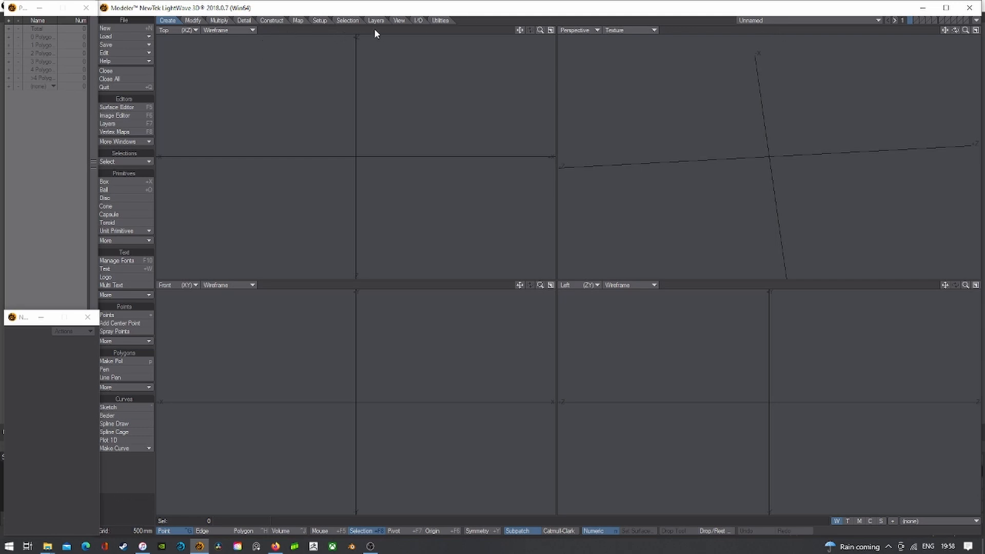
- Load beer-bottle-micropic.jpg into the Image Editor
{"action": "left_click", "coordinate": [114, 115]}
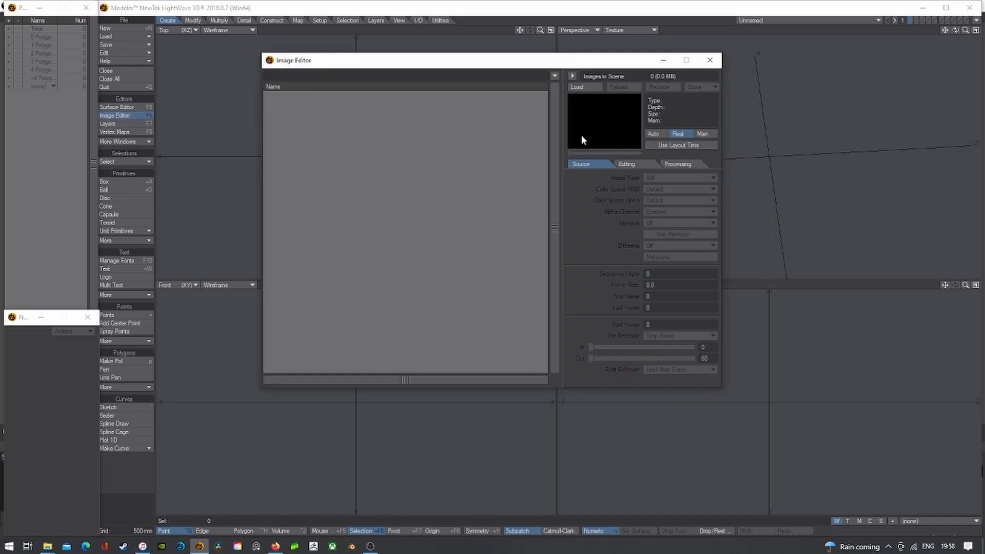
{"action": "left_click_drag", "start_coordinate": [364, 60], "coordinate": [301, 97]}
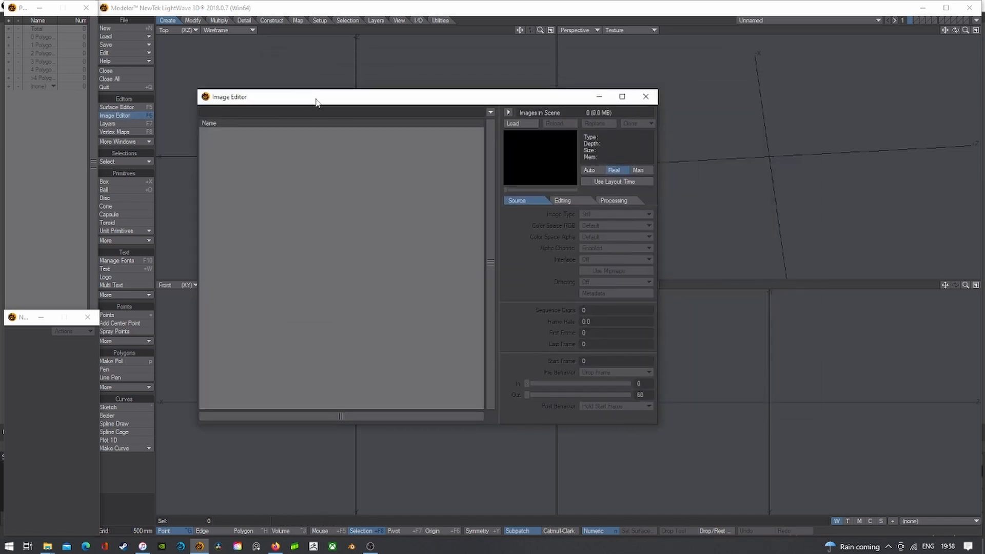
{"action": "left_click", "coordinate": [526, 123]}
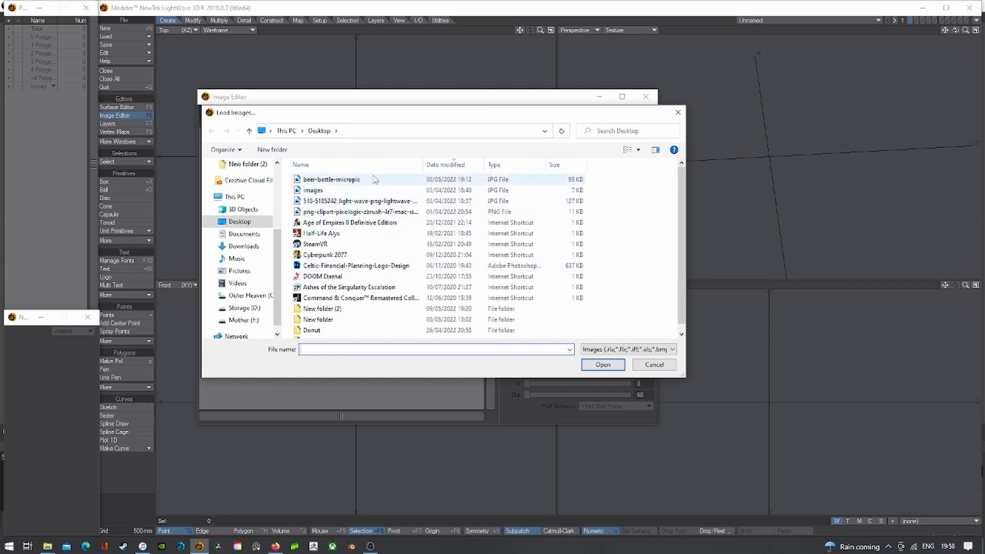
{"action": "double_click", "coordinate": [372, 180]}
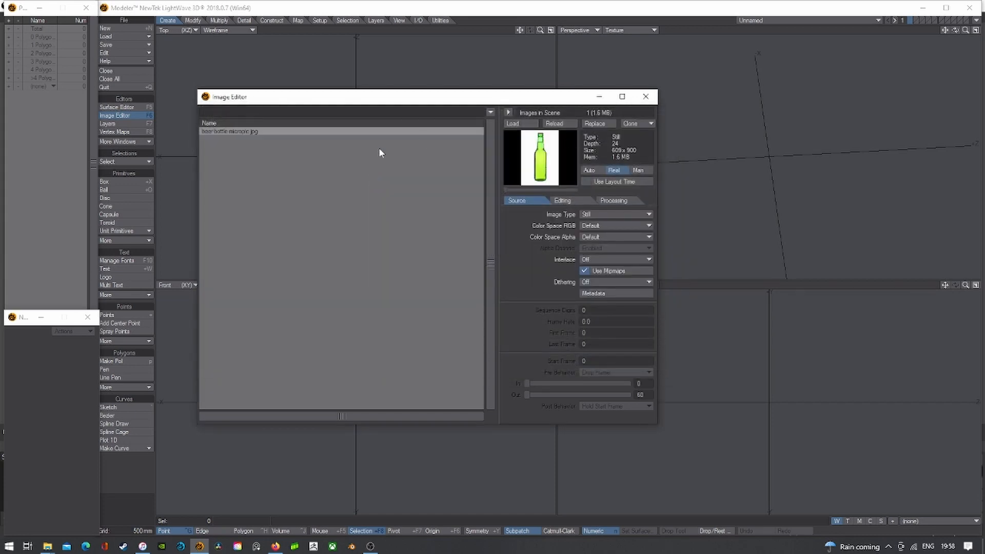
- Preview the bottle photo full size, then close the preview and the Image Editor
{"action": "double_click", "coordinate": [526, 161]}
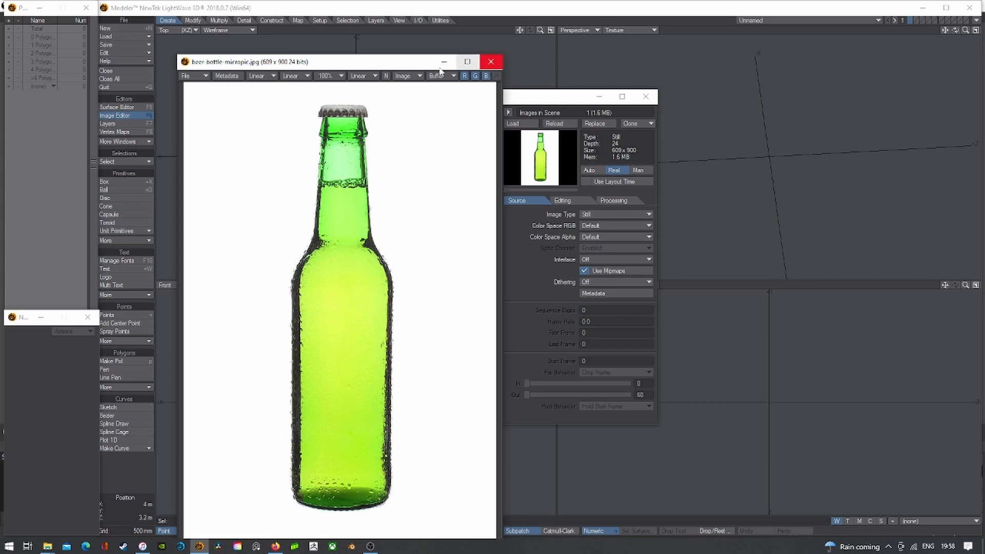
{"action": "left_click_drag", "start_coordinate": [391, 65], "coordinate": [391, 42]}
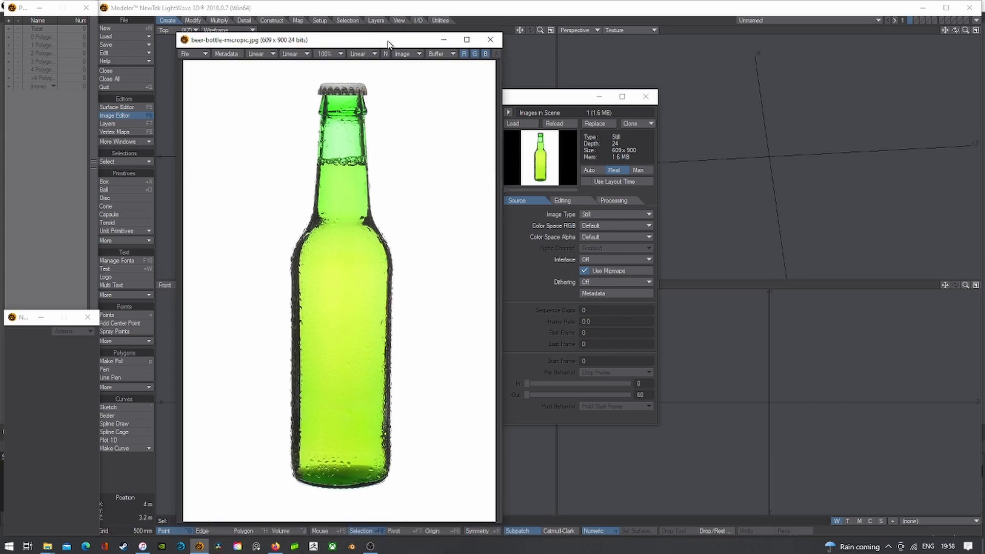
{"action": "left_click", "coordinate": [489, 41]}
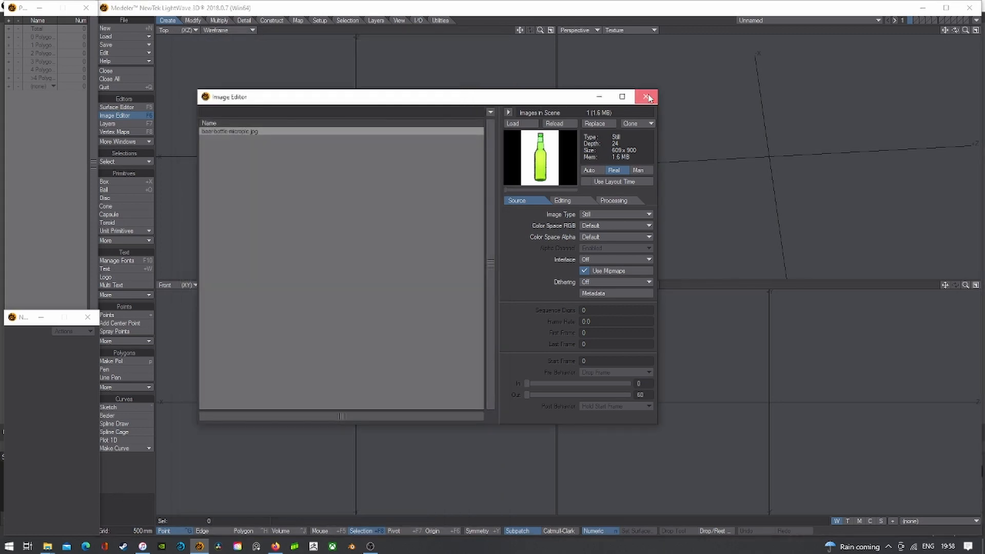
{"action": "left_click", "coordinate": [646, 97]}
- Set beer-bottle-micropic.jpg as the Front viewport backdrop in Display Options
{"action": "key", "text": "d"}
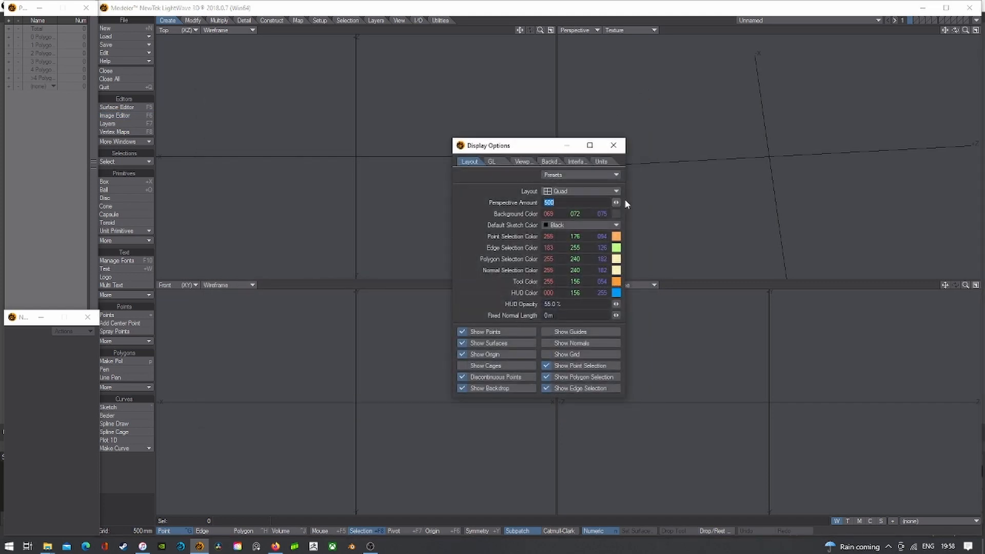
{"action": "left_click", "coordinate": [549, 162]}
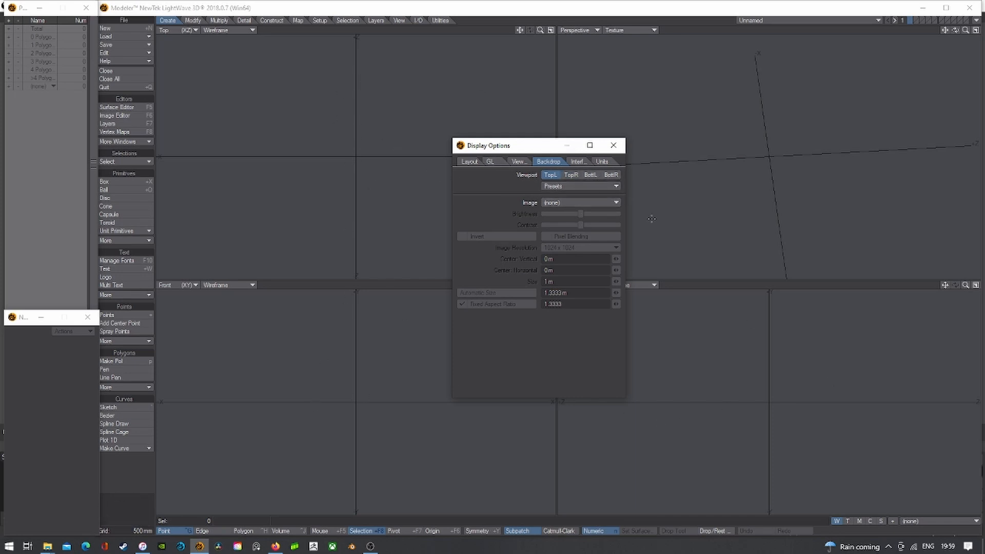
{"action": "left_click", "coordinate": [589, 175]}
{"action": "left_click", "coordinate": [589, 202]}
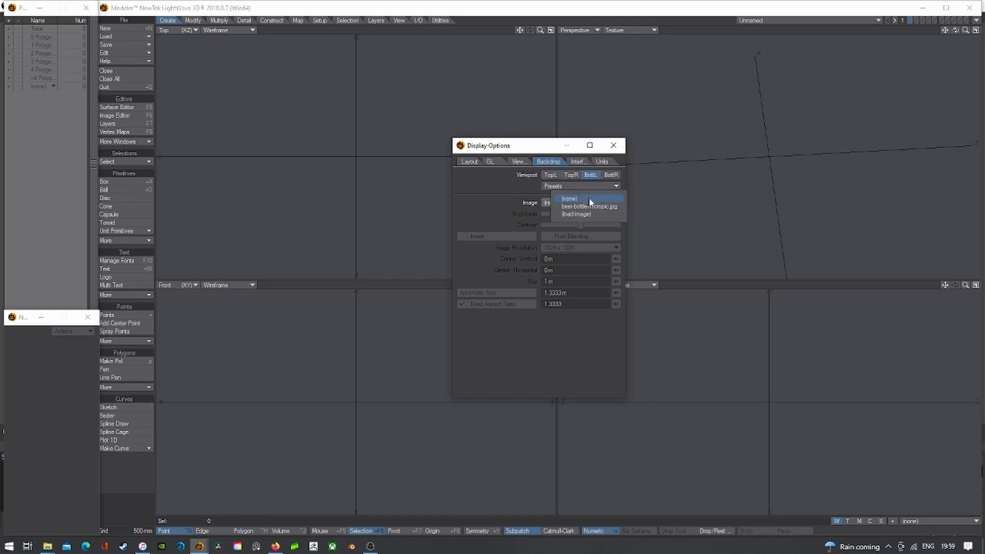
{"action": "left_click", "coordinate": [577, 205]}
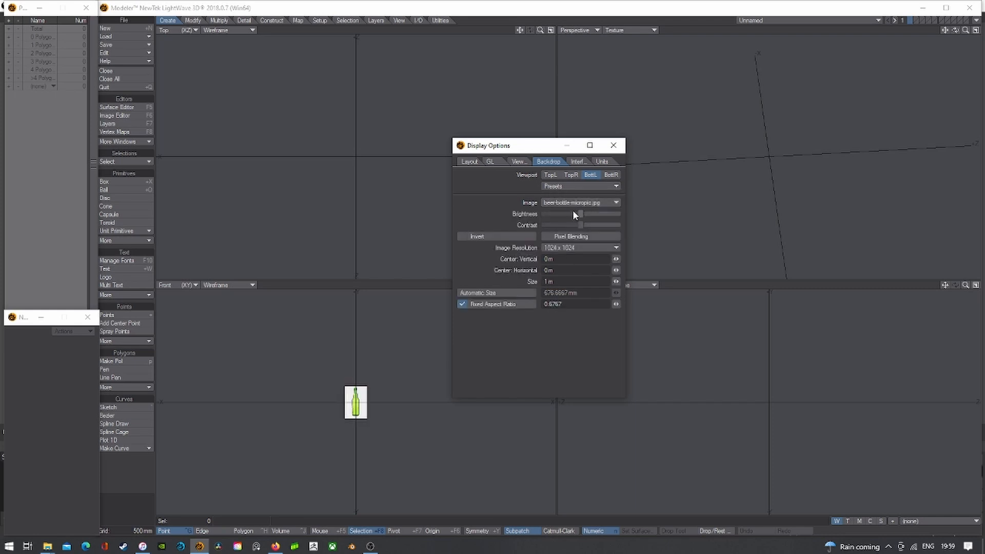
{"action": "left_click_drag", "start_coordinate": [501, 154], "coordinate": [631, 164]}
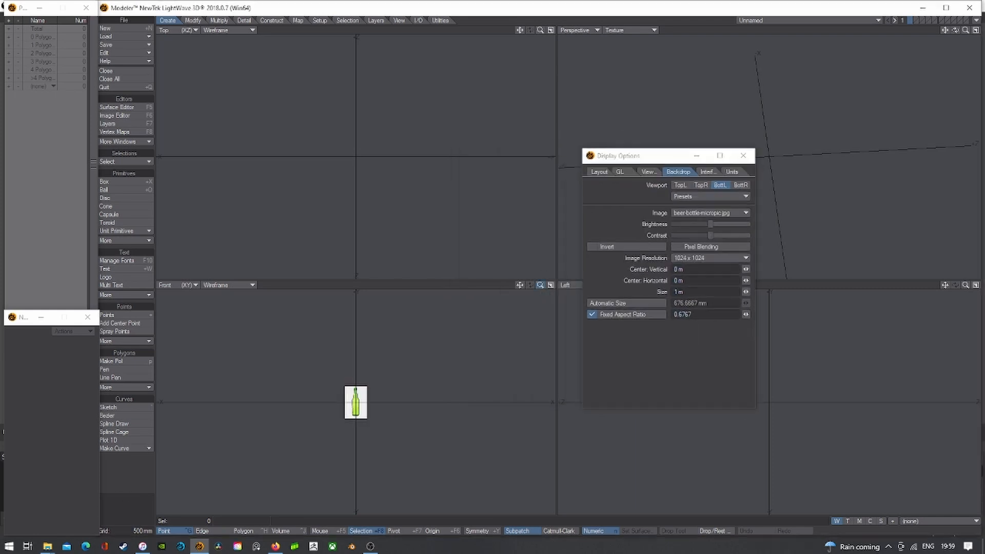
{"action": "left_click_drag", "start_coordinate": [540, 286], "coordinate": [543, 289]}
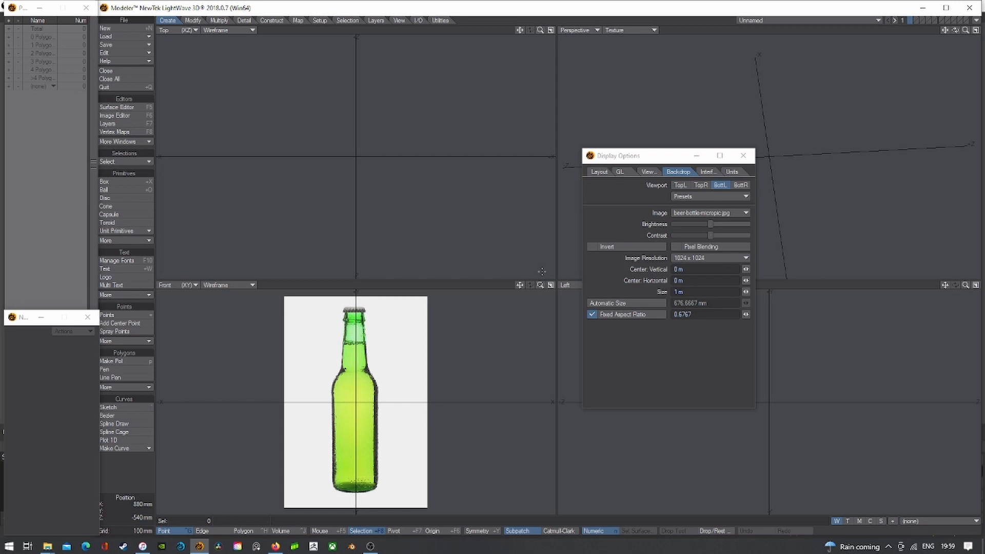
- Size the backdrop to 250 mm and shift it horizontally to centre the bottle
{"action": "left_click", "coordinate": [679, 291]}
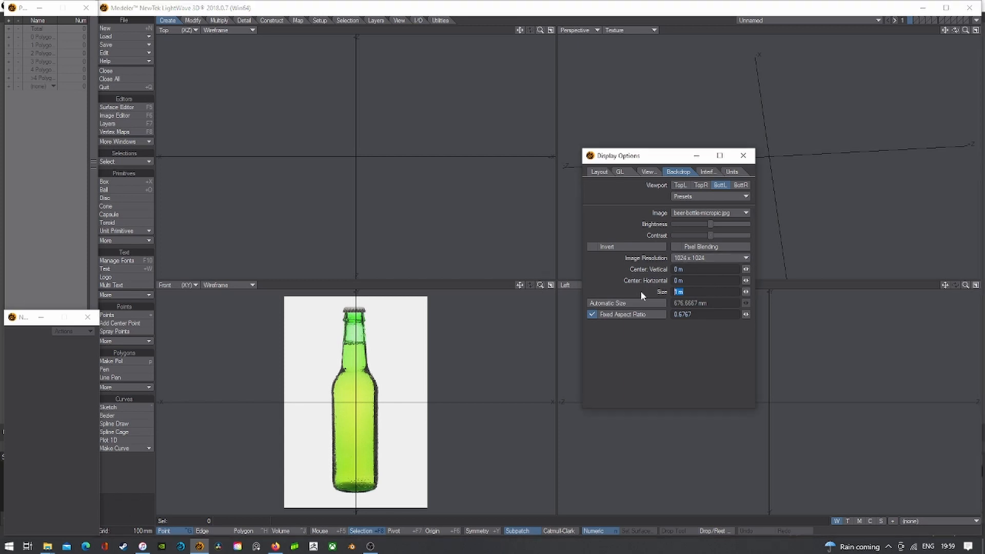
{"action": "type", "text": "250"}
{"action": "key", "text": "Tab"}
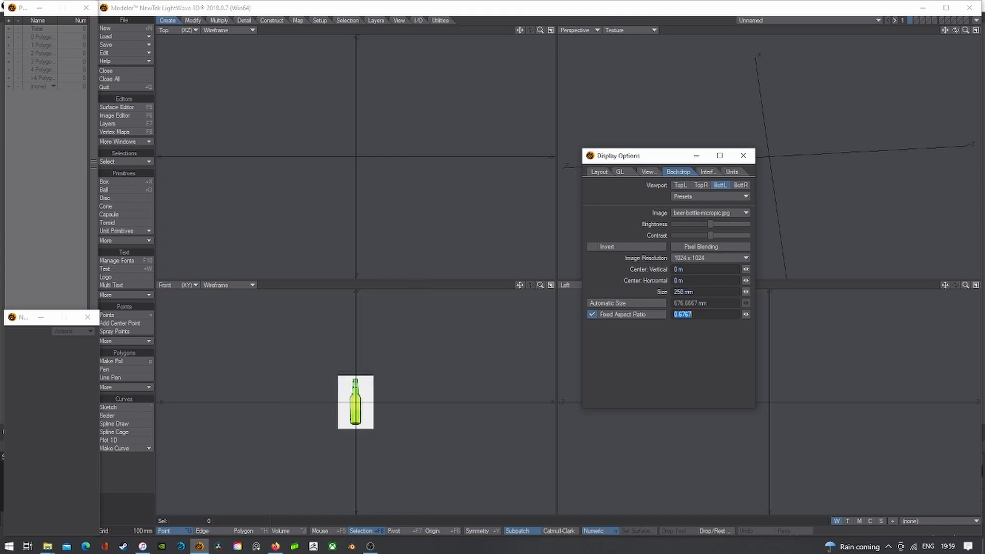
{"action": "left_click_drag", "start_coordinate": [540, 286], "coordinate": [577, 285]}
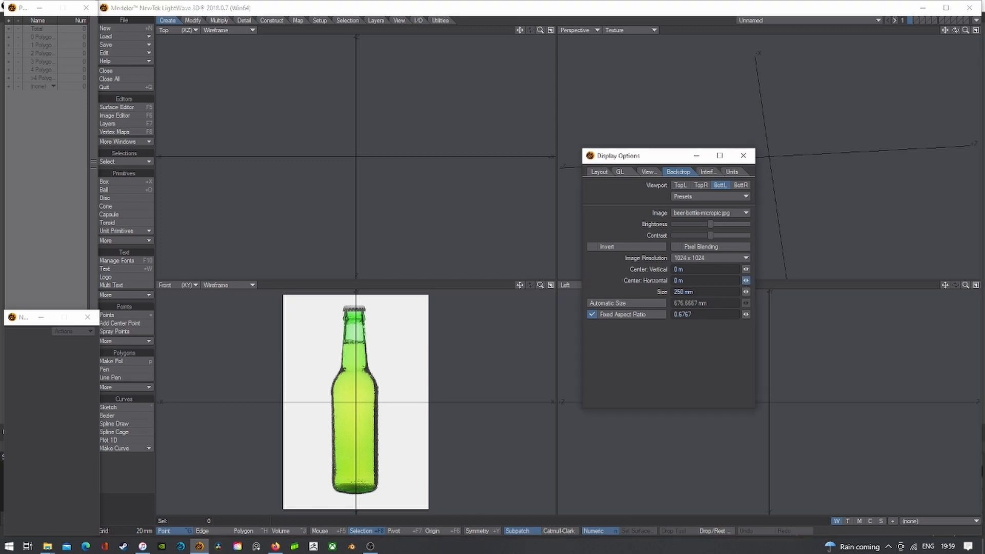
{"action": "mouse_move", "coordinate": [746, 281]}
{"action": "left_mouse_down"}
{"action": "mouse_move", "coordinate": [724, 281]}
{"action": "mouse_move", "coordinate": [744, 280]}
{"action": "left_mouse_up"}
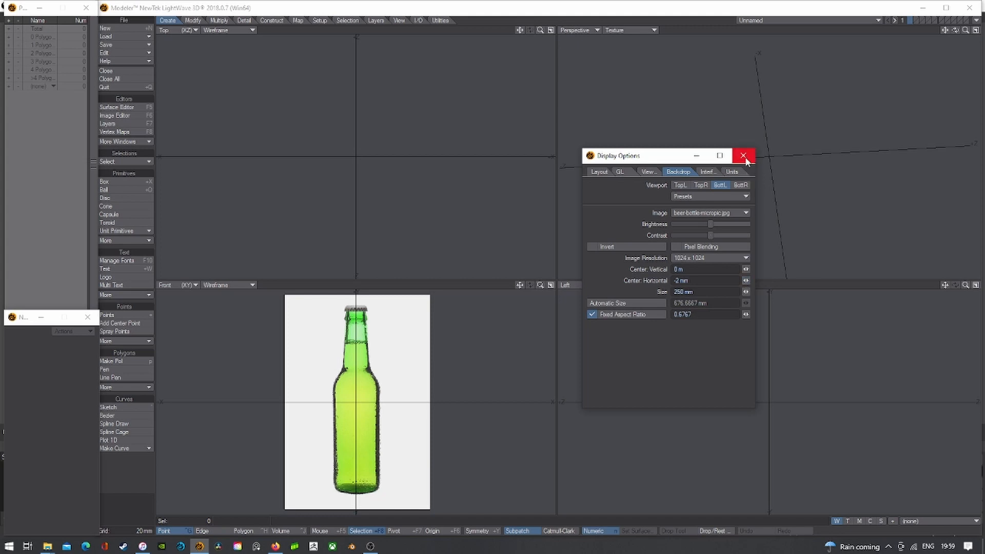
- Close Display Options, activate the Points tool, and pan the Front view along the bottle
{"action": "left_click", "coordinate": [744, 156]}
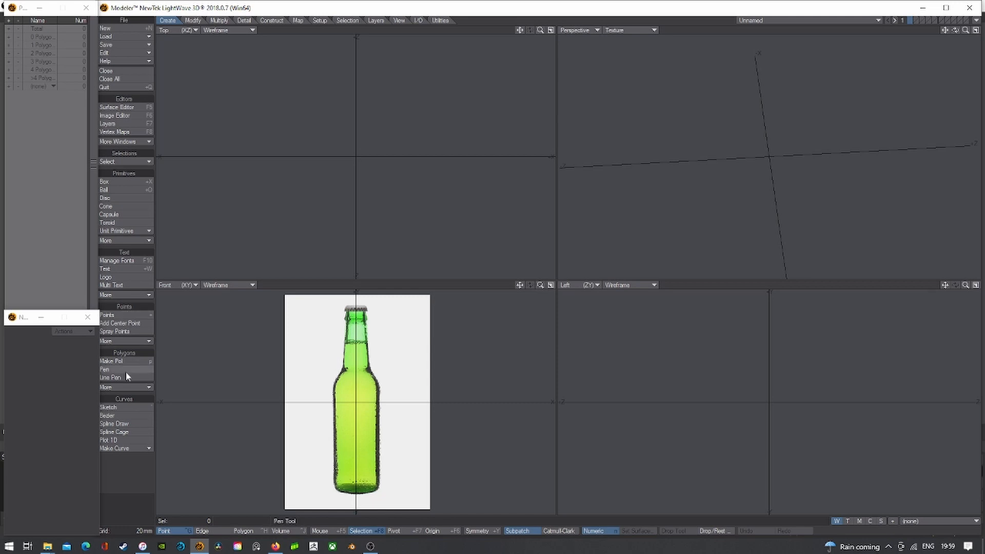
{"action": "left_click", "coordinate": [123, 315]}
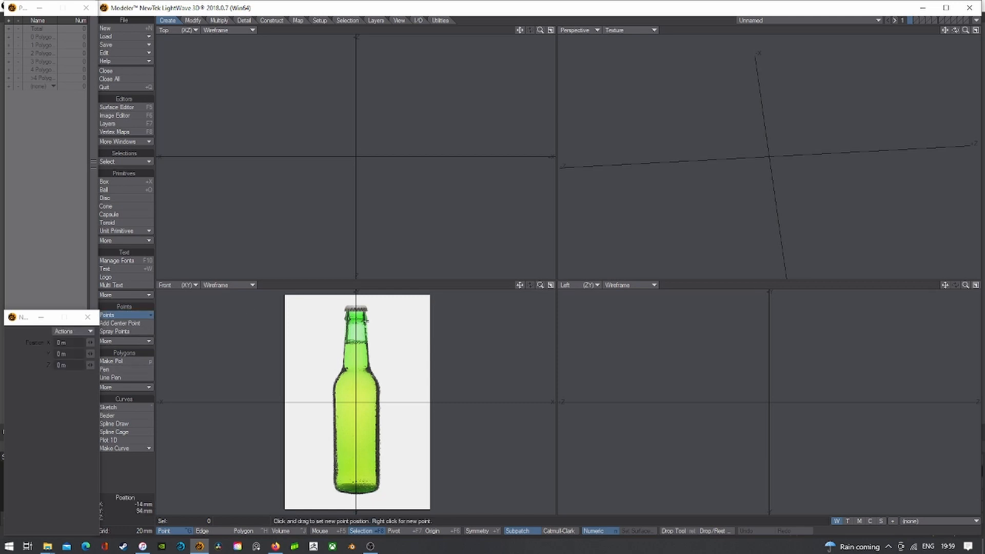
{"action": "scroll", "coordinate": [362, 309], "scroll_direction": "up", "scroll_amount": 3}
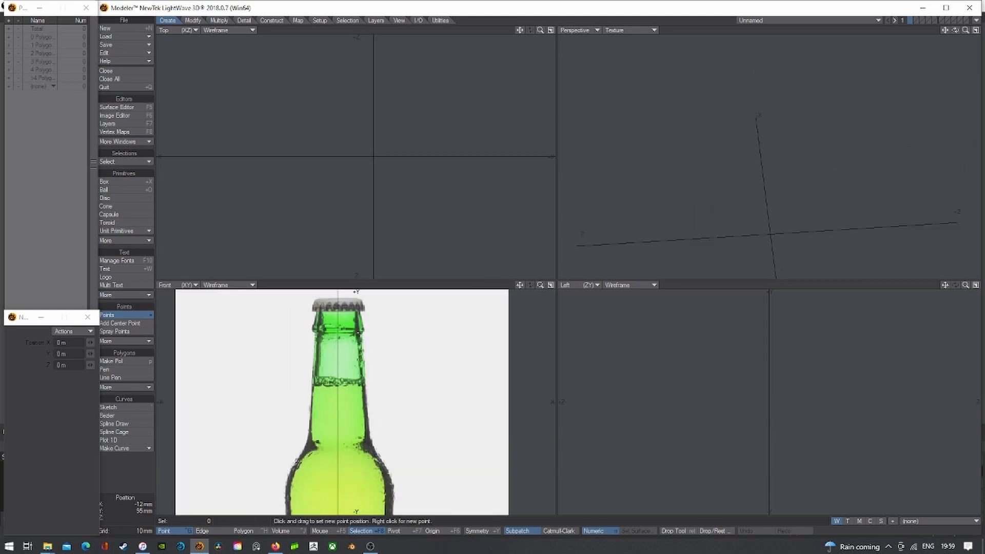
{"action": "left_click_drag", "start_coordinate": [521, 286], "coordinate": [507, 32]}
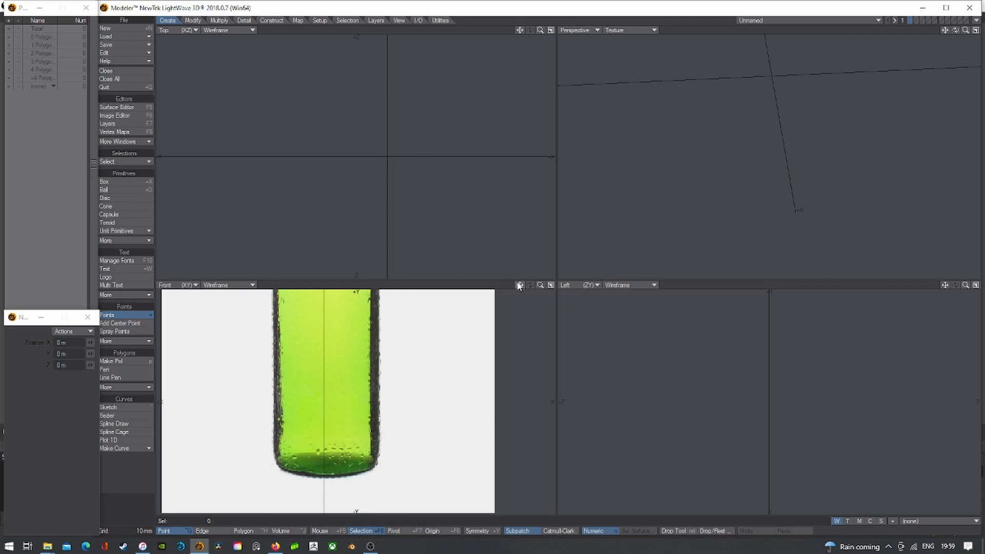
{"action": "left_click_drag", "start_coordinate": [520, 286], "coordinate": [516, 419]}
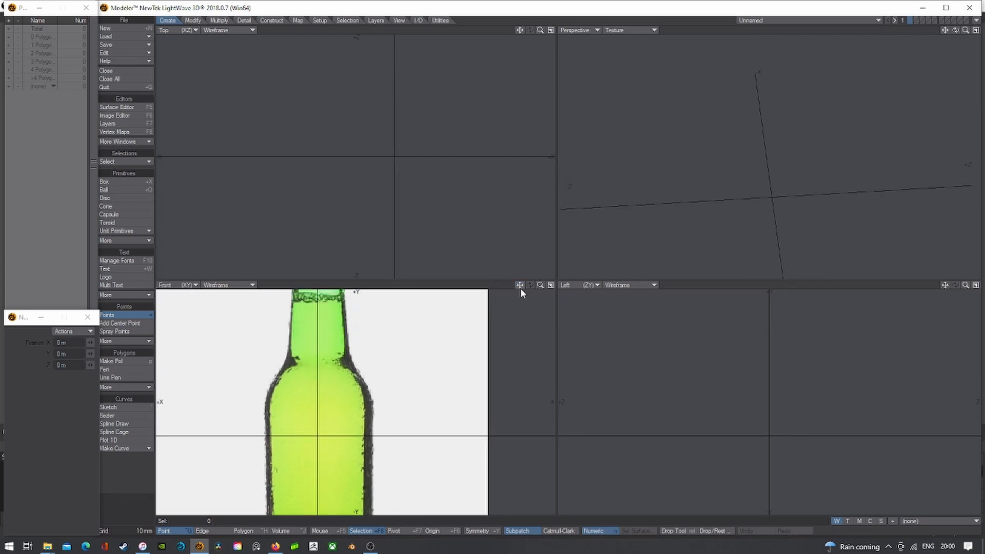
{"action": "left_click_drag", "start_coordinate": [520, 286], "coordinate": [534, 376]}
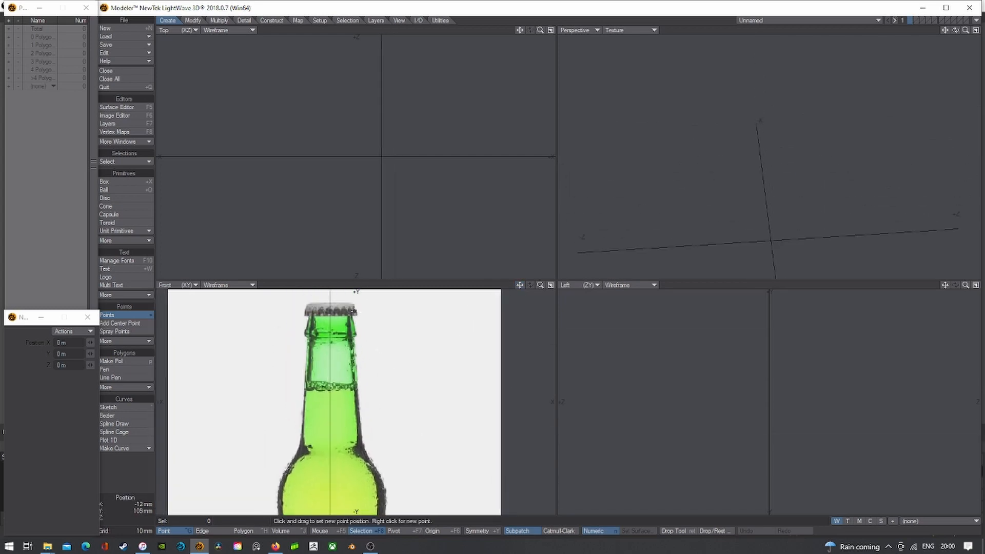
- Zoom the Front view in closely on the bottle's cap and lip
{"action": "left_click", "coordinate": [219, 20]}
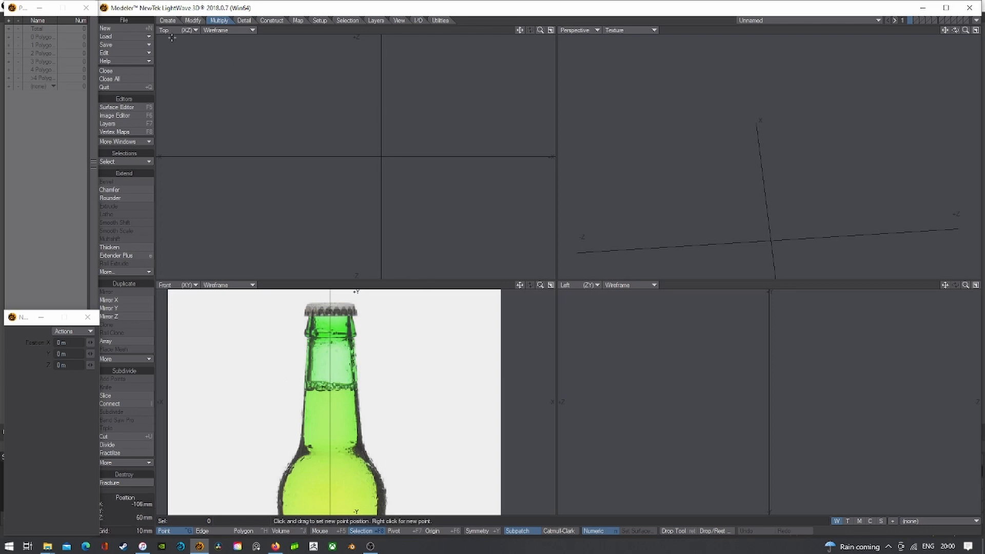
{"action": "left_click", "coordinate": [168, 20]}
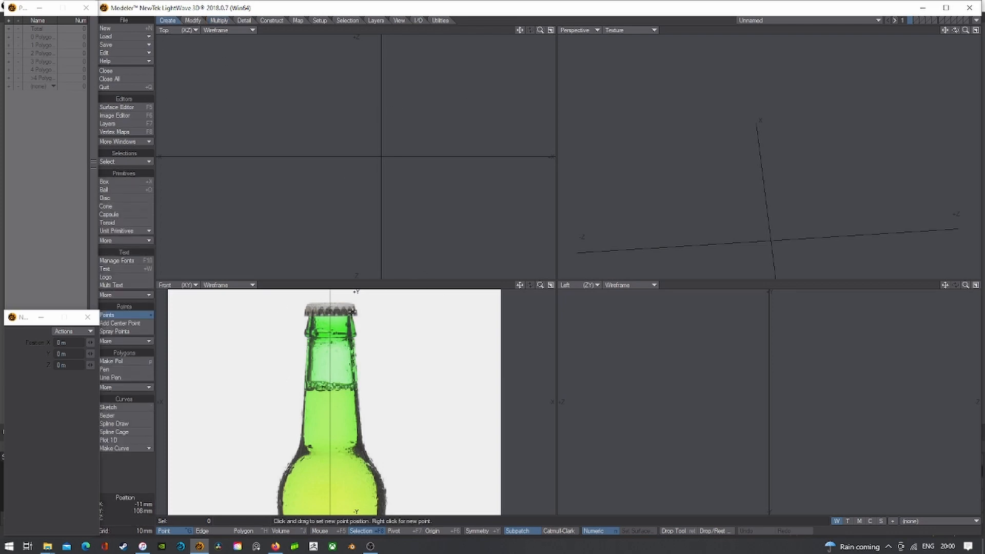
{"action": "scroll", "coordinate": [350, 312], "scroll_direction": "up", "scroll_amount": 2}
{"action": "scroll", "coordinate": [352, 314], "scroll_direction": "up", "scroll_amount": 1}
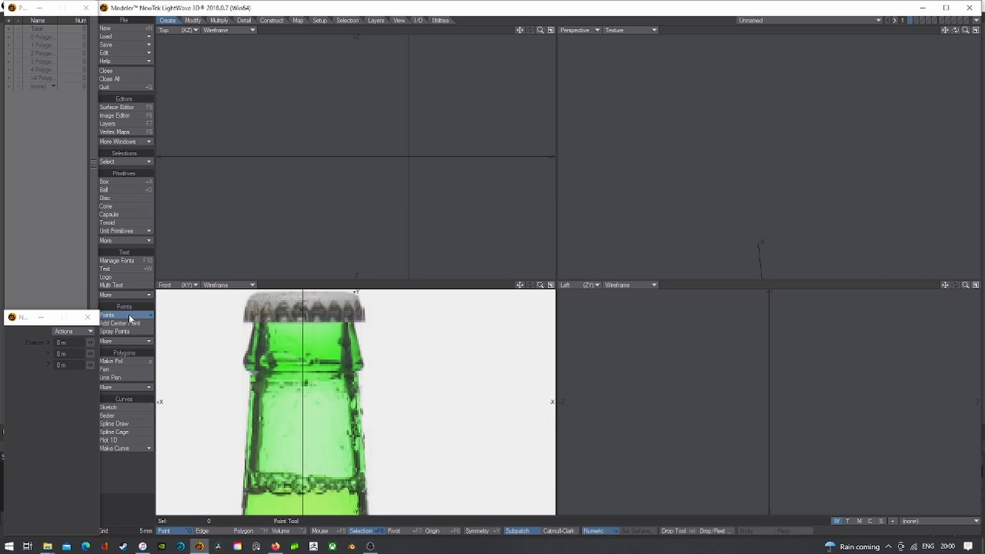
- Place the first profile points along the bottle's lip edge
{"action": "left_click", "coordinate": [349, 309]}
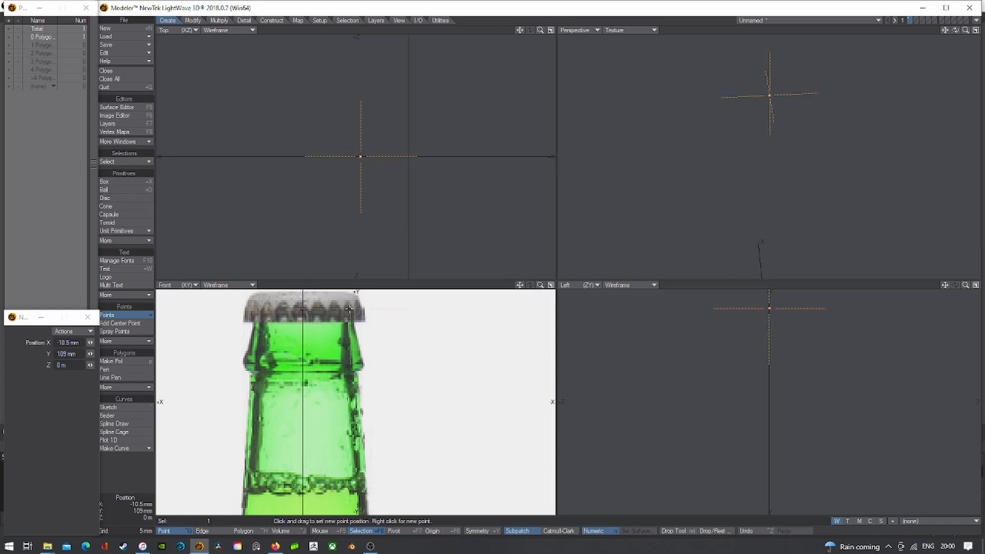
{"action": "left_click_drag", "start_coordinate": [349, 309], "coordinate": [349, 309]}
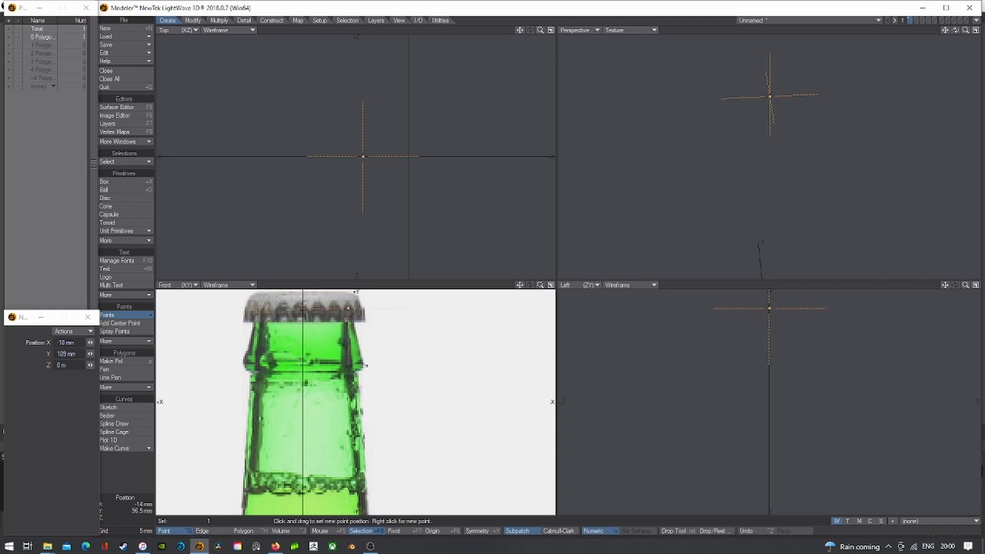
{"action": "scroll", "coordinate": [363, 364], "scroll_direction": "up", "scroll_amount": 1}
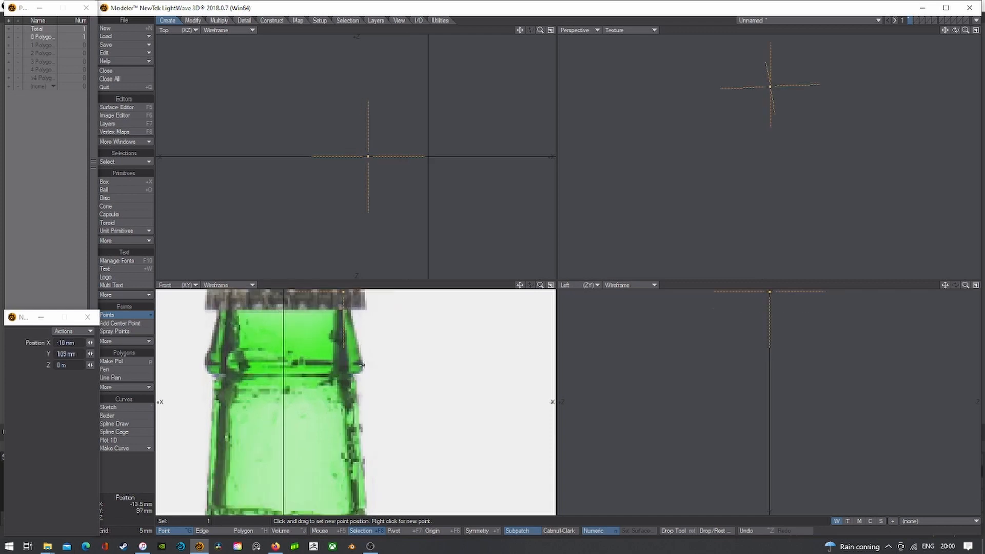
{"action": "right_click", "coordinate": [364, 366]}
{"action": "scroll", "coordinate": [362, 366], "scroll_direction": "up", "scroll_amount": 1}
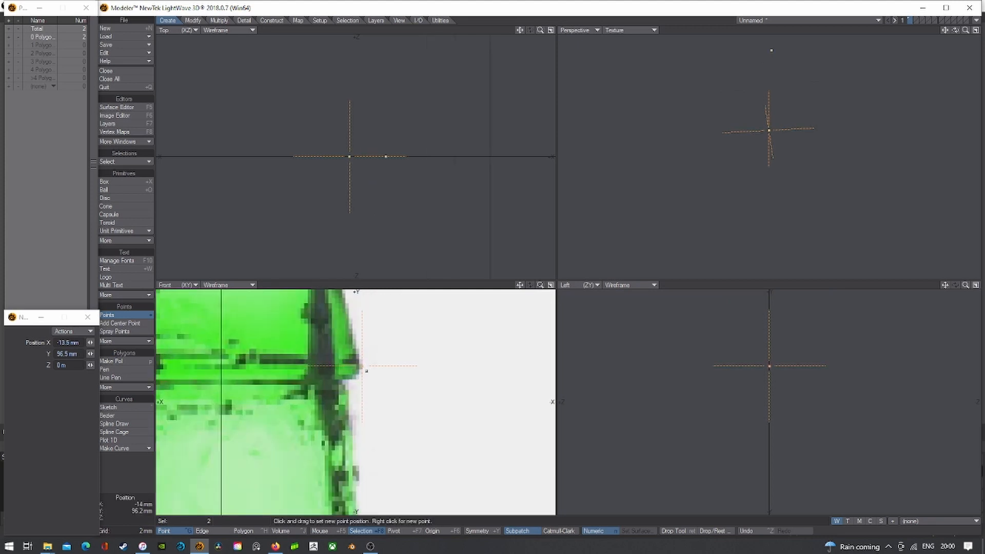
{"action": "scroll", "coordinate": [358, 374], "scroll_direction": "up", "scroll_amount": 1}
{"action": "left_click_drag", "start_coordinate": [365, 355], "coordinate": [365, 348]}
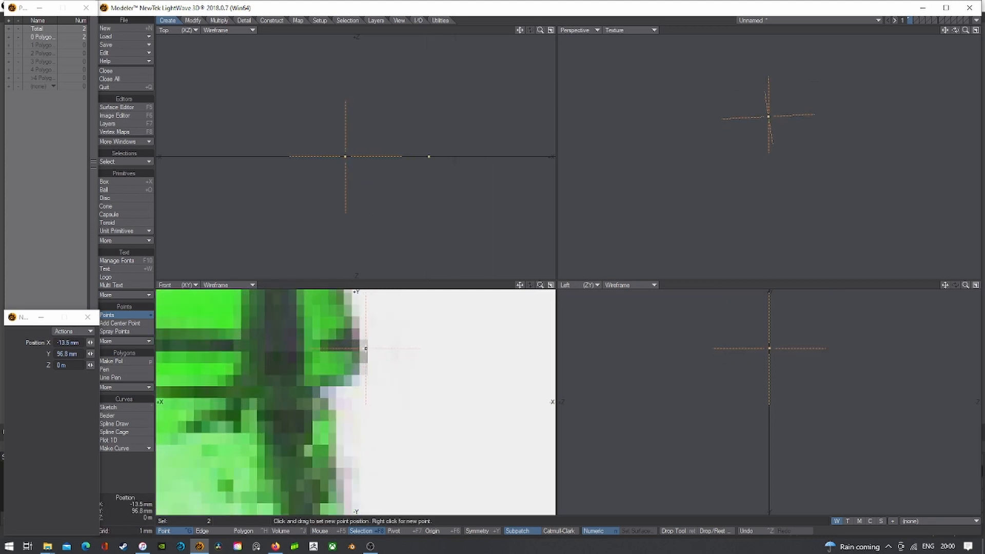
{"action": "right_click", "coordinate": [356, 375]}
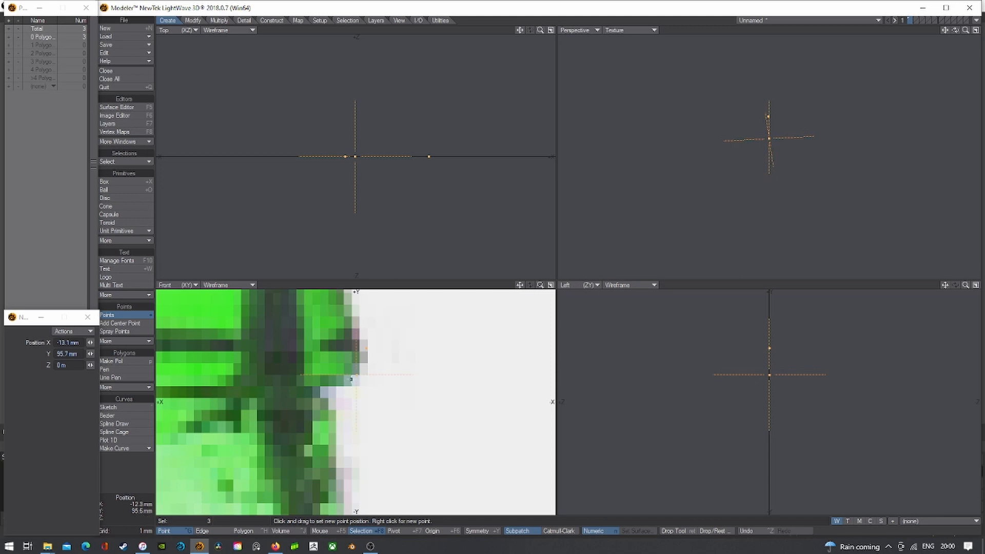
{"action": "right_click", "coordinate": [320, 388]}
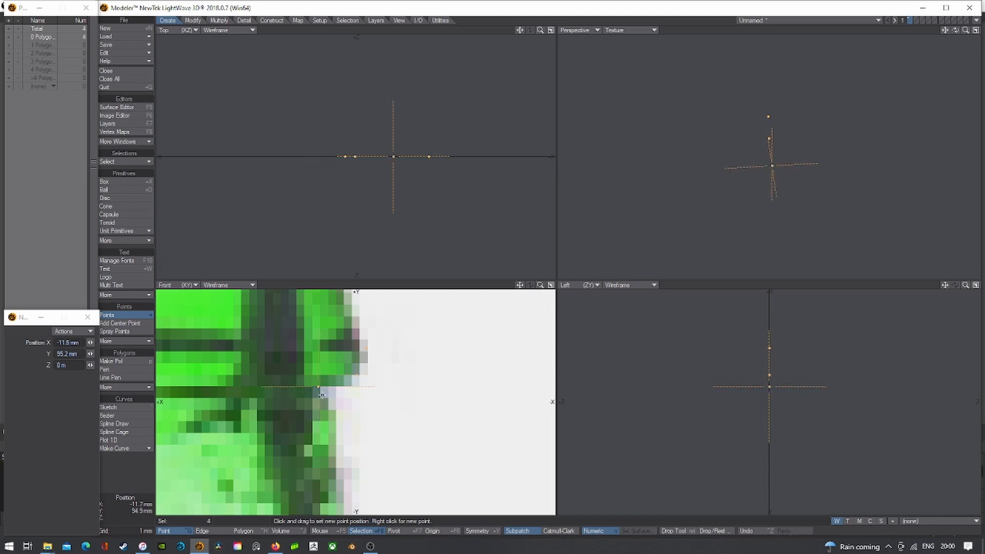
- Add three profile points down the edge of the bottle neck
{"action": "scroll", "coordinate": [321, 394], "scroll_direction": "down", "scroll_amount": 2}
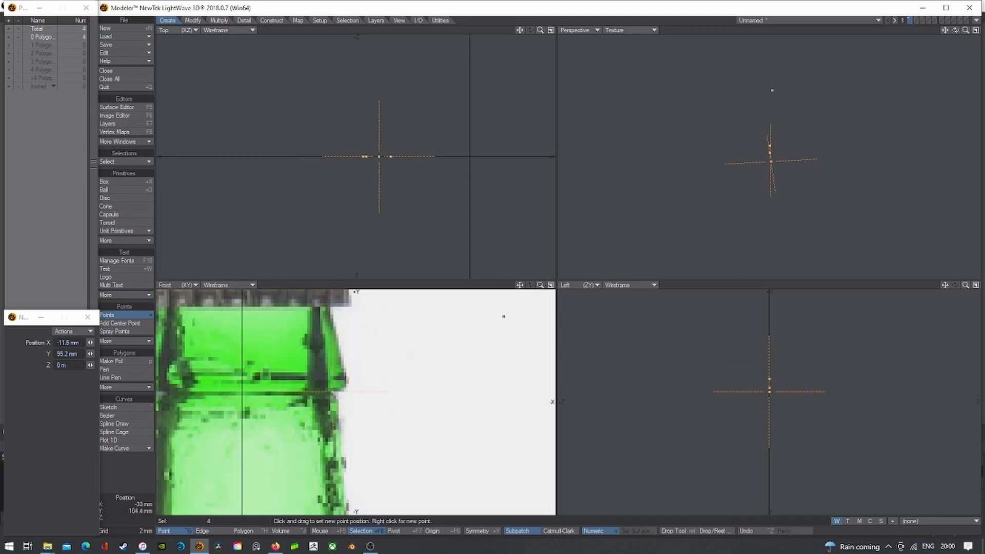
{"action": "left_click_drag", "start_coordinate": [519, 285], "coordinate": [505, 228]}
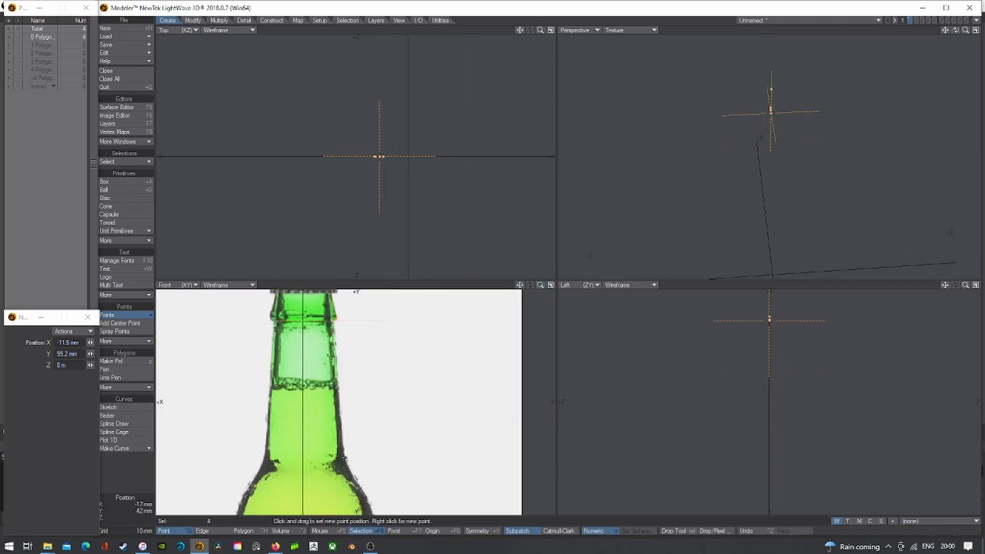
{"action": "scroll", "coordinate": [343, 456], "scroll_direction": "up", "scroll_amount": 4}
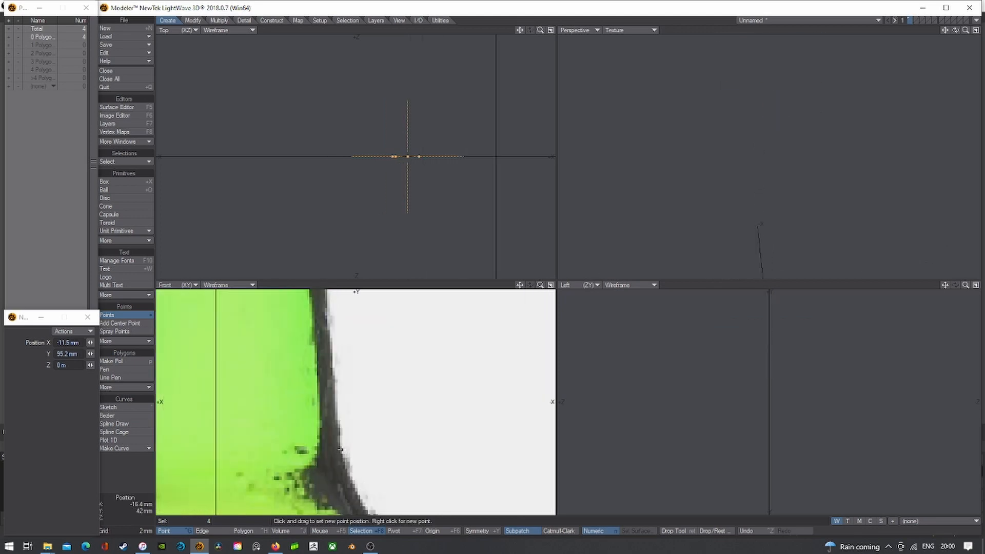
{"action": "scroll", "coordinate": [341, 453], "scroll_direction": "up", "scroll_amount": 2}
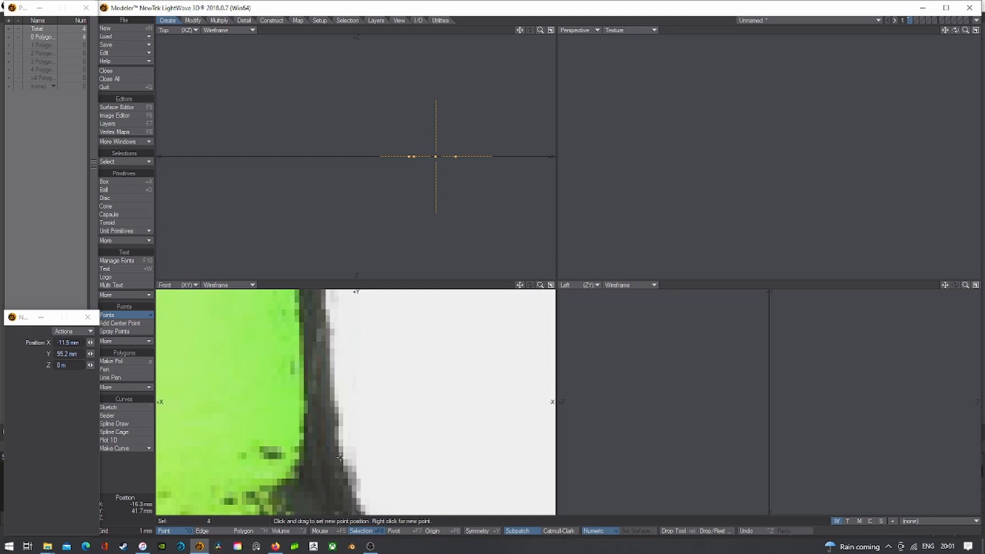
{"action": "right_click", "coordinate": [338, 454]}
{"action": "scroll", "coordinate": [341, 472], "scroll_direction": "down", "scroll_amount": 1}
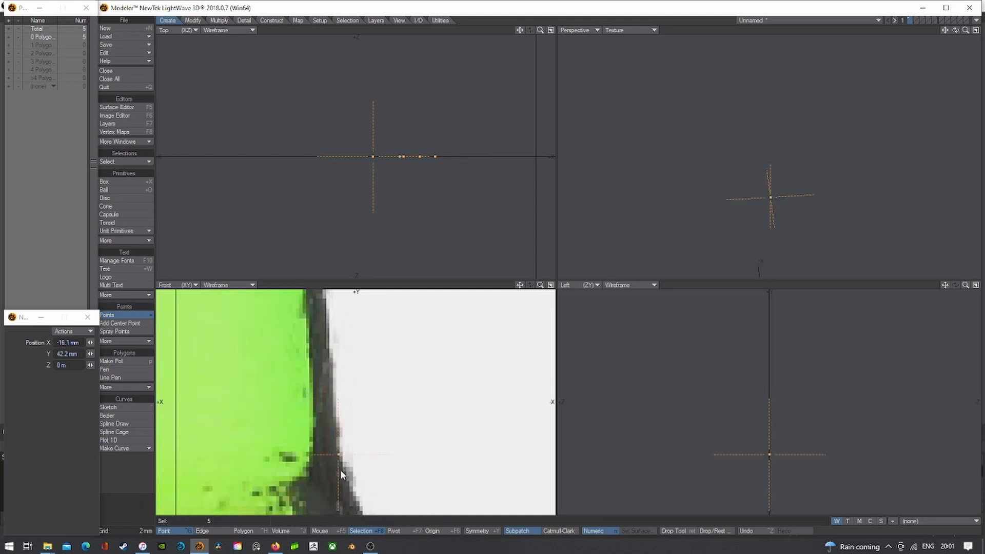
{"action": "scroll", "coordinate": [340, 471], "scroll_direction": "down", "scroll_amount": 3}
{"action": "scroll", "coordinate": [345, 472], "scroll_direction": "up", "scroll_amount": 3}
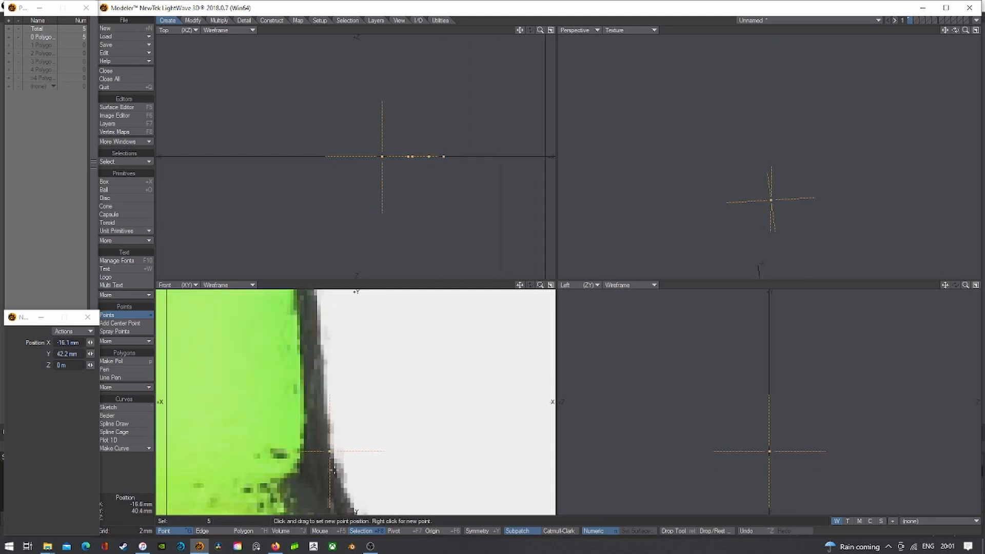
{"action": "right_click", "coordinate": [333, 468]}
{"action": "scroll", "coordinate": [336, 475], "scroll_direction": "up", "scroll_amount": 1}
{"action": "right_click", "coordinate": [344, 488]}
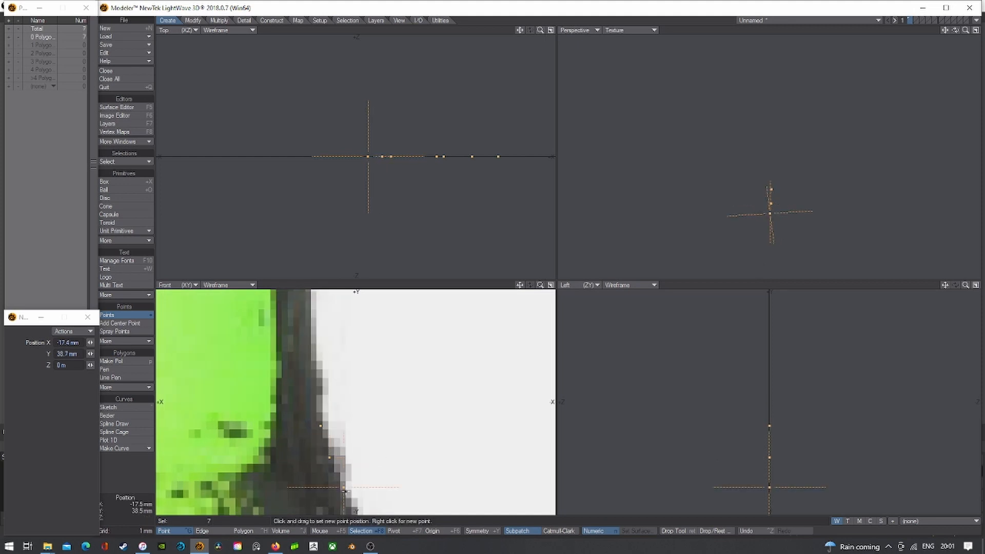
{"action": "scroll", "coordinate": [348, 484], "scroll_direction": "down", "scroll_amount": 2}
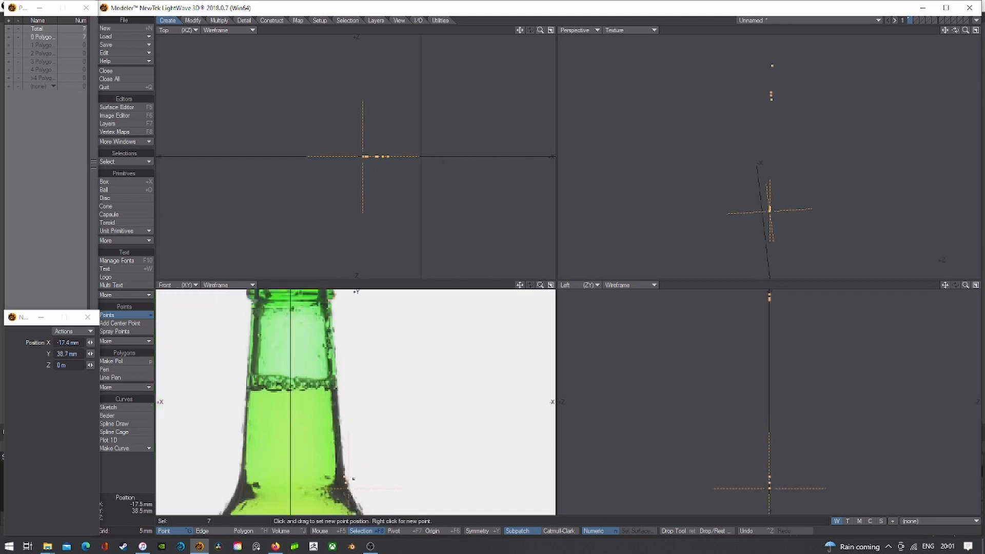
- Add three points where the neck meets and curves down the shoulder
{"action": "left_click_drag", "start_coordinate": [521, 285], "coordinate": [460, 135]}
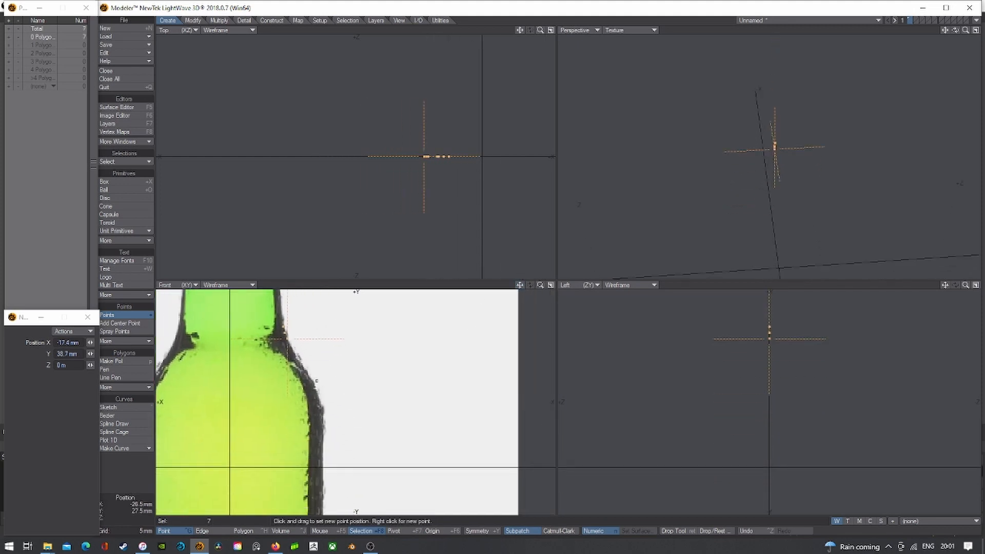
{"action": "scroll", "coordinate": [313, 381], "scroll_direction": "up", "scroll_amount": 3}
{"action": "scroll", "coordinate": [291, 344], "scroll_direction": "down", "scroll_amount": 2}
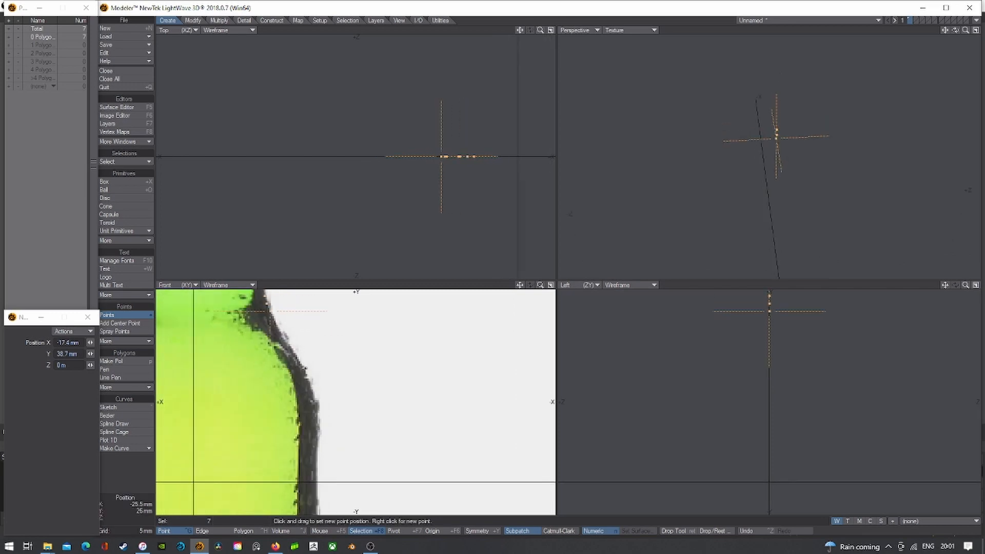
{"action": "scroll", "coordinate": [303, 369], "scroll_direction": "up", "scroll_amount": 1}
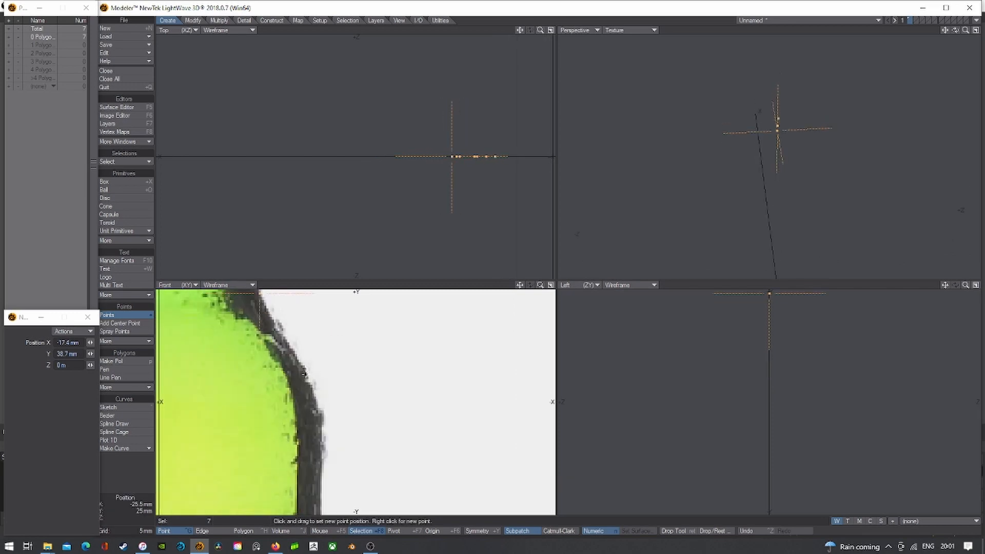
{"action": "right_click", "coordinate": [304, 374]}
{"action": "right_click", "coordinate": [318, 402]}
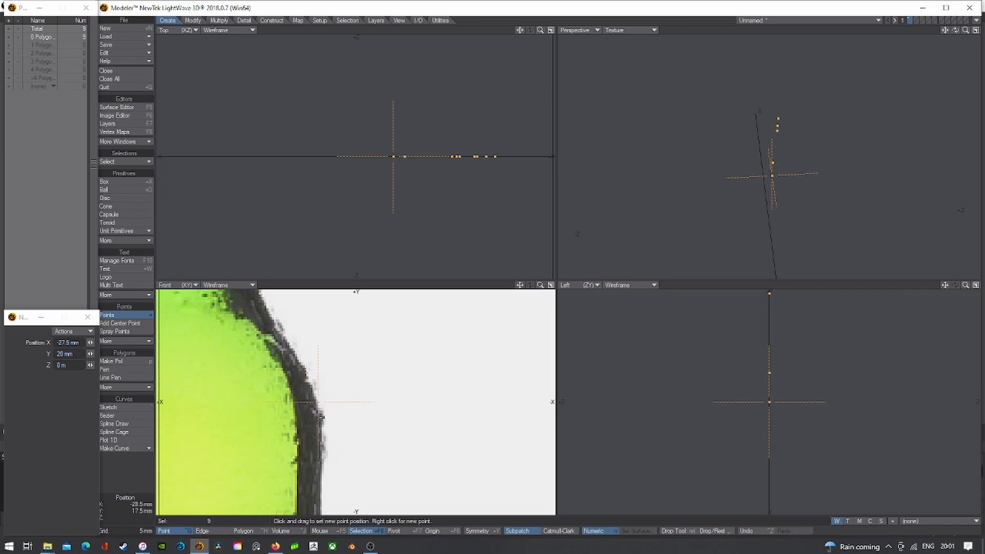
{"action": "right_click", "coordinate": [321, 448]}
{"action": "scroll", "coordinate": [373, 309], "scroll_direction": "down", "scroll_amount": 3}
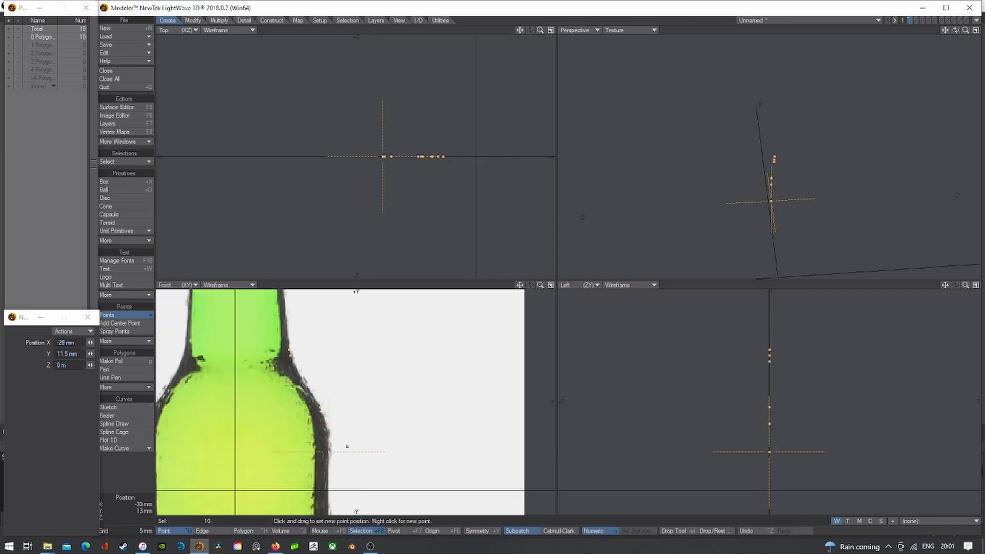
{"action": "scroll", "coordinate": [373, 309], "scroll_direction": "down", "scroll_amount": 3}
- Trace the lower side and rounded base corner with points, including one on the centre axis
{"action": "left_click_drag", "start_coordinate": [365, 370], "coordinate": [367, 352], "text": "alt"}
{"action": "left_click_drag", "start_coordinate": [519, 285], "coordinate": [508, 321]}
{"action": "scroll", "coordinate": [392, 356], "scroll_direction": "up", "scroll_amount": 3}
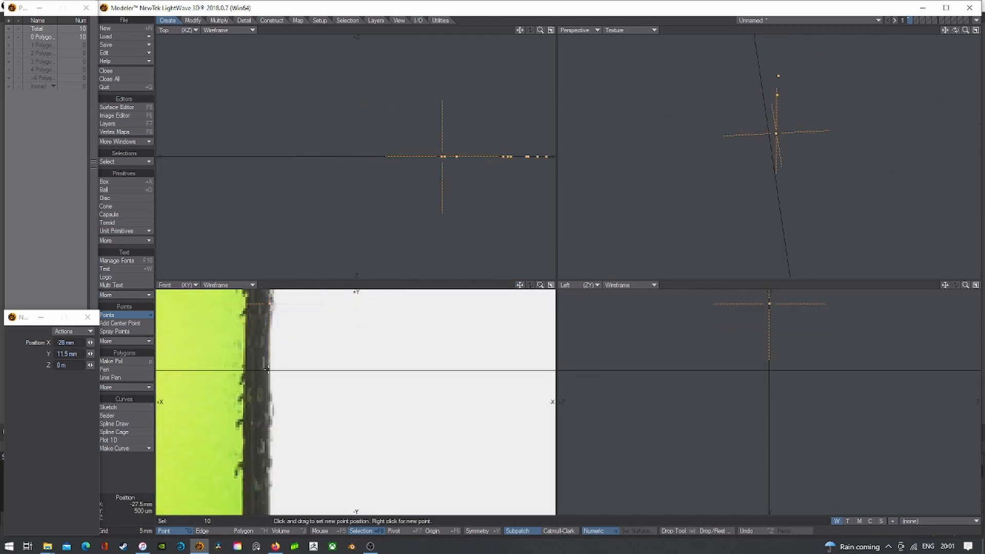
{"action": "right_click", "coordinate": [267, 369]}
{"action": "scroll", "coordinate": [282, 375], "scroll_direction": "down", "scroll_amount": 4}
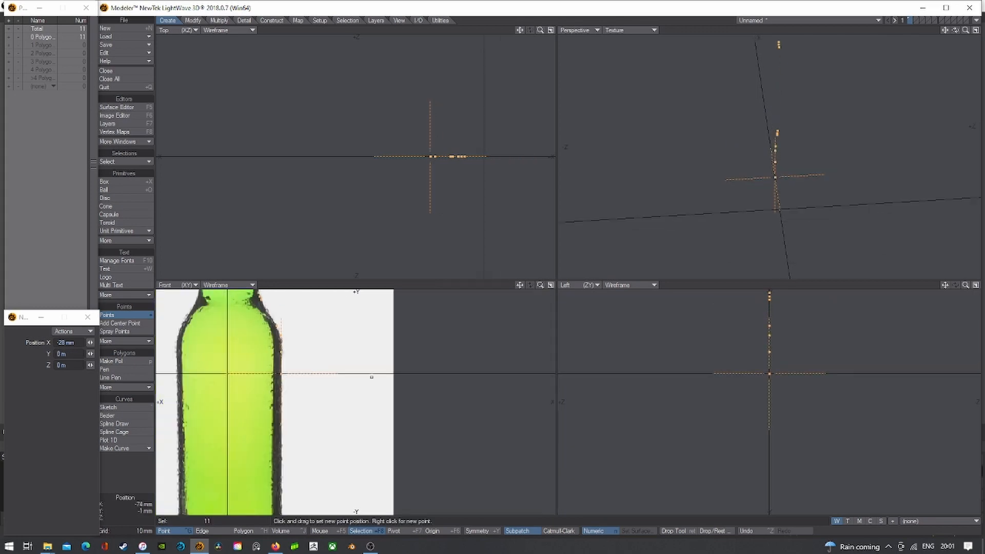
{"action": "left_click_drag", "start_coordinate": [349, 438], "coordinate": [367, 319], "text": "alt"}
{"action": "scroll", "coordinate": [301, 434], "scroll_direction": "up", "scroll_amount": 3}
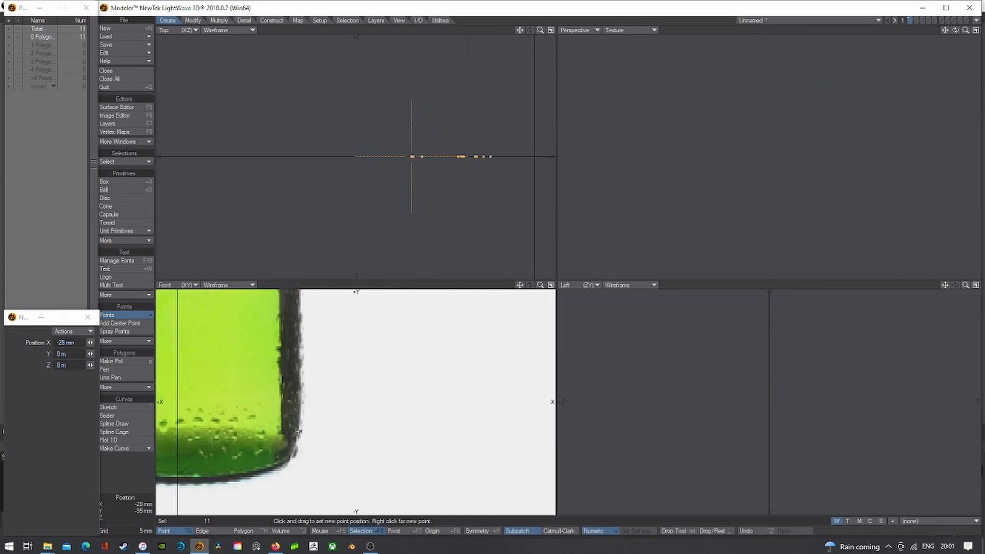
{"action": "right_click", "coordinate": [300, 448]}
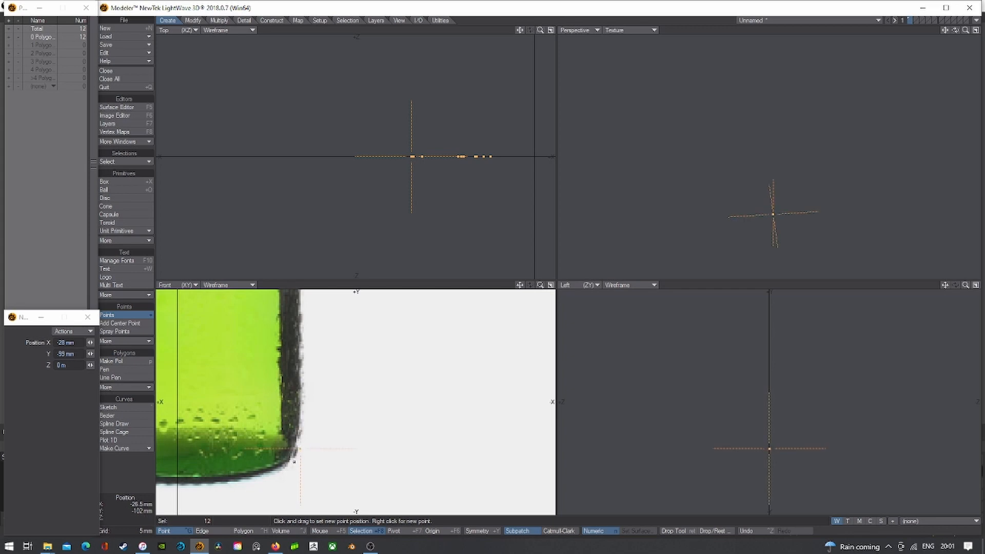
{"action": "right_click", "coordinate": [293, 461]}
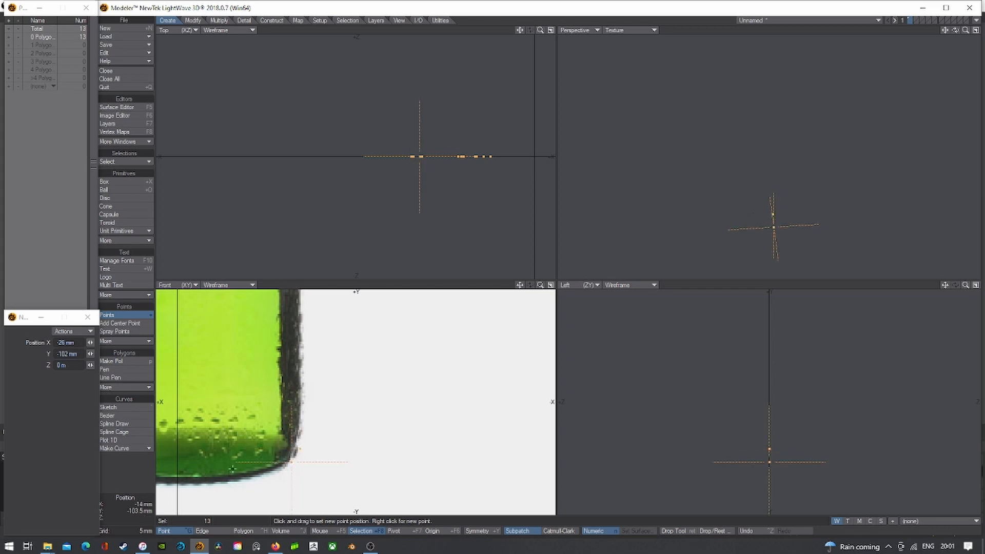
{"action": "right_click", "coordinate": [178, 463]}
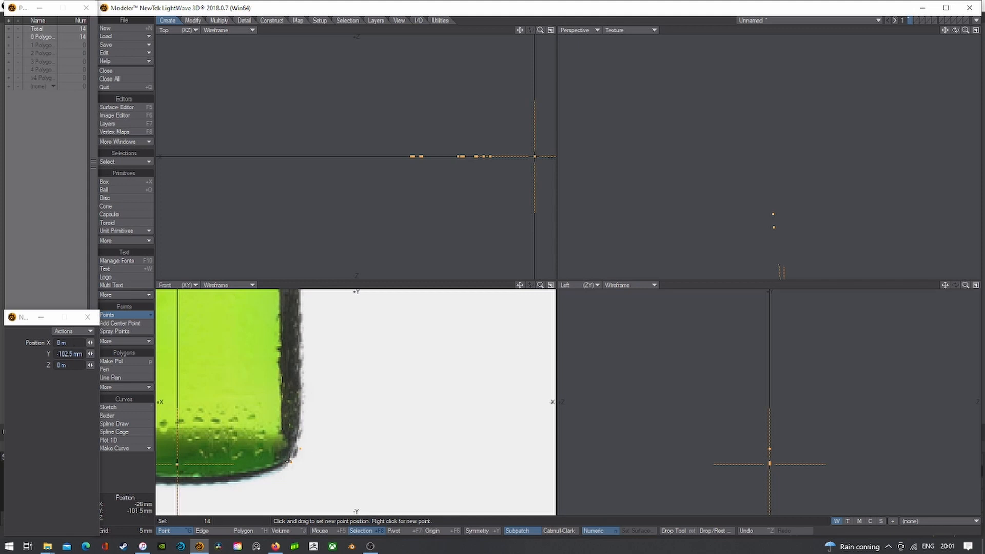
{"action": "scroll", "coordinate": [295, 457], "scroll_direction": "up", "scroll_amount": 4}
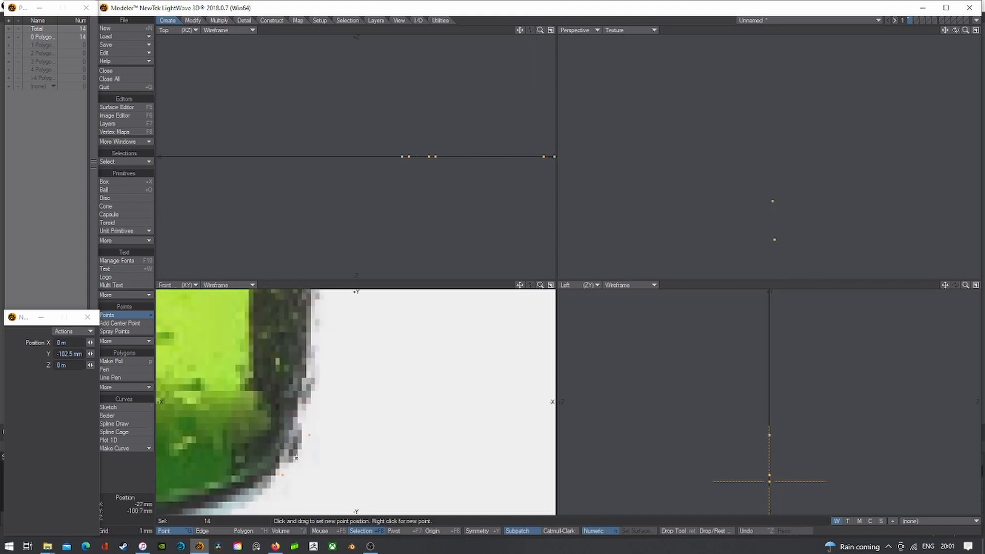
{"action": "right_click", "coordinate": [297, 458]}
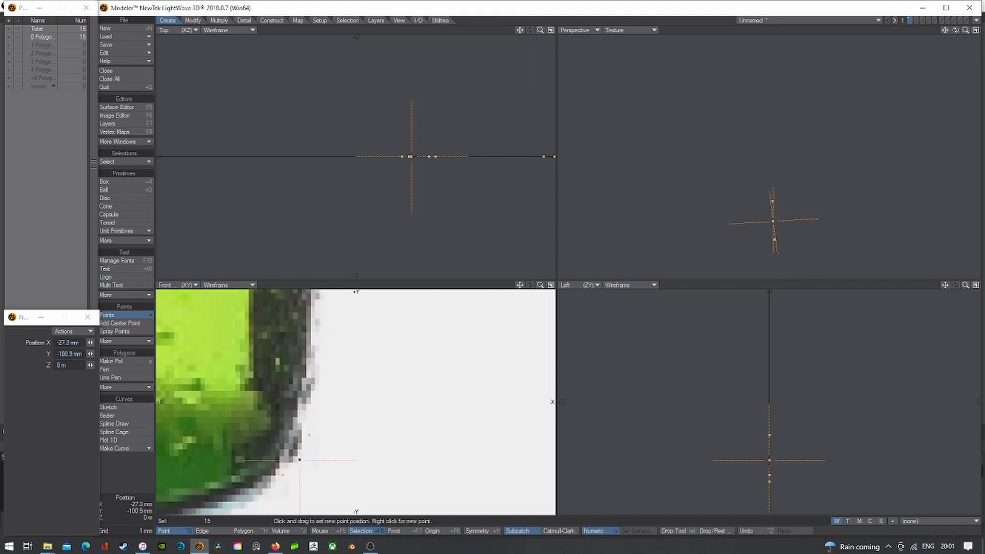
{"action": "scroll", "coordinate": [300, 462], "scroll_direction": "down", "scroll_amount": 2}
{"action": "scroll", "coordinate": [301, 463], "scroll_direction": "down", "scroll_amount": 2}
{"action": "scroll", "coordinate": [241, 462], "scroll_direction": "down", "scroll_amount": 4}
{"action": "scroll", "coordinate": [256, 410], "scroll_direction": "up", "scroll_amount": 2}
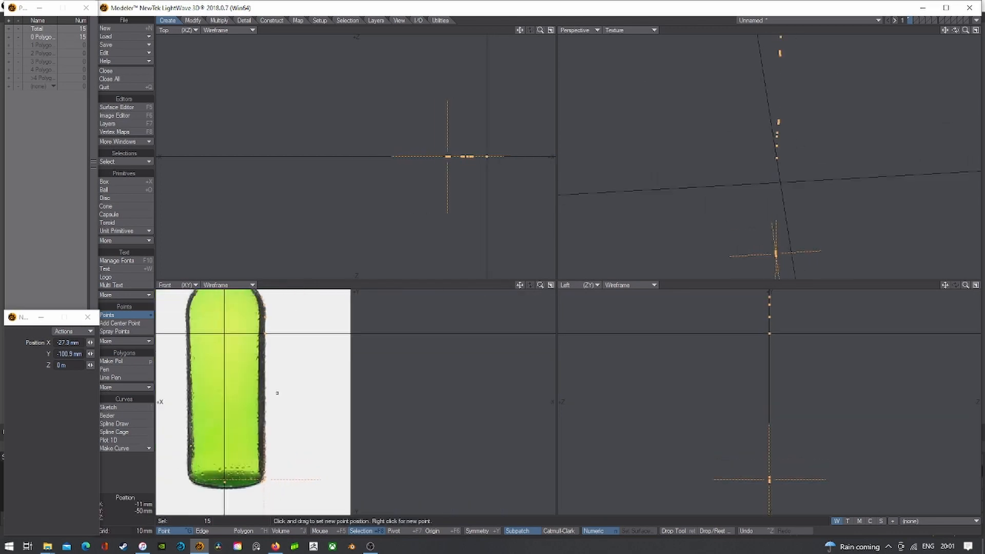
- Add the indented base centre point at -100.2 mm and more points along the base edge
{"action": "left_click_drag", "start_coordinate": [523, 287], "coordinate": [631, 218]}
{"action": "scroll", "coordinate": [327, 456], "scroll_direction": "up", "scroll_amount": 3}
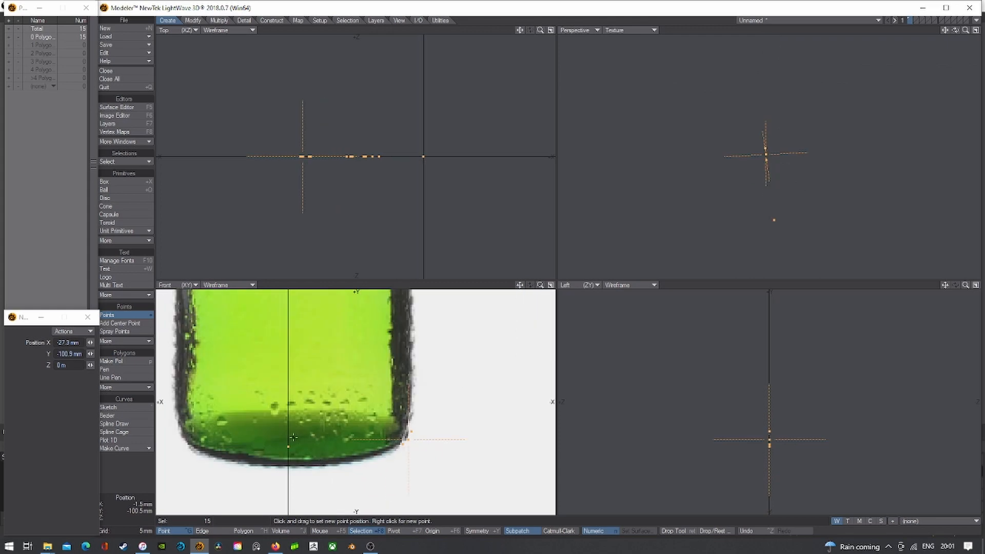
{"action": "scroll", "coordinate": [289, 436], "scroll_direction": "up", "scroll_amount": 1}
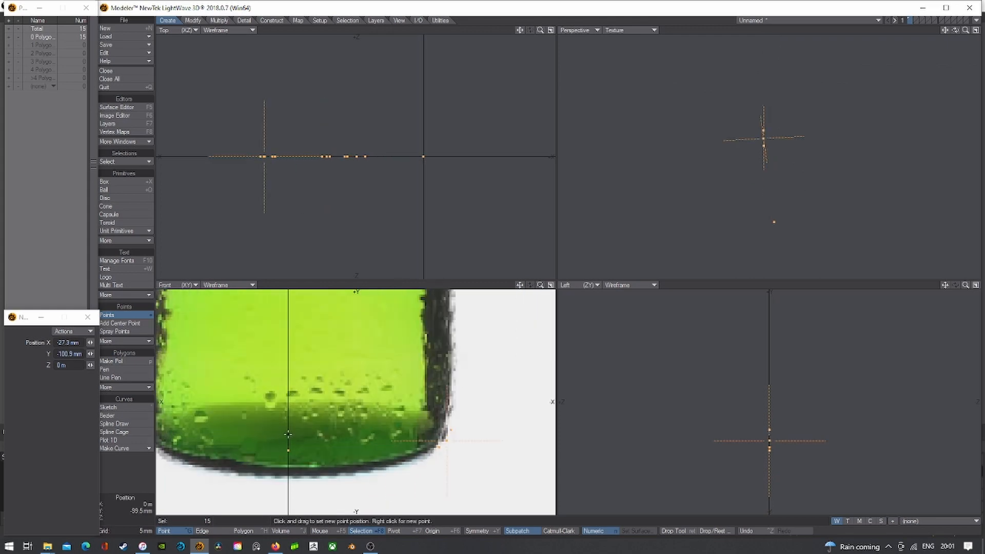
{"action": "right_click", "coordinate": [288, 434]}
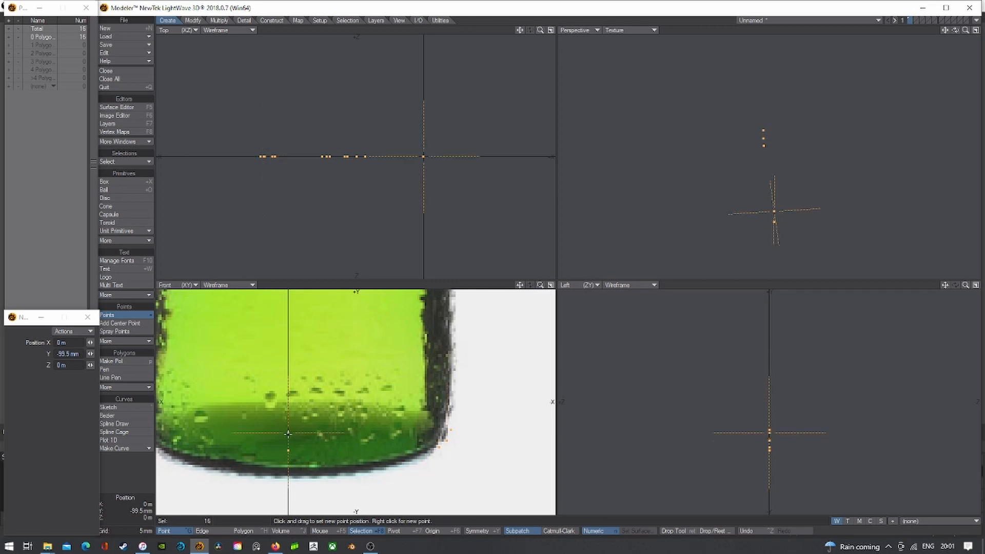
{"action": "scroll", "coordinate": [286, 431], "scroll_direction": "up", "scroll_amount": 3}
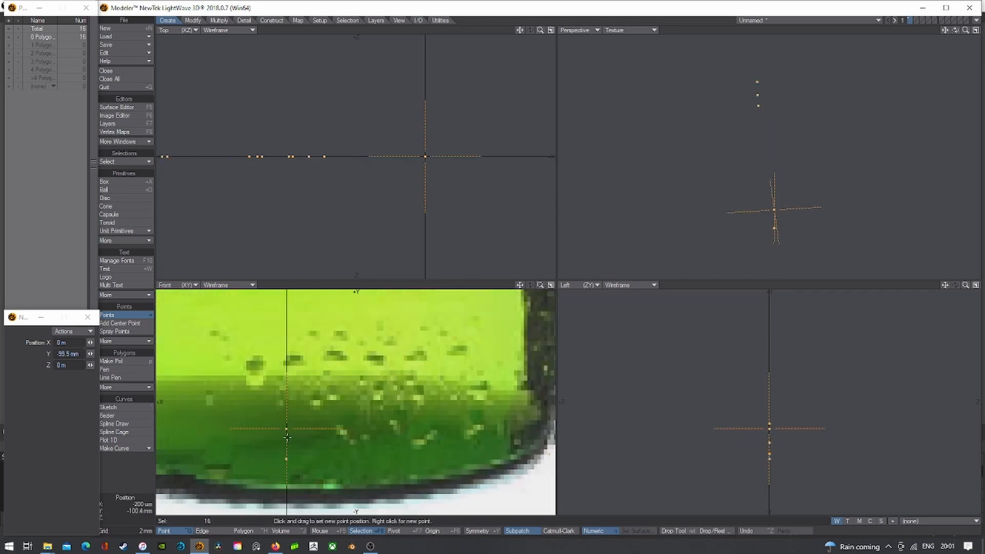
{"action": "left_click_drag", "start_coordinate": [286, 437], "coordinate": [286, 433]}
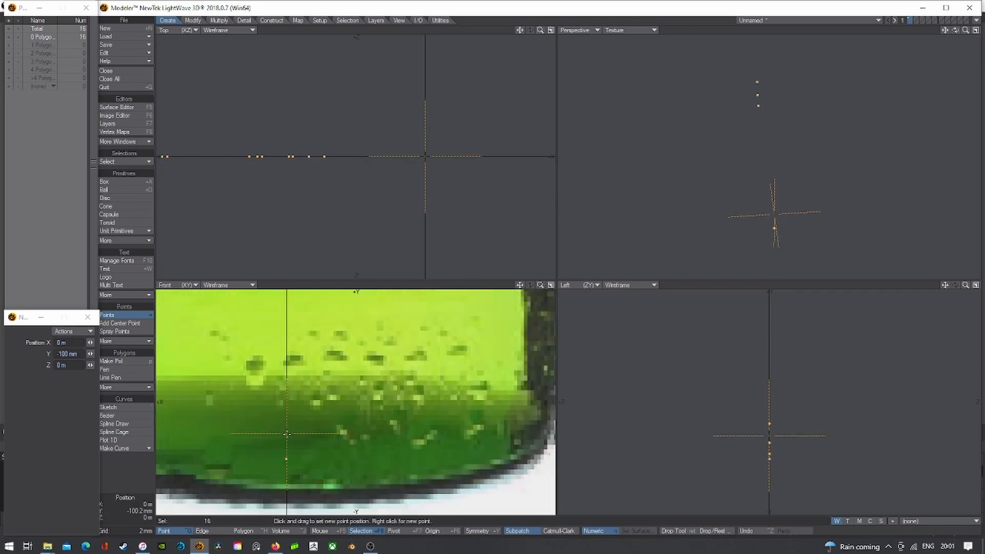
{"action": "scroll", "coordinate": [286, 433], "scroll_direction": "down", "scroll_amount": 1}
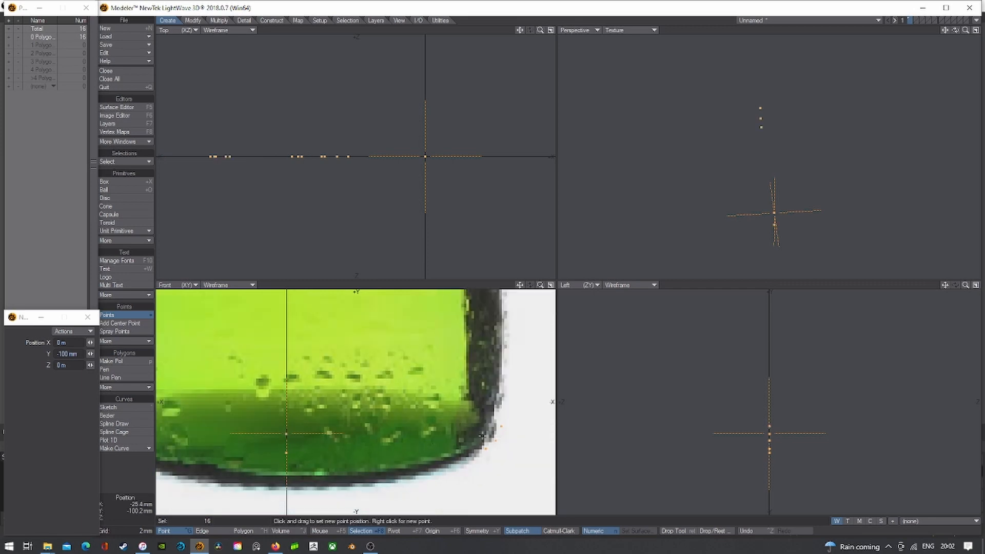
{"action": "scroll", "coordinate": [482, 435], "scroll_direction": "up", "scroll_amount": 1}
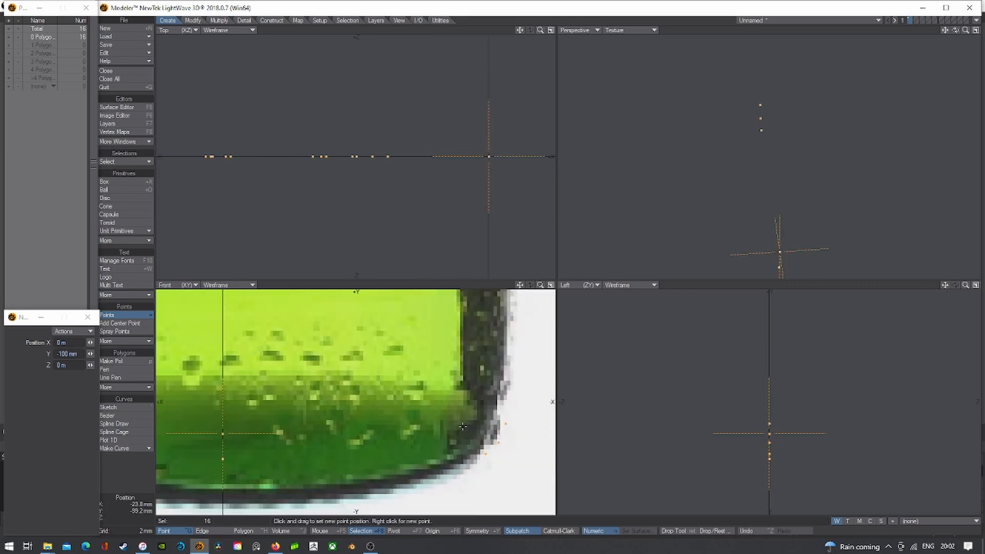
{"action": "right_click", "coordinate": [464, 427]}
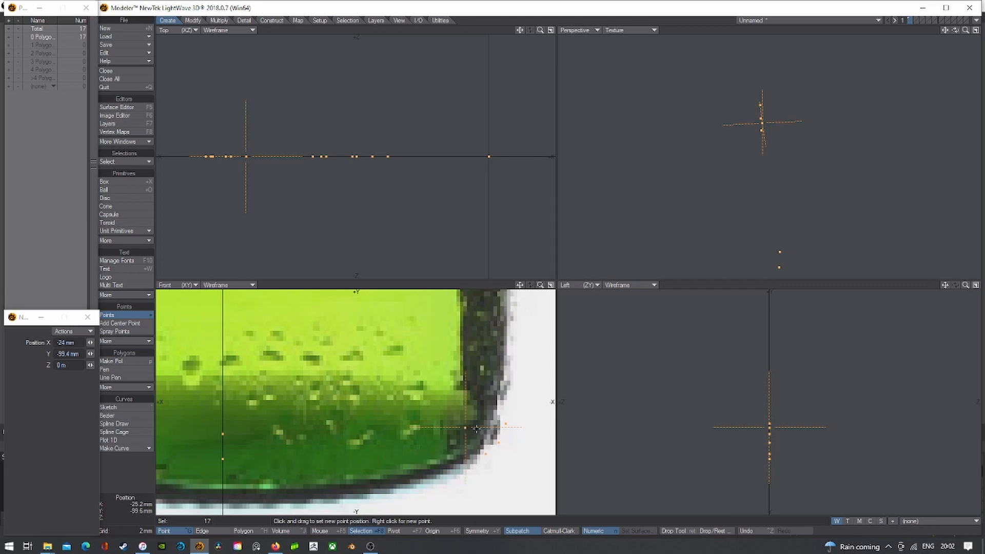
{"action": "right_click_drag", "start_coordinate": [477, 416], "coordinate": [473, 409]}
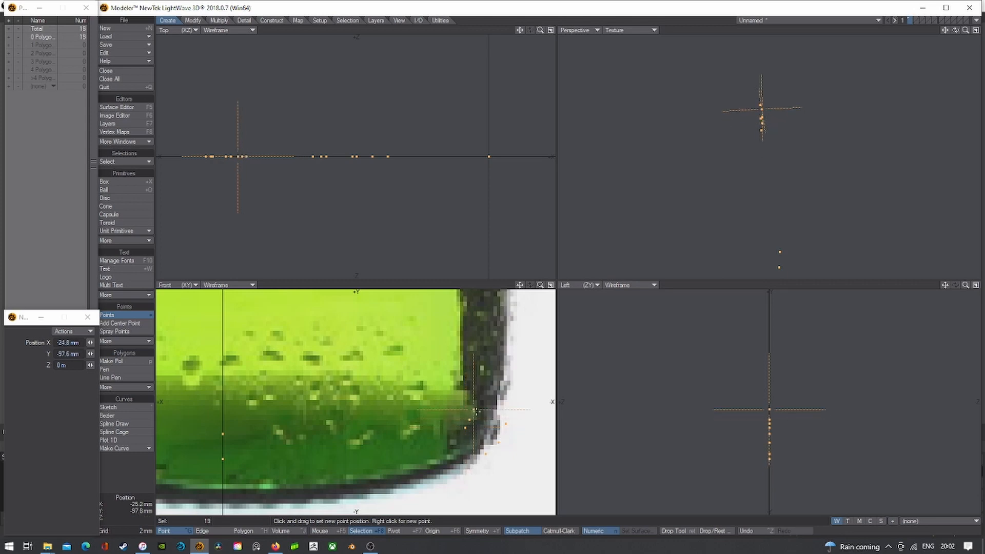
{"action": "scroll", "coordinate": [473, 409], "scroll_direction": "down", "scroll_amount": 3}
{"action": "left_click_drag", "start_coordinate": [519, 285], "coordinate": [439, 553]}
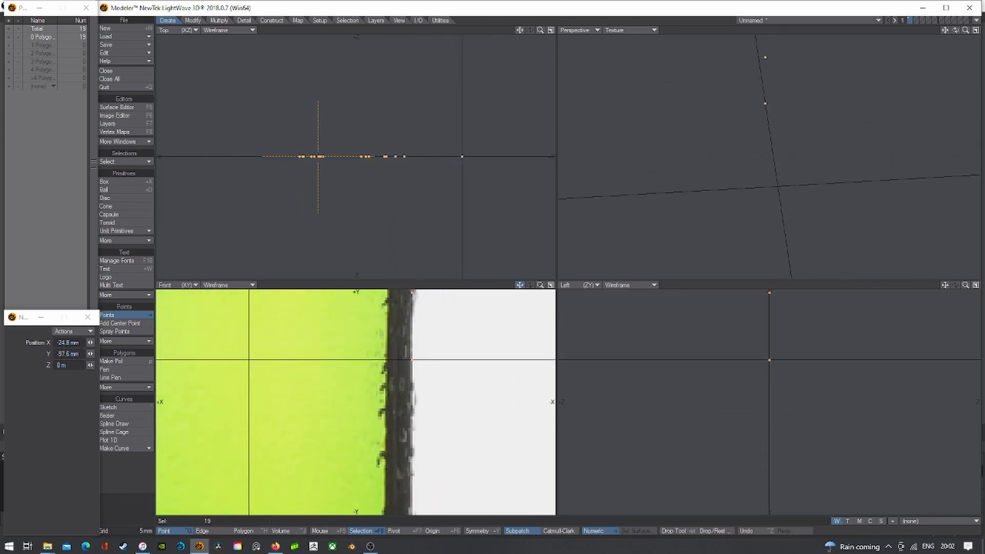
- Add points up the bottle's side to where it curves into the shoulder
{"action": "right_click", "coordinate": [388, 360]}
{"action": "scroll", "coordinate": [418, 390], "scroll_direction": "down", "scroll_amount": 2}
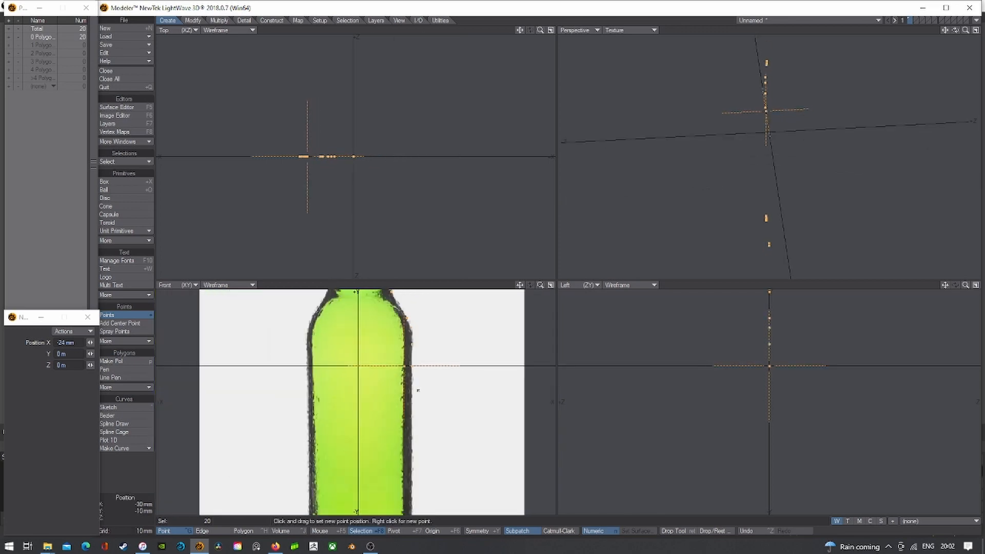
{"action": "left_click_drag", "start_coordinate": [520, 285], "coordinate": [519, 343]}
{"action": "scroll", "coordinate": [382, 360], "scroll_direction": "up", "scroll_amount": 3}
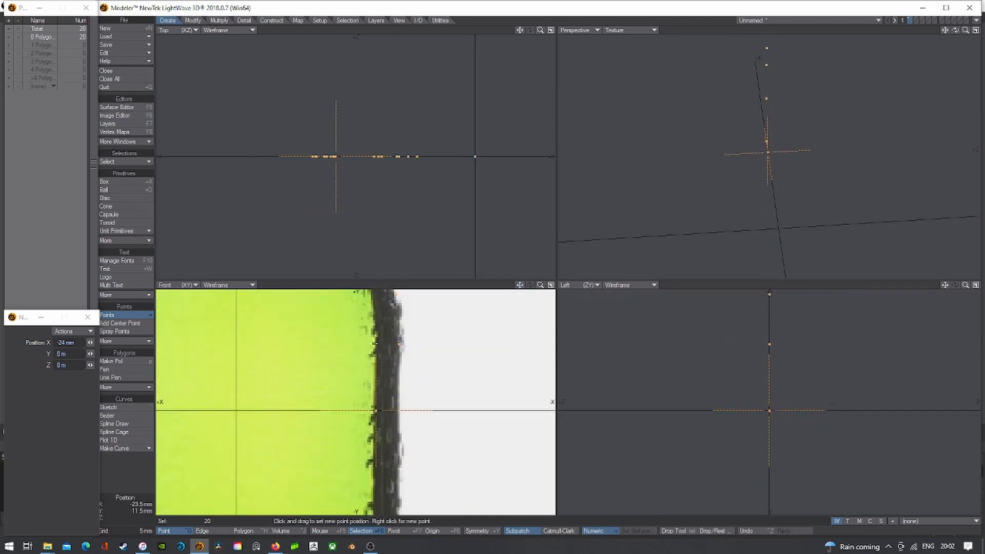
{"action": "right_click", "coordinate": [376, 344]}
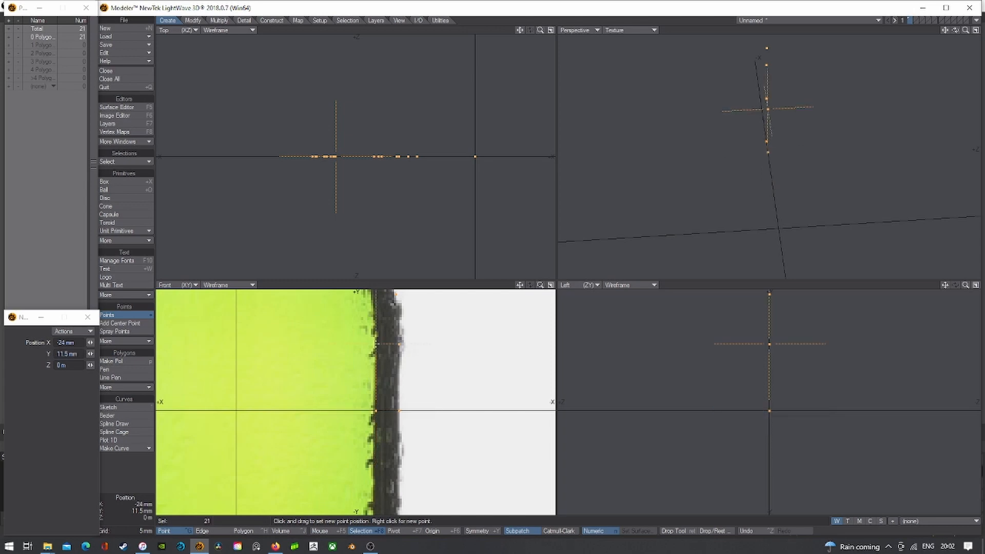
{"action": "left_click_drag", "start_coordinate": [519, 286], "coordinate": [522, 330]}
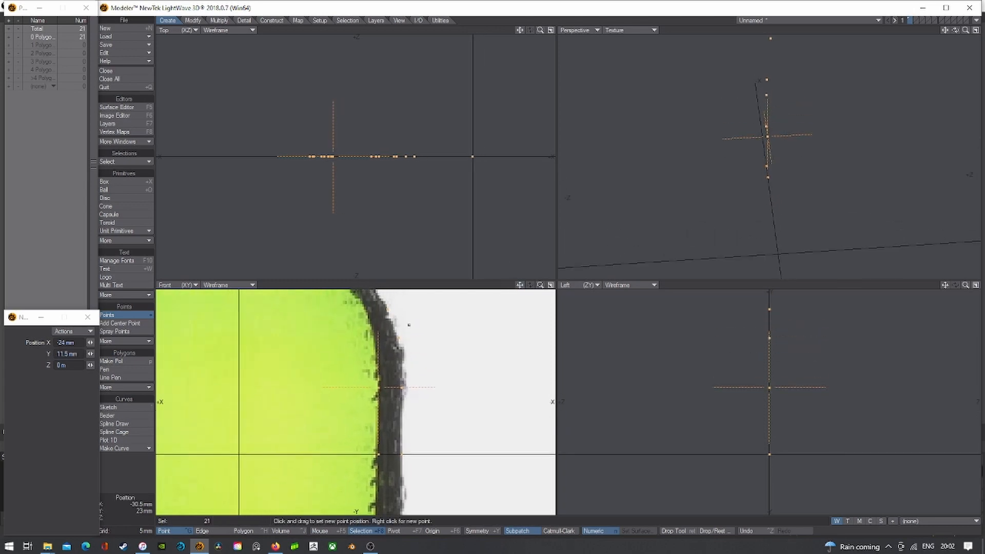
{"action": "right_click", "coordinate": [377, 340]}
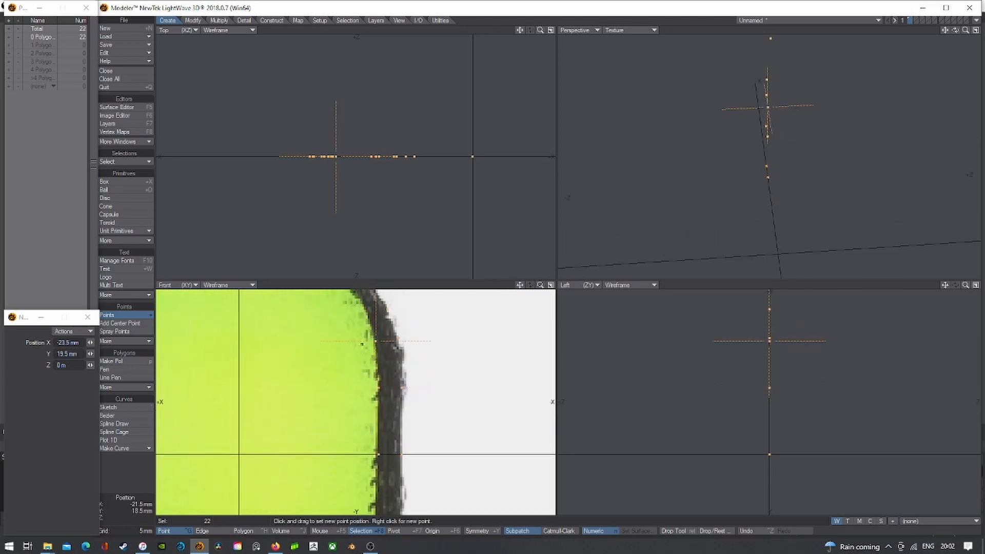
{"action": "right_click", "coordinate": [366, 312]}
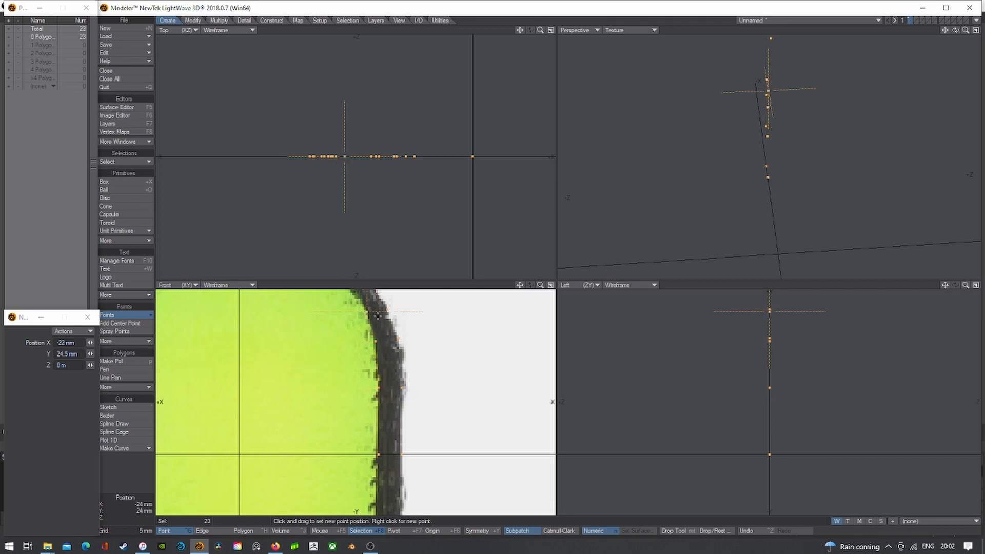
- Add three neck points, nudging the top one to X -14 mm, Y 42 mm
{"action": "left_click_drag", "start_coordinate": [377, 316], "coordinate": [444, 447], "text": "alt"}
{"action": "right_click", "coordinate": [387, 364]}
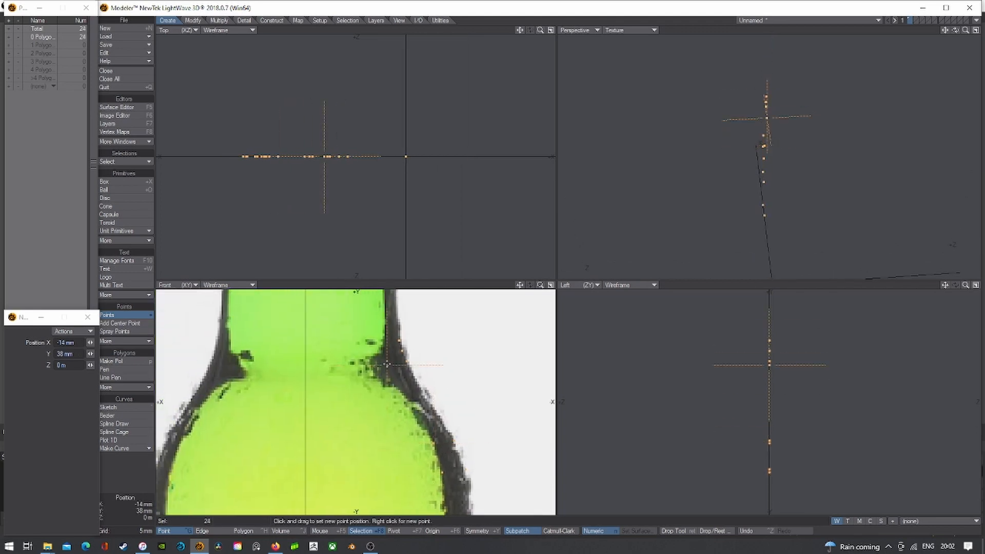
{"action": "right_click", "coordinate": [387, 353]}
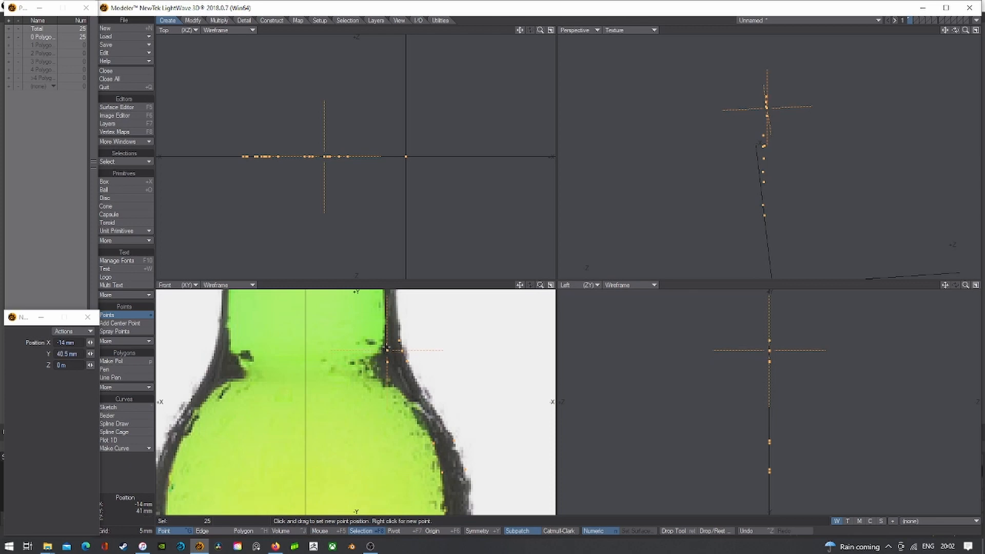
{"action": "right_click", "coordinate": [386, 342]}
{"action": "mouse_move", "coordinate": [385, 341]}
{"action": "left_mouse_down"}
{"action": "mouse_move", "coordinate": [433, 329]}
{"action": "mouse_move", "coordinate": [413, 440]}
{"action": "left_mouse_up"}
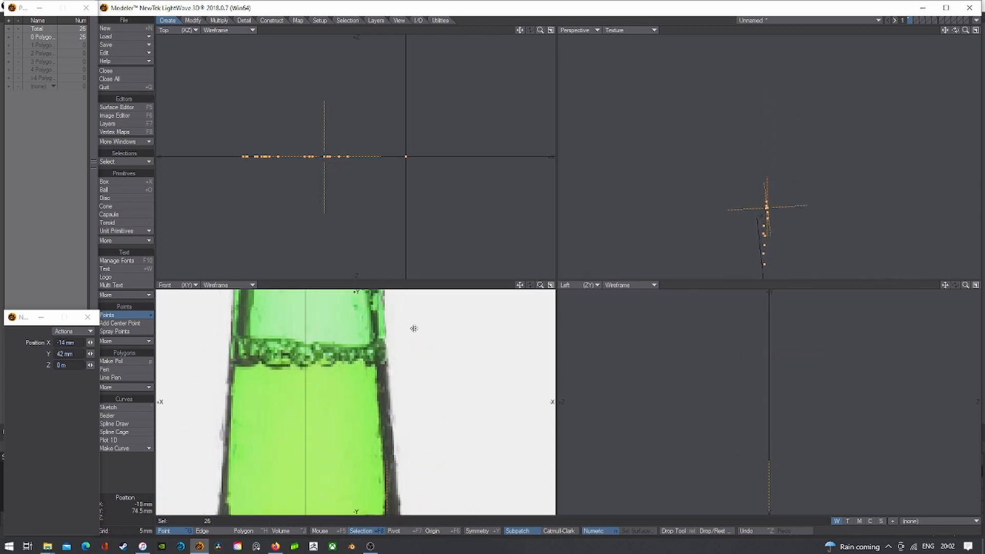
{"action": "mouse_move", "coordinate": [413, 329]}
{"action": "left_mouse_down", "text": "alt"}
{"action": "mouse_move", "coordinate": [421, 410]}
{"action": "mouse_move", "coordinate": [421, 279]}
{"action": "left_mouse_up", "text": "alt"}
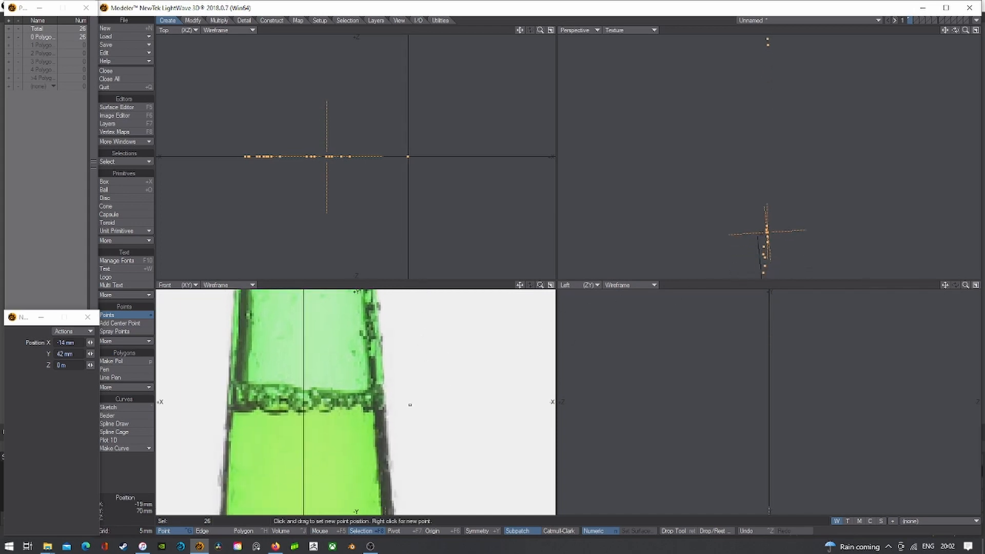
- Place points around the collar up to the top of the lip, then finish the tool
{"action": "left_click_drag", "start_coordinate": [408, 342], "coordinate": [417, 488], "text": "alt"}
{"action": "scroll", "coordinate": [376, 402], "scroll_direction": "up", "scroll_amount": 4}
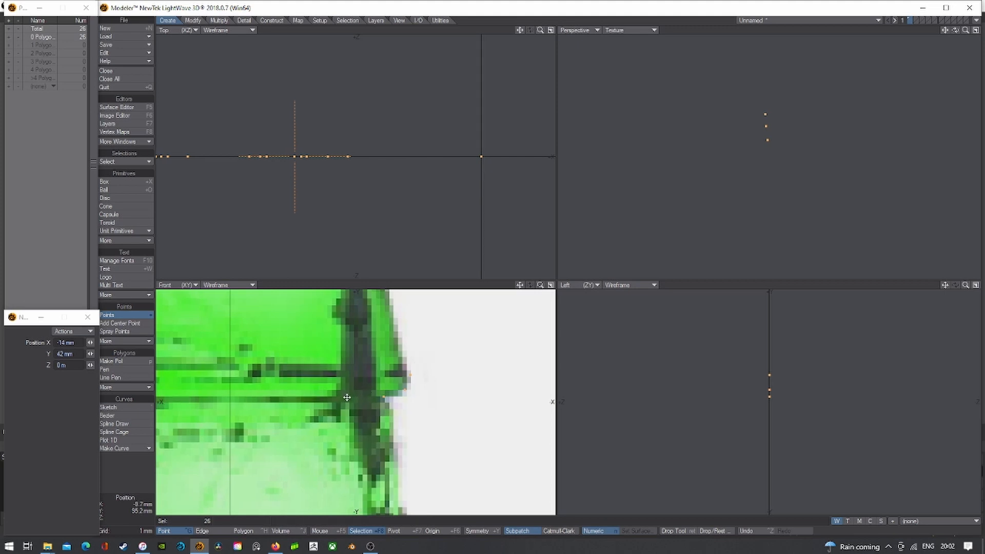
{"action": "left_click", "coordinate": [347, 398]}
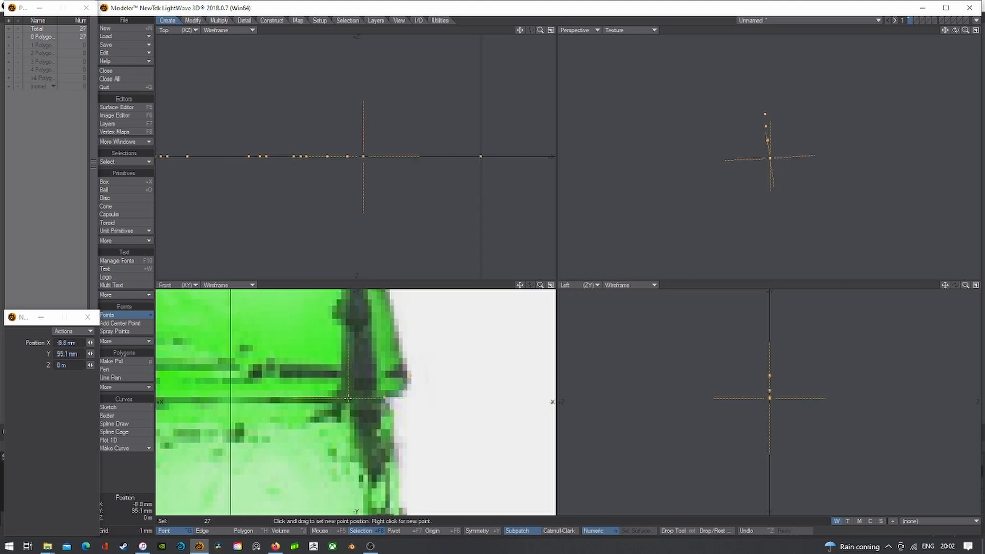
{"action": "right_click", "coordinate": [349, 382]}
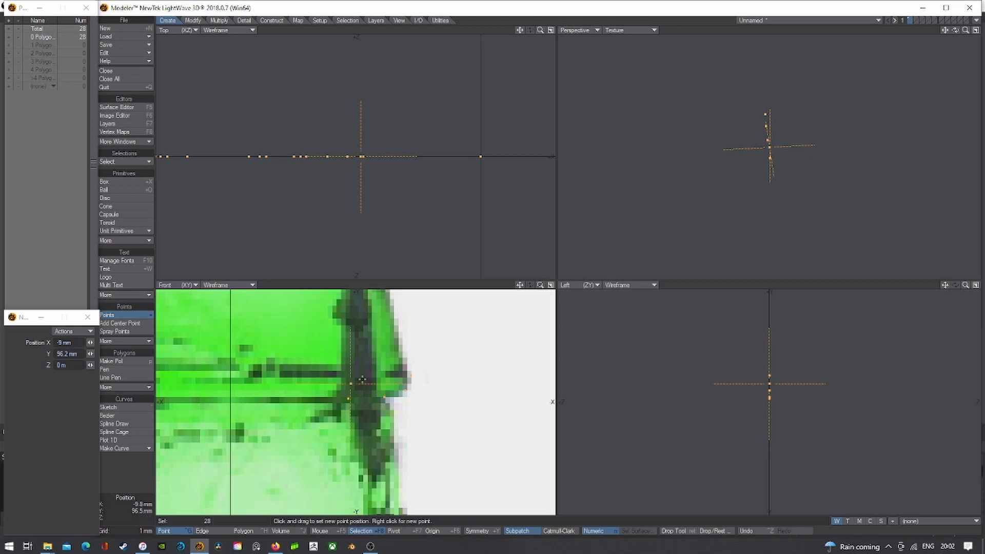
{"action": "right_click_drag", "start_coordinate": [384, 373], "coordinate": [381, 370]}
{"action": "right_click", "coordinate": [384, 371]}
{"action": "scroll", "coordinate": [382, 369], "scroll_direction": "down", "scroll_amount": 3}
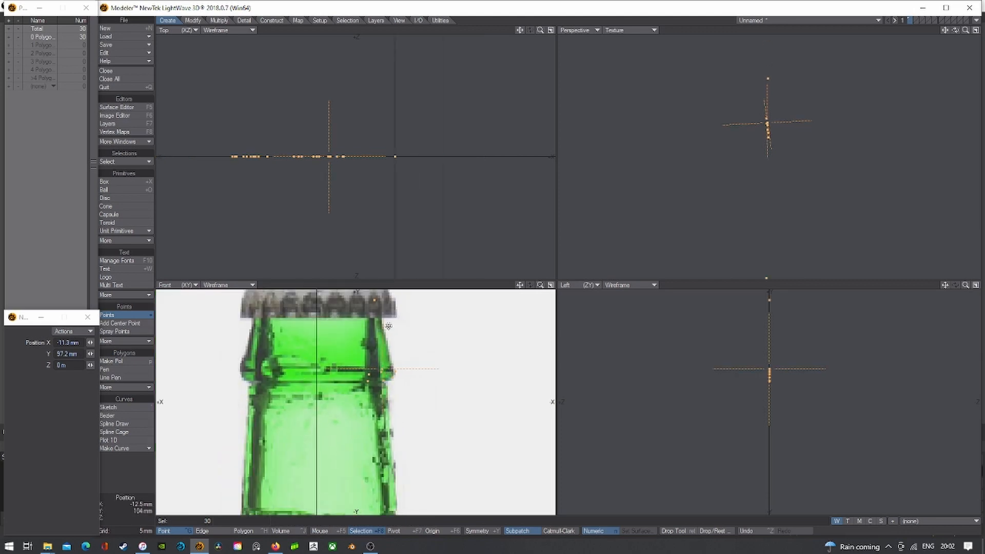
{"action": "right_click_drag", "start_coordinate": [362, 300], "coordinate": [360, 300]}
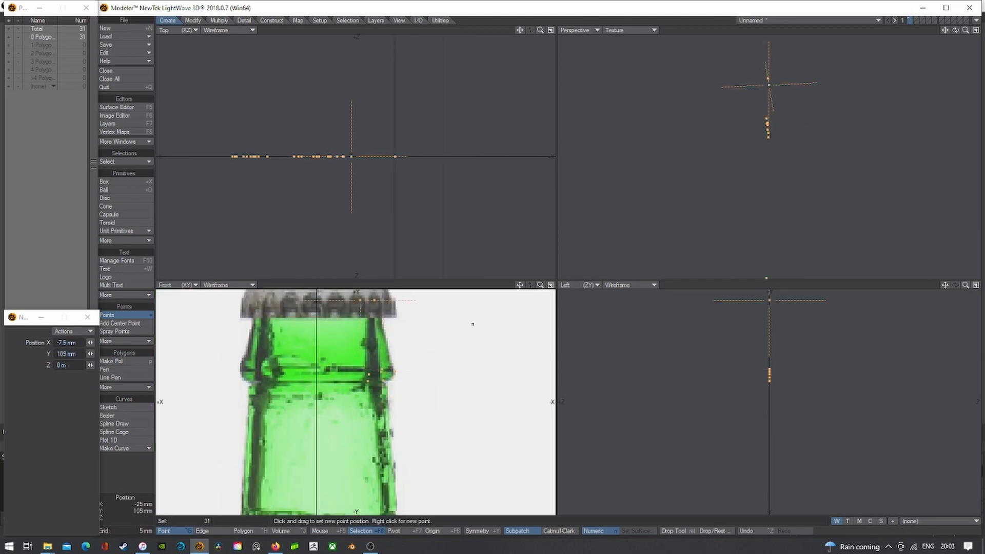
{"action": "key", "text": "space"}
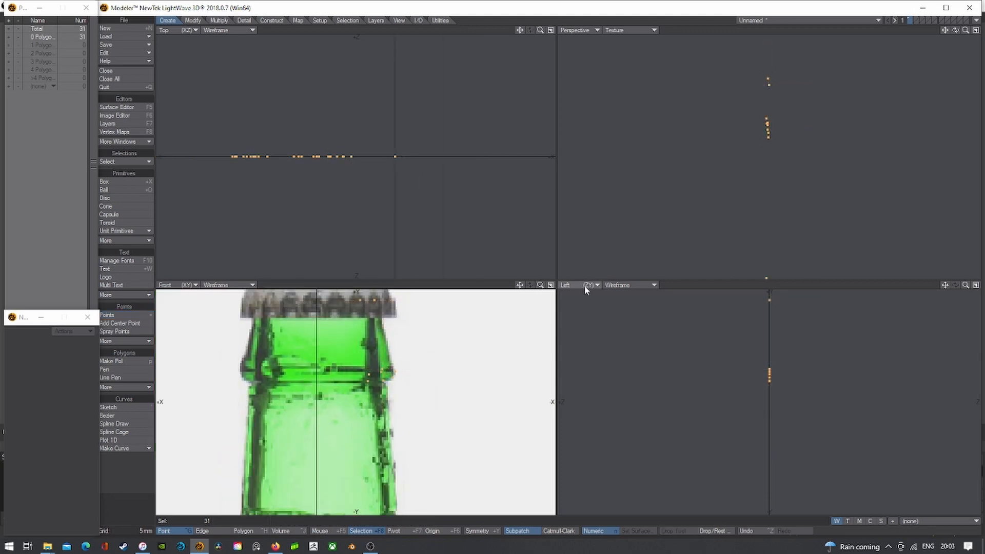
- Make the lower-right viewport a maximized Front (XY) view and join the 31 points into a polygon
{"action": "left_click", "coordinate": [590, 285]}
{"action": "left_click", "coordinate": [585, 272]}
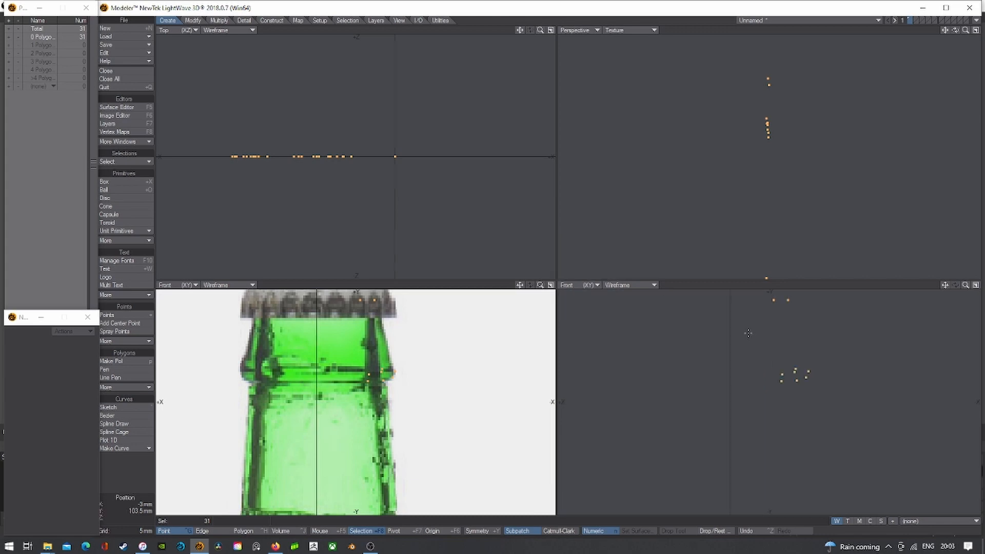
{"action": "left_click", "coordinate": [976, 284]}
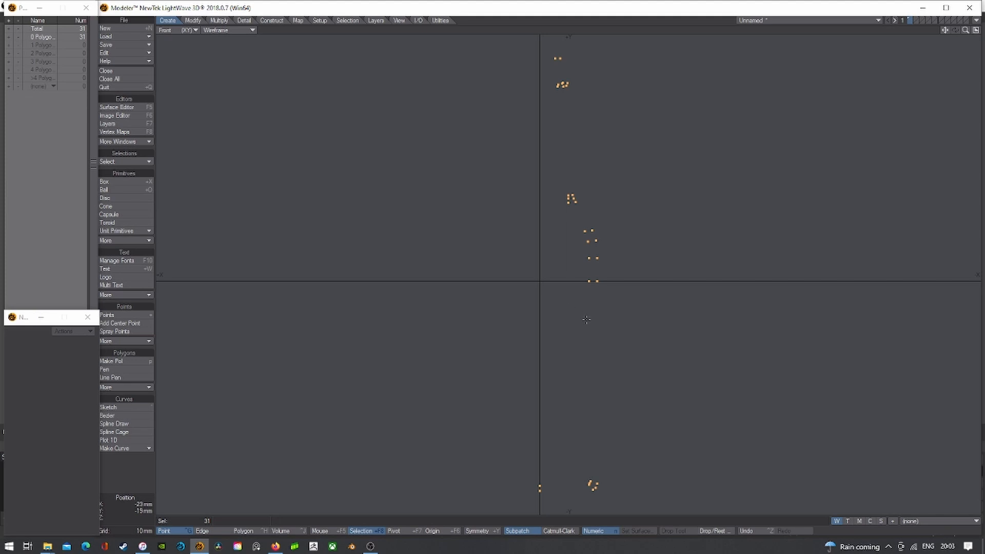
{"action": "key", "text": "p"}
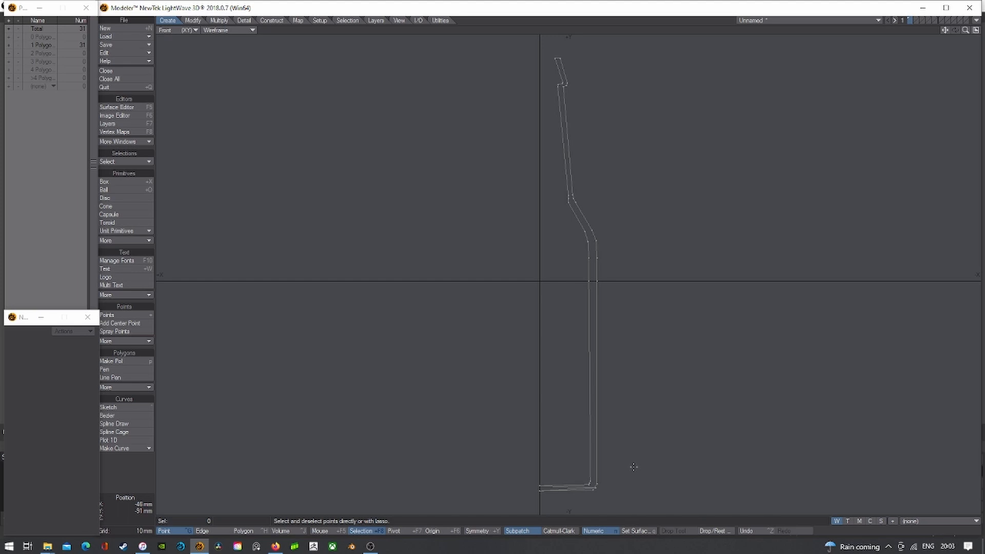
- Undo the polygon, deselect the stray corner point, and rebuild the polygon from 30 points
{"action": "key", "text": "ctrl+z"}
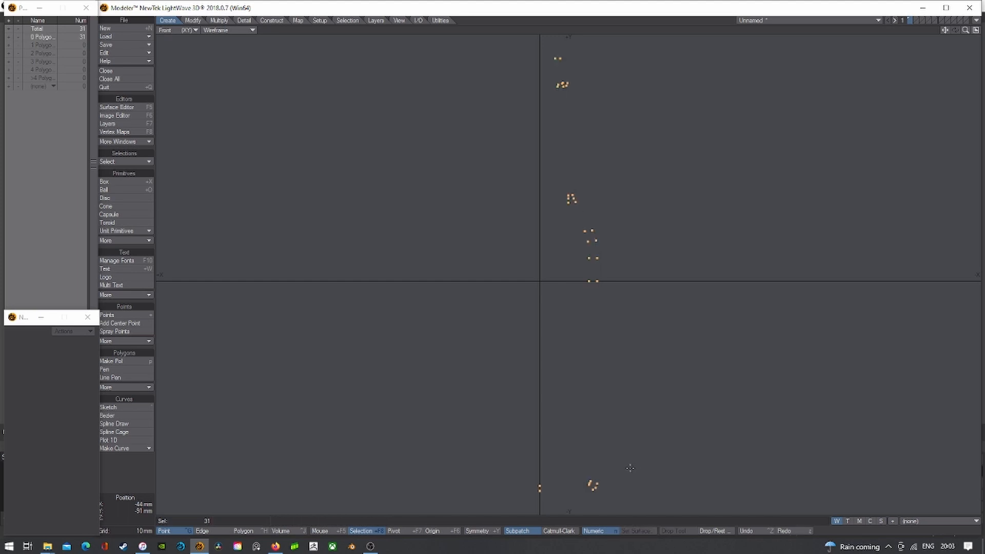
{"action": "left_click", "coordinate": [597, 484]}
{"action": "key", "text": "p"}
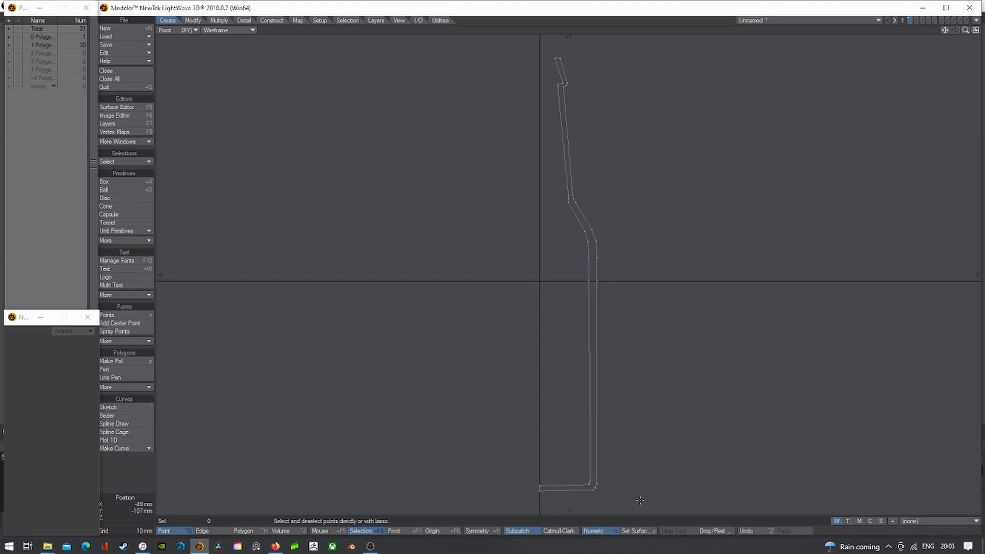
{"action": "scroll", "coordinate": [613, 498], "scroll_direction": "up", "scroll_amount": 5}
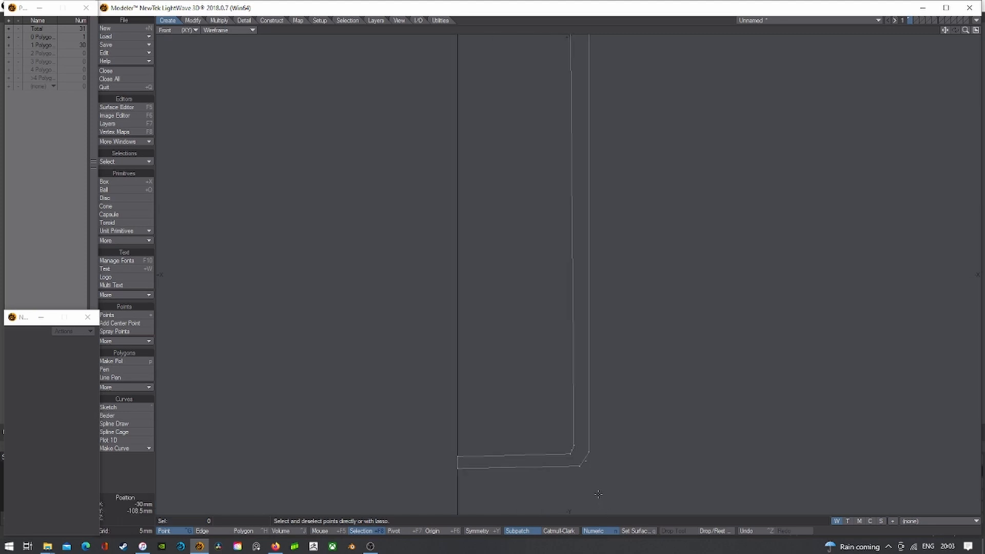
{"action": "left_click", "coordinate": [582, 438]}
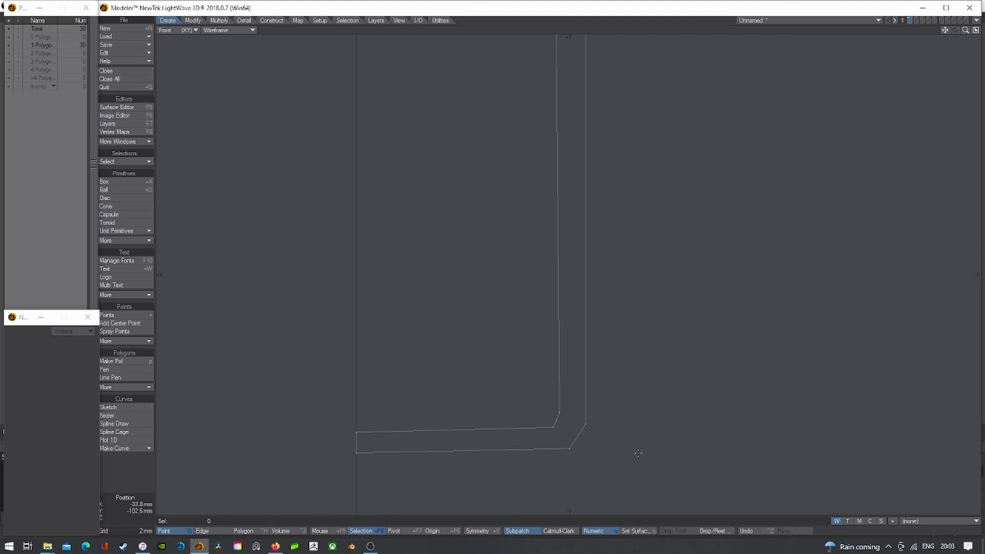
- Insert a new point on the outer bottom-corner edge with Multiply > Add Points
{"action": "left_click", "coordinate": [245, 530]}
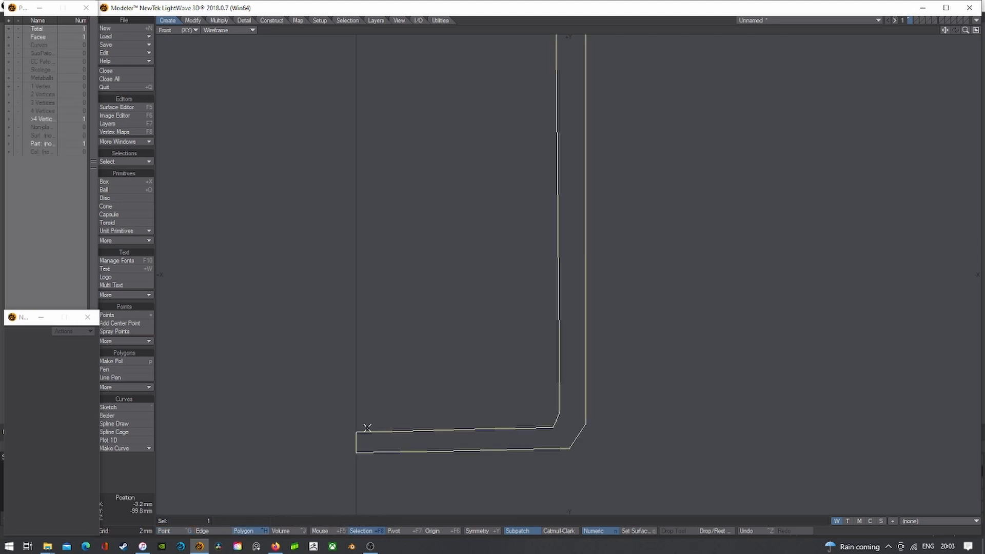
{"action": "left_click", "coordinate": [193, 21]}
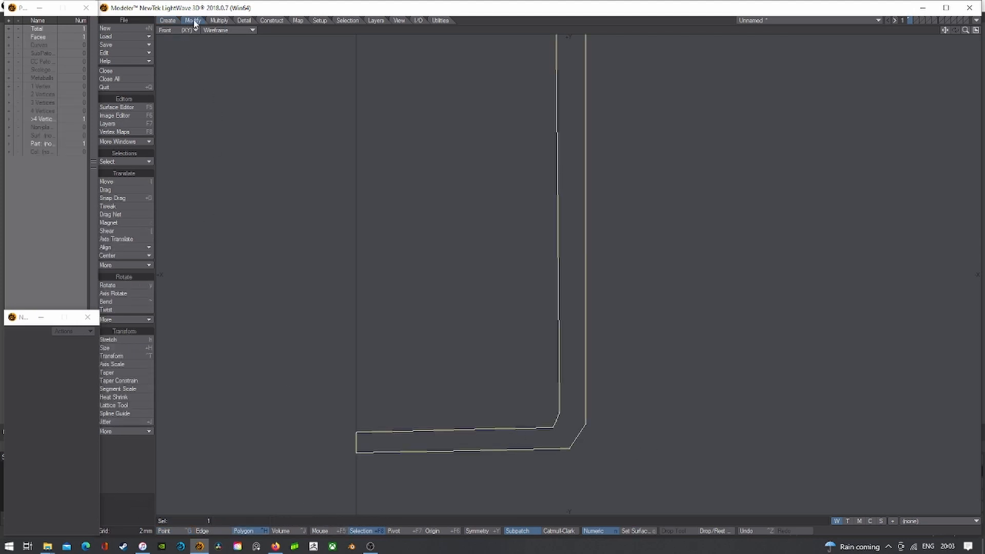
{"action": "left_click", "coordinate": [226, 21]}
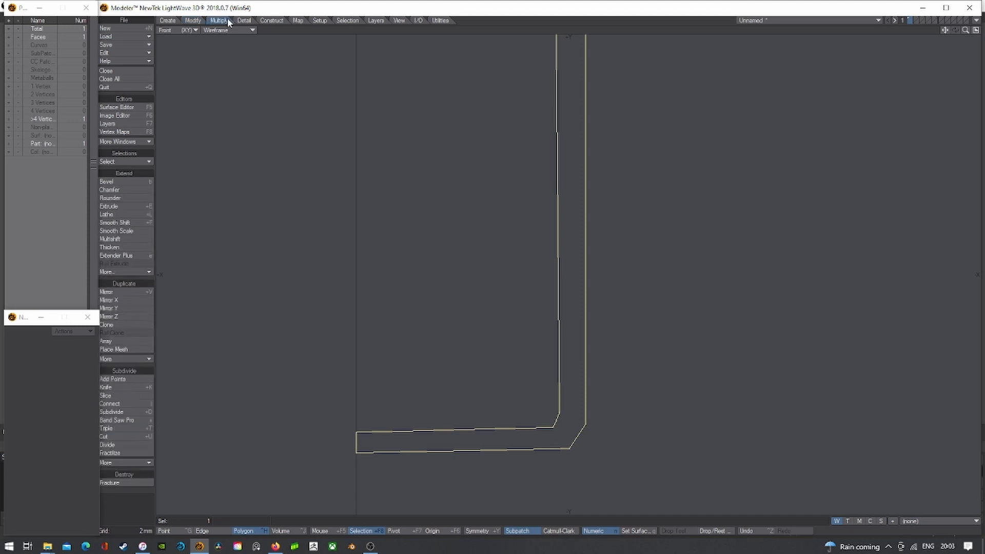
{"action": "left_click", "coordinate": [121, 379]}
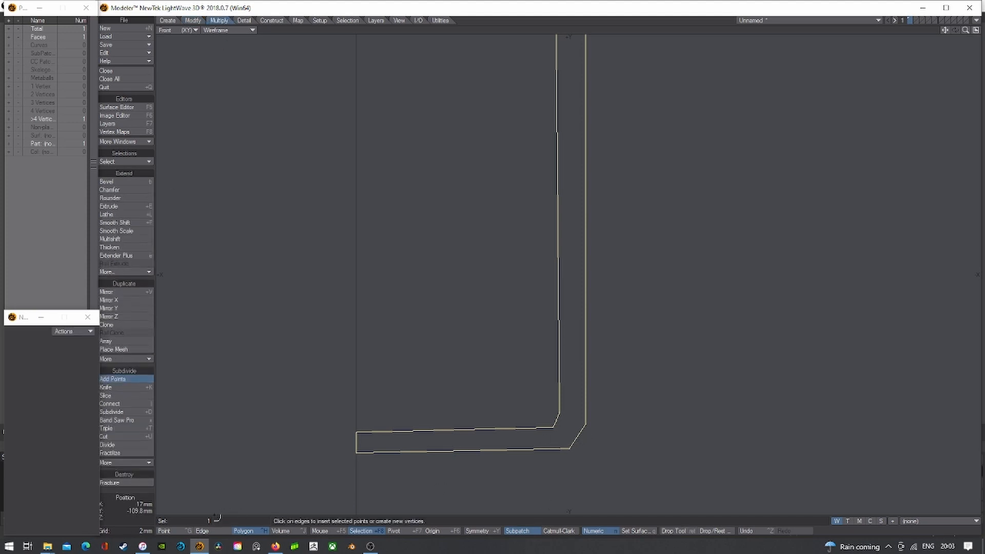
{"action": "left_click", "coordinate": [182, 531]}
- Move the new corner point outward to bevel the base corner
{"action": "left_click", "coordinate": [578, 436]}
{"action": "scroll", "coordinate": [577, 434], "scroll_direction": "up", "scroll_amount": 3}
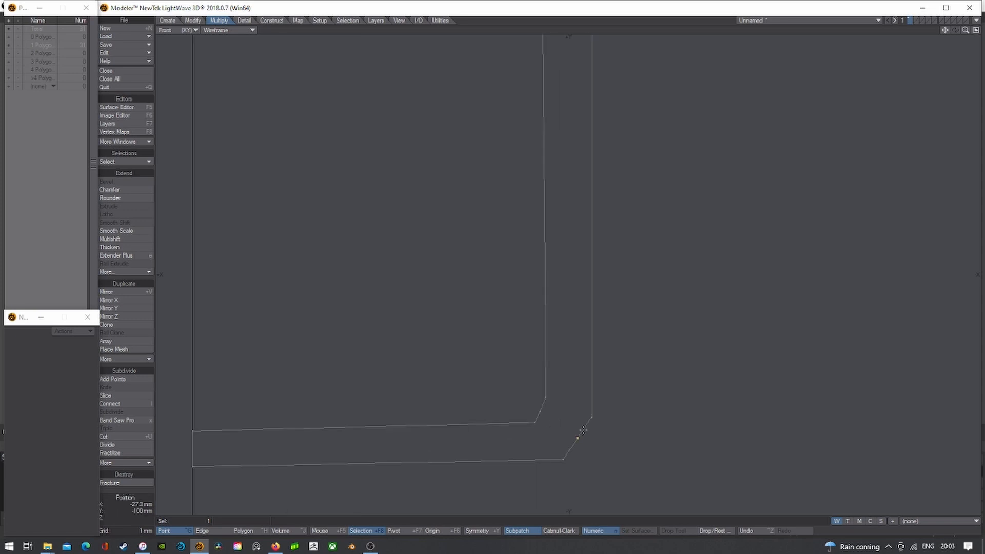
{"action": "key", "text": "t"}
{"action": "left_click_drag", "start_coordinate": [578, 438], "coordinate": [584, 445]}
{"action": "key", "text": "t"}
{"action": "left_click", "coordinate": [583, 444]}
{"action": "left_click", "coordinate": [542, 409]}
- Clear the selection, then select and delete the extra point at the profile's upper bend
{"action": "key", "text": "slash"}
{"action": "scroll", "coordinate": [542, 416], "scroll_direction": "down", "scroll_amount": 5}
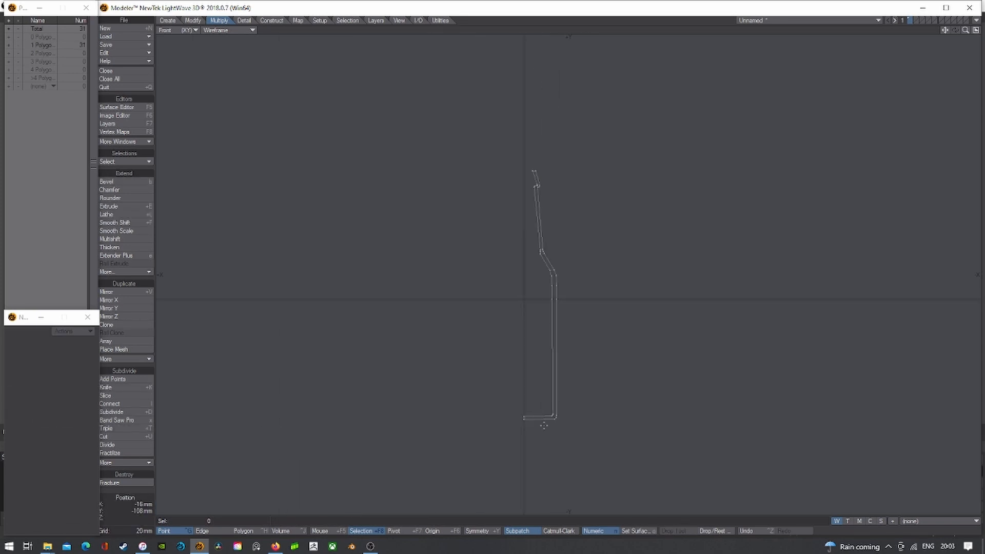
{"action": "scroll", "coordinate": [544, 418], "scroll_direction": "up", "scroll_amount": 2}
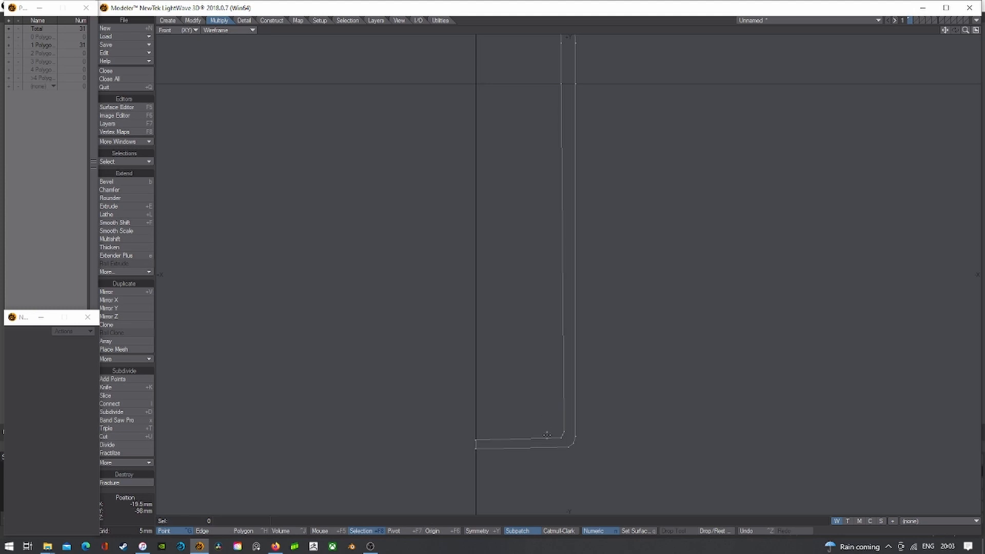
{"action": "scroll", "coordinate": [553, 442], "scroll_direction": "down", "scroll_amount": 1}
{"action": "scroll", "coordinate": [531, 105], "scroll_direction": "up", "scroll_amount": 3}
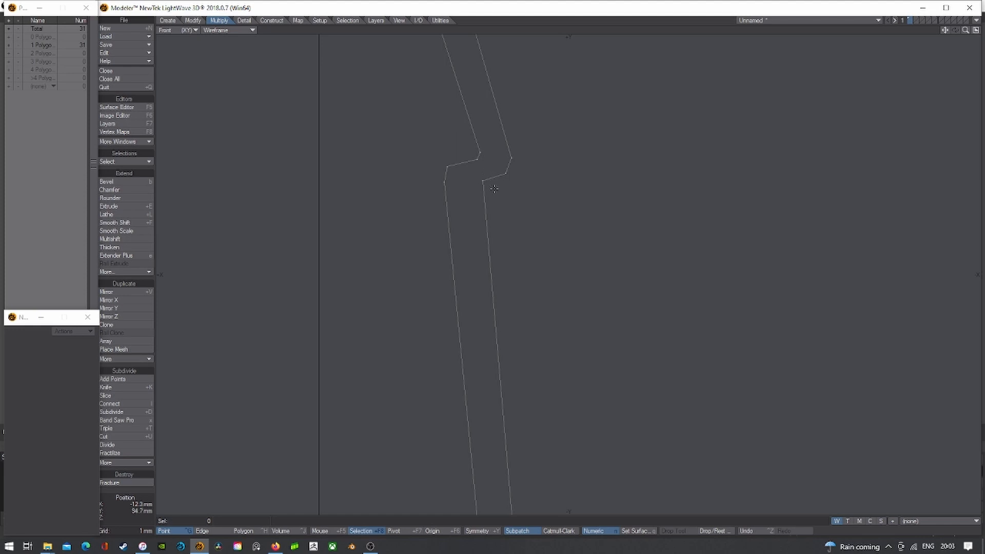
{"action": "left_click", "coordinate": [445, 182]}
{"action": "key", "text": "Delete"}
{"action": "scroll", "coordinate": [489, 166], "scroll_direction": "down", "scroll_amount": 3}
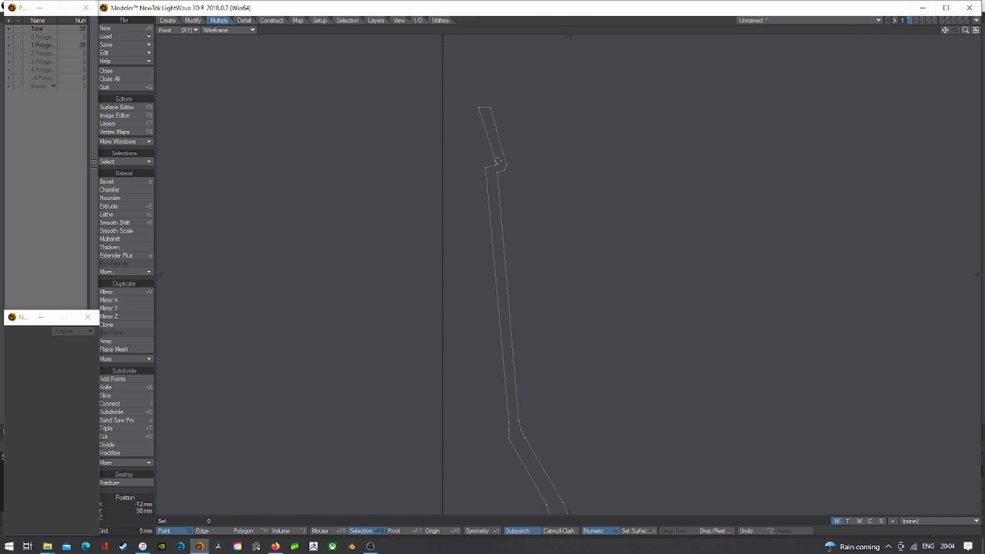
- Shift the two upper-bend points slightly left with the Move tool
{"action": "left_click", "coordinate": [497, 163]}
{"action": "scroll", "coordinate": [493, 153], "scroll_direction": "up", "scroll_amount": 2}
{"action": "key", "text": "t"}
{"action": "left_click_drag", "start_coordinate": [497, 139], "coordinate": [494, 139]}
{"action": "key", "text": "space"}
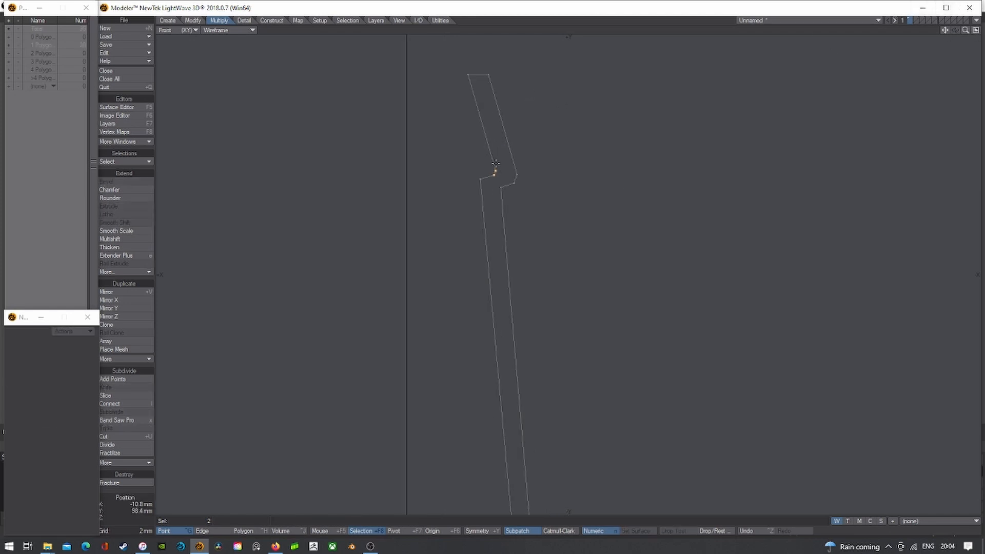
{"action": "key", "text": "slash"}
{"action": "left_click_drag", "start_coordinate": [494, 176], "coordinate": [480, 179]}
{"action": "key", "text": "slash"}
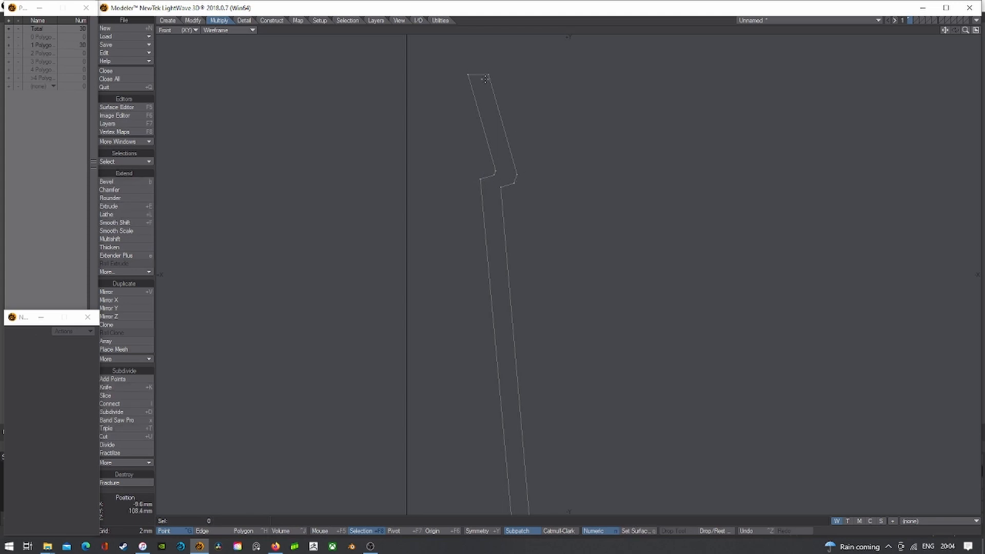
- Stretch the two top-edge points of the outline slightly
{"action": "scroll", "coordinate": [520, 210], "scroll_direction": "down", "scroll_amount": 1}
{"action": "left_click", "coordinate": [496, 106]}
{"action": "left_click", "coordinate": [476, 107]}
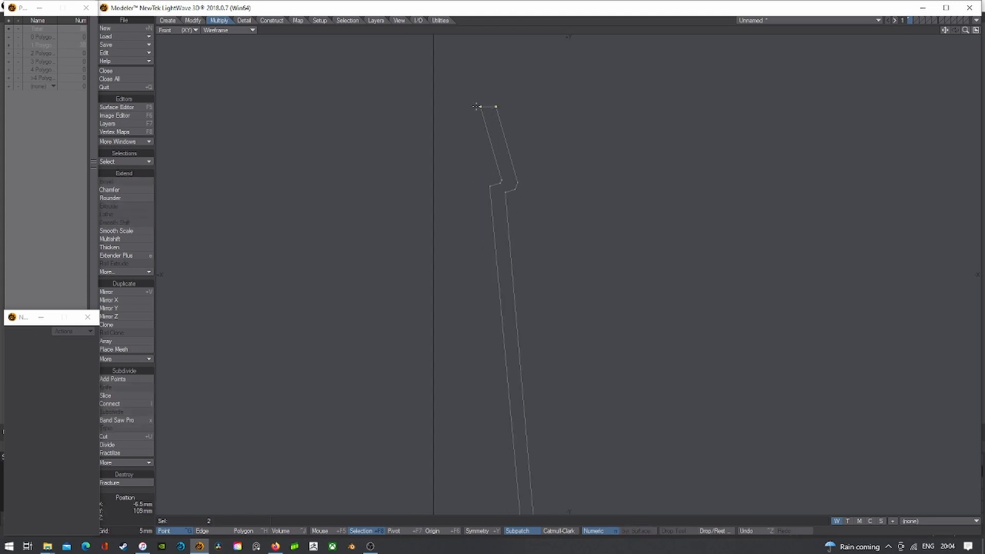
{"action": "key", "text": "h"}
{"action": "left_click_drag", "start_coordinate": [494, 106], "coordinate": [495, 108]}
{"action": "key", "text": "space"}
{"action": "key", "text": "slash"}
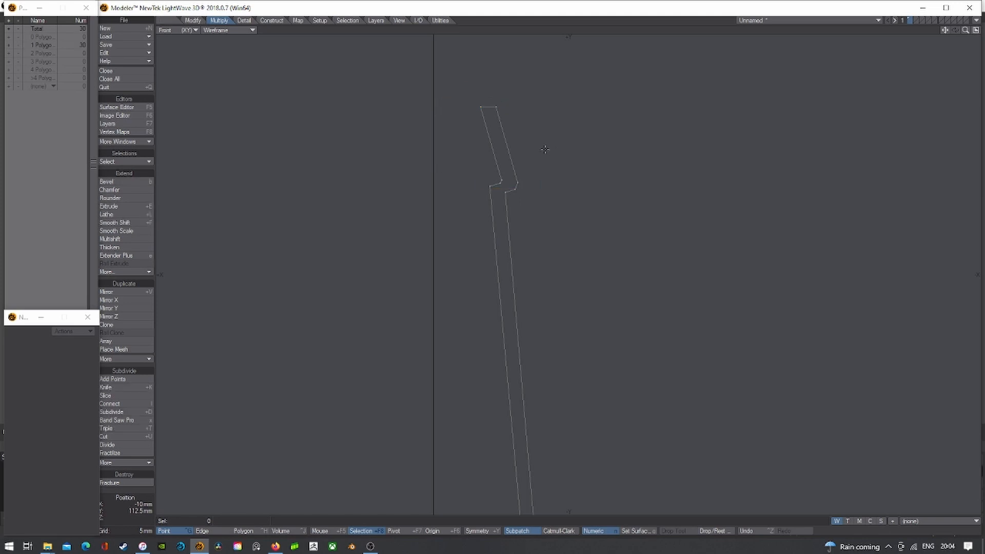
- Move the two notch points 500 um in X and Y
{"action": "left_click_drag", "start_coordinate": [504, 178], "coordinate": [497, 177]}
{"action": "key", "text": "t"}
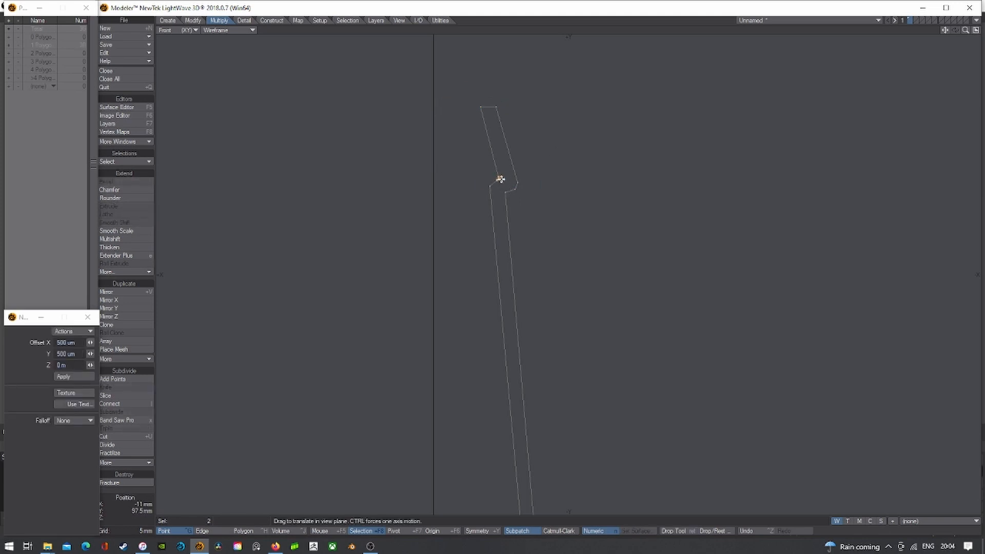
{"action": "scroll", "coordinate": [501, 180], "scroll_direction": "up", "scroll_amount": 3}
{"action": "key", "text": "space"}
{"action": "right_click_drag", "start_coordinate": [453, 165], "coordinate": [508, 166]}
{"action": "scroll", "coordinate": [547, 215], "scroll_direction": "down", "scroll_amount": 3}
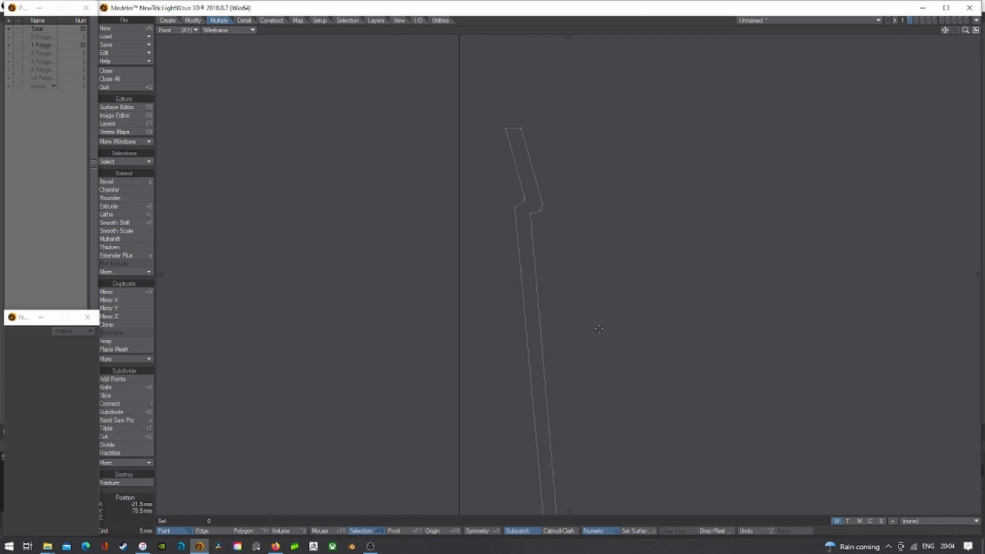
- Adjust the three lower-bend points: shift left, stretch, lower 100 um, then nudge two sideways
{"action": "left_click_drag", "start_coordinate": [619, 328], "coordinate": [514, 126], "text": "alt"}
{"action": "mouse_move", "coordinate": [427, 301]}
{"action": "left_mouse_down"}
{"action": "mouse_move", "coordinate": [420, 331]}
{"action": "mouse_move", "coordinate": [420, 303]}
{"action": "left_mouse_up"}
{"action": "key", "text": "t"}
{"action": "key", "text": "space"}
{"action": "key", "text": "h"}
{"action": "scroll", "coordinate": [431, 318], "scroll_direction": "up", "scroll_amount": 3}
{"action": "key", "text": "t"}
{"action": "key", "text": "space"}
{"action": "left_click", "coordinate": [419, 335]}
{"action": "key", "text": "t"}
{"action": "key", "text": "space"}
- Nudge the two lower-bend points left and back right to settle their position
{"action": "key", "text": "t"}
{"action": "key", "text": "space"}
{"action": "left_click", "coordinate": [416, 285]}
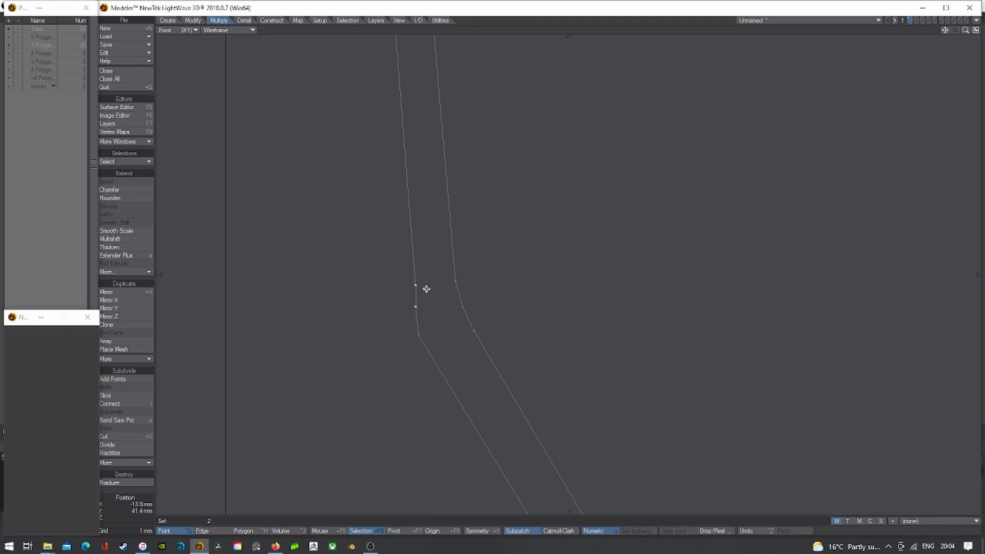
{"action": "key", "text": "t"}
{"action": "key", "text": "space"}
{"action": "left_click", "coordinate": [414, 307]}
- Nudge a single inner-wall point slightly with the Move tool
{"action": "key", "text": "t"}
{"action": "key", "text": "space"}
{"action": "left_click", "coordinate": [414, 285]}
{"action": "key", "text": "t"}
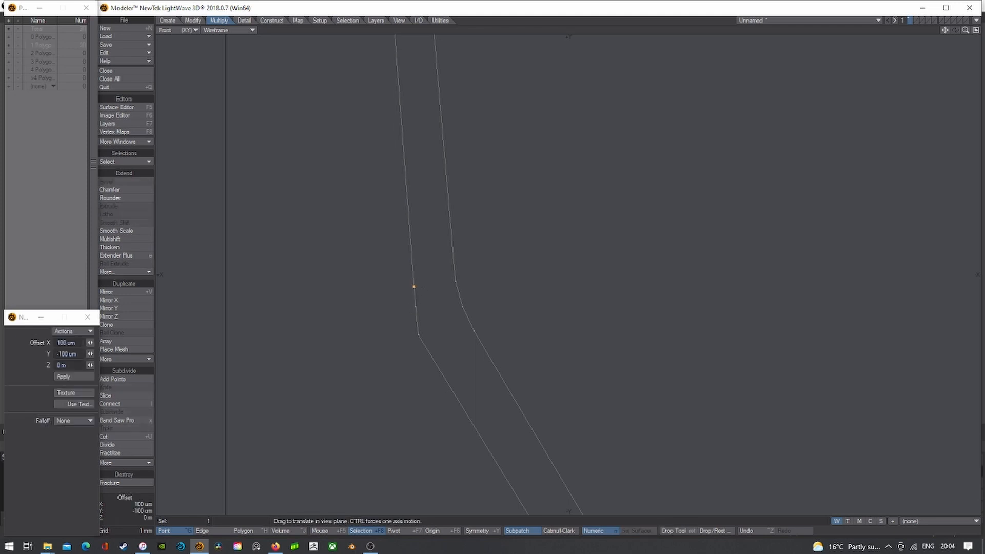
{"action": "key", "text": "space"}
{"action": "scroll", "coordinate": [422, 281], "scroll_direction": "down", "scroll_amount": 3}
{"action": "right_click_drag", "start_coordinate": [432, 270], "coordinate": [436, 271]}
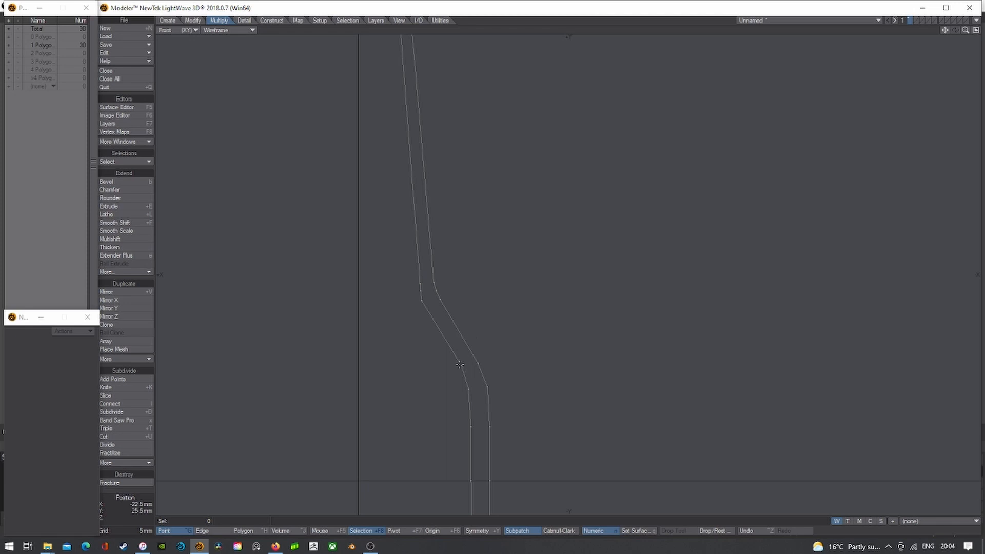
- Select the four inner-wall points and Stretch them into one vertical line
{"action": "left_click_drag", "start_coordinate": [462, 365], "coordinate": [478, 363]}
{"action": "right_click_drag", "start_coordinate": [477, 357], "coordinate": [485, 383]}
{"action": "left_click_drag", "start_coordinate": [525, 404], "coordinate": [520, 280], "text": "alt"}
{"action": "left_click", "coordinate": [463, 266]}
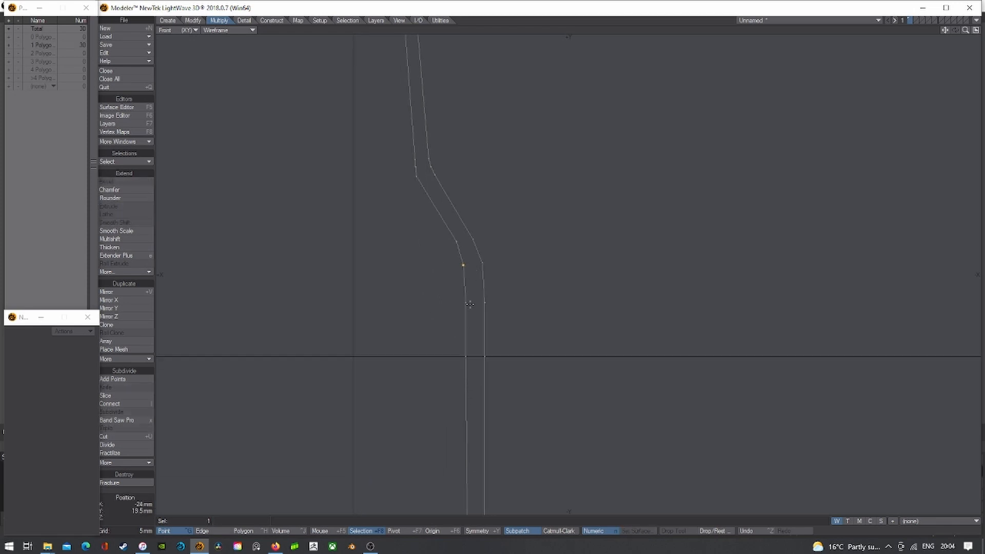
{"action": "left_click", "coordinate": [467, 356]}
{"action": "left_click_drag", "start_coordinate": [504, 503], "coordinate": [508, 348], "text": "alt"}
{"action": "scroll", "coordinate": [493, 439], "scroll_direction": "down", "scroll_amount": 6}
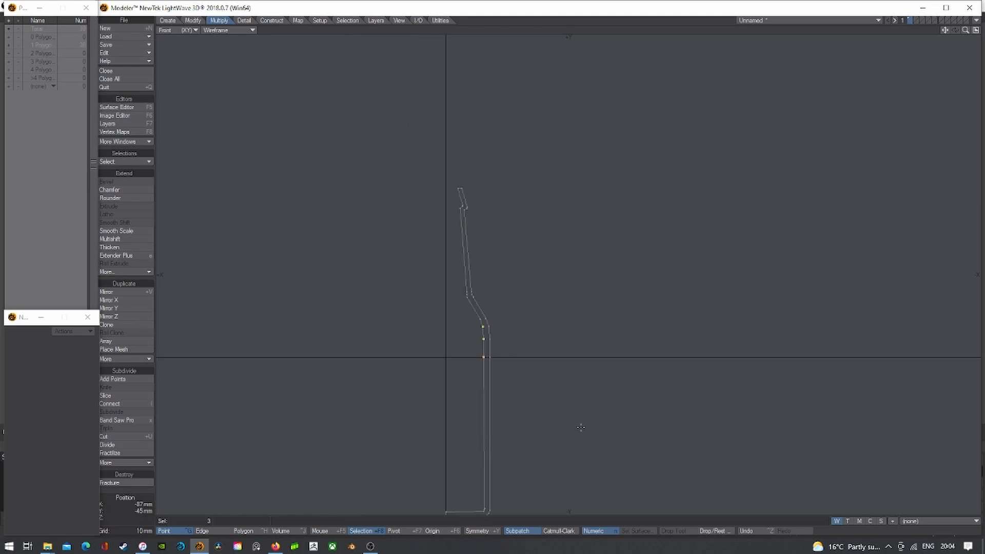
{"action": "left_click_drag", "start_coordinate": [580, 427], "coordinate": [565, 304], "text": "alt"}
{"action": "scroll", "coordinate": [483, 380], "scroll_direction": "up", "scroll_amount": 3}
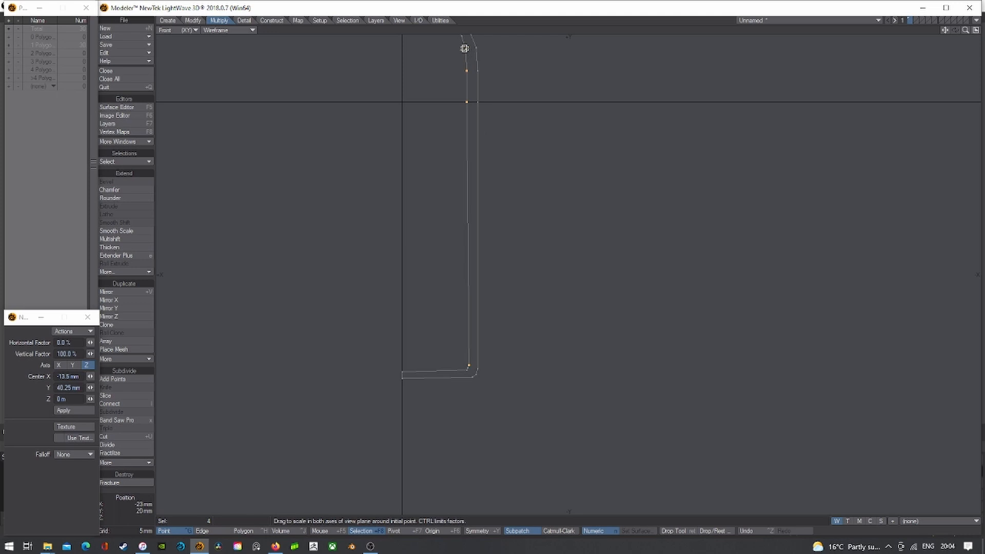
{"action": "left_click_drag", "start_coordinate": [465, 49], "coordinate": [491, 77], "text": "ctrl"}
{"action": "key", "text": "Return"}
- Try moving the four wall points down 6.5 mm, then undo it
{"action": "key", "text": "t"}
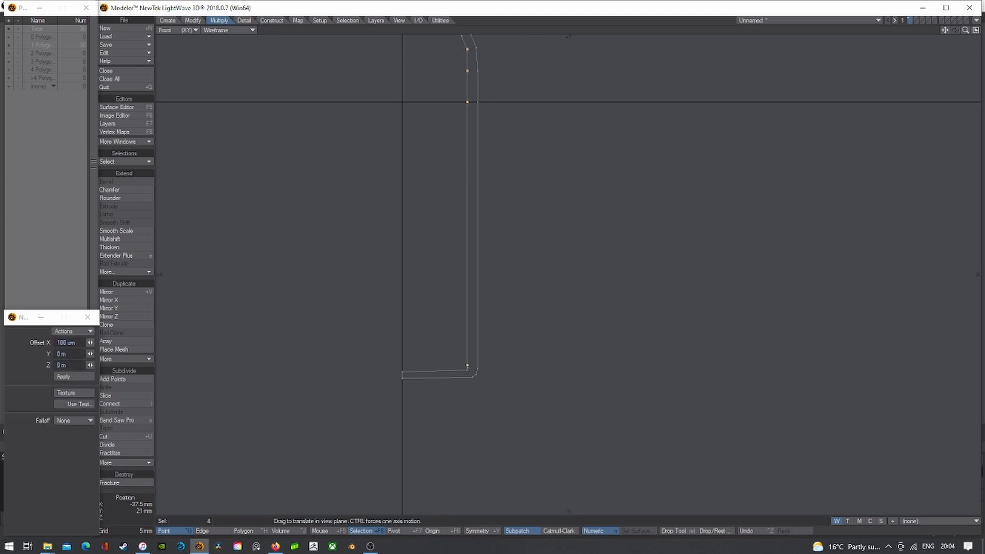
{"action": "left_click_drag", "start_coordinate": [501, 37], "coordinate": [488, 45], "text": "ctrl"}
{"action": "key", "text": "ctrl+z"}
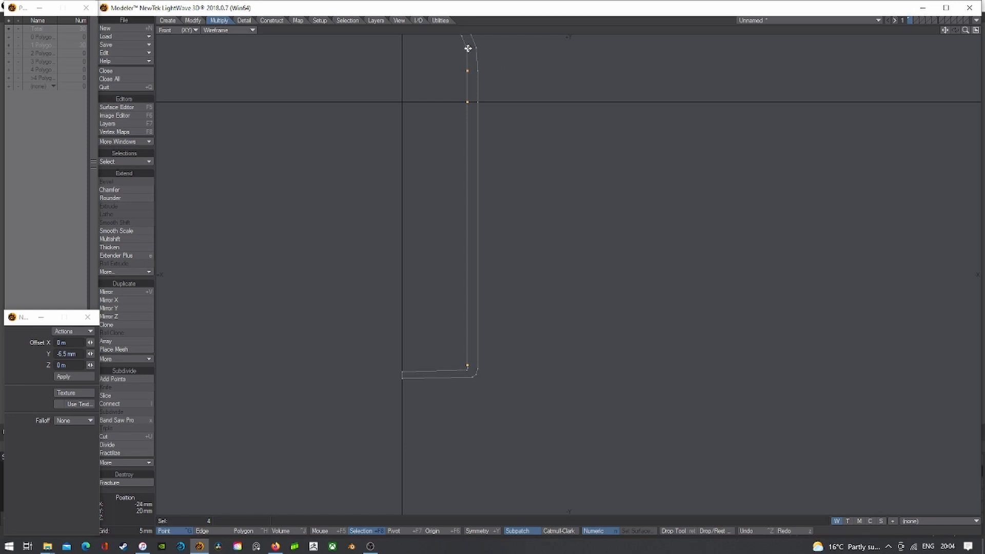
{"action": "key", "text": "space"}
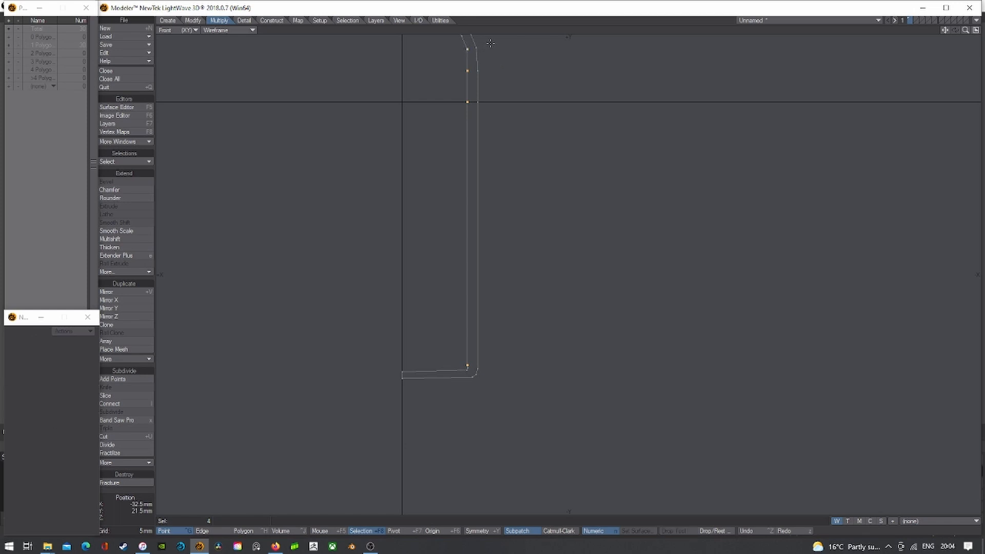
{"action": "mouse_move", "coordinate": [483, 46]}
{"action": "right_mouse_down"}
{"action": "mouse_move", "coordinate": [547, 441]}
{"action": "mouse_move", "coordinate": [493, 47]}
{"action": "right_mouse_up"}
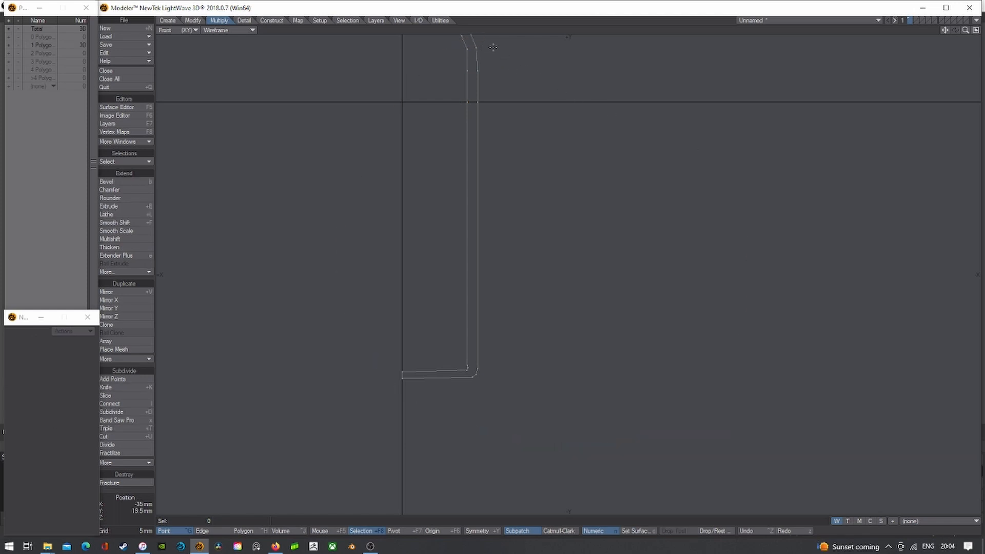
- Centre on the bend point above the wall and shift it slightly left
{"action": "left_click", "coordinate": [467, 47]}
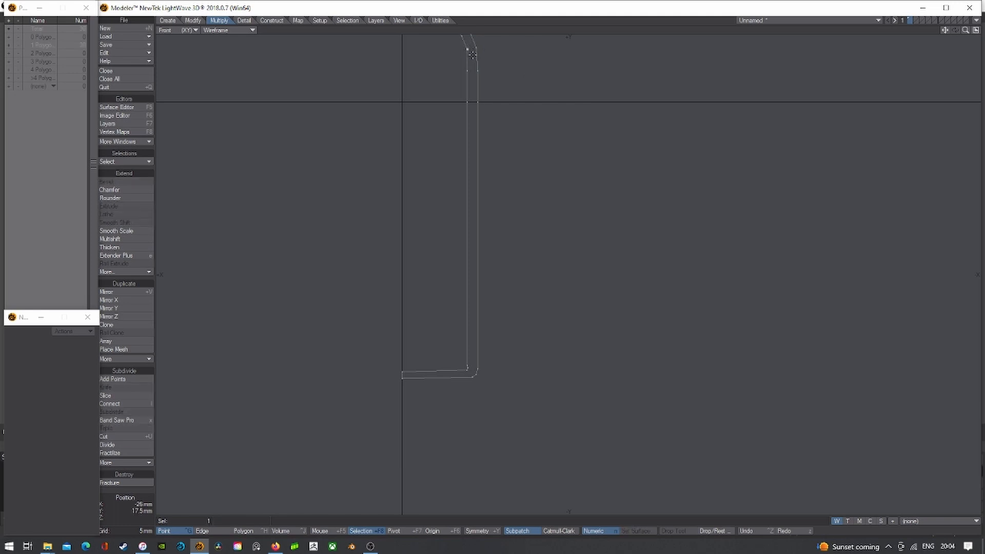
{"action": "key", "text": "g"}
{"action": "scroll", "coordinate": [572, 274], "scroll_direction": "up", "scroll_amount": 3}
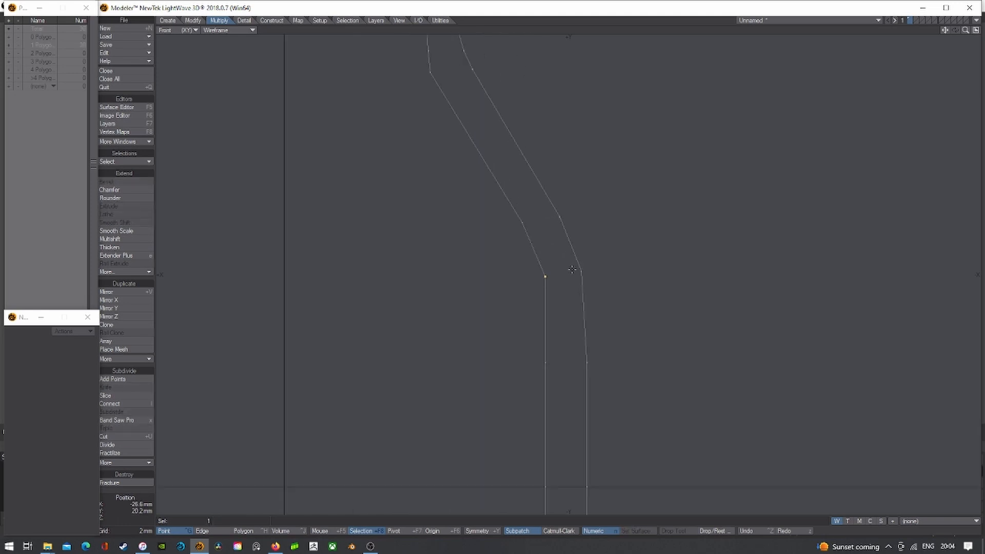
{"action": "key", "text": "t"}
{"action": "left_click_drag", "start_coordinate": [558, 279], "coordinate": [553, 278]}
{"action": "key", "text": "space"}
{"action": "scroll", "coordinate": [614, 347], "scroll_direction": "down", "scroll_amount": 5}
{"action": "left_click", "coordinate": [573, 246]}
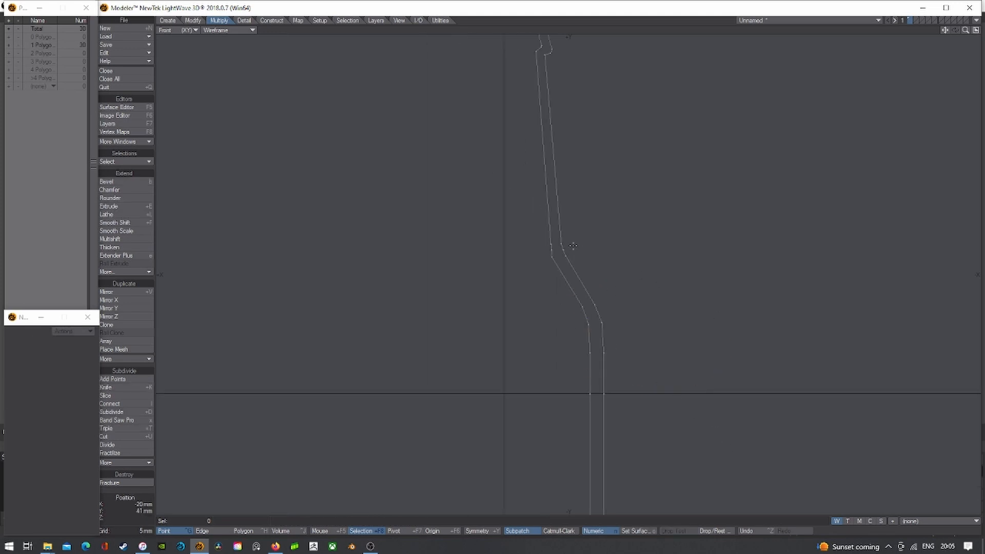
- Shift the two upper-bend points left, then fine-tune the remaining one
{"action": "scroll", "coordinate": [556, 247], "scroll_direction": "up", "scroll_amount": 2}
{"action": "left_click", "coordinate": [545, 242]}
{"action": "scroll", "coordinate": [546, 251], "scroll_direction": "up", "scroll_amount": 1}
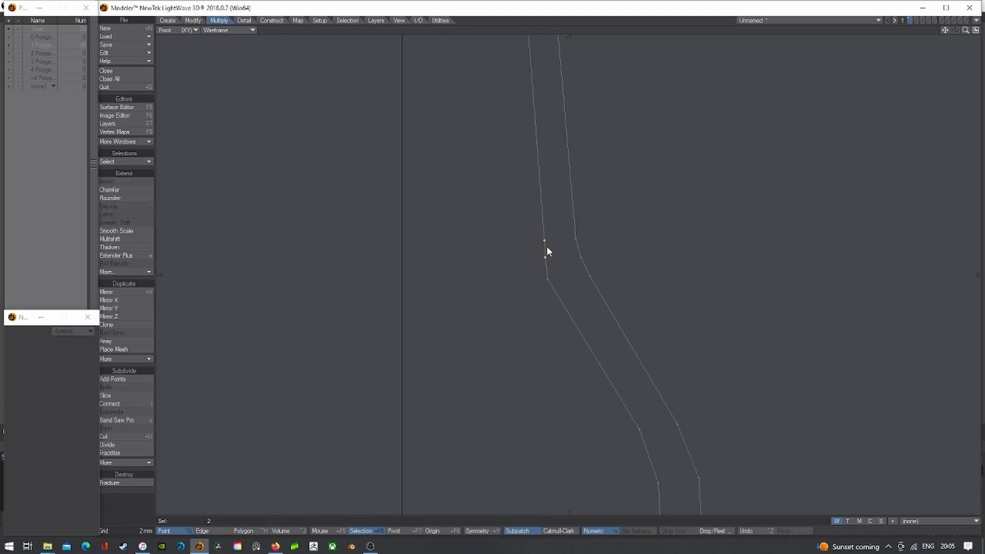
{"action": "key", "text": "t"}
{"action": "left_click_drag", "start_coordinate": [547, 250], "coordinate": [547, 243]}
{"action": "key", "text": "space"}
{"action": "left_click", "coordinate": [545, 256]}
{"action": "key", "text": "t"}
{"action": "key", "text": "slash"}
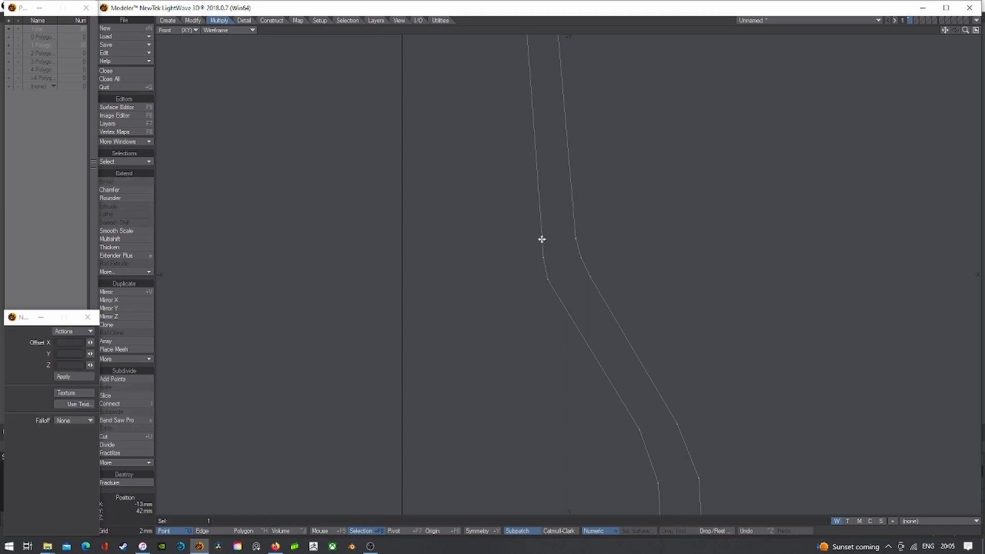
- Shift the two inner bottom-corner points slightly left
{"action": "scroll", "coordinate": [559, 256], "scroll_direction": "down", "scroll_amount": 4}
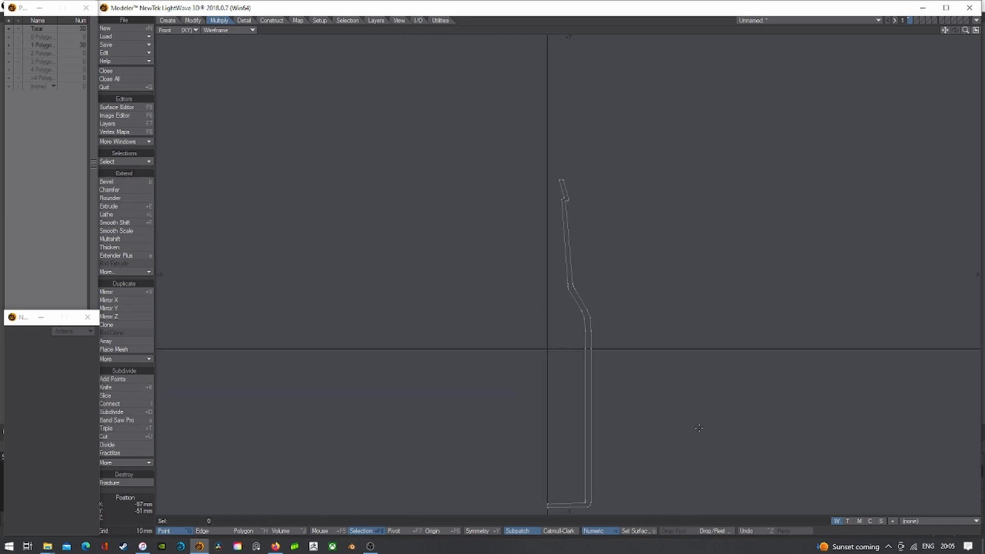
{"action": "scroll", "coordinate": [589, 292], "scroll_direction": "up", "scroll_amount": 4}
{"action": "left_click_drag", "start_coordinate": [559, 295], "coordinate": [539, 309]}
{"action": "key", "text": "t"}
{"action": "scroll", "coordinate": [559, 300], "scroll_direction": "up", "scroll_amount": 5}
{"action": "key", "text": "Return"}
{"action": "left_click", "coordinate": [550, 308]}
- Move the remaining inner corner point 400 um left
{"action": "key", "text": "t"}
{"action": "key", "text": "Return"}
{"action": "mouse_move", "coordinate": [549, 301]}
{"action": "right_mouse_down"}
{"action": "mouse_move", "coordinate": [627, 385]}
{"action": "mouse_move", "coordinate": [615, 372]}
{"action": "right_mouse_up"}
- Stretch the two outer bottom points to the same height
{"action": "scroll", "coordinate": [594, 369], "scroll_direction": "down", "scroll_amount": 4}
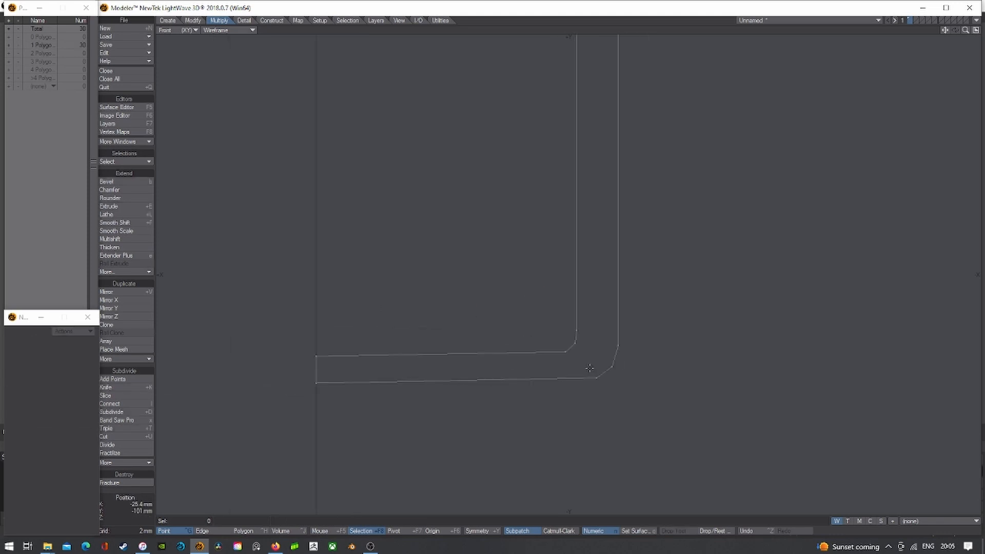
{"action": "left_click", "coordinate": [599, 378]}
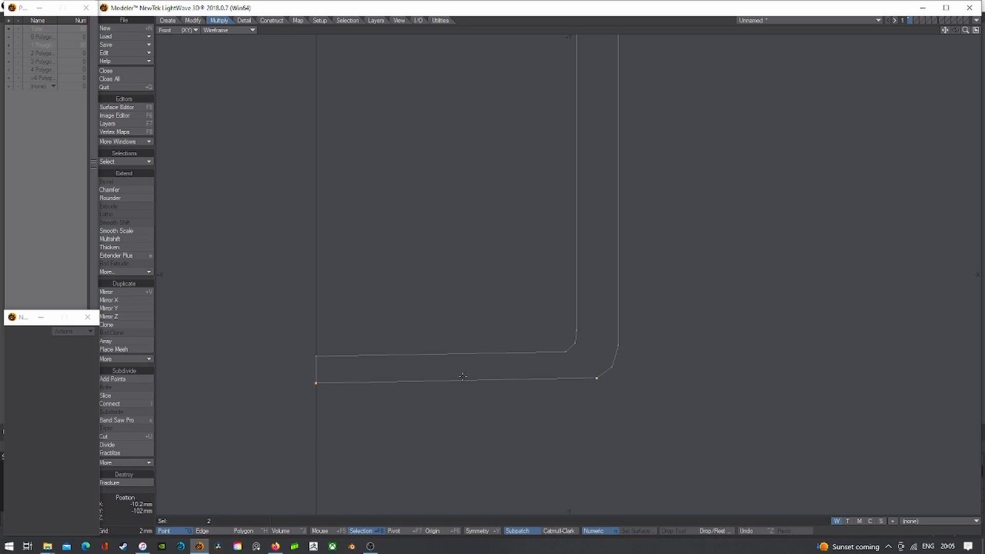
{"action": "key", "text": "h"}
{"action": "left_click_drag", "start_coordinate": [600, 378], "coordinate": [599, 430], "text": "ctrl"}
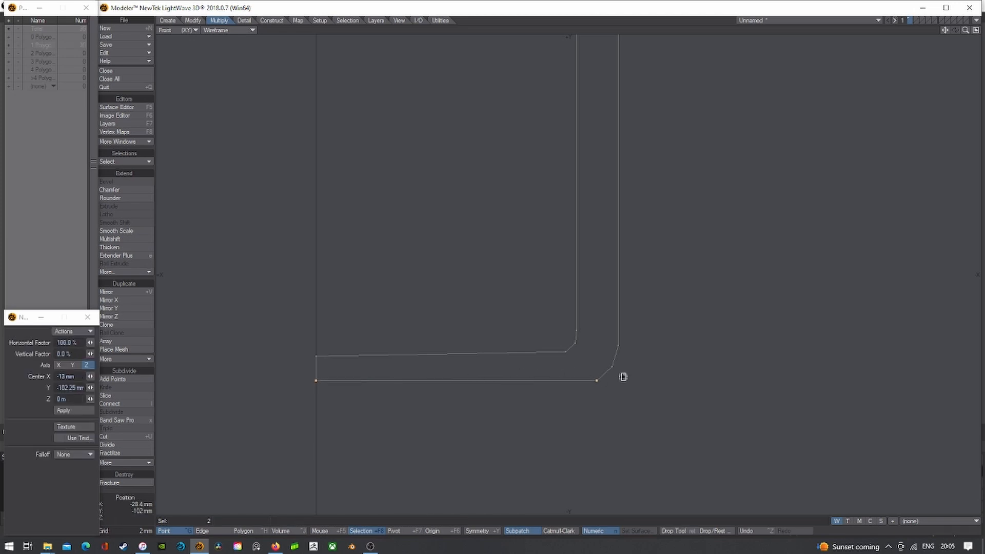
{"action": "key", "text": "Return"}
{"action": "right_click_drag", "start_coordinate": [595, 355], "coordinate": [625, 323]}
- Raise the inner corner points about 1.4 mm
{"action": "left_click", "coordinate": [567, 352]}
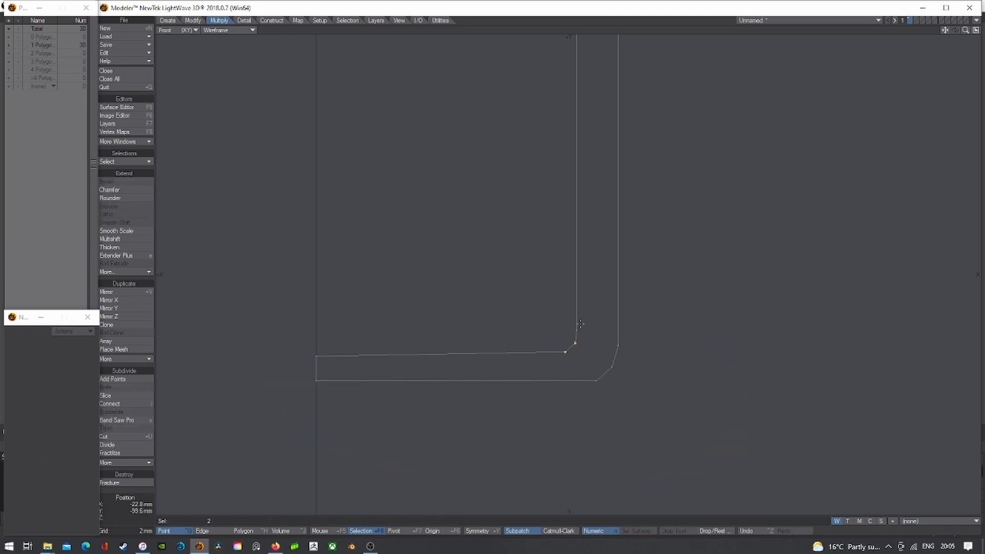
{"action": "key", "text": "t"}
{"action": "left_click_drag", "start_coordinate": [354, 328], "coordinate": [353, 314]}
{"action": "key", "text": "space"}
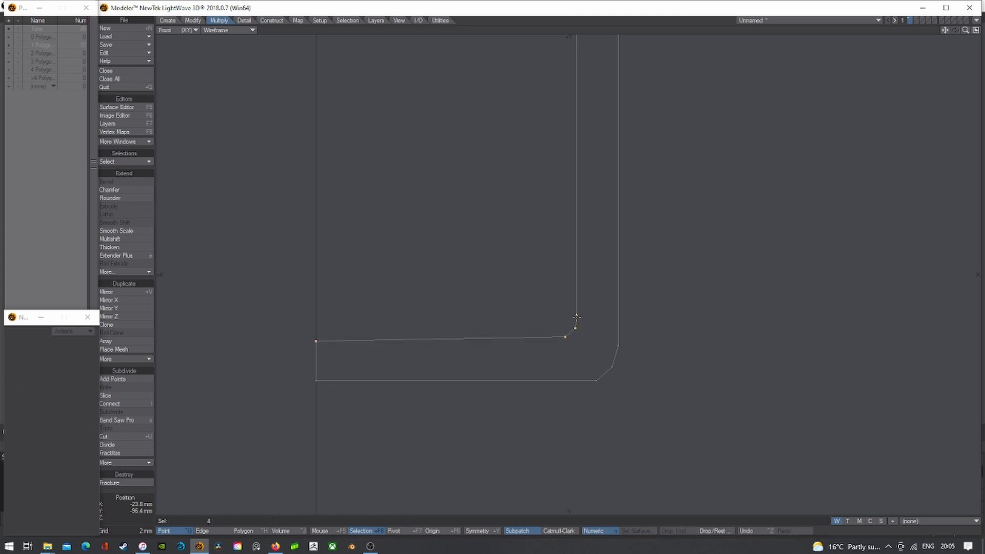
{"action": "right_click_drag", "start_coordinate": [576, 317], "coordinate": [567, 333]}
- Level the two inner bottom points and select the base's two left-end points
{"action": "left_click", "coordinate": [565, 338]}
{"action": "key", "text": "h"}
{"action": "left_click_drag", "start_coordinate": [316, 342], "coordinate": [344, 464], "text": "ctrl"}
{"action": "key", "text": "space"}
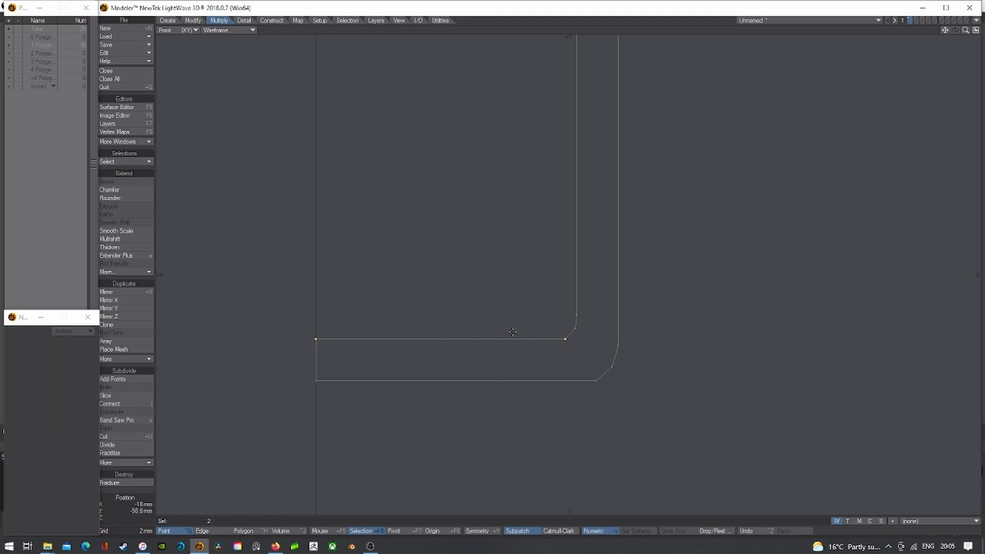
{"action": "mouse_move", "coordinate": [529, 269]}
{"action": "right_mouse_down"}
{"action": "mouse_move", "coordinate": [982, 470]}
{"action": "mouse_move", "coordinate": [553, 261]}
{"action": "right_mouse_up"}
{"action": "mouse_move", "coordinate": [336, 288]}
{"action": "right_mouse_down"}
{"action": "mouse_move", "coordinate": [339, 333]}
{"action": "mouse_move", "coordinate": [390, 369]}
{"action": "right_mouse_up"}
{"action": "scroll", "coordinate": [458, 311], "scroll_direction": "down", "scroll_amount": 6}
{"action": "scroll", "coordinate": [491, 202], "scroll_direction": "up", "scroll_amount": 4}
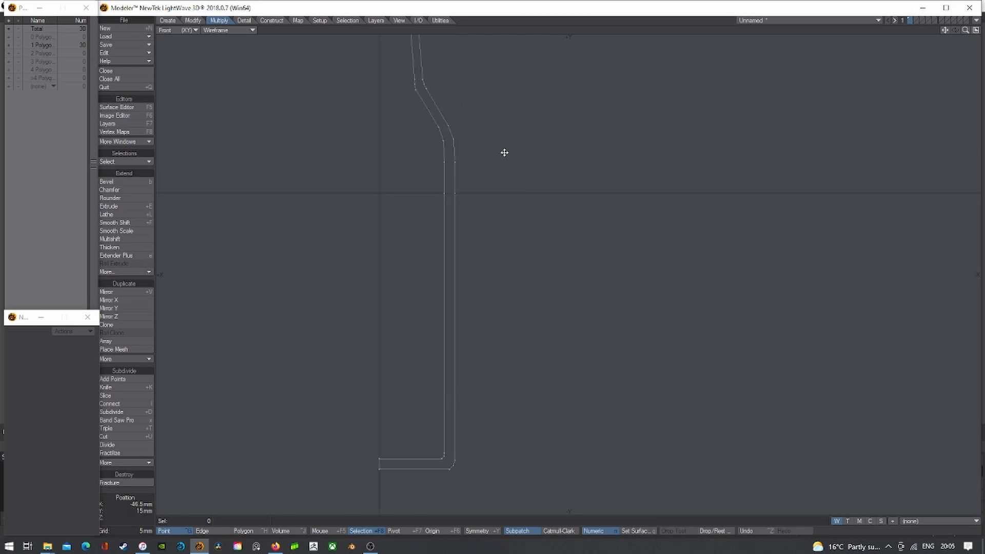
- Move the lip's top points 500 um left and fit the profile in view
{"action": "left_click_drag", "start_coordinate": [504, 152], "coordinate": [530, 337], "text": "alt"}
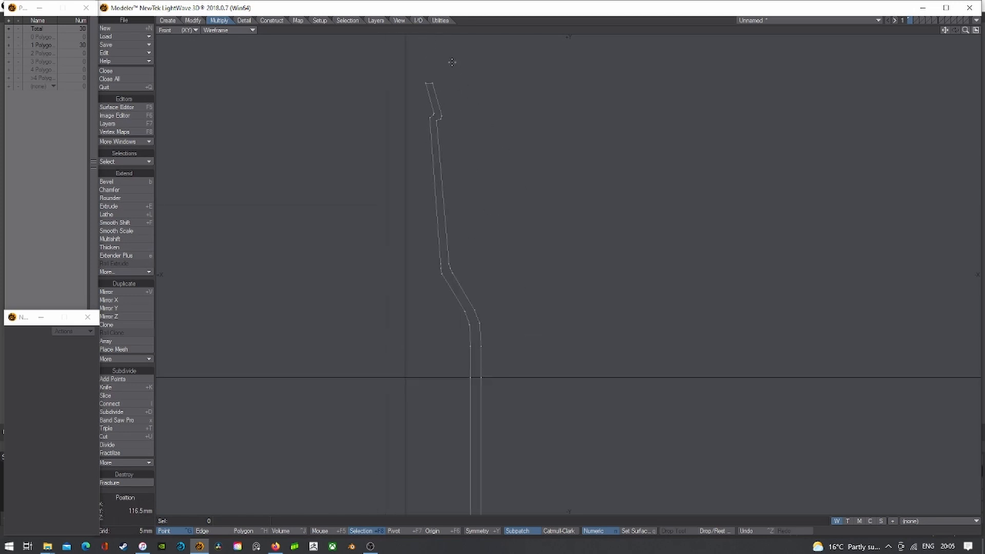
{"action": "left_click", "coordinate": [426, 84]}
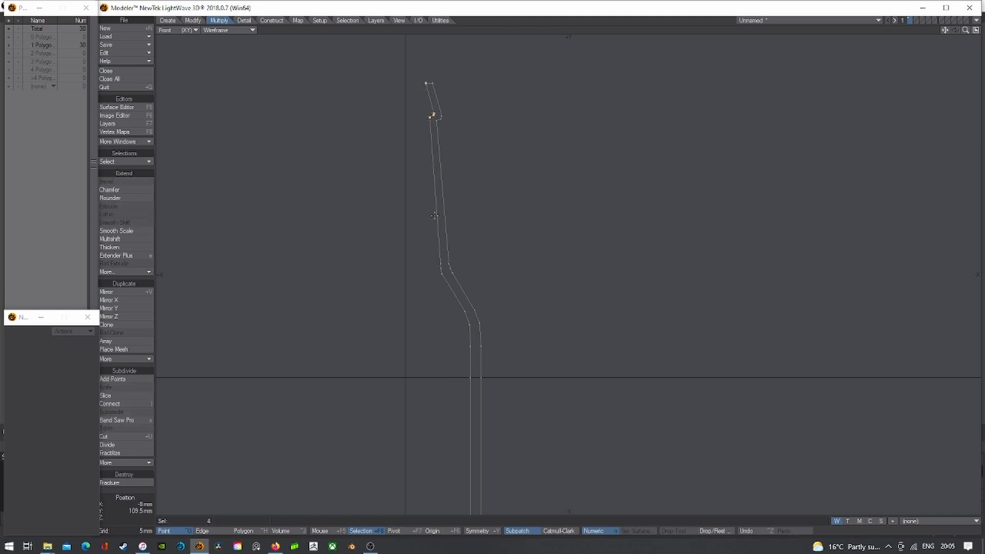
{"action": "scroll", "coordinate": [434, 179], "scroll_direction": "up", "scroll_amount": 3}
{"action": "key", "text": "t"}
{"action": "left_click_drag", "start_coordinate": [444, 153], "coordinate": [439, 152]}
{"action": "scroll", "coordinate": [445, 155], "scroll_direction": "down", "scroll_amount": 3}
{"action": "key", "text": "Return"}
{"action": "mouse_move", "coordinate": [549, 104]}
{"action": "right_mouse_down"}
{"action": "mouse_move", "coordinate": [263, 225]}
{"action": "mouse_move", "coordinate": [528, 226]}
{"action": "right_mouse_up"}
{"action": "key", "text": "a"}
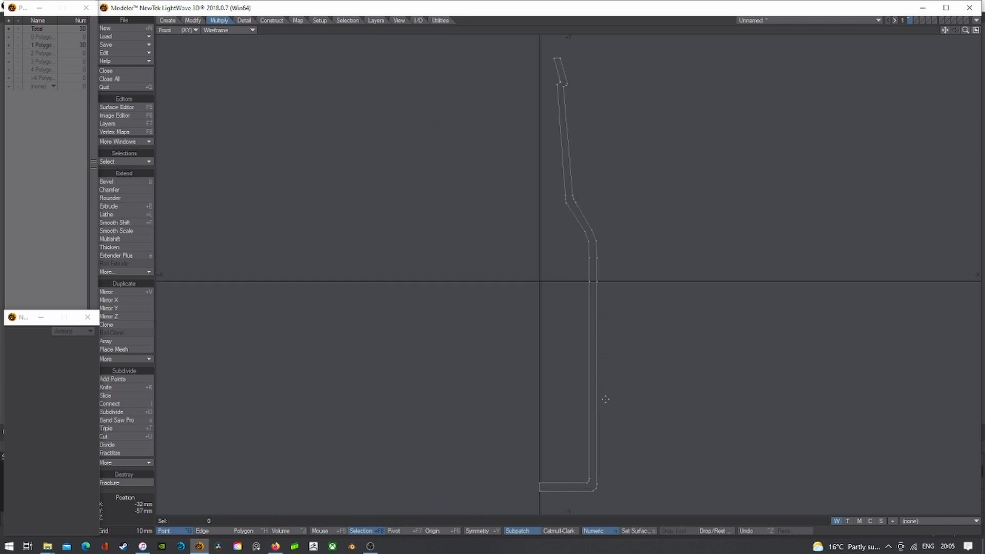
- Undo a trial 400 um lip nudge, select the six base points, restore four viewports
{"action": "left_click", "coordinate": [554, 58]}
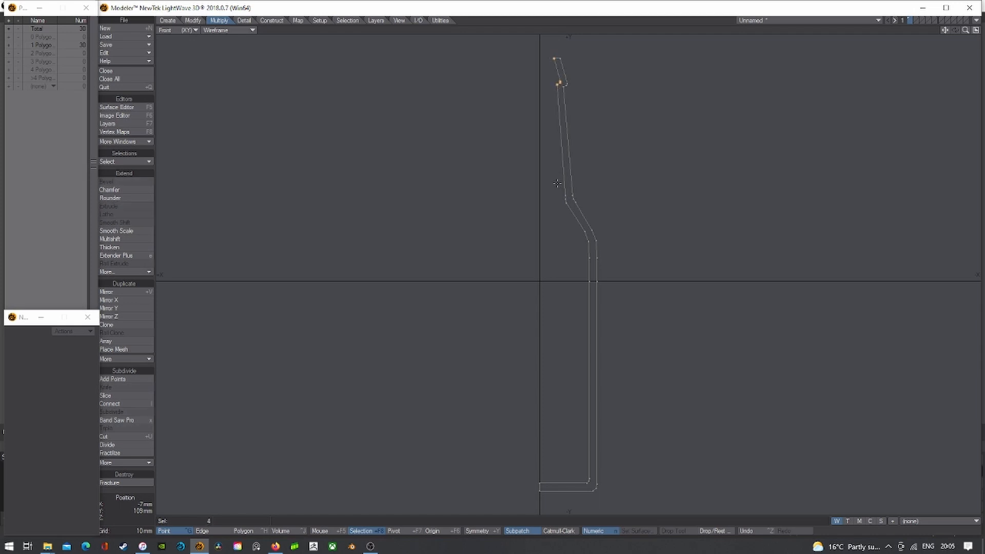
{"action": "scroll", "coordinate": [560, 63], "scroll_direction": "up", "scroll_amount": 5}
{"action": "key", "text": "t"}
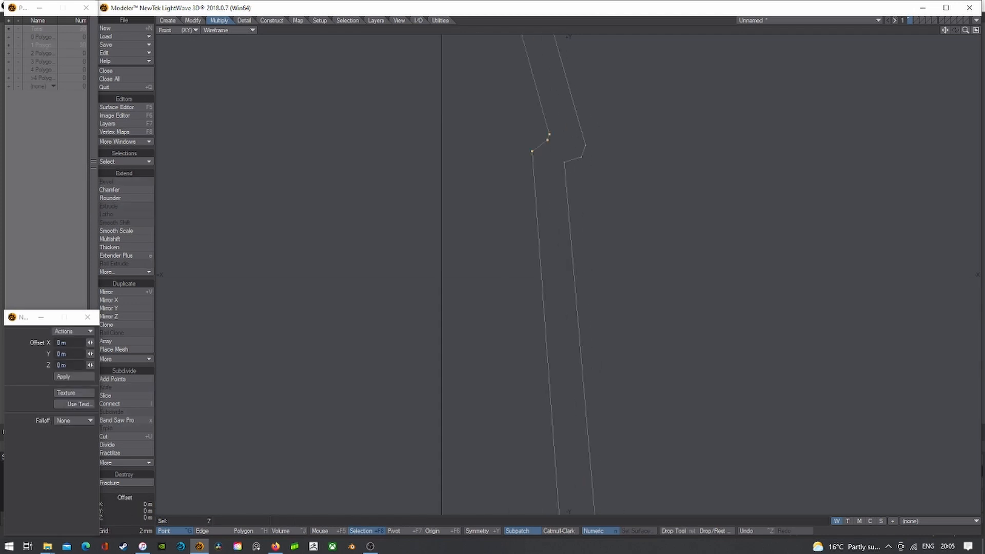
{"action": "left_click_drag", "start_coordinate": [584, 162], "coordinate": [581, 162]}
{"action": "scroll", "coordinate": [577, 151], "scroll_direction": "down", "scroll_amount": 5}
{"action": "key", "text": "space"}
{"action": "mouse_move", "coordinate": [620, 95]}
{"action": "right_mouse_down"}
{"action": "mouse_move", "coordinate": [417, 152]}
{"action": "mouse_move", "coordinate": [712, 247]}
{"action": "right_mouse_up"}
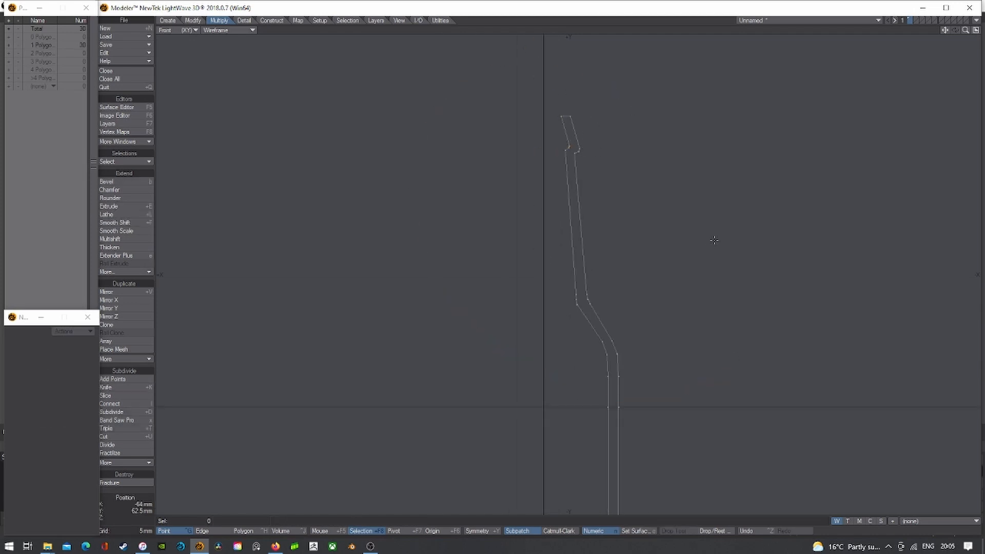
{"action": "key", "text": "ctrl+z"}
{"action": "right_click_drag", "start_coordinate": [649, 81], "coordinate": [658, 476]}
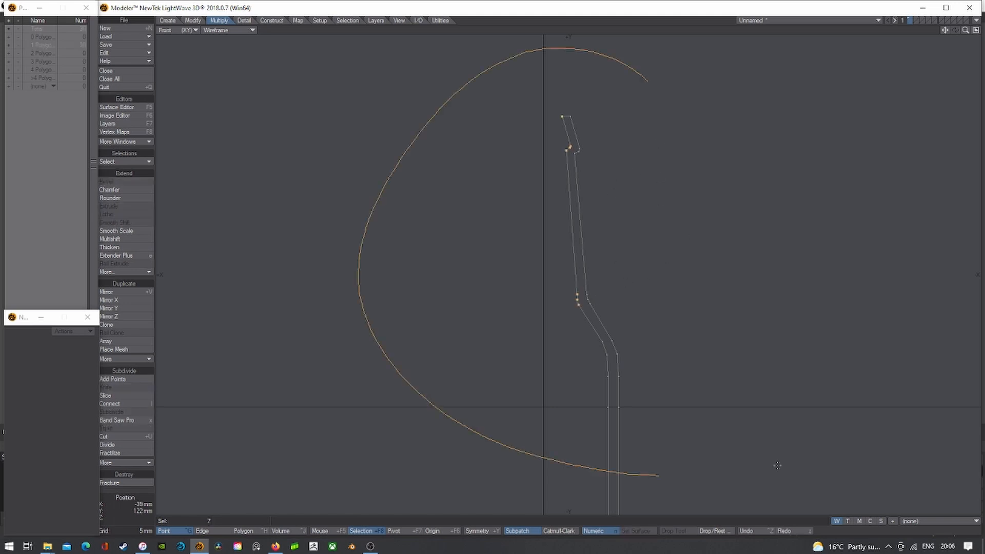
{"action": "key", "text": "a"}
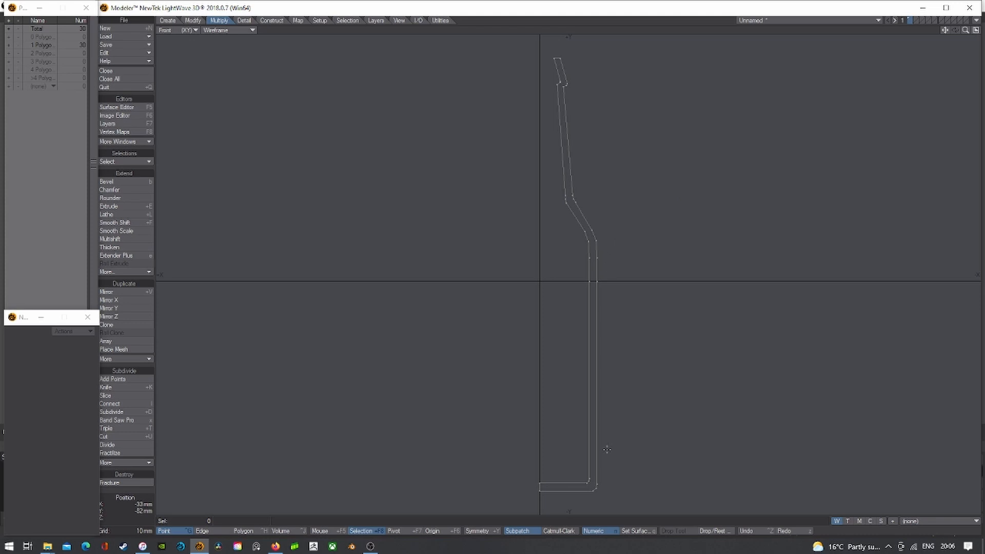
{"action": "mouse_move", "coordinate": [607, 450]}
{"action": "right_mouse_down"}
{"action": "mouse_move", "coordinate": [589, 473]}
{"action": "mouse_move", "coordinate": [570, 464]}
{"action": "right_mouse_up"}
{"action": "left_click", "coordinate": [976, 30]}
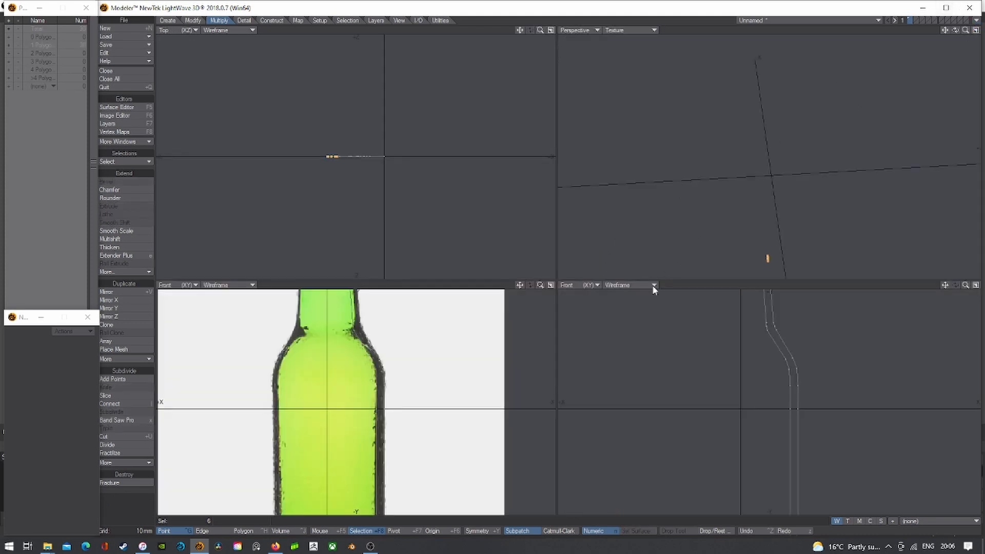
- Shift the base corner points 1.5 mm left to match the reference
{"action": "key", "text": "shift+a"}
{"action": "scroll", "coordinate": [428, 440], "scroll_direction": "down", "scroll_amount": 8}
{"action": "key", "text": "t"}
{"action": "scroll", "coordinate": [437, 420], "scroll_direction": "up", "scroll_amount": 1}
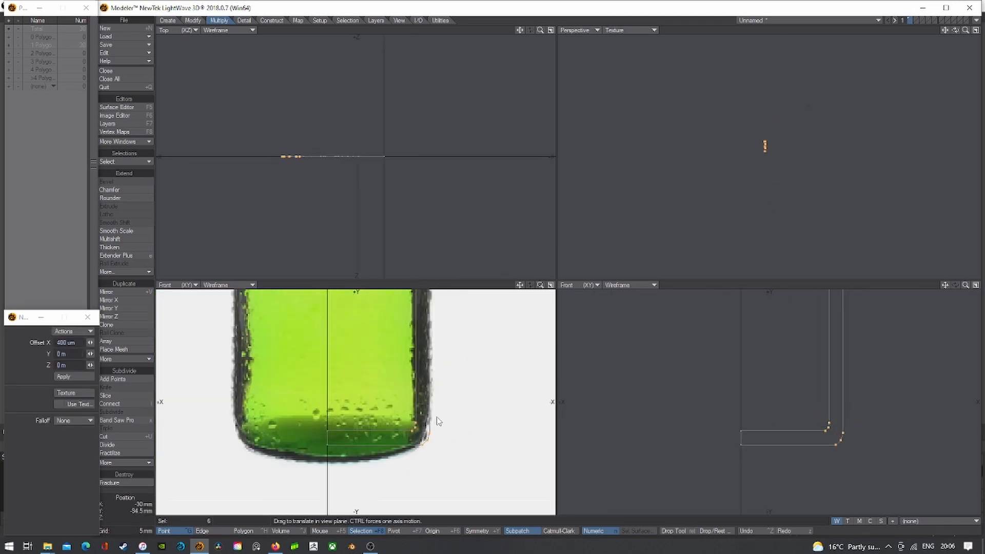
{"action": "scroll", "coordinate": [436, 421], "scroll_direction": "up", "scroll_amount": 1}
{"action": "left_click_drag", "start_coordinate": [436, 421], "coordinate": [429, 421]}
{"action": "scroll", "coordinate": [437, 422], "scroll_direction": "down", "scroll_amount": 6}
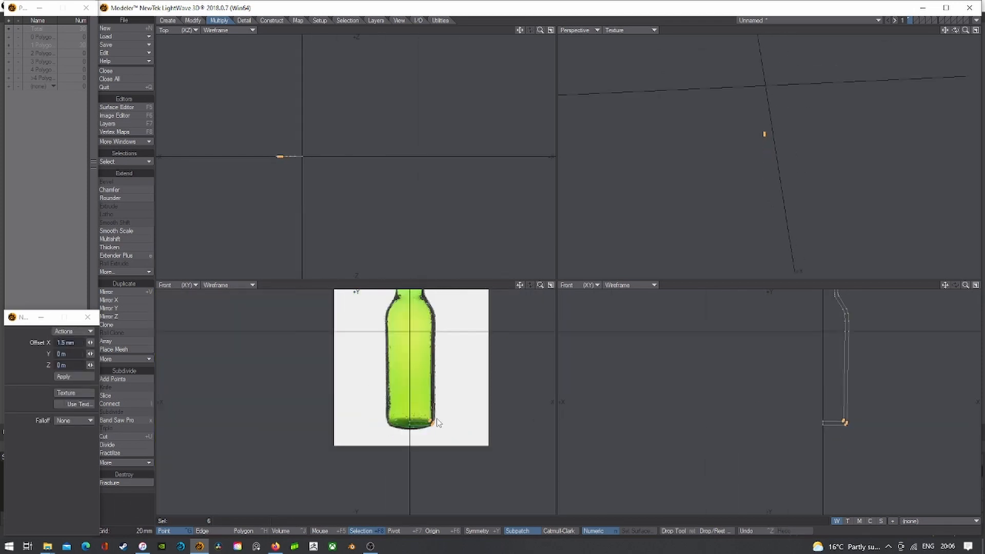
{"action": "scroll", "coordinate": [437, 421], "scroll_direction": "up", "scroll_amount": 3}
{"action": "key", "text": "Return"}
{"action": "key", "text": "slash"}
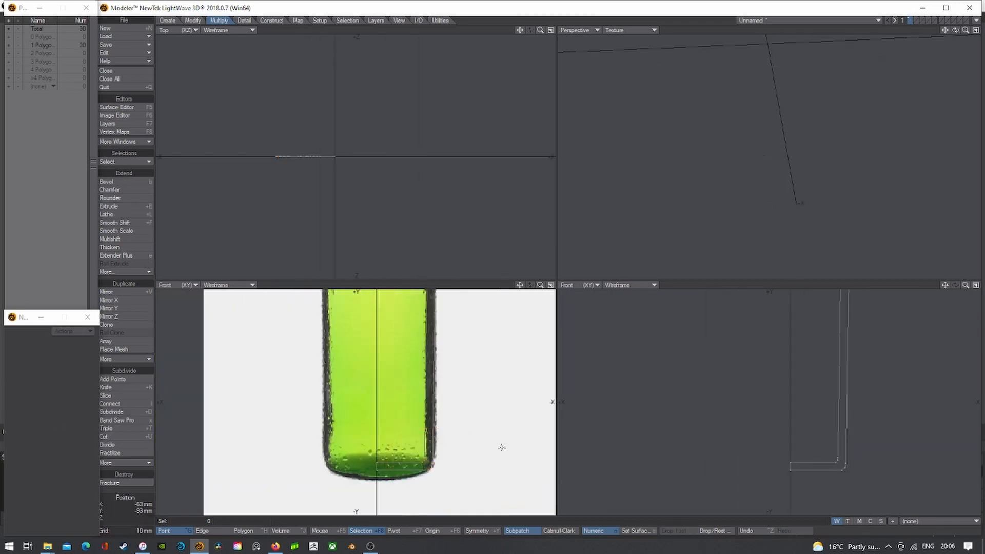
- Select the profile's bottom-left points and try Set Value, choosing the X axis
{"action": "scroll", "coordinate": [496, 449], "scroll_direction": "down", "scroll_amount": 3}
{"action": "key", "text": "a"}
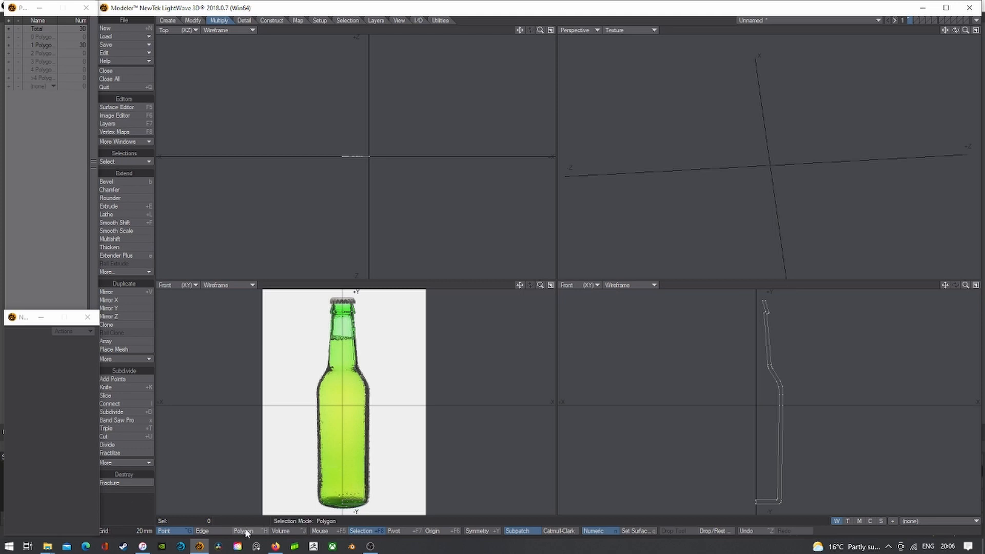
{"action": "left_click_drag", "start_coordinate": [955, 30], "coordinate": [921, 40]}
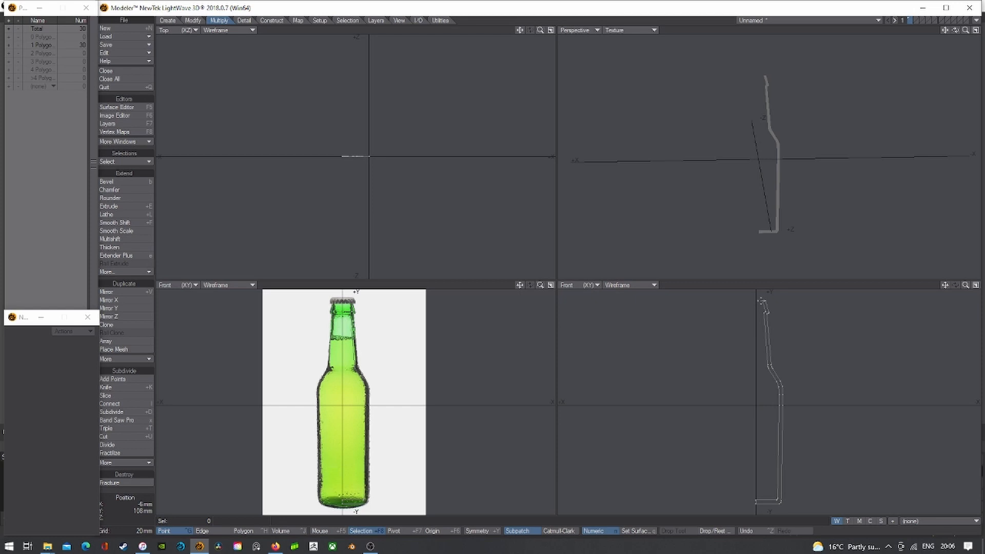
{"action": "left_click", "coordinate": [755, 501]}
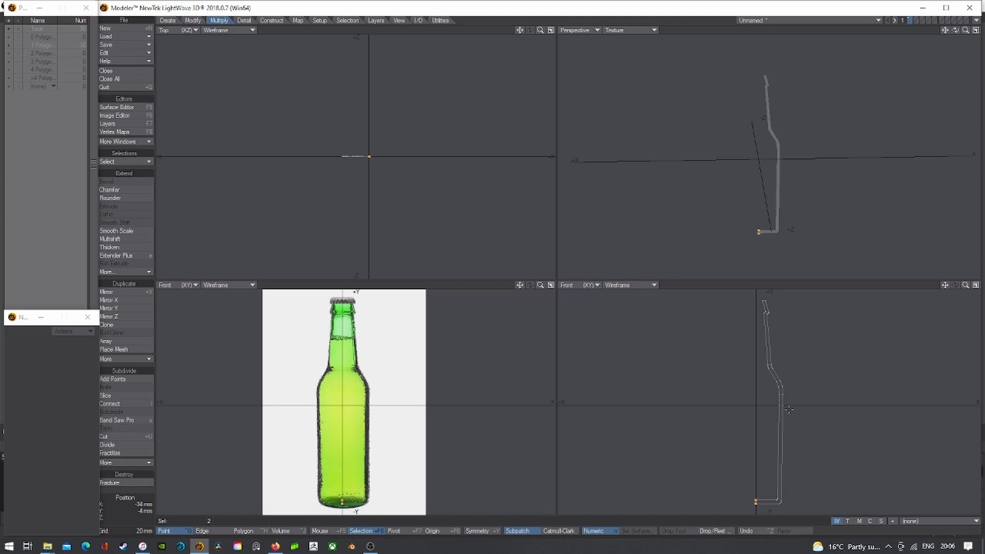
{"action": "key", "text": "ctrl+v"}
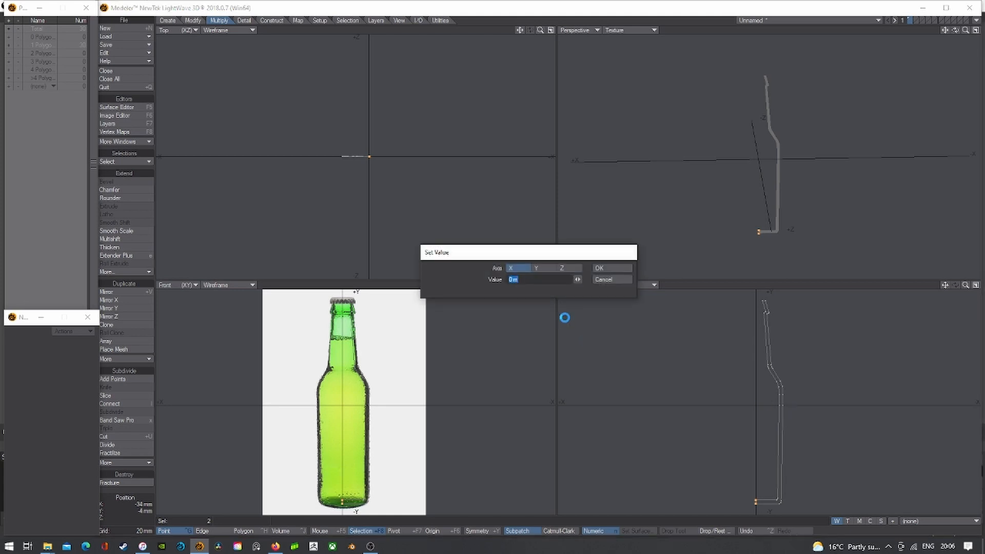
{"action": "left_click", "coordinate": [545, 268]}
{"action": "left_click", "coordinate": [541, 268]}
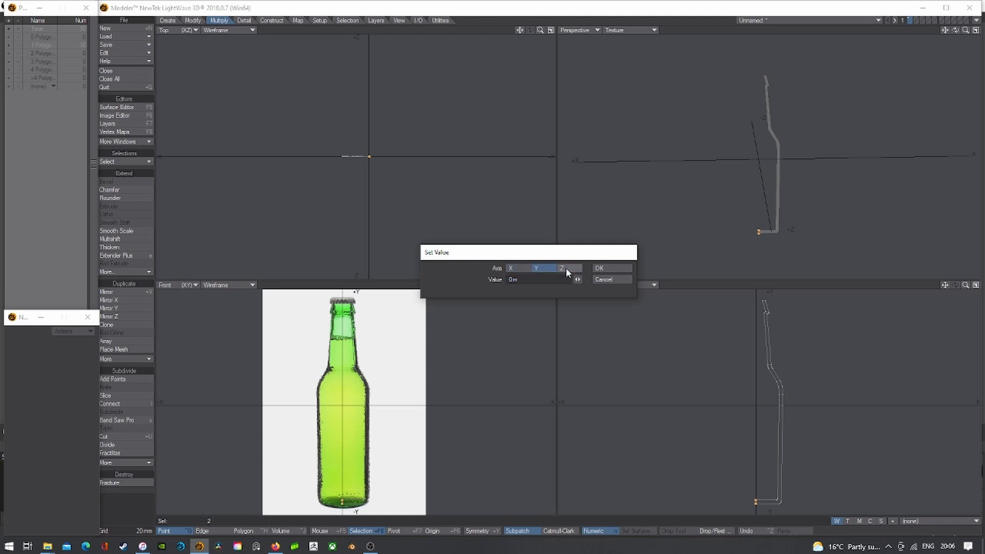
{"action": "left_click", "coordinate": [510, 268]}
{"action": "left_click", "coordinate": [602, 268]}
- Place the bottom-left points at X 0 numerically, then deselect them
{"action": "key", "text": "t"}
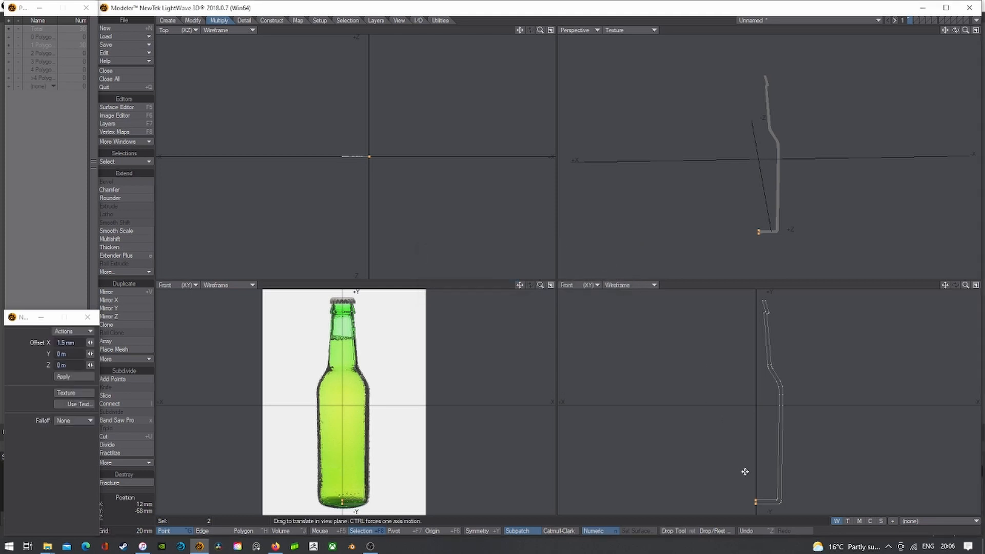
{"action": "left_click_drag", "start_coordinate": [750, 469], "coordinate": [752, 473]}
{"action": "key", "text": "v"}
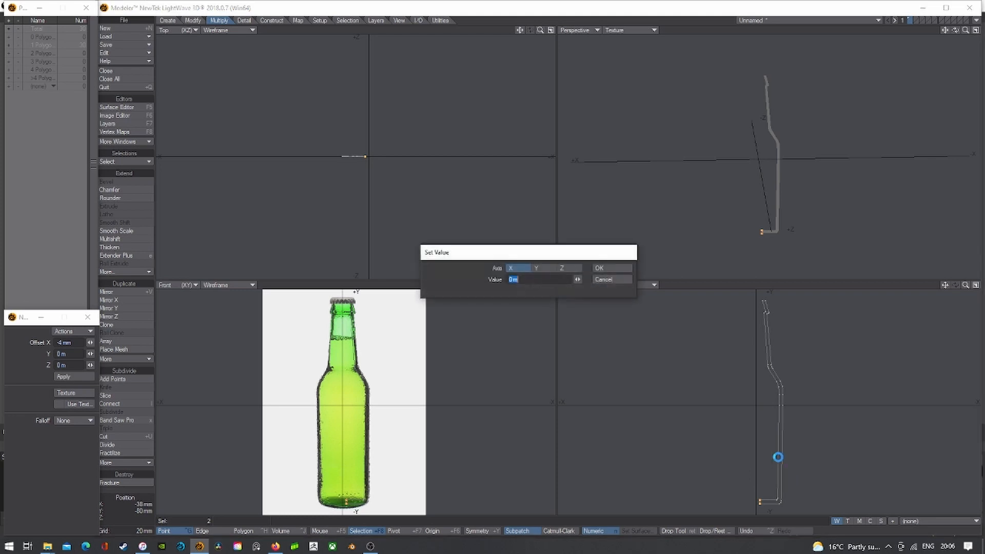
{"action": "left_click", "coordinate": [612, 268]}
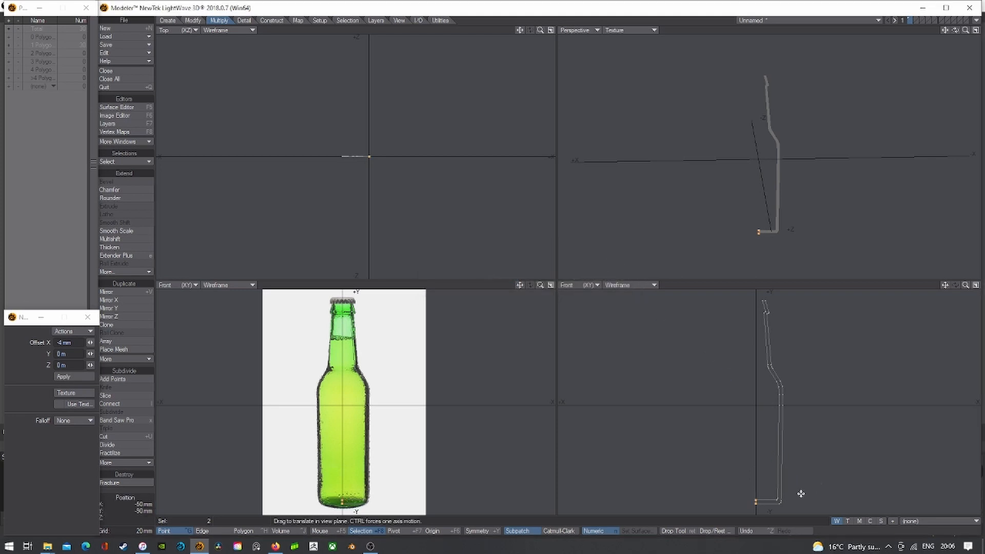
{"action": "key", "text": "Return"}
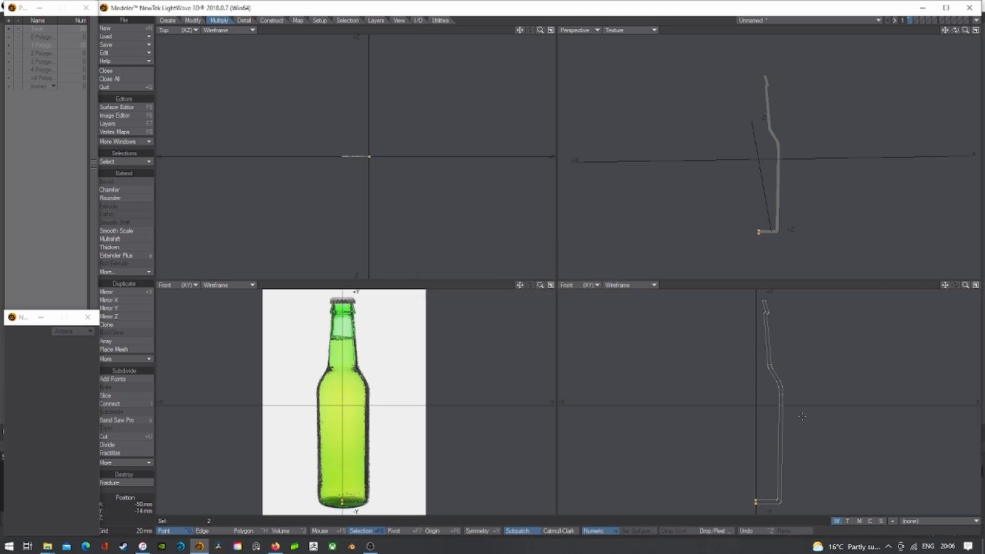
{"action": "right_click_drag", "start_coordinate": [749, 417], "coordinate": [804, 487]}
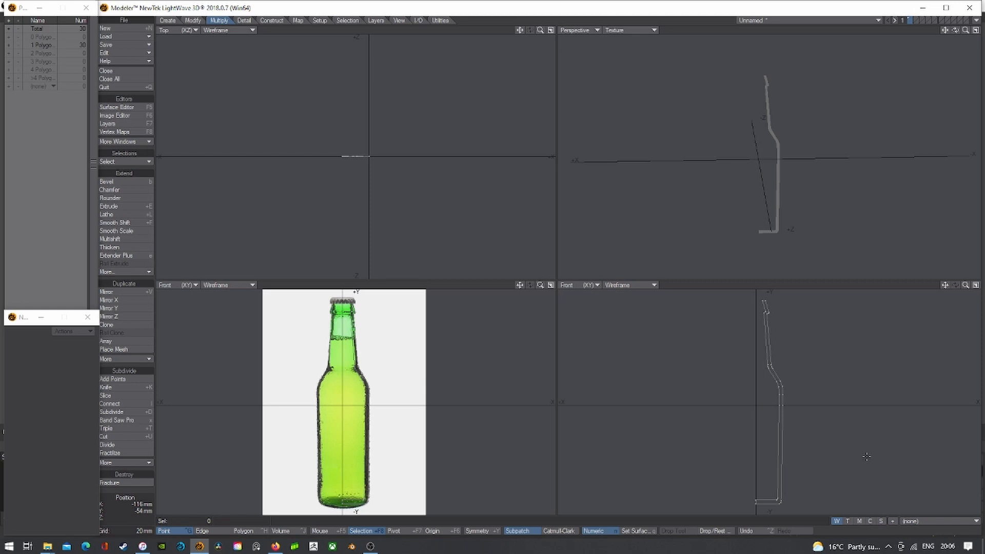
- Lathe the profile 360° around Y with the default 24 sides and enlarge the perspective view
{"action": "left_click", "coordinate": [243, 531]}
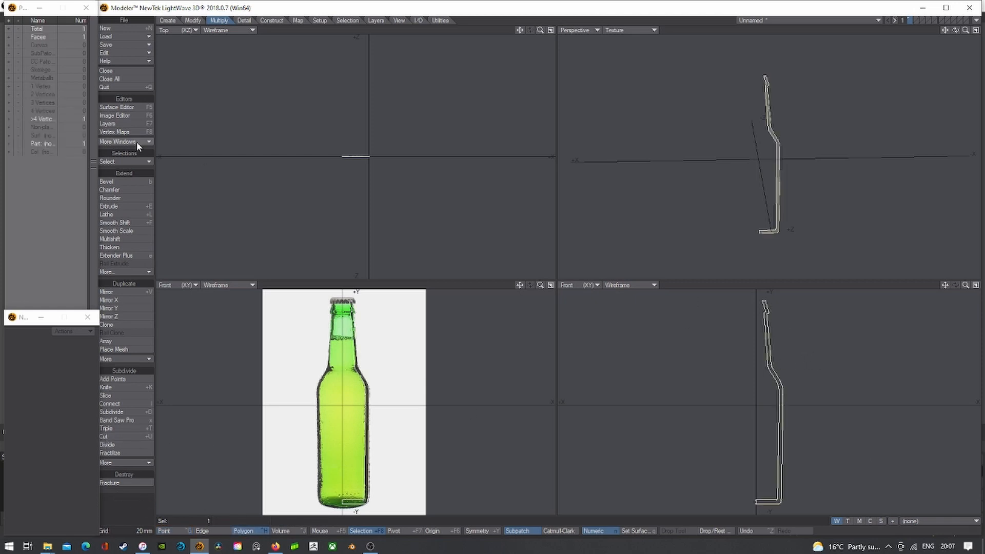
{"action": "left_click", "coordinate": [170, 21]}
{"action": "left_click", "coordinate": [191, 20]}
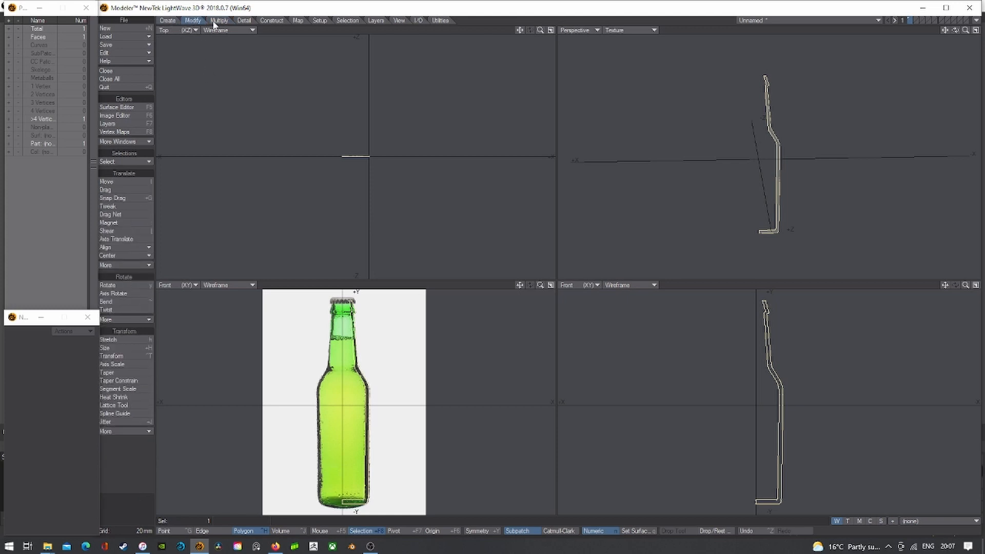
{"action": "left_click", "coordinate": [214, 21]}
{"action": "left_click", "coordinate": [110, 214]}
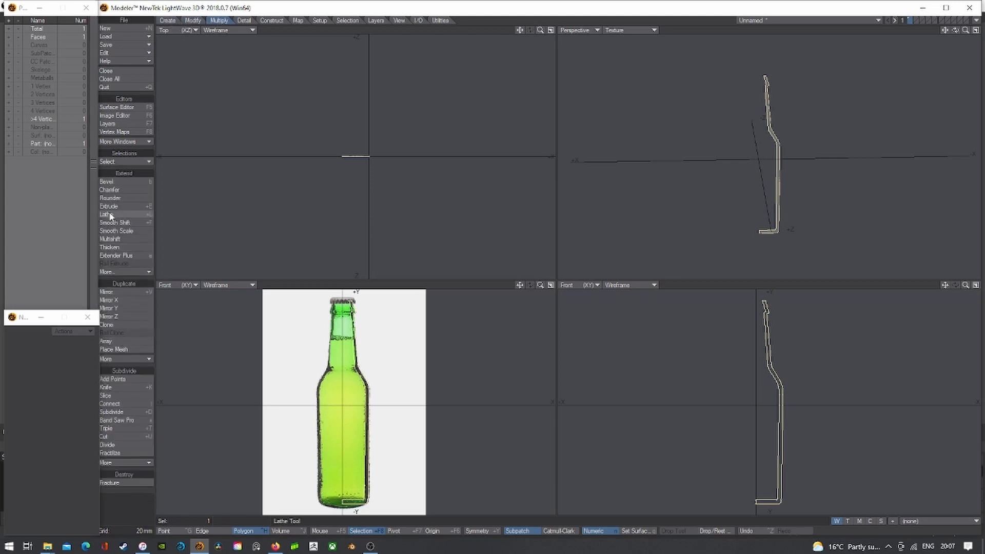
{"action": "left_click", "coordinate": [110, 214]}
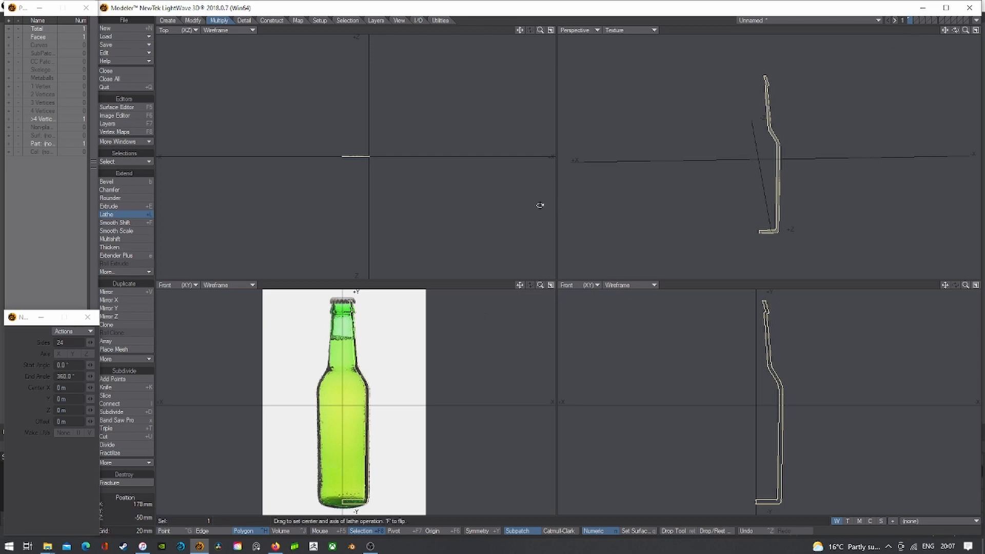
{"action": "key", "text": "n"}
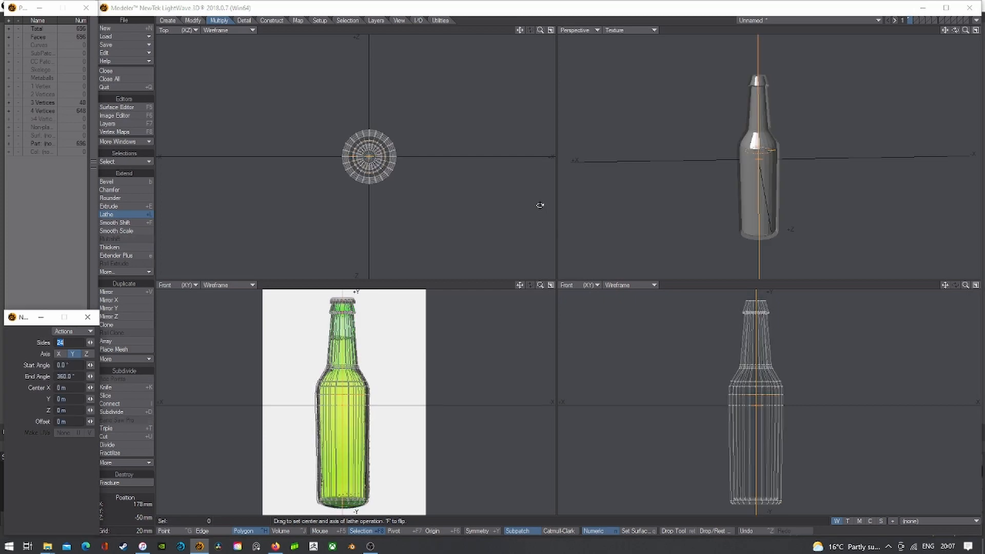
{"action": "mouse_move", "coordinate": [955, 30]}
{"action": "left_mouse_down"}
{"action": "mouse_move", "coordinate": [945, 7]}
{"action": "mouse_move", "coordinate": [949, 30]}
{"action": "mouse_move", "coordinate": [964, 39]}
{"action": "left_mouse_up"}
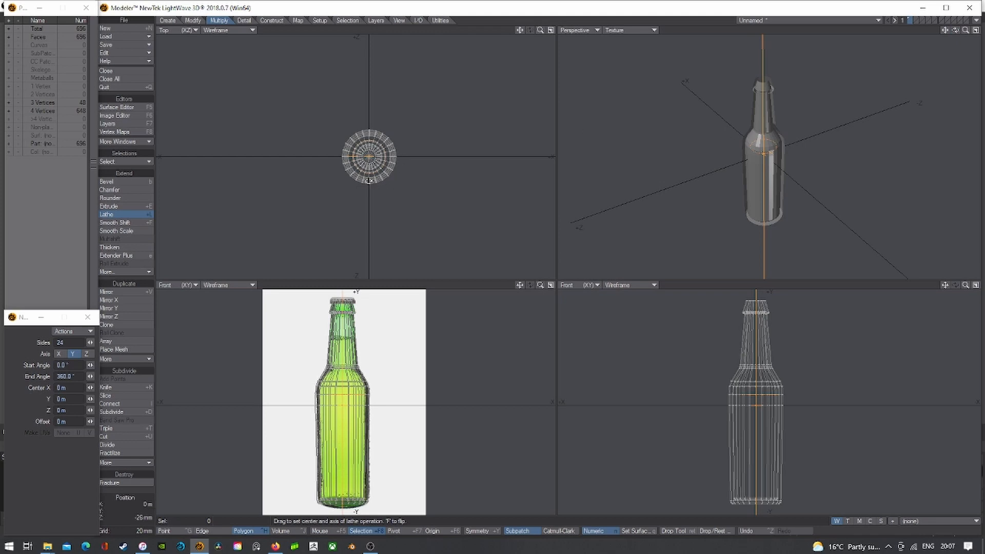
{"action": "left_click", "coordinate": [975, 31]}
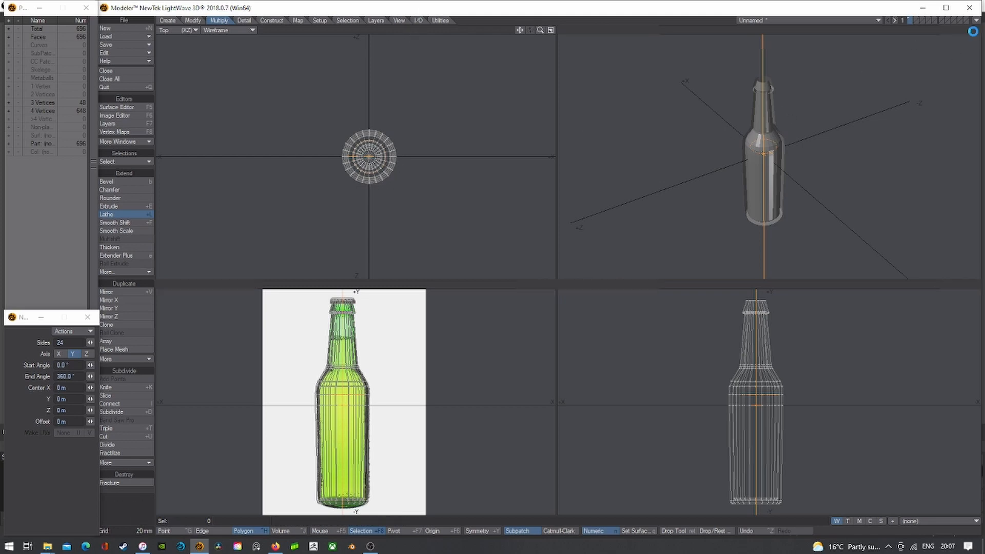
- Drop the lathe and flip the bottle's polygons to face outward
{"action": "mouse_move", "coordinate": [965, 30]}
{"action": "left_mouse_down"}
{"action": "mouse_move", "coordinate": [979, 30]}
{"action": "mouse_move", "coordinate": [954, 18]}
{"action": "left_mouse_up"}
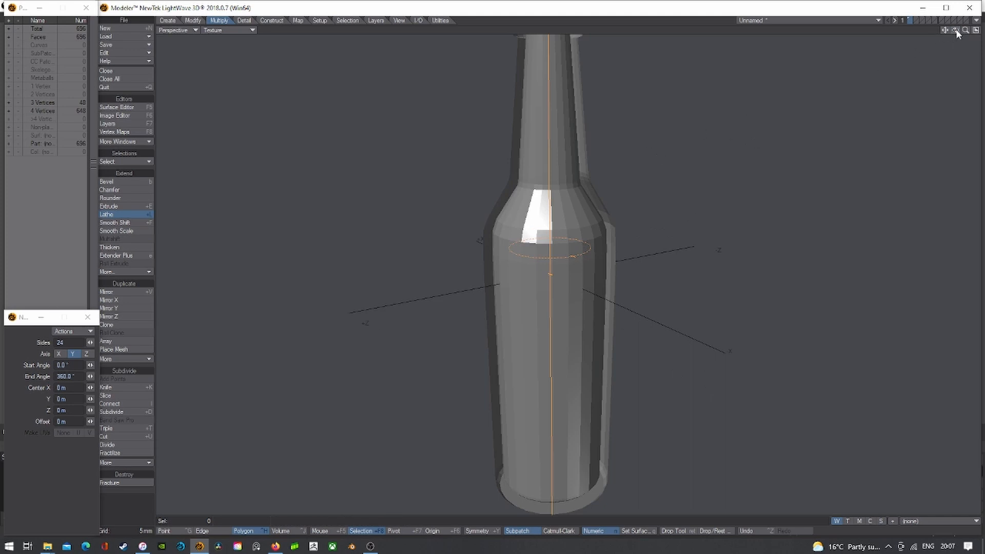
{"action": "mouse_move", "coordinate": [960, 31]}
{"action": "left_mouse_down"}
{"action": "mouse_move", "coordinate": [957, 82]}
{"action": "mouse_move", "coordinate": [954, 11]}
{"action": "mouse_move", "coordinate": [959, 30]}
{"action": "mouse_move", "coordinate": [946, 31]}
{"action": "left_mouse_up"}
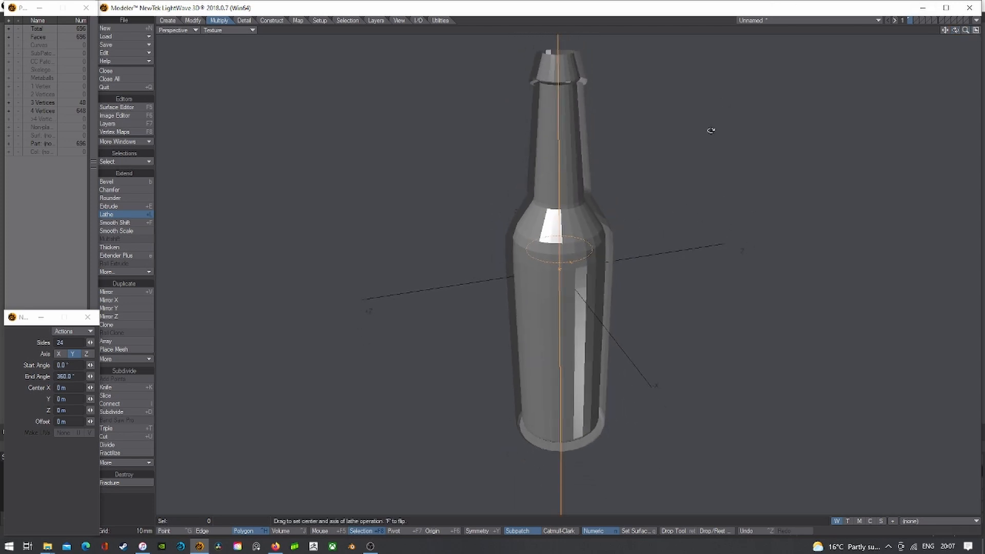
{"action": "key", "text": "space"}
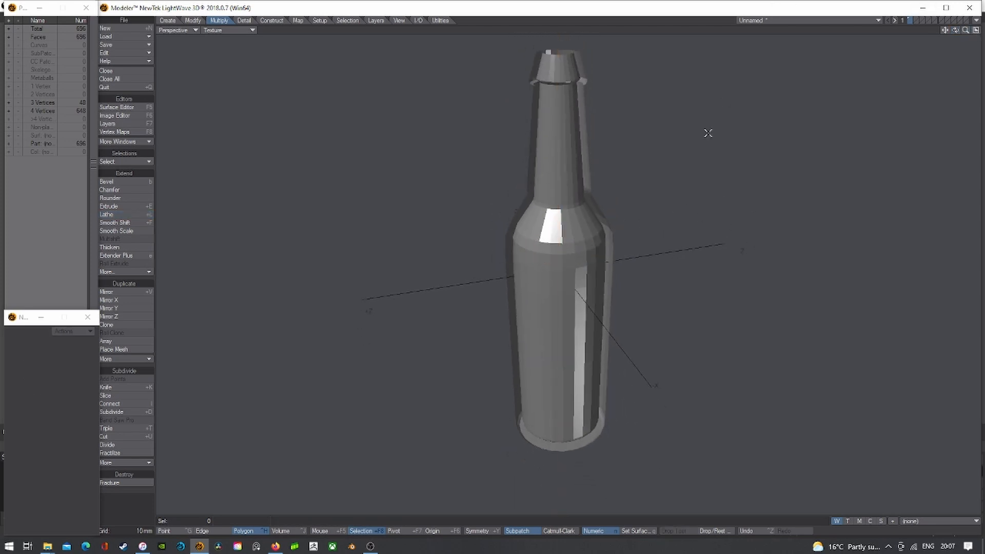
{"action": "scroll", "coordinate": [661, 379], "scroll_direction": "down", "scroll_amount": 3}
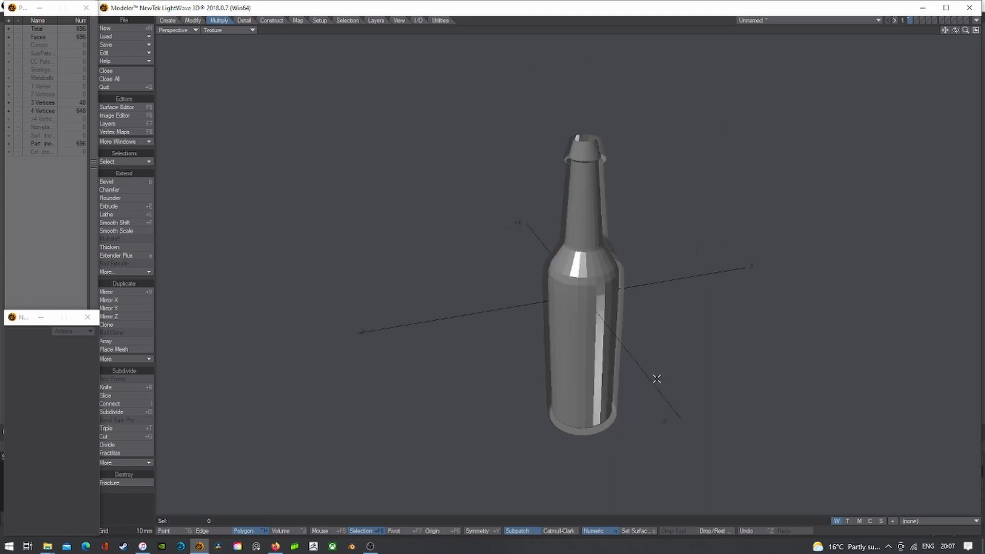
{"action": "key", "text": "f"}
{"action": "mouse_move", "coordinate": [955, 30]}
{"action": "left_mouse_down"}
{"action": "mouse_move", "coordinate": [931, 55]}
{"action": "mouse_move", "coordinate": [947, 11]}
{"action": "mouse_move", "coordinate": [955, 32]}
{"action": "left_mouse_up"}
- Show the perspective in Wireframe Shade, preview SubPatch, and select the bottom cap polygons
{"action": "left_click", "coordinate": [235, 32]}
{"action": "left_click", "coordinate": [246, 42]}
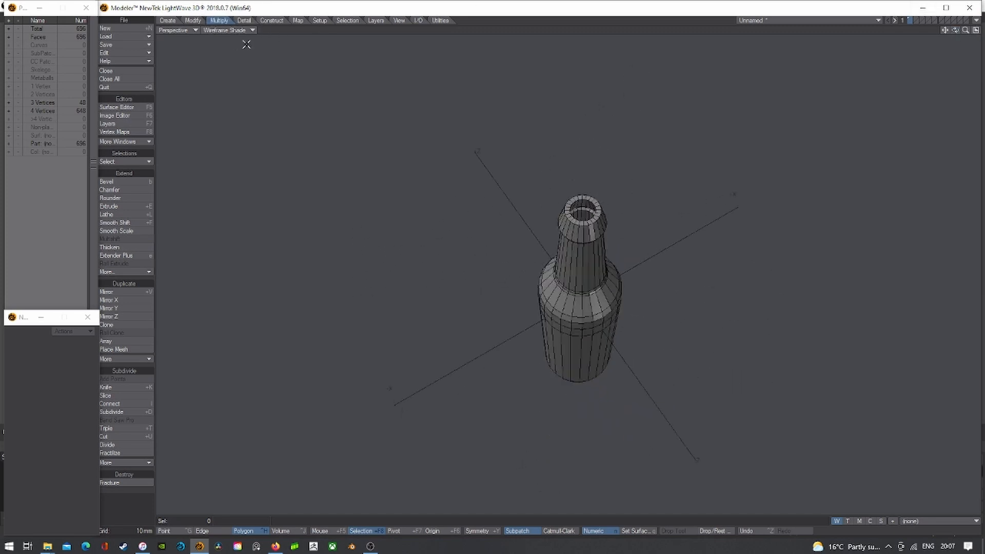
{"action": "scroll", "coordinate": [605, 187], "scroll_direction": "up", "scroll_amount": 5}
{"action": "mouse_move", "coordinate": [955, 30]}
{"action": "left_mouse_down"}
{"action": "mouse_move", "coordinate": [956, 54]}
{"action": "mouse_move", "coordinate": [956, 1]}
{"action": "mouse_move", "coordinate": [957, 40]}
{"action": "mouse_move", "coordinate": [955, 12]}
{"action": "left_mouse_up"}
{"action": "key", "text": "Tab"}
{"action": "key", "text": "Tab"}
{"action": "key", "text": "a"}
{"action": "key", "text": "Tab"}
{"action": "scroll", "coordinate": [592, 314], "scroll_direction": "up", "scroll_amount": 3}
{"action": "key", "text": "Tab"}
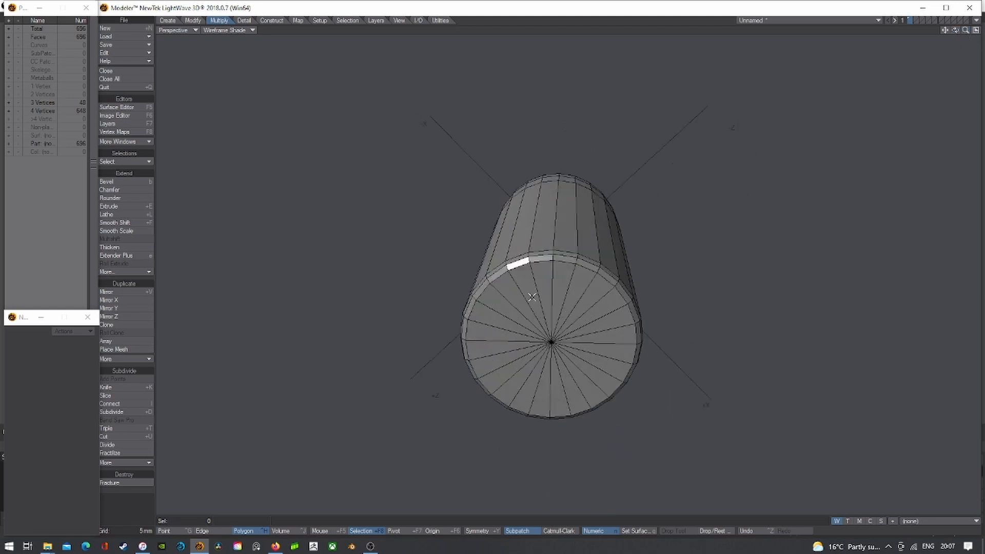
{"action": "key", "text": "Tab"}
{"action": "key", "text": "Tab"}
{"action": "mouse_move", "coordinate": [614, 315]}
{"action": "left_mouse_down"}
{"action": "mouse_move", "coordinate": [559, 287]}
{"action": "mouse_move", "coordinate": [495, 334]}
{"action": "mouse_move", "coordinate": [575, 382]}
{"action": "mouse_move", "coordinate": [636, 333]}
{"action": "mouse_move", "coordinate": [564, 354]}
{"action": "left_mouse_up"}
- Frame the selected bottom cap in the four views and nudge it slightly down
{"action": "left_click", "coordinate": [976, 30]}
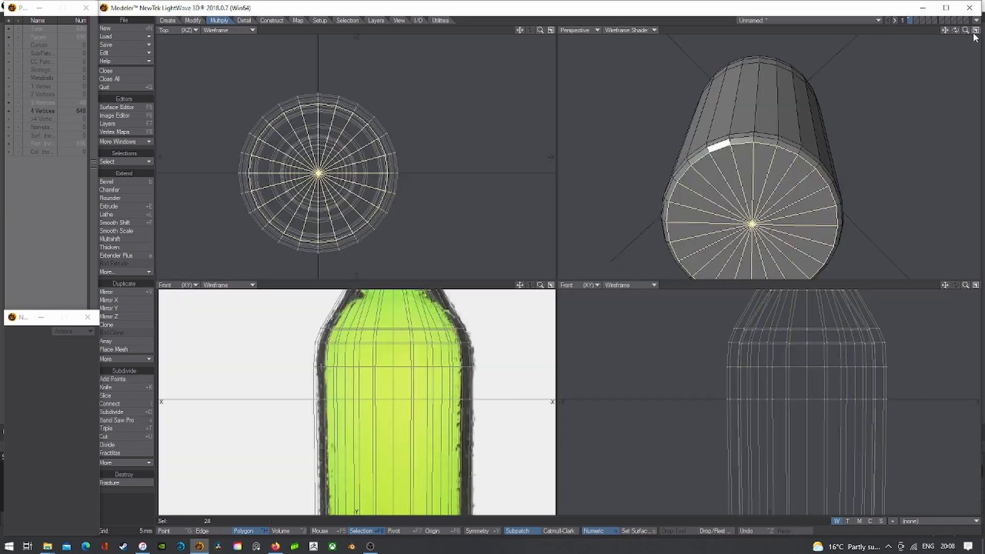
{"action": "key", "text": "shift+a"}
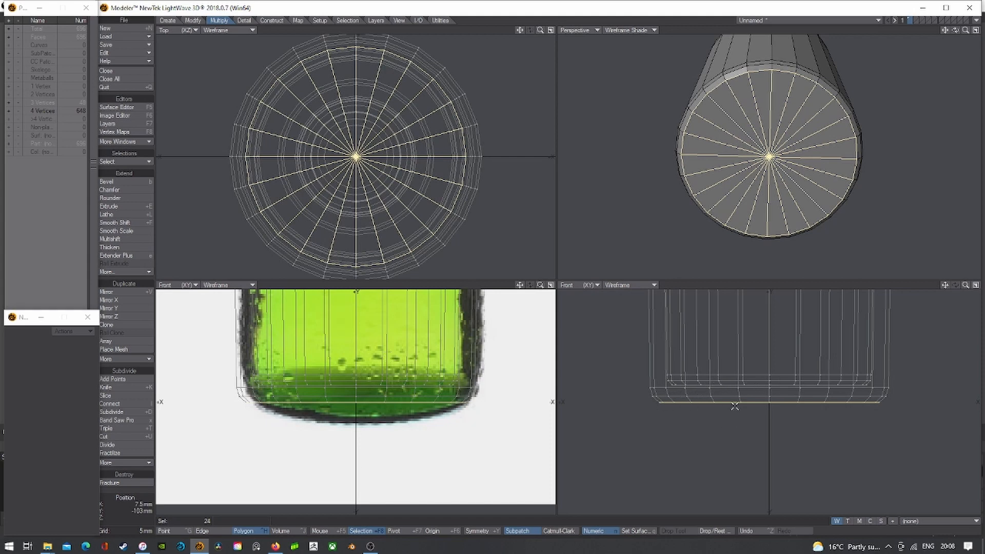
{"action": "scroll", "coordinate": [721, 395], "scroll_direction": "up", "scroll_amount": 1}
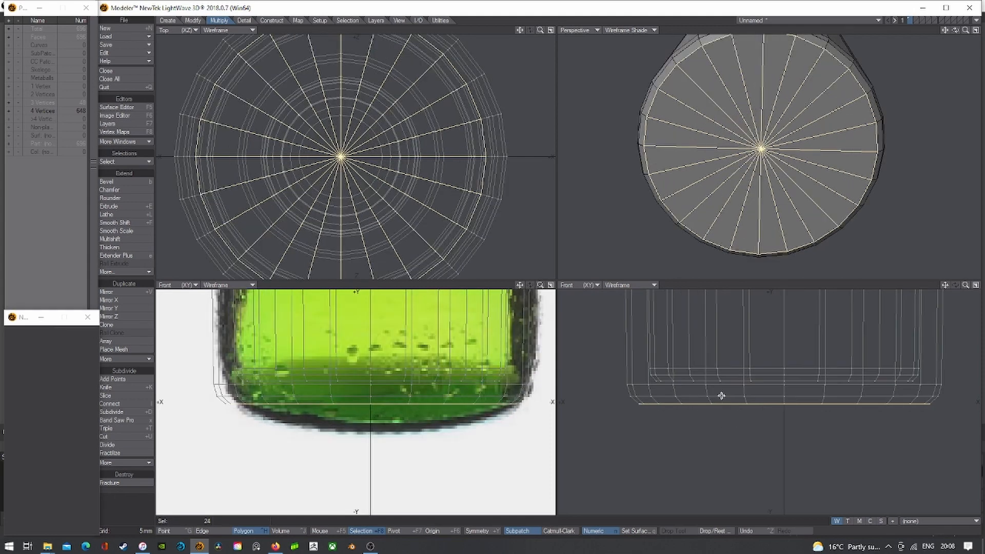
{"action": "key", "text": "t"}
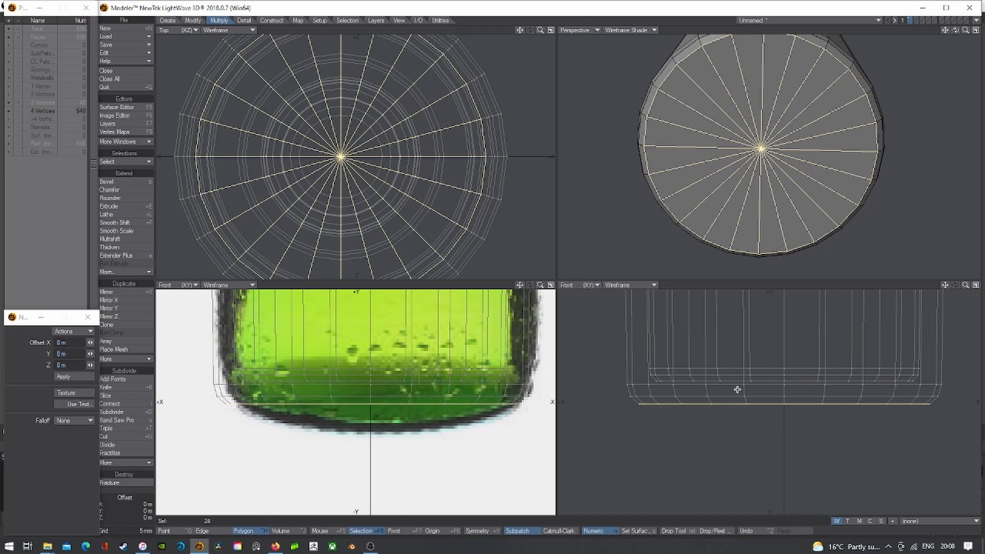
{"action": "scroll", "coordinate": [737, 389], "scroll_direction": "up", "scroll_amount": 4}
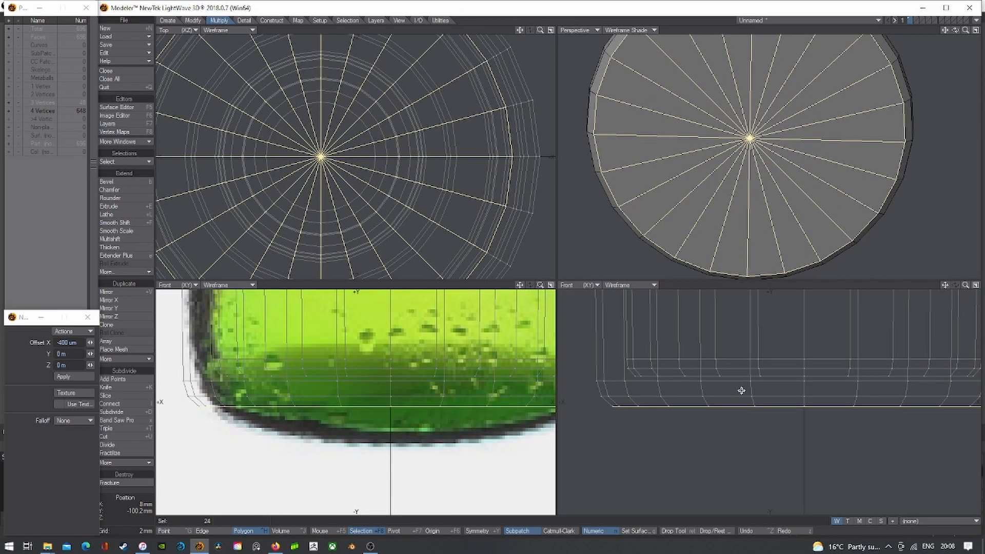
{"action": "left_click_drag", "start_coordinate": [741, 390], "coordinate": [741, 393]}
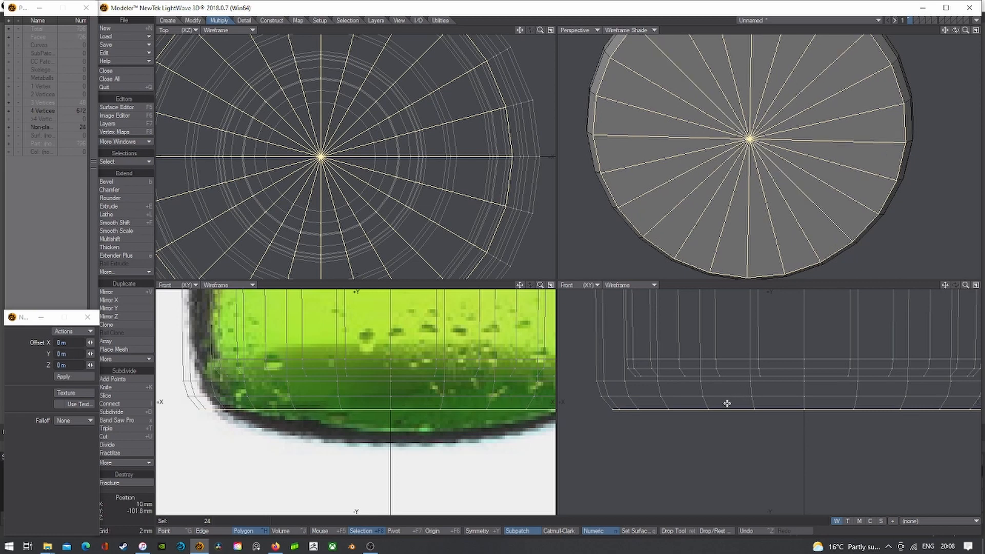
{"action": "scroll", "coordinate": [436, 263], "scroll_direction": "down", "scroll_amount": 2}
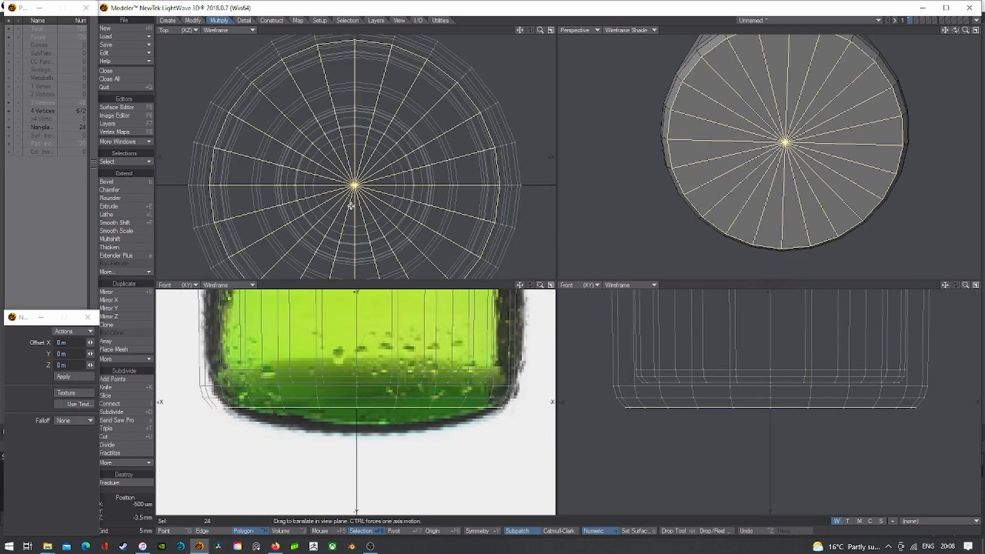
- Shrink the bottom cap to 6%, raise the centre disc 3 mm, then deselect
{"action": "key", "text": "shift+h"}
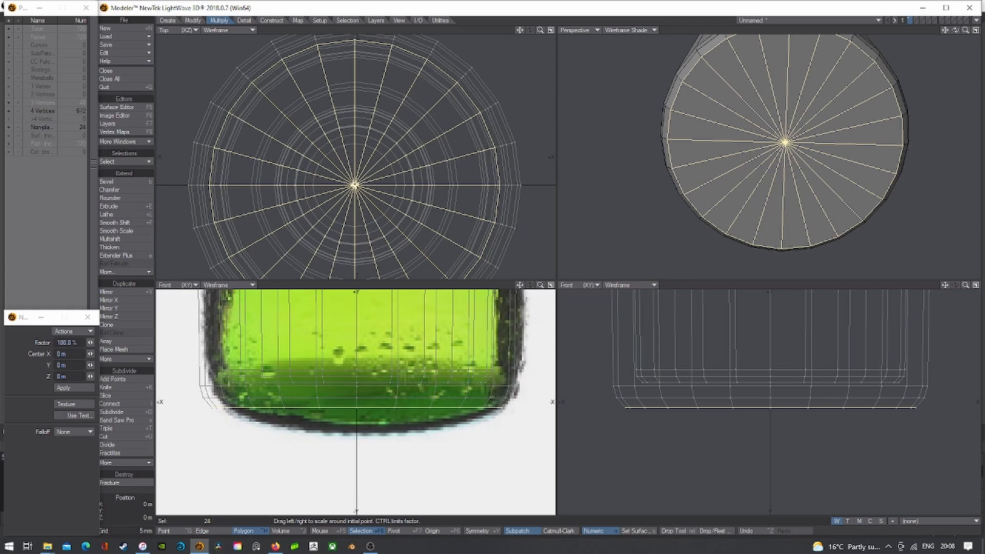
{"action": "left_click_drag", "start_coordinate": [356, 408], "coordinate": [269, 408]}
{"action": "key", "text": "t"}
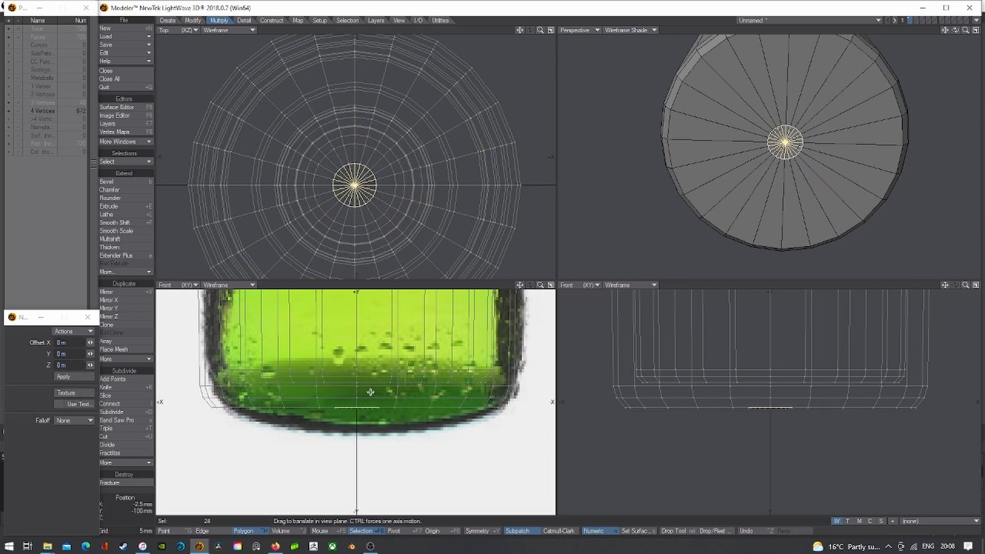
{"action": "left_click_drag", "start_coordinate": [357, 408], "coordinate": [356, 389]}
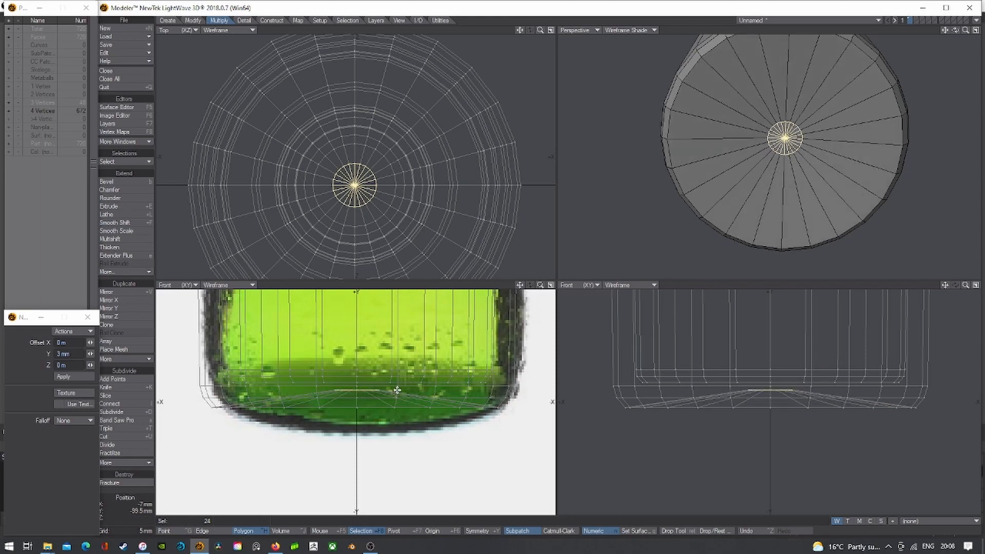
{"action": "scroll", "coordinate": [359, 386], "scroll_direction": "up", "scroll_amount": 5}
{"action": "scroll", "coordinate": [353, 382], "scroll_direction": "down", "scroll_amount": 5}
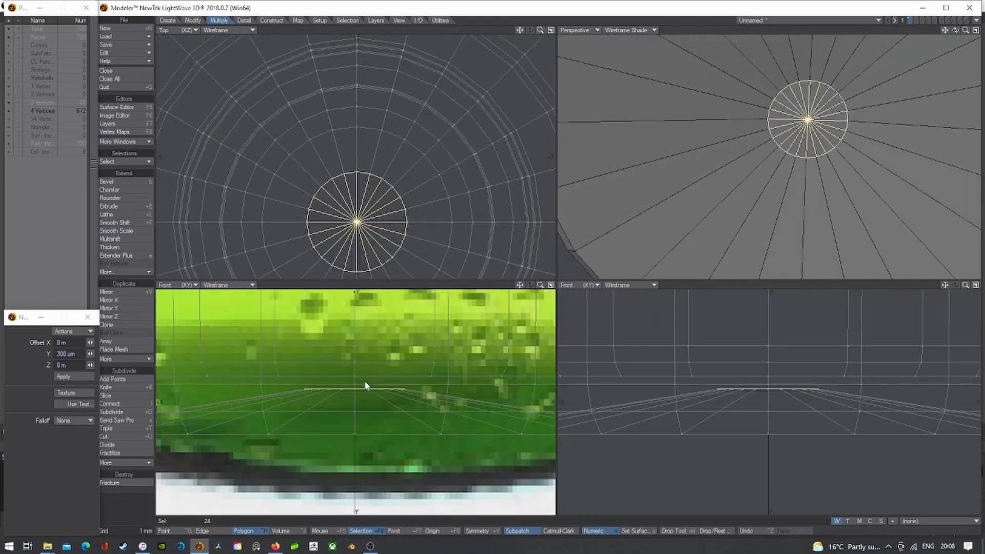
{"action": "key", "text": "space"}
{"action": "key", "text": "/"}
{"action": "scroll", "coordinate": [805, 154], "scroll_direction": "down", "scroll_amount": 3}
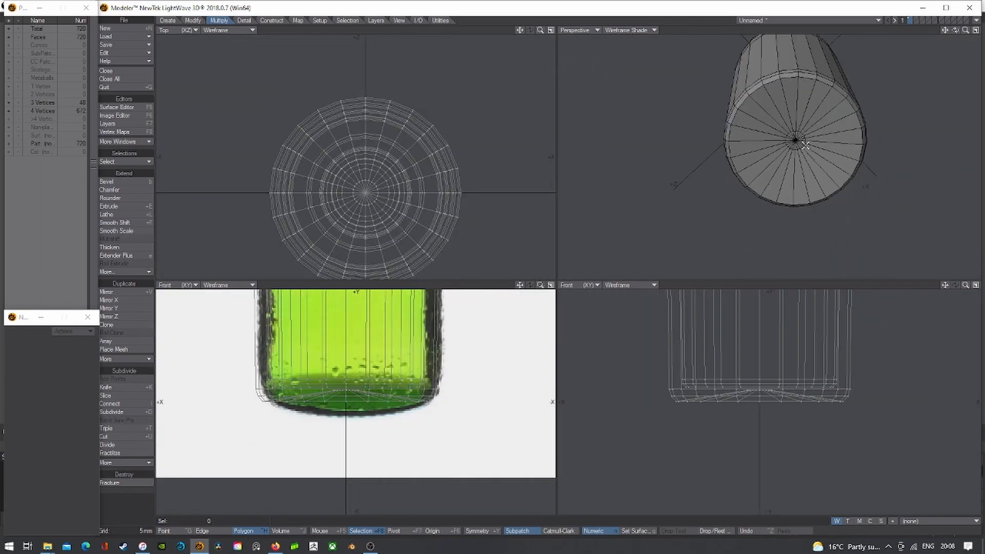
- Orbit to face the base and test-select polygons at its centre
{"action": "left_click_drag", "start_coordinate": [953, 31], "coordinate": [949, 46]}
{"action": "scroll", "coordinate": [760, 110], "scroll_direction": "up", "scroll_amount": 3}
{"action": "left_click_drag", "start_coordinate": [759, 110], "coordinate": [744, 119]}
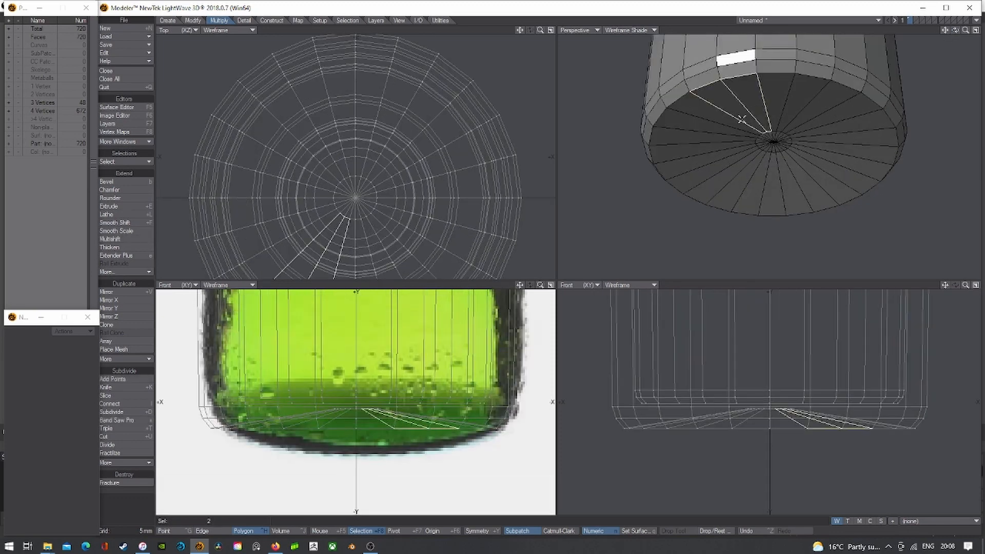
{"action": "key", "text": "/"}
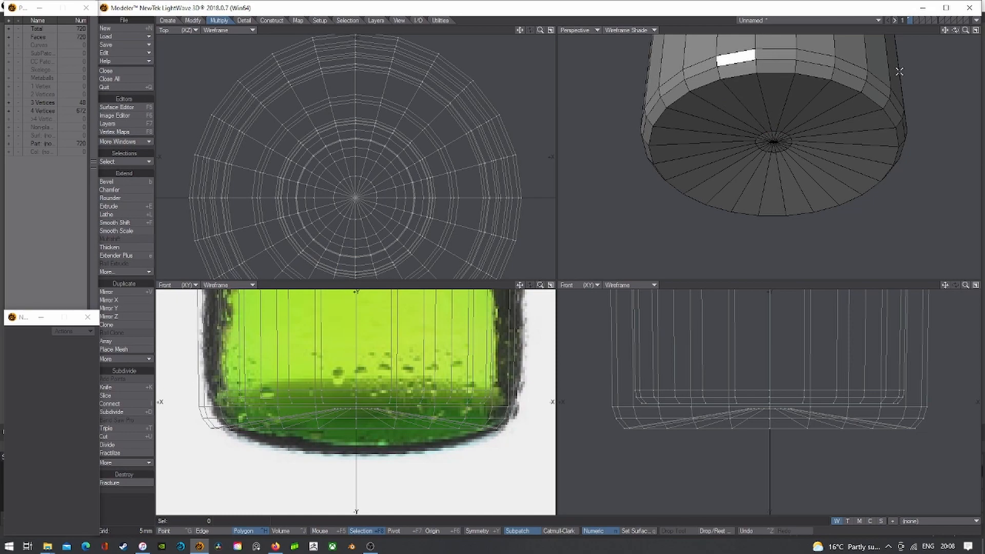
{"action": "left_click_drag", "start_coordinate": [962, 34], "coordinate": [955, 48]}
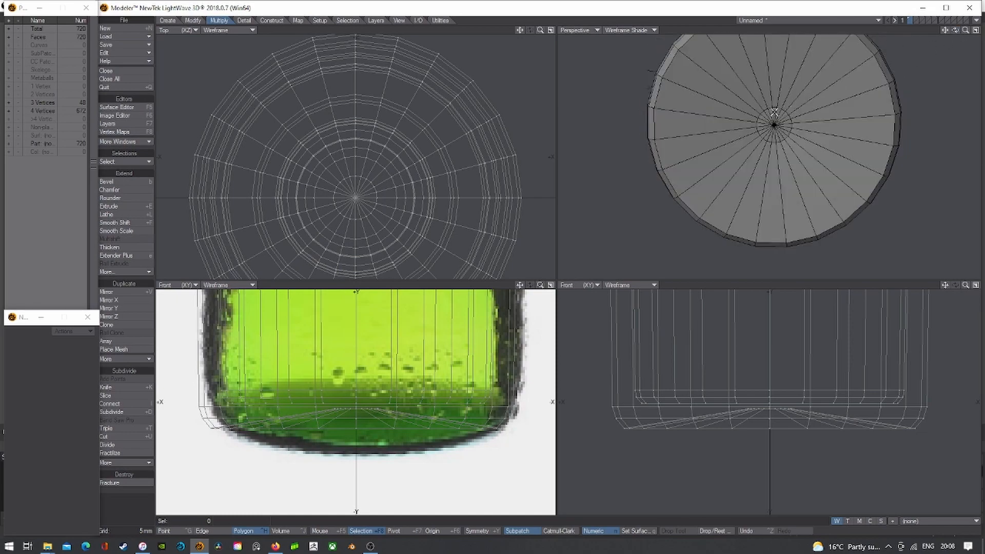
{"action": "left_click_drag", "start_coordinate": [774, 112], "coordinate": [776, 112]}
{"action": "scroll", "coordinate": [779, 111], "scroll_direction": "up", "scroll_amount": 4}
{"action": "key", "text": "/"}
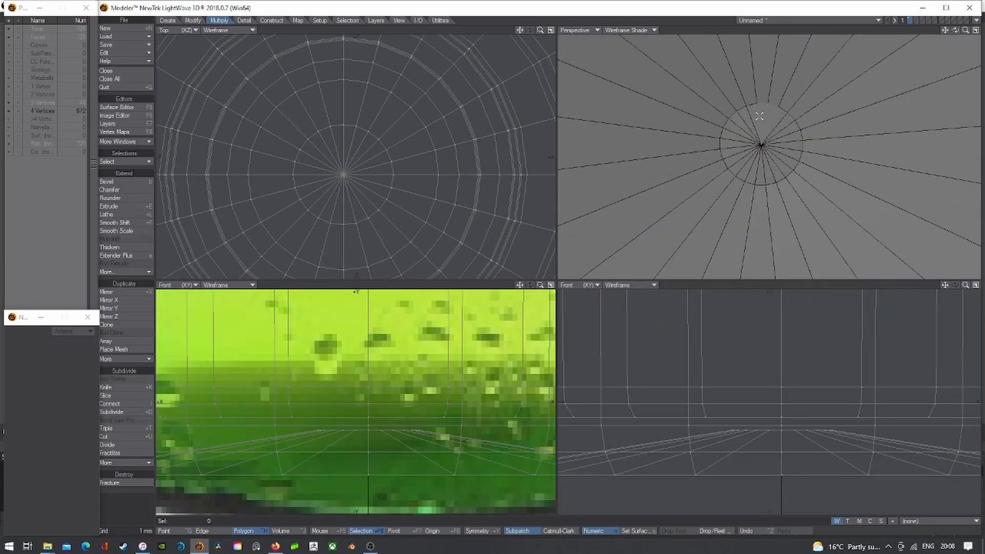
- Turn on SubPatch, inspect the base centre, and set the perspective view to Texture
{"action": "key", "text": "Tab"}
{"action": "key", "text": "Tab"}
{"action": "mouse_move", "coordinate": [765, 120]}
{"action": "left_mouse_down"}
{"action": "mouse_move", "coordinate": [741, 111]}
{"action": "mouse_move", "coordinate": [726, 153]}
{"action": "mouse_move", "coordinate": [780, 167]}
{"action": "mouse_move", "coordinate": [767, 124]}
{"action": "mouse_move", "coordinate": [777, 142]}
{"action": "left_mouse_up"}
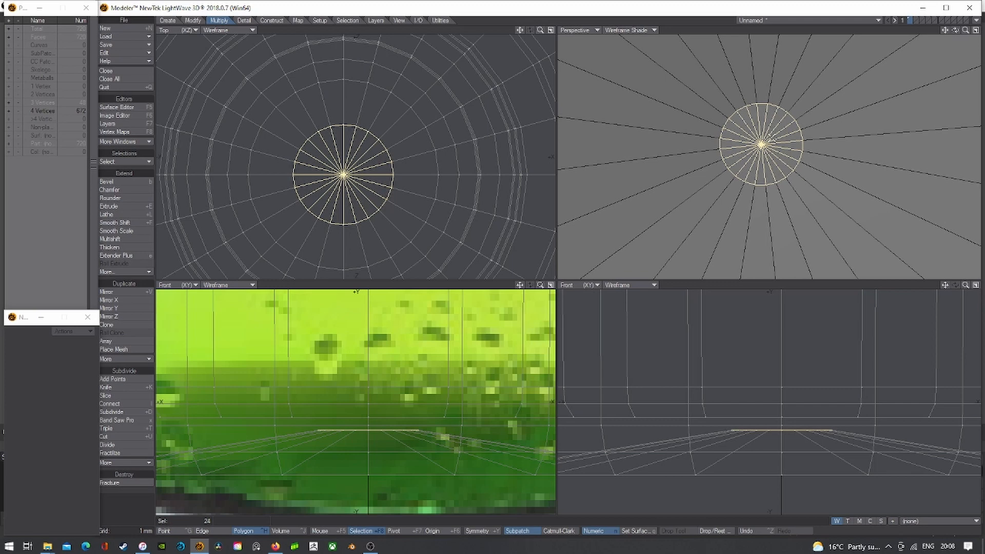
{"action": "key", "text": "slash"}
{"action": "left_click", "coordinate": [639, 31]}
{"action": "left_click", "coordinate": [638, 78]}
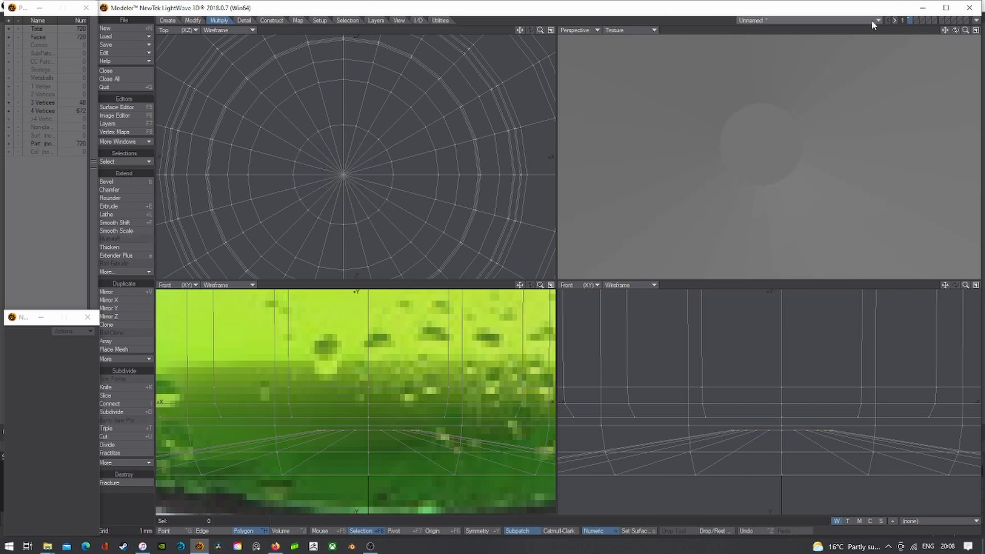
- Turn SubPatch off and set the perspective view to Wireframe Shade
{"action": "key", "text": "Tab"}
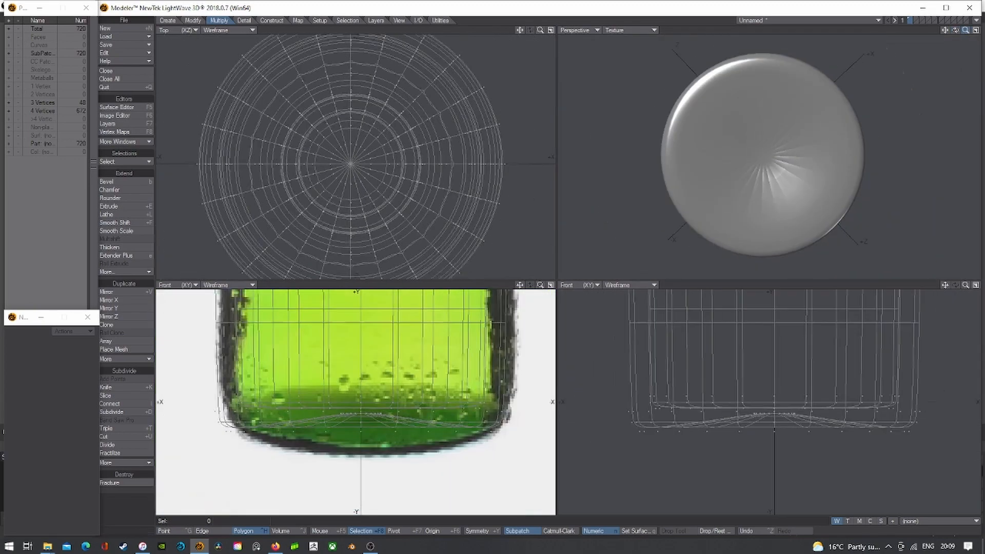
{"action": "key", "text": "a"}
{"action": "left_click_drag", "start_coordinate": [956, 30], "coordinate": [953, 28]}
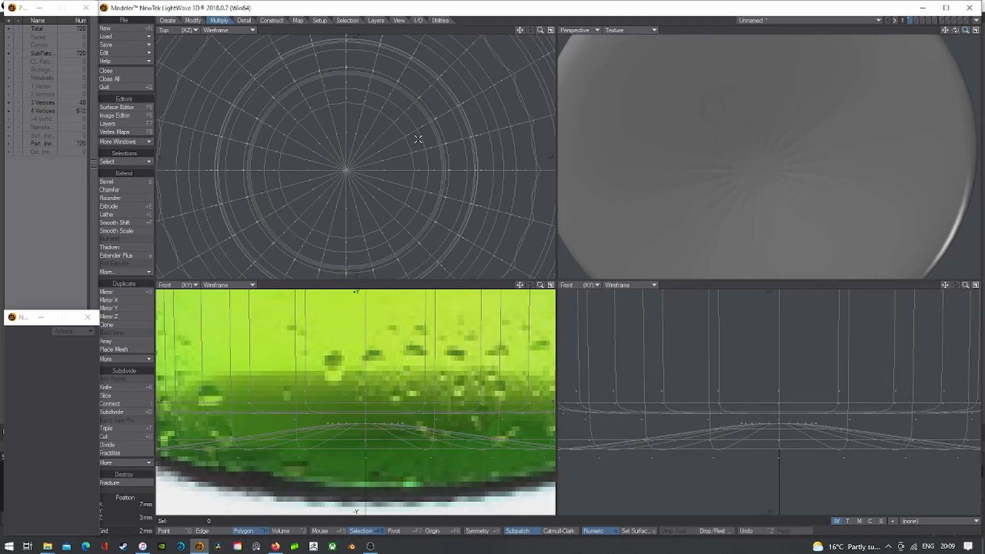
{"action": "key", "text": "Tab"}
{"action": "mouse_move", "coordinate": [762, 159]}
{"action": "left_mouse_down"}
{"action": "mouse_move", "coordinate": [751, 158]}
{"action": "mouse_move", "coordinate": [765, 163]}
{"action": "left_mouse_up"}
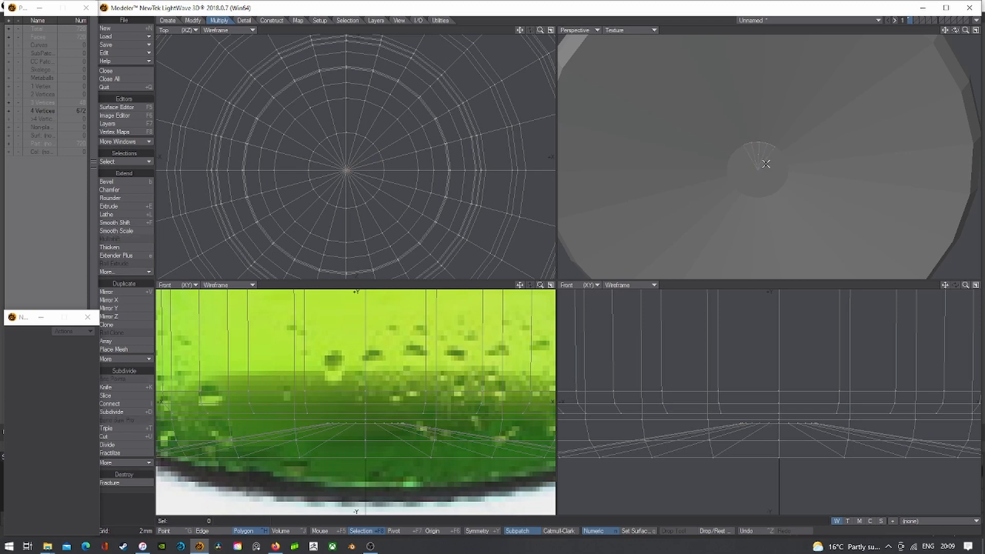
{"action": "left_click", "coordinate": [619, 33]}
{"action": "left_click", "coordinate": [631, 46]}
{"action": "scroll", "coordinate": [783, 144], "scroll_direction": "up", "scroll_amount": 2}
- Merge two adjacent base-centre triangles into one wedge polygon
{"action": "left_click_drag", "start_coordinate": [759, 154], "coordinate": [747, 150]}
{"action": "left_click", "coordinate": [776, 179]}
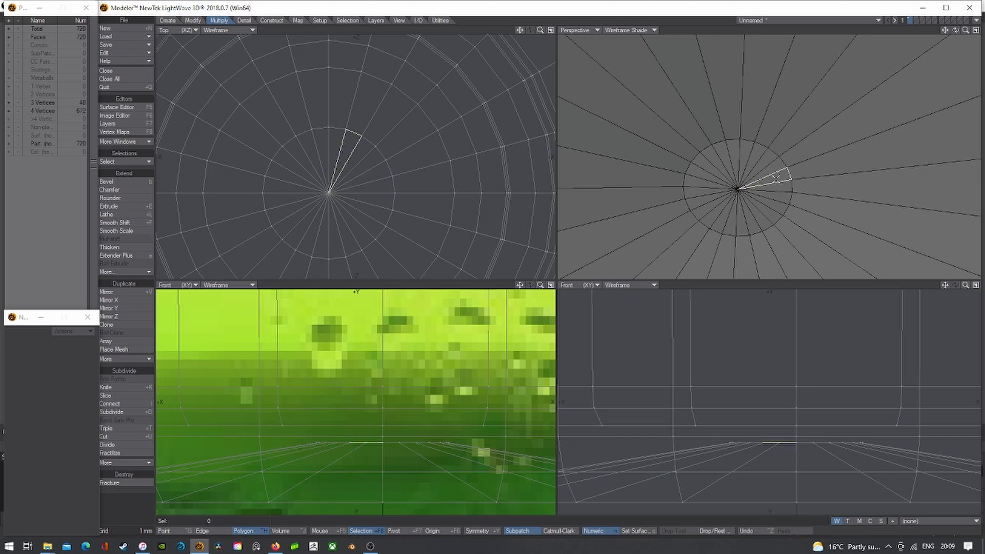
{"action": "left_click_drag", "start_coordinate": [777, 178], "coordinate": [783, 182]}
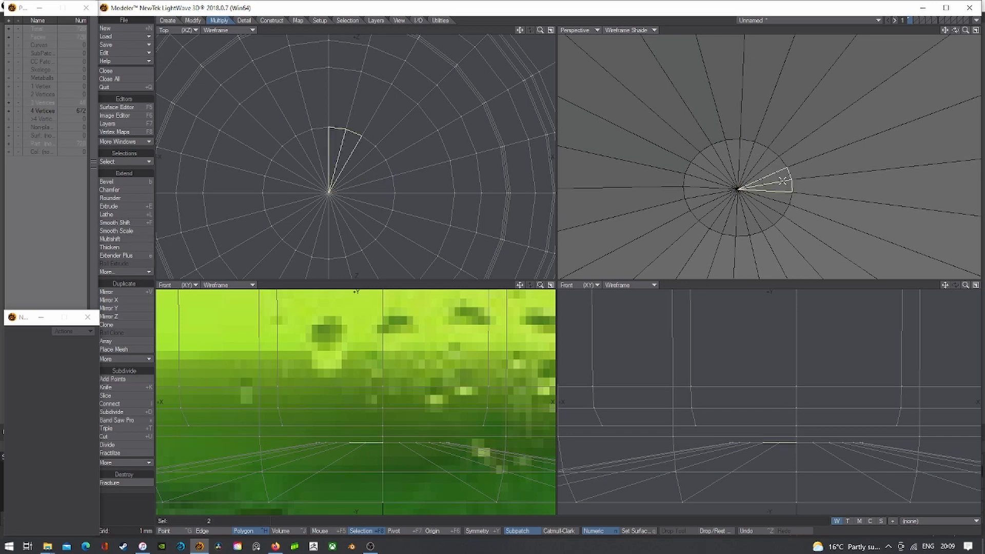
{"action": "key", "text": "z"}
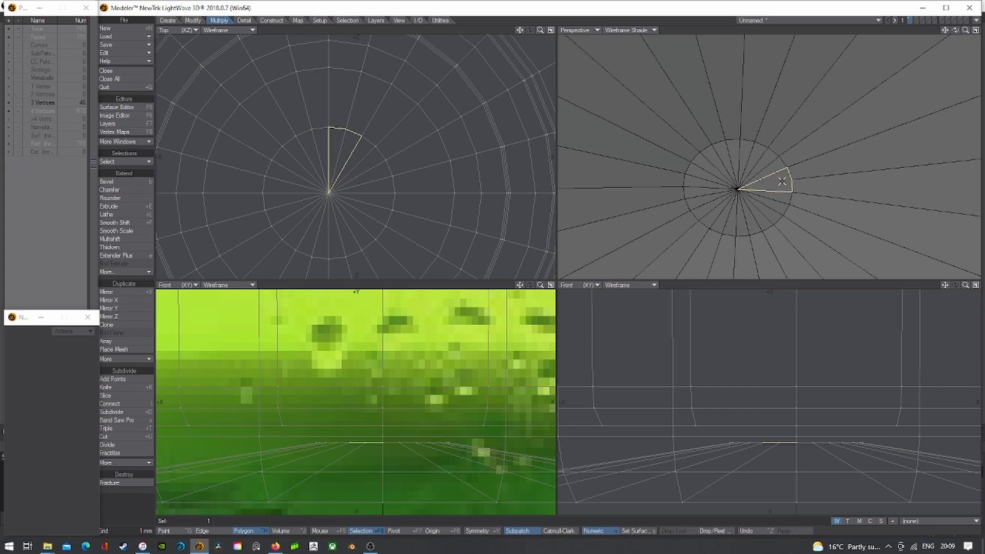
- Merge the remaining base-cap triangle pairs into wedges all around the centre
{"action": "left_click", "coordinate": [779, 181]}
{"action": "left_click", "coordinate": [764, 186]}
{"action": "left_click", "coordinate": [786, 189]}
{"action": "mouse_move", "coordinate": [780, 166]}
{"action": "left_mouse_down"}
{"action": "mouse_move", "coordinate": [723, 153]}
{"action": "mouse_move", "coordinate": [694, 181]}
{"action": "mouse_move", "coordinate": [709, 217]}
{"action": "mouse_move", "coordinate": [729, 228]}
{"action": "mouse_move", "coordinate": [770, 218]}
{"action": "mouse_move", "coordinate": [783, 203]}
{"action": "left_mouse_up"}
{"action": "key", "text": "shift+z"}
{"action": "left_click", "coordinate": [765, 162]}
{"action": "key", "text": "shift+z"}
{"action": "left_click", "coordinate": [746, 153]}
{"action": "key", "text": "shift+z"}
{"action": "left_click", "coordinate": [723, 152]}
{"action": "key", "text": "shift+z"}
{"action": "left_click", "coordinate": [702, 163]}
{"action": "key", "text": "shift+z"}
{"action": "left_click", "coordinate": [694, 181]}
{"action": "key", "text": "shift+z"}
{"action": "left_click", "coordinate": [698, 201]}
{"action": "key", "text": "shift+z"}
{"action": "left_click", "coordinate": [710, 218]}
{"action": "key", "text": "shift+z"}
{"action": "left_click", "coordinate": [731, 228]}
{"action": "key", "text": "shift+z"}
{"action": "left_click", "coordinate": [751, 227]}
{"action": "key", "text": "shift+z"}
{"action": "left_click", "coordinate": [771, 217]}
{"action": "key", "text": "shift+z"}
{"action": "left_click", "coordinate": [784, 204]}
- Turn SubPatch on and show the perspective view with Texture shading
{"action": "key", "text": "Tab"}
{"action": "key", "text": "a"}
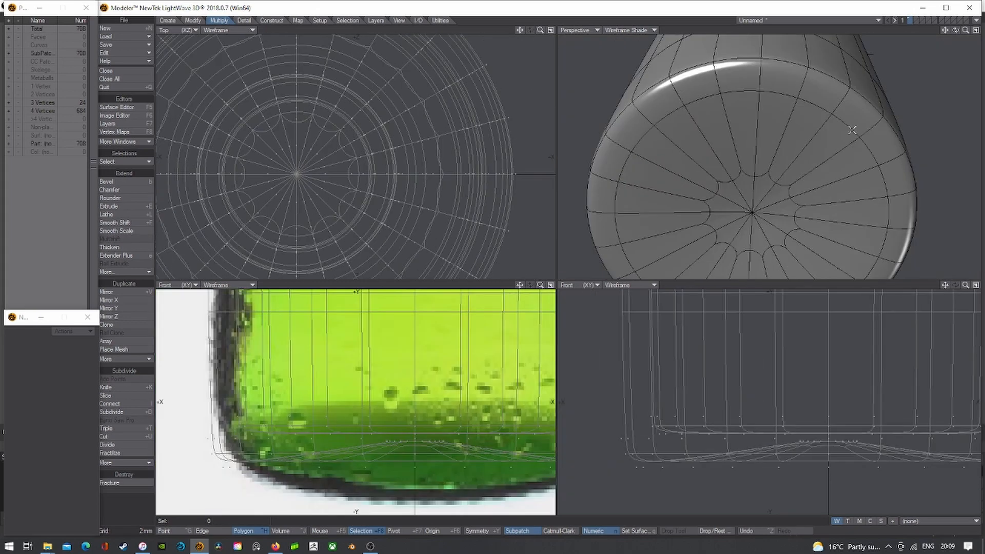
{"action": "left_click", "coordinate": [623, 30]}
{"action": "left_click", "coordinate": [608, 73]}
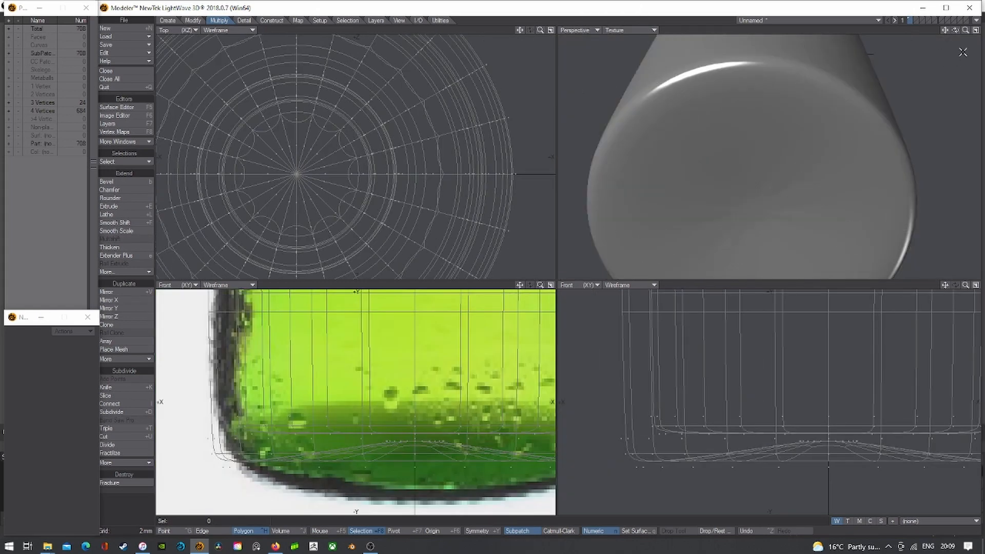
{"action": "left_click_drag", "start_coordinate": [955, 32], "coordinate": [953, 53]}
- Select the ring of centre polygons, push it slightly down, and re-enable SubPatch
{"action": "key", "text": "Tab"}
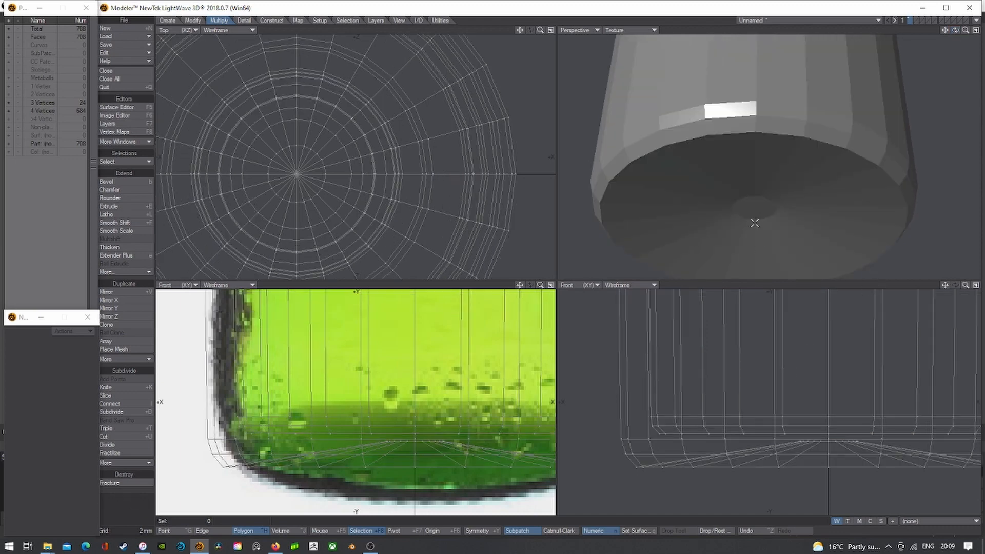
{"action": "left_click", "coordinate": [751, 213]}
{"action": "left_click", "coordinate": [753, 214]}
{"action": "mouse_move", "coordinate": [752, 215]}
{"action": "left_mouse_down"}
{"action": "mouse_move", "coordinate": [763, 214]}
{"action": "mouse_move", "coordinate": [753, 214]}
{"action": "left_mouse_up"}
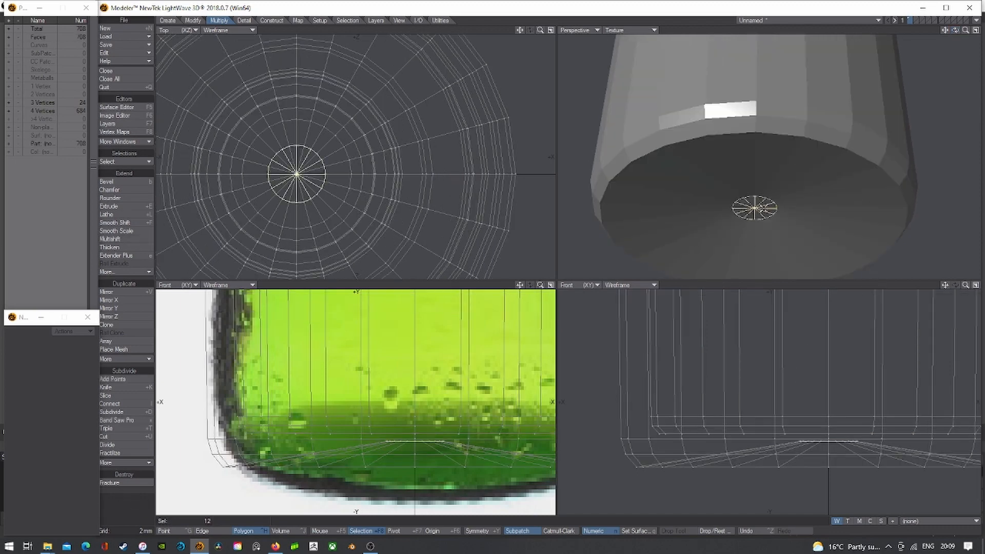
{"action": "key", "text": "t"}
{"action": "left_click_drag", "start_coordinate": [831, 430], "coordinate": [838, 438]}
{"action": "key", "text": "ctrl+z"}
{"action": "key", "text": "Return"}
{"action": "right_click_drag", "start_coordinate": [855, 435], "coordinate": [934, 431]}
{"action": "key", "text": "Tab"}
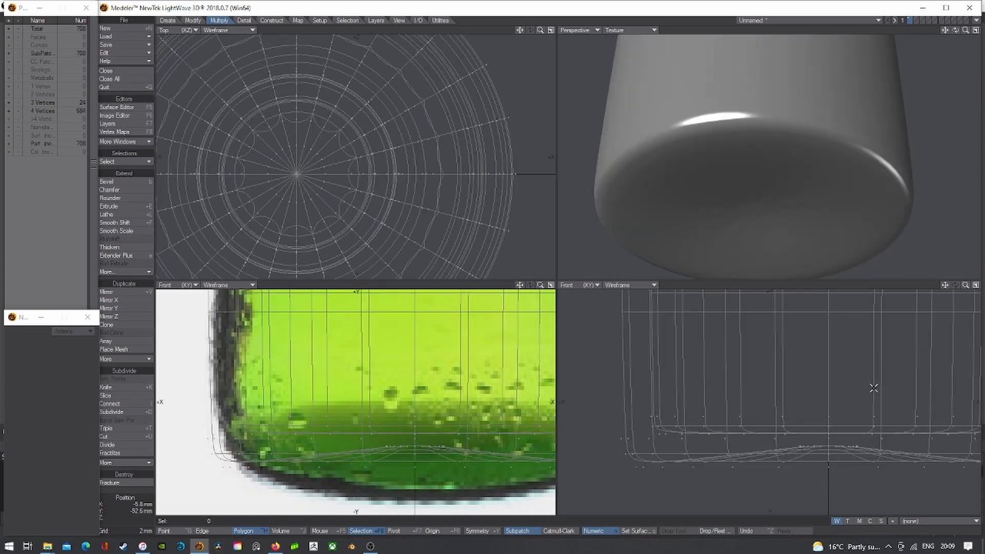
{"action": "mouse_move", "coordinate": [765, 194]}
{"action": "left_mouse_down"}
{"action": "mouse_move", "coordinate": [732, 191]}
{"action": "mouse_move", "coordinate": [756, 194]}
{"action": "mouse_move", "coordinate": [752, 183]}
{"action": "mouse_move", "coordinate": [767, 183]}
{"action": "mouse_move", "coordinate": [743, 173]}
{"action": "left_mouse_up"}
- Show the perspective view as shaded wireframe with subpatches turned off
{"action": "left_click", "coordinate": [640, 31]}
{"action": "left_click", "coordinate": [639, 46]}
{"action": "key", "text": "Tab"}
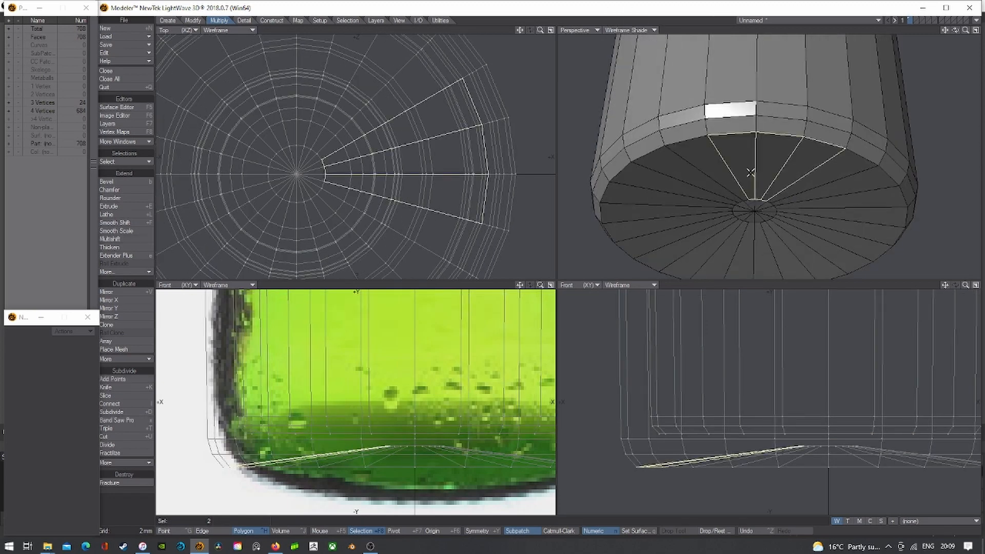
- Select the whole base-ring loop of polygons with Selection > Select Loop
{"action": "key", "text": "ctrl+l"}
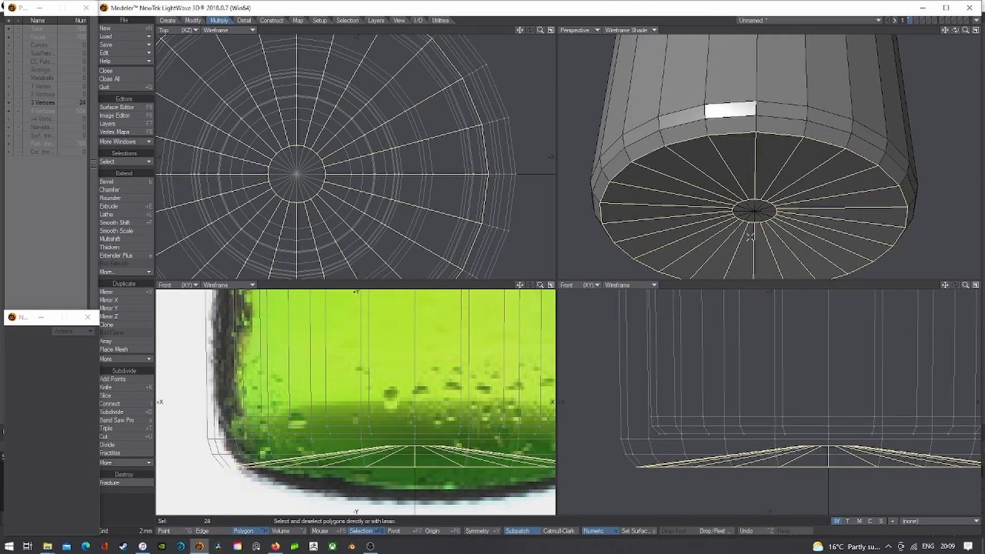
{"action": "left_click_drag", "start_coordinate": [767, 176], "coordinate": [787, 170]}
{"action": "key", "text": "/"}
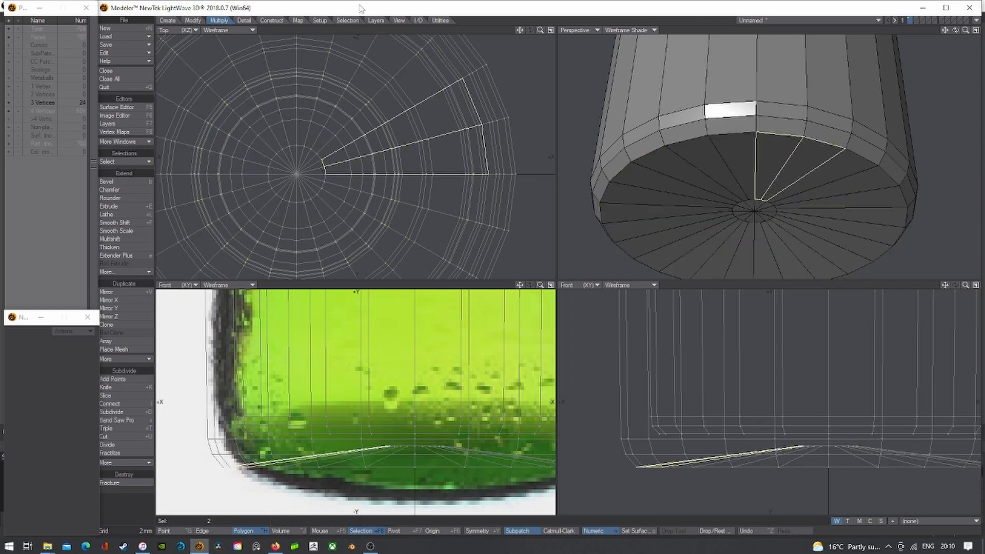
{"action": "left_click", "coordinate": [348, 21]}
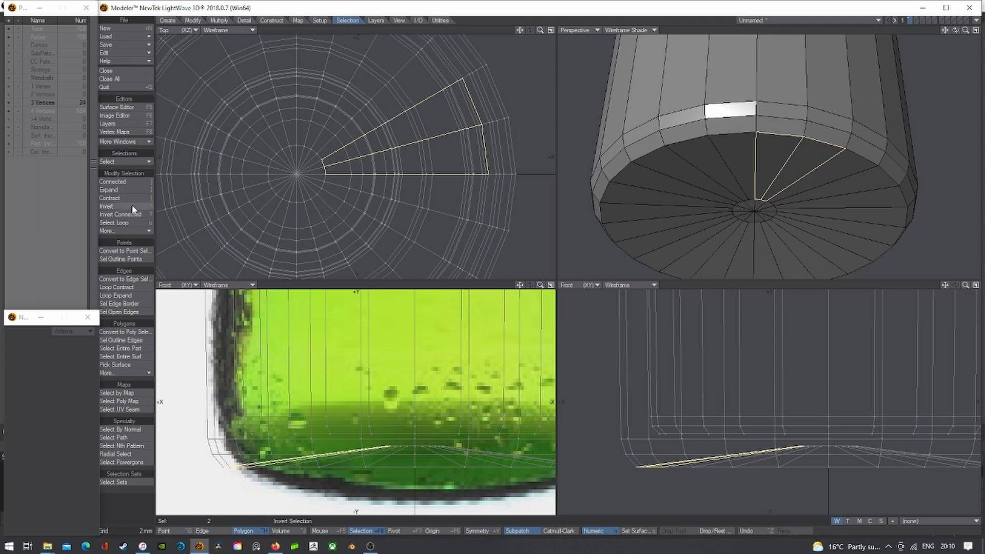
{"action": "left_click", "coordinate": [128, 223]}
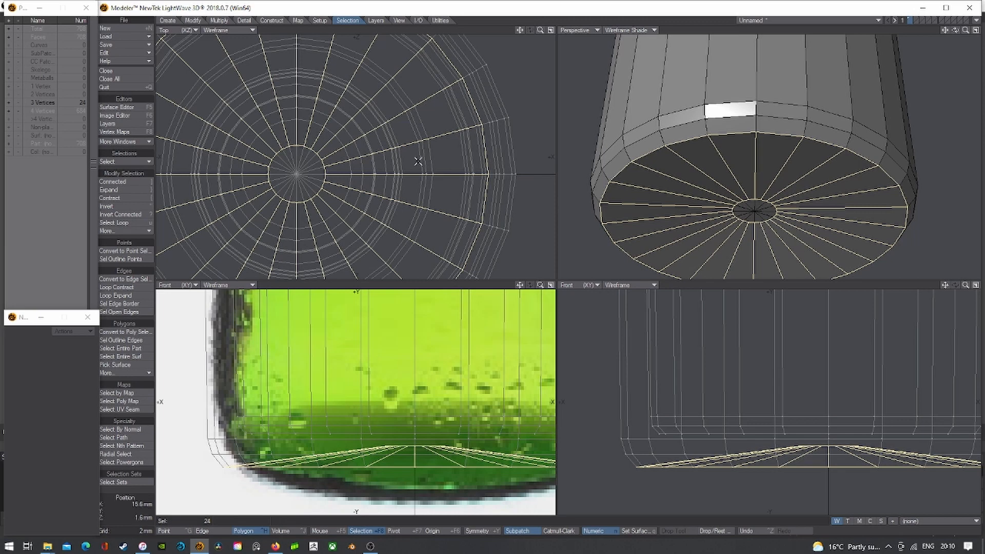
- Cut a new edge loop through the base ring with Band Saw Pro and raise its points 0.8 mm
{"action": "left_click", "coordinate": [219, 21]}
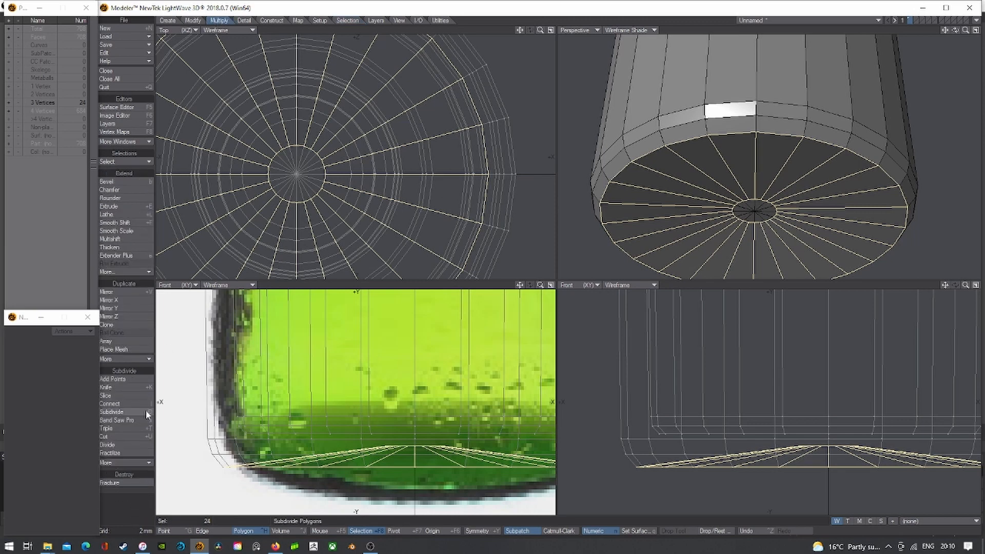
{"action": "left_click", "coordinate": [118, 420]}
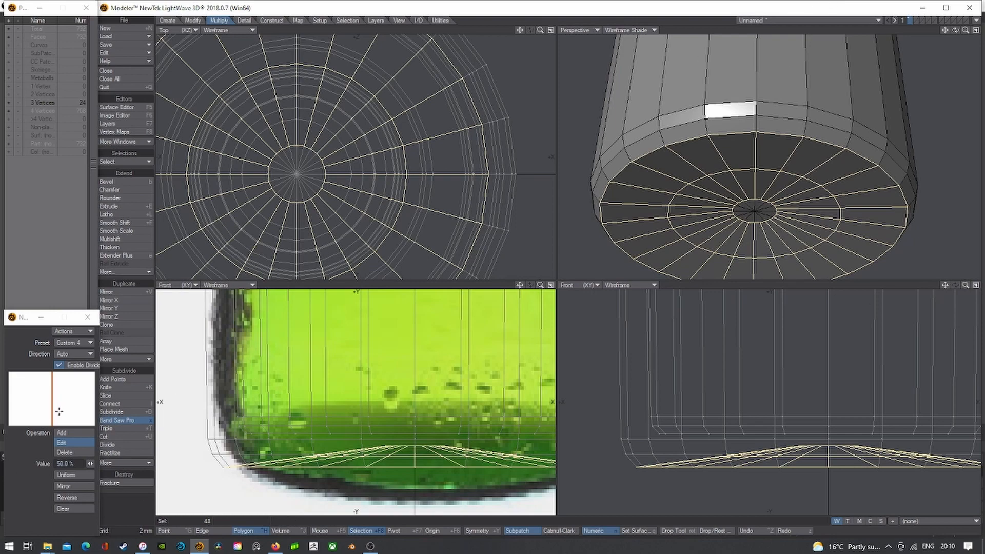
{"action": "left_click", "coordinate": [171, 531]}
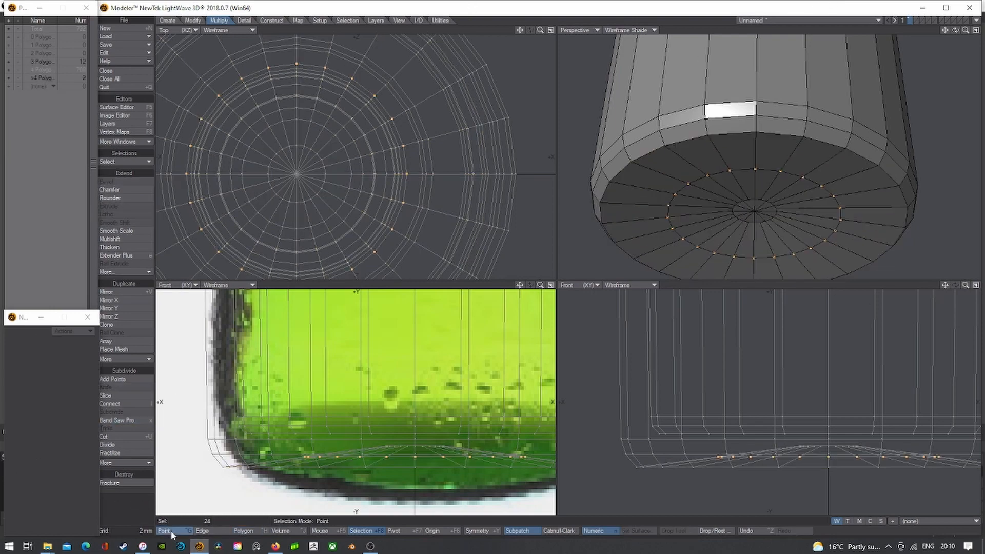
{"action": "key", "text": "t"}
{"action": "left_click_drag", "start_coordinate": [777, 444], "coordinate": [776, 437]}
{"action": "key", "text": "space"}
{"action": "mouse_move", "coordinate": [808, 434]}
{"action": "right_mouse_down"}
{"action": "mouse_move", "coordinate": [937, 333]}
{"action": "mouse_move", "coordinate": [920, 424]}
{"action": "right_mouse_up"}
- Turn subpatches back on and display the perspective view in Texture shading to inspect the base
{"action": "key", "text": "Tab"}
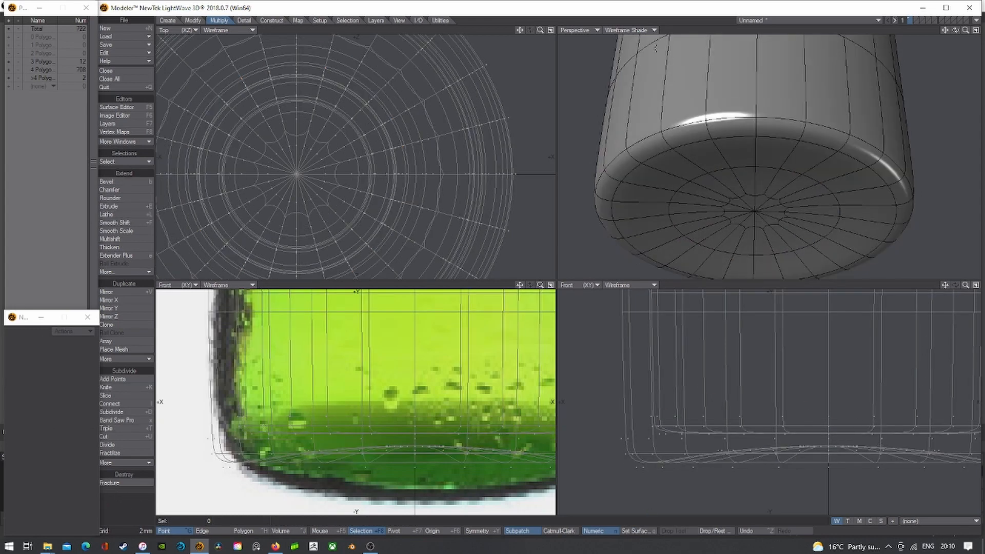
{"action": "left_click", "coordinate": [629, 29]}
{"action": "left_click", "coordinate": [633, 75]}
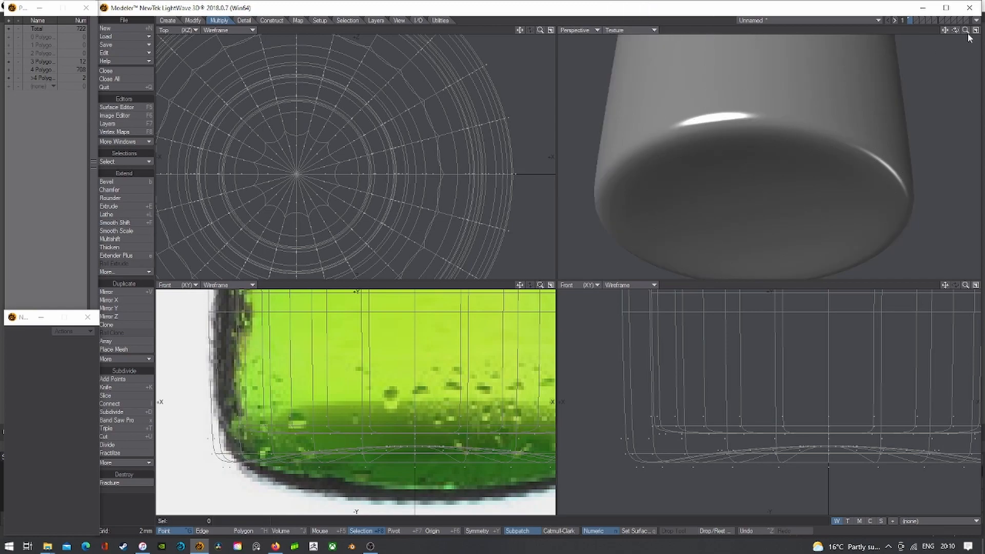
{"action": "mouse_move", "coordinate": [958, 30]}
{"action": "left_mouse_down"}
{"action": "mouse_move", "coordinate": [968, 3]}
{"action": "mouse_move", "coordinate": [960, 29]}
{"action": "mouse_move", "coordinate": [944, 32]}
{"action": "mouse_move", "coordinate": [958, 32]}
{"action": "left_mouse_up"}
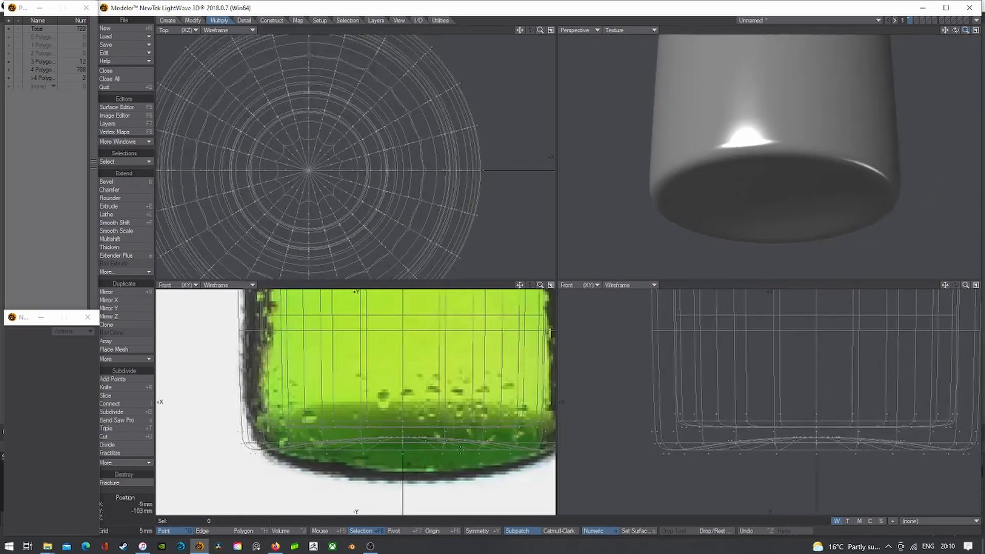
{"action": "left_click", "coordinate": [247, 532]}
{"action": "left_click", "coordinate": [256, 526]}
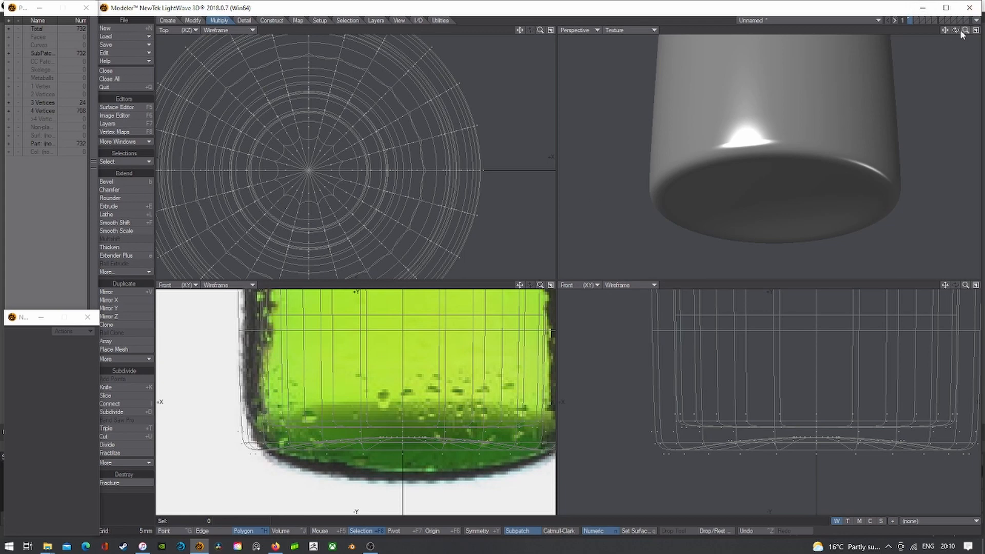
{"action": "key", "text": "a"}
{"action": "left_click_drag", "start_coordinate": [955, 30], "coordinate": [960, 36]}
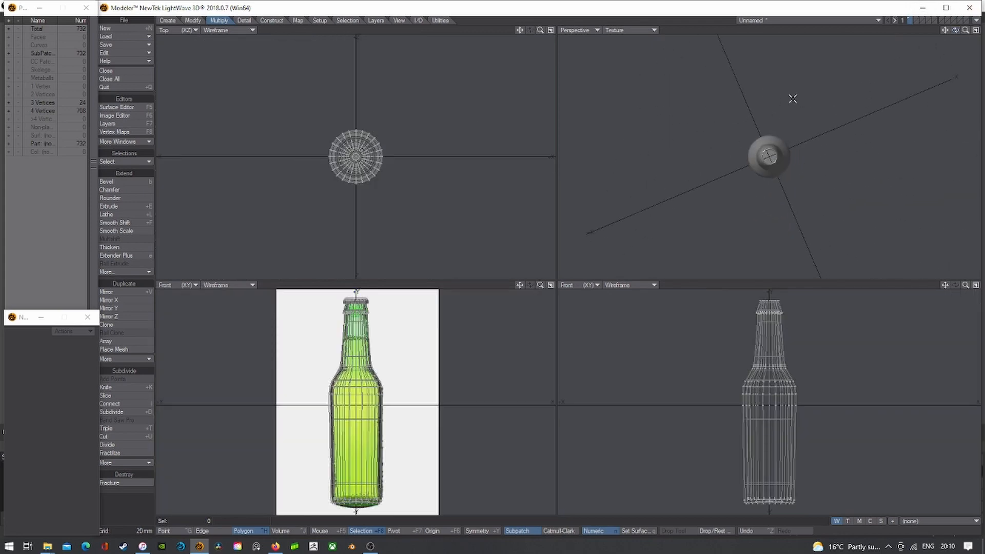
- Isolate the 24 bottom-cap polygons with subpatches off, hiding the rest and framing them
{"action": "scroll", "coordinate": [770, 154], "scroll_direction": "up", "scroll_amount": 4}
{"action": "left_click", "coordinate": [767, 160]}
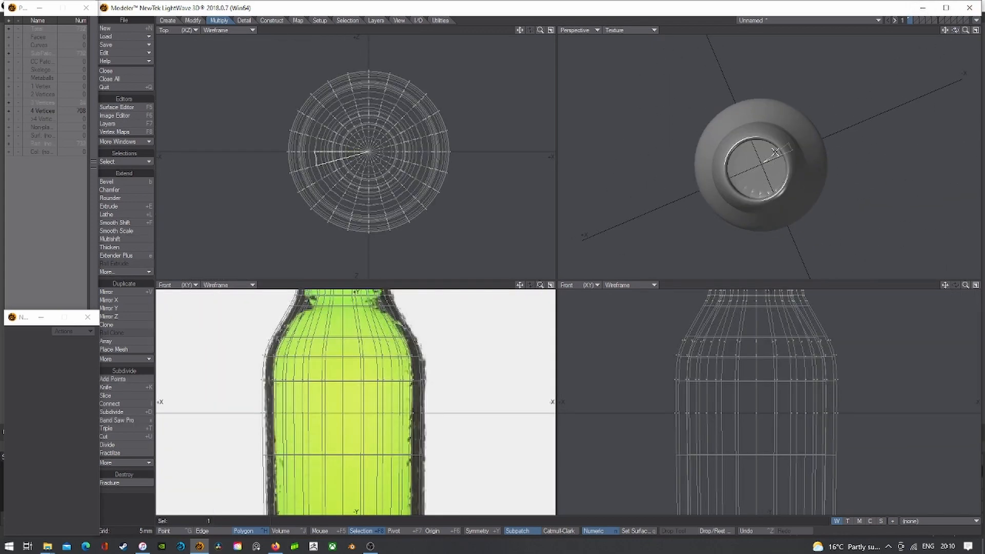
{"action": "key", "text": "shift+a"}
{"action": "scroll", "coordinate": [702, 407], "scroll_direction": "down", "scroll_amount": 3}
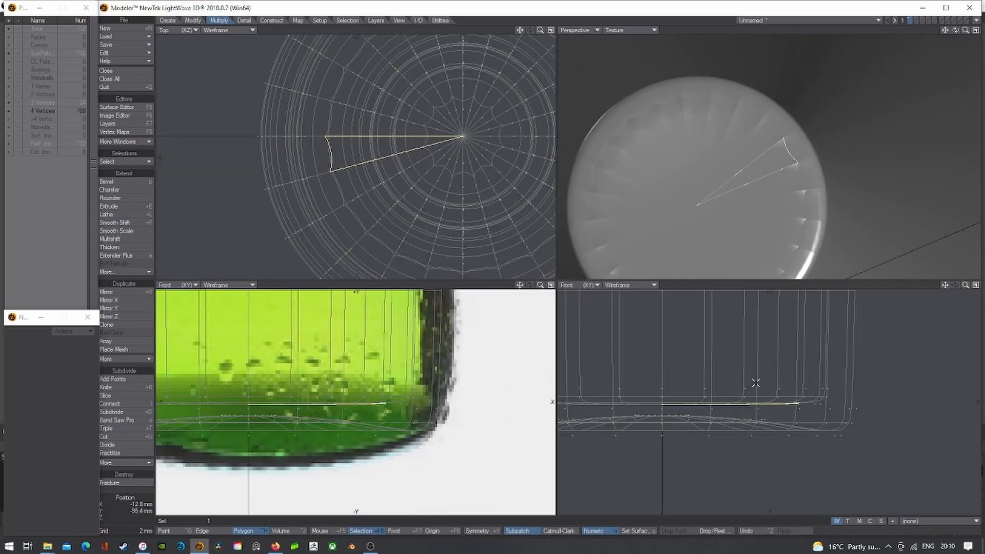
{"action": "key", "text": "slash"}
{"action": "key", "text": "Tab"}
{"action": "left_click_drag", "start_coordinate": [945, 285], "coordinate": [984, 306]}
{"action": "mouse_move", "coordinate": [660, 422]}
{"action": "right_mouse_down"}
{"action": "mouse_move", "coordinate": [628, 420]}
{"action": "mouse_move", "coordinate": [758, 433]}
{"action": "mouse_move", "coordinate": [934, 429]}
{"action": "mouse_move", "coordinate": [789, 421]}
{"action": "right_mouse_up"}
{"action": "right_click_drag", "start_coordinate": [721, 422], "coordinate": [677, 422]}
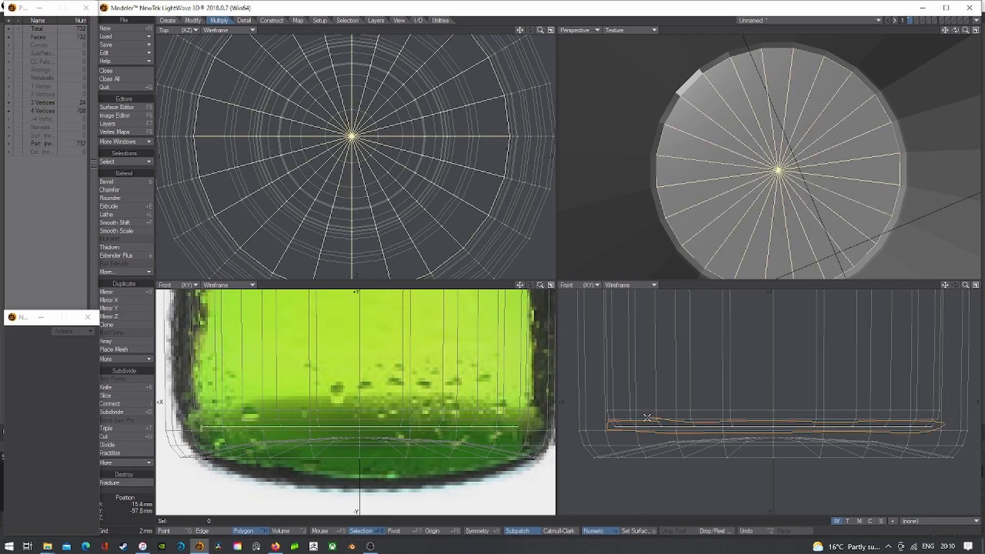
{"action": "left_click_drag", "start_coordinate": [955, 31], "coordinate": [944, 56]}
{"action": "key", "text": "="}
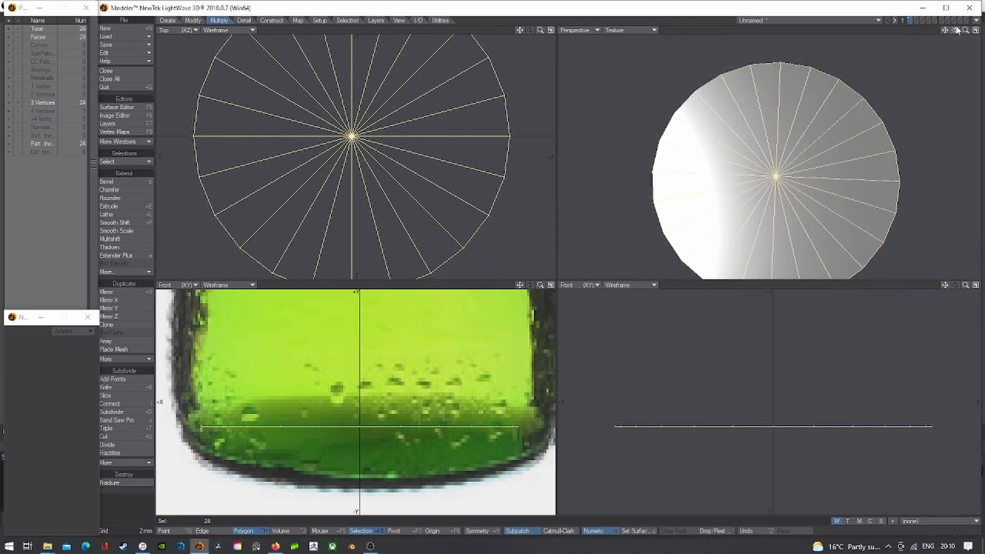
{"action": "key", "text": "slash"}
{"action": "key", "text": "a"}
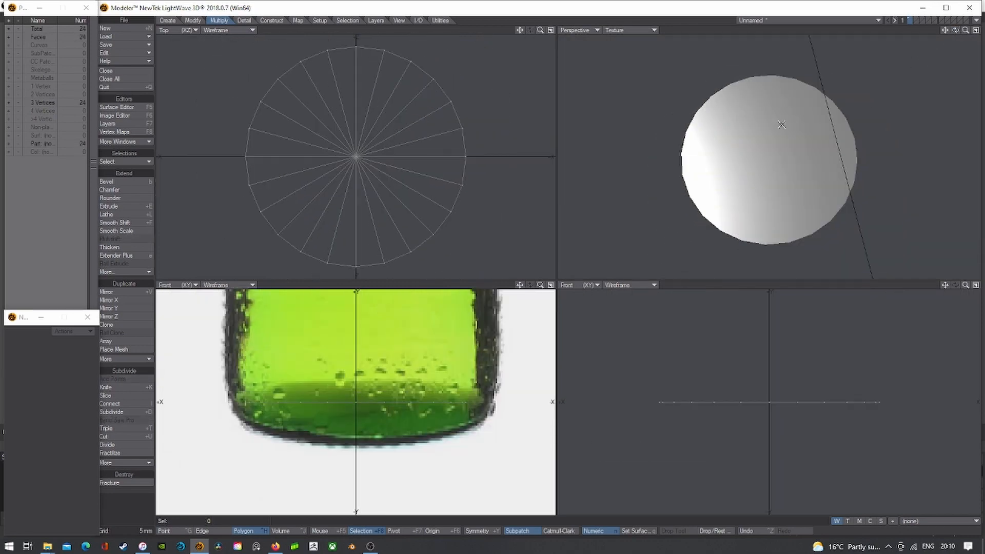
- Extend the base disk with Extender Plus into a new ring and scale its centre to 81%
{"action": "left_click_drag", "start_coordinate": [374, 70], "coordinate": [388, 72]}
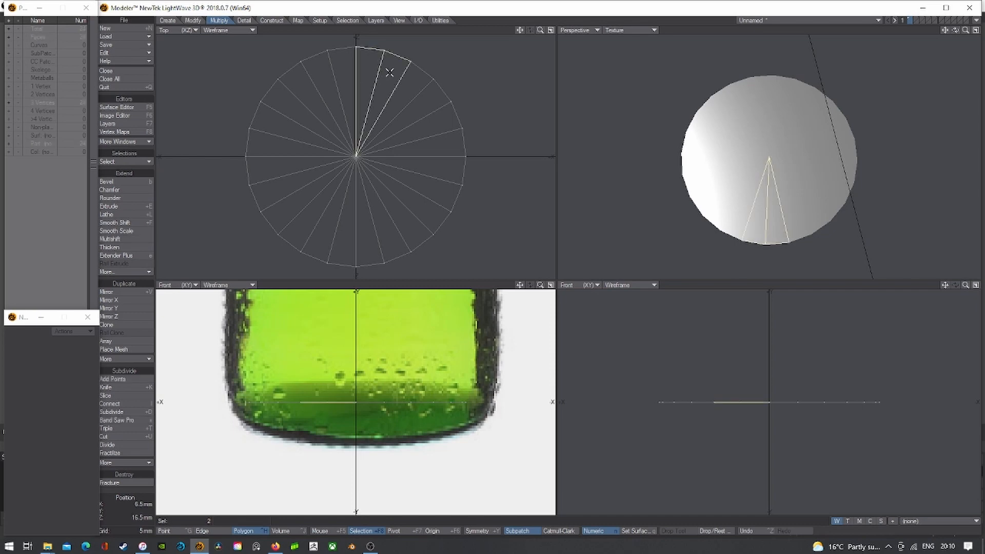
{"action": "key", "text": "slash"}
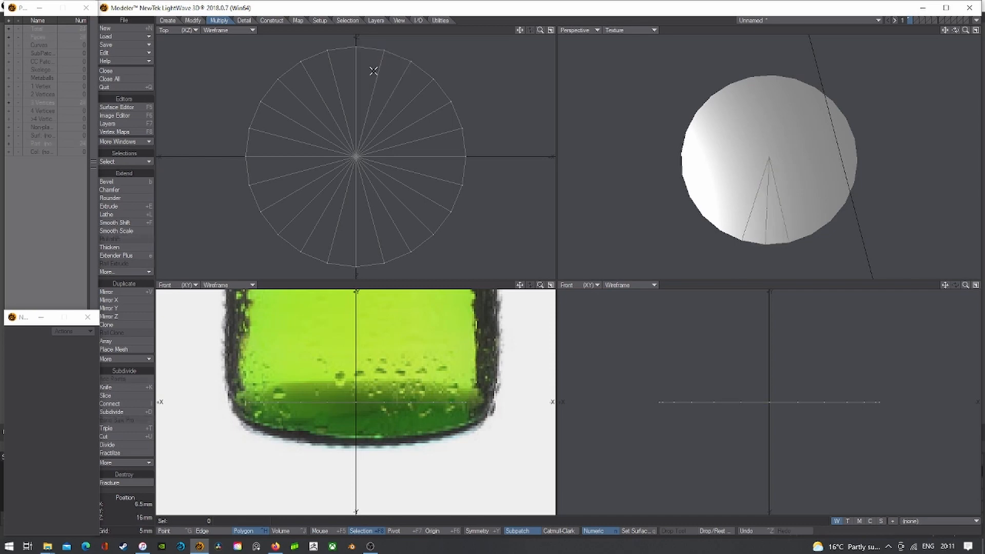
{"action": "key", "text": "apostrophe"}
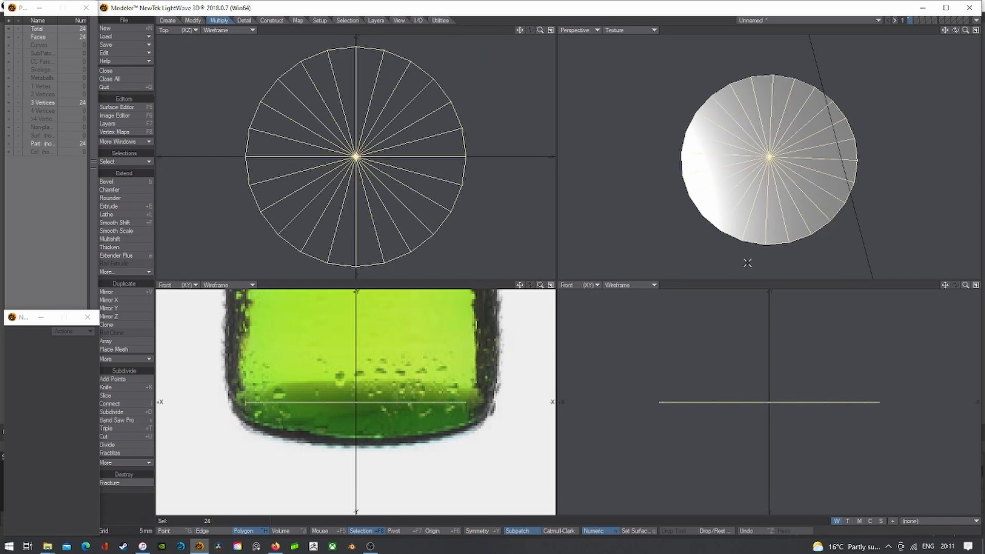
{"action": "key", "text": "e"}
{"action": "key", "text": "shift+h"}
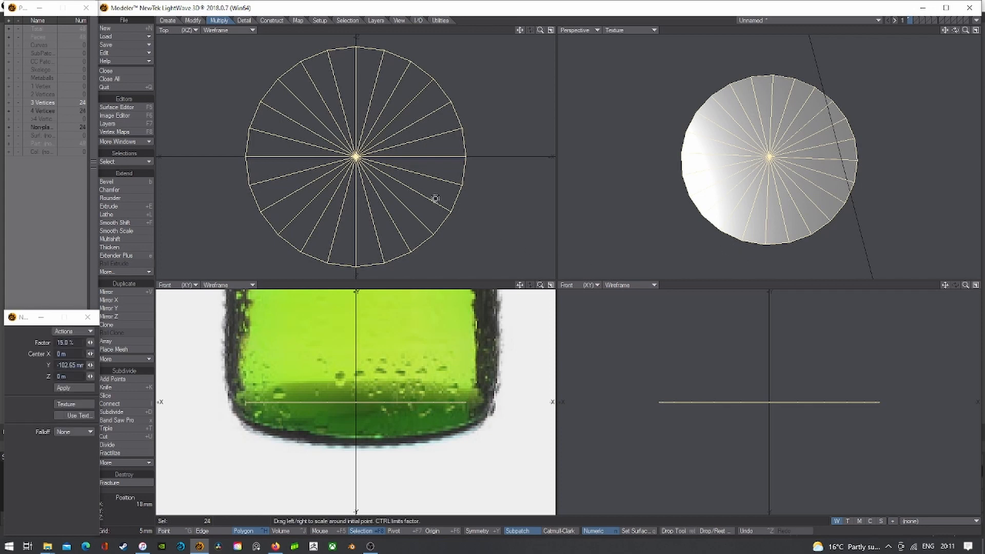
{"action": "left_click_drag", "start_coordinate": [356, 157], "coordinate": [310, 156]}
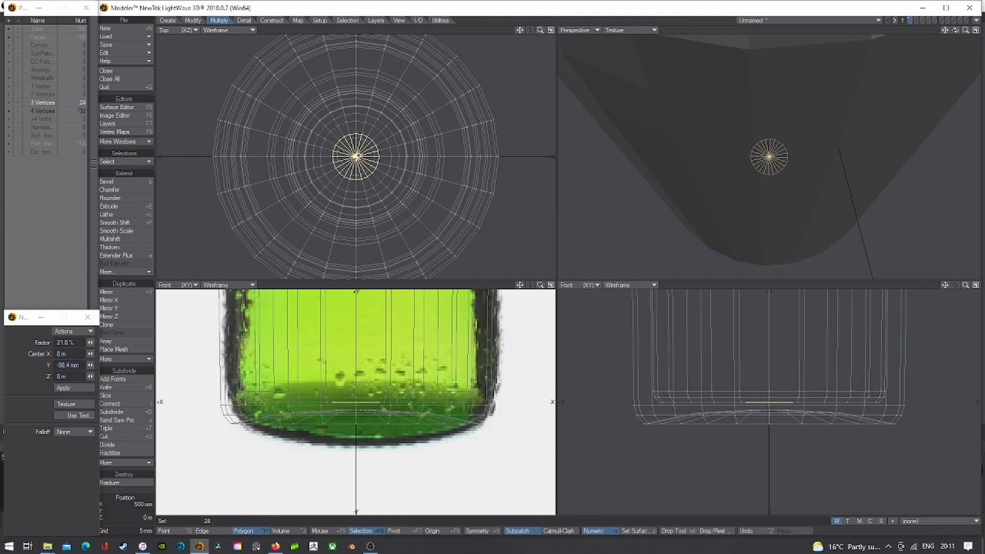
{"action": "key", "text": "."}
{"action": "left_click_drag", "start_coordinate": [353, 157], "coordinate": [352, 157]}
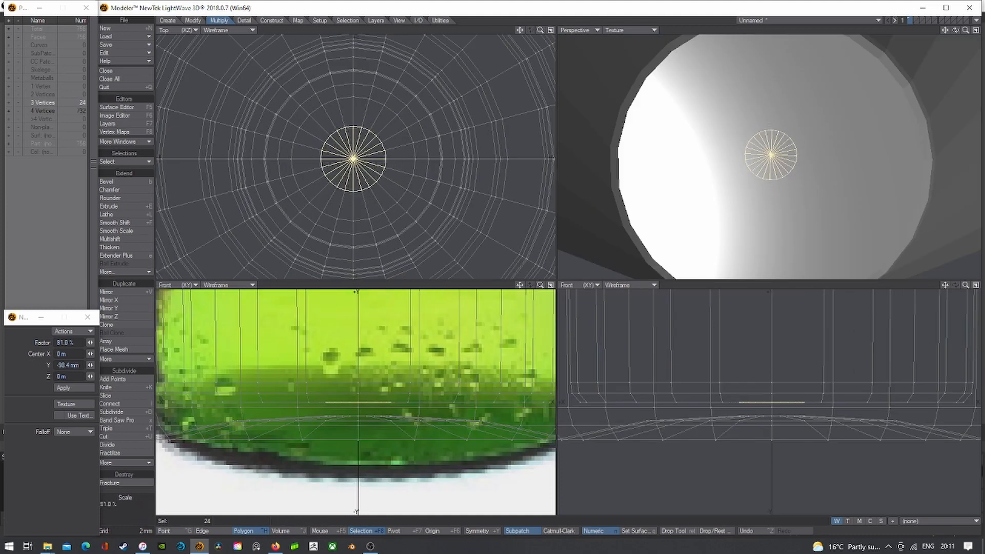
{"action": "key", "text": "="}
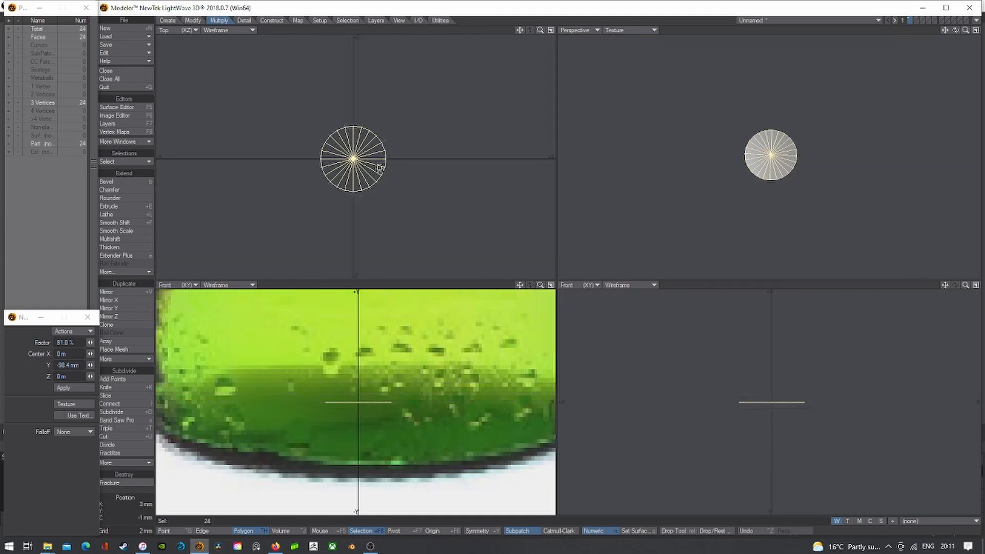
- Merge the first four pairs of upper disk triangles into single polygons
{"action": "key", "text": "Return"}
{"action": "key", "text": "slash"}
{"action": "scroll", "coordinate": [336, 119], "scroll_direction": "up", "scroll_amount": 3}
{"action": "mouse_move", "coordinate": [389, 157]}
{"action": "left_mouse_down"}
{"action": "mouse_move", "coordinate": [431, 180]}
{"action": "mouse_move", "coordinate": [448, 210]}
{"action": "mouse_move", "coordinate": [446, 238]}
{"action": "left_mouse_up"}
{"action": "key", "text": "shift+z"}
{"action": "key", "text": "slash"}
{"action": "key", "text": "shift+z"}
{"action": "key", "text": "slash"}
{"action": "key", "text": "shift+z"}
{"action": "key", "text": "slash"}
{"action": "key", "text": "shift+z"}
{"action": "key", "text": "slash"}
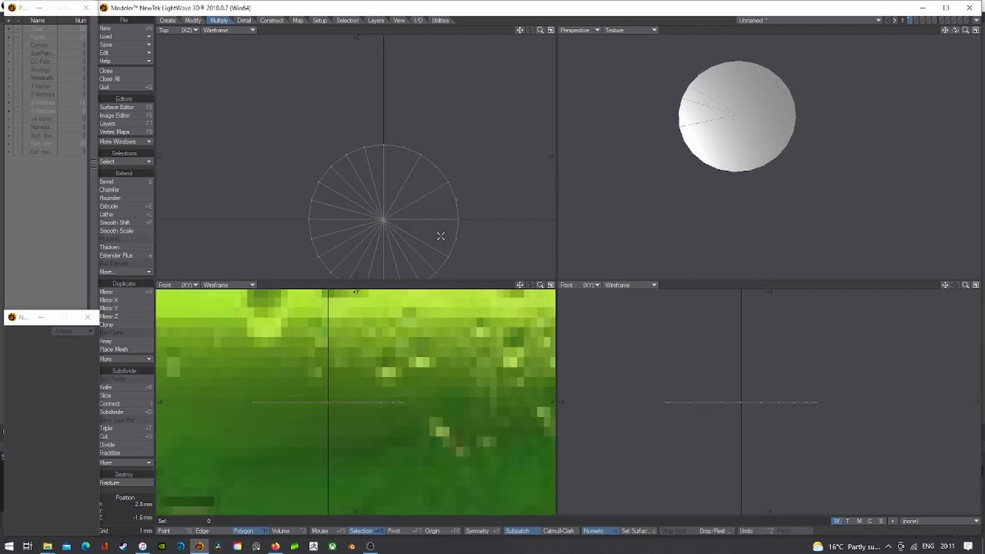
- Merge three more triangle pairs on the lower part of the disk
{"action": "left_click_drag", "start_coordinate": [519, 31], "coordinate": [519, 0]}
{"action": "mouse_move", "coordinate": [424, 197]}
{"action": "left_mouse_down"}
{"action": "mouse_move", "coordinate": [396, 224]}
{"action": "mouse_move", "coordinate": [368, 217]}
{"action": "mouse_move", "coordinate": [343, 191]}
{"action": "left_mouse_up"}
{"action": "key", "text": "shift+z"}
{"action": "key", "text": "slash"}
{"action": "key", "text": "shift+z"}
{"action": "key", "text": "slash"}
{"action": "key", "text": "shift+z"}
{"action": "key", "text": "slash"}
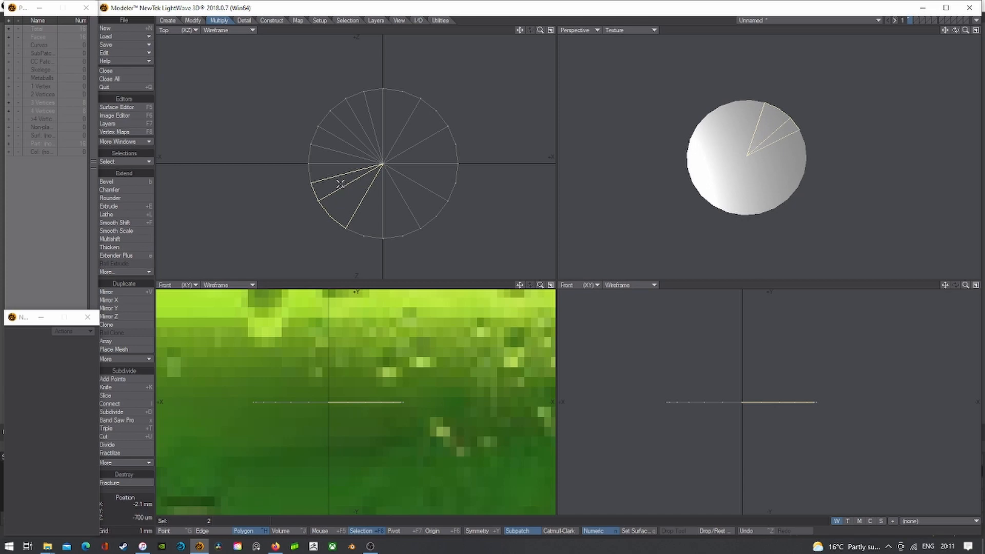
- Merge the four pairs of thin top slices into single polygons
{"action": "key", "text": "slash"}
{"action": "mouse_move", "coordinate": [343, 184]}
{"action": "left_mouse_down"}
{"action": "mouse_move", "coordinate": [333, 167]}
{"action": "mouse_move", "coordinate": [354, 110]}
{"action": "left_mouse_up"}
{"action": "key", "text": "shift+z"}
{"action": "key", "text": "slash"}
{"action": "key", "text": "shift+z"}
{"action": "key", "text": "slash"}
{"action": "key", "text": "shift+z"}
{"action": "key", "text": "slash"}
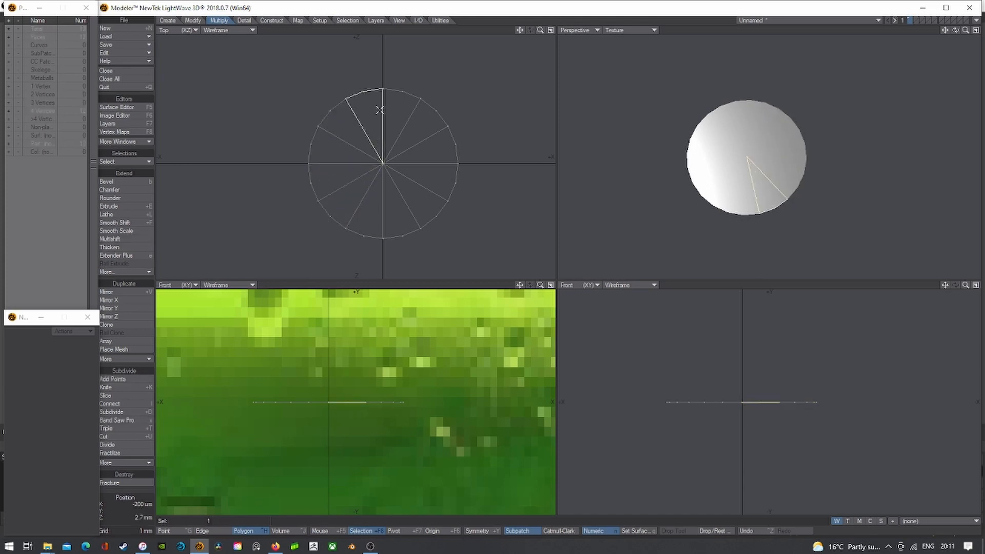
{"action": "key", "text": "shift+z"}
{"action": "key", "text": "slash"}
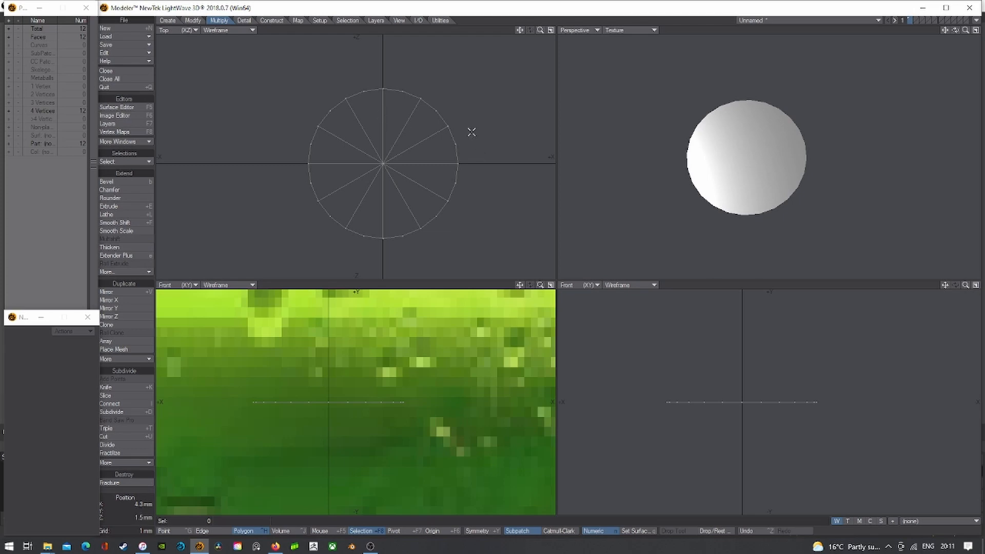
- Unhide the whole bottle and display it as smooth SubPatches
{"action": "key", "text": "backslash"}
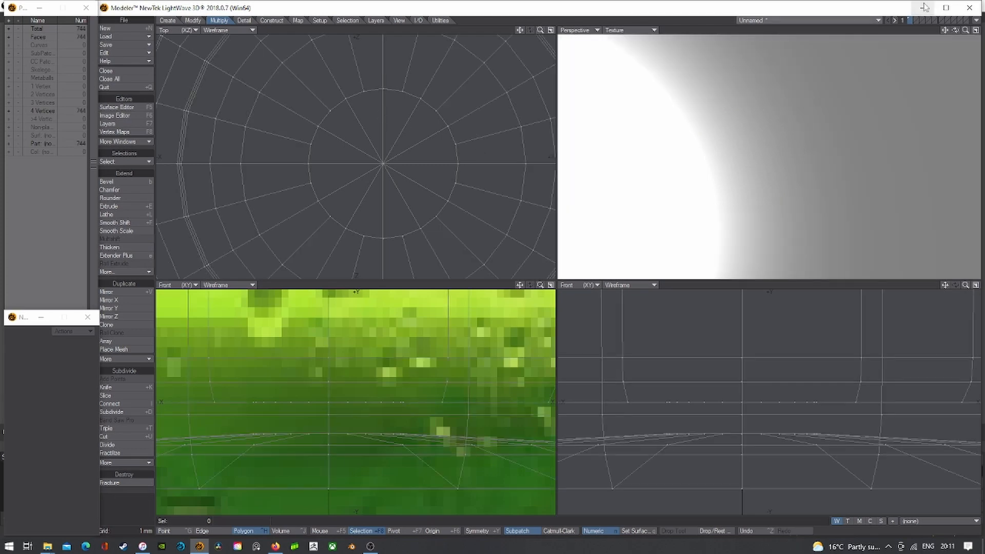
{"action": "left_click_drag", "start_coordinate": [955, 31], "coordinate": [920, 71]}
{"action": "key", "text": "Tab"}
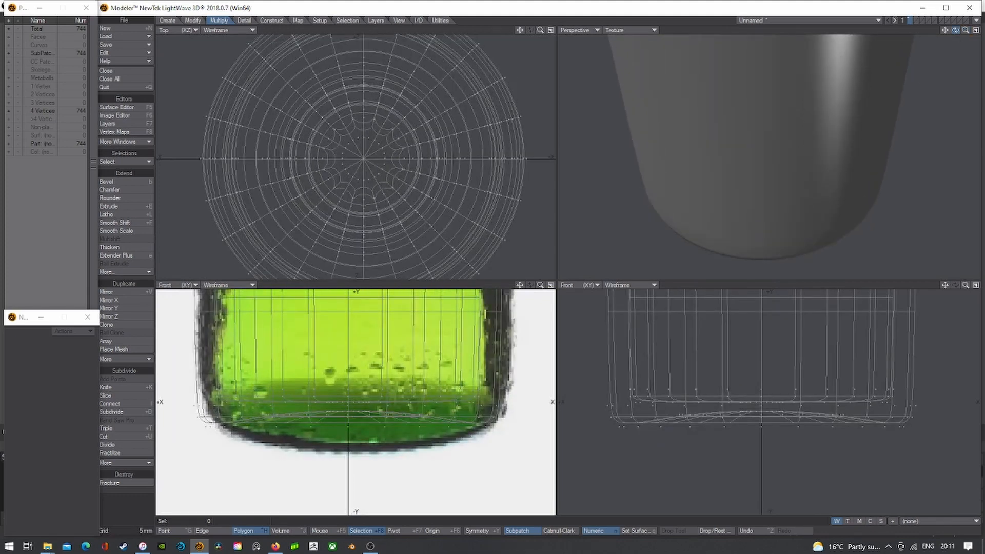
- Set the perspective view to Wireframe Shade and add an edge loop around the base ring with Band Saw Pro
{"action": "left_click_drag", "start_coordinate": [955, 30], "coordinate": [900, 35]}
{"action": "left_click", "coordinate": [631, 31]}
{"action": "left_click", "coordinate": [639, 46]}
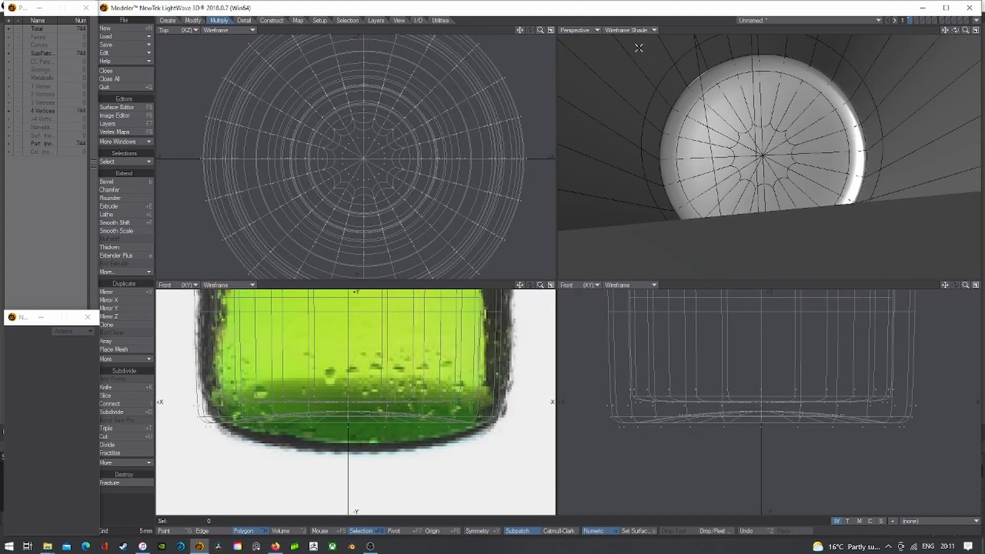
{"action": "scroll", "coordinate": [782, 115], "scroll_direction": "up", "scroll_amount": 4}
{"action": "left_click_drag", "start_coordinate": [794, 150], "coordinate": [826, 133]}
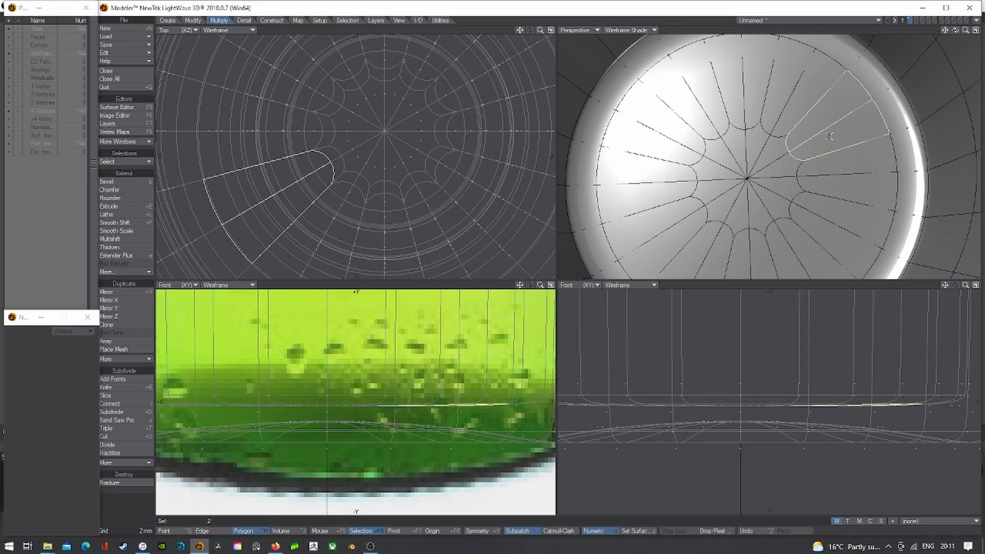
{"action": "key", "text": "x"}
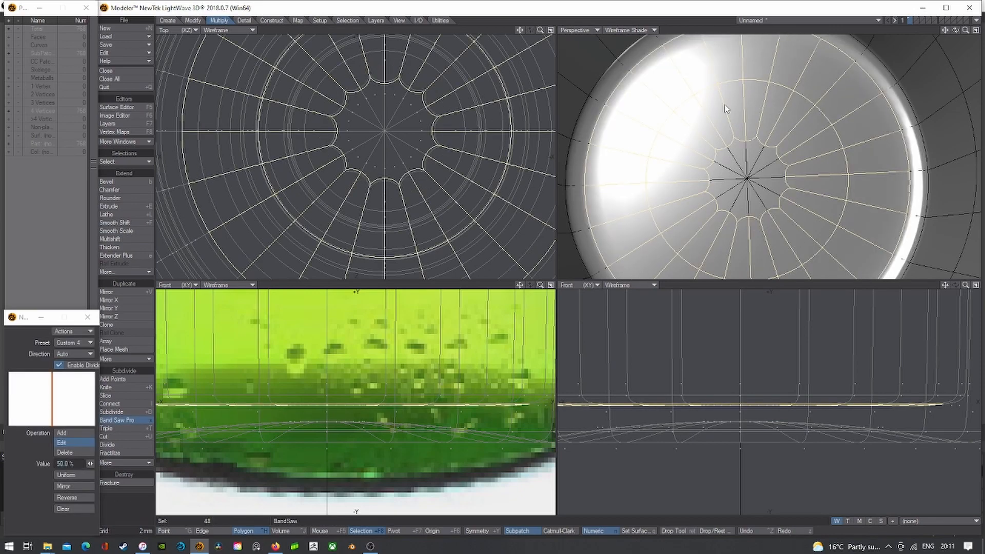
{"action": "scroll", "coordinate": [624, 191], "scroll_direction": "down", "scroll_amount": 4}
{"action": "key", "text": "Return"}
{"action": "key", "text": "slash"}
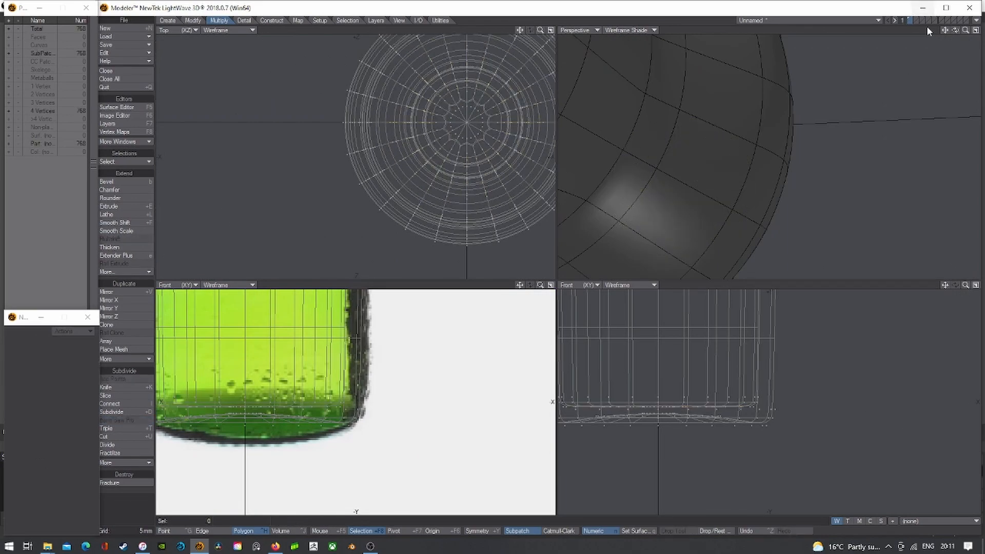
- Switch to Edge mode and frame the views on the bottle neck
{"action": "left_click_drag", "start_coordinate": [959, 34], "coordinate": [956, 33]}
{"action": "key", "text": "a"}
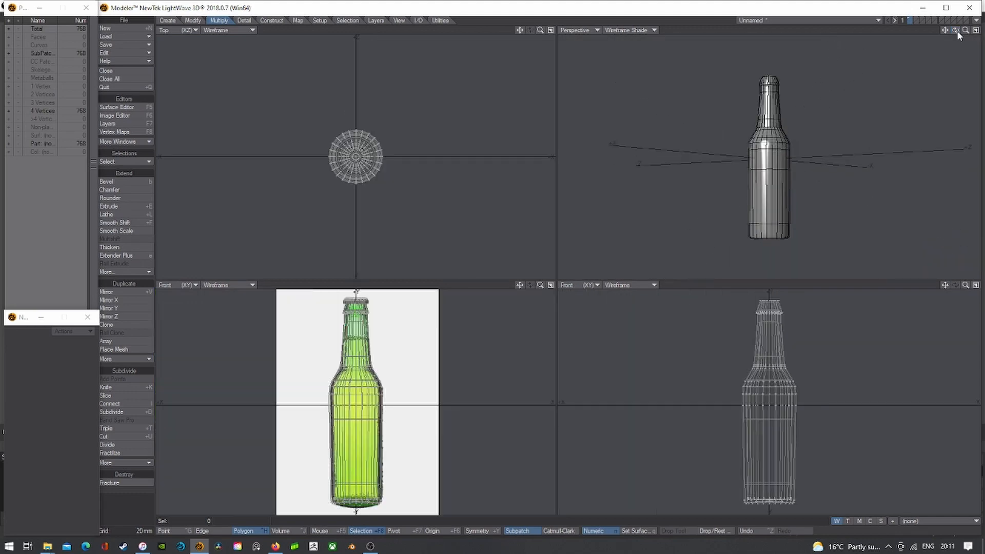
{"action": "left_click_drag", "start_coordinate": [958, 34], "coordinate": [959, 35]}
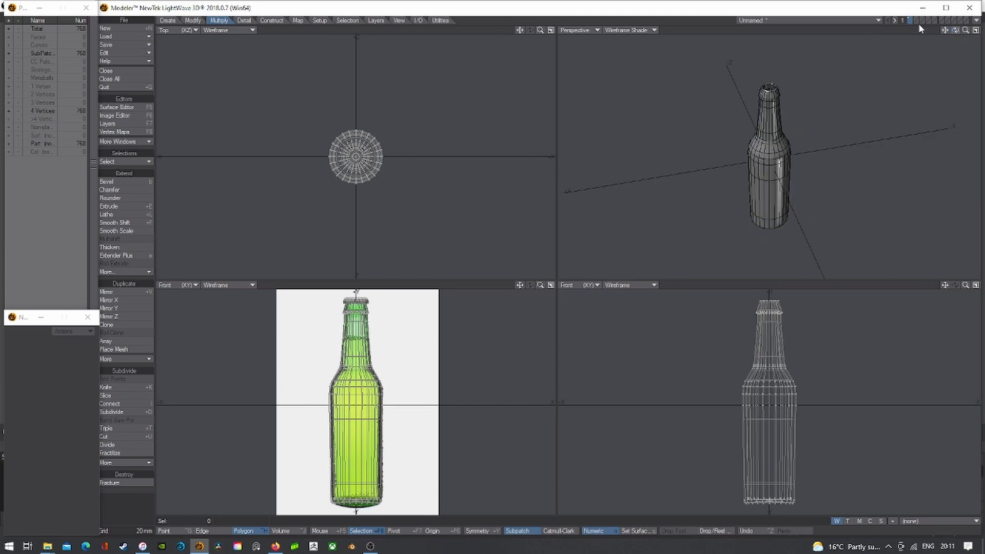
{"action": "left_click", "coordinate": [202, 531]}
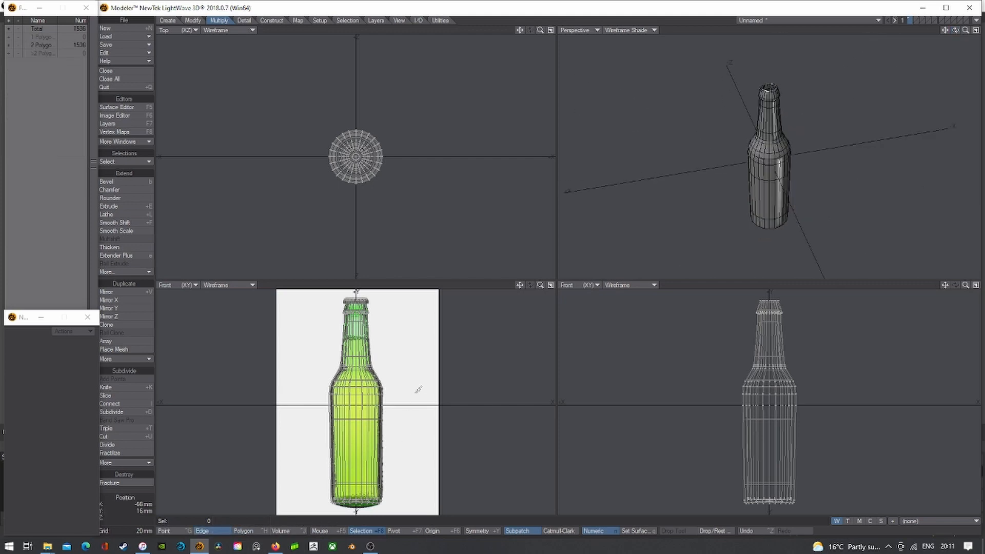
{"action": "scroll", "coordinate": [418, 390], "scroll_direction": "up", "scroll_amount": 2}
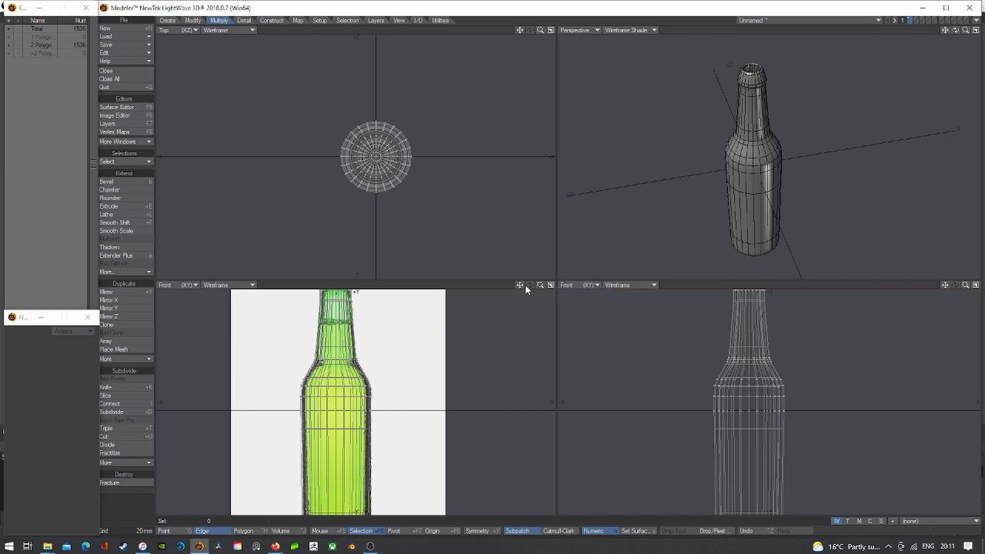
{"action": "left_click_drag", "start_coordinate": [521, 285], "coordinate": [528, 379]}
{"action": "scroll", "coordinate": [342, 361], "scroll_direction": "up", "scroll_amount": 5}
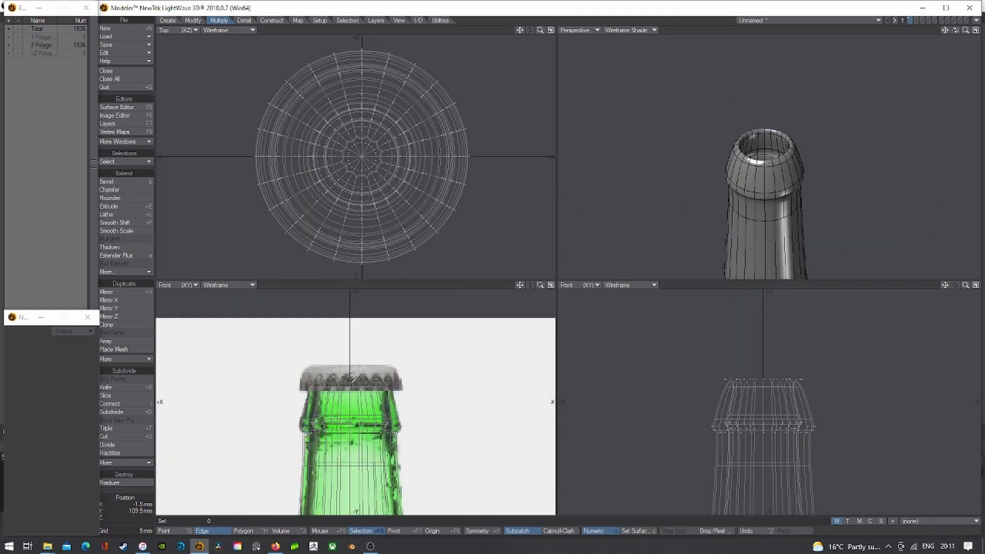
- Pick two adjacent inner rim edges on the lip and extend them to the full edge loop
{"action": "scroll", "coordinate": [355, 378], "scroll_direction": "up", "scroll_amount": 4}
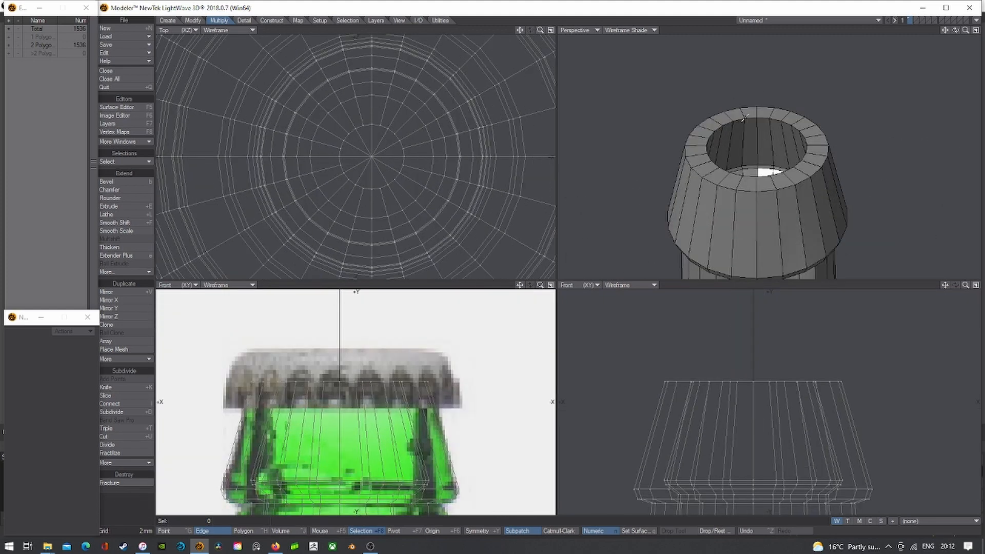
{"action": "left_click", "coordinate": [746, 117]}
{"action": "left_click", "coordinate": [763, 117]}
{"action": "key", "text": "l"}
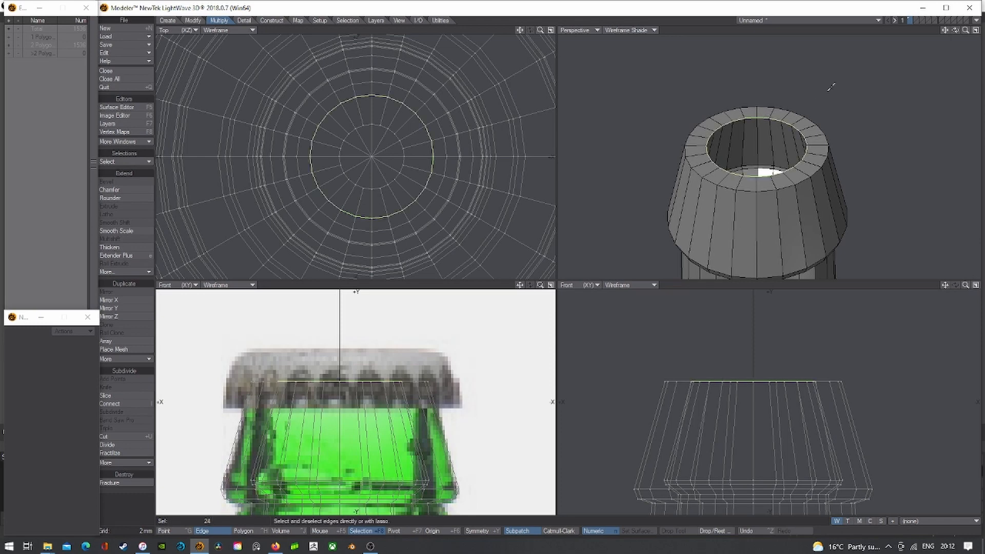
- Chamfer the inner rim loop twice, making the second chamfer very tight
{"action": "left_click_drag", "start_coordinate": [955, 30], "coordinate": [955, 26]}
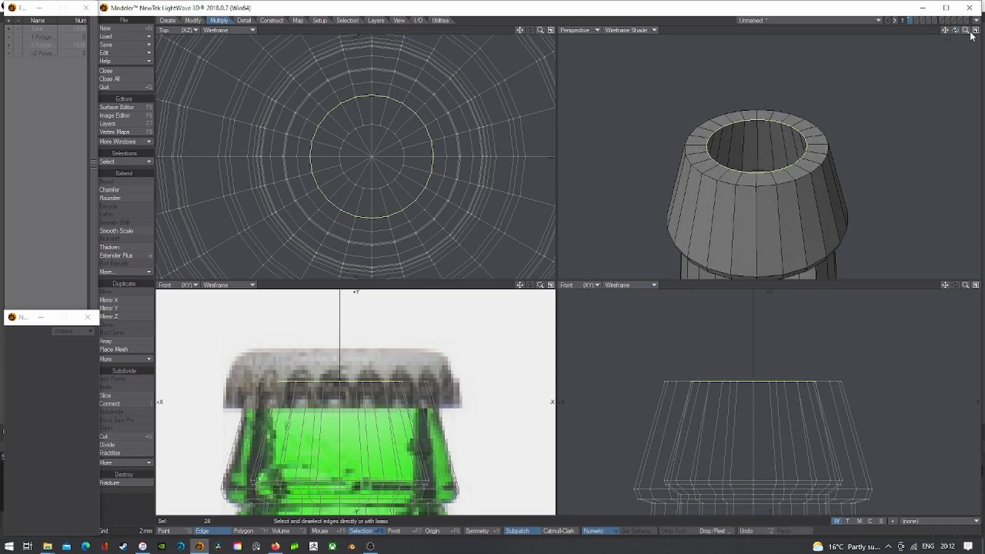
{"action": "key", "text": "shift+a"}
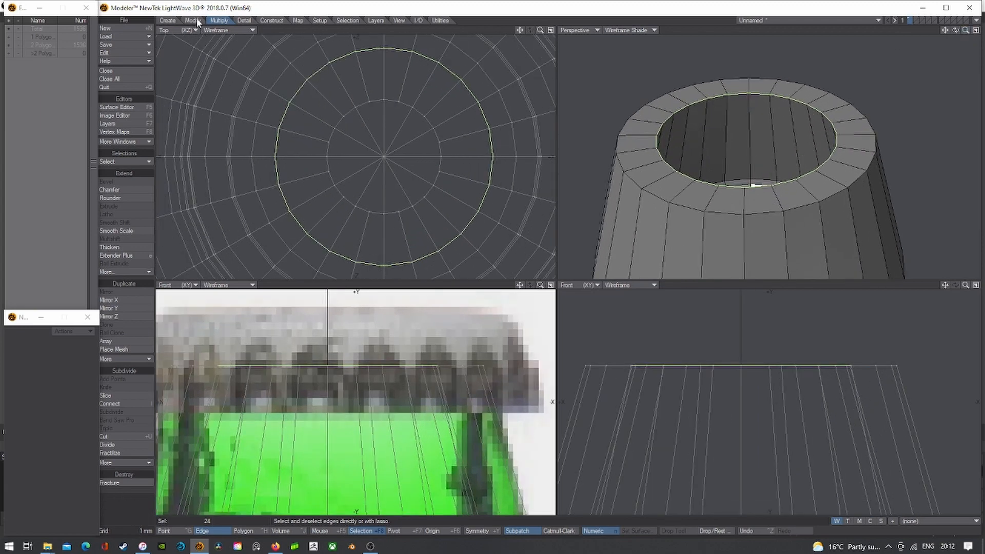
{"action": "left_click", "coordinate": [122, 188]}
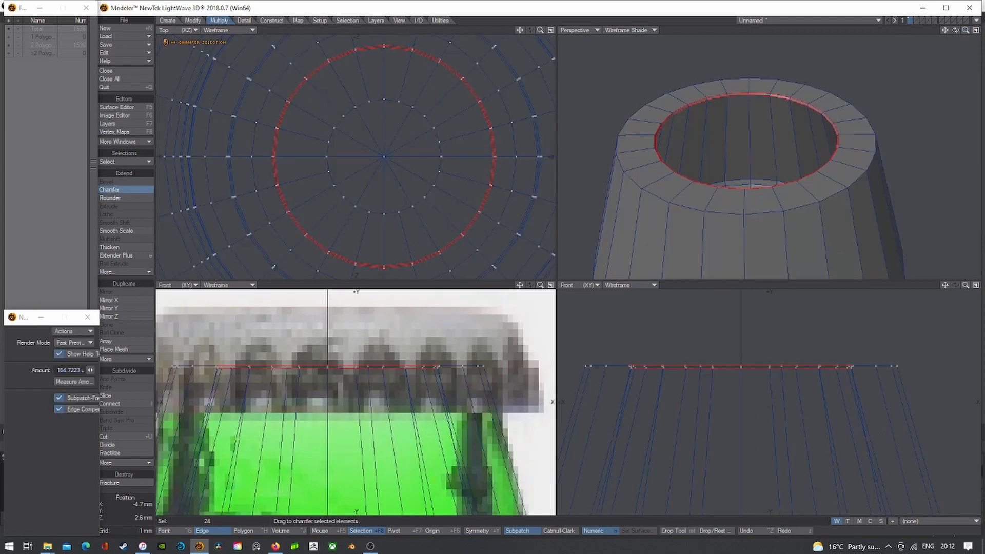
{"action": "left_click_drag", "start_coordinate": [337, 124], "coordinate": [361, 124]}
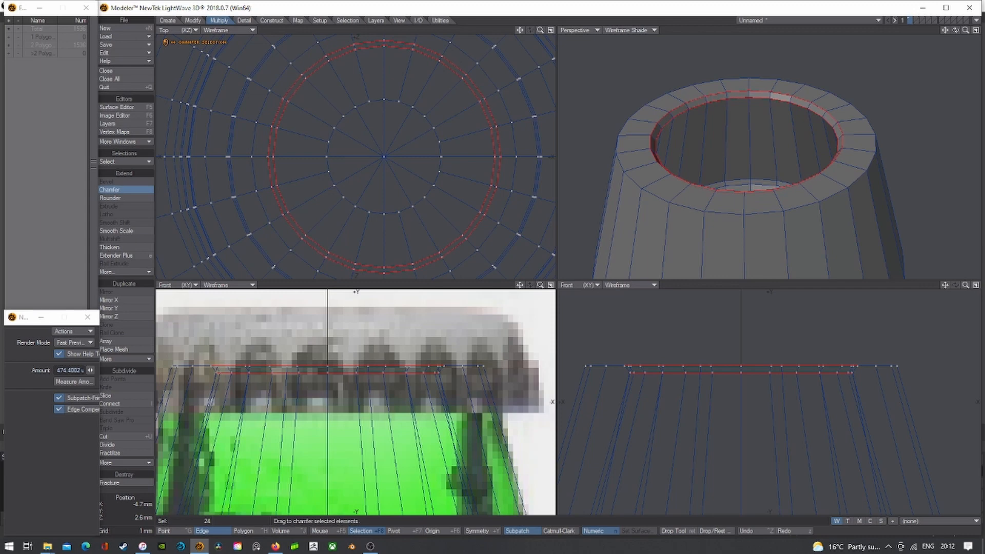
{"action": "key", "text": "Return"}
{"action": "left_click", "coordinate": [134, 189]}
{"action": "scroll", "coordinate": [340, 112], "scroll_direction": "up", "scroll_amount": 2}
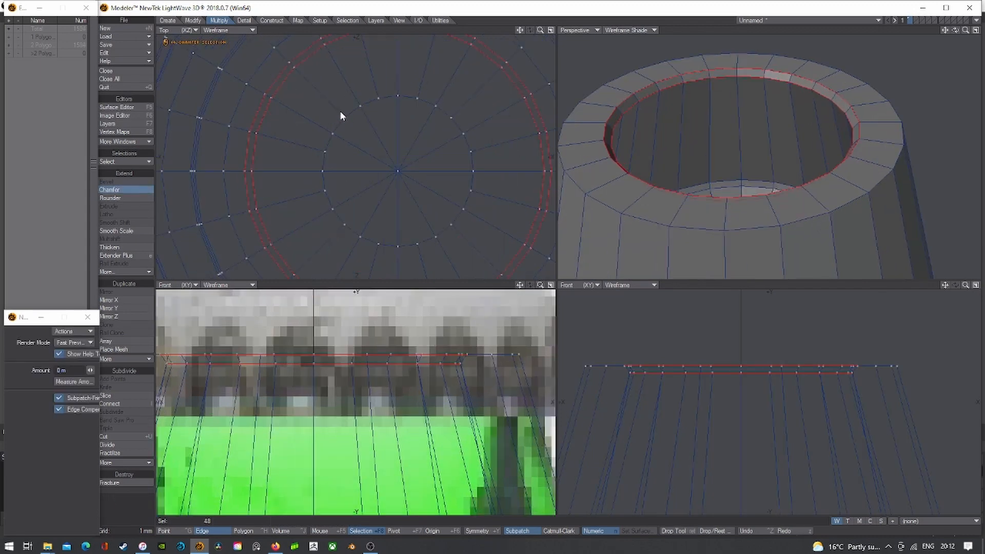
{"action": "scroll", "coordinate": [340, 111], "scroll_direction": "up", "scroll_amount": 2}
{"action": "left_click_drag", "start_coordinate": [341, 111], "coordinate": [342, 111]}
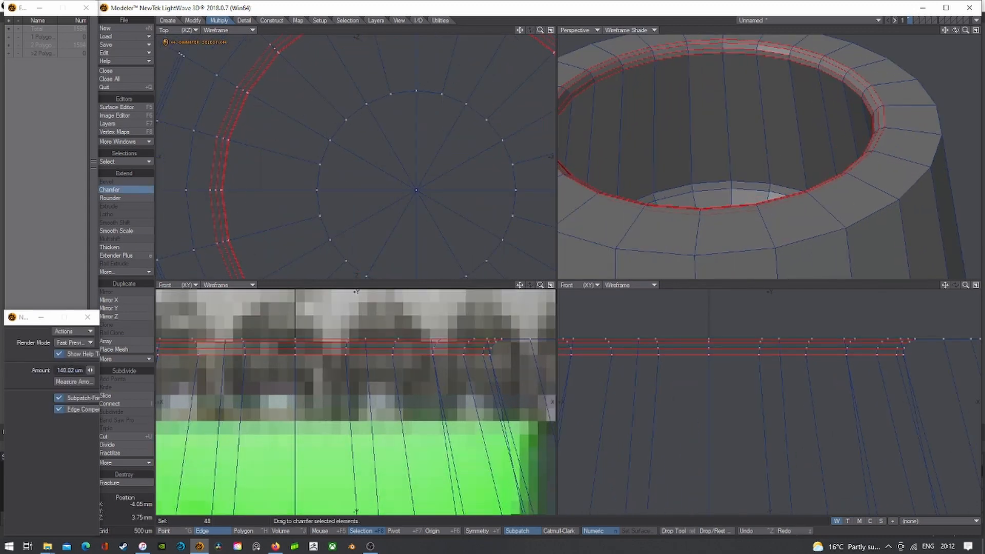
{"action": "key", "text": "Return"}
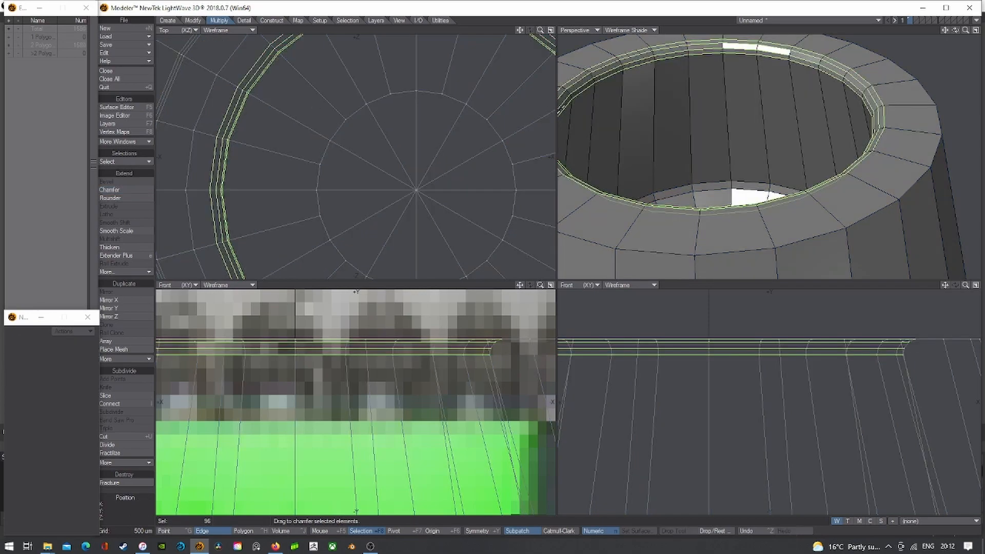
- Select the outer top rim edge loop and chamfer it twice
{"action": "scroll", "coordinate": [682, 53], "scroll_direction": "down", "scroll_amount": 2}
{"action": "left_click_drag", "start_coordinate": [945, 29], "coordinate": [984, 44]}
{"action": "key", "text": "slash"}
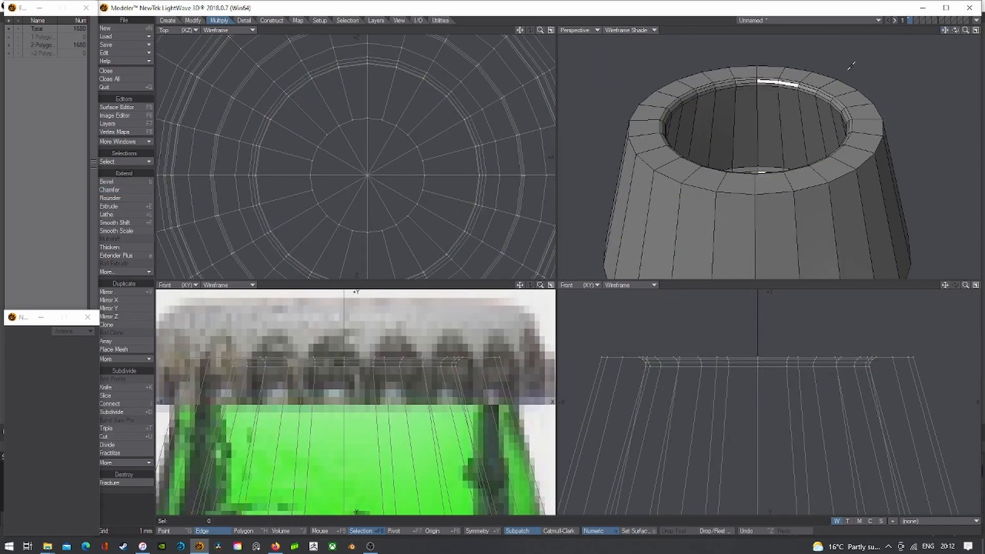
{"action": "key", "text": "Tab"}
{"action": "key", "text": "Tab"}
{"action": "left_click_drag", "start_coordinate": [639, 153], "coordinate": [644, 163]}
{"action": "key", "text": "l"}
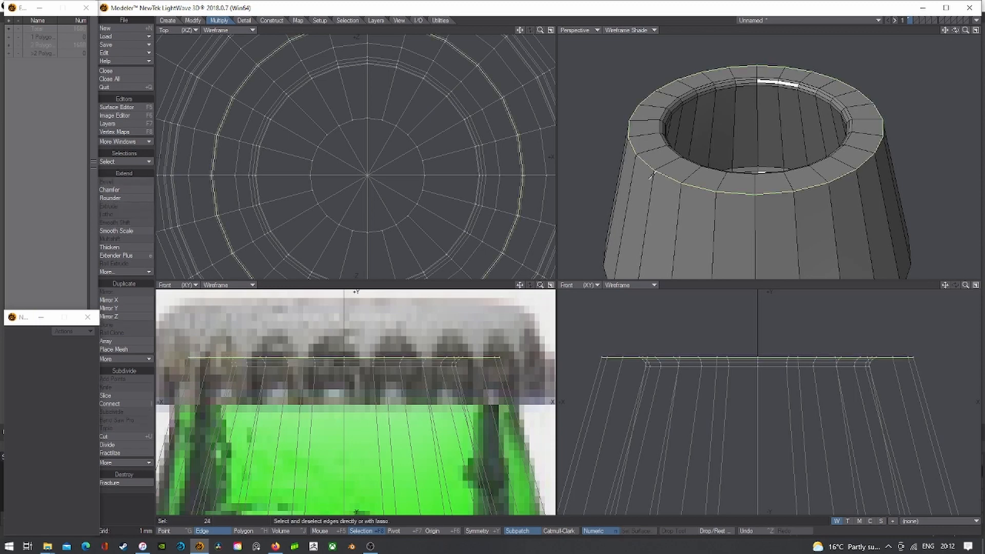
{"action": "left_click", "coordinate": [142, 189]}
{"action": "left_click_drag", "start_coordinate": [234, 189], "coordinate": [237, 147]}
{"action": "key", "text": "Return"}
{"action": "left_click", "coordinate": [123, 188]}
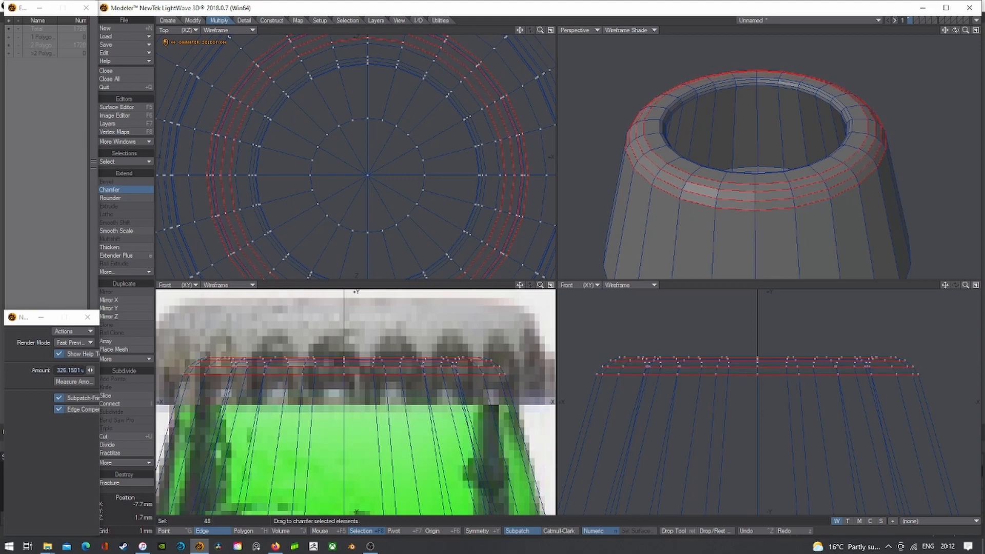
{"action": "key", "text": "Return"}
- Show the cap as a subdivided surface with Texture shading in Perspective
{"action": "key", "text": "slash"}
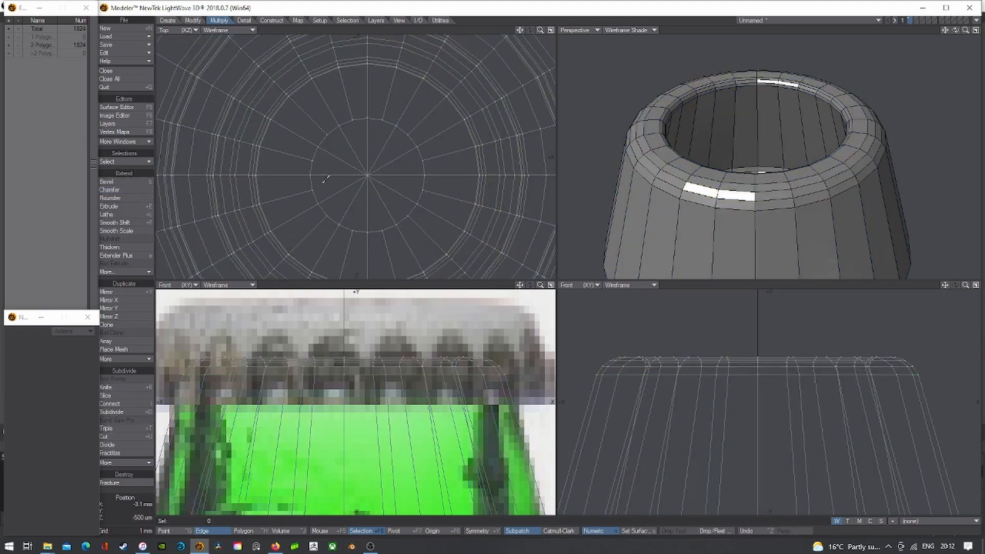
{"action": "scroll", "coordinate": [462, 141], "scroll_direction": "down", "scroll_amount": 3}
{"action": "key", "text": "Tab"}
{"action": "left_click_drag", "start_coordinate": [956, 31], "coordinate": [956, 24]}
{"action": "left_click", "coordinate": [653, 32]}
{"action": "left_click", "coordinate": [645, 75]}
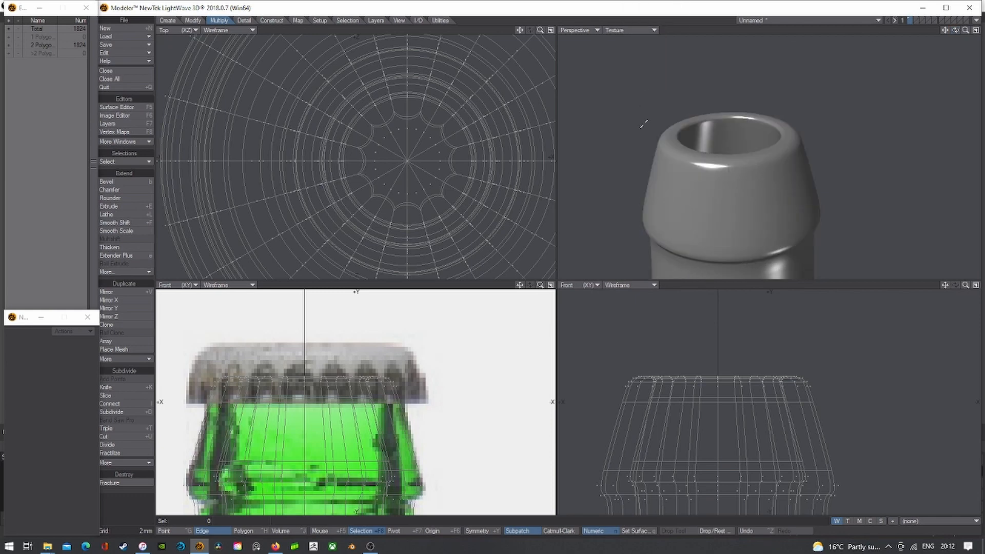
{"action": "scroll", "coordinate": [648, 146], "scroll_direction": "down", "scroll_amount": 4}
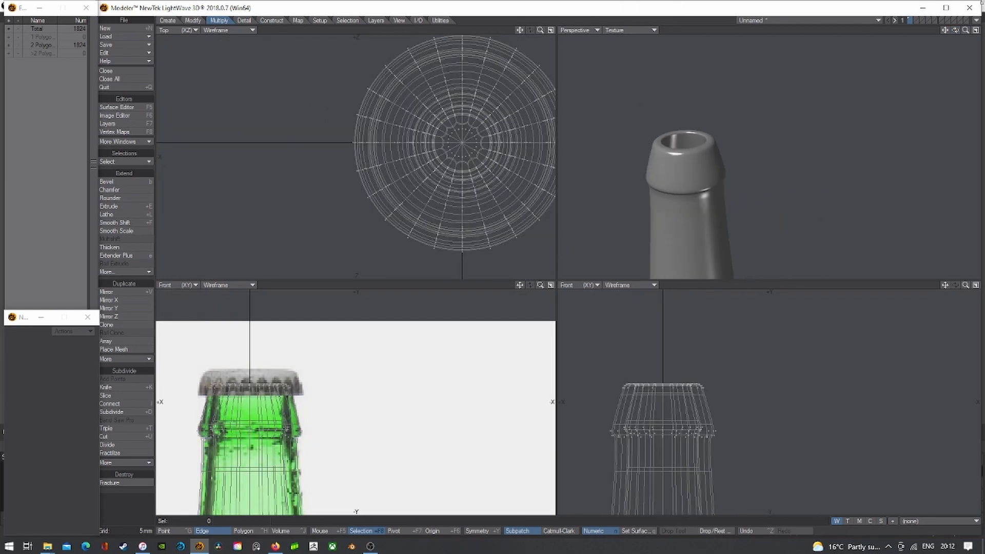
- Tilt the Perspective view low and switch it to Wireframe Shade
{"action": "left_click_drag", "start_coordinate": [954, 30], "coordinate": [954, 27]}
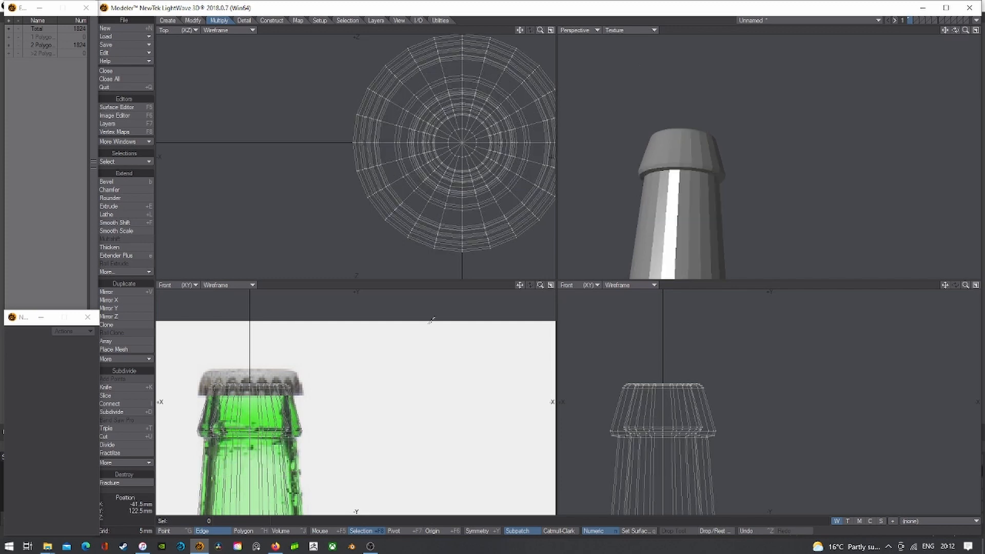
{"action": "left_click", "coordinate": [630, 29]}
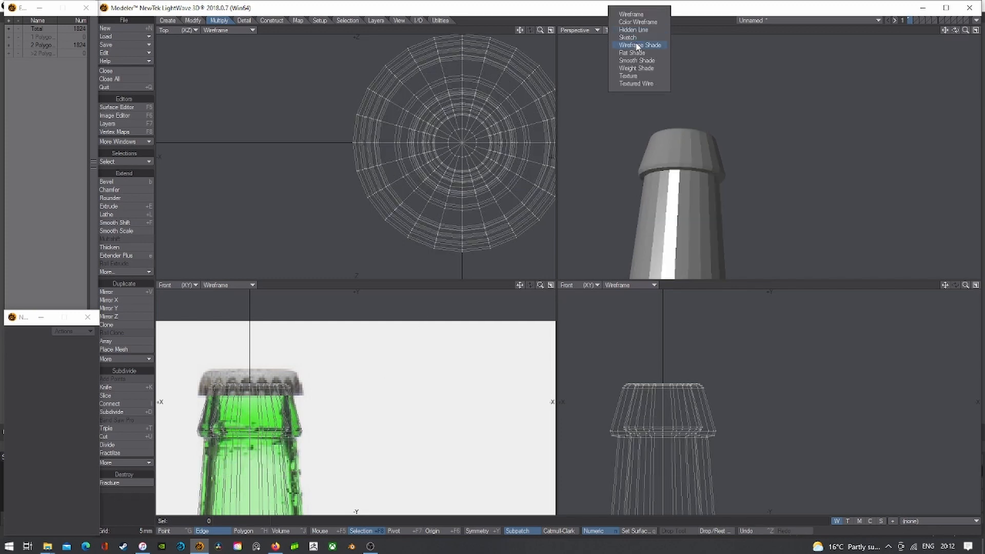
{"action": "left_click", "coordinate": [639, 45]}
{"action": "scroll", "coordinate": [729, 170], "scroll_direction": "up", "scroll_amount": 4}
- Select the cap's lower rim edge loop and chamfer it twice, the second tightly
{"action": "left_click_drag", "start_coordinate": [734, 177], "coordinate": [748, 183]}
{"action": "key", "text": "ctrl+l"}
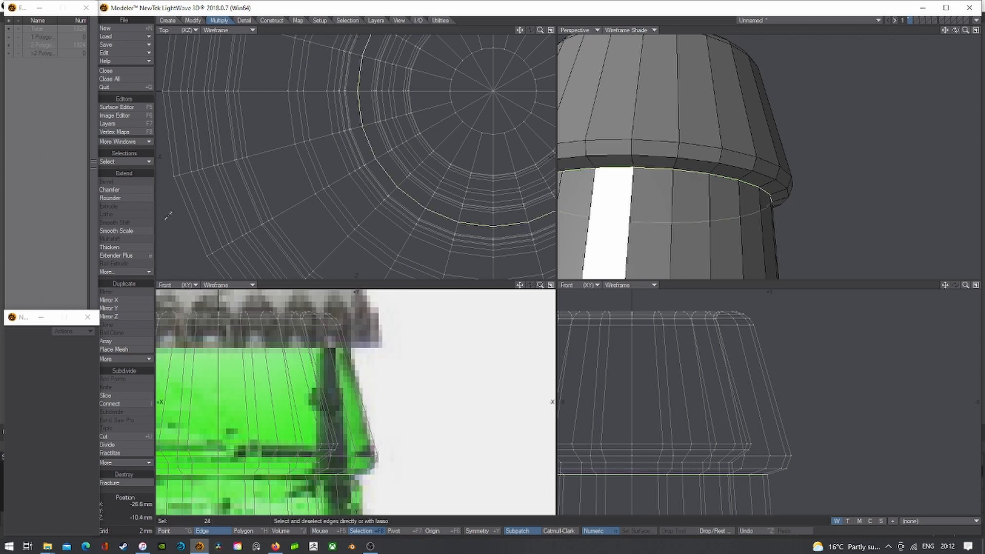
{"action": "left_click", "coordinate": [120, 190]}
{"action": "scroll", "coordinate": [406, 181], "scroll_direction": "up", "scroll_amount": 2}
{"action": "left_click_drag", "start_coordinate": [406, 178], "coordinate": [409, 178]}
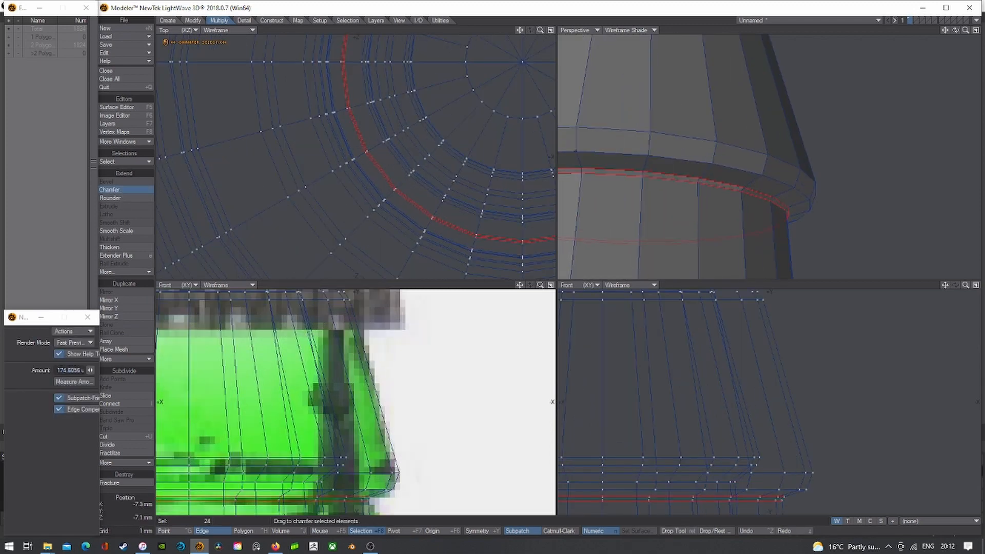
{"action": "left_click", "coordinate": [125, 188]}
{"action": "left_click", "coordinate": [122, 188]}
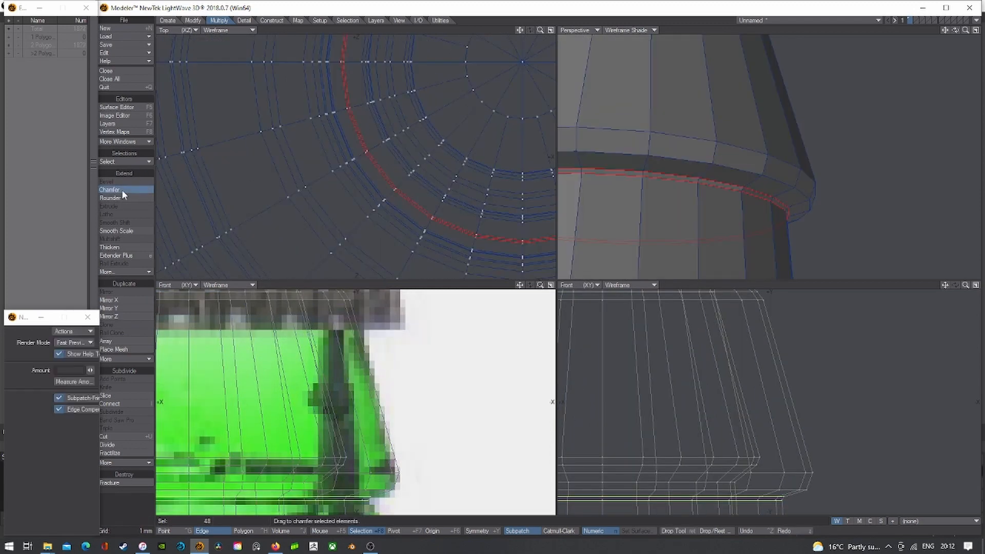
{"action": "scroll", "coordinate": [395, 183], "scroll_direction": "up", "scroll_amount": 3}
{"action": "left_click_drag", "start_coordinate": [396, 183], "coordinate": [405, 183]}
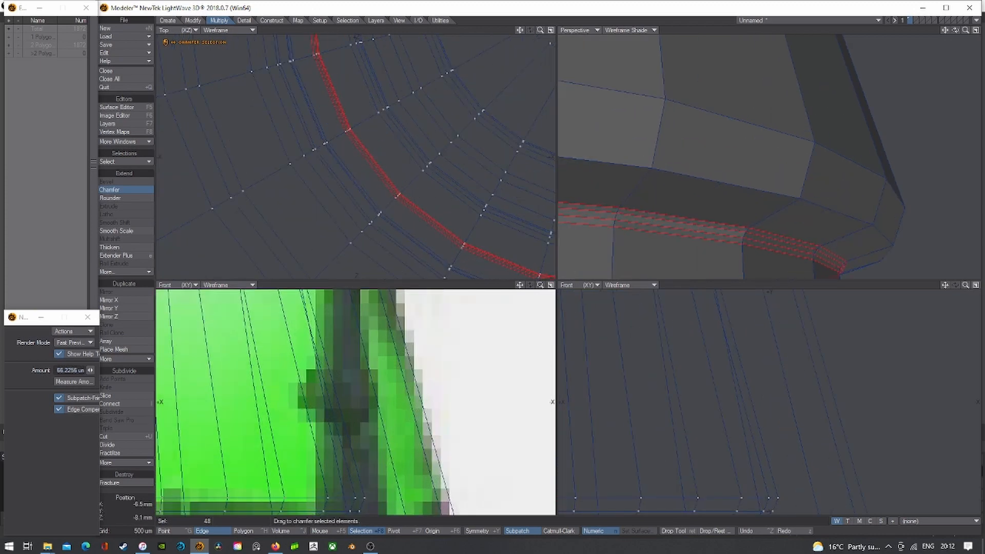
{"action": "key", "text": "space"}
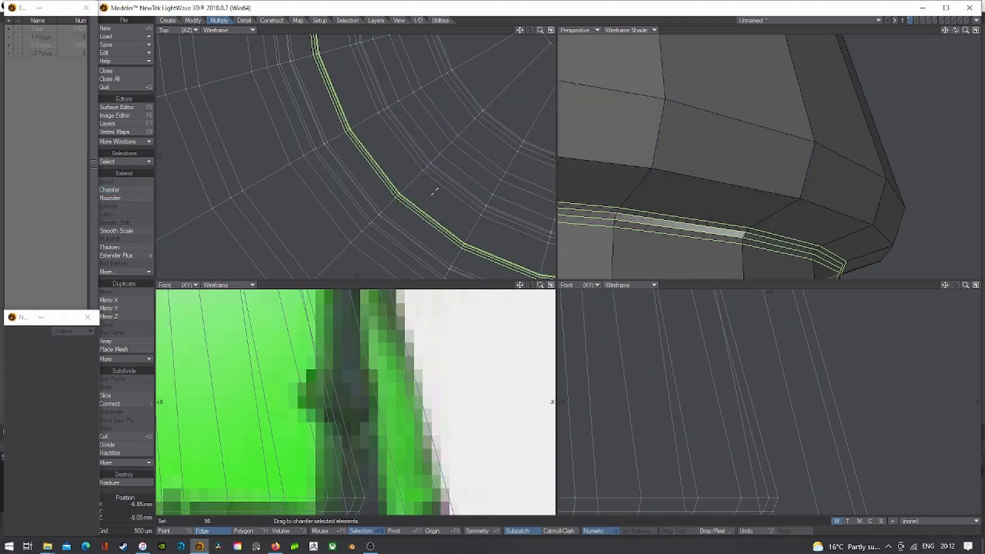
- Check the subpatch result in Texture shading, then return to Wireframe Shade and the polygon cage
{"action": "key", "text": "slash"}
{"action": "key", "text": "Tab"}
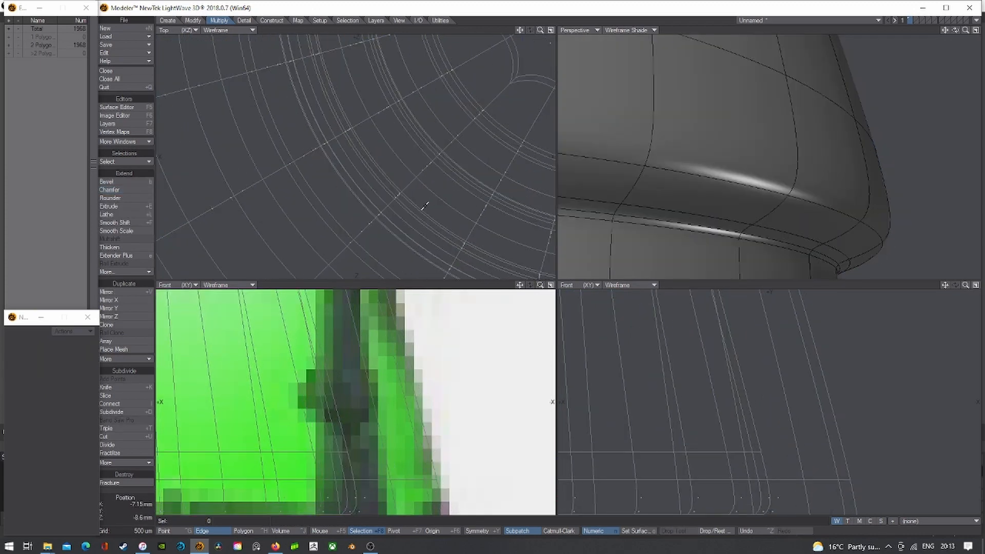
{"action": "left_click", "coordinate": [653, 30]}
{"action": "left_click", "coordinate": [666, 76]}
{"action": "key", "text": "a"}
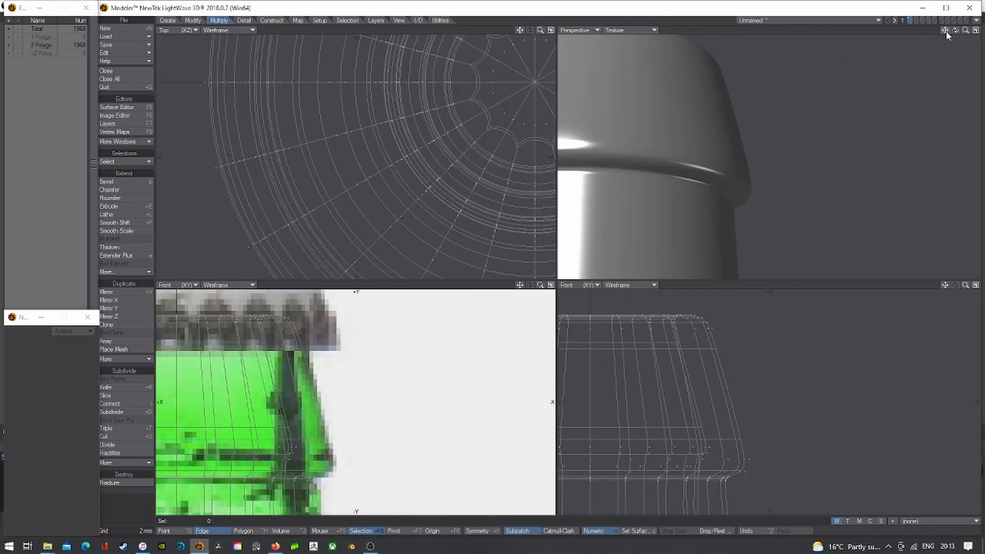
{"action": "mouse_move", "coordinate": [946, 31]}
{"action": "left_mouse_down"}
{"action": "mouse_move", "coordinate": [958, 31]}
{"action": "mouse_move", "coordinate": [933, 31]}
{"action": "mouse_move", "coordinate": [958, 36]}
{"action": "left_mouse_up"}
{"action": "left_click", "coordinate": [647, 31]}
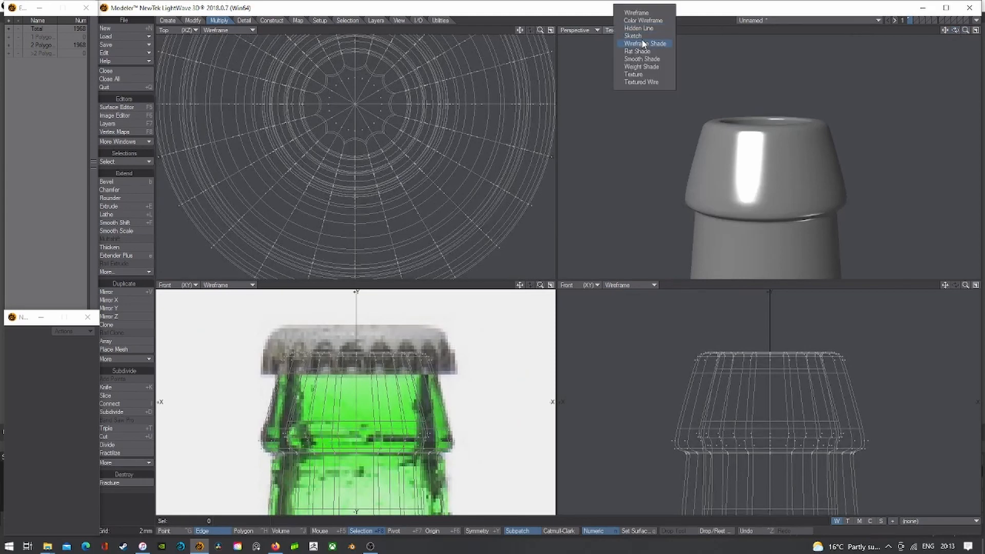
{"action": "left_click", "coordinate": [643, 44]}
{"action": "key", "text": "Tab"}
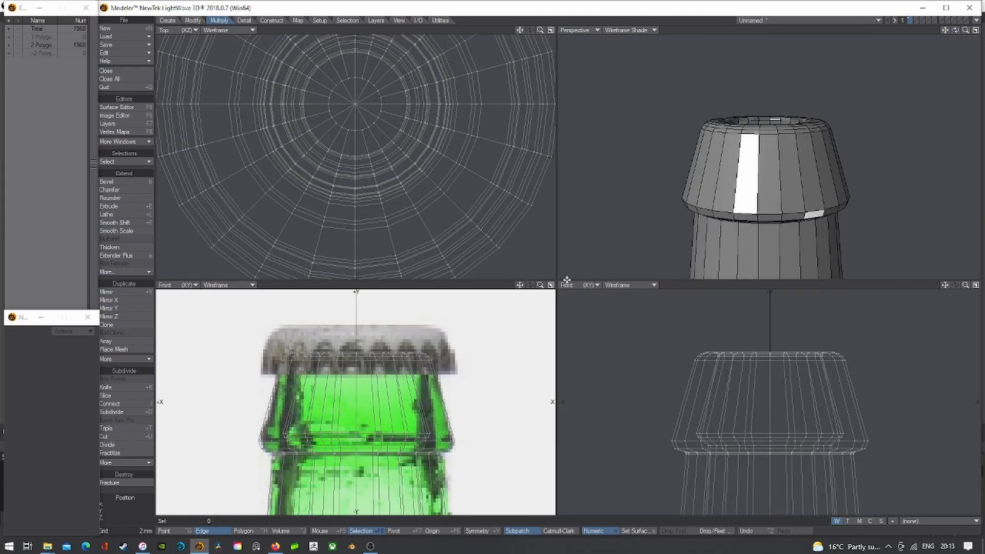
- In Polygon mode, split the cap's side band with a new edge loop
{"action": "left_click", "coordinate": [243, 531]}
{"action": "left_click_drag", "start_coordinate": [792, 169], "coordinate": [745, 168]}
{"action": "key", "text": "ctrl+l"}
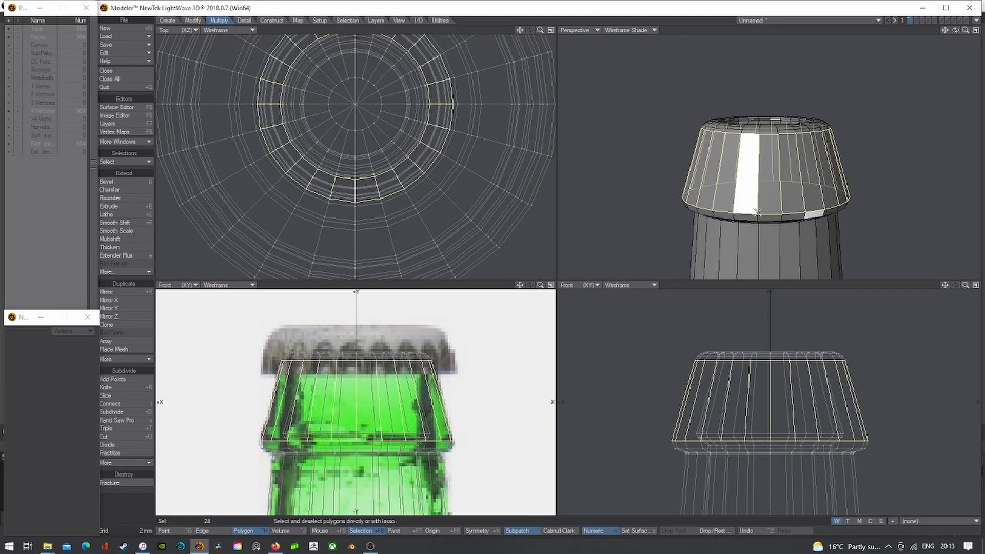
{"action": "key", "text": "x"}
{"action": "left_click_drag", "start_coordinate": [955, 31], "coordinate": [951, 18]}
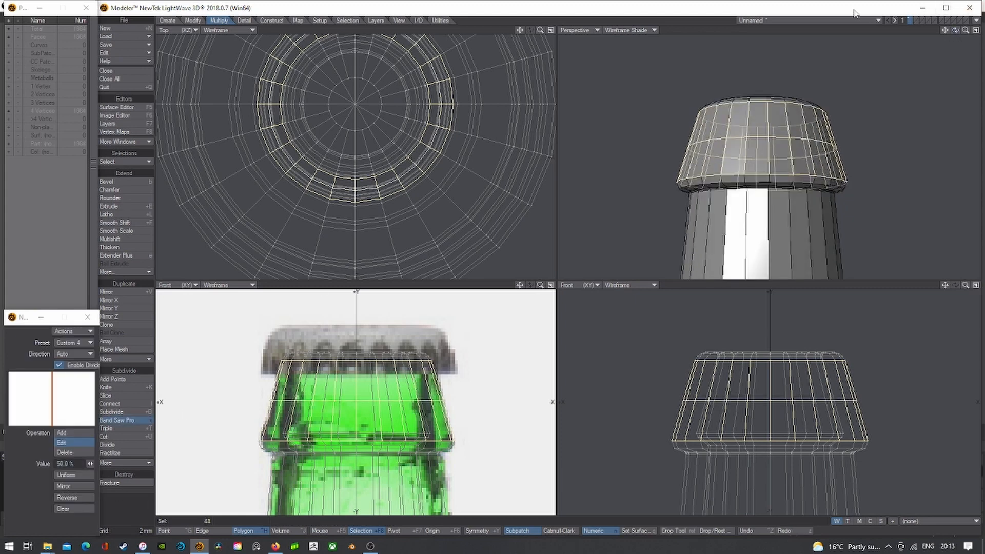
{"action": "key", "text": "Return"}
{"action": "key", "text": "slash"}
- Try splitting the polygon ring around the bottle neck, then undo it
{"action": "scroll", "coordinate": [894, 127], "scroll_direction": "down", "scroll_amount": 5}
{"action": "left_click_drag", "start_coordinate": [877, 203], "coordinate": [864, 205]}
{"action": "key", "text": "x"}
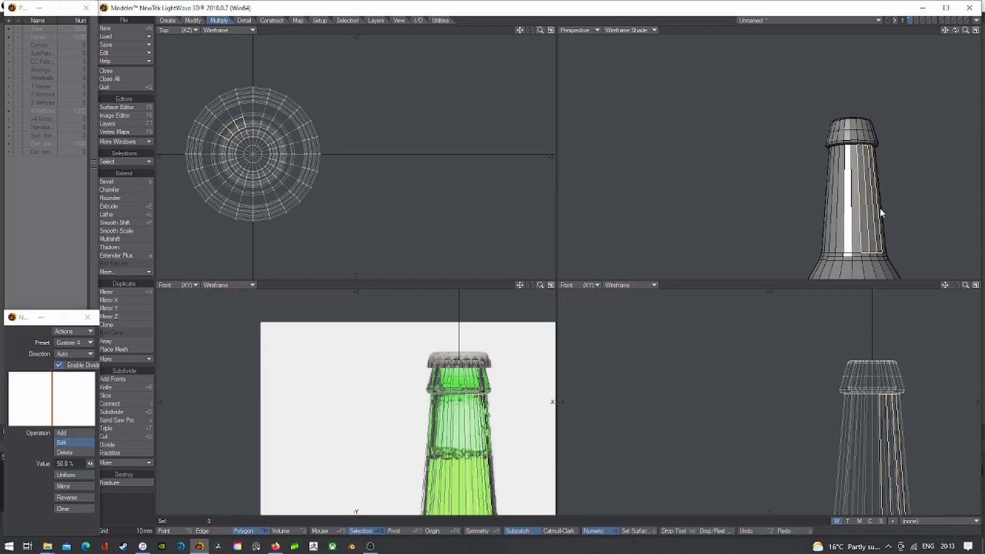
{"action": "key", "text": "space"}
{"action": "left_click_drag", "start_coordinate": [955, 29], "coordinate": [939, 56]}
{"action": "key", "text": "slash"}
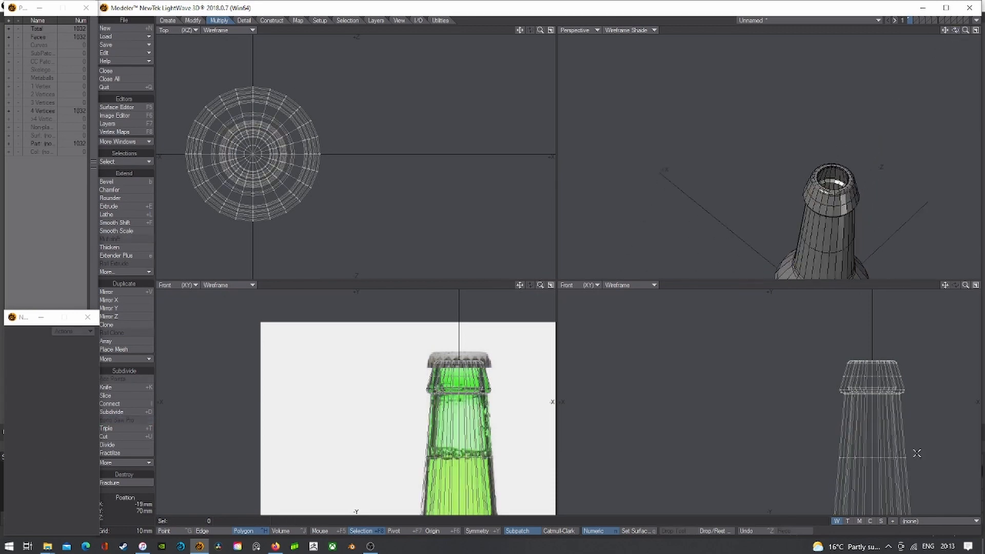
{"action": "left_click_drag", "start_coordinate": [916, 453], "coordinate": [916, 447]}
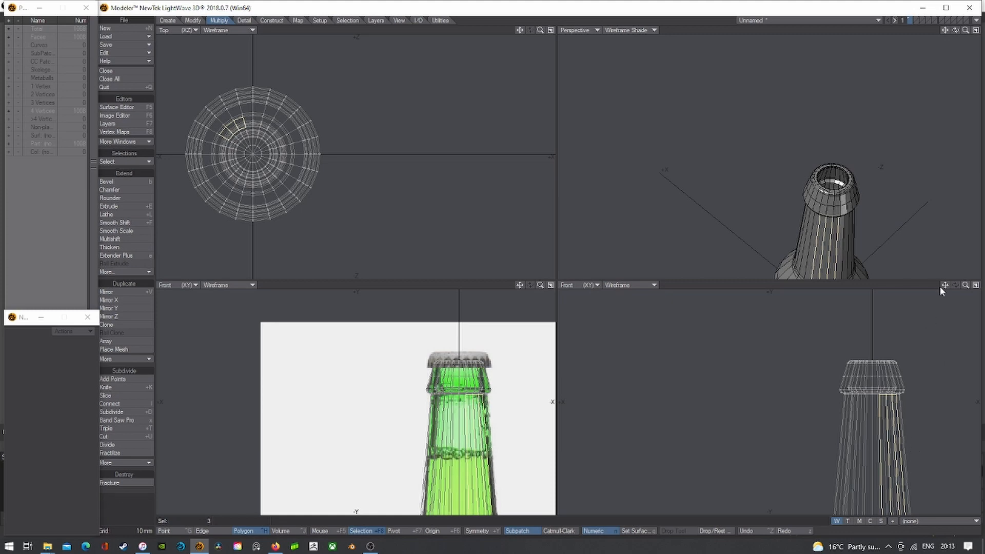
{"action": "left_click_drag", "start_coordinate": [944, 285], "coordinate": [922, 268]}
{"action": "key", "text": "ctrl+z"}
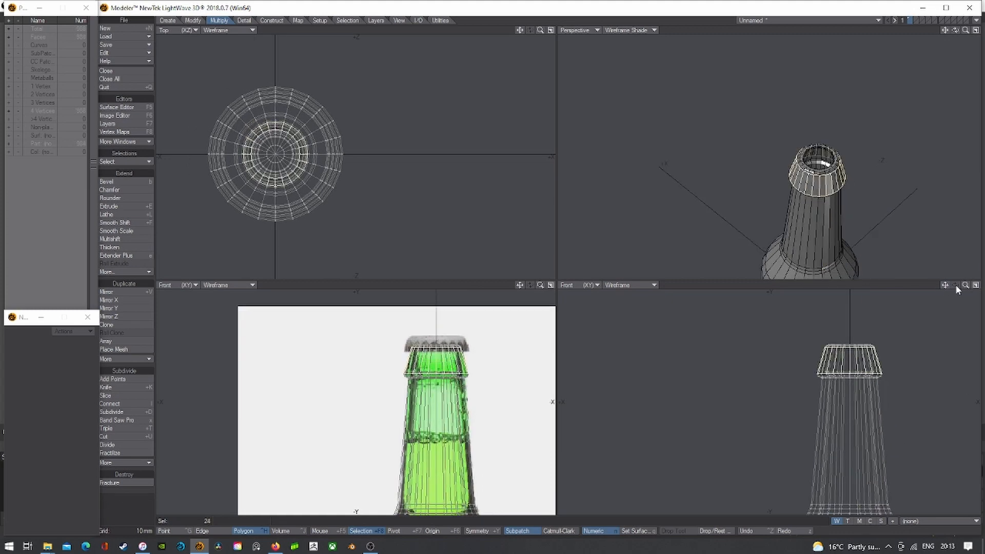
{"action": "key", "text": "slash"}
- Knife horizontal cuts across the bottle neck and view the mesh as subpatches
{"action": "key", "text": "shift+k"}
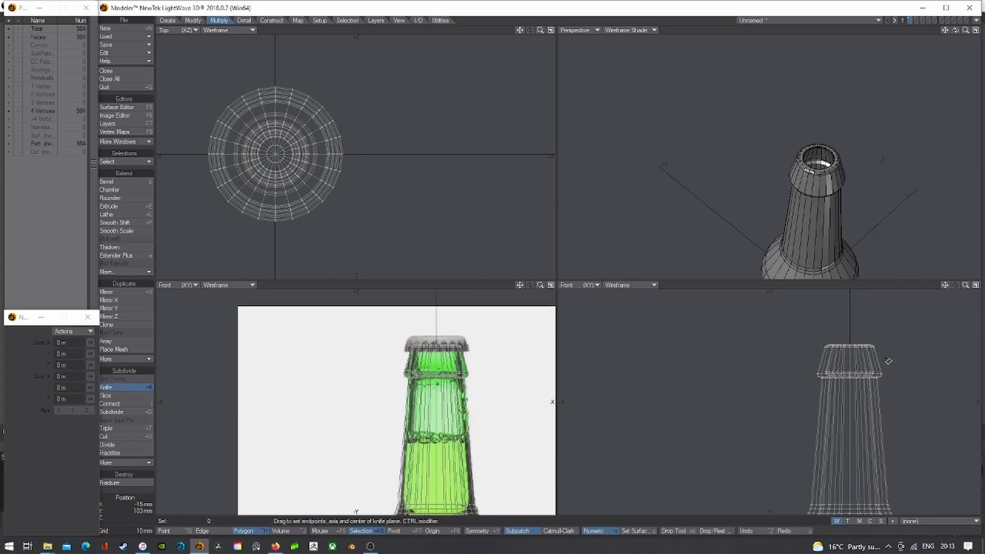
{"action": "left_click_drag", "start_coordinate": [890, 360], "coordinate": [768, 372], "text": "ctrl"}
{"action": "key", "text": "Return"}
{"action": "key", "text": "shift+k"}
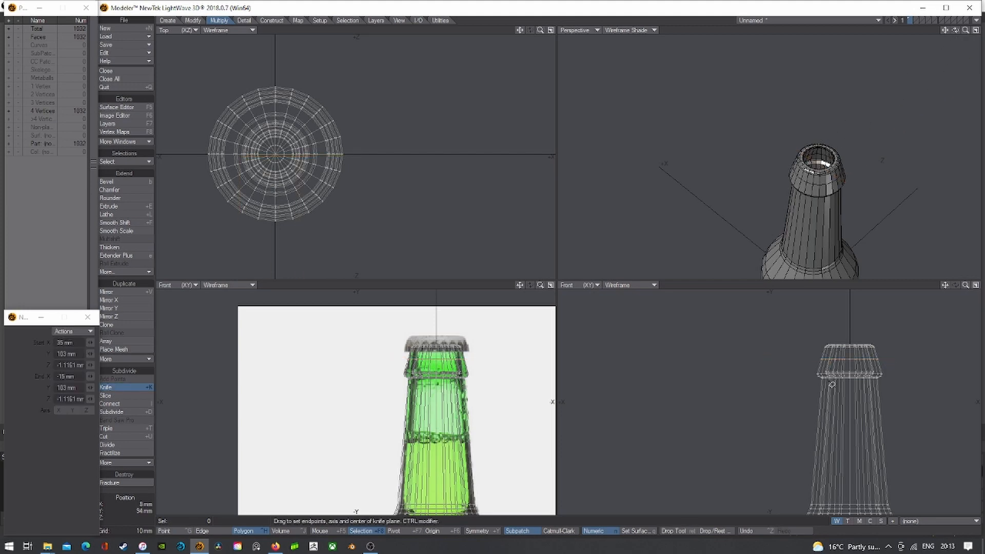
{"action": "left_click_drag", "start_coordinate": [901, 442], "coordinate": [762, 440], "text": "ctrl"}
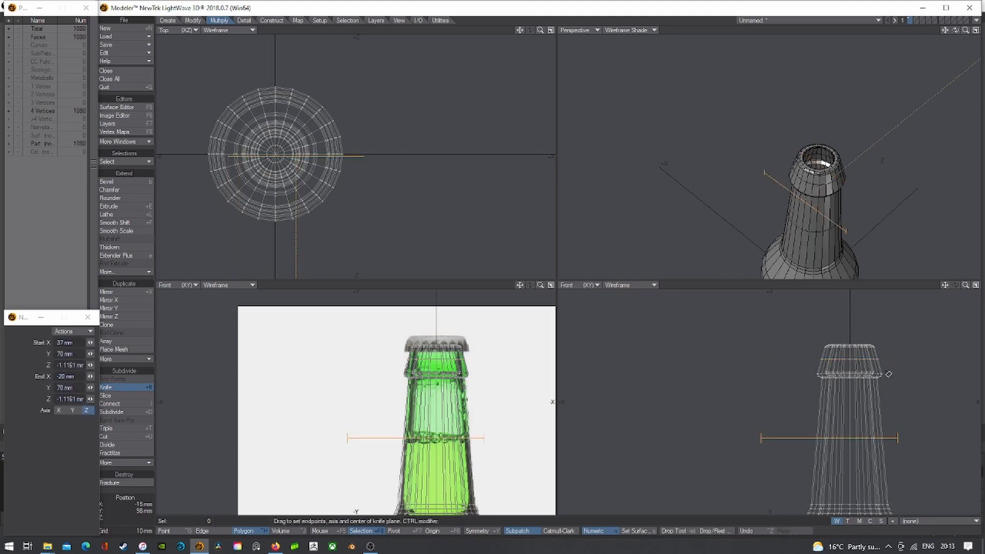
{"action": "key", "text": "Return"}
{"action": "key", "text": "Tab"}
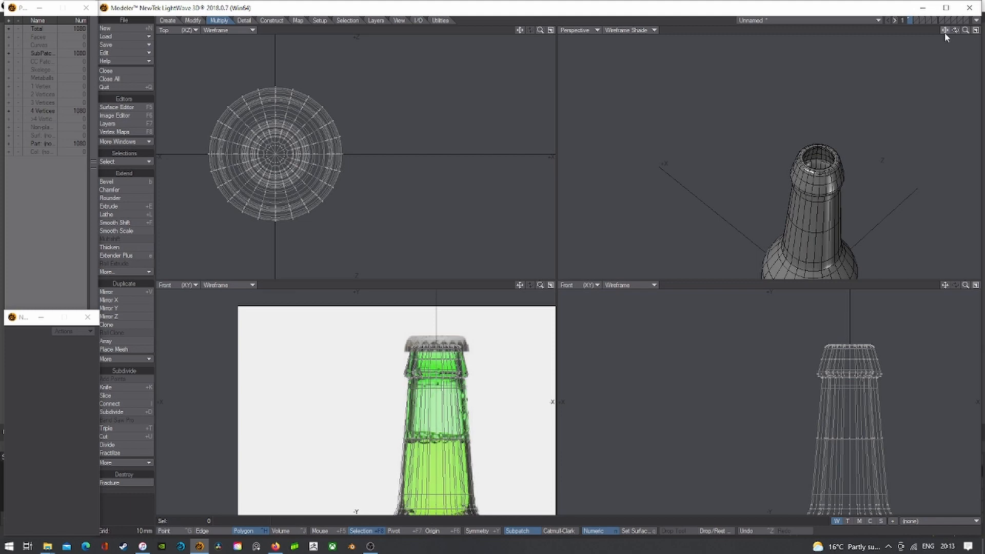
{"action": "left_click_drag", "start_coordinate": [945, 285], "coordinate": [946, 284]}
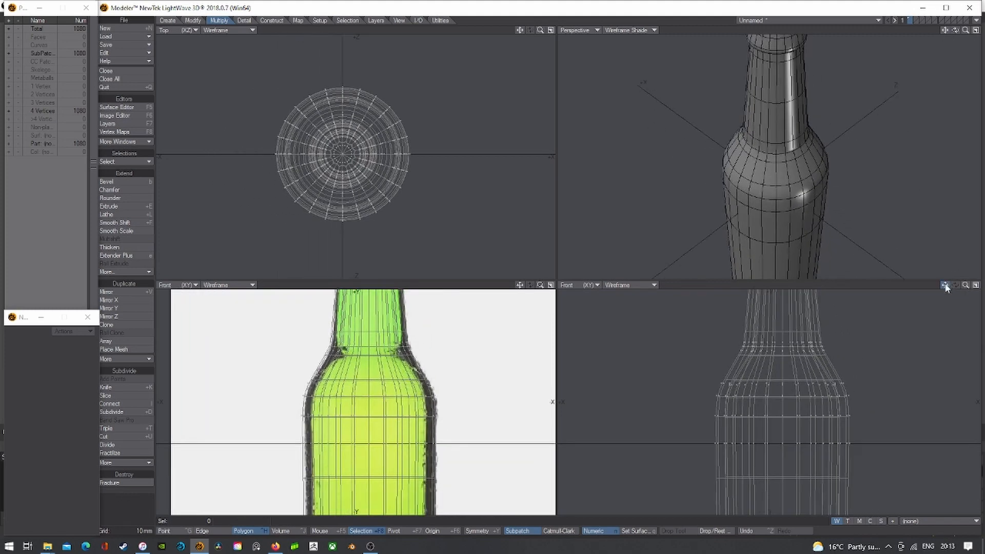
- Try a Band Saw Pro split on the shoulder band, then undo it
{"action": "left_click_drag", "start_coordinate": [845, 372], "coordinate": [810, 375]}
{"action": "key", "text": "s"}
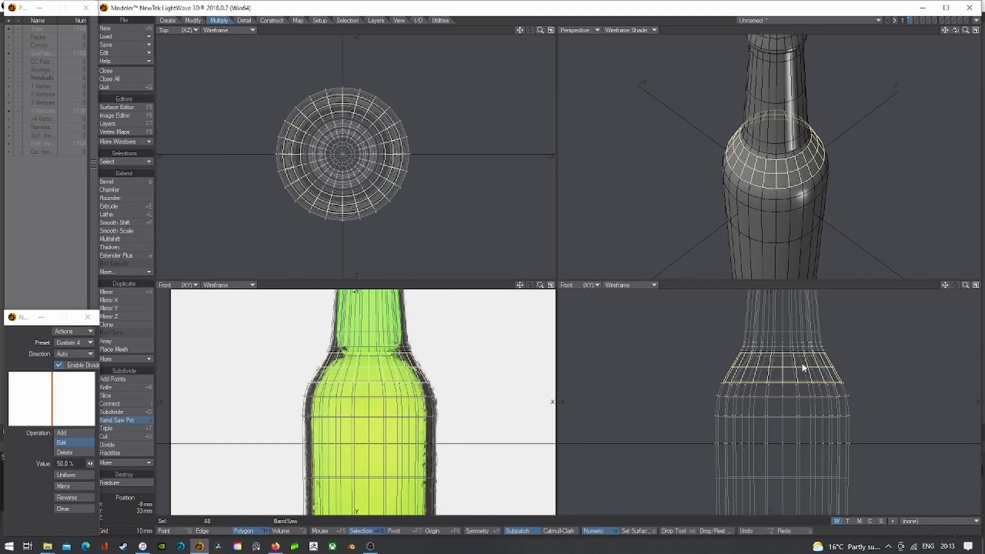
{"action": "key", "text": "Return"}
{"action": "scroll", "coordinate": [806, 365], "scroll_direction": "up", "scroll_amount": 3}
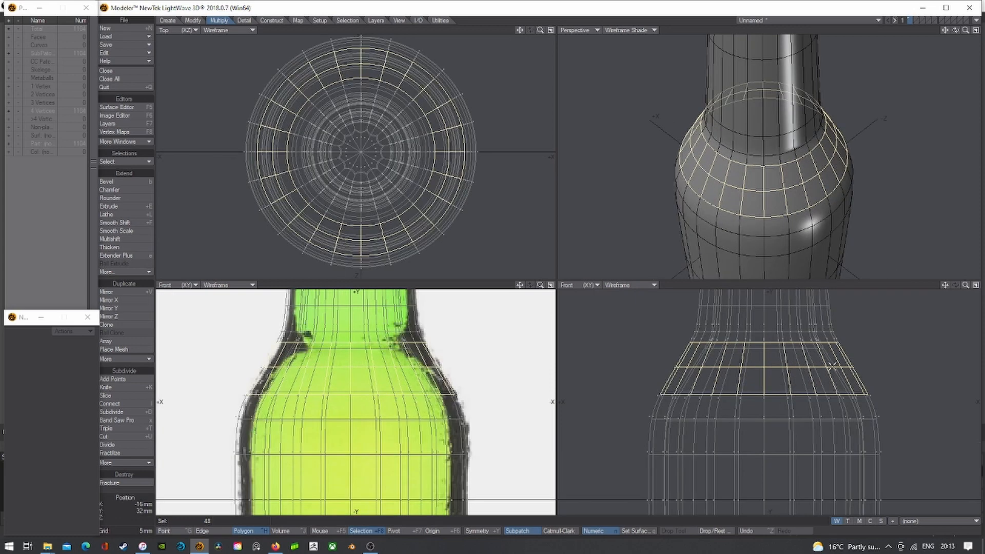
{"action": "key", "text": "ctrl+z"}
{"action": "key", "text": "/"}
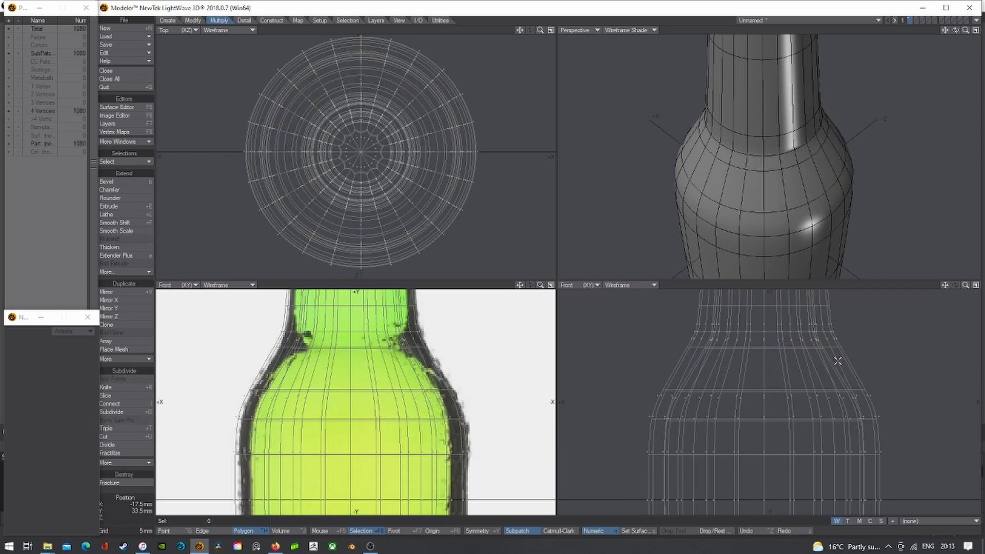
- Knife a horizontal edge ring across the bottle's shoulder
{"action": "key", "text": "shift+k"}
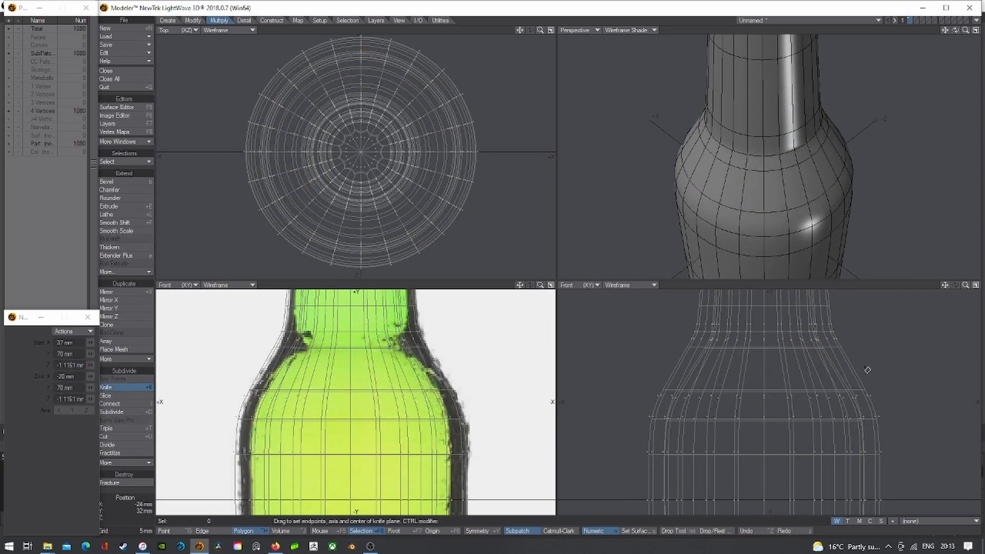
{"action": "left_click_drag", "start_coordinate": [865, 366], "coordinate": [564, 366], "text": "ctrl"}
{"action": "key", "text": "Return"}
{"action": "scroll", "coordinate": [762, 361], "scroll_direction": "down", "scroll_amount": 3}
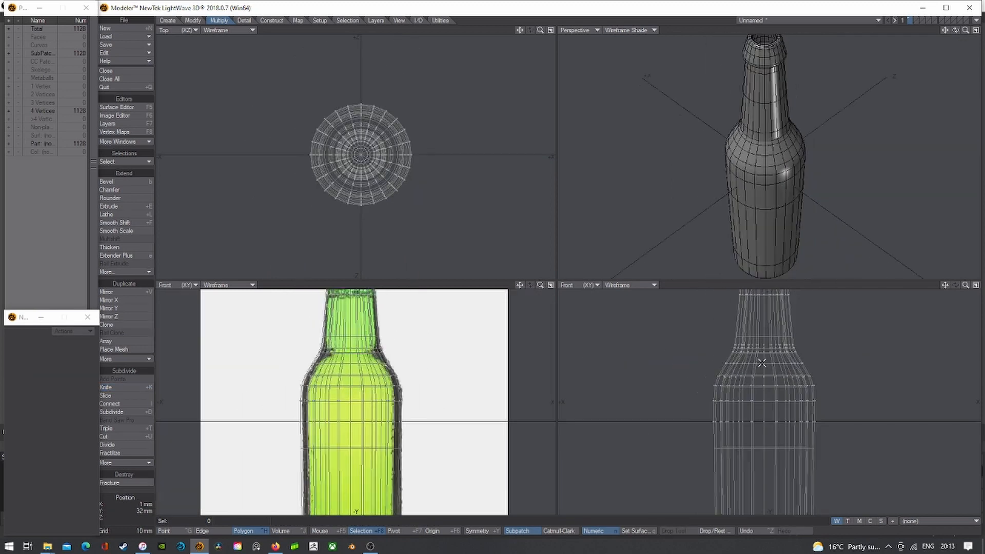
{"action": "left_click_drag", "start_coordinate": [955, 31], "coordinate": [879, 197]}
{"action": "key", "text": "a"}
{"action": "key", "text": "Tab"}
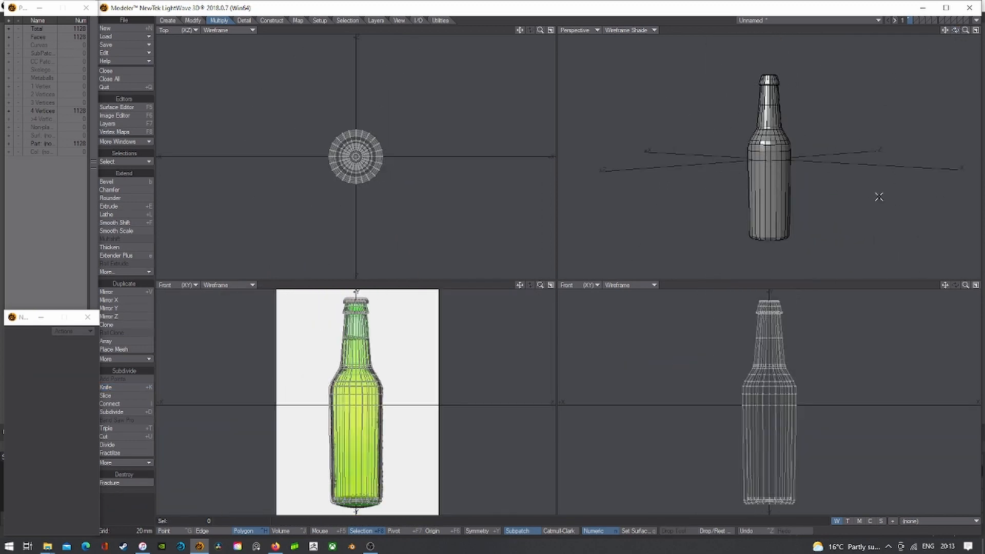
- Try splitting a polygon band on the bottle body, then undo it
{"action": "left_click", "coordinate": [775, 160]}
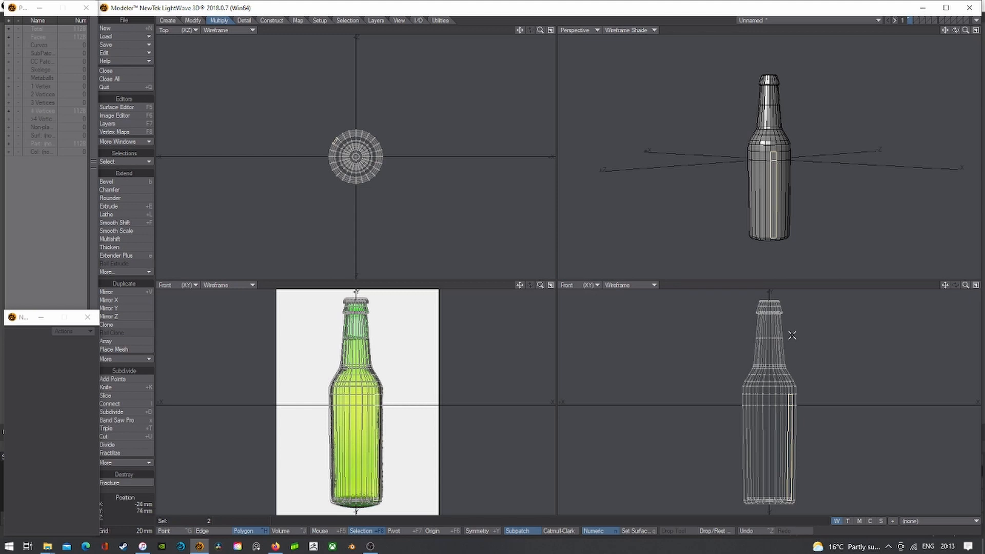
{"action": "key", "text": "slash"}
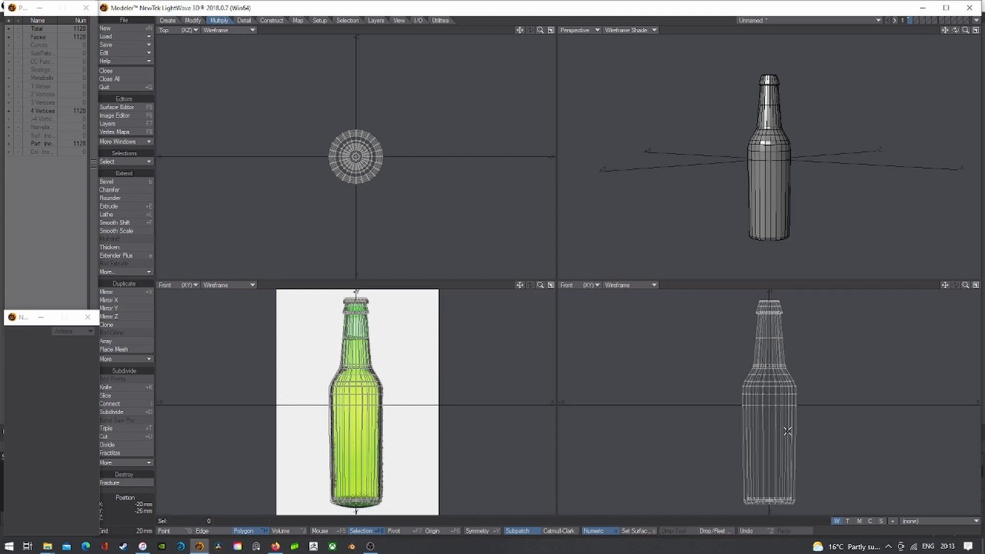
{"action": "scroll", "coordinate": [801, 465], "scroll_direction": "up", "scroll_amount": 2}
{"action": "left_click_drag", "start_coordinate": [794, 460], "coordinate": [783, 458]}
{"action": "key", "text": "x"}
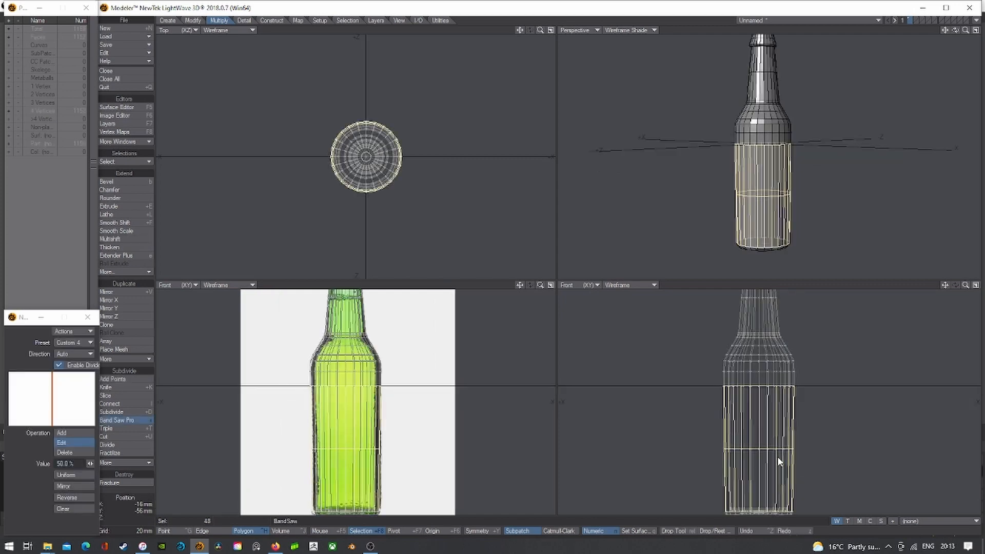
{"action": "key", "text": "space"}
{"action": "key", "text": "ctrl+z"}
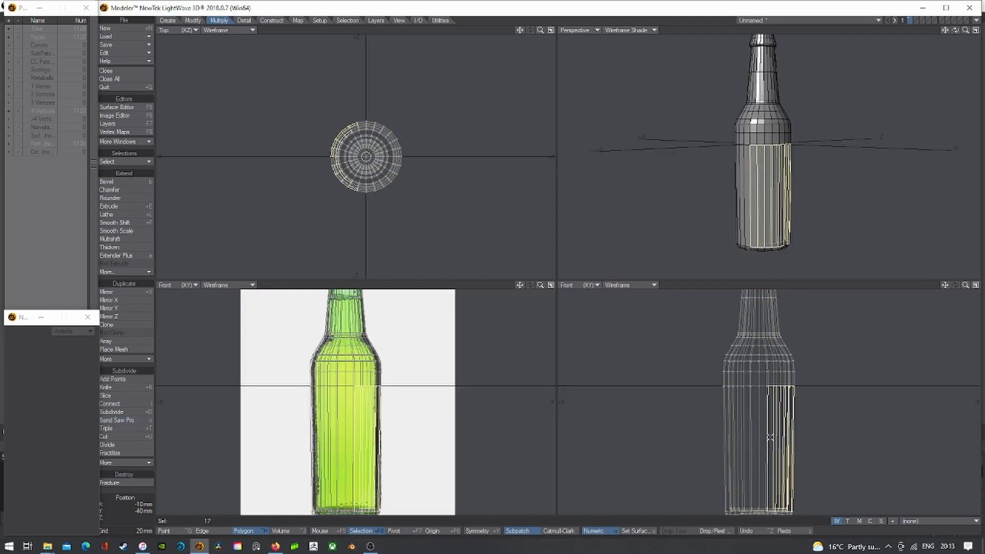
{"action": "key", "text": "/"}
- Knife a cut near the bottle's base, preview subpatches, then undo it
{"action": "key", "text": "shift+k"}
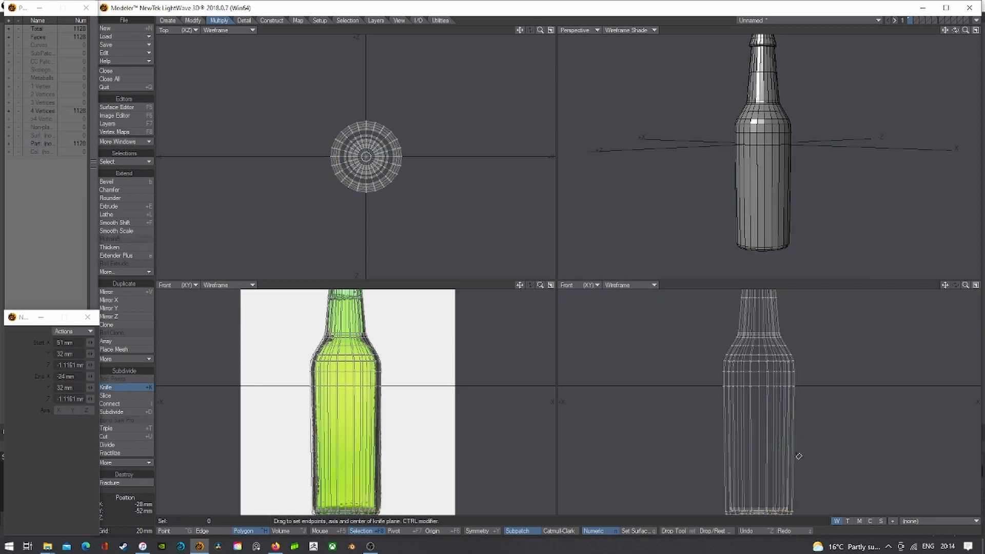
{"action": "left_click_drag", "start_coordinate": [807, 455], "coordinate": [583, 451], "text": "ctrl"}
{"action": "key", "text": "Return"}
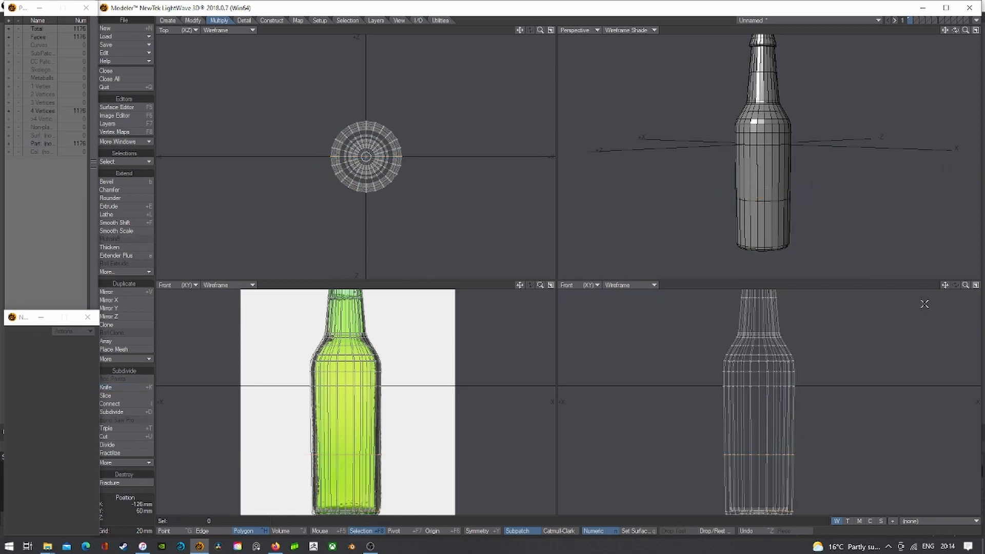
{"action": "left_click_drag", "start_coordinate": [945, 285], "coordinate": [946, 293]}
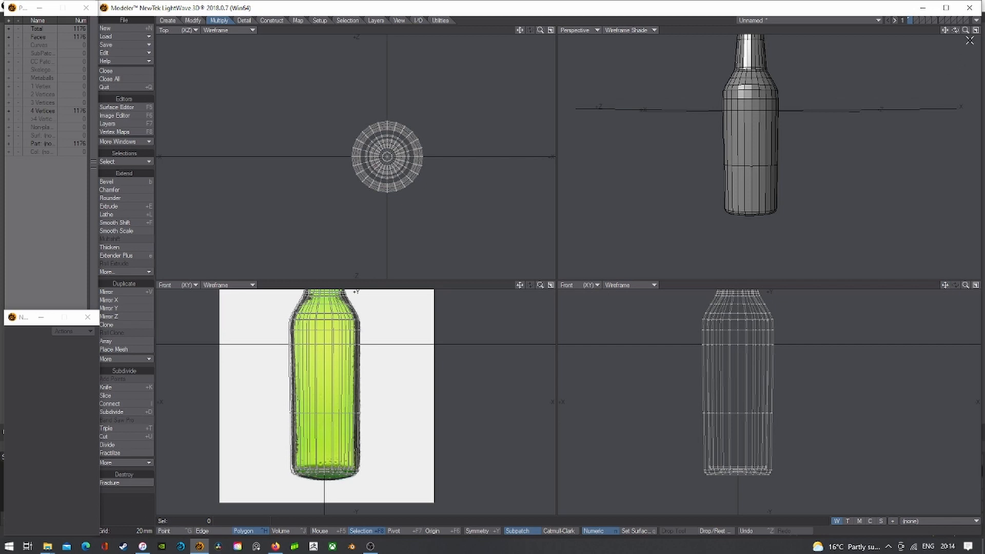
{"action": "key", "text": "Tab"}
{"action": "left_click_drag", "start_coordinate": [953, 27], "coordinate": [915, 137]}
{"action": "key", "text": "ctrl+z"}
{"action": "key", "text": "ctrl+z"}
- Knife a new horizontal edge ring low on the bottle body
{"action": "key", "text": "shift+k"}
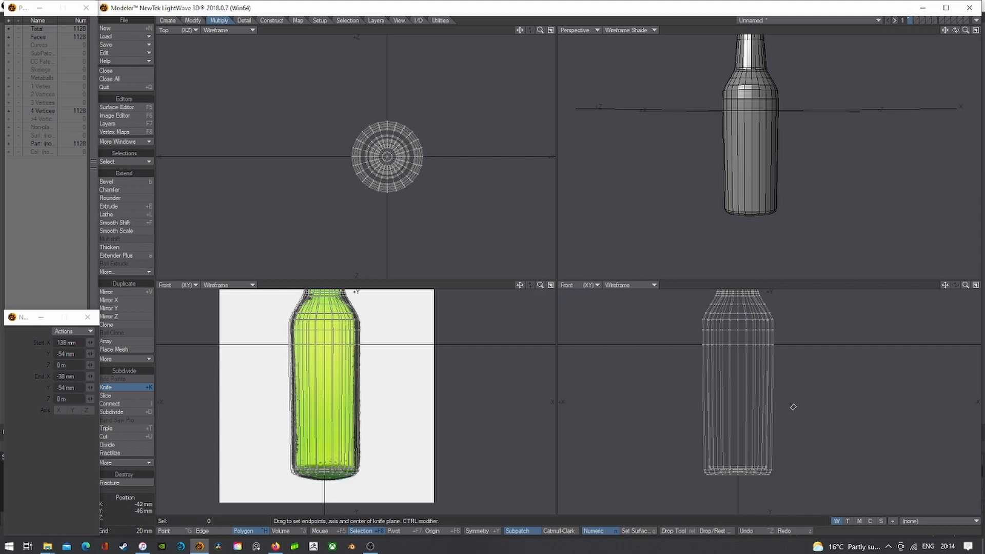
{"action": "left_click_drag", "start_coordinate": [793, 405], "coordinate": [591, 403], "text": "ctrl"}
{"action": "key", "text": "Return"}
{"action": "key", "text": "a"}
{"action": "mouse_move", "coordinate": [954, 30]}
{"action": "left_mouse_down"}
{"action": "mouse_move", "coordinate": [923, 76]}
{"action": "mouse_move", "coordinate": [954, 14]}
{"action": "left_mouse_up"}
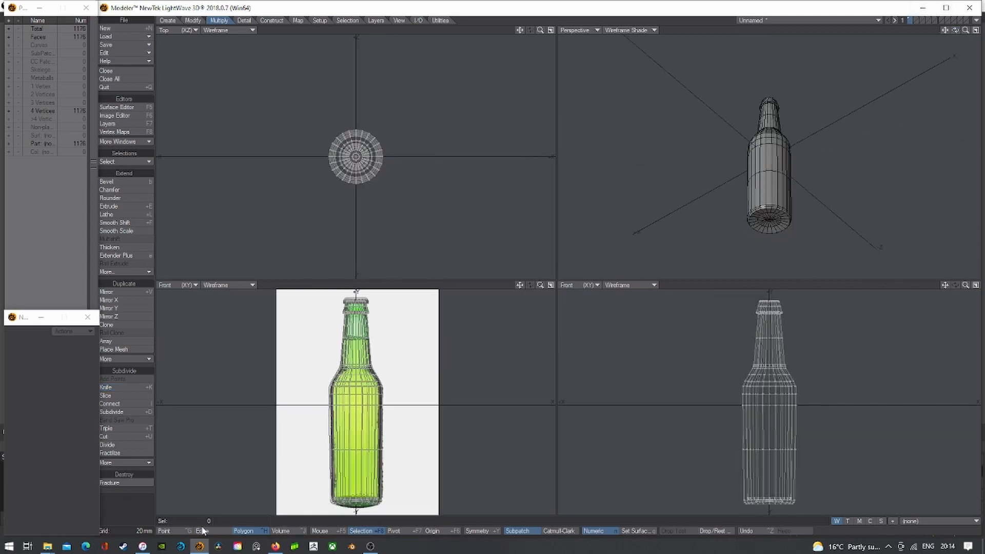
- In Edge mode, pick a single bottom rim edge and try a chamfer on it
{"action": "key", "text": "ctrl+h"}
{"action": "scroll", "coordinate": [911, 190], "scroll_direction": "up", "scroll_amount": 3}
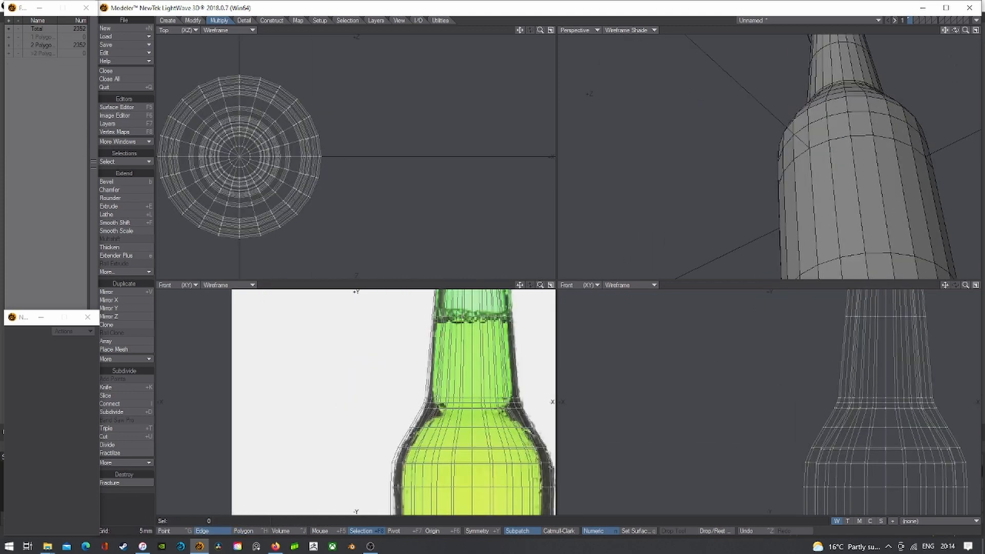
{"action": "left_click_drag", "start_coordinate": [945, 30], "coordinate": [948, 4]}
{"action": "key", "text": "Tab"}
{"action": "scroll", "coordinate": [778, 177], "scroll_direction": "up", "scroll_amount": 1}
{"action": "key", "text": "Tab"}
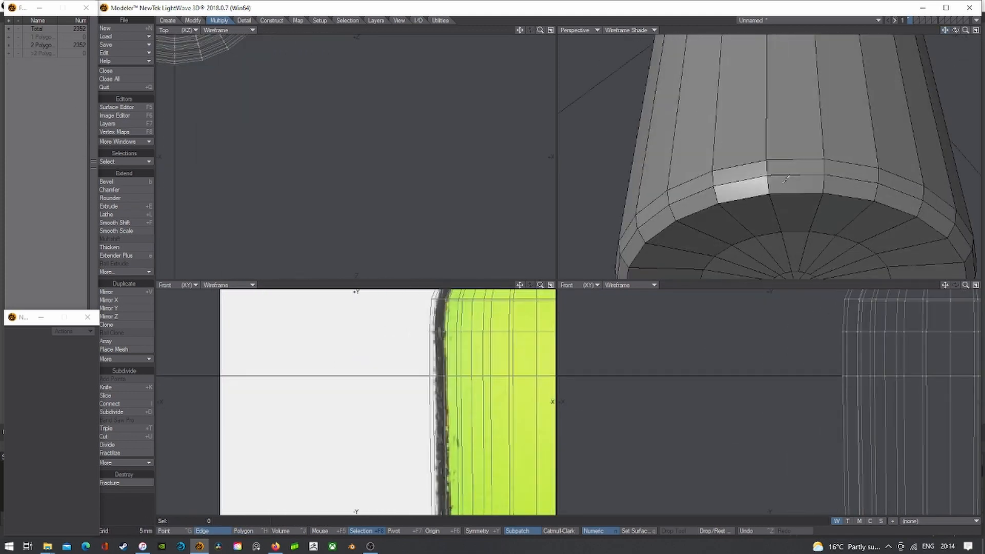
{"action": "left_click", "coordinate": [748, 200]}
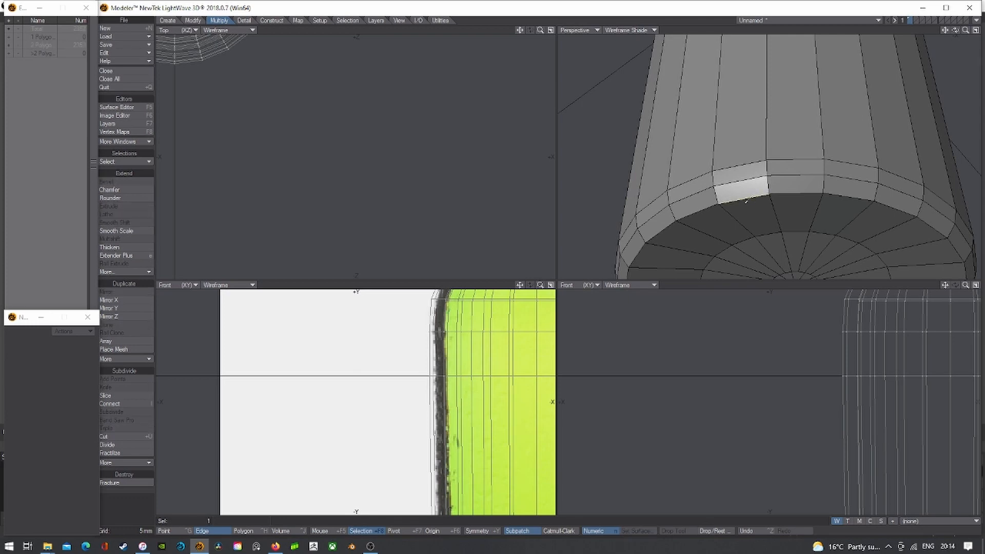
{"action": "left_click", "coordinate": [117, 192]}
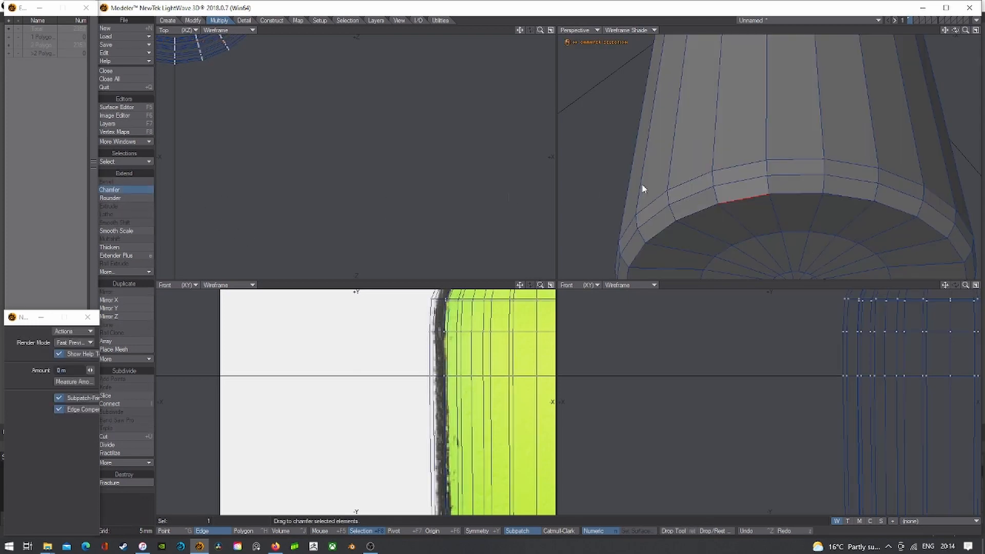
{"action": "scroll", "coordinate": [782, 219], "scroll_direction": "up", "scroll_amount": 3}
{"action": "key", "text": "space"}
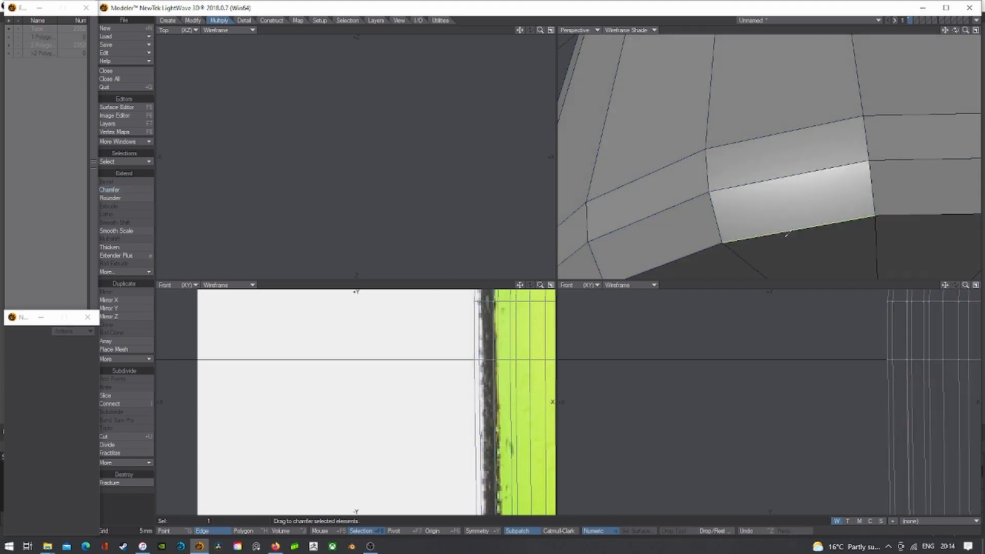
- Chamfer the bottle's whole bottom rim edge loop
{"action": "double_click", "coordinate": [788, 233]}
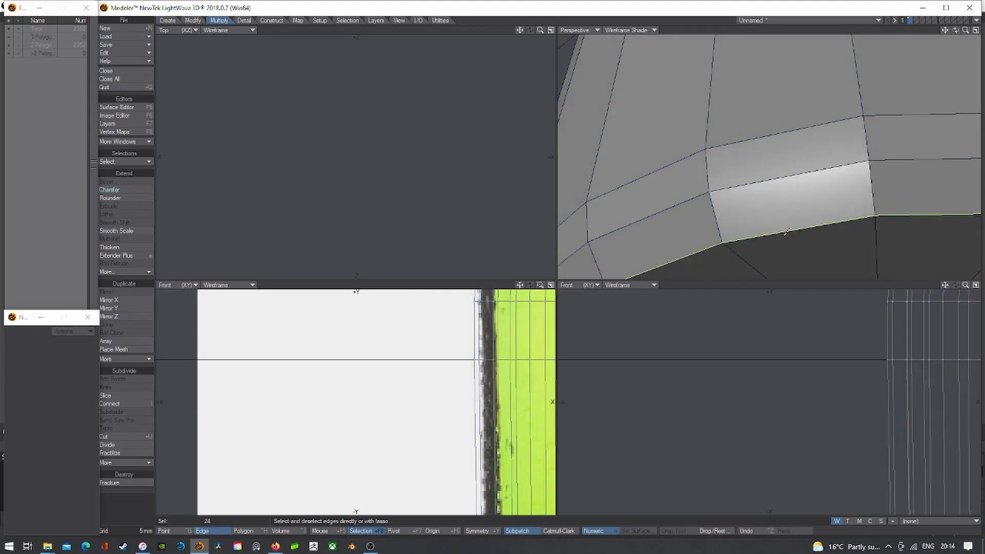
{"action": "left_click", "coordinate": [133, 190]}
{"action": "left_click_drag", "start_coordinate": [752, 222], "coordinate": [762, 221]}
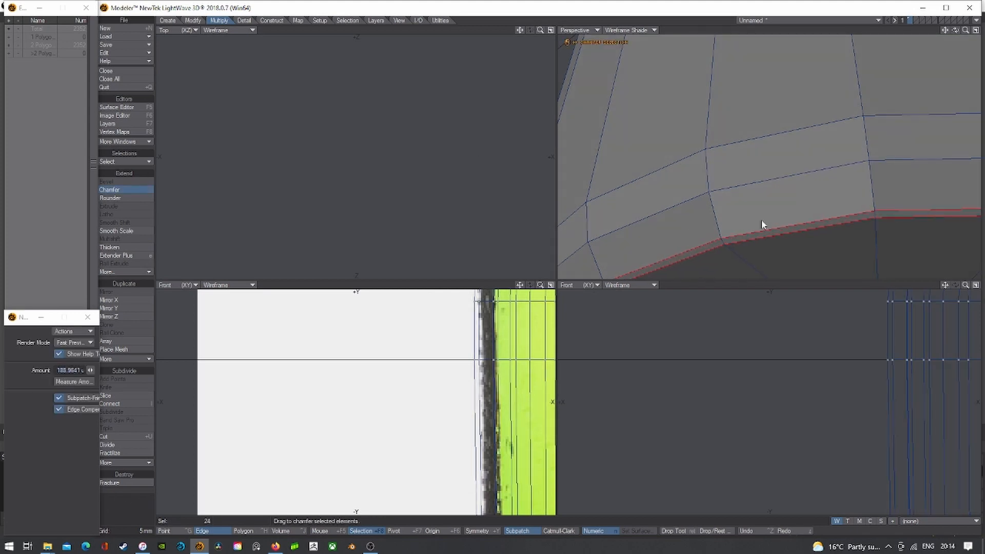
{"action": "key", "text": "space"}
{"action": "key", "text": "a"}
{"action": "key", "text": "period"}
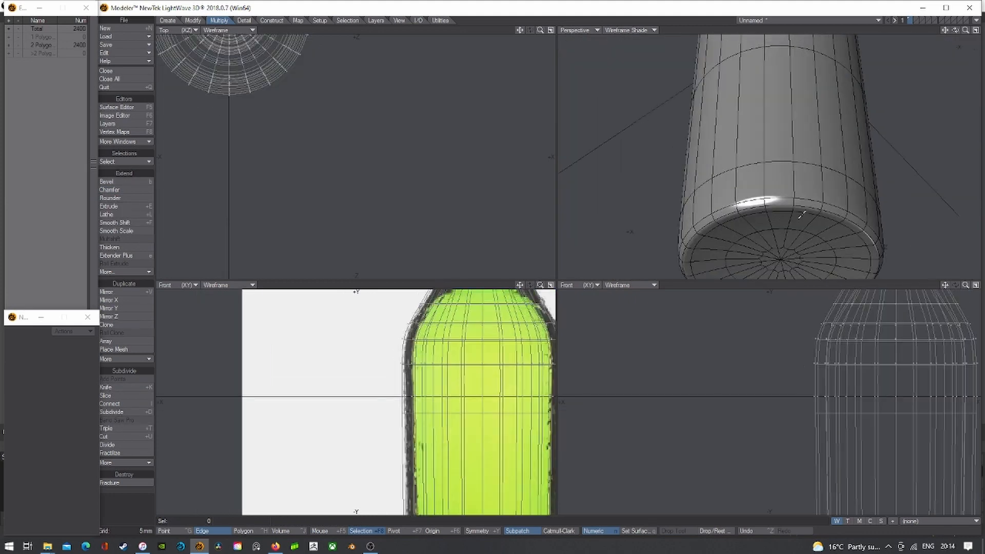
{"action": "key", "text": "period"}
{"action": "key", "text": "comma"}
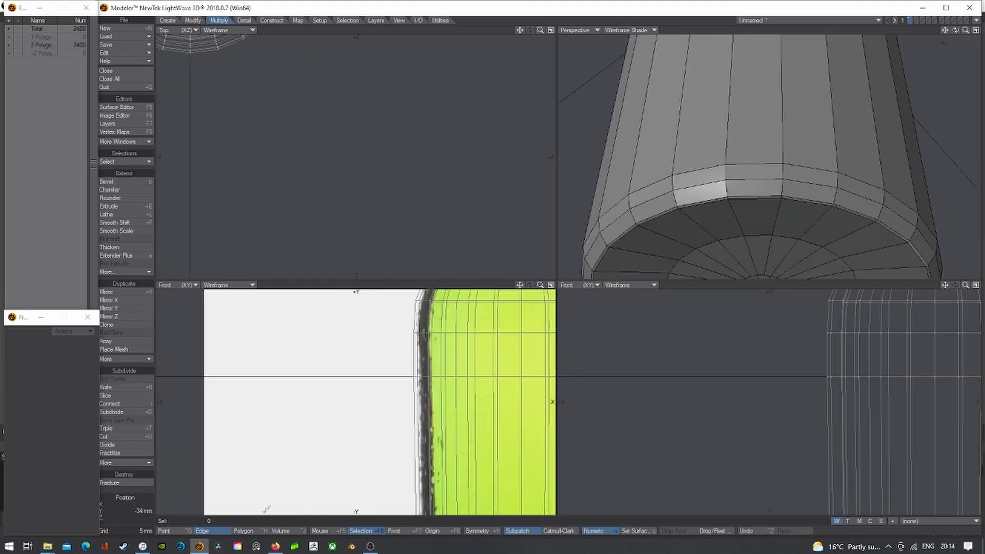
- Split the base polygon ring with Band Saw Pro at 90%, reversed, and view as subpatches
{"action": "left_click", "coordinate": [246, 532]}
{"action": "left_click_drag", "start_coordinate": [671, 230], "coordinate": [660, 239]}
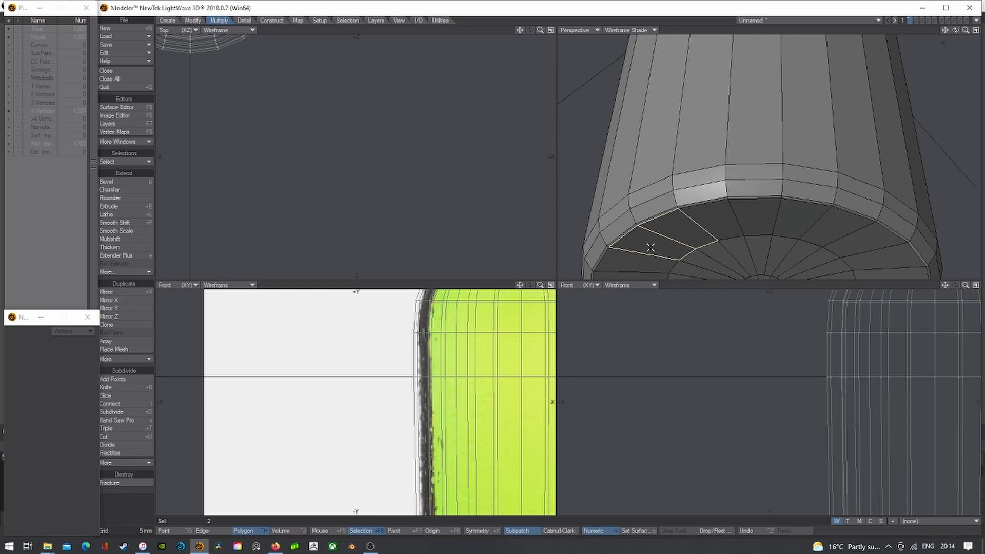
{"action": "key", "text": "s"}
{"action": "left_click", "coordinate": [67, 463]}
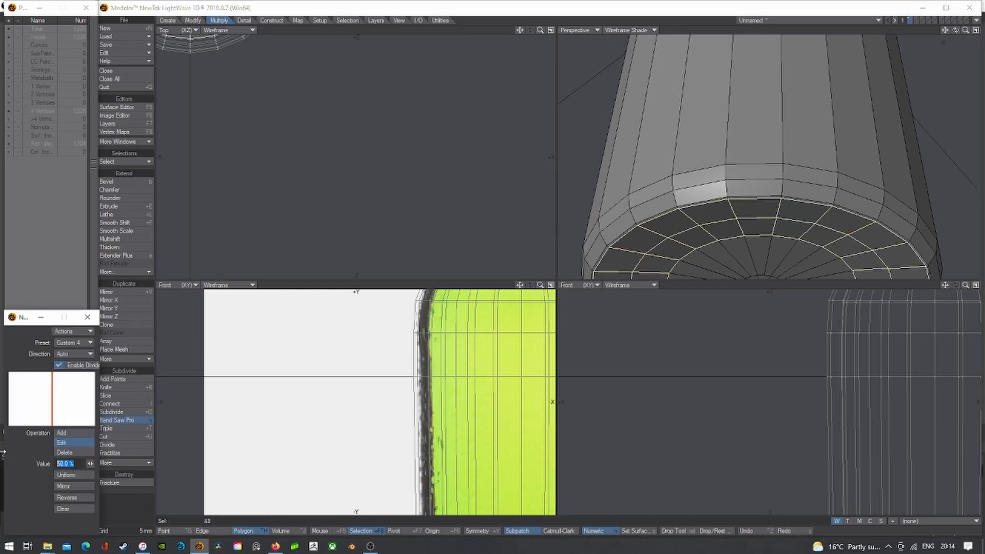
{"action": "type", "text": "90"}
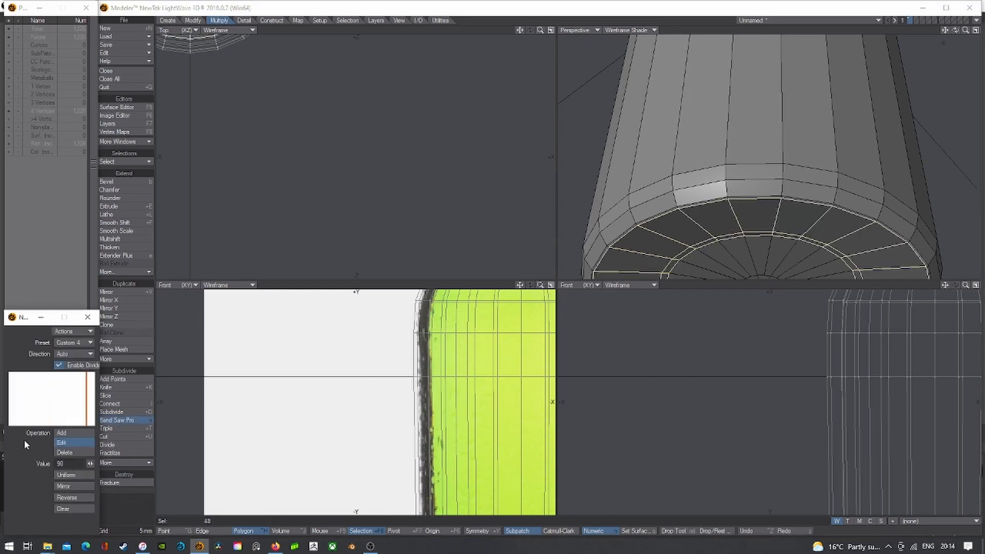
{"action": "left_click", "coordinate": [60, 500]}
{"action": "left_click", "coordinate": [530, 7]}
{"action": "key", "text": "Return"}
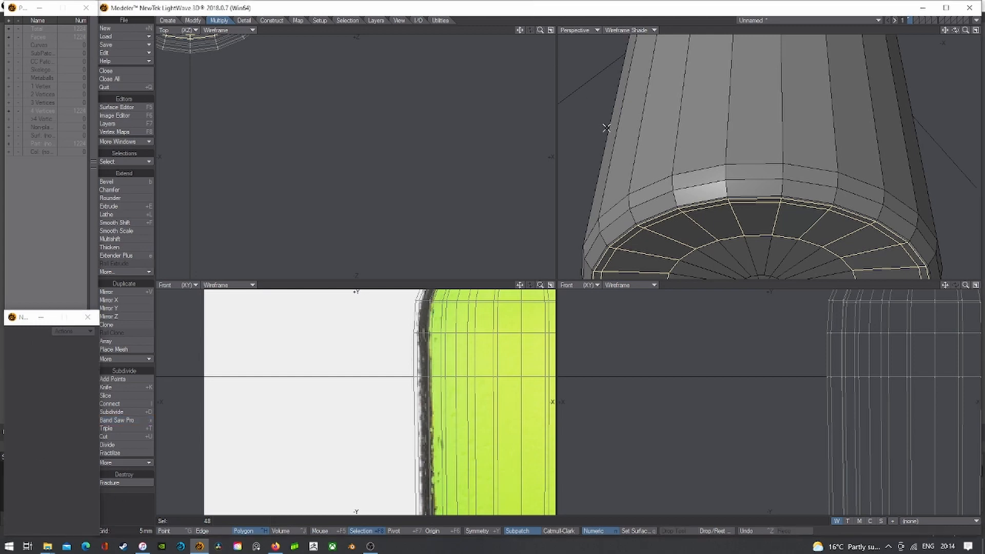
{"action": "left_click", "coordinate": [606, 128]}
{"action": "key", "text": "Tab"}
{"action": "left_click", "coordinate": [652, 30]}
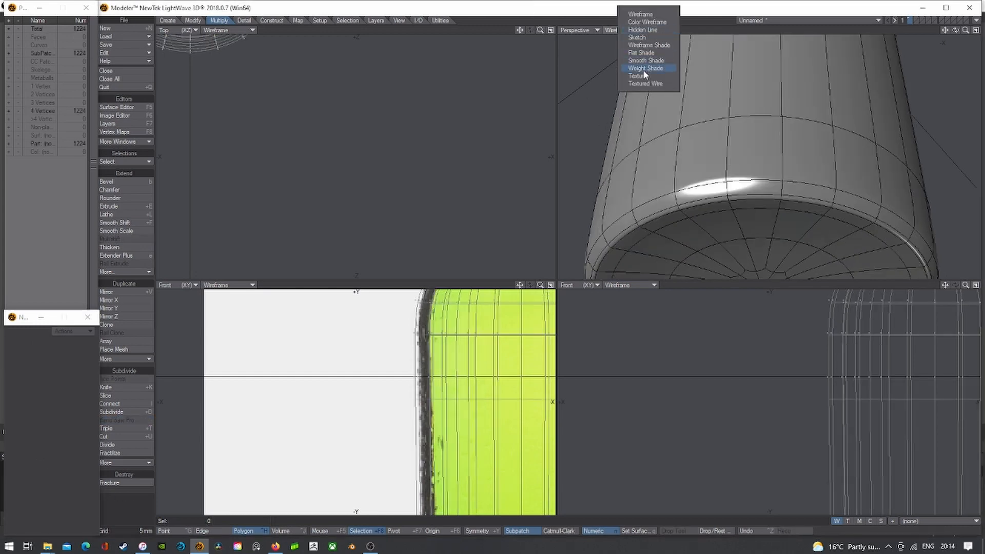
- Set the Perspective view to Texture shading and inspect the bottle from below and the side
{"action": "left_click", "coordinate": [648, 68]}
{"action": "key", "text": "a"}
{"action": "left_click", "coordinate": [976, 30]}
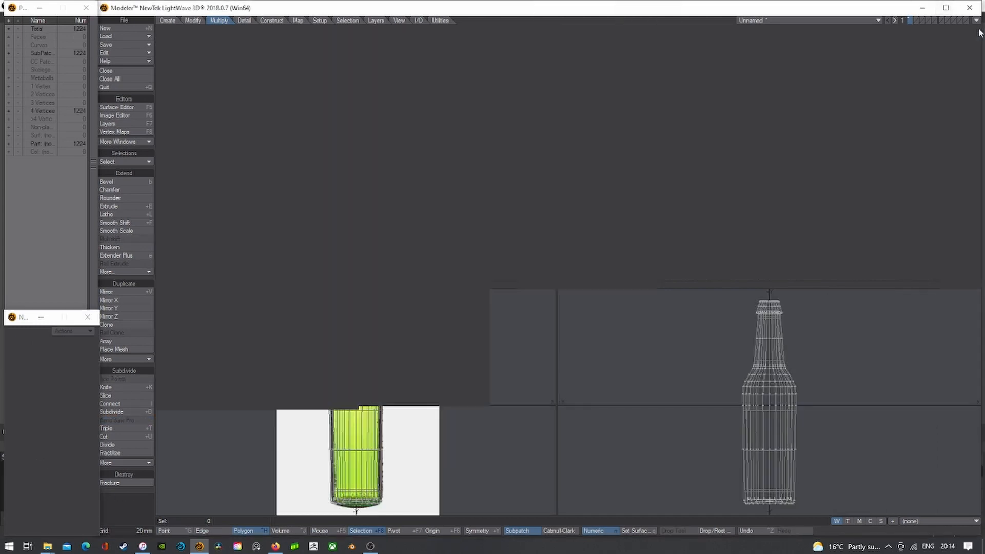
{"action": "key", "text": "a"}
{"action": "left_click_drag", "start_coordinate": [533, 444], "coordinate": [531, 420], "text": "alt"}
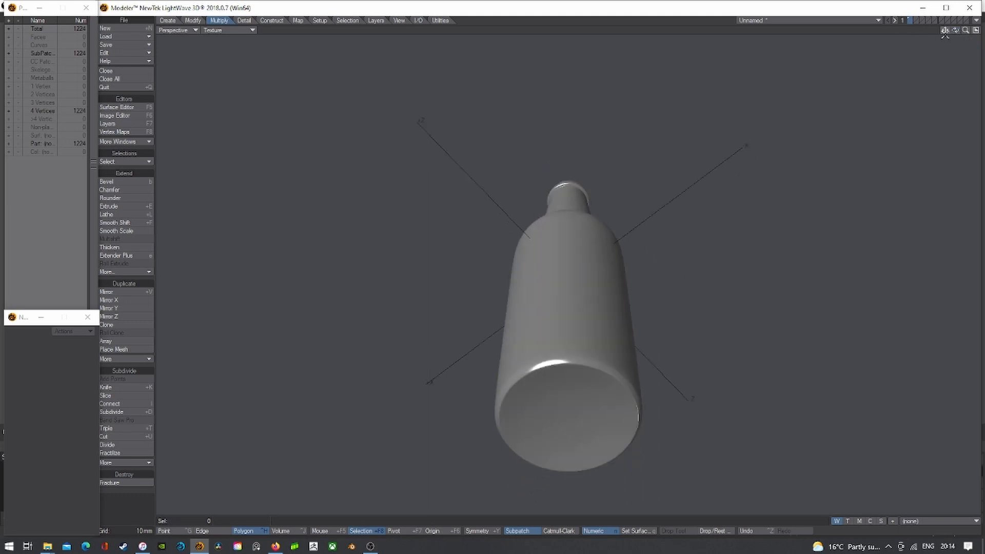
{"action": "left_click_drag", "start_coordinate": [956, 30], "coordinate": [957, 32]}
{"action": "left_click", "coordinate": [976, 30]}
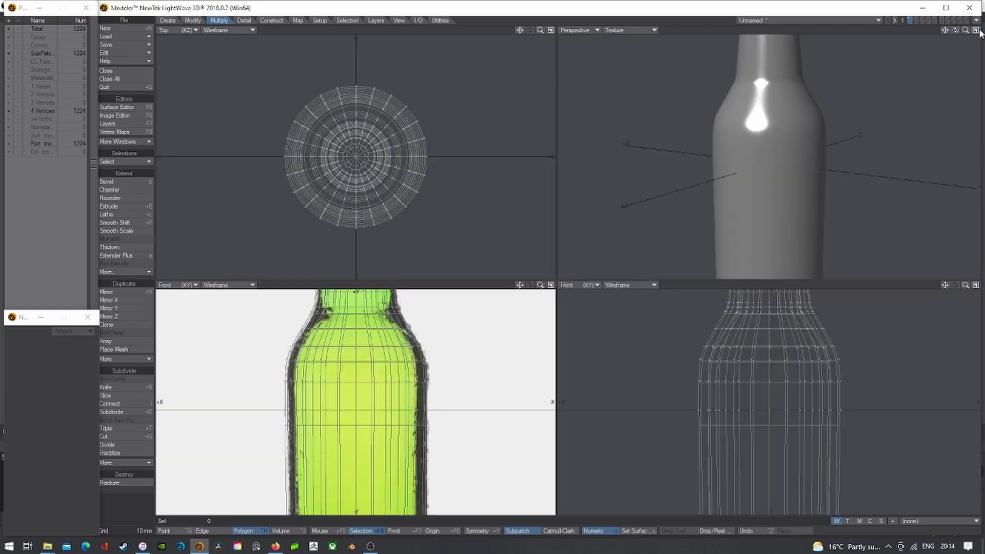
{"action": "key", "text": "a"}
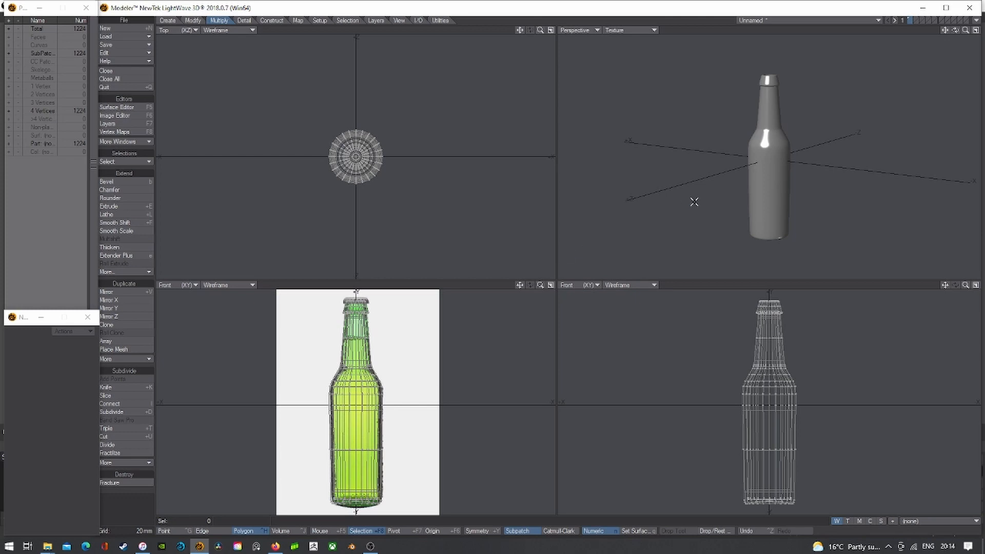
- Save the object as 'Beer_Bottle'
{"action": "key", "text": "s"}
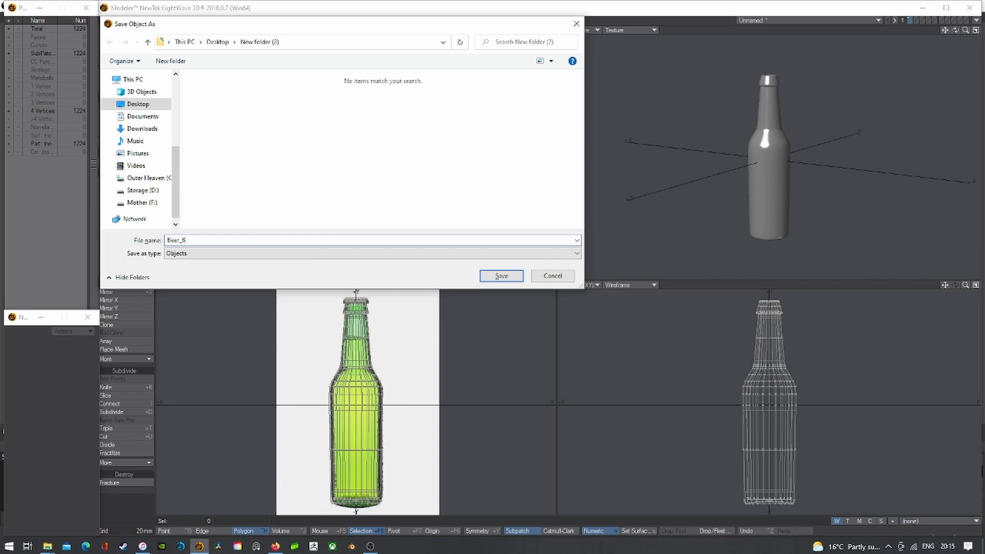
{"action": "type", "text": "Beer_Bottle"}
{"action": "key", "text": "Return"}
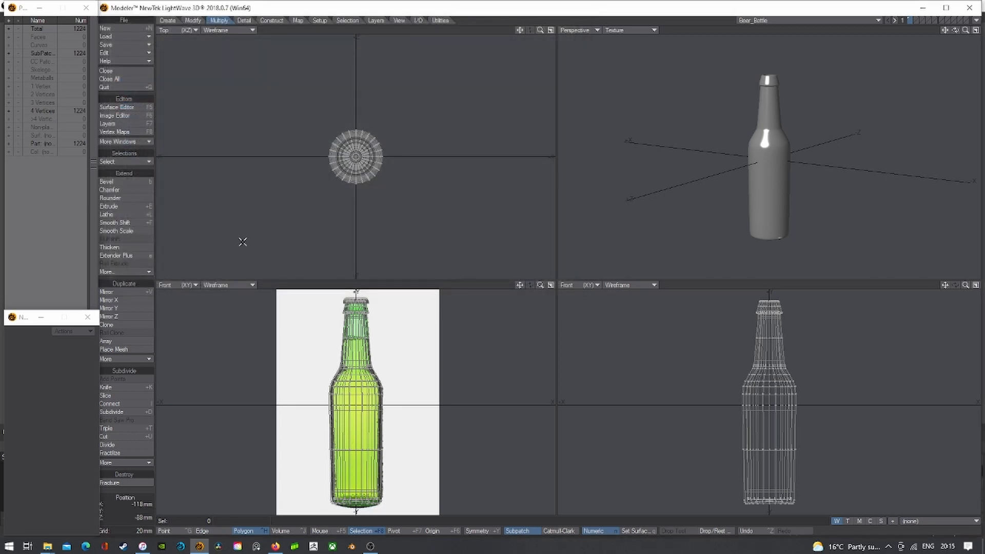
- Give the bottle a new Beer_Bottle surface coloured dark brown (64, 48, 0)
{"action": "key", "text": "q"}
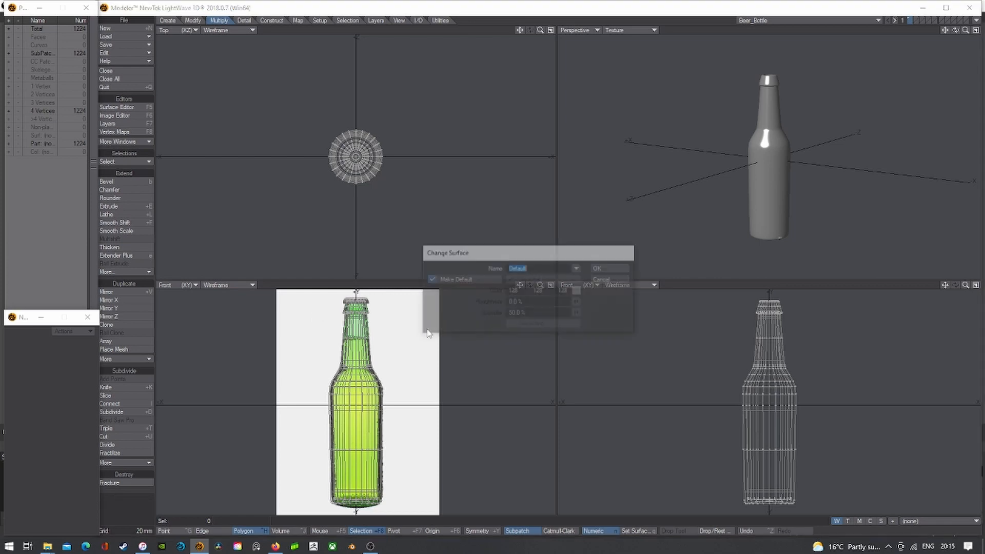
{"action": "left_click", "coordinate": [604, 277]}
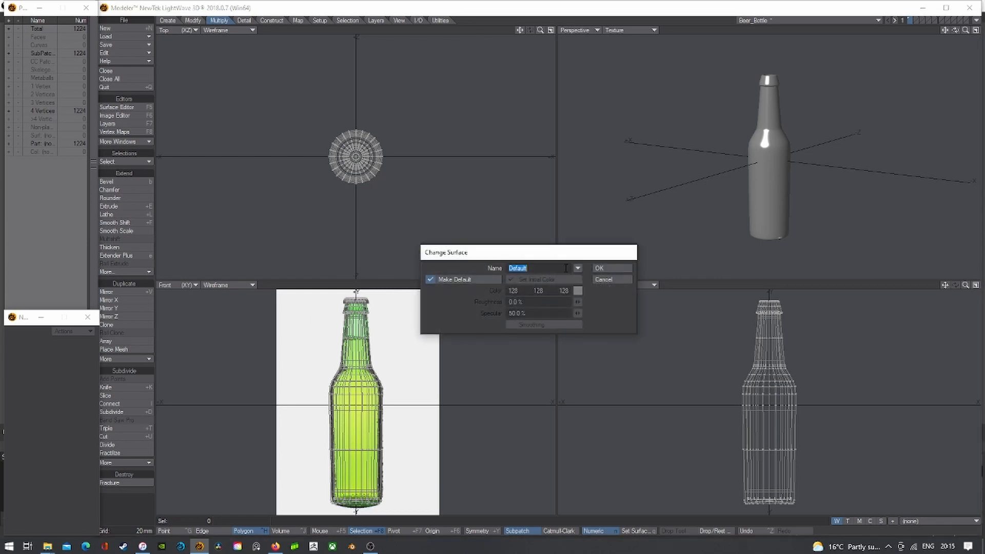
{"action": "type", "text": "Beer_Bottle"}
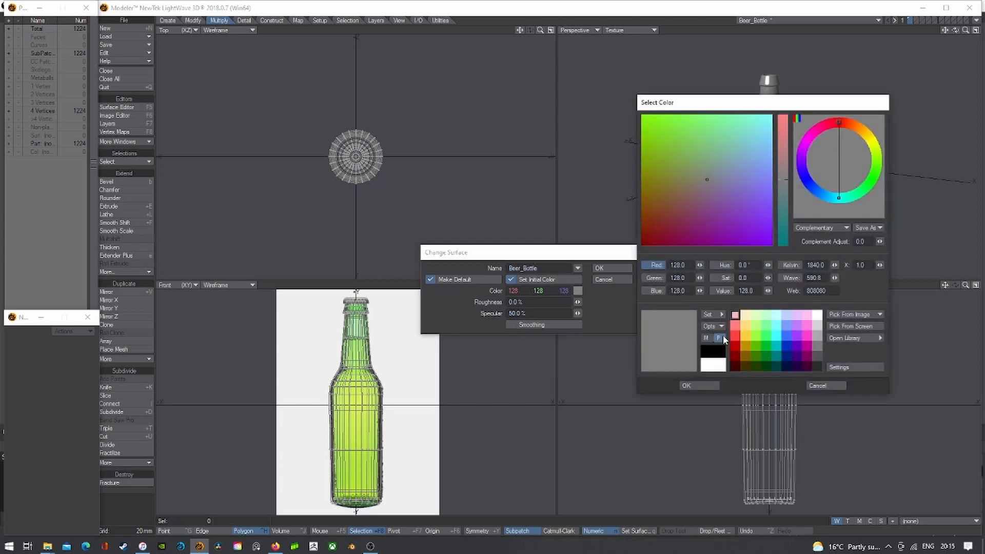
{"action": "left_click", "coordinate": [745, 356]}
{"action": "left_click", "coordinate": [746, 365]}
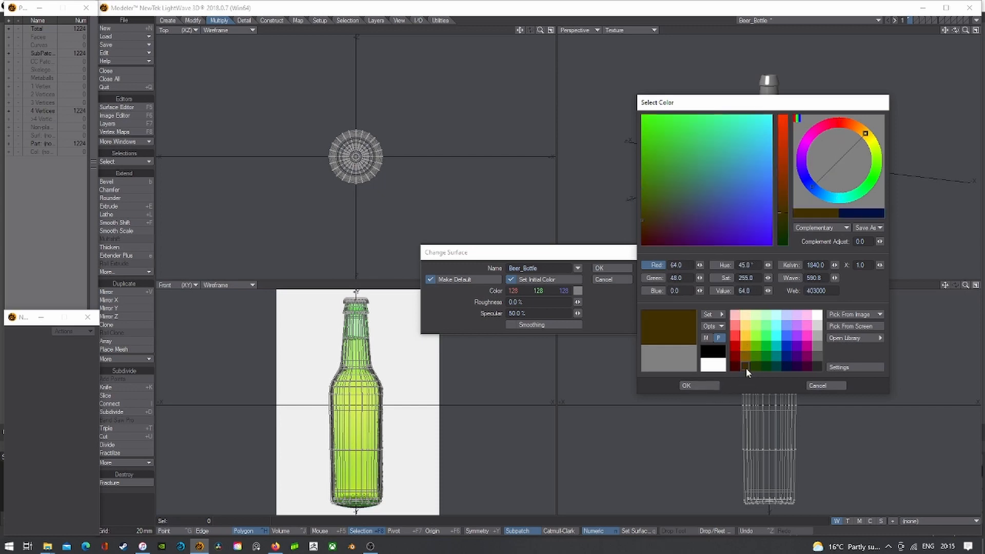
{"action": "left_click", "coordinate": [707, 385]}
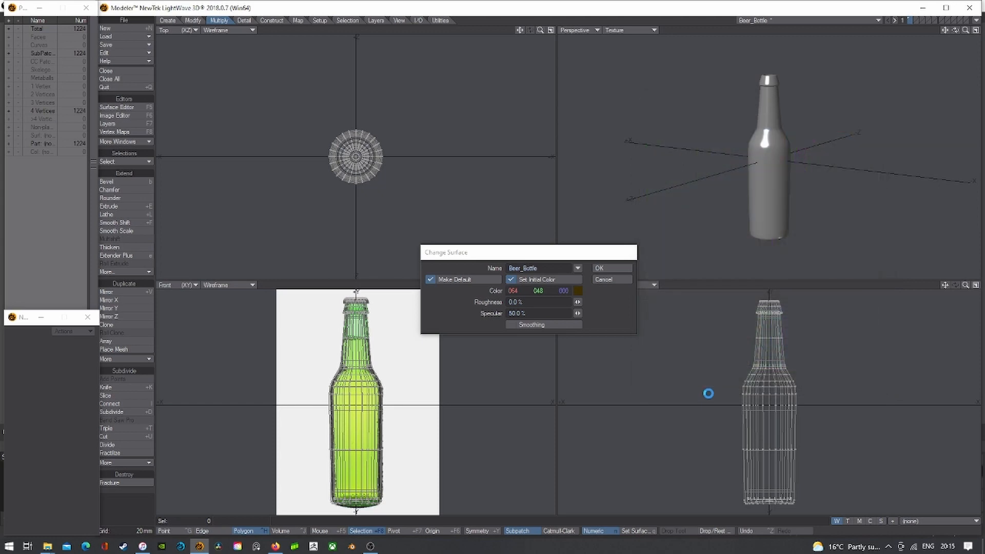
{"action": "left_click", "coordinate": [606, 268]}
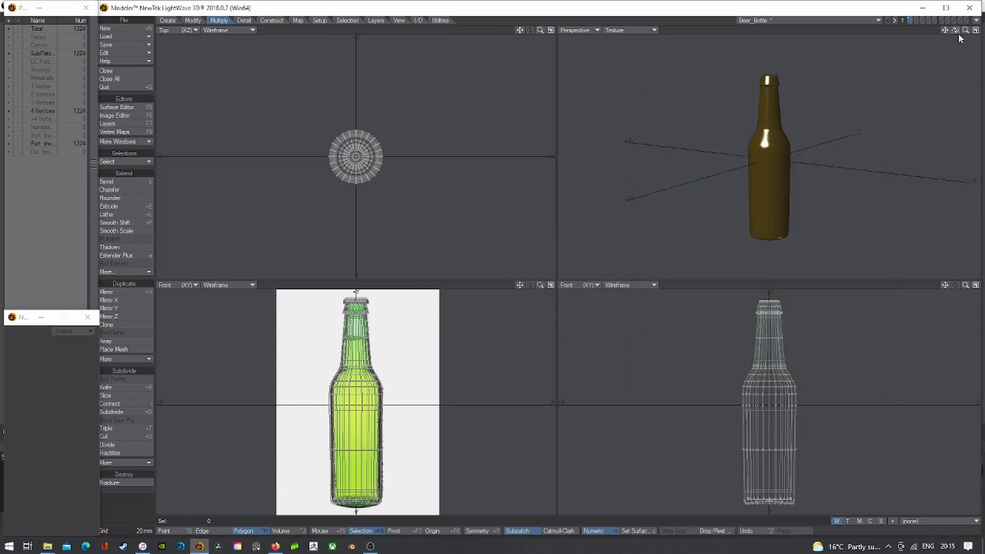
- Check the perspective display options, then switch to the empty layer 2
{"action": "left_click_drag", "start_coordinate": [956, 30], "coordinate": [934, 36]}
{"action": "left_click", "coordinate": [630, 29]}
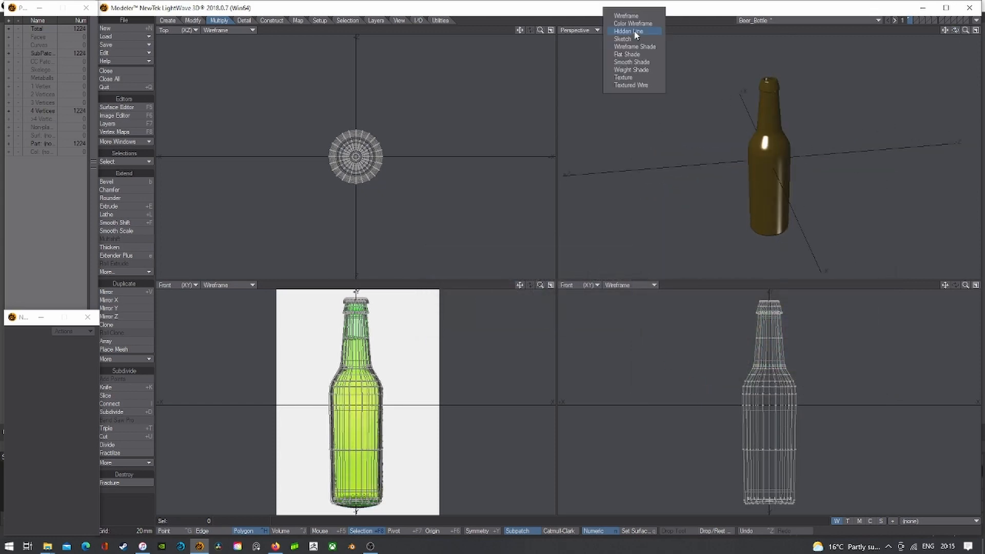
{"action": "left_click", "coordinate": [624, 78]}
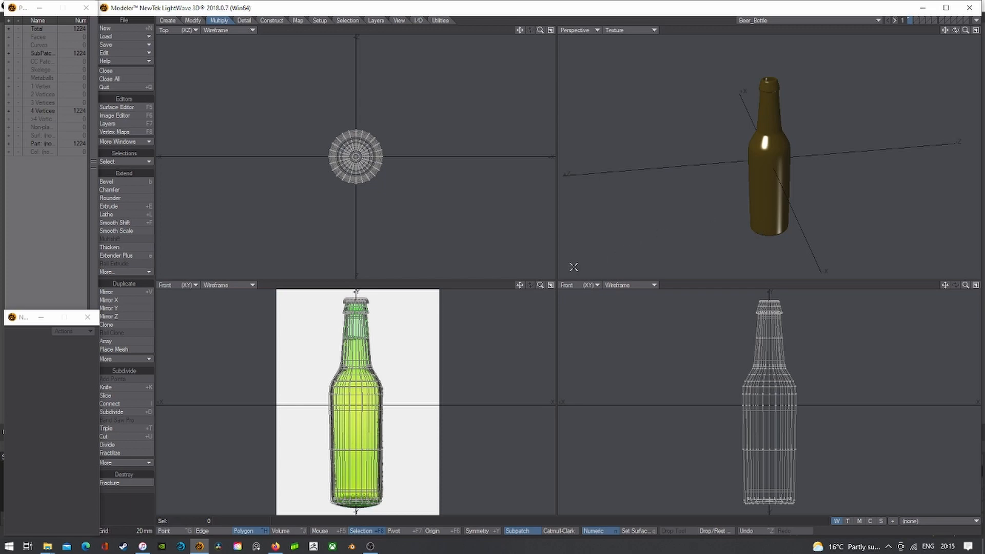
{"action": "left_click", "coordinate": [915, 21]}
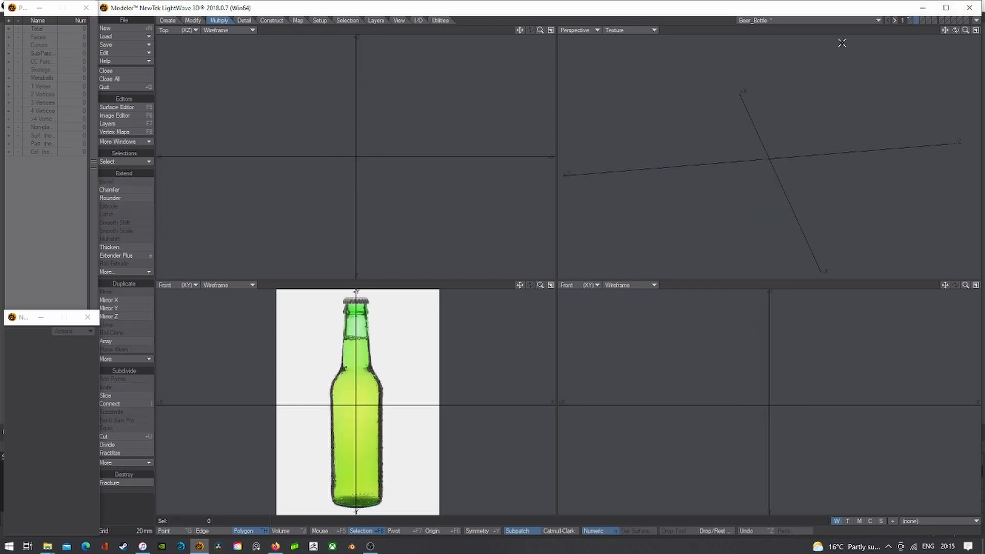
- Frame the bottle cap in the views and choose the Disc primitive from the Create tools
{"action": "left_click_drag", "start_coordinate": [520, 285], "coordinate": [522, 341]}
{"action": "scroll", "coordinate": [364, 358], "scroll_direction": "up", "scroll_amount": 5}
{"action": "scroll", "coordinate": [363, 357], "scroll_direction": "up", "scroll_amount": 2}
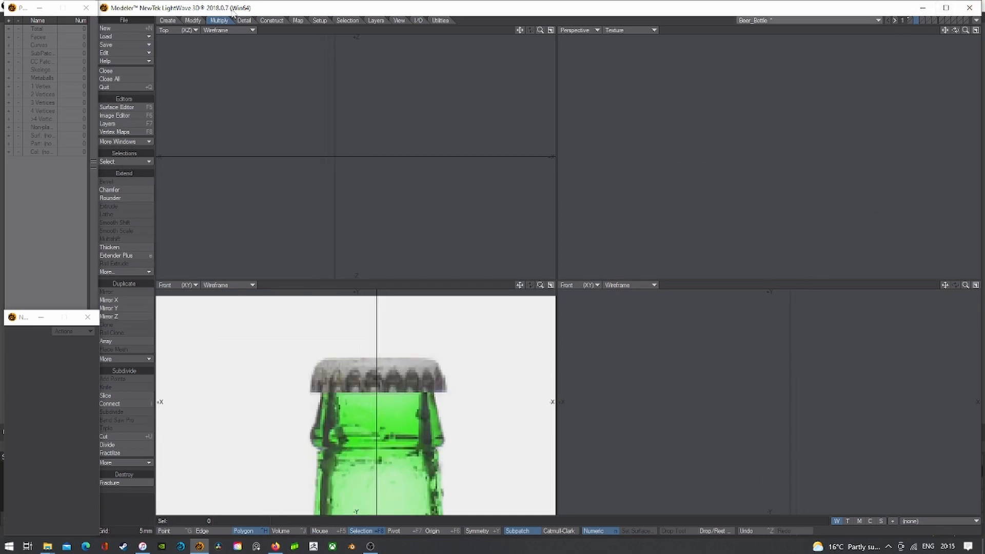
{"action": "left_click", "coordinate": [168, 20]}
{"action": "left_click", "coordinate": [113, 182]}
{"action": "left_click", "coordinate": [116, 190]}
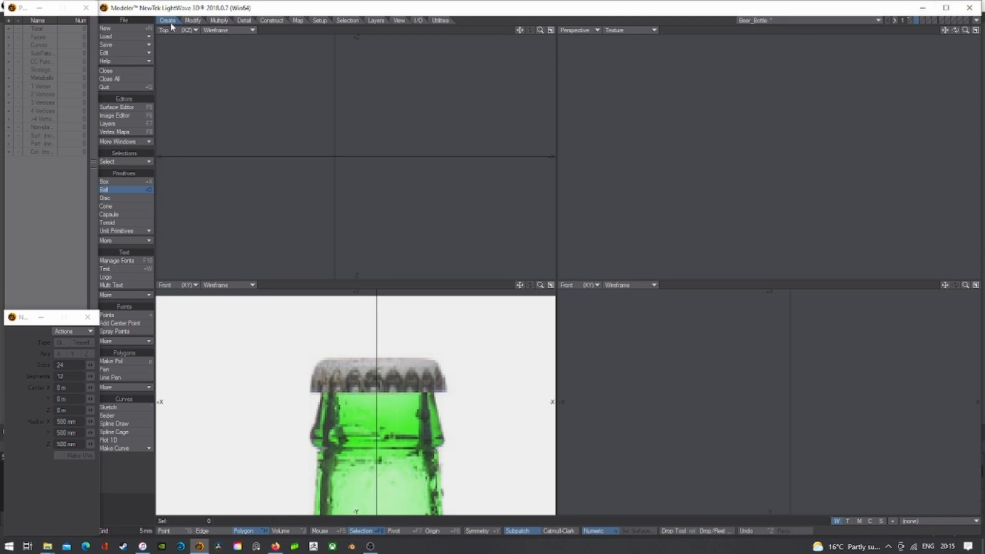
{"action": "left_click", "coordinate": [116, 197]}
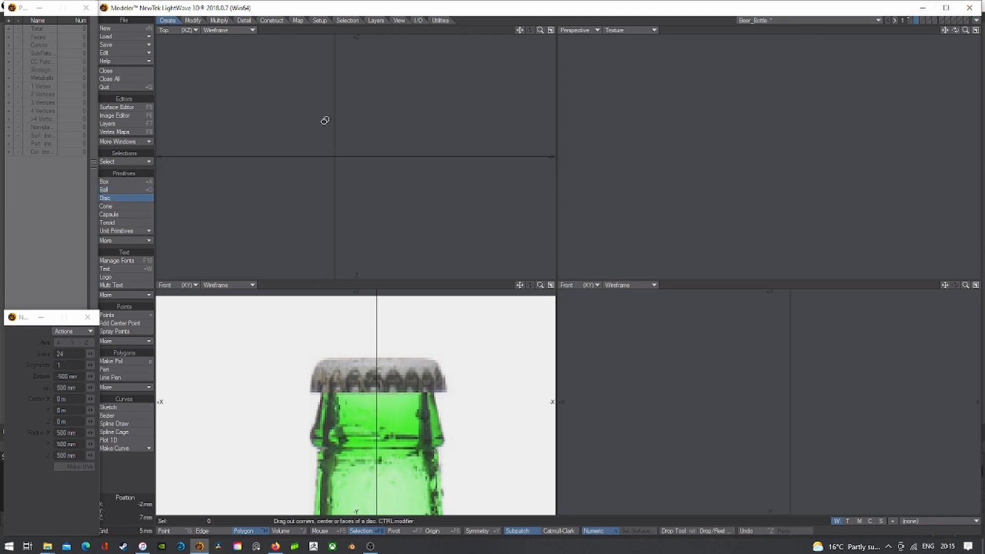
- Draw a 24-sided disc of 13.5 mm radius spanning 106 to 112.4 mm over the cap
{"action": "left_click_drag", "start_coordinate": [334, 155], "coordinate": [272, 80]}
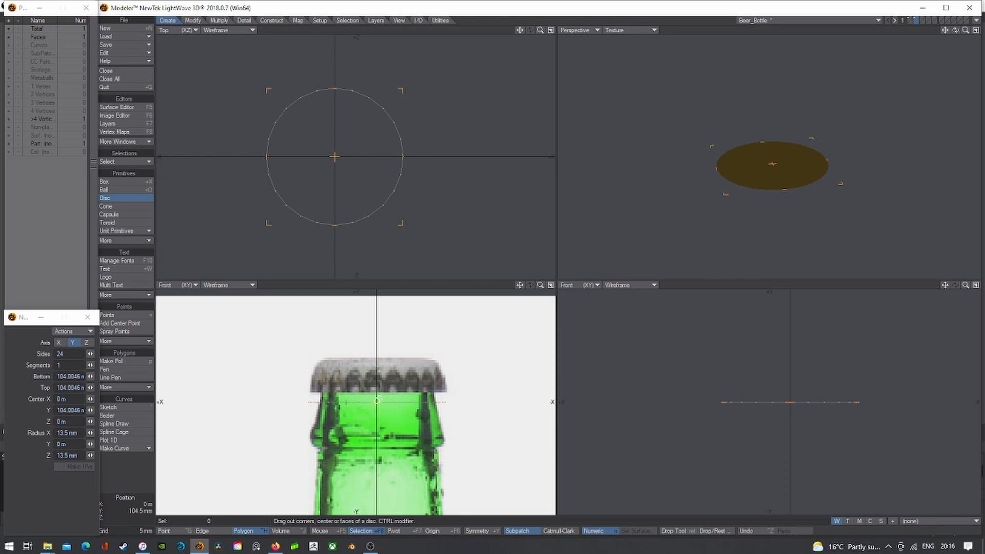
{"action": "left_click_drag", "start_coordinate": [378, 400], "coordinate": [376, 358]}
{"action": "left_click_drag", "start_coordinate": [378, 402], "coordinate": [369, 384]}
{"action": "key", "text": "a"}
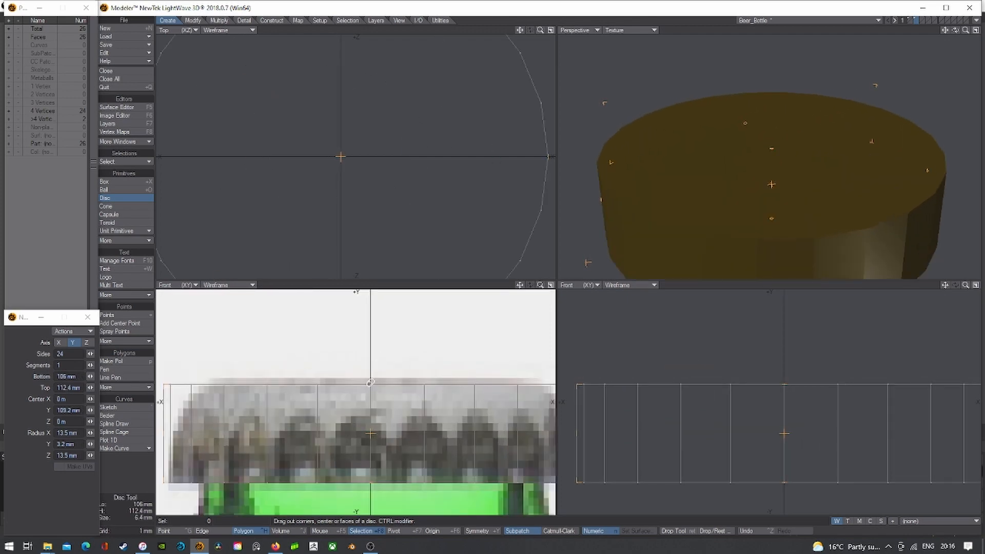
{"action": "scroll", "coordinate": [394, 340], "scroll_direction": "down", "scroll_amount": 4}
{"action": "key", "text": "space"}
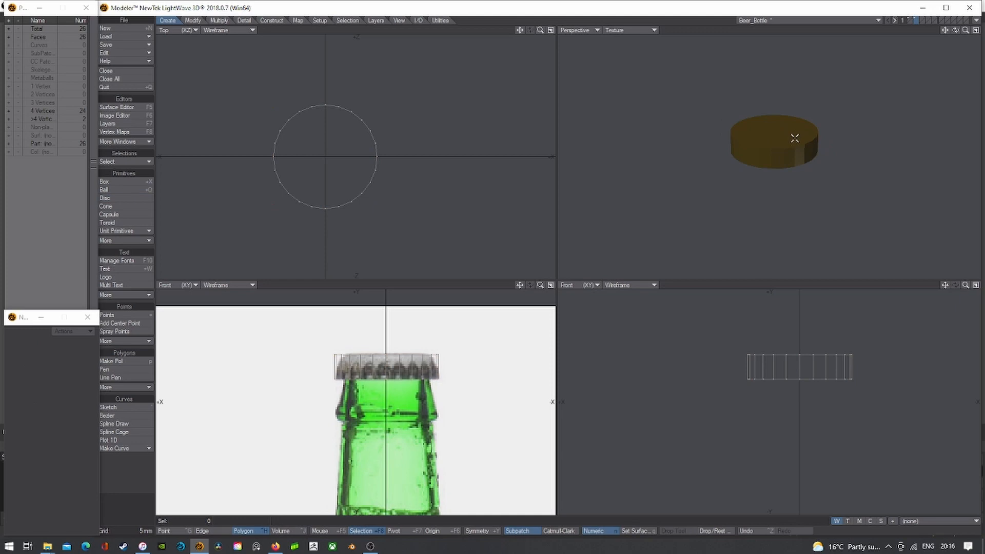
{"action": "key", "text": "q"}
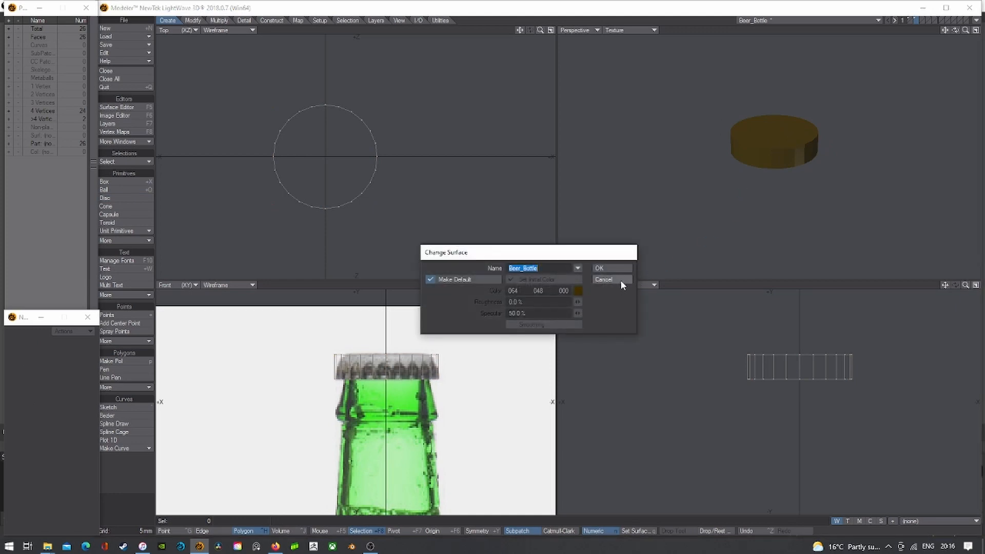
- Name the cap surface BeerCap, colour it light grey (170, 170, 170), and select its top face
{"action": "type", "text": "BeerCap"}
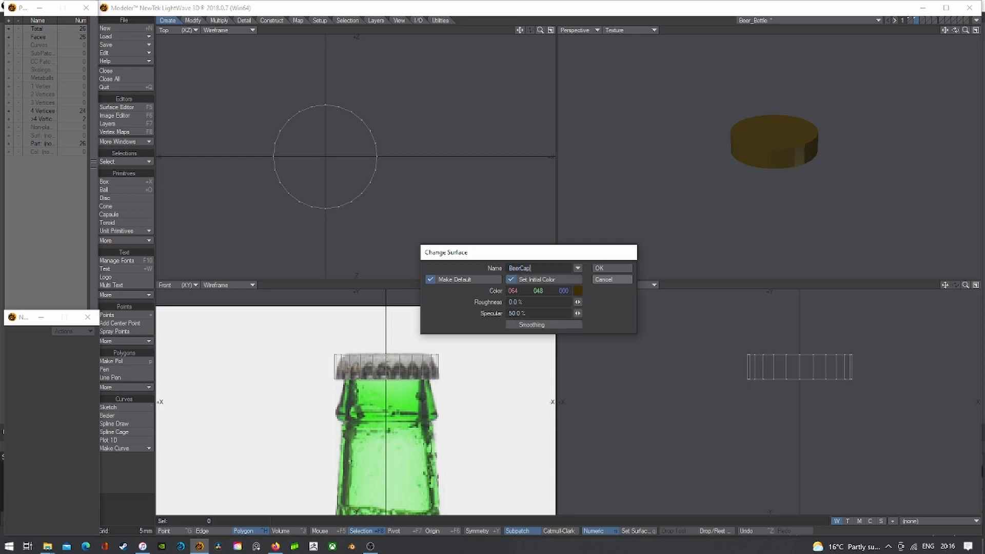
{"action": "key", "text": "Return"}
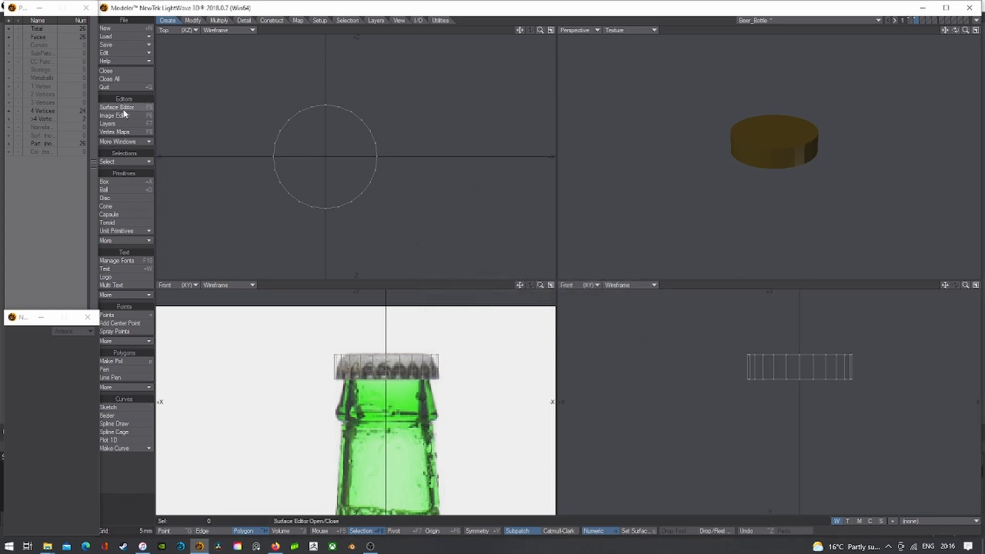
{"action": "left_click", "coordinate": [123, 109]}
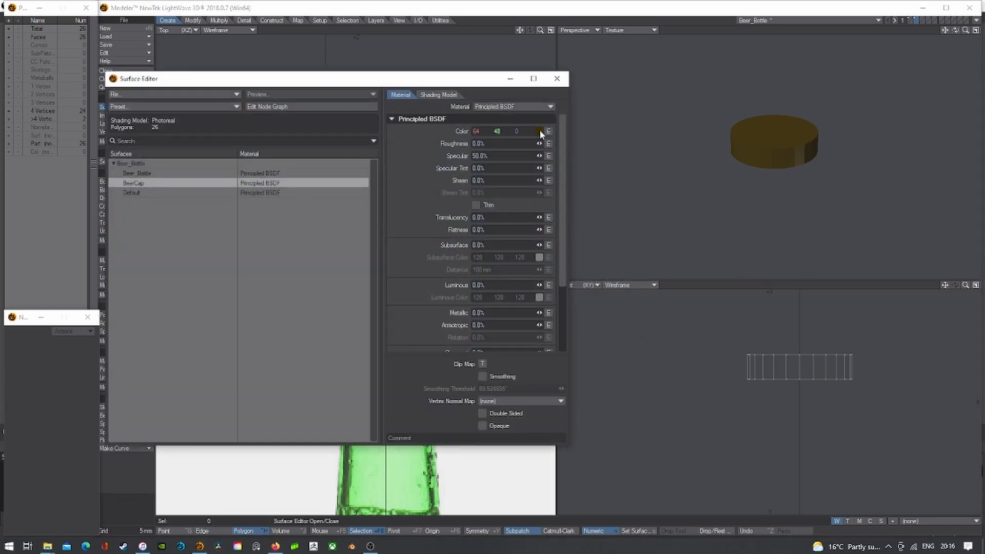
{"action": "left_click", "coordinate": [540, 131]}
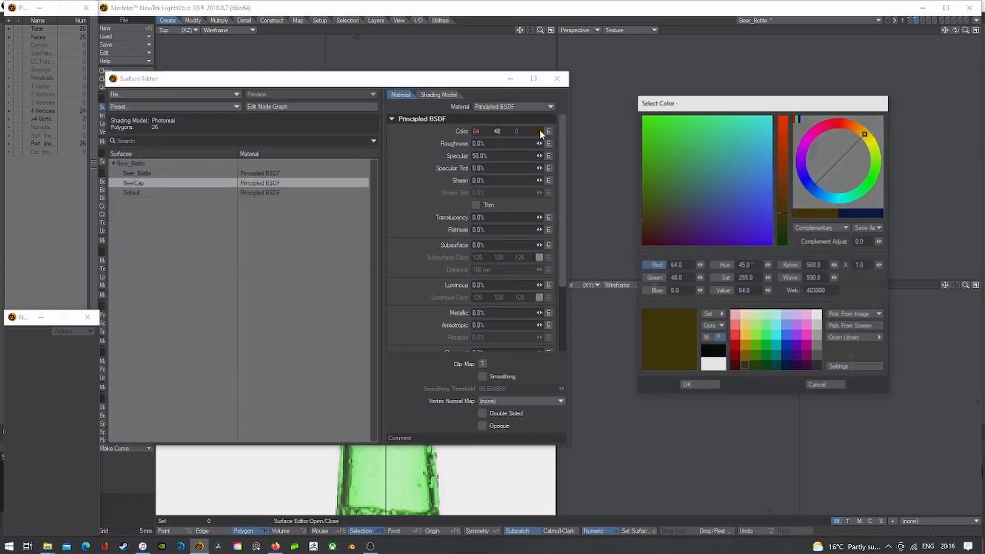
{"action": "left_click", "coordinate": [818, 336]}
{"action": "left_click", "coordinate": [697, 385]}
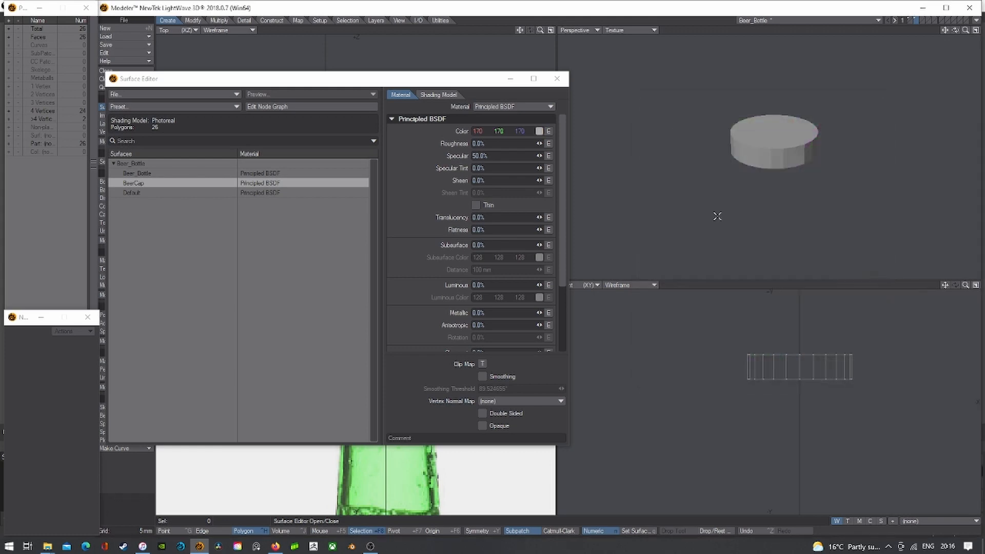
{"action": "left_click", "coordinate": [557, 78]}
{"action": "left_click", "coordinate": [756, 132]}
{"action": "key", "text": "shift+a"}
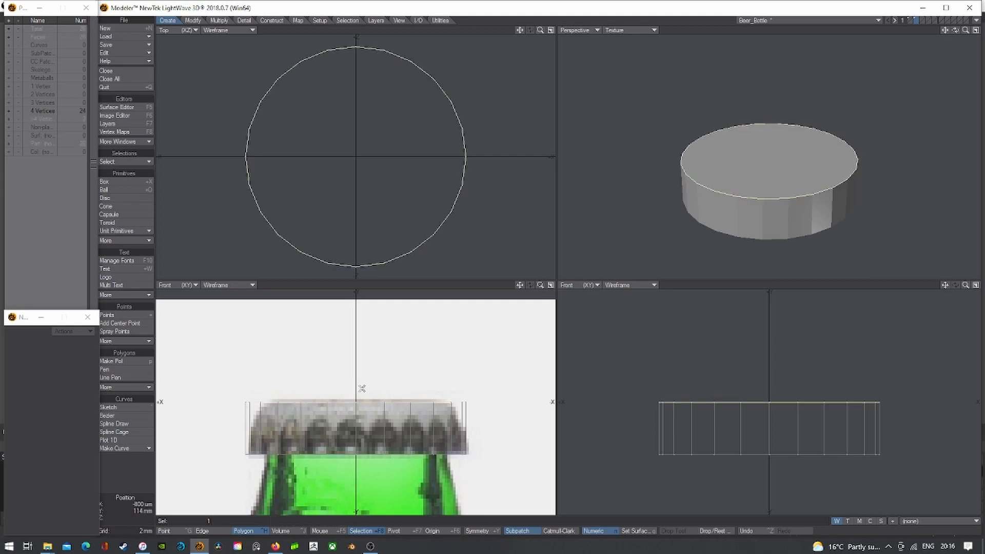
- Taper the cap by scaling its top face to 77.8%, then select the top ring of 24 edges
{"action": "key", "text": "shift+h"}
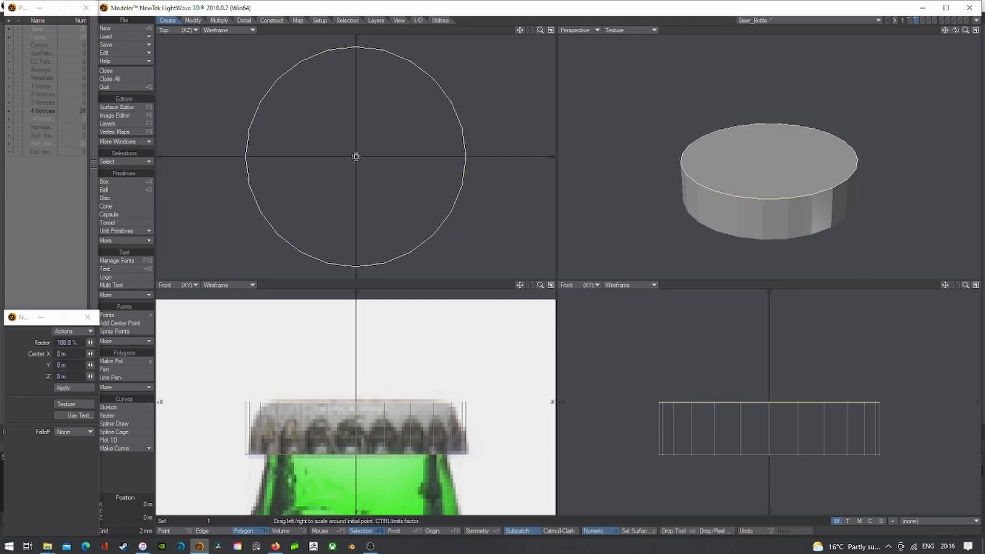
{"action": "left_click_drag", "start_coordinate": [356, 156], "coordinate": [328, 157]}
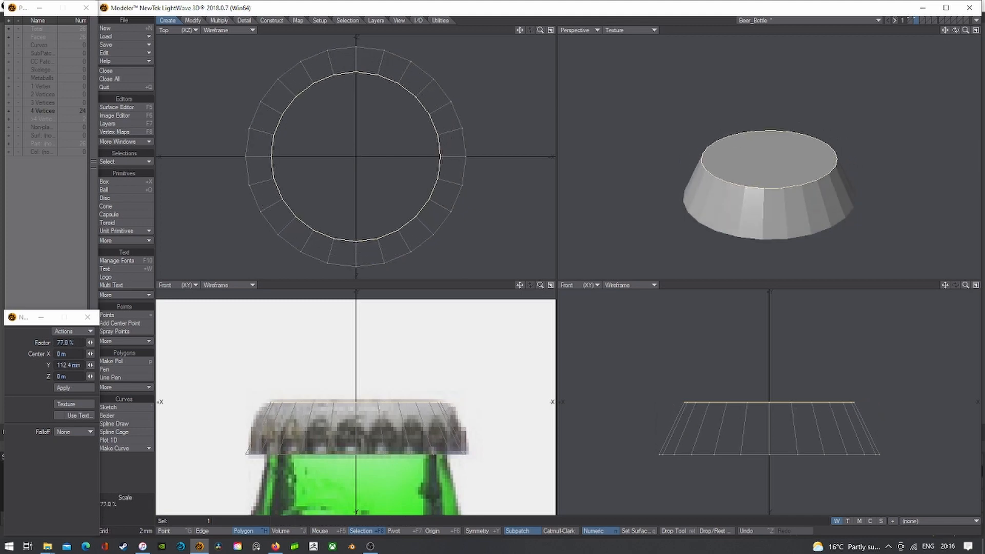
{"action": "key", "text": "space"}
{"action": "key", "text": "slash"}
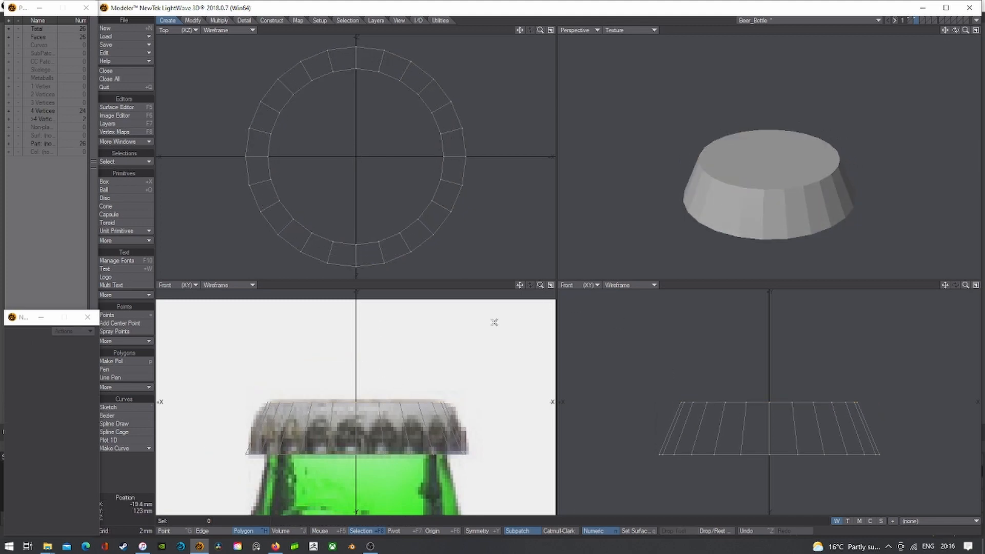
{"action": "left_click", "coordinate": [218, 533]}
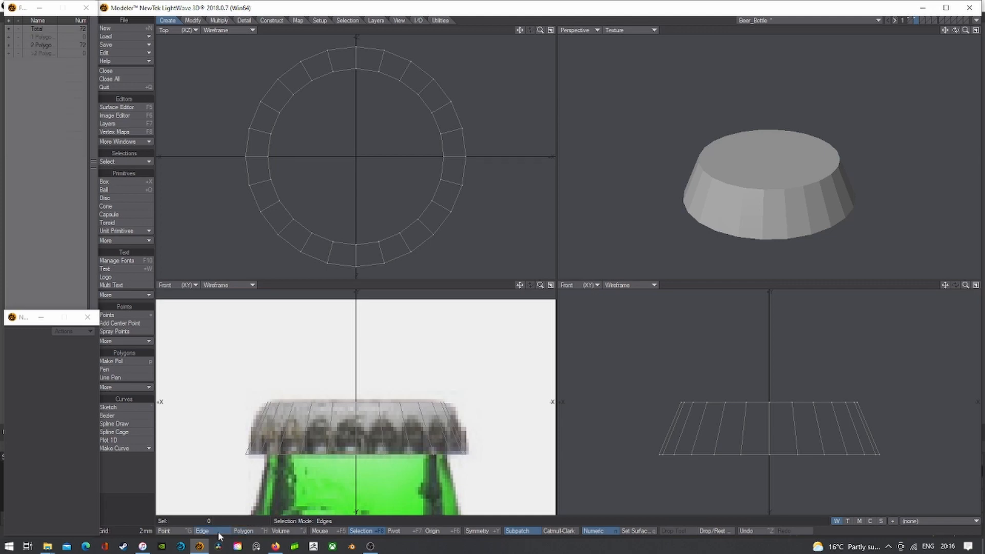
{"action": "mouse_move", "coordinate": [795, 376]}
{"action": "right_mouse_down"}
{"action": "mouse_move", "coordinate": [675, 417]}
{"action": "mouse_move", "coordinate": [964, 400]}
{"action": "right_mouse_up"}
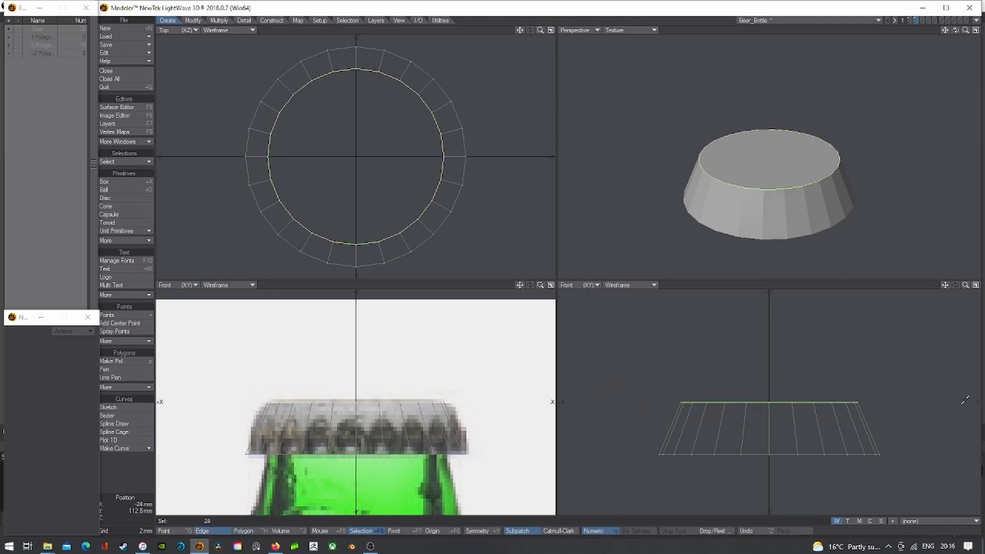
- Chamfer the selected top rim edges twice to form narrow concentric rings
{"action": "left_click", "coordinate": [215, 20]}
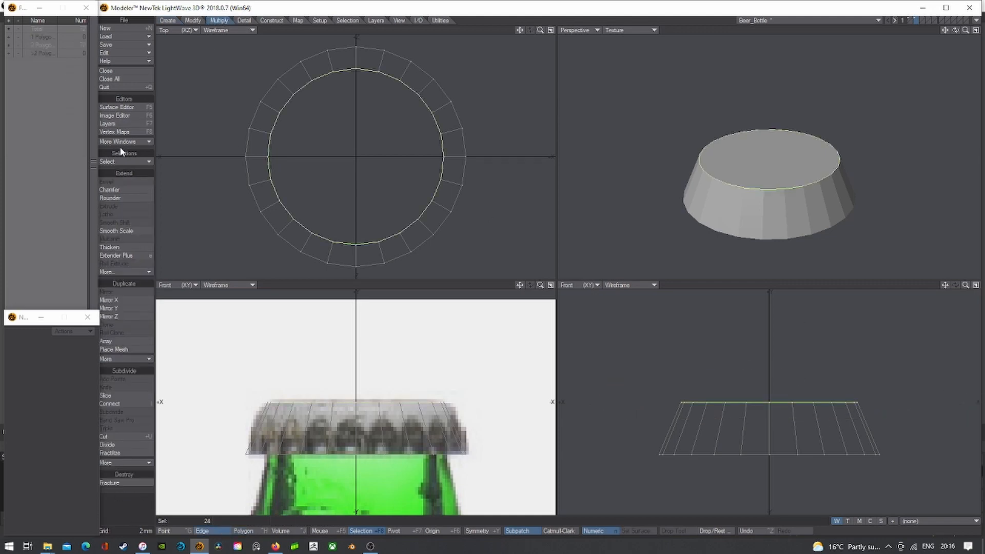
{"action": "left_click", "coordinate": [109, 189]}
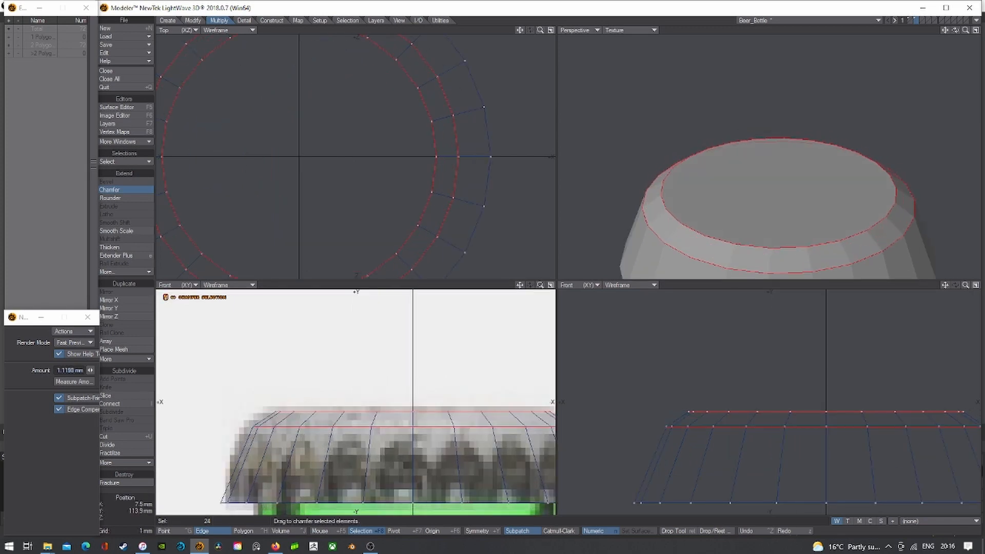
{"action": "left_click_drag", "start_coordinate": [308, 392], "coordinate": [326, 405]}
{"action": "key", "text": "space"}
{"action": "left_click", "coordinate": [114, 189]}
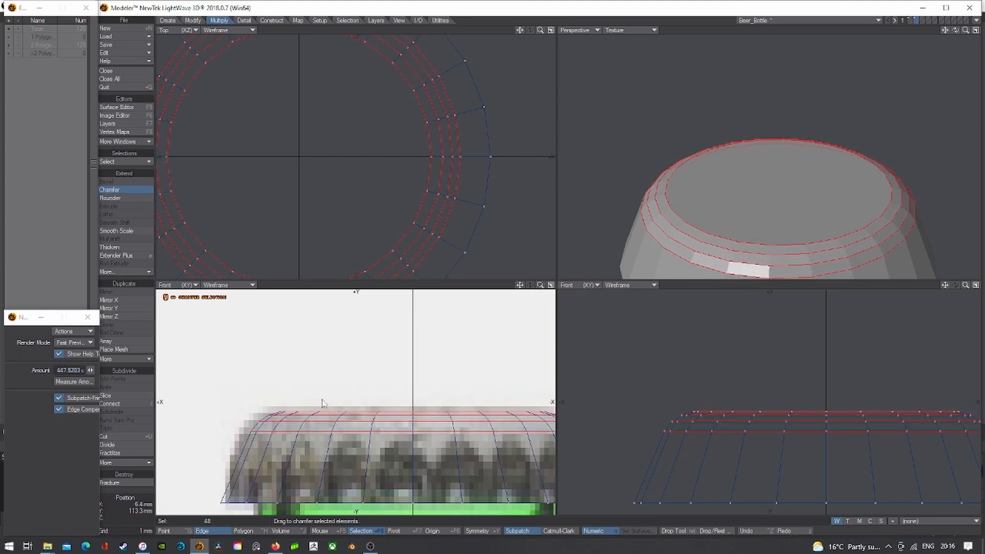
{"action": "left_click", "coordinate": [172, 530]}
- Enlarge the cap's top ring points slightly and raise them a little
{"action": "key", "text": "a"}
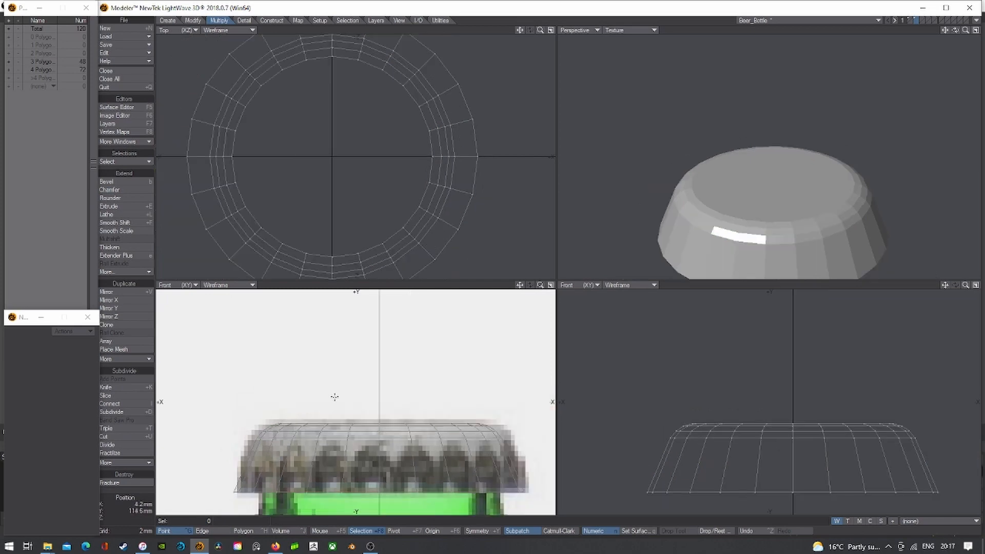
{"action": "mouse_move", "coordinate": [336, 395]}
{"action": "right_mouse_down"}
{"action": "mouse_move", "coordinate": [226, 446]}
{"action": "mouse_move", "coordinate": [537, 399]}
{"action": "right_mouse_up"}
{"action": "key", "text": "shift+h"}
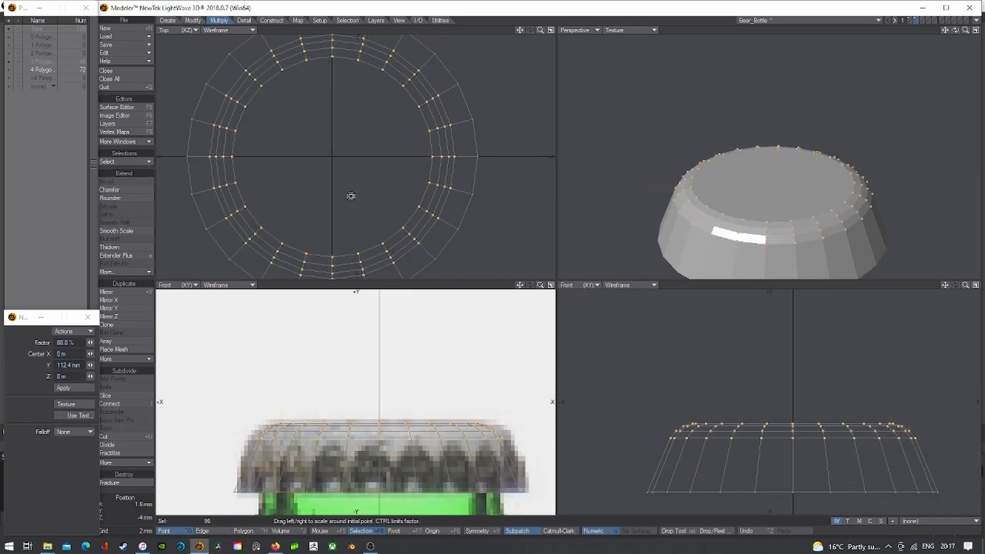
{"action": "left_click_drag", "start_coordinate": [332, 157], "coordinate": [346, 184]}
{"action": "key", "text": "t"}
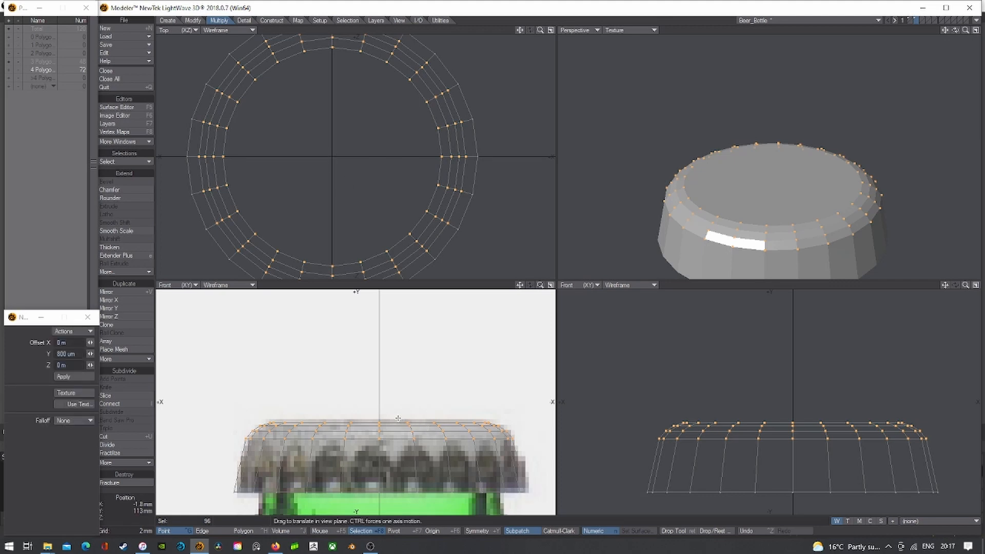
{"action": "left_click_drag", "start_coordinate": [414, 425], "coordinate": [414, 422]}
{"action": "key", "text": "Return"}
{"action": "key", "text": "slash"}
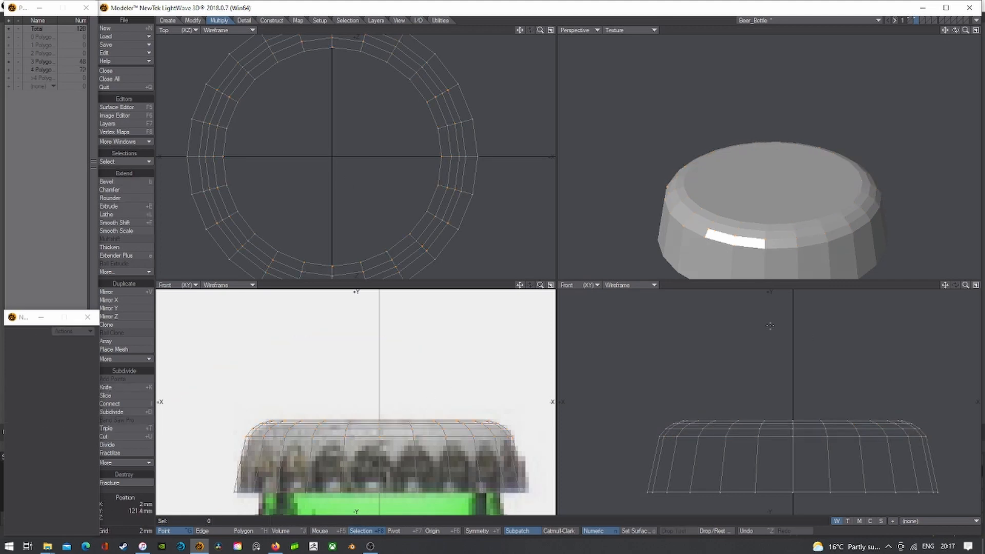
- Knife a horizontal edge loop around the cap's side at 110.6 mm height
{"action": "key", "text": "shift+k"}
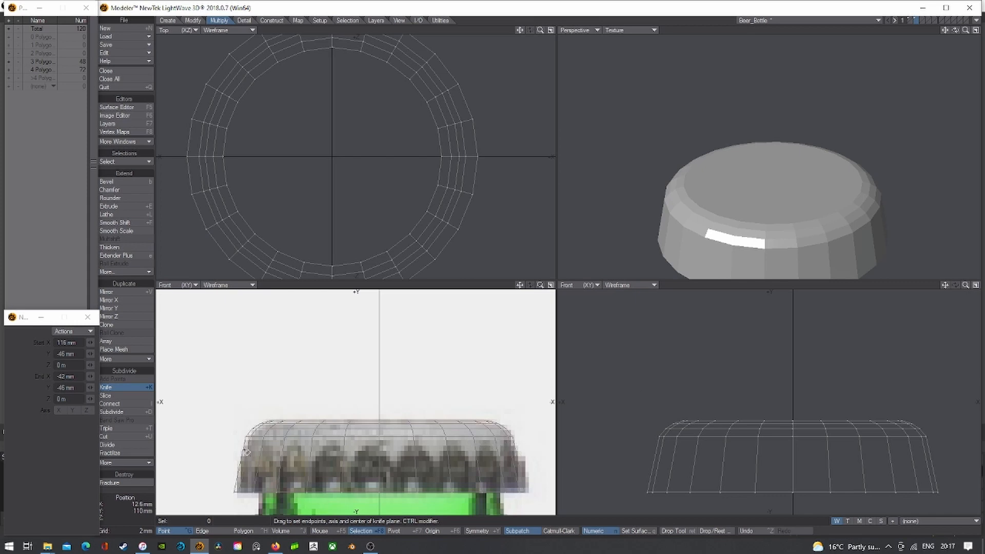
{"action": "left_click_drag", "start_coordinate": [239, 443], "coordinate": [596, 448], "text": "ctrl"}
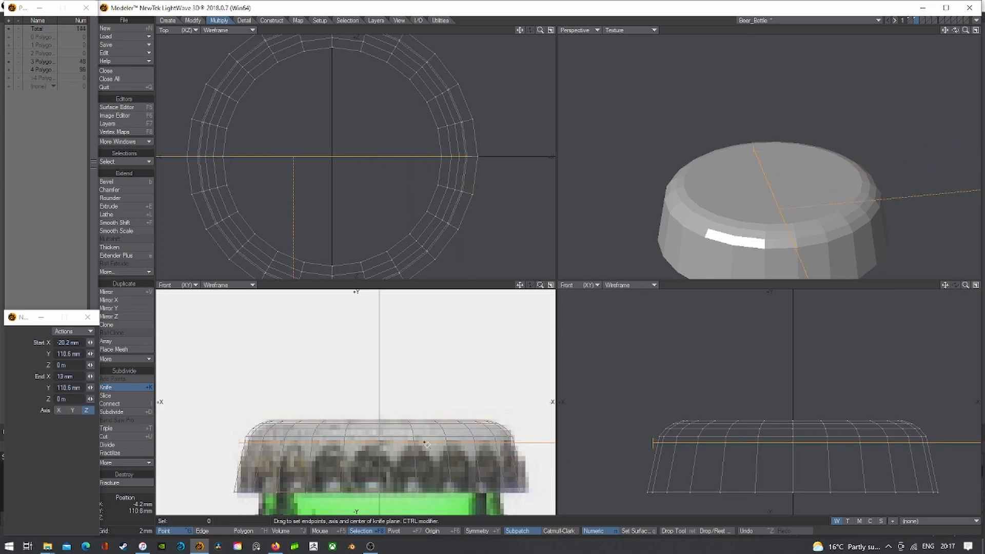
{"action": "key", "text": "Return"}
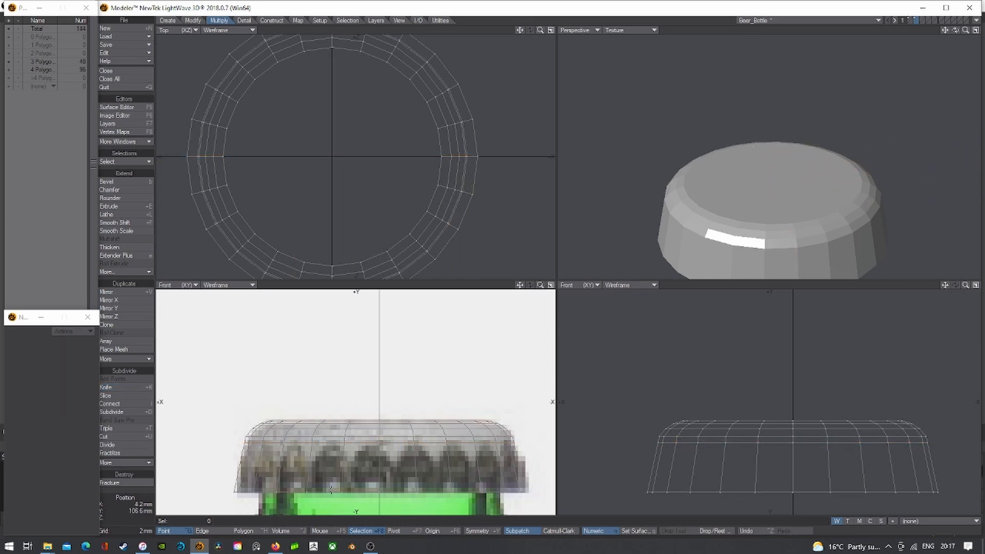
{"action": "left_click", "coordinate": [247, 531]}
{"action": "key", "text": "a"}
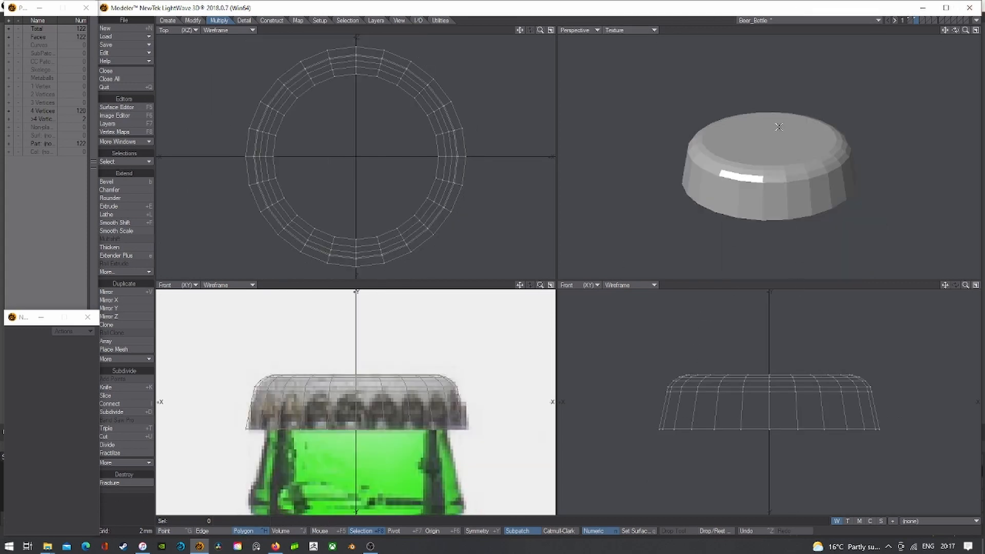
- Delete the cap's bottom polygon to open its underside
{"action": "left_click_drag", "start_coordinate": [955, 30], "coordinate": [955, 66]}
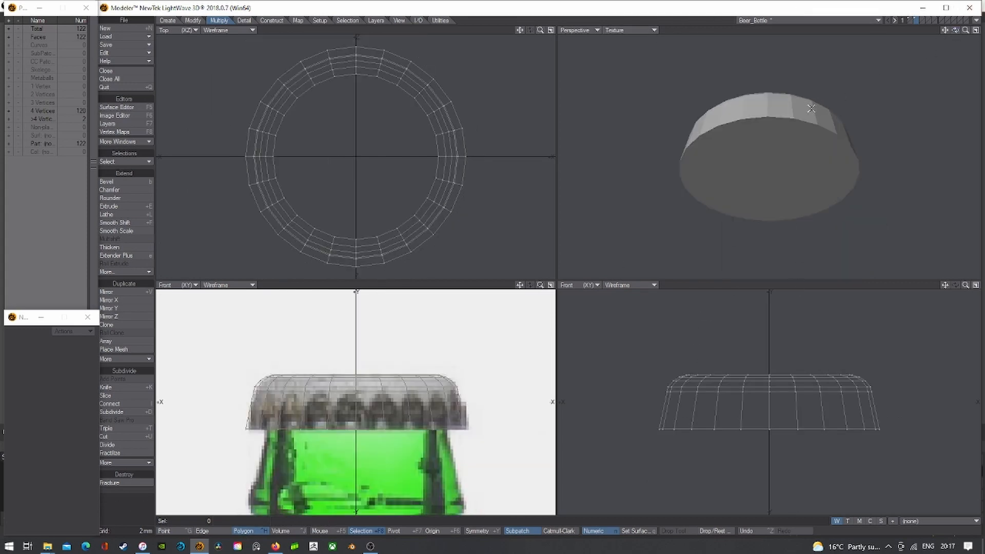
{"action": "left_click", "coordinate": [804, 110]}
{"action": "left_click", "coordinate": [783, 153]}
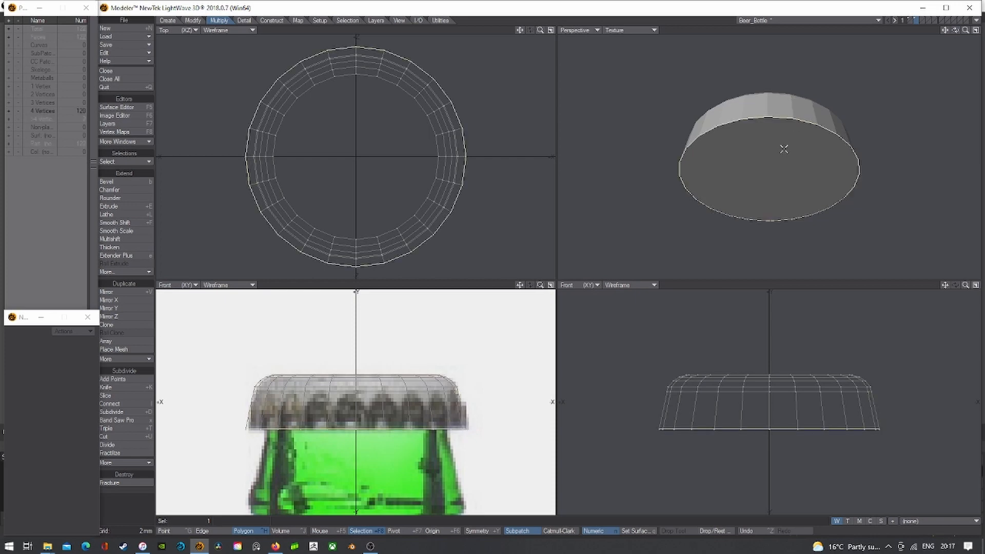
{"action": "key", "text": "Delete"}
- Bevel the top polygon inward by 4.2 mm and delete the inner face to open a hole
{"action": "left_click_drag", "start_coordinate": [955, 30], "coordinate": [967, 34]}
{"action": "left_click", "coordinate": [731, 144]}
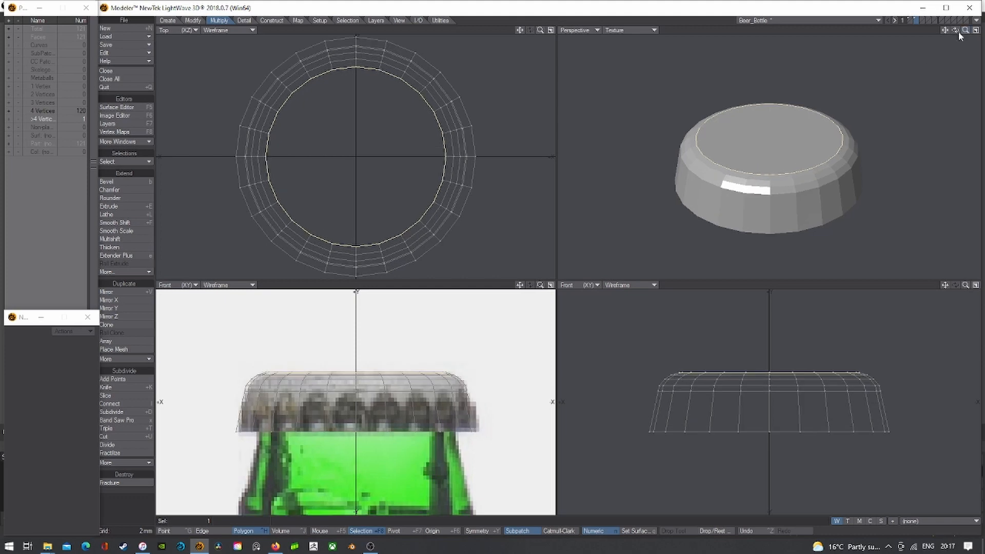
{"action": "key", "text": "b"}
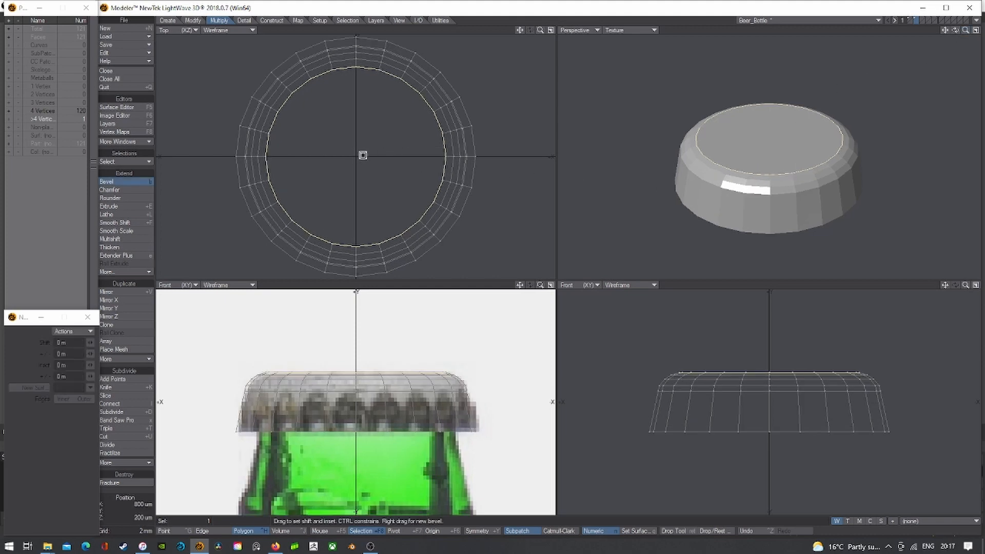
{"action": "left_click_drag", "start_coordinate": [361, 154], "coordinate": [327, 162]}
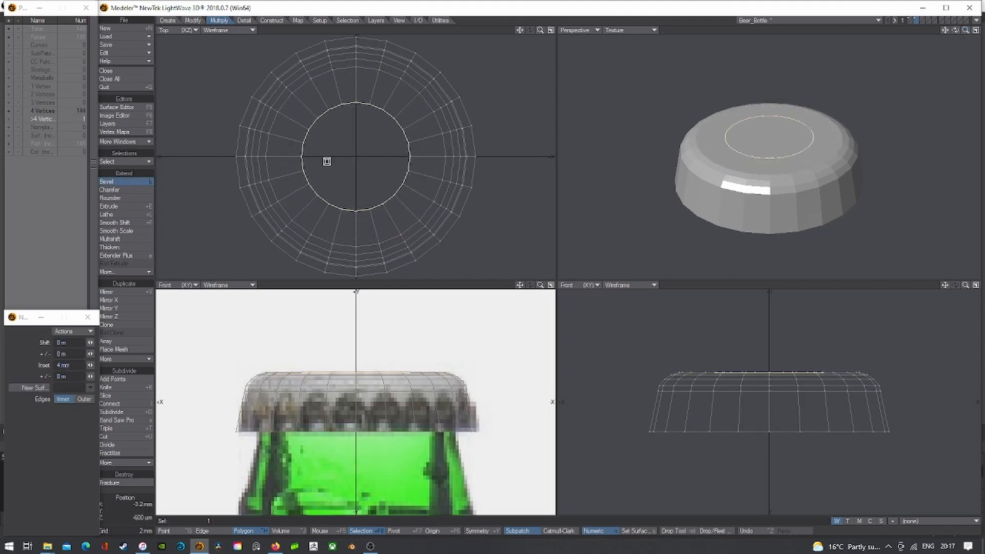
{"action": "key", "text": "space"}
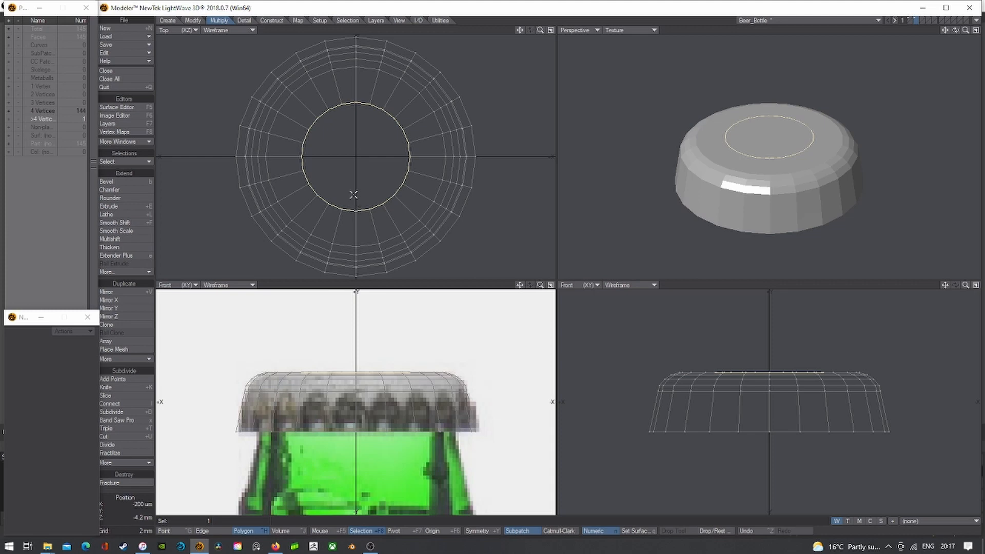
{"action": "key", "text": "Delete"}
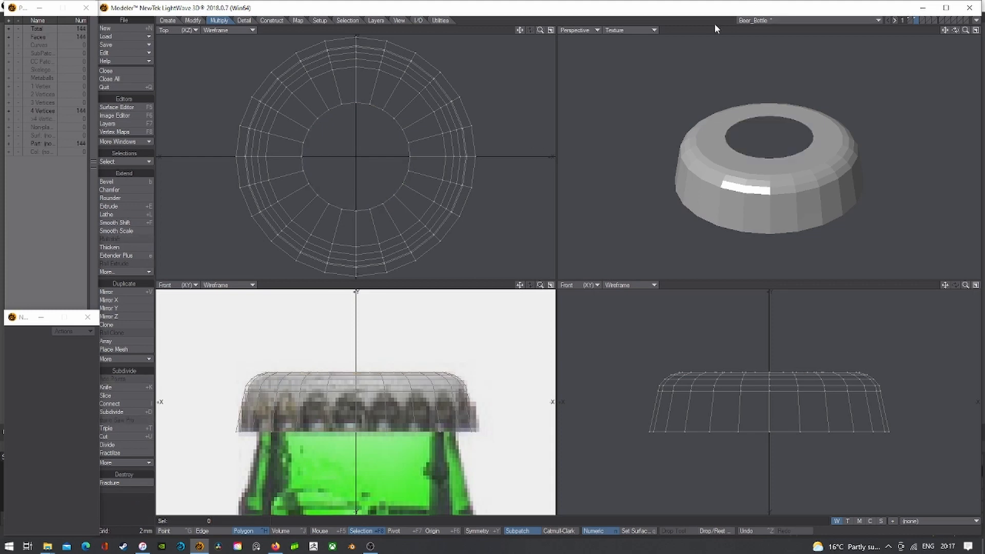
- Display the cap as a smooth SubPatch surface
{"action": "left_click_drag", "start_coordinate": [954, 30], "coordinate": [954, 18]}
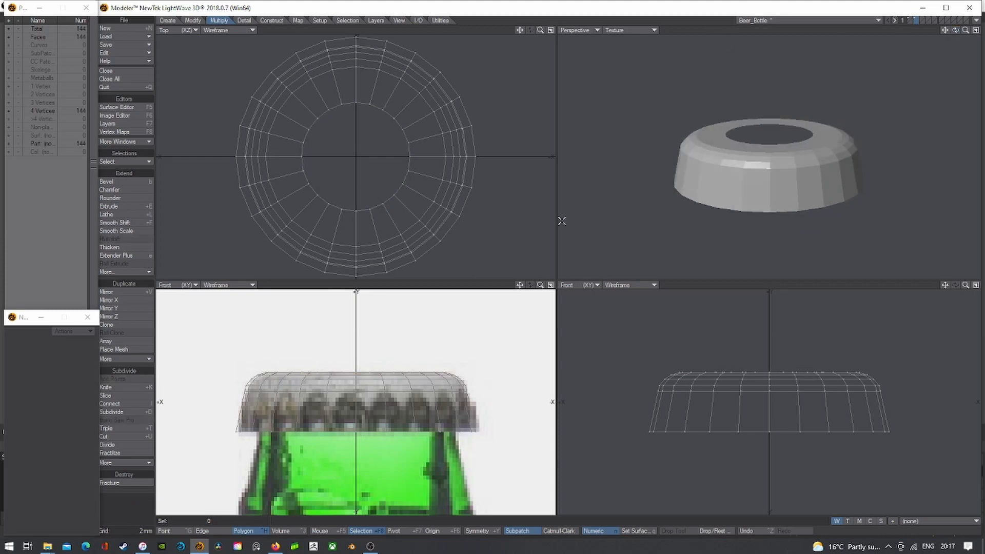
{"action": "left_click", "coordinate": [630, 31]}
{"action": "left_click", "coordinate": [628, 73]}
{"action": "key", "text": "Tab"}
{"action": "mouse_move", "coordinate": [956, 29]}
{"action": "left_mouse_down"}
{"action": "mouse_move", "coordinate": [956, 48]}
{"action": "mouse_move", "coordinate": [956, 30]}
{"action": "left_mouse_up"}
- Turn off SubPatch, cut one 6-polygon wedge, delete the remaining ring, and paste the wedge back
{"action": "key", "text": "Tab"}
{"action": "scroll", "coordinate": [358, 207], "scroll_direction": "down", "scroll_amount": 3}
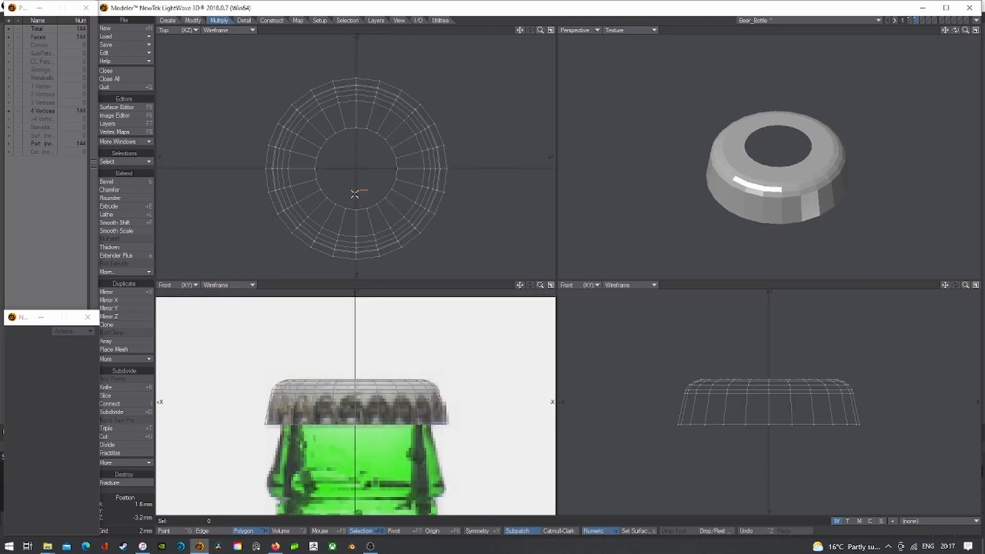
{"action": "mouse_move", "coordinate": [354, 194]}
{"action": "right_mouse_down"}
{"action": "mouse_move", "coordinate": [351, 256]}
{"action": "mouse_move", "coordinate": [387, 267]}
{"action": "mouse_move", "coordinate": [361, 191]}
{"action": "mouse_move", "coordinate": [350, 200]}
{"action": "mouse_move", "coordinate": [382, 268]}
{"action": "mouse_move", "coordinate": [359, 177]}
{"action": "mouse_move", "coordinate": [356, 187]}
{"action": "right_mouse_up"}
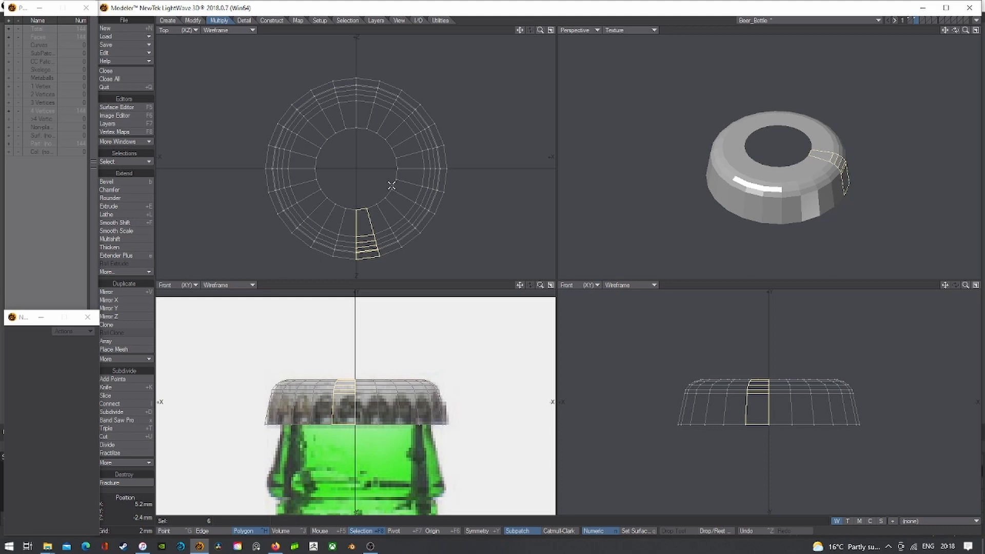
{"action": "key", "text": "Delete"}
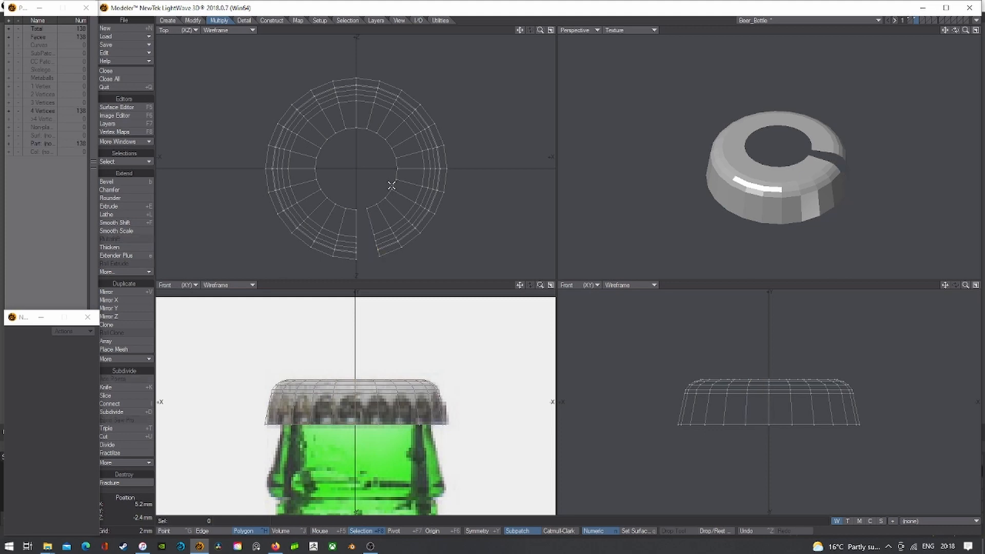
{"action": "key", "text": "Delete"}
{"action": "key", "text": "ctrl+v"}
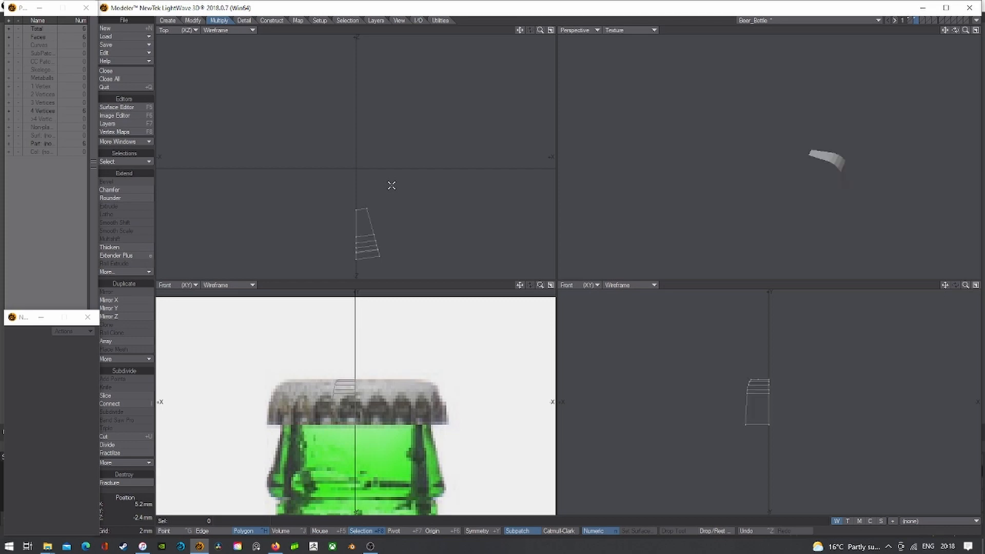
- Show the wedge shaded with a wireframe overlay and select its large lower side face
{"action": "key", "text": "a"}
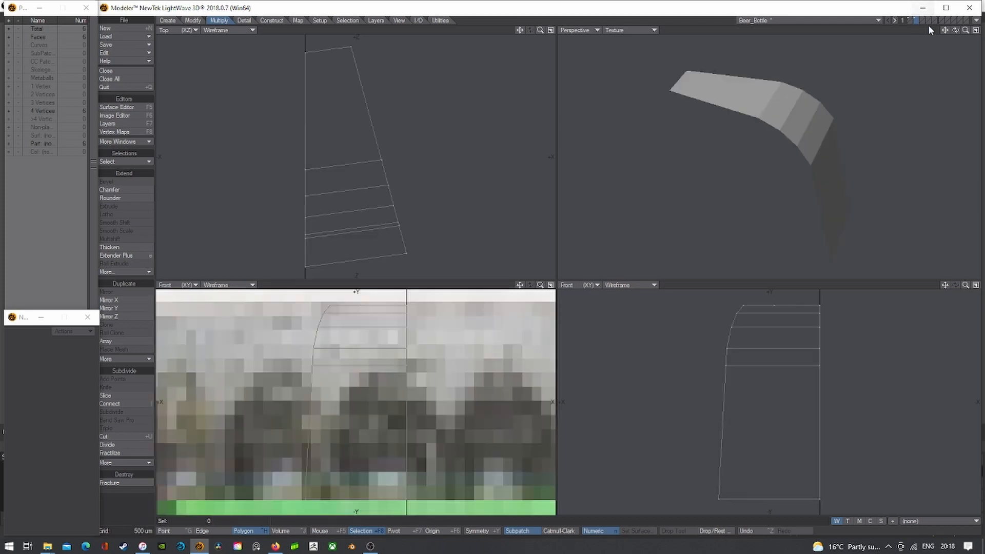
{"action": "left_click_drag", "start_coordinate": [955, 31], "coordinate": [928, 32]}
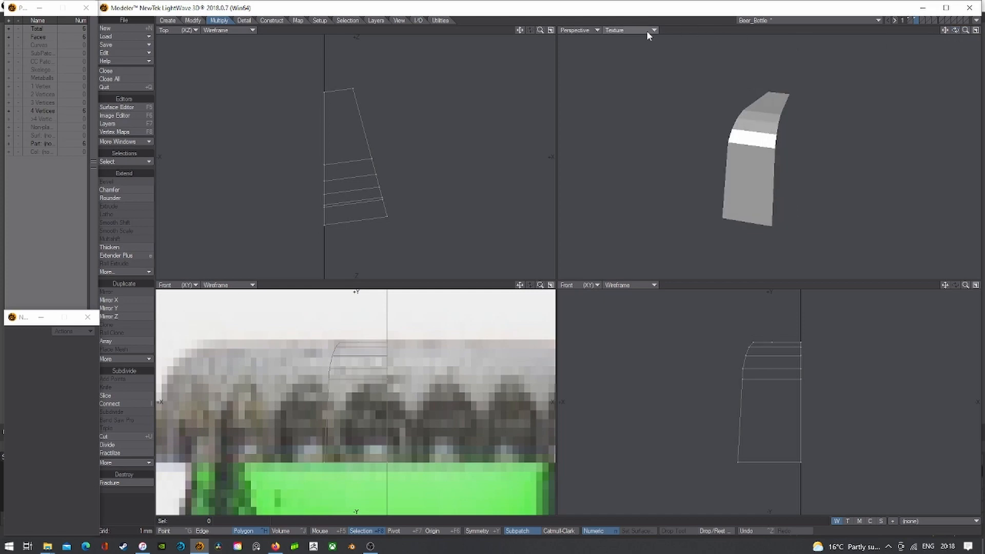
{"action": "left_click", "coordinate": [630, 30]}
{"action": "left_click", "coordinate": [647, 48]}
{"action": "left_click", "coordinate": [766, 206]}
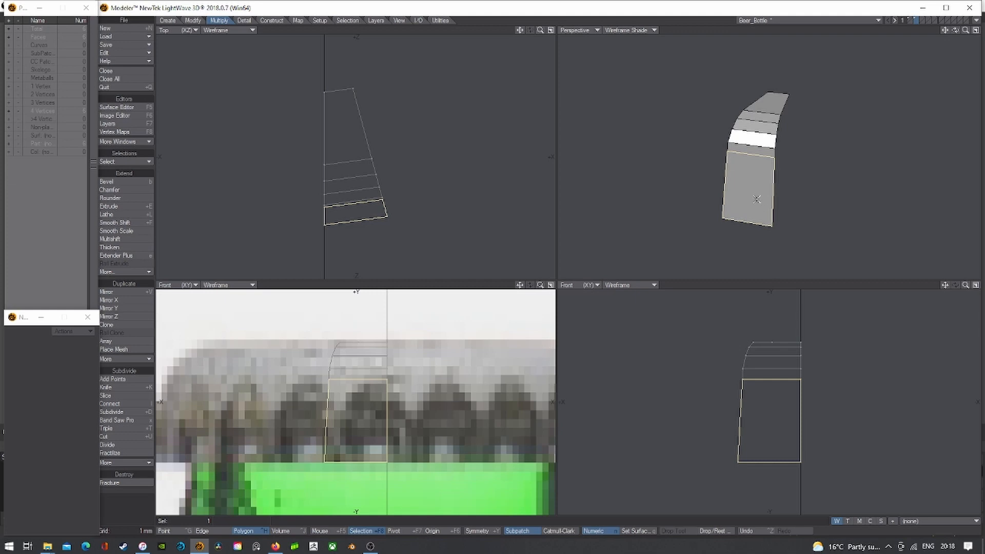
- Bevel the selected face inward by 300 um, redoing the inset after an undo
{"action": "key", "text": "b"}
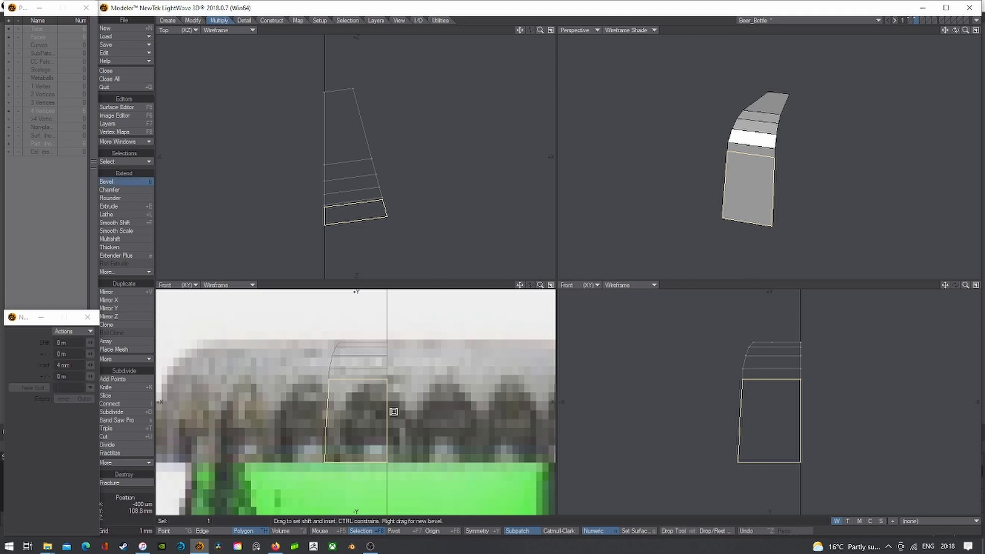
{"action": "left_click_drag", "start_coordinate": [369, 417], "coordinate": [364, 422]}
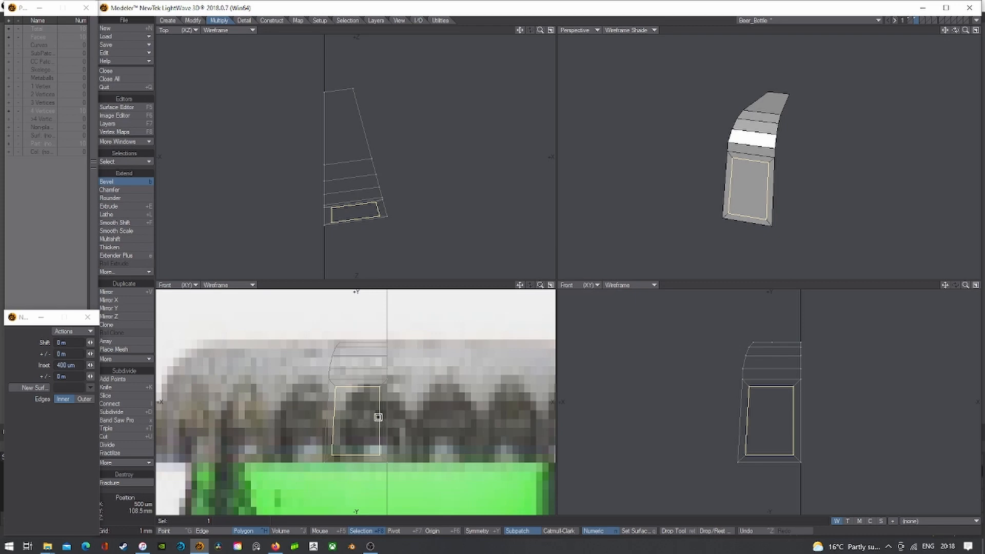
{"action": "key", "text": "ctrl+z"}
{"action": "key", "text": "ctrl+z"}
{"action": "key", "text": "z"}
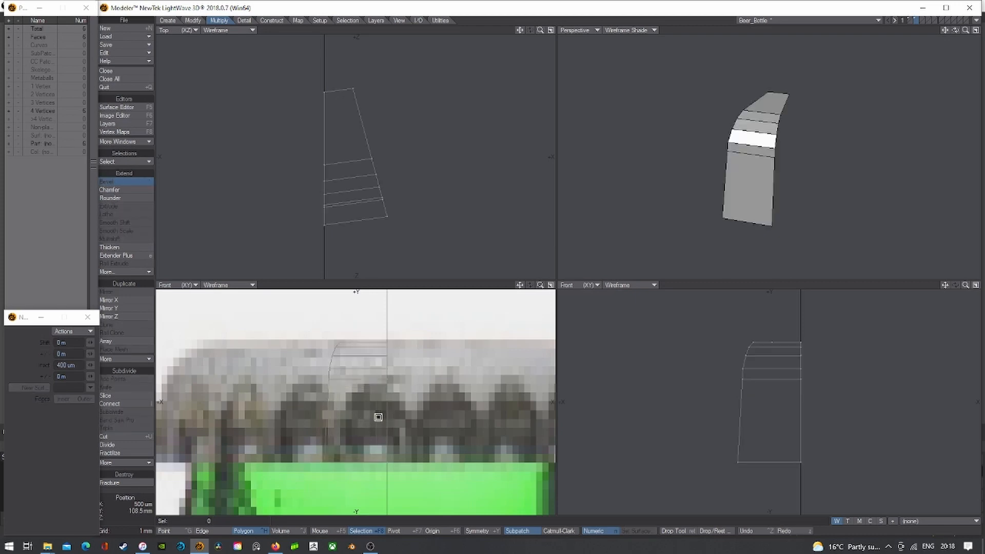
{"action": "key", "text": "z"}
{"action": "key", "text": "b"}
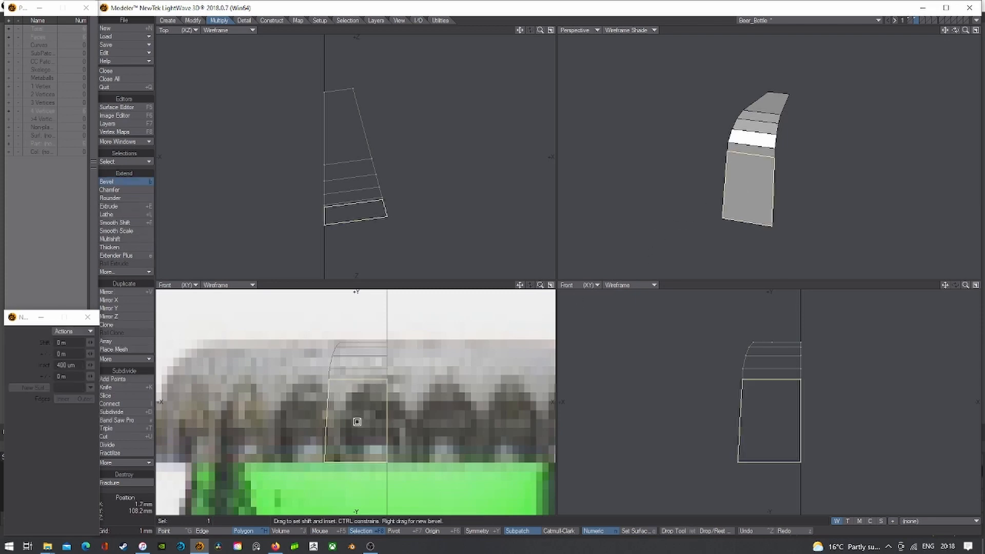
{"action": "left_click_drag", "start_coordinate": [356, 417], "coordinate": [348, 417]}
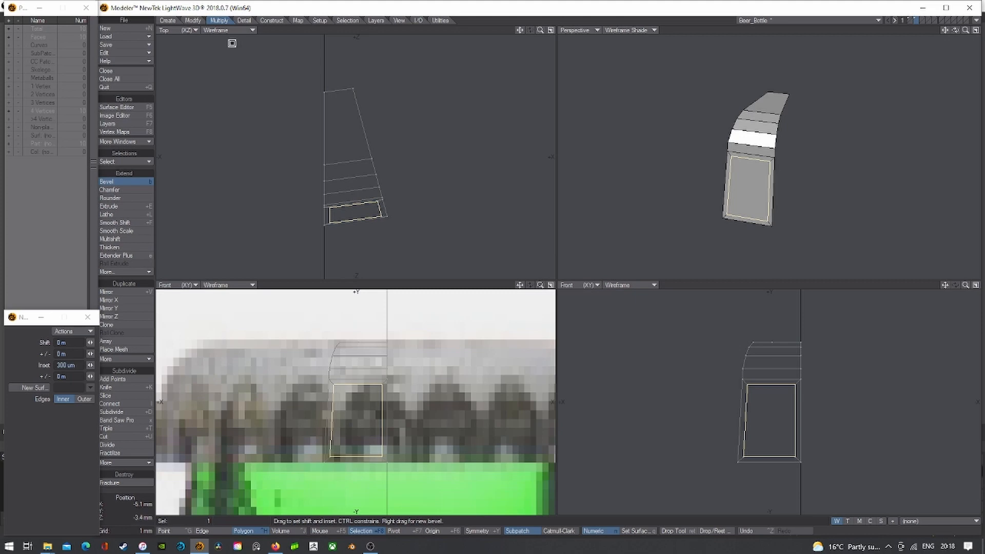
{"action": "left_click", "coordinate": [193, 20]}
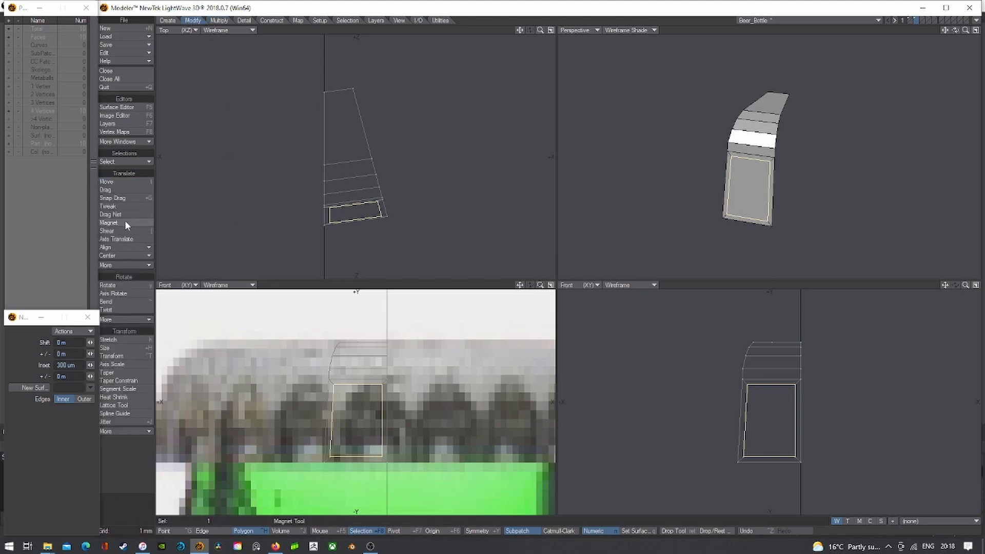
- Slide the lower panel down and narrow it slightly in depth with the transform gizmo
{"action": "left_click", "coordinate": [123, 239]}
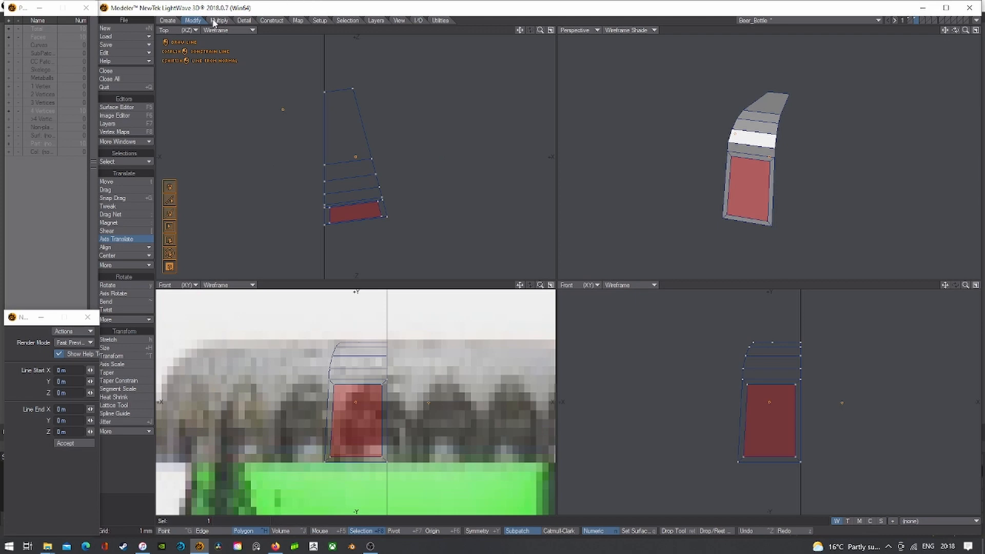
{"action": "key", "text": "space"}
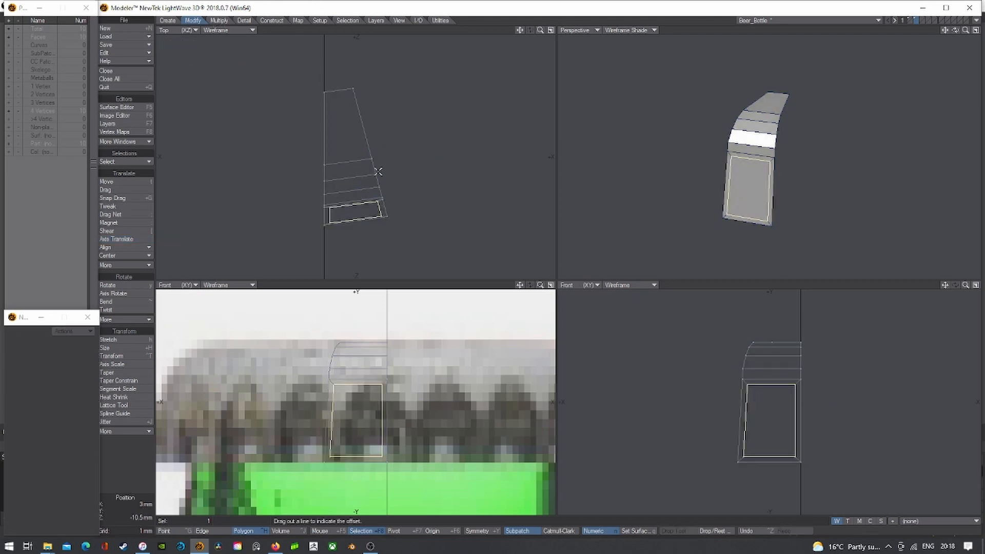
{"action": "key", "text": "ctrl+t"}
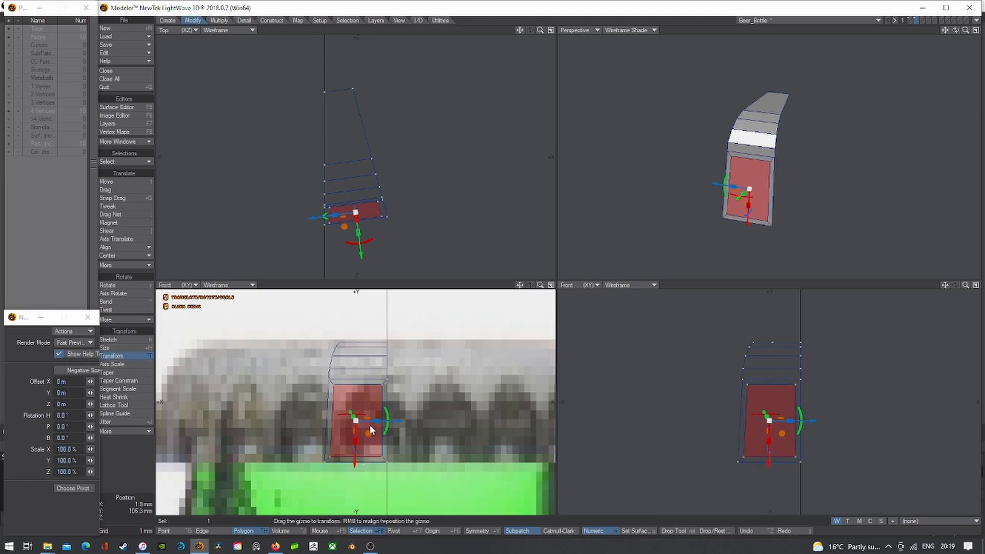
{"action": "left_click_drag", "start_coordinate": [966, 30], "coordinate": [933, 44]}
{"action": "left_click_drag", "start_coordinate": [718, 229], "coordinate": [720, 240]}
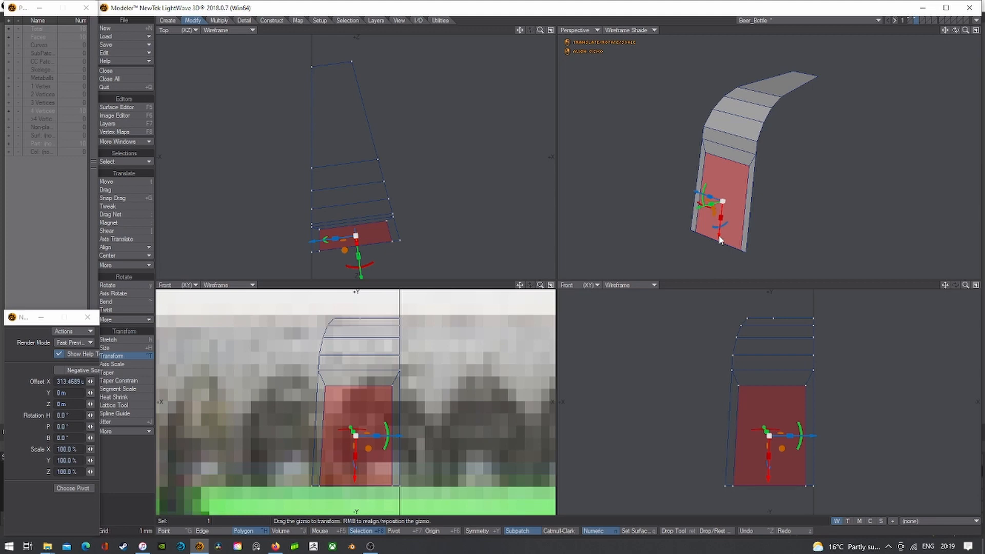
{"action": "left_click_drag", "start_coordinate": [377, 433], "coordinate": [369, 433]}
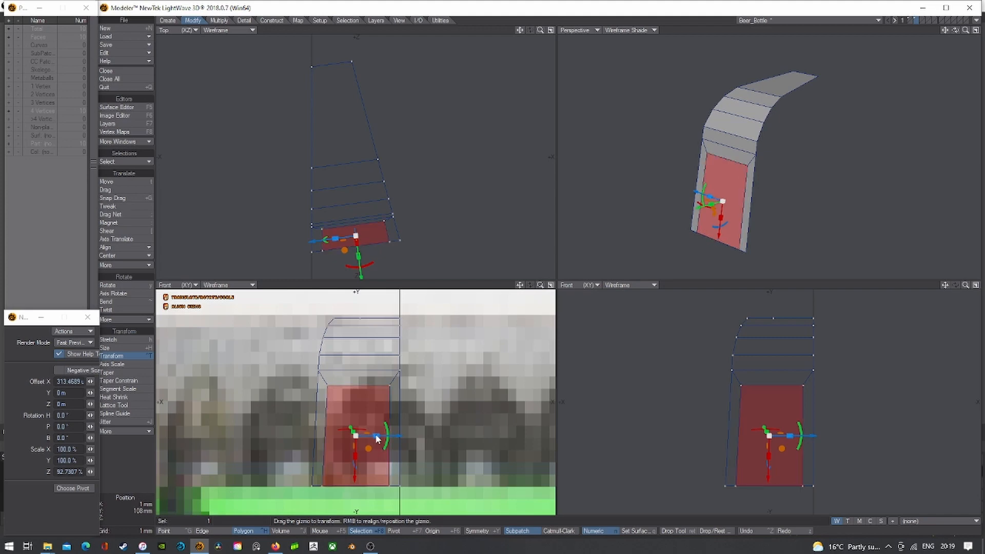
- Spread the two bottom corner points wider apart, to about 114.5%
{"action": "left_click", "coordinate": [178, 531]}
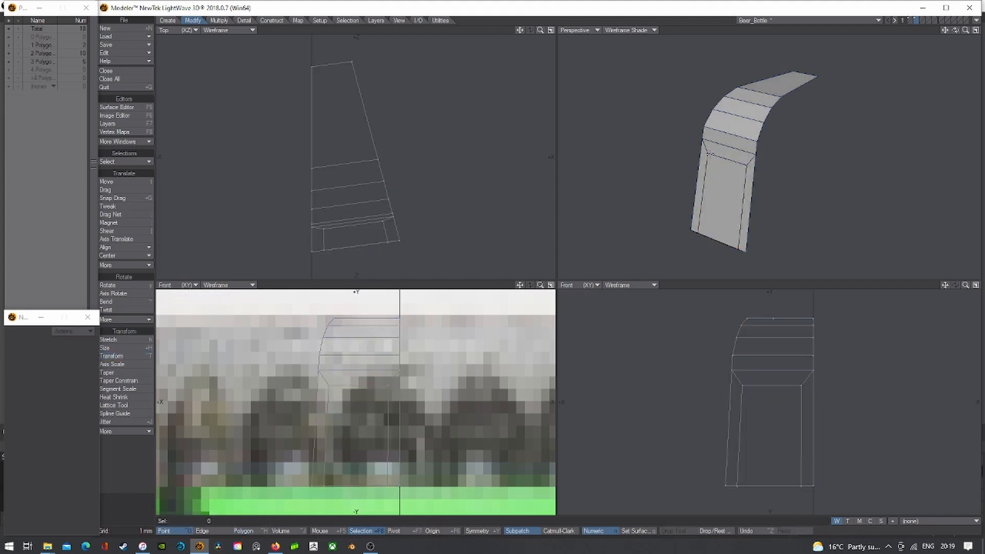
{"action": "left_click", "coordinate": [696, 232]}
{"action": "left_click", "coordinate": [126, 357]}
{"action": "left_click", "coordinate": [125, 356]}
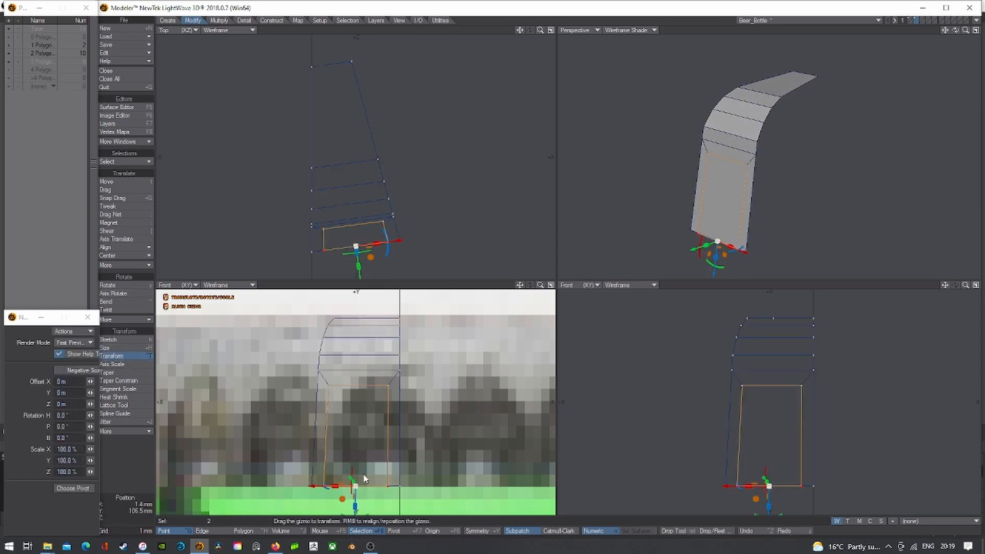
{"action": "left_click_drag", "start_coordinate": [336, 490], "coordinate": [321, 485]}
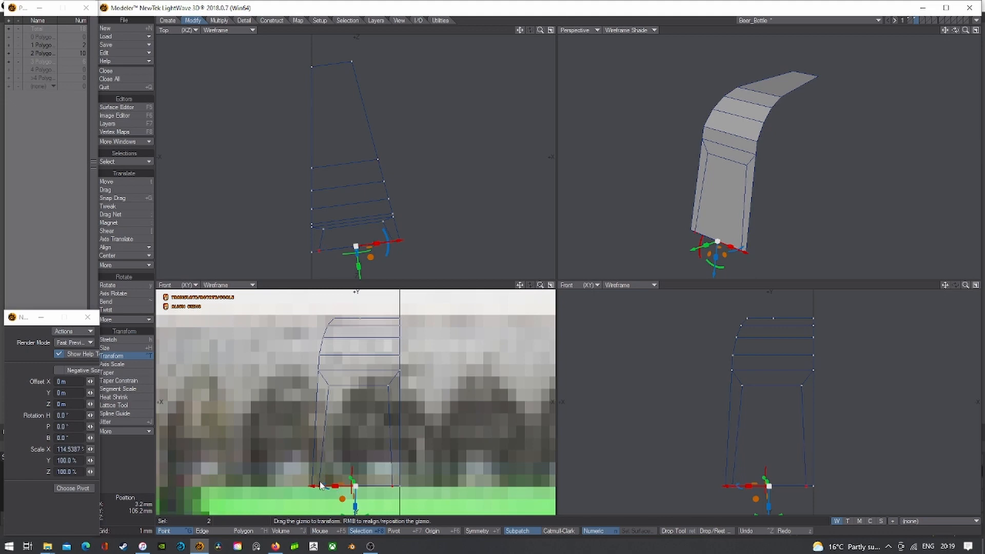
- Squeeze the panel's upper points closer together in depth, to 90.4%
{"action": "key", "text": "space"}
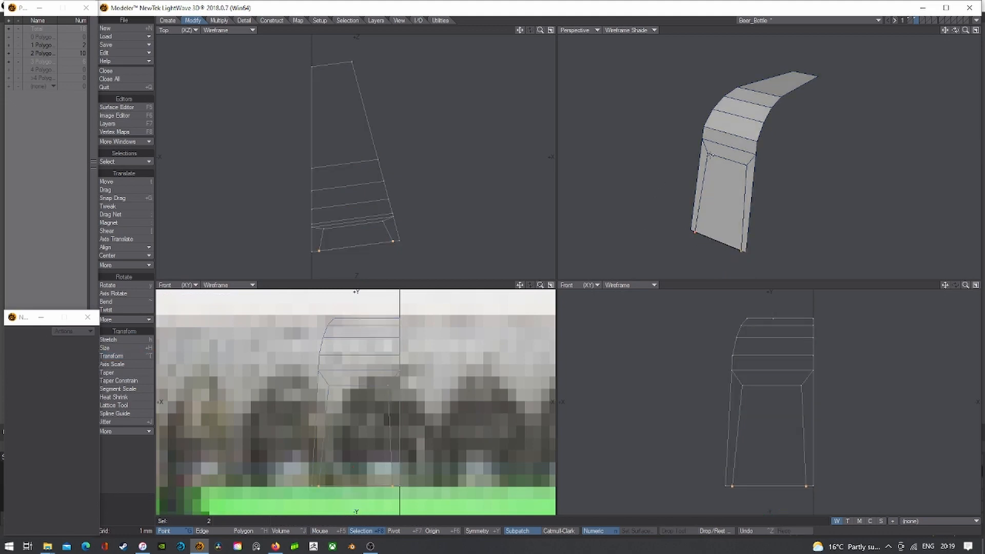
{"action": "key", "text": "slash"}
{"action": "left_click", "coordinate": [710, 150]}
{"action": "left_click", "coordinate": [128, 355]}
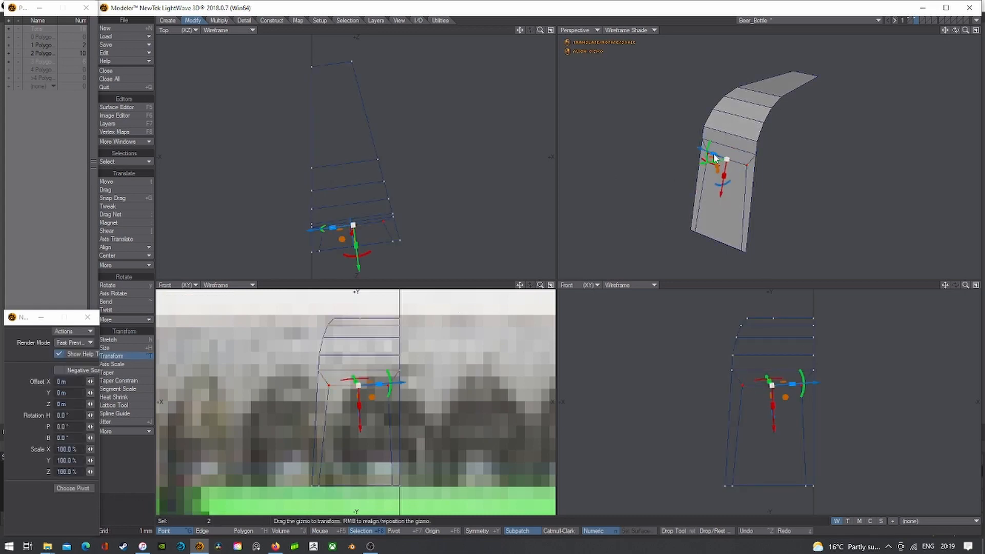
{"action": "left_click_drag", "start_coordinate": [714, 154], "coordinate": [733, 162]}
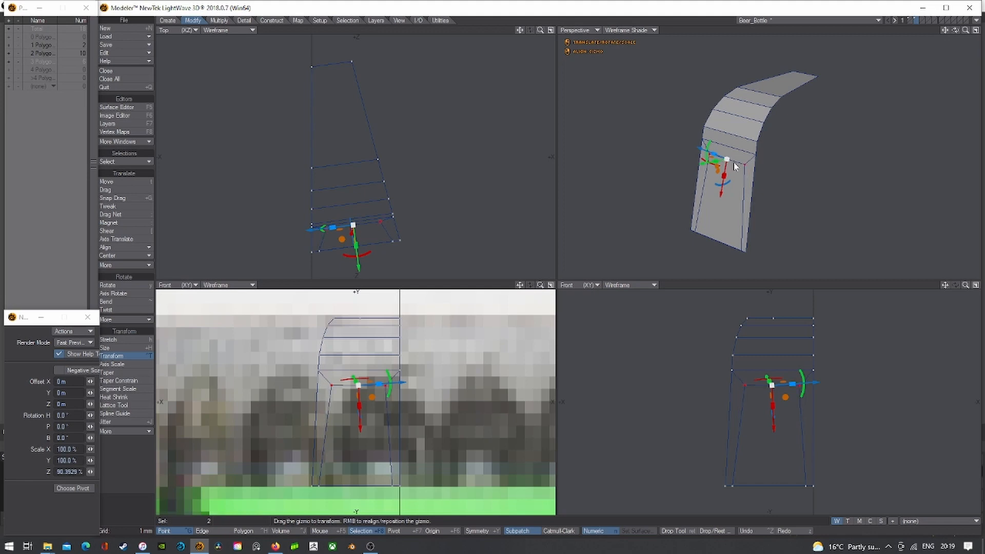
{"action": "left_click", "coordinate": [243, 531]}
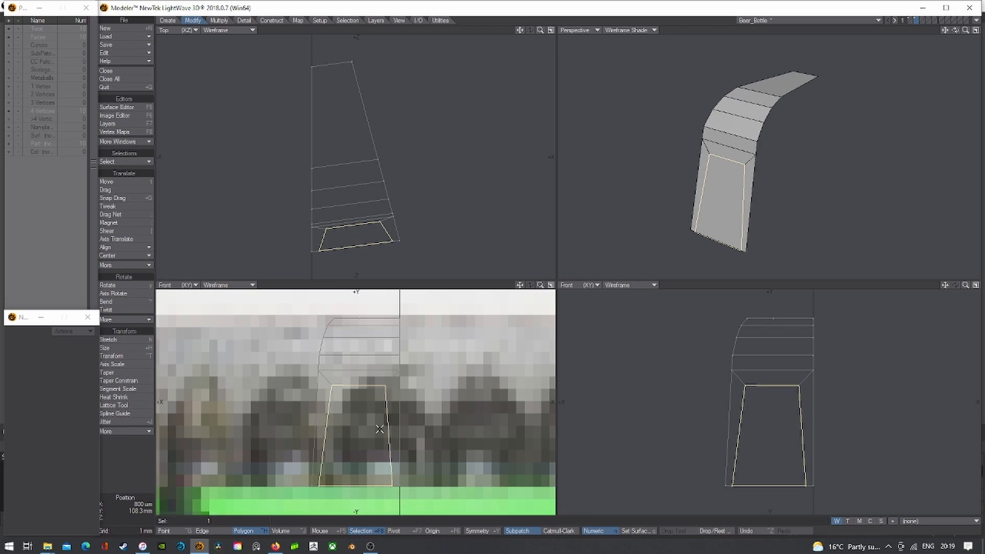
- Try a 500 um inward bevel on the lower panel, nudge it, then undo it
{"action": "key", "text": "b"}
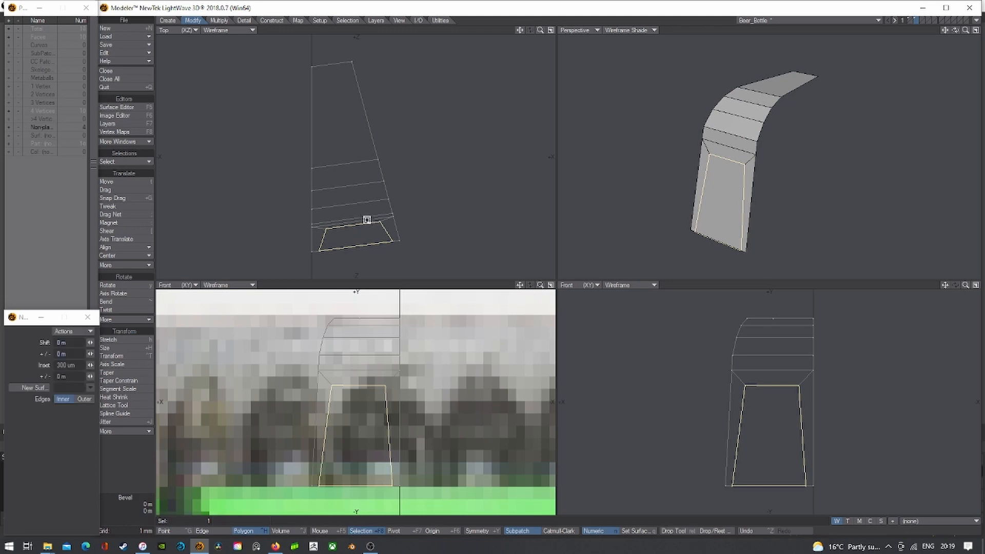
{"action": "left_click_drag", "start_coordinate": [366, 220], "coordinate": [370, 239]}
{"action": "key", "text": "t"}
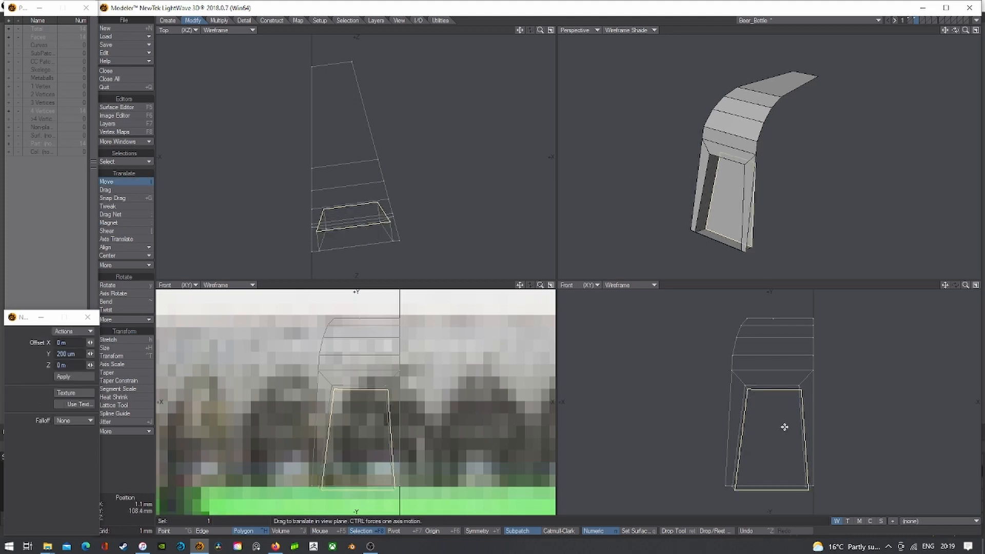
{"action": "left_click_drag", "start_coordinate": [784, 426], "coordinate": [786, 434]}
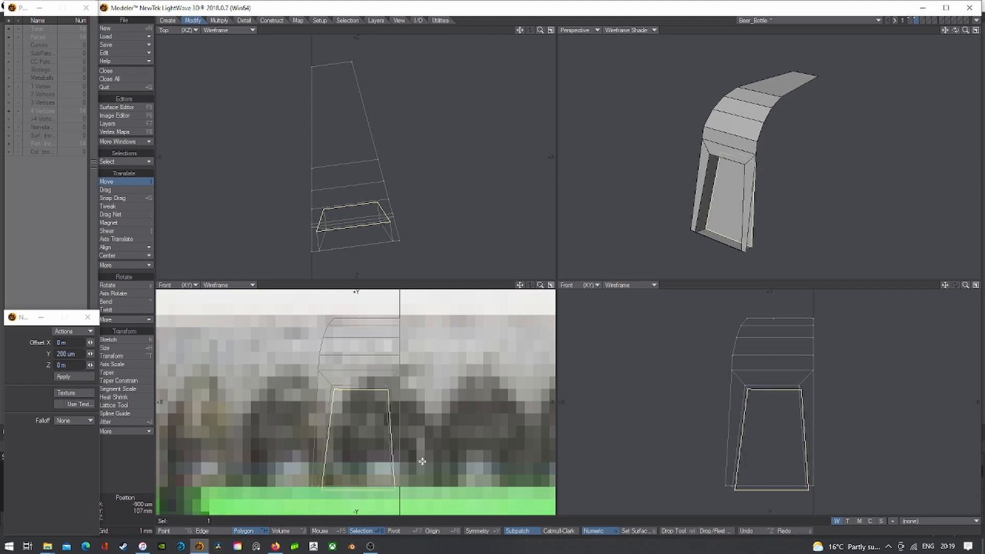
{"action": "key", "text": "ctrl+z"}
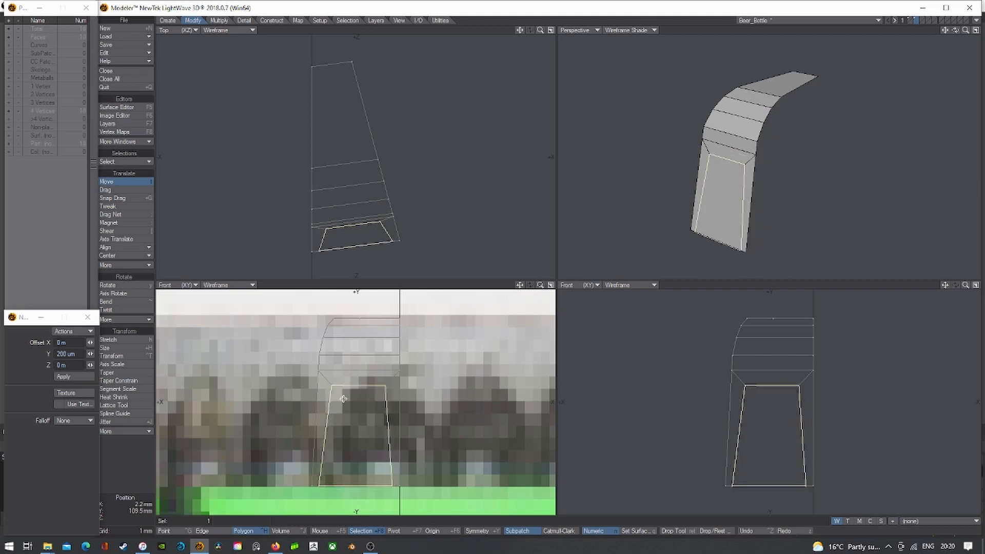
- Bevel the lower panel again with a 300 um inset, pushed about 500 um or more inward
{"action": "key", "text": "ctrl+g"}
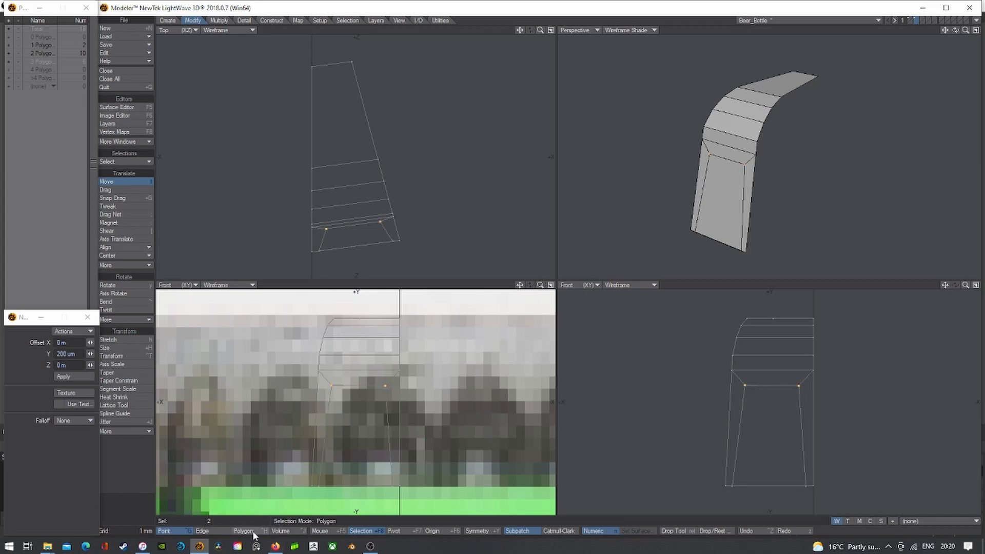
{"action": "left_click", "coordinate": [244, 531]}
{"action": "key", "text": "b"}
{"action": "left_click_drag", "start_coordinate": [361, 417], "coordinate": [354, 417]}
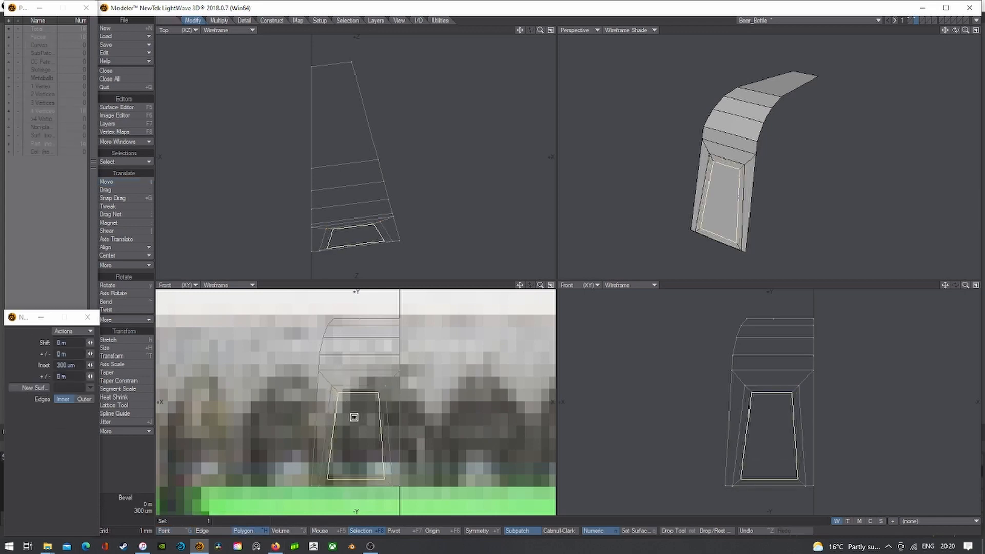
{"action": "left_click_drag", "start_coordinate": [341, 221], "coordinate": [343, 233]}
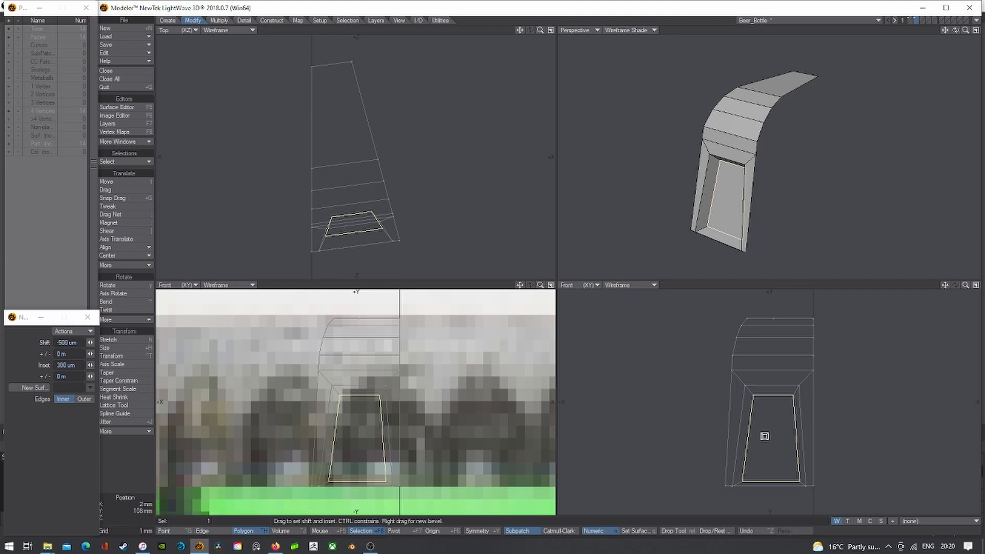
{"action": "left_click_drag", "start_coordinate": [364, 225], "coordinate": [352, 226]}
- Nudge the inset panel down and left by about 20 um to fine-tune its position
{"action": "key", "text": "t"}
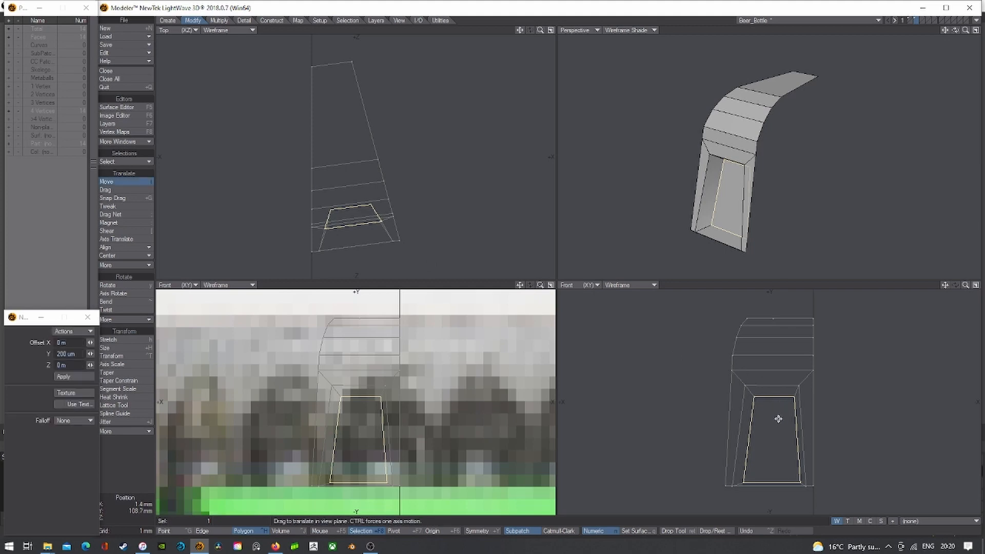
{"action": "left_click_drag", "start_coordinate": [779, 418], "coordinate": [776, 421]}
{"action": "scroll", "coordinate": [770, 481], "scroll_direction": "up", "scroll_amount": 3}
{"action": "left_click_drag", "start_coordinate": [759, 484], "coordinate": [761, 485]}
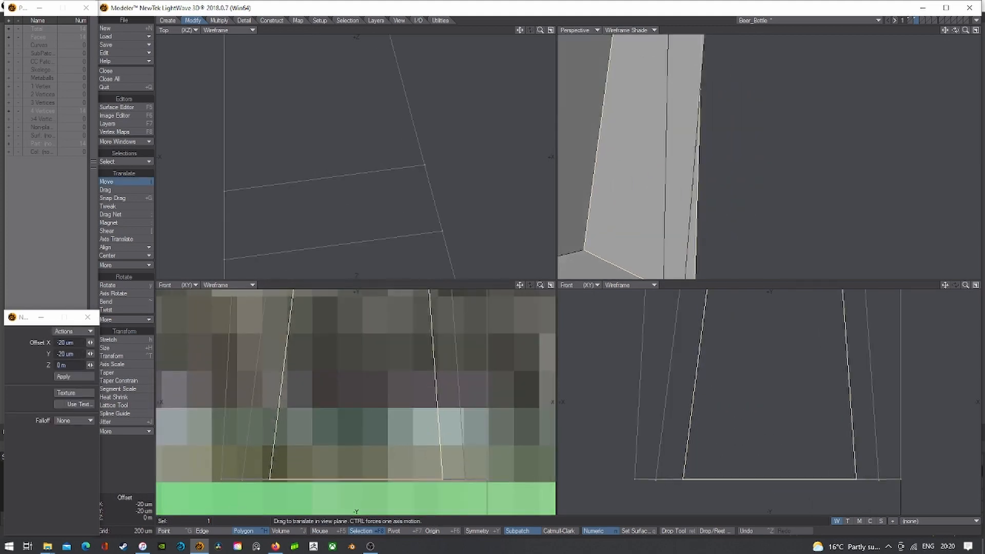
{"action": "scroll", "coordinate": [755, 469], "scroll_direction": "down", "scroll_amount": 3}
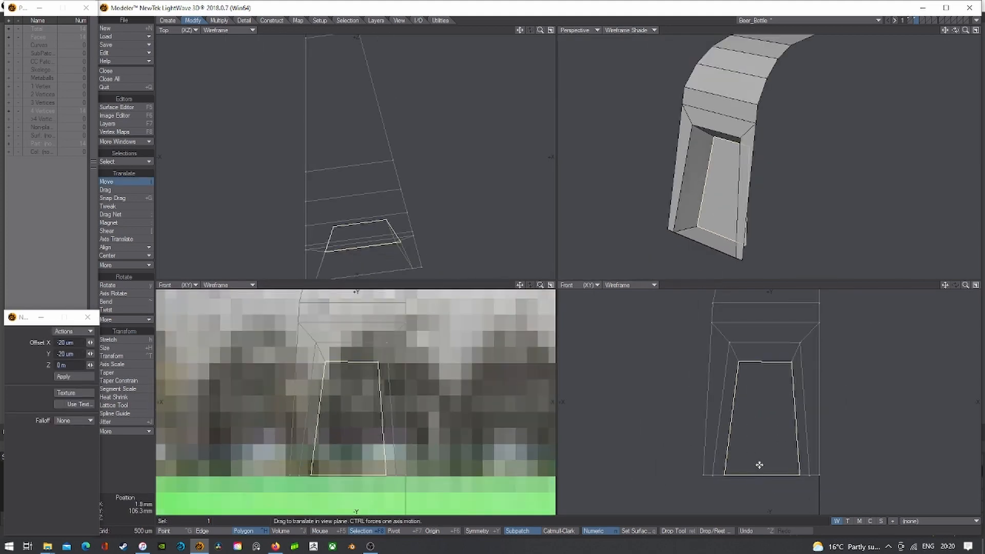
{"action": "key", "text": "space"}
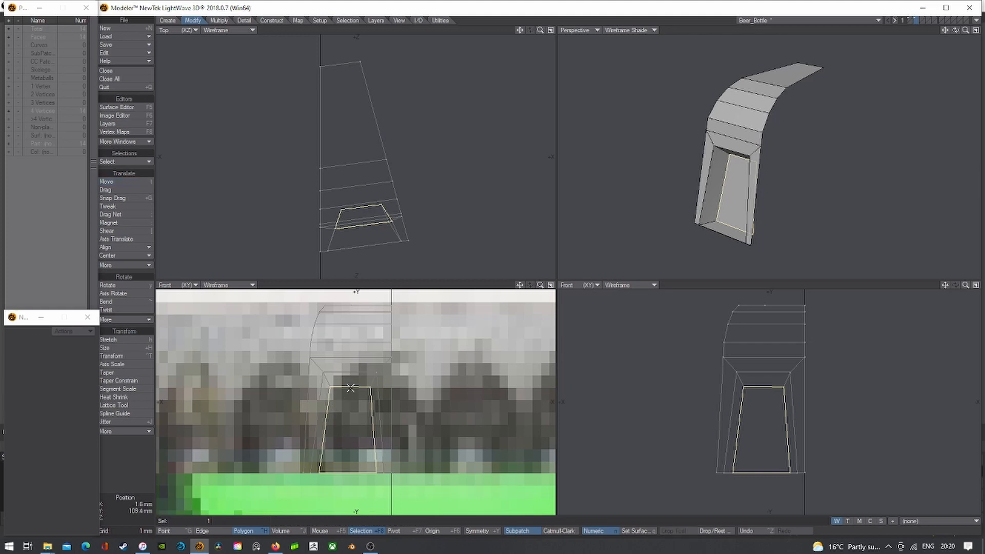
- Stretch the inset panel taller, with scaling centred on the mouse position
{"action": "key", "text": "h"}
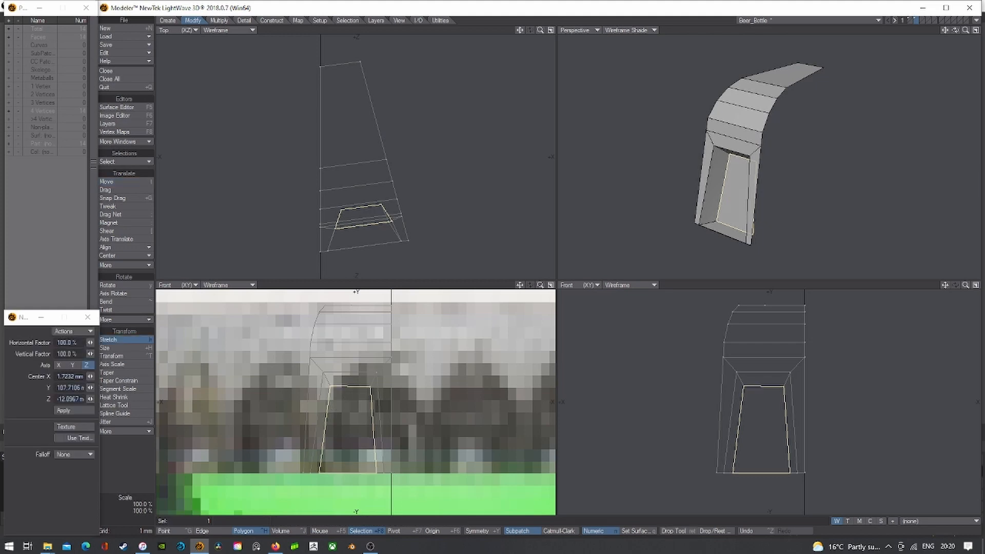
{"action": "mouse_move", "coordinate": [349, 468]}
{"action": "left_mouse_down"}
{"action": "mouse_move", "coordinate": [349, 477]}
{"action": "mouse_move", "coordinate": [345, 469]}
{"action": "left_mouse_up"}
{"action": "key", "text": "ctrl+z"}
{"action": "left_click", "coordinate": [328, 531]}
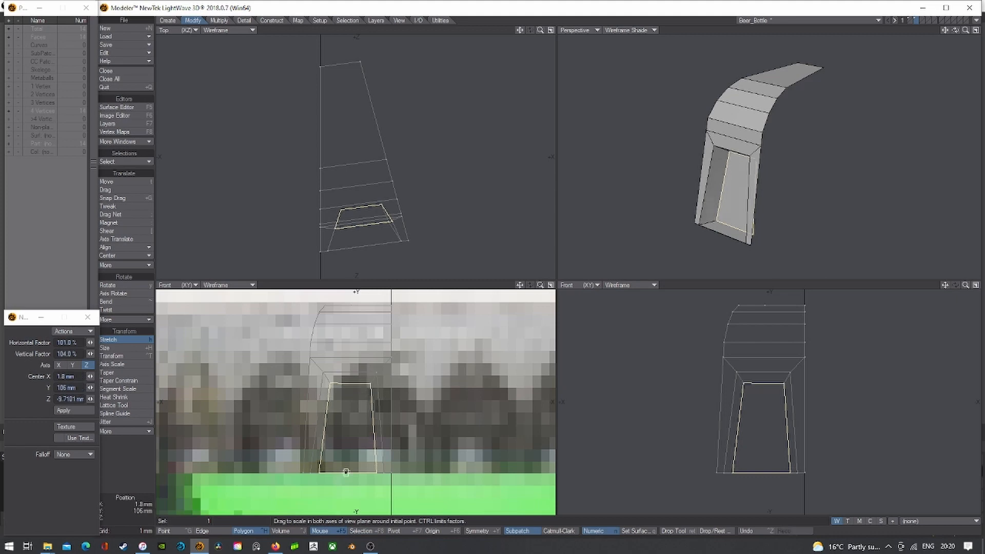
{"action": "key", "text": "space"}
- Delete the two base polygons and select the six points along the base
{"action": "key", "text": "slash"}
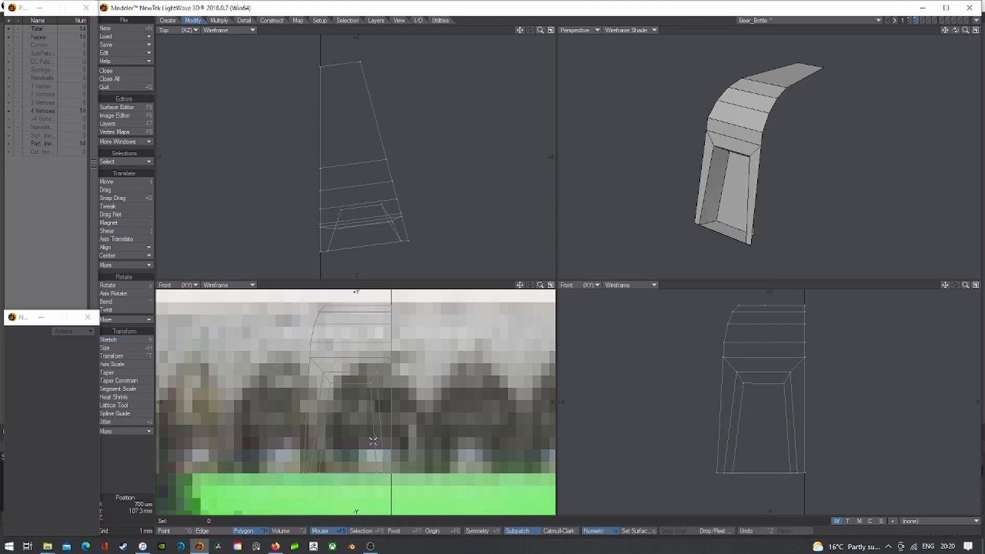
{"action": "right_click_drag", "start_coordinate": [432, 442], "coordinate": [674, 501]}
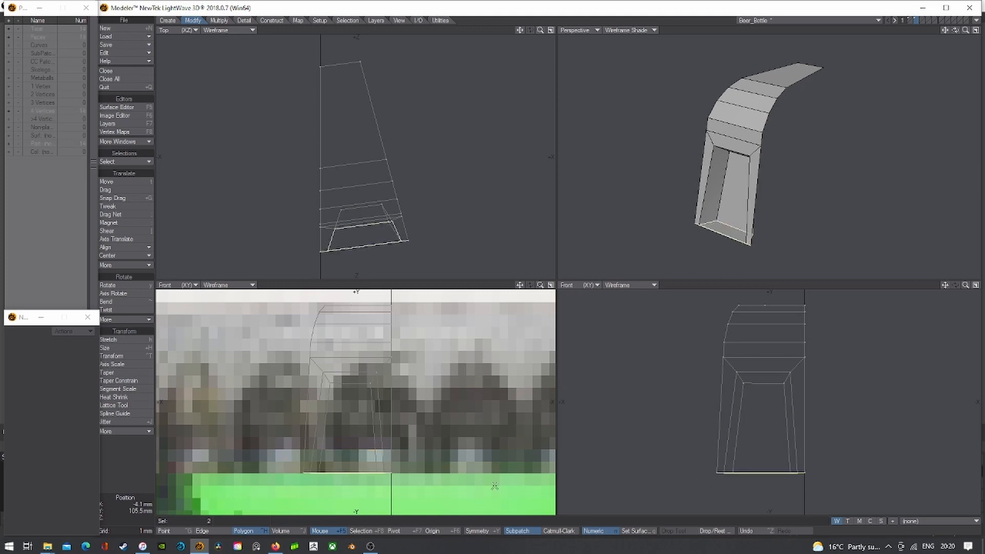
{"action": "key", "text": "Delete"}
{"action": "left_click", "coordinate": [170, 532]}
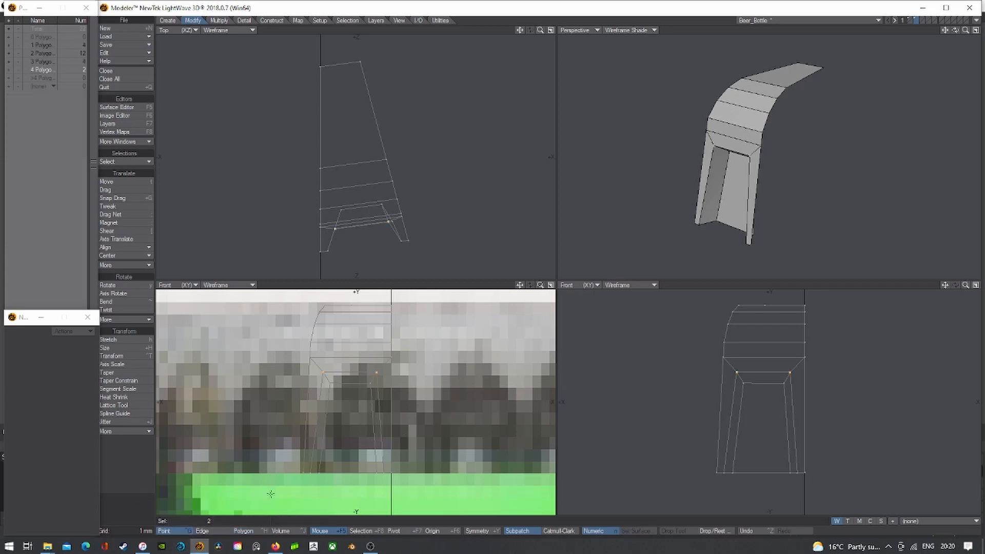
{"action": "key", "text": "/"}
{"action": "right_click_drag", "start_coordinate": [422, 454], "coordinate": [459, 470]}
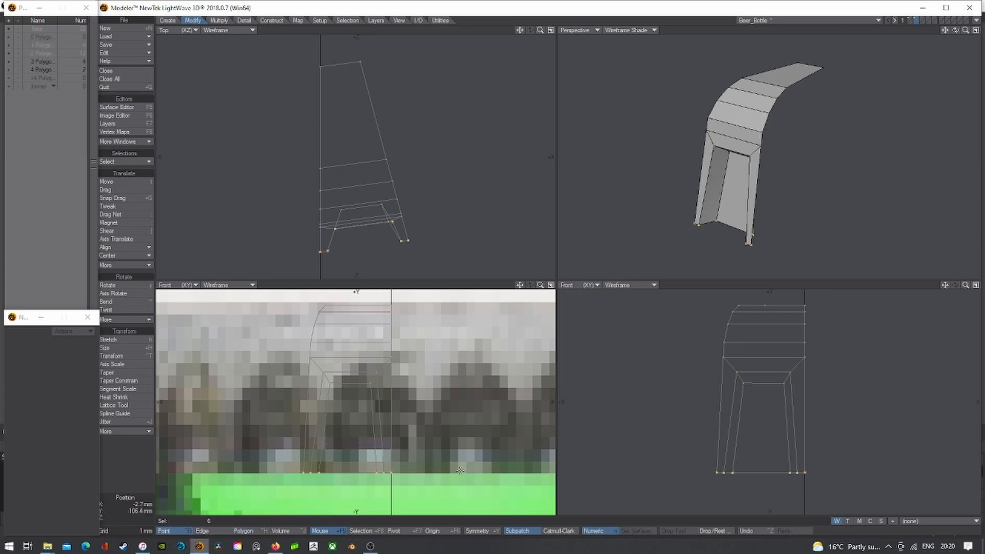
- Flatten the six base points level with a 0% vertical Stretch, then enable subpatches
{"action": "key", "text": "h"}
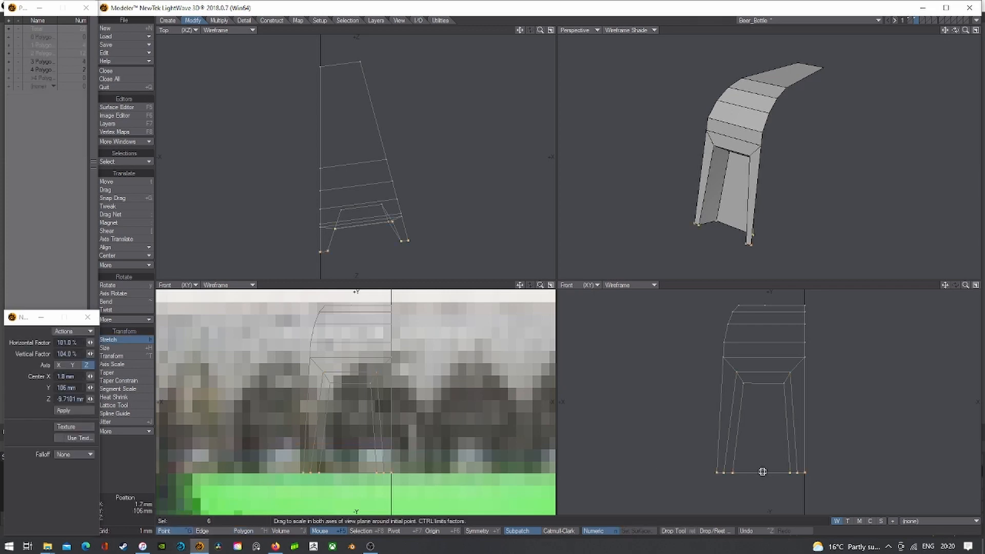
{"action": "left_click_drag", "start_coordinate": [758, 470], "coordinate": [789, 465]}
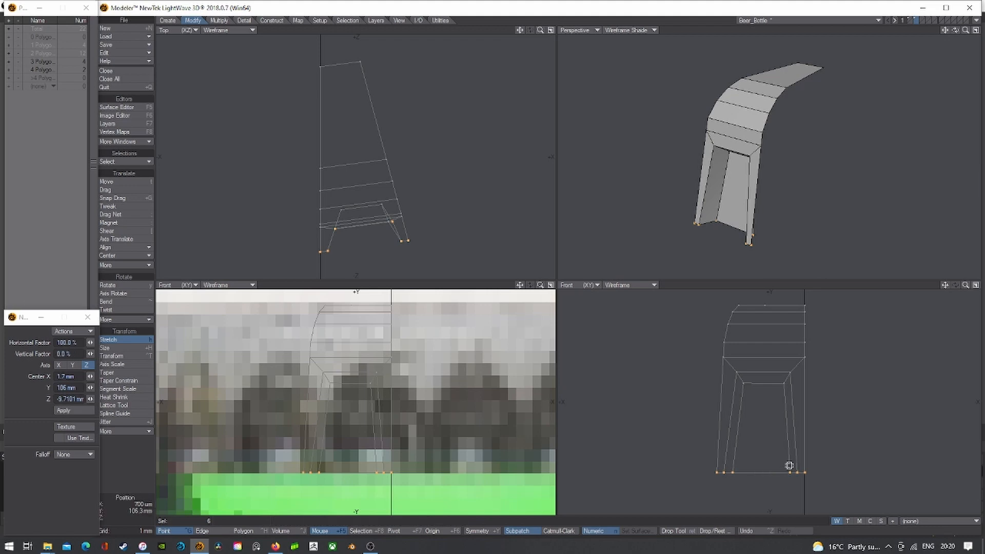
{"action": "key", "text": "Return"}
{"action": "key", "text": "/"}
{"action": "key", "text": "Tab"}
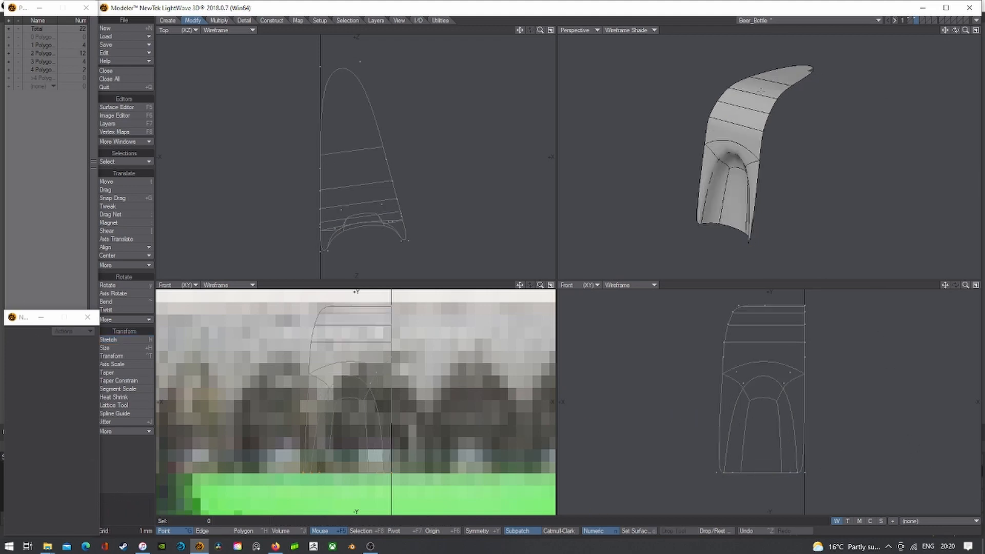
- Turn subpatches off, fit and zoom out all viewports on the wedge, and bring up the Multiply tools
{"action": "key", "text": "a"}
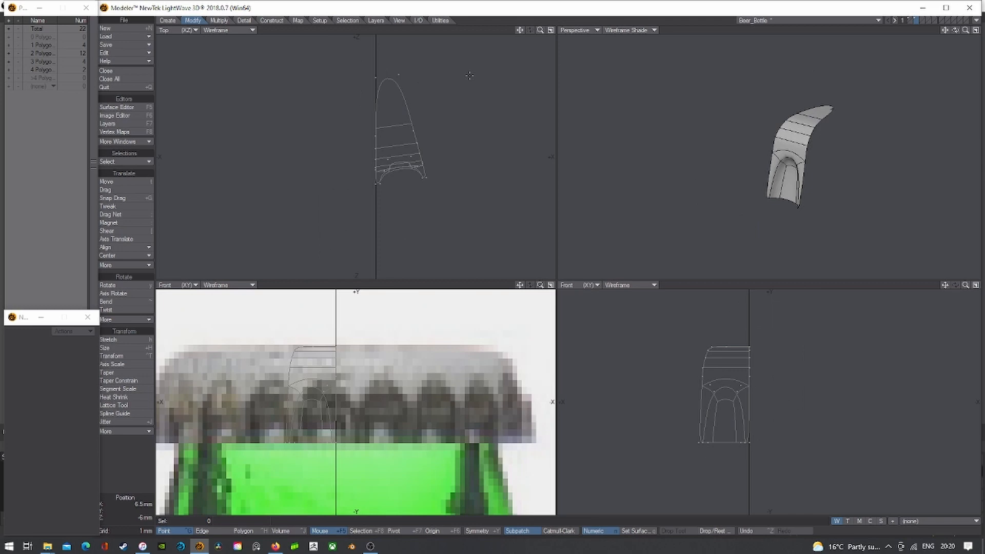
{"action": "key", "text": "Tab"}
{"action": "key", "text": "a"}
{"action": "left_click_drag", "start_coordinate": [954, 30], "coordinate": [922, 33]}
{"action": "left_click_drag", "start_coordinate": [543, 29], "coordinate": [542, 29]}
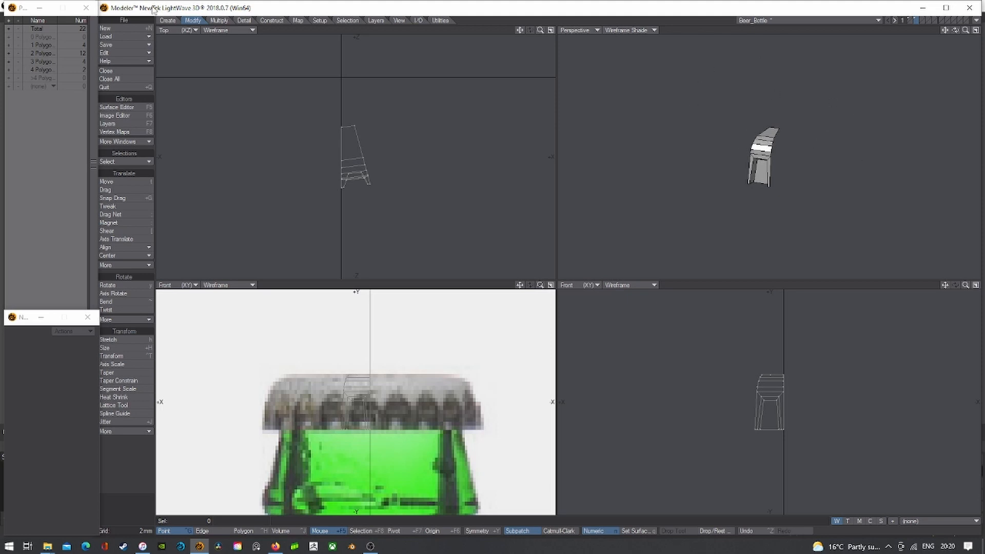
{"action": "left_click", "coordinate": [220, 20]}
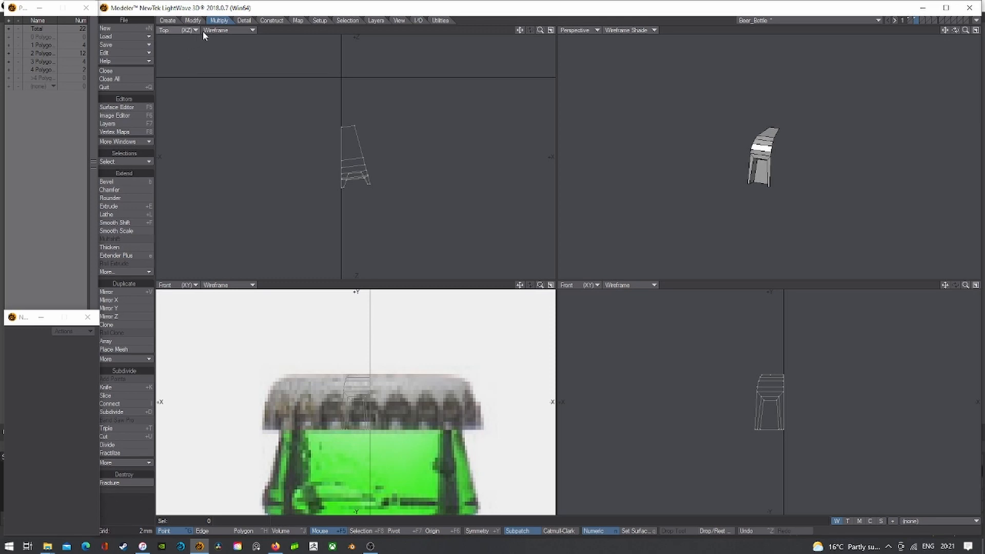
- Array the flute piece radially around the Y axis with a Radial Count of 24
{"action": "left_click", "coordinate": [121, 342]}
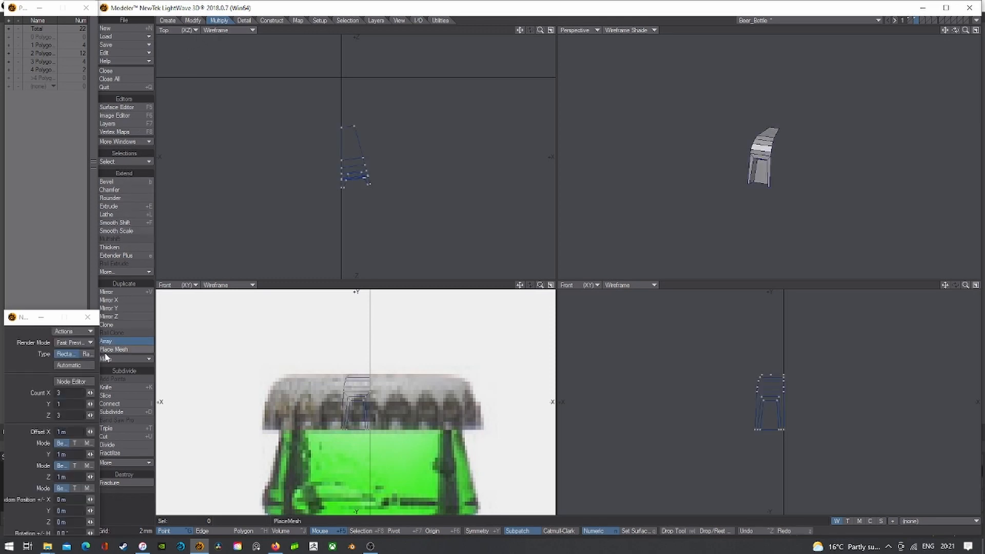
{"action": "left_click_drag", "start_coordinate": [99, 368], "coordinate": [163, 368]}
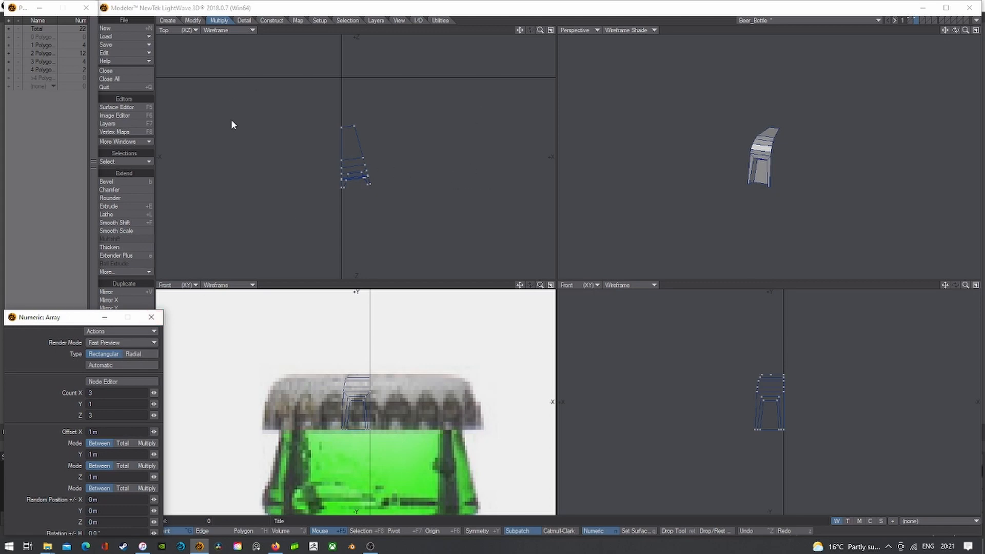
{"action": "left_click", "coordinate": [132, 356]}
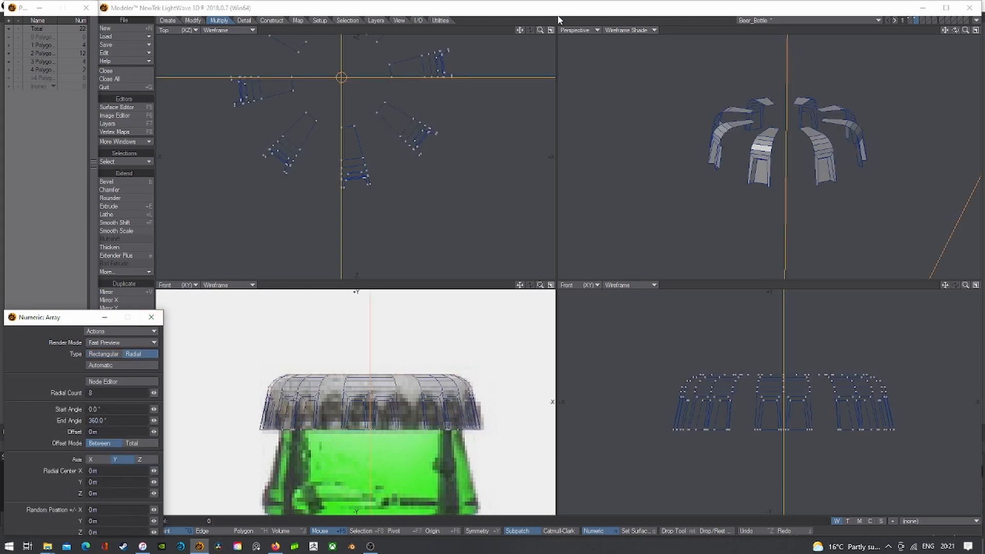
{"action": "key", "text": "a"}
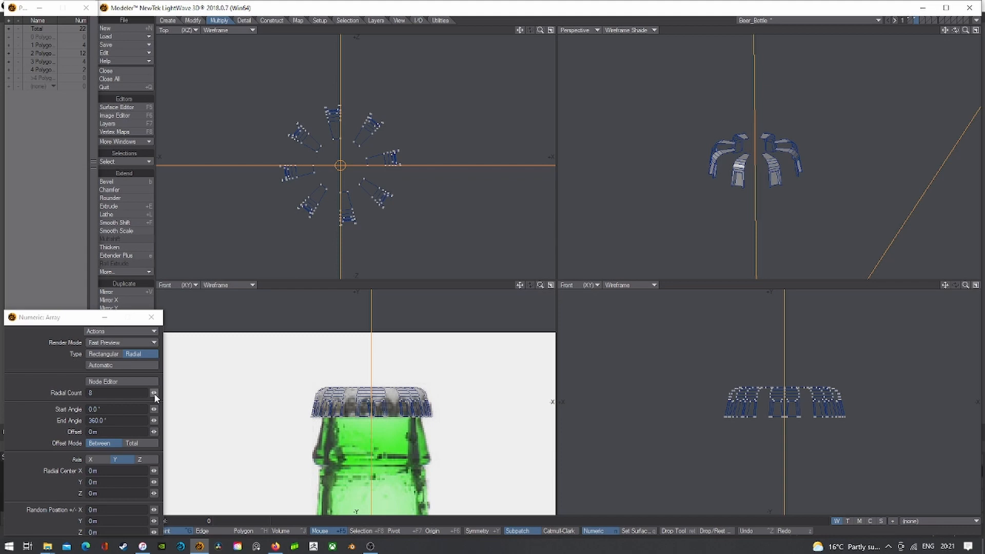
{"action": "left_click_drag", "start_coordinate": [153, 396], "coordinate": [188, 393]}
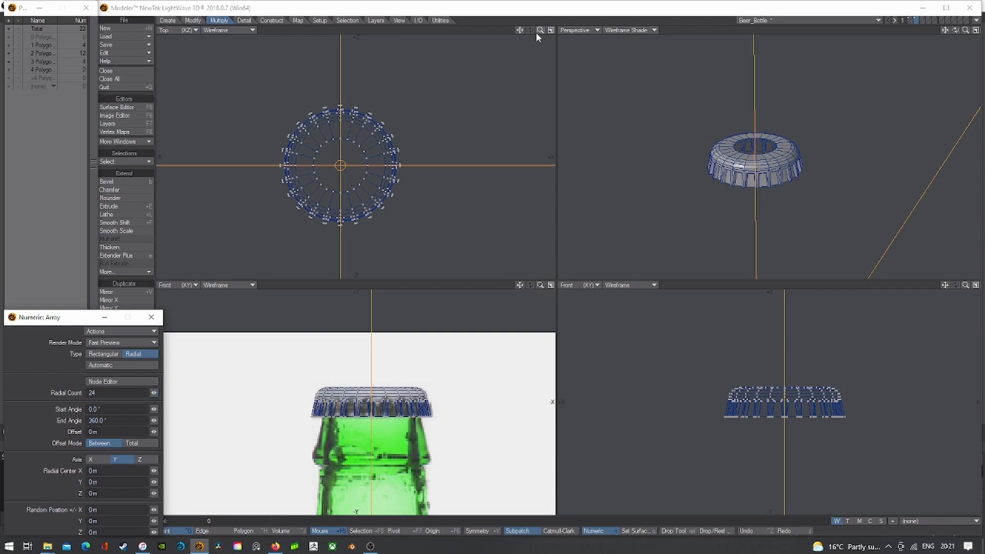
{"action": "left_click_drag", "start_coordinate": [539, 32], "coordinate": [531, 0]}
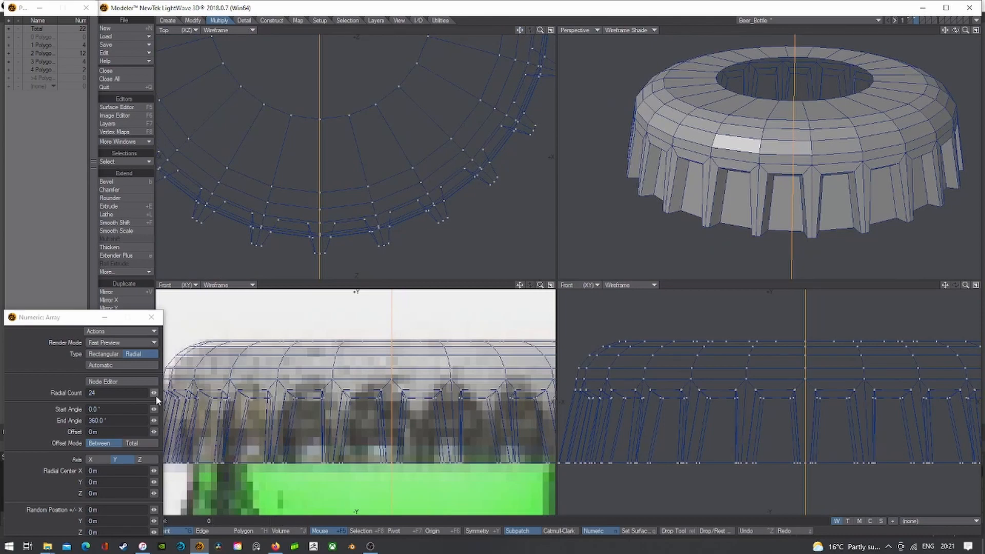
{"action": "left_click_drag", "start_coordinate": [154, 393], "coordinate": [155, 393]}
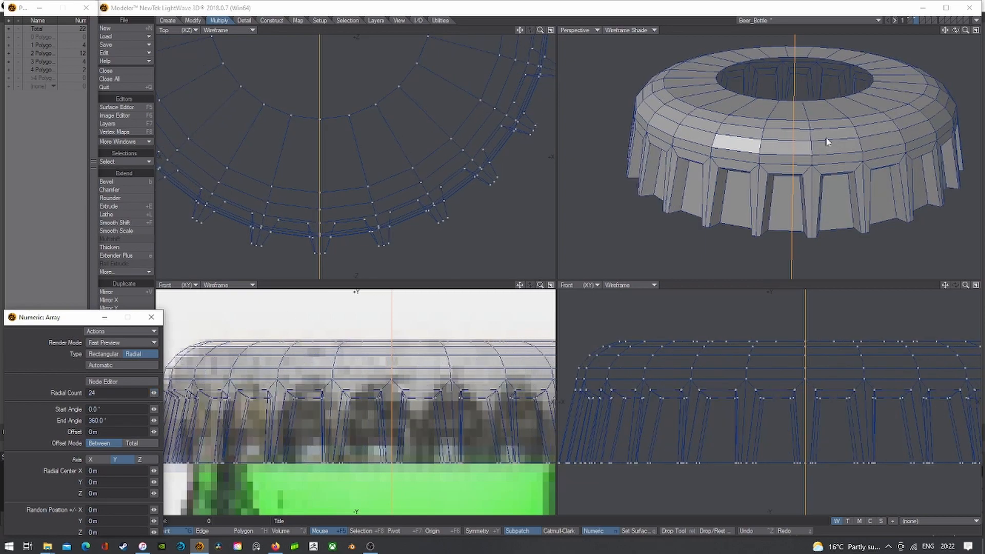
{"action": "left_click", "coordinate": [497, 11]}
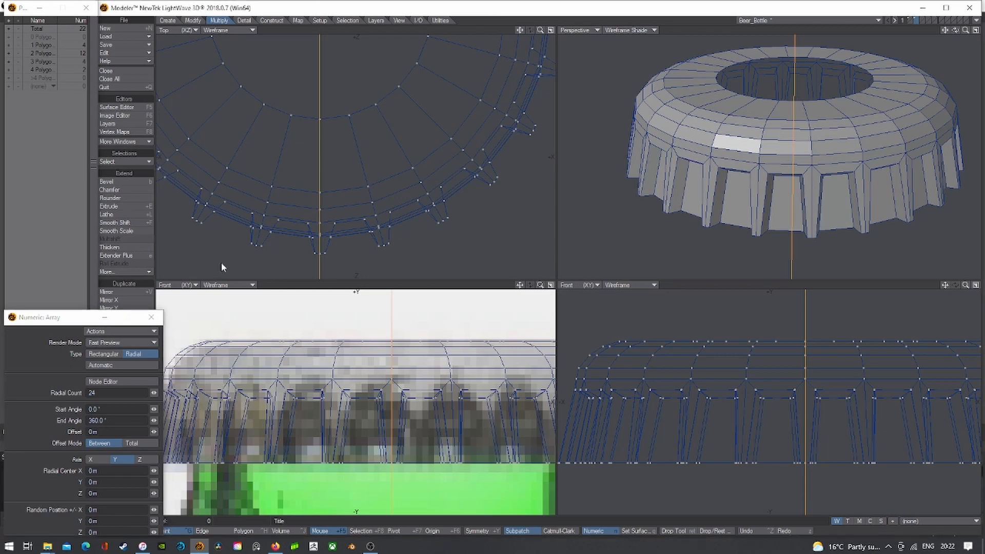
{"action": "left_click_drag", "start_coordinate": [163, 354], "coordinate": [96, 359]}
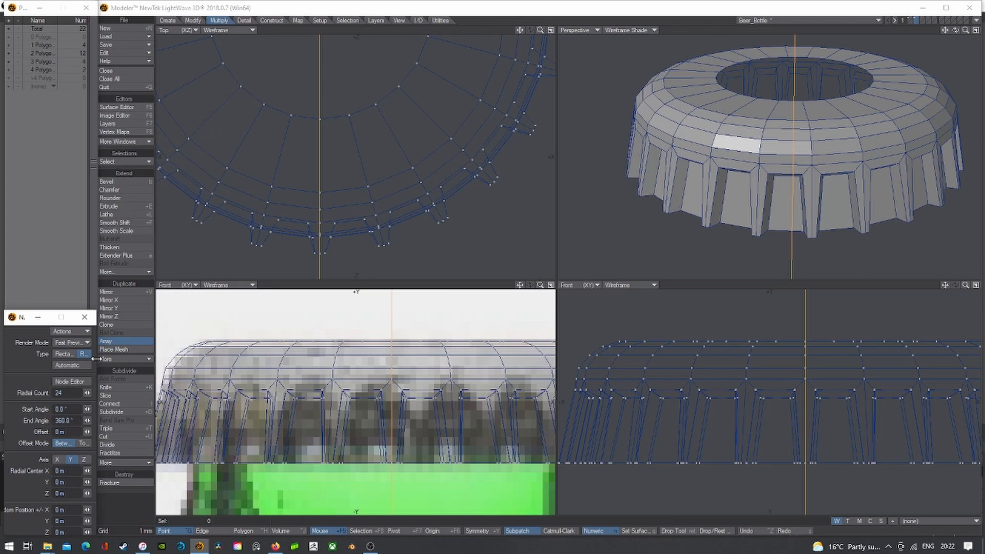
- Commit the 24-copy array, enable subpatches, and maximize a zoomed-in Perspective view of the cap
{"action": "left_click", "coordinate": [358, 11]}
{"action": "key", "text": "Return"}
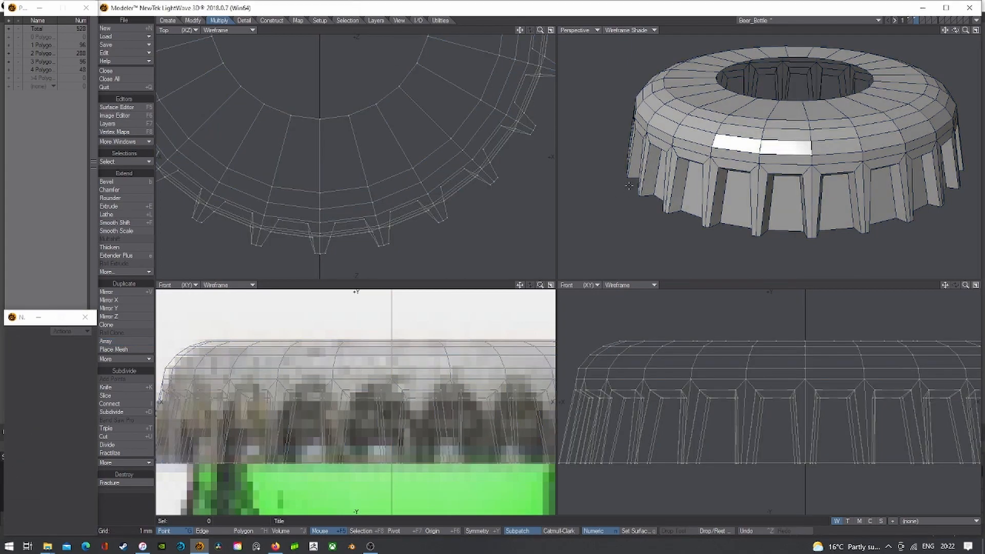
{"action": "scroll", "coordinate": [629, 185], "scroll_direction": "down", "scroll_amount": 3}
{"action": "key", "text": "a"}
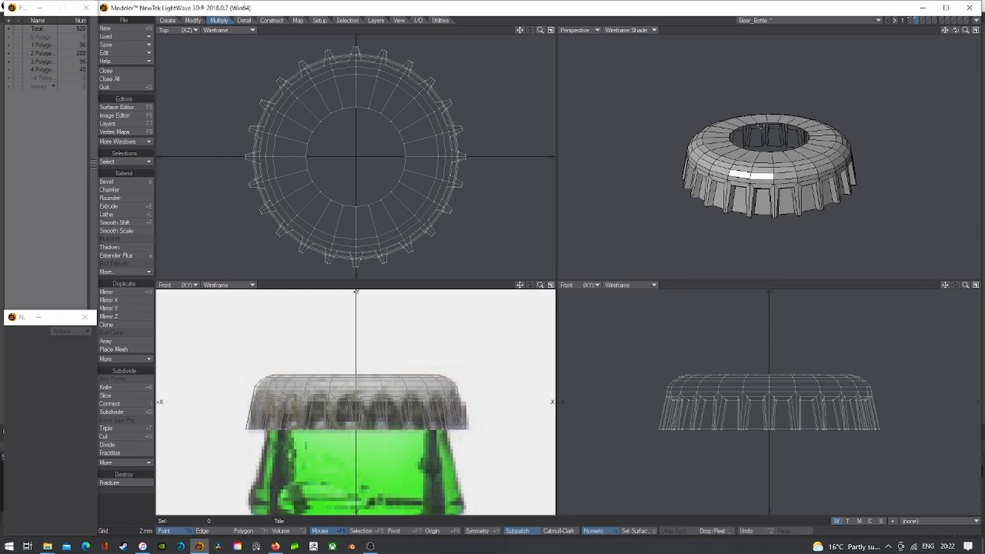
{"action": "key", "text": "Tab"}
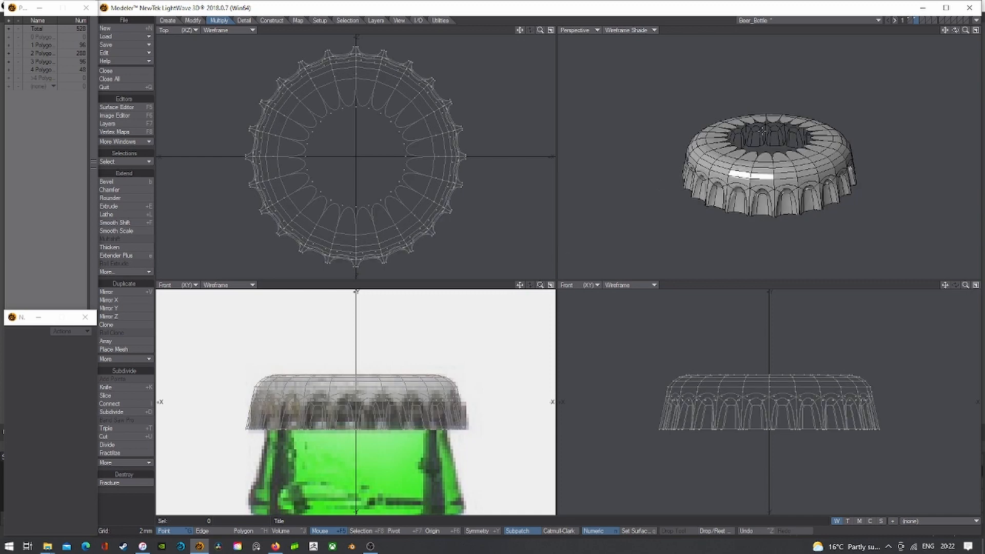
{"action": "left_click", "coordinate": [975, 31]}
{"action": "left_click_drag", "start_coordinate": [965, 31], "coordinate": [895, 75]}
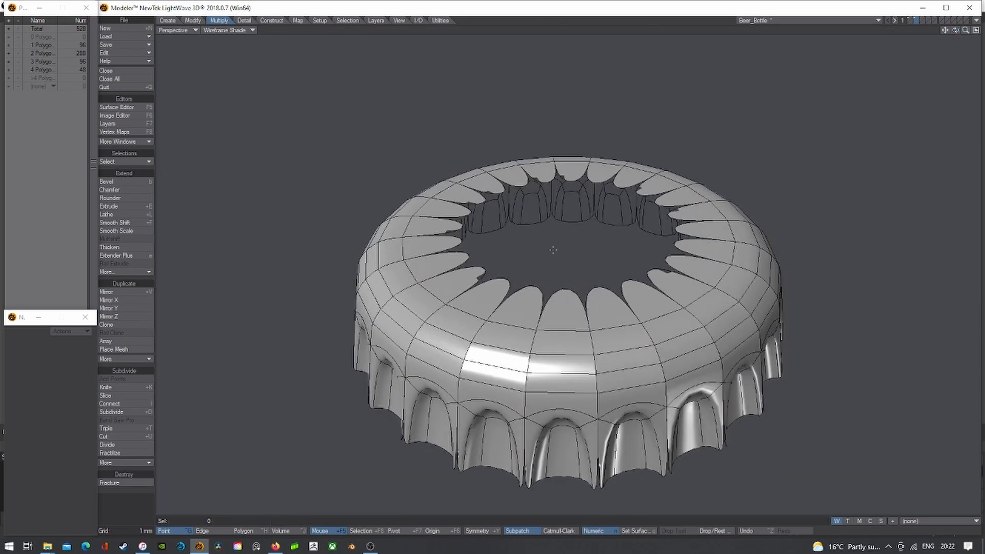
- Toggle subpatch smoothing to compare, and test-select a polygon on the cap top
{"action": "key", "text": "Tab"}
{"action": "key", "text": "Tab"}
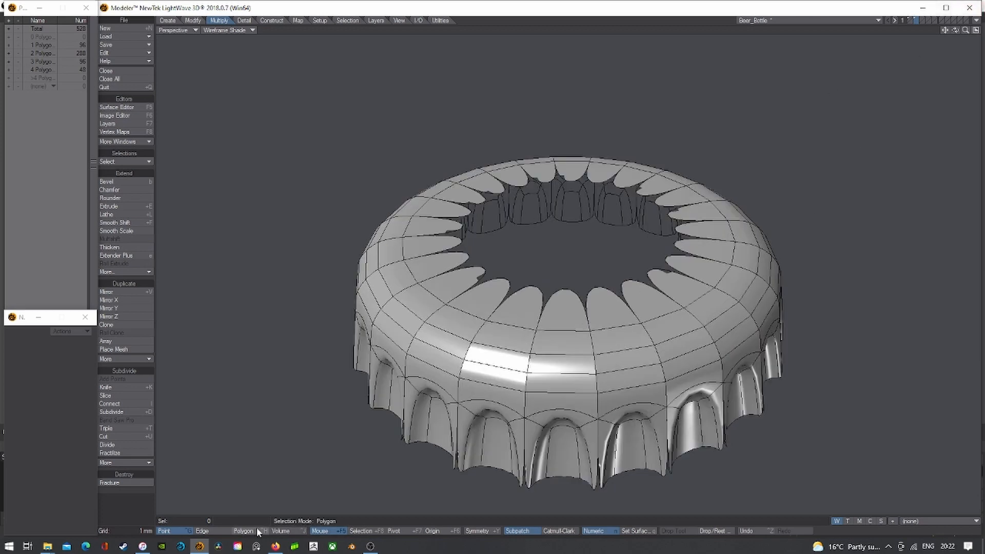
{"action": "key", "text": "ctrl+h"}
{"action": "left_click", "coordinate": [623, 334]}
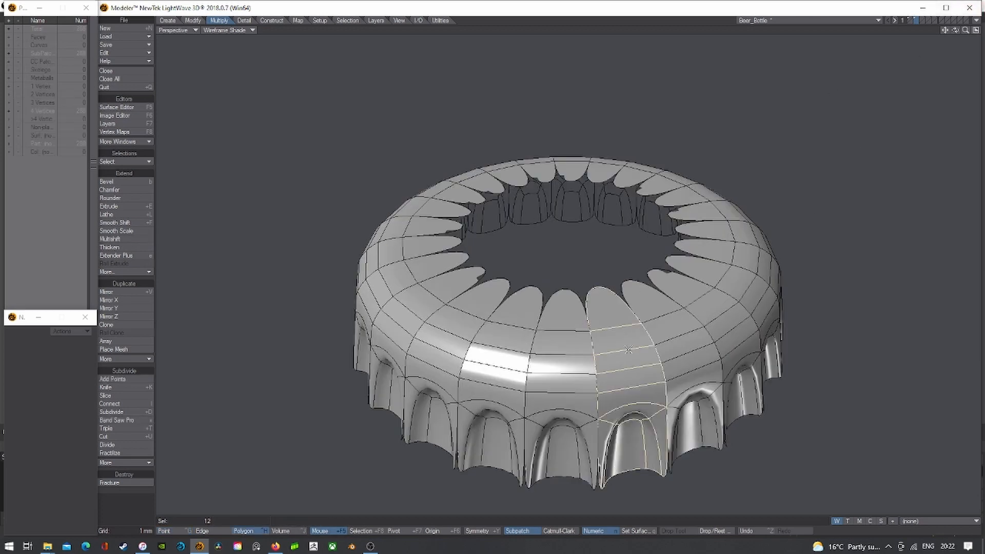
{"action": "left_click", "coordinate": [637, 334]}
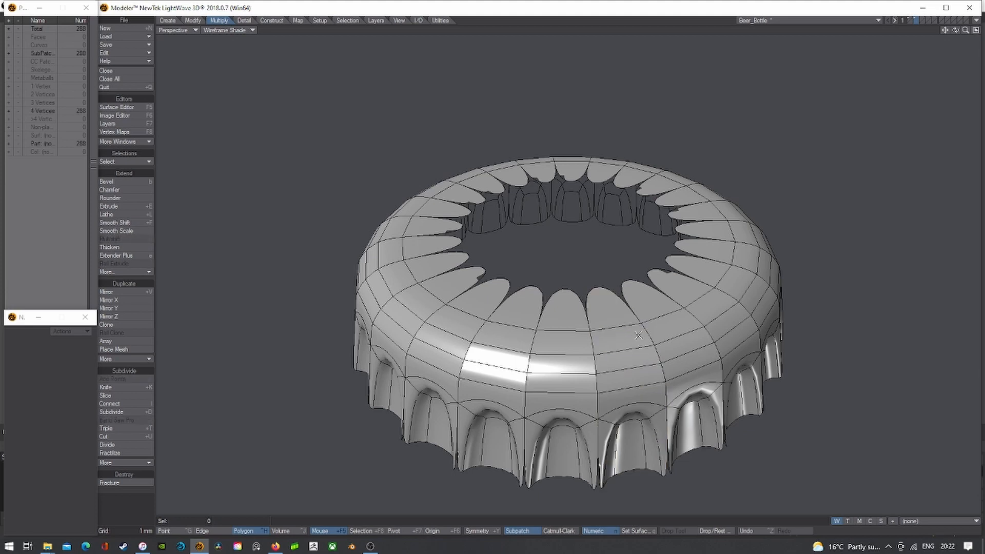
- Merge duplicate points (143 eliminated), inspect the smoothed cap, then restore quad view in Point mode
{"action": "key", "text": "Tab"}
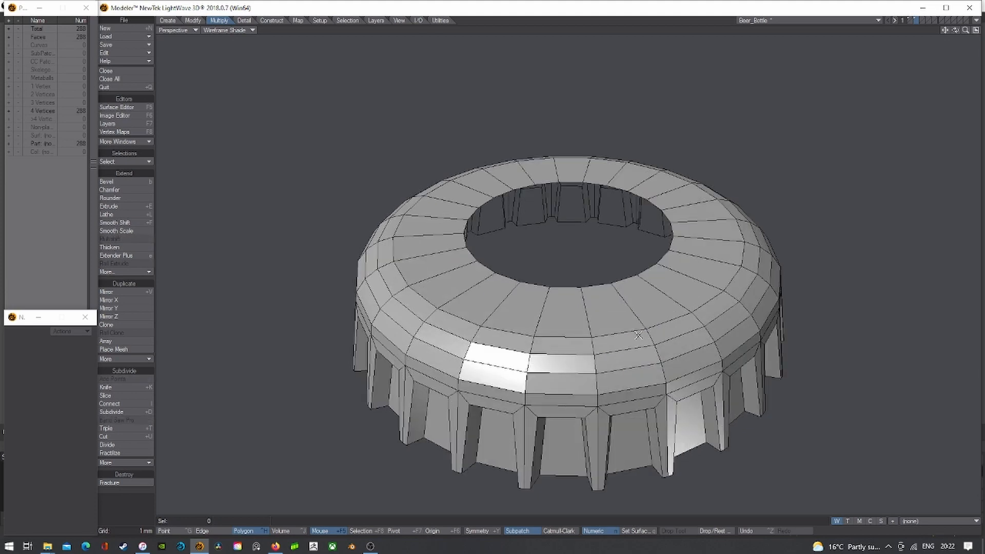
{"action": "key", "text": "m"}
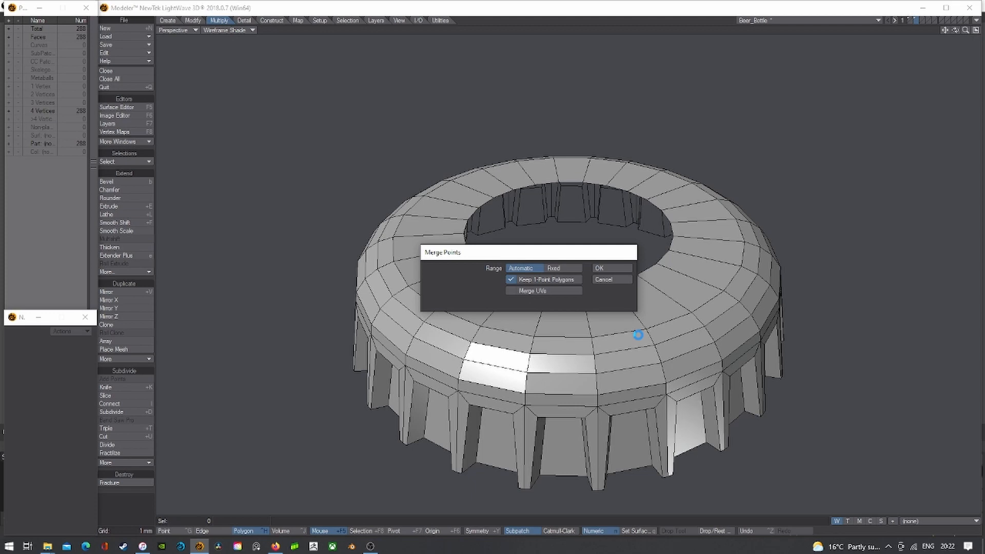
{"action": "key", "text": "Return"}
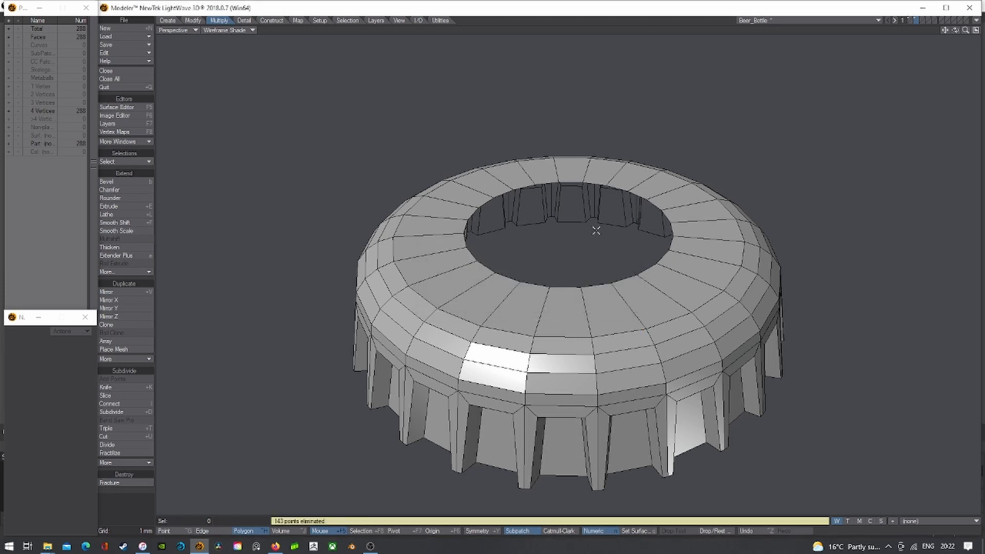
{"action": "key", "text": "Tab"}
{"action": "scroll", "coordinate": [590, 226], "scroll_direction": "down", "scroll_amount": 1}
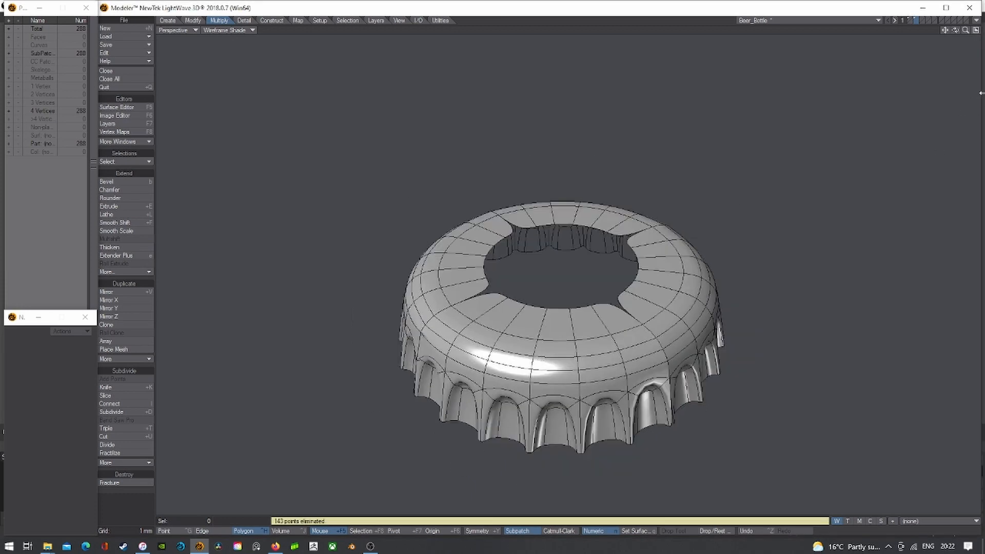
{"action": "mouse_move", "coordinate": [955, 31]}
{"action": "left_mouse_down"}
{"action": "mouse_move", "coordinate": [957, 5]}
{"action": "mouse_move", "coordinate": [959, 36]}
{"action": "left_mouse_up"}
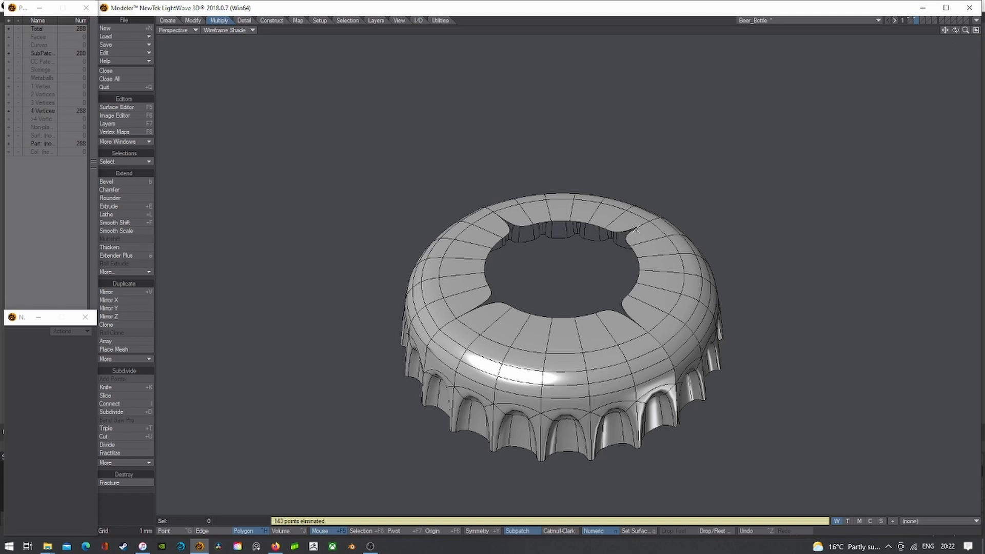
{"action": "key", "text": "Tab"}
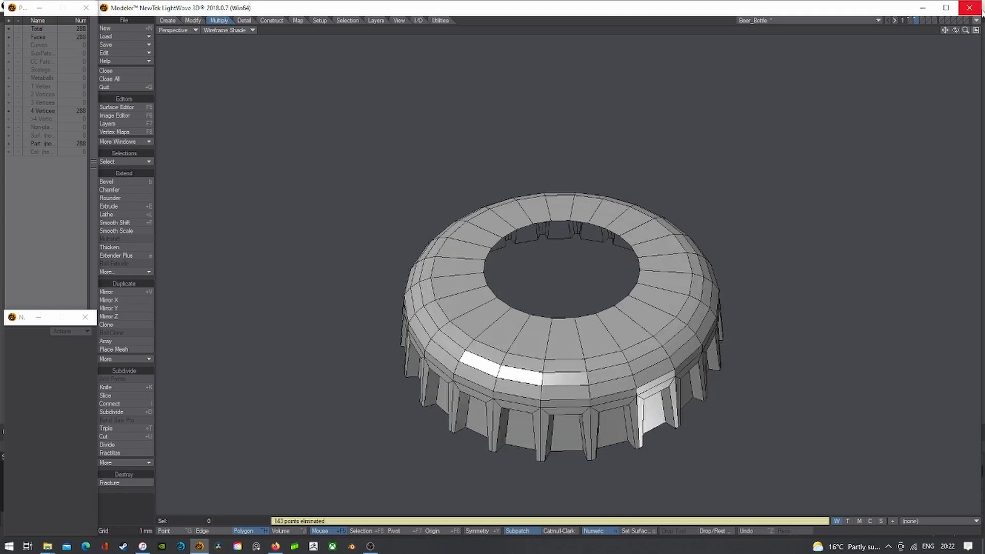
{"action": "left_click", "coordinate": [975, 30]}
{"action": "key", "text": "ctrl+g"}
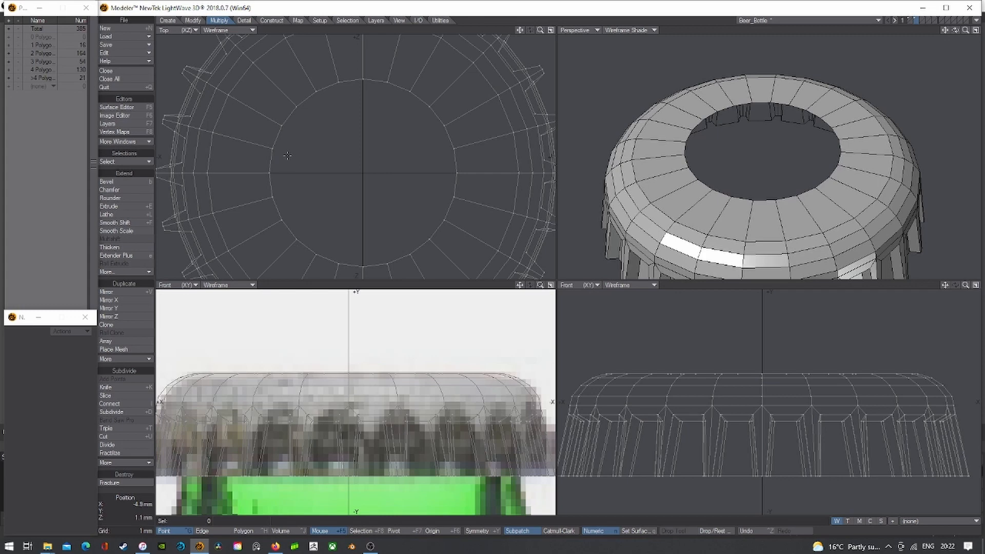
- Select the overlapping inner-ring point pair in the Top view and weld it
{"action": "left_click_drag", "start_coordinate": [292, 154], "coordinate": [291, 173]}
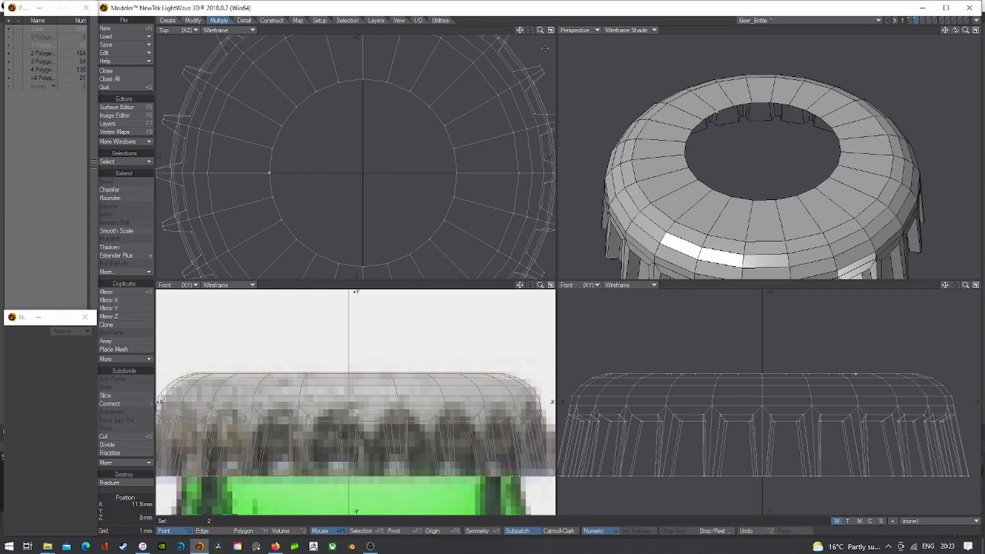
{"action": "left_click_drag", "start_coordinate": [521, 30], "coordinate": [581, 22]}
{"action": "mouse_move", "coordinate": [452, 99]}
{"action": "right_mouse_down"}
{"action": "mouse_move", "coordinate": [308, 185]}
{"action": "mouse_move", "coordinate": [471, 194]}
{"action": "right_mouse_up"}
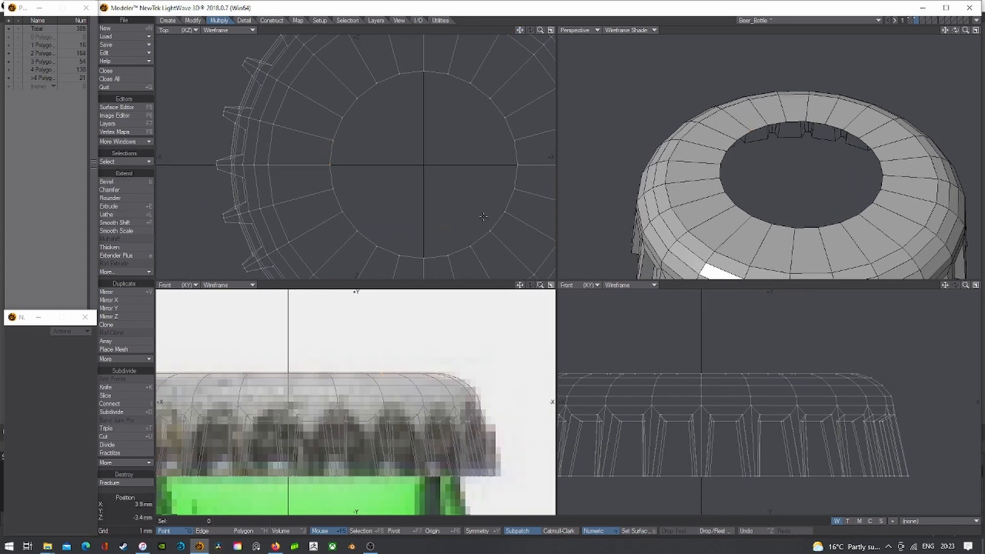
{"action": "mouse_move", "coordinate": [346, 154]}
{"action": "right_mouse_down"}
{"action": "mouse_move", "coordinate": [341, 177]}
{"action": "mouse_move", "coordinate": [304, 167]}
{"action": "mouse_move", "coordinate": [342, 171]}
{"action": "right_mouse_up"}
{"action": "scroll", "coordinate": [338, 156], "scroll_direction": "up", "scroll_amount": 4}
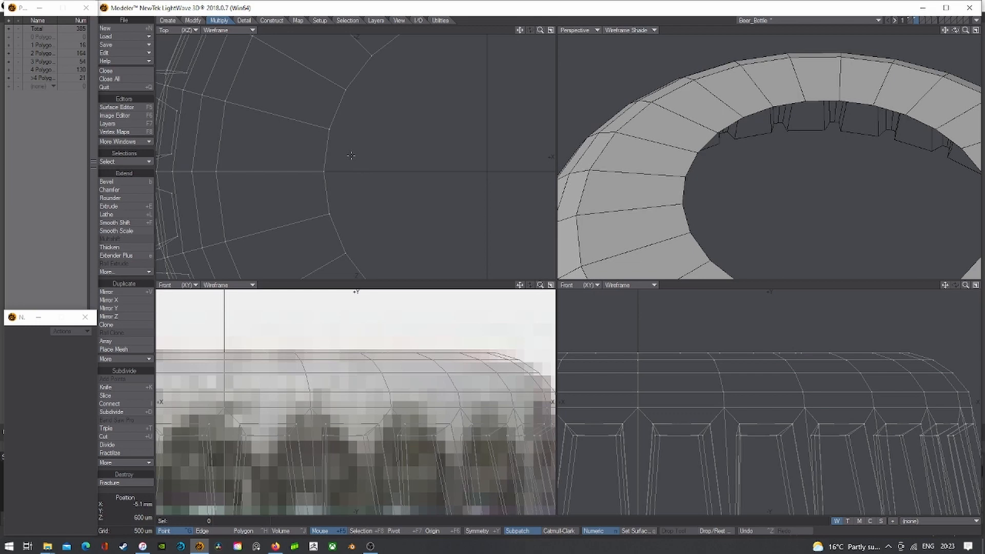
{"action": "left_click_drag", "start_coordinate": [339, 155], "coordinate": [407, 157], "text": "alt"}
{"action": "mouse_move", "coordinate": [407, 157]}
{"action": "right_mouse_down"}
{"action": "mouse_move", "coordinate": [385, 154]}
{"action": "mouse_move", "coordinate": [418, 177]}
{"action": "mouse_move", "coordinate": [416, 170]}
{"action": "right_mouse_up"}
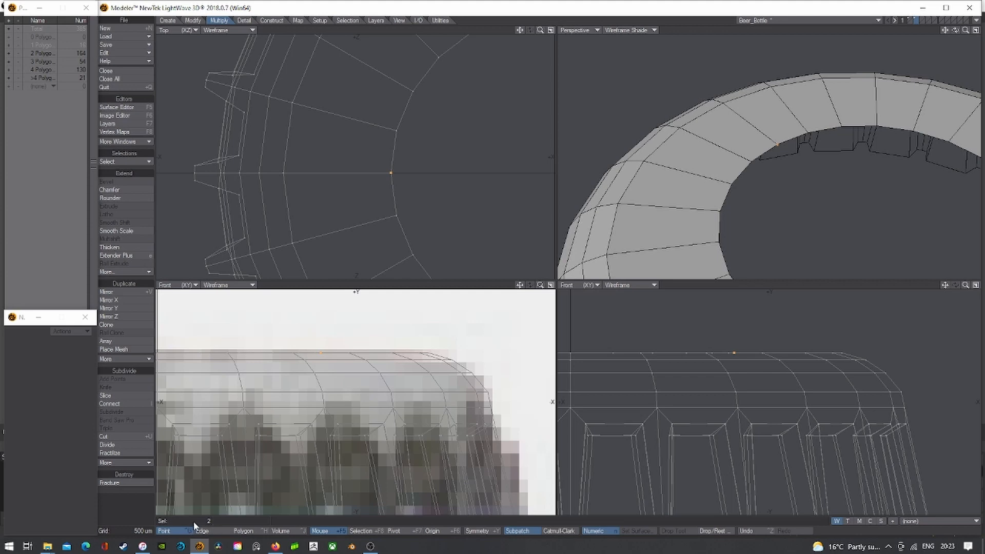
{"action": "mouse_move", "coordinate": [410, 153]}
{"action": "right_mouse_down"}
{"action": "mouse_move", "coordinate": [367, 169]}
{"action": "mouse_move", "coordinate": [405, 178]}
{"action": "right_mouse_up"}
{"action": "key", "text": "ctrl+w"}
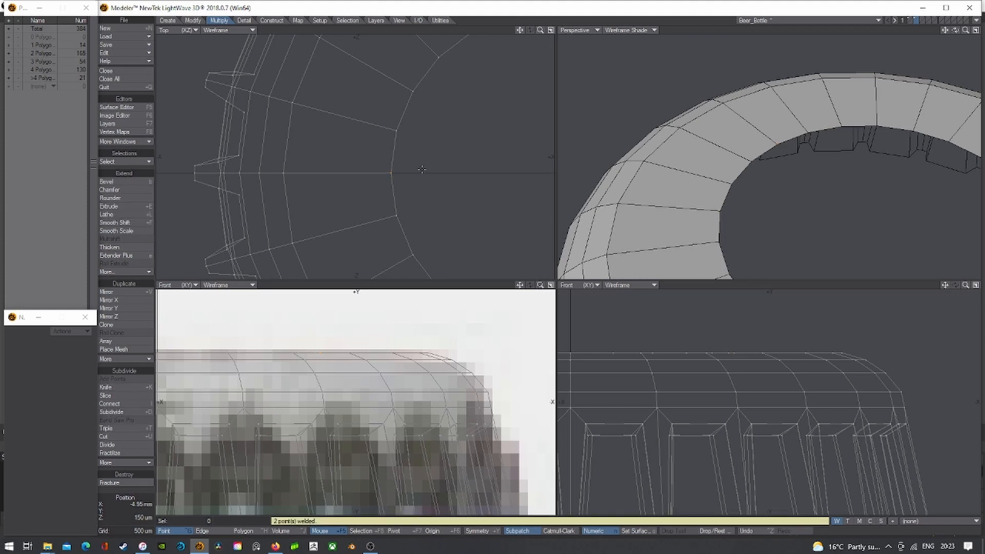
- Weld the stacked point pairs at each flute tip, down to 378 points, then enable subpatches
{"action": "left_click", "coordinate": [283, 173]}
{"action": "left_click", "coordinate": [276, 20]}
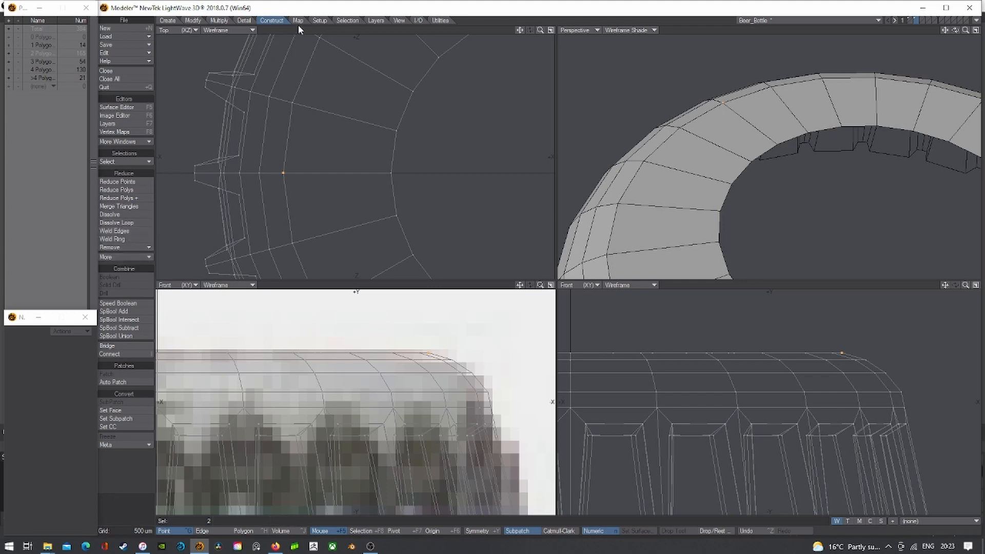
{"action": "left_click", "coordinate": [243, 21]}
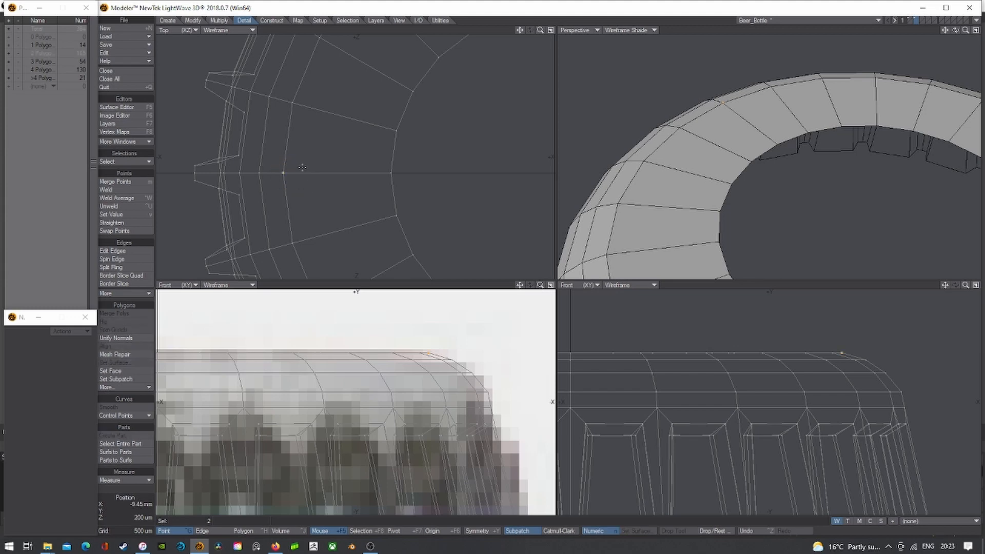
{"action": "key", "text": "ctrl+w"}
{"action": "left_click", "coordinate": [260, 172]}
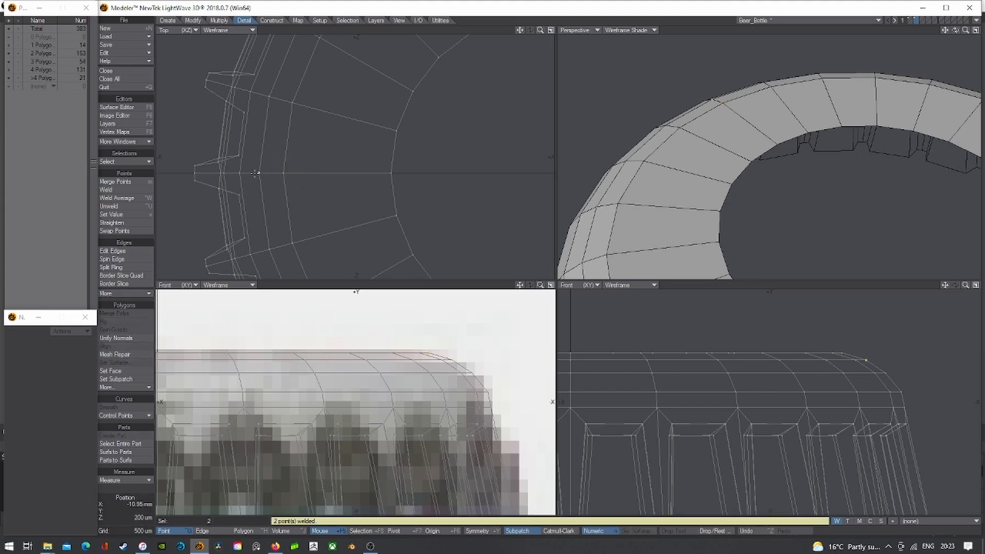
{"action": "key", "text": "ctrl+w"}
{"action": "left_click", "coordinate": [220, 170]}
{"action": "scroll", "coordinate": [220, 173], "scroll_direction": "up", "scroll_amount": 3}
{"action": "key", "text": "ctrl+w"}
{"action": "left_click", "coordinate": [221, 172]}
{"action": "key", "text": "ctrl+w"}
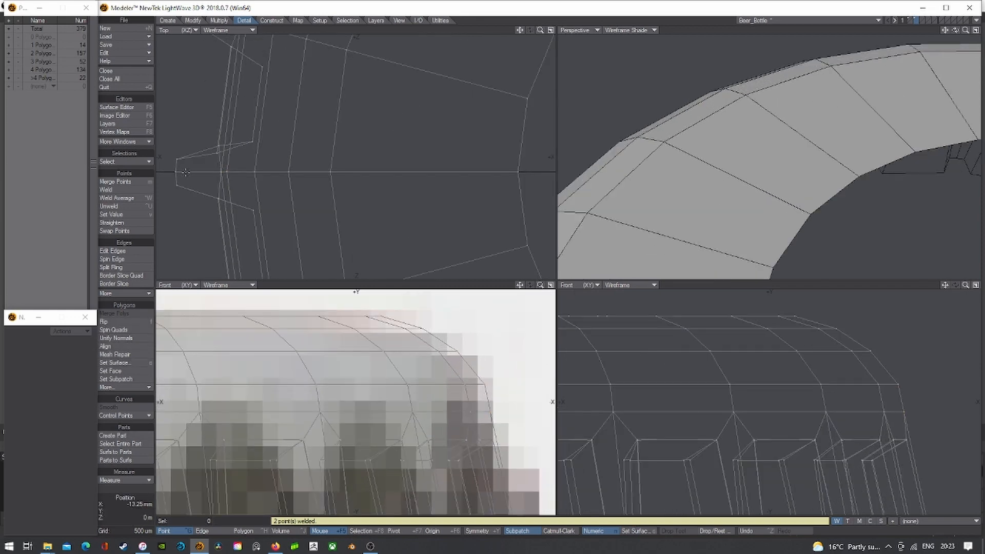
{"action": "left_click", "coordinate": [176, 172]}
{"action": "key", "text": "ctrl+w"}
{"action": "scroll", "coordinate": [220, 218], "scroll_direction": "down", "scroll_amount": 4}
{"action": "key", "text": "Tab"}
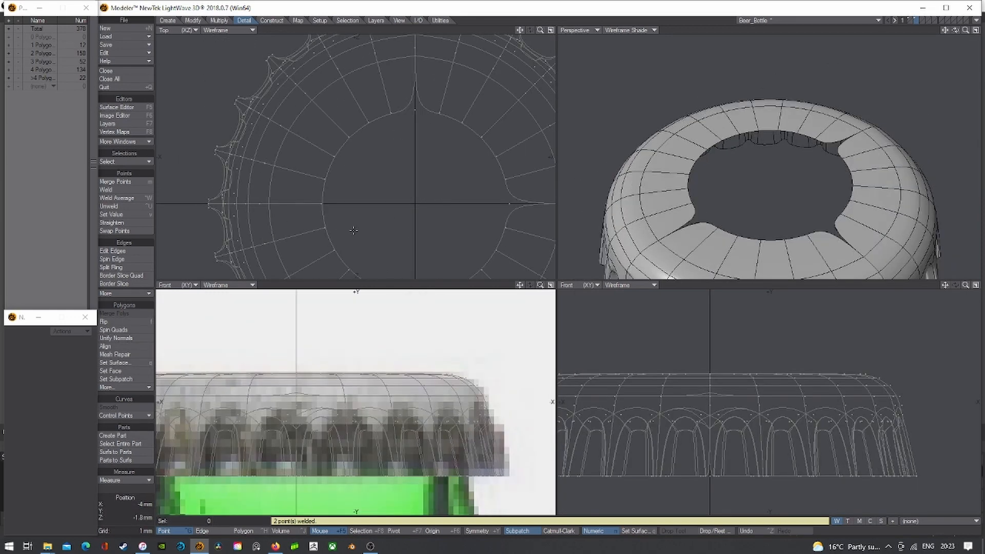
- Weld the stacked points at an inner-ring vertex, then check the smooth subpatch preview
{"action": "mouse_move", "coordinate": [955, 30]}
{"action": "left_mouse_down"}
{"action": "mouse_move", "coordinate": [955, 56]}
{"action": "mouse_move", "coordinate": [945, 29]}
{"action": "left_mouse_up"}
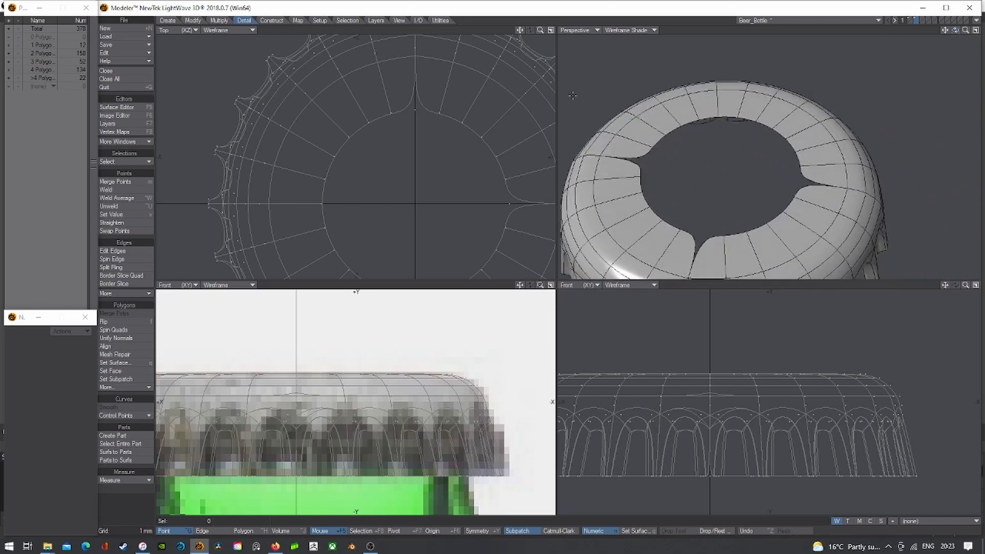
{"action": "key", "text": "Tab"}
{"action": "left_click_drag", "start_coordinate": [510, 86], "coordinate": [425, 173], "text": "alt"}
{"action": "scroll", "coordinate": [348, 216], "scroll_direction": "up", "scroll_amount": 3}
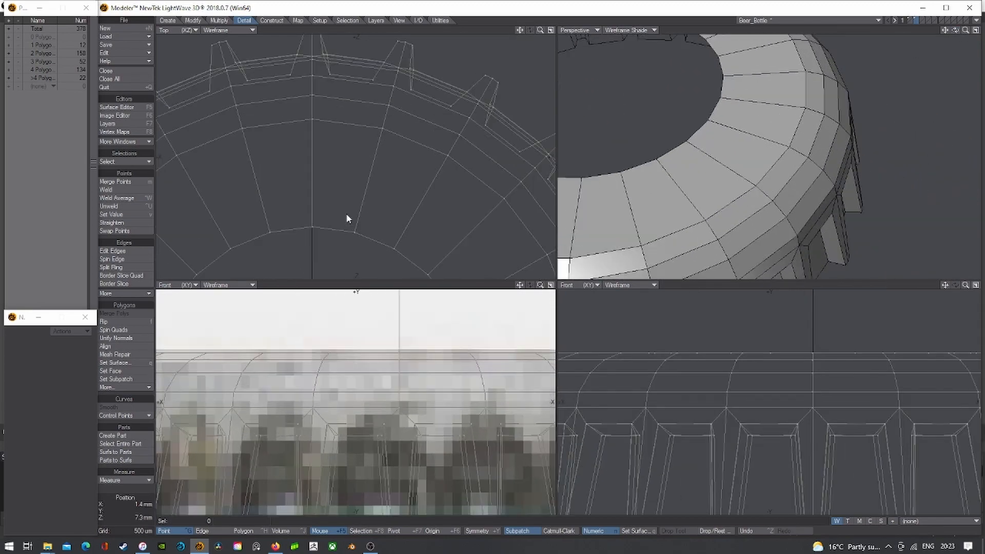
{"action": "mouse_move", "coordinate": [322, 211]}
{"action": "right_mouse_down"}
{"action": "mouse_move", "coordinate": [297, 238]}
{"action": "mouse_move", "coordinate": [336, 226]}
{"action": "right_mouse_up"}
{"action": "key", "text": "ctrl+w"}
{"action": "key", "text": "ctrl+w"}
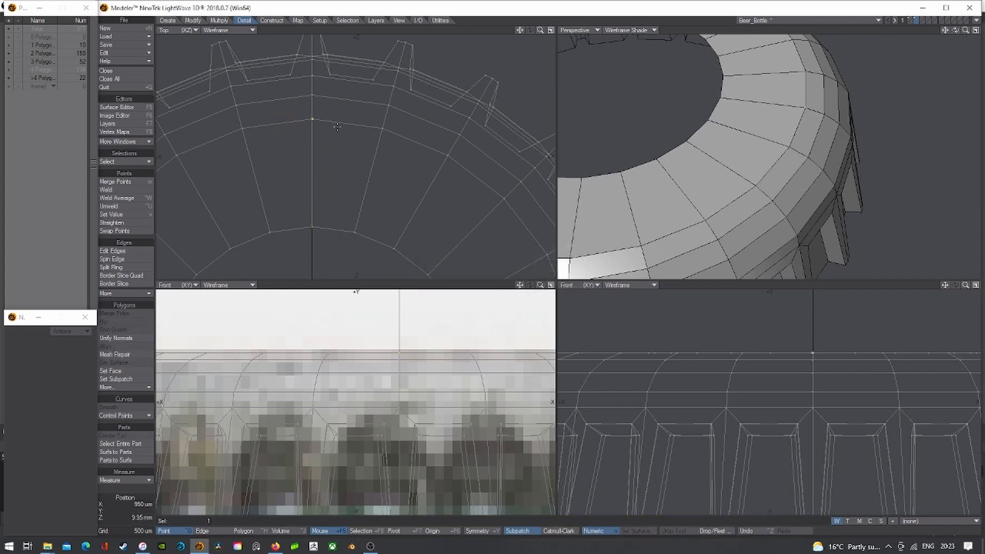
{"action": "key", "text": "ctrl+w"}
{"action": "key", "text": "slash"}
{"action": "key", "text": "Tab"}
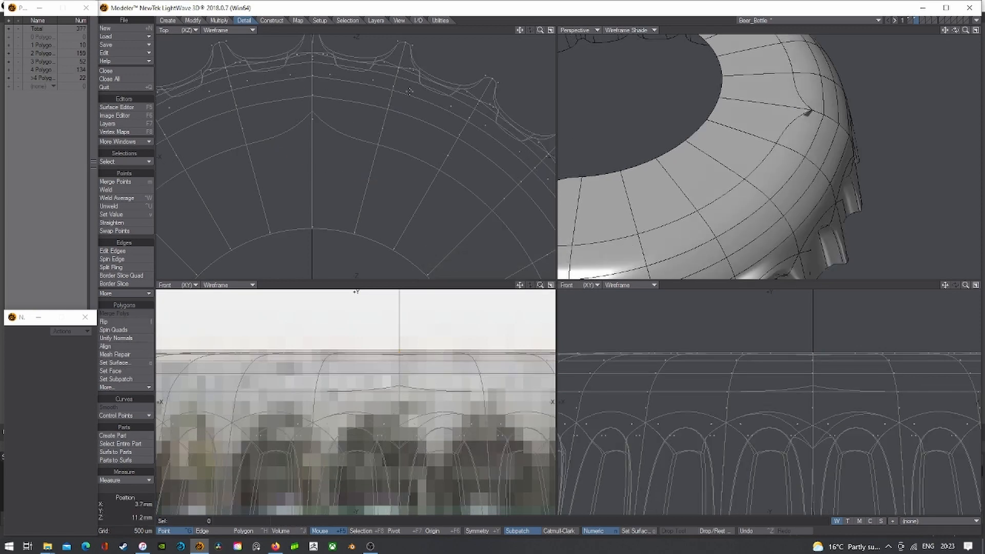
{"action": "key", "text": "Tab"}
- Weld the overlapping point pairs along the centre line and at the centre tooth
{"action": "left_click", "coordinate": [312, 95]}
{"action": "key", "text": "ctrl+w"}
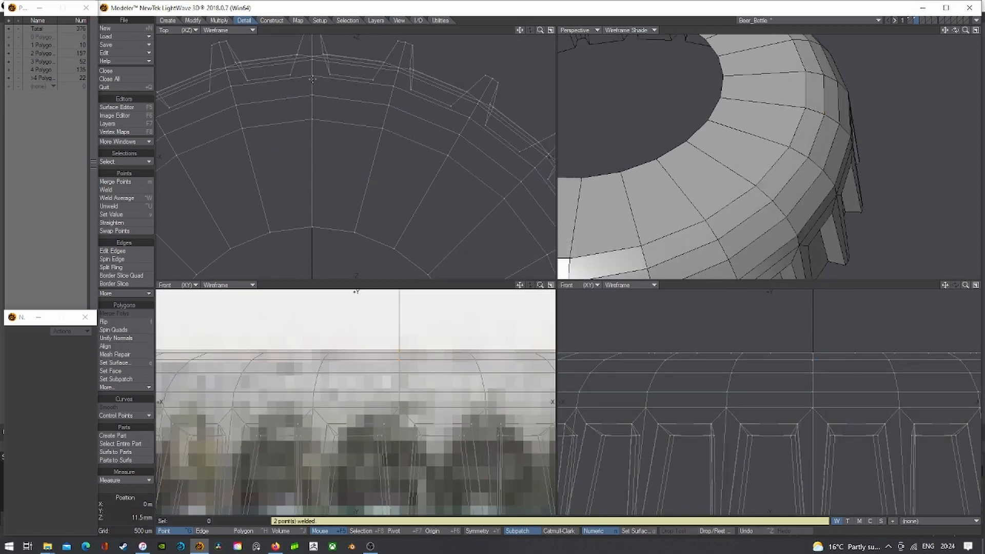
{"action": "left_click", "coordinate": [312, 75]}
{"action": "key", "text": "ctrl+w"}
{"action": "left_click", "coordinate": [312, 60]}
{"action": "key", "text": "ctrl+w"}
{"action": "left_click", "coordinate": [312, 56]}
{"action": "key", "text": "ctrl+w"}
{"action": "left_click_drag", "start_coordinate": [336, 50], "coordinate": [337, 116], "text": "alt"}
{"action": "left_click", "coordinate": [313, 97]}
{"action": "key", "text": "ctrl+w"}
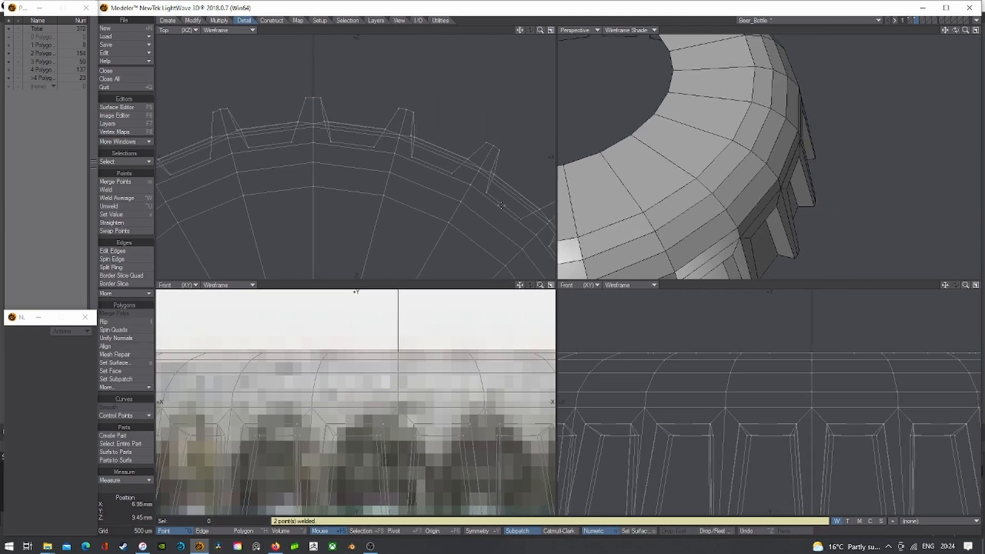
- Weld the overlapping points at another ring vertex and on the centre line
{"action": "scroll", "coordinate": [465, 207], "scroll_direction": "down", "scroll_amount": 3}
{"action": "mouse_move", "coordinate": [486, 226]}
{"action": "left_mouse_down", "text": "alt"}
{"action": "mouse_move", "coordinate": [364, 128]}
{"action": "mouse_move", "coordinate": [352, 75]}
{"action": "left_mouse_up", "text": "alt"}
{"action": "scroll", "coordinate": [351, 189], "scroll_direction": "up", "scroll_amount": 3}
{"action": "right_click_drag", "start_coordinate": [352, 195], "coordinate": [364, 215]}
{"action": "key", "text": "ctrl+w"}
{"action": "right_click_drag", "start_coordinate": [446, 198], "coordinate": [451, 201]}
{"action": "key", "text": "ctrl+w"}
- Weld the remaining overlapping pairs along that row of flute tips
{"action": "left_click", "coordinate": [463, 207]}
{"action": "key", "text": "ctrl+w"}
{"action": "left_click", "coordinate": [481, 208]}
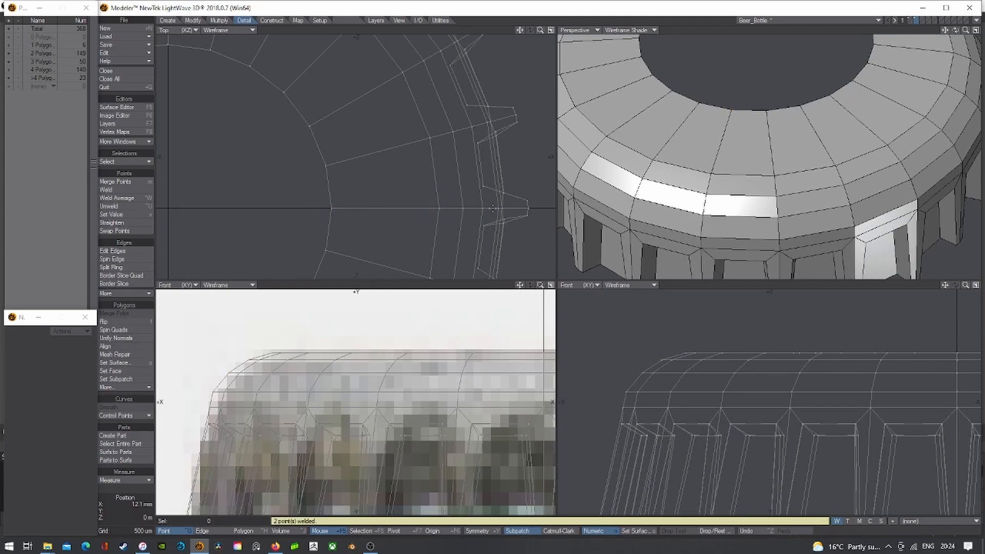
{"action": "key", "text": "ctrl+w"}
{"action": "scroll", "coordinate": [500, 208], "scroll_direction": "up", "scroll_amount": 3}
{"action": "left_click", "coordinate": [496, 208]}
{"action": "key", "text": "ctrl+w"}
{"action": "left_click", "coordinate": [501, 208]}
{"action": "key", "text": "ctrl+w"}
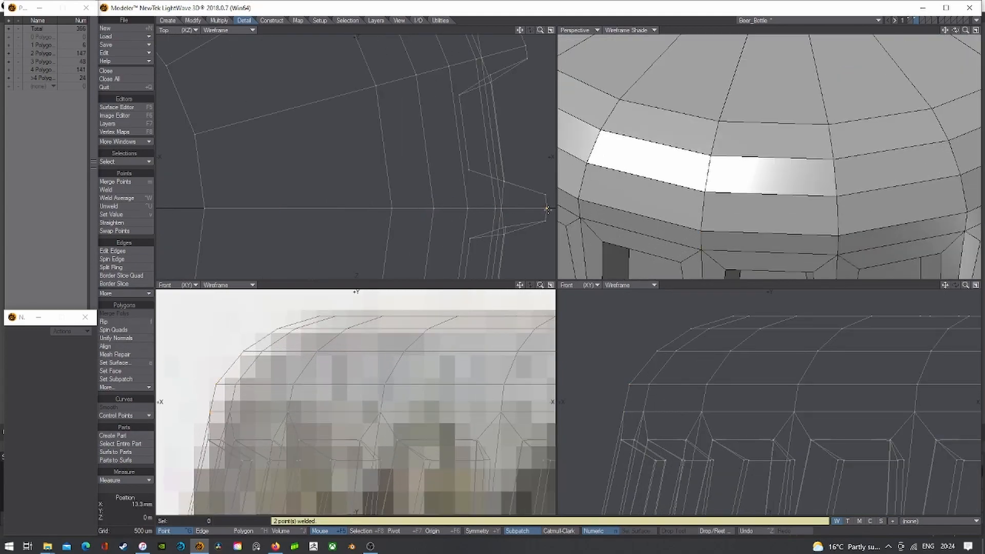
{"action": "left_click", "coordinate": [546, 208]}
{"action": "key", "text": "ctrl+w"}
- Frame the cap, recentre on the centre line, and weld points on the tooth
{"action": "key", "text": "a"}
{"action": "scroll", "coordinate": [391, 137], "scroll_direction": "up", "scroll_amount": 4}
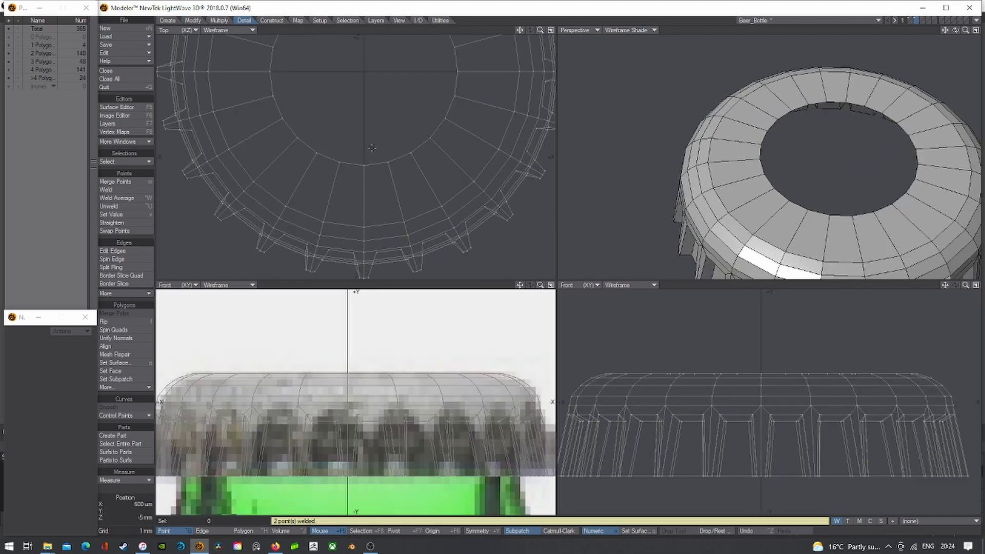
{"action": "scroll", "coordinate": [370, 225], "scroll_direction": "up", "scroll_amount": 2}
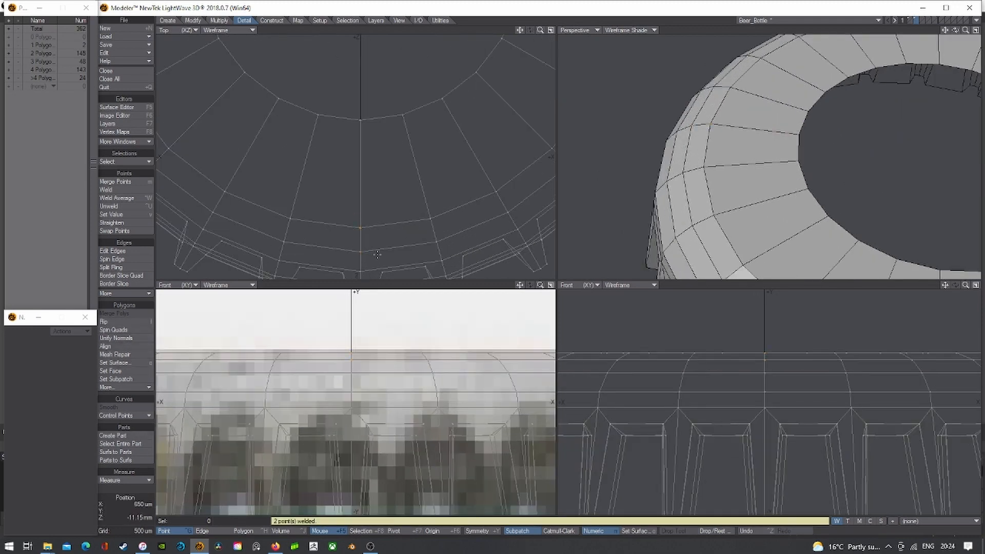
{"action": "key", "text": "g"}
{"action": "left_click", "coordinate": [374, 170]}
{"action": "scroll", "coordinate": [376, 178], "scroll_direction": "up", "scroll_amount": 3}
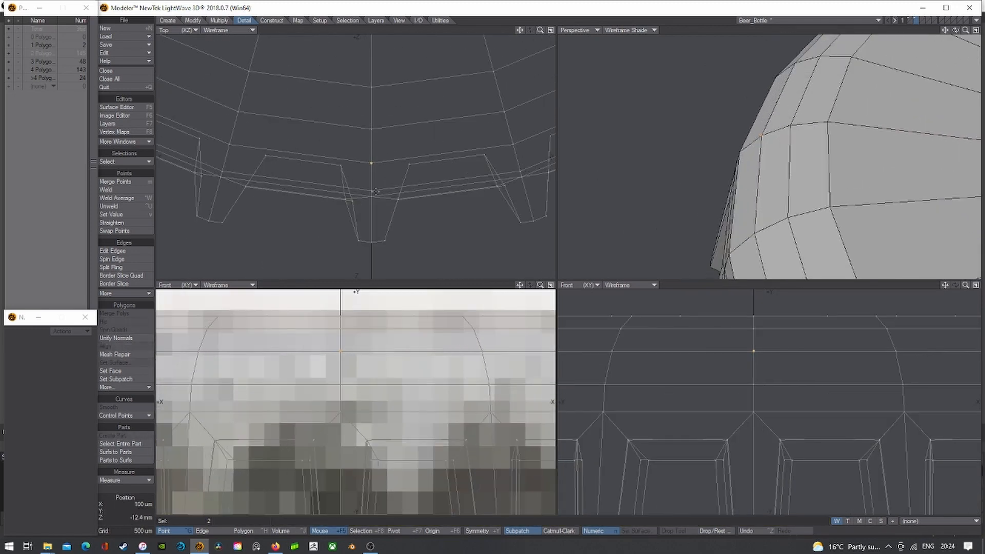
{"action": "key", "text": "ctrl+w"}
{"action": "left_click", "coordinate": [371, 190]}
{"action": "key", "text": "ctrl+w"}
- Weld the tooth's last stacked points, leaving 360 points, and inspect the smoothed tooth
{"action": "left_click", "coordinate": [552, 269]}
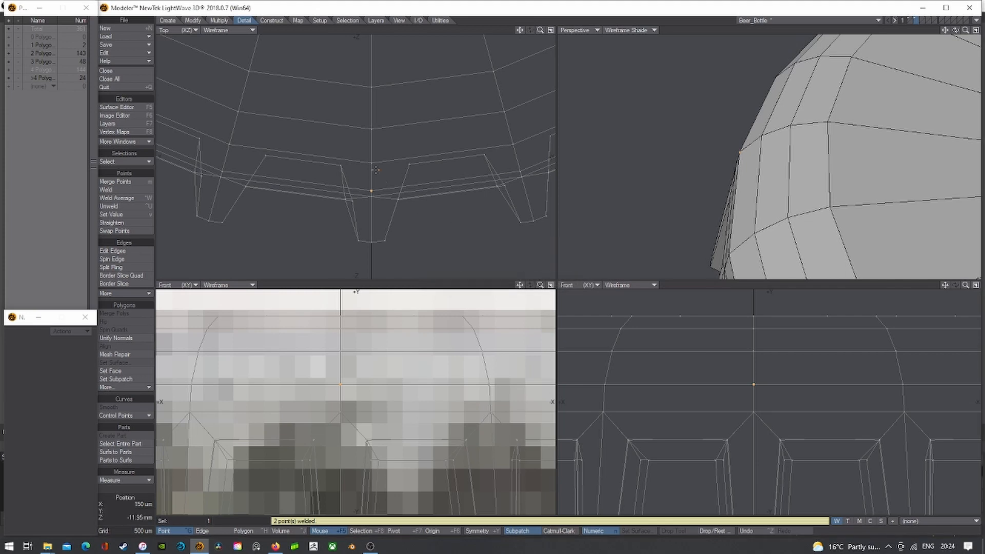
{"action": "key", "text": "slash"}
{"action": "left_click", "coordinate": [372, 195]}
{"action": "key", "text": "ctrl+w"}
{"action": "left_click", "coordinate": [552, 269]}
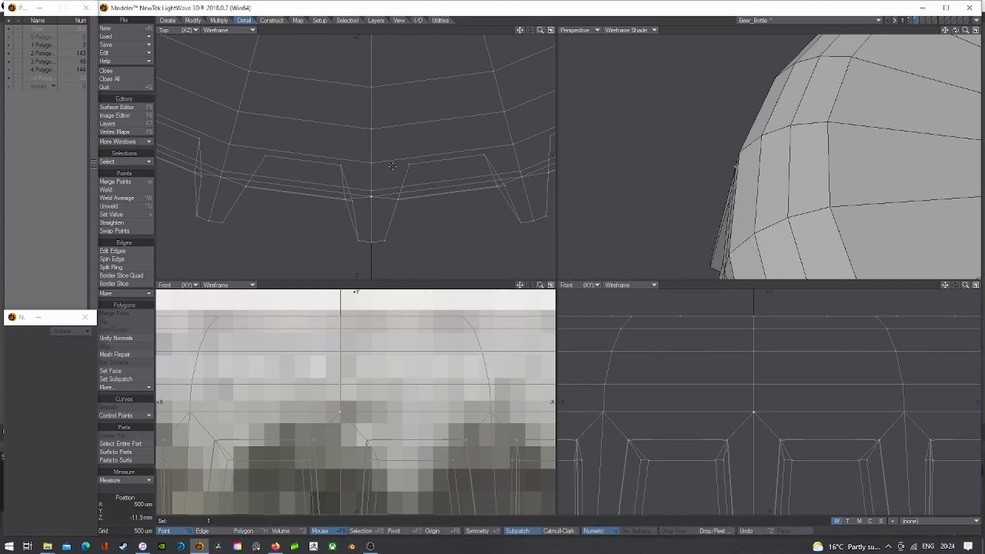
{"action": "key", "text": "Tab"}
{"action": "key", "text": "Tab"}
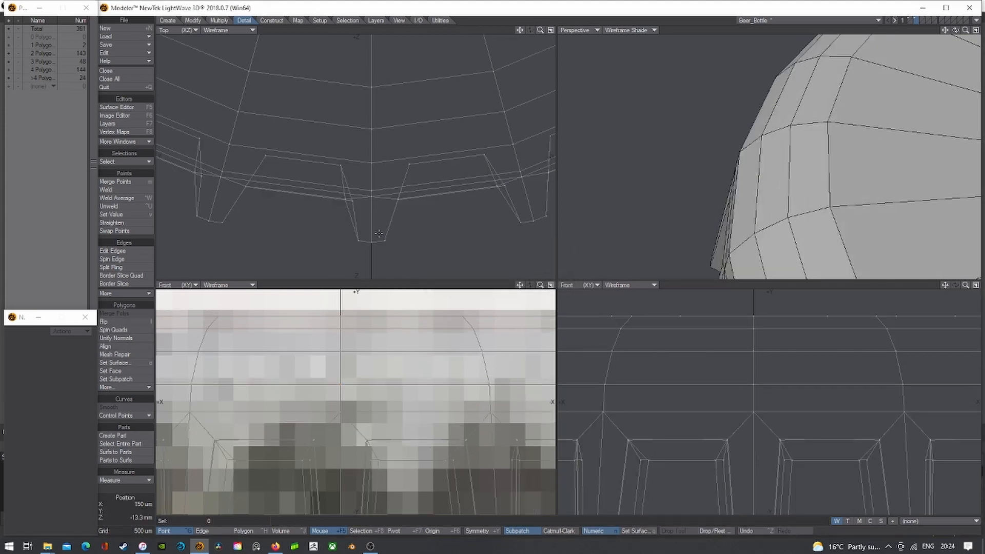
{"action": "left_click", "coordinate": [371, 241]}
{"action": "key", "text": "ctrl+w"}
{"action": "key", "text": "Tab"}
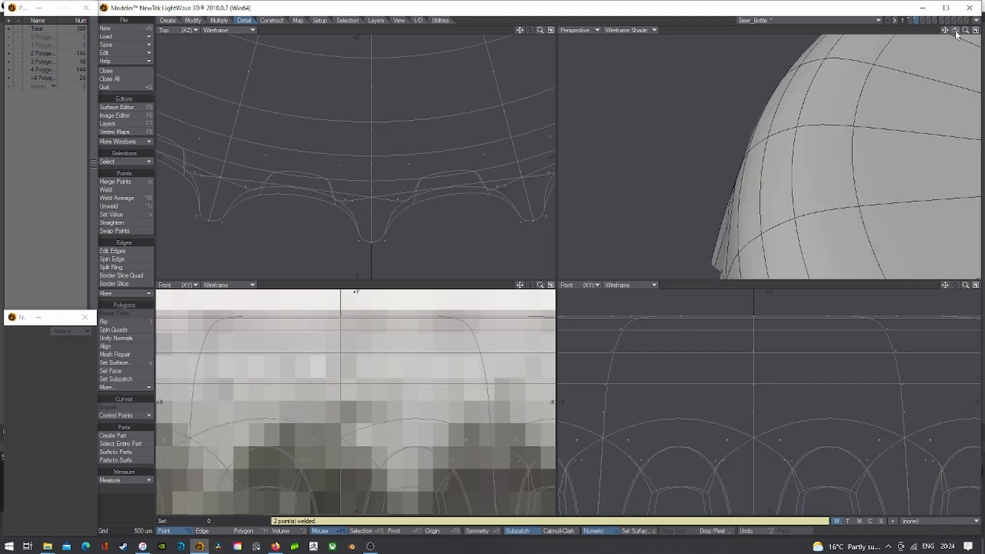
{"action": "left_click_drag", "start_coordinate": [955, 30], "coordinate": [964, 40]}
- Run Merge Points on the whole cap to confirm no duplicate points remain
{"action": "key", "text": "a"}
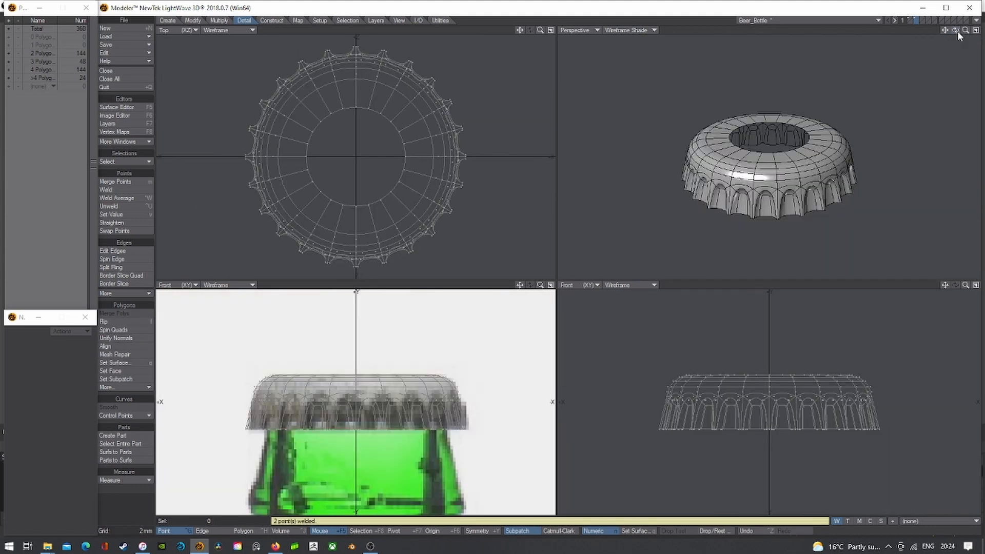
{"action": "key", "text": "m"}
{"action": "key", "text": "Return"}
{"action": "mouse_move", "coordinate": [955, 30]}
{"action": "left_mouse_down"}
{"action": "mouse_move", "coordinate": [955, 8]}
{"action": "mouse_move", "coordinate": [955, 31]}
{"action": "left_mouse_up"}
- Select the top's 24-point inner ring with Select Loop and close it with one polygon
{"action": "key", "text": "Tab"}
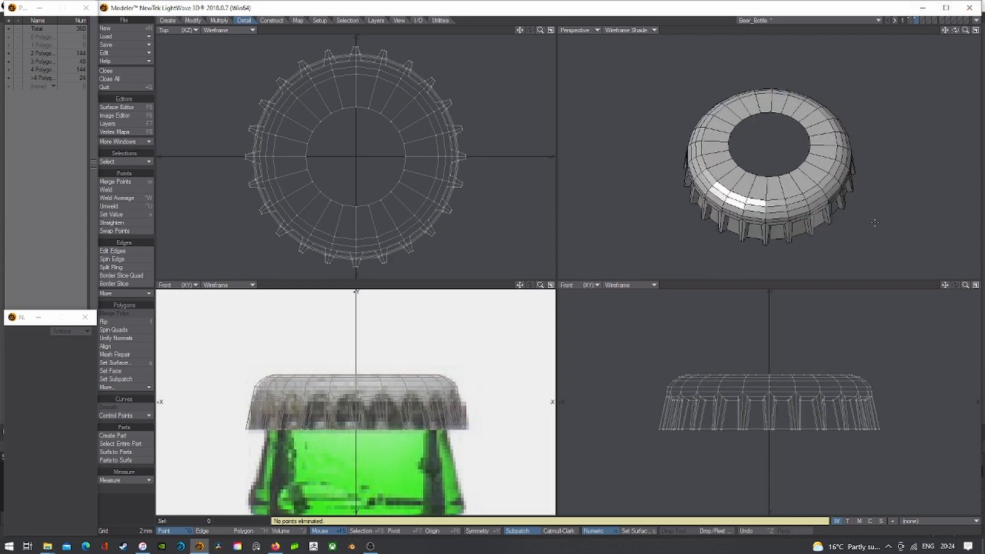
{"action": "scroll", "coordinate": [379, 101], "scroll_direction": "up", "scroll_amount": 2}
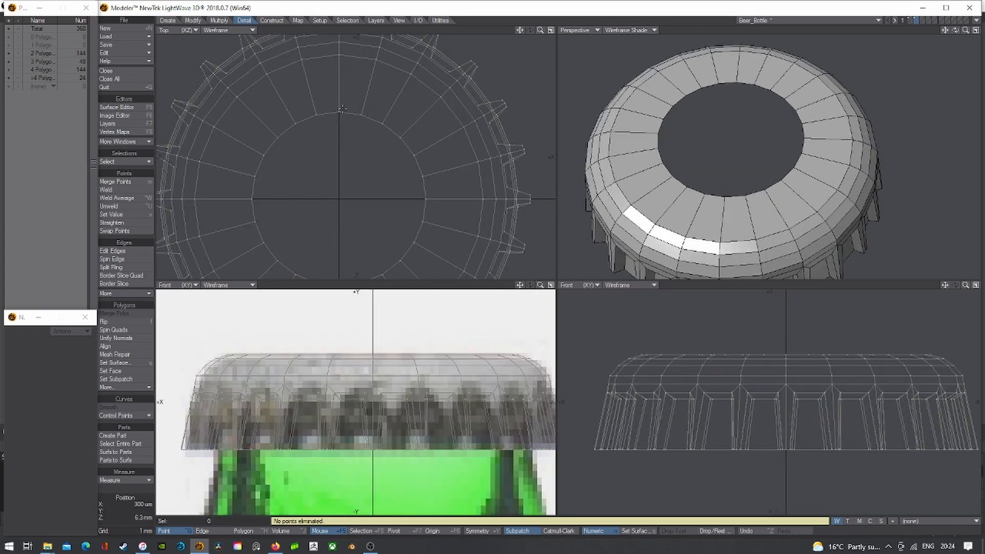
{"action": "left_click", "coordinate": [338, 111]}
{"action": "left_click", "coordinate": [361, 114]}
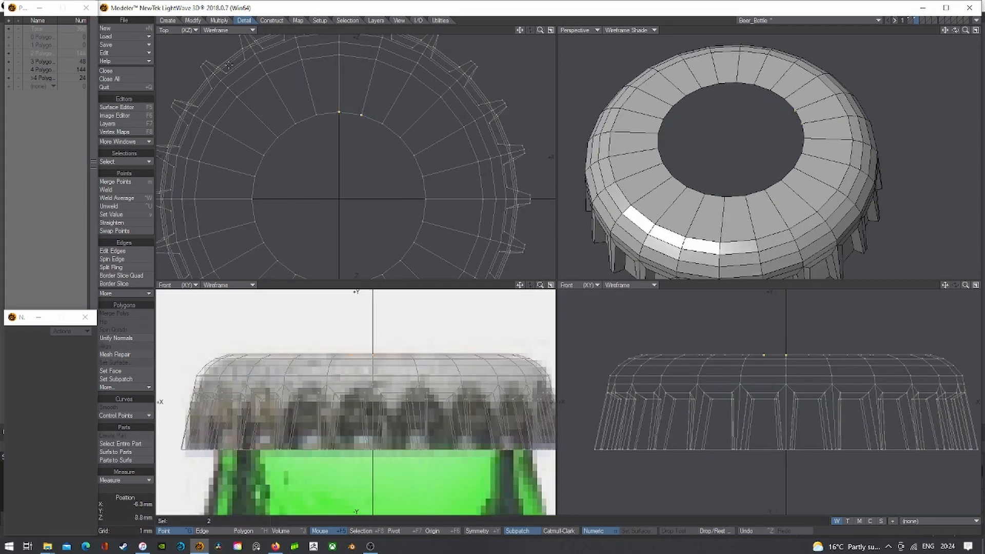
{"action": "left_click", "coordinate": [272, 20]}
{"action": "left_click", "coordinate": [217, 20]}
{"action": "left_click", "coordinate": [244, 21]}
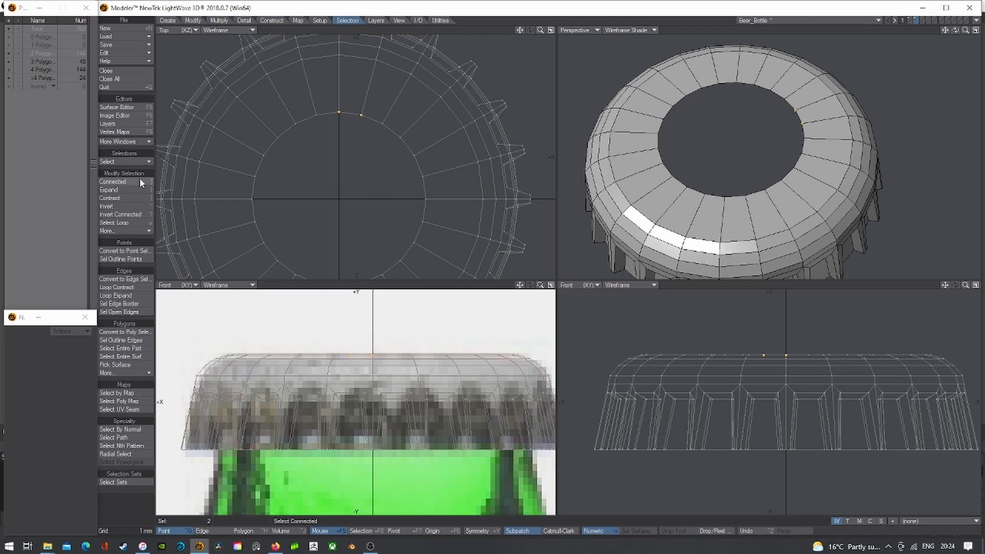
{"action": "left_click", "coordinate": [135, 224]}
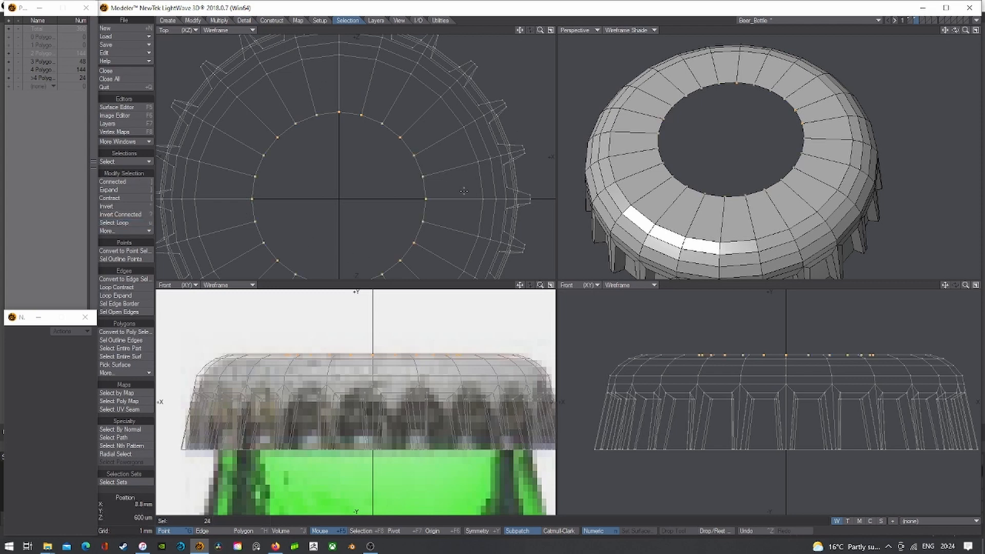
{"action": "key", "text": "p"}
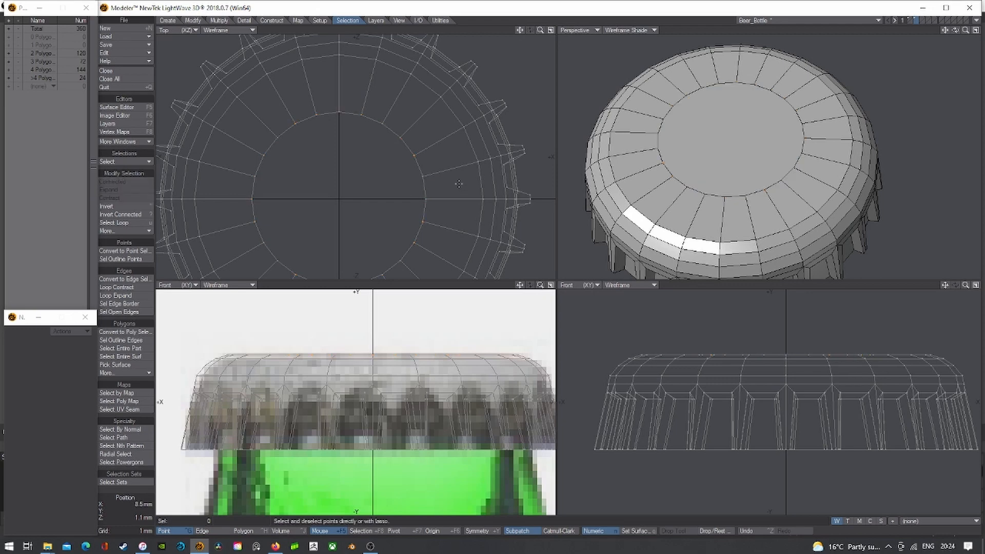
{"action": "key", "text": "ctrl+h"}
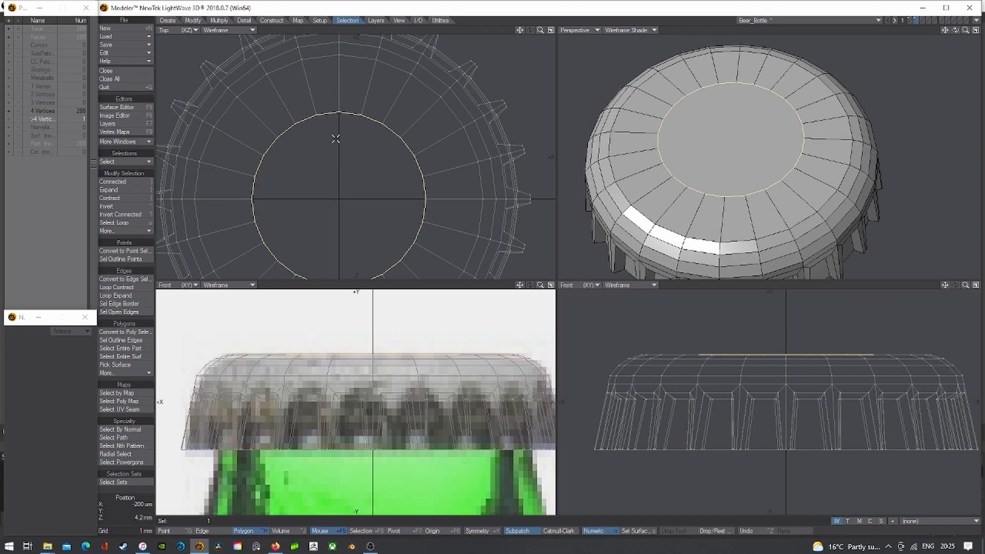
- Collapse the cap's top polygon into a fan of triangles around a centre point
{"action": "key", "text": "e"}
{"action": "left_click", "coordinate": [266, 21]}
{"action": "left_click", "coordinate": [109, 254]}
{"action": "left_click", "coordinate": [109, 253]}
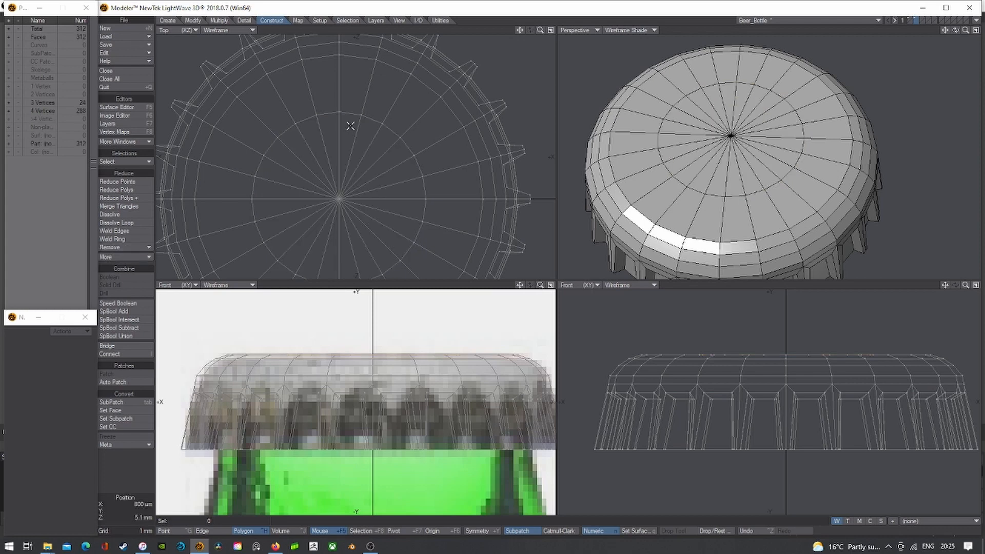
- Merge each pair of triangles around the cap top into quads with Merge Polygons
{"action": "left_click_drag", "start_coordinate": [350, 125], "coordinate": [365, 132]}
{"action": "key", "text": "shift+z"}
{"action": "key", "text": "slash"}
{"action": "left_click", "coordinate": [398, 155]}
{"action": "key", "text": "slash"}
{"action": "left_click", "coordinate": [408, 181]}
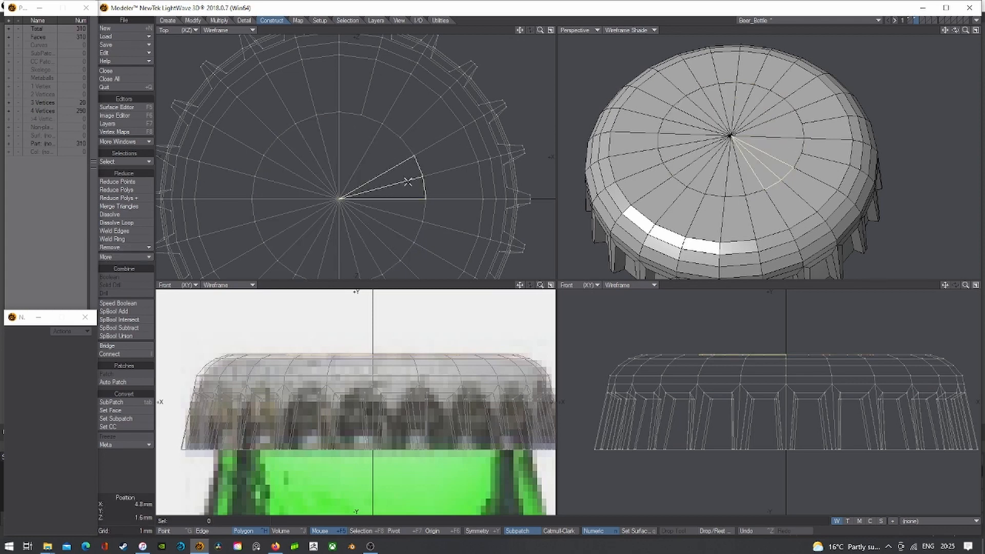
{"action": "key", "text": "shift+z"}
{"action": "key", "text": "slash"}
{"action": "left_click", "coordinate": [401, 215]}
{"action": "key", "text": "shift+z"}
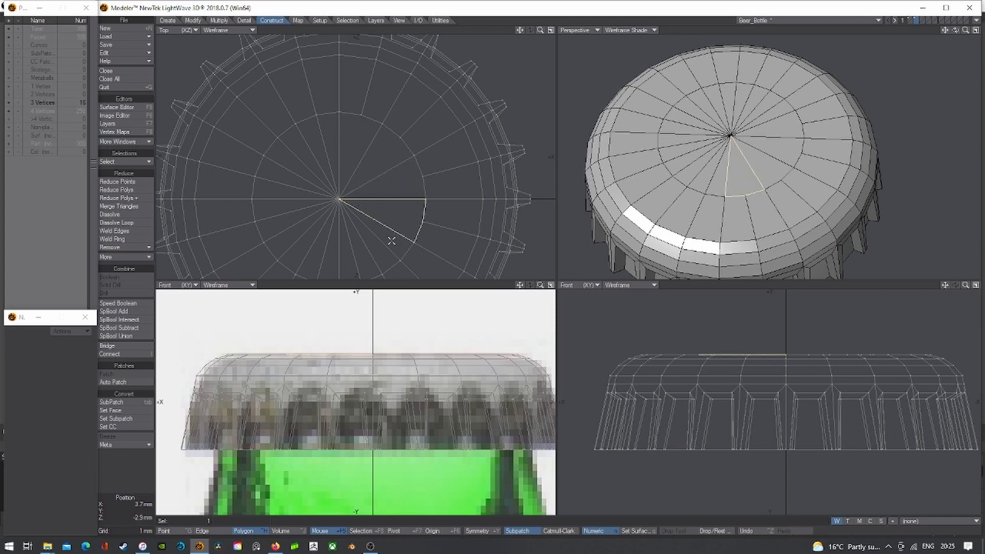
{"action": "key", "text": "slash"}
{"action": "mouse_move", "coordinate": [392, 240]}
{"action": "left_mouse_down"}
{"action": "mouse_move", "coordinate": [387, 252]}
{"action": "mouse_move", "coordinate": [345, 264]}
{"action": "left_mouse_up"}
{"action": "key", "text": "shift+z"}
{"action": "key", "text": "slash"}
{"action": "key", "text": "shift+z"}
{"action": "key", "text": "slash"}
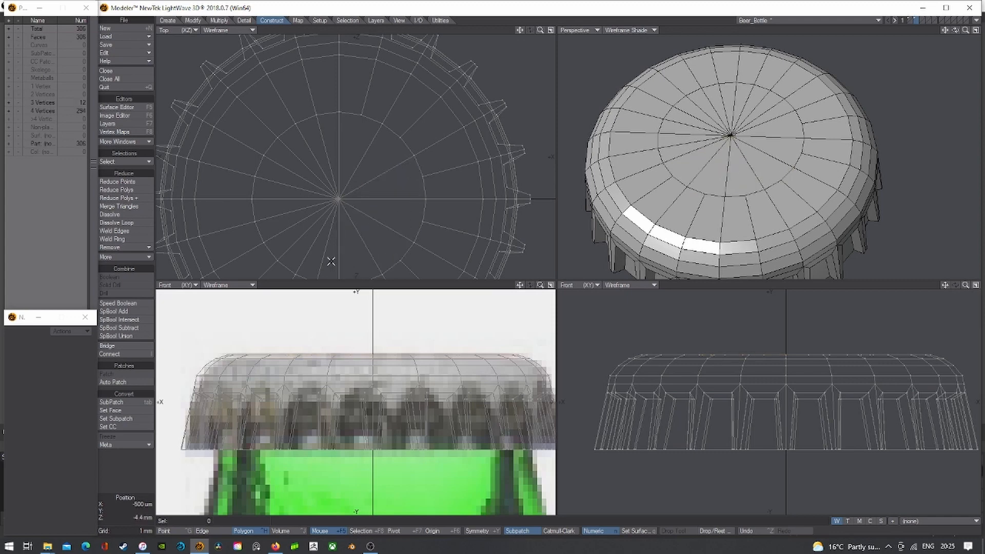
{"action": "left_click", "coordinate": [323, 259]}
{"action": "key", "text": "shift+z"}
{"action": "key", "text": "slash"}
{"action": "left_click", "coordinate": [298, 239]}
{"action": "key", "text": "shift+z"}
{"action": "key", "text": "slash"}
{"action": "left_click", "coordinate": [286, 223]}
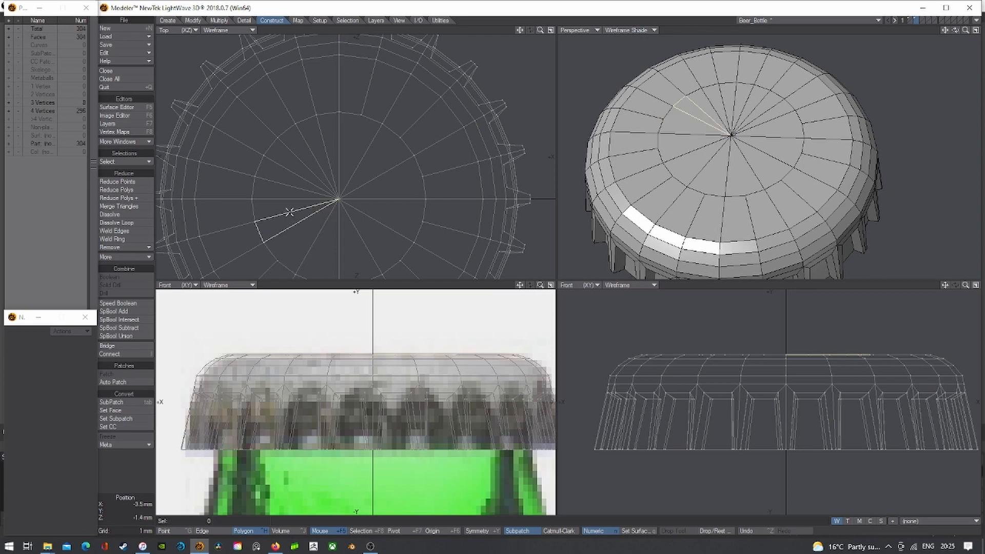
{"action": "key", "text": "shift+z"}
{"action": "key", "text": "slash"}
{"action": "left_click", "coordinate": [295, 179]}
{"action": "key", "text": "shift+z"}
{"action": "key", "text": "slash"}
{"action": "left_click", "coordinate": [300, 163]}
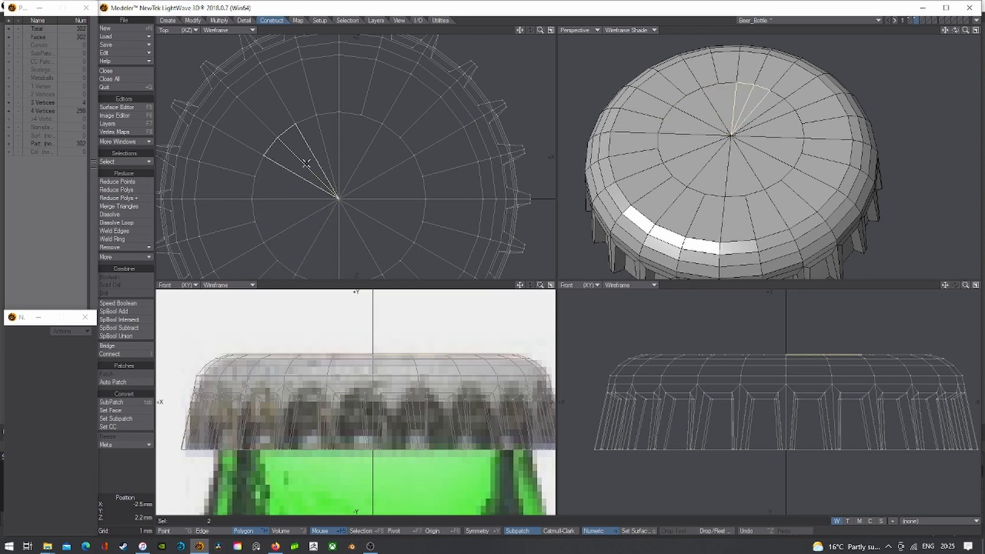
{"action": "key", "text": "shift+z"}
{"action": "key", "text": "slash"}
{"action": "left_click", "coordinate": [323, 150]}
{"action": "key", "text": "slash"}
- Turn on SubPatch smoothing for the cap and set Perspective to Texture shading
{"action": "key", "text": "Tab"}
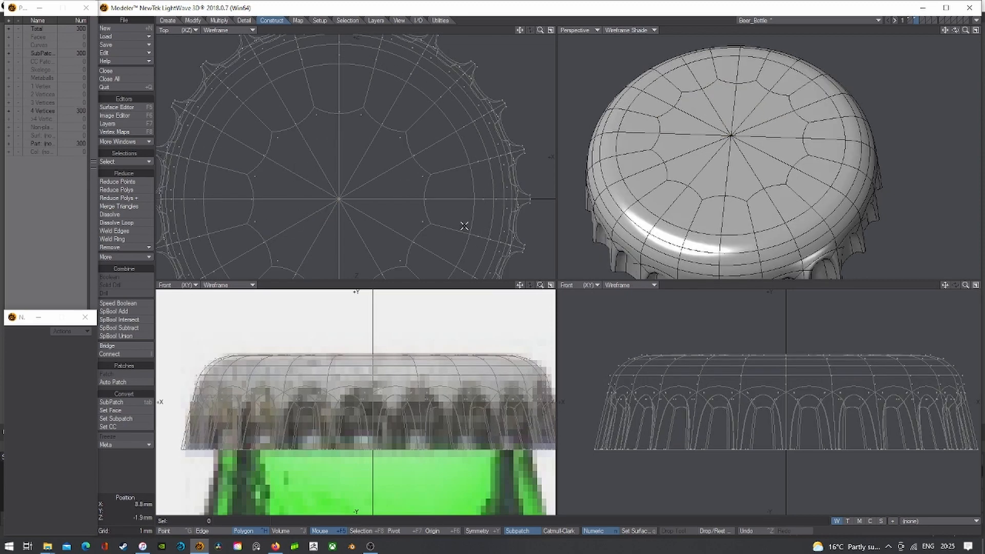
{"action": "key", "text": "a"}
{"action": "left_click", "coordinate": [630, 30]}
{"action": "left_click", "coordinate": [630, 73]}
- Turn SubPatch off so the cap shows as faceted polygons
{"action": "key", "text": "a"}
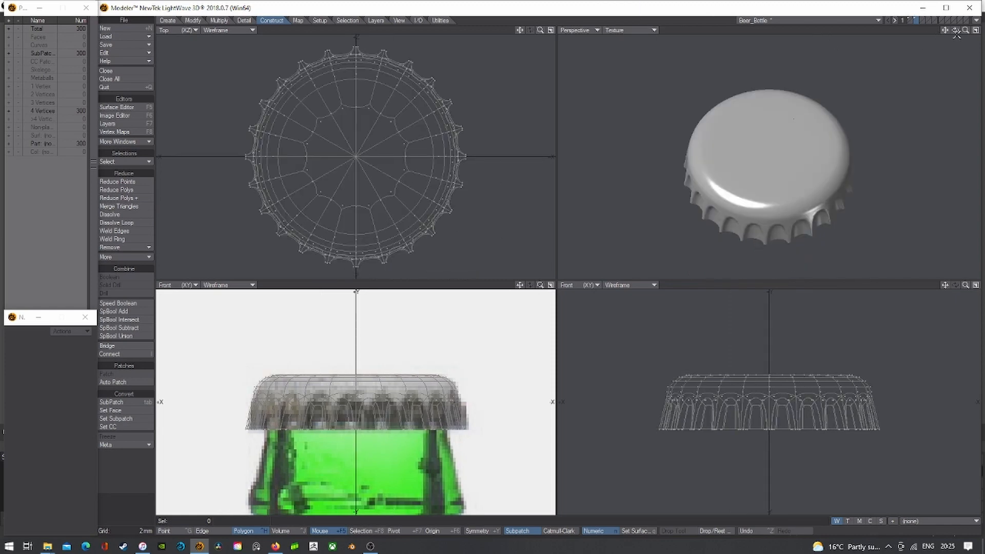
{"action": "mouse_move", "coordinate": [955, 31]}
{"action": "left_mouse_down"}
{"action": "mouse_move", "coordinate": [931, 77]}
{"action": "mouse_move", "coordinate": [957, 30]}
{"action": "left_mouse_up"}
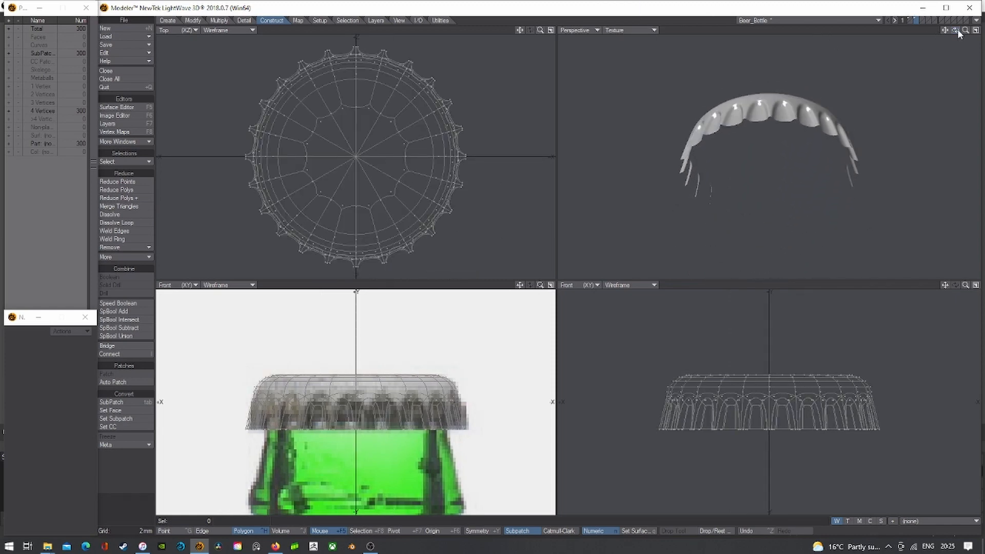
{"action": "key", "text": "Tab"}
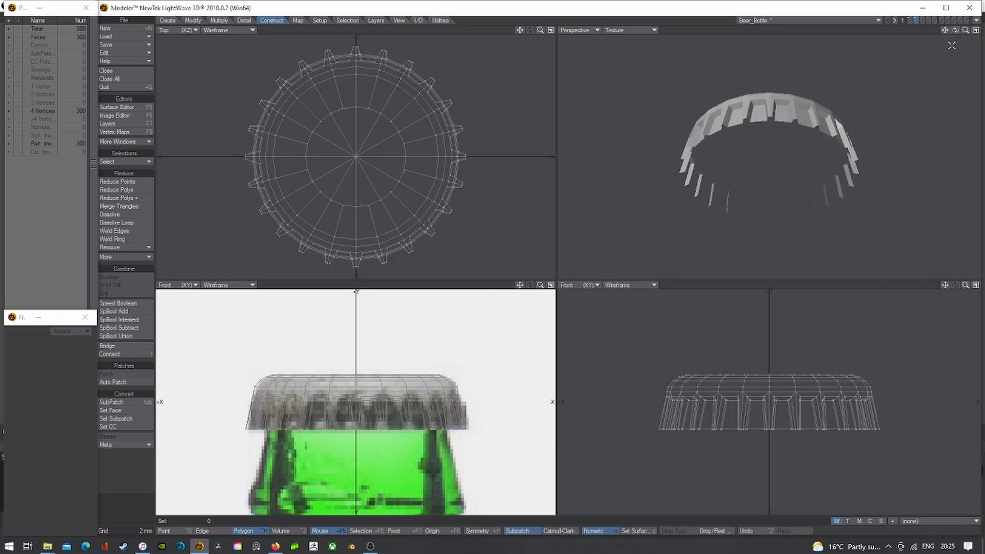
- Orbit to the cap's underside and set the Perspective view to Wireframe Shade
{"action": "left_click_drag", "start_coordinate": [956, 29], "coordinate": [934, 107]}
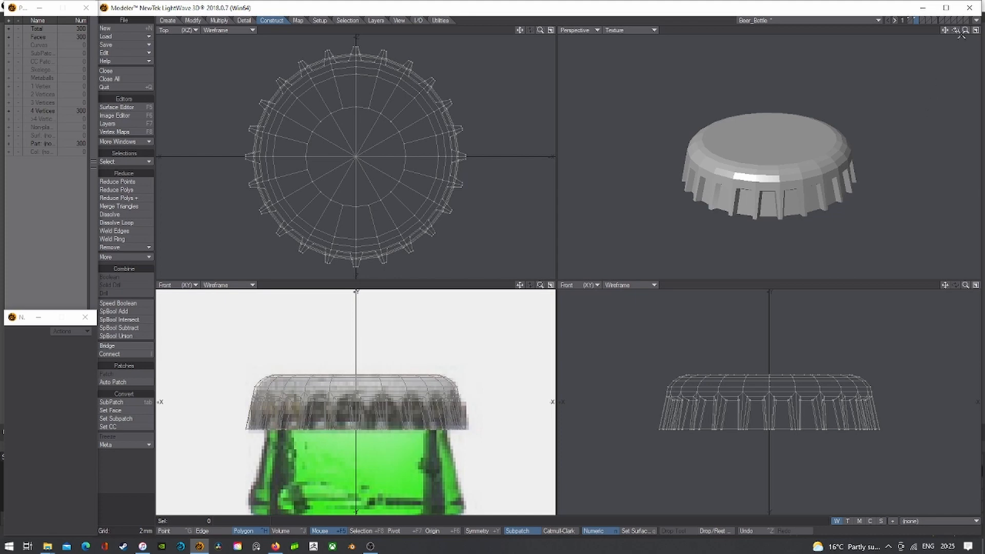
{"action": "left_click_drag", "start_coordinate": [956, 31], "coordinate": [764, 37]}
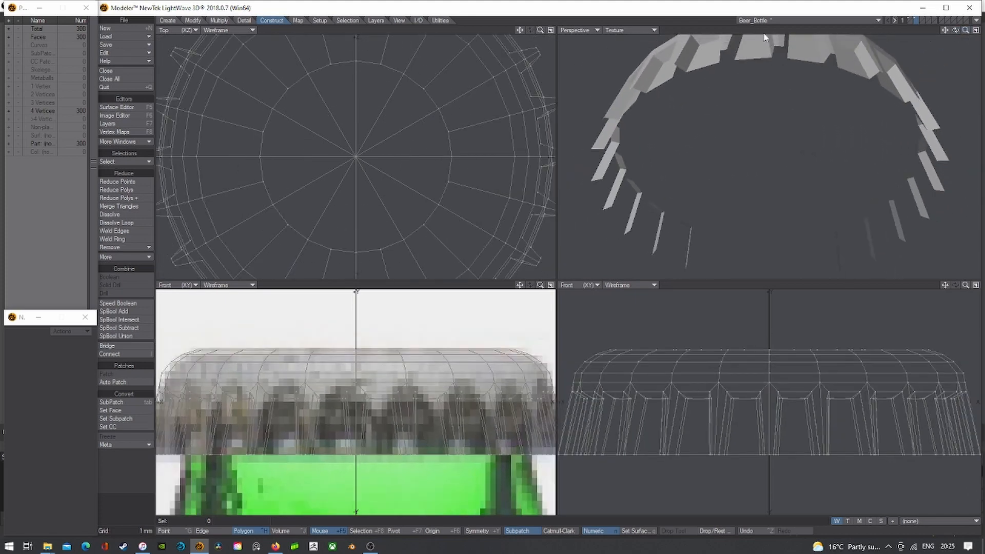
{"action": "left_click", "coordinate": [642, 36]}
{"action": "left_click", "coordinate": [662, 41]}
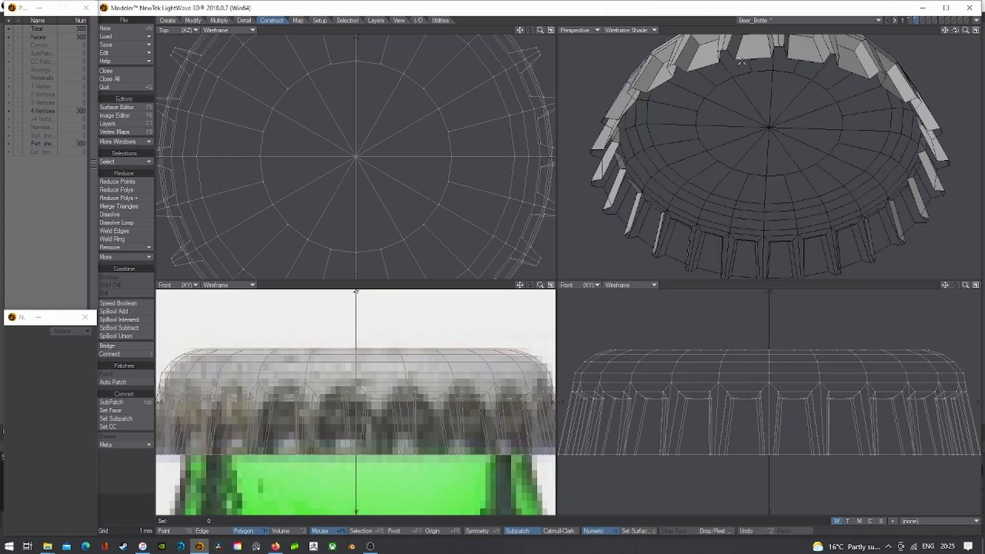
{"action": "left_click", "coordinate": [217, 21]}
- Thicken the cap shell in a maximised Perspective view, raising it from 300 to 720 polygons
{"action": "left_click", "coordinate": [126, 247]}
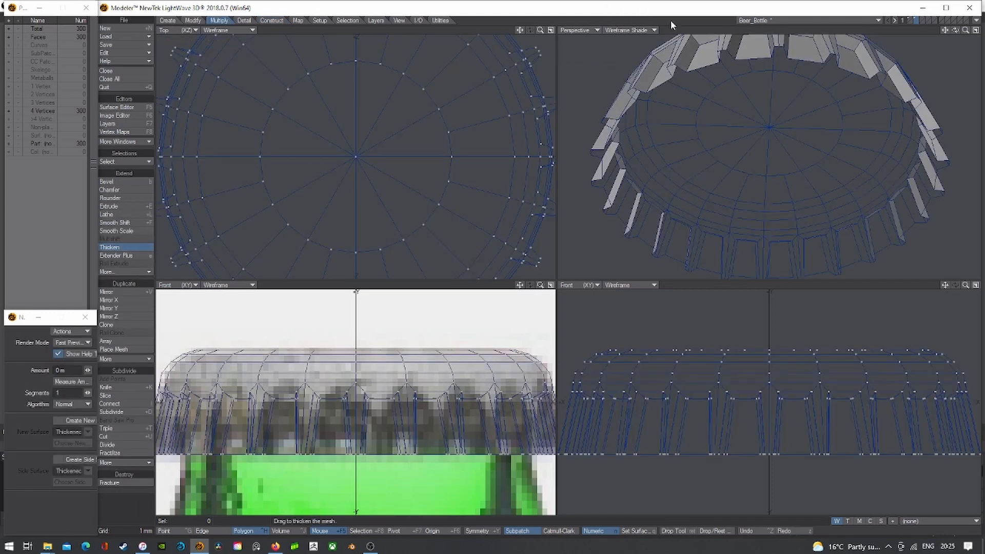
{"action": "left_click", "coordinate": [976, 30]}
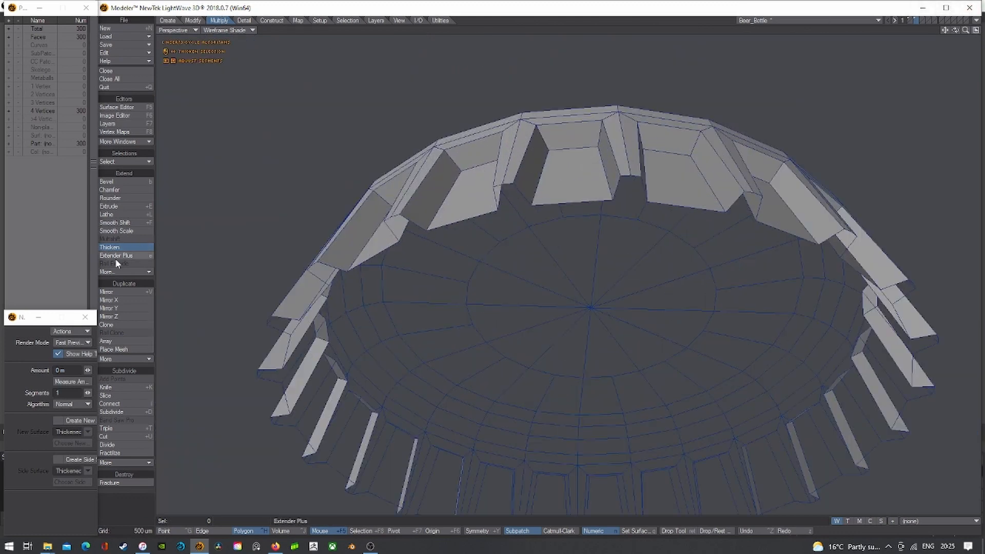
{"action": "scroll", "coordinate": [540, 174], "scroll_direction": "up", "scroll_amount": 2}
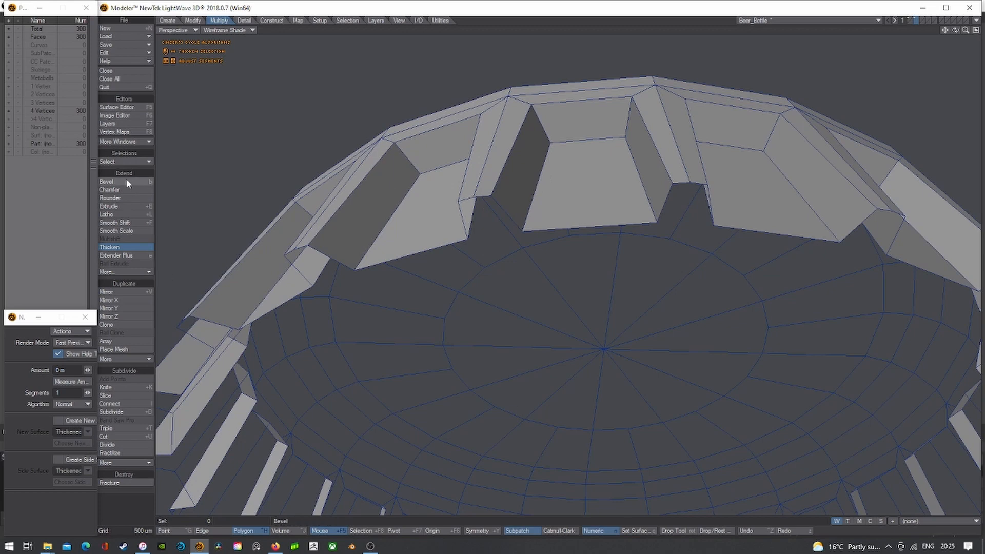
{"action": "mouse_move", "coordinate": [492, 196]}
{"action": "left_mouse_down"}
{"action": "mouse_move", "coordinate": [571, 195]}
{"action": "mouse_move", "coordinate": [503, 191]}
{"action": "left_mouse_up"}
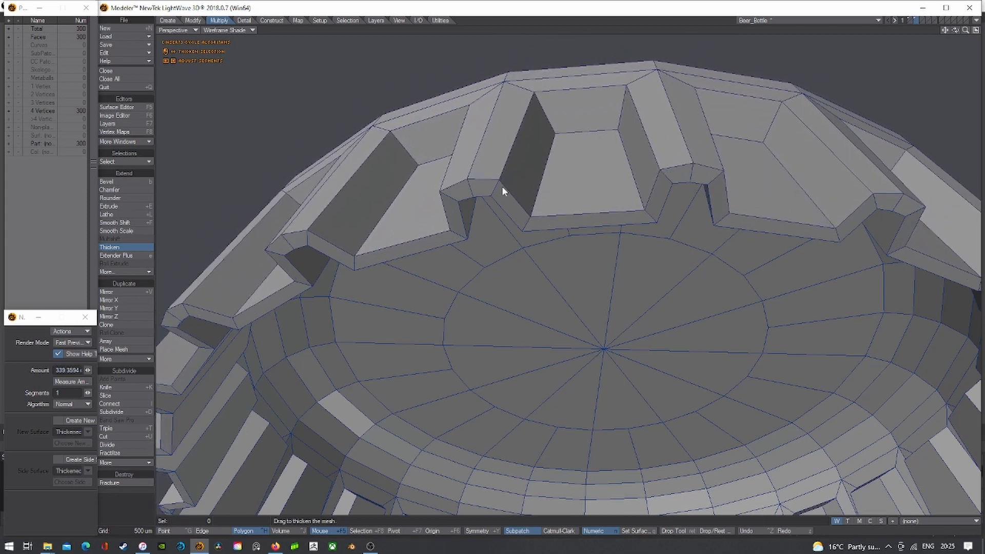
{"action": "key", "text": "Return"}
{"action": "key", "text": "a"}
{"action": "key", "text": "Tab"}
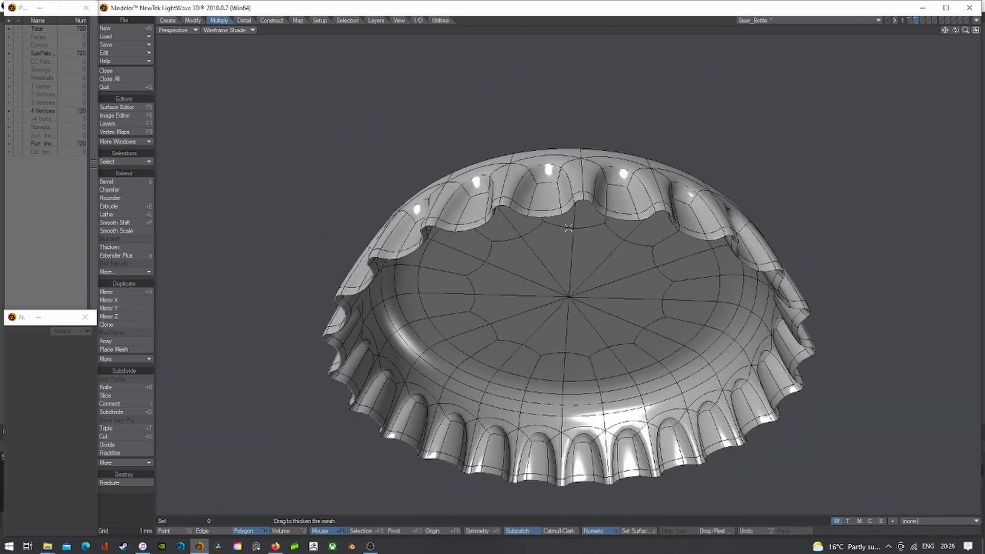
{"action": "key", "text": "Tab"}
{"action": "key", "text": "Tab"}
{"action": "mouse_move", "coordinate": [955, 30]}
{"action": "left_mouse_down"}
{"action": "mouse_move", "coordinate": [952, 92]}
{"action": "mouse_move", "coordinate": [955, 19]}
{"action": "mouse_move", "coordinate": [955, 30]}
{"action": "left_mouse_up"}
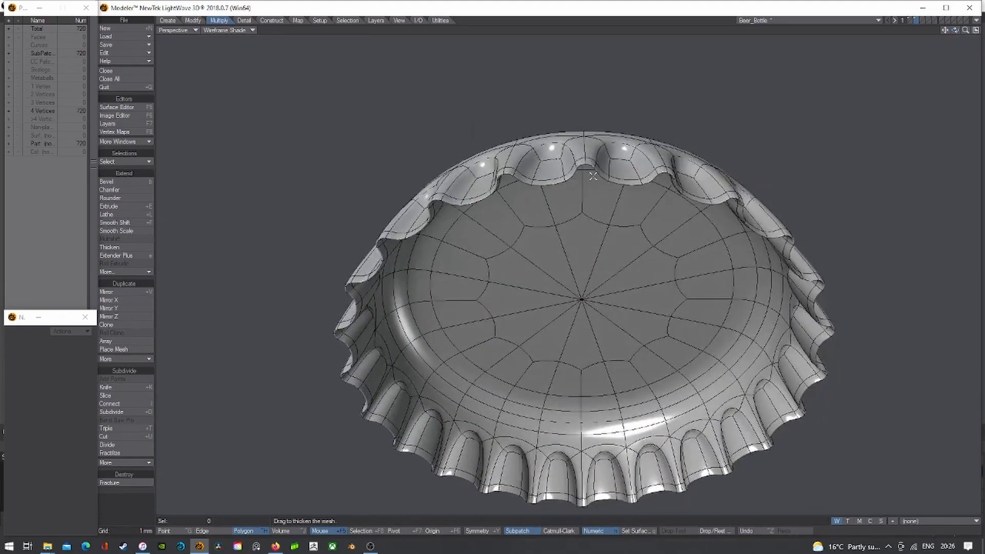
{"action": "scroll", "coordinate": [577, 176], "scroll_direction": "up", "scroll_amount": 4}
{"action": "key", "text": "Tab"}
- Add mirrored Band Saw Pro loops around the rim ring, making 960 polygons, then preview smoothed
{"action": "left_click_drag", "start_coordinate": [329, 182], "coordinate": [333, 191]}
{"action": "key", "text": "l"}
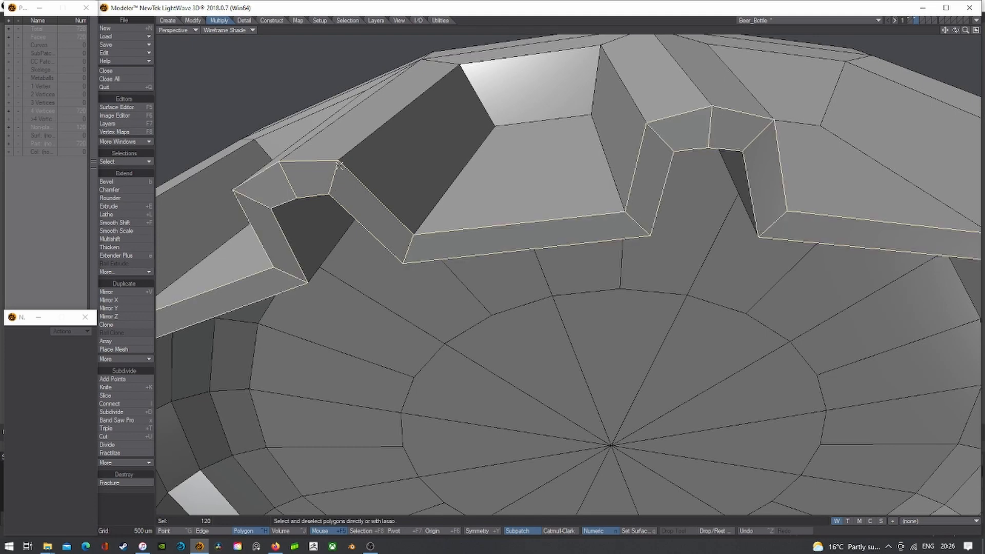
{"action": "scroll", "coordinate": [596, 225], "scroll_direction": "down", "scroll_amount": 2}
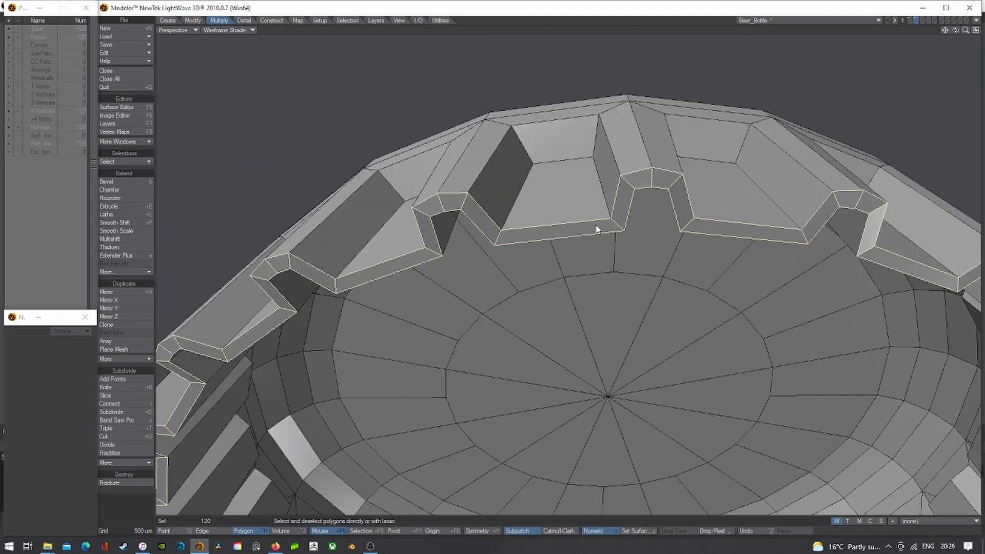
{"action": "key", "text": "x"}
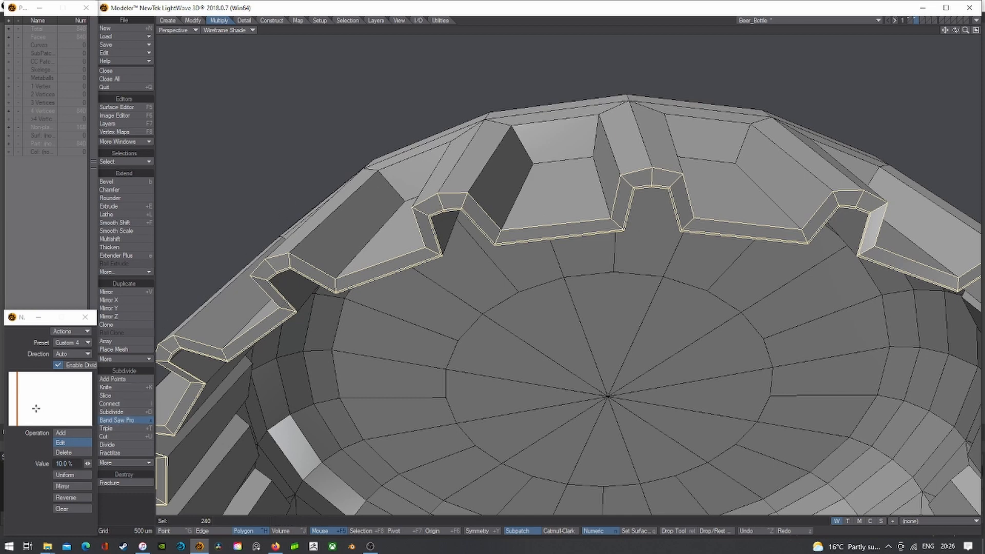
{"action": "left_click", "coordinate": [66, 486]}
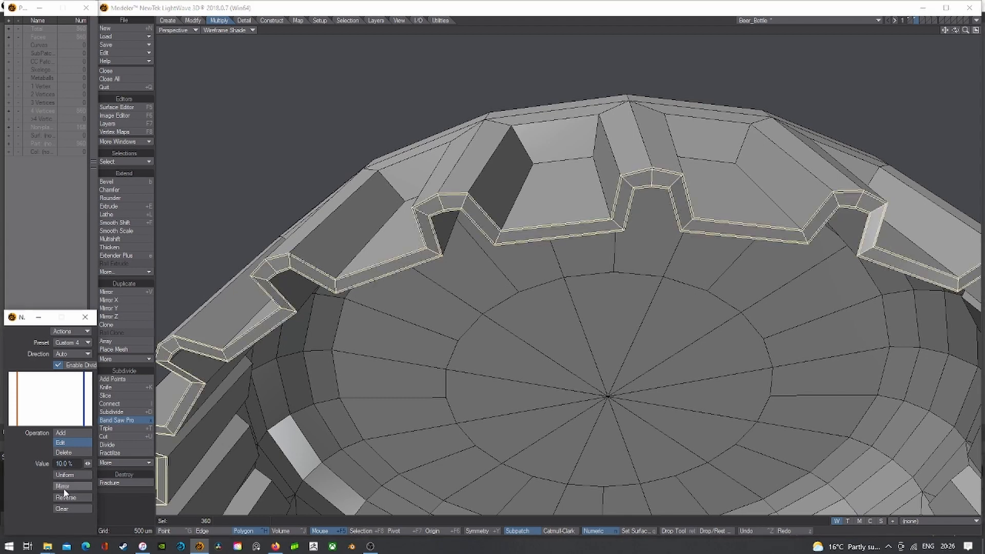
{"action": "left_click", "coordinate": [347, 10]}
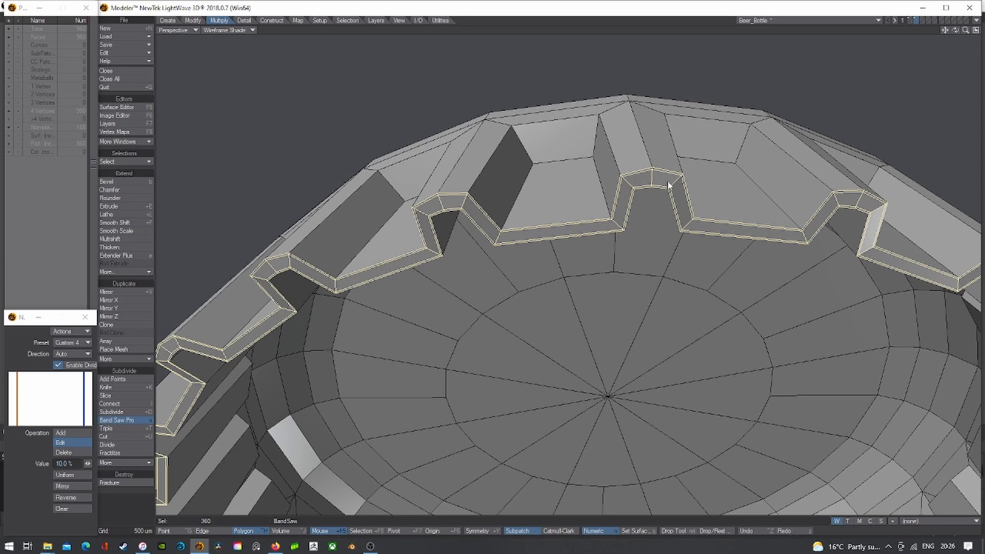
{"action": "key", "text": "space"}
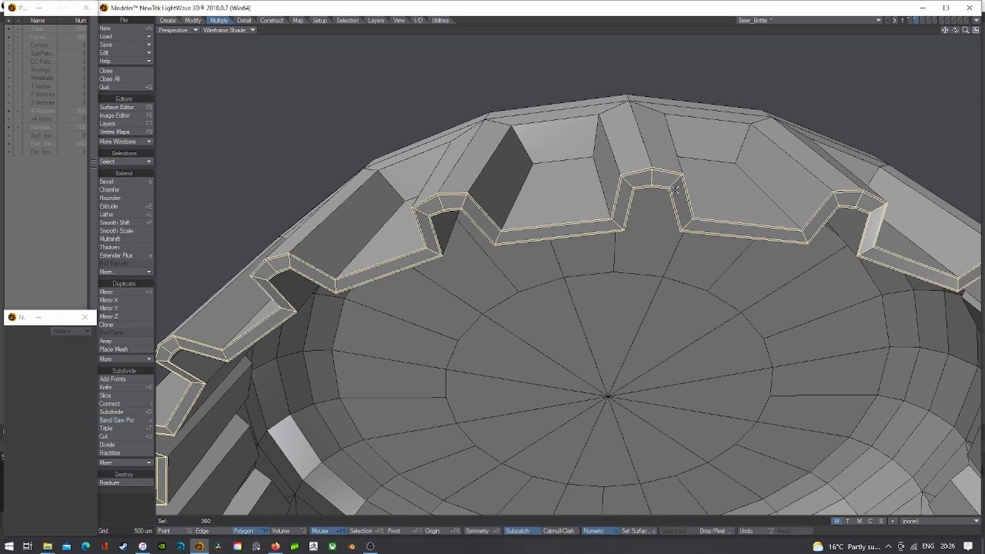
{"action": "key", "text": "/"}
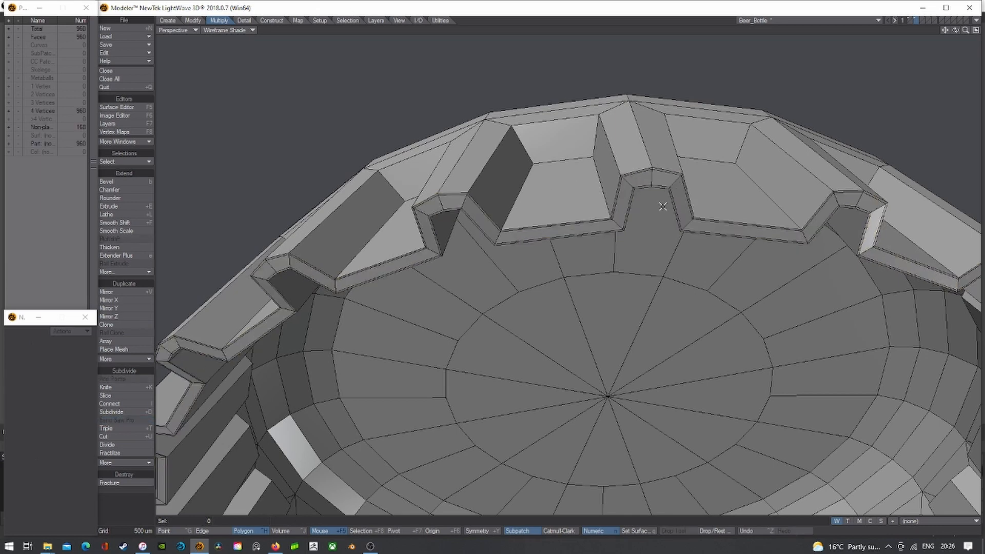
{"action": "key", "text": "Tab"}
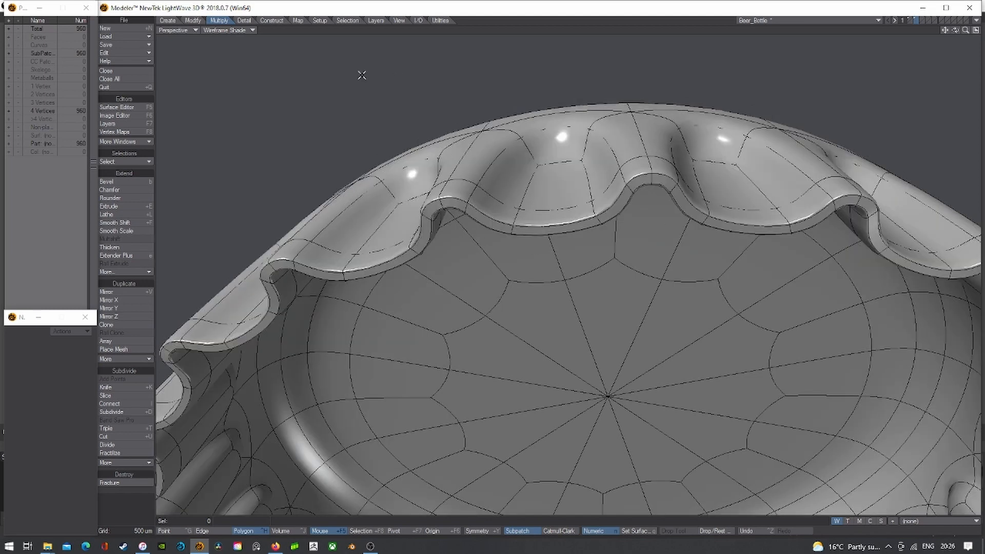
- Set Perspective to Texture shading and test-select polygons along a rim flute
{"action": "left_click", "coordinate": [230, 30]}
{"action": "left_click", "coordinate": [222, 72]}
{"action": "left_click", "coordinate": [526, 162]}
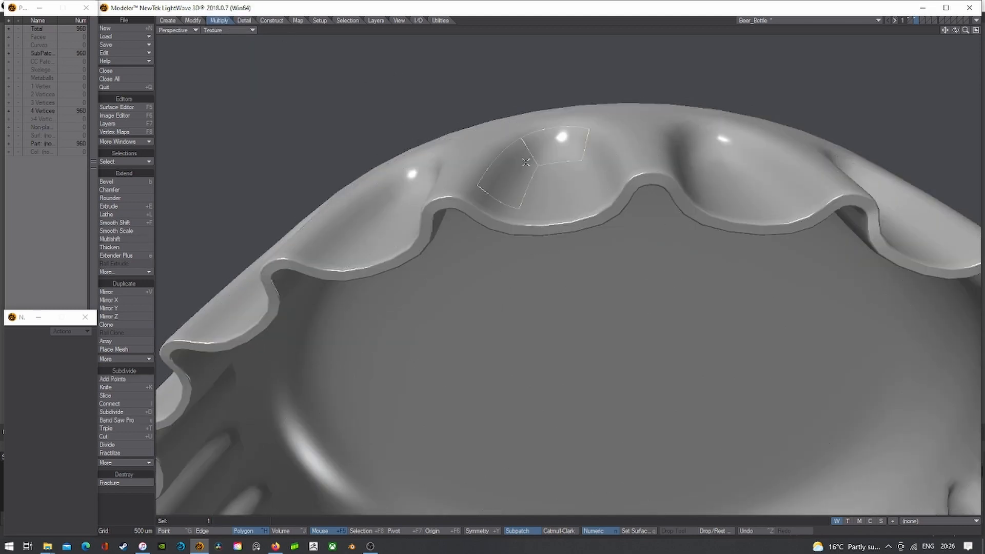
{"action": "left_click", "coordinate": [536, 185]}
{"action": "key", "text": "]"}
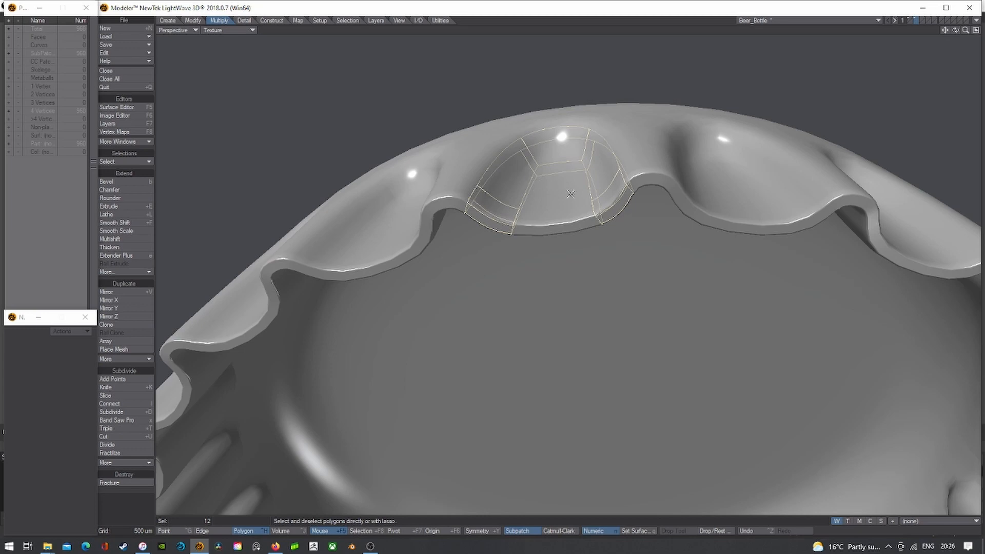
{"action": "key", "text": "slash"}
- Orbit above the cap and restore the four-viewport layout
{"action": "scroll", "coordinate": [572, 195], "scroll_direction": "down", "scroll_amount": 5}
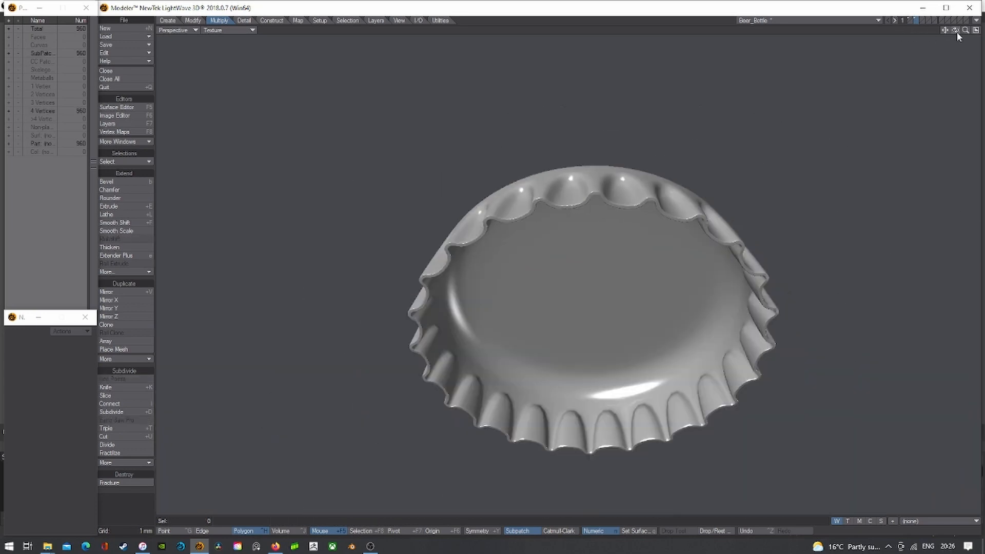
{"action": "left_click_drag", "start_coordinate": [956, 31], "coordinate": [923, 31]}
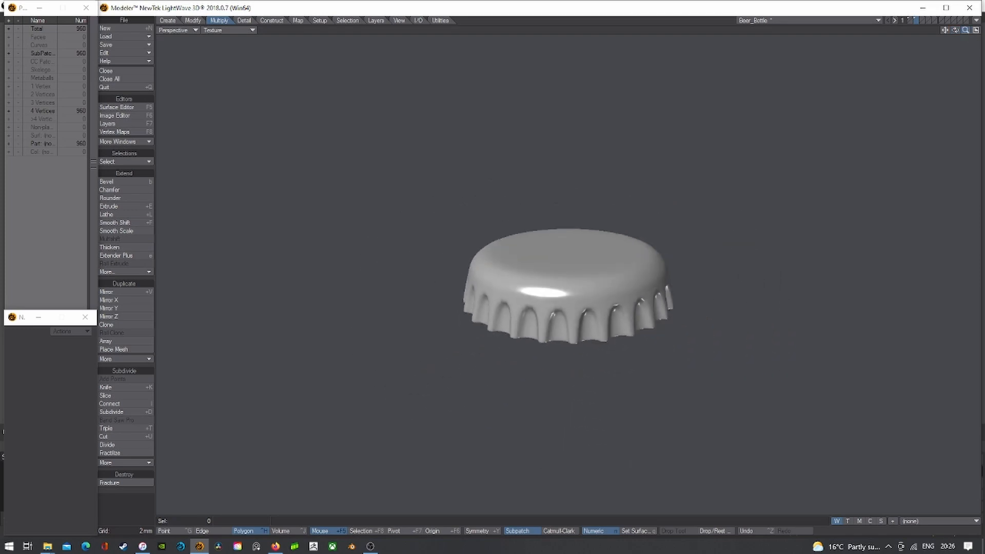
{"action": "left_click", "coordinate": [975, 30]}
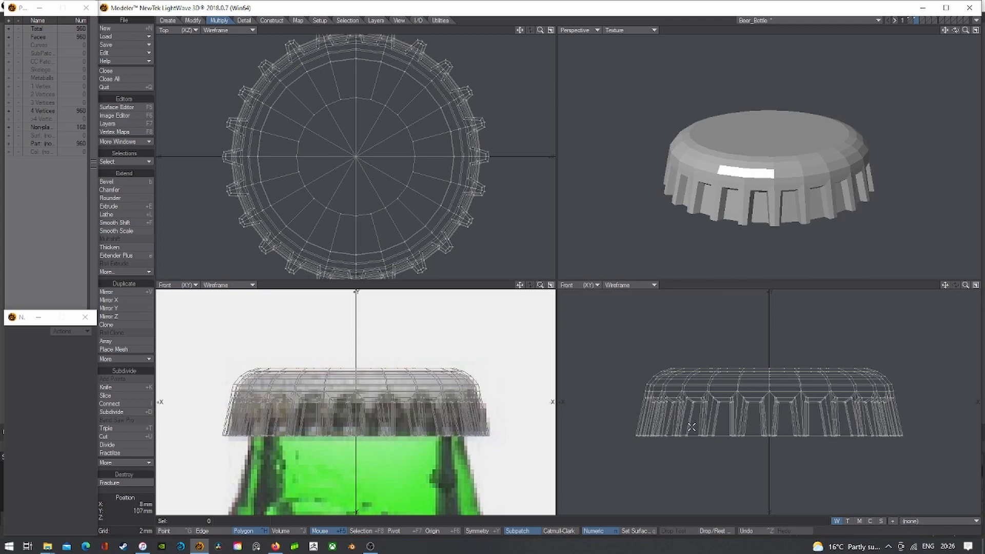
- Knife a horizontal cut across the cap in the Front view
{"action": "key", "text": "shift+k"}
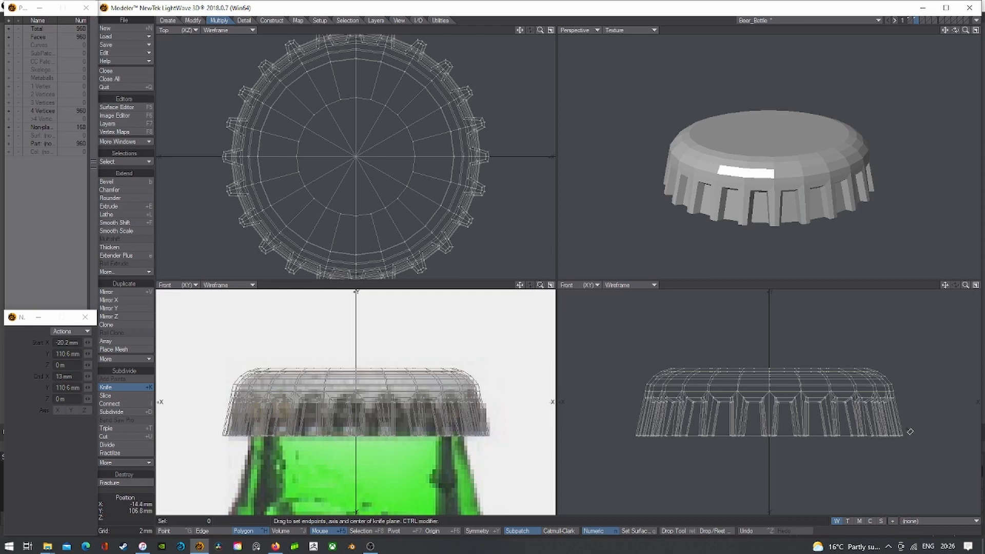
{"action": "left_click_drag", "start_coordinate": [910, 431], "coordinate": [570, 435]}
{"action": "key", "text": "space"}
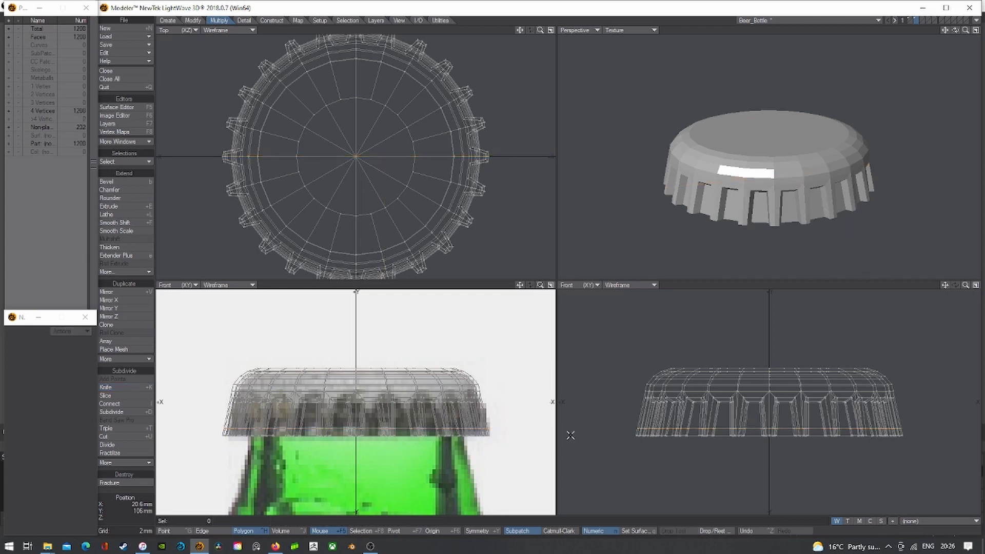
{"action": "key", "text": "Tab"}
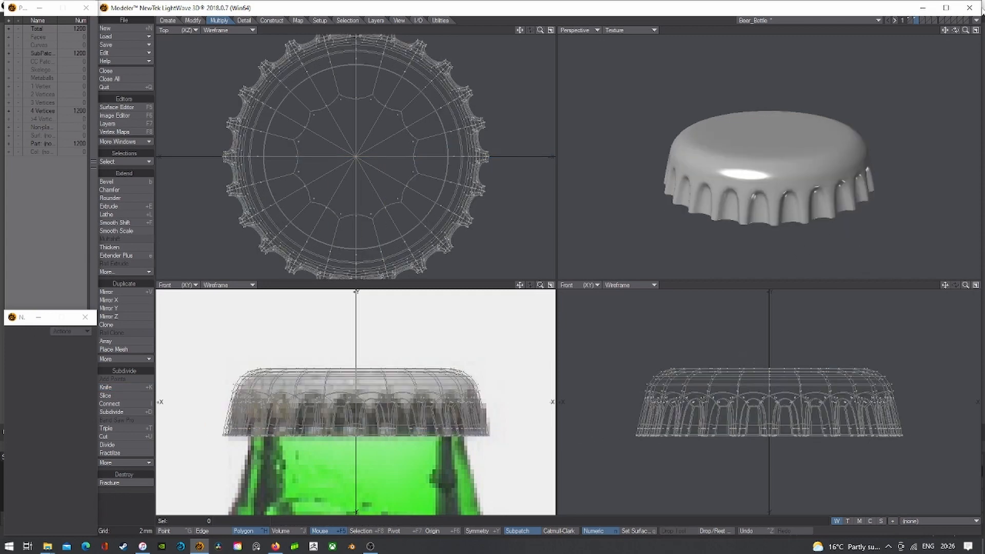
{"action": "left_click_drag", "start_coordinate": [955, 29], "coordinate": [955, 15]}
{"action": "key", "text": "Tab"}
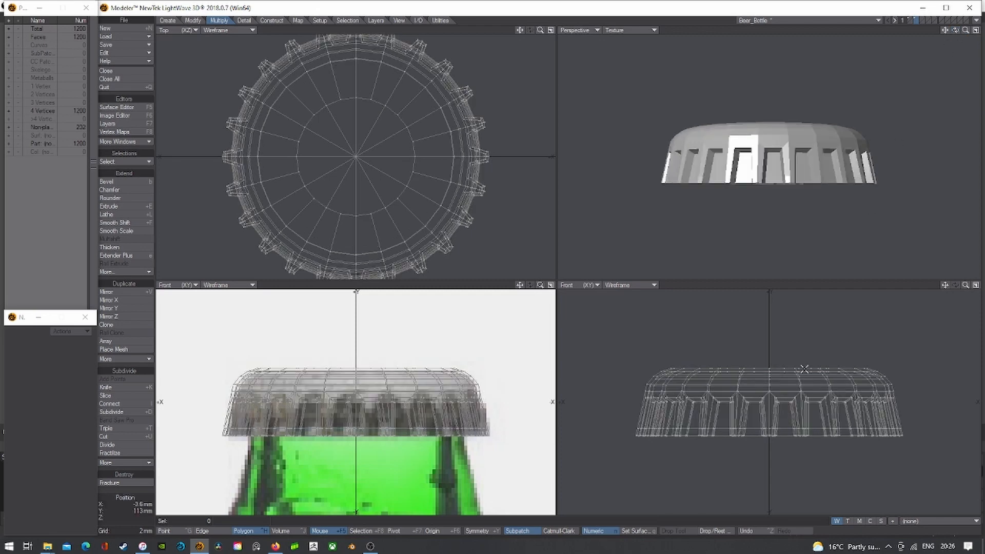
- Widen the cap's bottom rim points to 101% and show it as smooth subpatches
{"action": "left_click", "coordinate": [175, 533]}
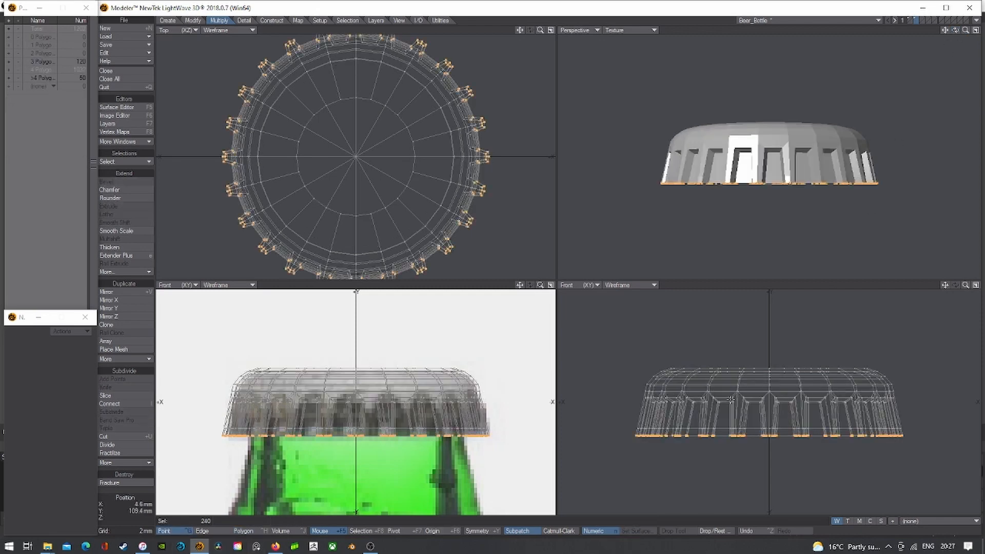
{"action": "mouse_move", "coordinate": [731, 400]}
{"action": "right_mouse_down"}
{"action": "mouse_move", "coordinate": [944, 398]}
{"action": "mouse_move", "coordinate": [901, 432]}
{"action": "right_mouse_up"}
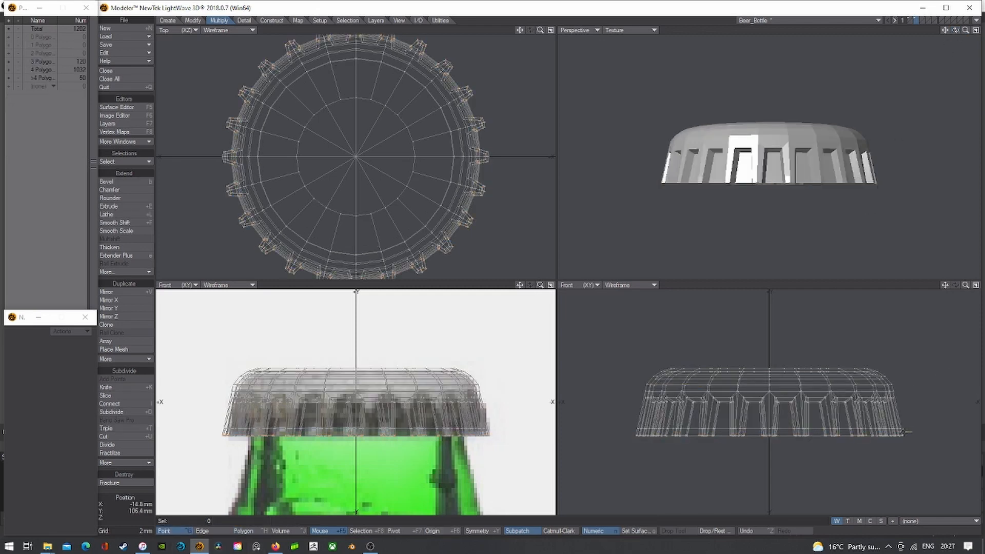
{"action": "scroll", "coordinate": [688, 432], "scroll_direction": "up", "scroll_amount": 2}
{"action": "mouse_move", "coordinate": [677, 430]}
{"action": "right_mouse_down"}
{"action": "mouse_move", "coordinate": [618, 429]}
{"action": "mouse_move", "coordinate": [969, 456]}
{"action": "right_mouse_up"}
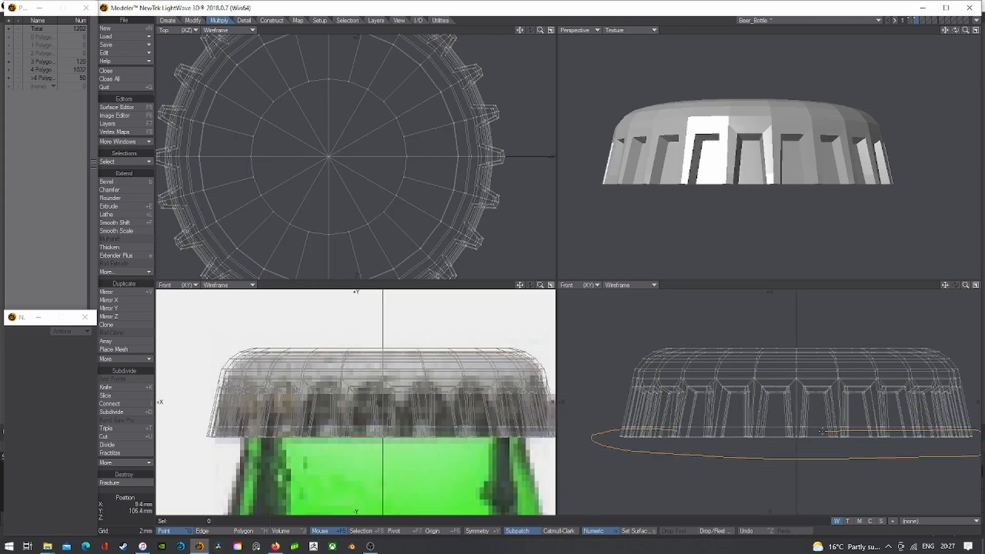
{"action": "right_click_drag", "start_coordinate": [709, 430], "coordinate": [673, 430]}
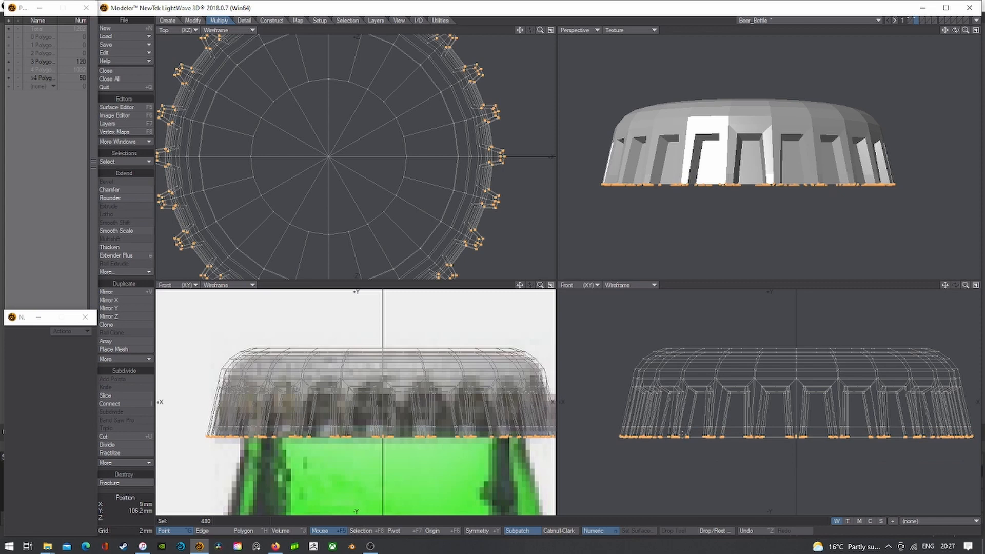
{"action": "key", "text": "shift+h"}
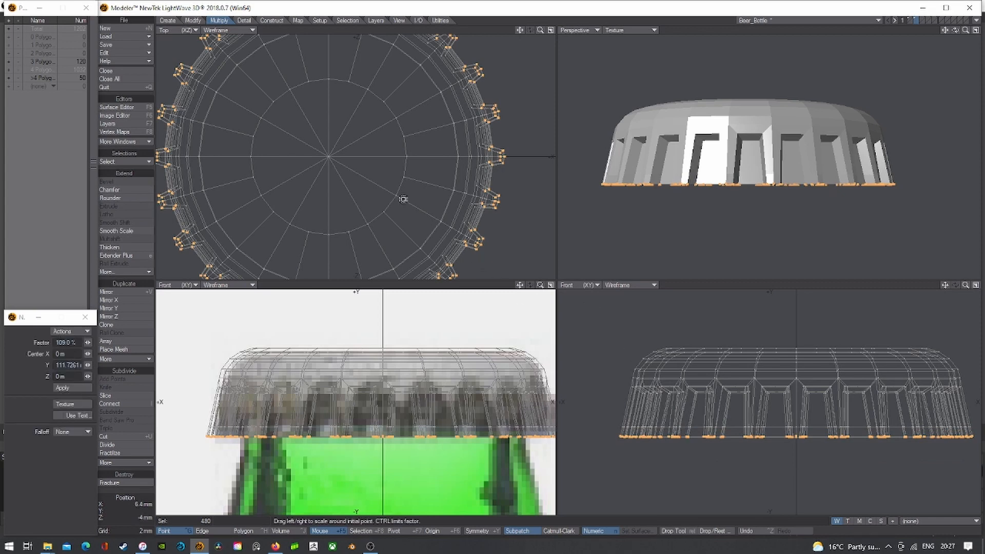
{"action": "left_click_drag", "start_coordinate": [325, 154], "coordinate": [331, 154]}
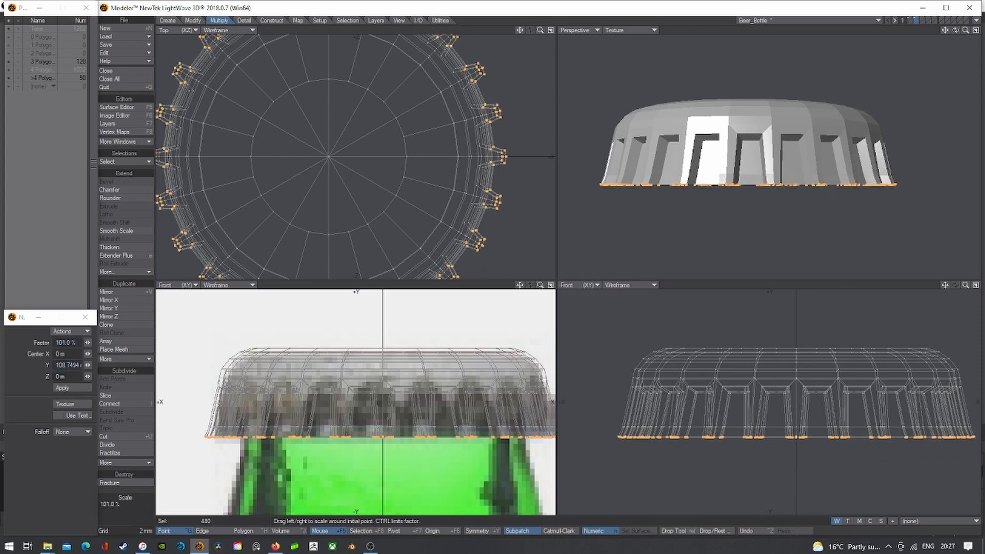
{"action": "key", "text": "space"}
{"action": "mouse_move", "coordinate": [713, 398]}
{"action": "right_mouse_down"}
{"action": "mouse_move", "coordinate": [642, 514]}
{"action": "mouse_move", "coordinate": [947, 344]}
{"action": "right_mouse_up"}
{"action": "key", "text": "Tab"}
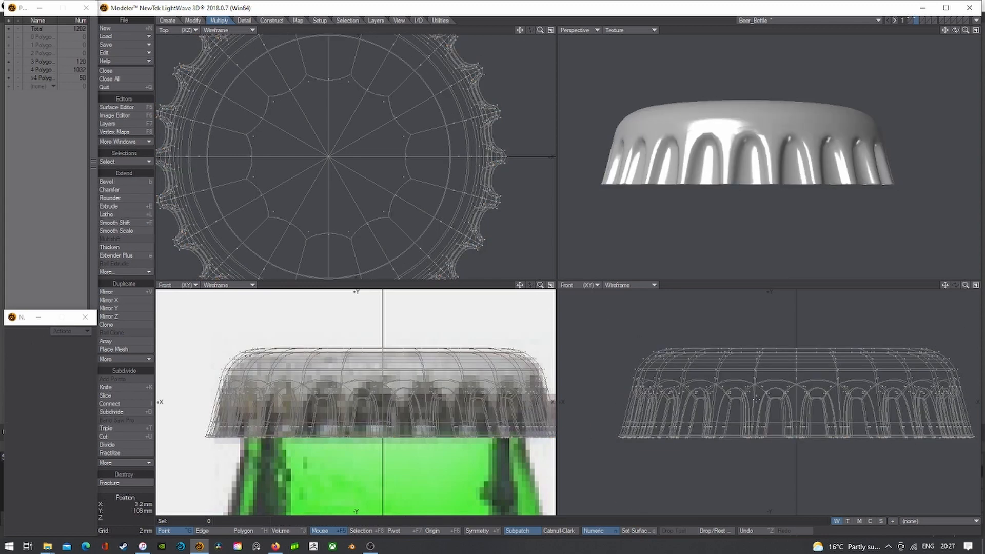
- Knife a horizontal loop across the middle of the cap's skirt
{"action": "key", "text": "shift+k"}
{"action": "left_click_drag", "start_coordinate": [616, 407], "coordinate": [885, 407]}
{"action": "key", "text": "space"}
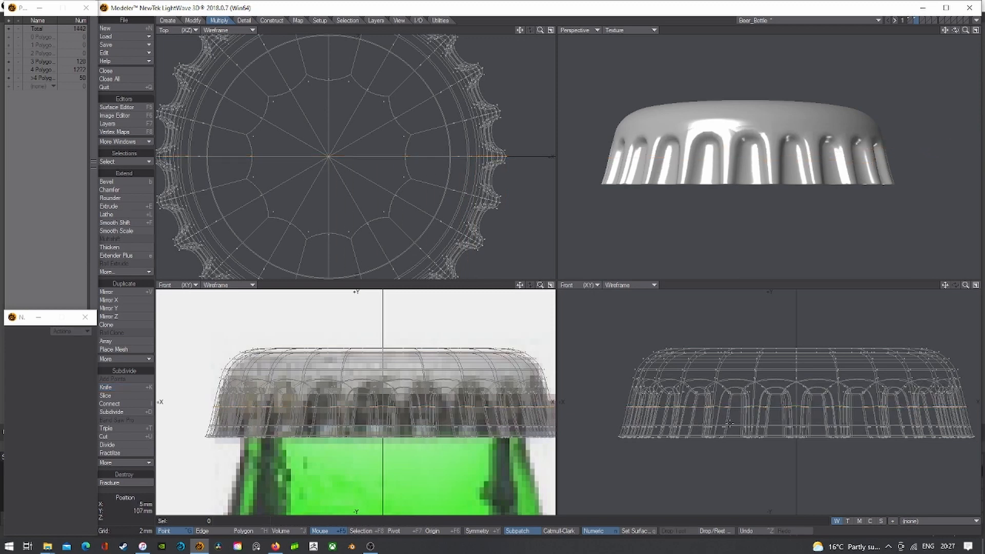
- Pull the new loop's points inward to 98% and bring the bottle body into view
{"action": "mouse_move", "coordinate": [657, 411]}
{"action": "right_mouse_down"}
{"action": "mouse_move", "coordinate": [975, 416]}
{"action": "mouse_move", "coordinate": [972, 398]}
{"action": "right_mouse_up"}
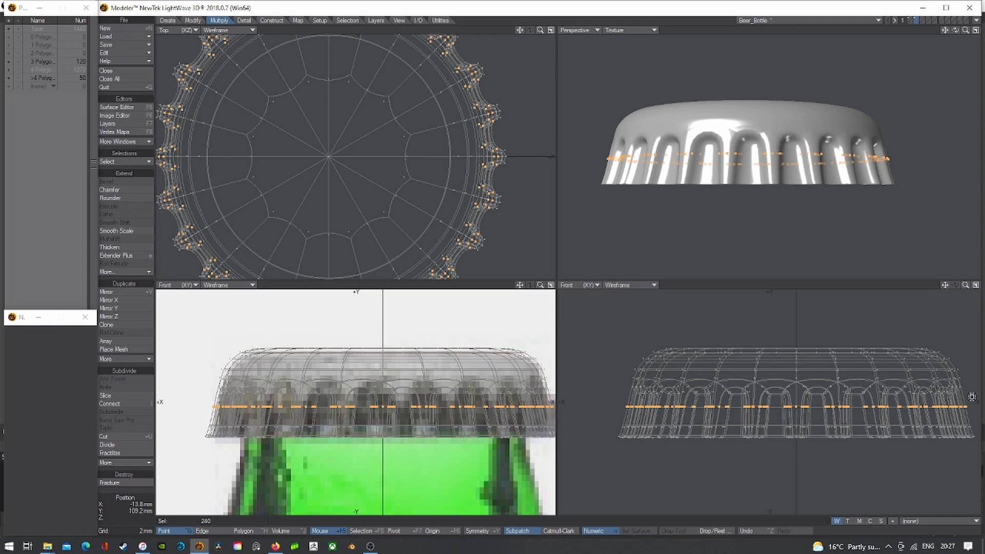
{"action": "key", "text": "shift+h"}
{"action": "left_click_drag", "start_coordinate": [329, 155], "coordinate": [326, 155]}
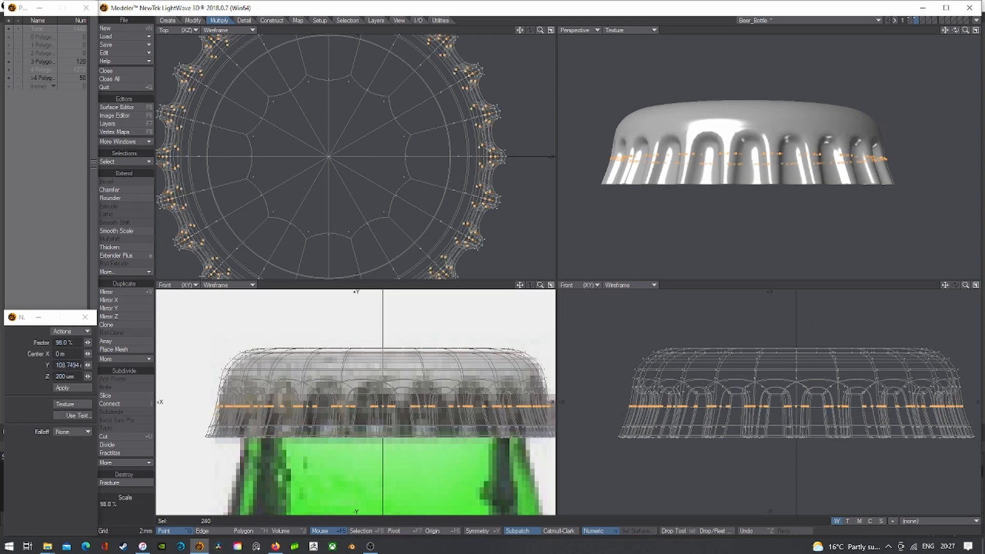
{"action": "key", "text": "Return"}
{"action": "mouse_move", "coordinate": [794, 349]}
{"action": "right_mouse_down"}
{"action": "mouse_move", "coordinate": [923, 248]}
{"action": "mouse_move", "coordinate": [882, 105]}
{"action": "right_mouse_up"}
{"action": "key", "text": "a"}
{"action": "left_click_drag", "start_coordinate": [955, 29], "coordinate": [958, 31]}
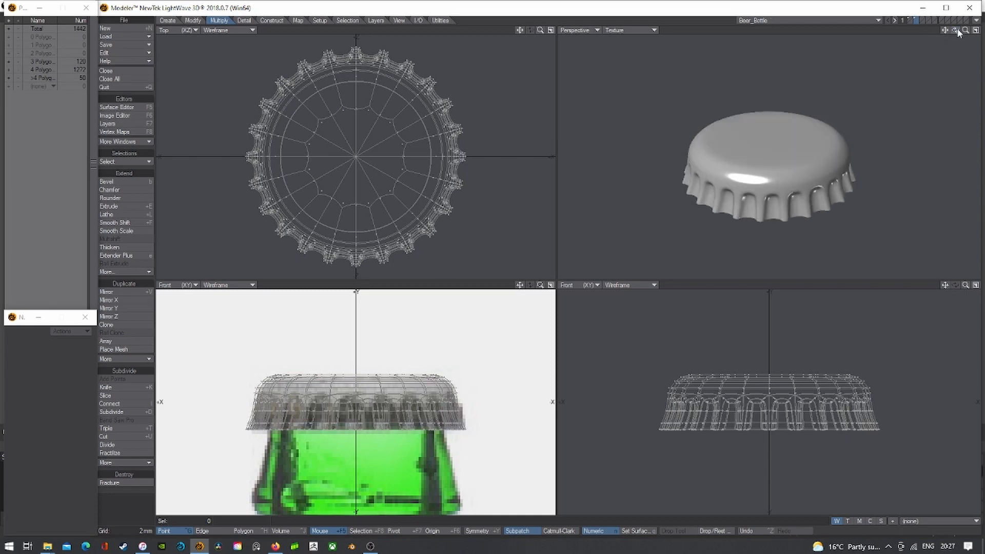
{"action": "left_click", "coordinate": [909, 20], "text": "shift"}
- Put the cap layer in foreground with the bottle layer as background
{"action": "key", "text": "a"}
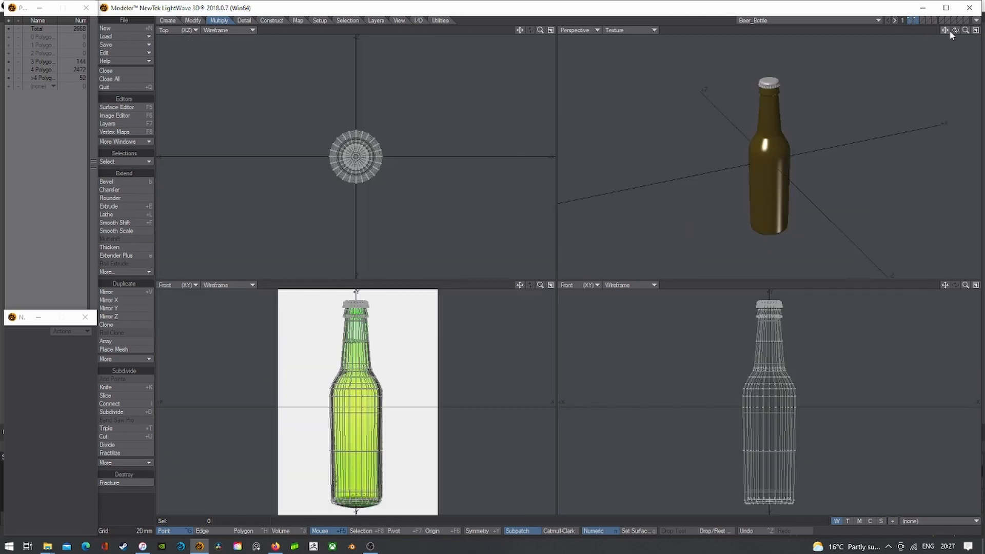
{"action": "mouse_move", "coordinate": [955, 31]}
{"action": "left_mouse_down"}
{"action": "mouse_move", "coordinate": [972, 30]}
{"action": "mouse_move", "coordinate": [946, 31]}
{"action": "mouse_move", "coordinate": [969, 21]}
{"action": "left_mouse_up"}
{"action": "left_click", "coordinate": [975, 30]}
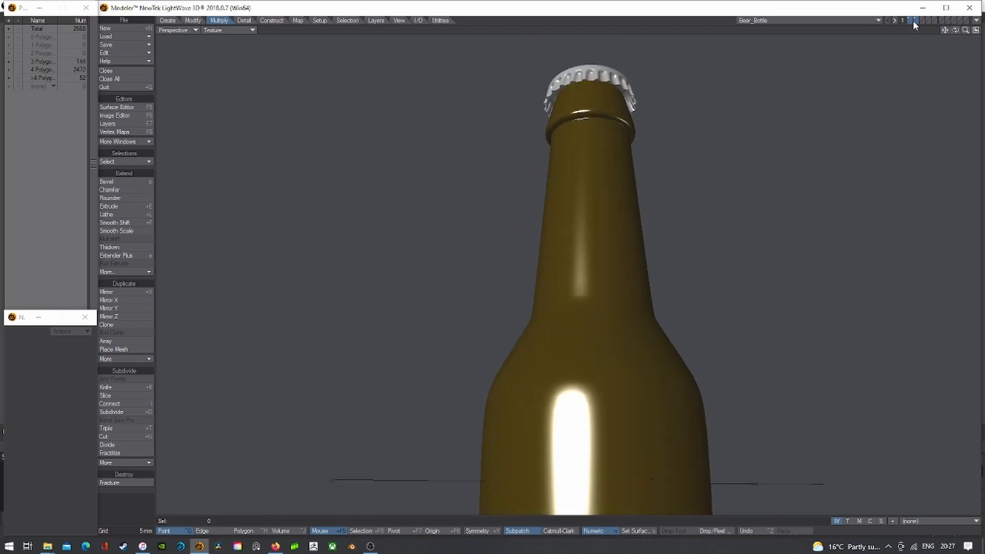
{"action": "left_click", "coordinate": [914, 20]}
{"action": "left_click", "coordinate": [910, 22]}
{"action": "left_click", "coordinate": [975, 31]}
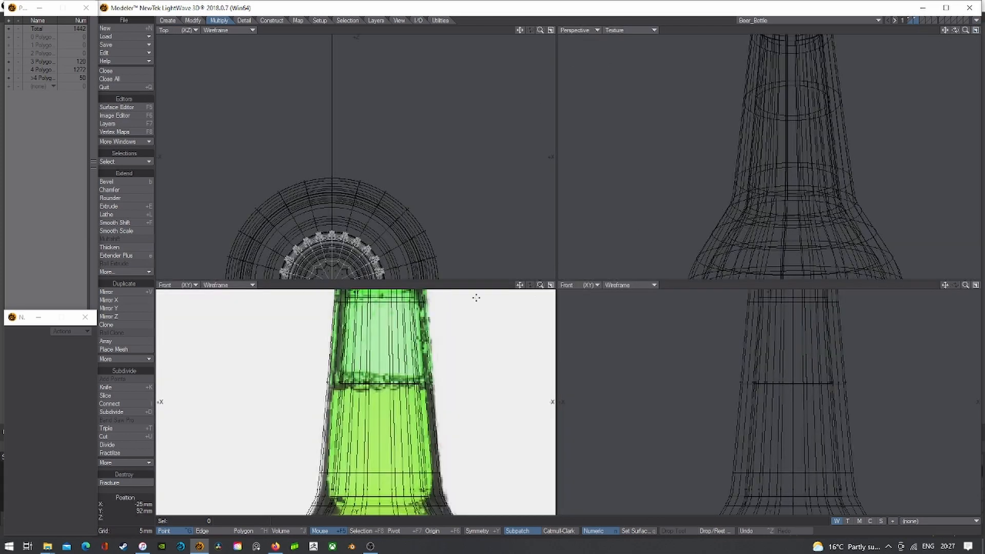
{"action": "key", "text": "a"}
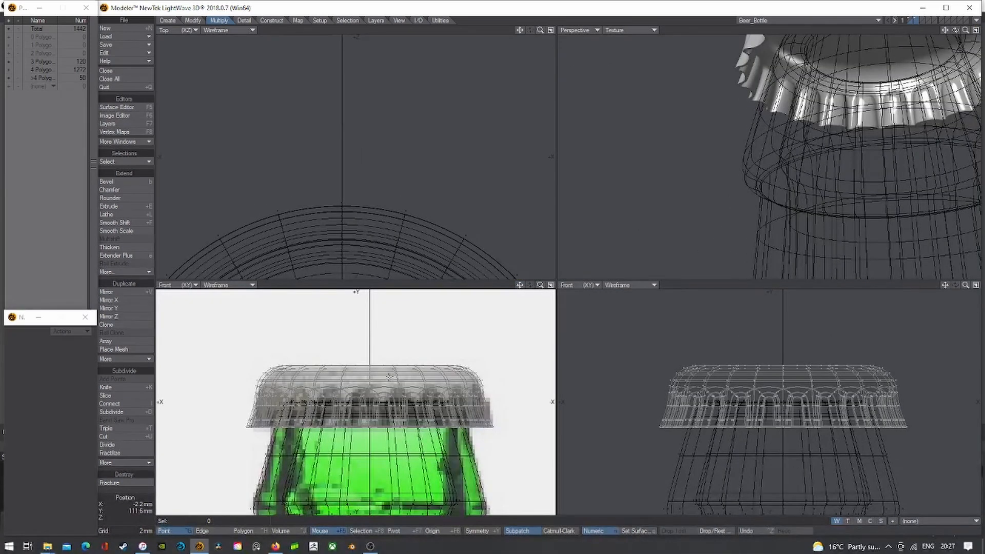
- Shrink the cap to 83% around its selection centre and lower it 1.6 mm onto the neck
{"action": "key", "text": "shift+h"}
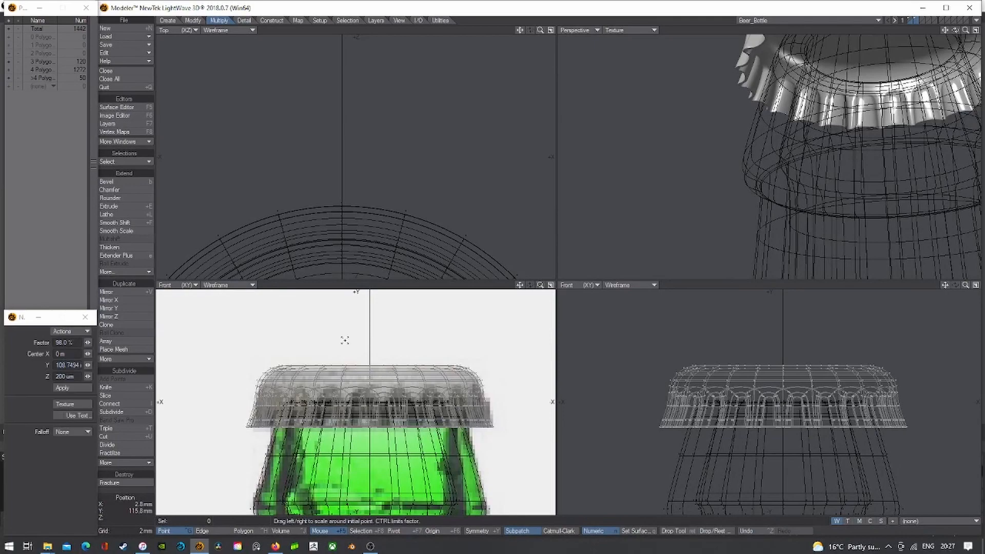
{"action": "left_click", "coordinate": [362, 531]}
{"action": "key", "text": "a"}
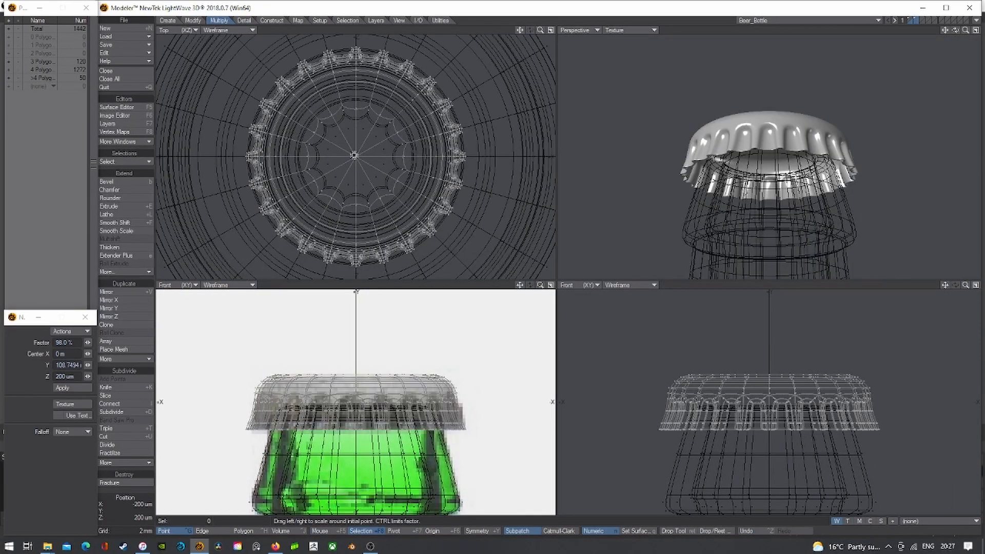
{"action": "left_click_drag", "start_coordinate": [354, 156], "coordinate": [341, 155]}
{"action": "key", "text": "t"}
{"action": "left_click_drag", "start_coordinate": [356, 400], "coordinate": [356, 414]}
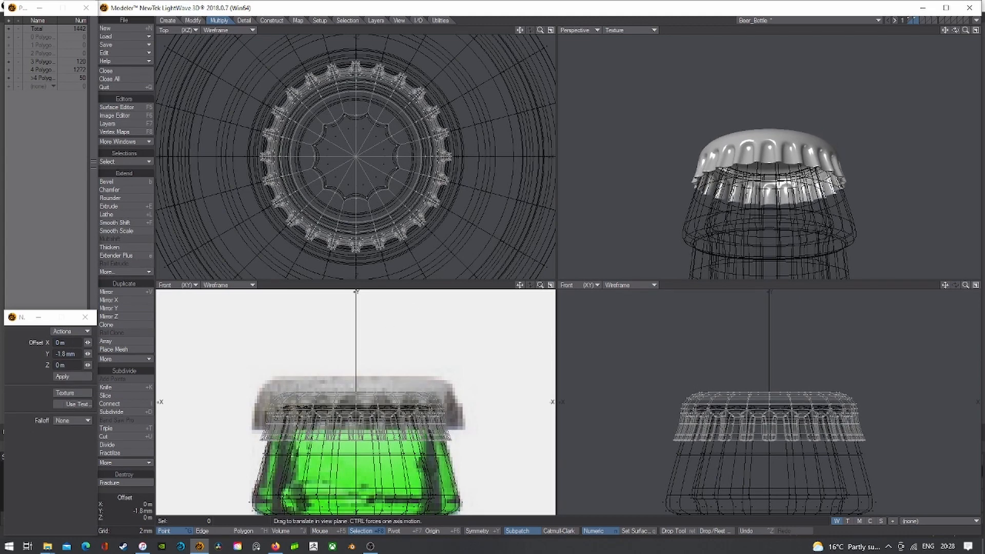
{"action": "key", "text": "Return"}
- Show both layers, confirm the cap surface name BeerCap, and view the whole capped bottle
{"action": "left_click", "coordinate": [909, 19], "text": "shift"}
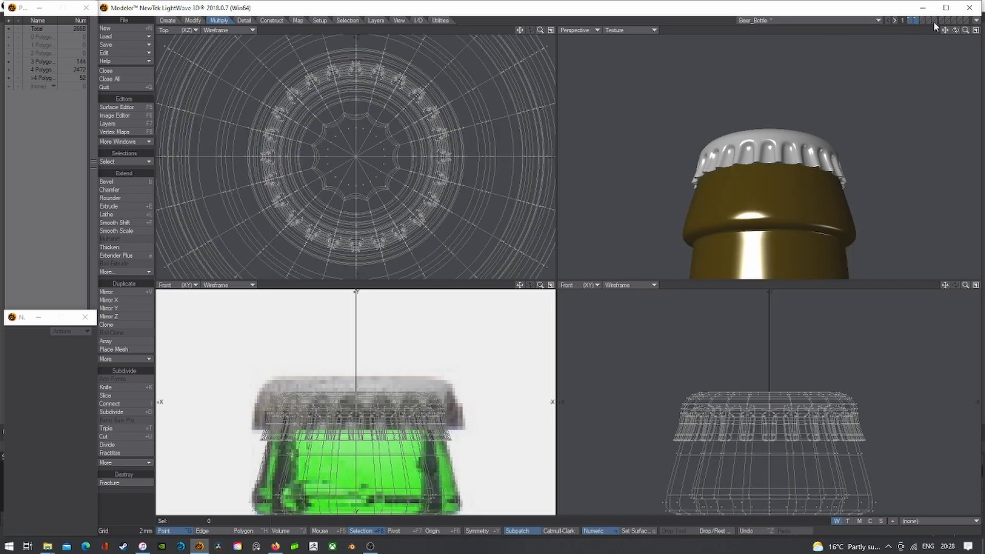
{"action": "left_click_drag", "start_coordinate": [955, 30], "coordinate": [955, 49]}
{"action": "mouse_move", "coordinate": [955, 30]}
{"action": "left_mouse_down"}
{"action": "mouse_move", "coordinate": [956, 7]}
{"action": "mouse_move", "coordinate": [955, 35]}
{"action": "left_mouse_up"}
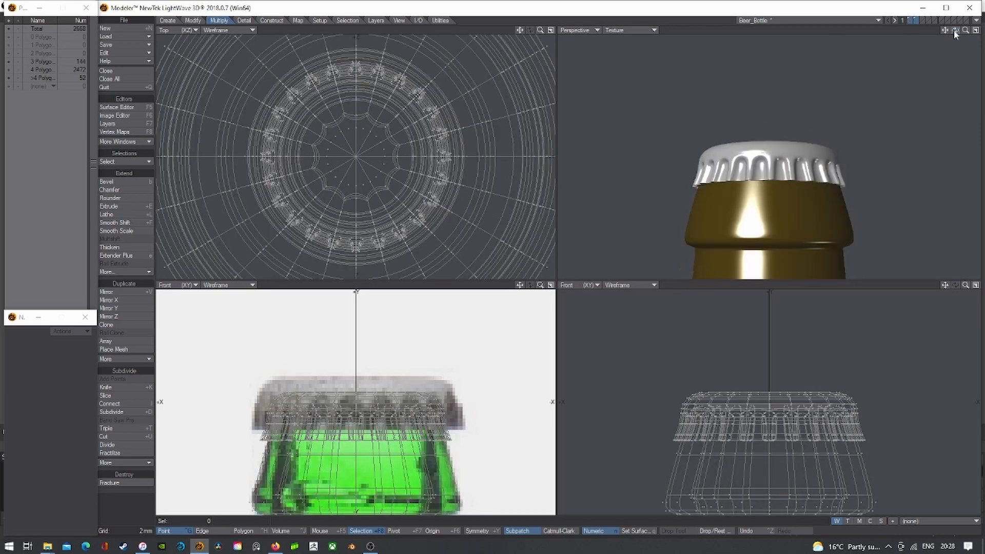
{"action": "key", "text": "a"}
{"action": "left_click", "coordinate": [916, 21]}
{"action": "key", "text": "a"}
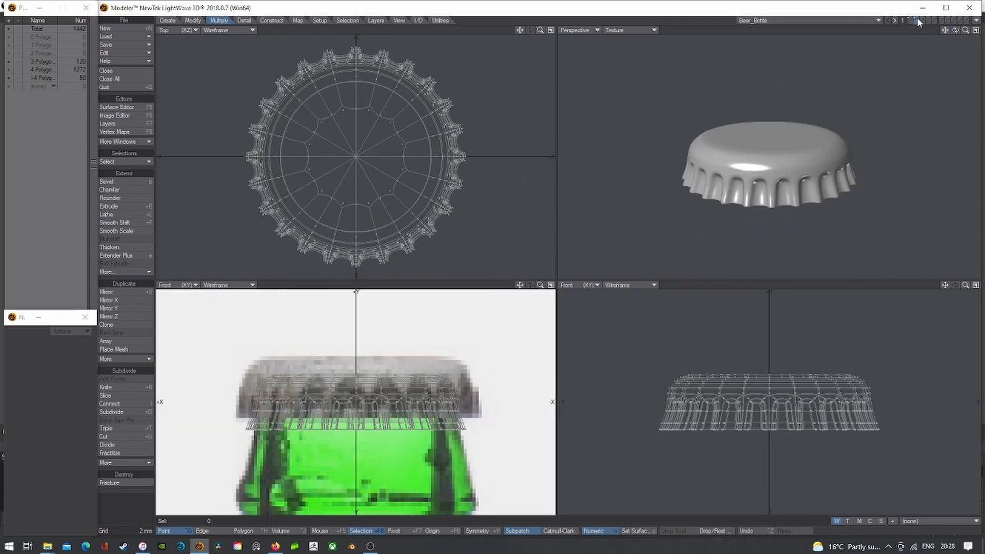
{"action": "key", "text": "q"}
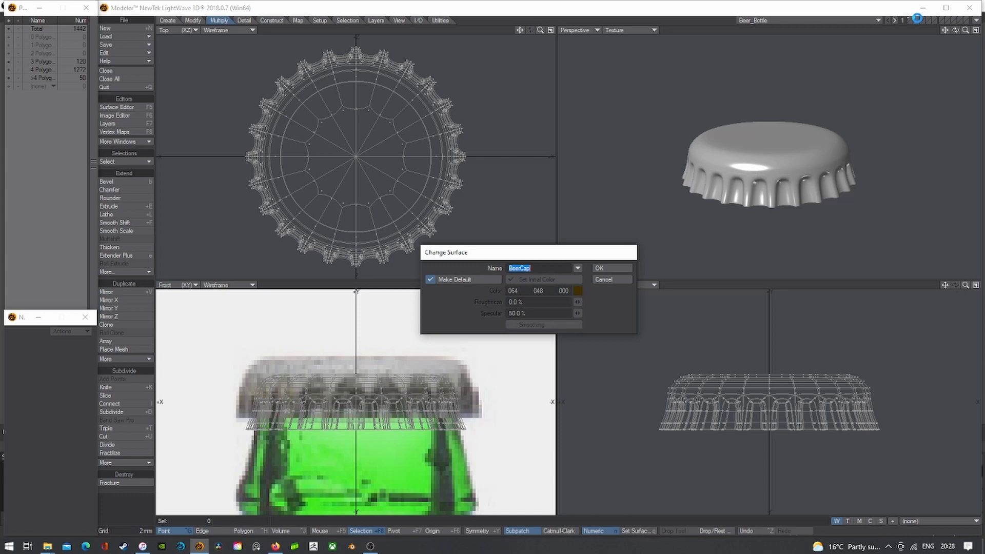
{"action": "left_click", "coordinate": [611, 268]}
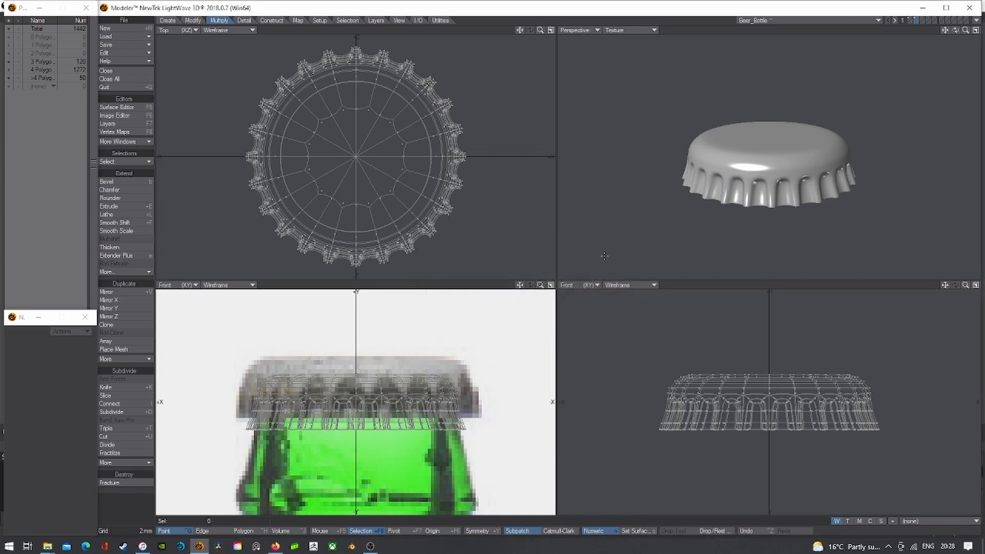
{"action": "left_click", "coordinate": [910, 21], "text": "shift"}
{"action": "key", "text": "a"}
{"action": "left_click_drag", "start_coordinate": [954, 31], "coordinate": [956, 31]}
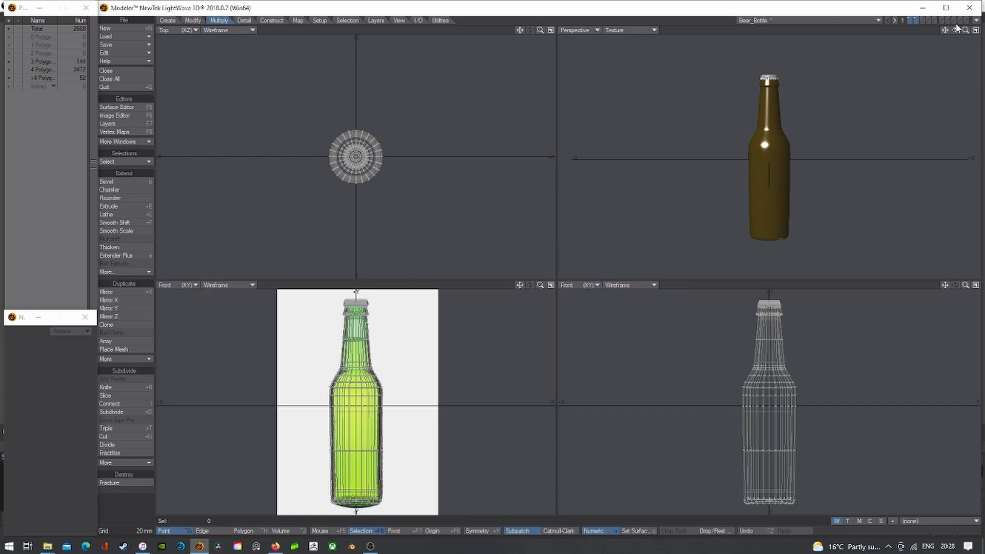
- Show only the bottle body layer, with Perspective in Wireframe Shade, in Polygon mode
{"action": "left_click", "coordinate": [910, 20]}
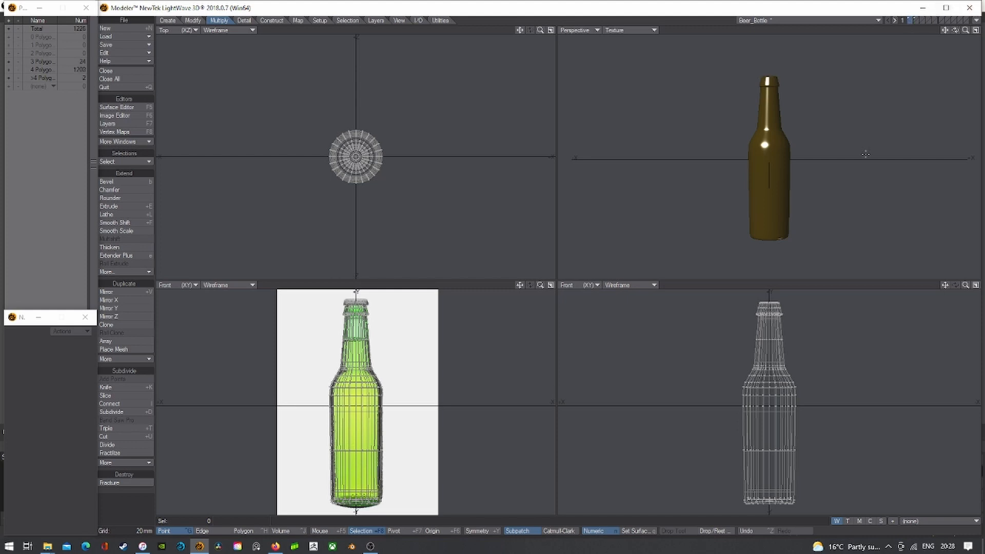
{"action": "left_click", "coordinate": [630, 31]}
{"action": "left_click", "coordinate": [631, 42]}
{"action": "scroll", "coordinate": [780, 207], "scroll_direction": "up", "scroll_amount": 3}
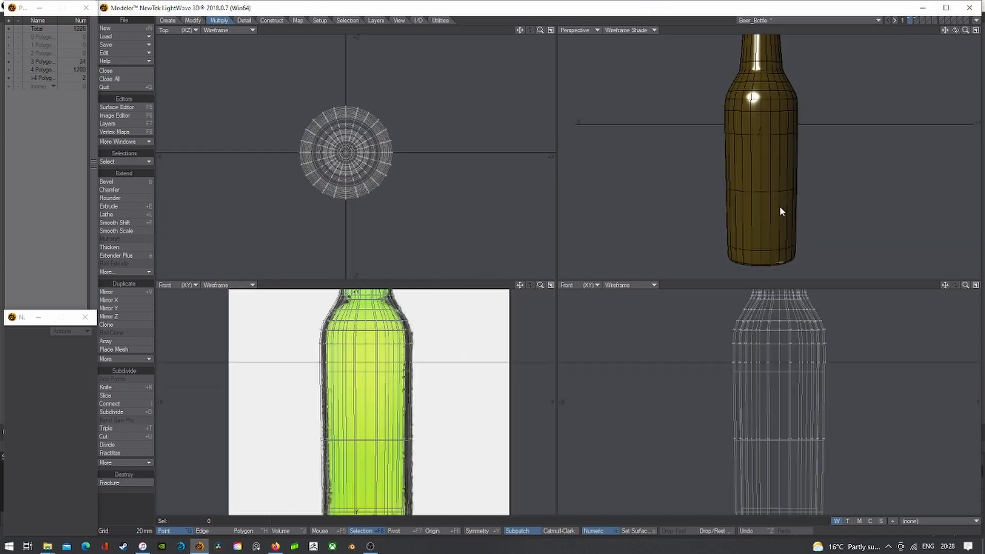
{"action": "key", "text": "ctrl+h"}
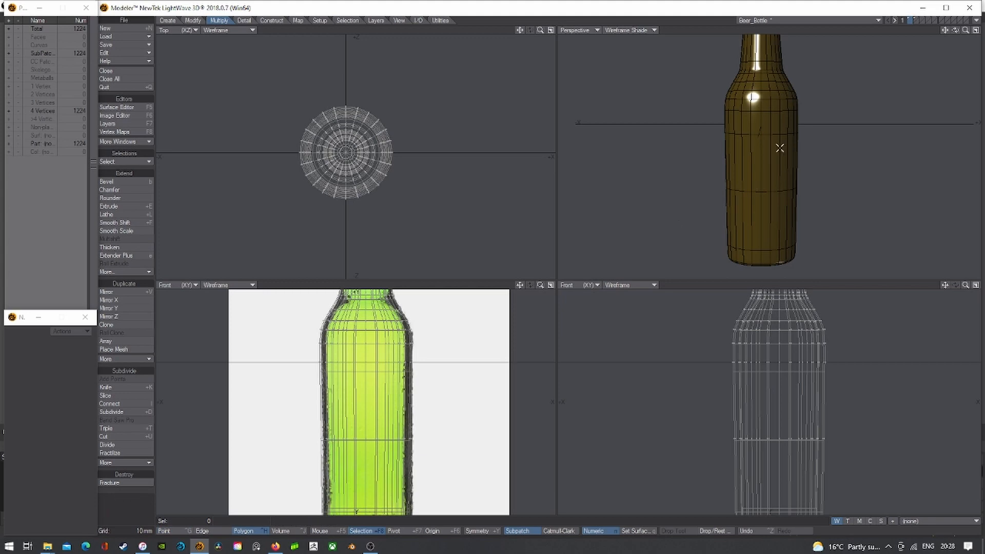
- Knife a horizontal cut across the bottle's base, raising it to 1272 polygons
{"action": "mouse_move", "coordinate": [774, 147]}
{"action": "left_mouse_down"}
{"action": "mouse_move", "coordinate": [739, 146]}
{"action": "mouse_move", "coordinate": [789, 150]}
{"action": "mouse_move", "coordinate": [737, 147]}
{"action": "mouse_move", "coordinate": [733, 161]}
{"action": "mouse_move", "coordinate": [750, 214]}
{"action": "mouse_move", "coordinate": [791, 216]}
{"action": "left_mouse_up"}
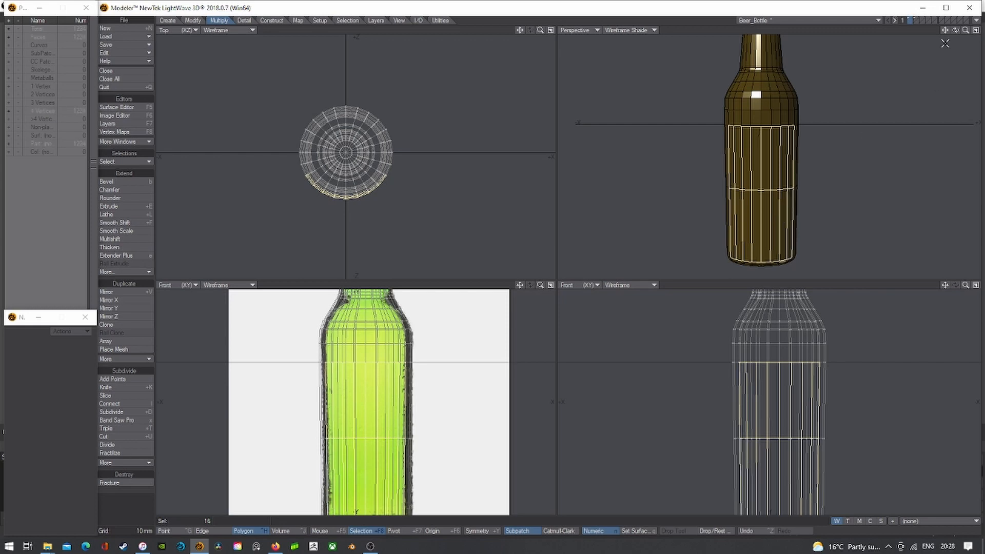
{"action": "mouse_move", "coordinate": [955, 30]}
{"action": "left_mouse_down"}
{"action": "mouse_move", "coordinate": [977, 31]}
{"action": "mouse_move", "coordinate": [940, 30]}
{"action": "left_mouse_up"}
{"action": "key", "text": "slash"}
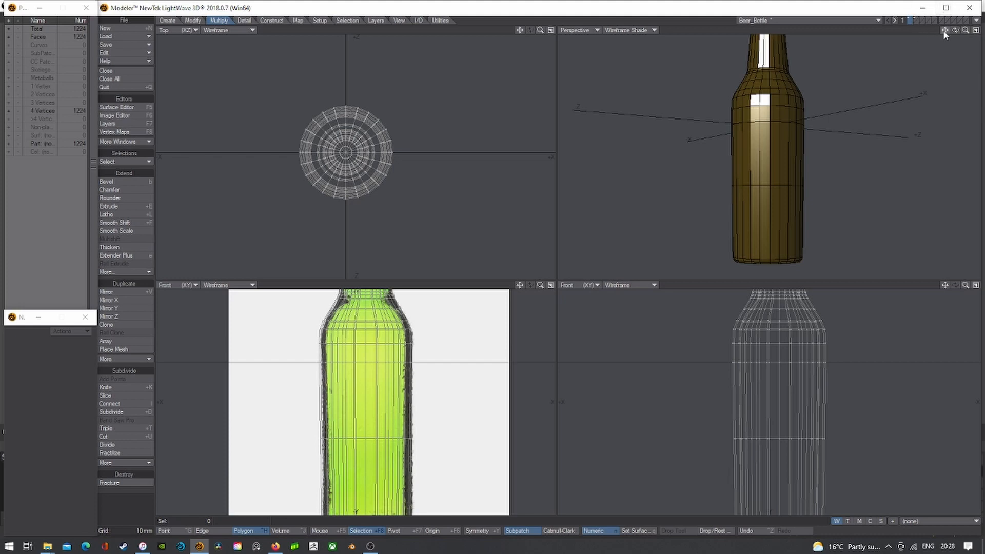
{"action": "left_click_drag", "start_coordinate": [944, 30], "coordinate": [942, 35]}
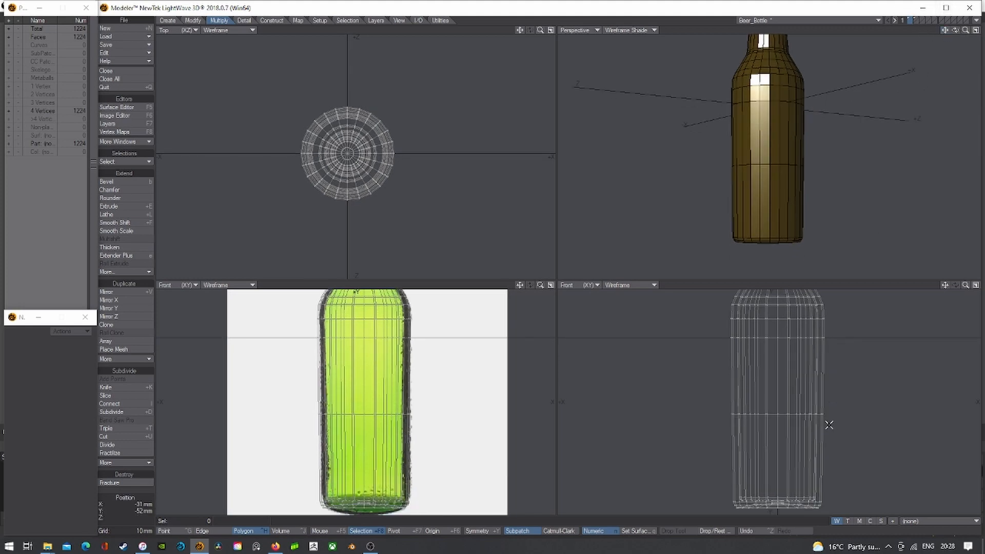
{"action": "key", "text": "shift+k"}
{"action": "left_click_drag", "start_coordinate": [835, 484], "coordinate": [612, 484]}
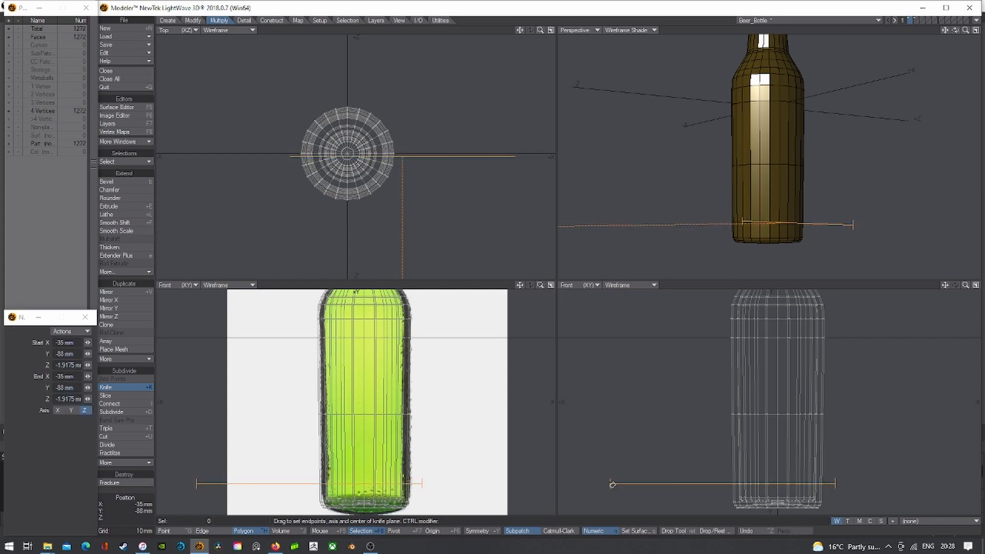
{"action": "key", "text": "space"}
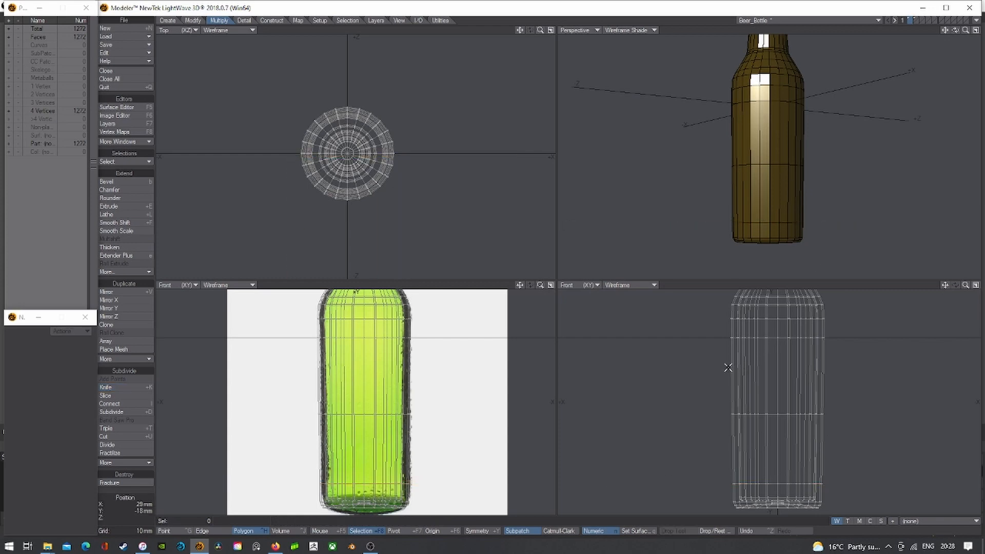
- Select the front label-band polygons on the bottle body
{"action": "left_click_drag", "start_coordinate": [728, 368], "coordinate": [731, 368]}
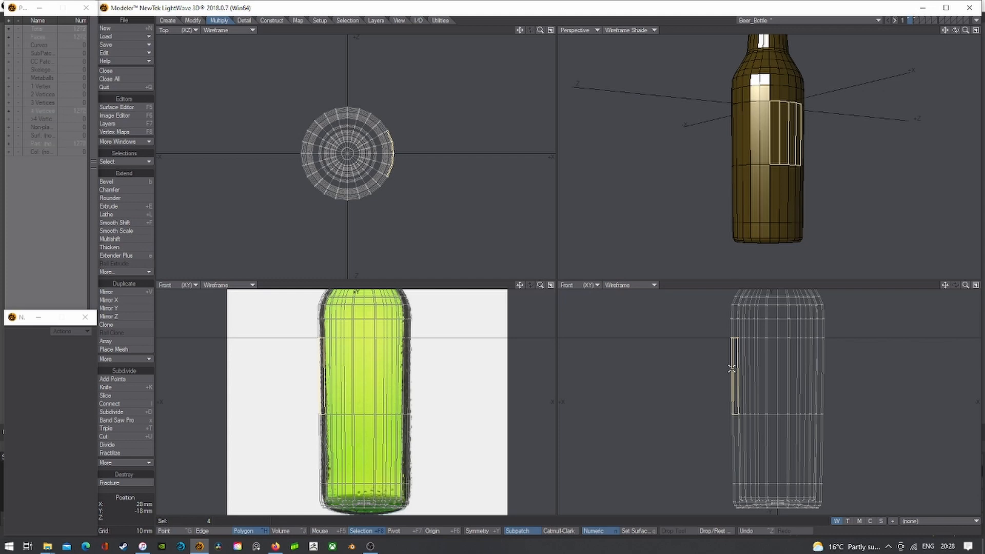
{"action": "left_click", "coordinate": [732, 369]}
{"action": "mouse_move", "coordinate": [770, 371]}
{"action": "left_mouse_down"}
{"action": "mouse_move", "coordinate": [756, 371]}
{"action": "mouse_move", "coordinate": [808, 372]}
{"action": "left_mouse_up"}
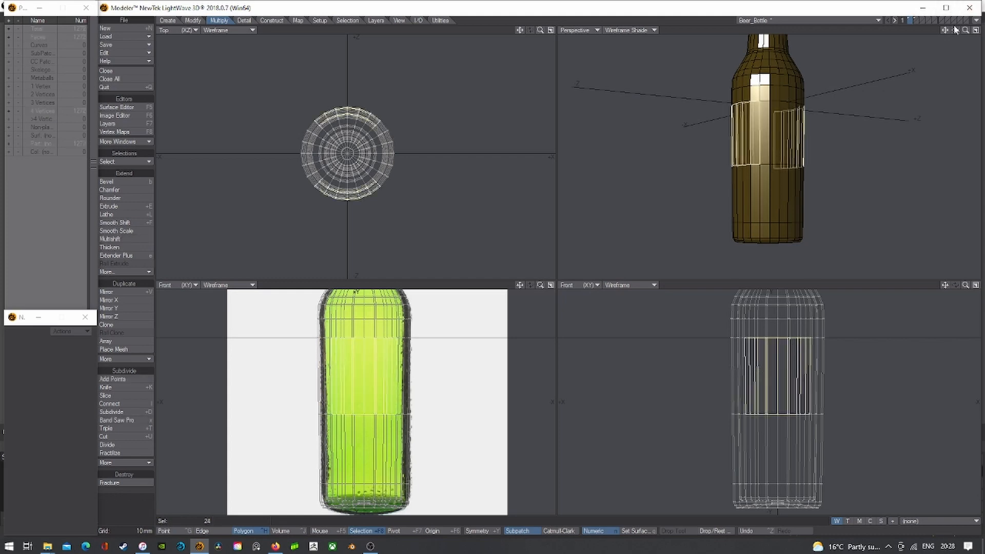
{"action": "mouse_move", "coordinate": [955, 30]}
{"action": "left_mouse_down"}
{"action": "mouse_move", "coordinate": [967, 32]}
{"action": "mouse_move", "coordinate": [955, 30]}
{"action": "left_mouse_up"}
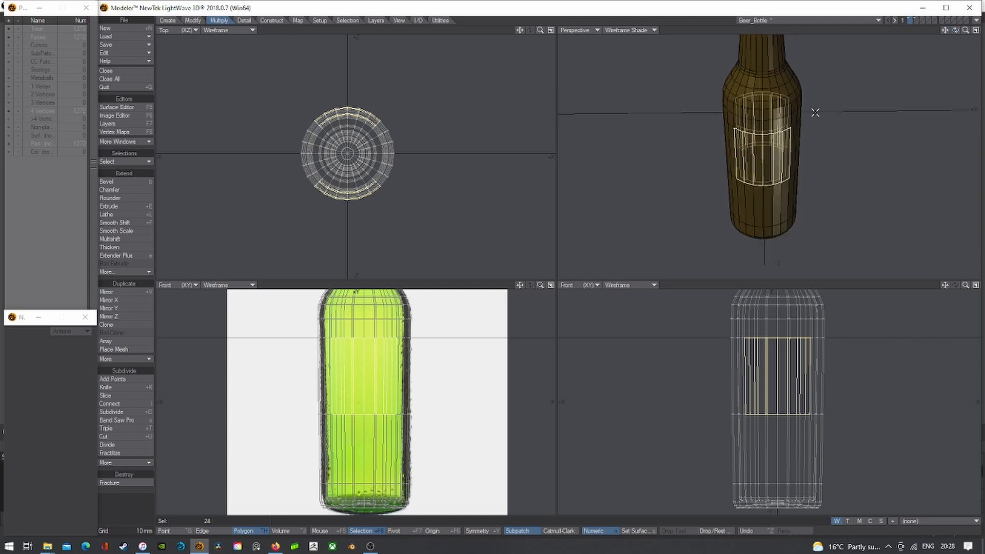
{"action": "key", "text": "slash"}
{"action": "left_click_drag", "start_coordinate": [745, 147], "coordinate": [791, 148]}
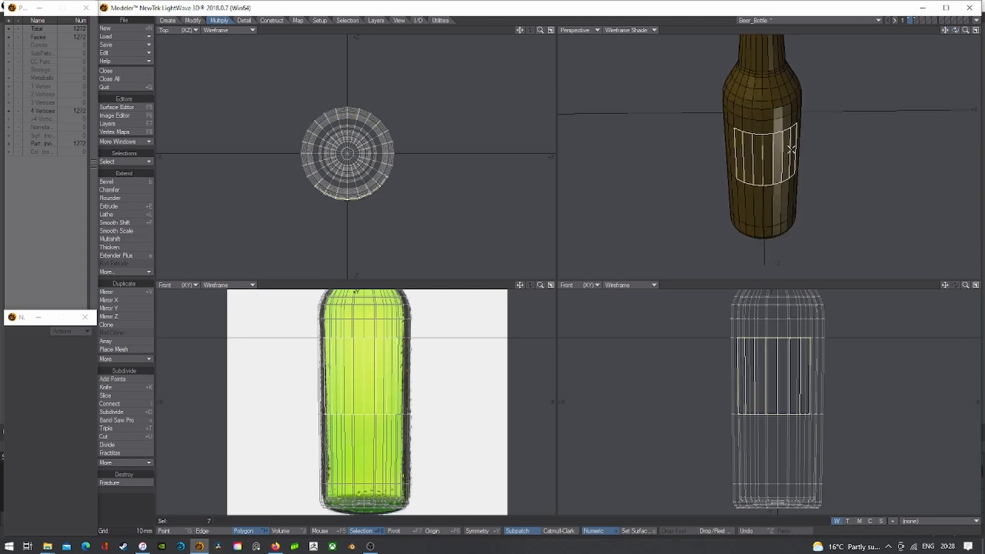
{"action": "left_click", "coordinate": [794, 146]}
{"action": "left_click_drag", "start_coordinate": [786, 187], "coordinate": [742, 195], "text": "shift"}
{"action": "mouse_move", "coordinate": [957, 32]}
{"action": "left_mouse_down"}
{"action": "mouse_move", "coordinate": [931, 33]}
{"action": "mouse_move", "coordinate": [952, 32]}
{"action": "left_mouse_up"}
{"action": "left_click", "coordinate": [773, 161], "text": "shift"}
{"action": "left_click", "coordinate": [772, 183], "text": "shift"}
{"action": "left_click", "coordinate": [742, 180], "text": "shift"}
{"action": "left_click", "coordinate": [747, 193], "text": "shift"}
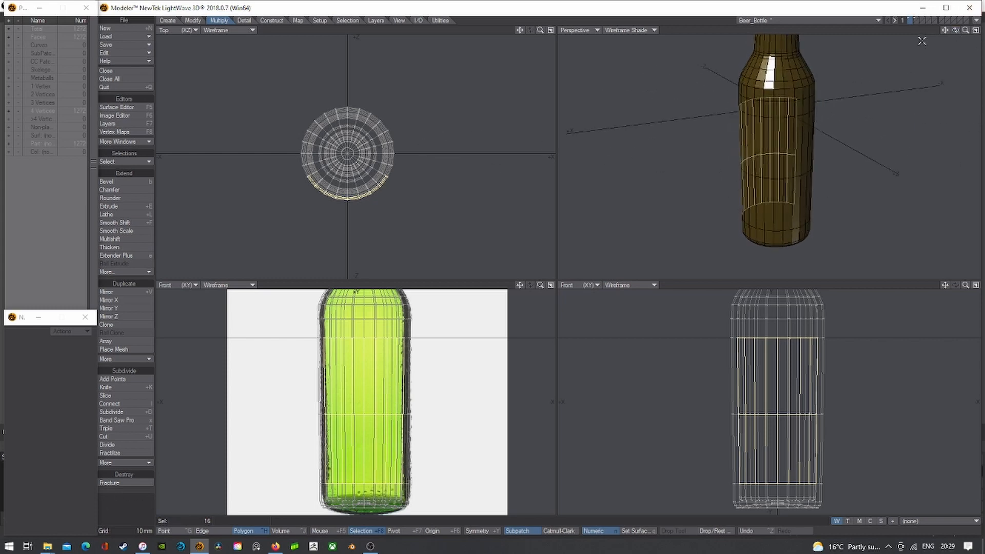
- Add the remaining label-band polygons around the far side, completing the 32-polygon band
{"action": "left_click_drag", "start_coordinate": [956, 31], "coordinate": [953, 32]}
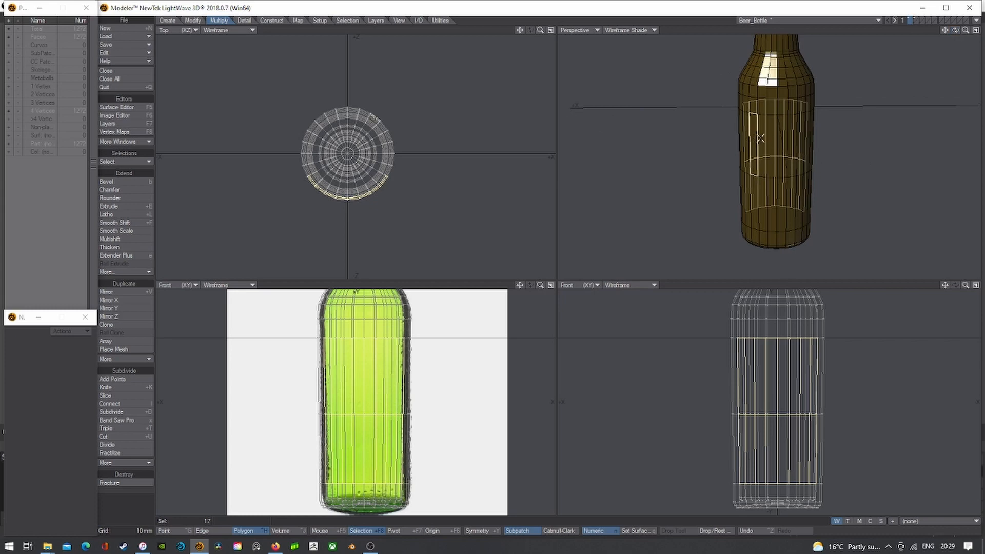
{"action": "mouse_move", "coordinate": [760, 138]}
{"action": "left_mouse_down"}
{"action": "mouse_move", "coordinate": [799, 140]}
{"action": "mouse_move", "coordinate": [749, 173]}
{"action": "mouse_move", "coordinate": [770, 218]}
{"action": "mouse_move", "coordinate": [798, 193]}
{"action": "left_mouse_up"}
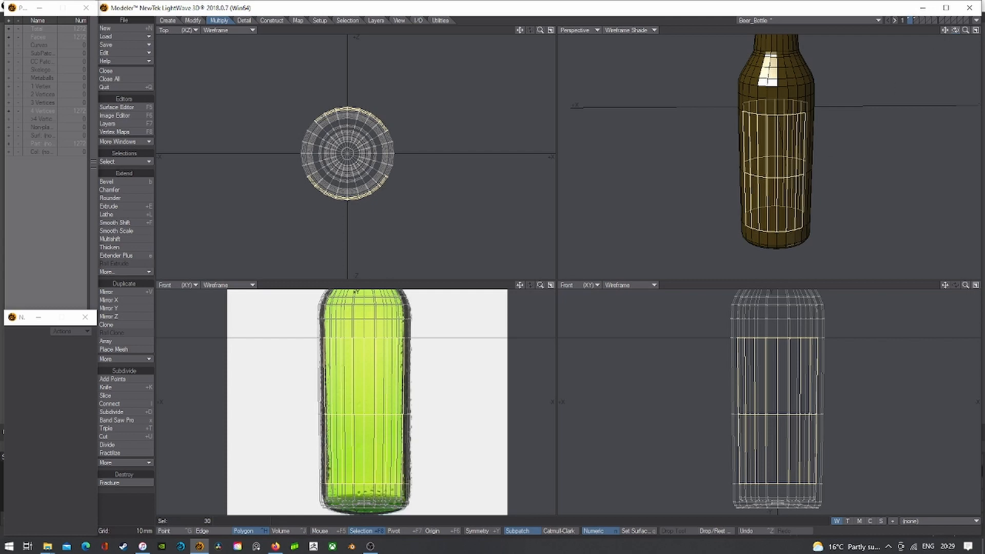
{"action": "left_click_drag", "start_coordinate": [955, 30], "coordinate": [954, 31]}
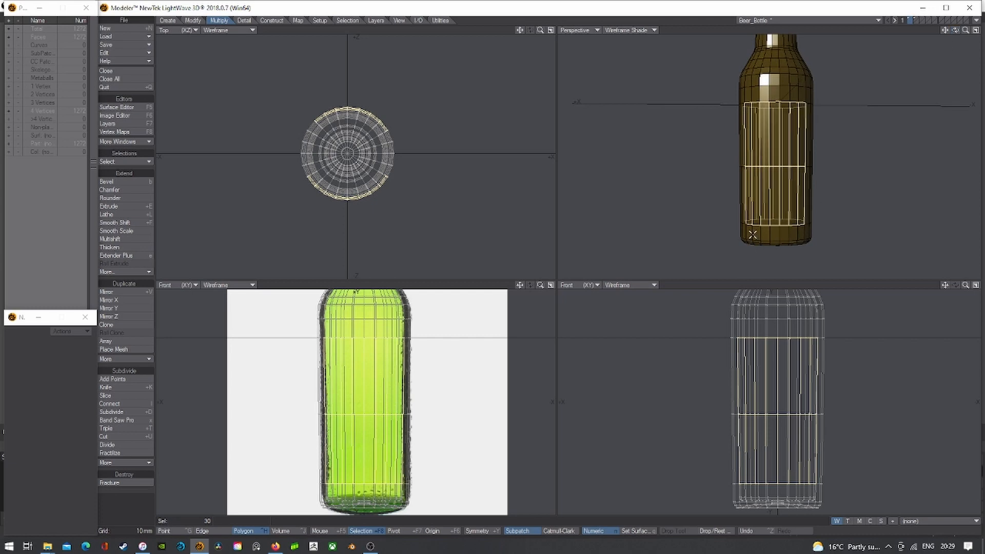
{"action": "left_click_drag", "start_coordinate": [955, 30], "coordinate": [869, 101]}
{"action": "left_click", "coordinate": [794, 162], "text": "shift"}
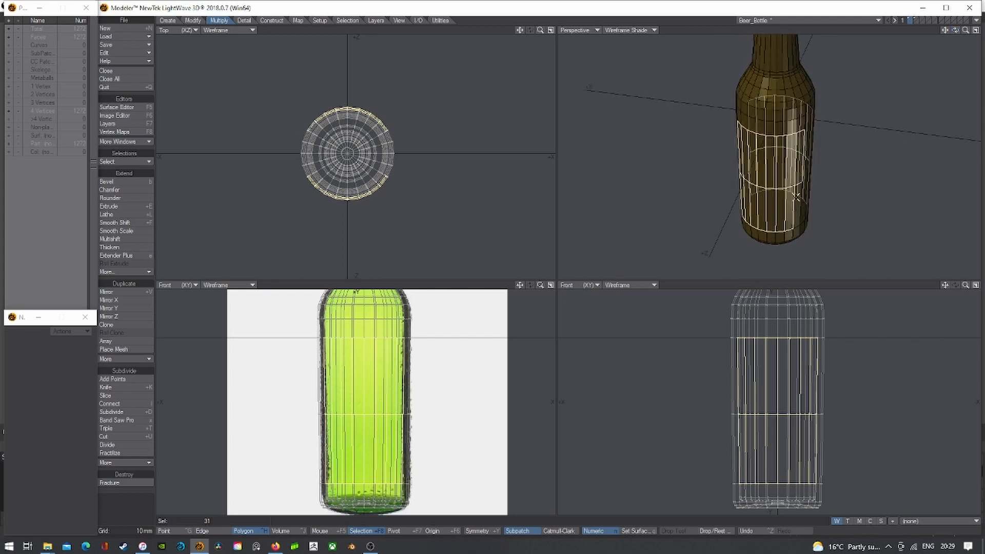
{"action": "left_click", "coordinate": [795, 197], "text": "shift"}
{"action": "left_click_drag", "start_coordinate": [955, 30], "coordinate": [970, 71]}
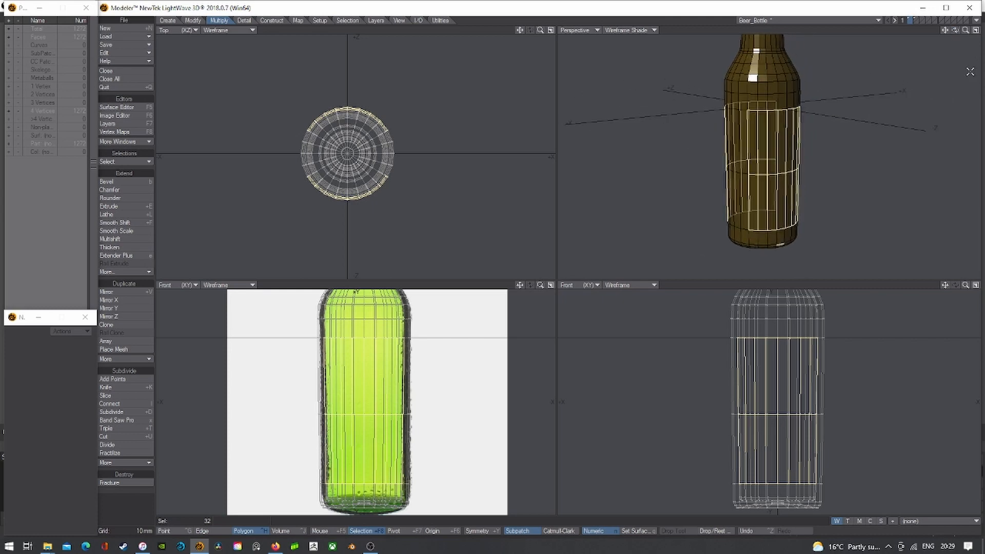
- Paste the copied label band into empty layer 3 and fit all views
{"action": "left_click", "coordinate": [921, 20]}
{"action": "key", "text": "ctrl+v"}
{"action": "key", "text": "a"}
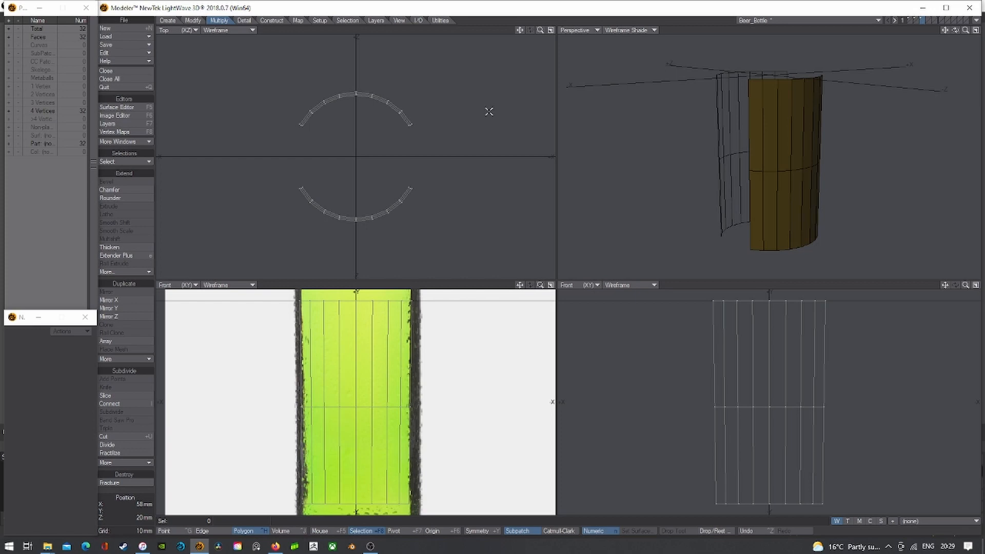
- Assign a new Beer_Label surface to the band and colour it light grey (212, 212, 212)
{"action": "key", "text": "q"}
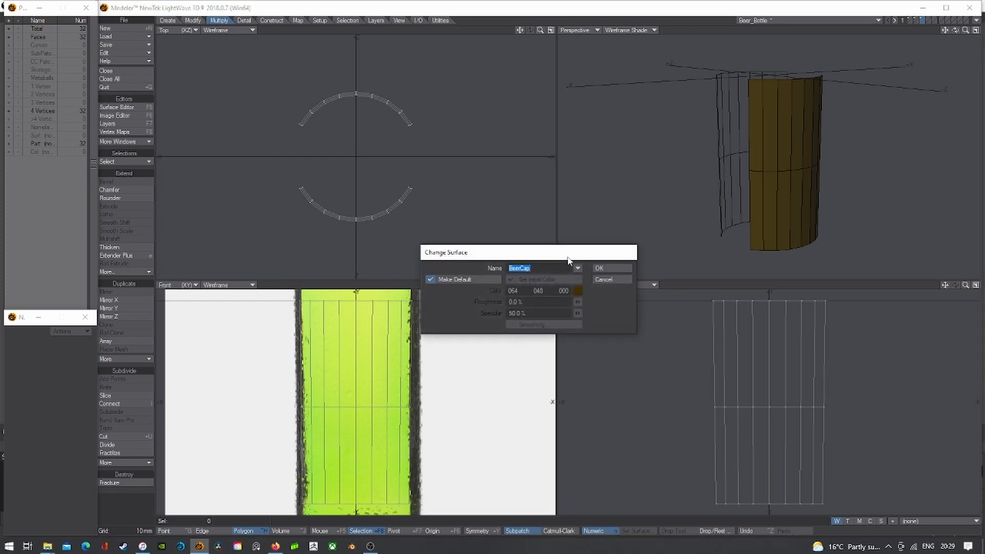
{"action": "type", "text": "Bee"}
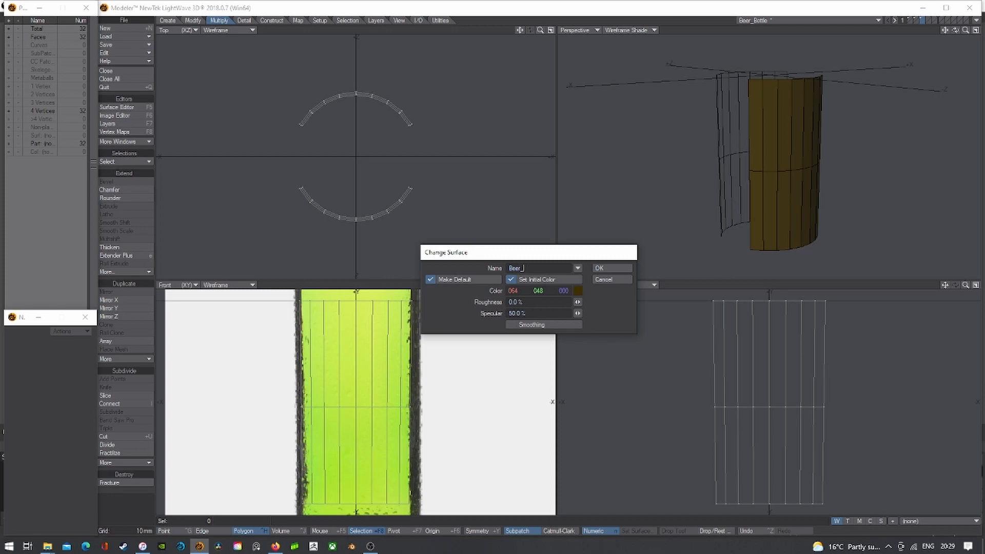
{"action": "key", "text": "Return"}
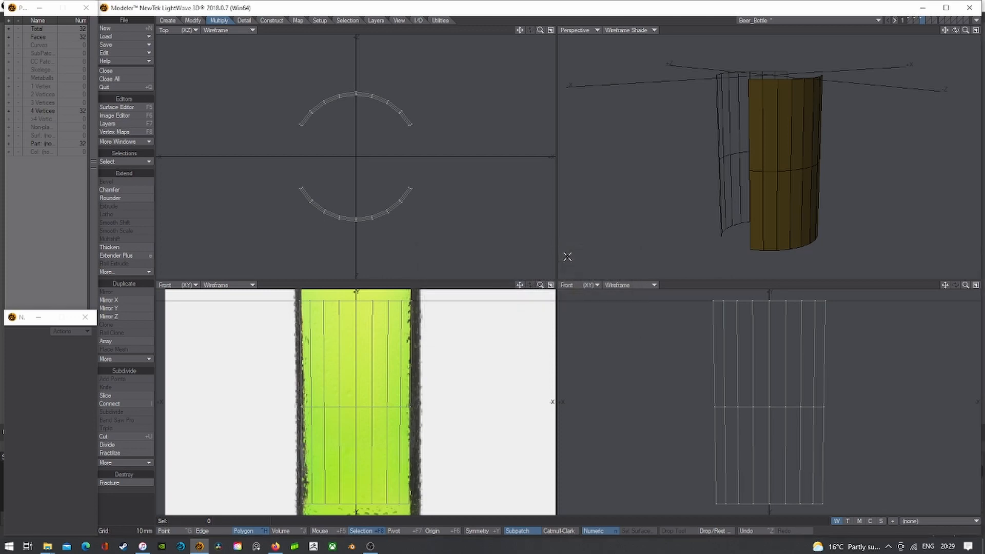
{"action": "left_click", "coordinate": [111, 108]}
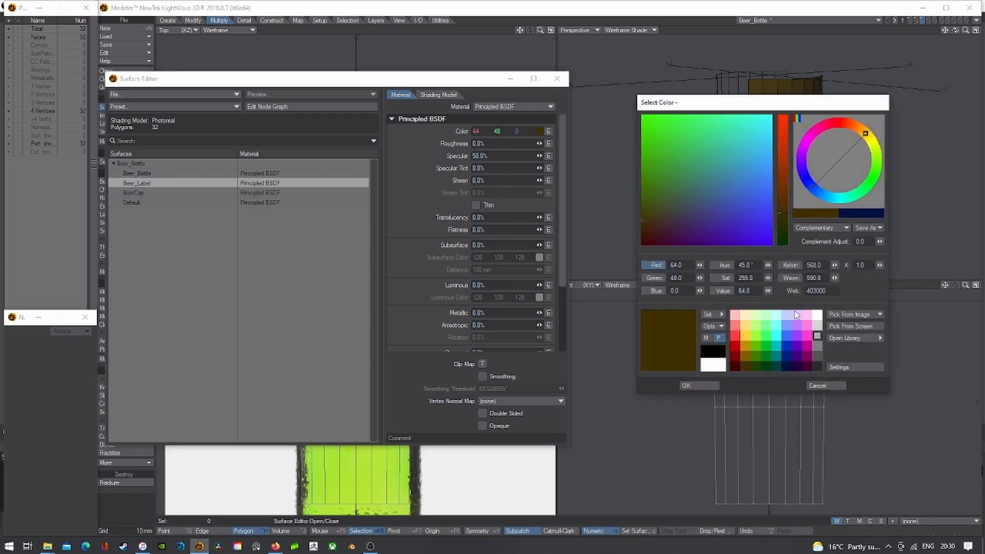
{"action": "left_click", "coordinate": [816, 327]}
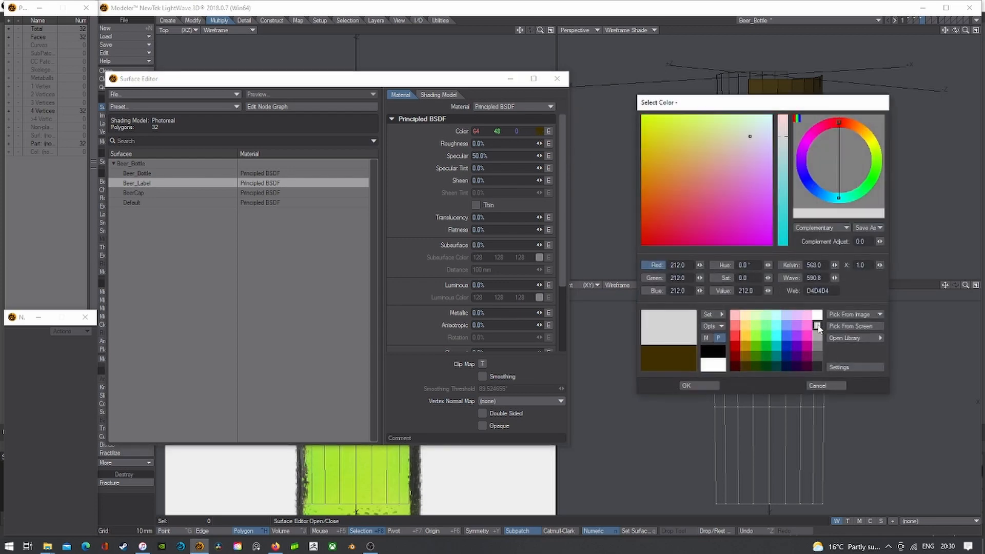
{"action": "left_click", "coordinate": [716, 383]}
{"action": "left_click", "coordinate": [557, 79]}
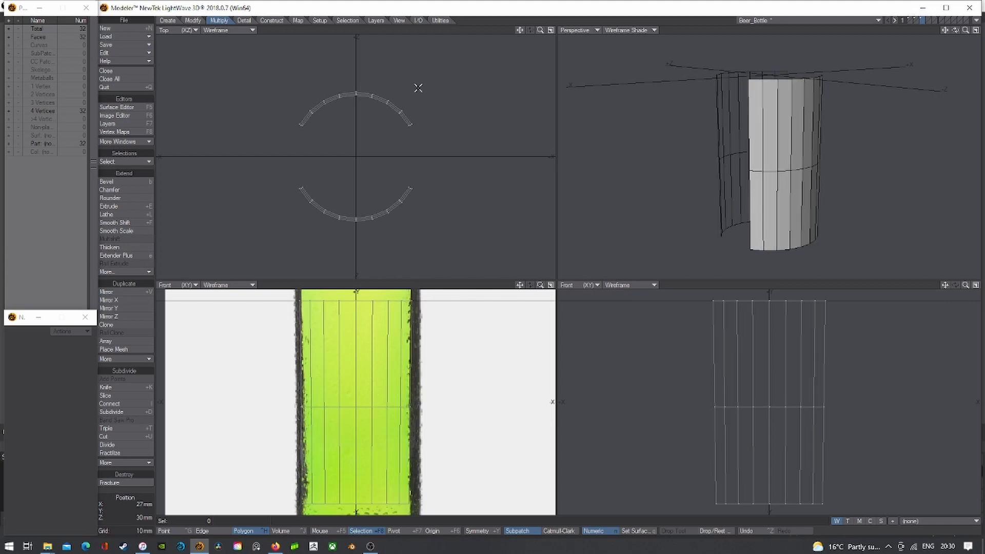
- Extend the 32 band polygons' edges and scale the band outward to 101% around the bottle
{"action": "mouse_move", "coordinate": [418, 81]}
{"action": "right_mouse_down"}
{"action": "mouse_move", "coordinate": [204, 99]}
{"action": "mouse_move", "coordinate": [174, 277]}
{"action": "right_mouse_up"}
{"action": "key", "text": "e"}
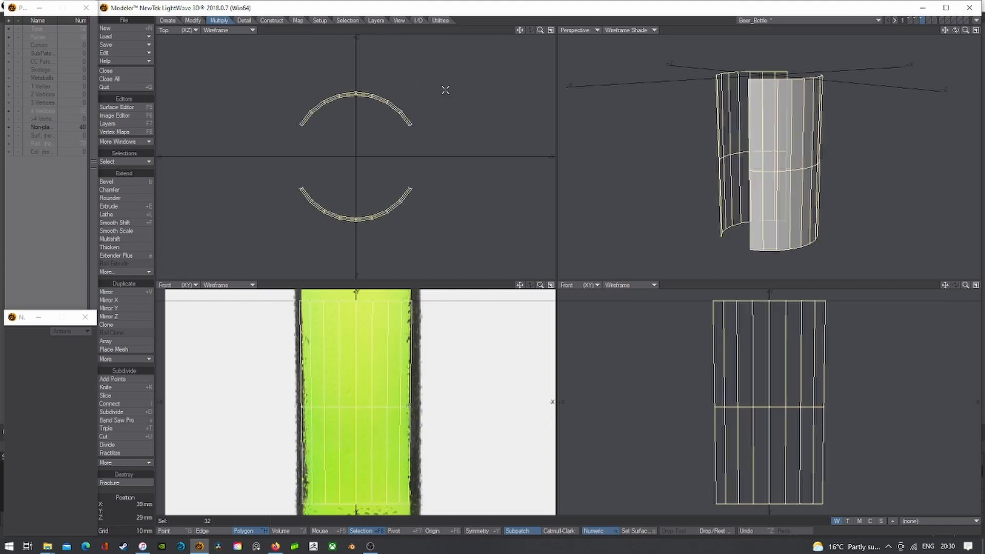
{"action": "key", "text": "shift+h"}
{"action": "left_click", "coordinate": [550, 30]}
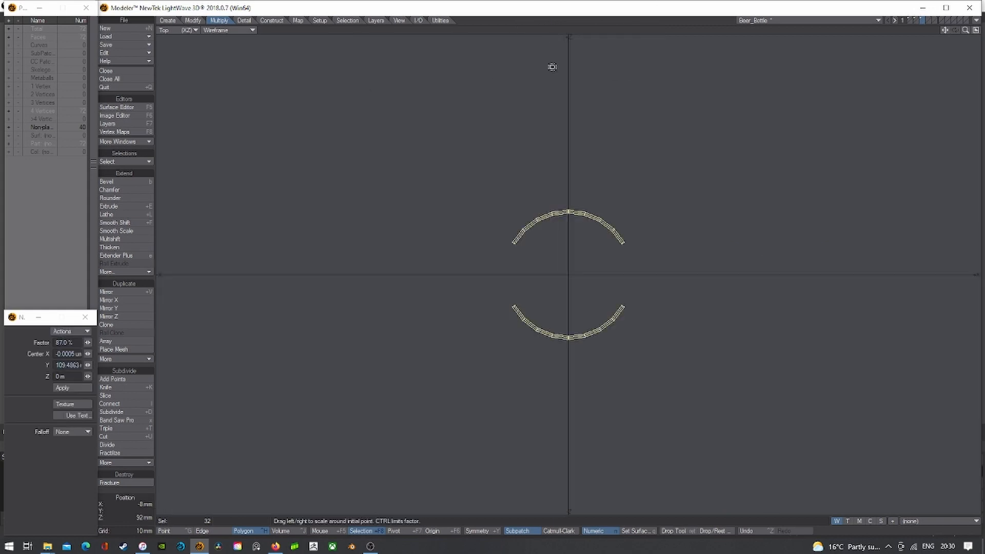
{"action": "key", "text": "a"}
{"action": "left_click_drag", "start_coordinate": [568, 275], "coordinate": [568, 275]}
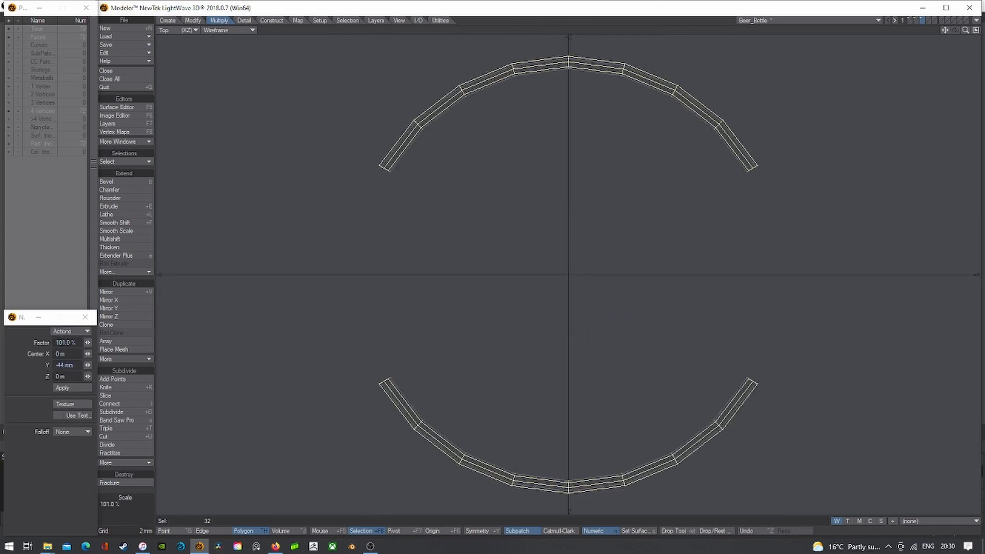
{"action": "left_click", "coordinate": [909, 22]}
{"action": "scroll", "coordinate": [444, 197], "scroll_direction": "up", "scroll_amount": 5}
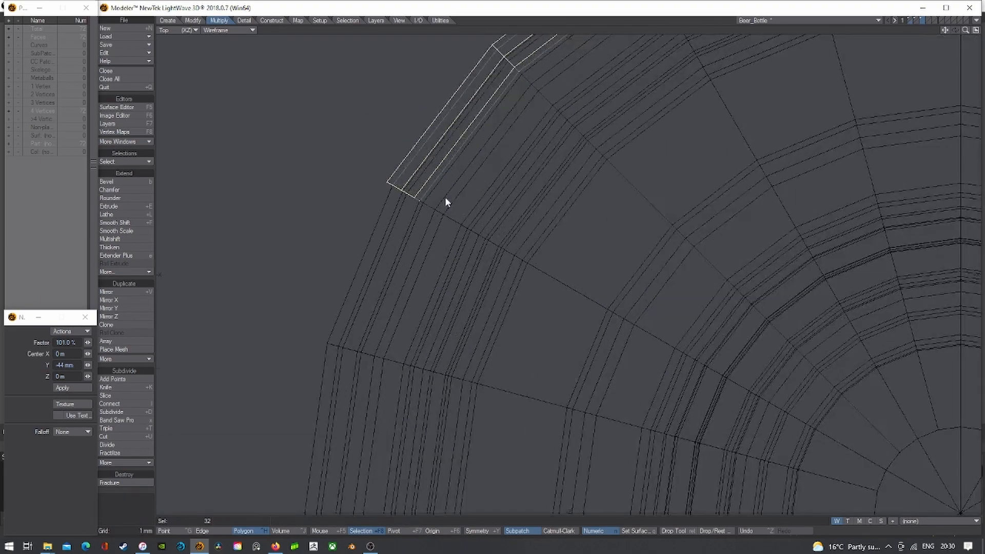
{"action": "scroll", "coordinate": [446, 198], "scroll_direction": "down", "scroll_amount": 5}
{"action": "key", "text": "Return"}
{"action": "key", "text": "slash"}
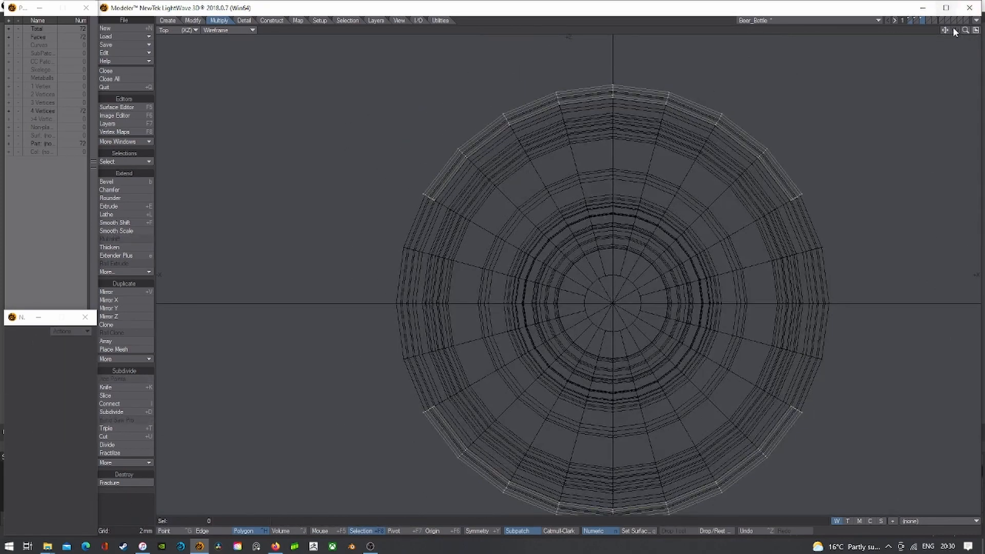
- Return to quad view with SubPatch off and Perspective set to Texture, then check the bottle layer
{"action": "left_click", "coordinate": [976, 31]}
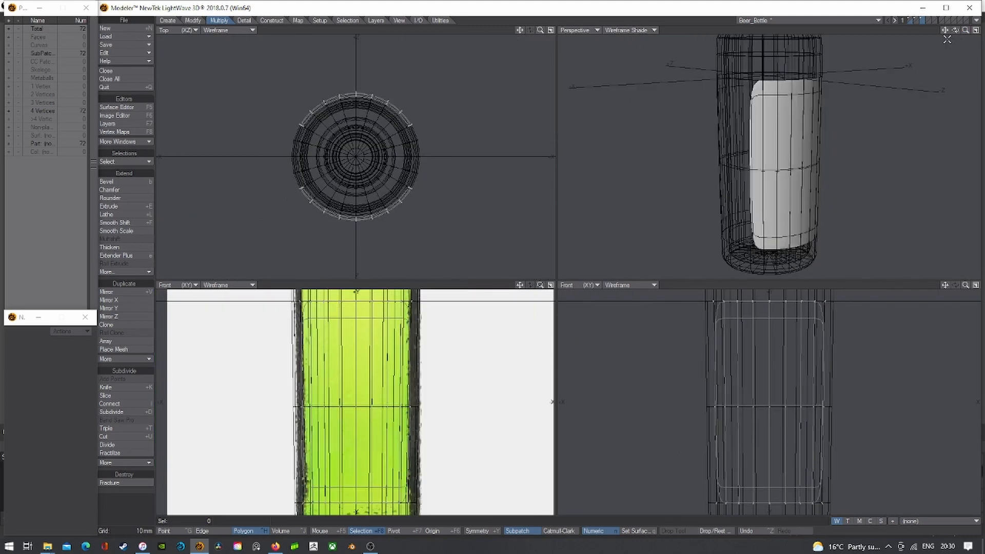
{"action": "key", "text": "Tab"}
{"action": "left_click", "coordinate": [630, 30]}
{"action": "left_click", "coordinate": [627, 82]}
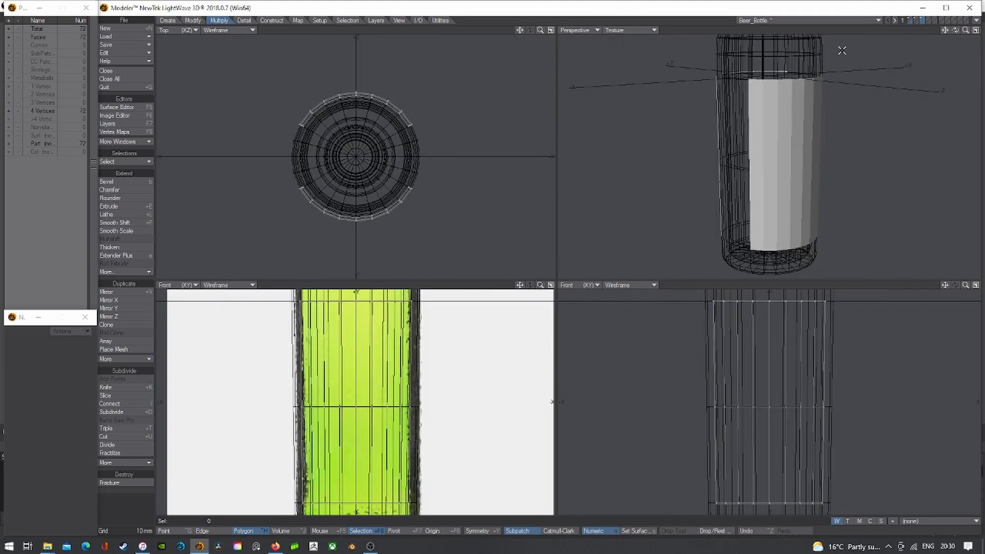
{"action": "left_click", "coordinate": [911, 20]}
{"action": "key", "text": "Tab"}
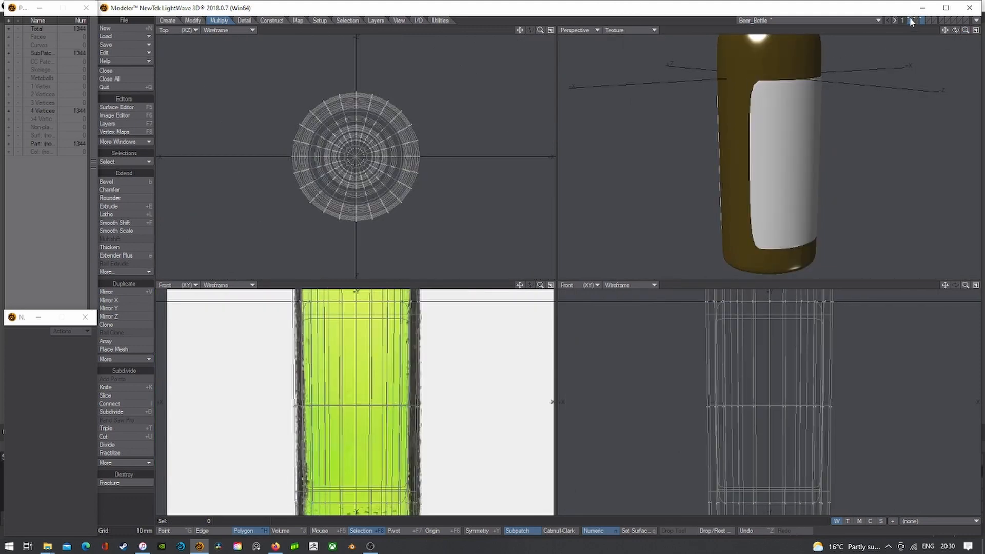
{"action": "left_click", "coordinate": [922, 21]}
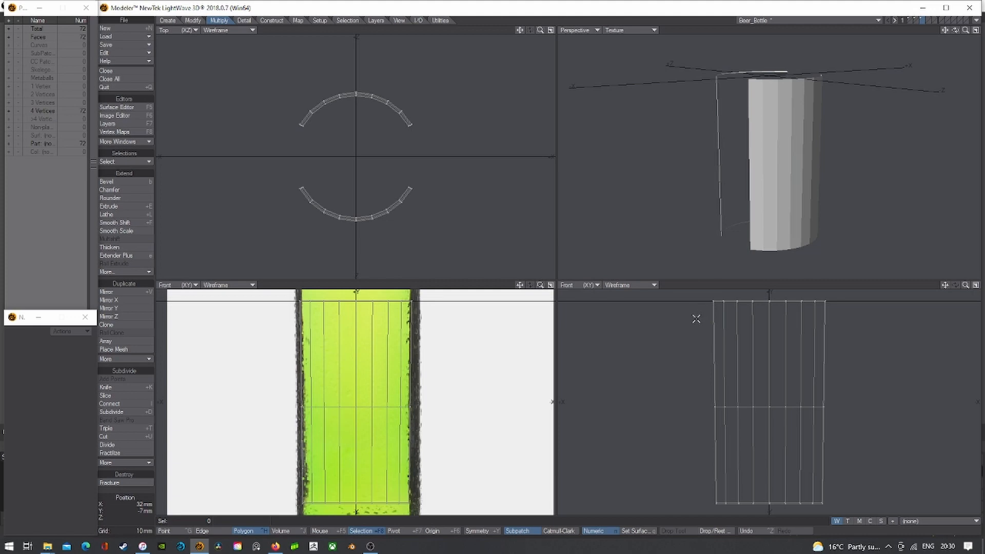
- Keep Perspective textured and knife a horizontal loop near the band's top
{"action": "left_click", "coordinate": [633, 30]}
{"action": "left_click", "coordinate": [626, 79]}
{"action": "key", "text": "shift+k"}
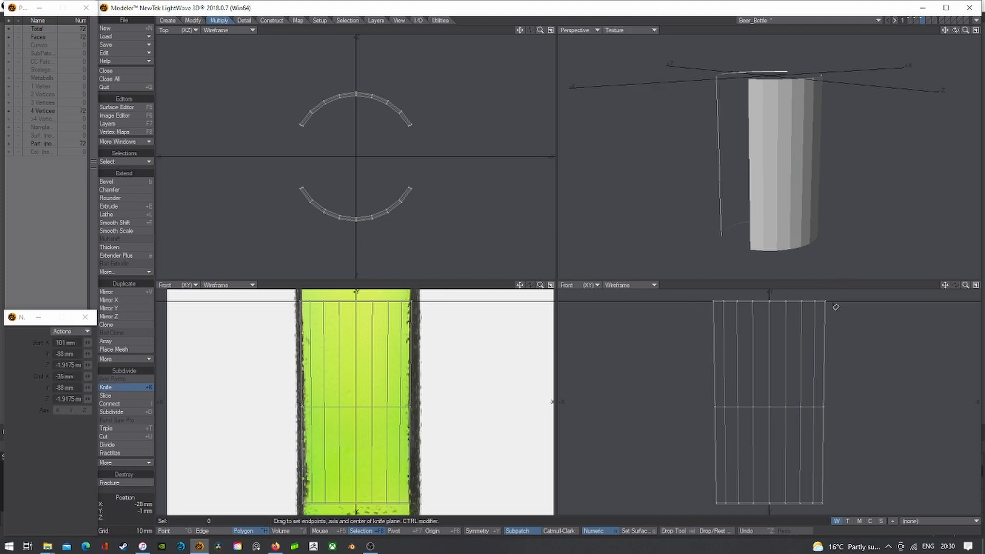
{"action": "left_click_drag", "start_coordinate": [833, 304], "coordinate": [660, 311]}
{"action": "key", "text": "ctrl+z"}
{"action": "left_click_drag", "start_coordinate": [833, 306], "coordinate": [670, 288]}
{"action": "key", "text": "space"}
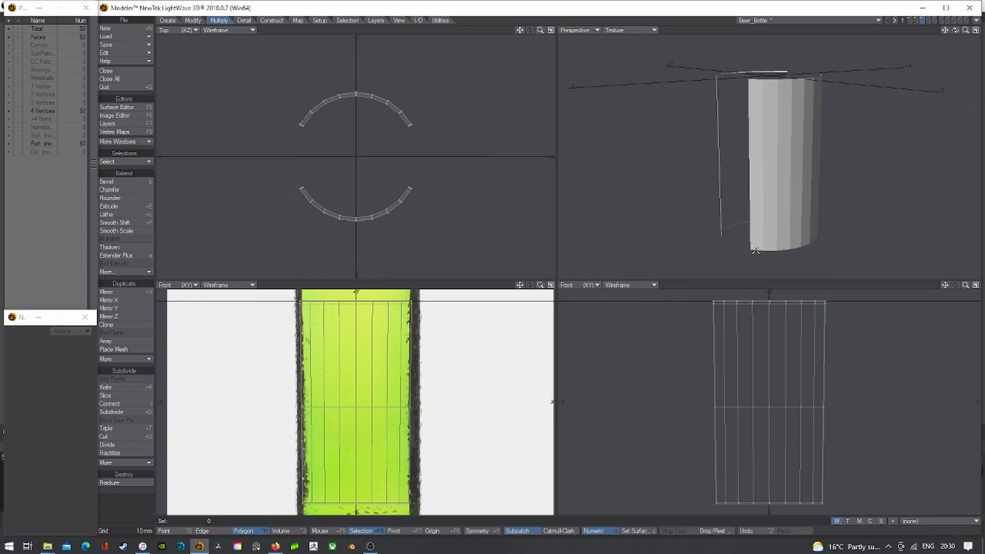
{"action": "key", "text": "Tab"}
{"action": "key", "text": "Tab"}
- Knife a second loop near the band's bottom and switch Perspective to Wireframe Shade
{"action": "key", "text": "shift+k"}
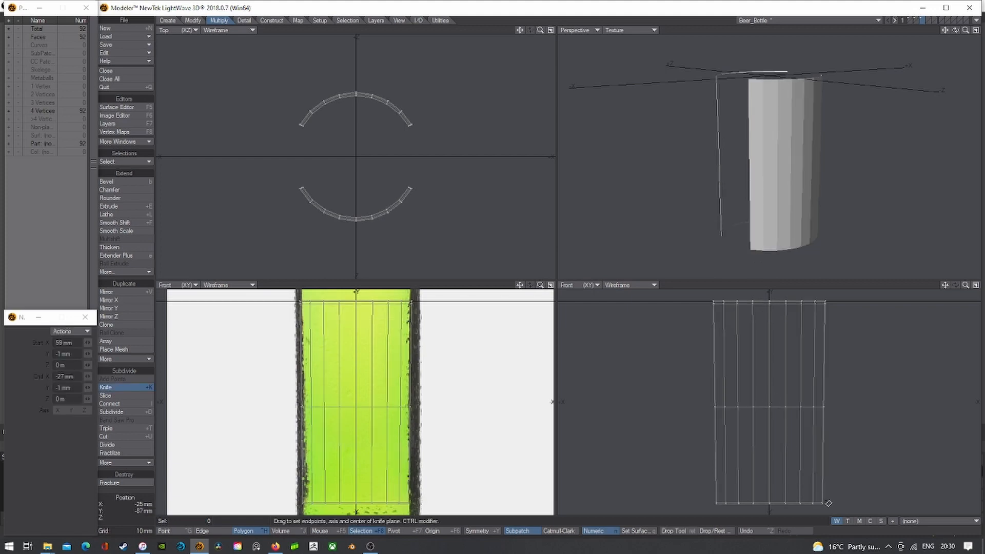
{"action": "left_click_drag", "start_coordinate": [827, 502], "coordinate": [624, 495], "text": "ctrl"}
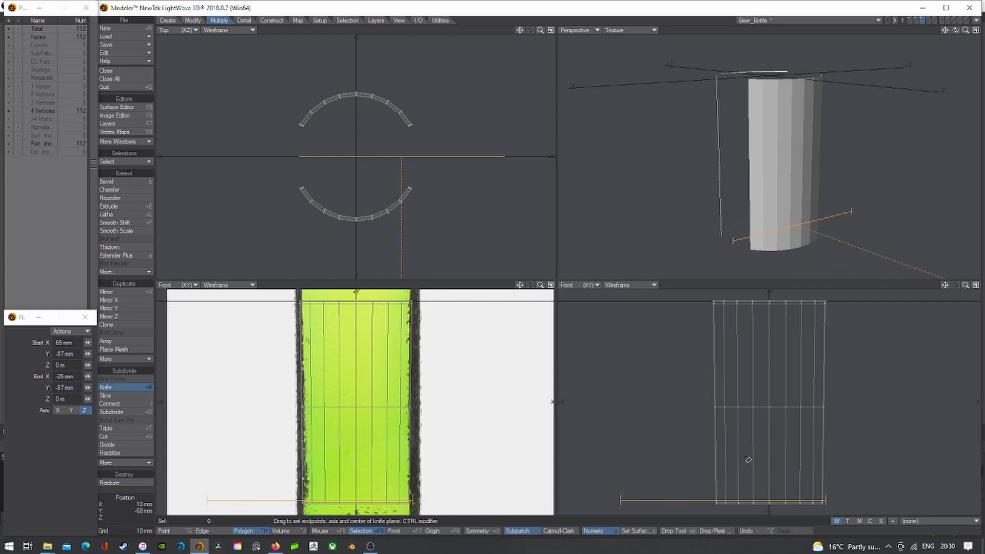
{"action": "key", "text": "Return"}
{"action": "key", "text": "Tab"}
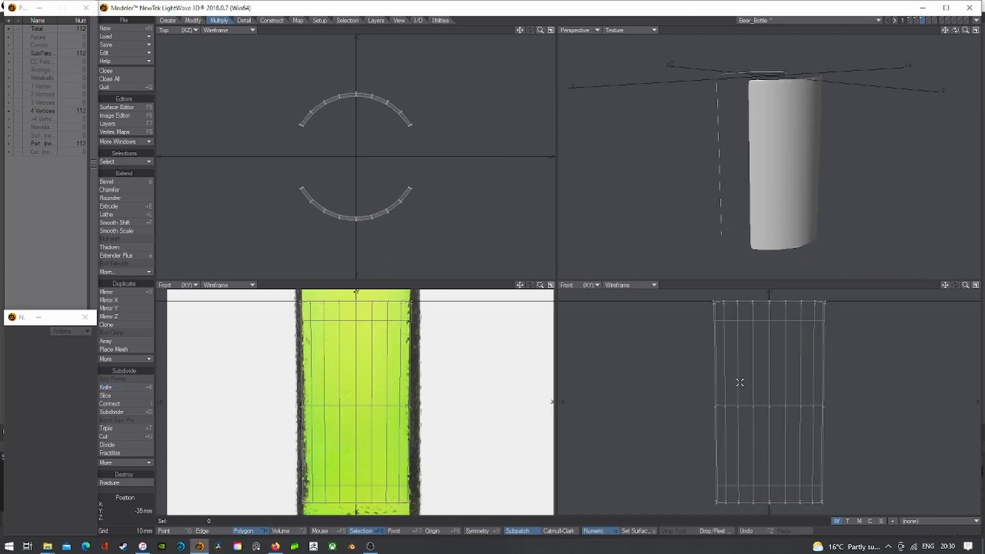
{"action": "key", "text": "Tab"}
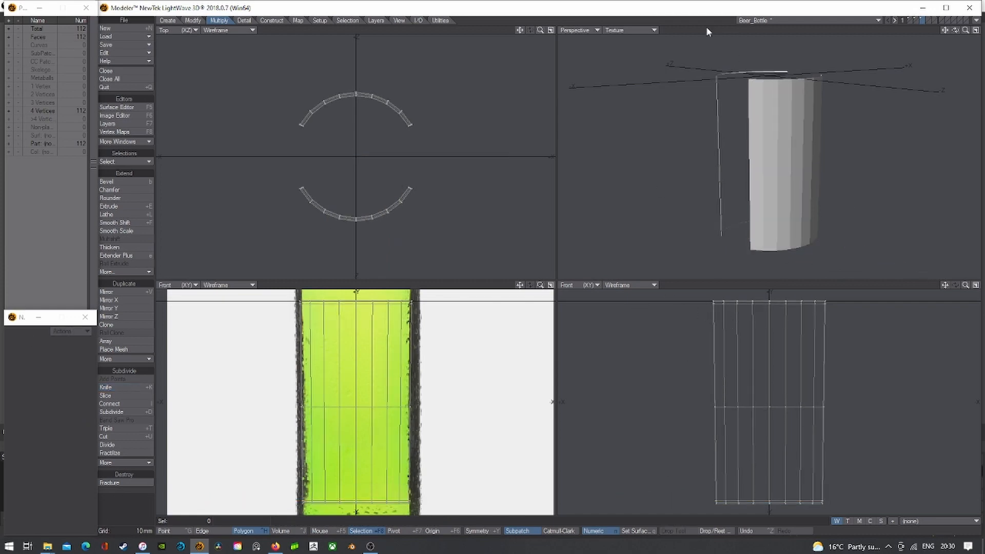
{"action": "left_click", "coordinate": [630, 29]}
{"action": "left_click", "coordinate": [628, 43]}
{"action": "left_click", "coordinate": [976, 31]}
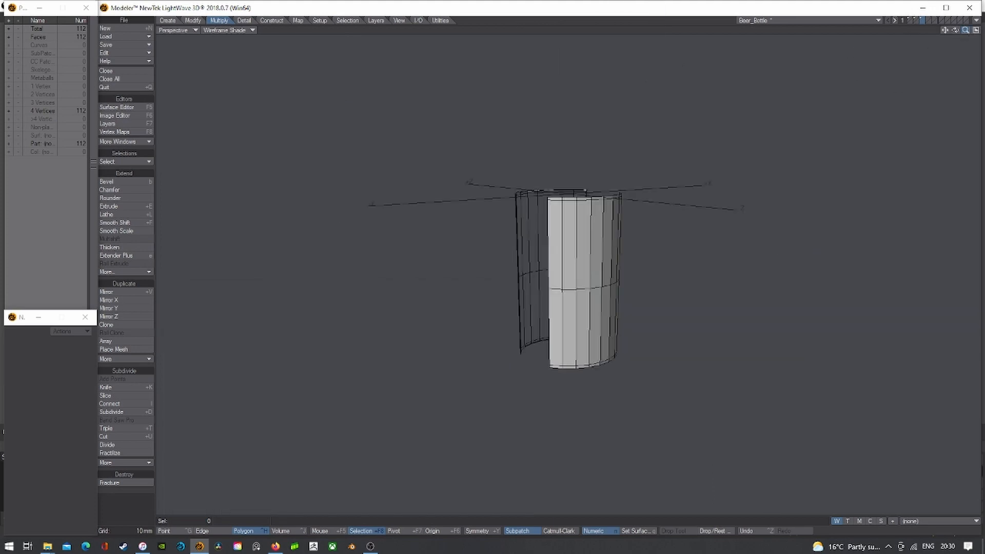
- Band Saw Pro a single 10% cut along the first edge strip of the band
{"action": "left_click_drag", "start_coordinate": [966, 30], "coordinate": [958, 72]}
{"action": "key", "text": "Tab"}
{"action": "key", "text": "Tab"}
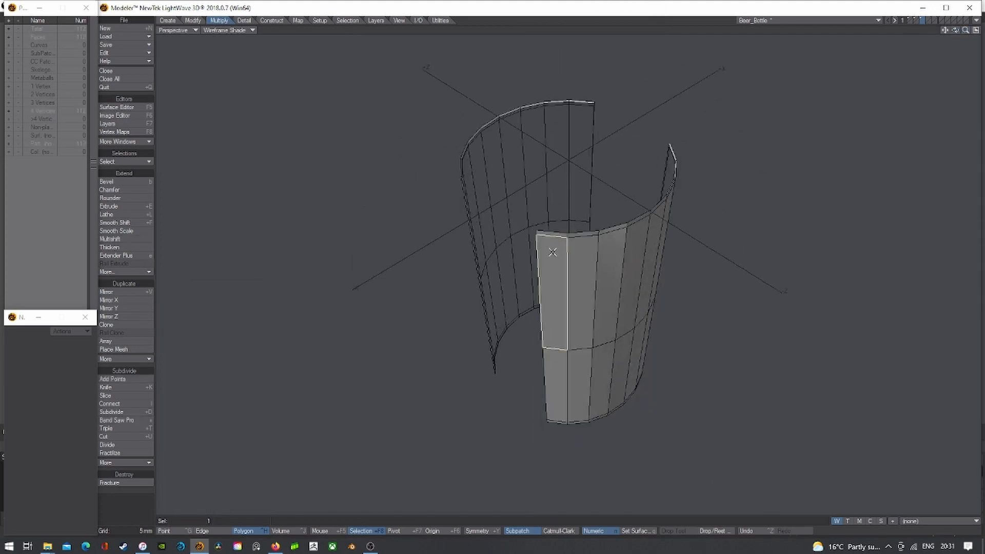
{"action": "left_click_drag", "start_coordinate": [557, 257], "coordinate": [558, 359]}
{"action": "key", "text": "shift+z"}
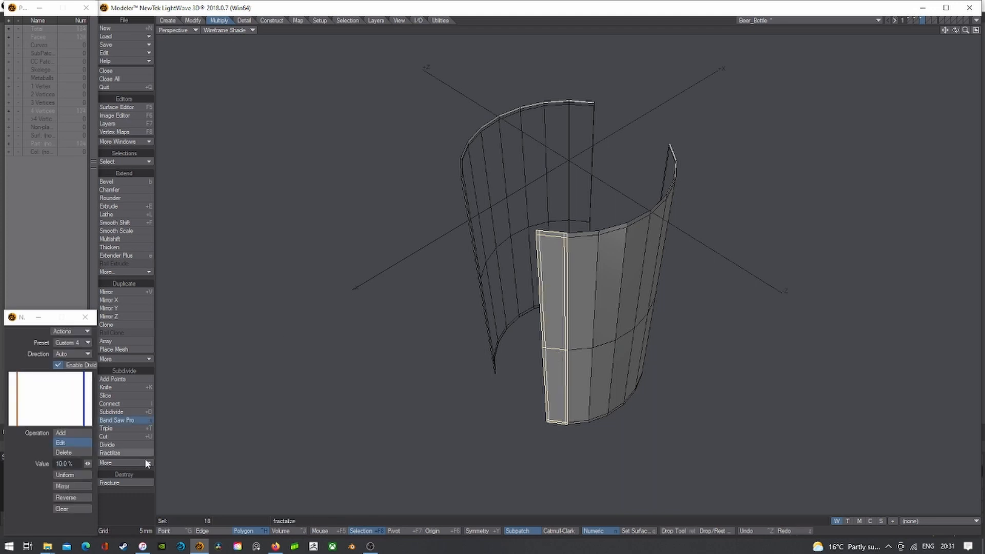
{"action": "left_click", "coordinate": [73, 506]}
{"action": "type", "text": "90"}
{"action": "key", "text": "Return"}
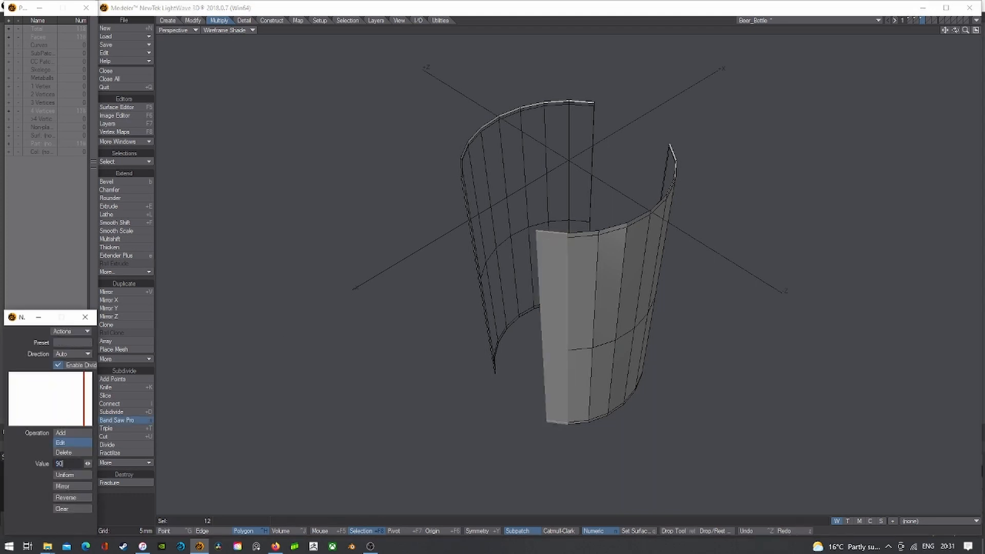
{"action": "type", "text": "10"}
{"action": "key", "text": "Return"}
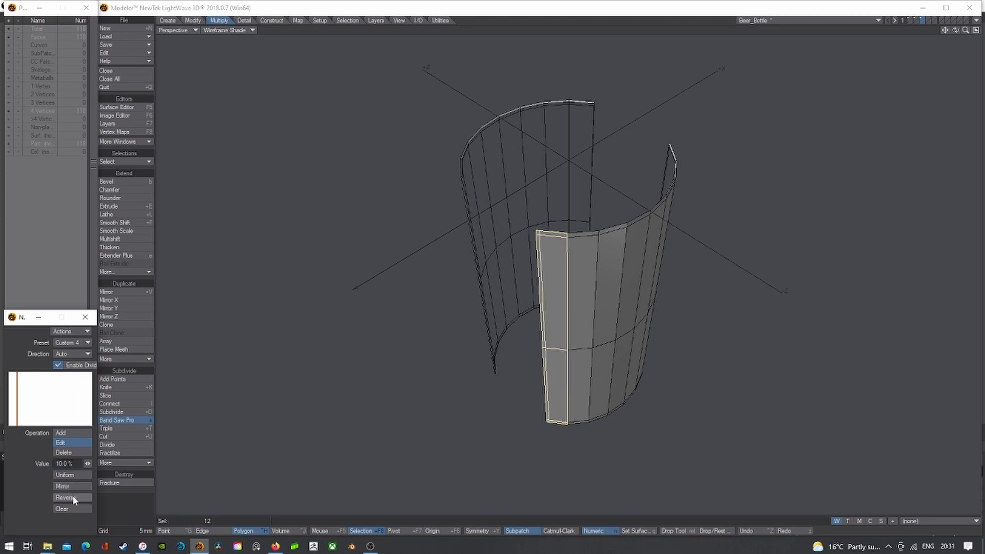
{"action": "left_click", "coordinate": [657, 10]}
{"action": "key", "text": "Return"}
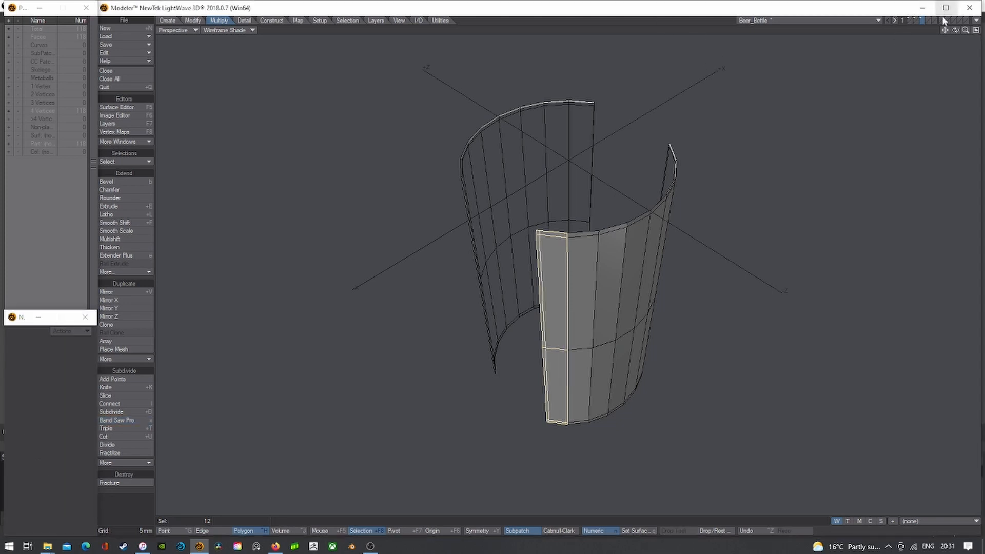
{"action": "key", "text": "slash"}
- Repeat the 10% loop cut on the opposite edge strip
{"action": "left_click_drag", "start_coordinate": [955, 30], "coordinate": [911, 25]}
{"action": "left_click_drag", "start_coordinate": [700, 226], "coordinate": [655, 223], "text": "alt"}
{"action": "left_click_drag", "start_coordinate": [620, 189], "coordinate": [619, 176]}
{"action": "key", "text": "x"}
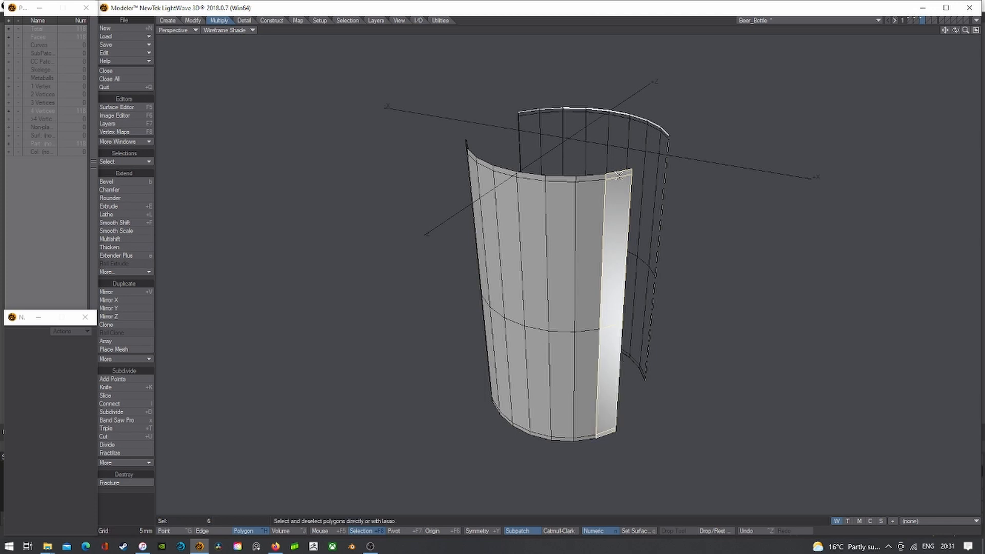
{"action": "key", "text": "space"}
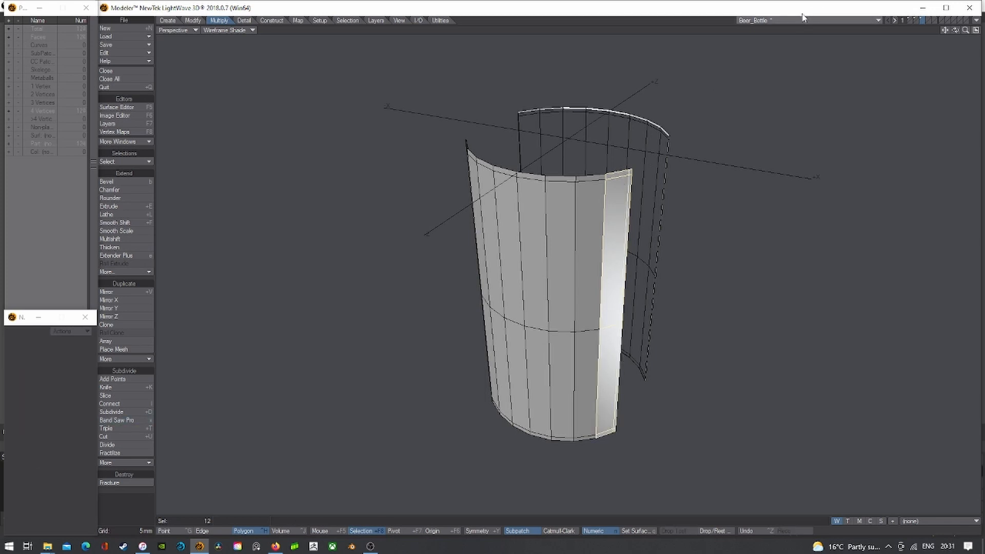
{"action": "key", "text": "slash"}
{"action": "key", "text": "Tab"}
- Add the same loop cut along a third edge column of the band
{"action": "left_click_drag", "start_coordinate": [956, 32], "coordinate": [967, 6]}
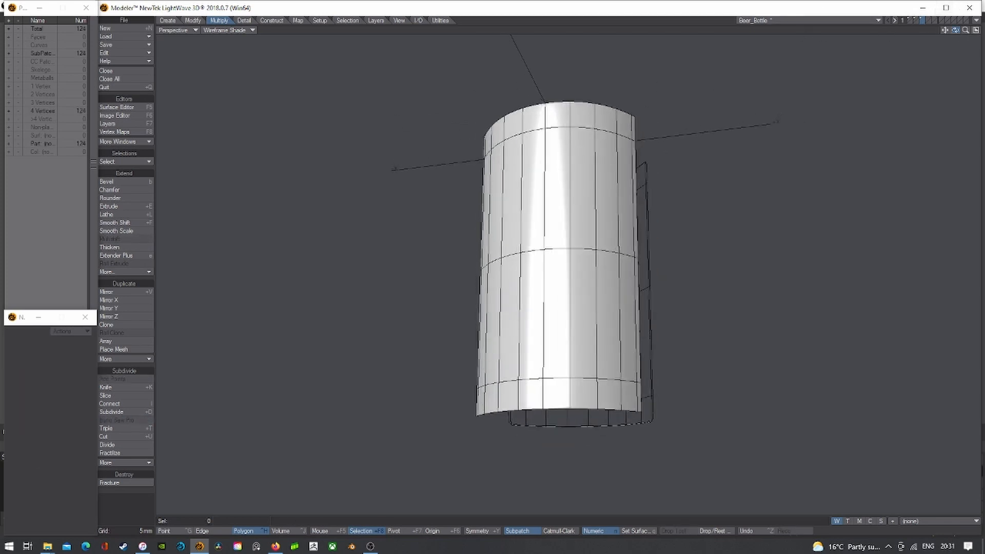
{"action": "left_click_drag", "start_coordinate": [739, 154], "coordinate": [638, 174], "text": "alt"}
{"action": "key", "text": "Tab"}
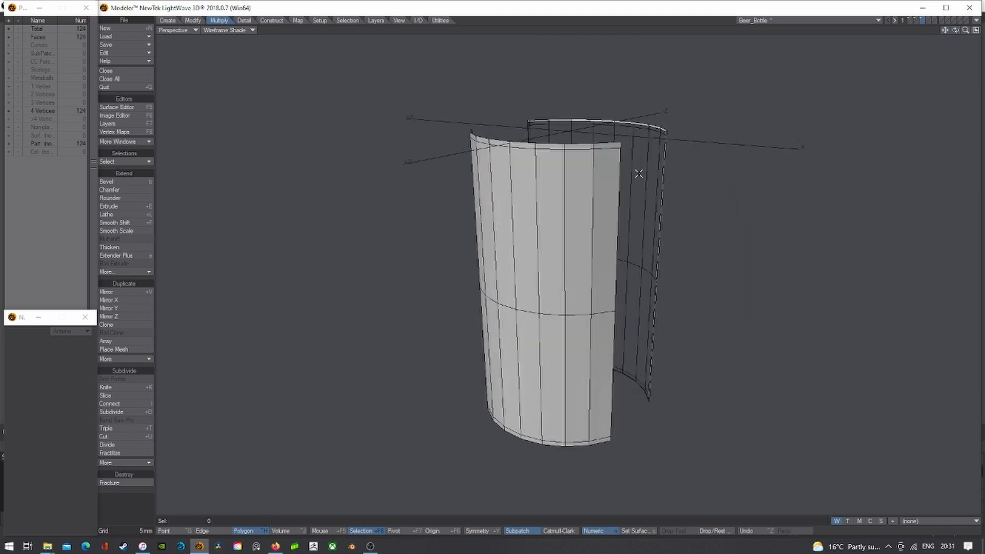
{"action": "left_click", "coordinate": [609, 149]}
{"action": "key", "text": "ctrl+l"}
{"action": "key", "text": "s"}
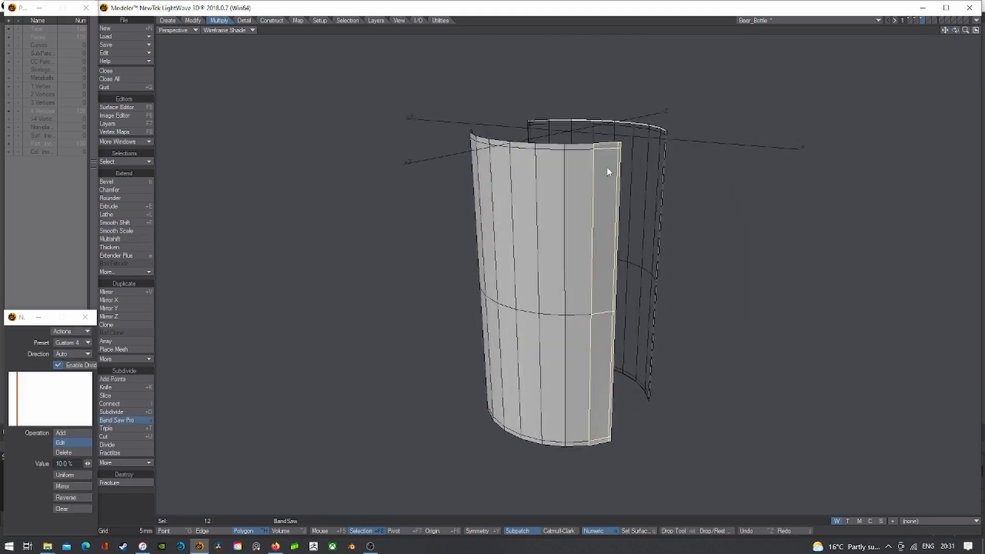
{"action": "key", "text": "space"}
- Cut the front piece's last edge strip, reaching 136 polygons, and restore quad view
{"action": "left_click_drag", "start_coordinate": [955, 31], "coordinate": [821, 33]}
{"action": "left_click", "coordinate": [554, 151]}
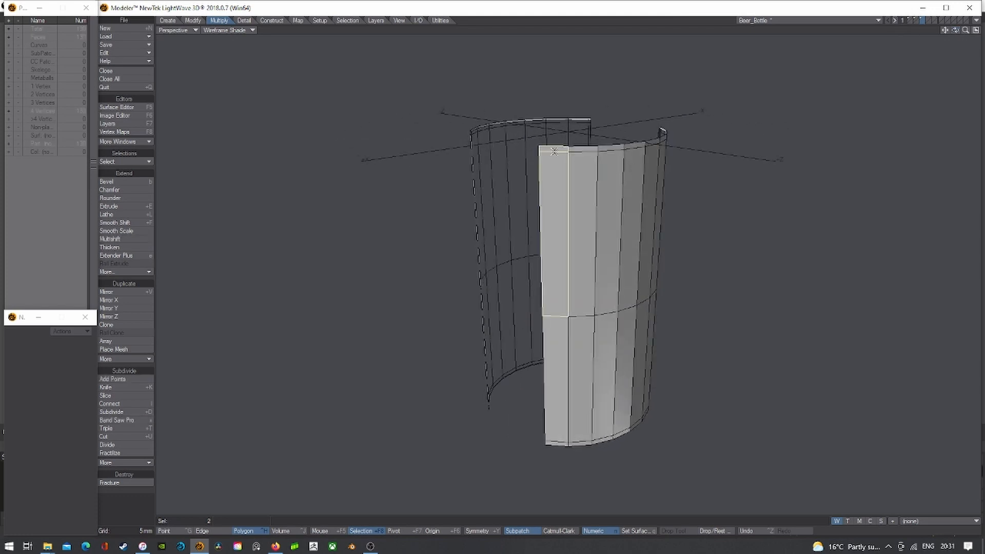
{"action": "key", "text": "ctrl+l"}
{"action": "key", "text": "x"}
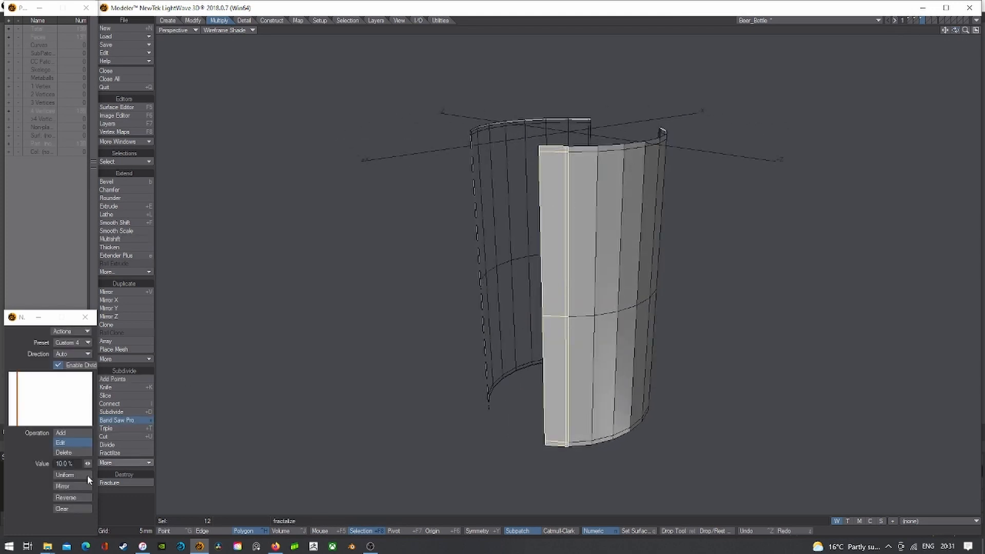
{"action": "left_click", "coordinate": [580, 9]}
{"action": "key", "text": "Return"}
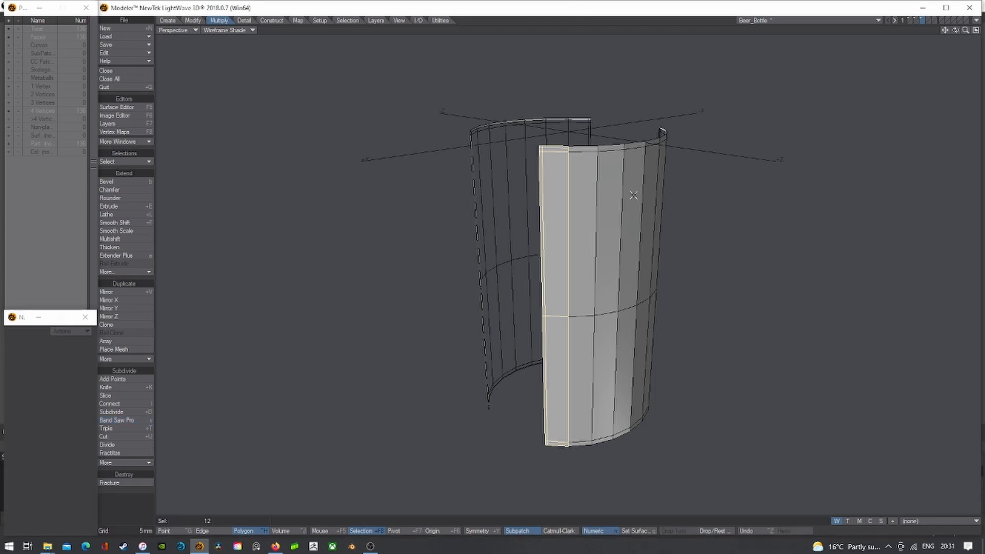
{"action": "key", "text": "slash"}
{"action": "scroll", "coordinate": [663, 224], "scroll_direction": "down", "scroll_amount": 3}
{"action": "key", "text": "Tab"}
{"action": "key", "text": "Tab"}
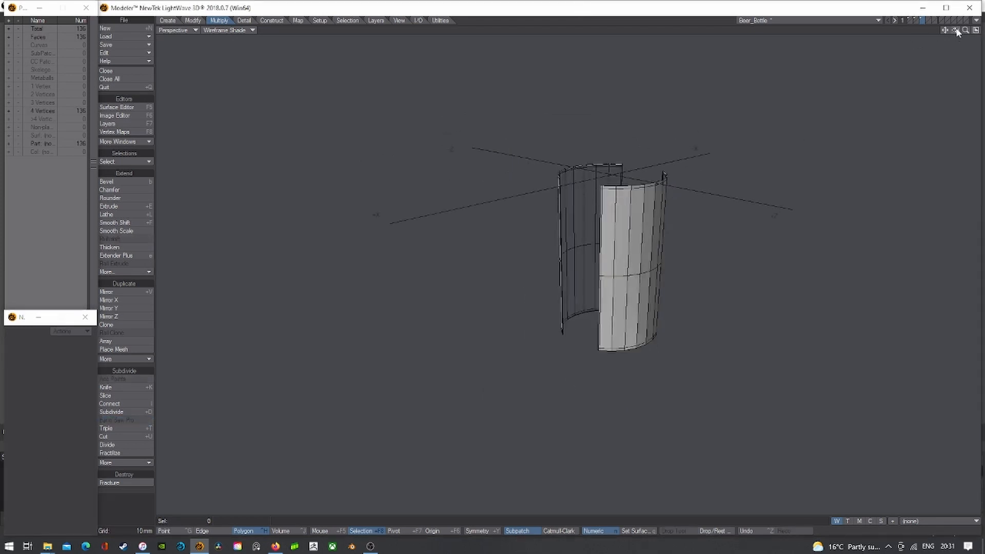
{"action": "left_click_drag", "start_coordinate": [955, 30], "coordinate": [978, 34]}
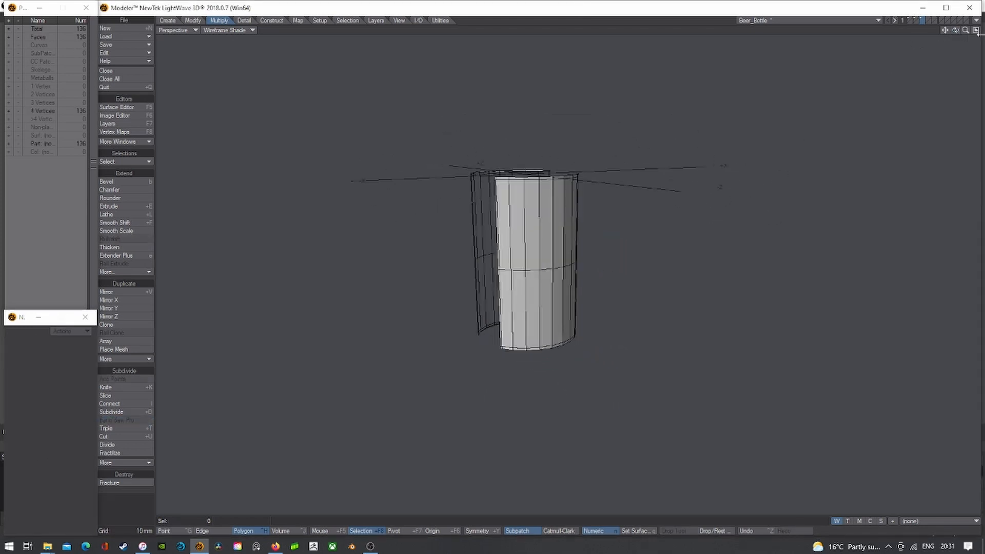
{"action": "left_click", "coordinate": [976, 30]}
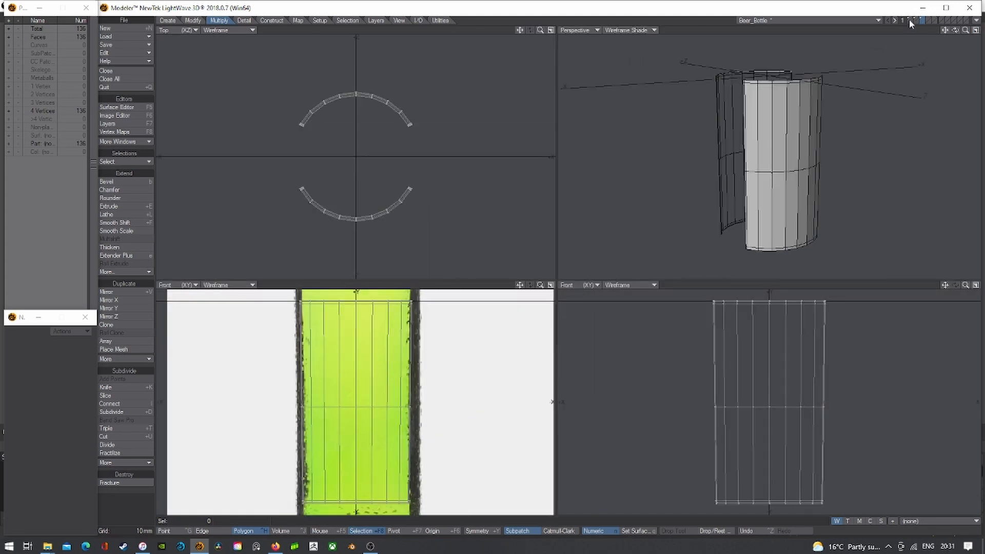
- Display the bottle, cap and label layers together (2848 polygons) and zoom in on the bottle
{"action": "left_click", "coordinate": [910, 21], "text": "shift"}
{"action": "key", "text": "a"}
{"action": "left_click", "coordinate": [917, 21], "text": "shift"}
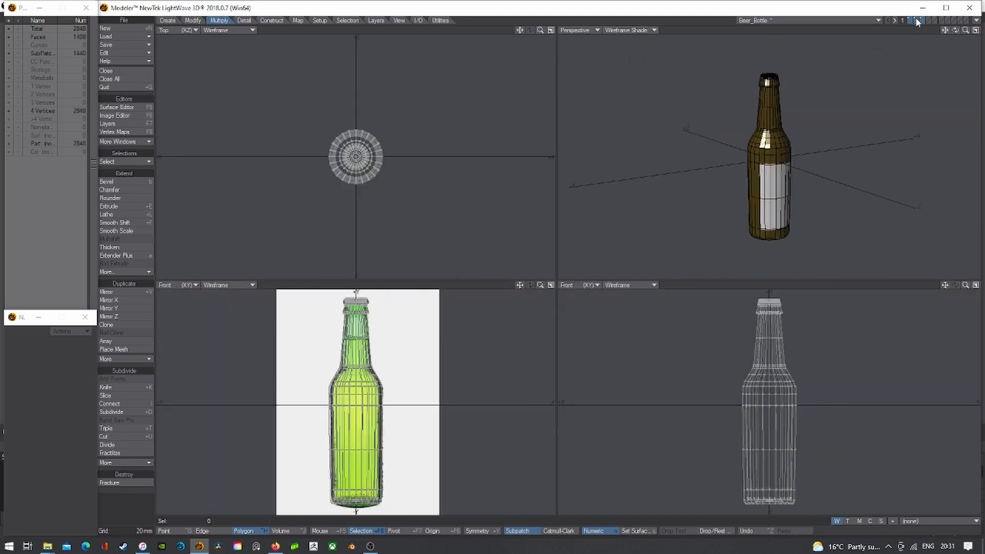
{"action": "left_click_drag", "start_coordinate": [953, 31], "coordinate": [909, 34]}
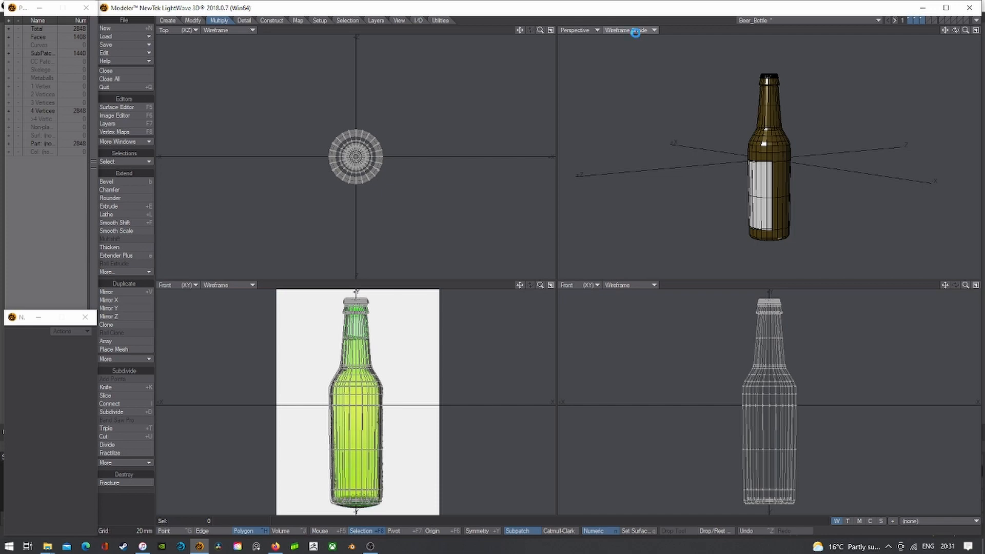
{"action": "left_click_drag", "start_coordinate": [955, 30], "coordinate": [918, 35]}
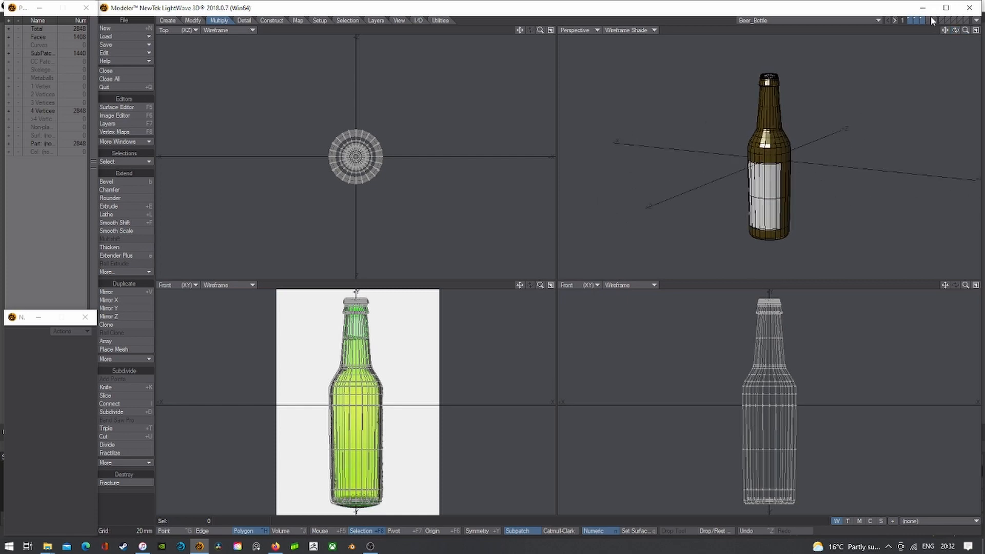
{"action": "mouse_move", "coordinate": [966, 30]}
{"action": "left_mouse_down"}
{"action": "mouse_move", "coordinate": [953, 61]}
{"action": "mouse_move", "coordinate": [949, 30]}
{"action": "mouse_move", "coordinate": [929, 32]}
{"action": "mouse_move", "coordinate": [962, 32]}
{"action": "left_mouse_up"}
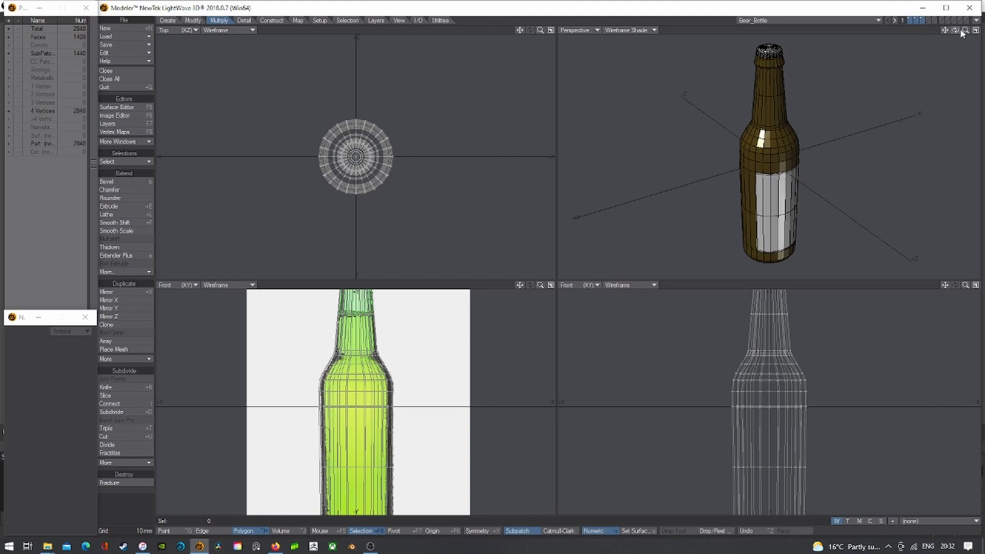
- Create a default 1 m box in an empty layer
{"action": "left_click", "coordinate": [925, 18]}
{"action": "left_click", "coordinate": [168, 20]}
{"action": "left_click", "coordinate": [104, 189]}
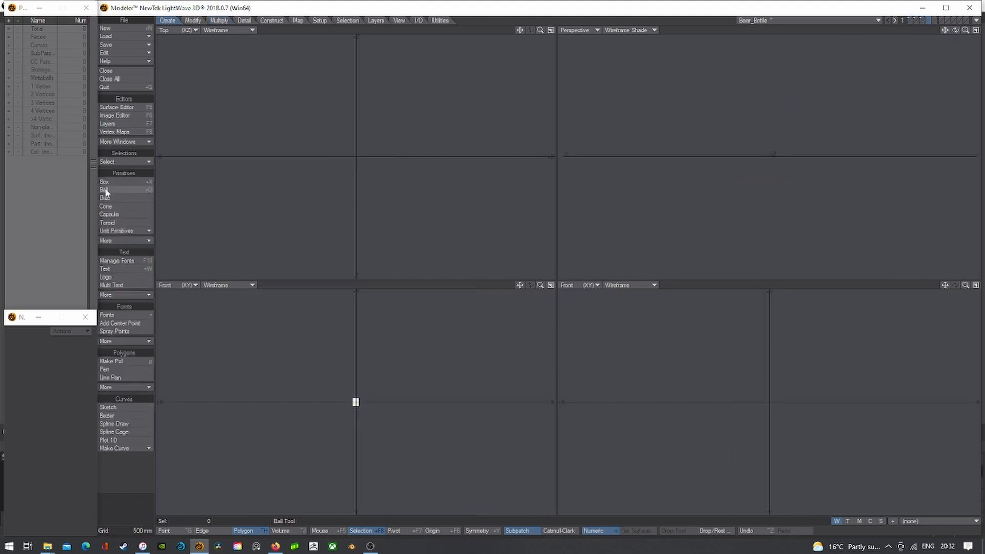
{"action": "left_click", "coordinate": [107, 183]}
{"action": "left_click", "coordinate": [106, 182]}
{"action": "key", "text": "n"}
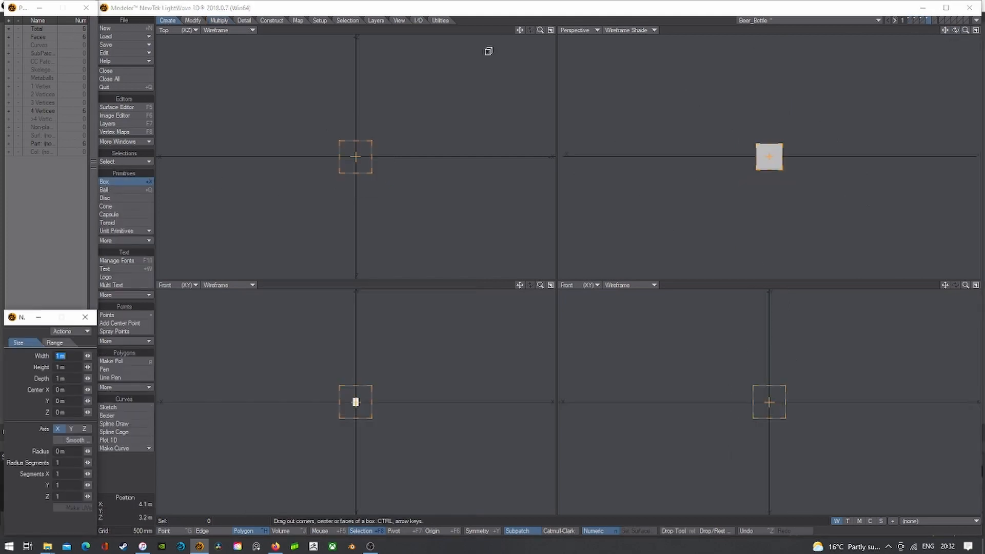
{"action": "left_click_drag", "start_coordinate": [541, 31], "coordinate": [574, 30]}
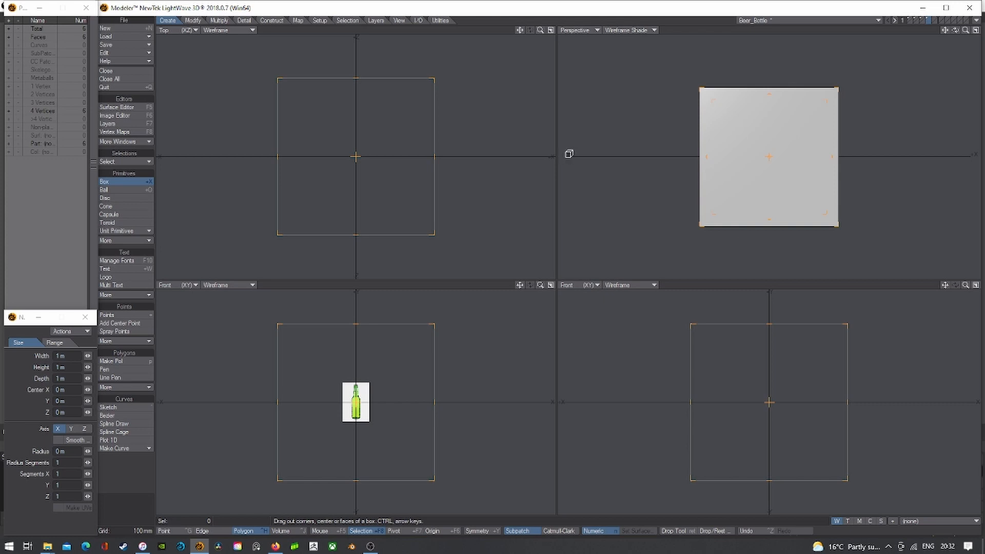
- Metaform-subdivide the box twice into a 96-polygon sphere and scale it to 4% against the bottle
{"action": "key", "text": "shift+d"}
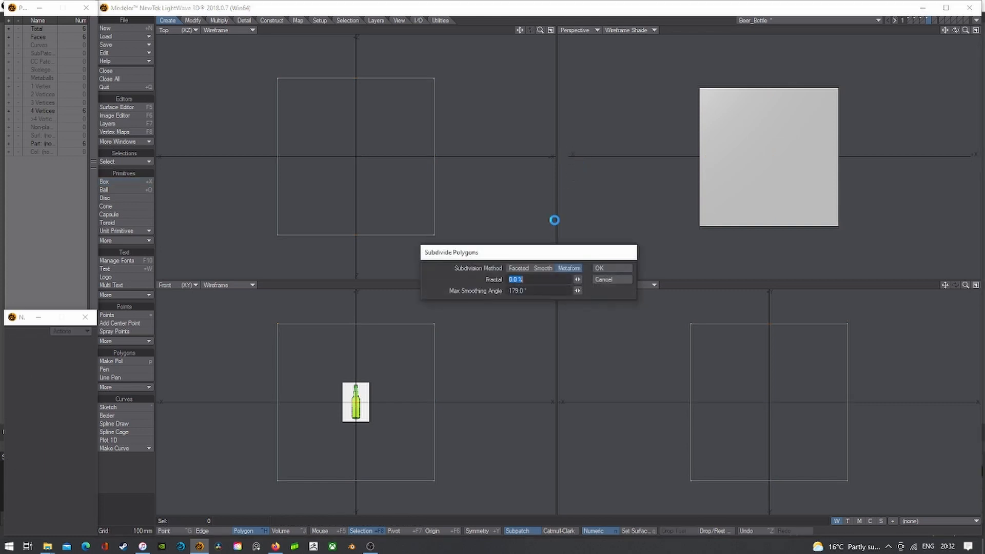
{"action": "left_click", "coordinate": [598, 268]}
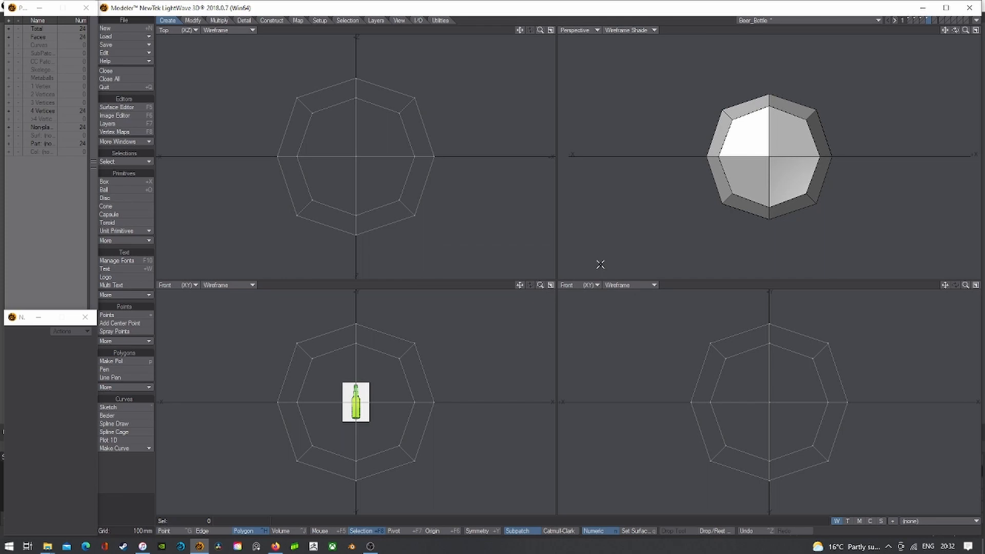
{"action": "key", "text": "shift+d"}
{"action": "left_click", "coordinate": [600, 265]}
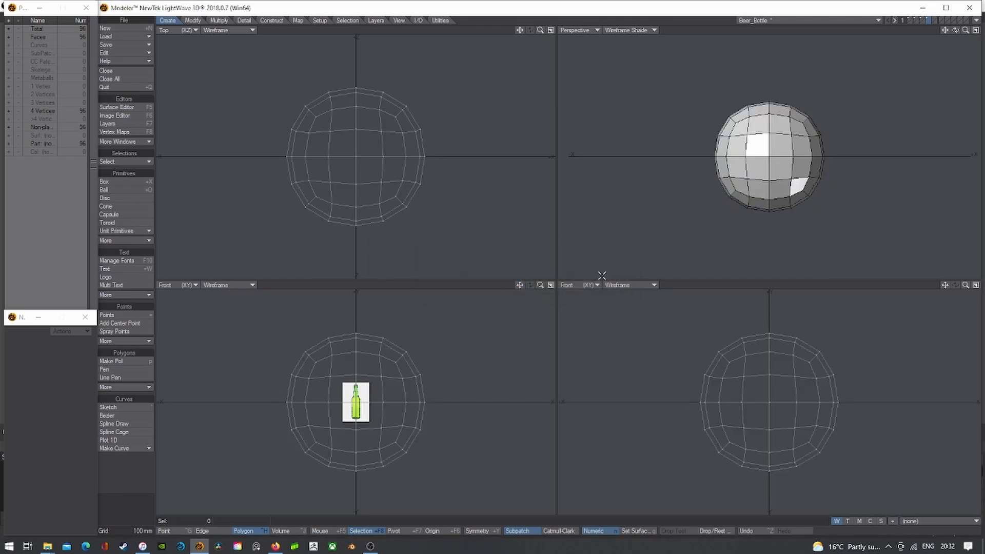
{"action": "left_click", "coordinate": [910, 22]}
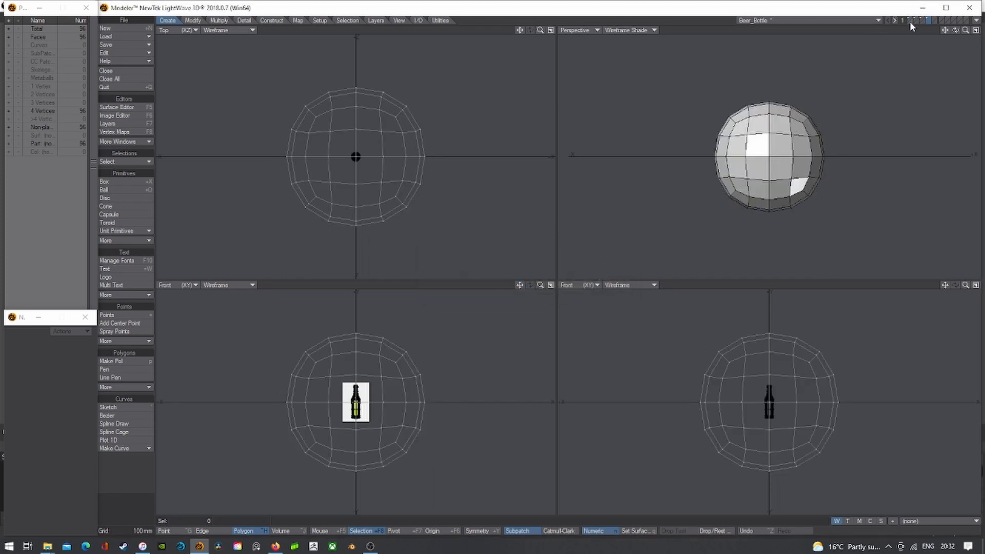
{"action": "scroll", "coordinate": [356, 417], "scroll_direction": "up", "scroll_amount": 2}
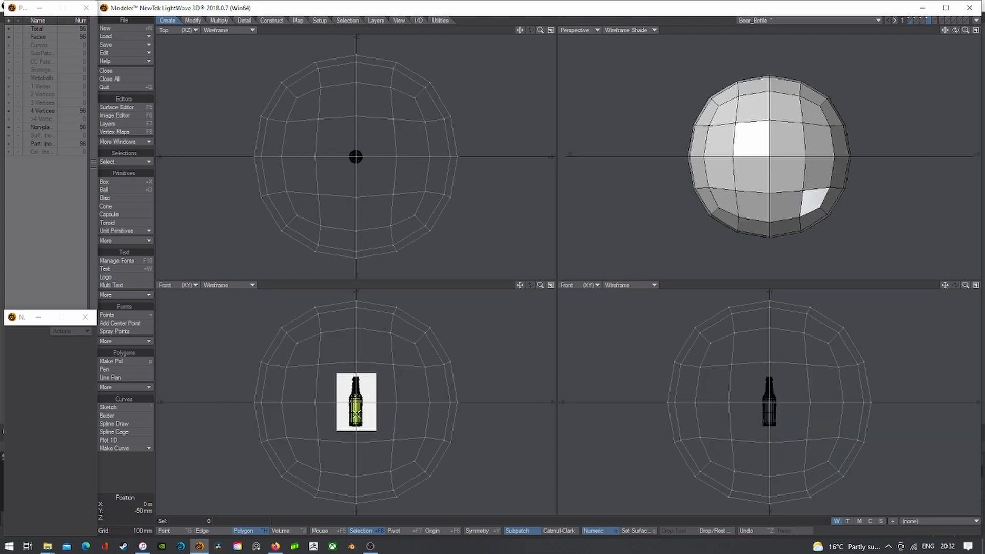
{"action": "key", "text": "shift+h"}
{"action": "left_click_drag", "start_coordinate": [355, 410], "coordinate": [356, 409]}
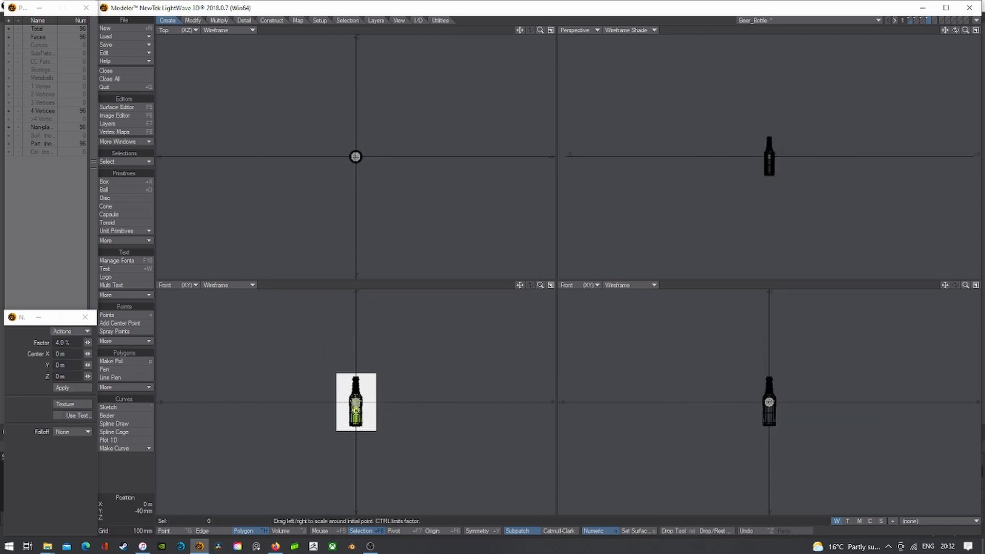
- Hide the bottle background and scale the sphere down uniformly to water-drop size
{"action": "key", "text": "shift+a"}
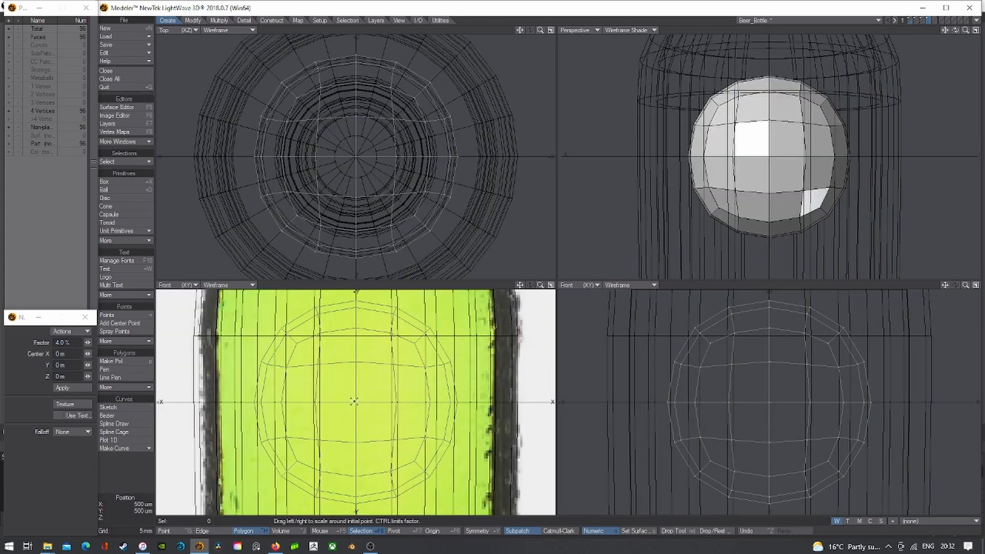
{"action": "mouse_move", "coordinate": [356, 401]}
{"action": "left_mouse_down"}
{"action": "mouse_move", "coordinate": [311, 402]}
{"action": "mouse_move", "coordinate": [354, 402]}
{"action": "left_mouse_up"}
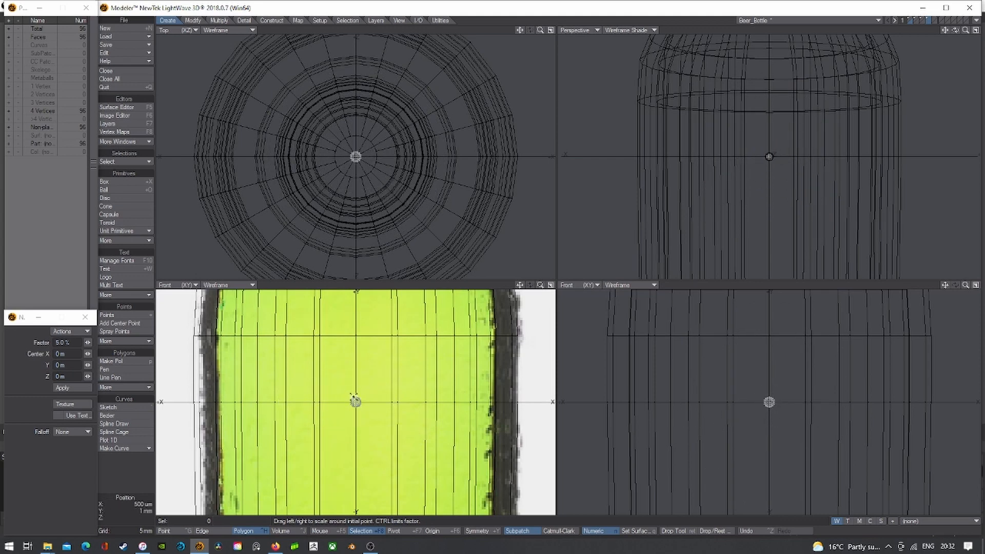
{"action": "key", "text": "space"}
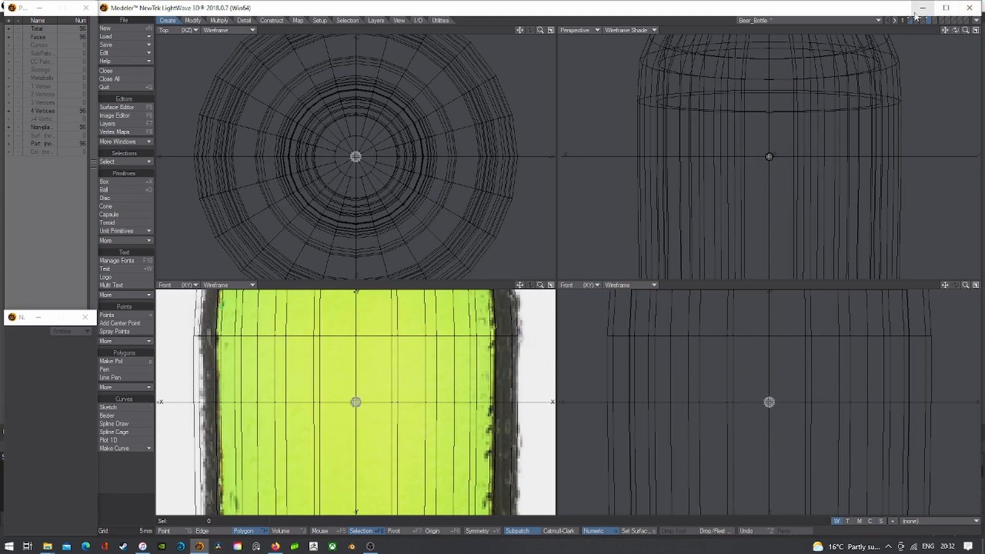
{"action": "left_click", "coordinate": [929, 21]}
{"action": "key", "text": "a"}
{"action": "key", "text": "h"}
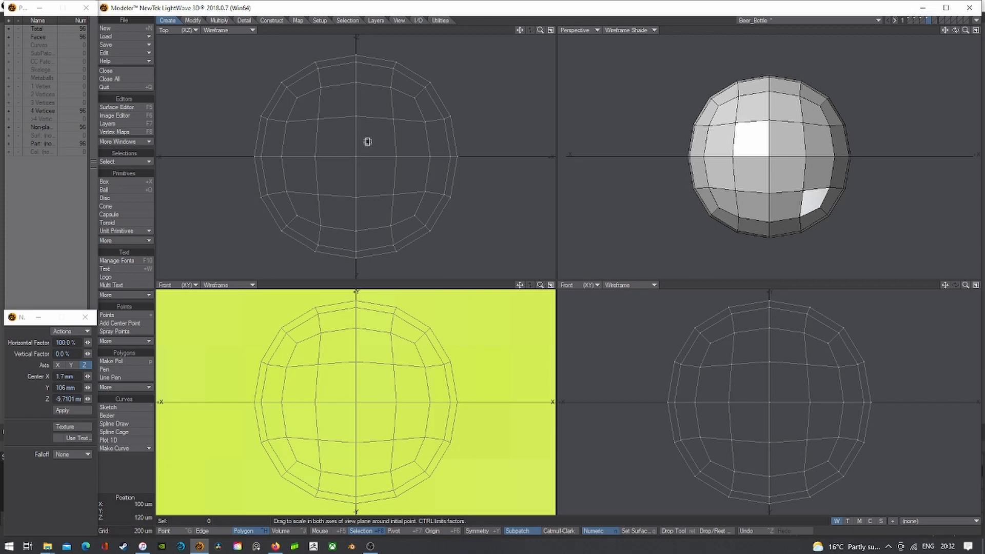
{"action": "key", "text": "shift+h"}
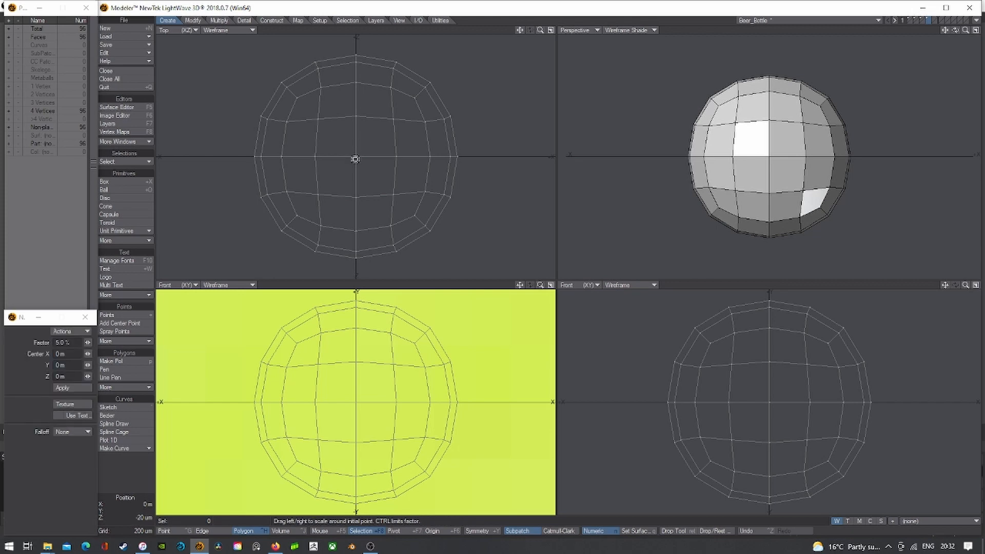
{"action": "left_click_drag", "start_coordinate": [355, 159], "coordinate": [327, 159]}
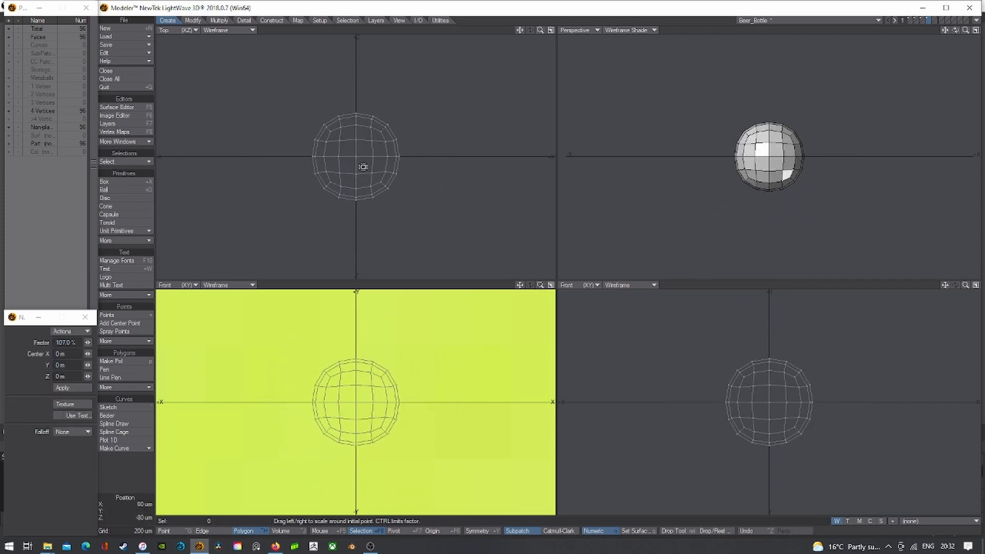
{"action": "key", "text": "Return"}
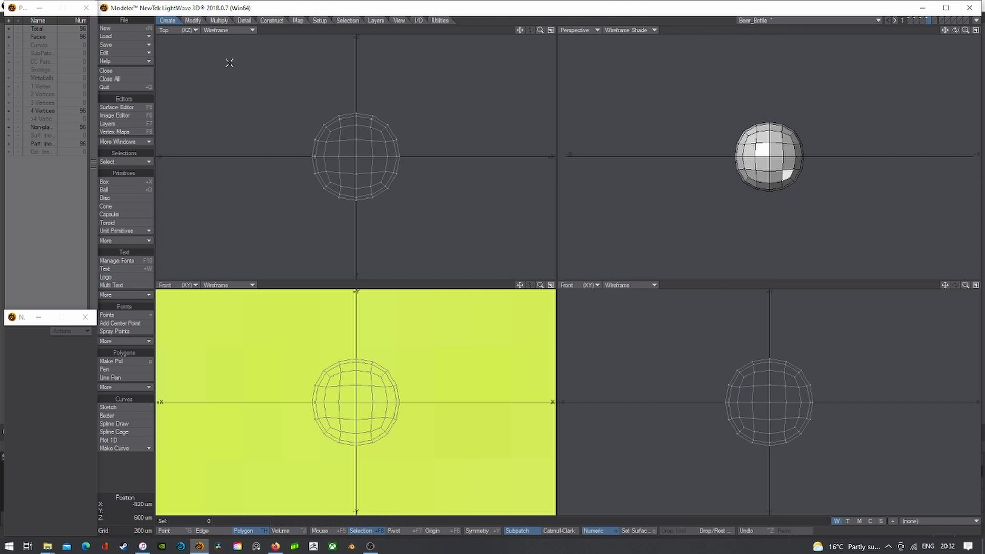
- Add a Lattice around the sphere and pull its sides, top and bottom outward
{"action": "left_click", "coordinate": [195, 21]}
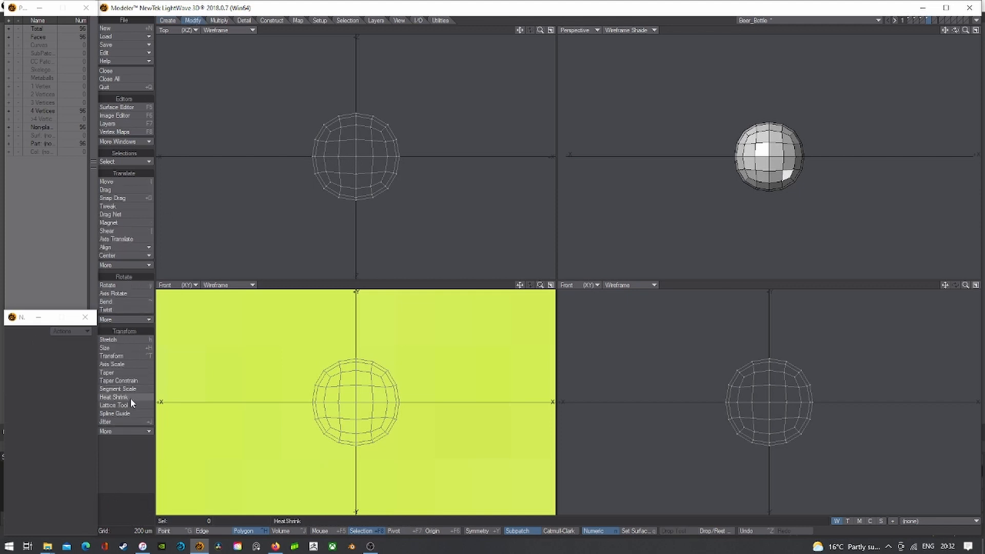
{"action": "left_click", "coordinate": [114, 405]}
{"action": "left_click_drag", "start_coordinate": [398, 113], "coordinate": [419, 101]}
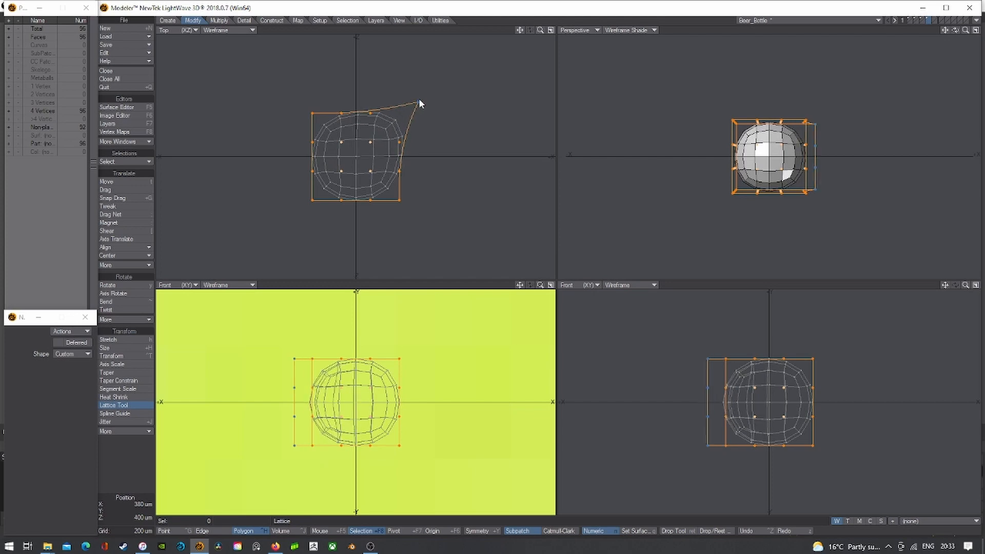
{"action": "key", "text": "ctrl+z"}
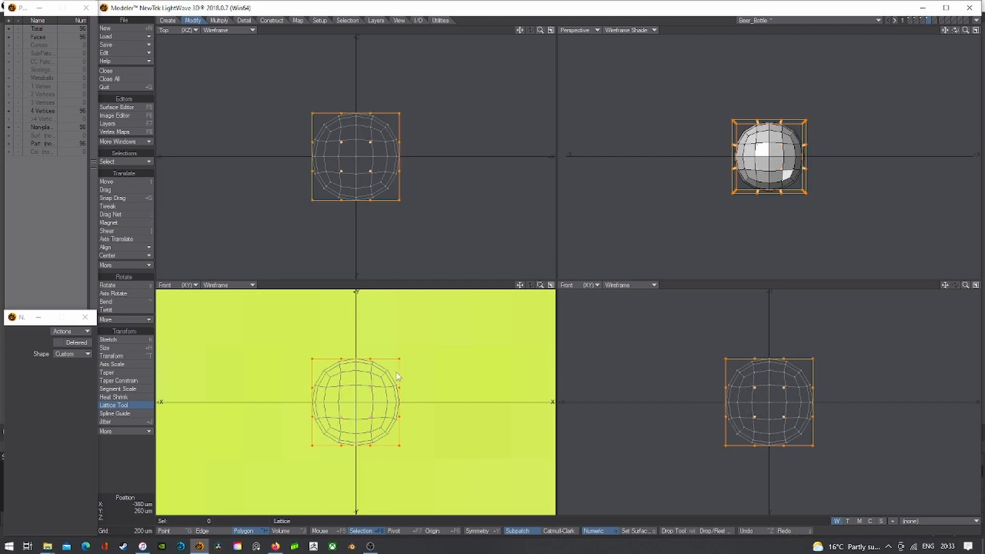
{"action": "left_click_drag", "start_coordinate": [398, 391], "coordinate": [411, 399]}
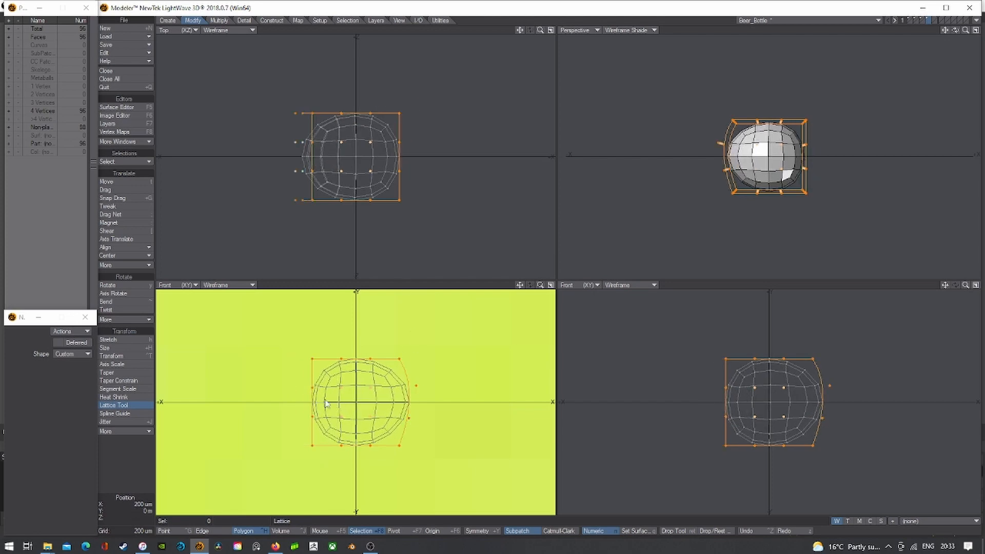
{"action": "left_click_drag", "start_coordinate": [312, 388], "coordinate": [303, 418]}
{"action": "left_click_drag", "start_coordinate": [342, 359], "coordinate": [340, 352]}
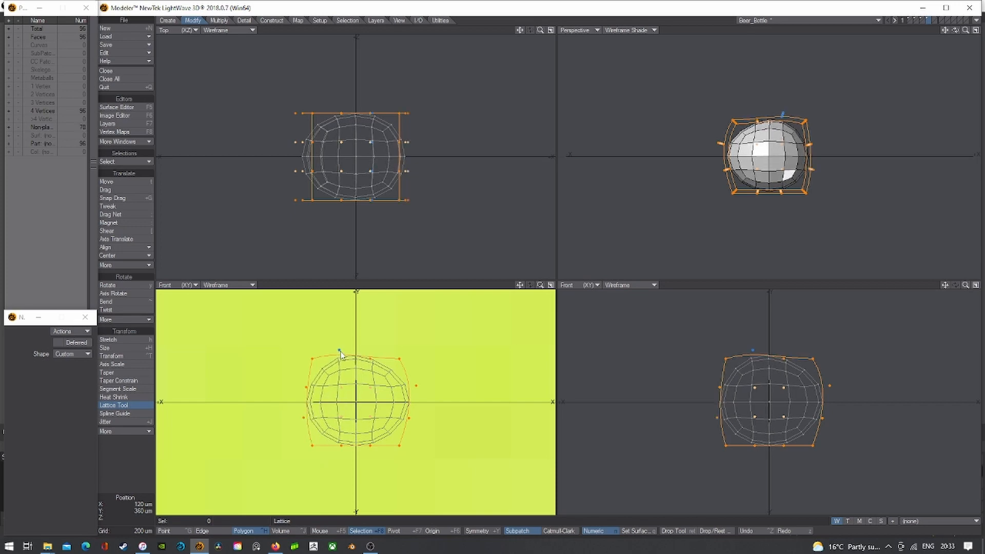
{"action": "left_click_drag", "start_coordinate": [341, 446], "coordinate": [341, 452]}
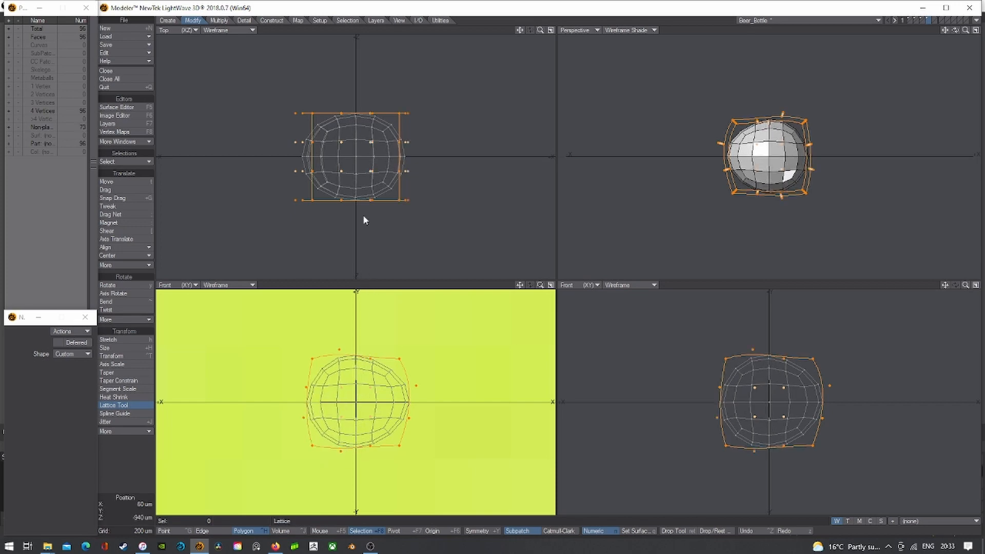
- Widen the lattice front to back, bulge its edges outward, and apply the deformation
{"action": "left_click_drag", "start_coordinate": [374, 112], "coordinate": [337, 105]}
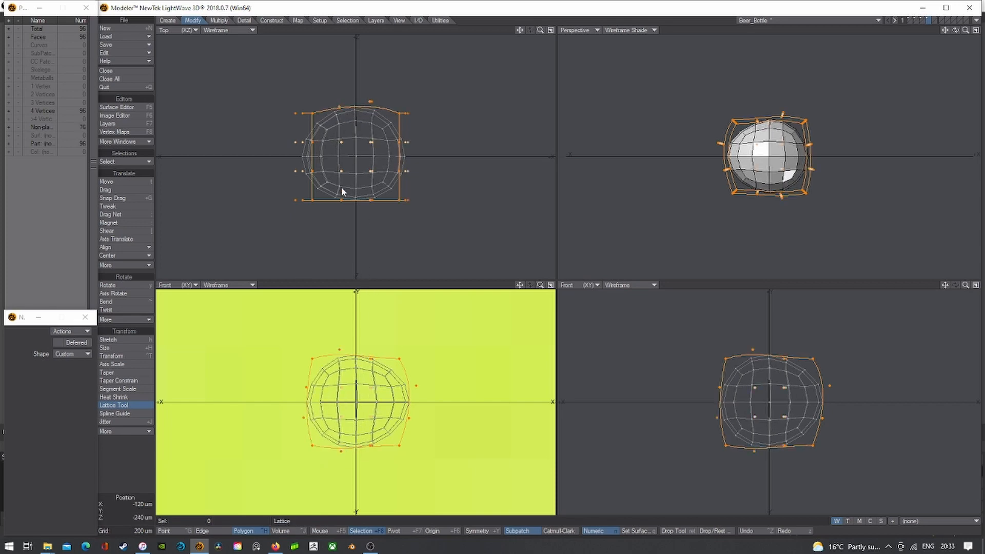
{"action": "left_click_drag", "start_coordinate": [341, 200], "coordinate": [338, 210]}
{"action": "left_click_drag", "start_coordinate": [373, 200], "coordinate": [375, 206]}
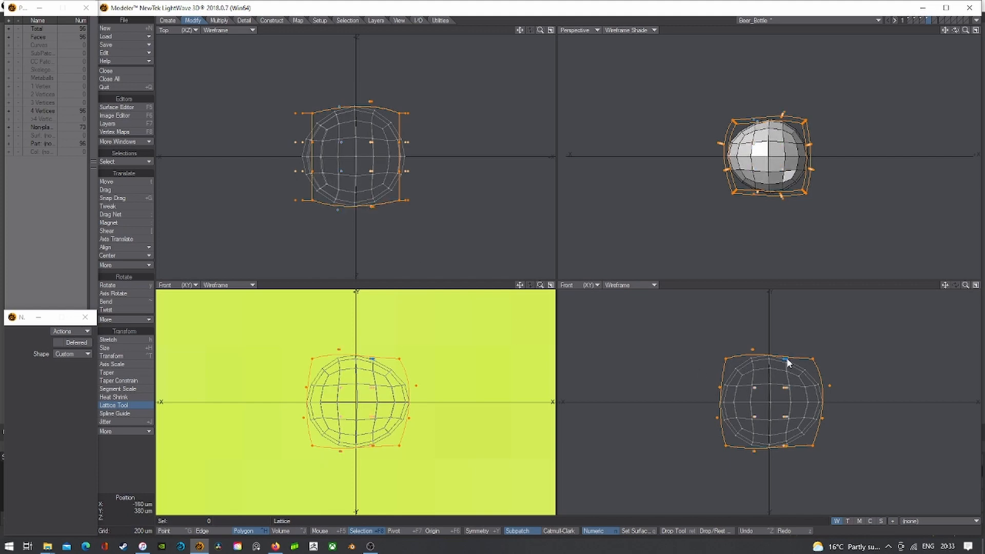
{"action": "left_click_drag", "start_coordinate": [786, 360], "coordinate": [792, 352]}
{"action": "left_click_drag", "start_coordinate": [726, 393], "coordinate": [729, 415]}
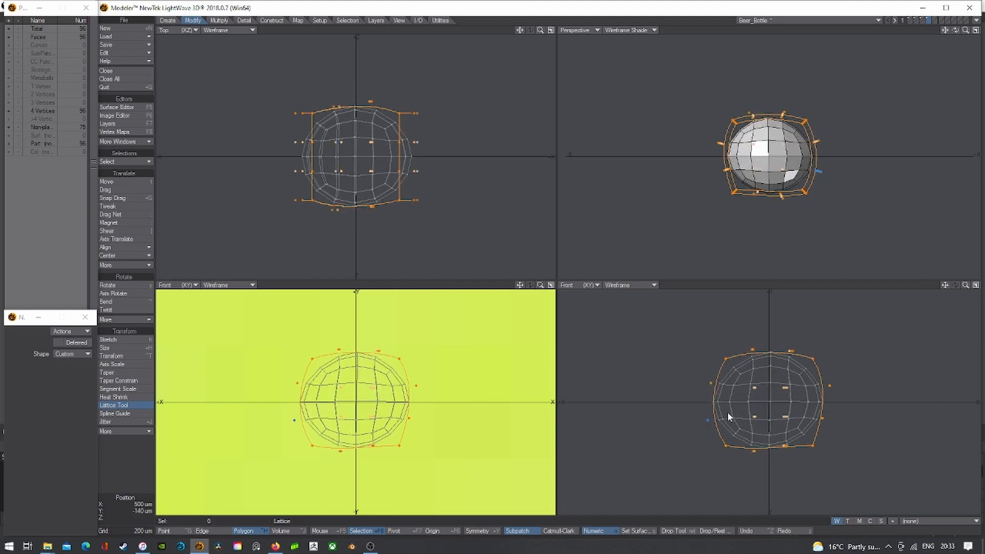
{"action": "left_click_drag", "start_coordinate": [831, 389], "coordinate": [838, 388]}
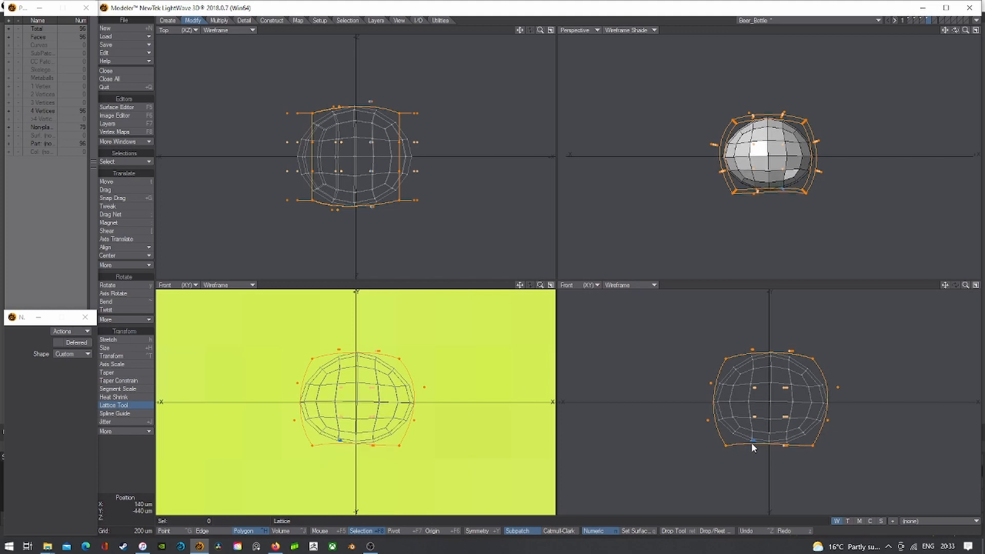
{"action": "key", "text": "space"}
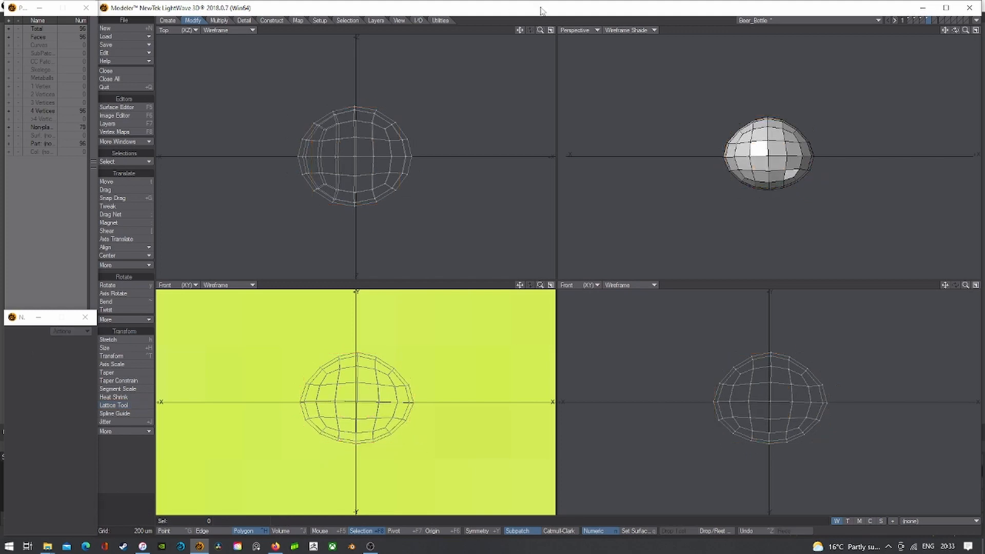
- Give the drop sphere a new surface named WaterDrop
{"action": "left_click_drag", "start_coordinate": [956, 31], "coordinate": [820, 30]}
{"action": "left_click", "coordinate": [909, 22]}
{"action": "left_click", "coordinate": [926, 19]}
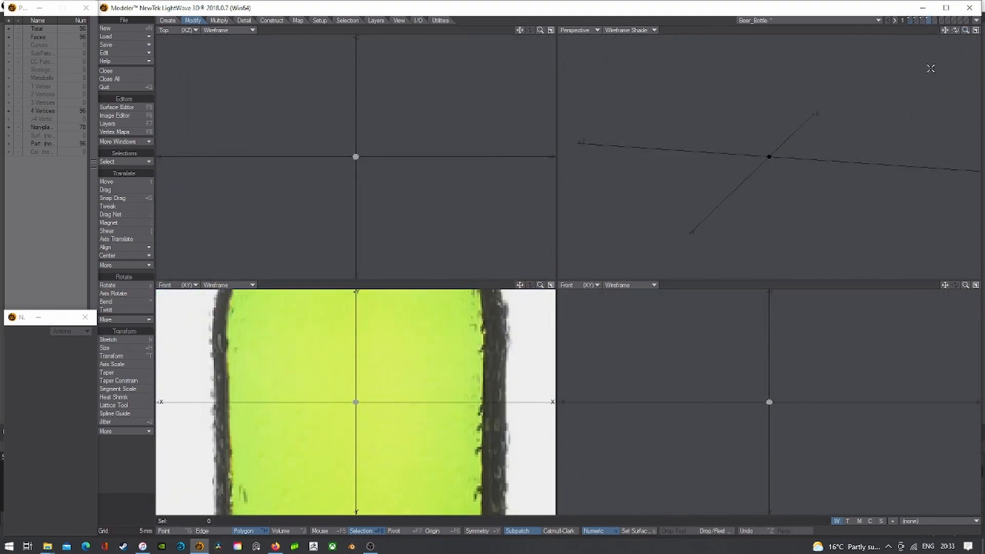
{"action": "key", "text": "a"}
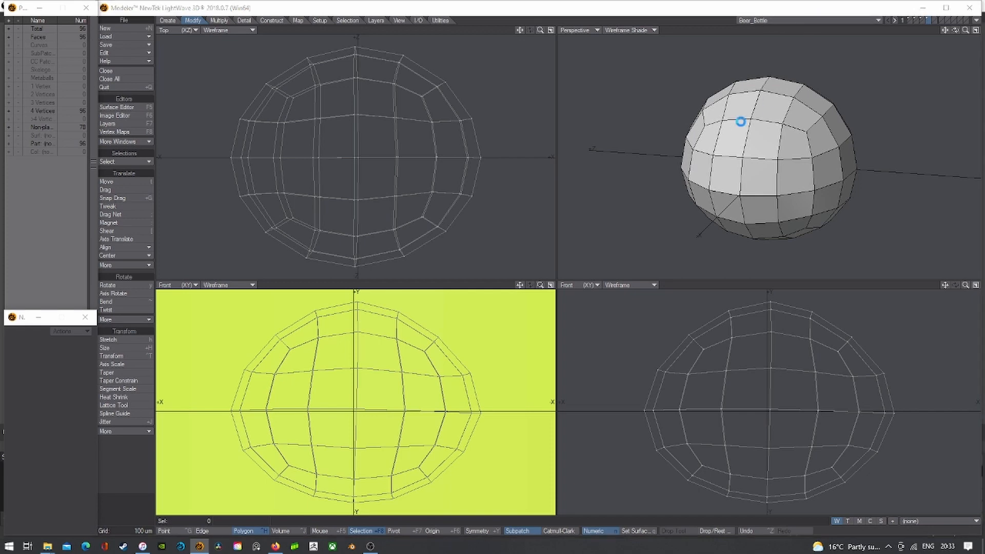
{"action": "type", "text": "q"}
{"action": "type", "text": "WaterDrop"}
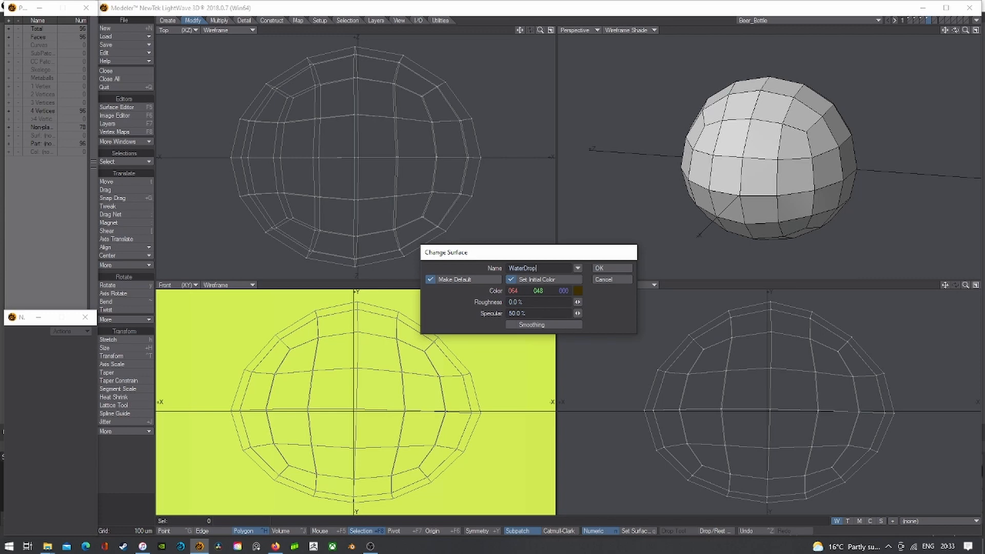
{"action": "key", "text": "Return"}
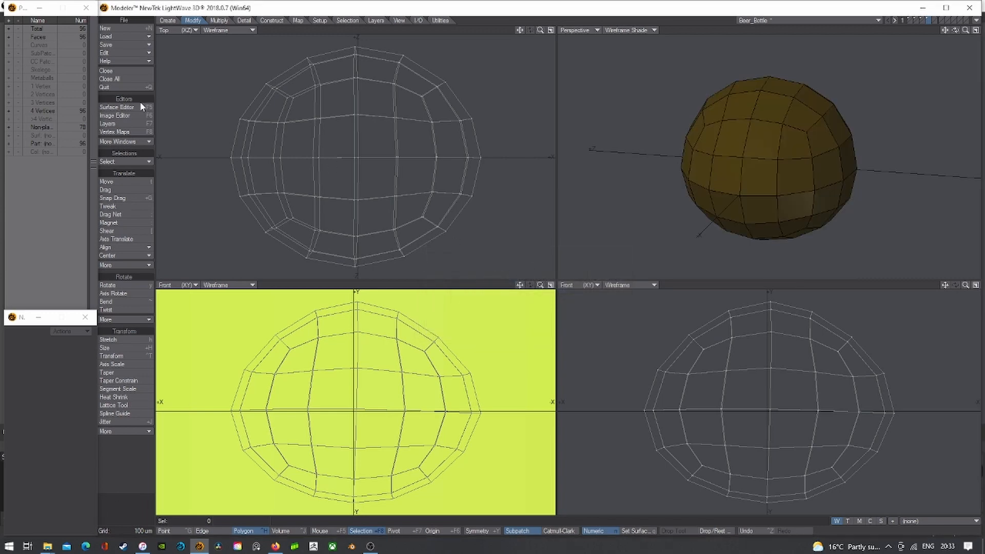
- Set the WaterDrop surface colour to pure white (255, 255, 255) in the Surface Editor
{"action": "left_click", "coordinate": [141, 107]}
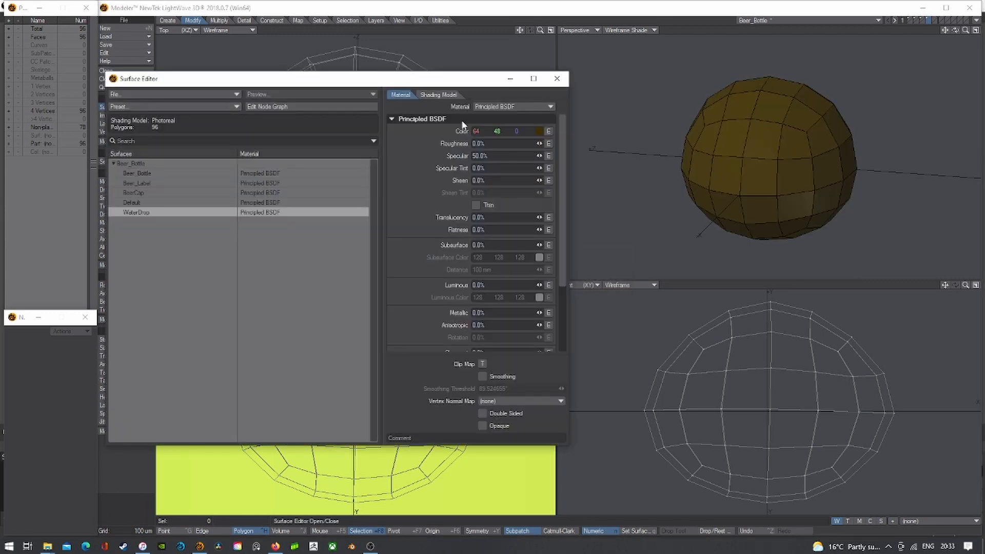
{"action": "left_click", "coordinate": [177, 107]}
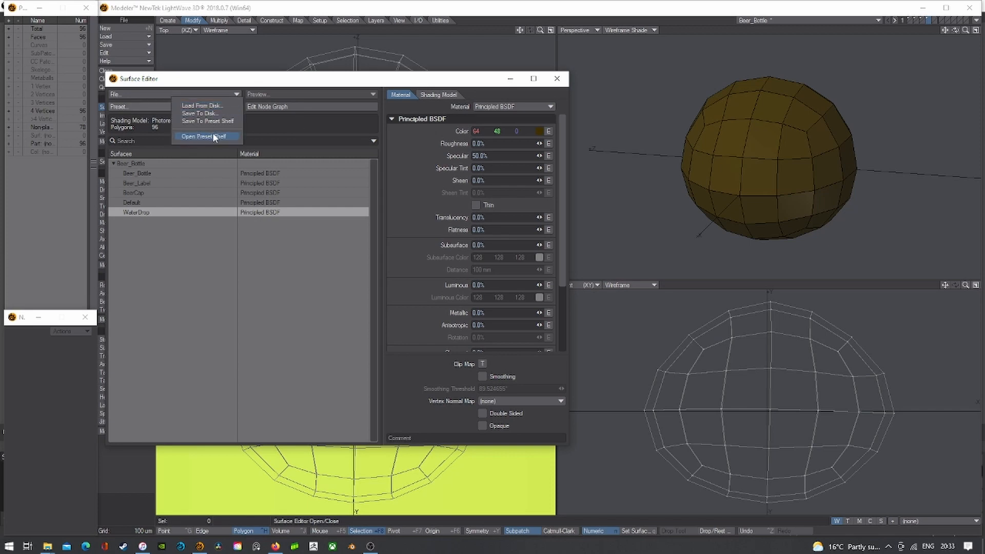
{"action": "left_click", "coordinate": [539, 131]}
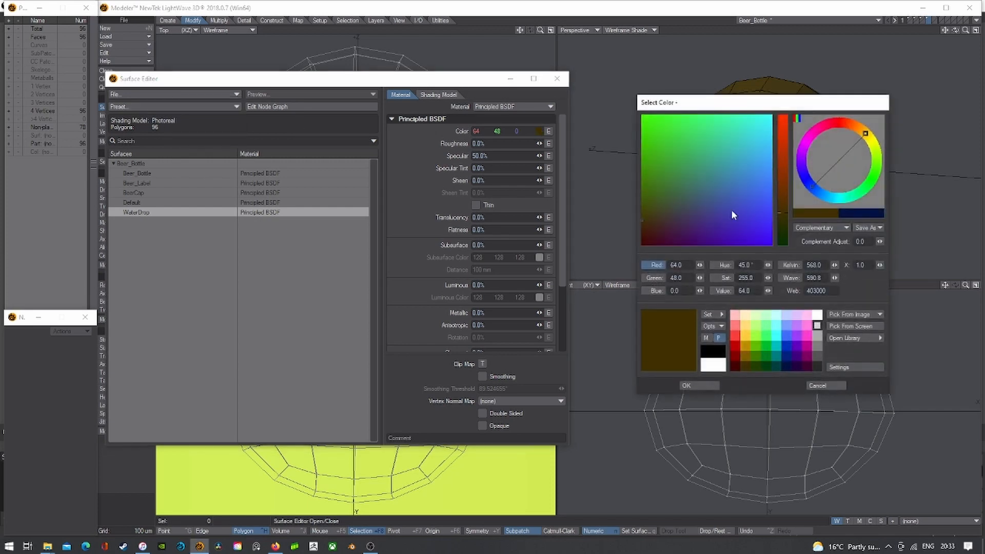
{"action": "left_click", "coordinate": [816, 314]}
{"action": "left_click", "coordinate": [699, 385]}
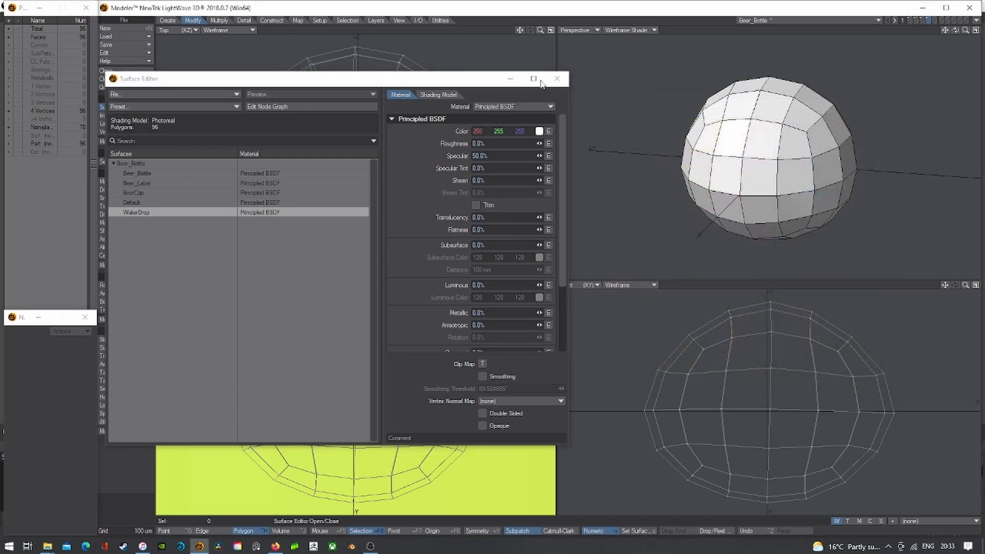
{"action": "key", "text": "F5"}
{"action": "left_click", "coordinate": [909, 19], "text": "shift"}
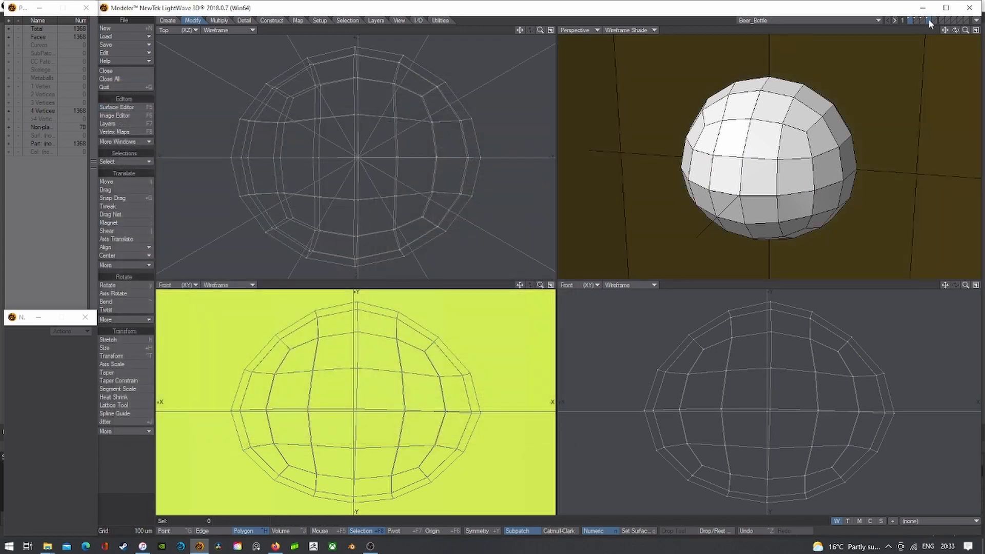
- Switch back to the bottle body layer and fit all views to it
{"action": "left_click", "coordinate": [927, 19], "text": "shift"}
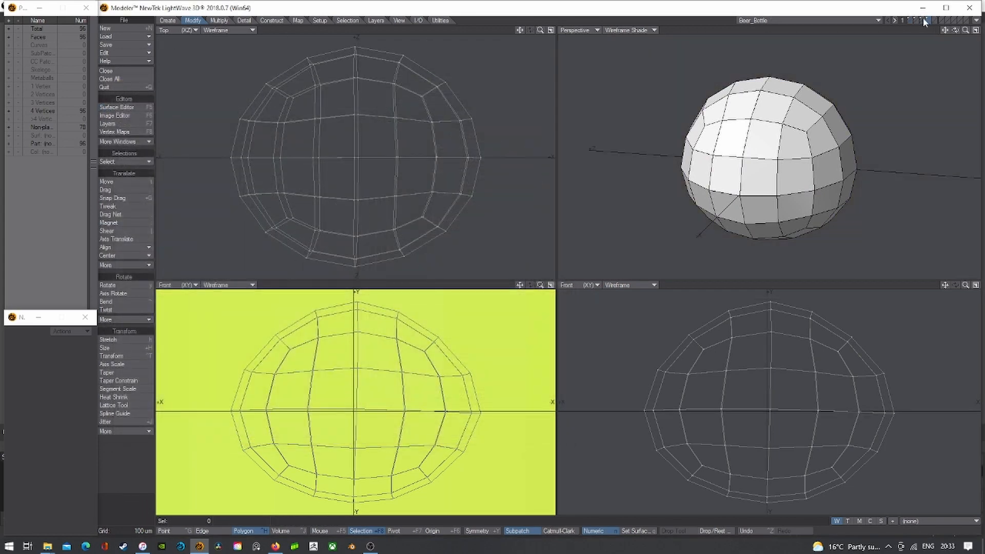
{"action": "left_click", "coordinate": [922, 18]}
{"action": "key", "text": "a"}
{"action": "left_click", "coordinate": [917, 22]}
{"action": "left_click", "coordinate": [915, 19]}
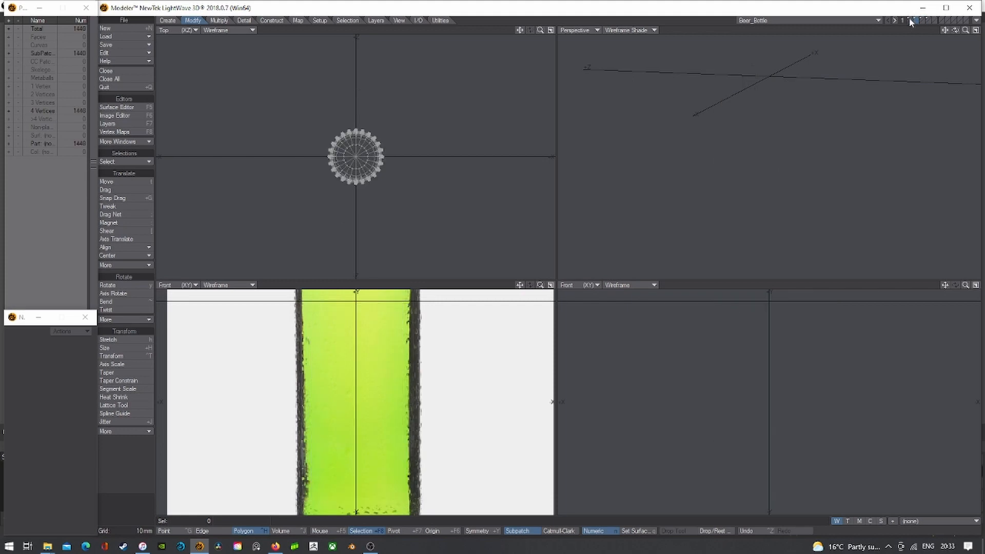
{"action": "left_click", "coordinate": [910, 20]}
{"action": "key", "text": "a"}
- Show Perspective in Texture mode and convert the bottle polygons to SubPatches
{"action": "left_click", "coordinate": [654, 30]}
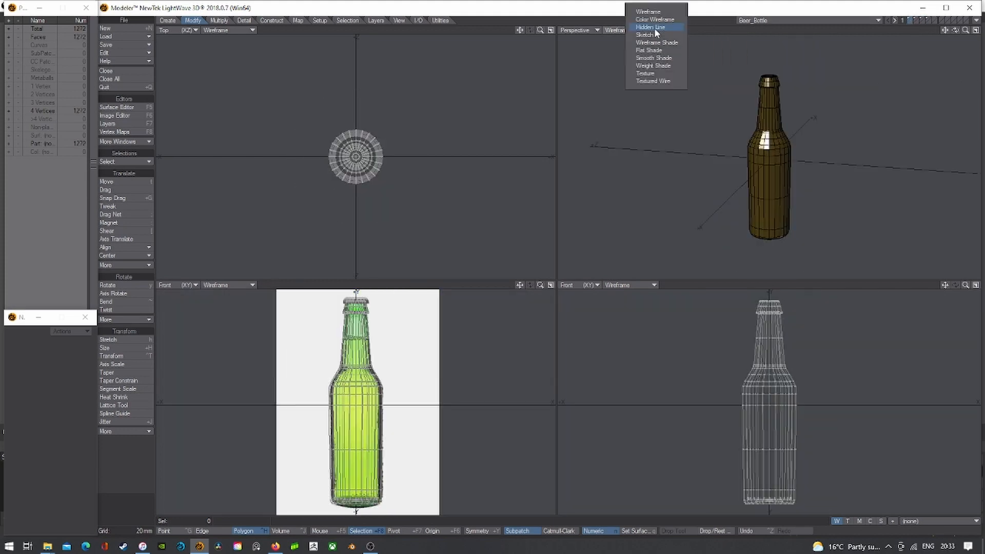
{"action": "left_click", "coordinate": [650, 73]}
{"action": "left_click_drag", "start_coordinate": [959, 29], "coordinate": [926, 31]}
{"action": "key", "text": "Tab"}
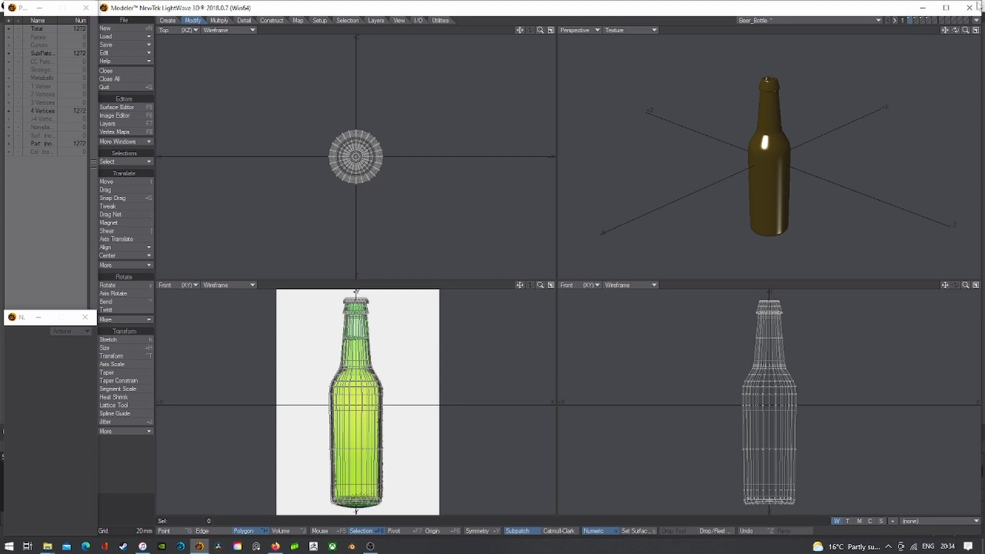
- Maximise Perspective looking down into the bottle and set it to Wireframe Shade
{"action": "left_click", "coordinate": [976, 29]}
{"action": "left_click_drag", "start_coordinate": [965, 30], "coordinate": [975, 31]}
{"action": "left_click_drag", "start_coordinate": [955, 30], "coordinate": [847, 128]}
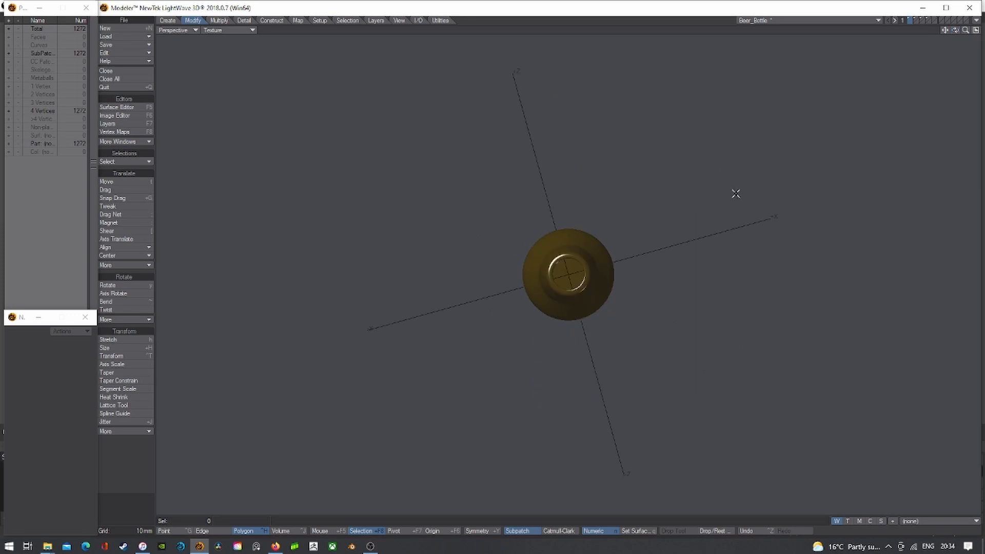
{"action": "scroll", "coordinate": [638, 245], "scroll_direction": "up", "scroll_amount": 2}
{"action": "left_click", "coordinate": [231, 30]}
{"action": "left_click", "coordinate": [237, 47]}
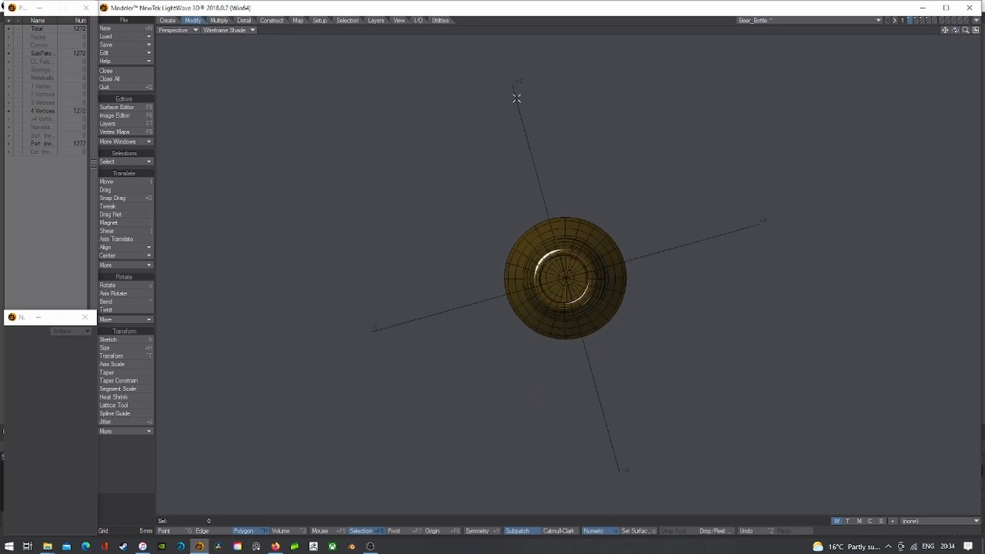
{"action": "scroll", "coordinate": [566, 286], "scroll_direction": "up", "scroll_amount": 5}
- Lasso-select the twelve centre fan polygons at the bottle's inner base
{"action": "left_click_drag", "start_coordinate": [570, 264], "coordinate": [566, 263]}
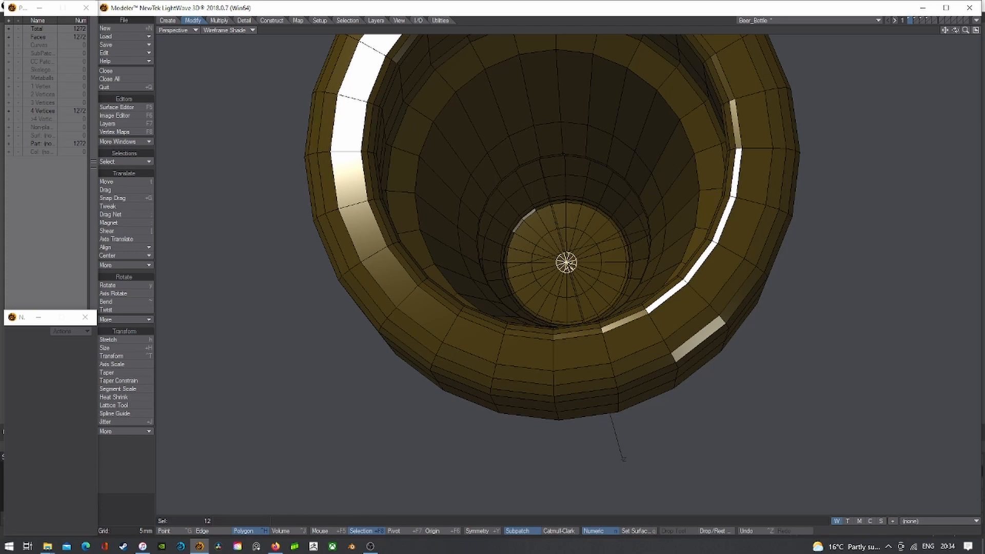
{"action": "left_click", "coordinate": [976, 29]}
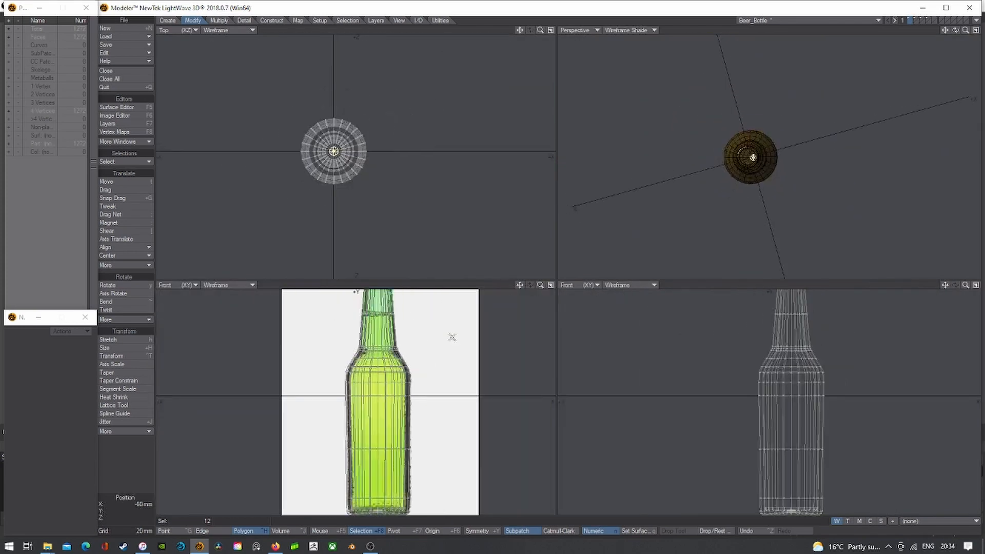
{"action": "left_click_drag", "start_coordinate": [520, 285], "coordinate": [524, 324]}
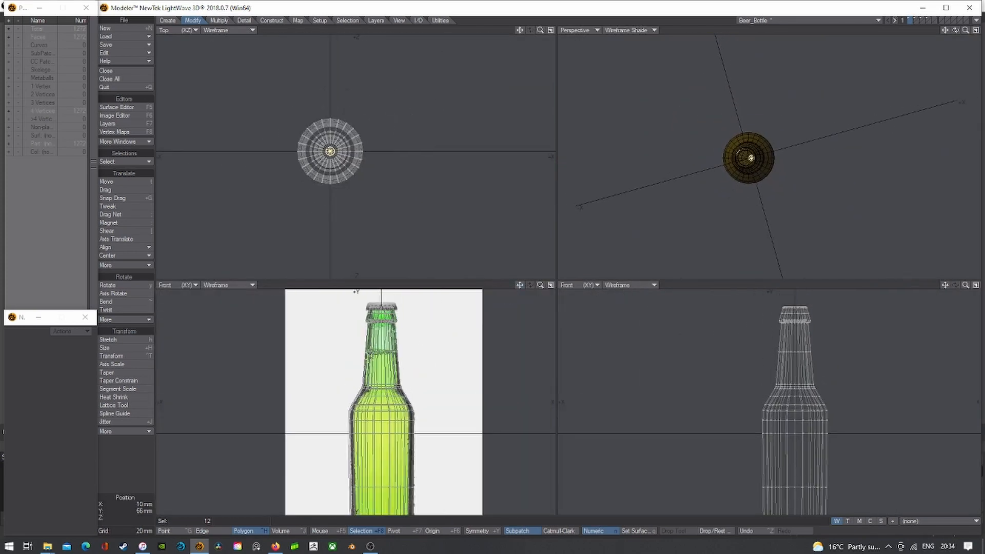
{"action": "left_click", "coordinate": [976, 30]}
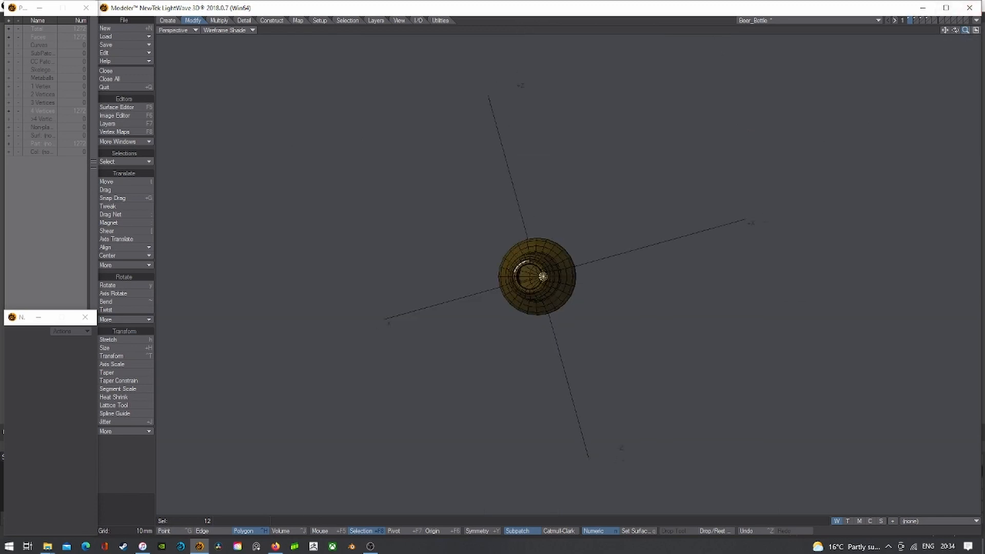
{"action": "mouse_move", "coordinate": [965, 29]}
{"action": "left_mouse_down"}
{"action": "mouse_move", "coordinate": [979, 30]}
{"action": "mouse_move", "coordinate": [957, 29]}
{"action": "mouse_move", "coordinate": [982, 24]}
{"action": "mouse_move", "coordinate": [959, 36]}
{"action": "left_mouse_up"}
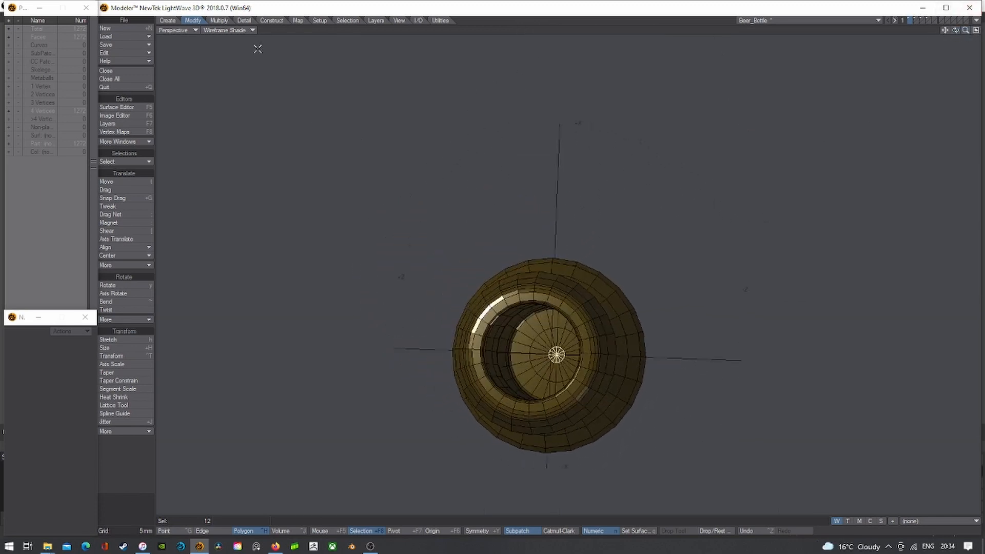
- Expand the polygon selection four times to cover the bottle's inner base
{"action": "left_click", "coordinate": [346, 20]}
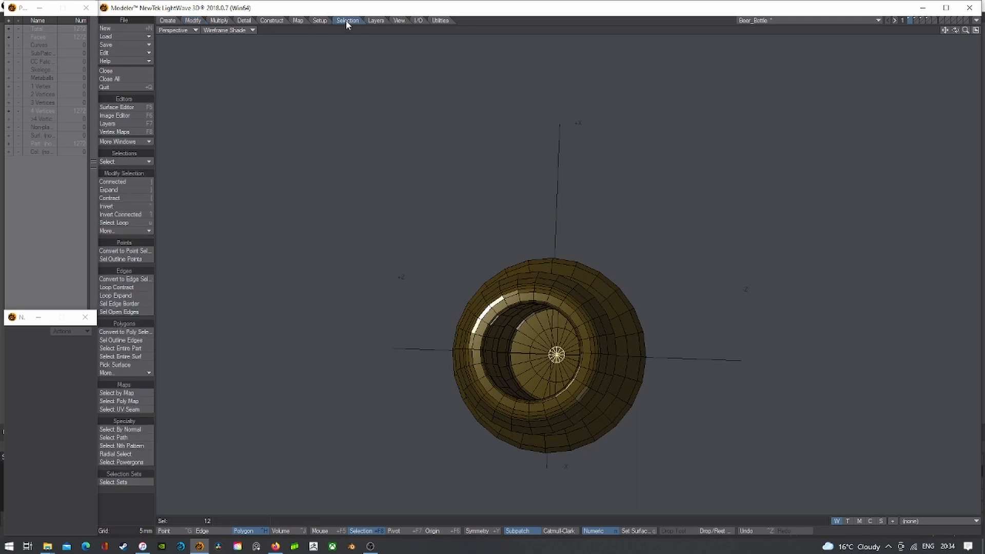
{"action": "left_click", "coordinate": [122, 191]}
{"action": "left_click", "coordinate": [122, 190]}
{"action": "left_click", "coordinate": [122, 191]}
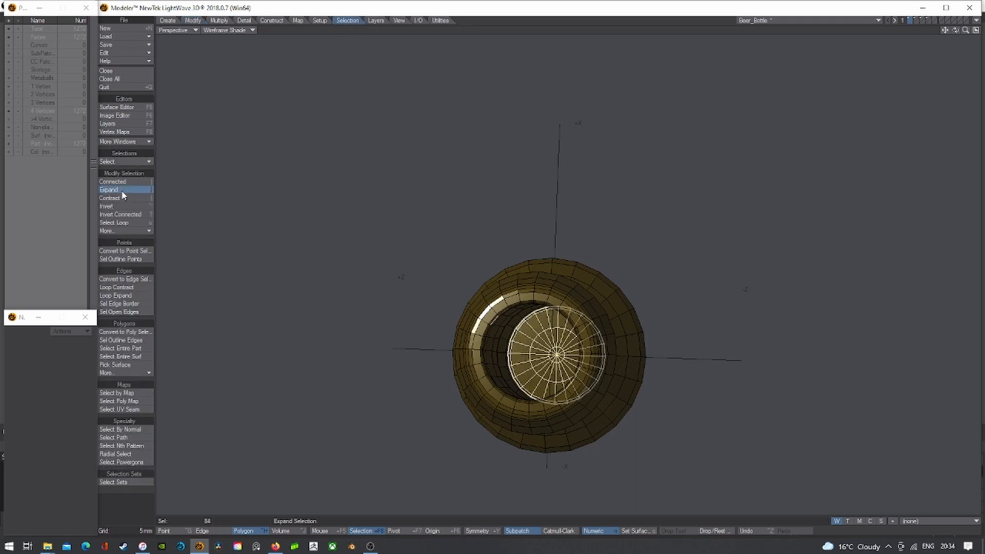
{"action": "left_click", "coordinate": [122, 192]}
{"action": "left_click", "coordinate": [122, 192]}
{"action": "left_click", "coordinate": [122, 192]}
{"action": "left_click", "coordinate": [122, 192]}
{"action": "left_click_drag", "start_coordinate": [957, 31], "coordinate": [914, 30]}
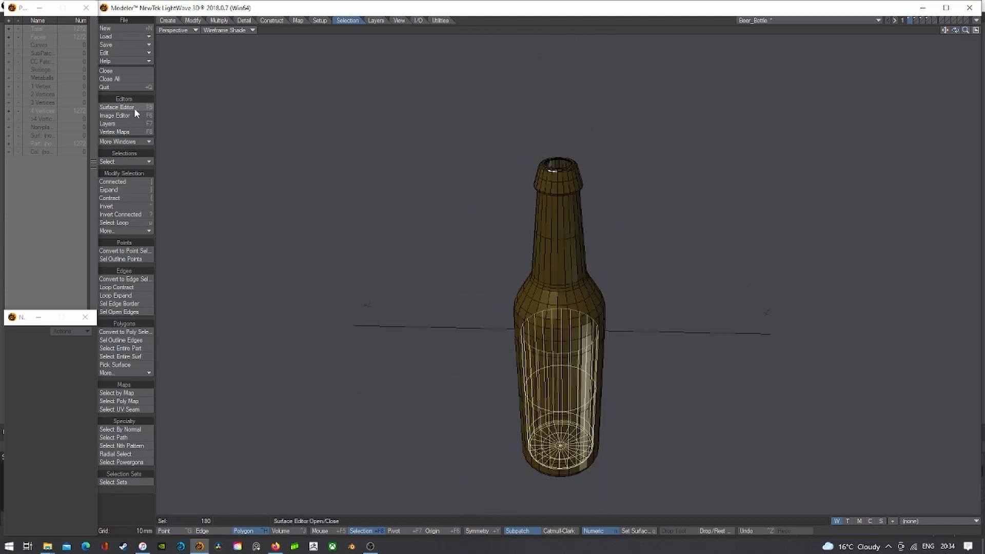
- Keep expanding the selection up the inner wall into the neck, reaching 372 polygons
{"action": "left_click", "coordinate": [134, 191]}
{"action": "left_click", "coordinate": [133, 192]}
{"action": "left_click", "coordinate": [134, 192]}
{"action": "left_click", "coordinate": [133, 192]}
{"action": "left_click", "coordinate": [133, 192]}
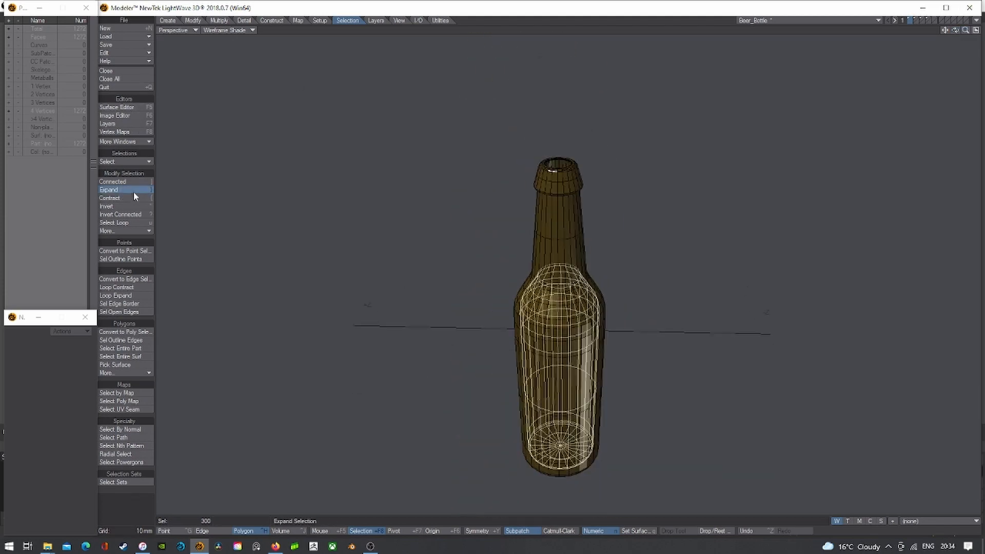
{"action": "left_click", "coordinate": [133, 191]}
{"action": "left_click", "coordinate": [133, 191]}
{"action": "left_click", "coordinate": [133, 190]}
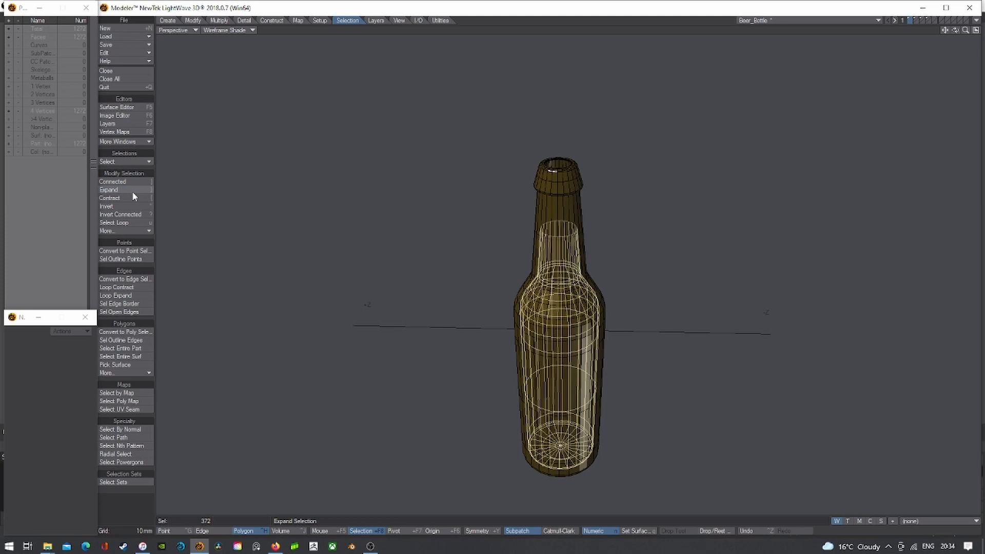
{"action": "left_click", "coordinate": [976, 30]}
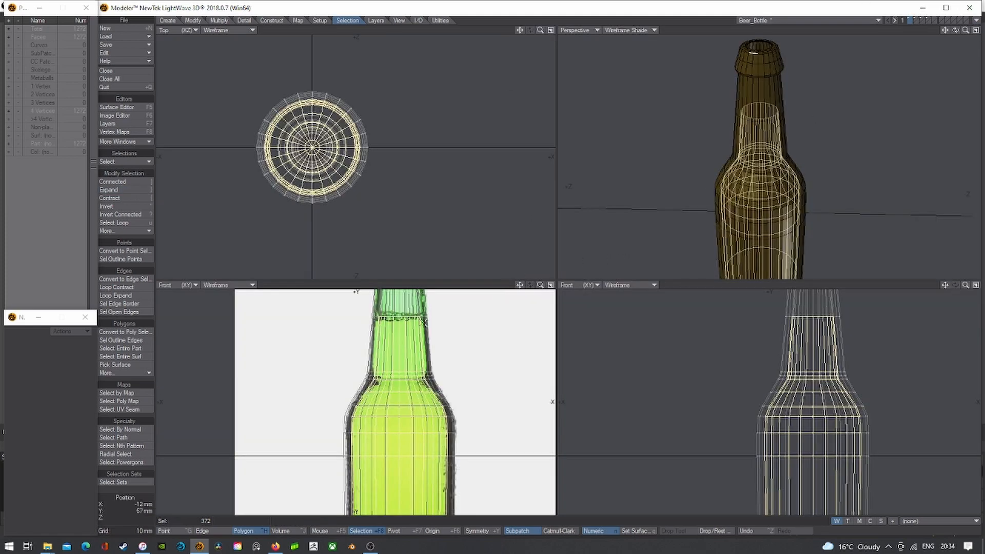
{"action": "key", "text": "a"}
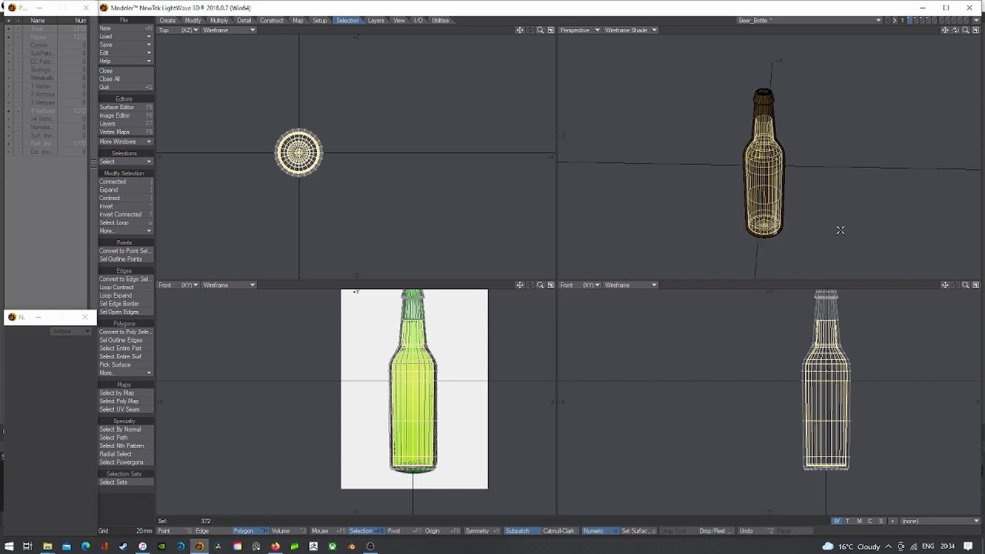
- Bring up the layer with the 372-polygon inner shape in a maximised Perspective view
{"action": "left_click", "coordinate": [934, 22]}
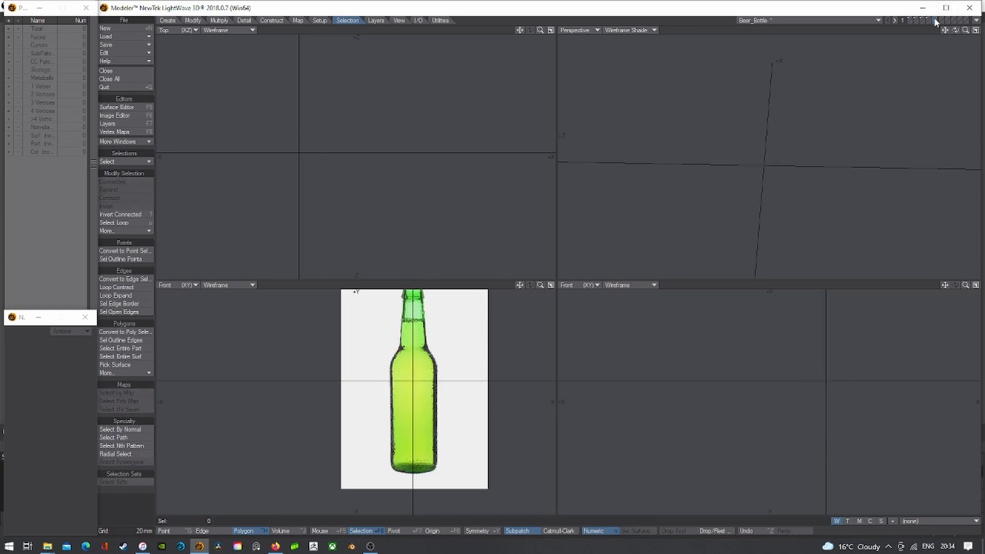
{"action": "left_click", "coordinate": [935, 20]}
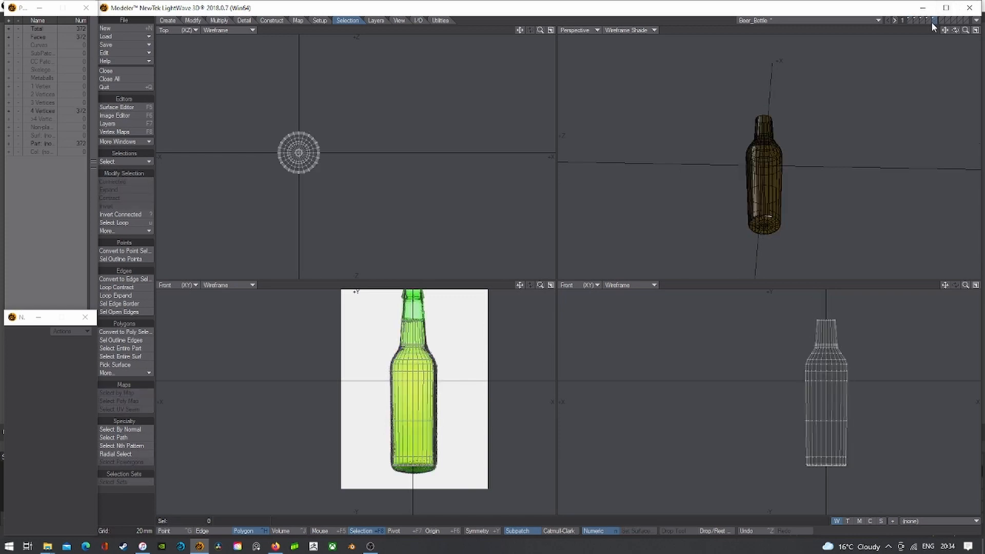
{"action": "key", "text": "a"}
{"action": "left_click", "coordinate": [975, 30]}
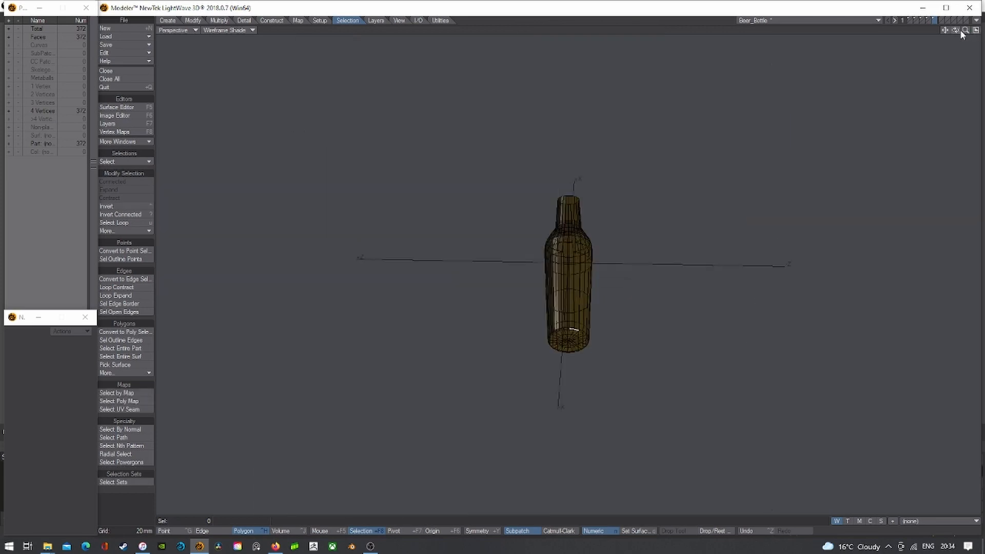
{"action": "key", "text": "a"}
{"action": "left_click_drag", "start_coordinate": [955, 30], "coordinate": [948, 64]}
- Loop-select the top rim points, then in Polygon mode select the opening's cap polygon
{"action": "key", "text": "ctrl+g"}
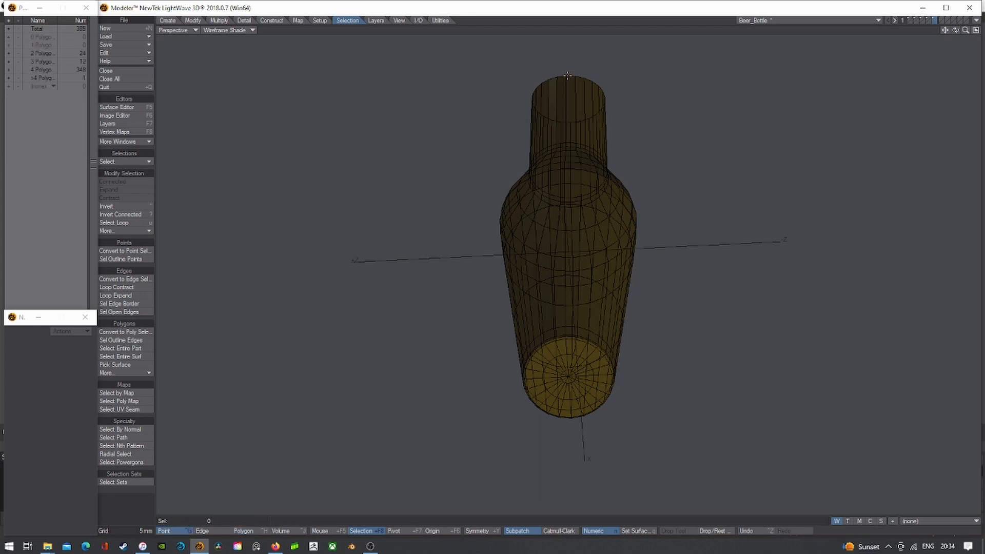
{"action": "left_click_drag", "start_coordinate": [567, 76], "coordinate": [578, 78]}
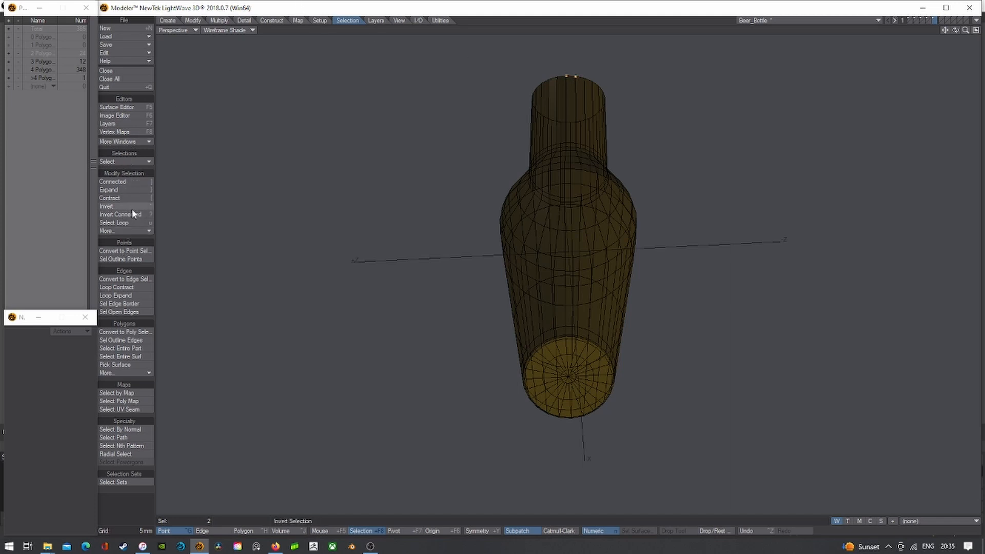
{"action": "left_click", "coordinate": [128, 223]}
{"action": "left_click", "coordinate": [450, 133]}
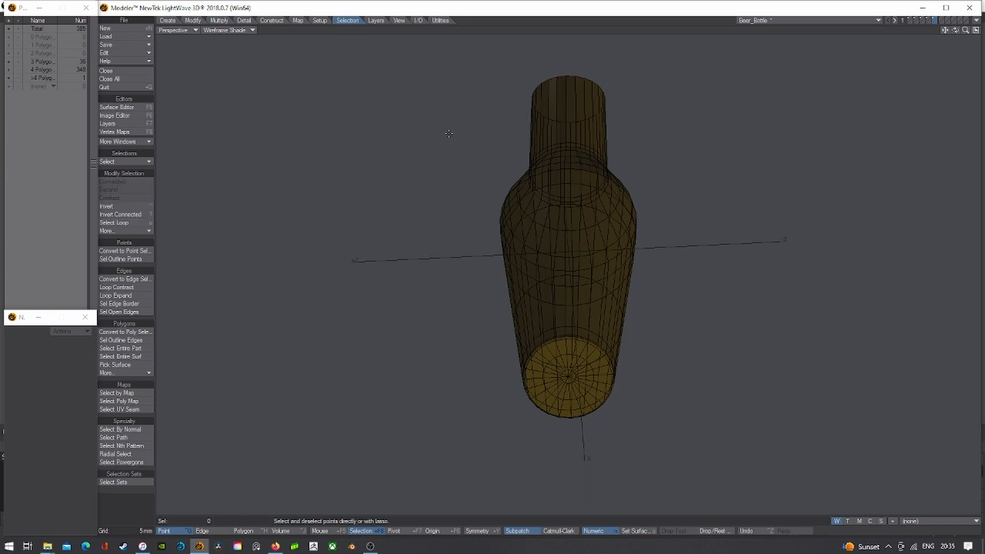
{"action": "left_click", "coordinate": [243, 531]}
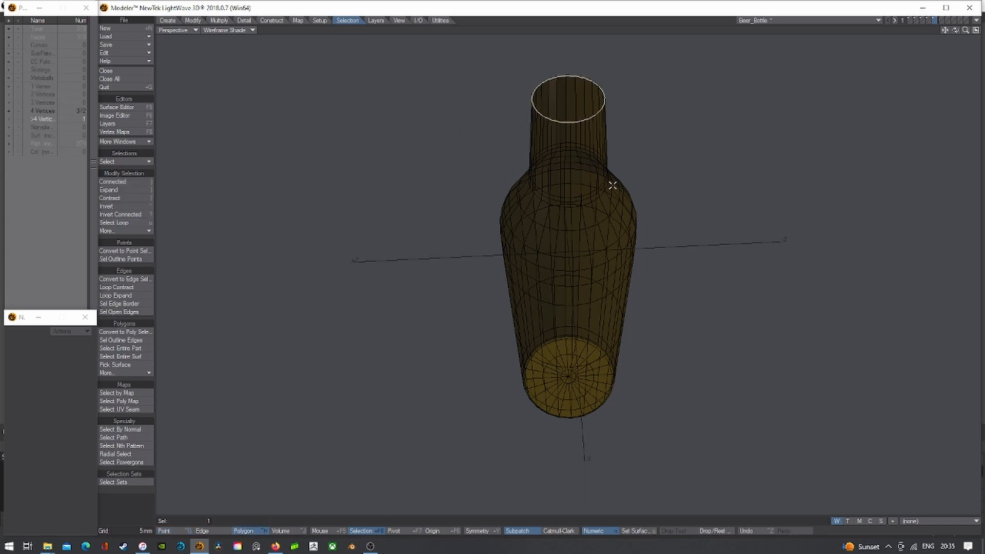
{"action": "left_click", "coordinate": [608, 118]}
{"action": "left_click", "coordinate": [588, 101]}
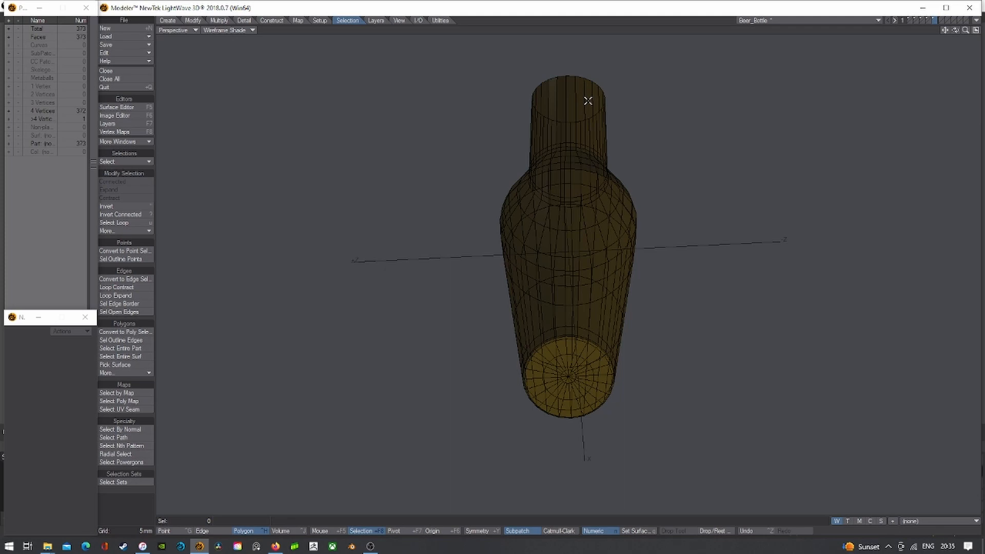
{"action": "left_click", "coordinate": [581, 101]}
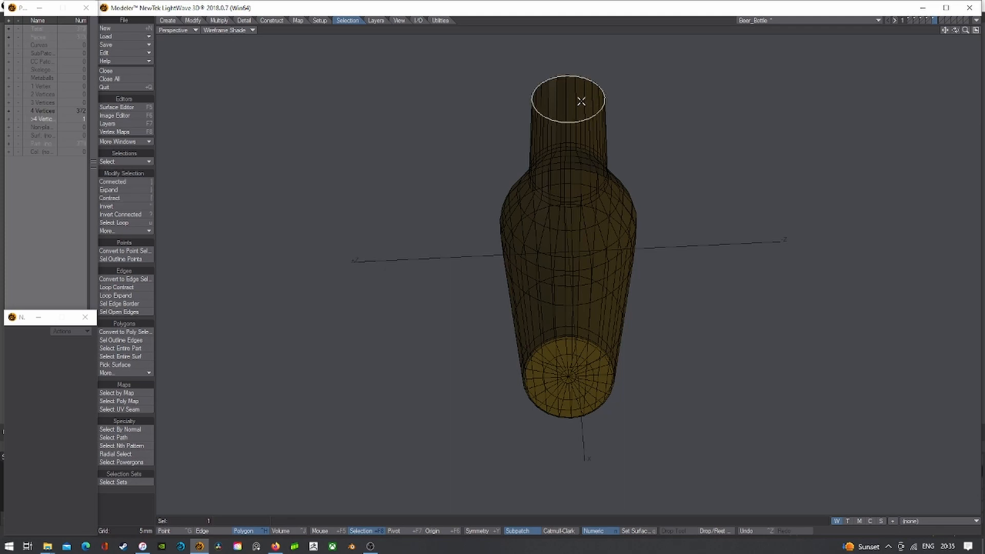
- In quad view, smooth-shift the bottle-top cap, size the inner ring to 33% and collapse it to a triangle fan
{"action": "left_click", "coordinate": [976, 30]}
{"action": "key", "text": "shift+a"}
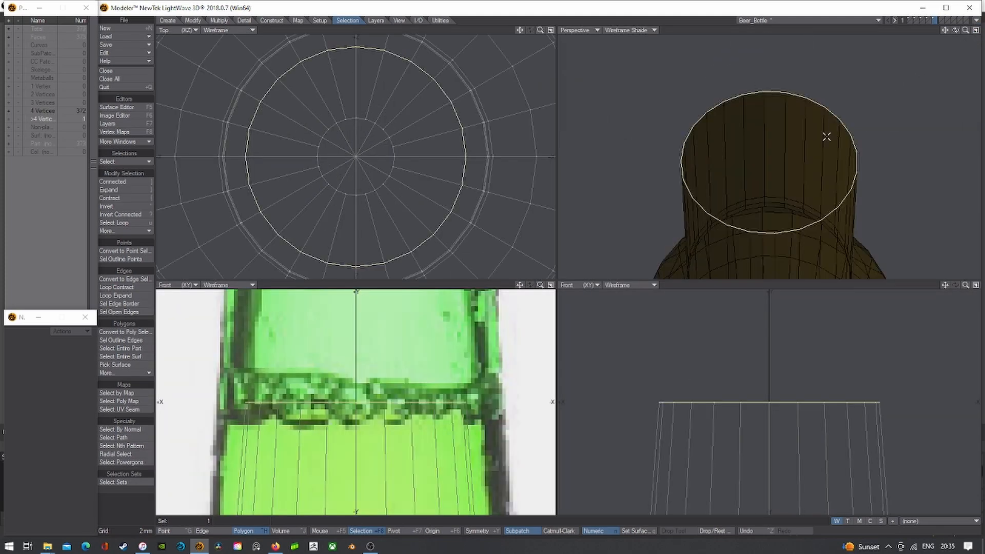
{"action": "key", "text": "e"}
{"action": "key", "text": "shift+h"}
{"action": "left_click_drag", "start_coordinate": [356, 157], "coordinate": [322, 156]}
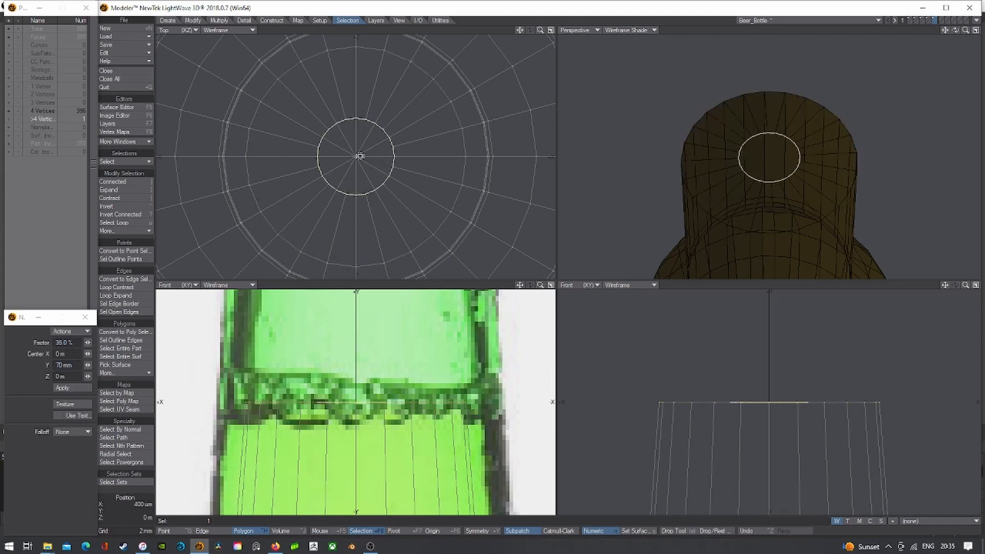
{"action": "left_click", "coordinate": [272, 20]}
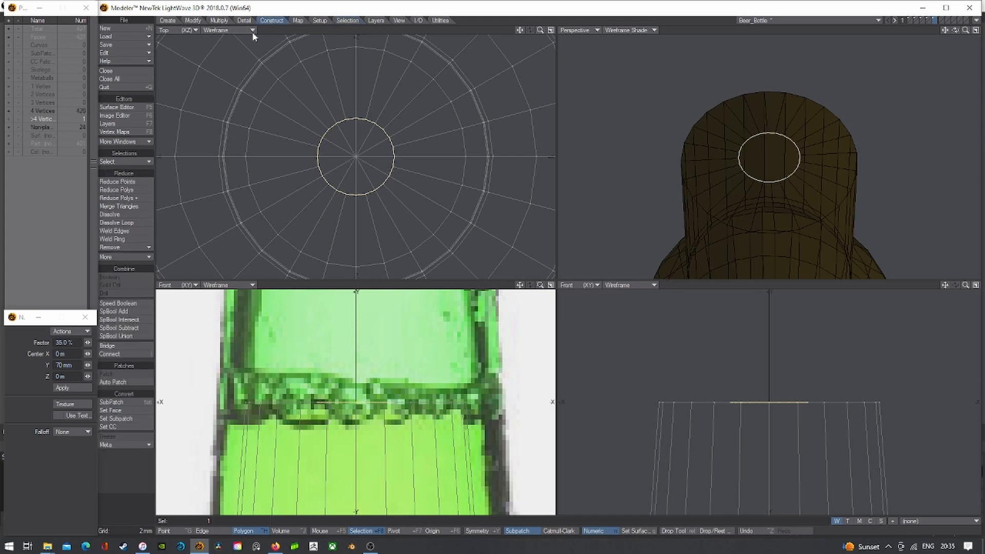
{"action": "left_click", "coordinate": [120, 246]}
{"action": "left_click", "coordinate": [121, 258]}
- Merge the cap triangles pairwise into quads all the way around the cap
{"action": "mouse_move", "coordinate": [774, 132]}
{"action": "left_mouse_down"}
{"action": "mouse_move", "coordinate": [793, 162]}
{"action": "mouse_move", "coordinate": [761, 177]}
{"action": "left_mouse_up"}
{"action": "key", "text": "shift+z"}
{"action": "left_click", "coordinate": [774, 139]}
{"action": "key", "text": "shift+z"}
{"action": "left_click", "coordinate": [787, 147]}
{"action": "key", "text": "shift+z"}
{"action": "left_click", "coordinate": [791, 149]}
{"action": "key", "text": "shift+z"}
{"action": "left_click", "coordinate": [793, 163]}
{"action": "key", "text": "shift+z"}
{"action": "left_click", "coordinate": [786, 170]}
{"action": "key", "text": "shift+z"}
{"action": "left_click", "coordinate": [773, 176]}
{"action": "key", "text": "shift+z"}
{"action": "left_click", "coordinate": [761, 176]}
{"action": "left_click", "coordinate": [752, 176]}
{"action": "key", "text": "shift+z"}
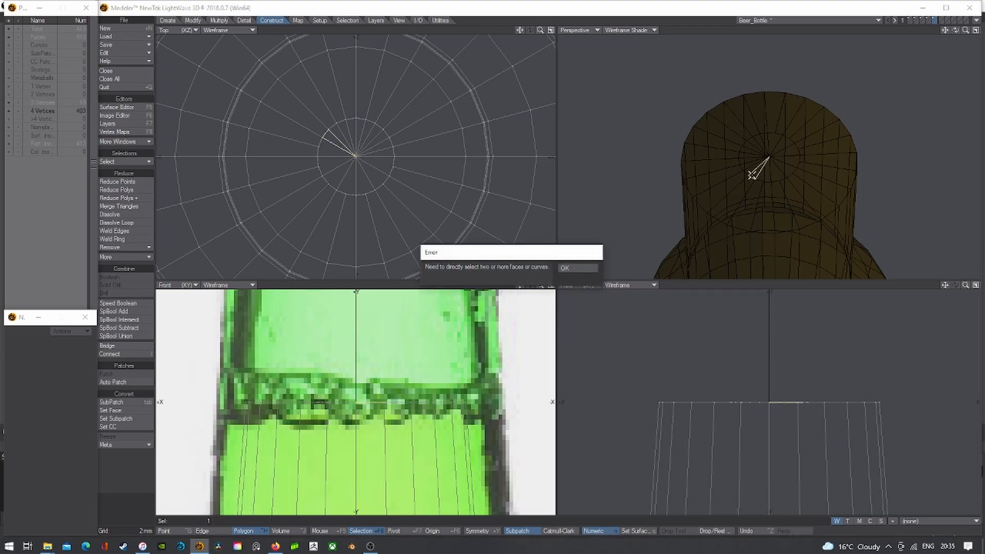
{"action": "left_click", "coordinate": [579, 267]}
{"action": "scroll", "coordinate": [749, 180], "scroll_direction": "up", "scroll_amount": 1}
{"action": "key", "text": "shift+z"}
{"action": "left_click_drag", "start_coordinate": [756, 164], "coordinate": [753, 139]}
{"action": "left_click", "coordinate": [750, 160]}
{"action": "key", "text": "shift+z"}
{"action": "left_click", "coordinate": [751, 149]}
{"action": "key", "text": "shift+z"}
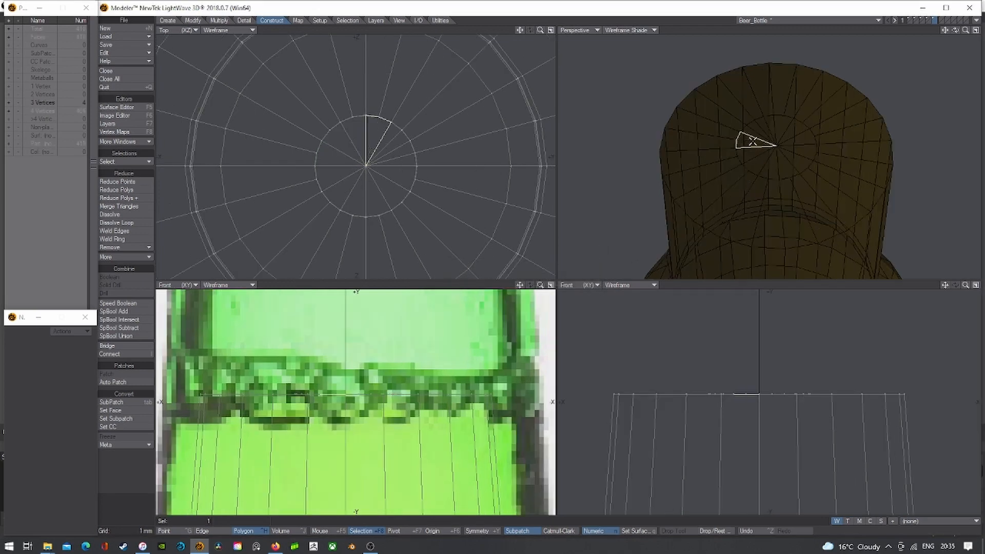
{"action": "left_click", "coordinate": [753, 139]}
{"action": "left_click", "coordinate": [757, 135]}
{"action": "key", "text": "shift+z"}
{"action": "left_click", "coordinate": [593, 266]}
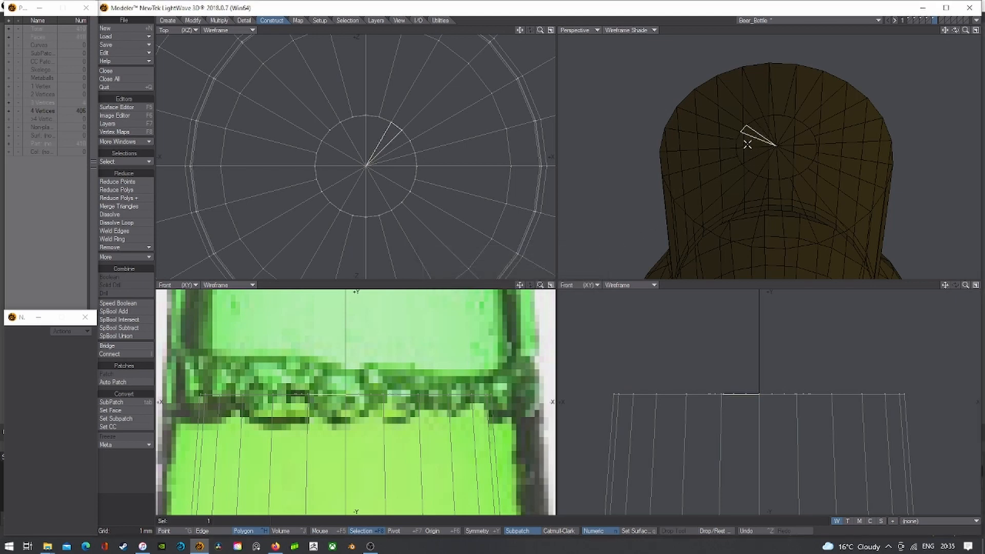
{"action": "left_click", "coordinate": [756, 132], "text": "shift"}
{"action": "key", "text": "shift+z"}
{"action": "left_click", "coordinate": [757, 131]}
{"action": "left_click_drag", "start_coordinate": [764, 126], "coordinate": [768, 123]}
{"action": "key", "text": "shift+z"}
{"action": "left_click", "coordinate": [768, 123]}
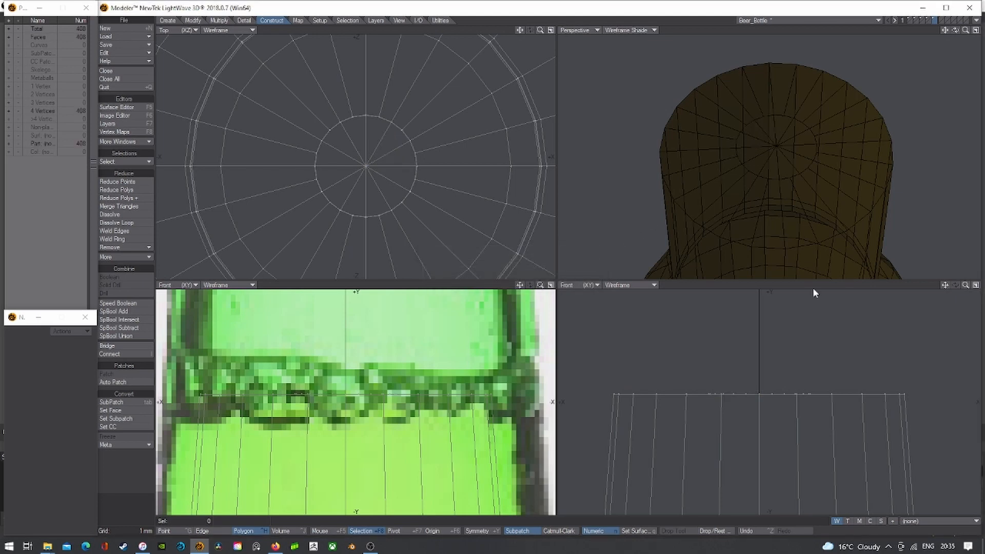
- Knife a new edge loop across the top of the neck
{"action": "key", "text": "a"}
{"action": "key", "text": "shift+k"}
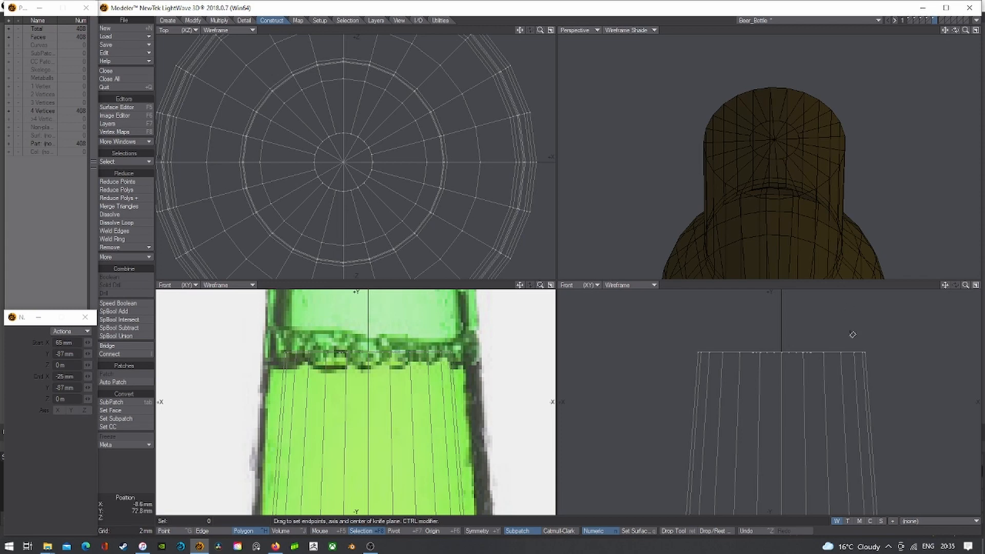
{"action": "left_click_drag", "start_coordinate": [875, 354], "coordinate": [609, 361]}
{"action": "key", "text": "space"}
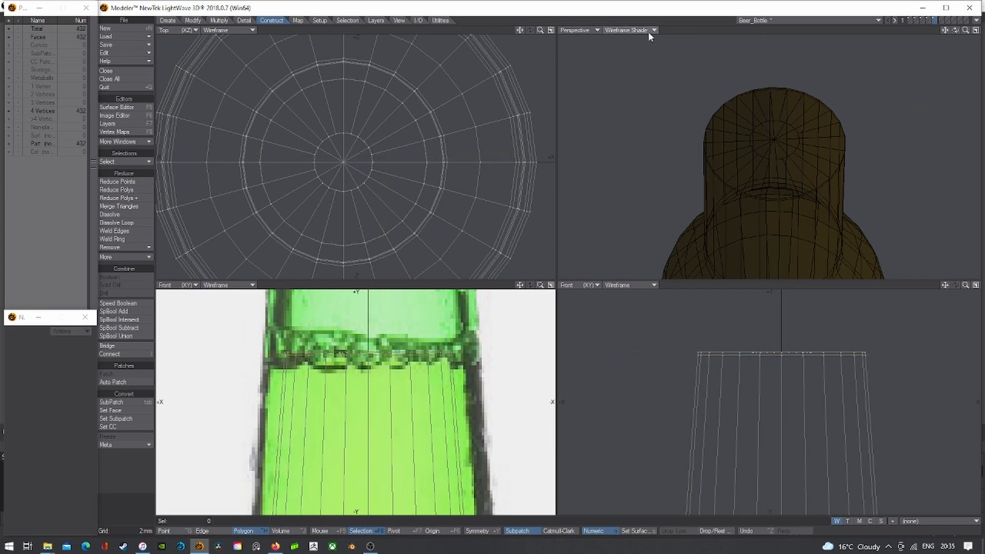
- BandSaw an extra edge loop through the middle of the neck polygon band
{"action": "key", "text": "Tab"}
{"action": "scroll", "coordinate": [829, 379], "scroll_direction": "down", "scroll_amount": 5}
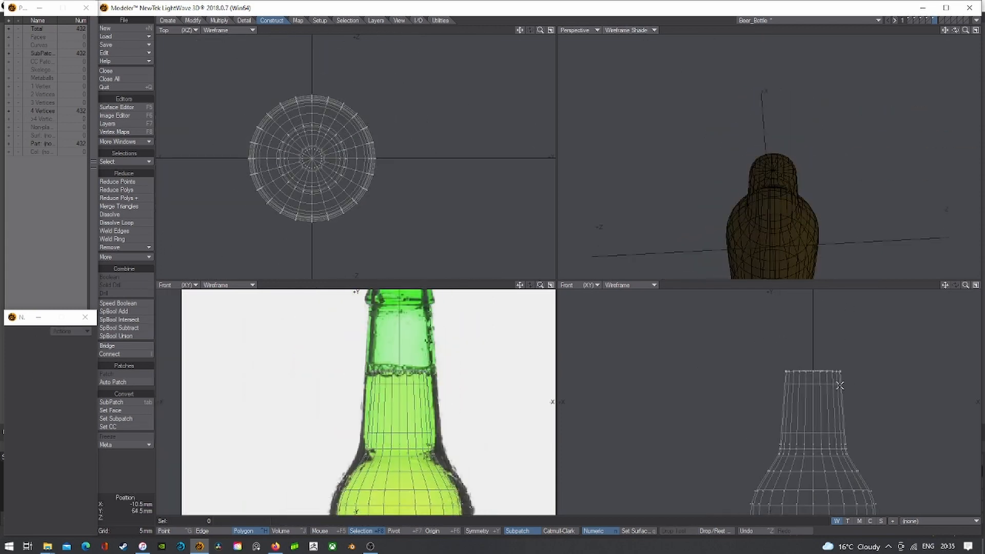
{"action": "key", "text": "Tab"}
{"action": "left_click_drag", "start_coordinate": [842, 406], "coordinate": [827, 415]}
{"action": "key", "text": "ctrl+b"}
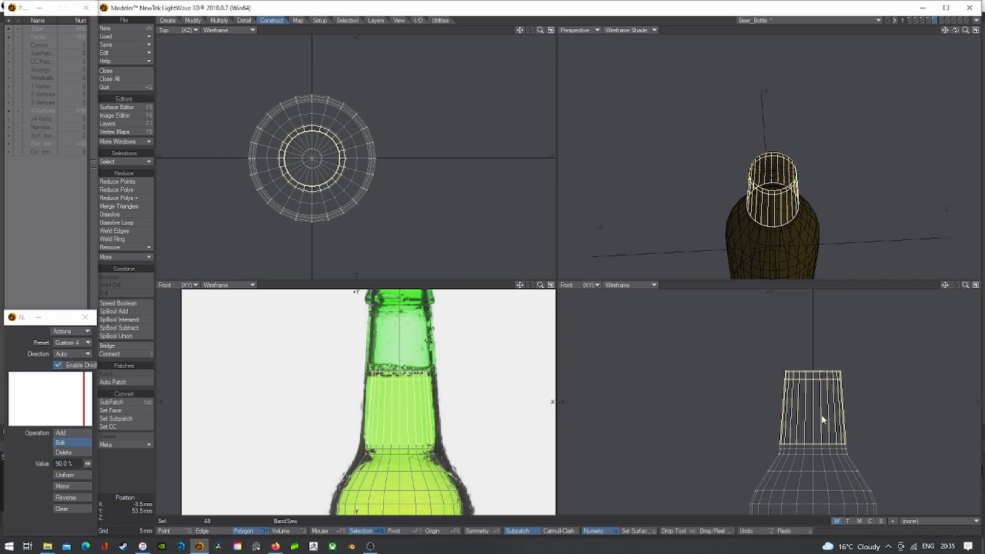
{"action": "left_click", "coordinate": [70, 509]}
{"action": "left_click", "coordinate": [602, 10]}
{"action": "key", "text": "space"}
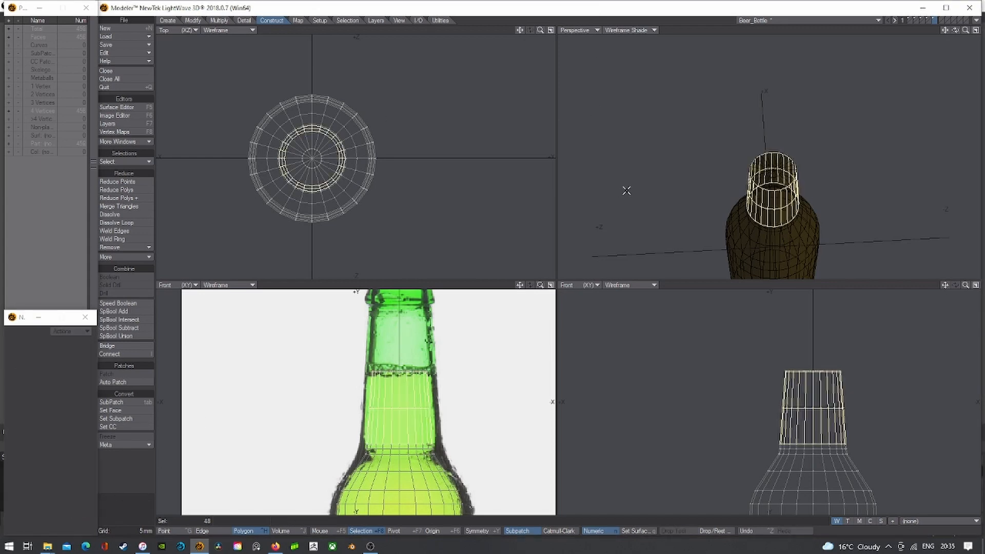
{"action": "key", "text": "slash"}
{"action": "key", "text": "a"}
- Make the 456-quad mesh SubPatch and check its polygons face outward against the background layer
{"action": "key", "text": "Tab"}
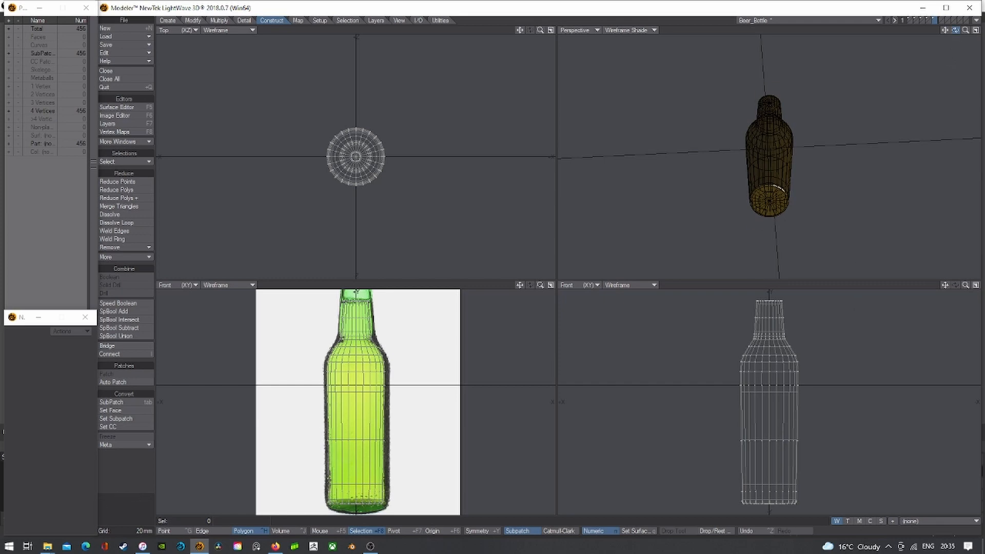
{"action": "left_click_drag", "start_coordinate": [955, 31], "coordinate": [959, 56]}
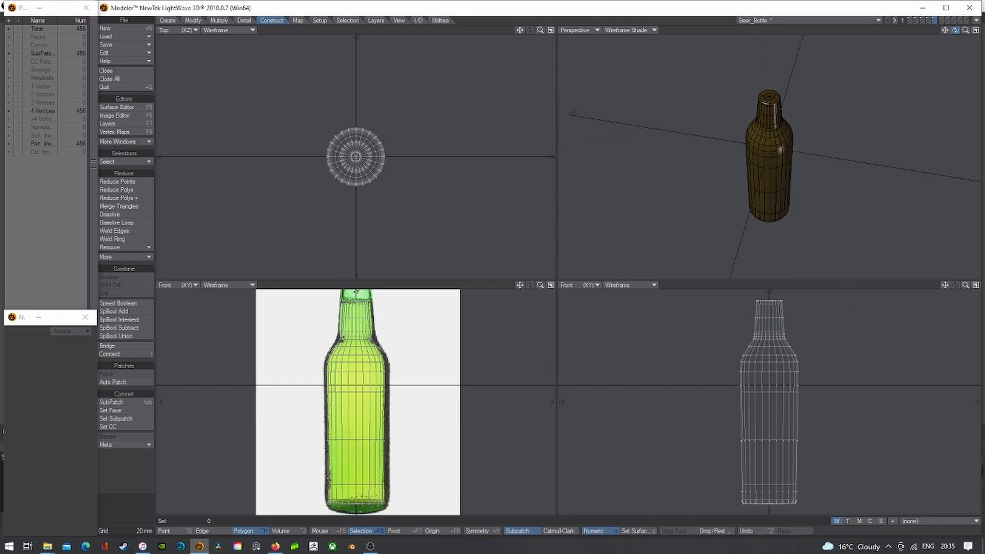
{"action": "key", "text": "f"}
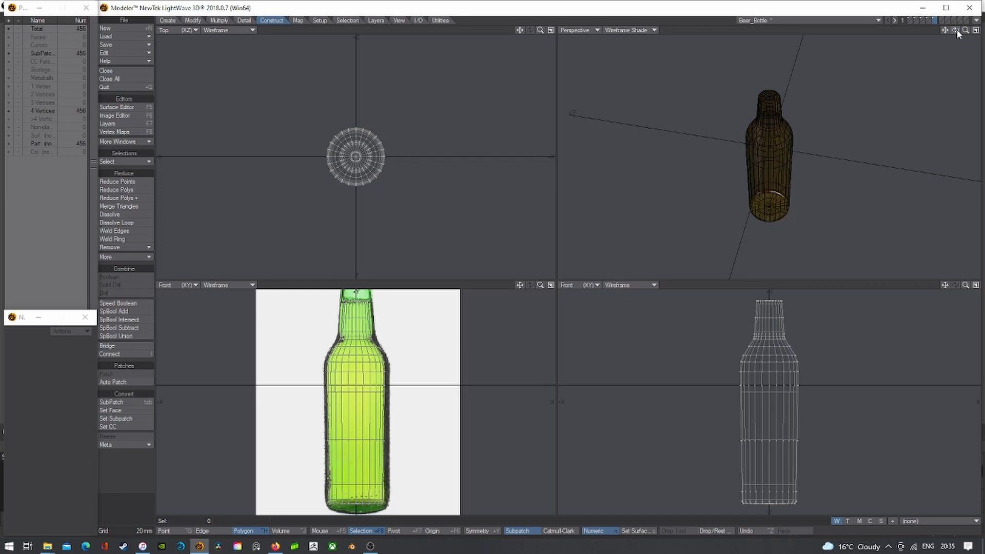
{"action": "key", "text": "f"}
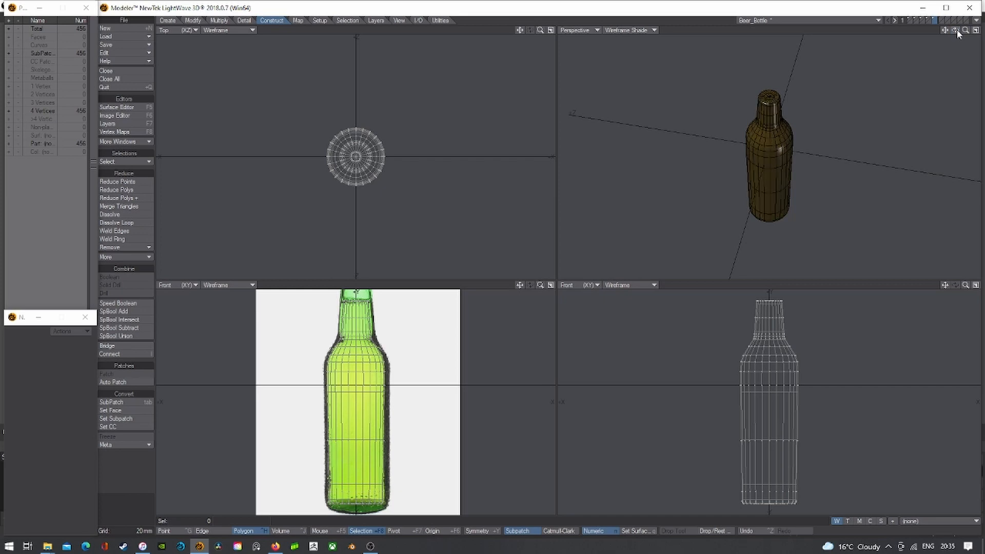
{"action": "key", "text": "f"}
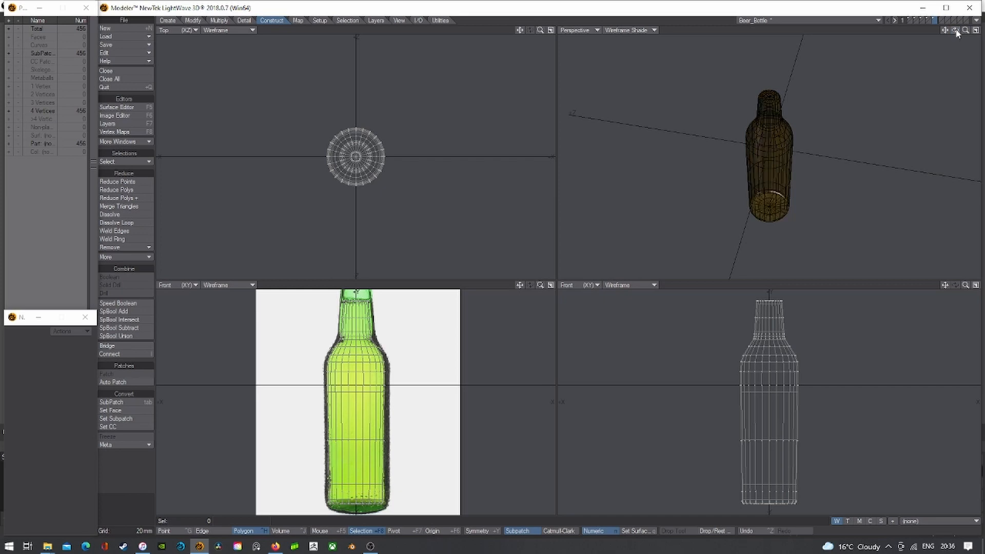
{"action": "left_click", "coordinate": [910, 22]}
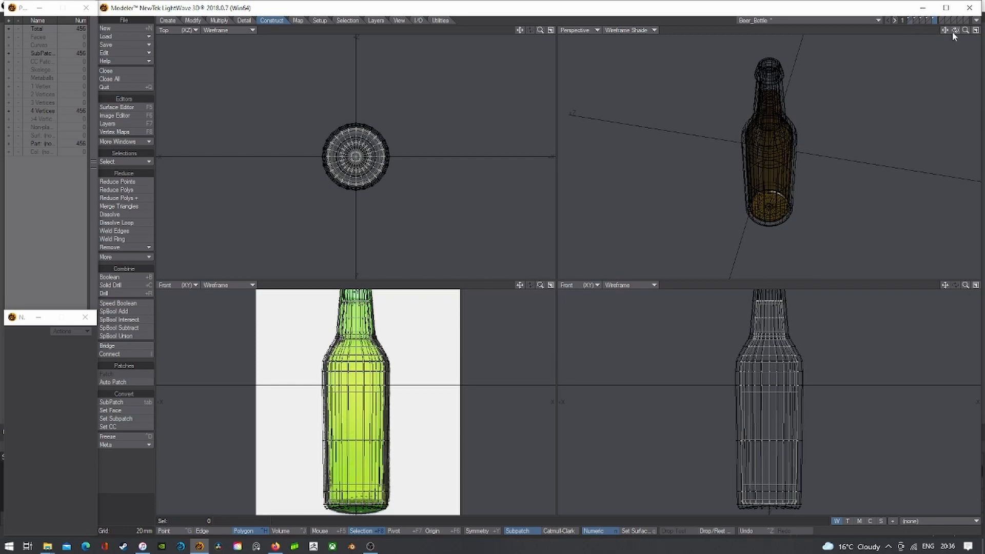
{"action": "left_click_drag", "start_coordinate": [952, 31], "coordinate": [957, 29]}
{"action": "left_click", "coordinate": [933, 19]}
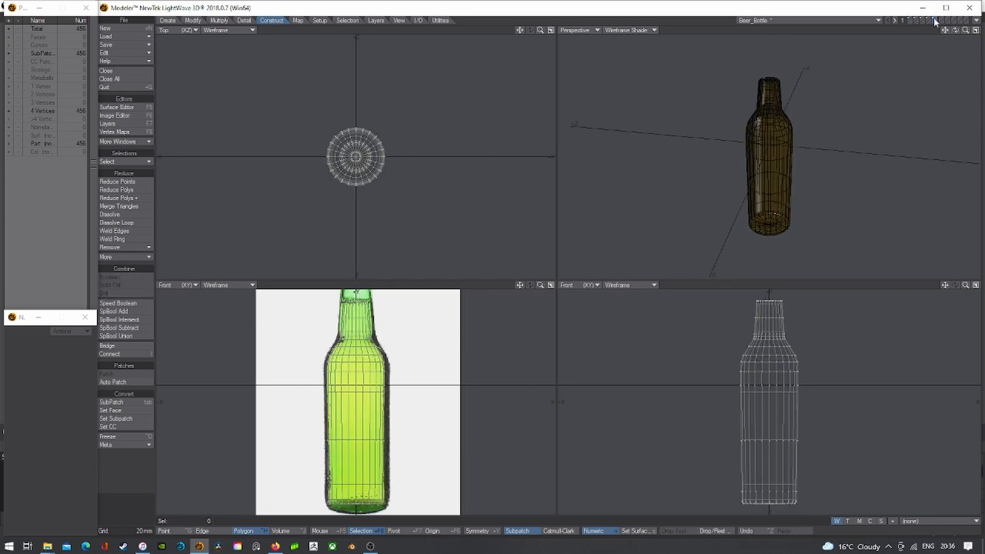
{"action": "key", "text": "f"}
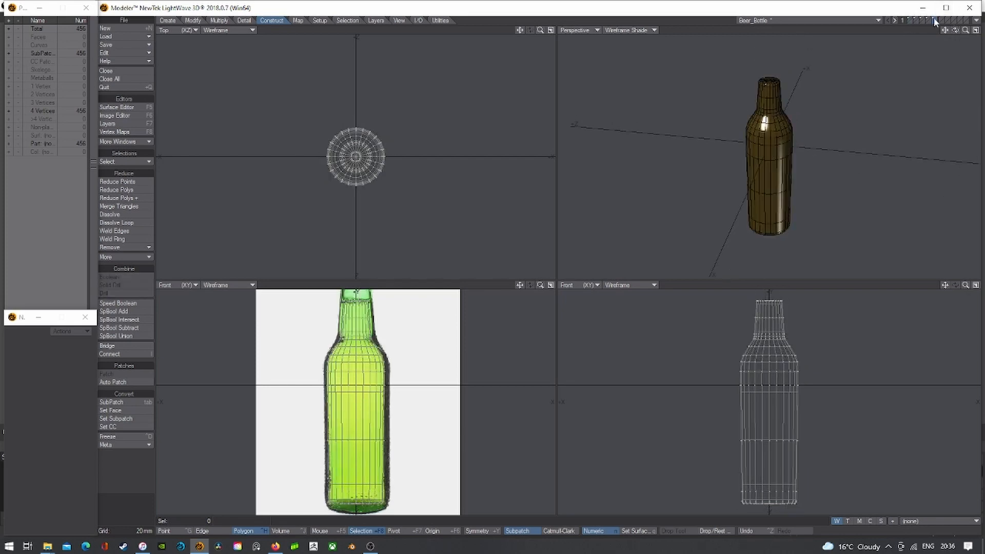
{"action": "key", "text": "q"}
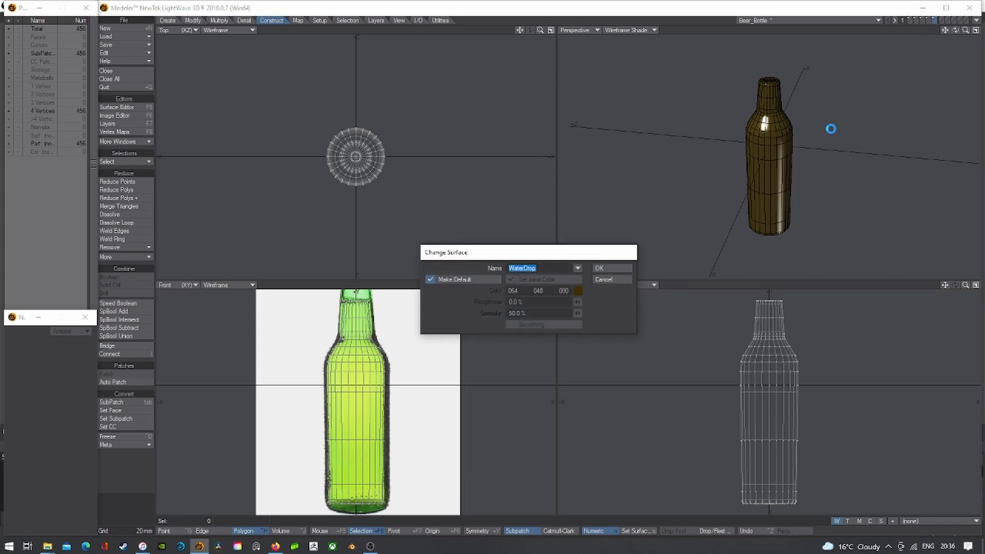
- Name the inner shape's surface Beer and colour it dark brown (64, 49, 10)
{"action": "type", "text": "Beer"}
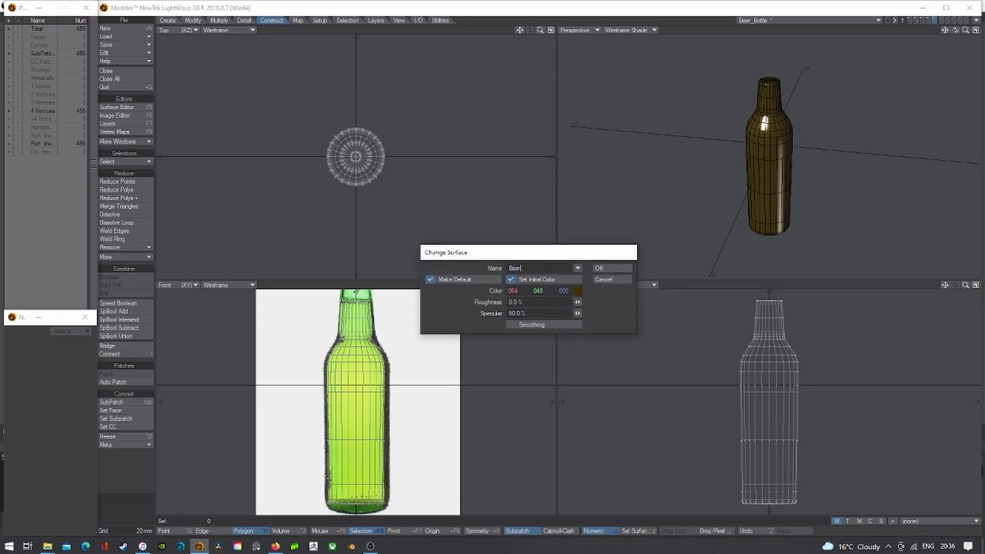
{"action": "key", "text": "Return"}
{"action": "left_click", "coordinate": [123, 107]}
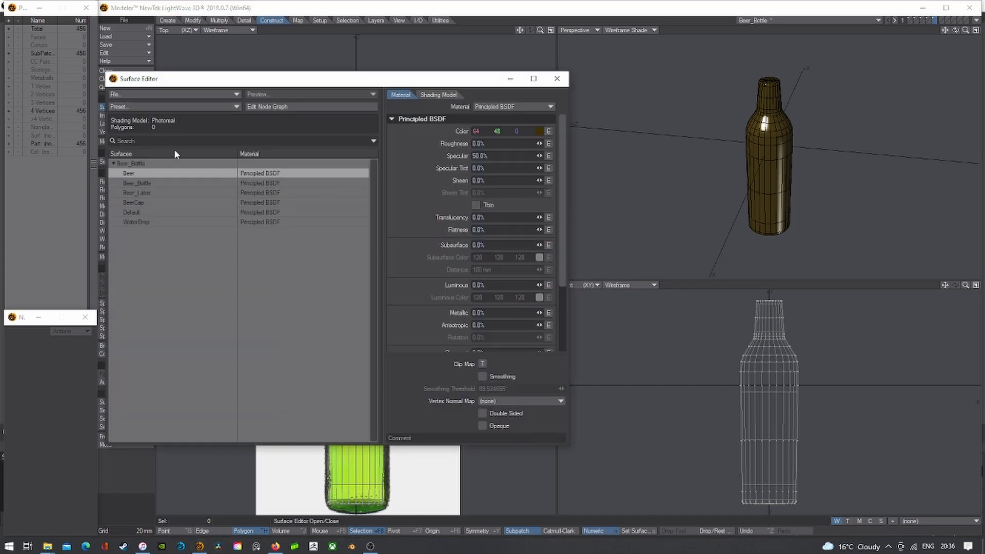
{"action": "left_click", "coordinate": [540, 131]}
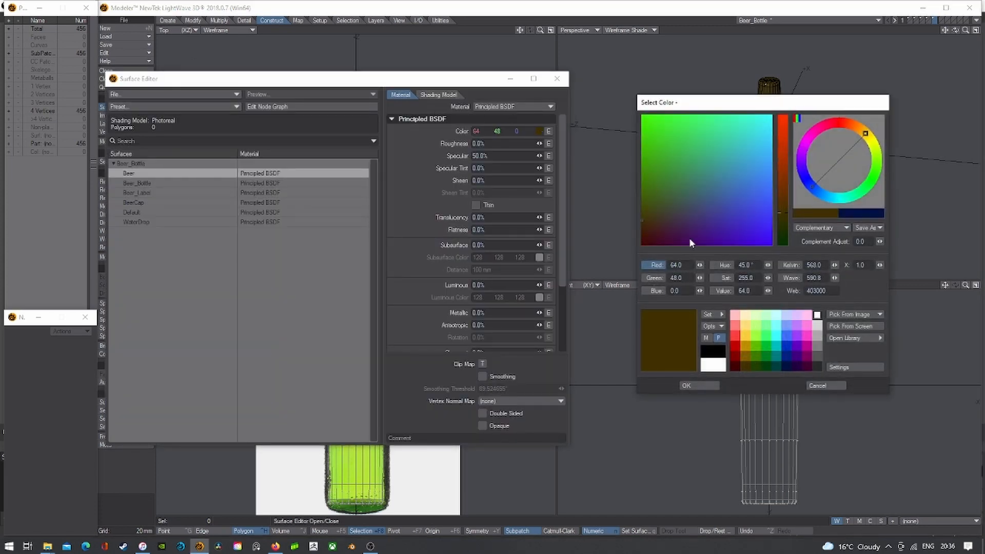
{"action": "left_click", "coordinate": [744, 365]}
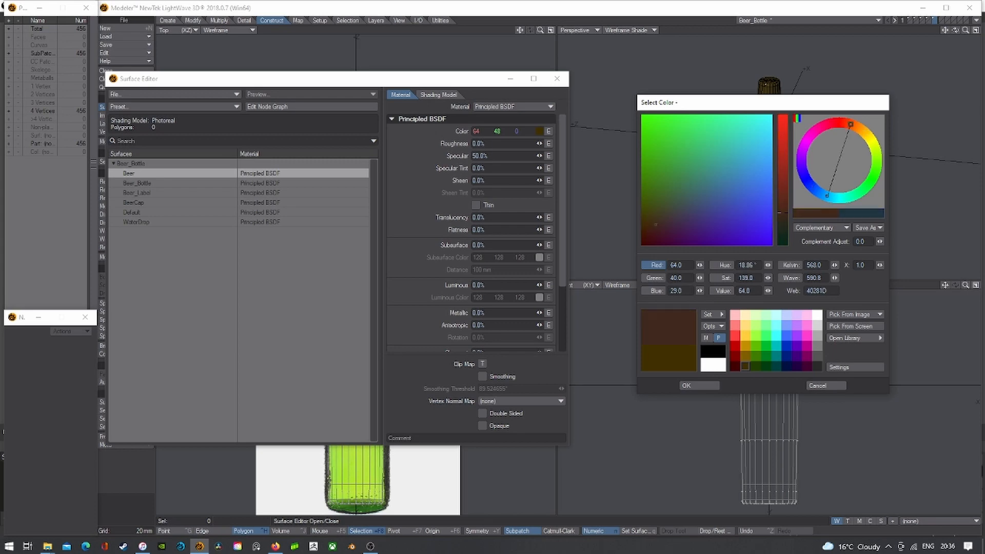
{"action": "left_click_drag", "start_coordinate": [656, 223], "coordinate": [646, 220]}
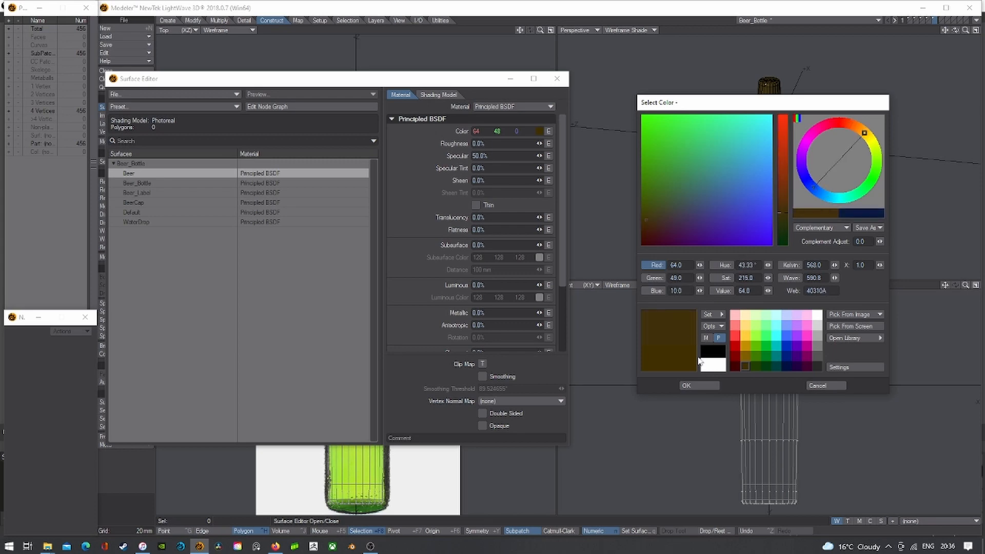
{"action": "left_click", "coordinate": [699, 385]}
{"action": "left_click", "coordinate": [557, 79]}
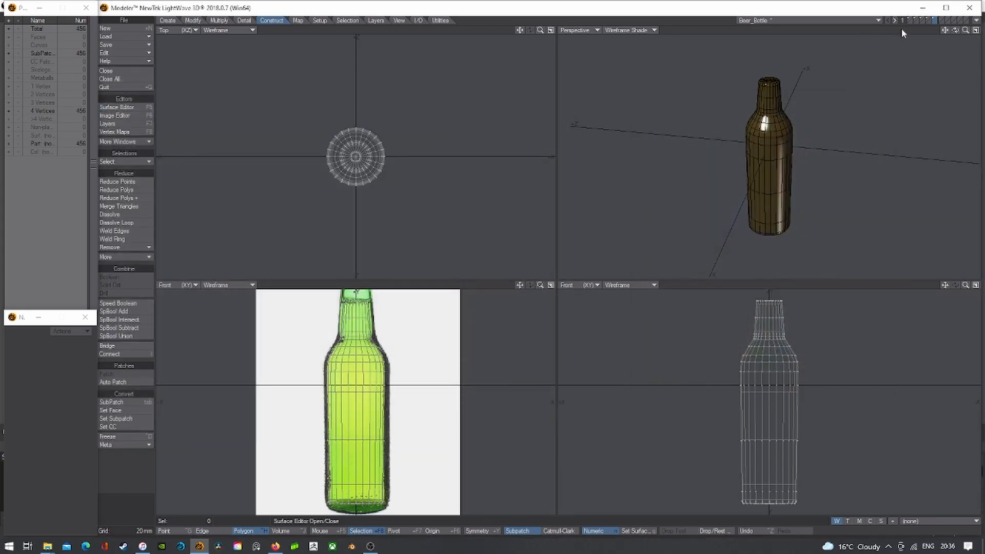
{"action": "left_click", "coordinate": [910, 18]}
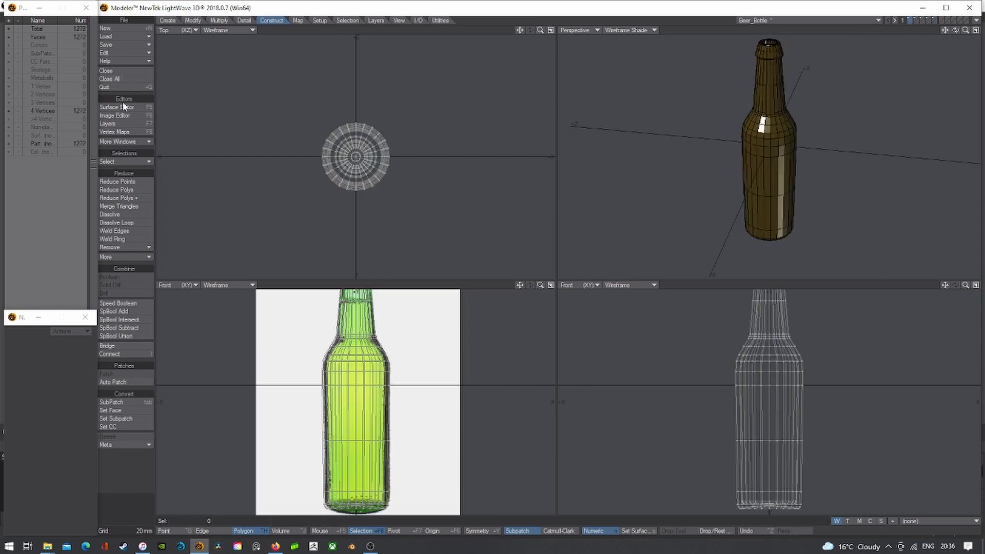
- Browse the bottle, cap and shell layers and set the perspective view to textured shading
{"action": "left_click", "coordinate": [935, 20]}
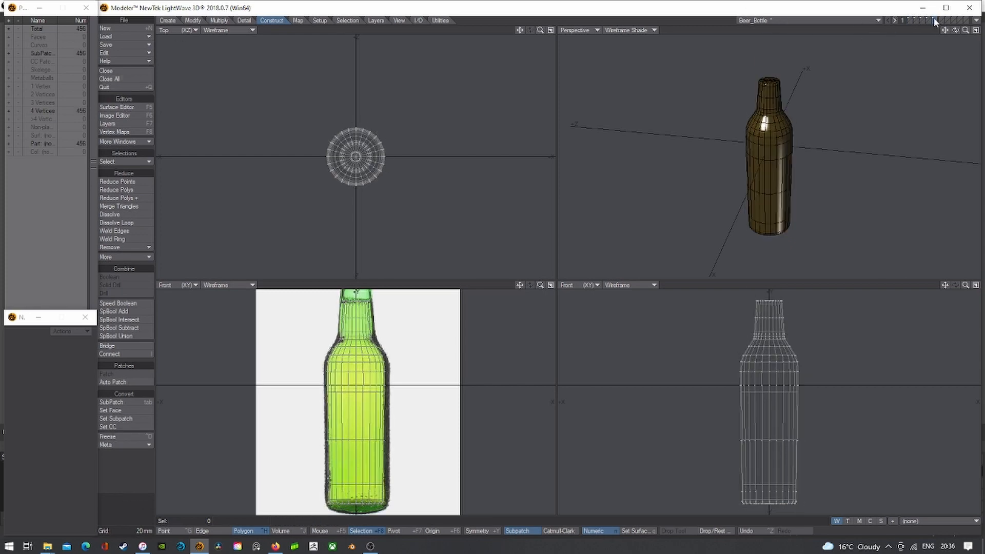
{"action": "left_click", "coordinate": [910, 19]}
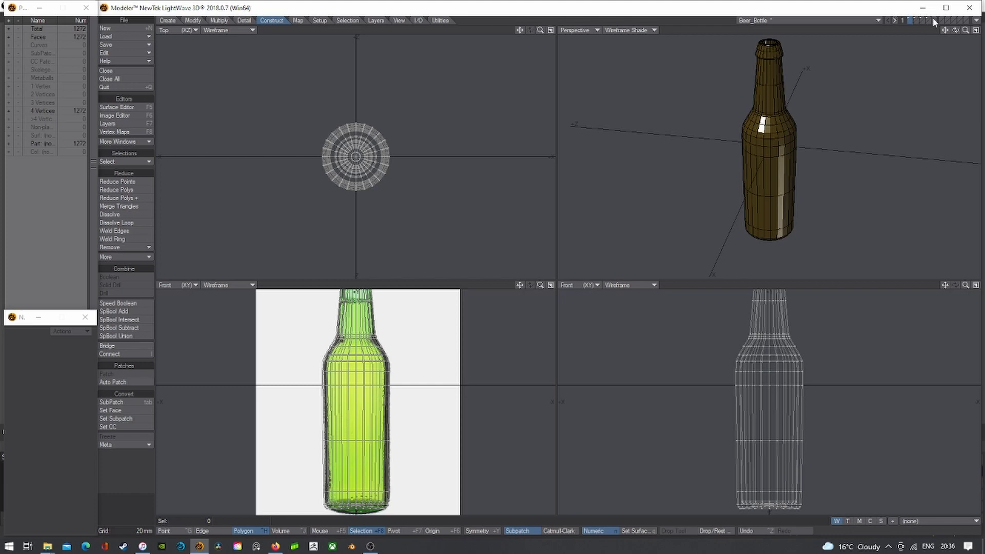
{"action": "left_click", "coordinate": [930, 18], "text": "shift"}
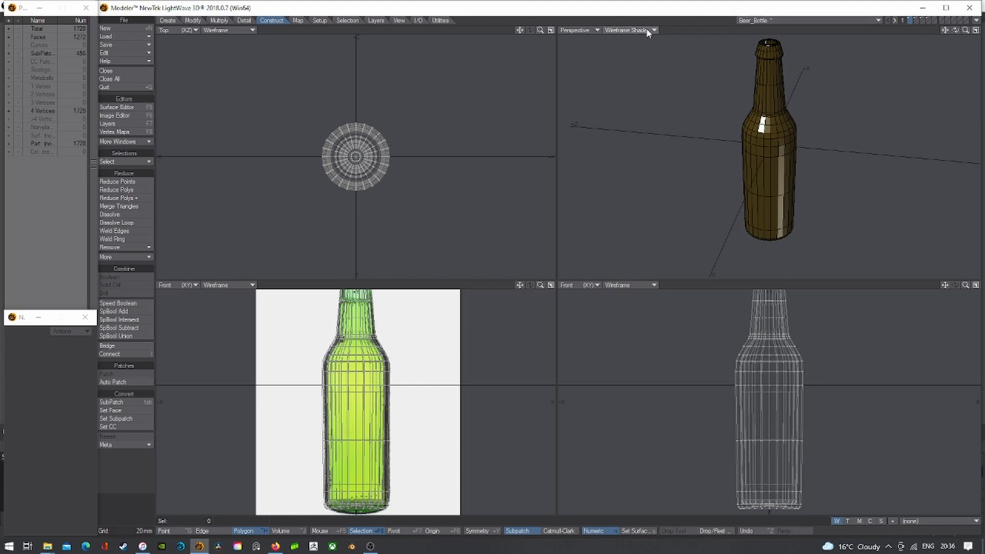
{"action": "key", "text": "a"}
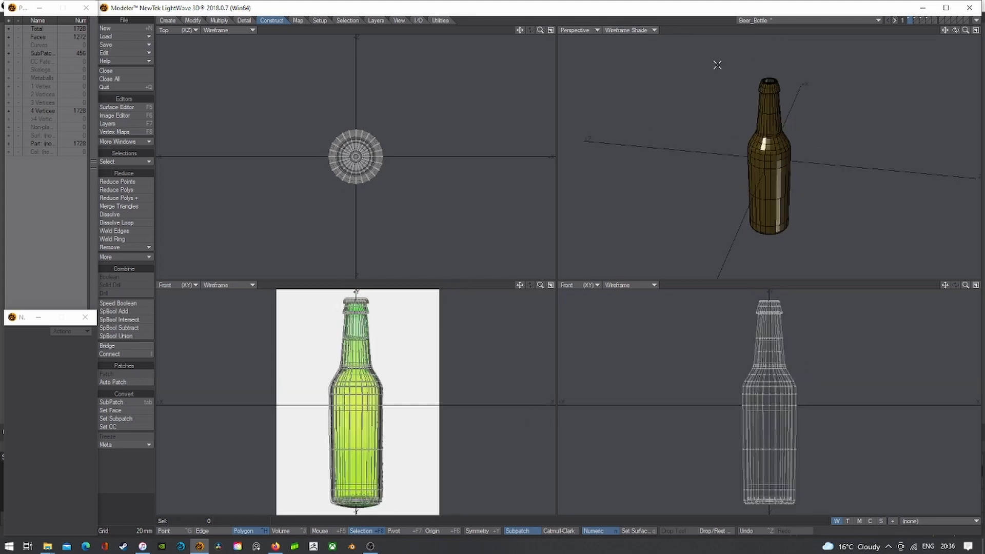
{"action": "left_click", "coordinate": [917, 19]}
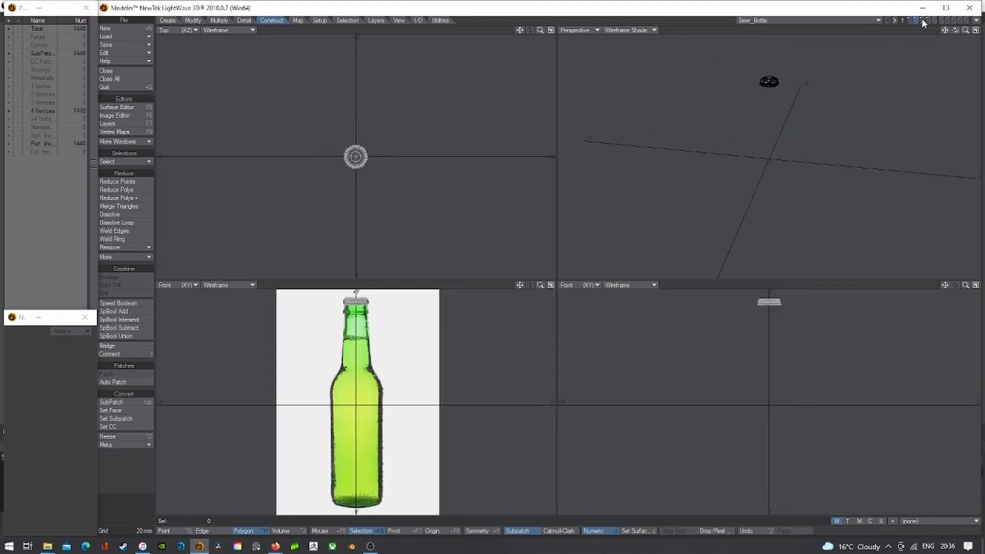
{"action": "left_click", "coordinate": [921, 19]}
{"action": "key", "text": "a"}
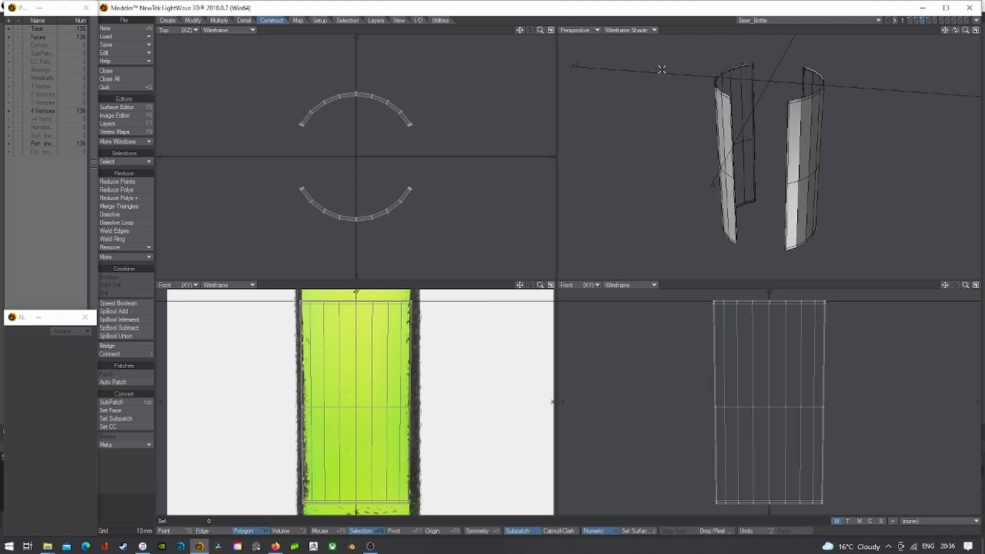
{"action": "mouse_move", "coordinate": [957, 31]}
{"action": "left_mouse_down"}
{"action": "mouse_move", "coordinate": [972, 33]}
{"action": "mouse_move", "coordinate": [956, 32]}
{"action": "left_mouse_up"}
{"action": "left_click", "coordinate": [629, 29]}
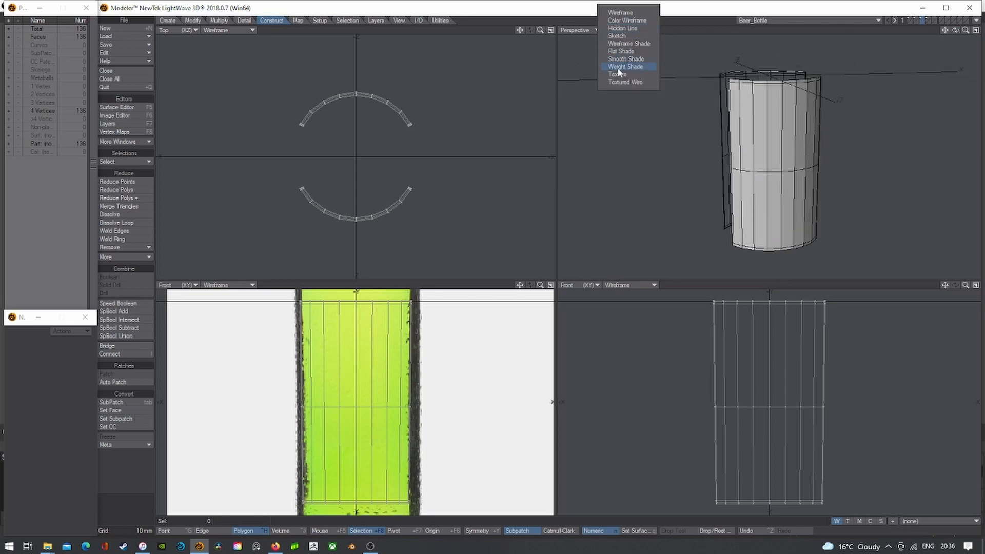
{"action": "left_click", "coordinate": [618, 73]}
- Paste the white label into the bottle layer and fit all views
{"action": "left_click", "coordinate": [910, 19]}
{"action": "left_click", "coordinate": [913, 13]}
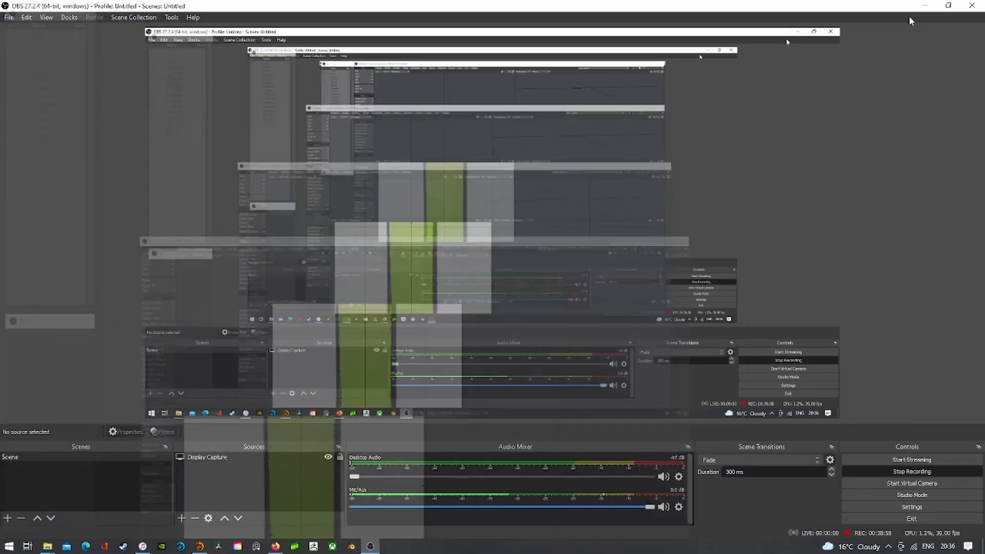
{"action": "left_click", "coordinate": [199, 546]}
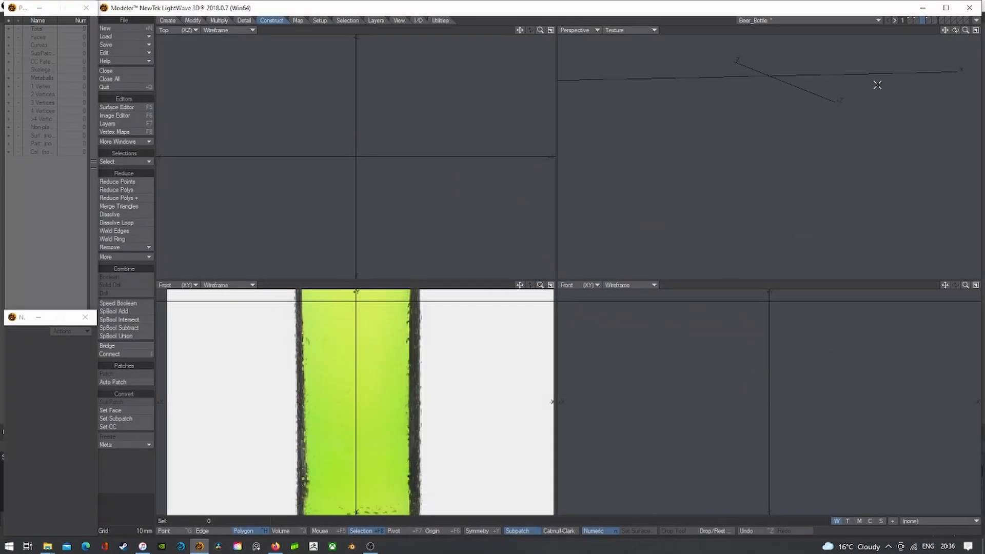
{"action": "left_click", "coordinate": [911, 20]}
{"action": "key", "text": "ctrl+v"}
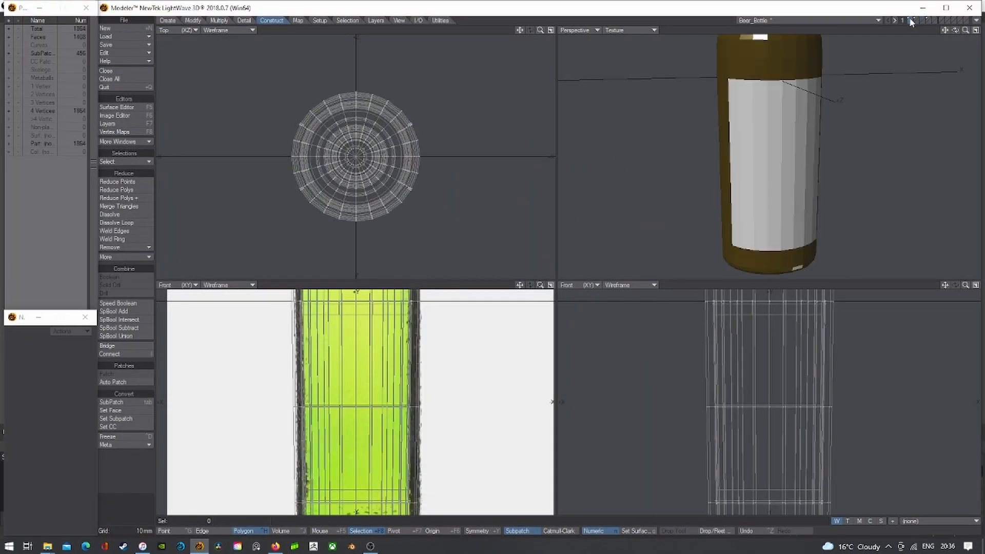
{"action": "key", "text": "a"}
- Cut the small 96-face sphere and paste it into the neighbouring empty layer
{"action": "left_click", "coordinate": [928, 20]}
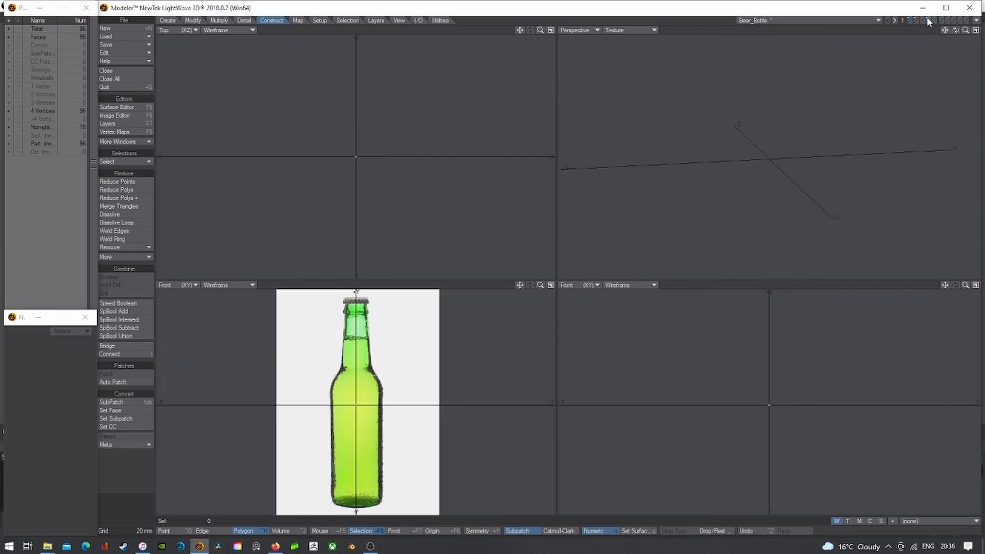
{"action": "key", "text": "a"}
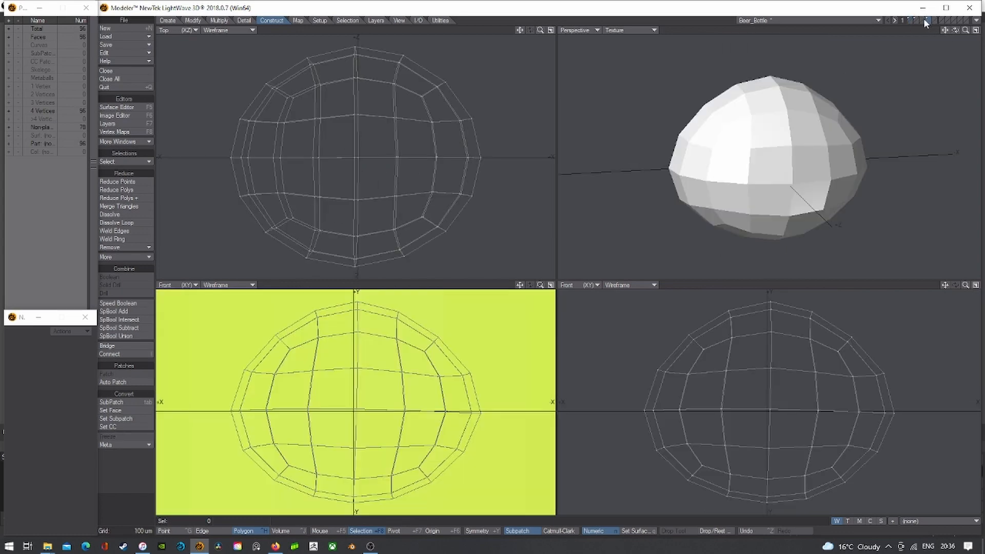
{"action": "key", "text": "ctrl+x"}
{"action": "left_click", "coordinate": [922, 19]}
{"action": "key", "text": "ctrl+v"}
- Show the fluted cap layer with the bottle layer behind it
{"action": "left_click", "coordinate": [918, 20]}
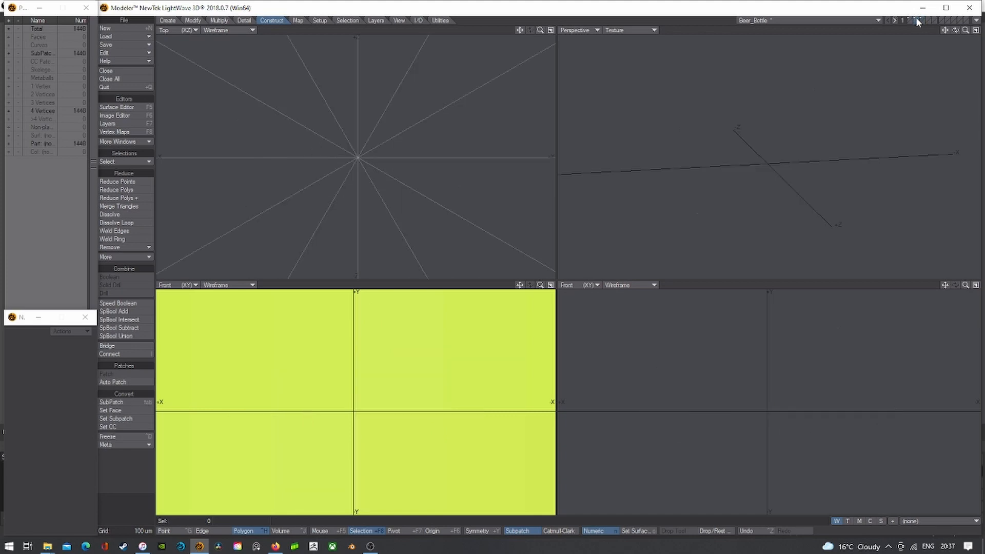
{"action": "key", "text": "a"}
{"action": "left_click", "coordinate": [911, 20], "text": "shift"}
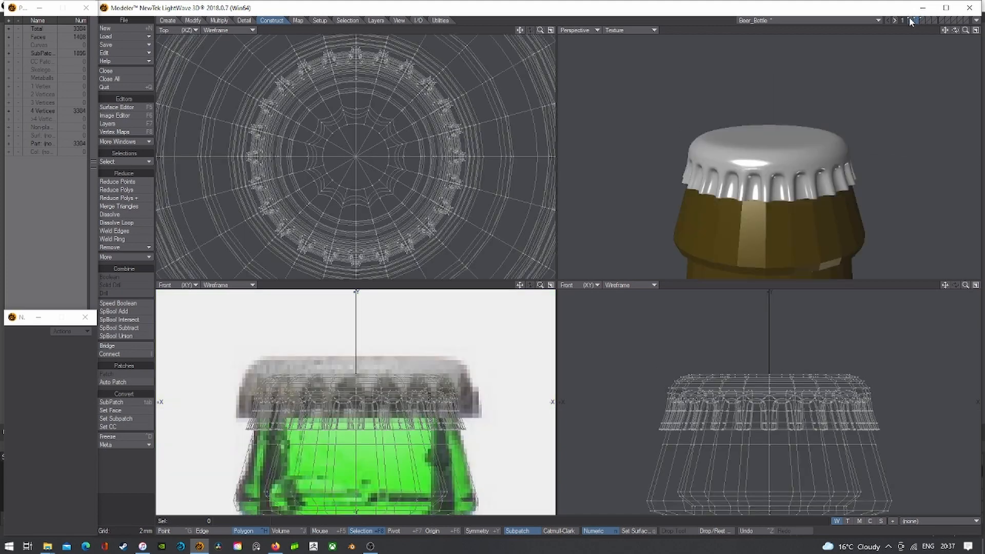
- Select the whole fluted cap, scale it to 102% and raise it 200 um over the neck
{"action": "left_click_drag", "start_coordinate": [965, 30], "coordinate": [913, 31]}
{"action": "left_click_drag", "start_coordinate": [790, 133], "coordinate": [817, 133], "text": "ctrl+alt"}
{"action": "left_click_drag", "start_coordinate": [817, 133], "coordinate": [797, 166], "text": "alt"}
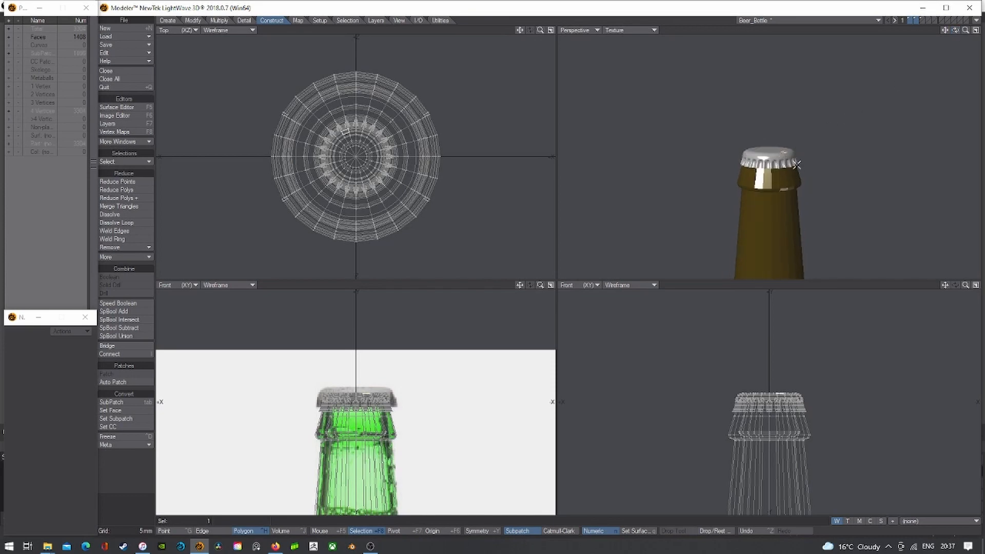
{"action": "key", "text": "]"}
{"action": "key", "text": "shift+a"}
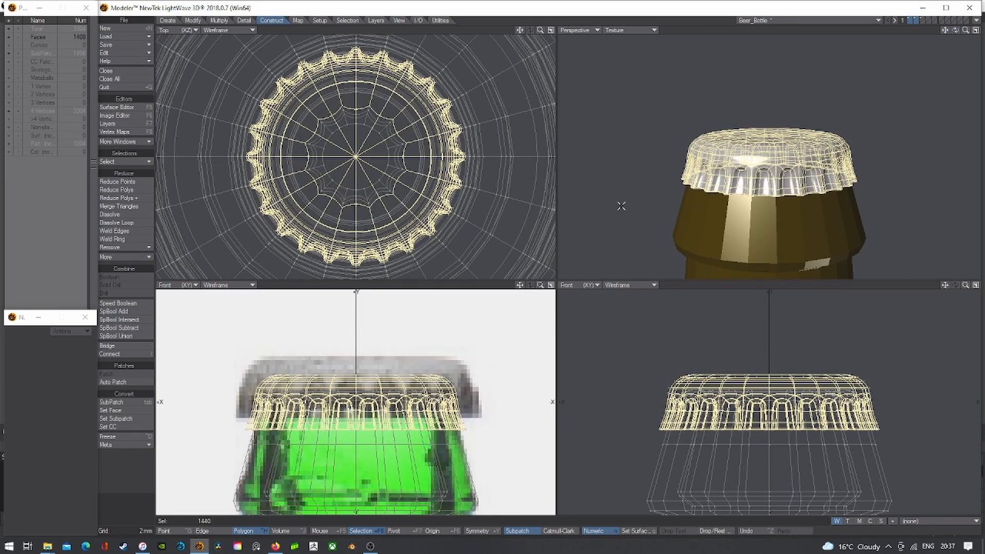
{"action": "key", "text": "shift+h"}
{"action": "left_click_drag", "start_coordinate": [356, 156], "coordinate": [363, 155]}
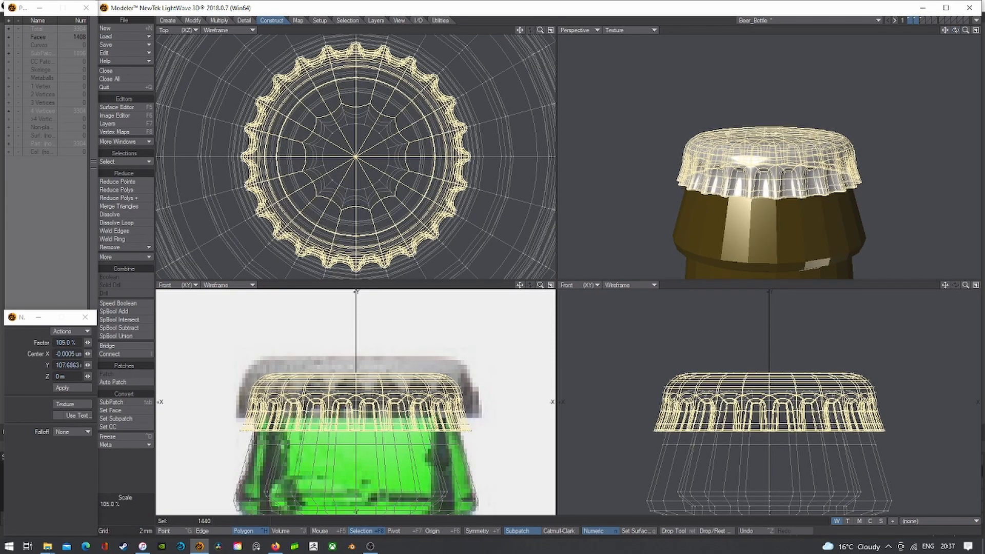
{"action": "key", "text": "t"}
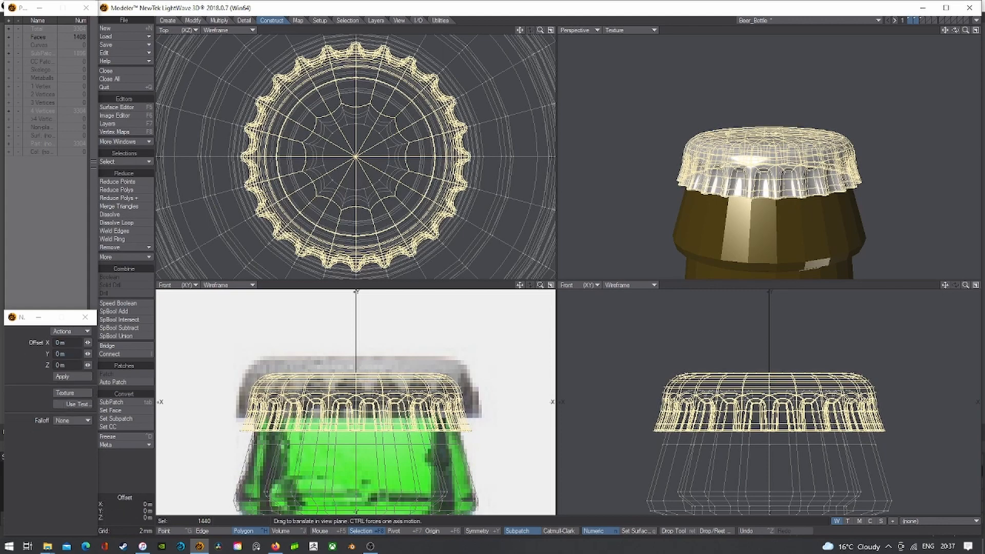
{"action": "left_click_drag", "start_coordinate": [357, 373], "coordinate": [356, 371]}
{"action": "key", "text": "space"}
{"action": "mouse_move", "coordinate": [354, 331]}
{"action": "right_mouse_down"}
{"action": "mouse_move", "coordinate": [239, 481]}
{"action": "mouse_move", "coordinate": [518, 349]}
{"action": "right_mouse_up"}
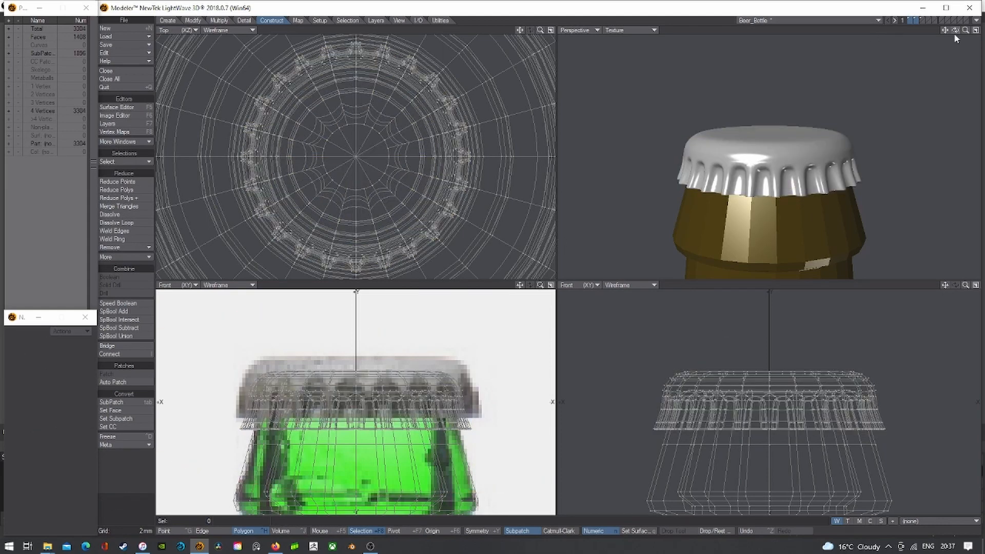
{"action": "key", "text": "a"}
{"action": "left_click_drag", "start_coordinate": [955, 31], "coordinate": [964, 32]}
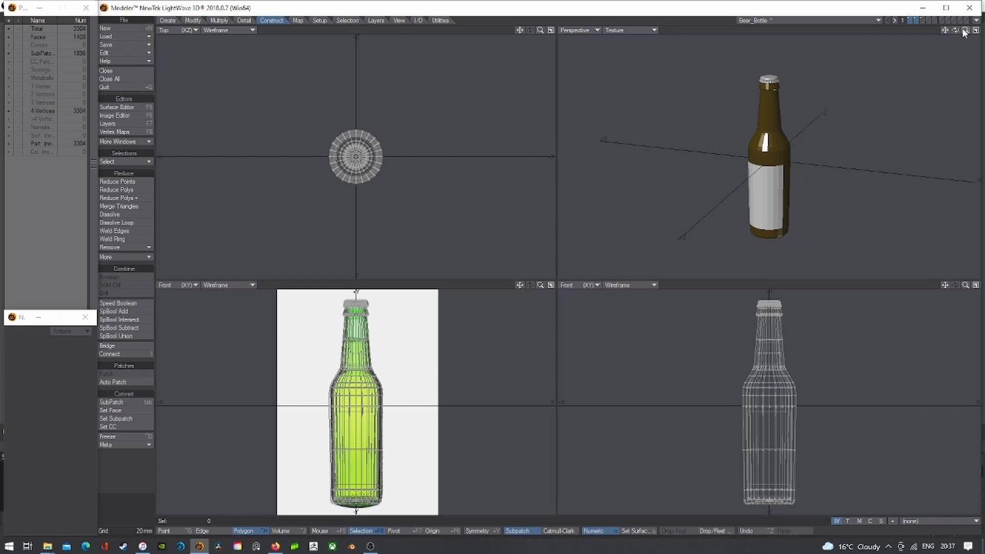
- Turn the bottle to face the label, then select all 68 connected label-band polygons
{"action": "left_click", "coordinate": [8, 36]}
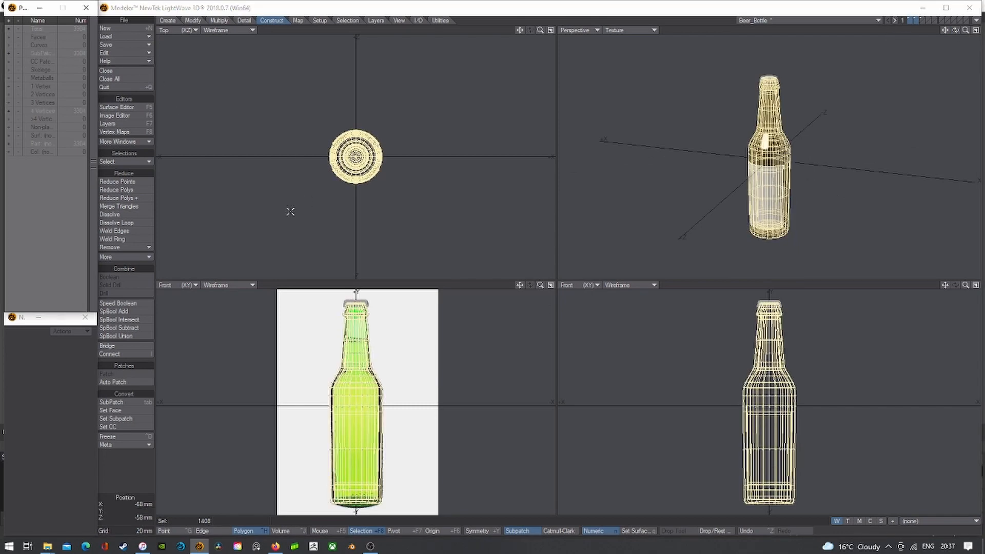
{"action": "key", "text": "slash"}
{"action": "mouse_move", "coordinate": [965, 30]}
{"action": "left_mouse_down"}
{"action": "mouse_move", "coordinate": [913, 31]}
{"action": "mouse_move", "coordinate": [958, 30]}
{"action": "left_mouse_up"}
{"action": "mouse_move", "coordinate": [955, 30]}
{"action": "left_mouse_down"}
{"action": "mouse_move", "coordinate": [935, 32]}
{"action": "mouse_move", "coordinate": [958, 25]}
{"action": "left_mouse_up"}
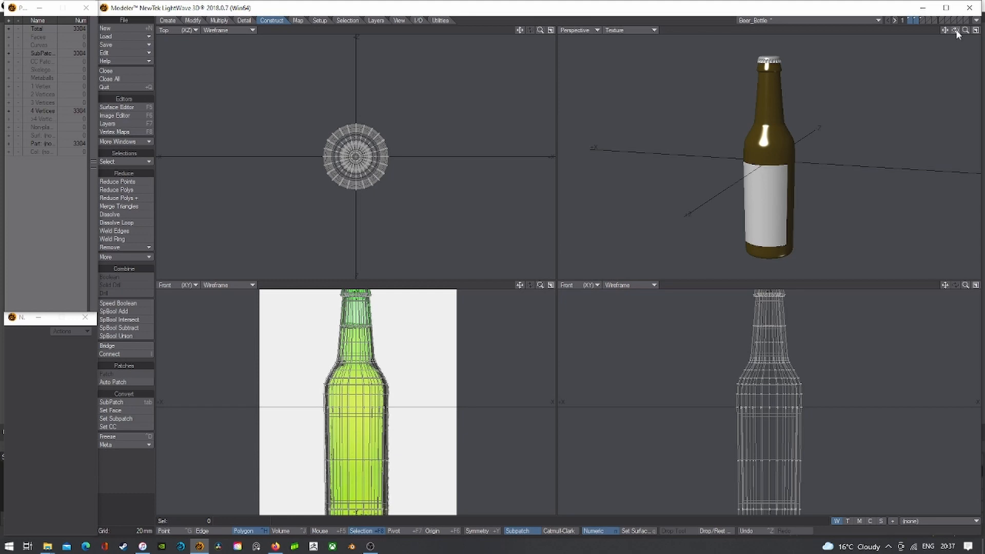
{"action": "left_click_drag", "start_coordinate": [955, 29], "coordinate": [928, 43]}
{"action": "left_click", "coordinate": [771, 207]}
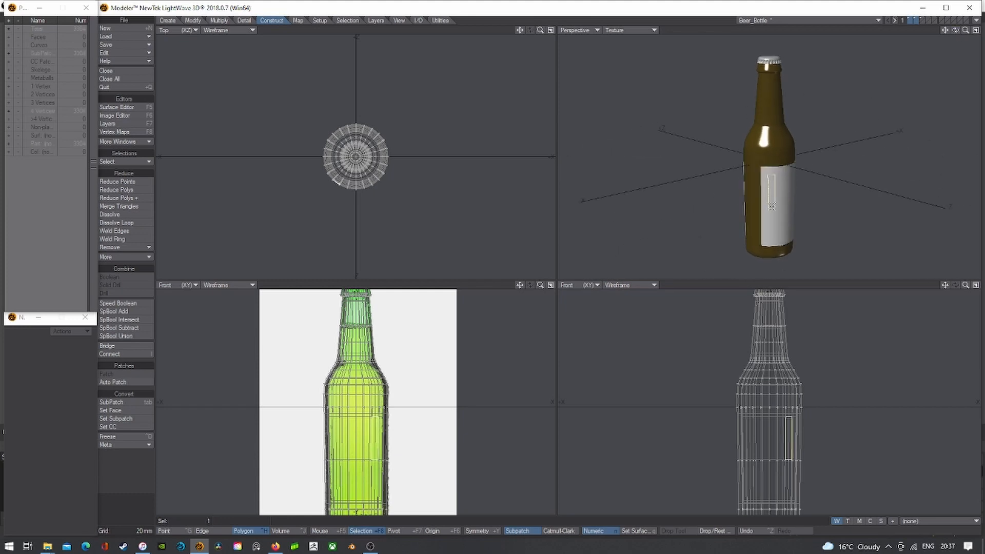
{"action": "key", "text": "bracketright"}
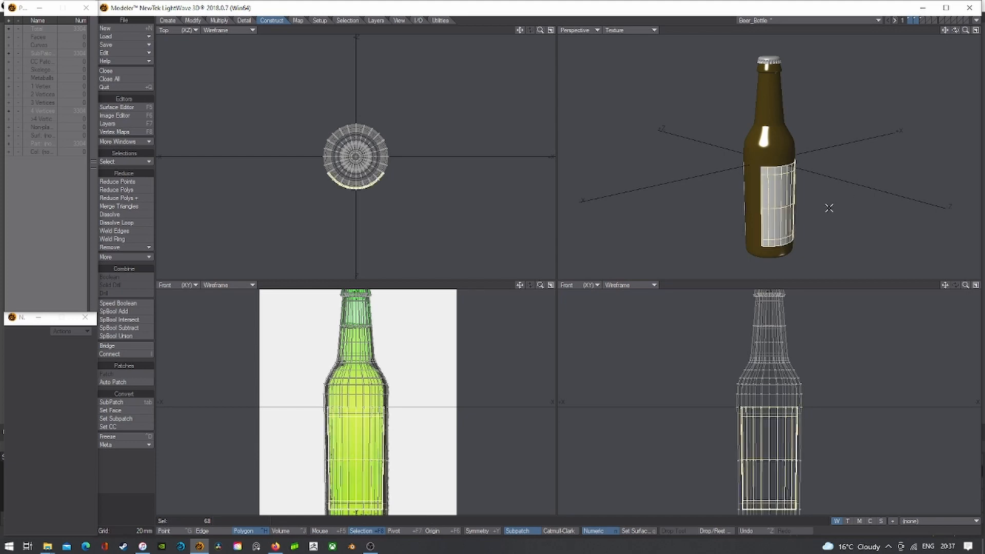
{"action": "left_click_drag", "start_coordinate": [956, 30], "coordinate": [948, 32]}
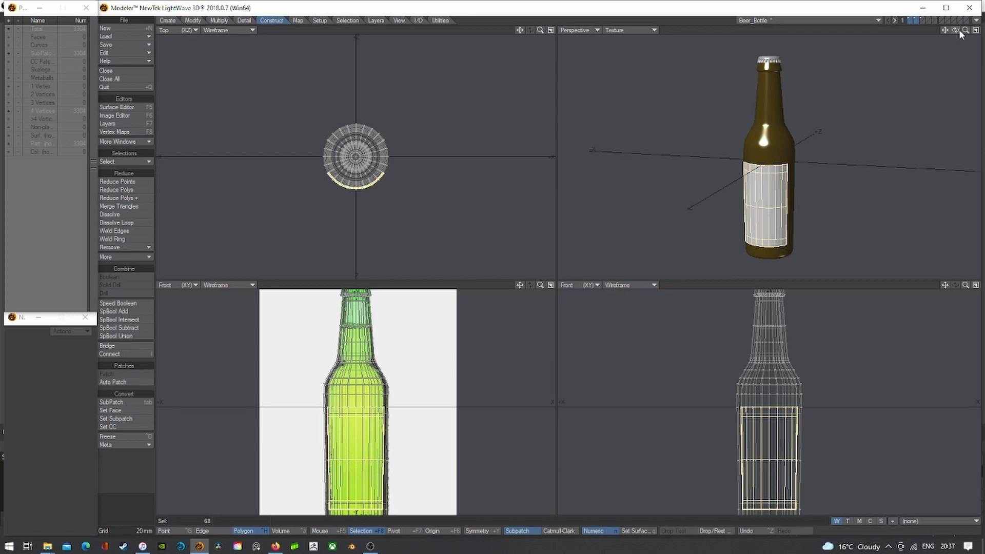
- Set the lower-right view to UV Texture with no background, show the Unwrap map, then undo it
{"action": "left_click", "coordinate": [298, 20]}
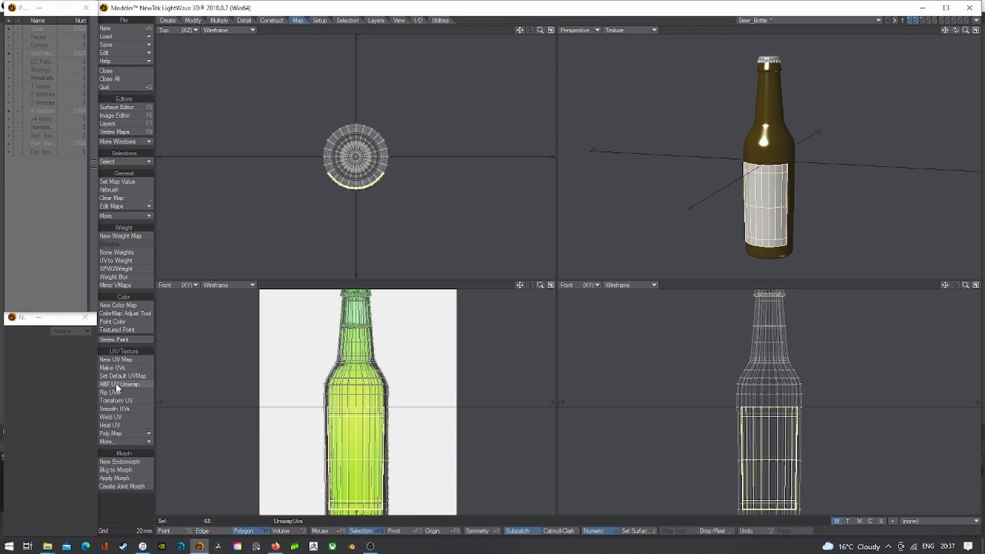
{"action": "left_click", "coordinate": [583, 284]}
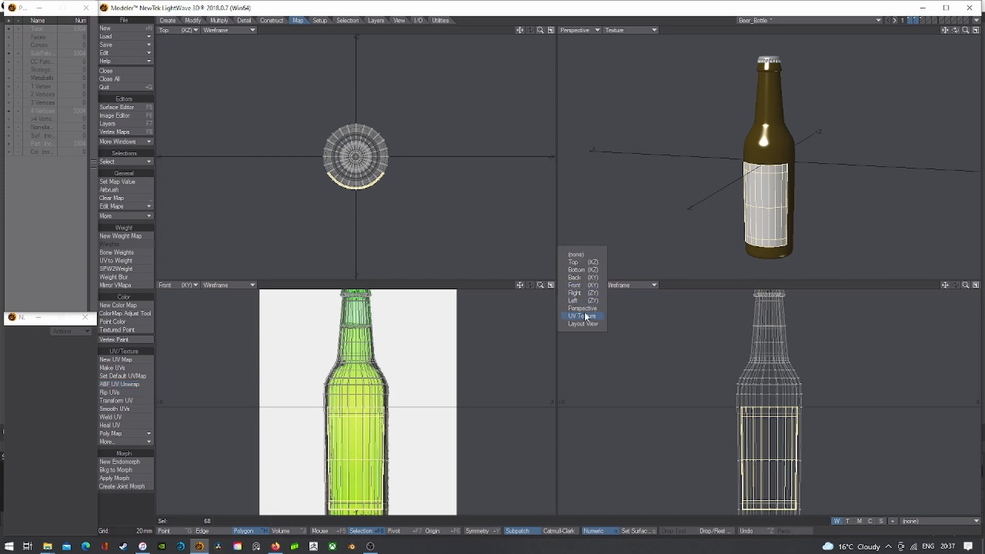
{"action": "left_click", "coordinate": [585, 315]}
{"action": "left_click", "coordinate": [622, 284]}
{"action": "left_click", "coordinate": [906, 518]}
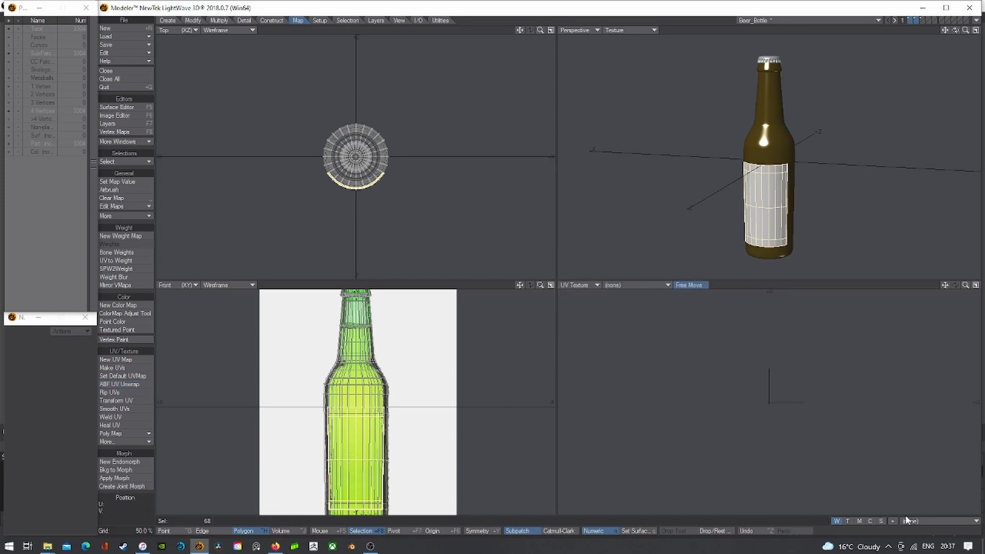
{"action": "left_click", "coordinate": [848, 520]}
{"action": "left_click", "coordinate": [922, 520]}
{"action": "left_click", "coordinate": [919, 528]}
{"action": "scroll", "coordinate": [796, 398], "scroll_direction": "up", "scroll_amount": 5}
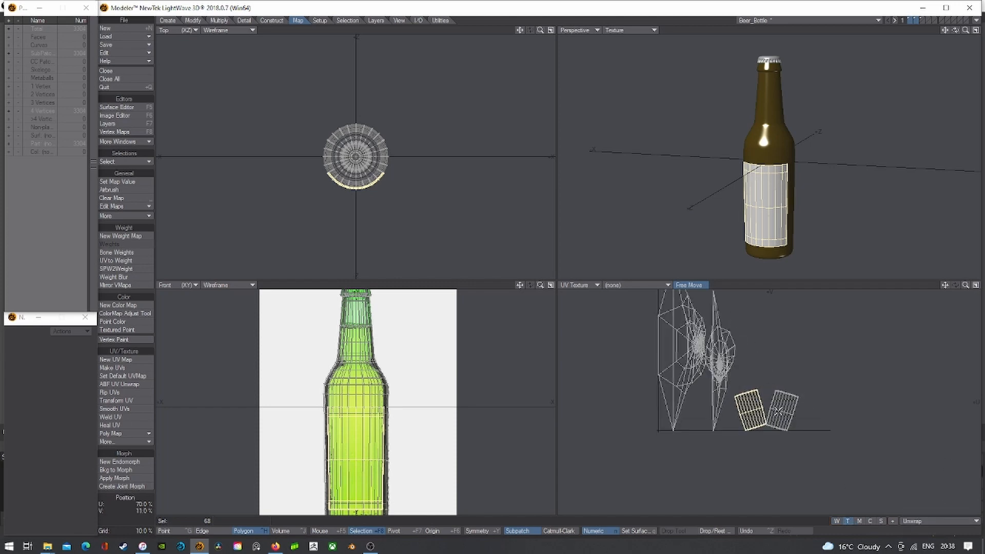
{"action": "scroll", "coordinate": [779, 409], "scroll_direction": "up", "scroll_amount": 2}
{"action": "scroll", "coordinate": [747, 408], "scroll_direction": "down", "scroll_amount": 3}
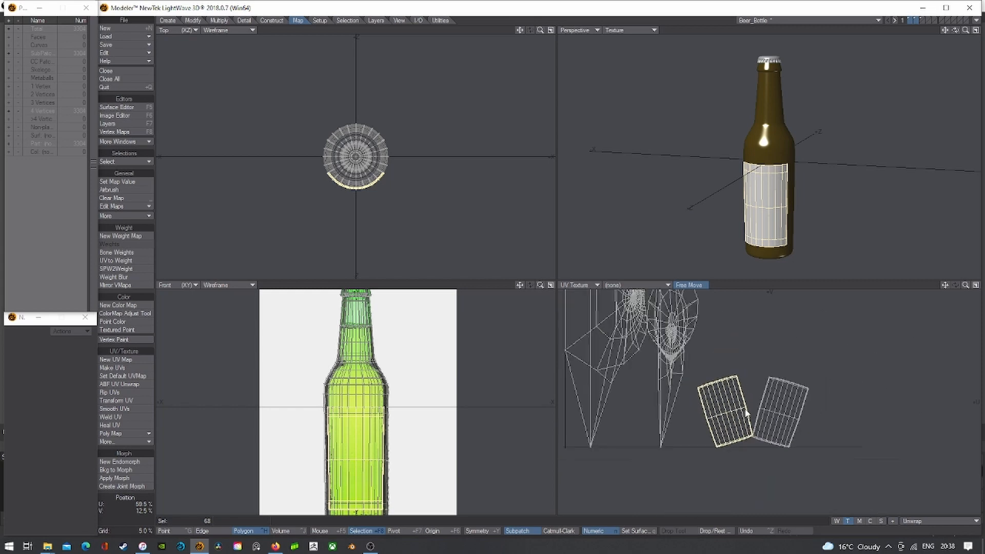
{"action": "key", "text": "ctrl+z"}
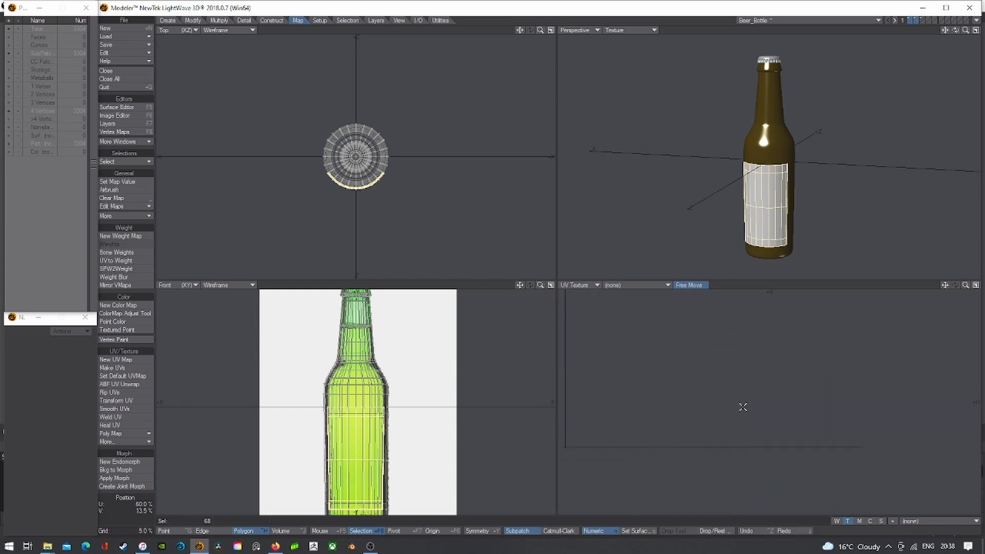
- Extend the selection to the whole label, cut it, and switch to an empty layer
{"action": "left_click", "coordinate": [912, 21]}
{"action": "left_click_drag", "start_coordinate": [956, 30], "coordinate": [921, 32]}
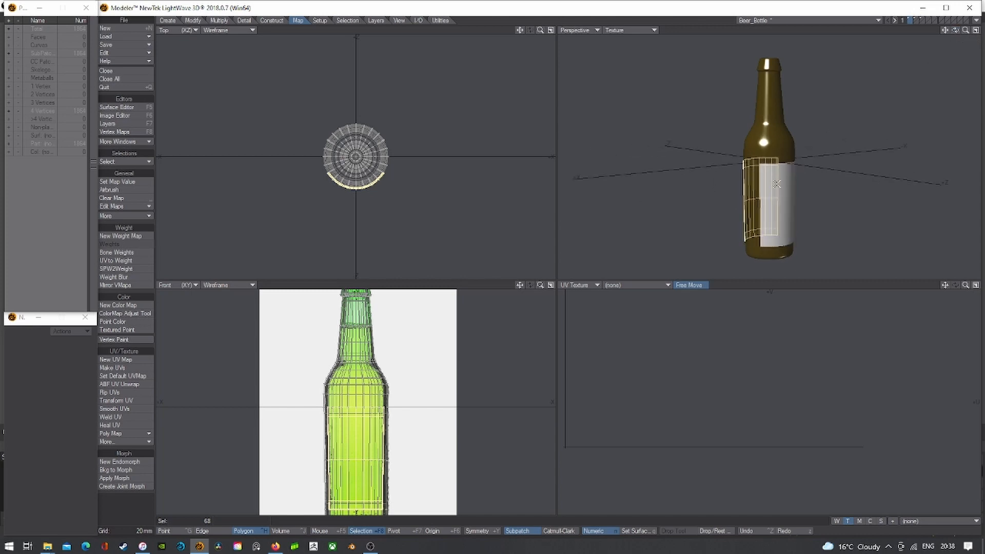
{"action": "key", "text": "]"}
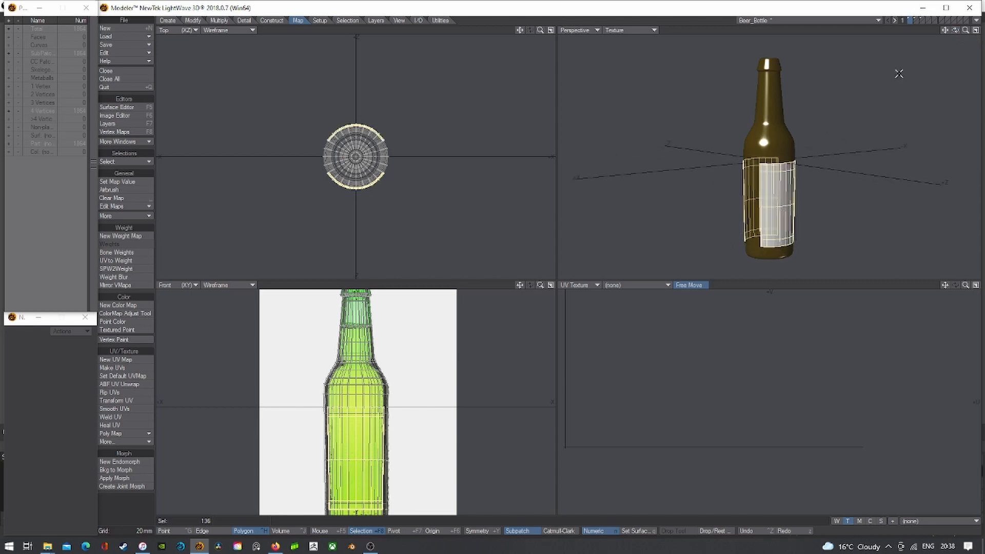
{"action": "mouse_move", "coordinate": [956, 33]}
{"action": "left_mouse_down"}
{"action": "mouse_move", "coordinate": [969, 33]}
{"action": "mouse_move", "coordinate": [951, 32]}
{"action": "left_mouse_up"}
{"action": "key", "text": "slash"}
{"action": "left_click", "coordinate": [926, 19]}
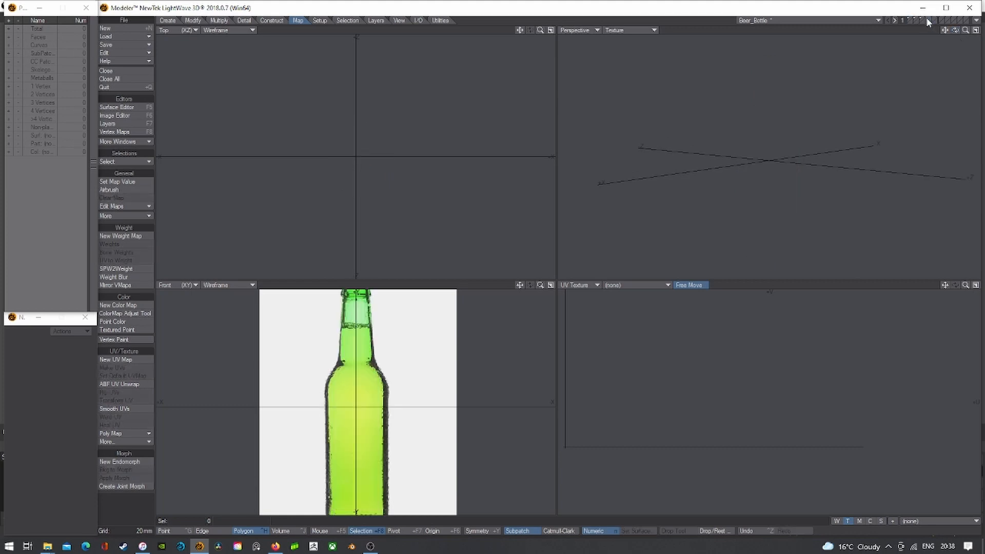
- Paste the label and ABF-unwrap it into a new Unwrap UV map shown in the UV view
{"action": "key", "text": "ctrl+v"}
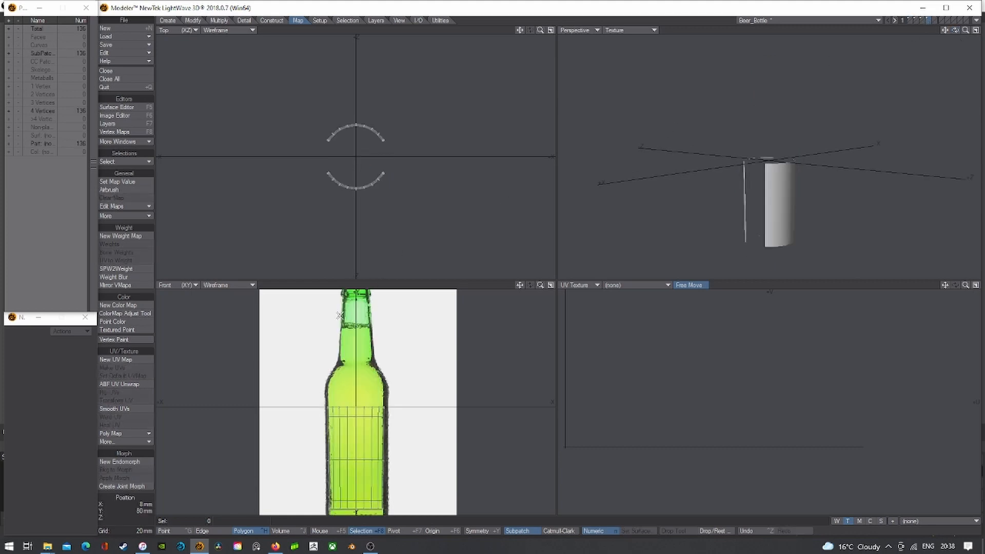
{"action": "left_click", "coordinate": [121, 385]}
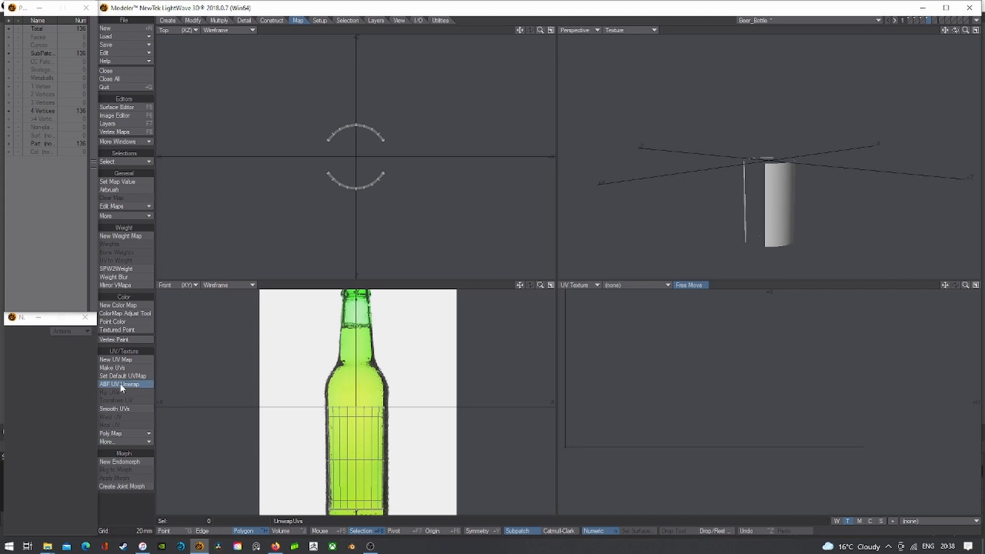
{"action": "left_click", "coordinate": [915, 522]}
{"action": "left_click", "coordinate": [916, 522]}
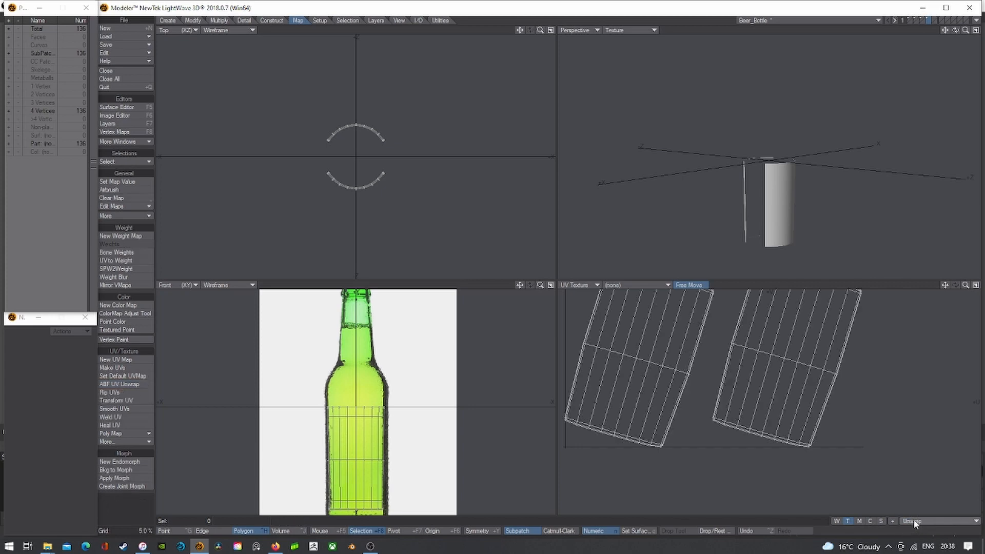
{"action": "key", "text": "a"}
{"action": "left_click", "coordinate": [172, 535]}
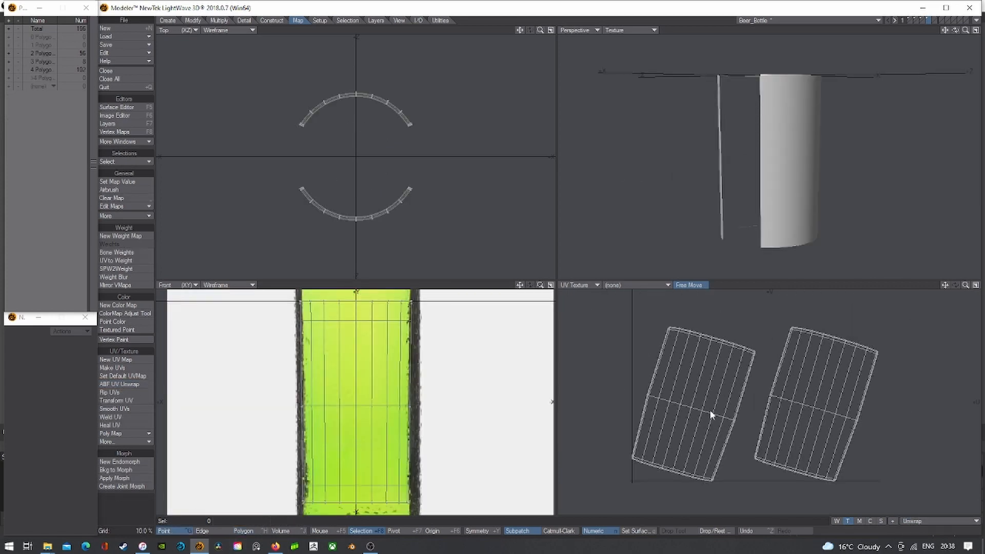
- Rotate the left UV island upright and move it up and left
{"action": "right_click_drag", "start_coordinate": [746, 444], "coordinate": [799, 307]}
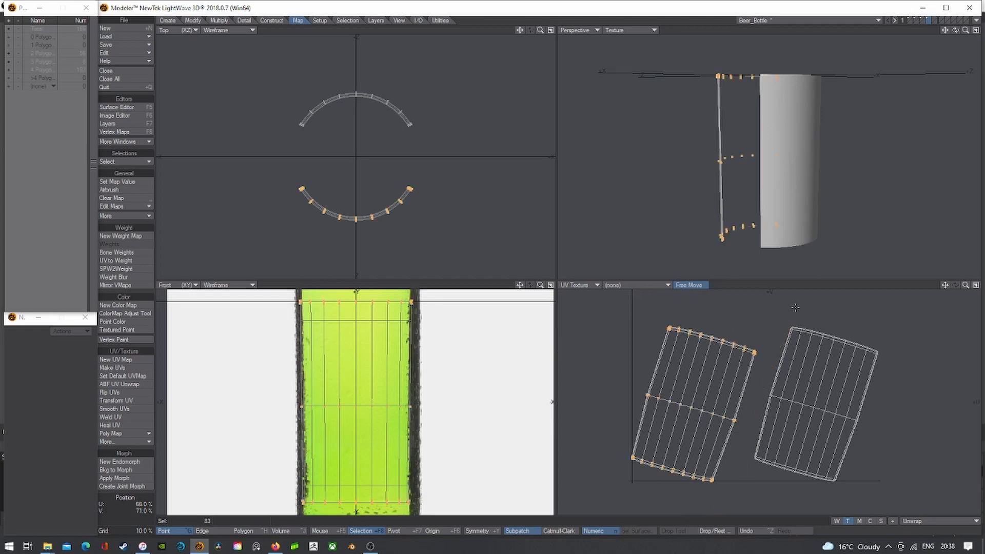
{"action": "key", "text": "y"}
{"action": "left_click_drag", "start_coordinate": [706, 410], "coordinate": [683, 370], "text": "ctrl"}
{"action": "key", "text": "t"}
{"action": "scroll", "coordinate": [706, 447], "scroll_direction": "down", "scroll_amount": 2}
{"action": "key", "text": "Return"}
{"action": "mouse_move", "coordinate": [735, 321]}
{"action": "right_mouse_down"}
{"action": "mouse_move", "coordinate": [875, 404]}
{"action": "mouse_move", "coordinate": [867, 379]}
{"action": "right_mouse_up"}
- Rotate the right UV island upright, move it, and enlarge the UV view to full window
{"action": "mouse_move", "coordinate": [796, 363]}
{"action": "right_mouse_down"}
{"action": "mouse_move", "coordinate": [745, 362]}
{"action": "mouse_move", "coordinate": [903, 407]}
{"action": "right_mouse_up"}
{"action": "key", "text": "y"}
{"action": "left_click_drag", "start_coordinate": [770, 422], "coordinate": [760, 410], "text": "ctrl"}
{"action": "key", "text": "t"}
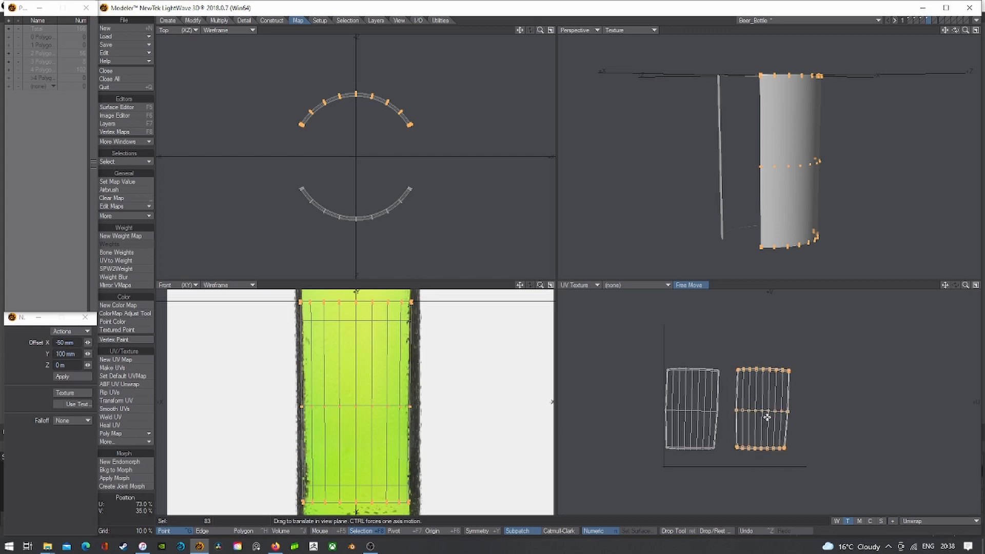
{"action": "key", "text": "shift+h"}
{"action": "left_click", "coordinate": [976, 284]}
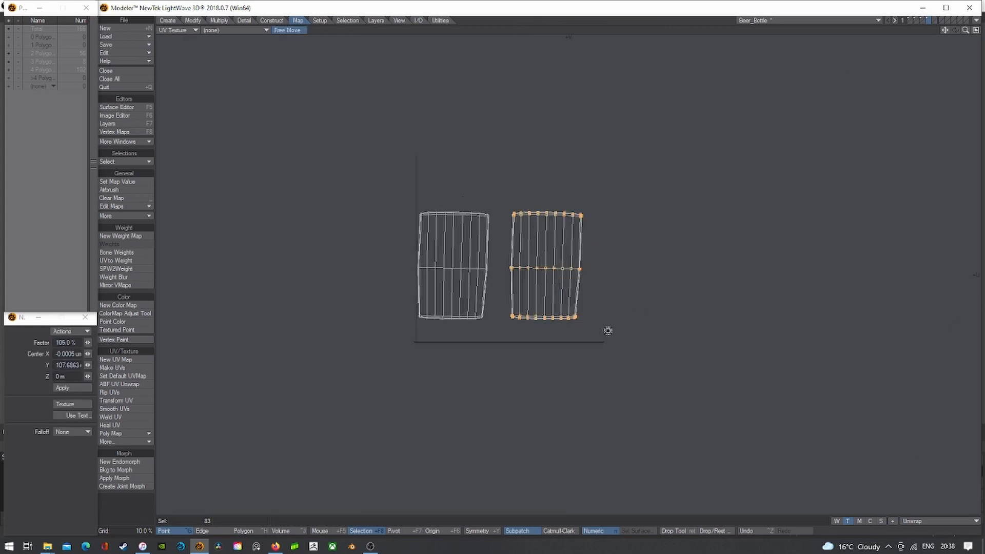
- Scale the right label island up to 116% and reposition it
{"action": "scroll", "coordinate": [608, 331], "scroll_direction": "up", "scroll_amount": 2}
{"action": "left_click_drag", "start_coordinate": [523, 248], "coordinate": [542, 249]}
{"action": "key", "text": "t"}
{"action": "key", "text": "Return"}
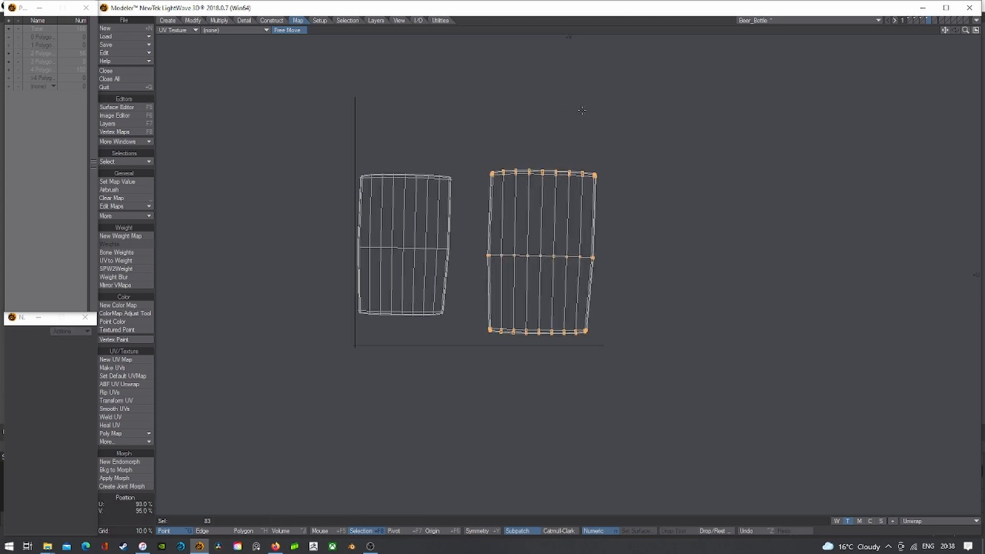
{"action": "left_click", "coordinate": [582, 110]}
- Scale the left island to 122%, place it beside the right one, and restore four views
{"action": "mouse_move", "coordinate": [457, 82]}
{"action": "right_mouse_down"}
{"action": "mouse_move", "coordinate": [394, 96]}
{"action": "mouse_move", "coordinate": [429, 384]}
{"action": "mouse_move", "coordinate": [437, 92]}
{"action": "mouse_move", "coordinate": [312, 384]}
{"action": "mouse_move", "coordinate": [442, 333]}
{"action": "mouse_move", "coordinate": [461, 46]}
{"action": "mouse_move", "coordinate": [462, 115]}
{"action": "right_mouse_up"}
{"action": "key", "text": "shift+h"}
{"action": "left_click_drag", "start_coordinate": [403, 214], "coordinate": [424, 226]}
{"action": "key", "text": "t"}
{"action": "key", "text": "Return"}
{"action": "key", "text": "slash"}
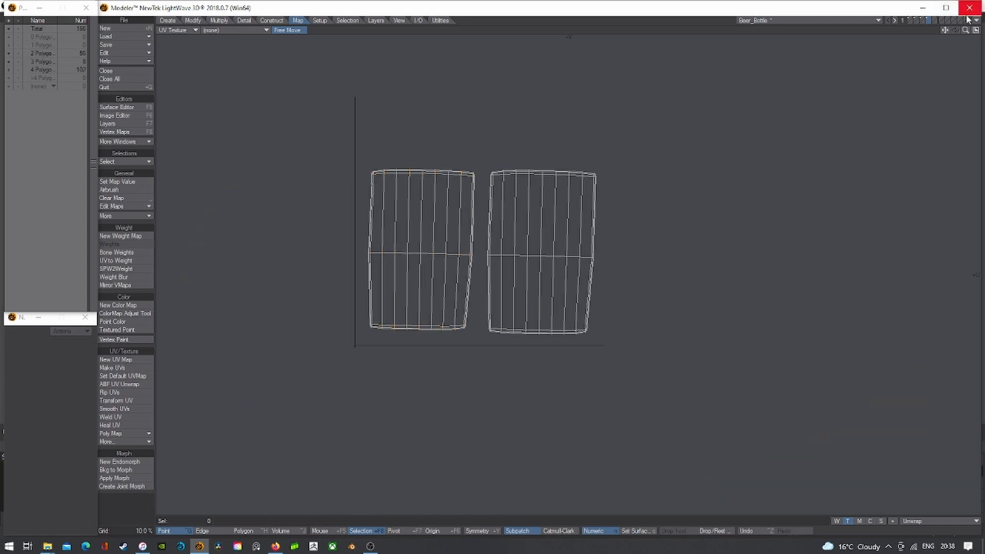
{"action": "left_click", "coordinate": [976, 30]}
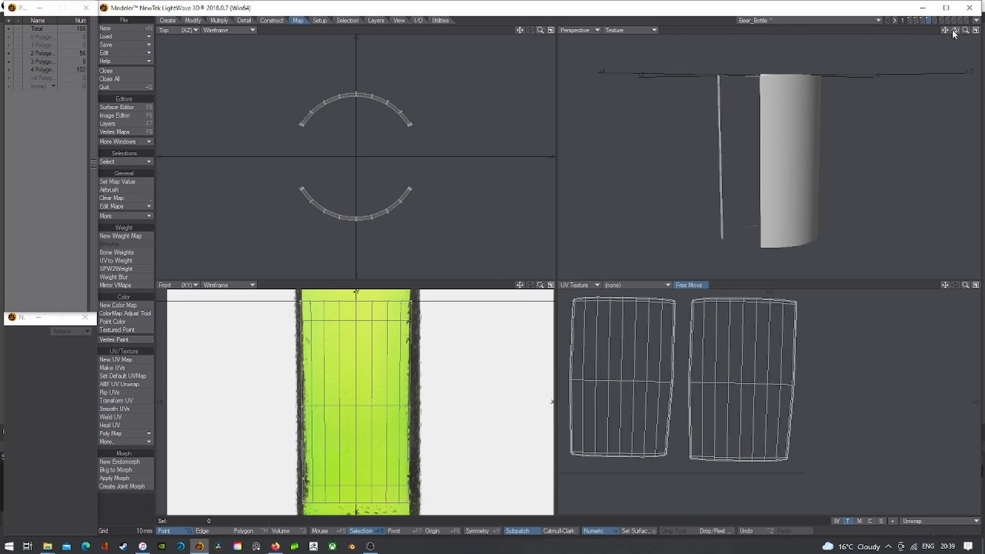
- Put the bottle and label layers together in the foreground and fit all views to them
{"action": "left_click_drag", "start_coordinate": [966, 31], "coordinate": [949, 31]}
{"action": "left_click", "coordinate": [911, 21]}
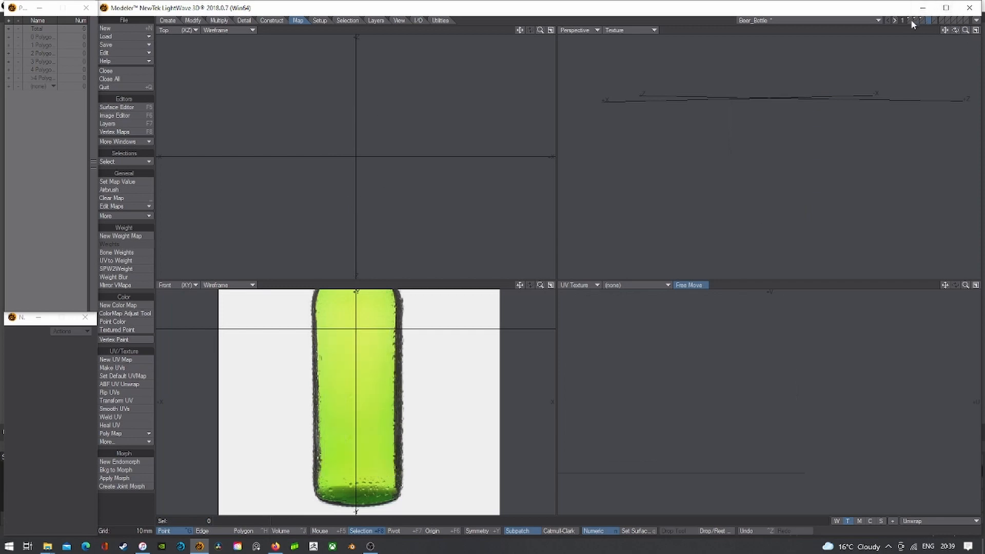
{"action": "left_click", "coordinate": [909, 20]}
{"action": "left_click", "coordinate": [909, 19], "text": "shift"}
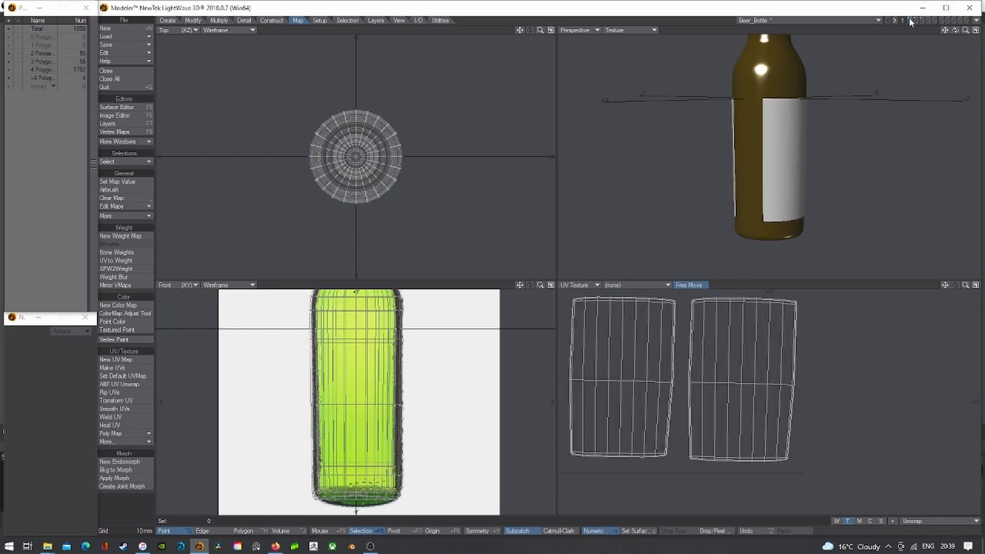
{"action": "key", "text": "a"}
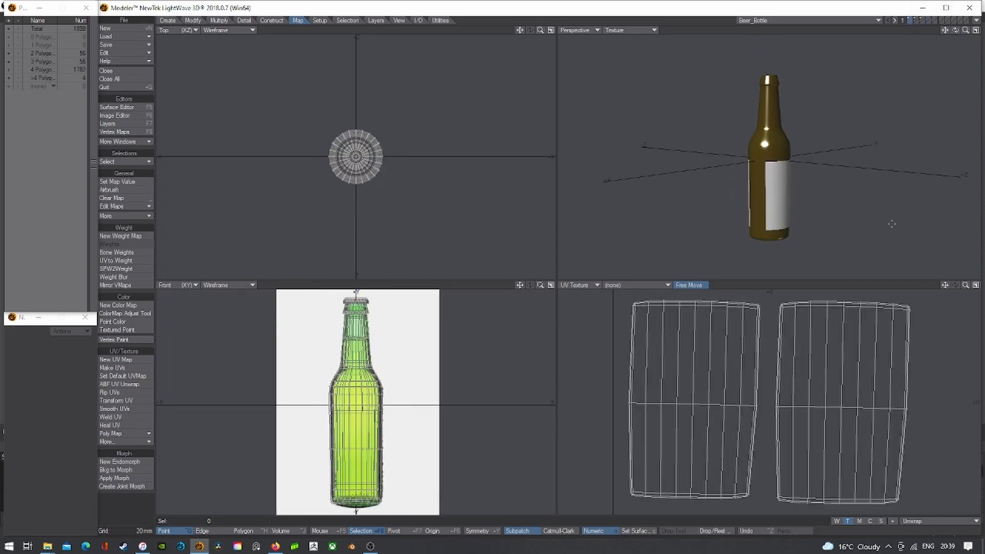
{"action": "left_click", "coordinate": [913, 19]}
{"action": "left_click", "coordinate": [920, 19]}
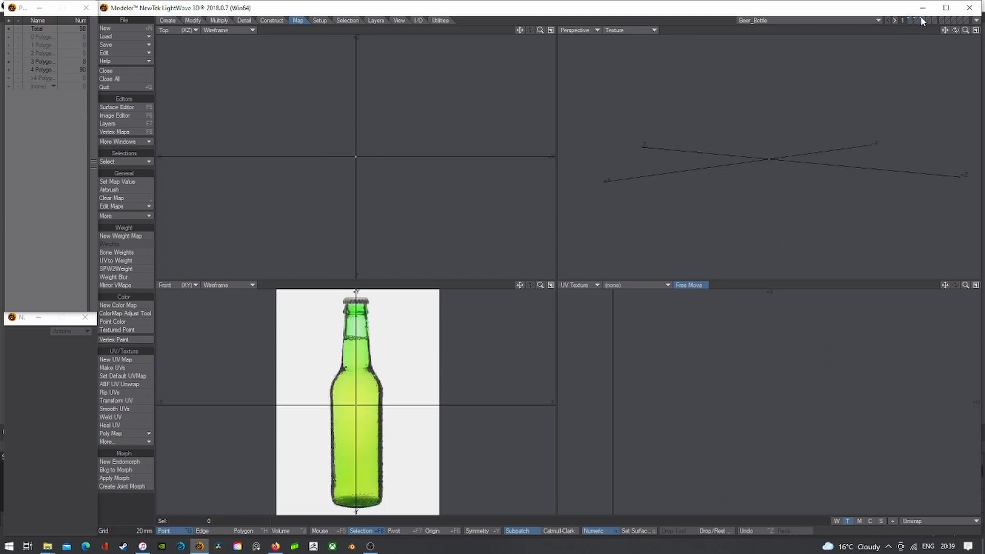
{"action": "left_click", "coordinate": [912, 19]}
{"action": "key", "text": "a"}
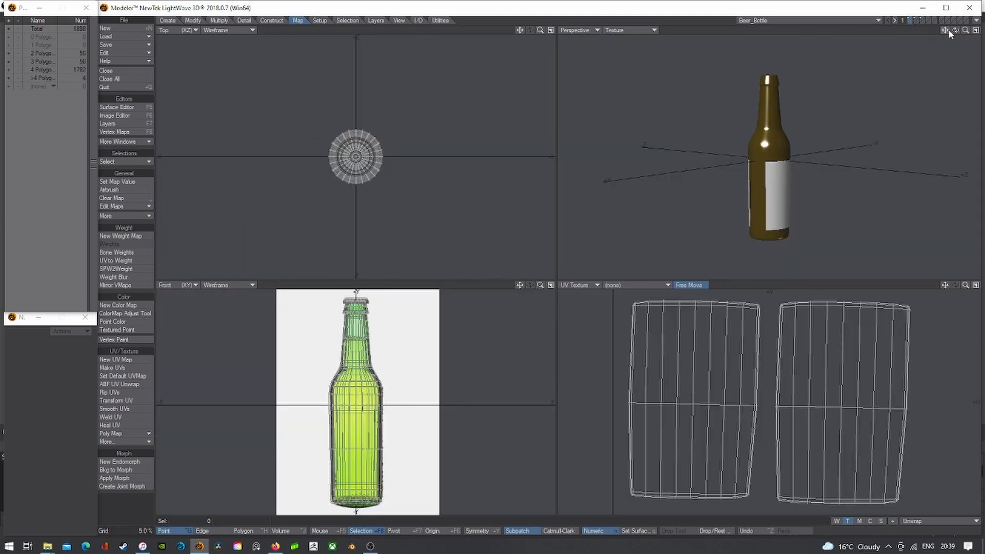
{"action": "left_click", "coordinate": [914, 20]}
{"action": "left_click", "coordinate": [914, 19]}
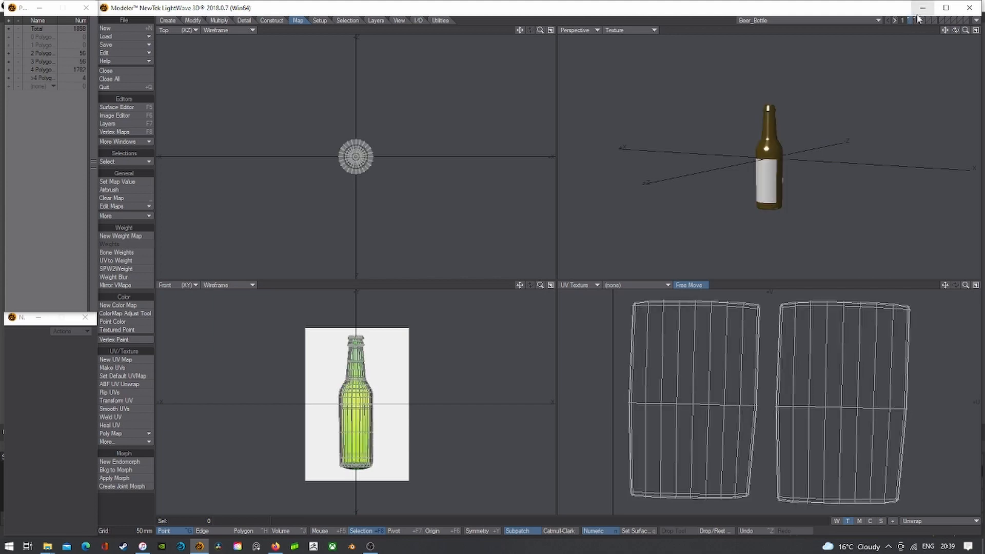
{"action": "left_click", "coordinate": [920, 20], "text": "shift"}
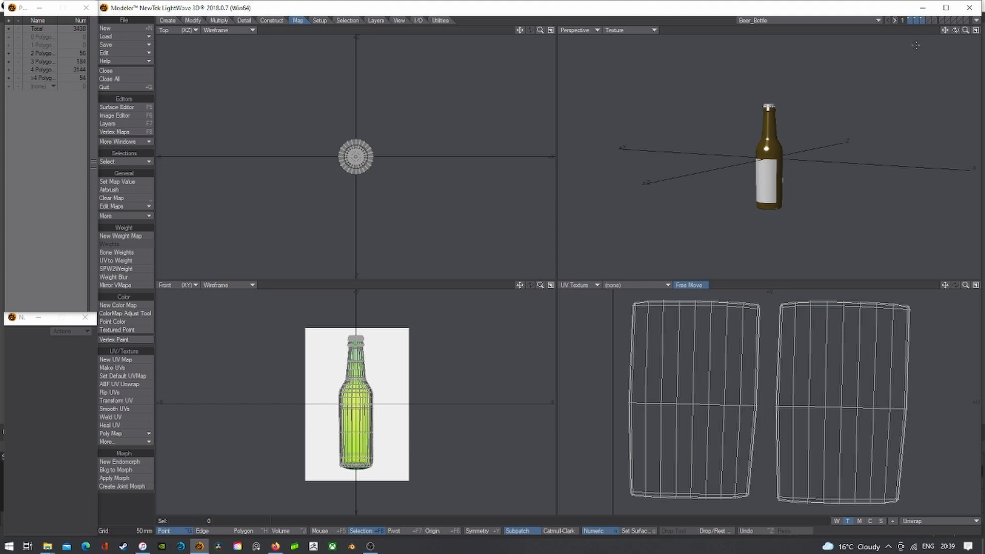
- Select all the bottle's points and set the bottle resting on the ground
{"action": "left_click", "coordinate": [169, 21]}
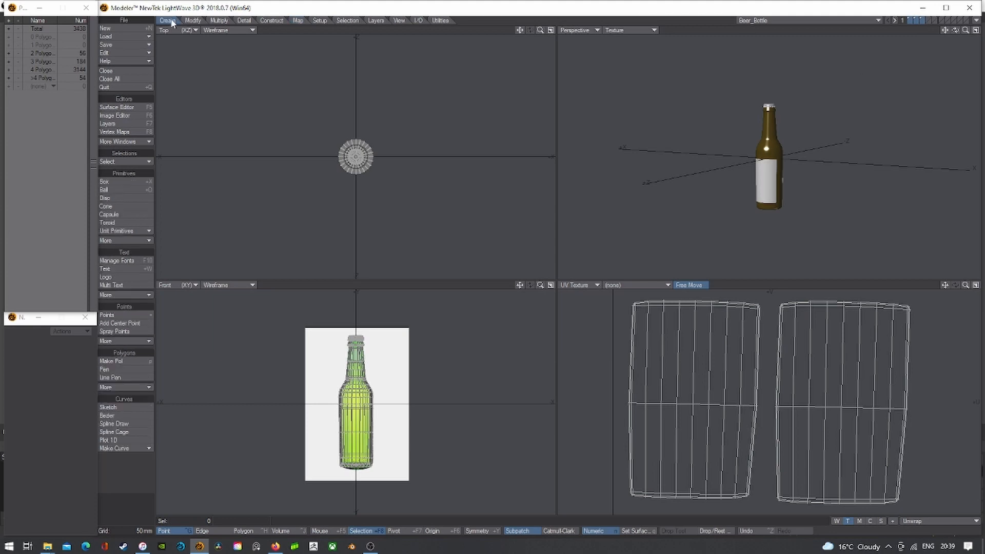
{"action": "left_click", "coordinate": [194, 21]}
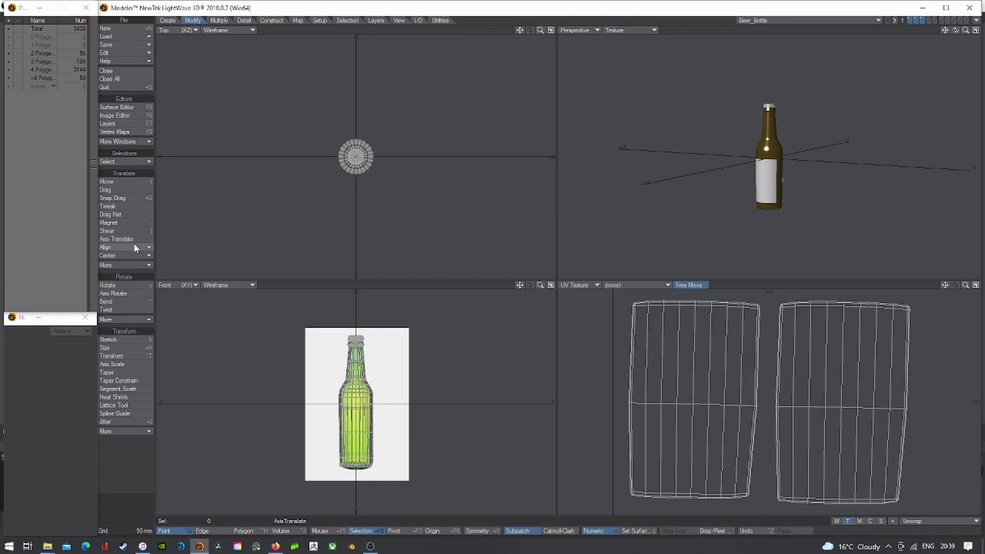
{"action": "mouse_move", "coordinate": [431, 338]}
{"action": "right_mouse_down"}
{"action": "mouse_move", "coordinate": [351, 308]}
{"action": "mouse_move", "coordinate": [398, 395]}
{"action": "right_mouse_up"}
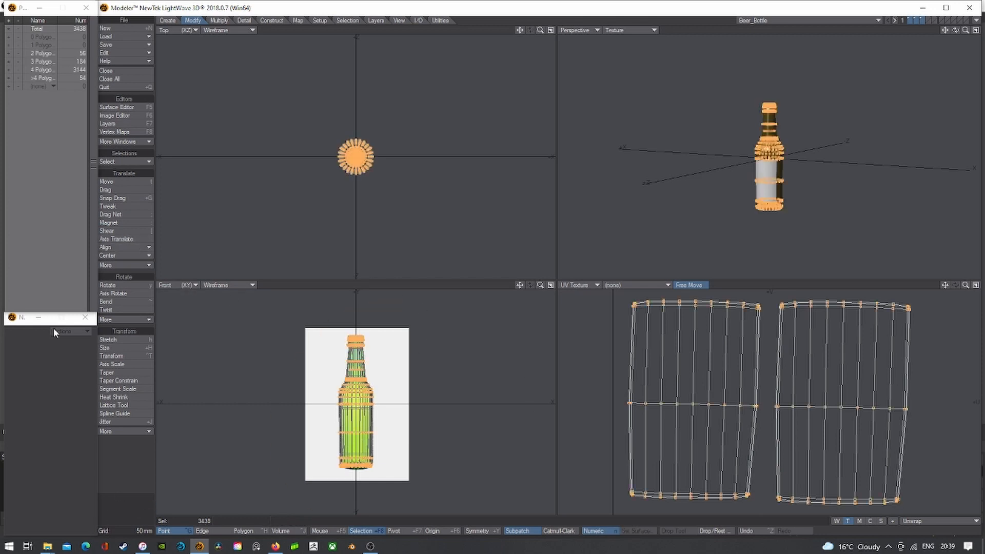
{"action": "left_click", "coordinate": [137, 248]}
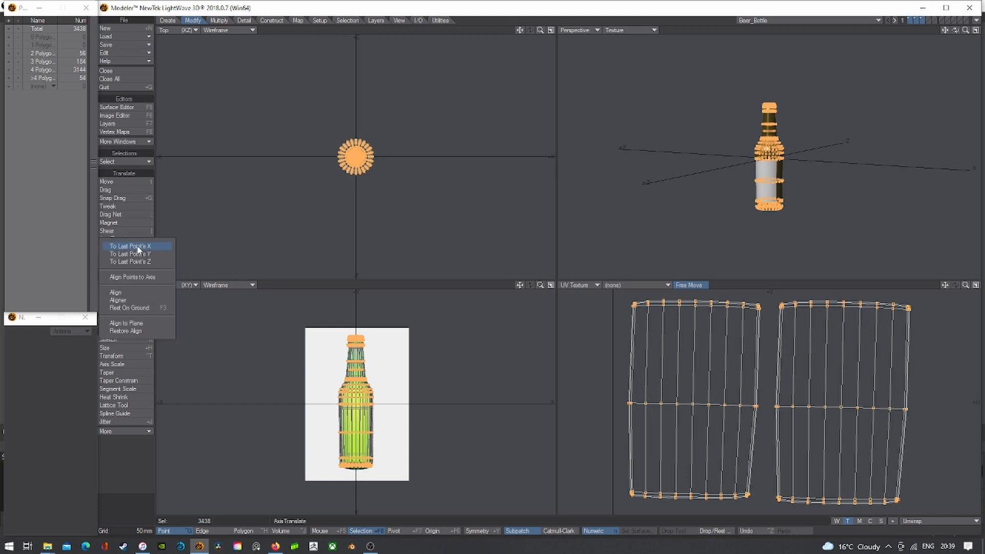
{"action": "left_click", "coordinate": [141, 307]}
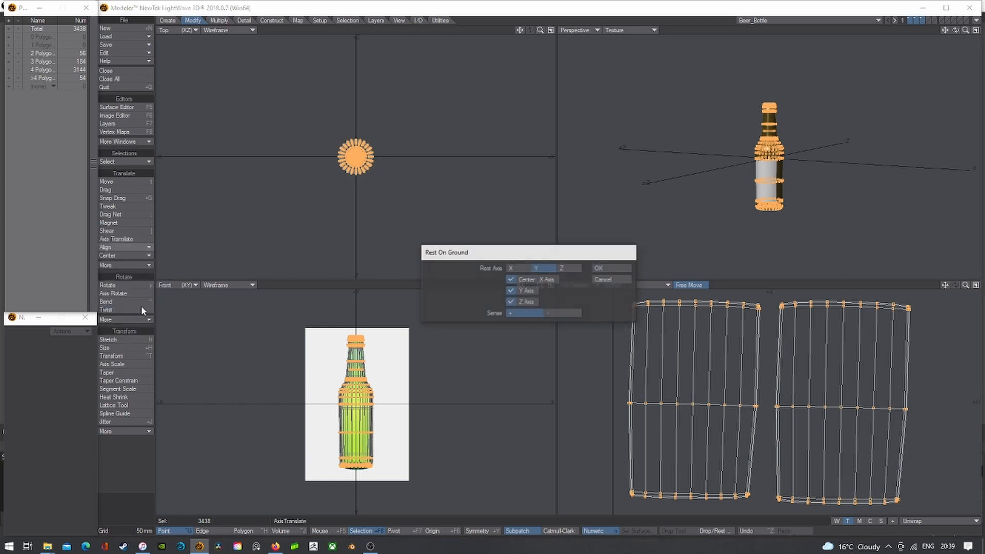
{"action": "left_click", "coordinate": [613, 268]}
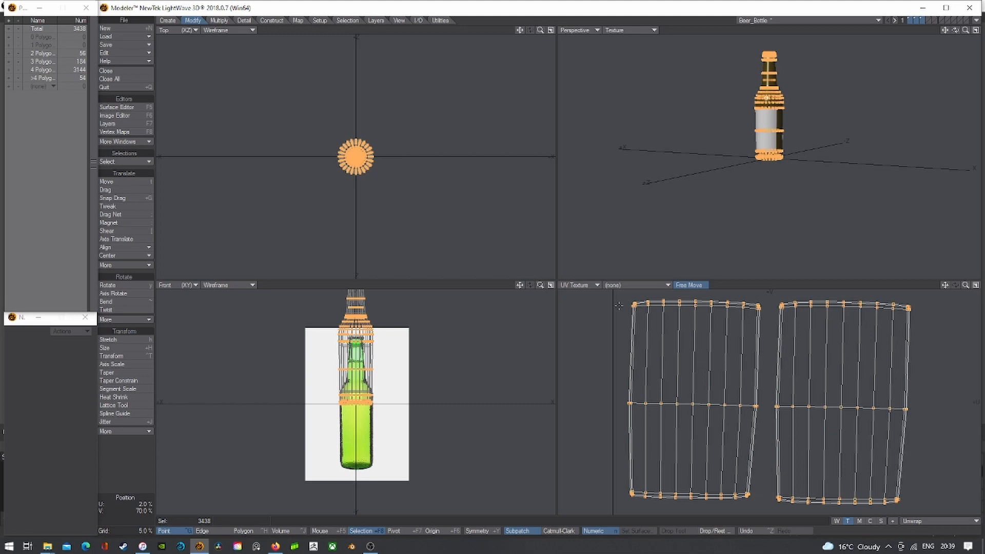
- Reframe the views, switch to polygon selection, orbit the perspective, and activate an empty layer
{"action": "key", "text": "a"}
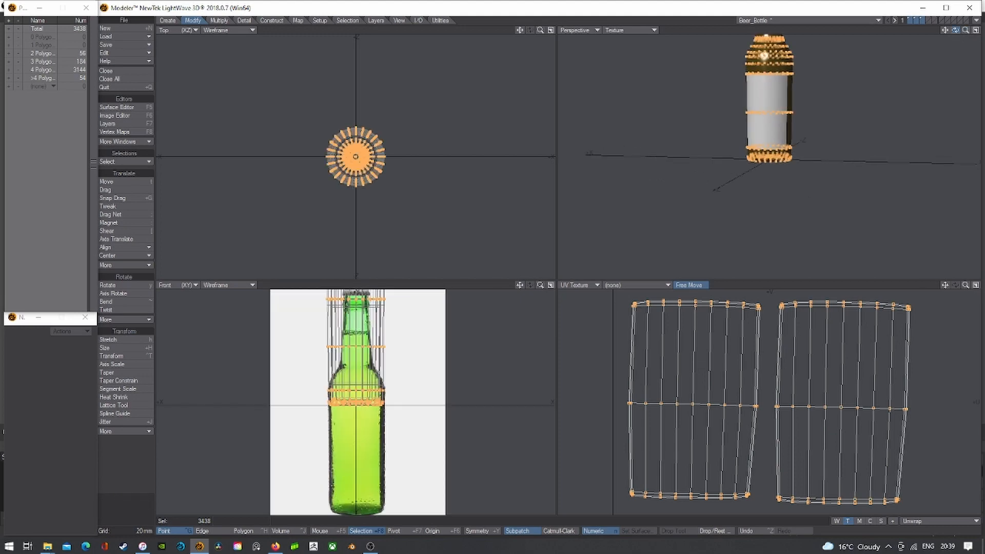
{"action": "key", "text": "space"}
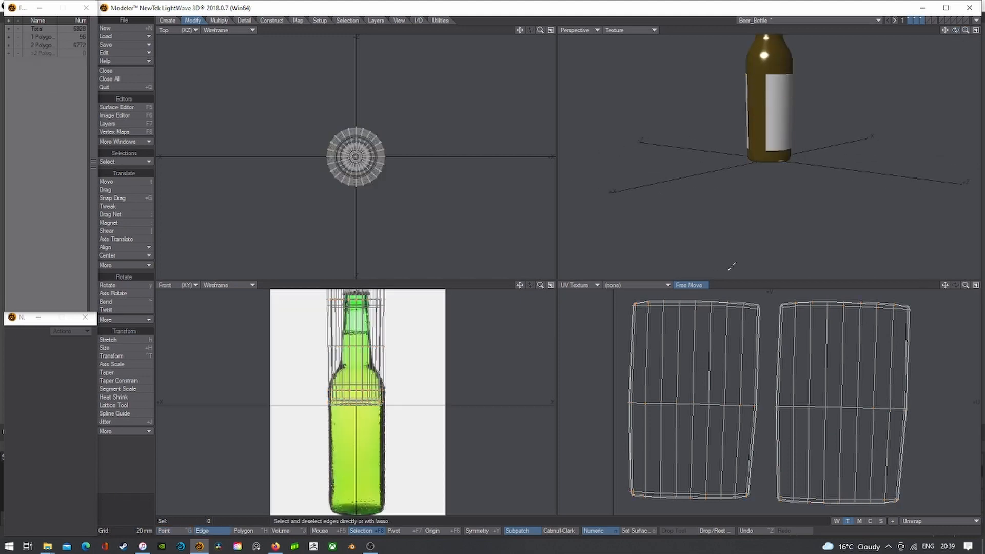
{"action": "left_click_drag", "start_coordinate": [956, 30], "coordinate": [963, 17]}
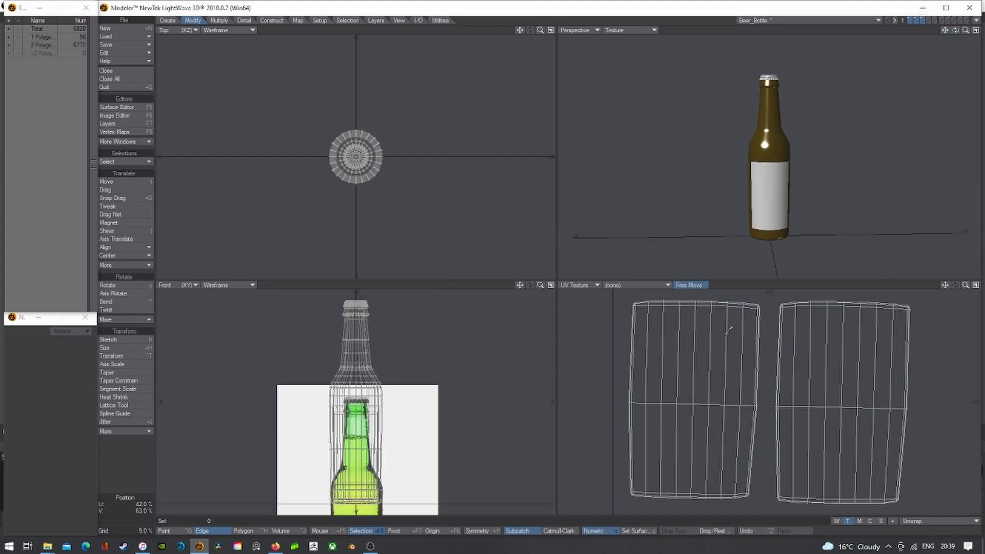
{"action": "scroll", "coordinate": [570, 338], "scroll_direction": "down", "scroll_amount": 2}
{"action": "left_click", "coordinate": [250, 529]}
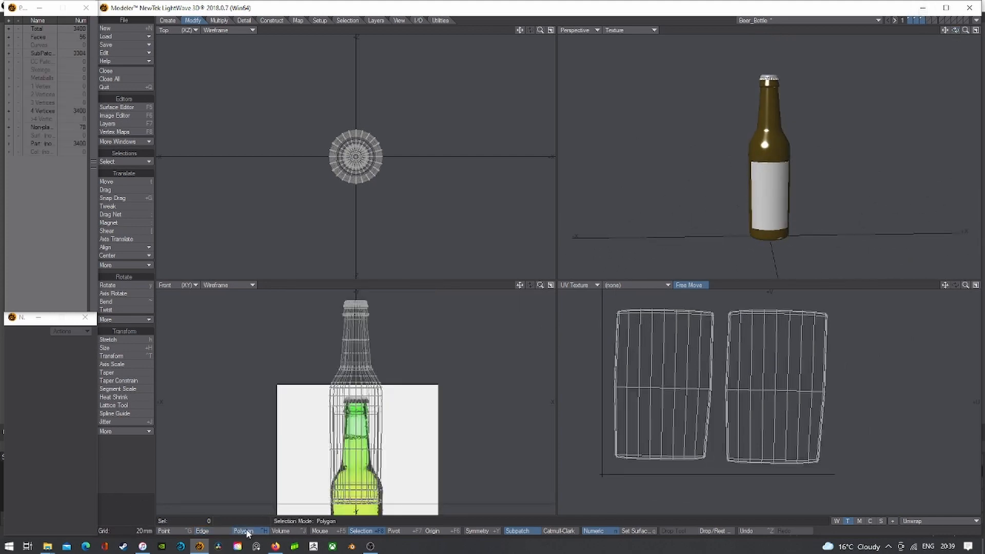
{"action": "key", "text": "a"}
{"action": "left_click_drag", "start_coordinate": [967, 31], "coordinate": [787, 131]}
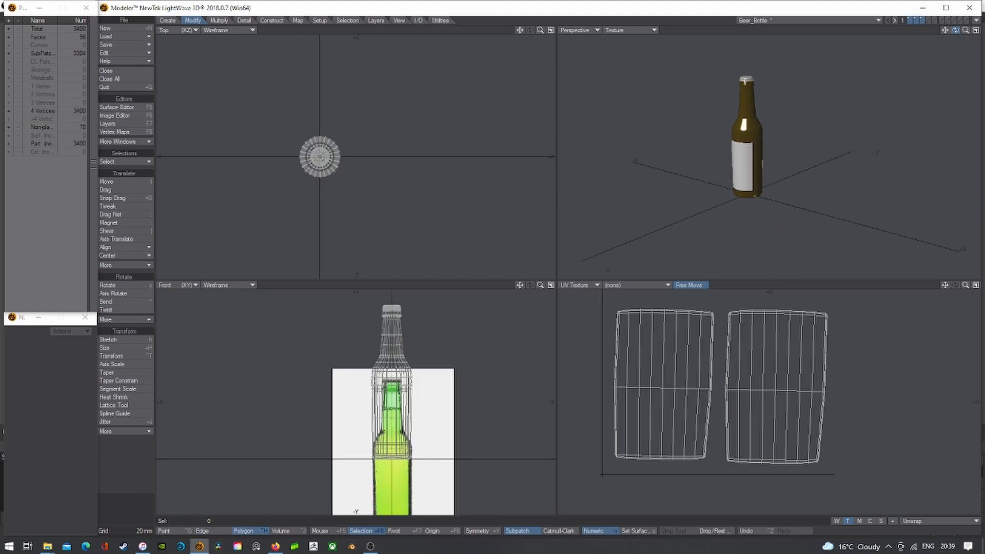
{"action": "left_click", "coordinate": [928, 18]}
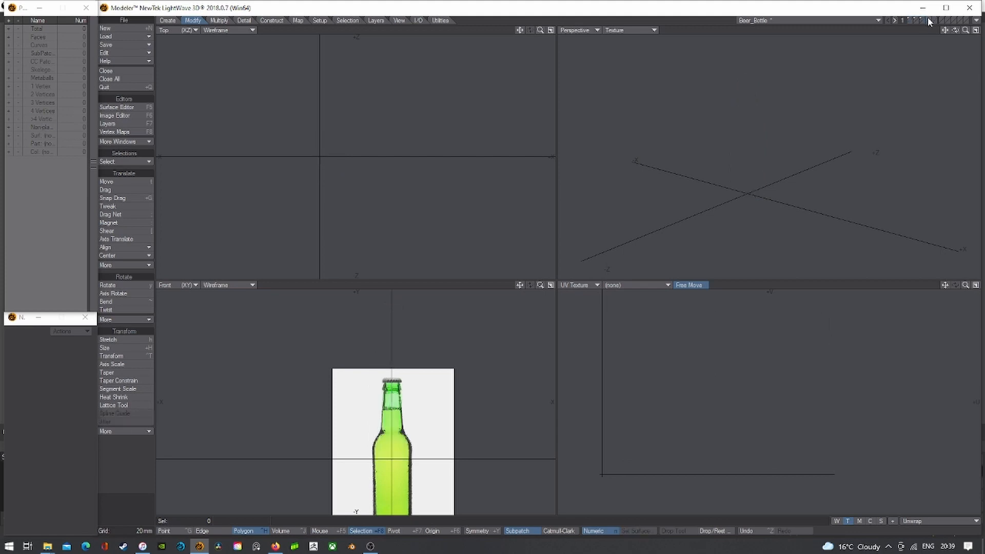
- Create a 1 m box and flatten it into a zero-height ground plane
{"action": "left_click", "coordinate": [168, 21]}
{"action": "left_click", "coordinate": [104, 182]}
{"action": "key", "text": "n"}
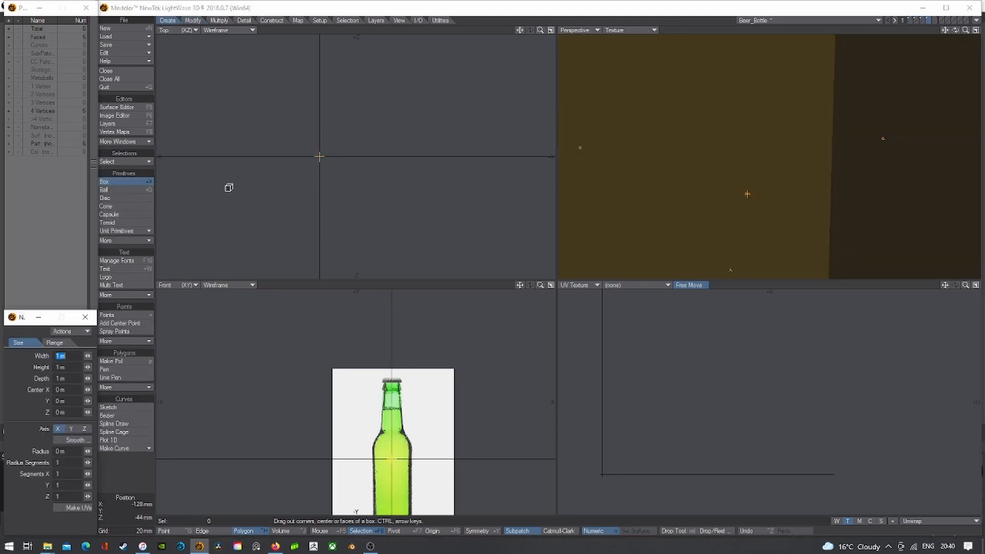
{"action": "key", "text": "a"}
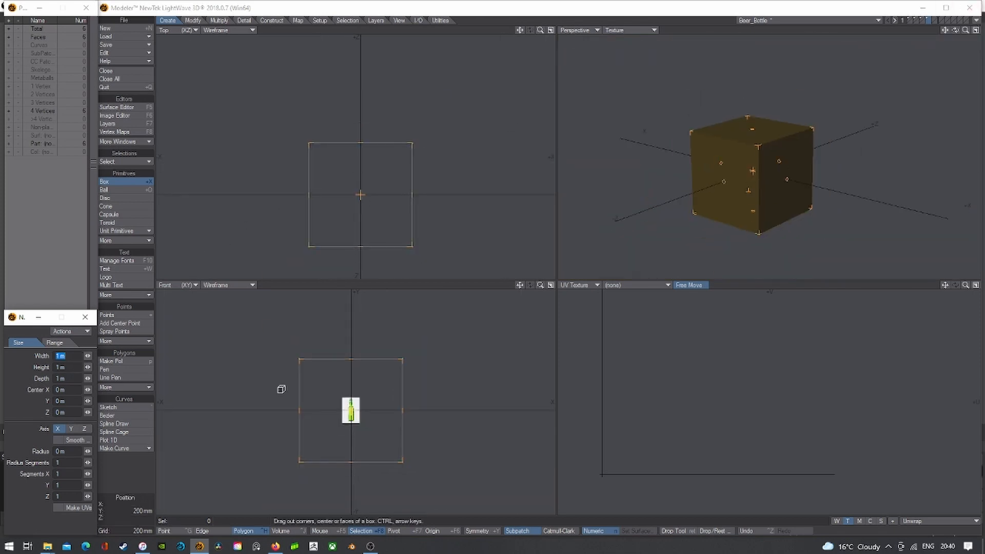
{"action": "left_click_drag", "start_coordinate": [354, 358], "coordinate": [352, 411]}
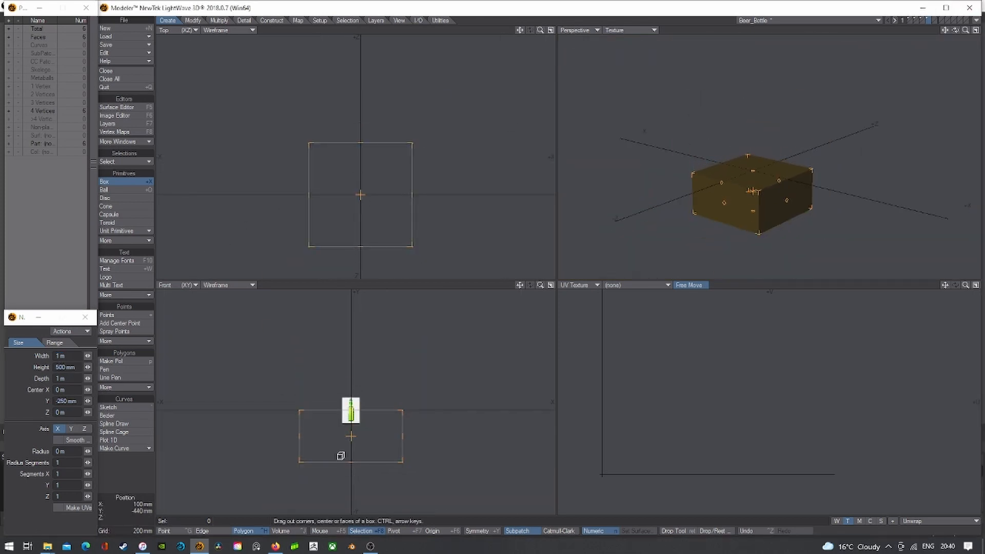
{"action": "left_click_drag", "start_coordinate": [341, 460], "coordinate": [345, 408]}
{"action": "key", "text": "space"}
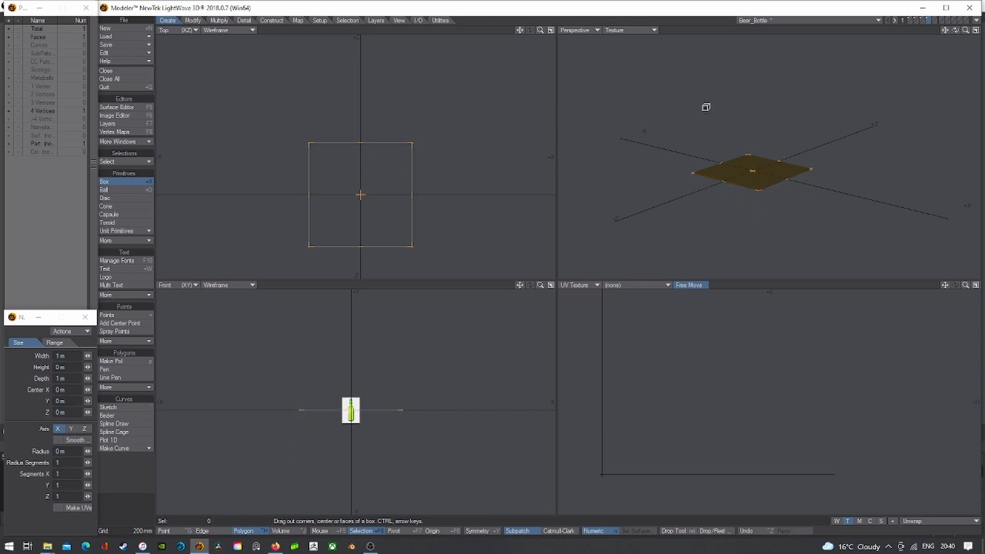
- Show the bottle layer as background, fit all views, and open Change Surface for the plane
{"action": "left_click_drag", "start_coordinate": [966, 29], "coordinate": [911, 24]}
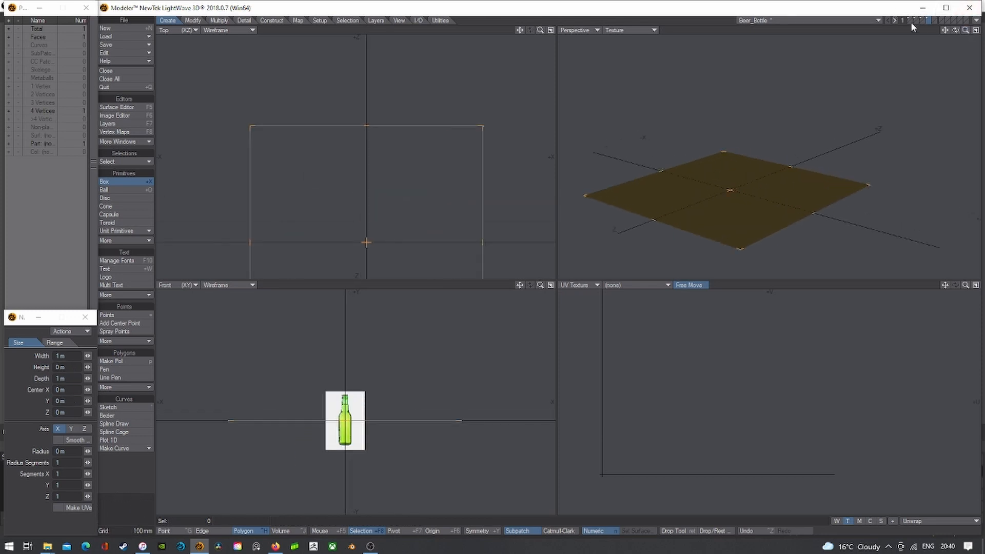
{"action": "left_click", "coordinate": [914, 22]}
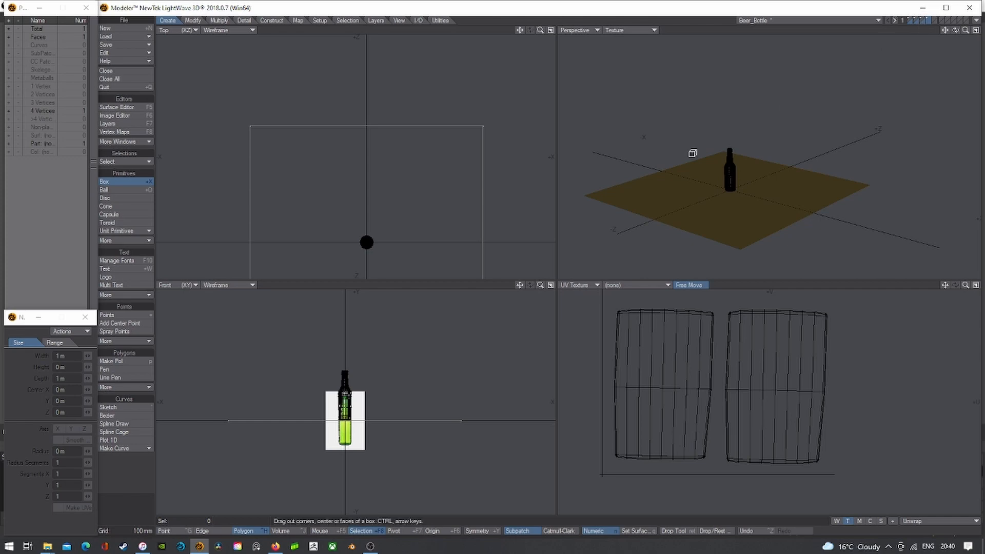
{"action": "key", "text": "space"}
{"action": "key", "text": "a"}
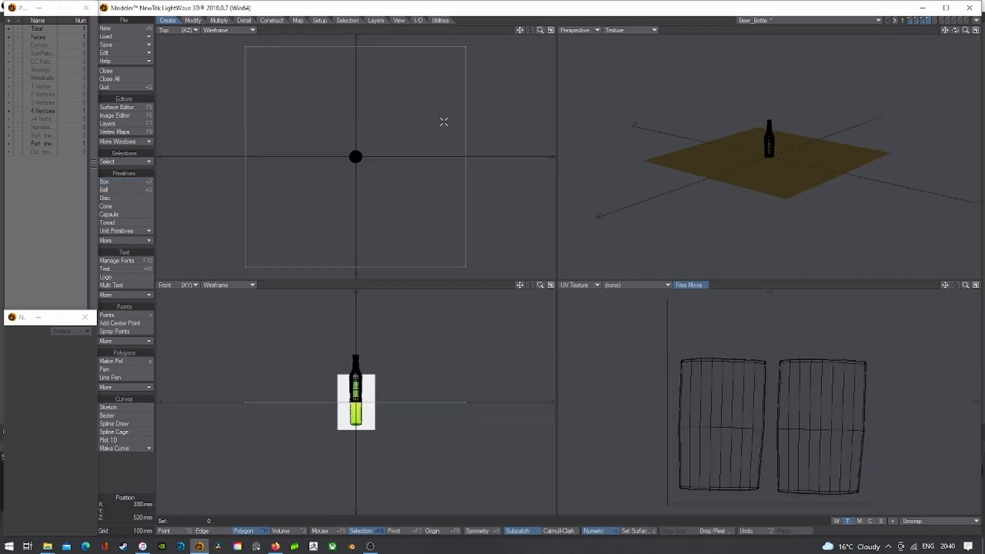
{"action": "key", "text": "q"}
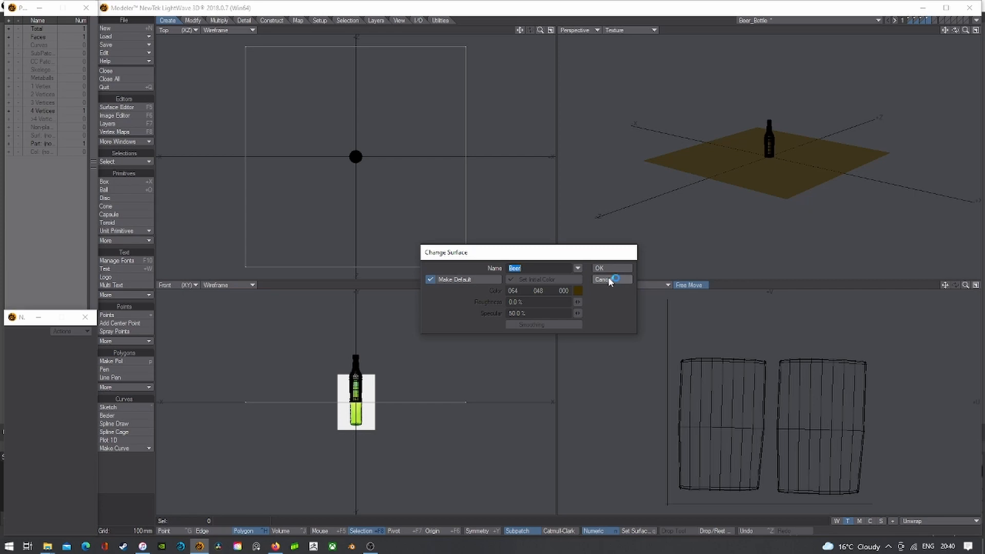
- Give the plane a dark grey (42, 42, 42) Ground surface and subdivide it faceted
{"action": "type", "text": "Ground"}
{"action": "key", "text": "Return"}
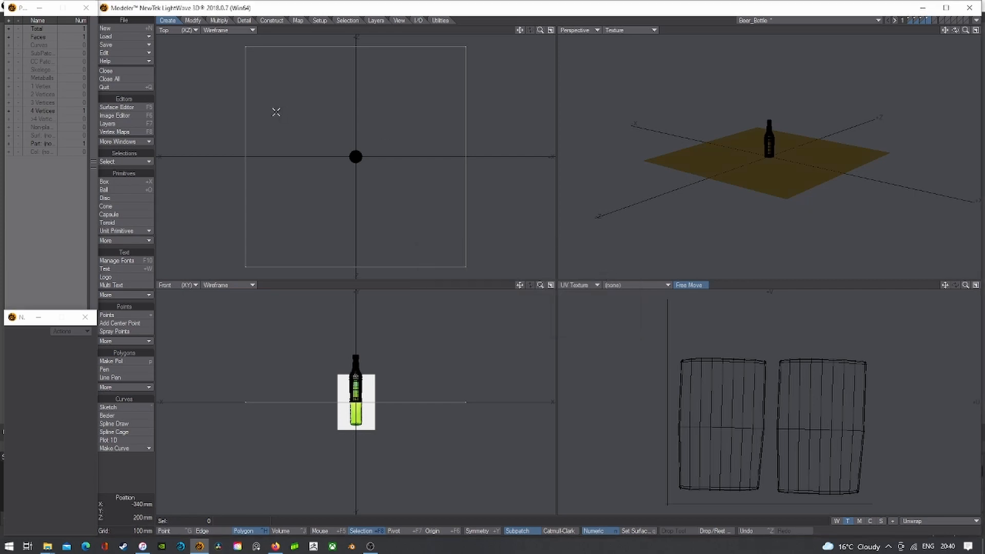
{"action": "left_click", "coordinate": [118, 107]}
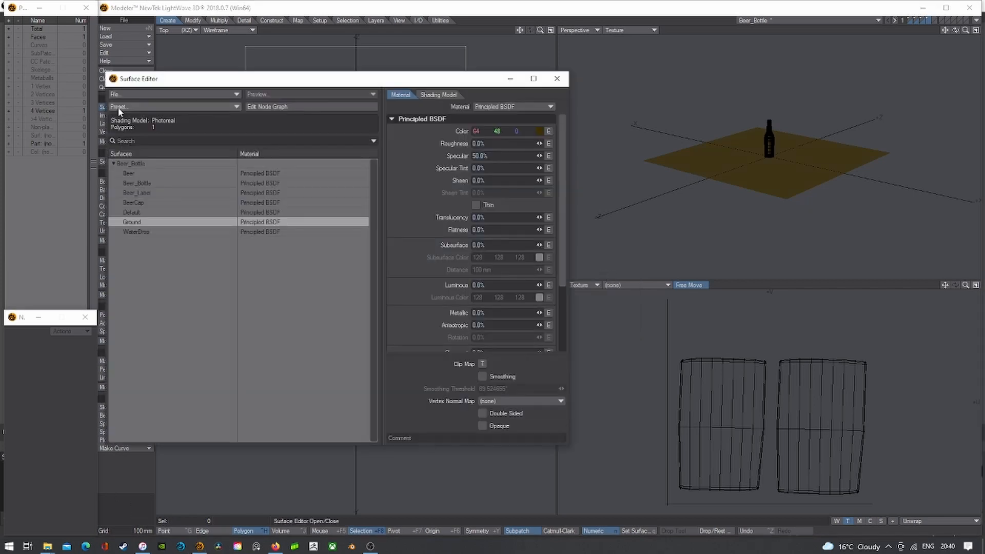
{"action": "left_click", "coordinate": [538, 131]}
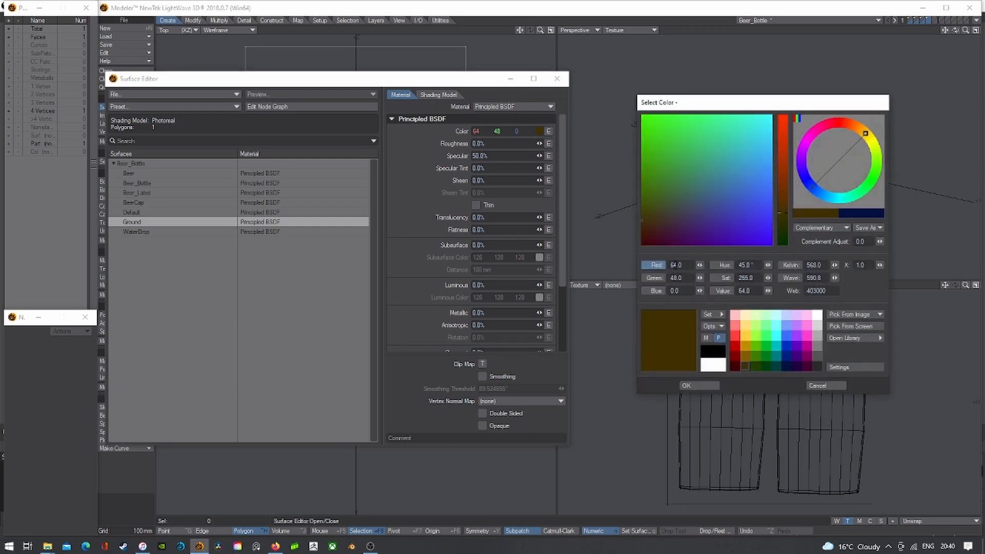
{"action": "left_click", "coordinate": [816, 367]}
{"action": "left_click", "coordinate": [704, 386]}
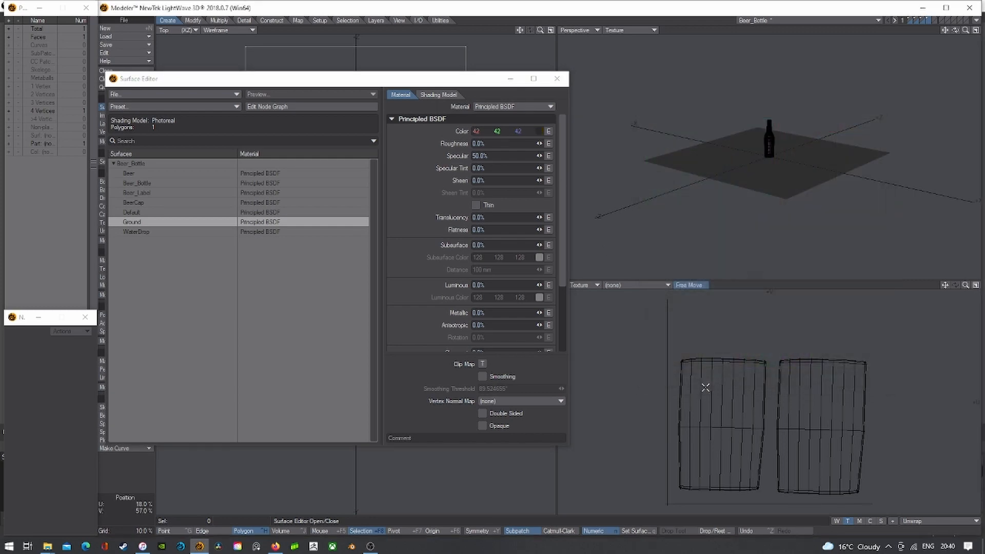
{"action": "left_click", "coordinate": [557, 78]}
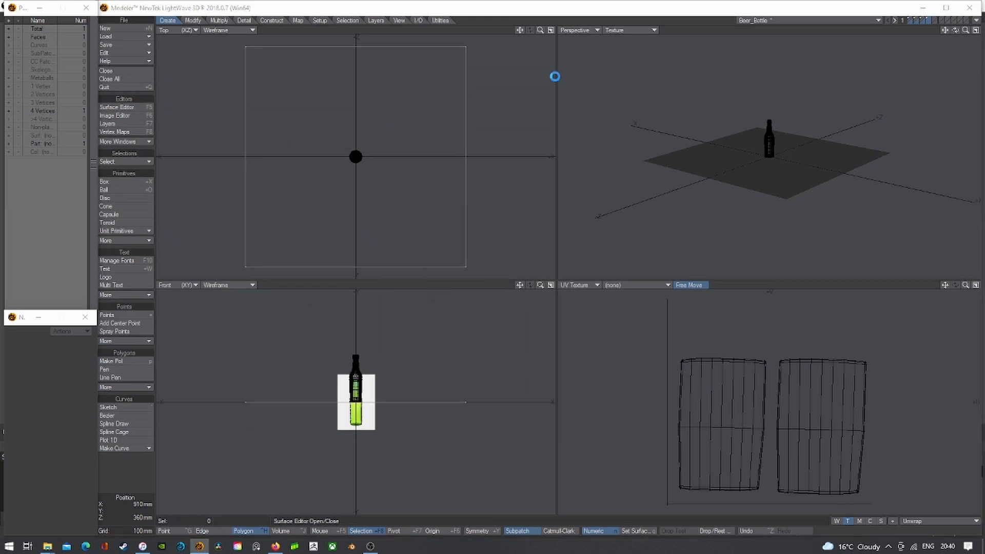
{"action": "key", "text": "shift+d"}
{"action": "left_click", "coordinate": [520, 269]}
- Subdivide the ground plane twice more into an 8×8 grid
{"action": "left_click", "coordinate": [602, 267]}
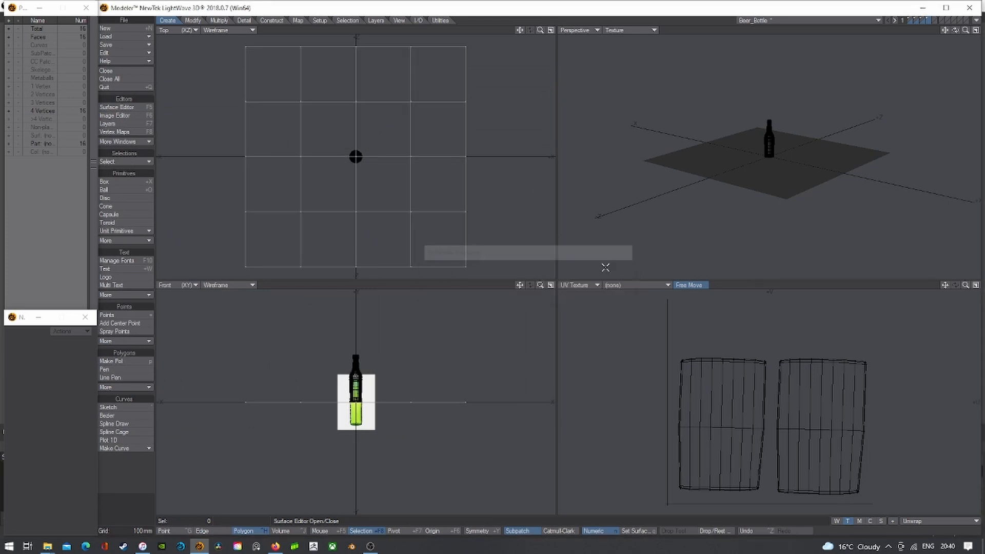
{"action": "key", "text": "shift+d"}
{"action": "left_click", "coordinate": [605, 267]}
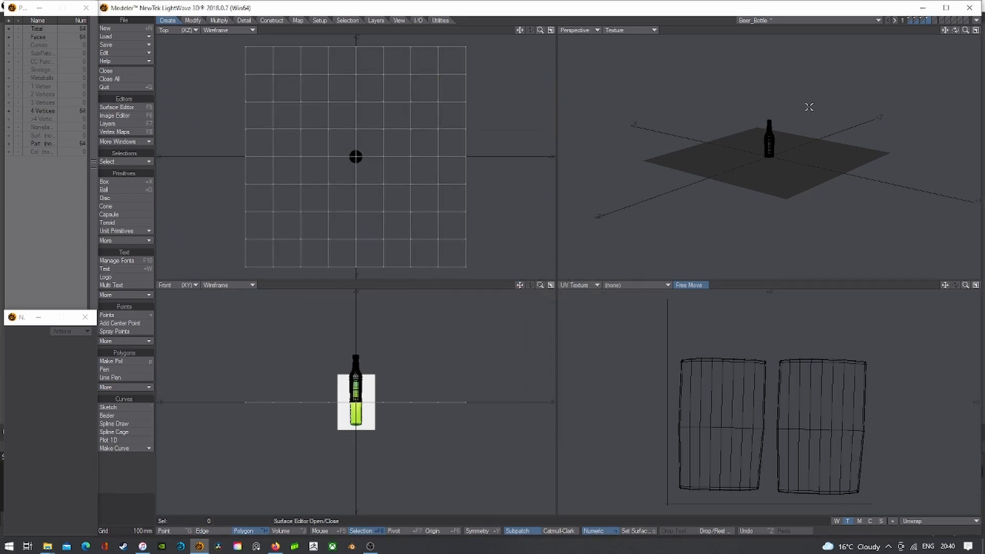
- Browse the bottle, cap and sphere layers and preview the sphere as a subpatch
{"action": "left_click", "coordinate": [928, 20]}
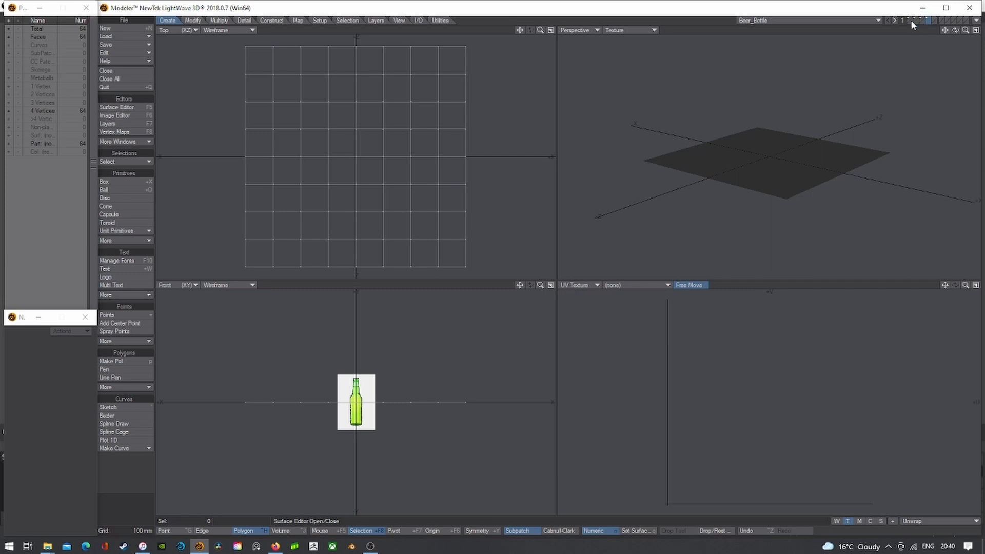
{"action": "left_click", "coordinate": [910, 20]}
{"action": "left_click", "coordinate": [916, 20]}
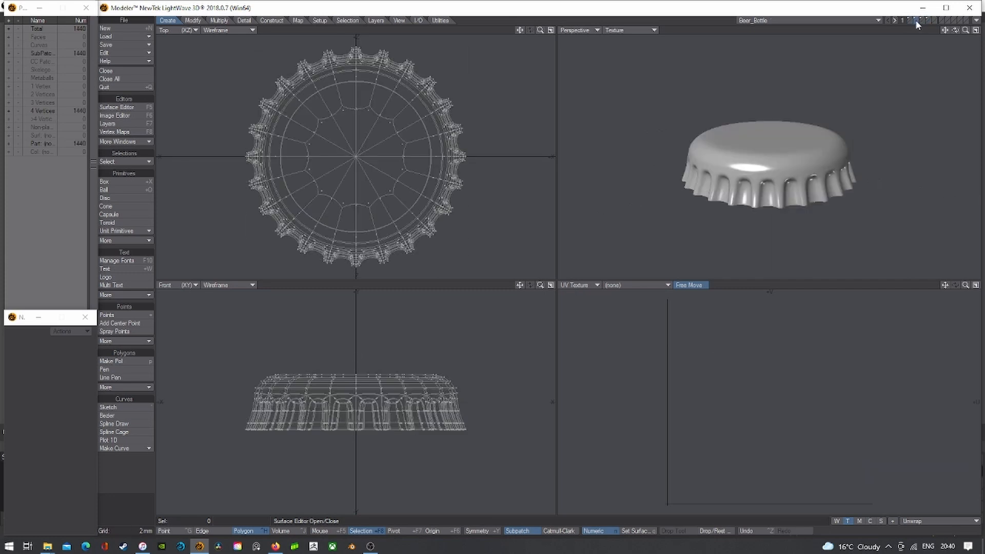
{"action": "left_click", "coordinate": [920, 20]}
{"action": "left_click", "coordinate": [922, 20]}
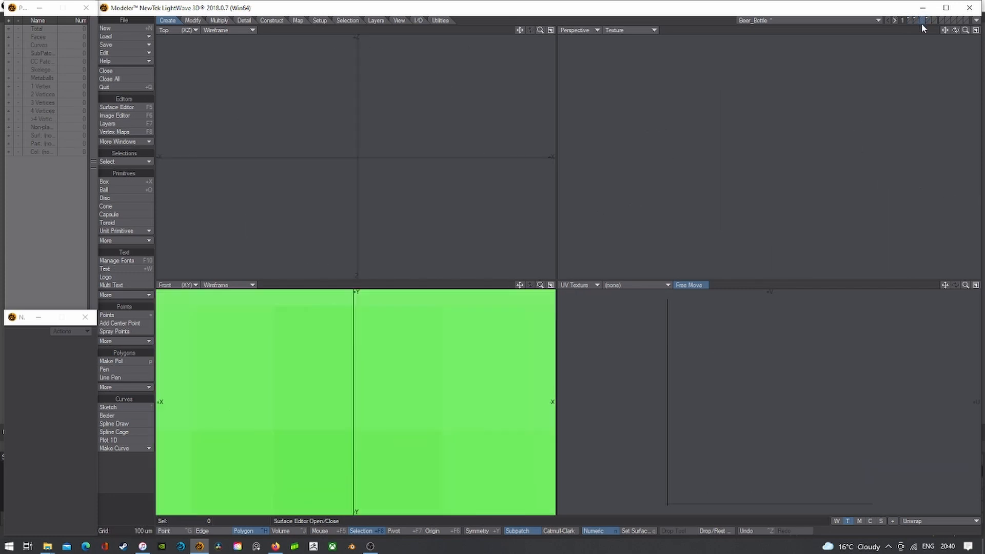
{"action": "left_click", "coordinate": [934, 19]}
{"action": "left_click", "coordinate": [928, 18]}
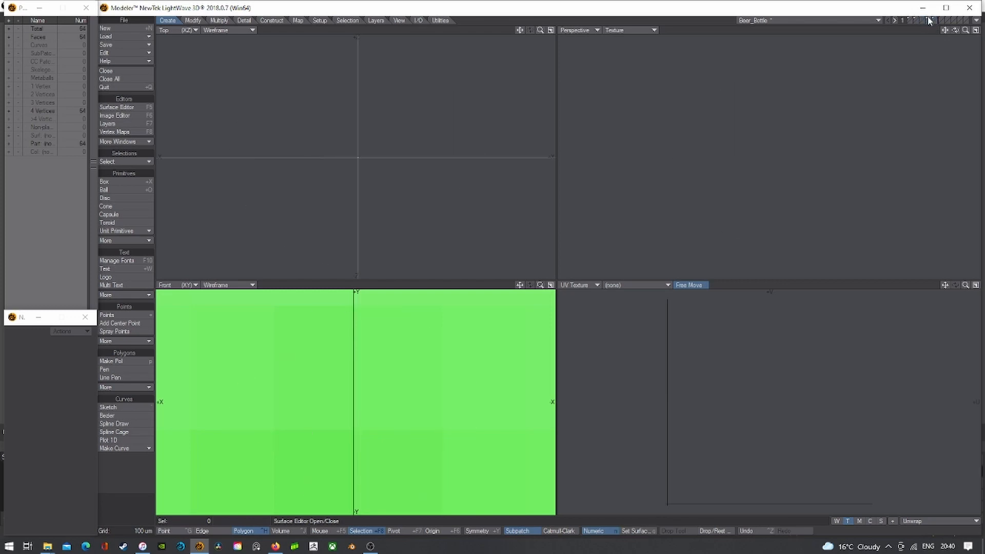
{"action": "left_click", "coordinate": [928, 19]}
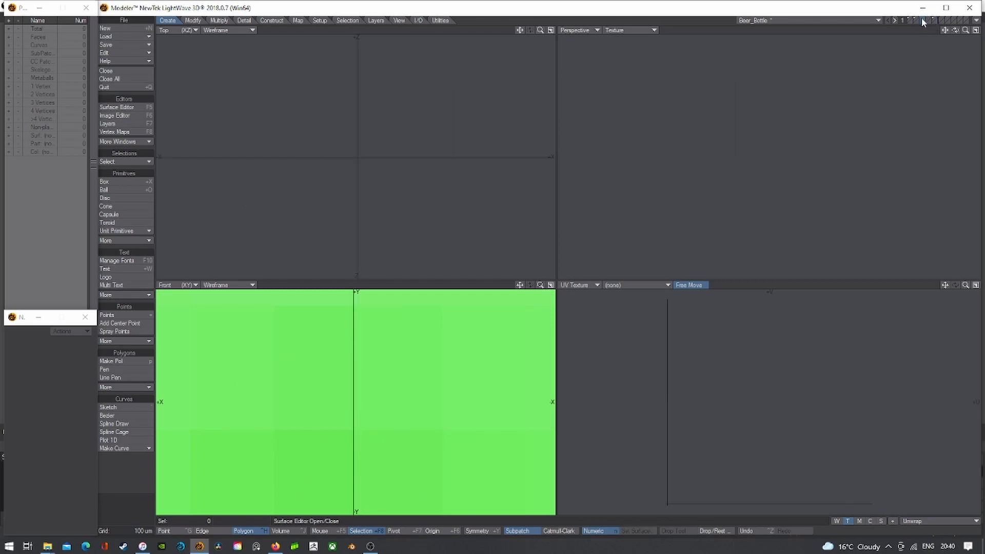
{"action": "left_click", "coordinate": [934, 19]}
{"action": "left_click", "coordinate": [928, 19]}
{"action": "left_click", "coordinate": [928, 20]}
{"action": "key", "text": "Tab"}
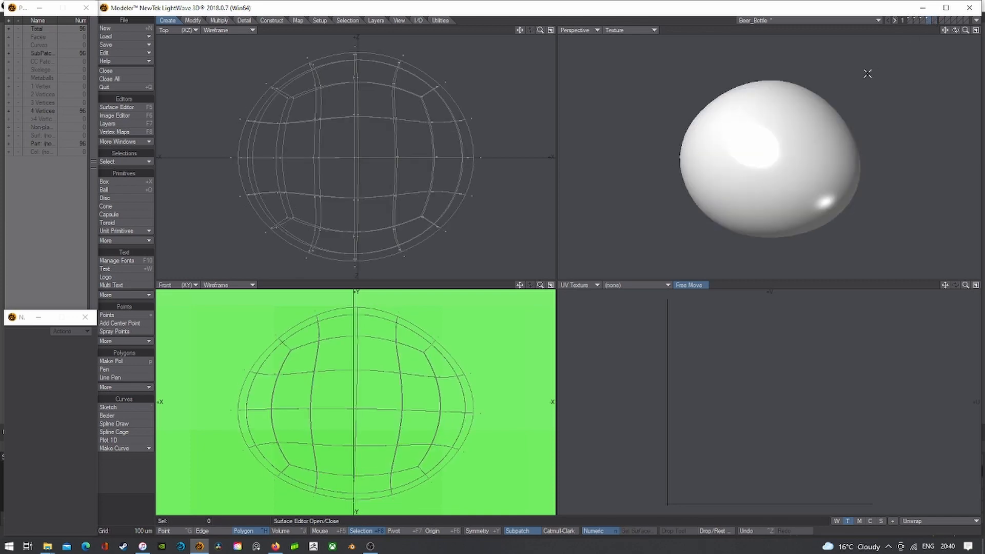
{"action": "key", "text": "comma"}
- Turn the ground plane into a rounded subpatch surface and set Perspective to Wireframe Shade
{"action": "left_click", "coordinate": [923, 19]}
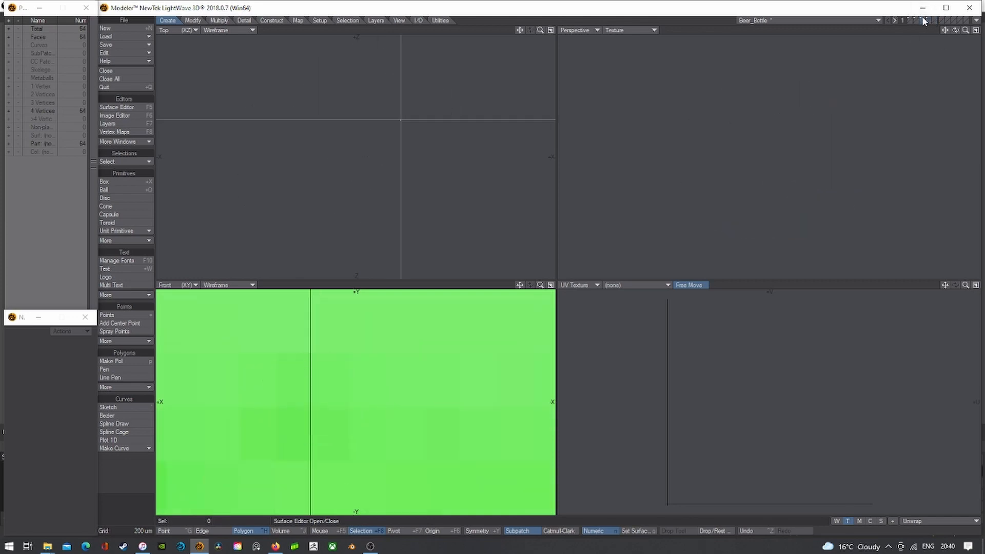
{"action": "key", "text": "a"}
{"action": "key", "text": "Tab"}
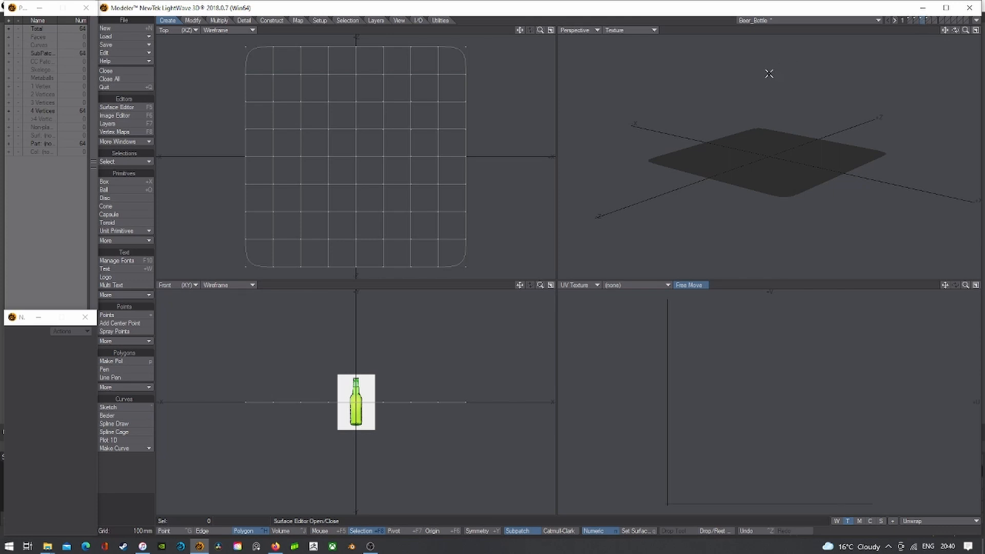
{"action": "left_click", "coordinate": [631, 29]}
{"action": "left_click", "coordinate": [637, 44]}
{"action": "mouse_move", "coordinate": [955, 30]}
{"action": "left_mouse_down"}
{"action": "mouse_move", "coordinate": [962, 41]}
{"action": "mouse_move", "coordinate": [936, 32]}
{"action": "left_mouse_up"}
{"action": "key", "text": "Tab"}
{"action": "key", "text": "Tab"}
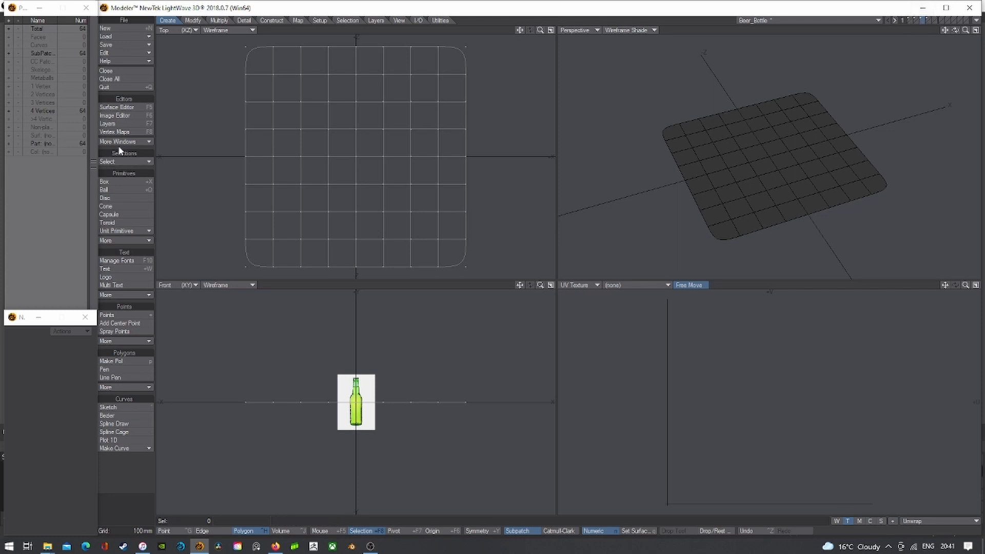
{"action": "left_click", "coordinate": [108, 124]}
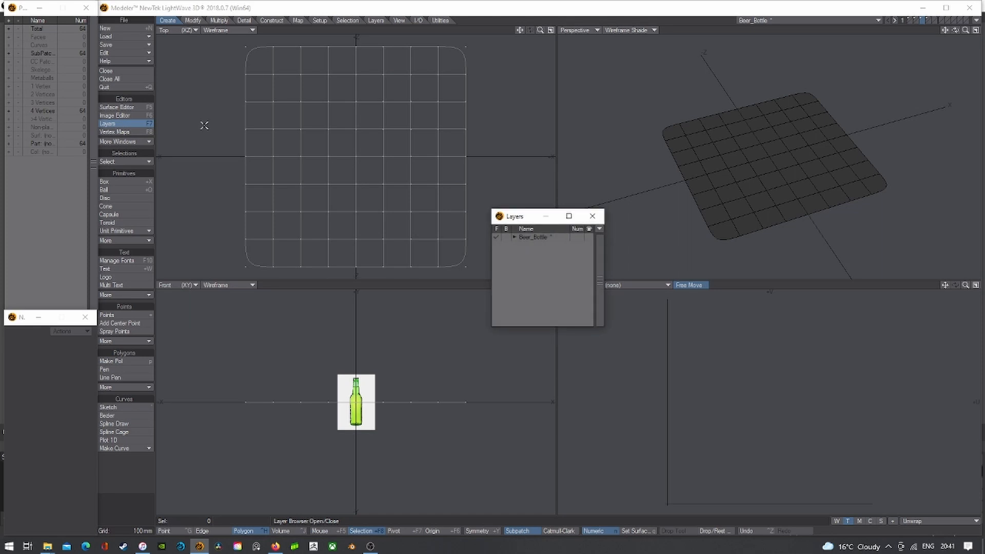
- Rename the layers Beer_Bottle, BottleCap, Ground and Water
{"action": "left_click", "coordinate": [513, 238]}
{"action": "double_click", "coordinate": [531, 245]}
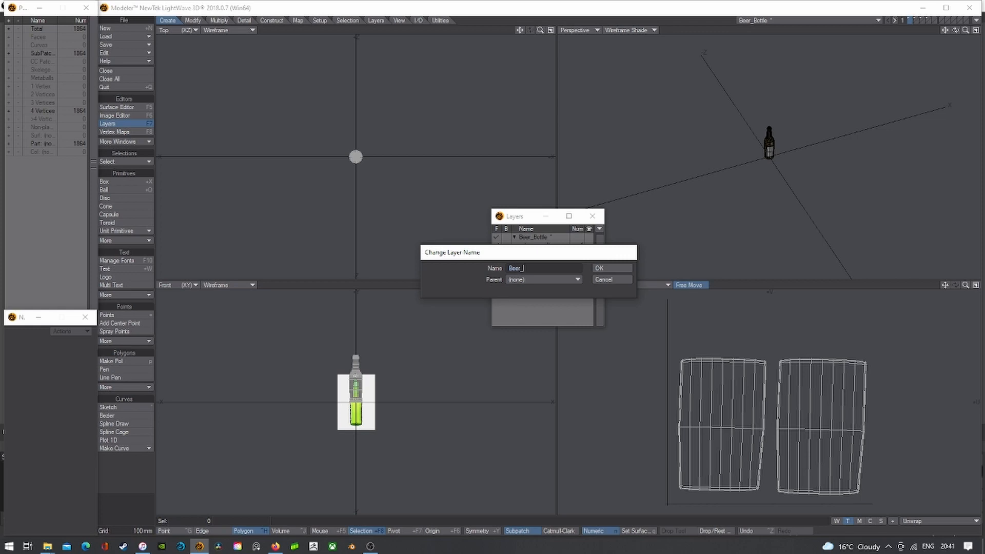
{"action": "type", "text": "Beer_Bottle"}
{"action": "key", "text": "Return"}
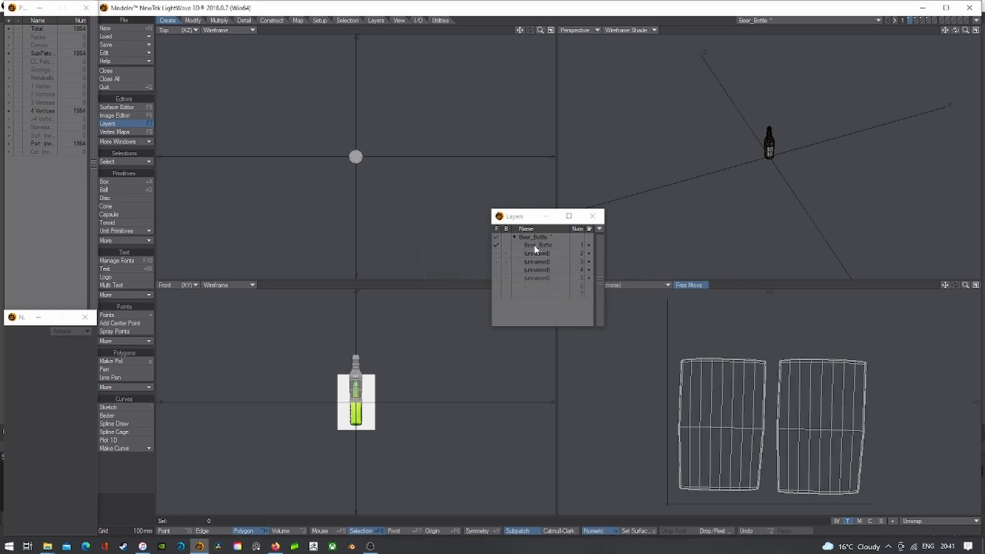
{"action": "left_click", "coordinate": [532, 253]}
{"action": "double_click", "coordinate": [533, 252]}
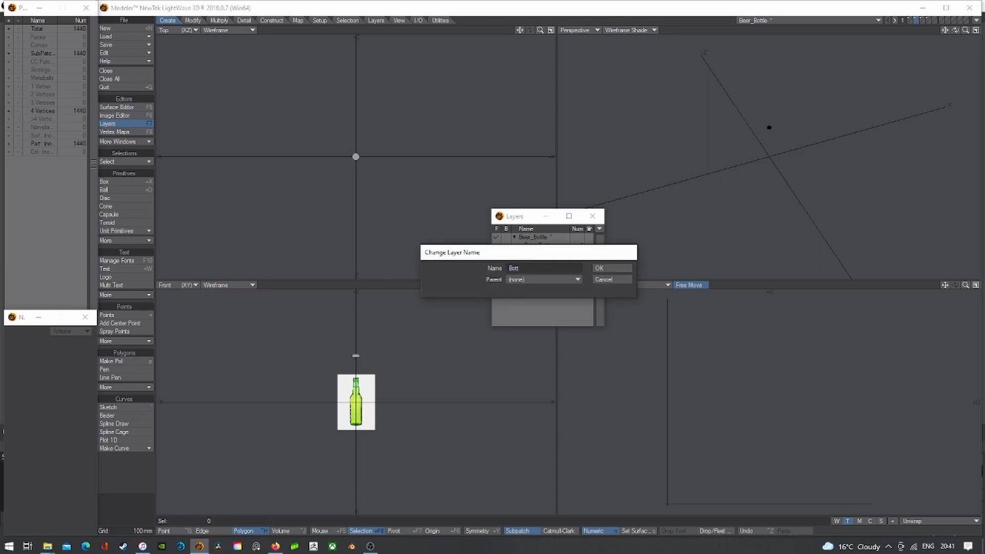
{"action": "key", "text": "Return"}
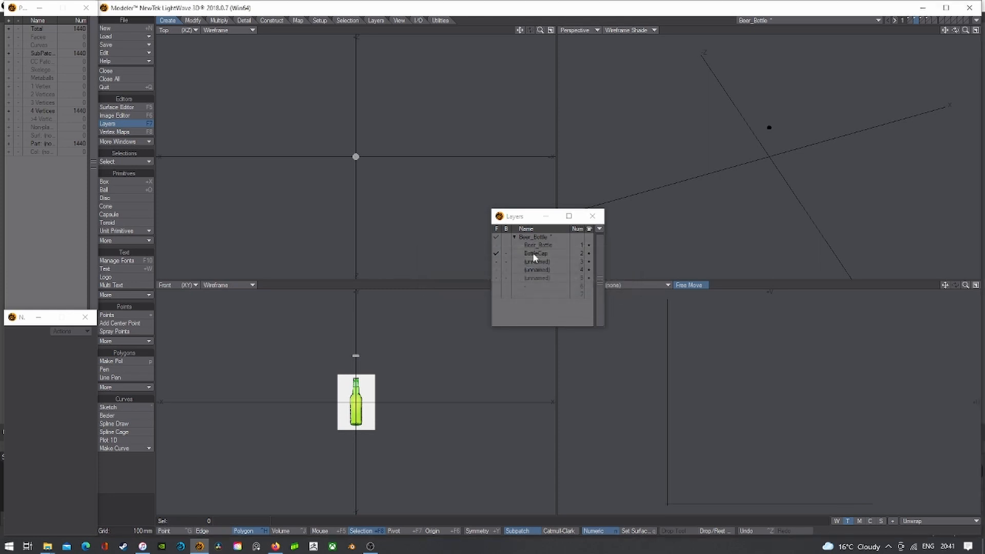
{"action": "double_click", "coordinate": [533, 252]}
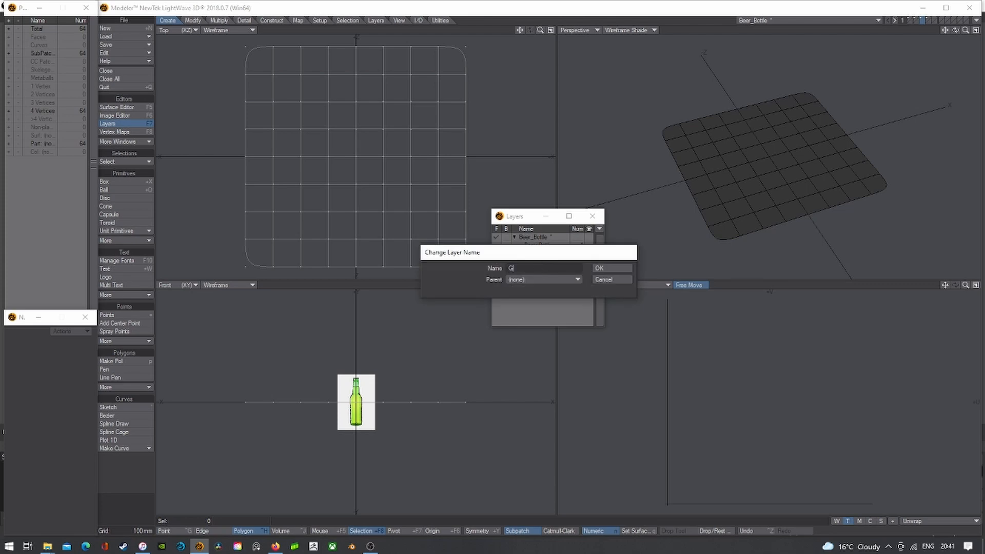
{"action": "type", "text": "Ground"}
{"action": "key", "text": "Return"}
{"action": "double_click", "coordinate": [537, 269]}
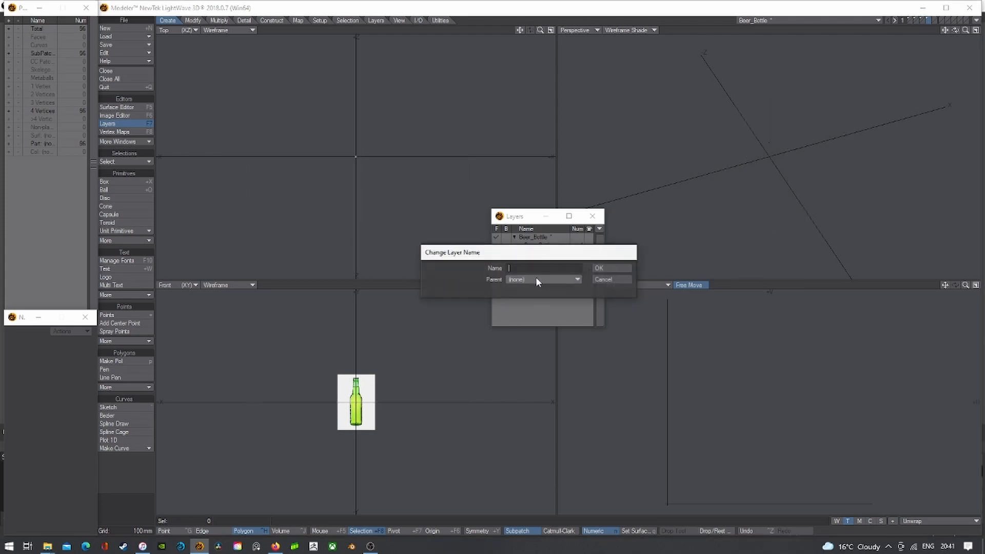
{"action": "type", "text": "Water"}
{"action": "key", "text": "Return"}
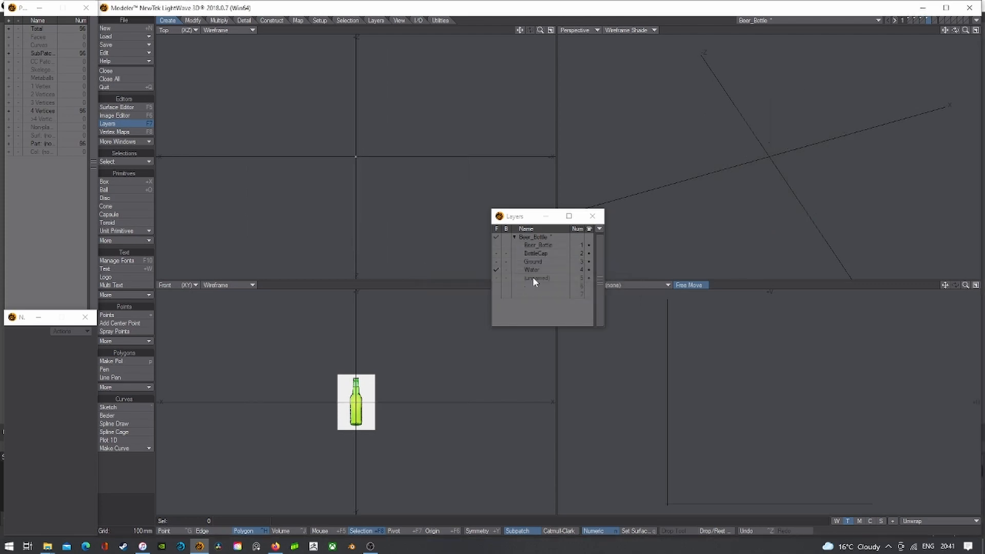
- Parent BottleCap to Beer_Bottle, show the Ground layer, and close the Layers window
{"action": "double_click", "coordinate": [531, 253]}
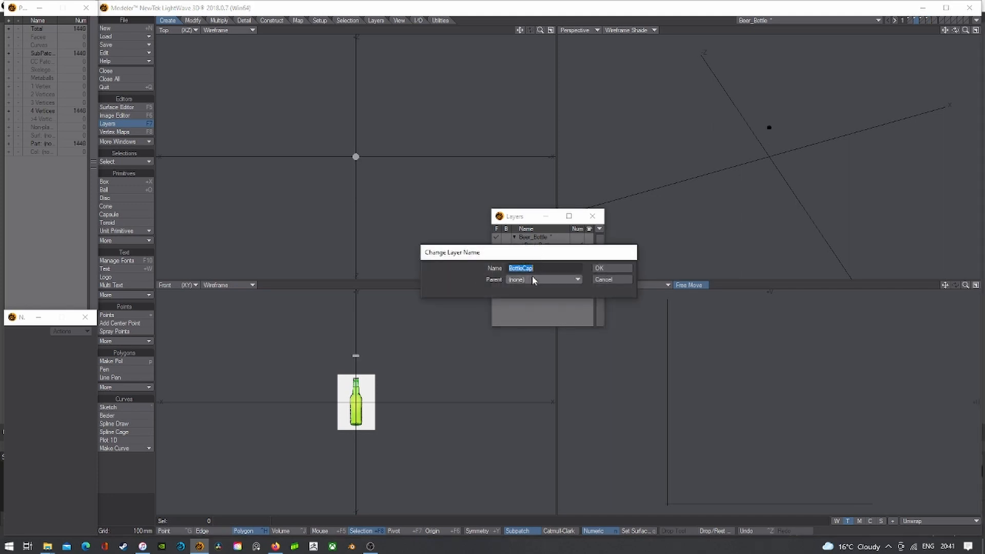
{"action": "left_click", "coordinate": [533, 279]}
{"action": "left_click", "coordinate": [537, 288]}
{"action": "left_click", "coordinate": [610, 268]}
{"action": "left_click", "coordinate": [538, 261]}
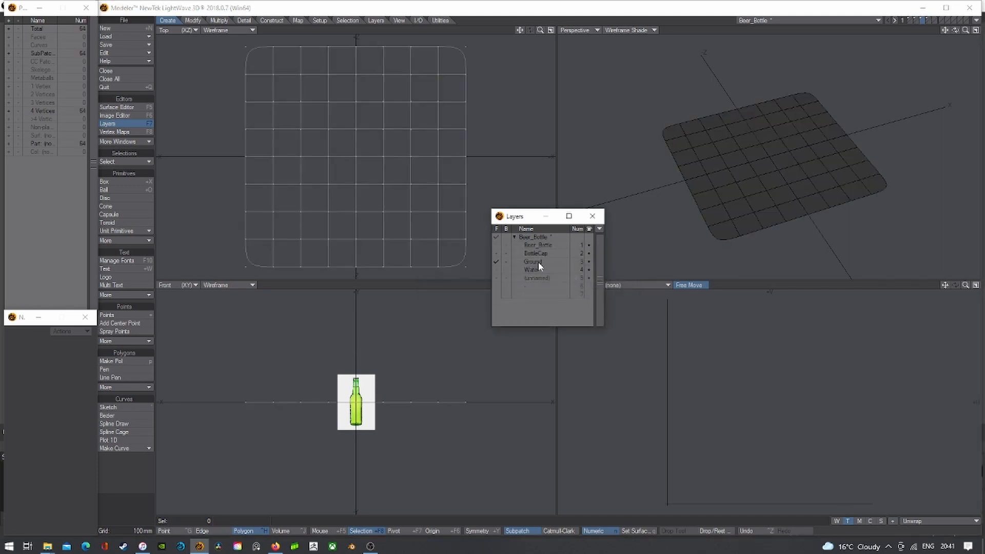
{"action": "left_click", "coordinate": [593, 217]}
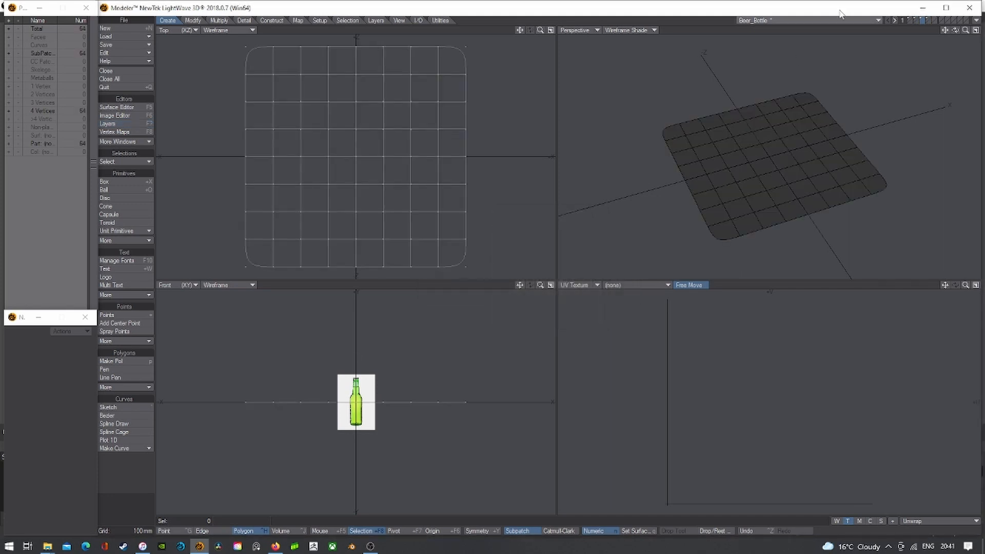
- Show the bottle layer, fit all views to it, and orbit the Perspective view
{"action": "left_click", "coordinate": [911, 20]}
{"action": "key", "text": "a"}
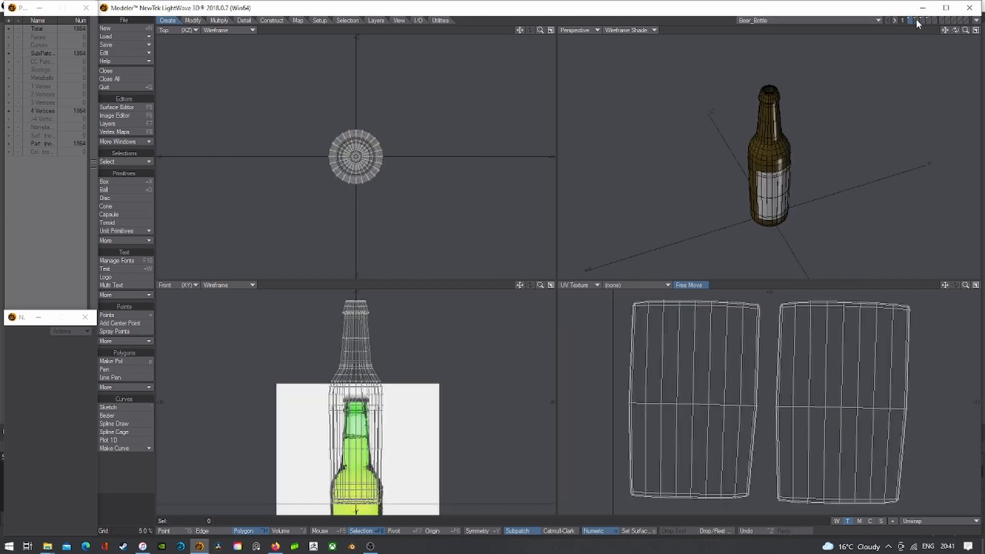
{"action": "left_click", "coordinate": [917, 20]}
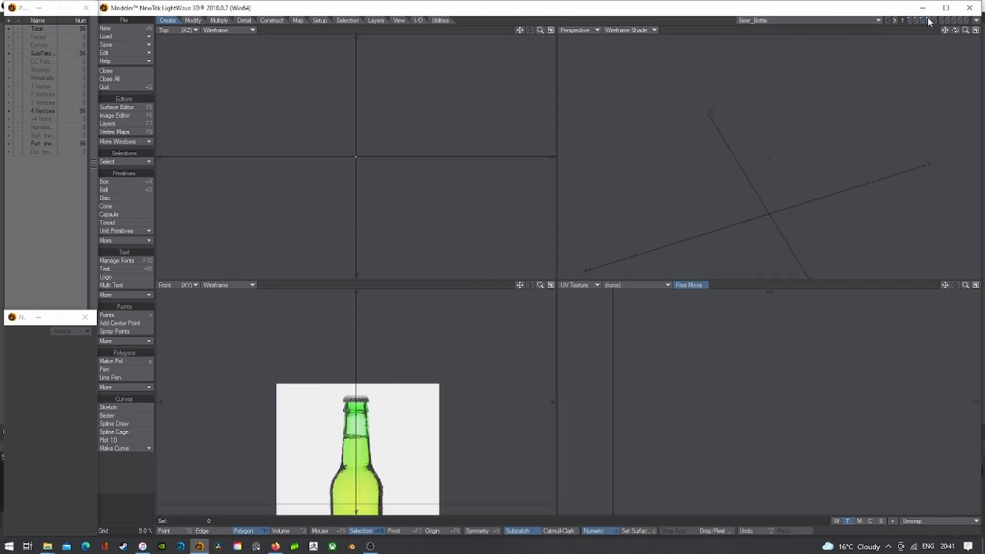
{"action": "left_click", "coordinate": [910, 20]}
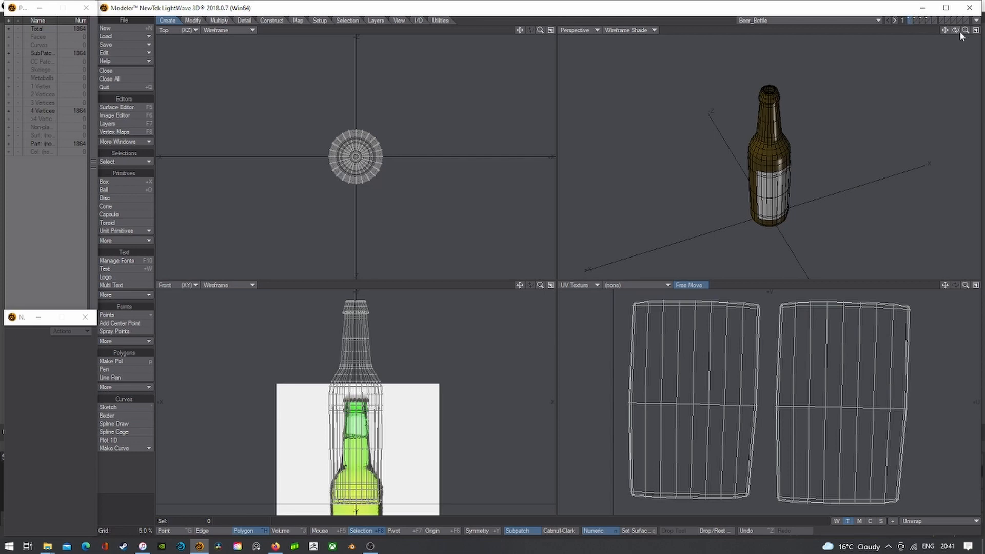
{"action": "left_click_drag", "start_coordinate": [955, 30], "coordinate": [883, 33]}
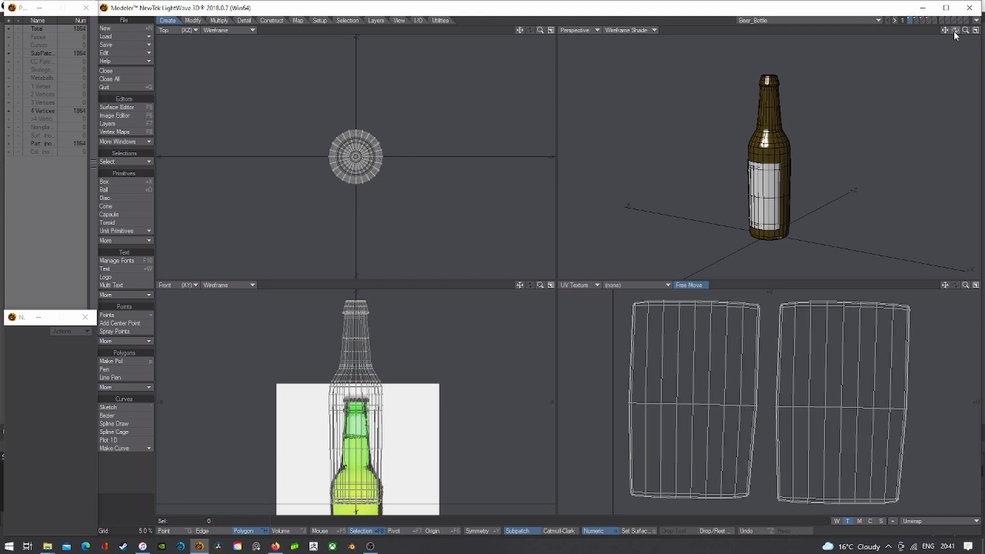
- Send the bottle object to Layout, then bring Modeler back to the front
{"action": "left_click", "coordinate": [975, 21]}
{"action": "left_click", "coordinate": [969, 35]}
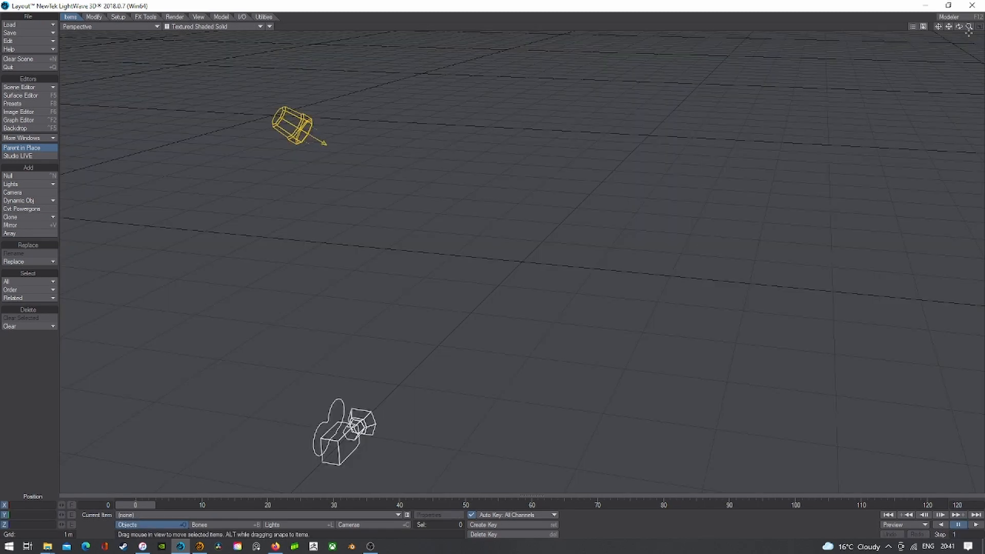
{"action": "left_click", "coordinate": [200, 546]}
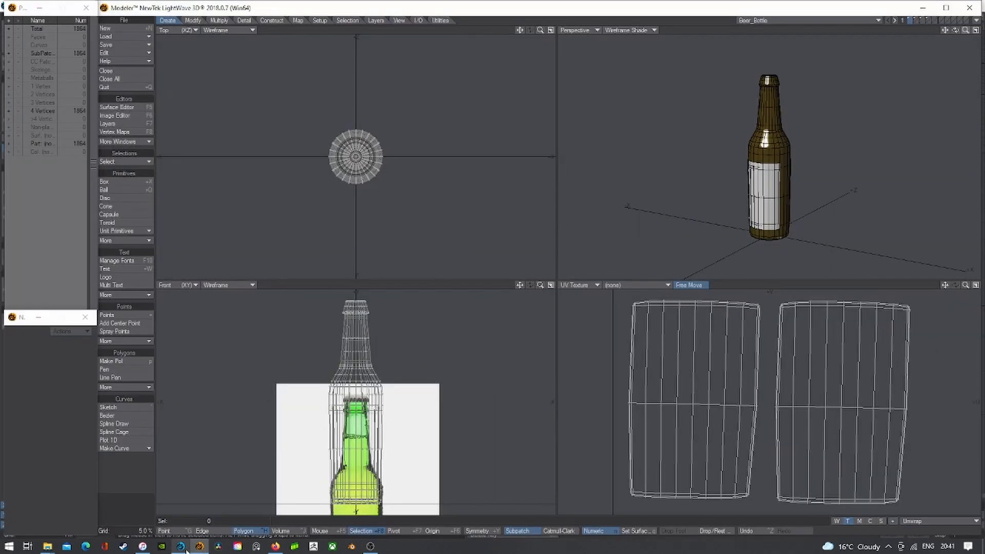
{"action": "left_click", "coordinate": [186, 547]}
{"action": "left_click", "coordinate": [200, 546]}
{"action": "left_click", "coordinate": [965, 20]}
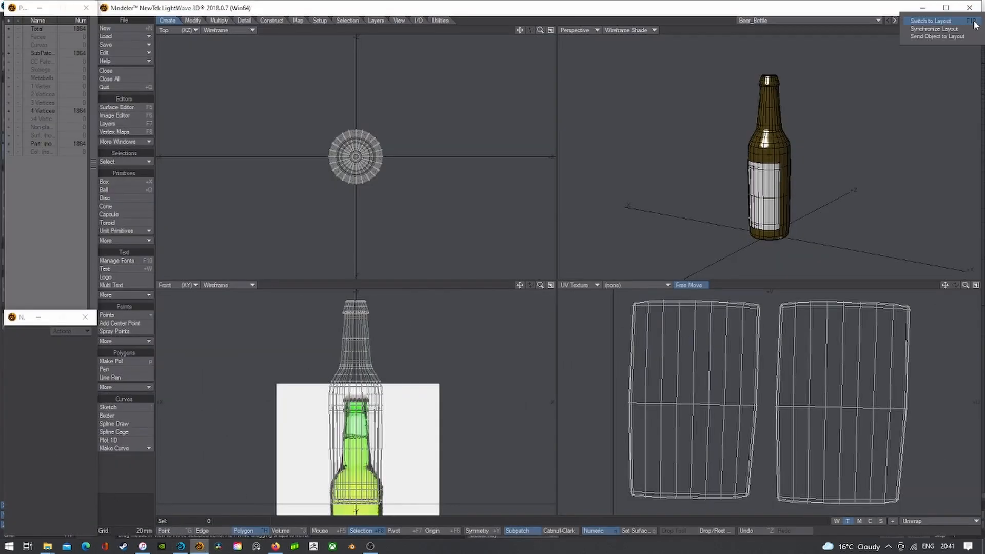
- Synchronize Layout with Modeler, then select the duplicate Beer_Bottle (2) and clear it
{"action": "left_click", "coordinate": [935, 29]}
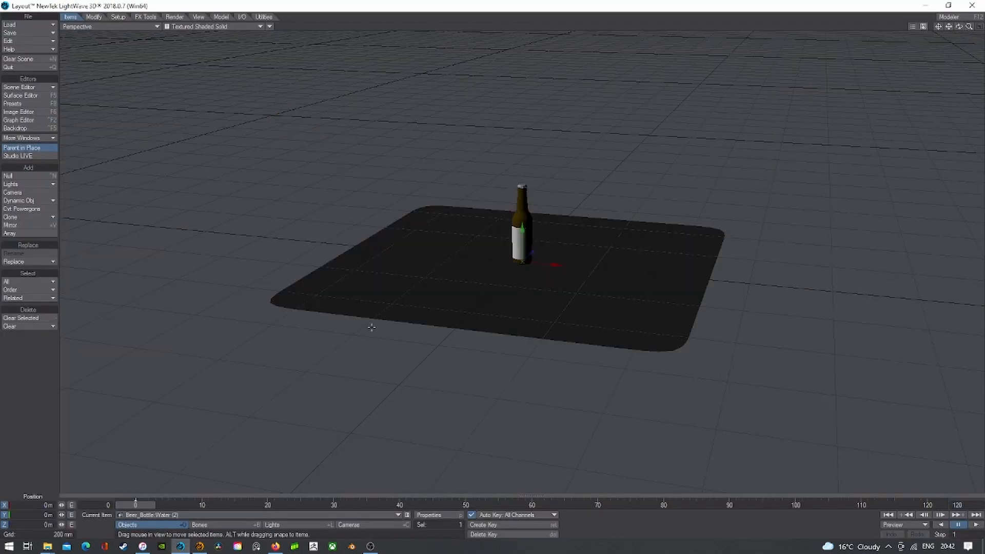
{"action": "left_click", "coordinate": [171, 515]}
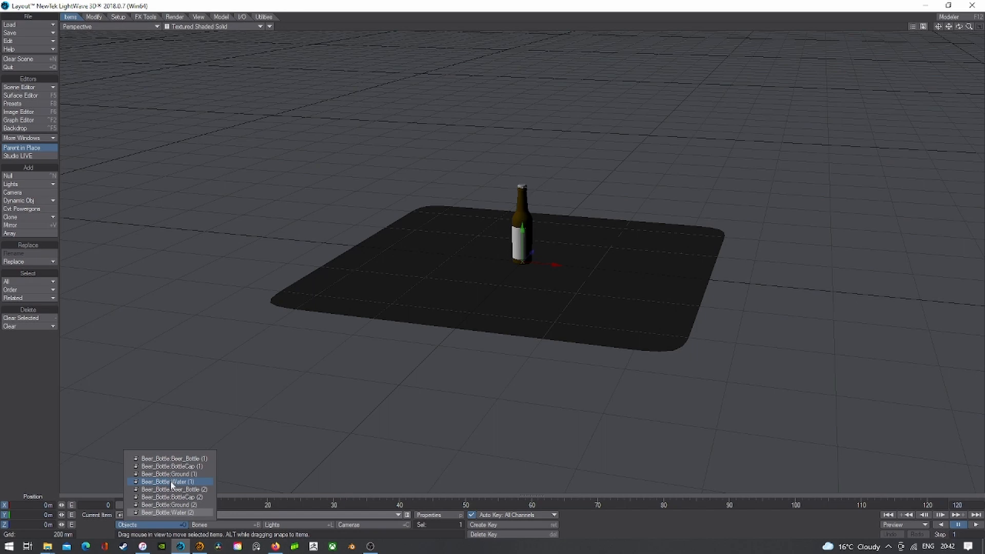
{"action": "left_click", "coordinate": [176, 490]}
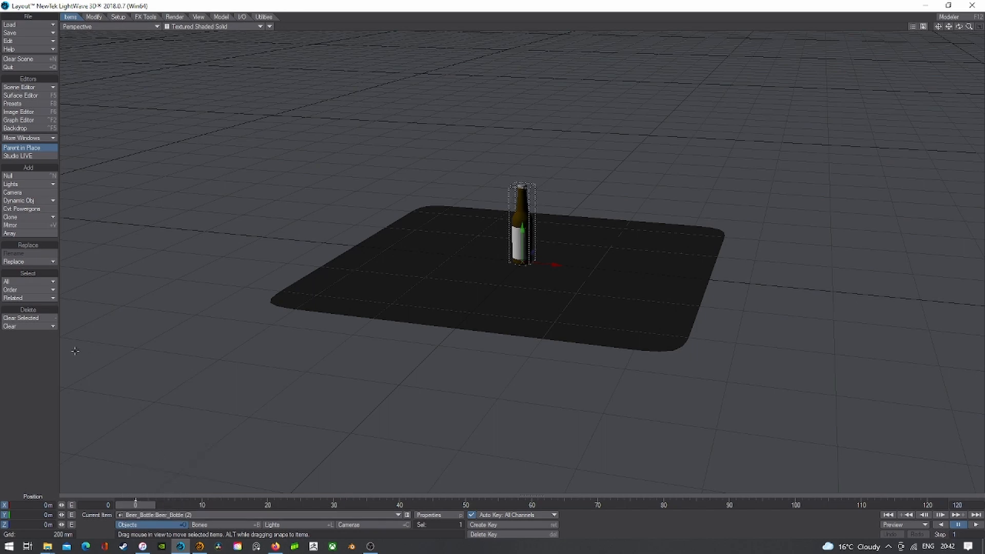
{"action": "left_click", "coordinate": [20, 318]}
- Confirm clearing Beer_Bottle (2) with its descendants, then clear the Ground (2) and Water (2) duplicates
{"action": "left_click", "coordinate": [605, 48]}
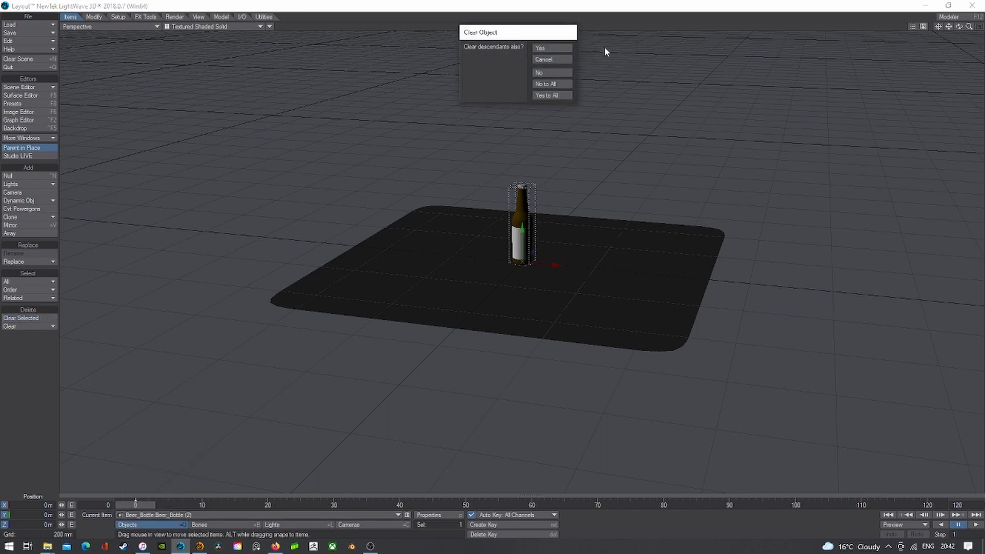
{"action": "left_click", "coordinate": [550, 95]}
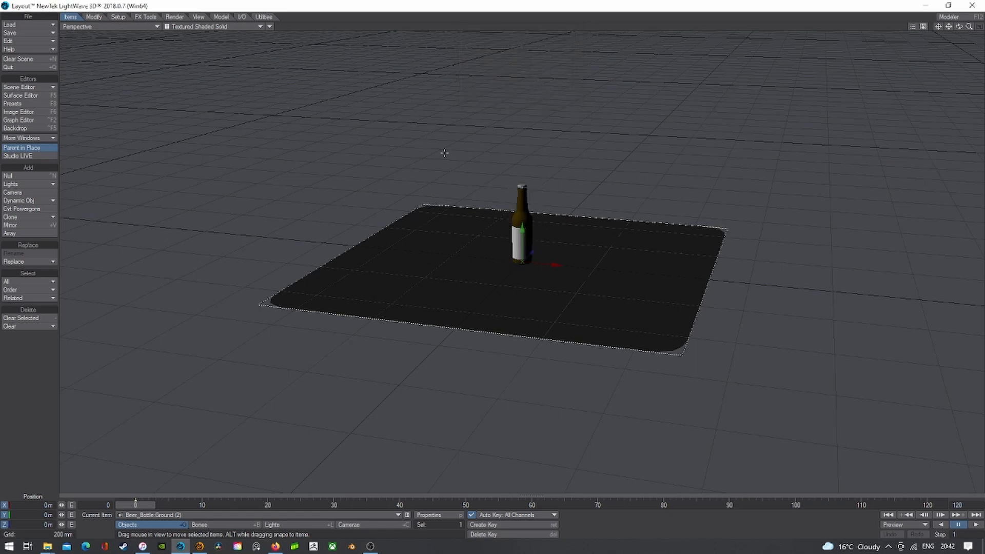
{"action": "left_click", "coordinate": [248, 514]}
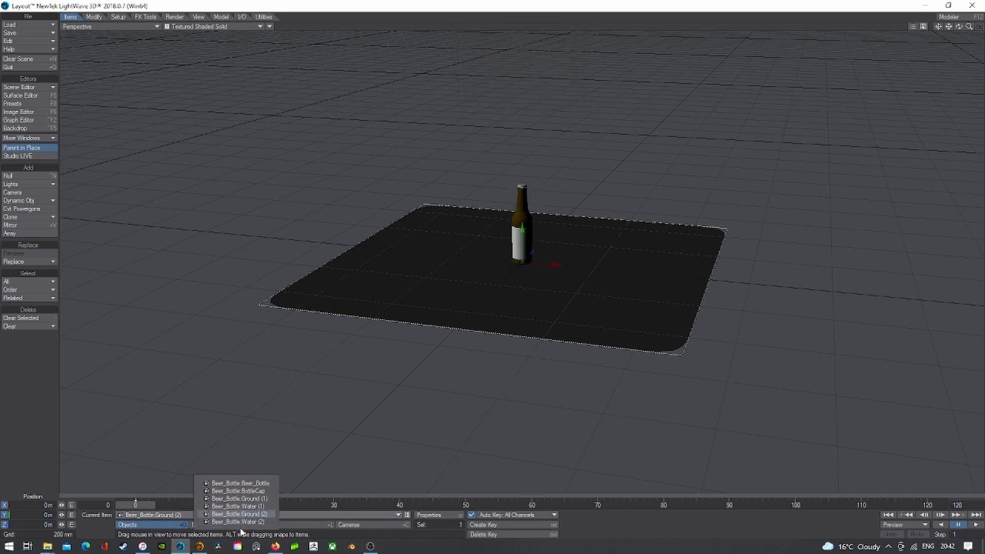
{"action": "left_click", "coordinate": [244, 520]}
{"action": "left_click", "coordinate": [20, 318]}
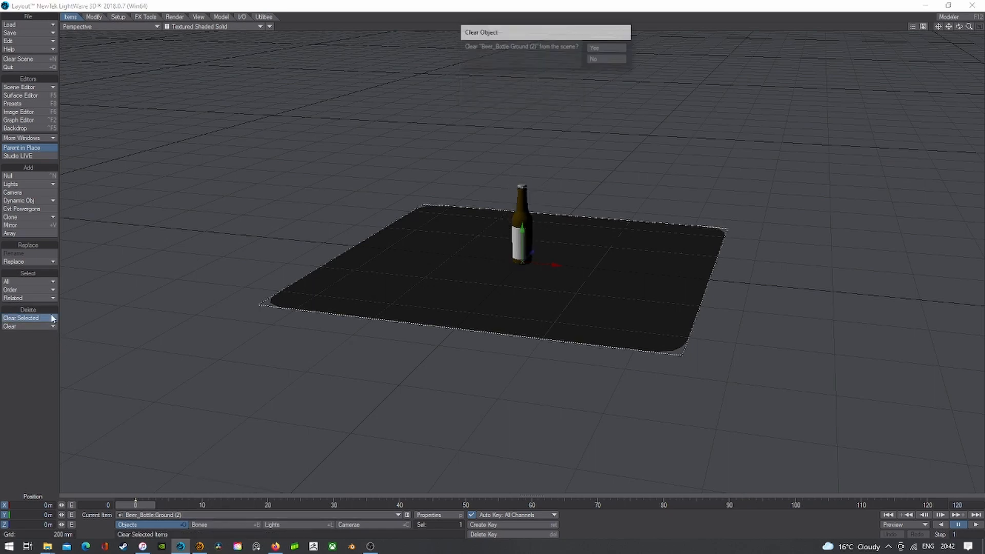
{"action": "left_click", "coordinate": [600, 45]}
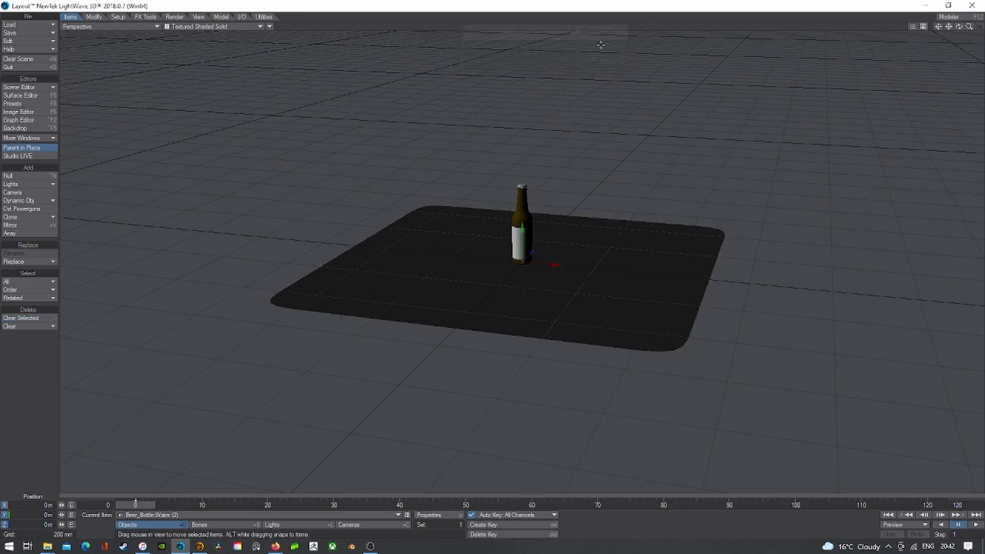
{"action": "left_click", "coordinate": [21, 318]}
{"action": "left_click", "coordinate": [606, 48]}
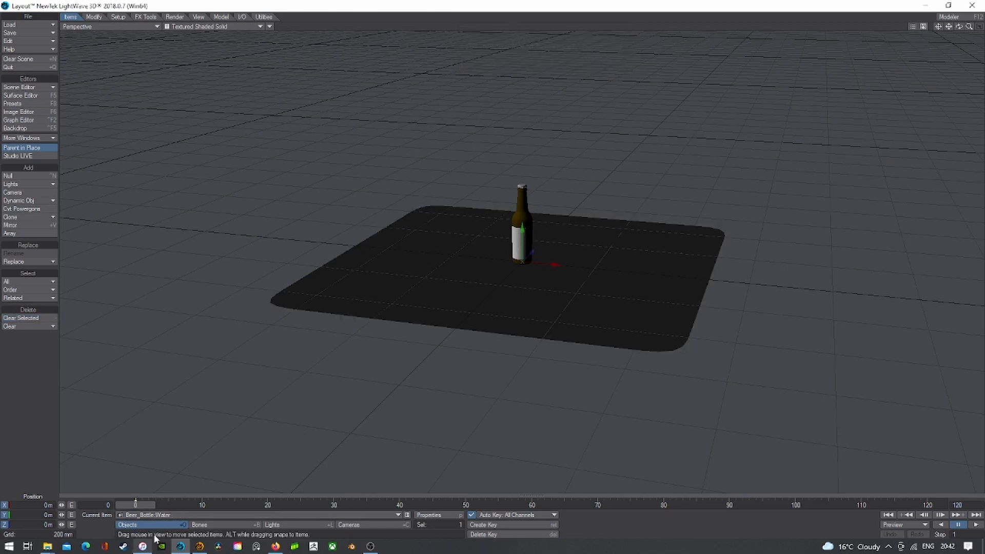
{"action": "left_click", "coordinate": [154, 515]}
{"action": "left_click", "coordinate": [254, 468]}
- Zoom in, switch the viewport to live VPR rendering, and orbit around the bottle
{"action": "left_click_drag", "start_coordinate": [969, 26], "coordinate": [980, 26]}
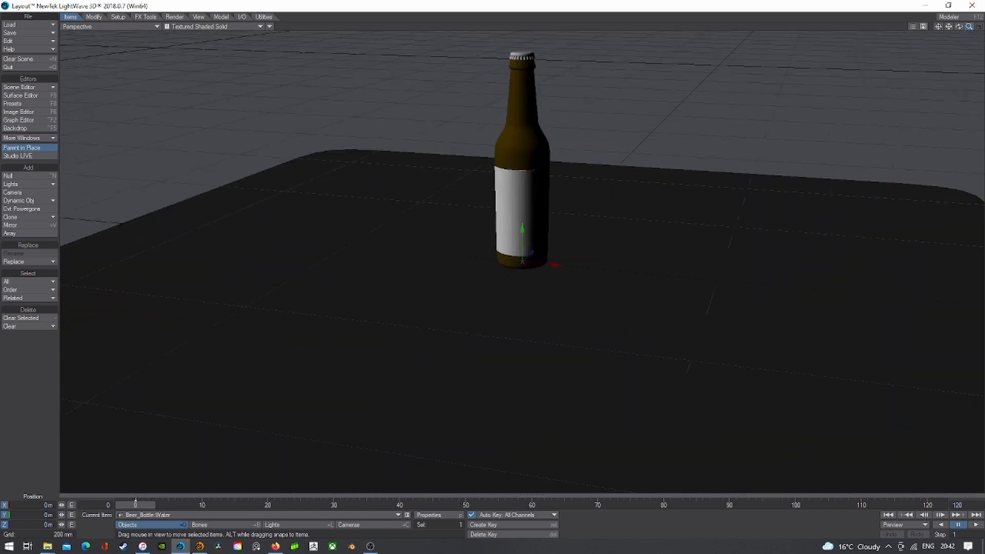
{"action": "left_click", "coordinate": [184, 26]}
{"action": "left_click", "coordinate": [179, 69]}
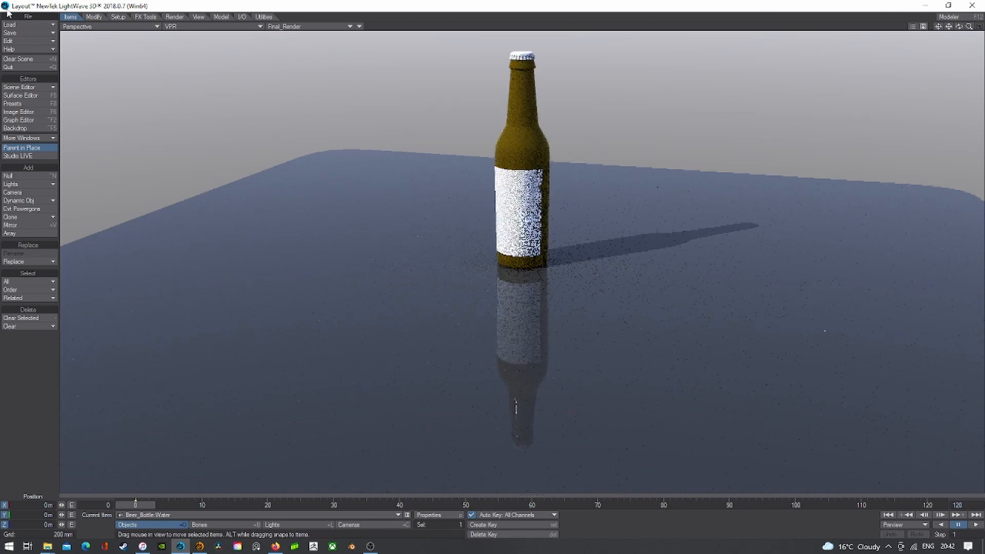
{"action": "left_click_drag", "start_coordinate": [958, 27], "coordinate": [248, 17]}
- Check the Camera View, return to Perspective, and open the Surface Editor
{"action": "left_click", "coordinate": [108, 27]}
{"action": "mouse_move", "coordinate": [105, 79]}
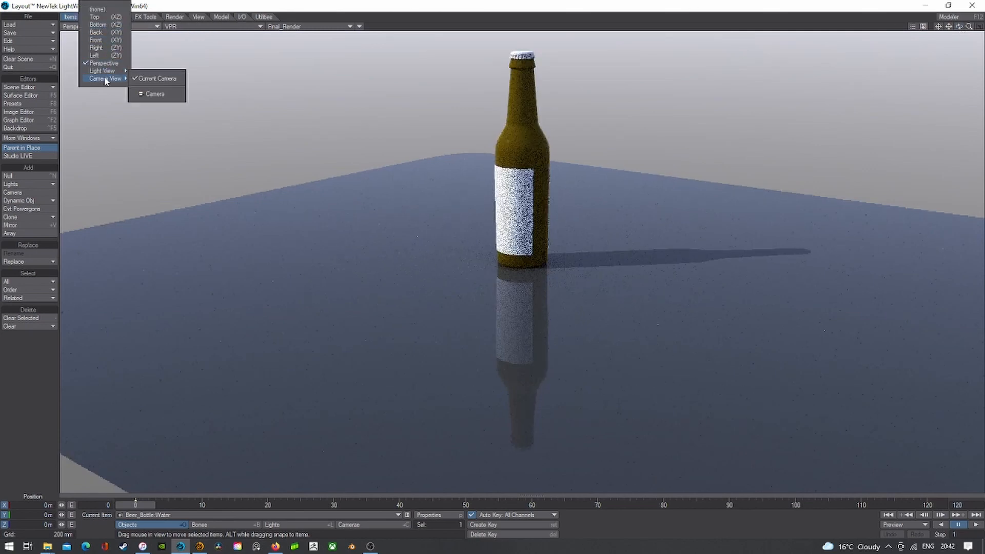
{"action": "left_click", "coordinate": [154, 94]}
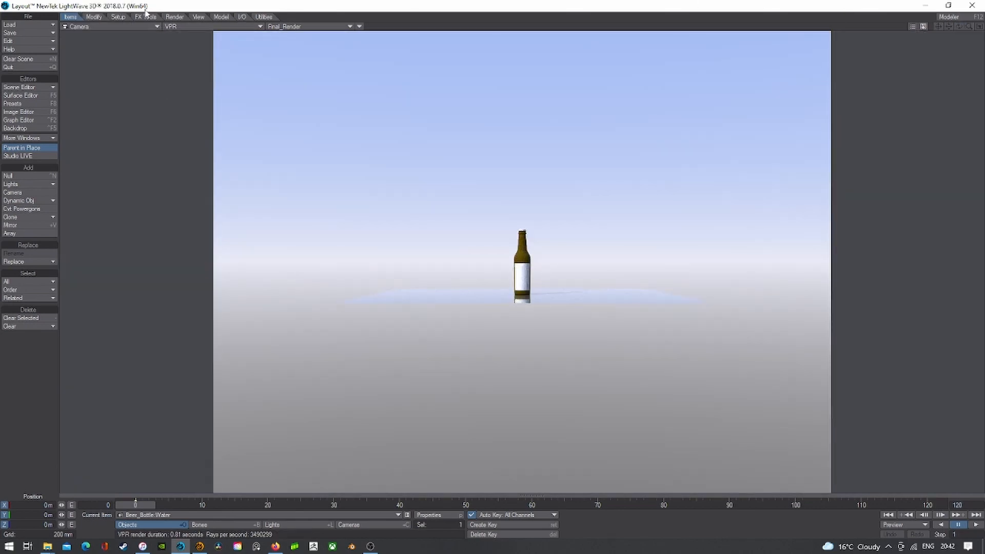
{"action": "left_click", "coordinate": [128, 28]}
{"action": "left_click", "coordinate": [132, 65]}
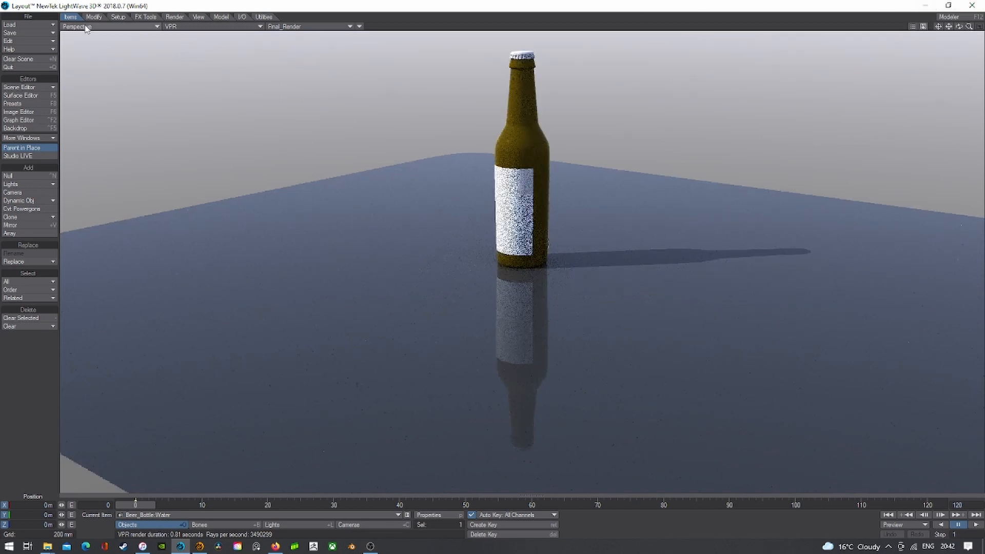
{"action": "left_click", "coordinate": [37, 94]}
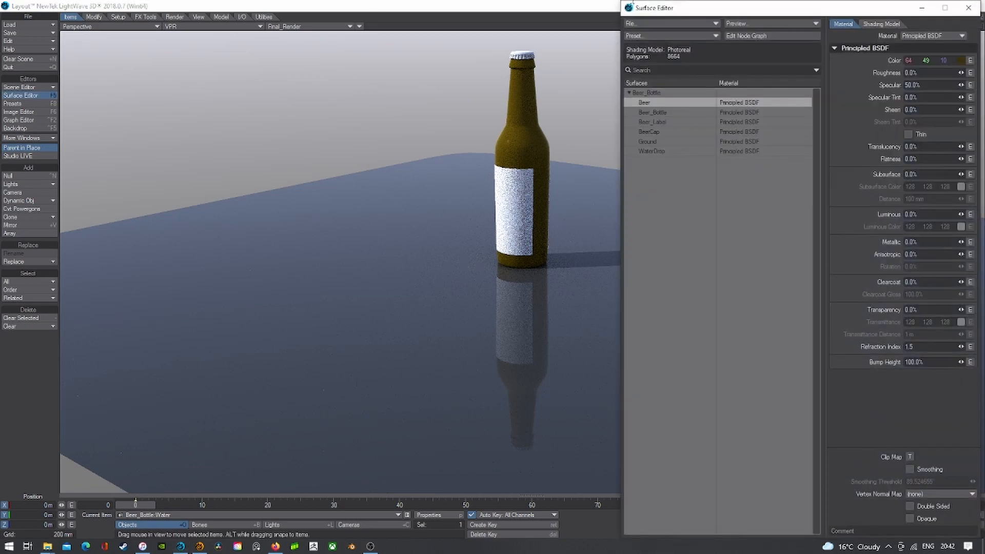
- In Beer_Bottle's node graph, add a Dielectric node and wire it into the Surface Material input
{"action": "left_click", "coordinate": [675, 114]}
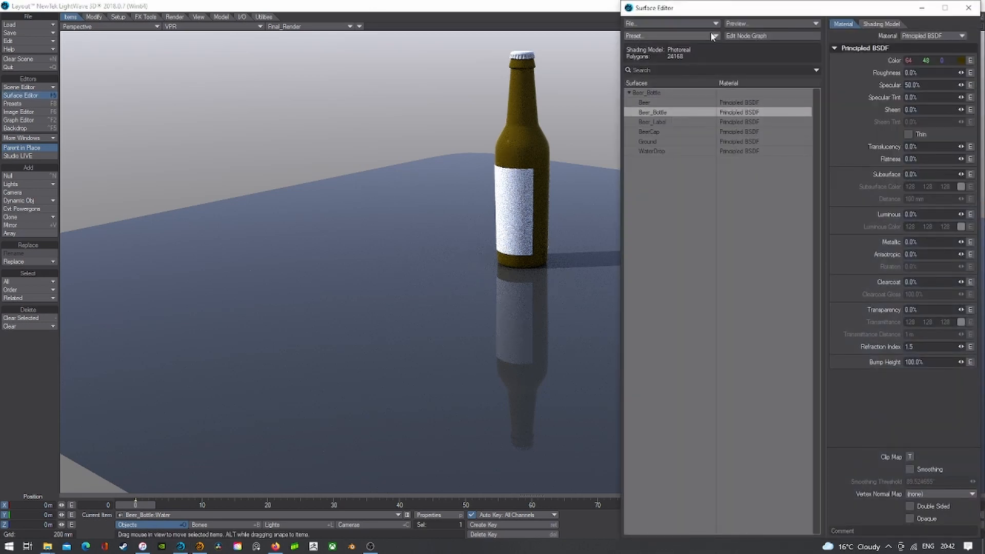
{"action": "left_click", "coordinate": [767, 35]}
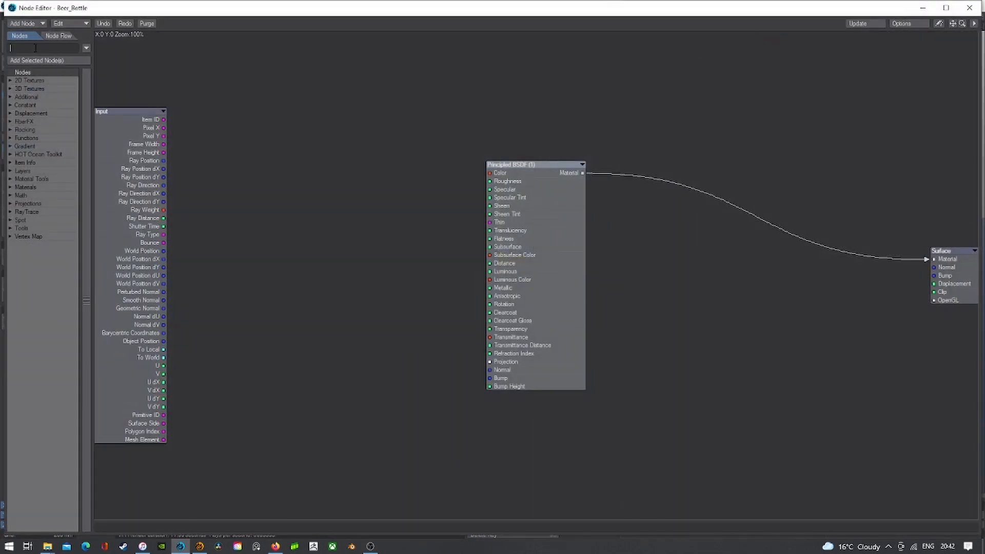
{"action": "type", "text": "Di"}
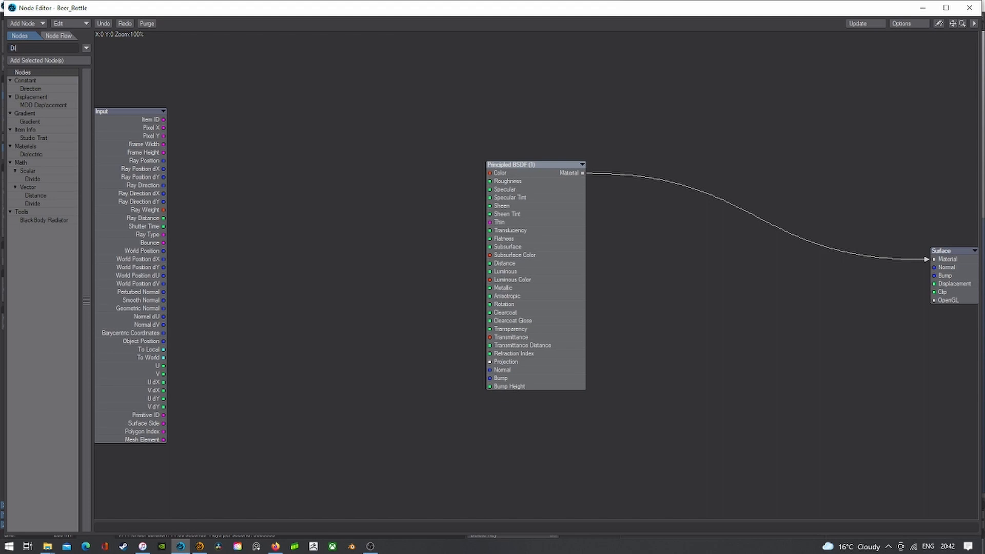
{"action": "double_click", "coordinate": [48, 152]}
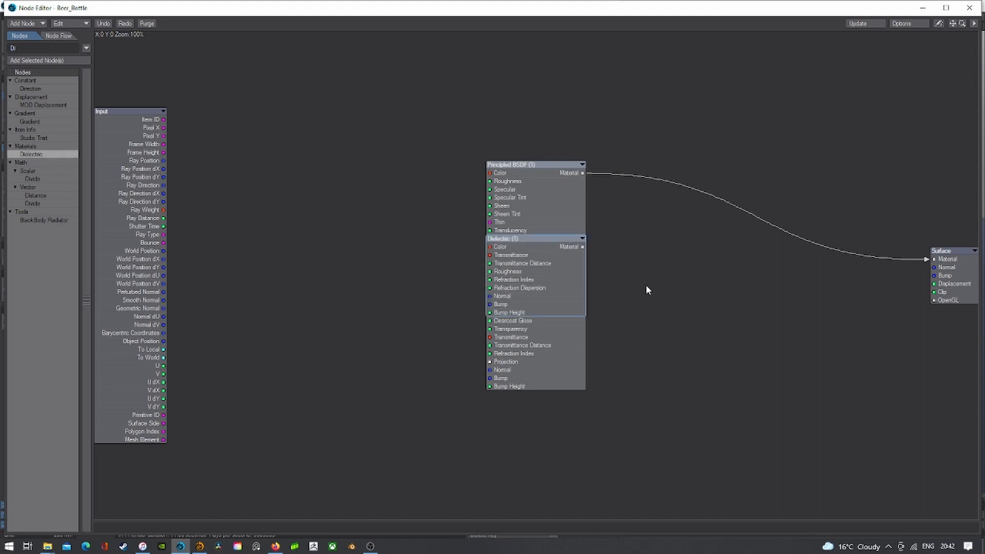
{"action": "left_click_drag", "start_coordinate": [548, 244], "coordinate": [937, 259]}
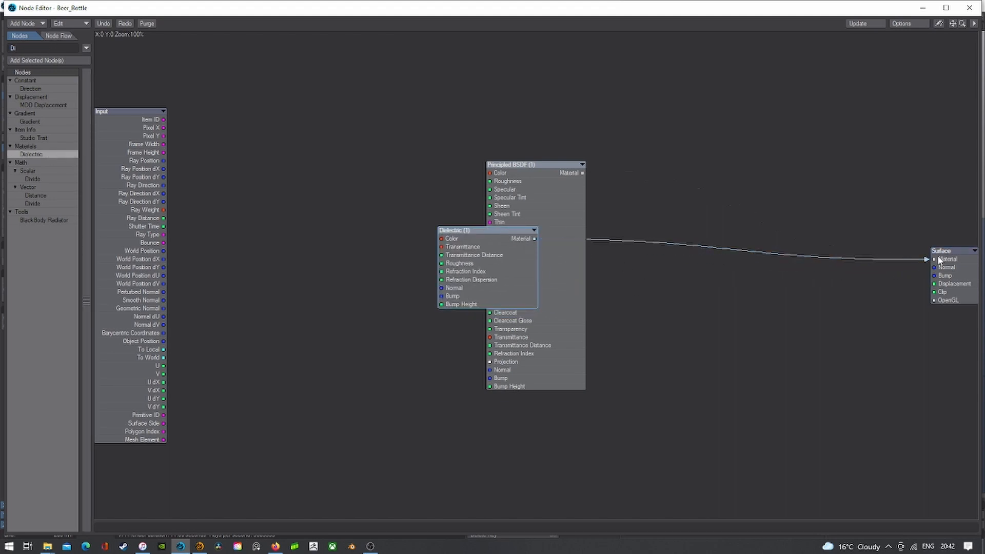
{"action": "left_click_drag", "start_coordinate": [552, 173], "coordinate": [736, 191]}
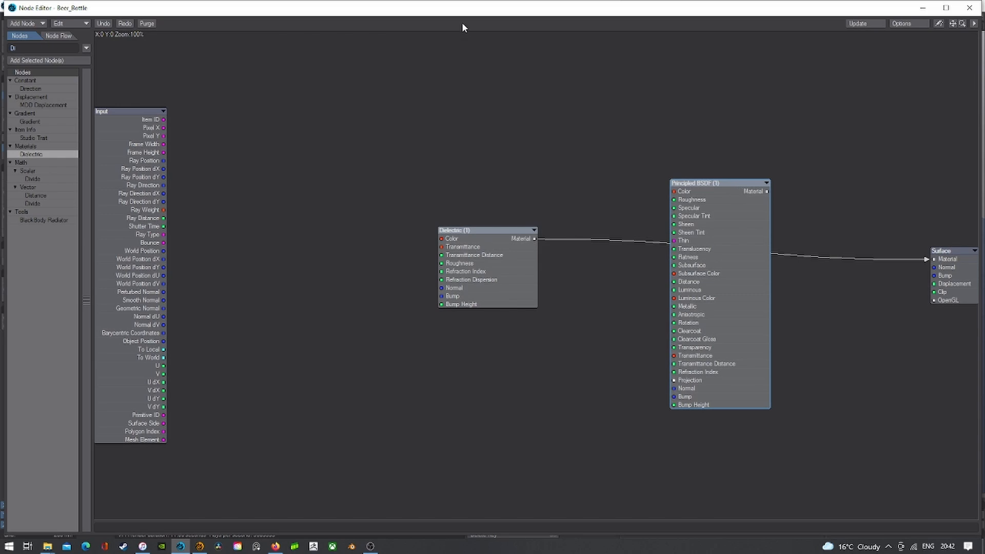
{"action": "left_click_drag", "start_coordinate": [461, 10], "coordinate": [430, 104]}
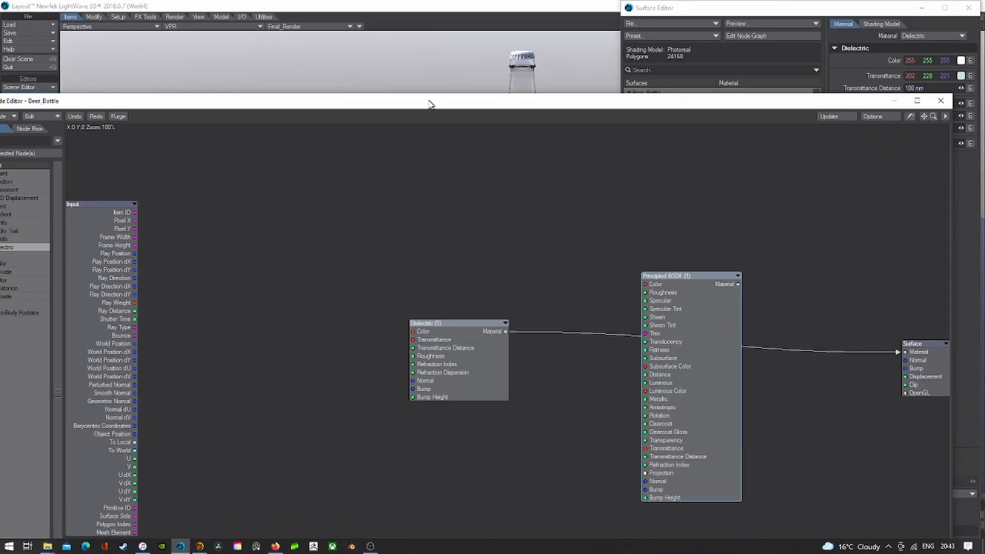
- Give the Dielectric node a dark brown colour, settling first on 64, 48, 23
{"action": "double_click", "coordinate": [442, 345]}
{"action": "left_click", "coordinate": [549, 233]}
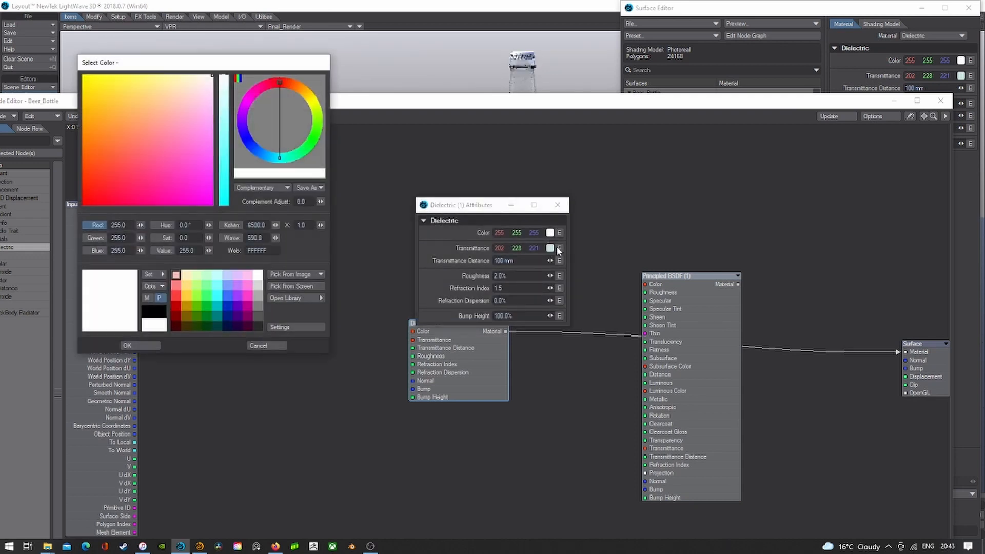
{"action": "left_click", "coordinate": [184, 316]}
{"action": "left_click", "coordinate": [185, 325]}
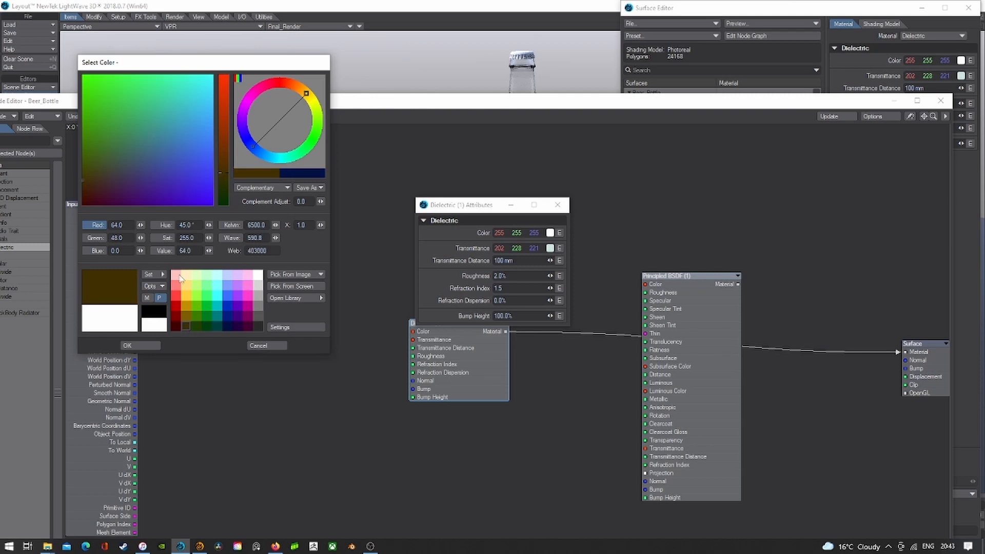
{"action": "left_click", "coordinate": [85, 190]}
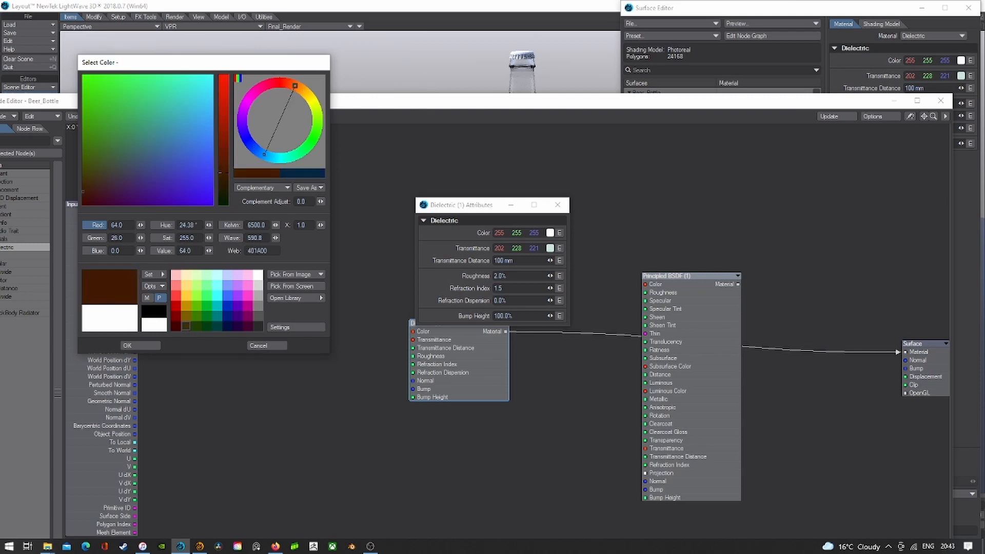
{"action": "left_click", "coordinate": [141, 347]}
{"action": "mouse_move", "coordinate": [441, 113]}
{"action": "left_mouse_down"}
{"action": "mouse_move", "coordinate": [455, 356]}
{"action": "mouse_move", "coordinate": [439, 123]}
{"action": "left_mouse_up"}
{"action": "double_click", "coordinate": [481, 343]}
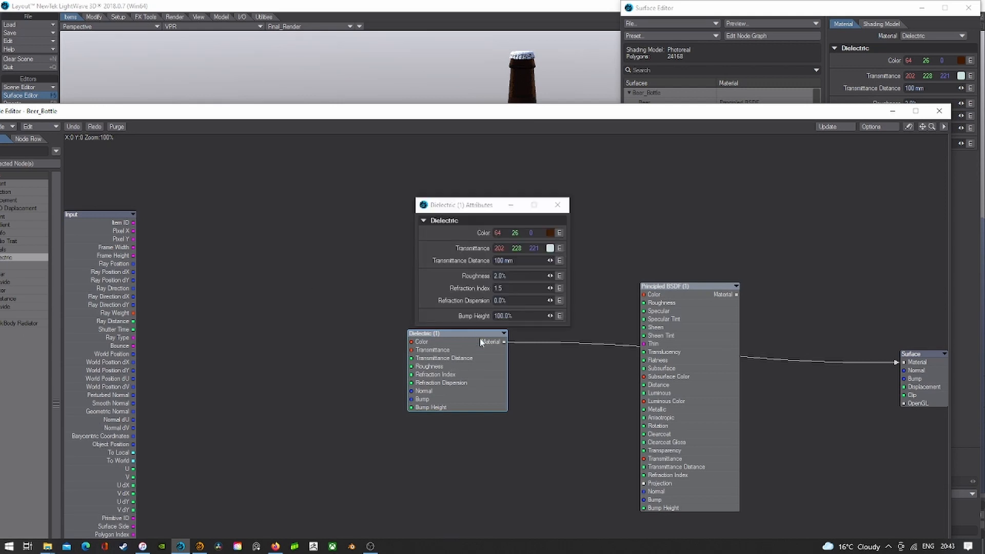
{"action": "left_click", "coordinate": [549, 233]}
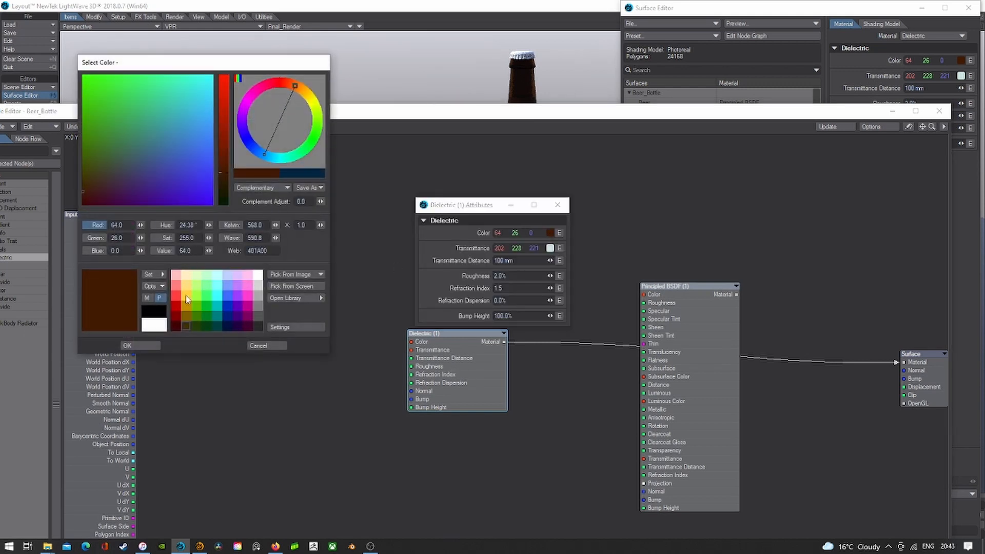
{"action": "mouse_move", "coordinate": [88, 193]}
{"action": "left_mouse_down"}
{"action": "mouse_move", "coordinate": [83, 177]}
{"action": "mouse_move", "coordinate": [86, 190]}
{"action": "left_mouse_up"}
{"action": "left_click", "coordinate": [143, 344]}
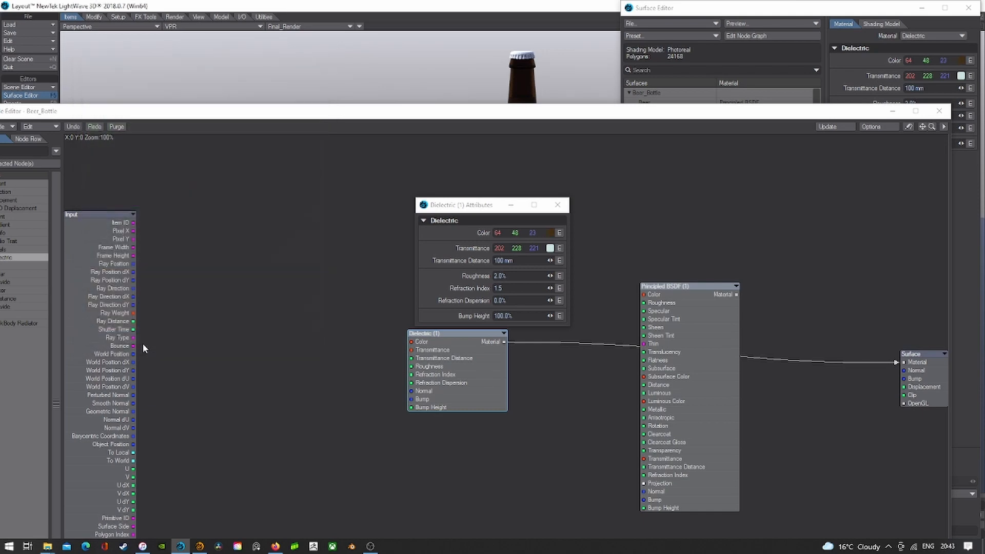
{"action": "left_click_drag", "start_coordinate": [528, 111], "coordinate": [536, 145]}
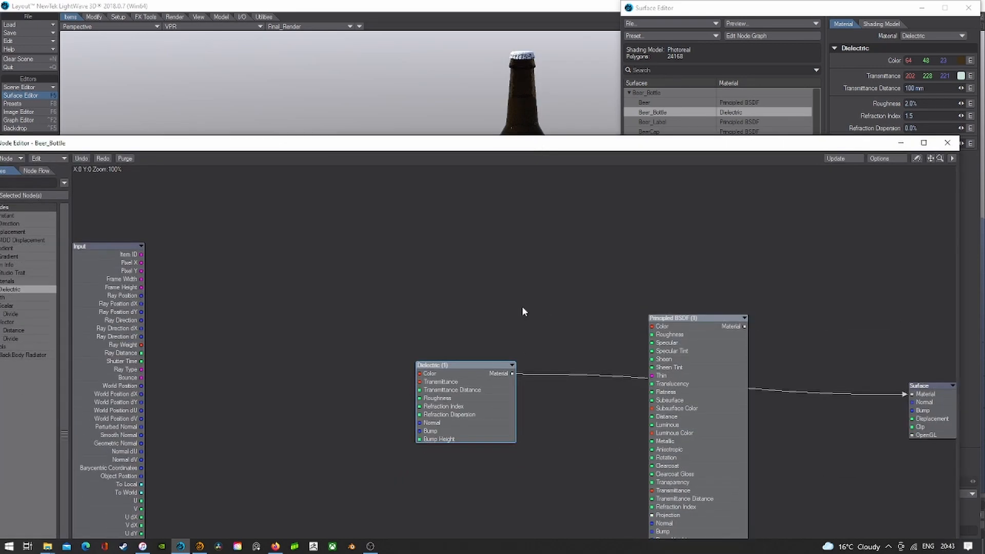
- Set the Dielectric transmittance to amber 127, 95, 0
{"action": "double_click", "coordinate": [489, 383]}
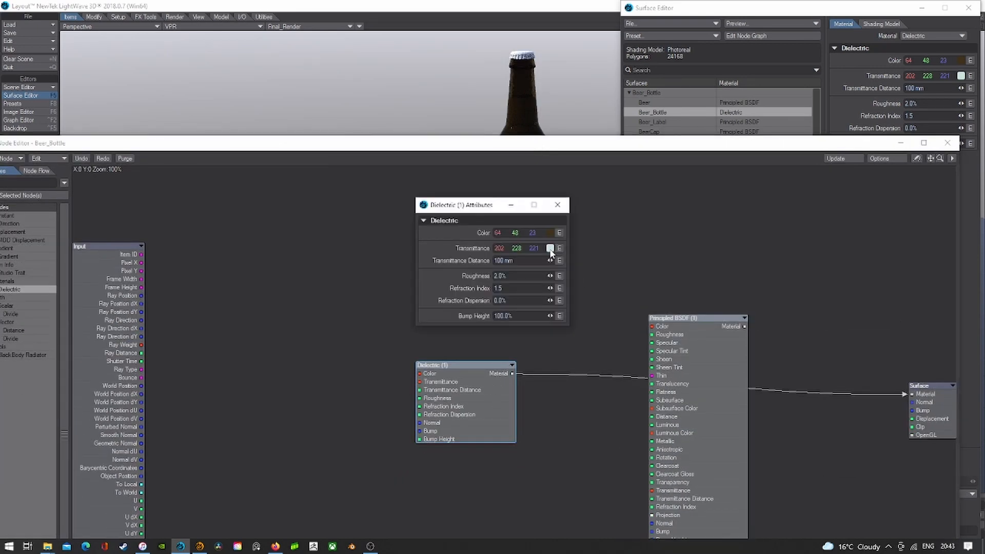
{"action": "left_click", "coordinate": [549, 249]}
{"action": "left_click", "coordinate": [187, 316]}
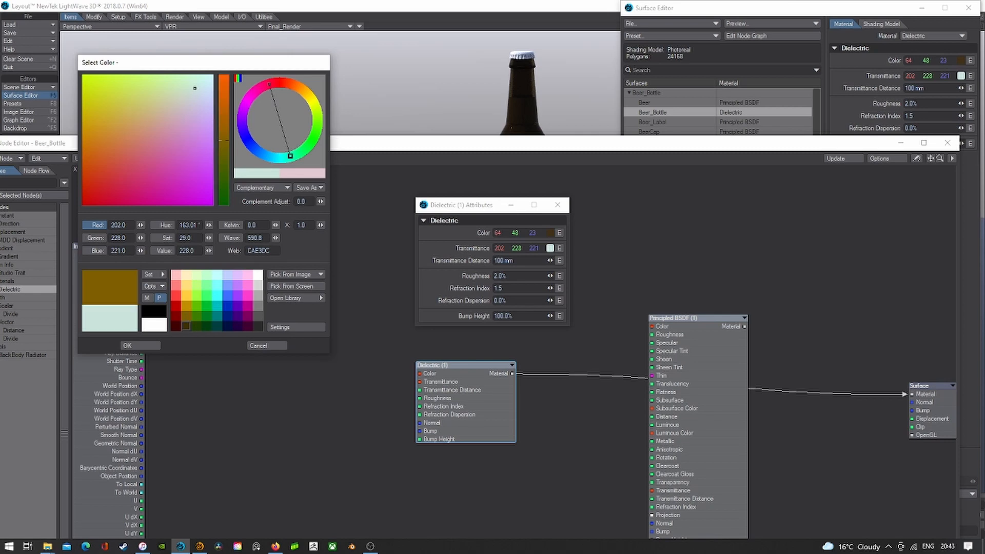
{"action": "left_click", "coordinate": [158, 344]}
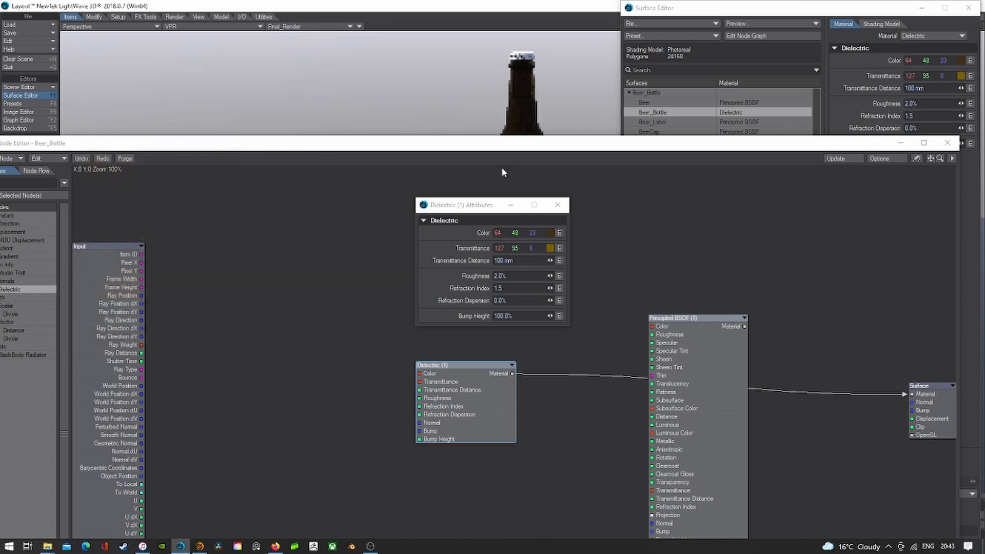
- Refine the Dielectric colour to 64, 42, 18
{"action": "left_click", "coordinate": [550, 233]}
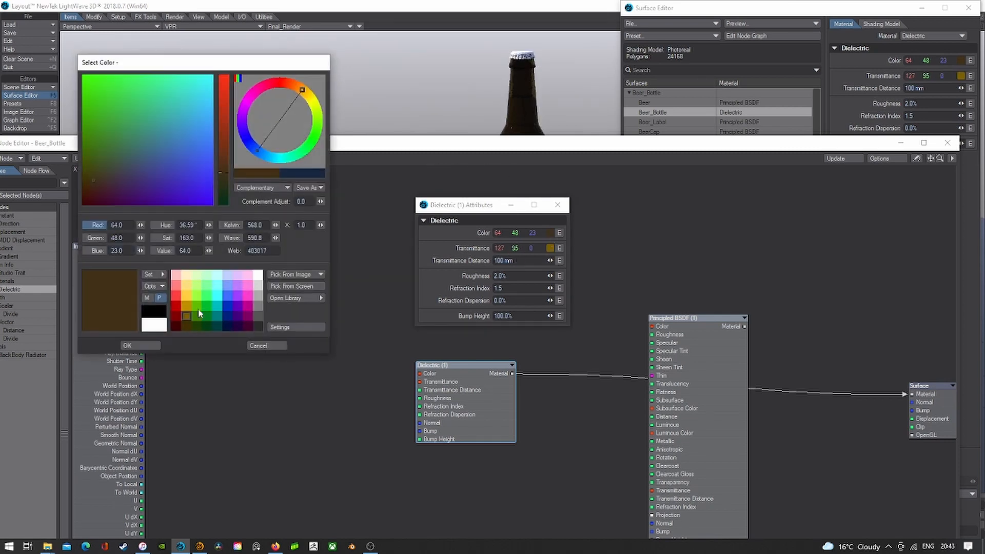
{"action": "left_click_drag", "start_coordinate": [94, 178], "coordinate": [98, 174]}
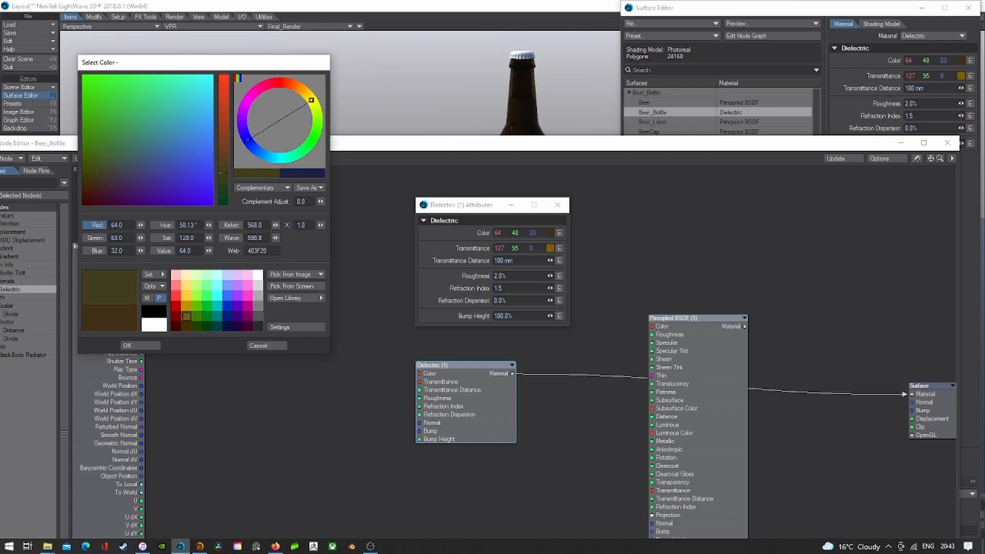
{"action": "left_click", "coordinate": [183, 314]}
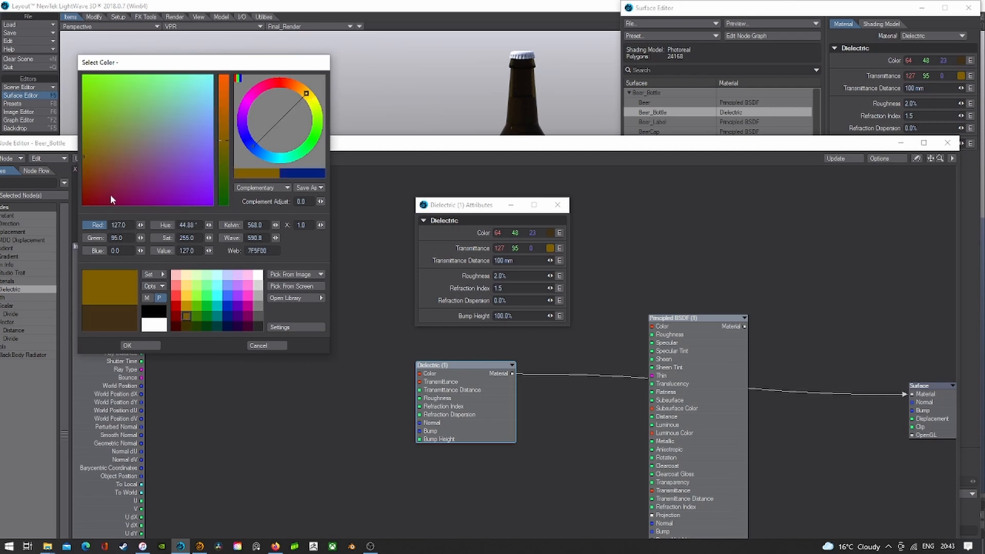
{"action": "left_click", "coordinate": [124, 318]}
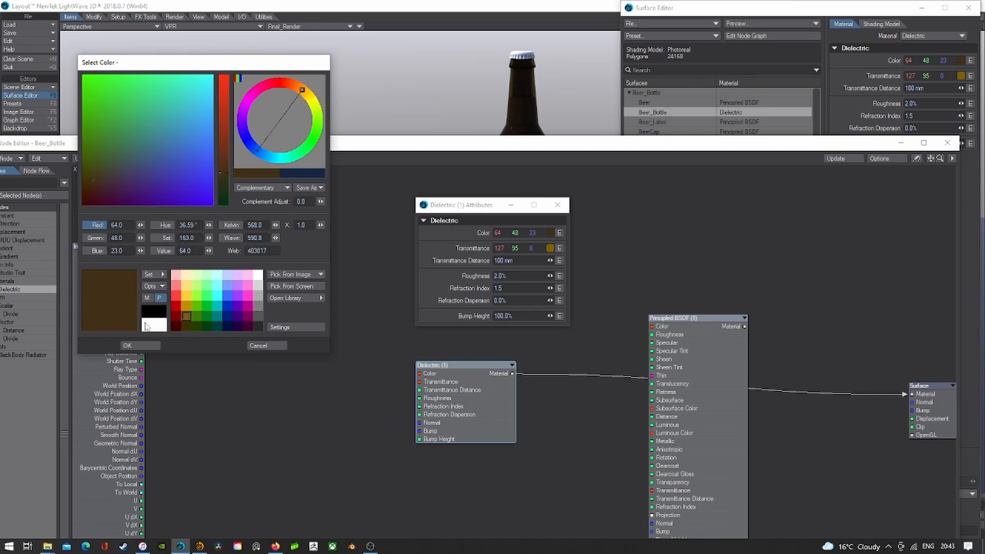
{"action": "left_click", "coordinate": [93, 180]}
{"action": "left_click", "coordinate": [145, 345]}
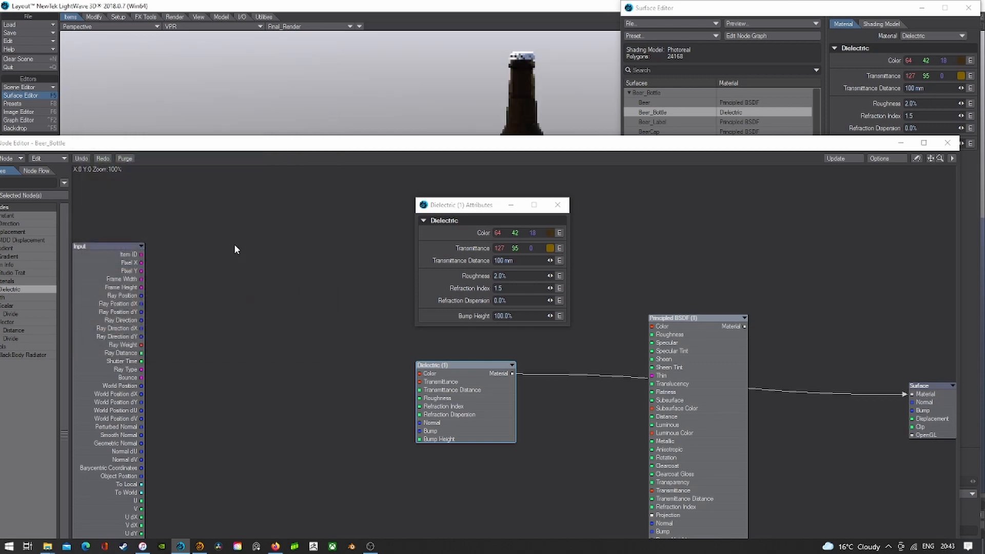
{"action": "left_click_drag", "start_coordinate": [486, 154], "coordinate": [468, 256]}
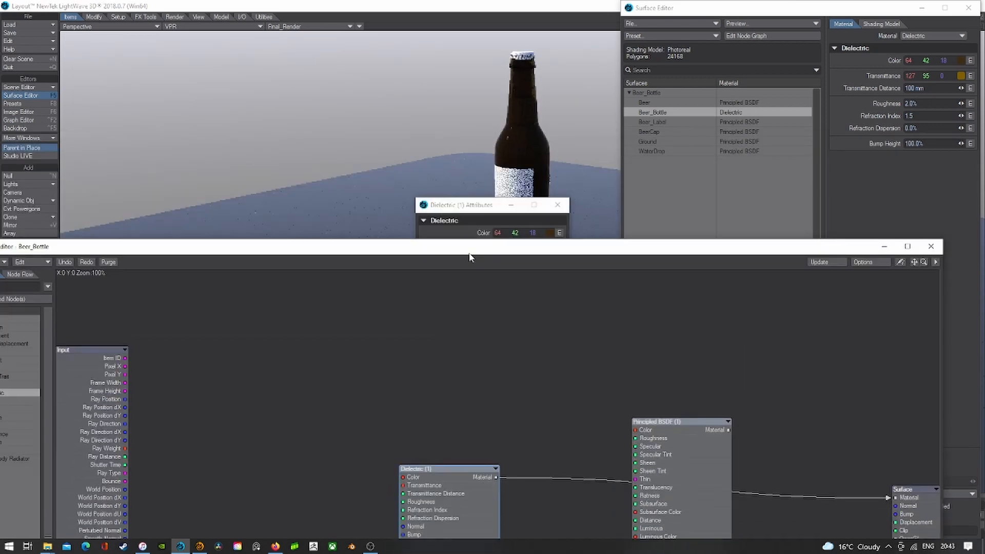
- Switch the viewport to Camera View and close the Node Editor and Surface Editor
{"action": "left_click", "coordinate": [126, 26]}
{"action": "mouse_move", "coordinate": [126, 79]}
{"action": "left_click", "coordinate": [177, 95]}
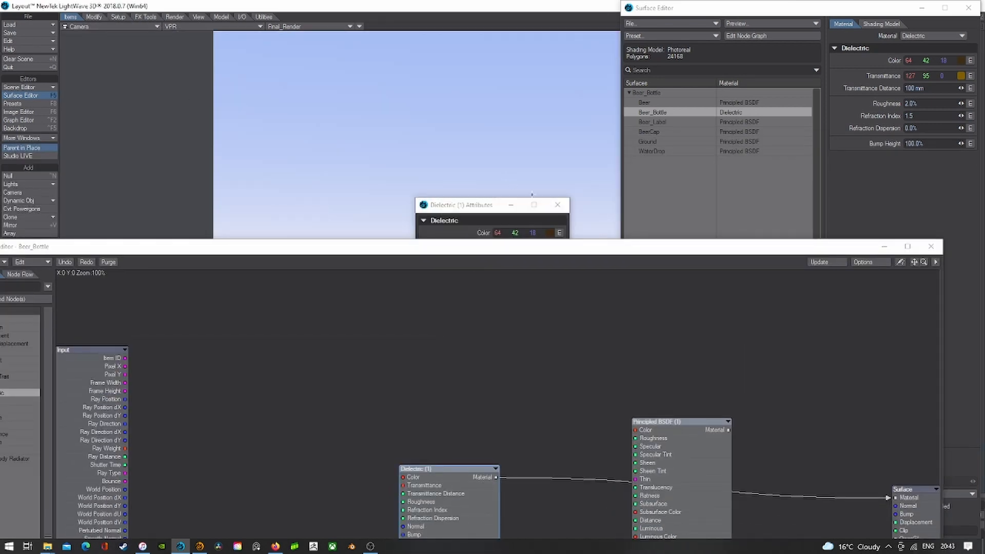
{"action": "left_click", "coordinate": [931, 246]}
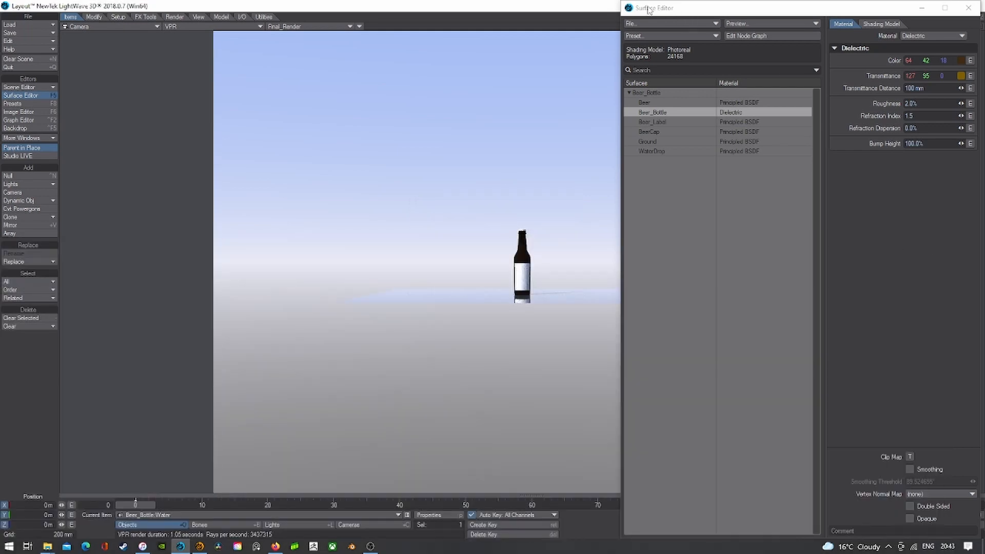
{"action": "left_click", "coordinate": [629, 8]}
{"action": "left_click", "coordinate": [631, 11]}
- Return to a zoomed-in Perspective view and reopen the Surface Editor on the Beer surface
{"action": "left_click", "coordinate": [126, 26]}
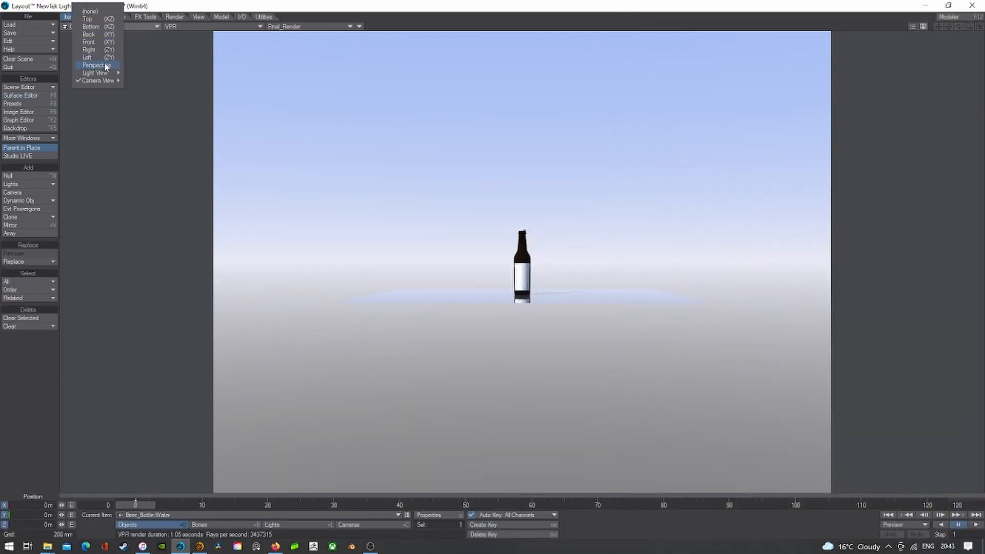
{"action": "left_click", "coordinate": [103, 63]}
{"action": "left_click_drag", "start_coordinate": [969, 27], "coordinate": [949, 54]}
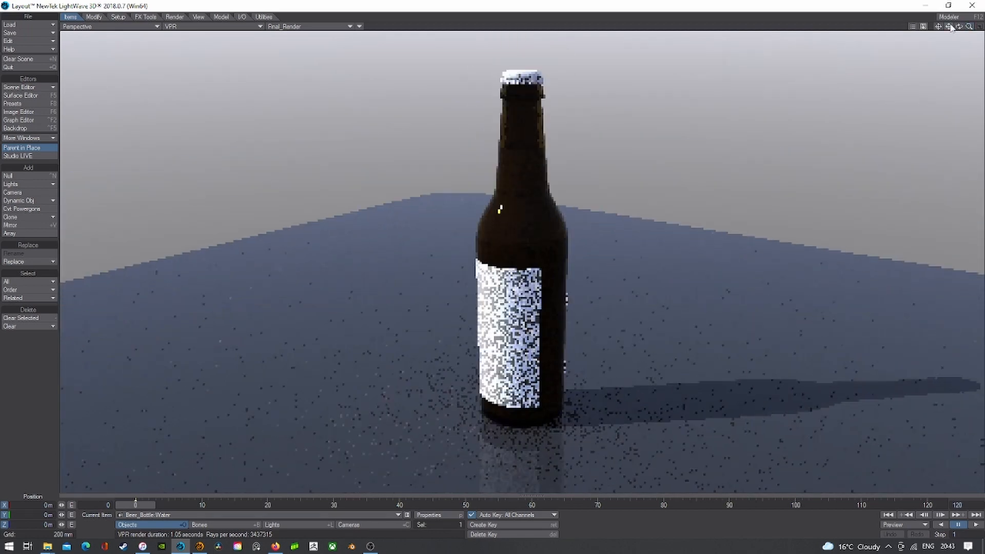
{"action": "left_click", "coordinate": [22, 96]}
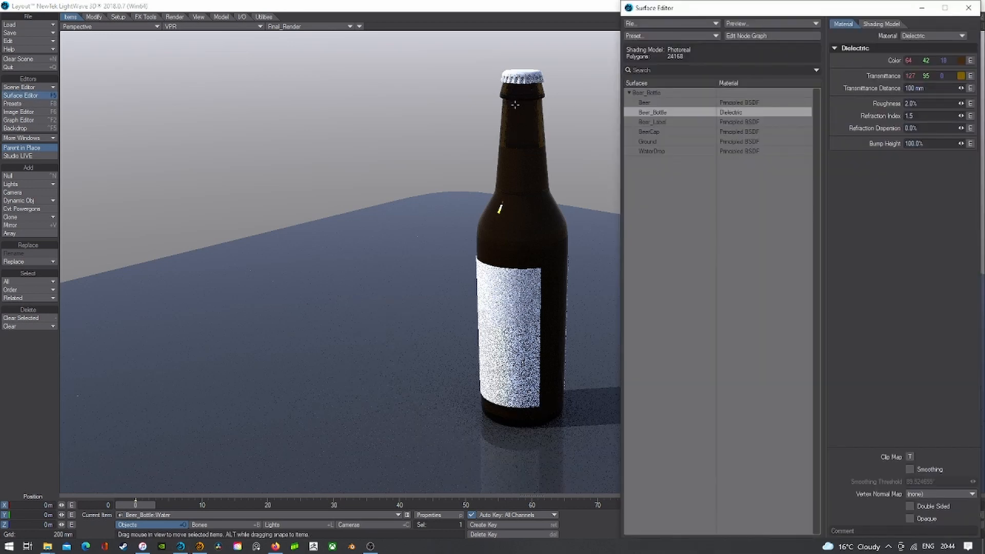
{"action": "left_click", "coordinate": [648, 104]}
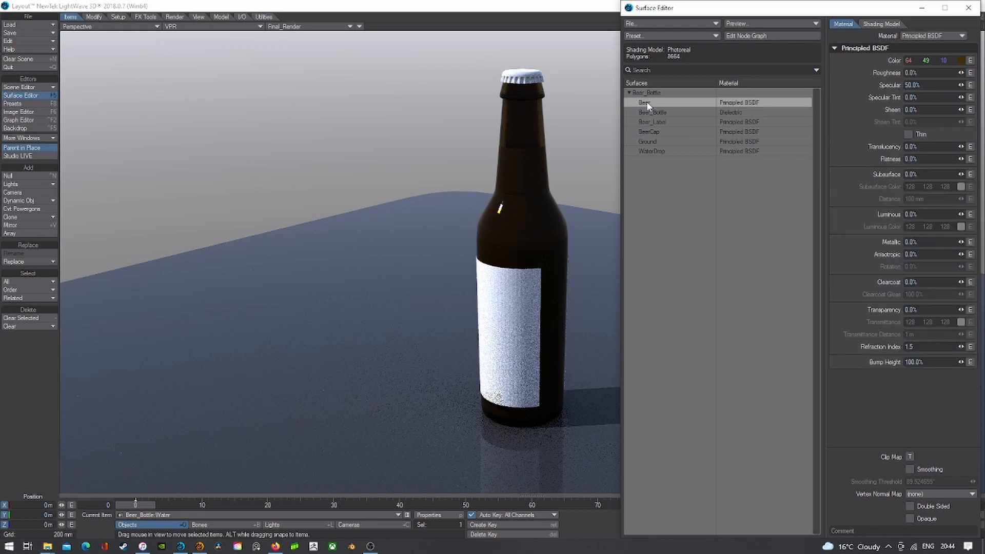
- Add a Dielectric node to the Beer surface graph and wire it into Surface Material
{"action": "left_click", "coordinate": [744, 36]}
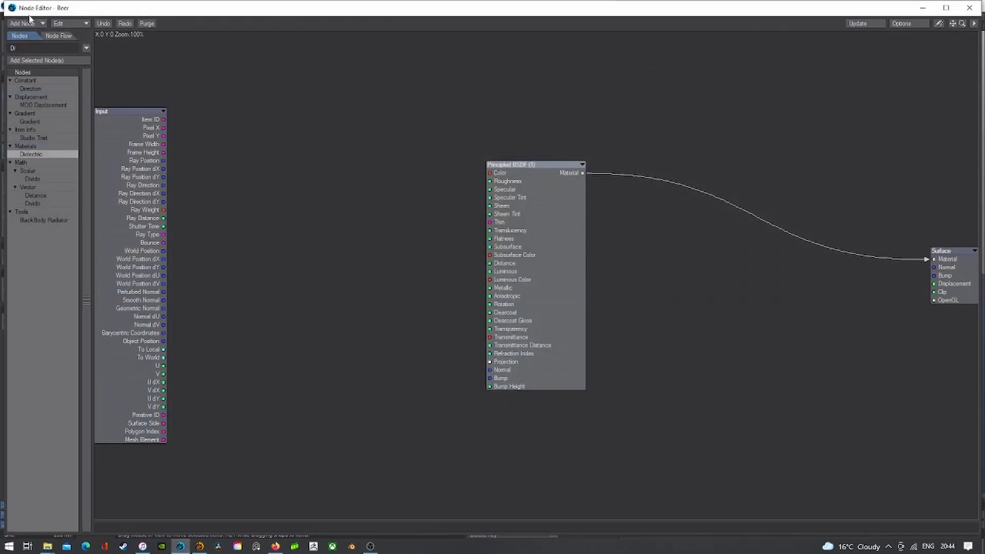
{"action": "double_click", "coordinate": [44, 155]}
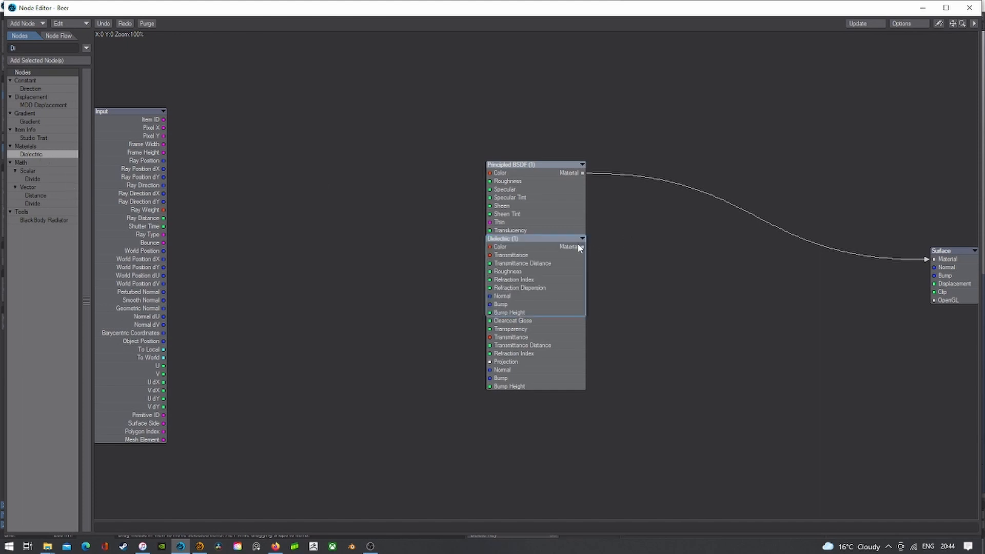
{"action": "left_click_drag", "start_coordinate": [580, 247], "coordinate": [932, 259]}
{"action": "left_click_drag", "start_coordinate": [547, 241], "coordinate": [686, 243]}
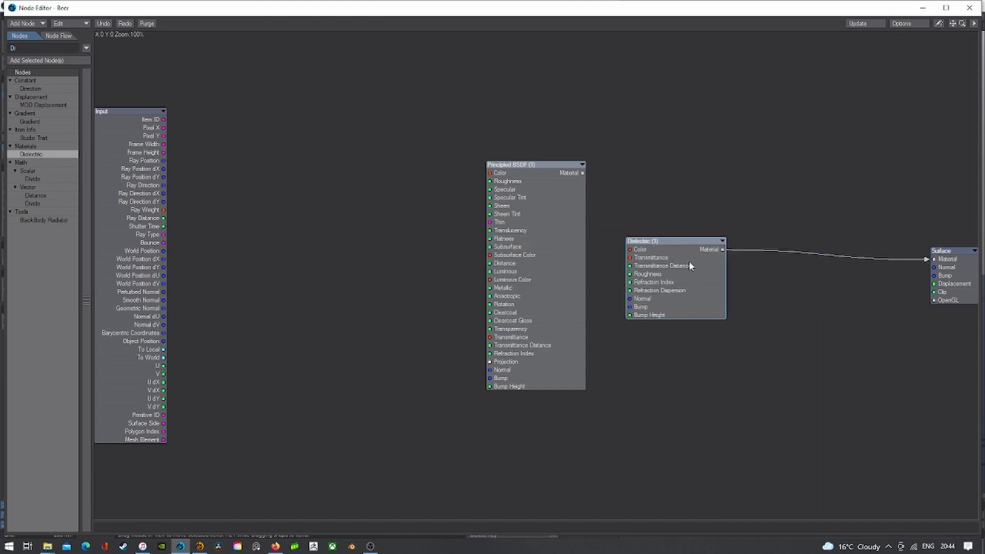
{"action": "double_click", "coordinate": [688, 260]}
- Set the Beer Dielectric colour and transmittance to dark gold 127, 95, 0, then close the editors
{"action": "left_click", "coordinate": [549, 233]}
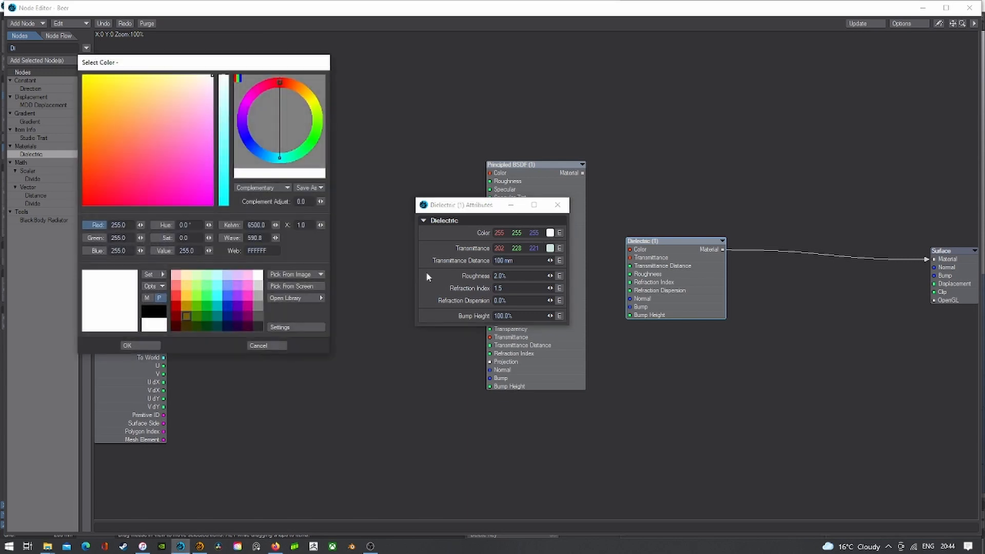
{"action": "left_click", "coordinate": [187, 306]}
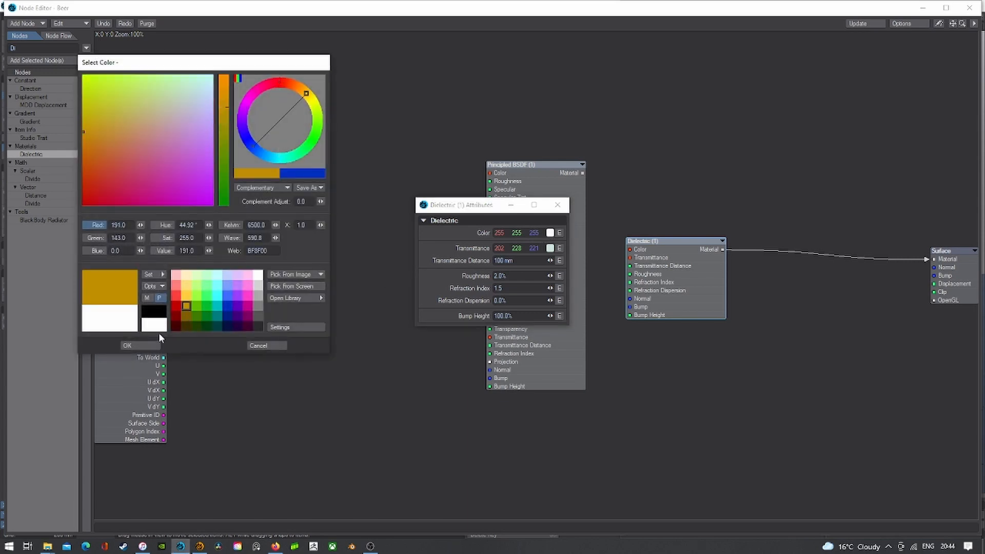
{"action": "left_click", "coordinate": [186, 313]}
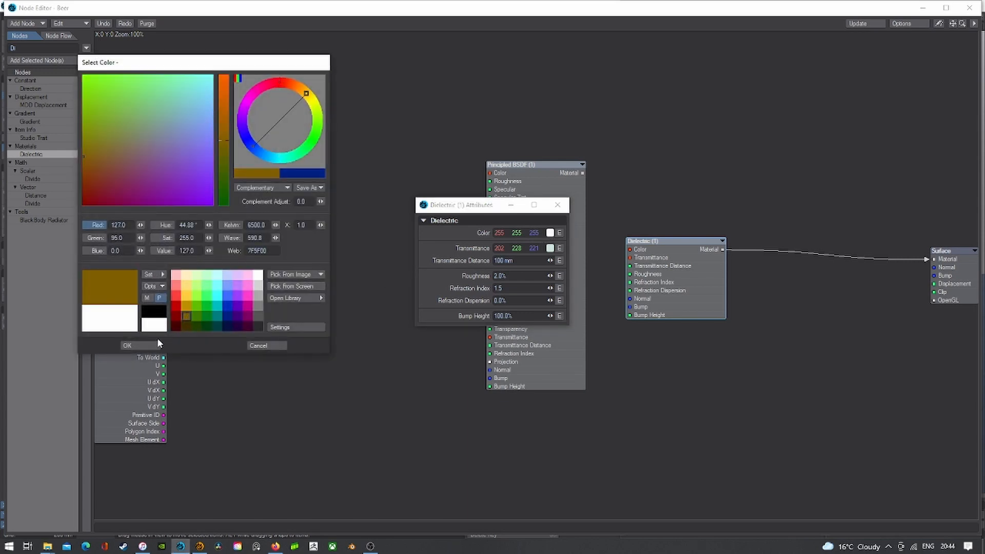
{"action": "left_click", "coordinate": [149, 345]}
{"action": "left_click", "coordinate": [549, 249]}
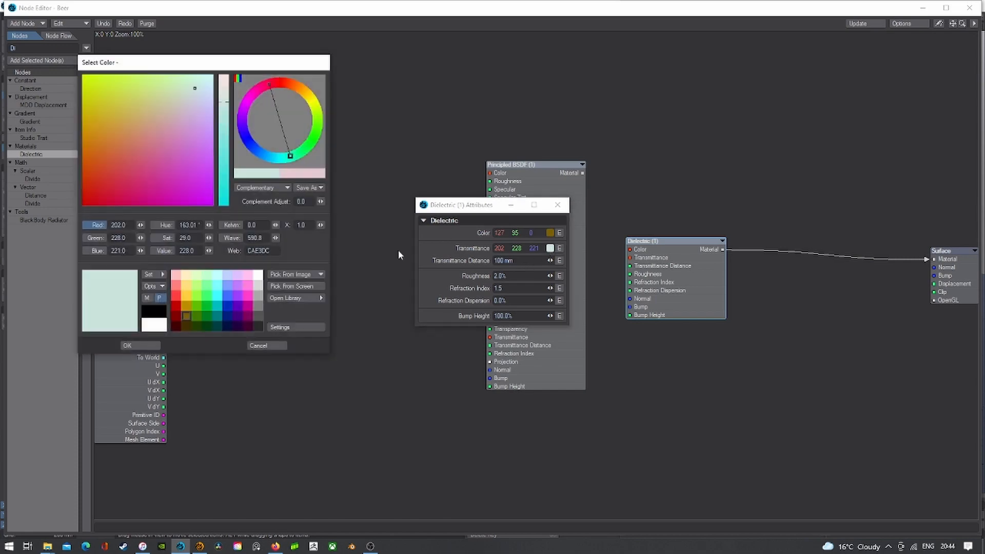
{"action": "left_click", "coordinate": [187, 316]}
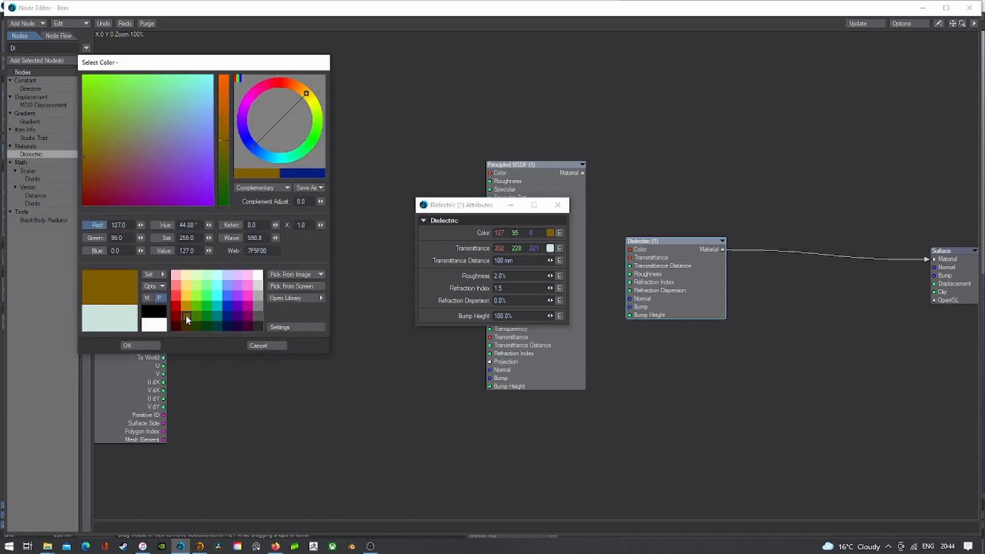
{"action": "left_click", "coordinate": [143, 346]}
{"action": "left_click", "coordinate": [969, 7]}
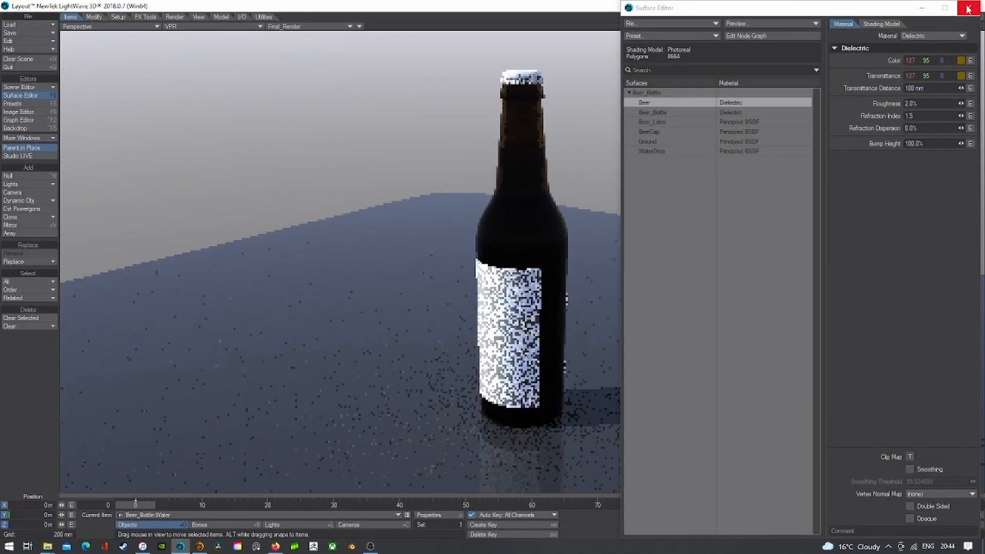
{"action": "left_click", "coordinate": [968, 7]}
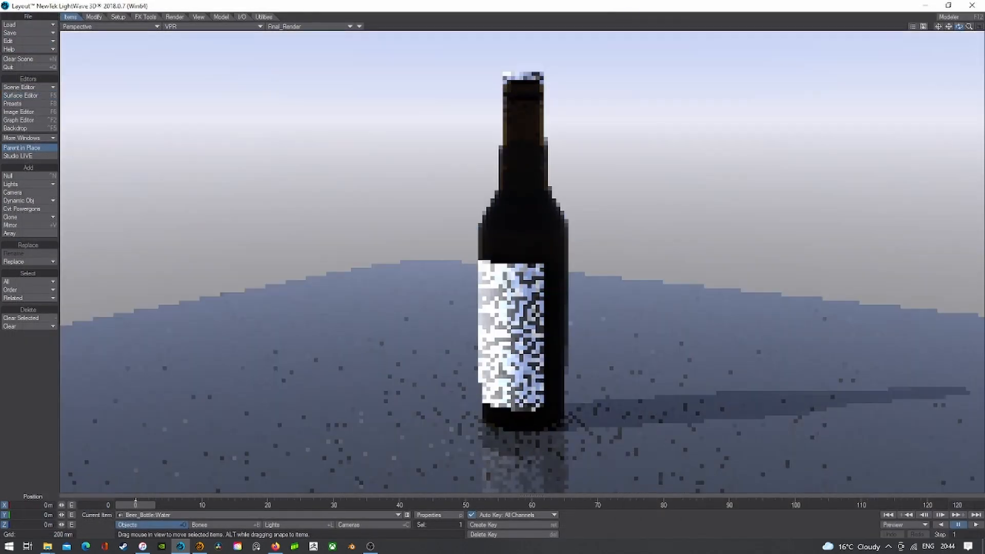
- Set the Beer_Label surface colour to pale tan 212, 177, 163 (D4B1A3)
{"action": "left_click_drag", "start_coordinate": [958, 26], "coordinate": [638, 86]}
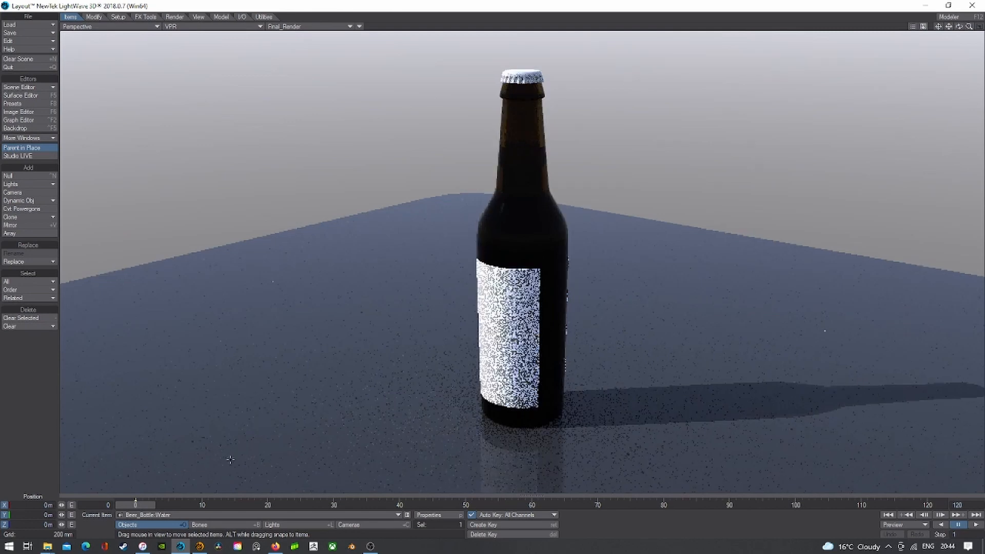
{"action": "left_click", "coordinate": [13, 96]}
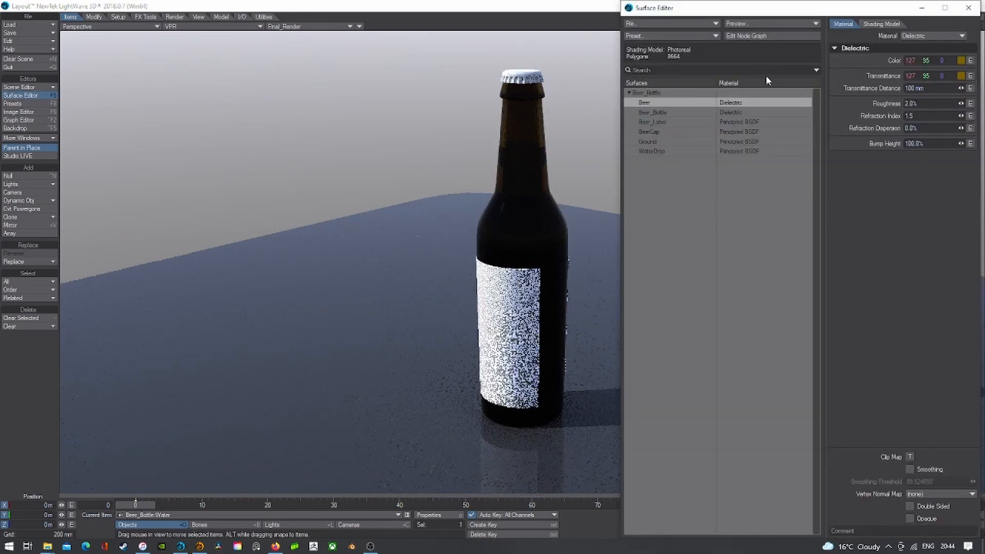
{"action": "left_click", "coordinate": [660, 123]}
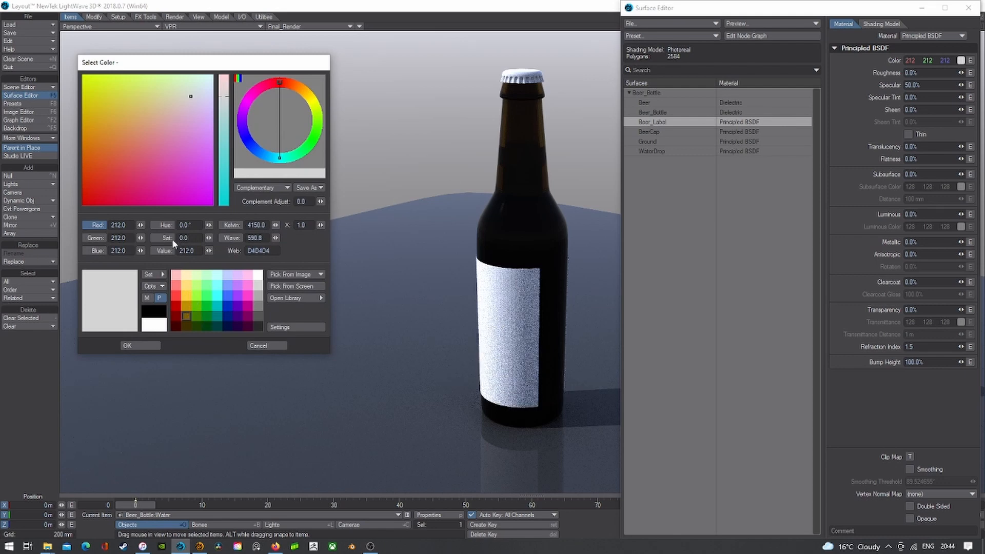
{"action": "mouse_move", "coordinate": [185, 118]}
{"action": "left_mouse_down"}
{"action": "mouse_move", "coordinate": [158, 110]}
{"action": "mouse_move", "coordinate": [160, 125]}
{"action": "mouse_move", "coordinate": [165, 114]}
{"action": "left_mouse_up"}
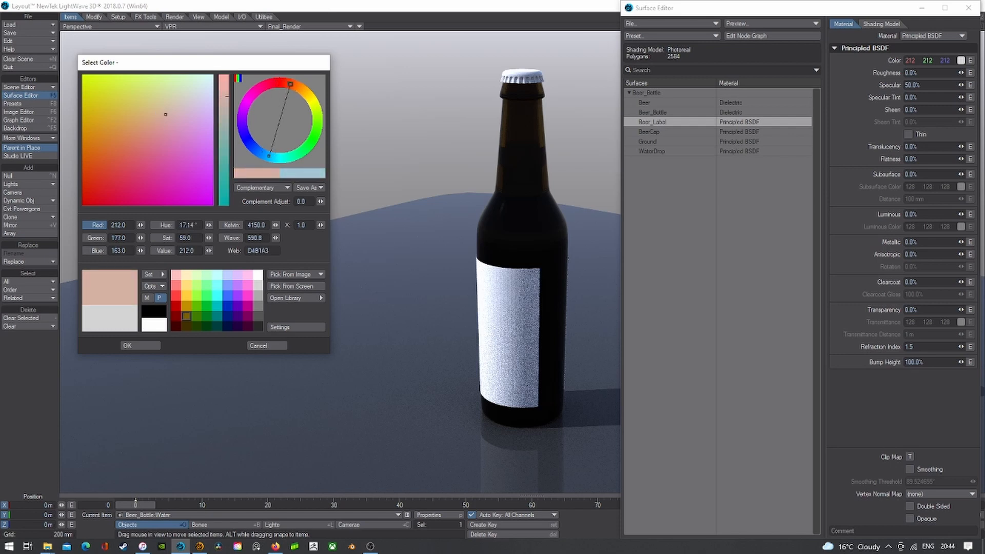
{"action": "left_click", "coordinate": [148, 346]}
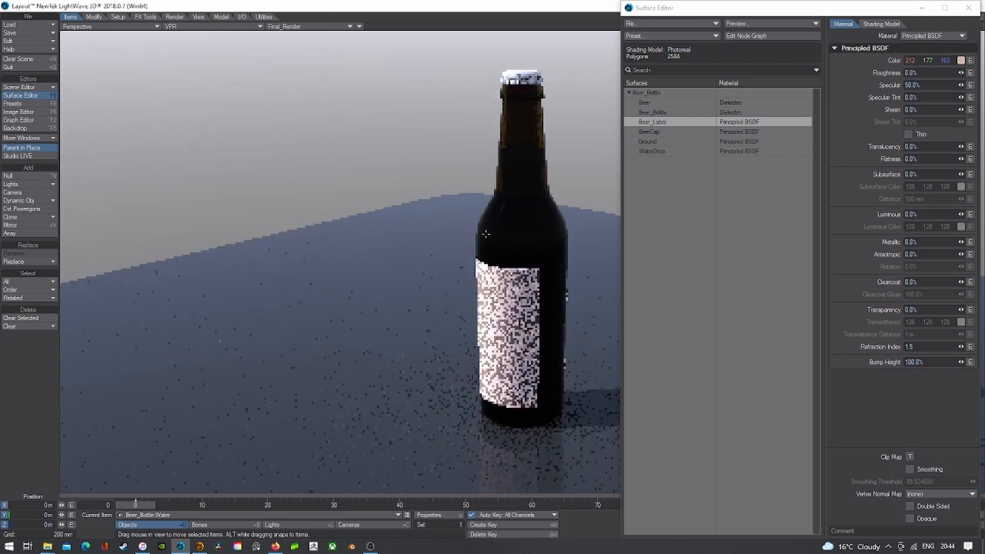
{"action": "left_click", "coordinate": [650, 131]}
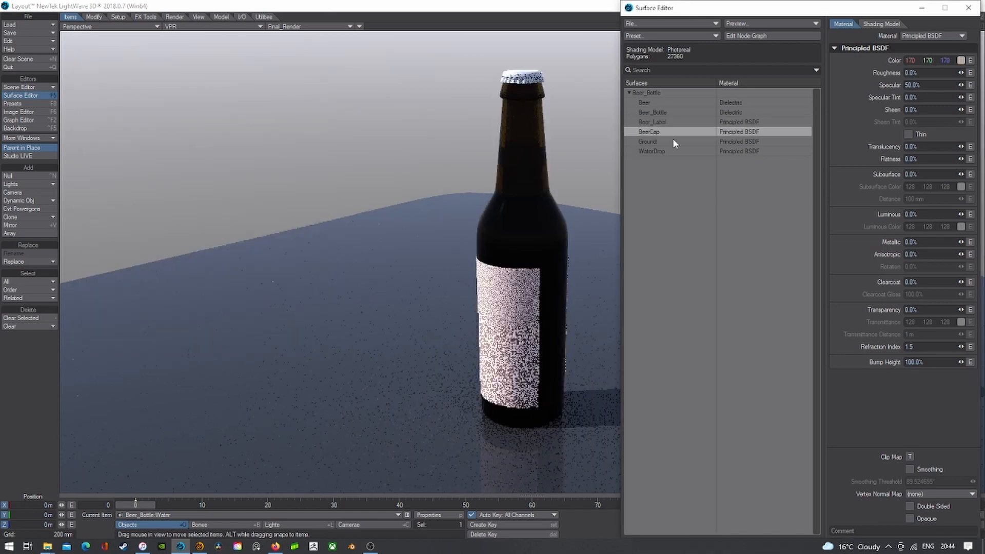
- Give BeerCap a dark grey colour and apply the built-in Metal Silver preset
{"action": "left_click", "coordinate": [961, 61]}
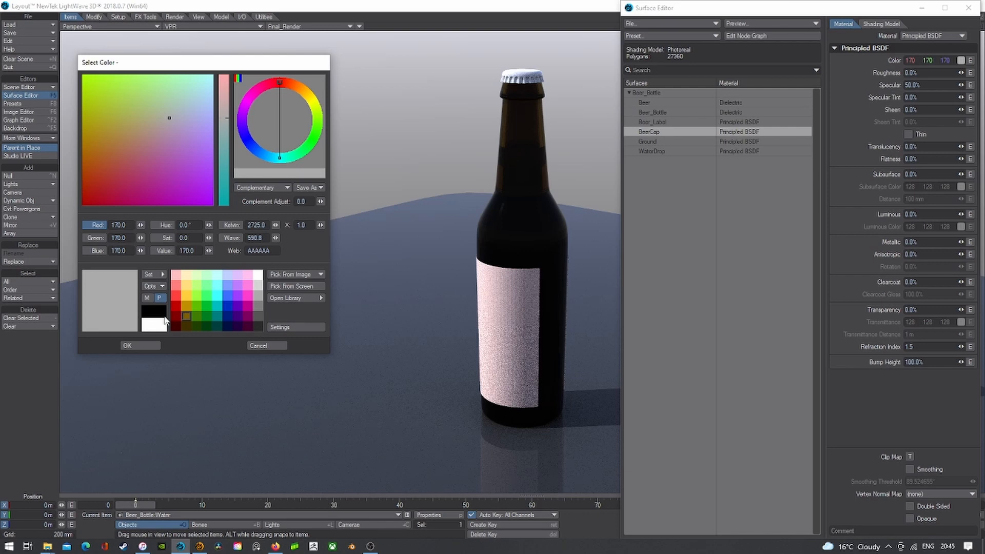
{"action": "left_click", "coordinate": [259, 328]}
{"action": "left_click", "coordinate": [140, 346]}
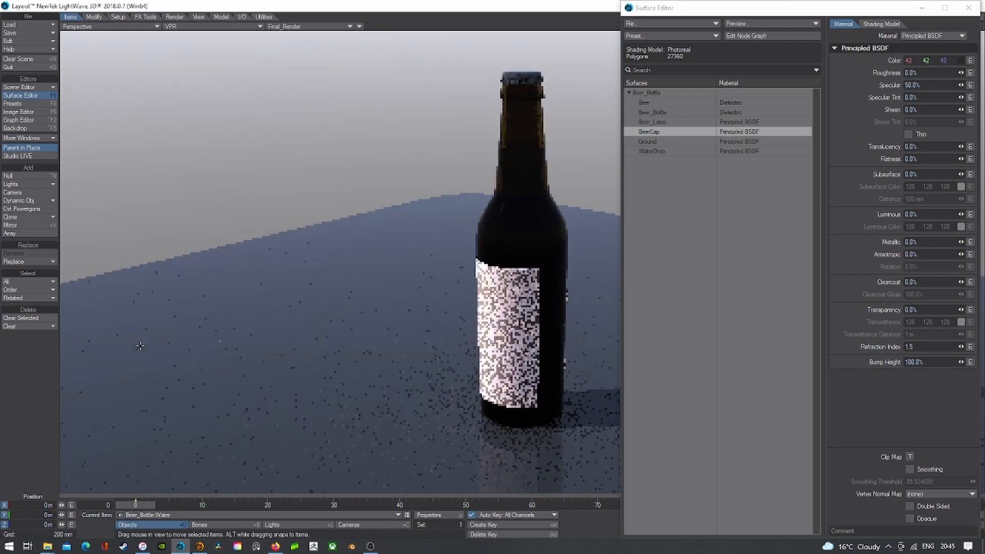
{"action": "left_click", "coordinate": [643, 23]}
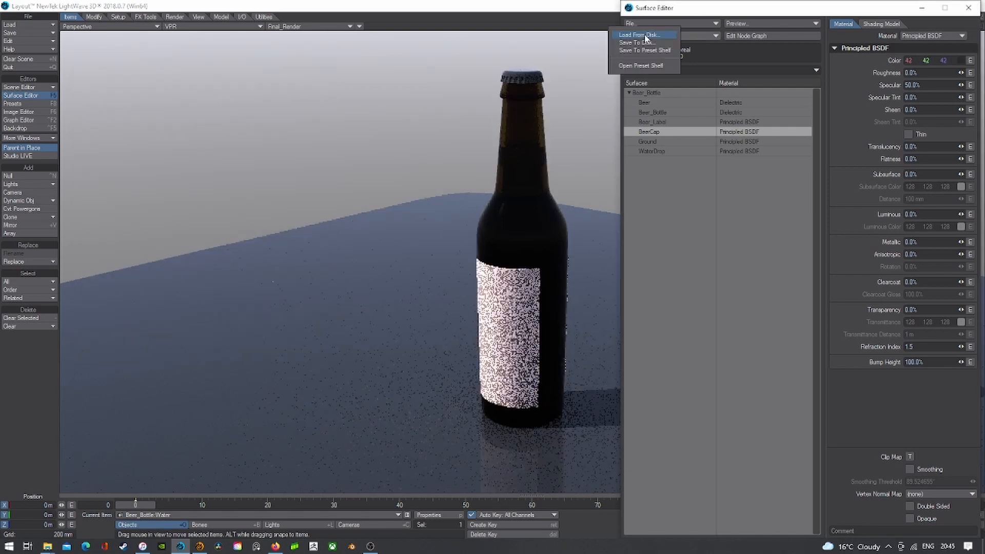
{"action": "left_click", "coordinate": [640, 66]}
{"action": "left_click", "coordinate": [46, 60]}
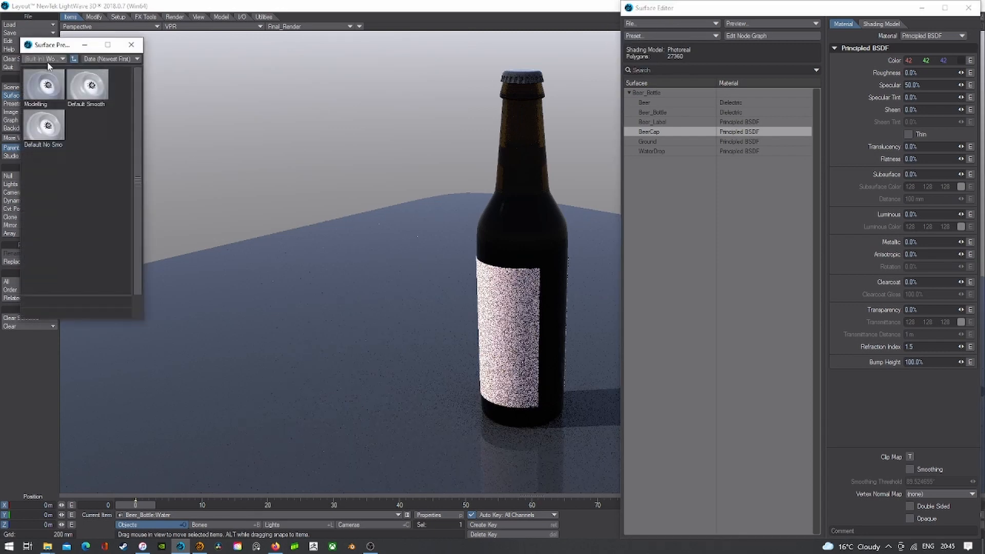
{"action": "mouse_move", "coordinate": [47, 63]}
{"action": "left_click", "coordinate": [82, 115]}
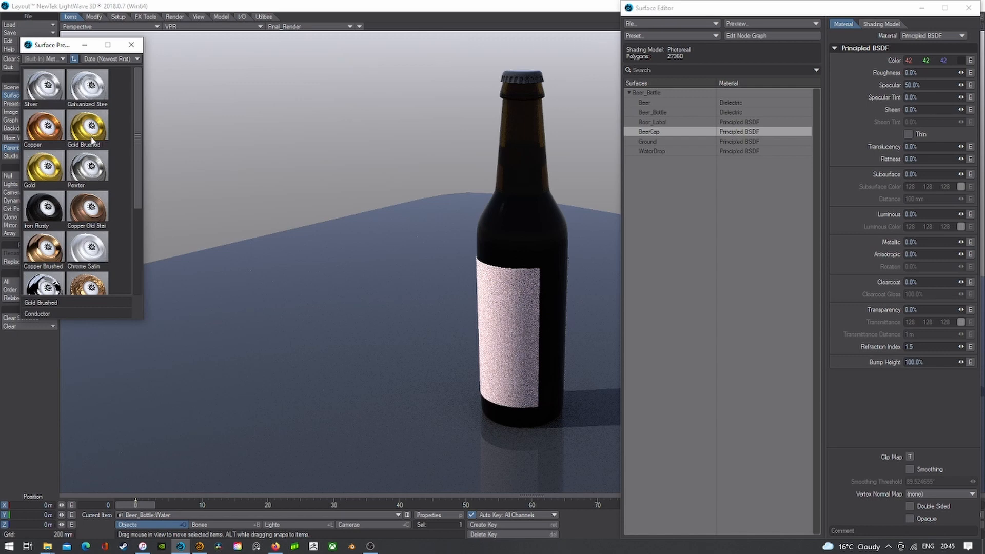
{"action": "double_click", "coordinate": [45, 99]}
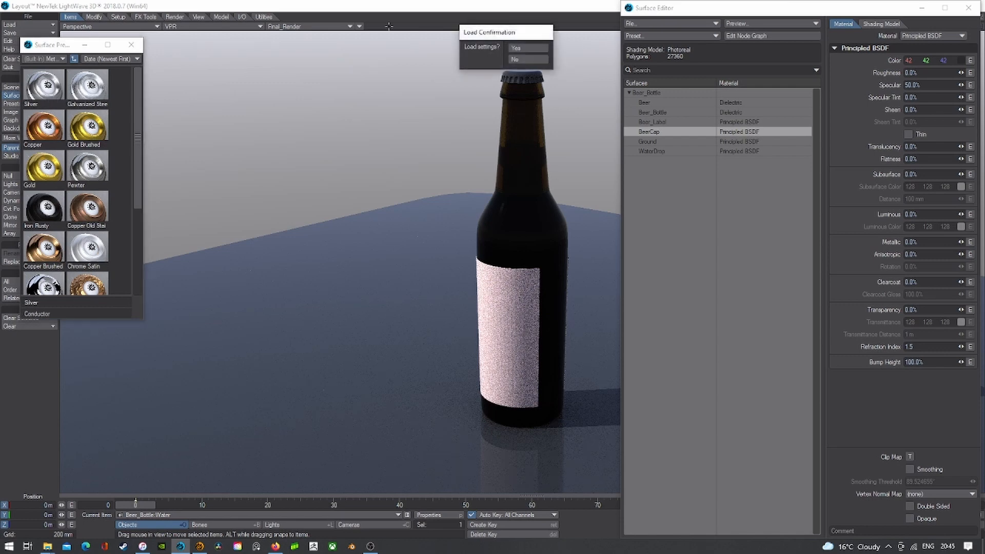
{"action": "left_click", "coordinate": [528, 50]}
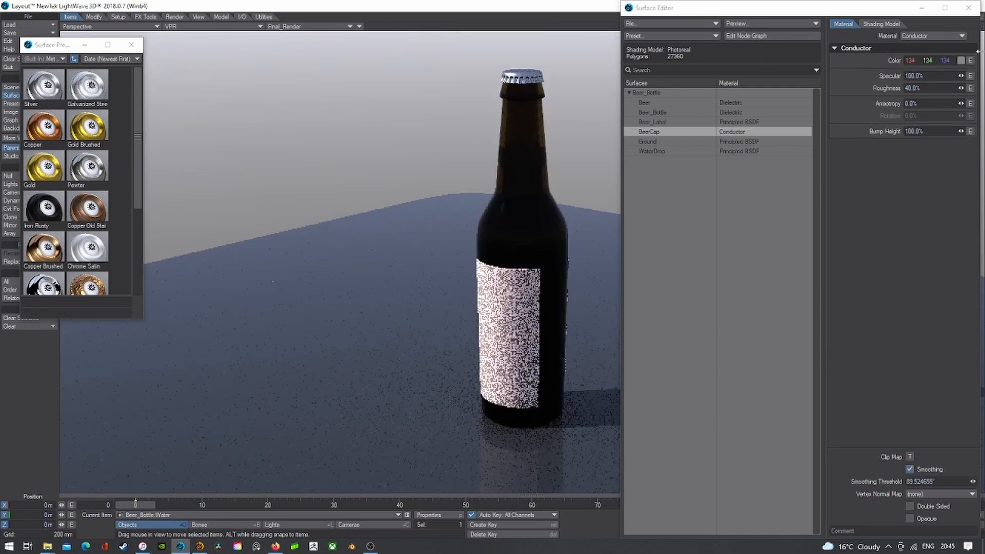
- Set the Silver cap's colour to 42, 42, 42 and close the surface windows
{"action": "left_click", "coordinate": [960, 60]}
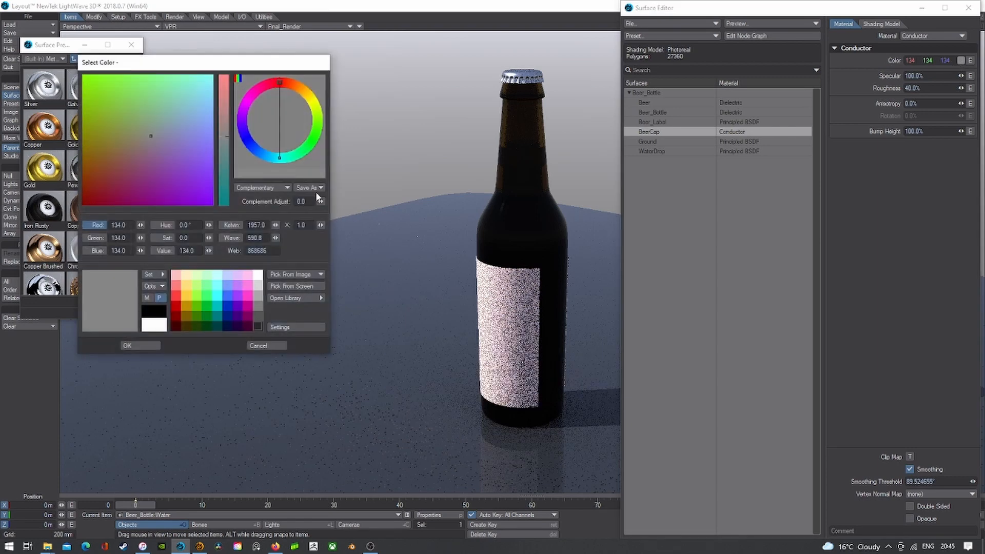
{"action": "left_click", "coordinate": [257, 326]}
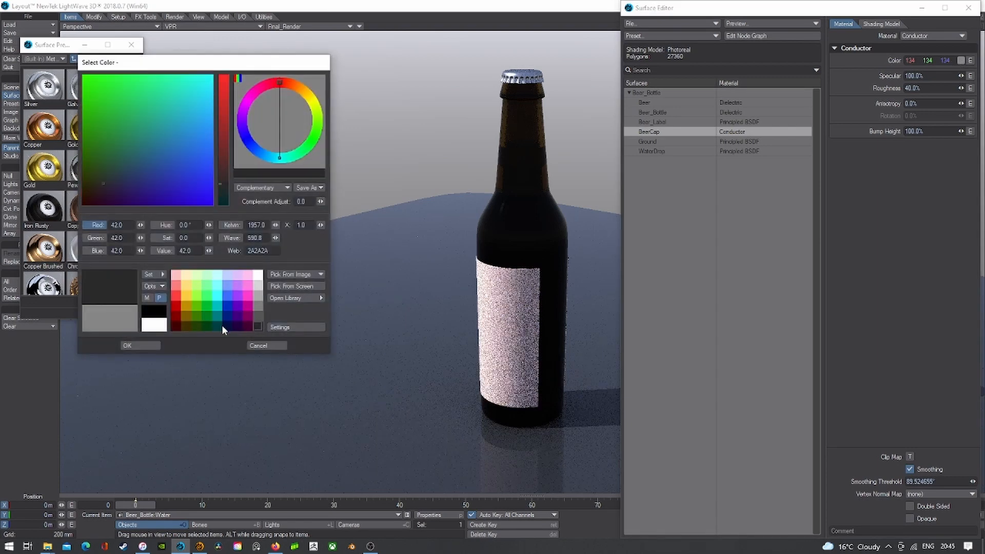
{"action": "left_click", "coordinate": [142, 345]}
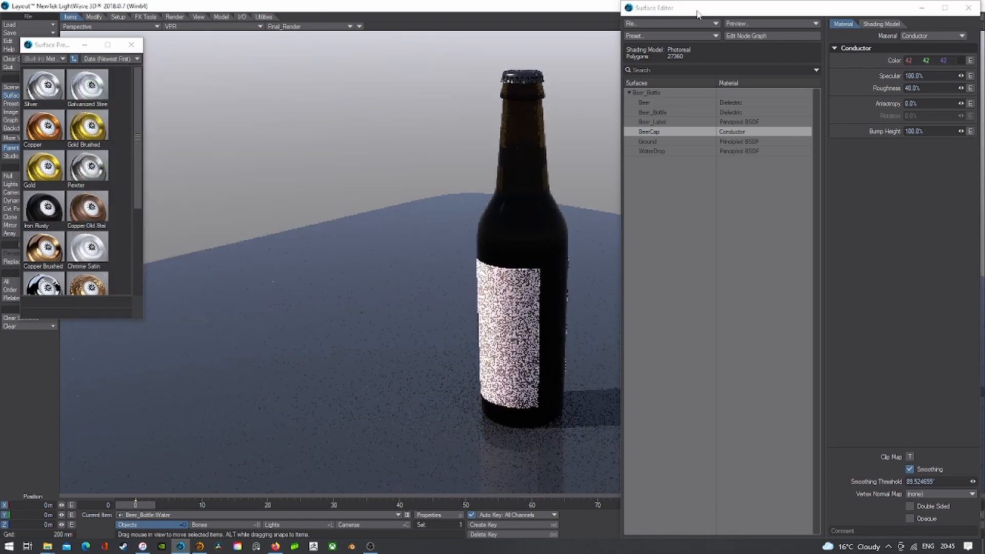
{"action": "double_click", "coordinate": [632, 7]}
{"action": "left_click", "coordinate": [137, 50]}
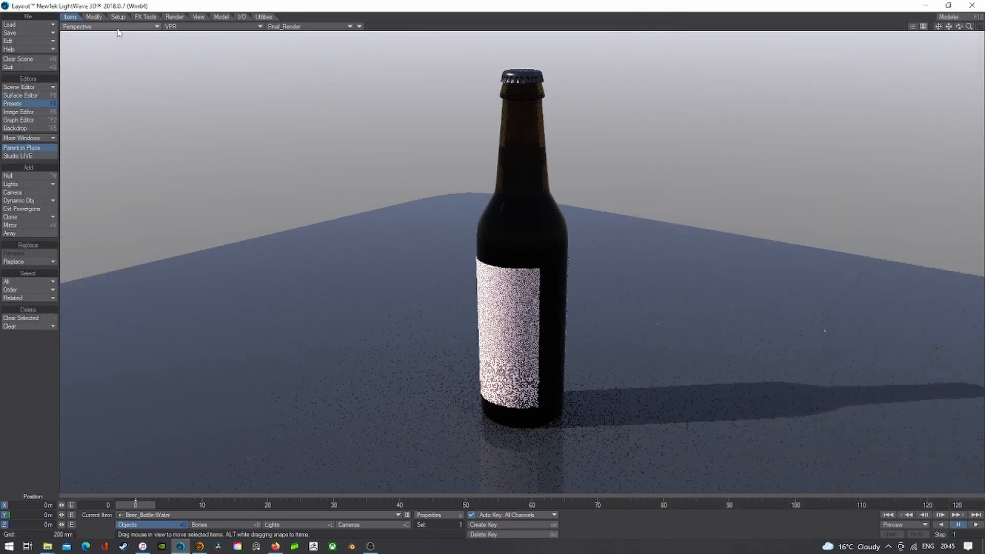
- Give the Beer_Bottle surface a dark gold 127, 95, 0 colour in the Surface Editor
{"action": "mouse_move", "coordinate": [959, 26]}
{"action": "left_mouse_down"}
{"action": "mouse_move", "coordinate": [983, 13]}
{"action": "mouse_move", "coordinate": [941, 33]}
{"action": "left_mouse_up"}
{"action": "key", "text": "F5"}
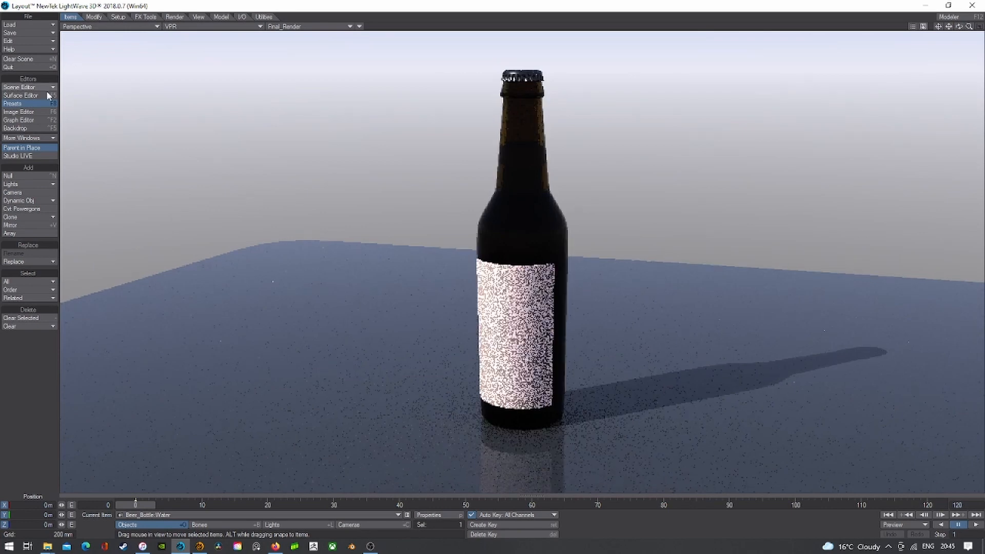
{"action": "left_click", "coordinate": [659, 112]}
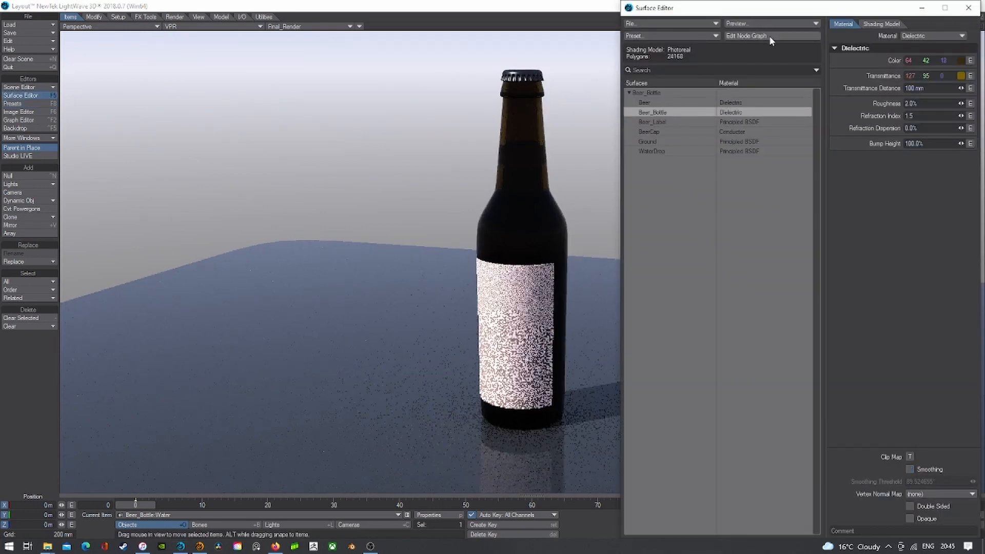
{"action": "left_click", "coordinate": [961, 60]}
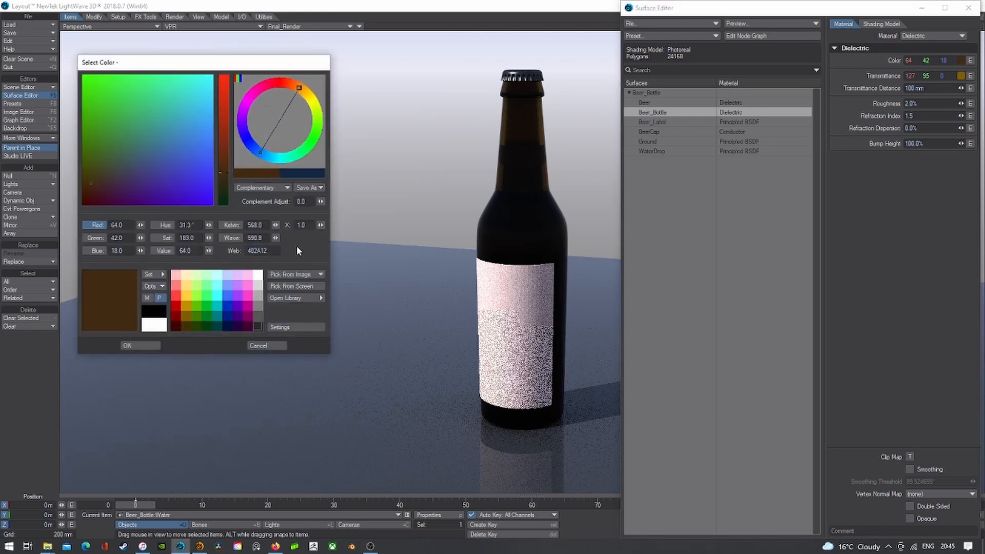
{"action": "left_click", "coordinate": [185, 315]}
{"action": "left_click", "coordinate": [152, 346]}
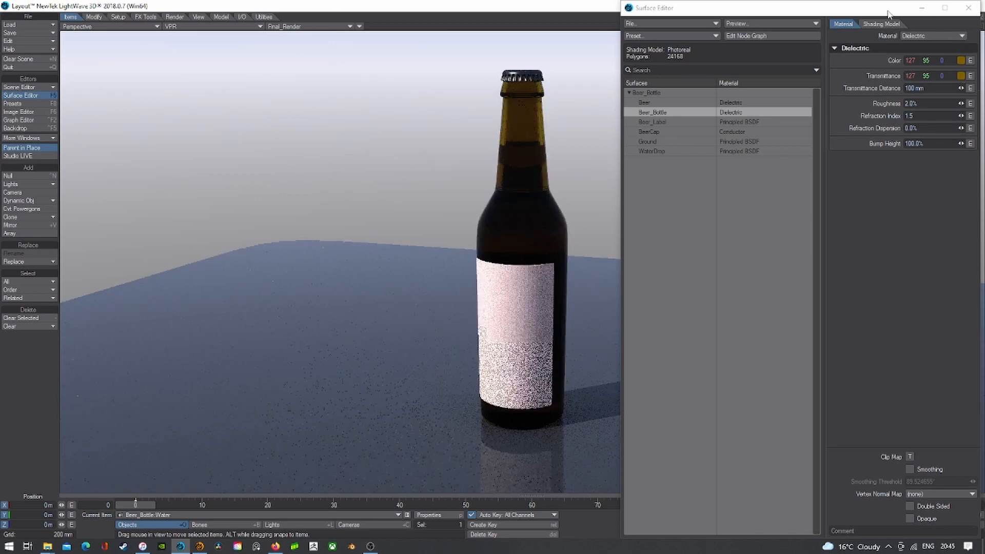
- Enable smoothing on the Beer_Bottle and Beer surfaces
{"action": "left_click_drag", "start_coordinate": [939, 8], "coordinate": [949, 30]}
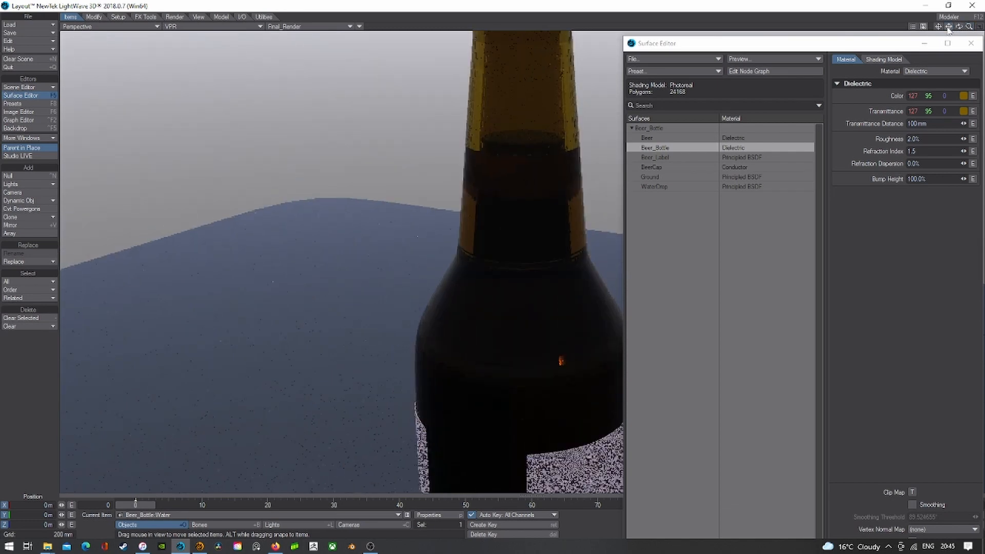
{"action": "left_click", "coordinate": [913, 506]}
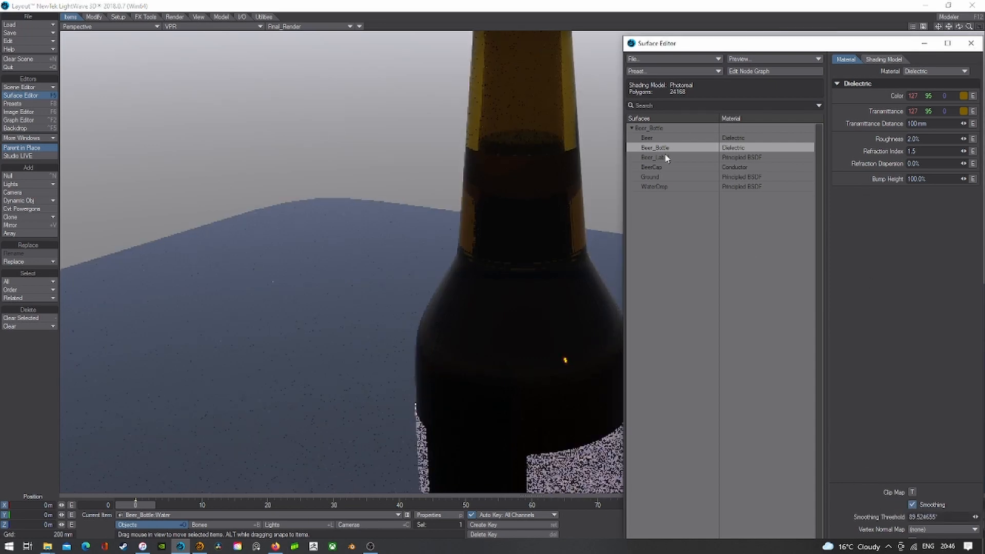
{"action": "left_click", "coordinate": [659, 138]}
{"action": "left_click", "coordinate": [912, 505]}
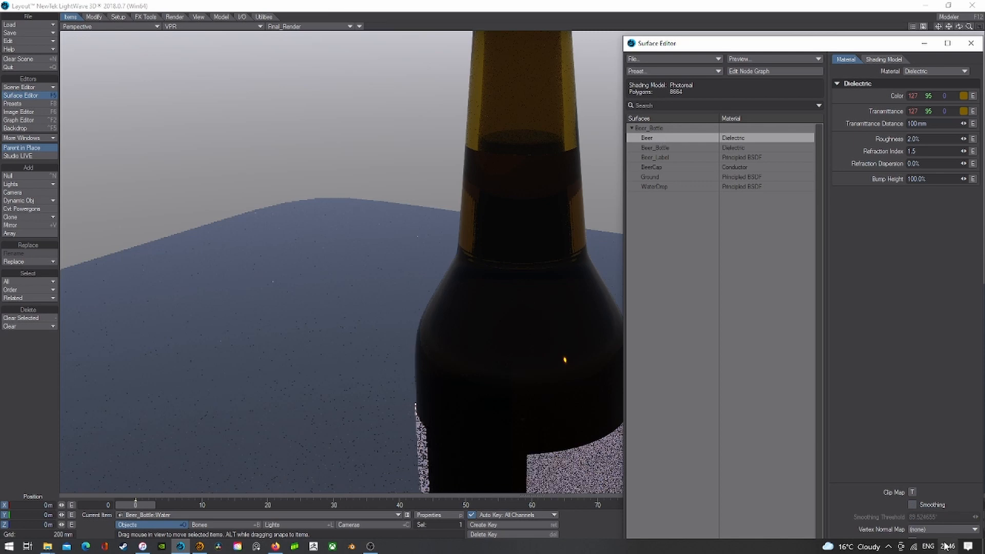
{"action": "left_click", "coordinate": [911, 505]}
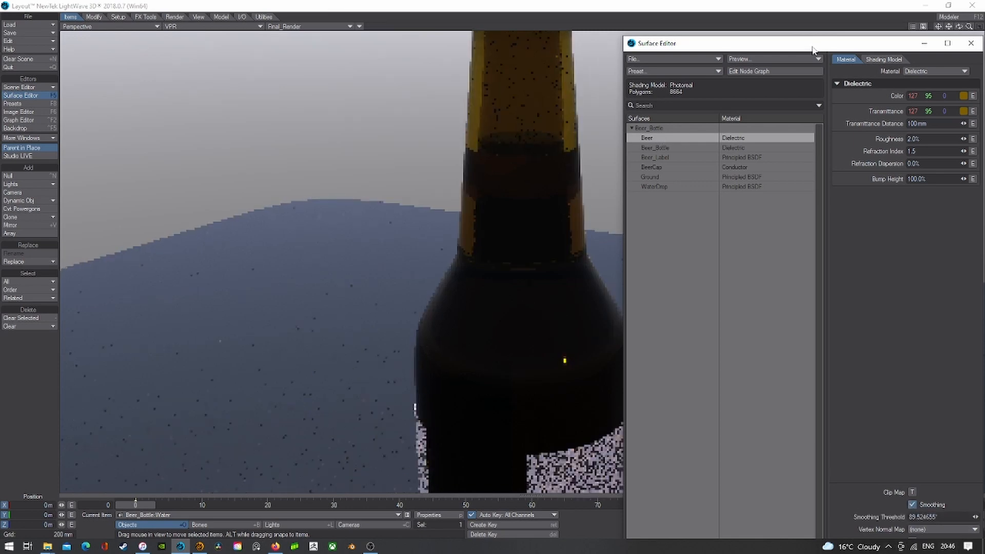
{"action": "double_click", "coordinate": [813, 47]}
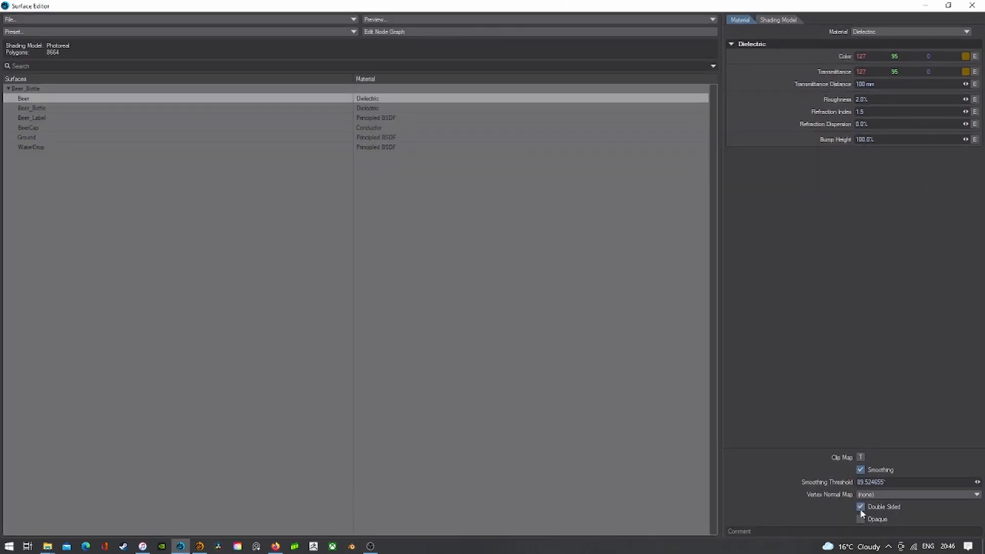
{"action": "left_click", "coordinate": [971, 6]}
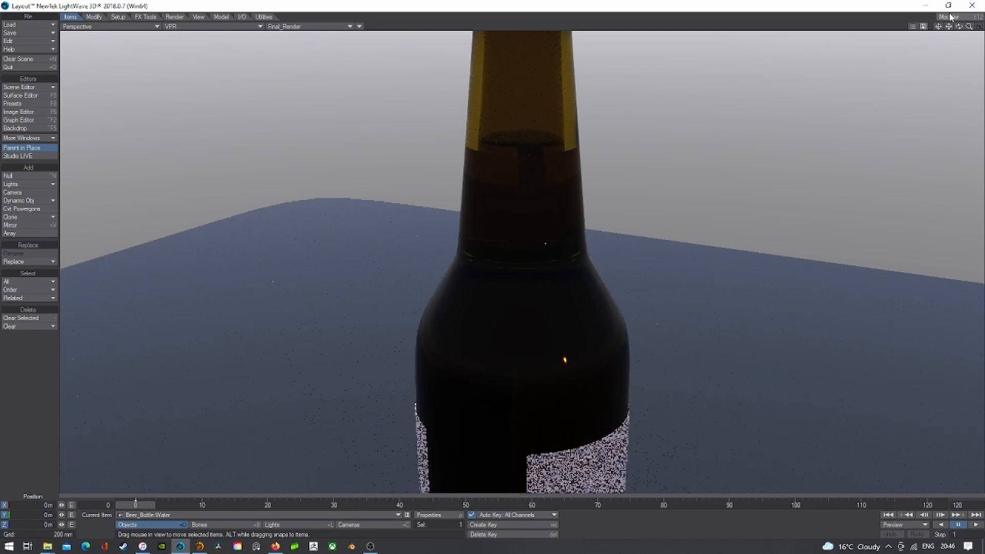
- Zoom the live preview out and orbit down to a low angle on the bottle
{"action": "left_click_drag", "start_coordinate": [968, 26], "coordinate": [928, 27]}
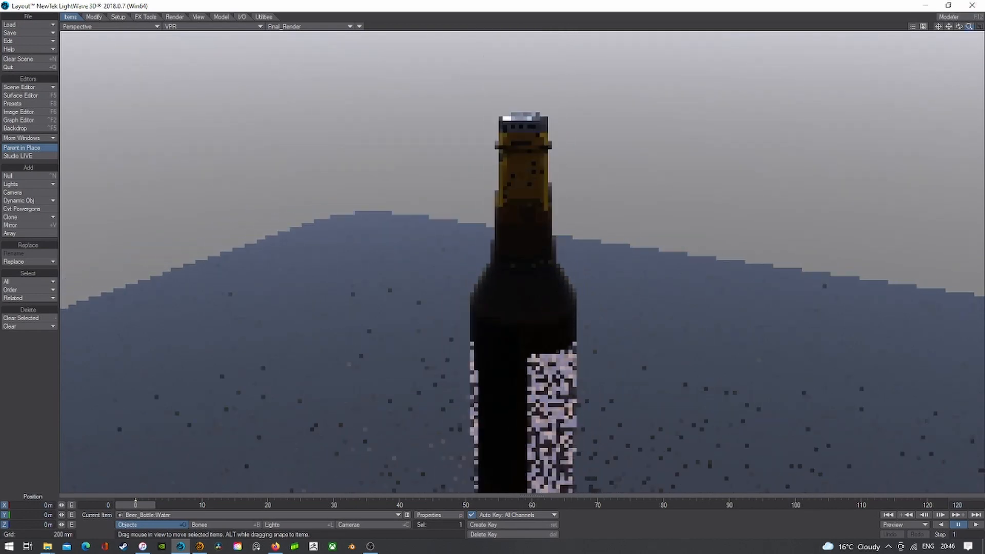
{"action": "left_click", "coordinate": [21, 96]}
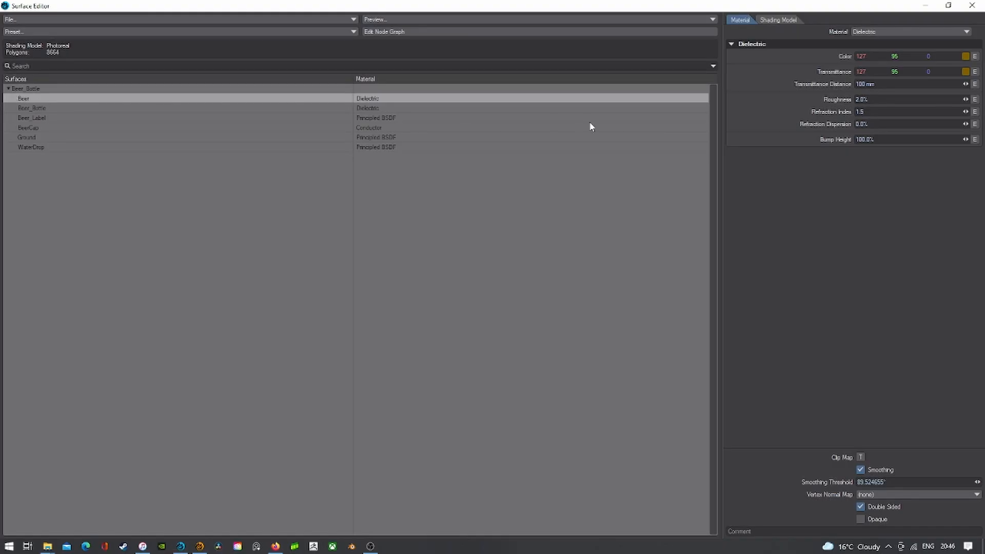
{"action": "left_click", "coordinate": [971, 5]}
{"action": "left_click_drag", "start_coordinate": [960, 28], "coordinate": [981, 14]}
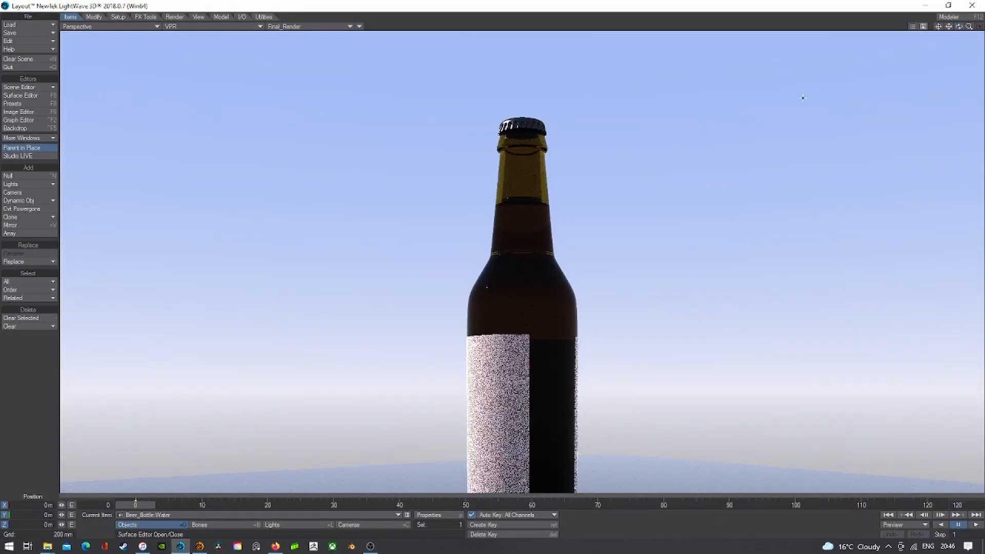
- Switch the viewport to look through the scene camera
{"action": "left_click", "coordinate": [103, 27]}
{"action": "mouse_move", "coordinate": [105, 79]}
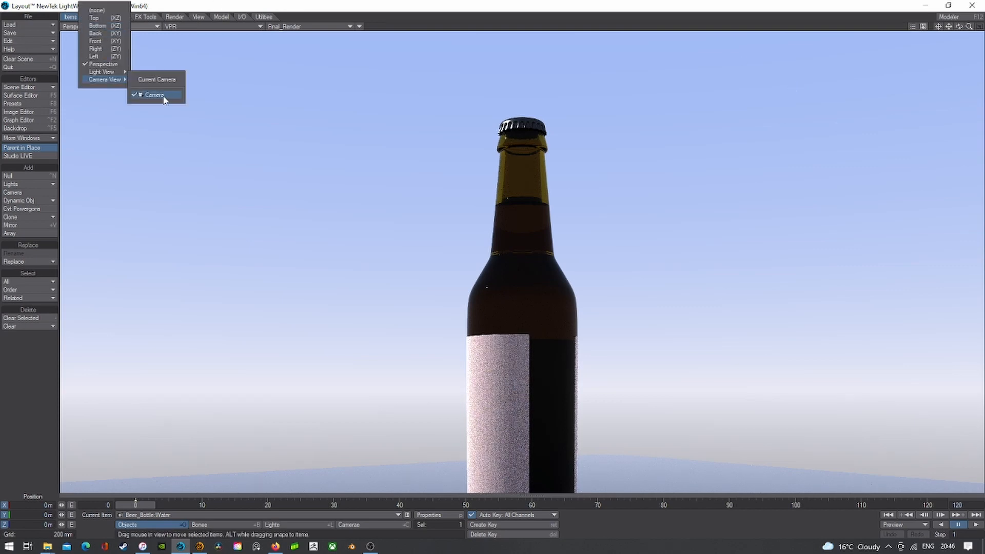
{"action": "left_click", "coordinate": [163, 95]}
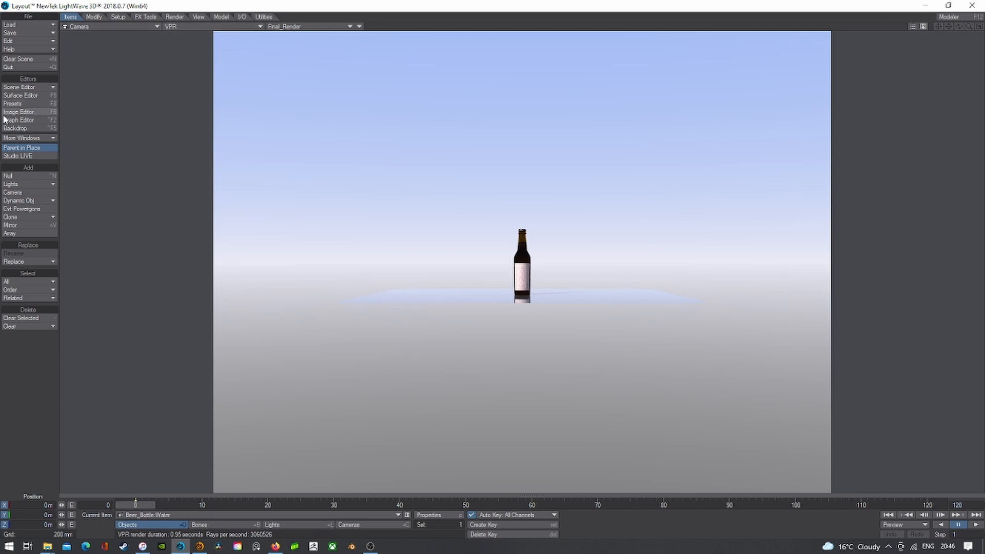
- Apply a built-in Stone surface preset to the Ground surface
{"action": "left_click", "coordinate": [25, 96]}
{"action": "left_click", "coordinate": [34, 139]}
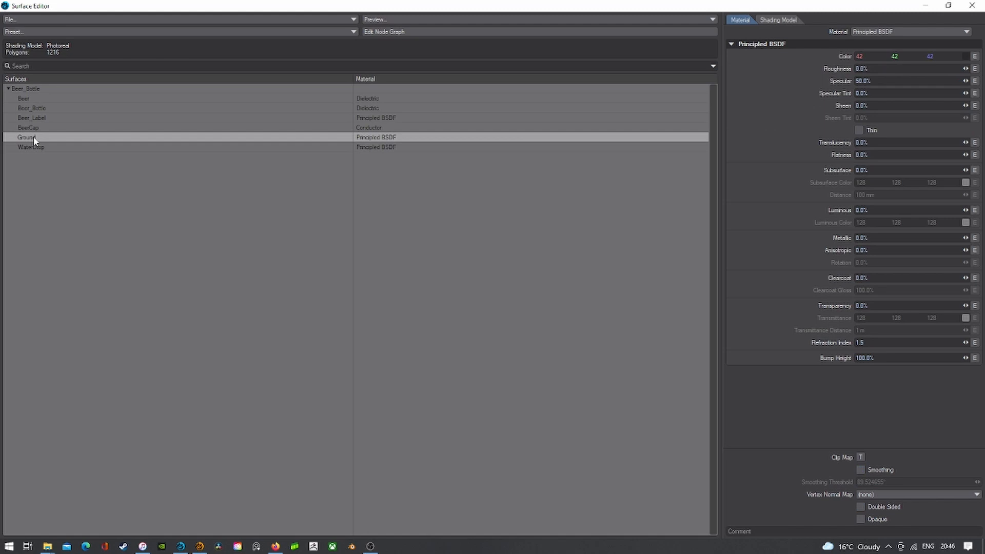
{"action": "double_click", "coordinate": [70, 8]}
{"action": "left_click", "coordinate": [232, 32]}
{"action": "left_click", "coordinate": [233, 40]}
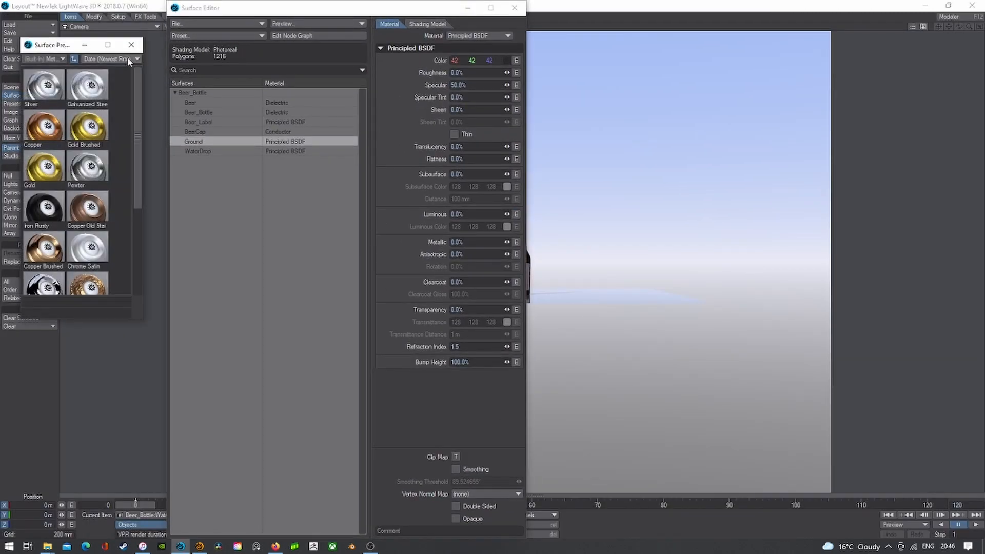
{"action": "left_click", "coordinate": [51, 59]}
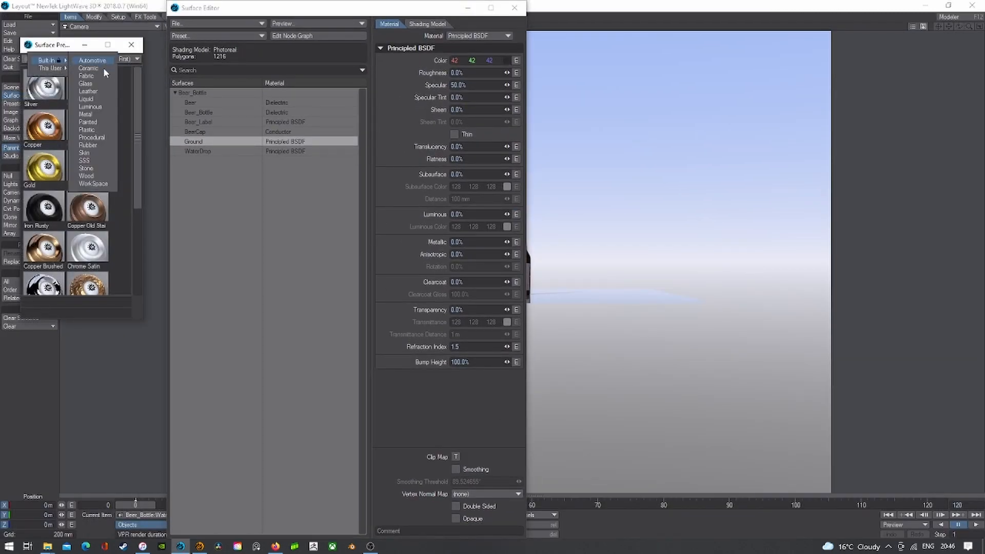
{"action": "left_click", "coordinate": [104, 167]}
{"action": "double_click", "coordinate": [94, 134]}
{"action": "left_click", "coordinate": [528, 51]}
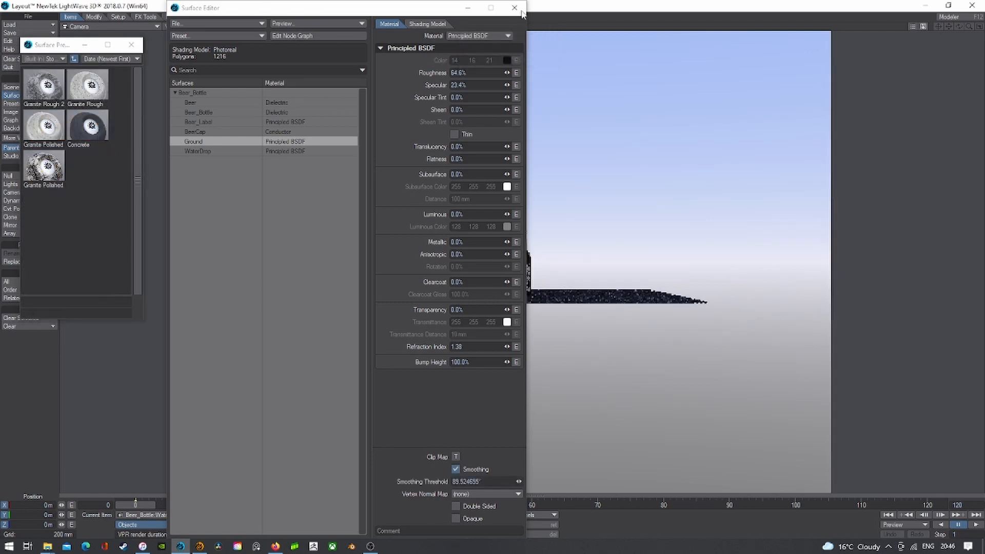
{"action": "left_click", "coordinate": [515, 8]}
{"action": "left_click", "coordinate": [132, 45]}
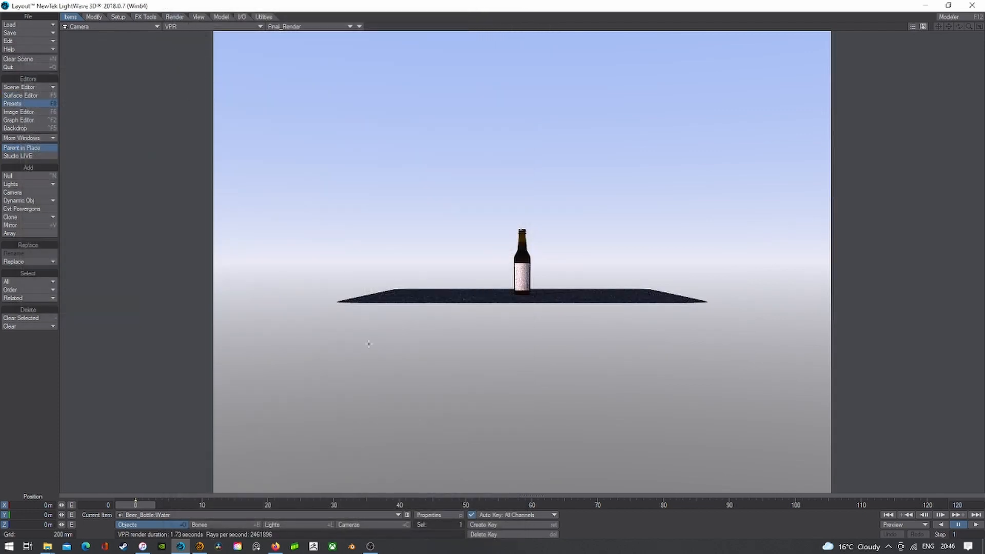
- Turn off the gradient backdrop and add a Textured Environment
{"action": "left_click", "coordinate": [15, 127]}
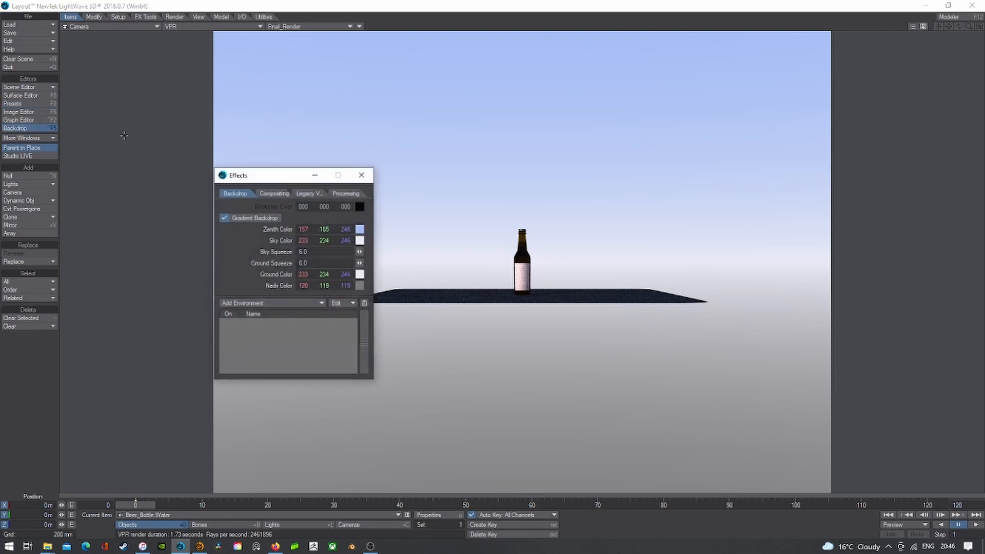
{"action": "left_click", "coordinate": [224, 217]}
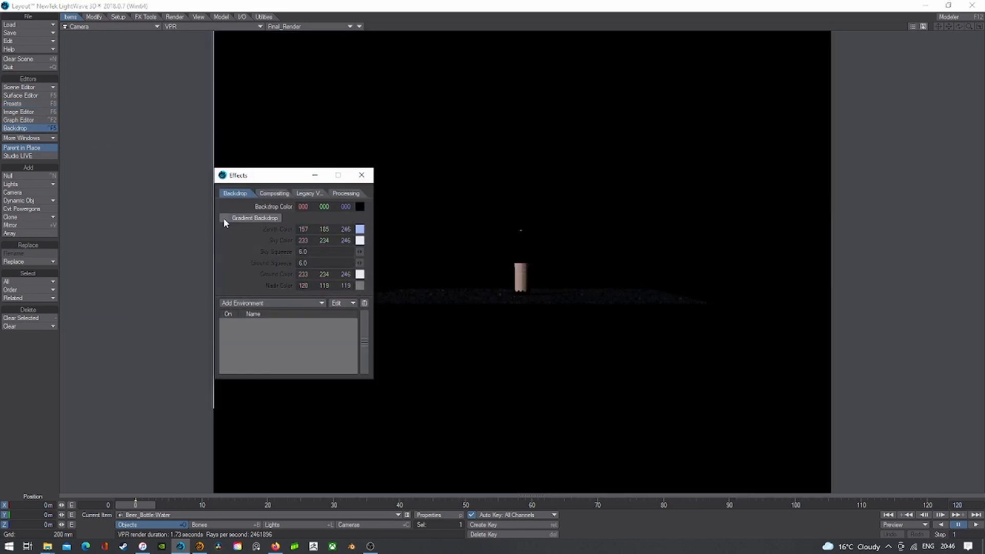
{"action": "left_click", "coordinate": [281, 303]}
{"action": "left_click", "coordinate": [283, 333]}
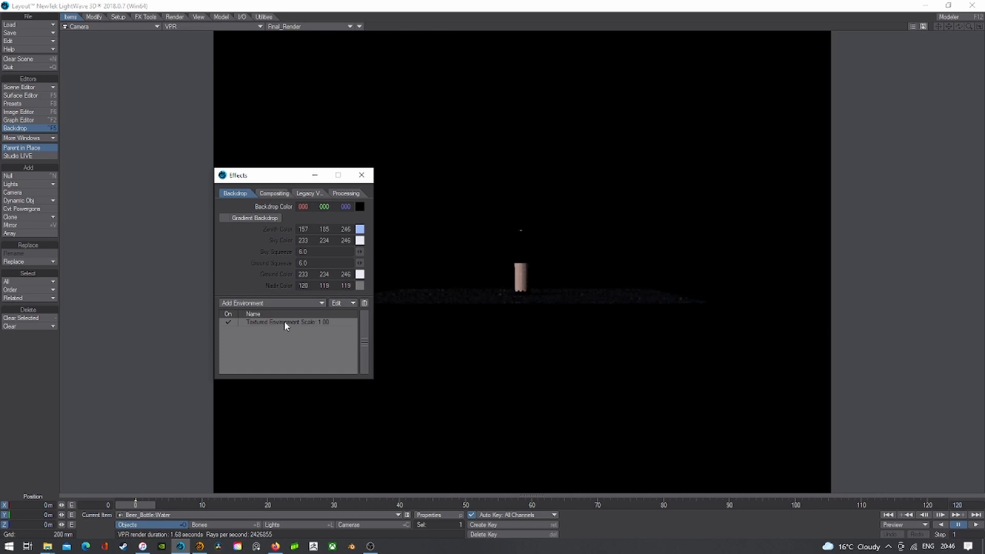
- Map the environment texture spherically using the kitchen_probe.hdr image
{"action": "left_click", "coordinate": [334, 427]}
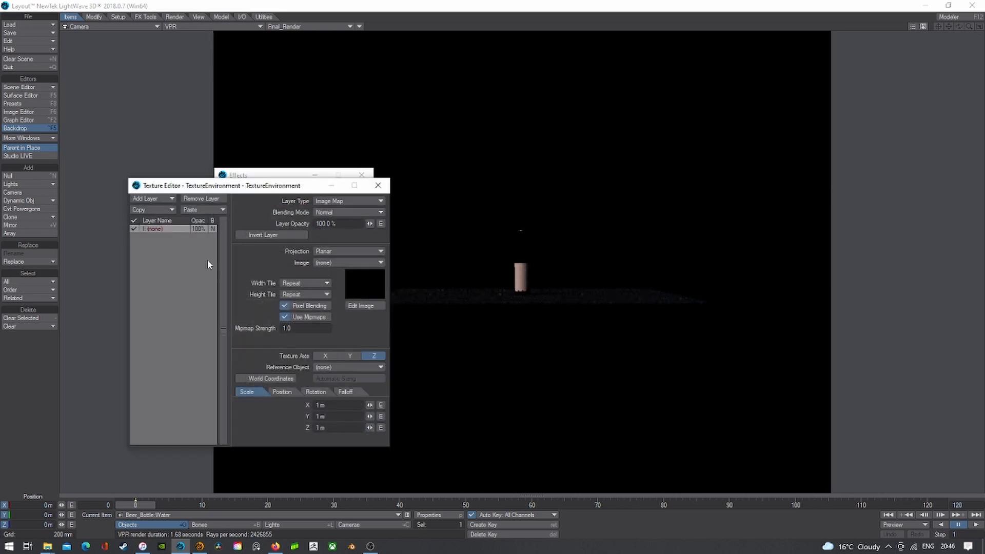
{"action": "left_click", "coordinate": [374, 251]}
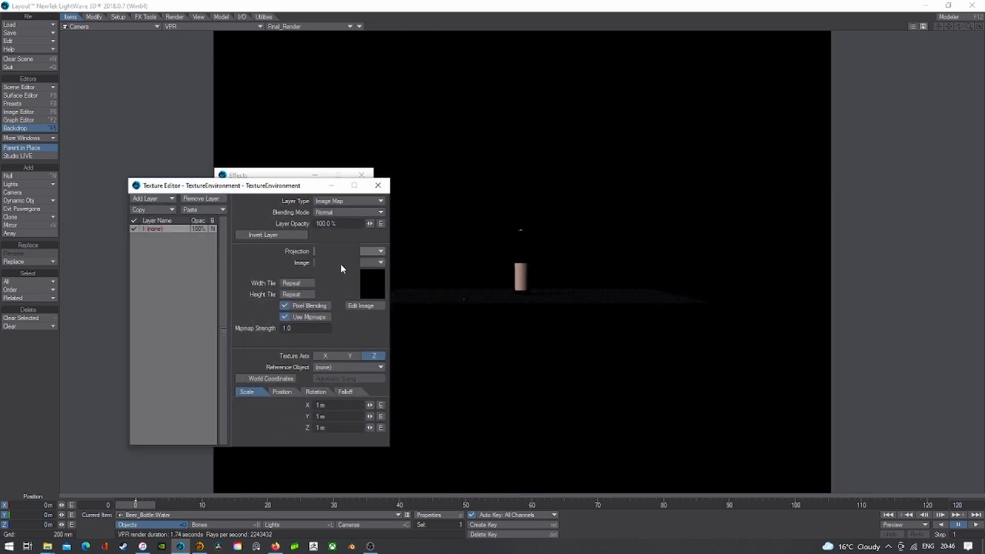
{"action": "left_click", "coordinate": [340, 263]}
{"action": "left_click", "coordinate": [353, 287]}
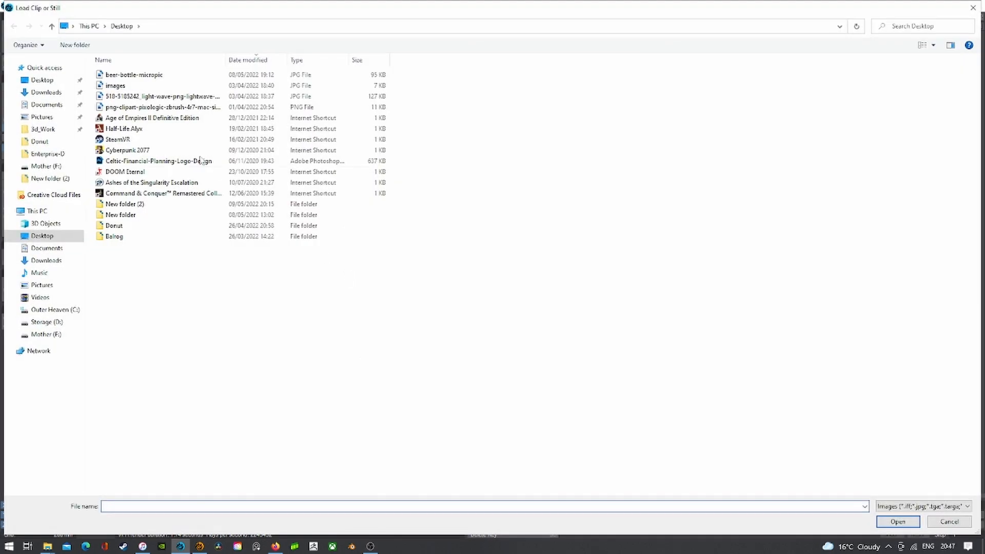
{"action": "double_click", "coordinate": [124, 204]}
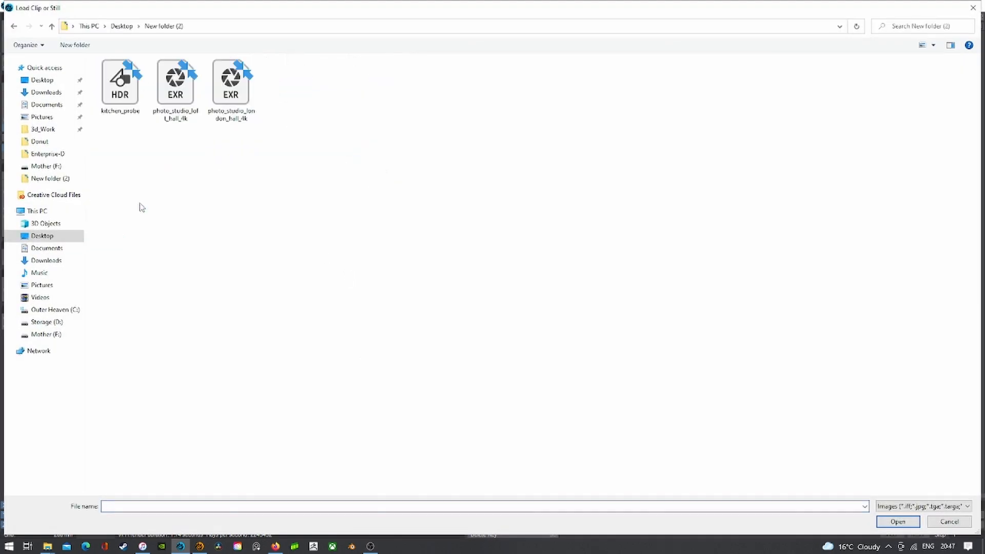
{"action": "double_click", "coordinate": [125, 84]}
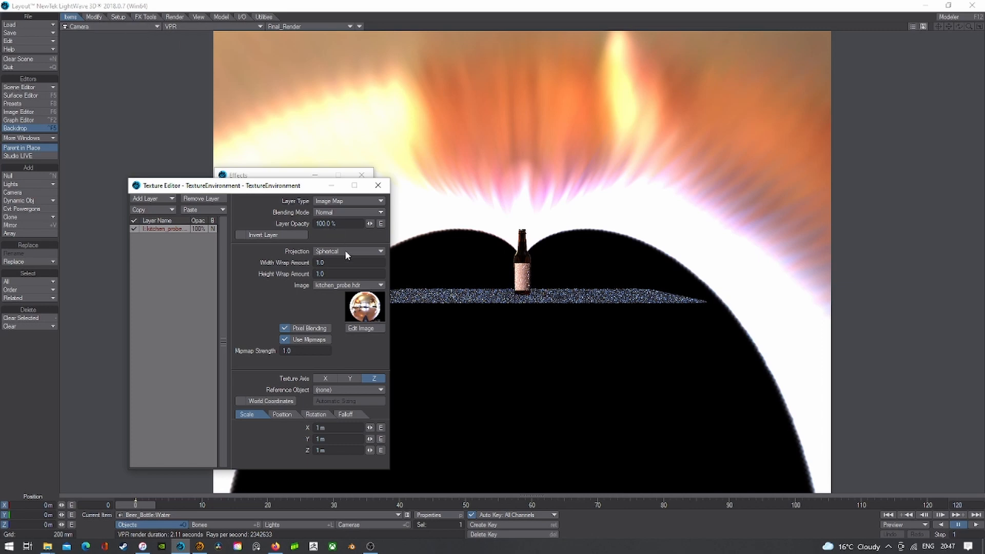
{"action": "left_click", "coordinate": [357, 285]}
{"action": "left_click", "coordinate": [356, 287]}
- Replace the environment image with photo_studio_loft_hall_4k
{"action": "left_click", "coordinate": [346, 286]}
{"action": "left_click", "coordinate": [345, 270]}
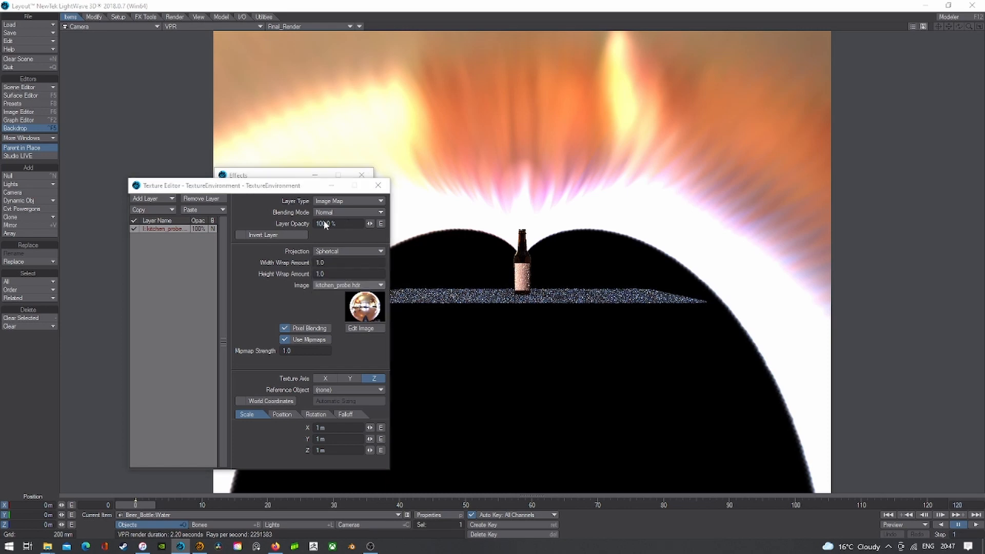
{"action": "left_click", "coordinate": [190, 86]}
{"action": "double_click", "coordinate": [188, 83]}
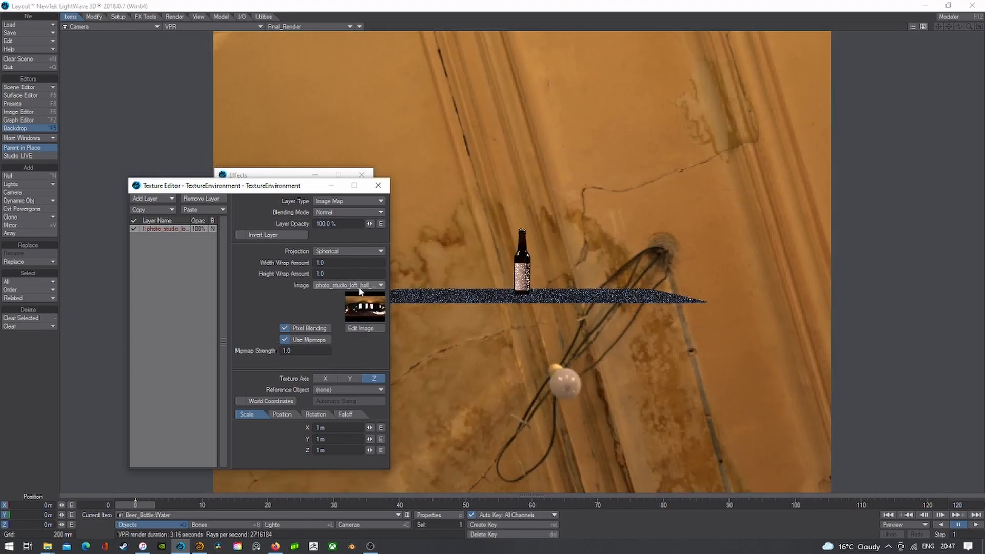
{"action": "left_click", "coordinate": [378, 185]}
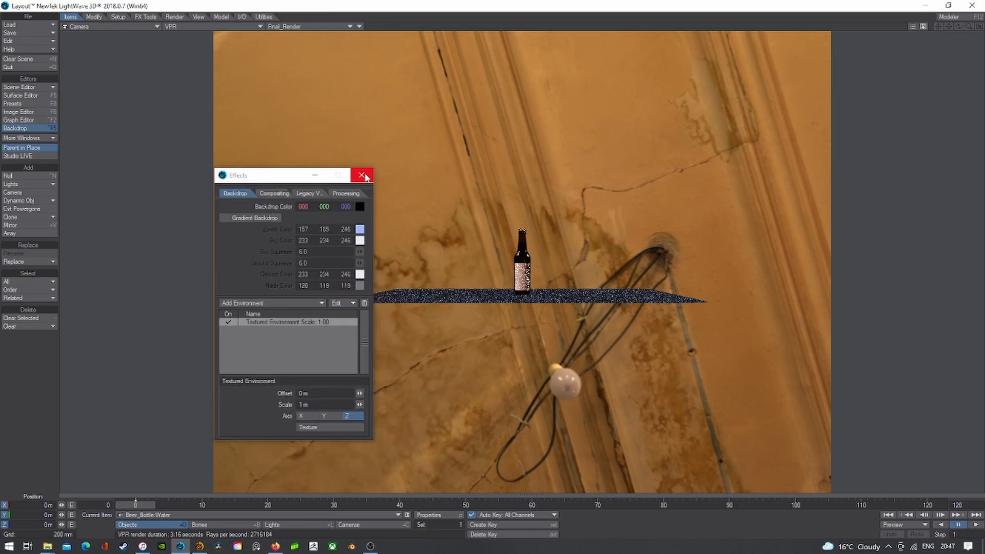
{"action": "left_click", "coordinate": [363, 176]}
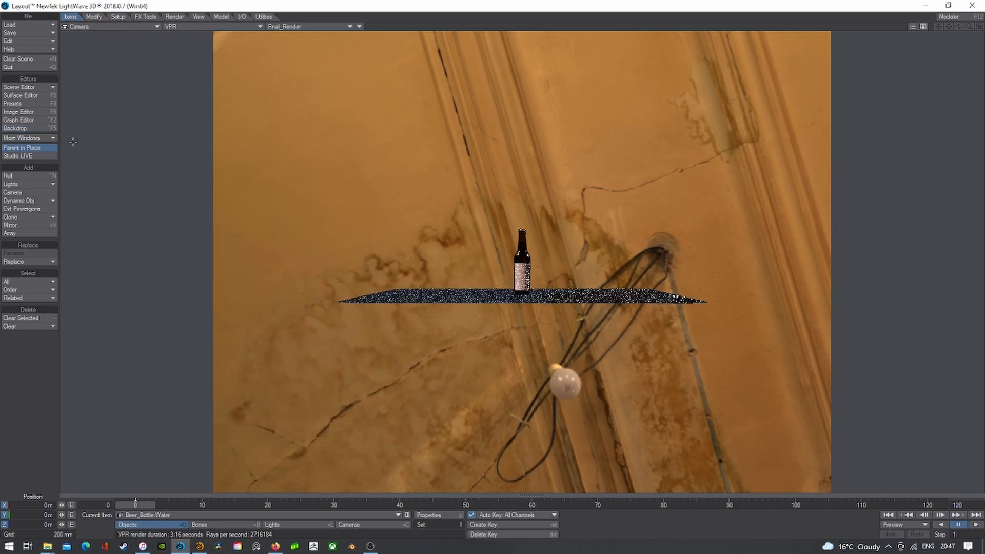
- Enable a black background colour in the compositing settings
{"action": "left_click", "coordinate": [21, 128]}
{"action": "left_click", "coordinate": [272, 193]}
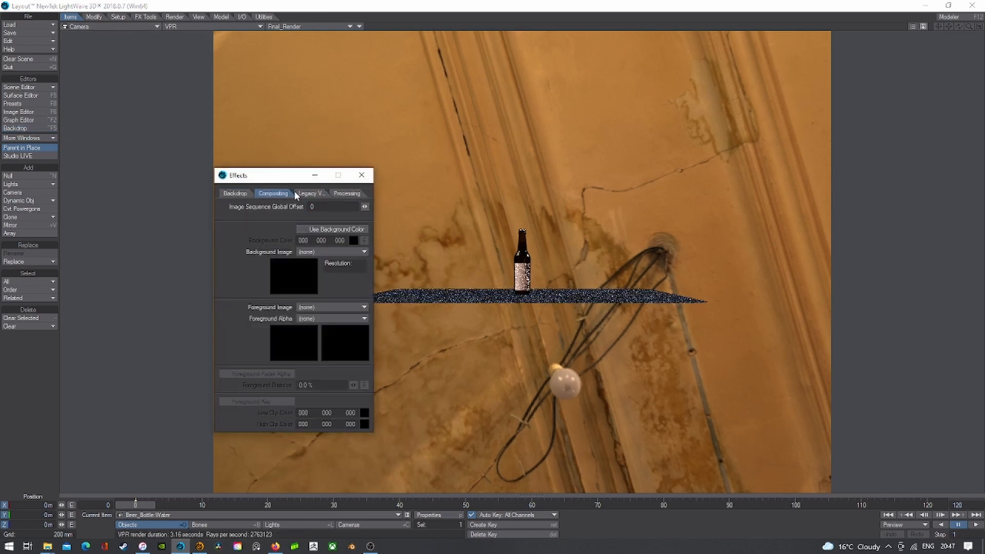
{"action": "left_click", "coordinate": [313, 228]}
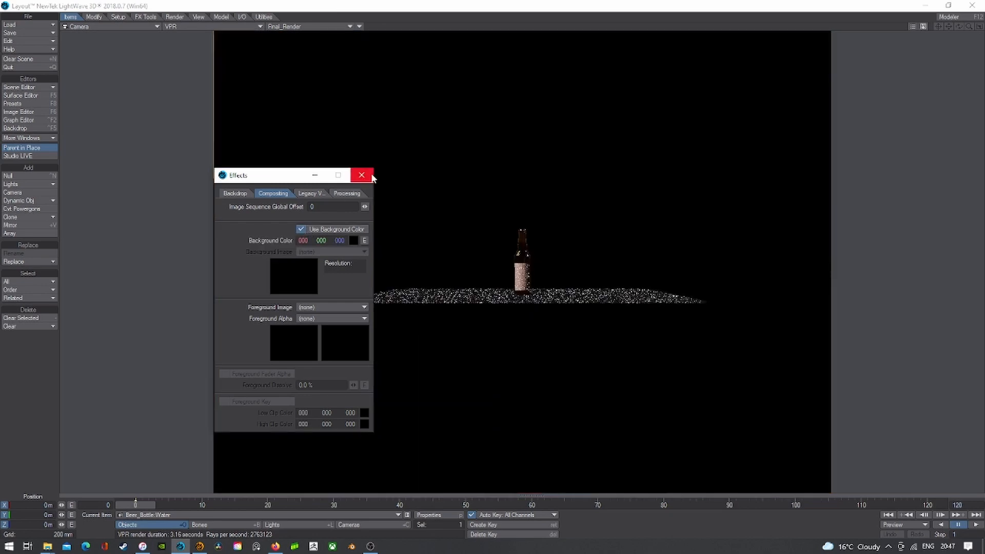
{"action": "left_click", "coordinate": [362, 175]}
- Switch to the camera view and enter new Y and Z position values for the camera
{"action": "left_click", "coordinate": [122, 26]}
{"action": "mouse_move", "coordinate": [126, 83]}
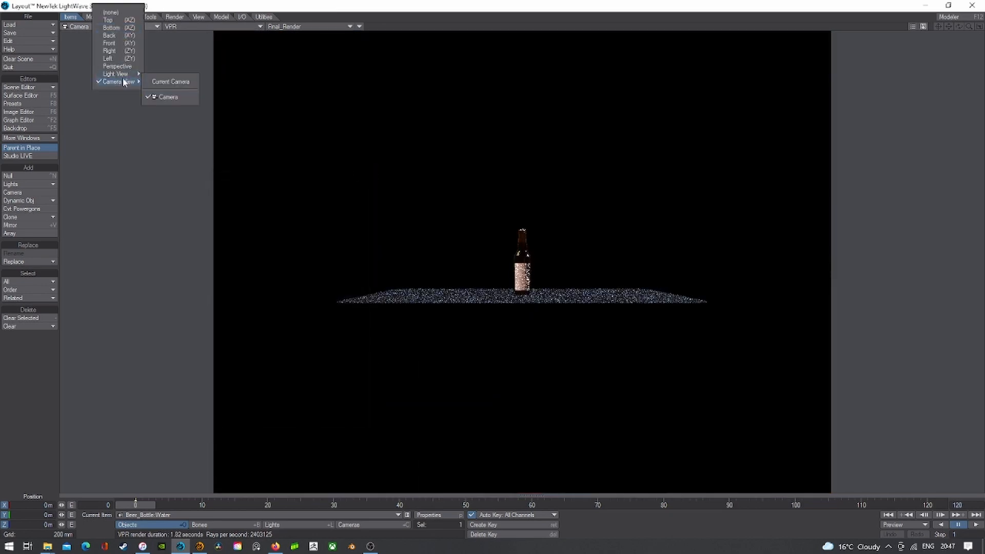
{"action": "left_click", "coordinate": [166, 96]}
{"action": "left_click", "coordinate": [353, 525]}
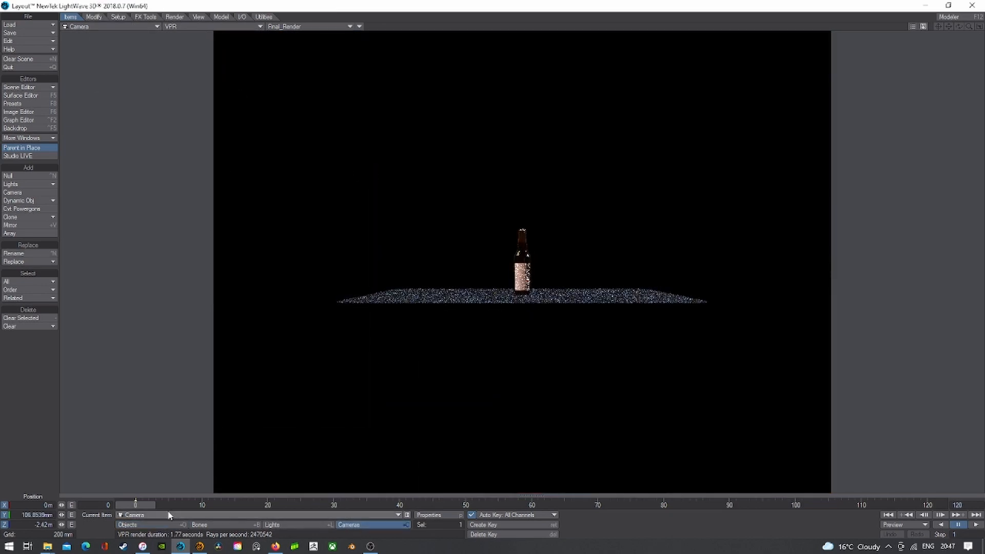
{"action": "left_click", "coordinate": [22, 515]}
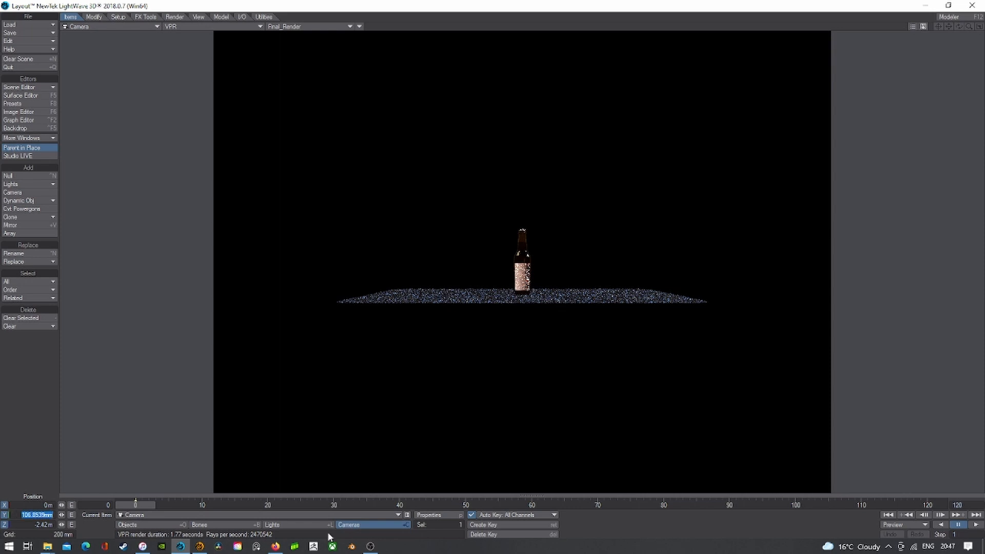
{"action": "type", "text": "9"}
{"action": "key", "text": "Tab"}
{"action": "type", "text": "9"}
{"action": "key", "text": "Return"}
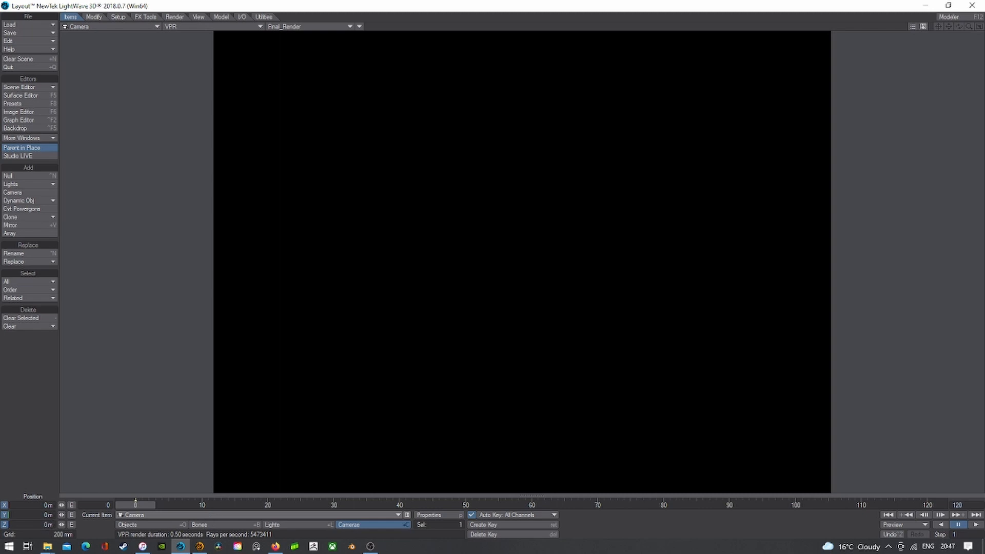
- In Shaded Solid mode, move the camera back until it frames the whole bottle
{"action": "left_click", "coordinate": [189, 27]}
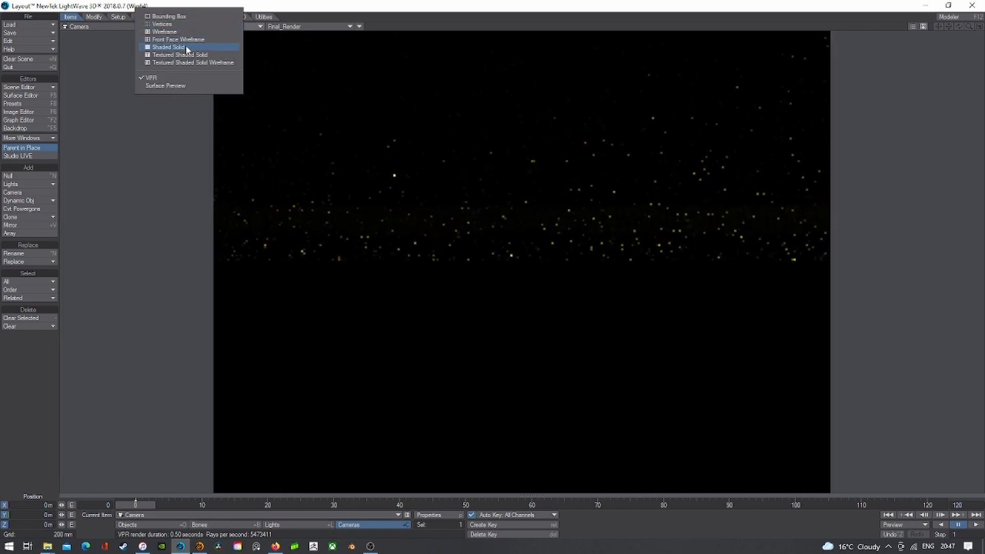
{"action": "left_click", "coordinate": [169, 47]}
{"action": "left_click_drag", "start_coordinate": [389, 205], "coordinate": [389, 271]}
{"action": "right_click_drag", "start_coordinate": [389, 272], "coordinate": [388, 244]}
{"action": "left_click_drag", "start_coordinate": [389, 244], "coordinate": [389, 276]}
{"action": "left_click_drag", "start_coordinate": [389, 194], "coordinate": [387, 208]}
{"action": "right_click_drag", "start_coordinate": [389, 194], "coordinate": [389, 204]}
{"action": "left_click_drag", "start_coordinate": [388, 194], "coordinate": [390, 189]}
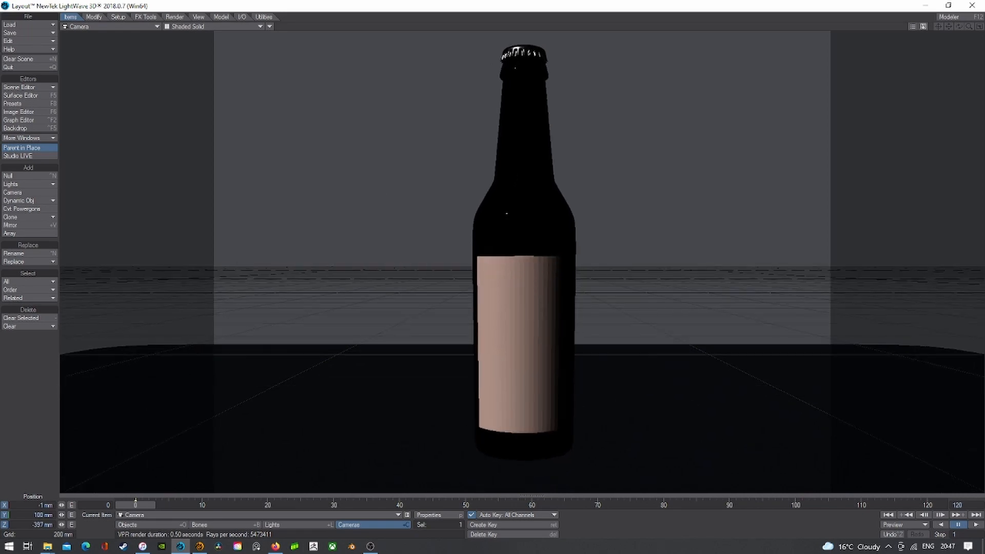
- Return the viewport to Shaded Solid and open the scene light's Properties
{"action": "left_click", "coordinate": [176, 27]}
{"action": "left_click", "coordinate": [176, 73]}
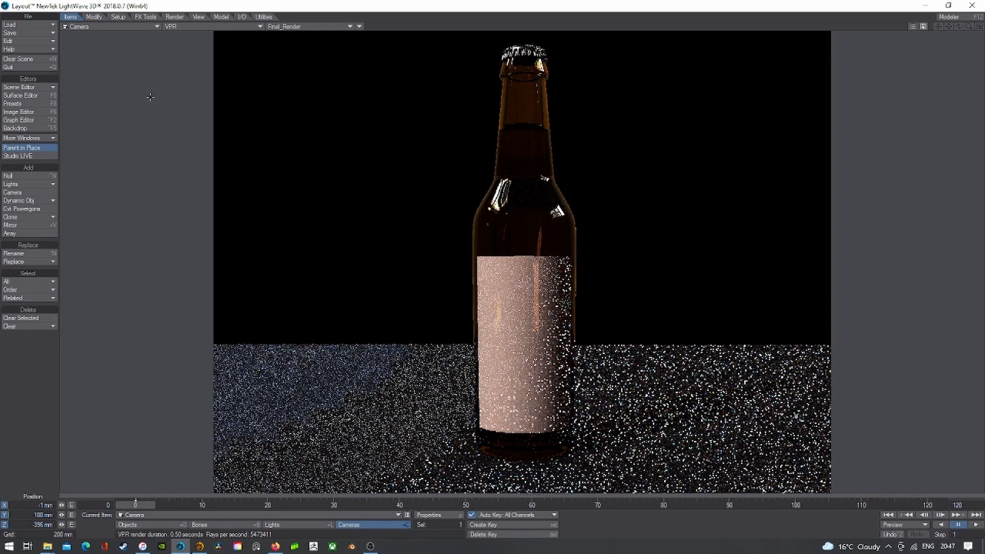
{"action": "left_click", "coordinate": [194, 26]}
{"action": "left_click", "coordinate": [192, 43]}
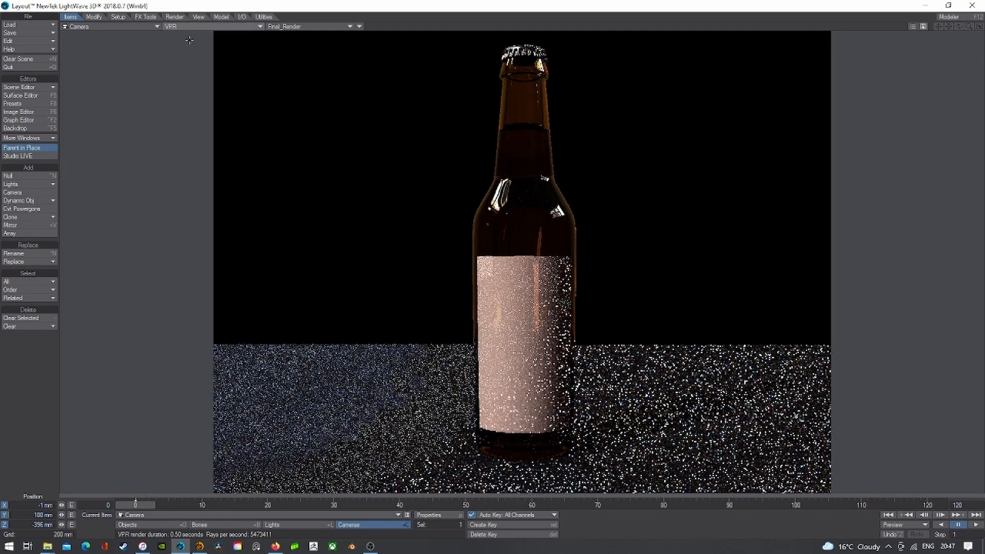
{"action": "left_click", "coordinate": [288, 524]}
{"action": "left_click", "coordinate": [429, 515]}
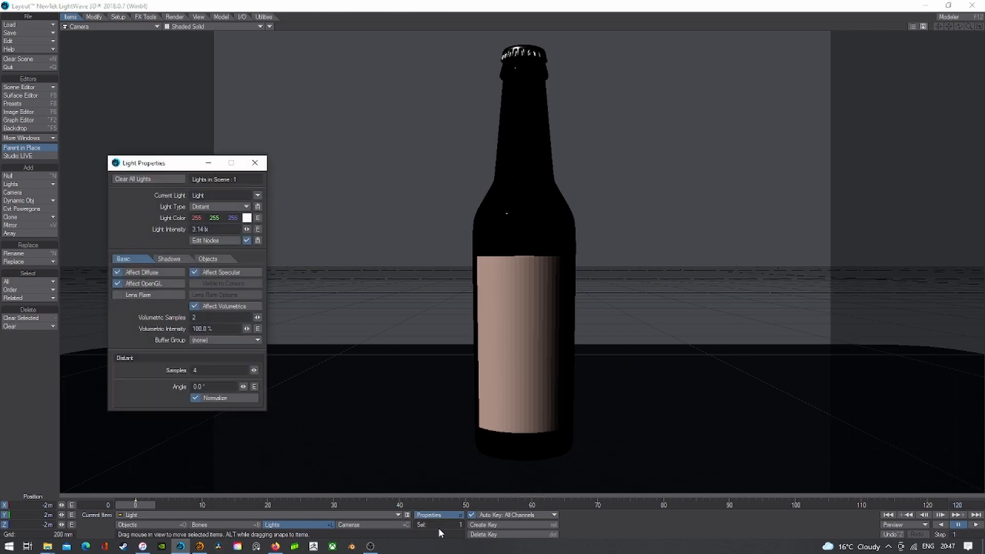
- Make the light an Environment light and wire an Image node's Color into Luminaire Color
{"action": "left_click", "coordinate": [217, 206]}
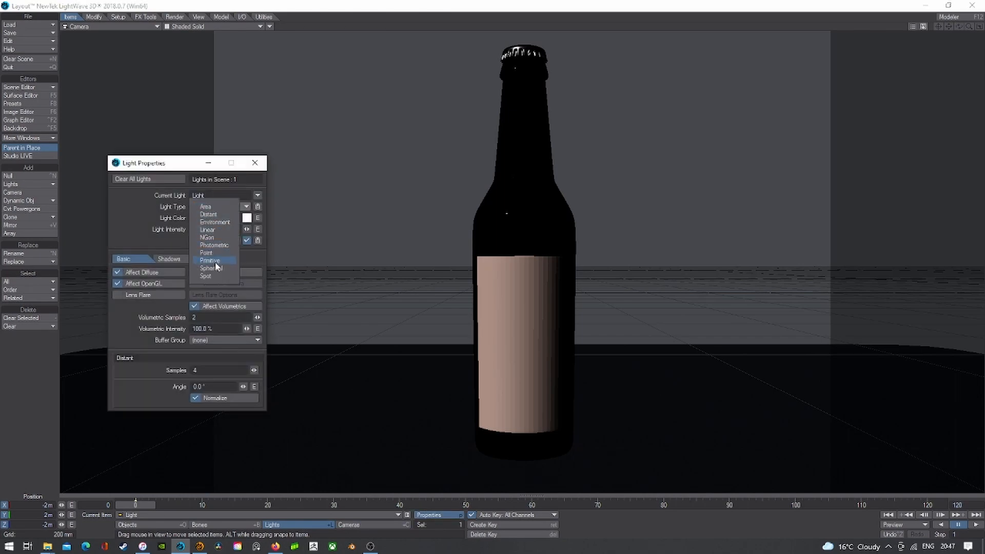
{"action": "left_click", "coordinate": [215, 222]}
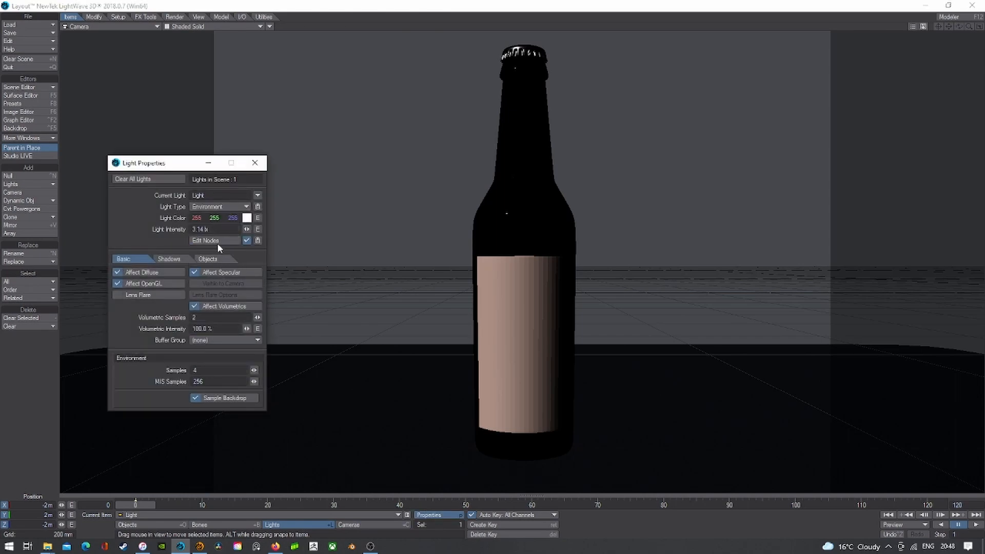
{"action": "left_click", "coordinate": [217, 241]}
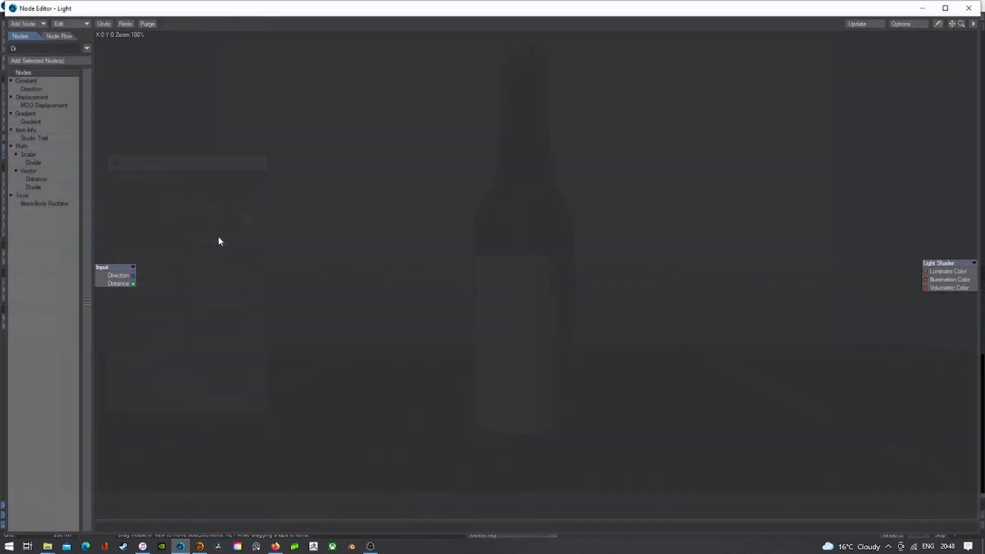
{"action": "left_click", "coordinate": [35, 24]}
{"action": "mouse_move", "coordinate": [33, 23]}
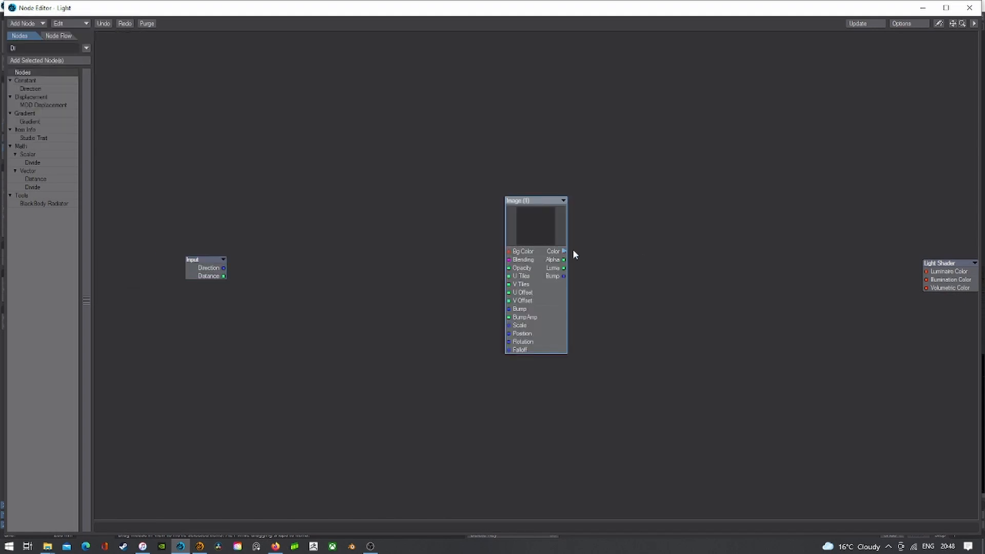
{"action": "left_click_drag", "start_coordinate": [564, 251], "coordinate": [931, 271]}
- Load the photo_studio_loft_hall image into the node with Spherical mapping on the Y axis
{"action": "double_click", "coordinate": [529, 226]}
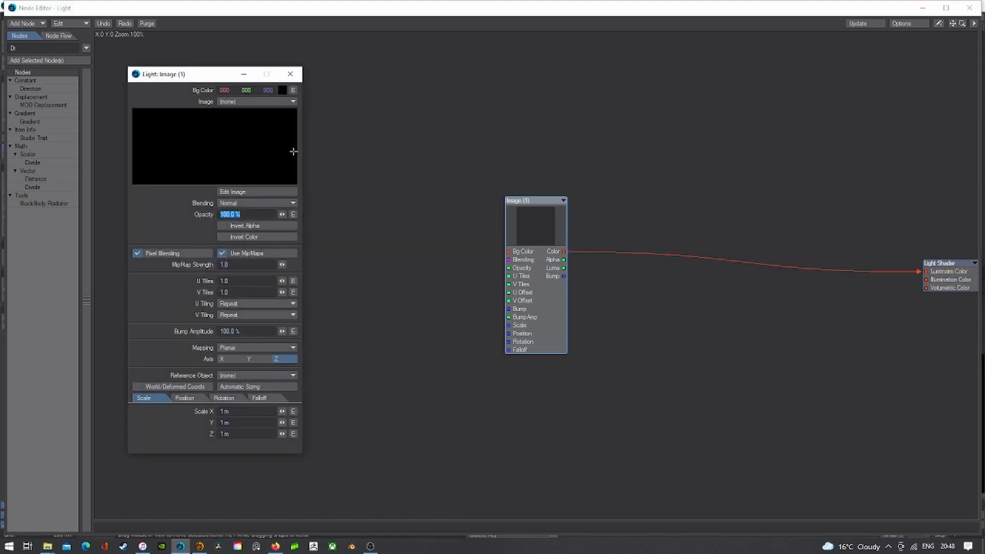
{"action": "left_click", "coordinate": [242, 101]}
{"action": "left_click", "coordinate": [245, 117]}
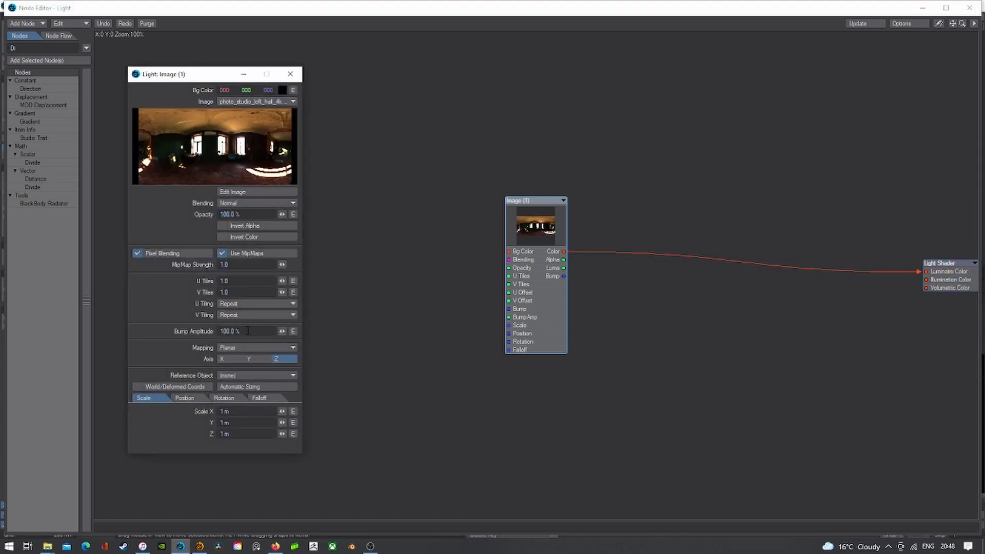
{"action": "left_click", "coordinate": [251, 347]}
{"action": "left_click", "coordinate": [248, 355]}
{"action": "left_click", "coordinate": [249, 358]}
{"action": "double_click", "coordinate": [12, 8]}
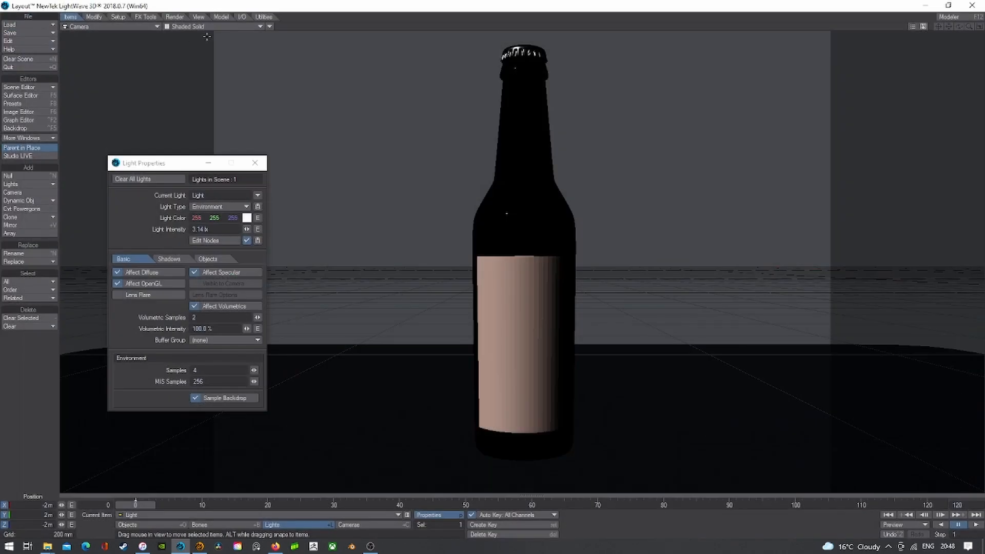
- Turn VPR rendering back on and disable Use Background Color in compositing
{"action": "left_click", "coordinate": [21, 127]}
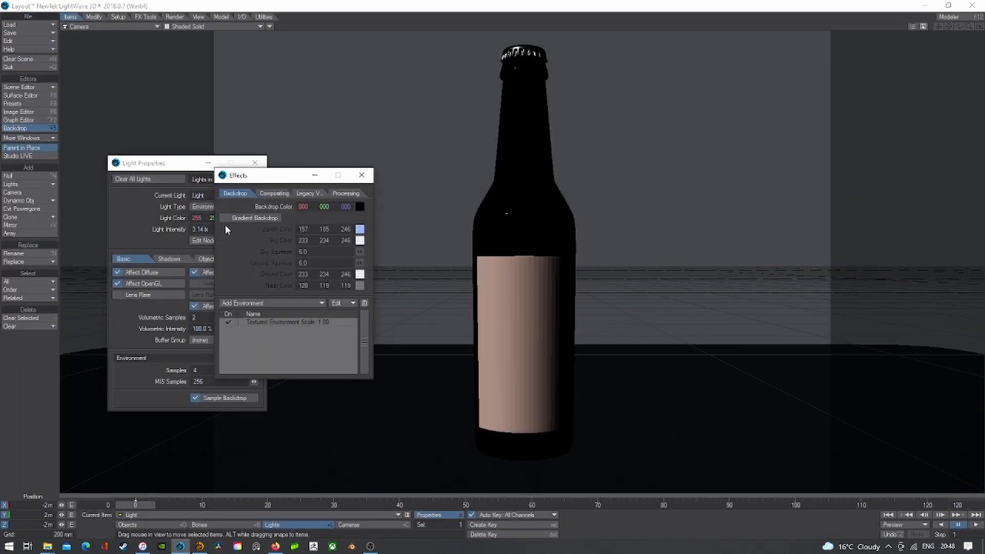
{"action": "left_click", "coordinate": [311, 195]}
{"action": "left_click", "coordinate": [265, 194]}
{"action": "left_click", "coordinate": [233, 26]}
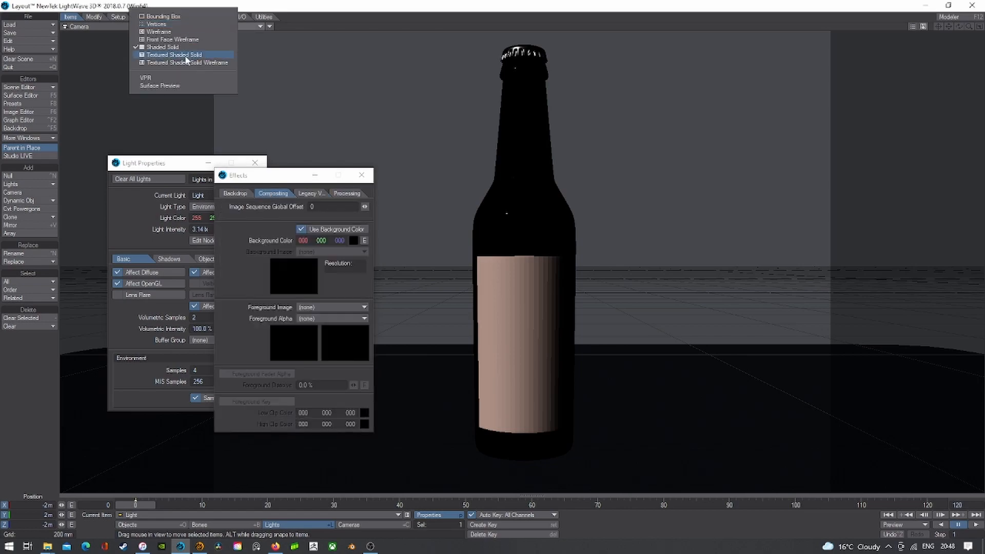
{"action": "left_click", "coordinate": [180, 78]}
{"action": "left_click", "coordinate": [301, 229]}
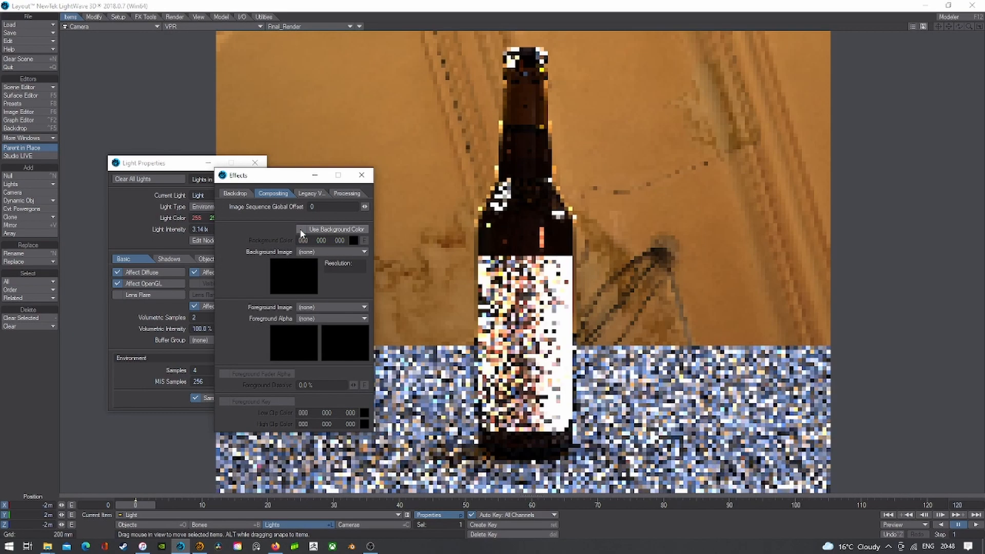
- Set the Textured Environment texture axis to Y
{"action": "left_click", "coordinate": [235, 193]}
{"action": "left_click", "coordinate": [280, 323]}
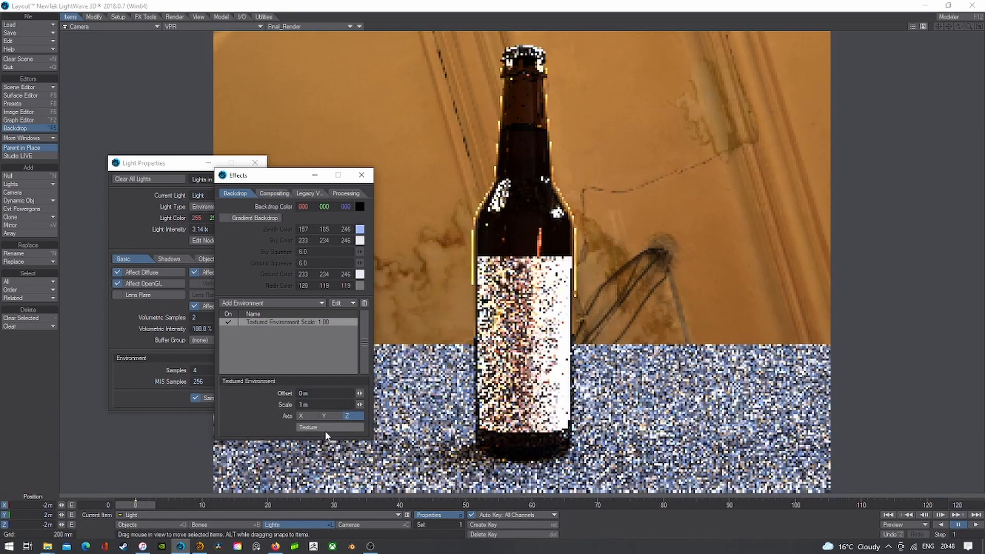
{"action": "left_click", "coordinate": [325, 430]}
{"action": "left_click", "coordinate": [357, 379]}
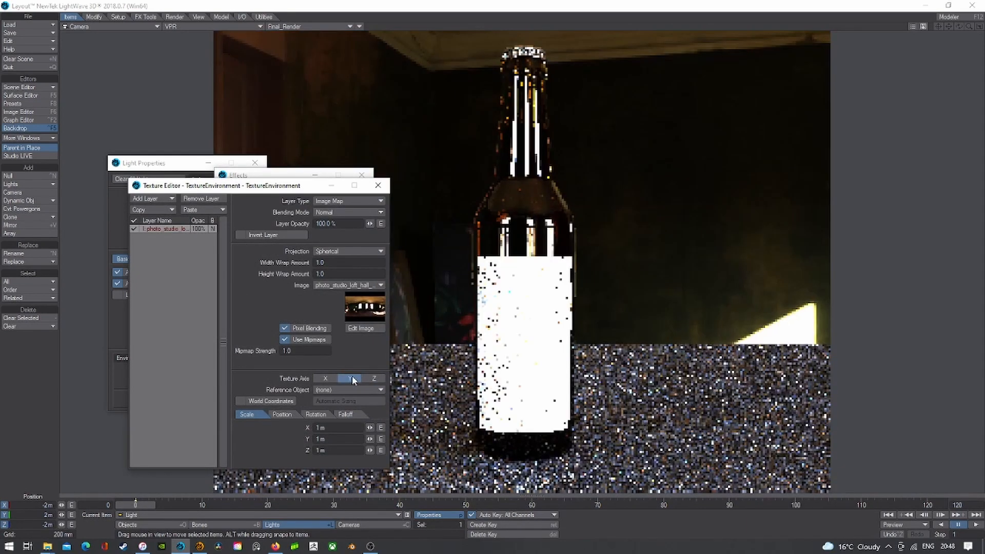
{"action": "left_click", "coordinate": [378, 185]}
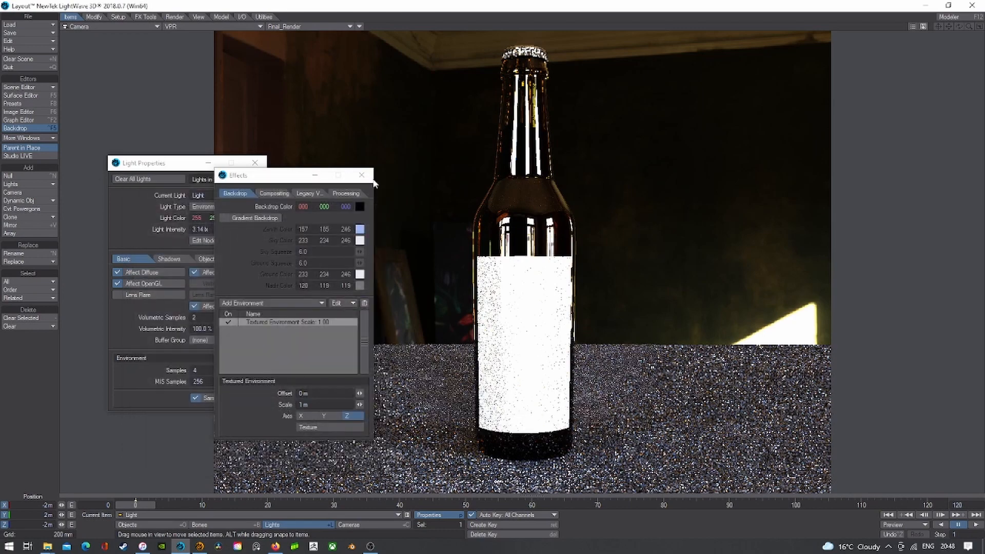
{"action": "left_click", "coordinate": [363, 175]}
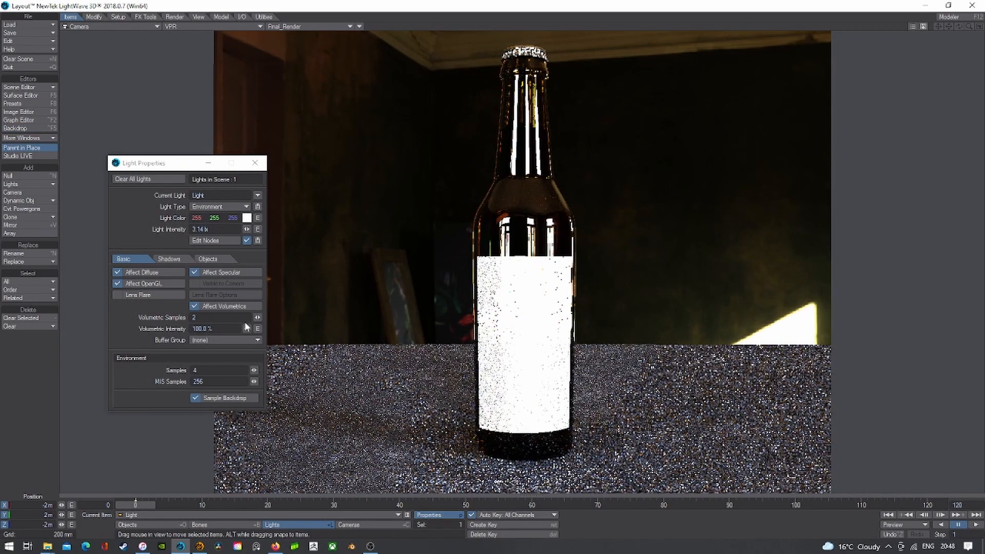
{"action": "left_click", "coordinate": [216, 242]}
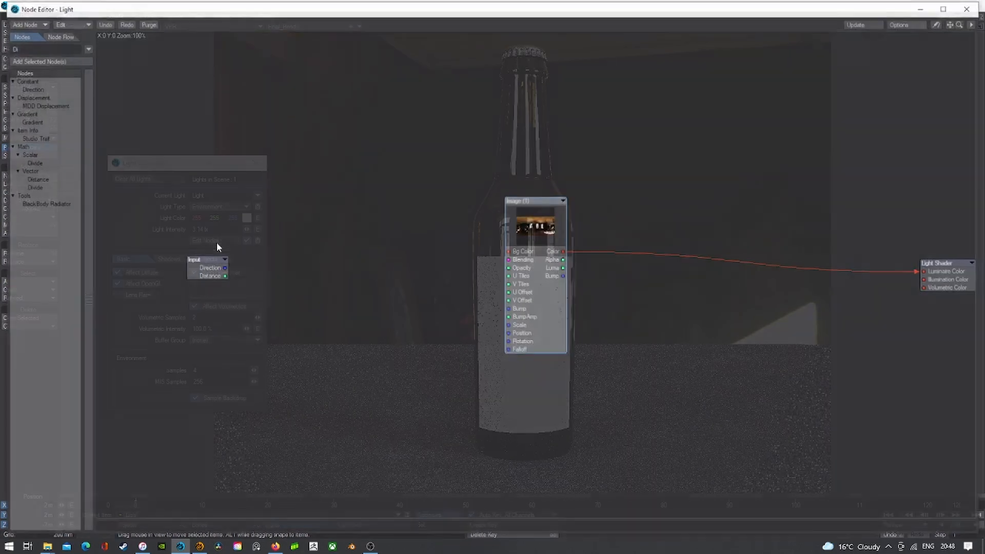
- Also connect the Image node's Color to the light's Illumination Color and close the node graph
{"action": "double_click", "coordinate": [518, 217]}
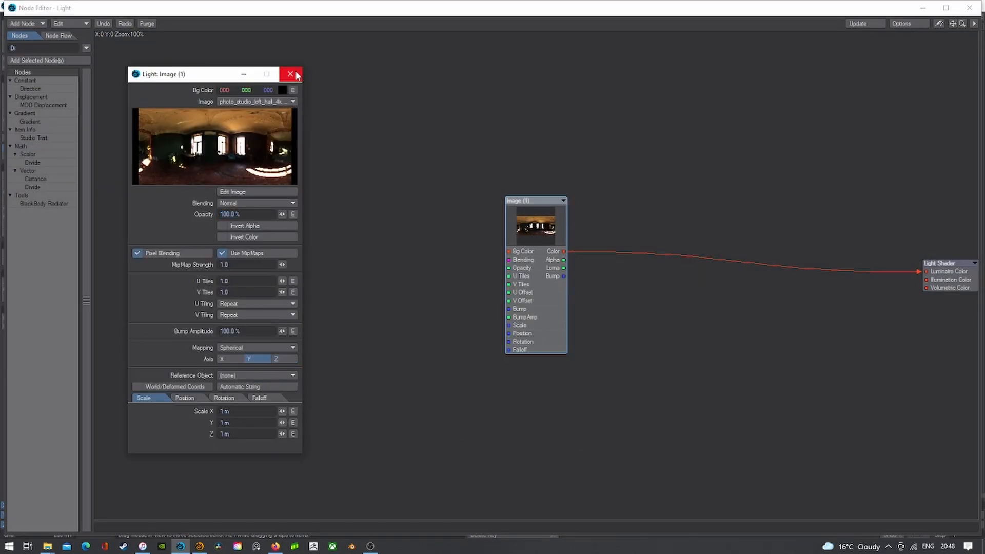
{"action": "left_click_drag", "start_coordinate": [563, 252], "coordinate": [947, 277]}
{"action": "left_click", "coordinate": [971, 7]}
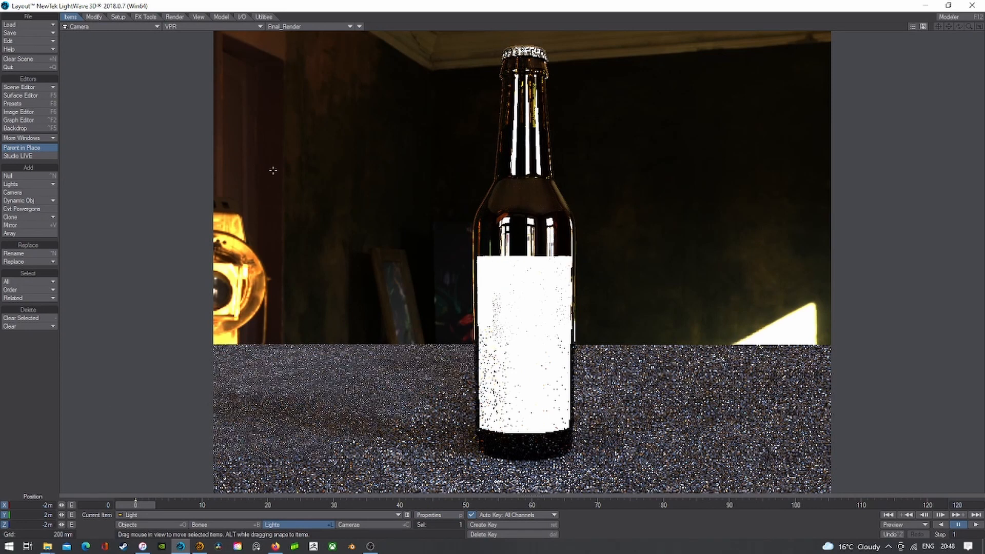
- Orbit in Perspective view, return to the camera view, and open the Backdrop settings
{"action": "left_click", "coordinate": [94, 29]}
{"action": "left_click", "coordinate": [98, 66]}
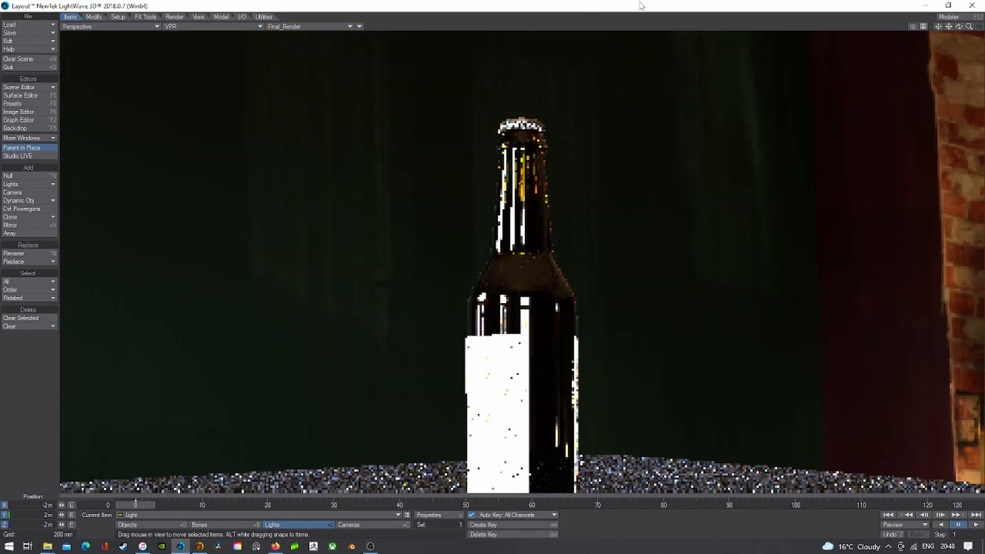
{"action": "left_click_drag", "start_coordinate": [958, 27], "coordinate": [605, 27]}
{"action": "left_click", "coordinate": [118, 28]}
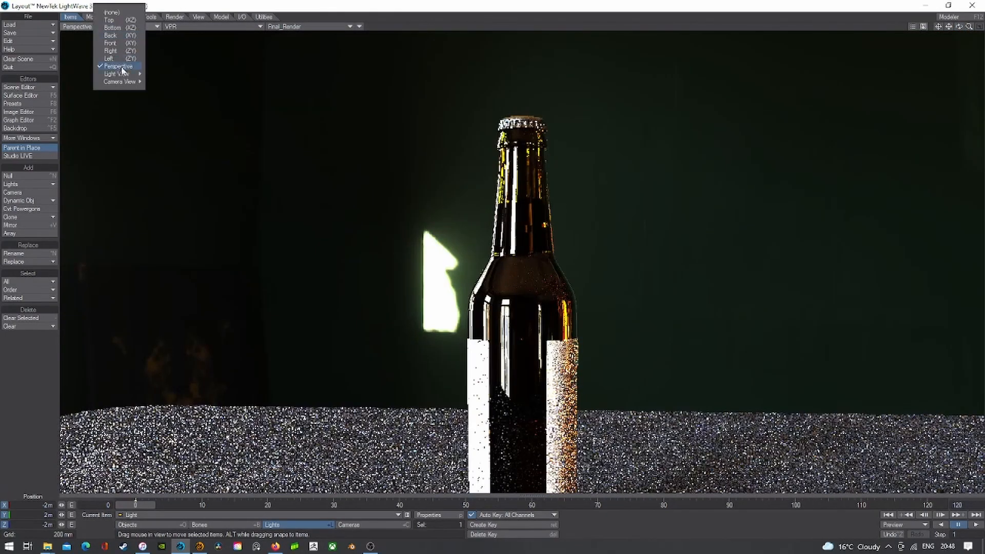
{"action": "mouse_move", "coordinate": [123, 82]}
{"action": "left_click", "coordinate": [184, 97]}
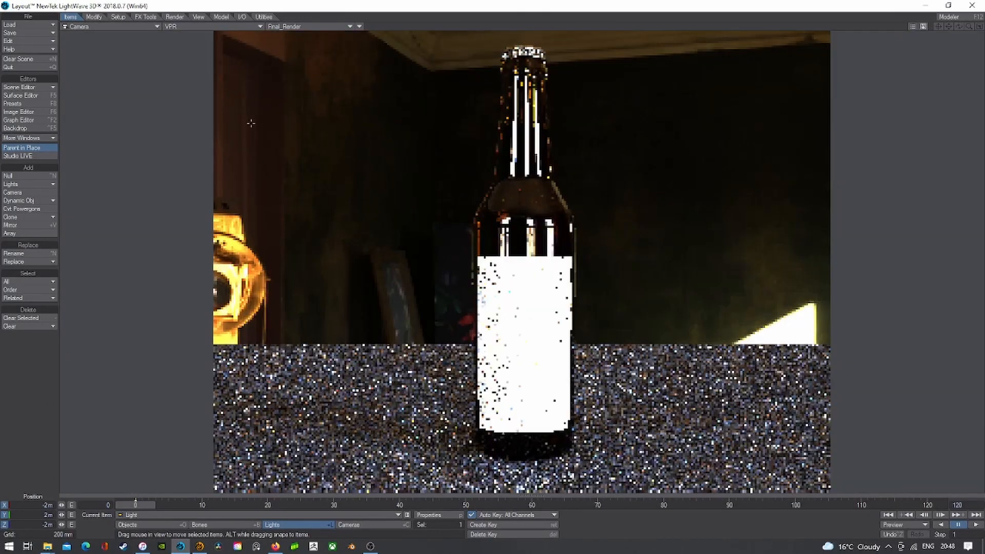
{"action": "left_click", "coordinate": [15, 128]}
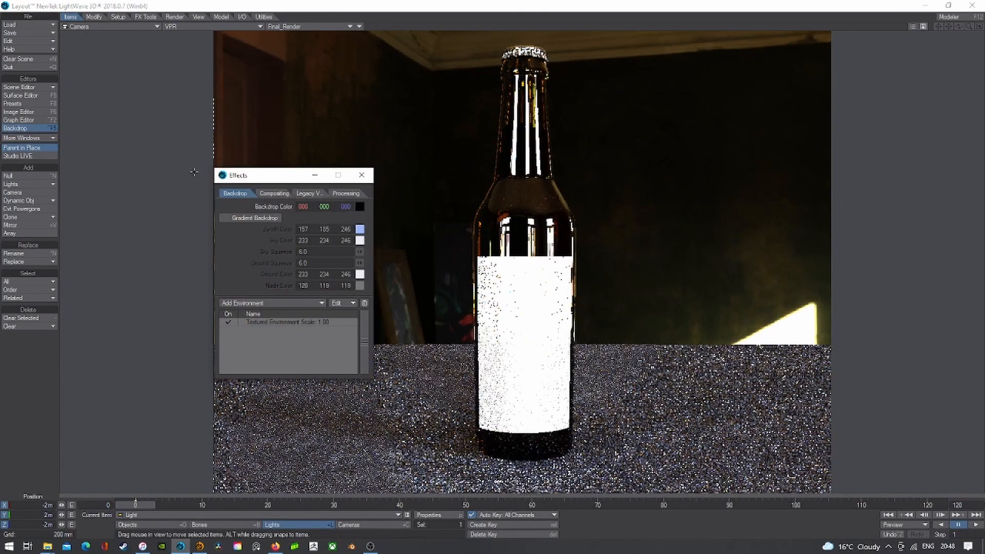
- Turn on the black background colour in Effects compositing for the render
{"action": "left_click", "coordinate": [307, 193]}
{"action": "left_click", "coordinate": [274, 194]}
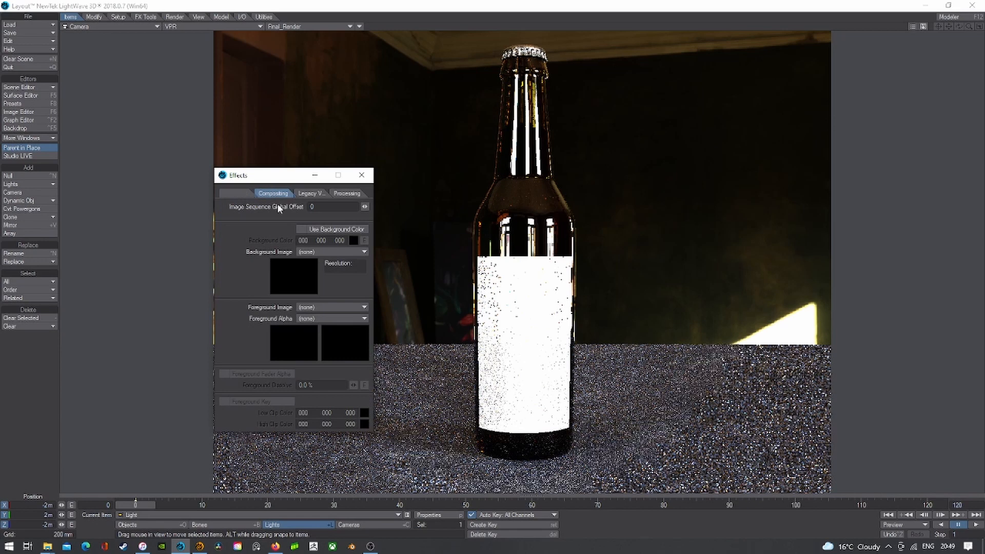
{"action": "left_click", "coordinate": [300, 230]}
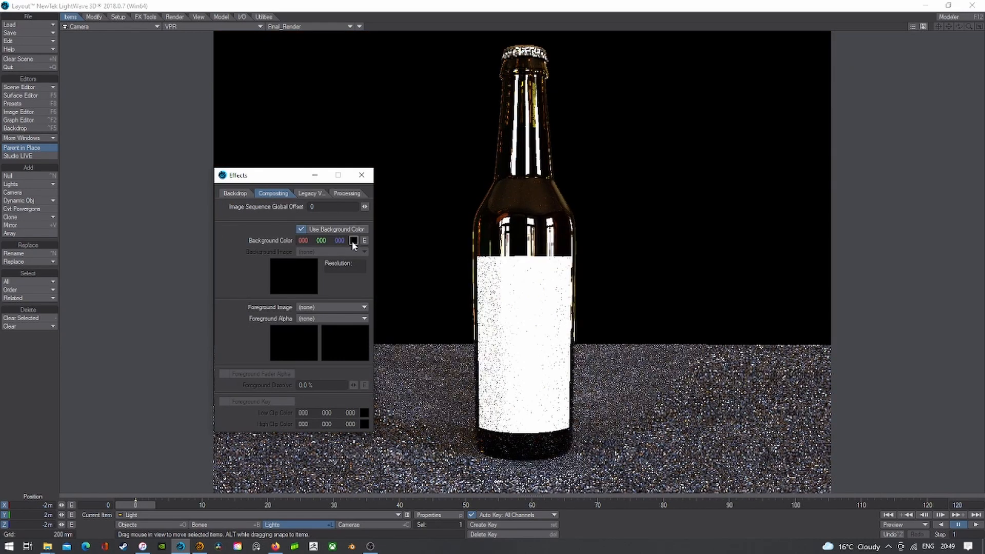
{"action": "left_click", "coordinate": [361, 175]}
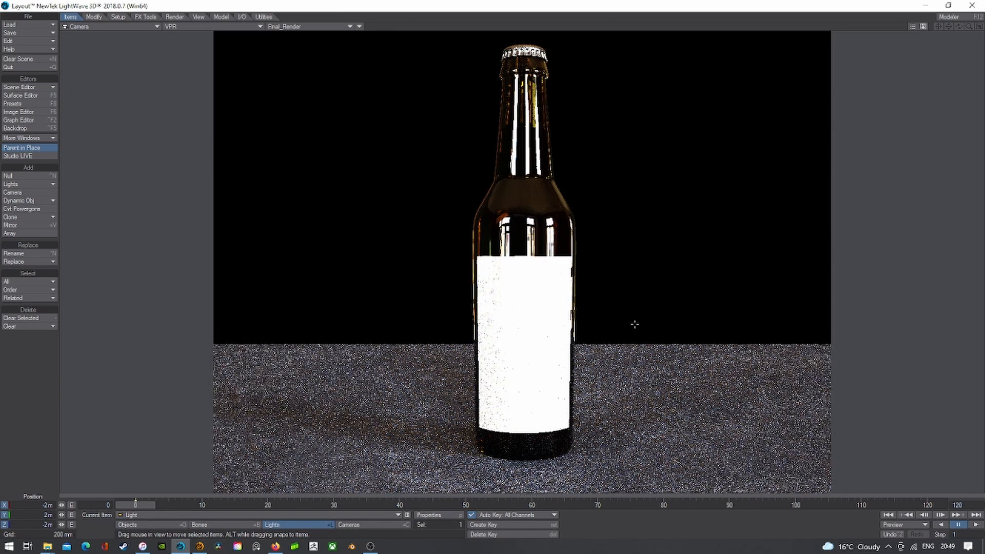
- Briefly check the light's properties, then bring up the File save options
{"action": "left_click", "coordinate": [436, 515]}
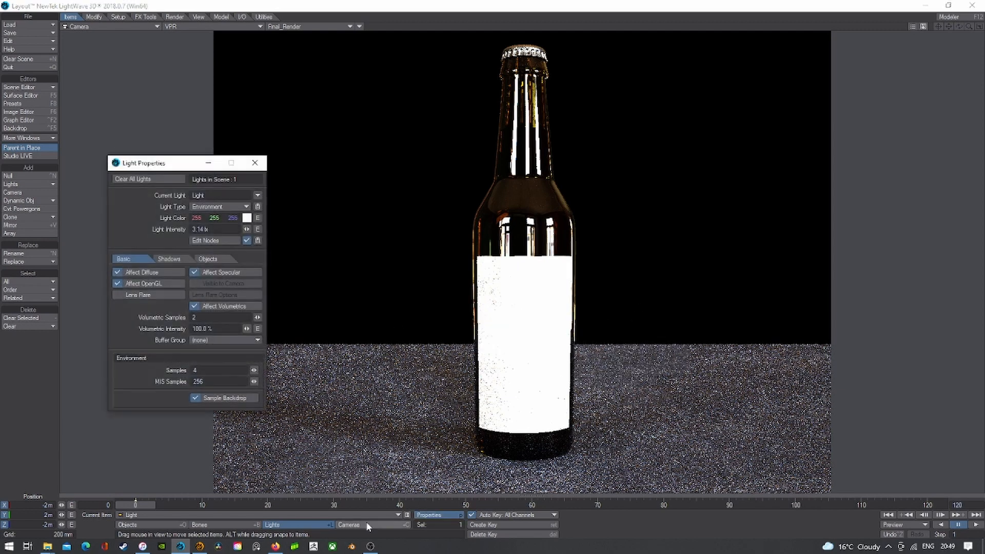
{"action": "left_click", "coordinate": [255, 163]}
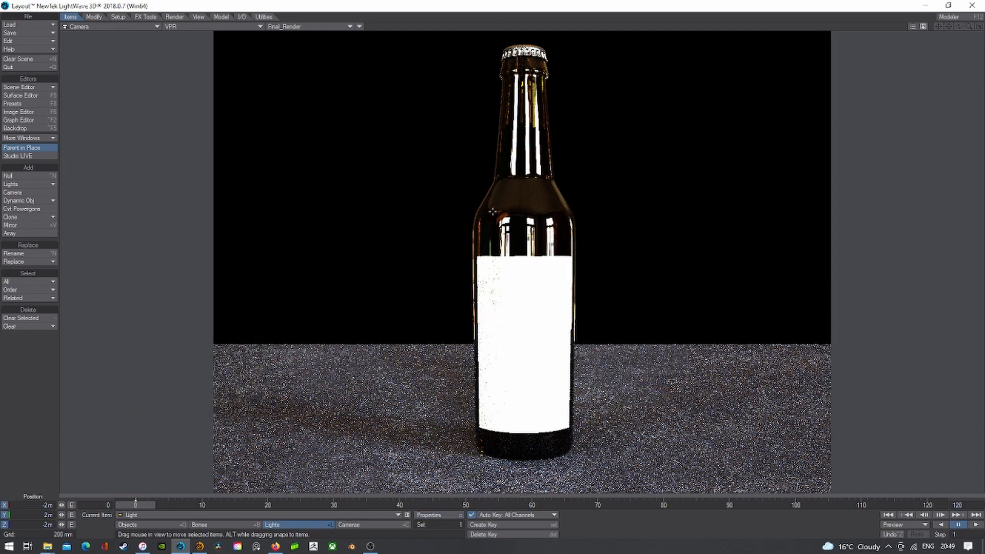
{"action": "left_click", "coordinate": [30, 33]}
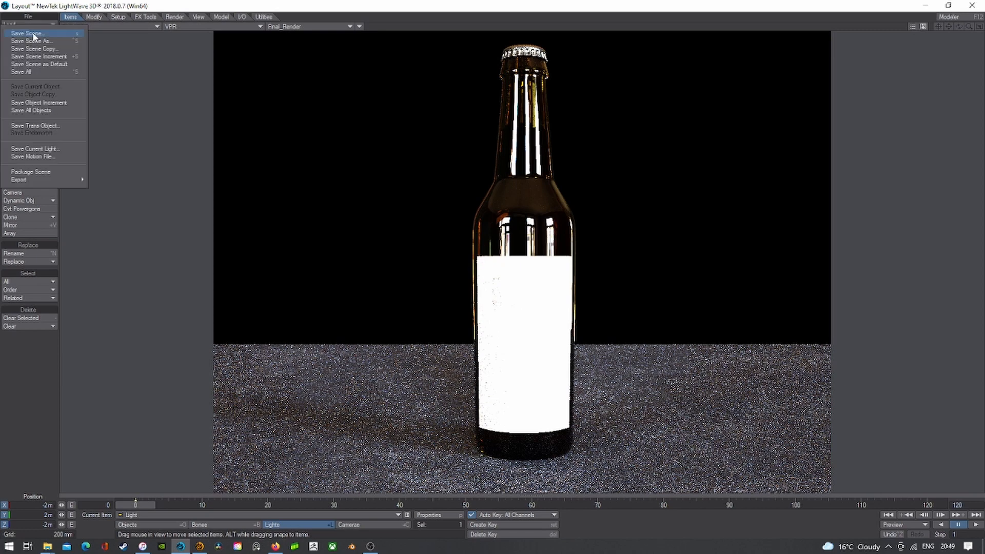
- Save the scene as Beer_Bottle.lws, answering Yes to save all objects too
{"action": "left_click", "coordinate": [34, 71]}
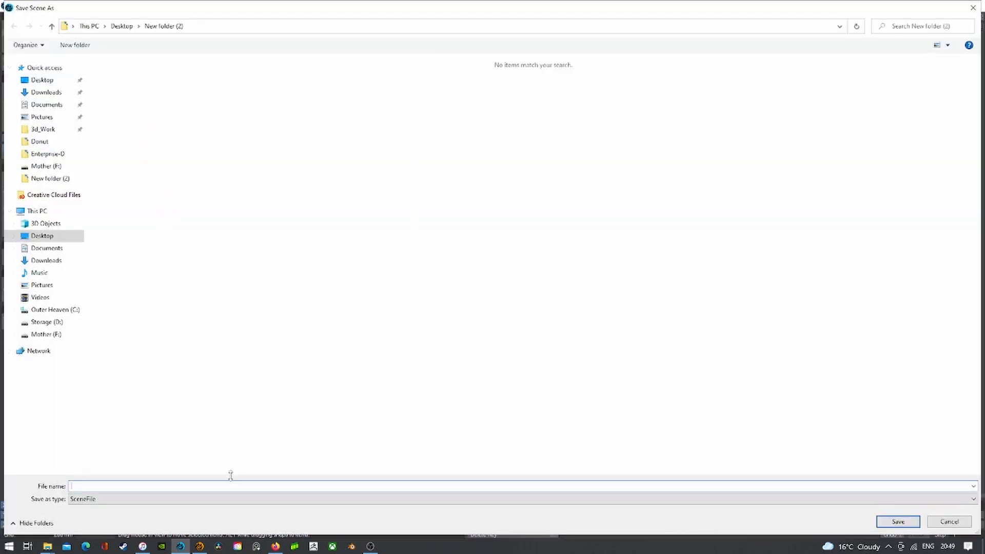
{"action": "type", "text": "B"}
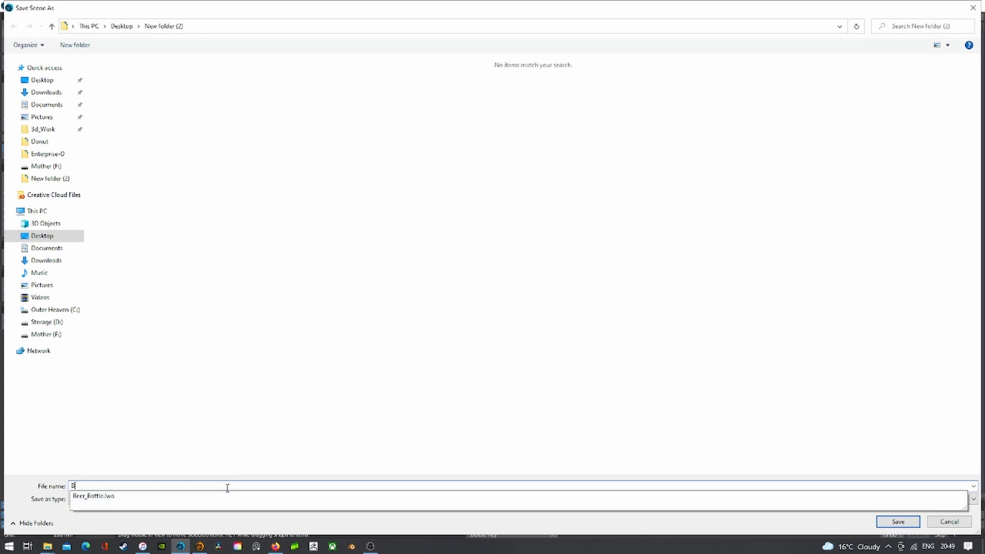
{"action": "type", "text": "eer"}
{"action": "key", "text": "Down"}
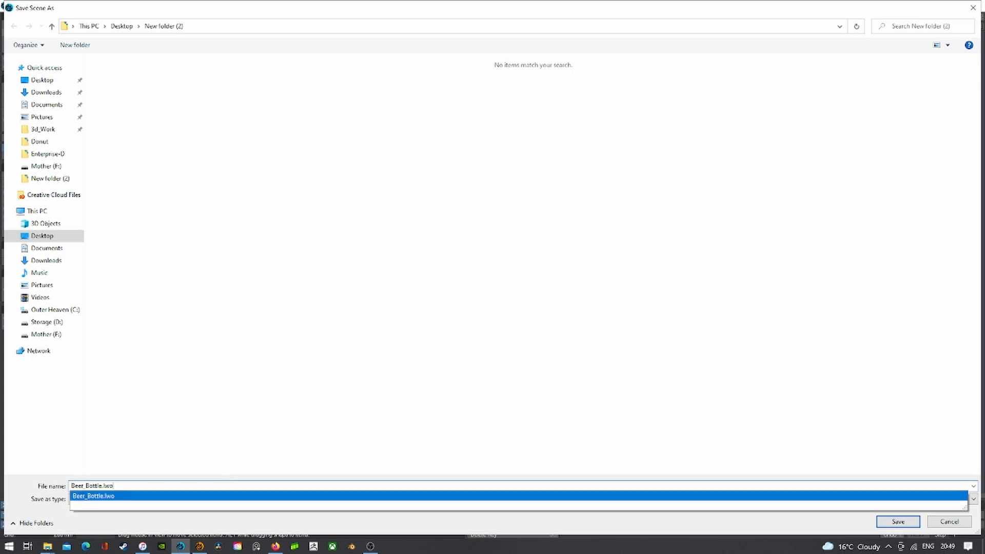
{"action": "key", "text": "BackSpace"}
{"action": "key", "text": "BackSpace"}
{"action": "type", "text": "x"}
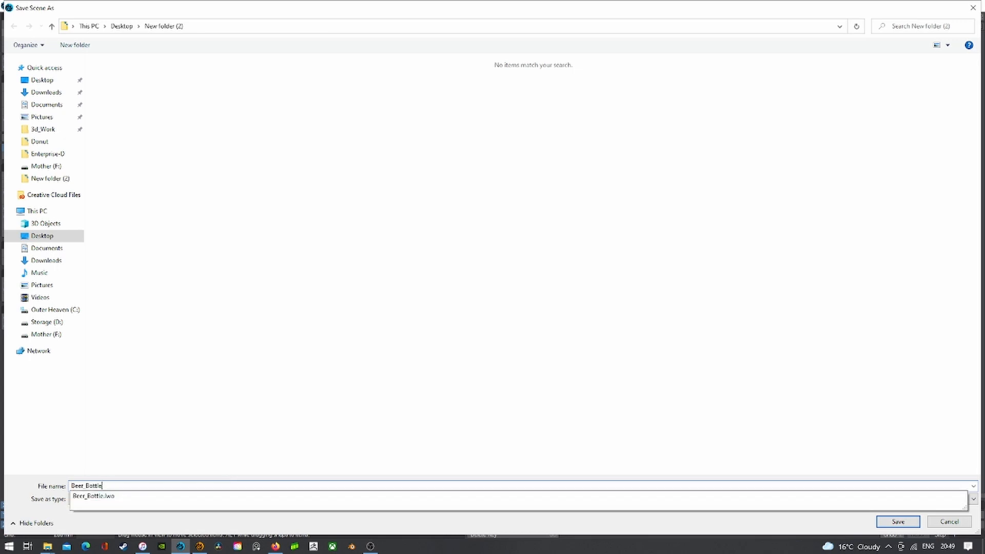
{"action": "key", "text": "Return"}
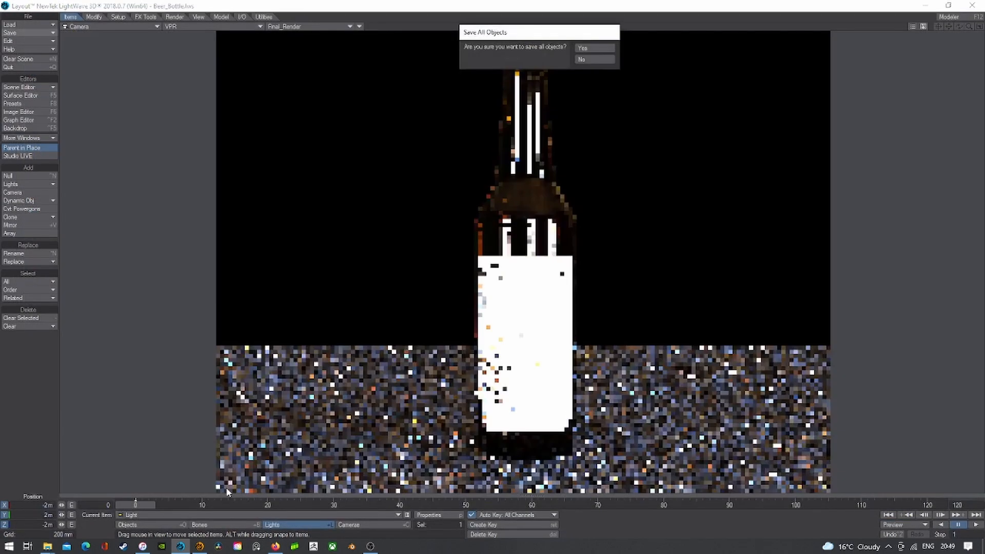
{"action": "left_click", "coordinate": [588, 46]}
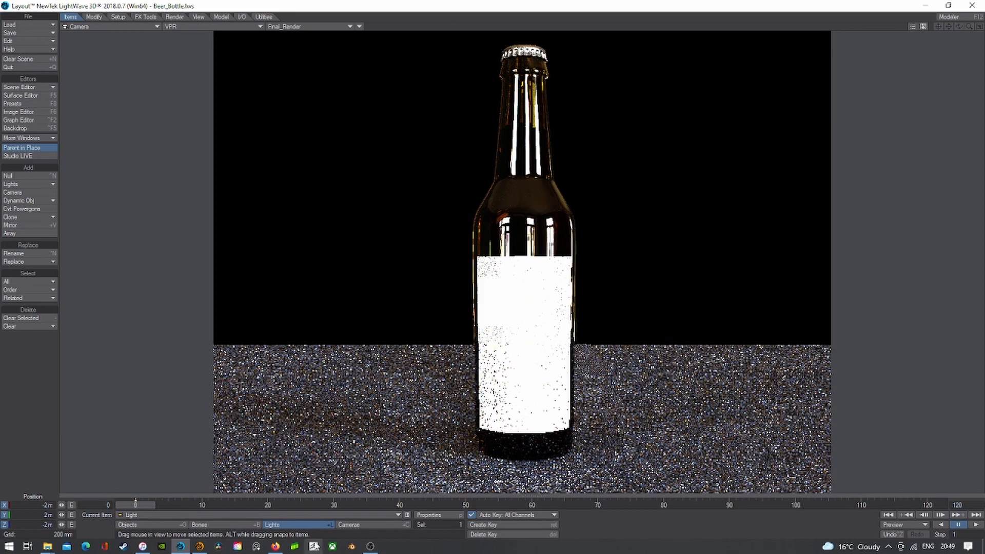
- Cycle the viewport through Perspective back to Camera view and set it to Shaded Solid
{"action": "mouse_move", "coordinate": [276, 548]}
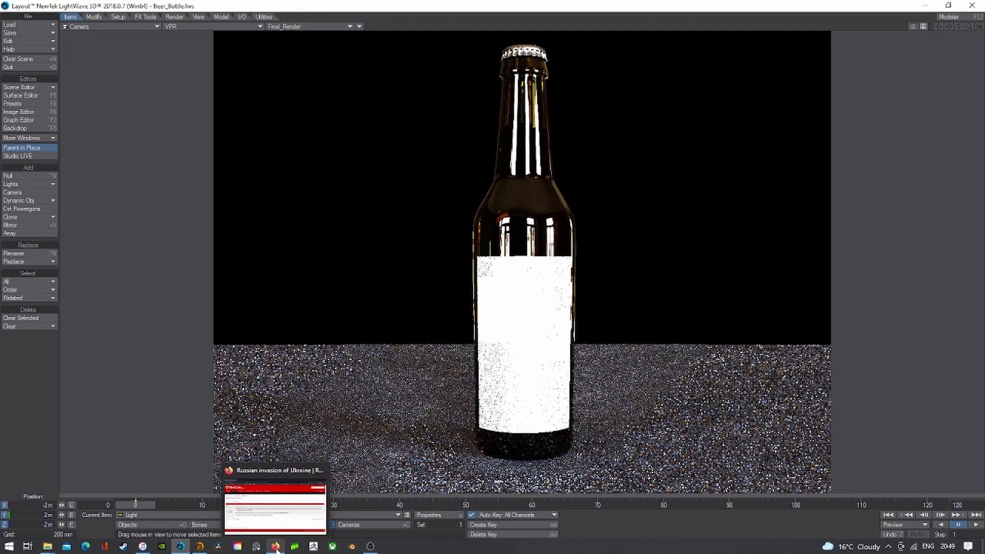
{"action": "left_click", "coordinate": [127, 27]}
{"action": "left_click", "coordinate": [114, 65]}
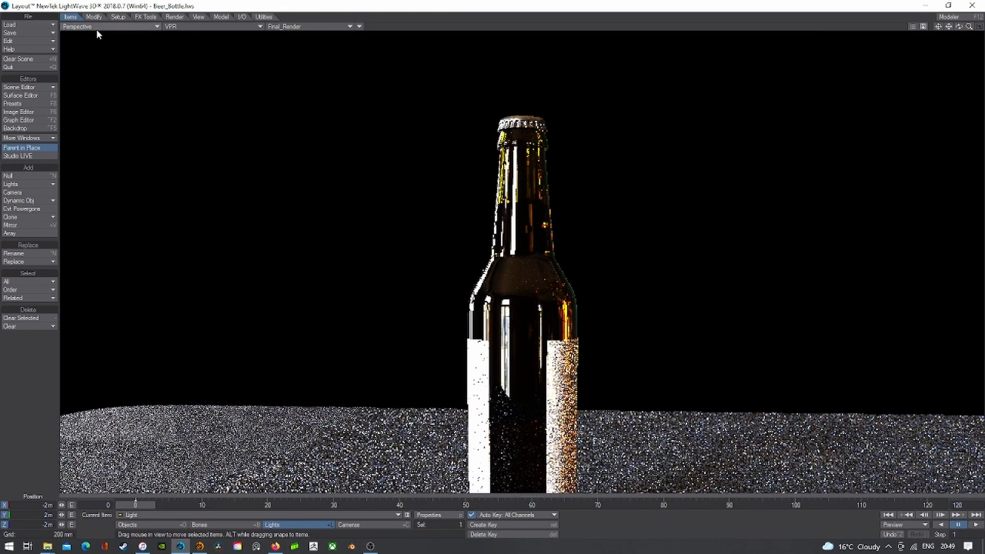
{"action": "left_click", "coordinate": [97, 27]}
{"action": "mouse_move", "coordinate": [102, 82]}
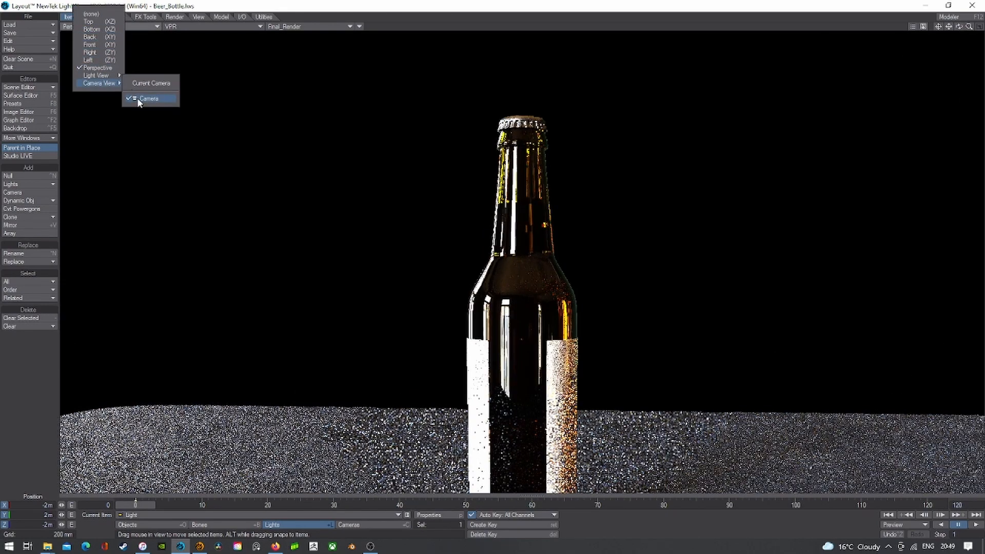
{"action": "left_click", "coordinate": [137, 97]}
{"action": "left_click", "coordinate": [175, 27]}
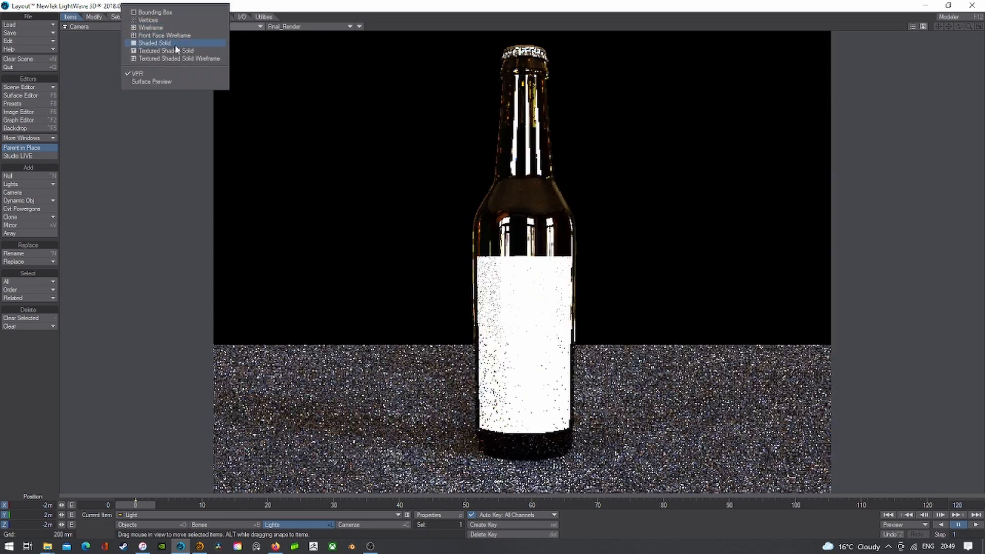
{"action": "left_click", "coordinate": [175, 44]}
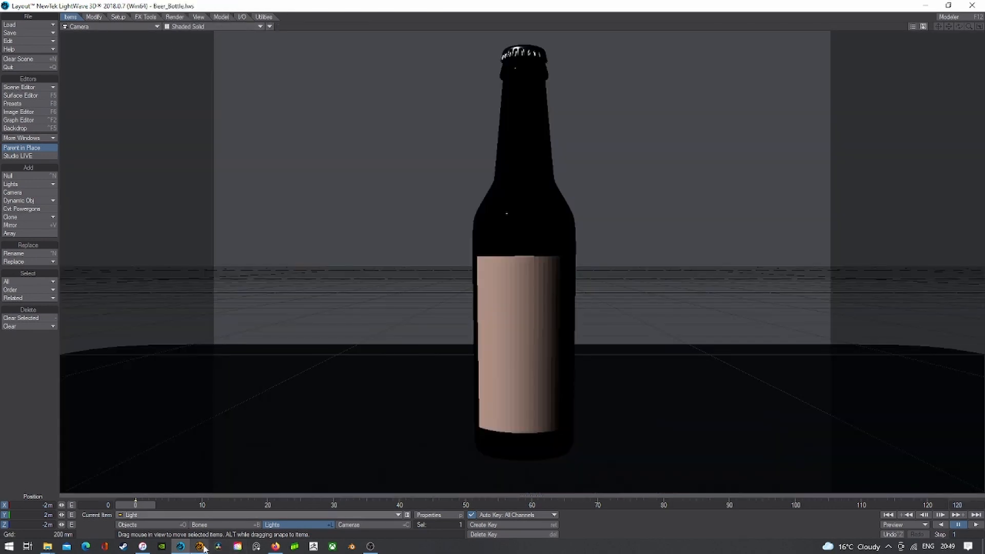
{"action": "mouse_move", "coordinate": [203, 548]}
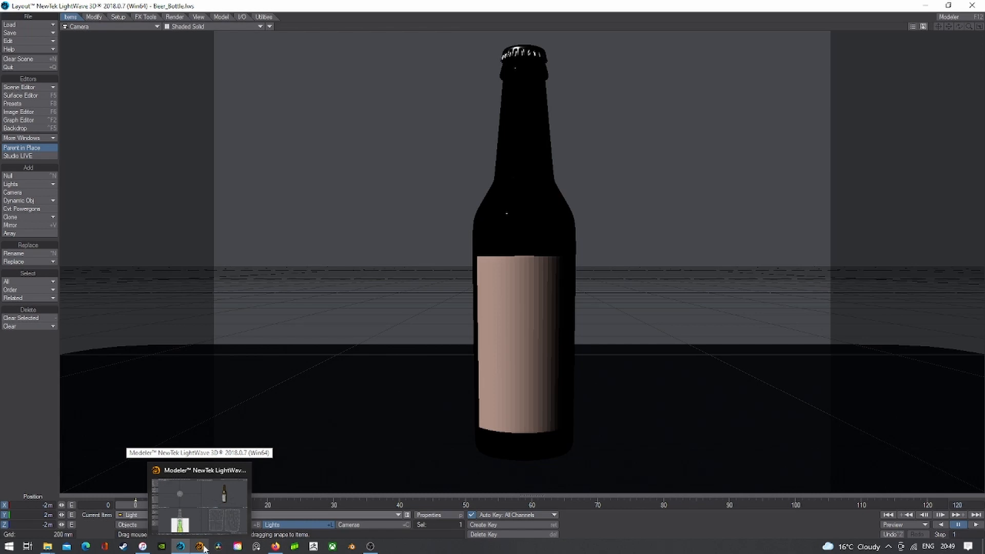
- In Modeler, reach the I/O tools, opening and cancelling the EPS import by mistake
{"action": "left_click", "coordinate": [201, 546]}
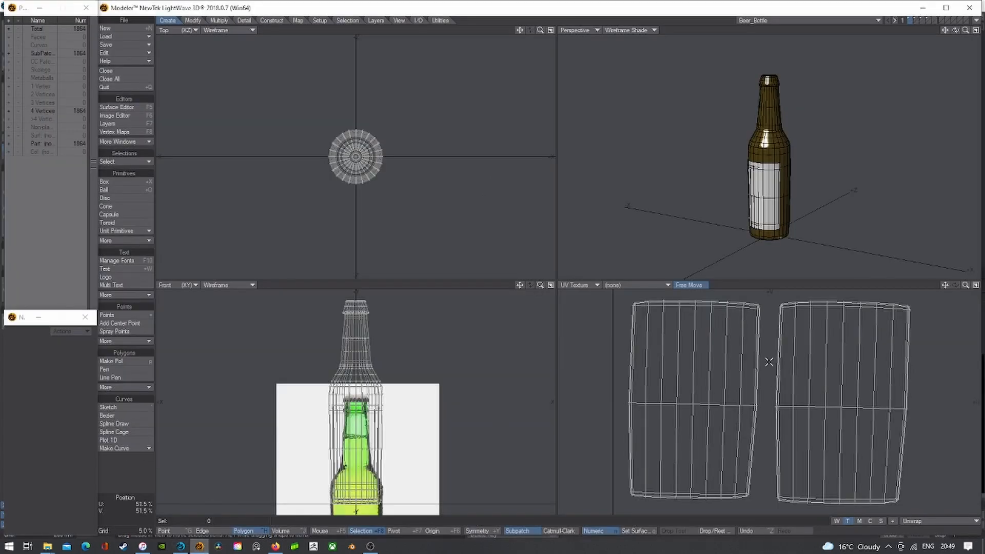
{"action": "scroll", "coordinate": [768, 362], "scroll_direction": "down", "scroll_amount": 1}
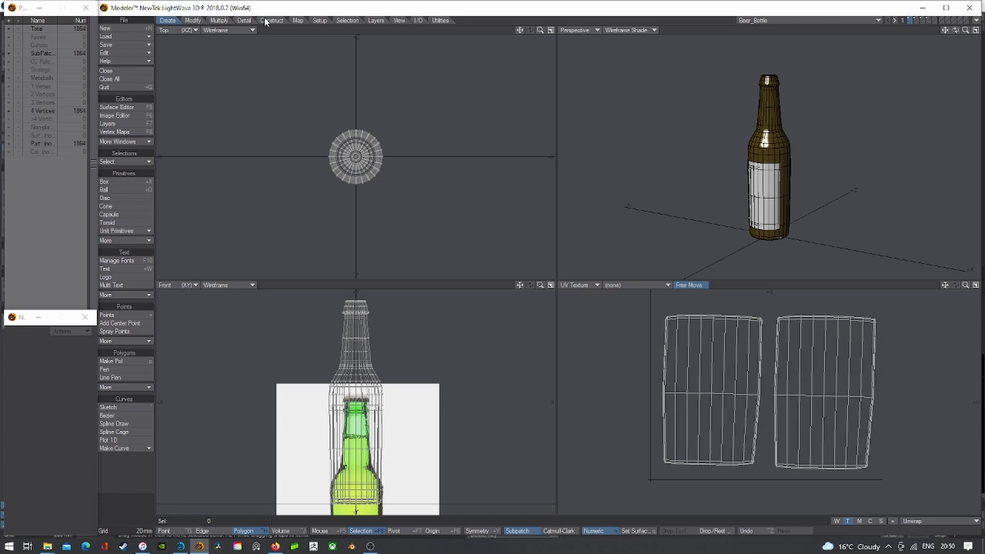
{"action": "left_click", "coordinate": [297, 20]}
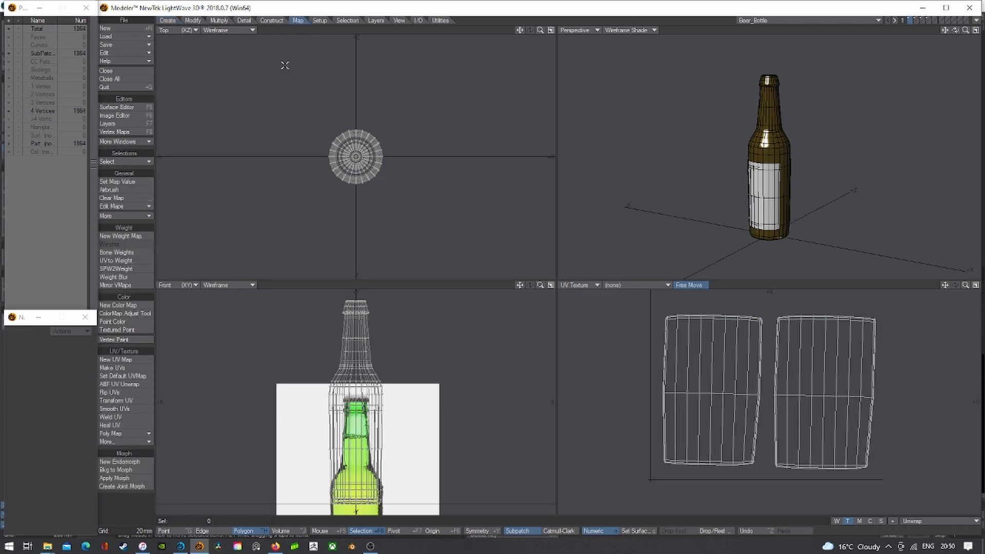
{"action": "left_click", "coordinate": [418, 20]}
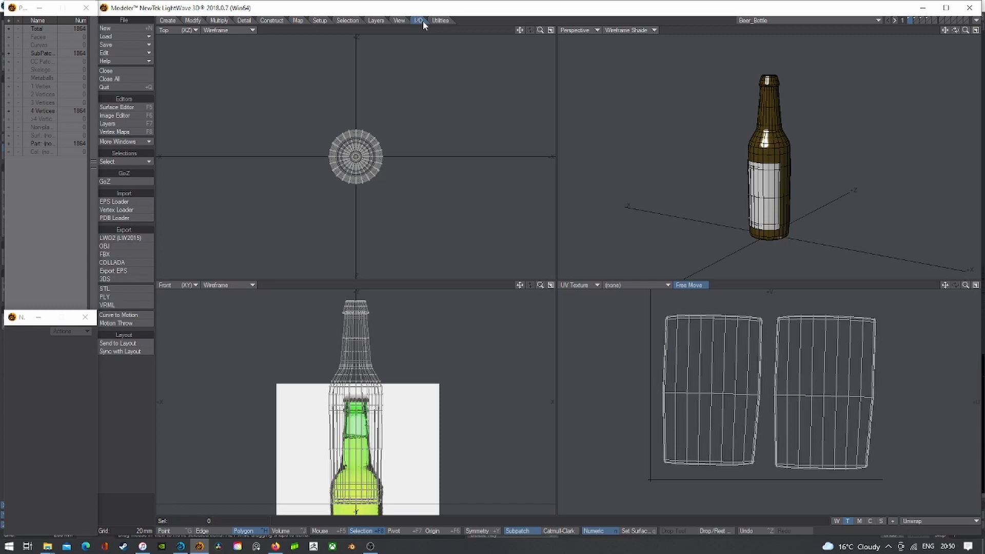
{"action": "left_click", "coordinate": [133, 200]}
{"action": "left_click", "coordinate": [770, 197]}
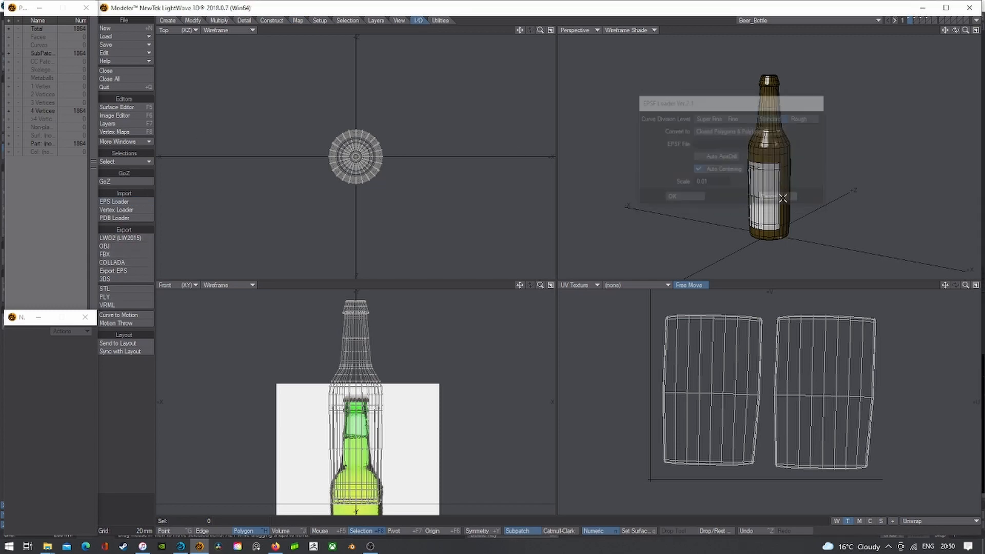
- Export the Texture UV view to Beer_Bottle.eps, fitted in page with Draw Grid off
{"action": "left_click", "coordinate": [119, 271]}
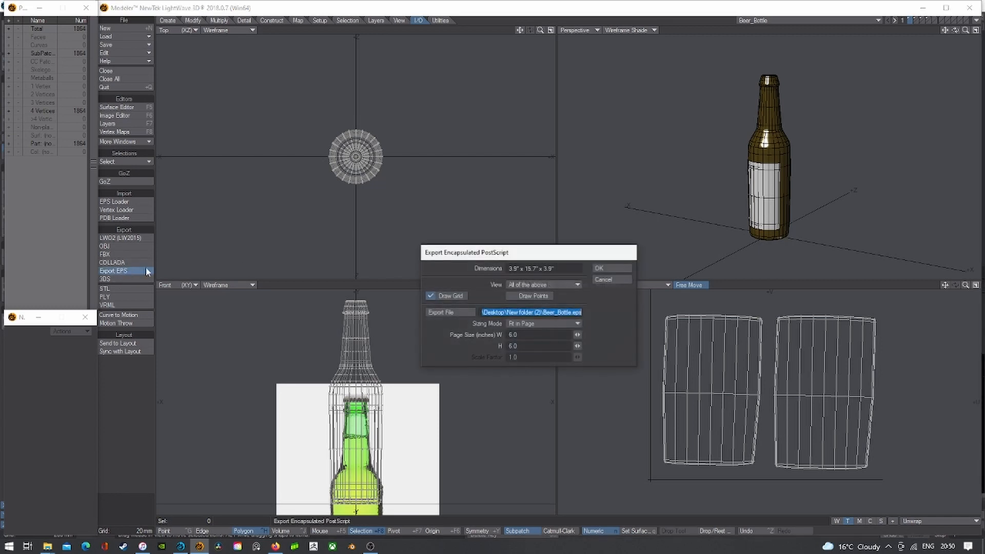
{"action": "left_click", "coordinate": [533, 284]}
{"action": "left_click", "coordinate": [526, 277]}
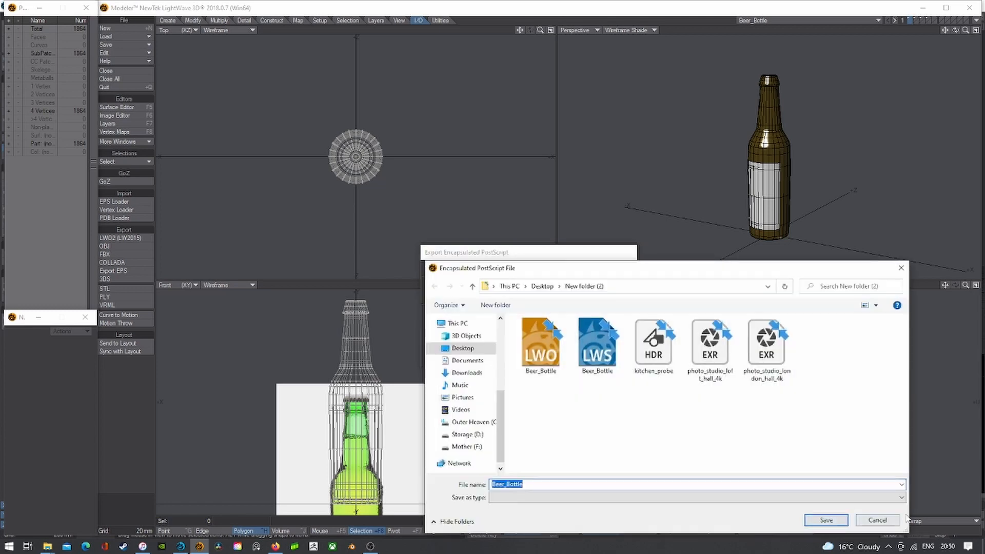
{"action": "left_click", "coordinate": [827, 521]}
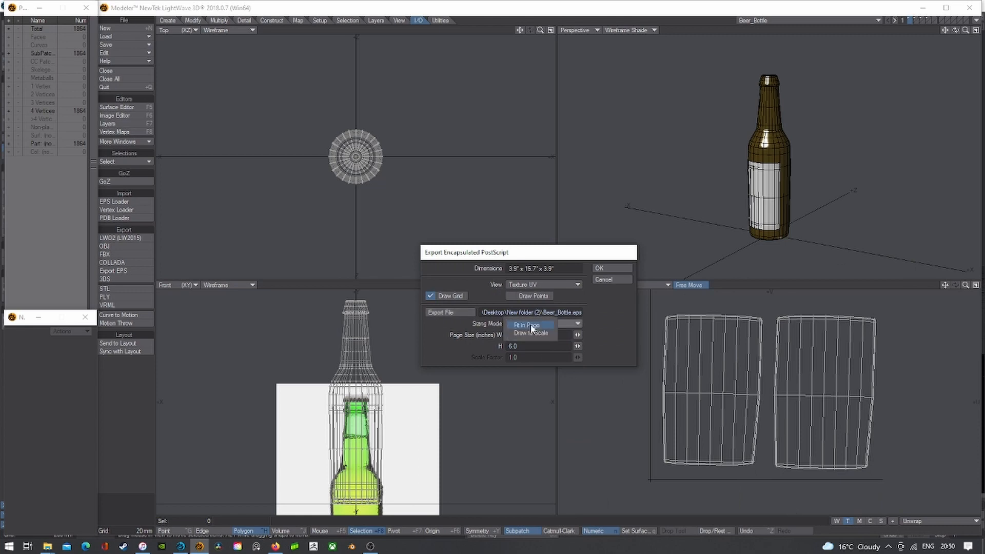
{"action": "left_click", "coordinate": [534, 325]}
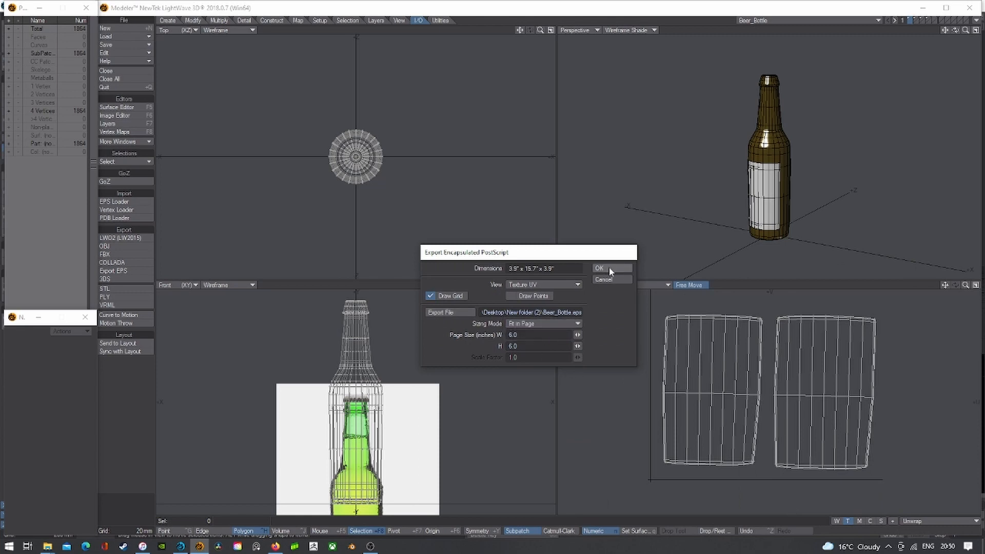
{"action": "left_click", "coordinate": [448, 295]}
{"action": "left_click", "coordinate": [626, 266]}
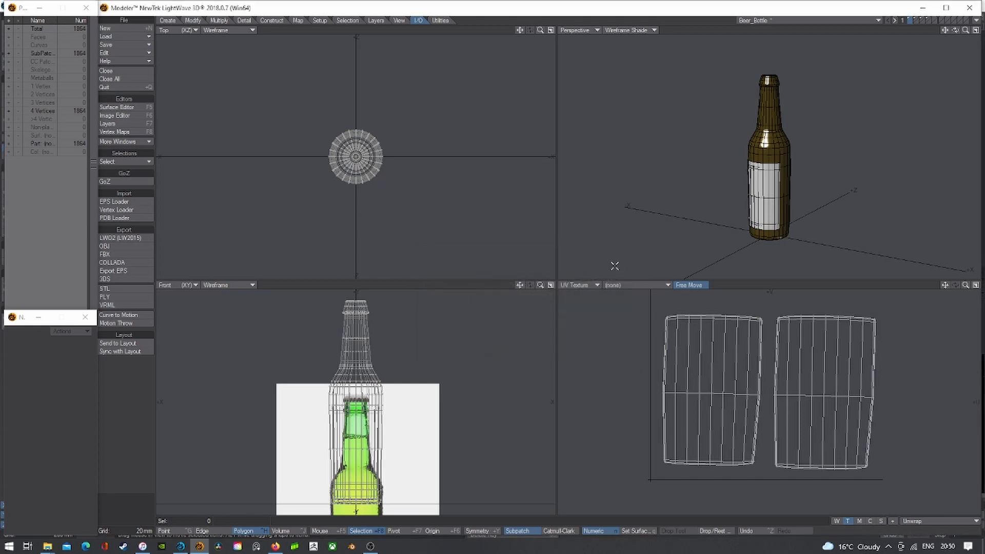
{"action": "left_click", "coordinate": [238, 547]}
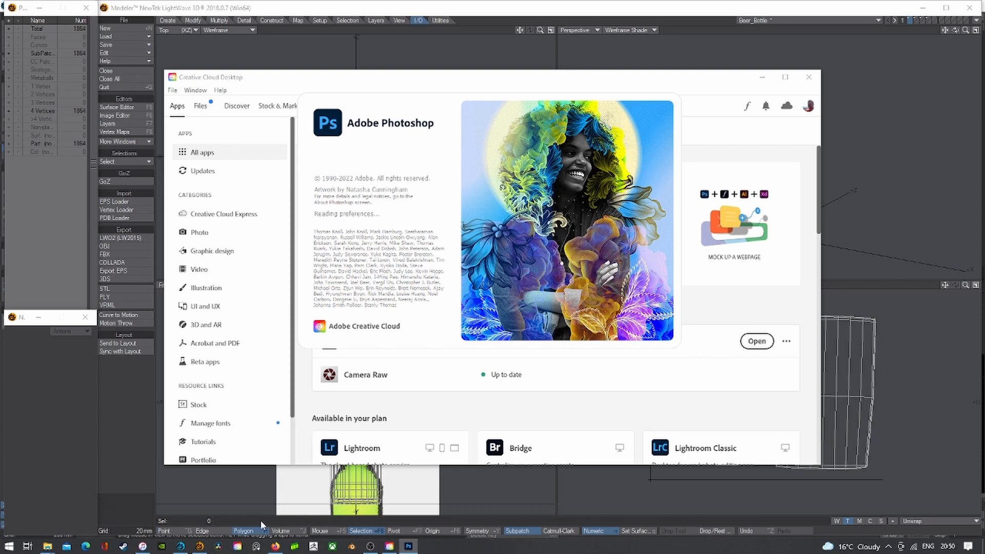
- In Layout, preview the camera view in VPR, then return it to Shaded Solid
{"action": "left_click", "coordinate": [180, 545]}
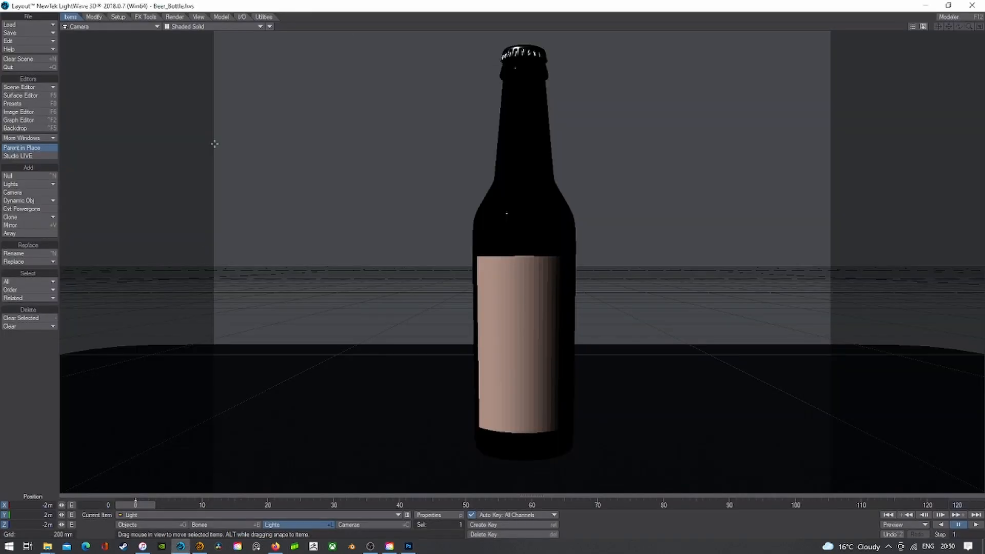
{"action": "left_click", "coordinate": [209, 28]}
{"action": "left_click", "coordinate": [198, 74]}
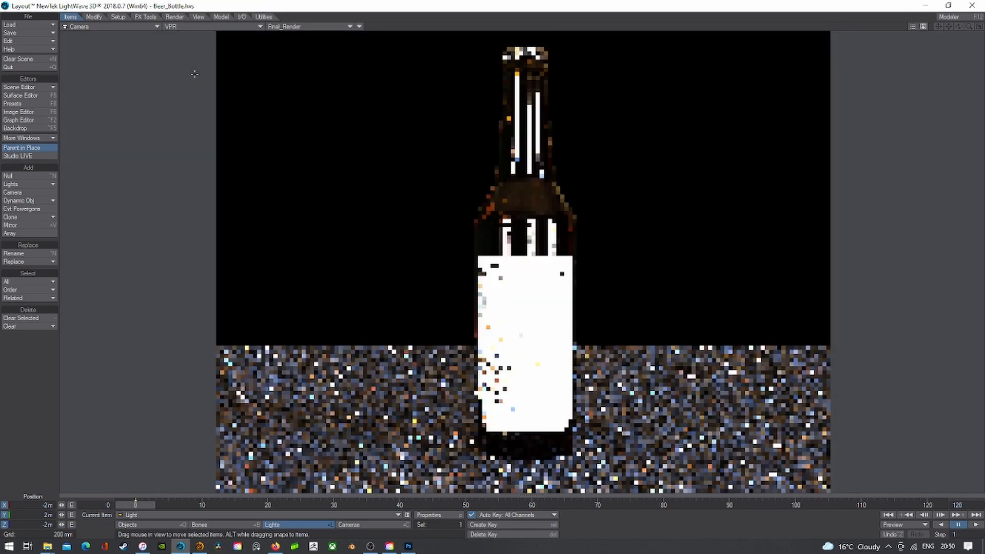
{"action": "left_click", "coordinate": [110, 26]}
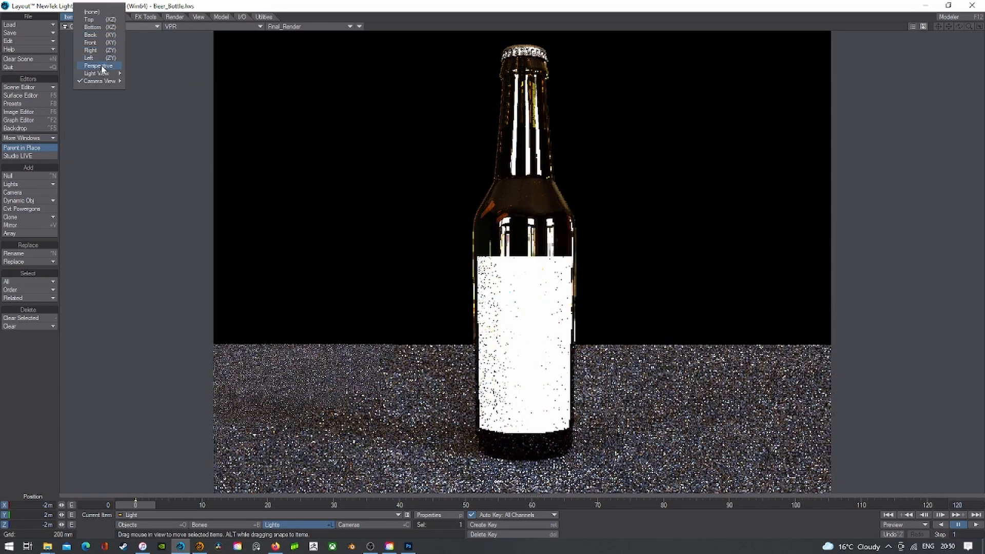
{"action": "left_click", "coordinate": [101, 66]}
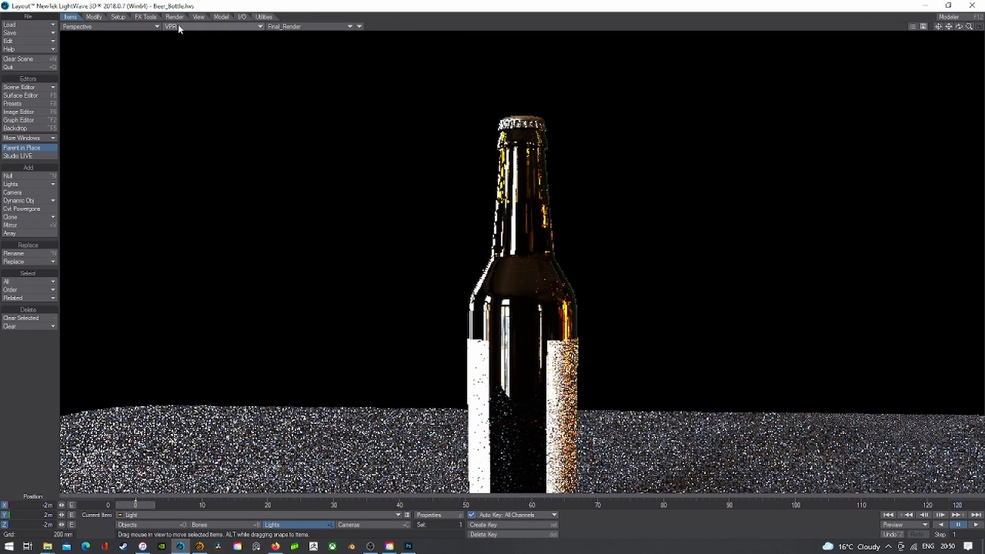
{"action": "left_click", "coordinate": [133, 26]}
{"action": "mouse_move", "coordinate": [131, 85]}
{"action": "left_click", "coordinate": [169, 85]}
{"action": "left_click", "coordinate": [209, 26]}
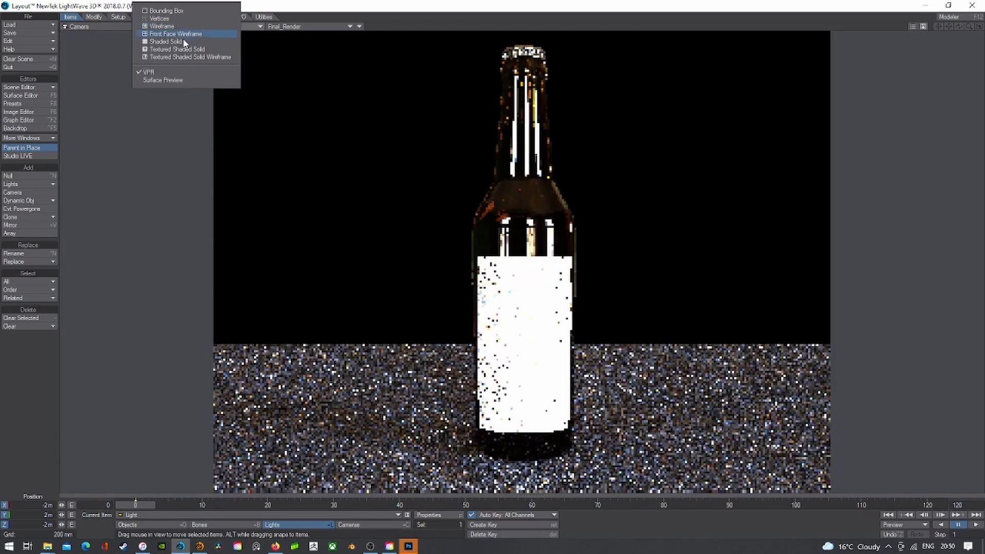
{"action": "left_click", "coordinate": [196, 41]}
- In Photoshop, choose File > Open… to browse for a file
{"action": "left_click", "coordinate": [408, 546]}
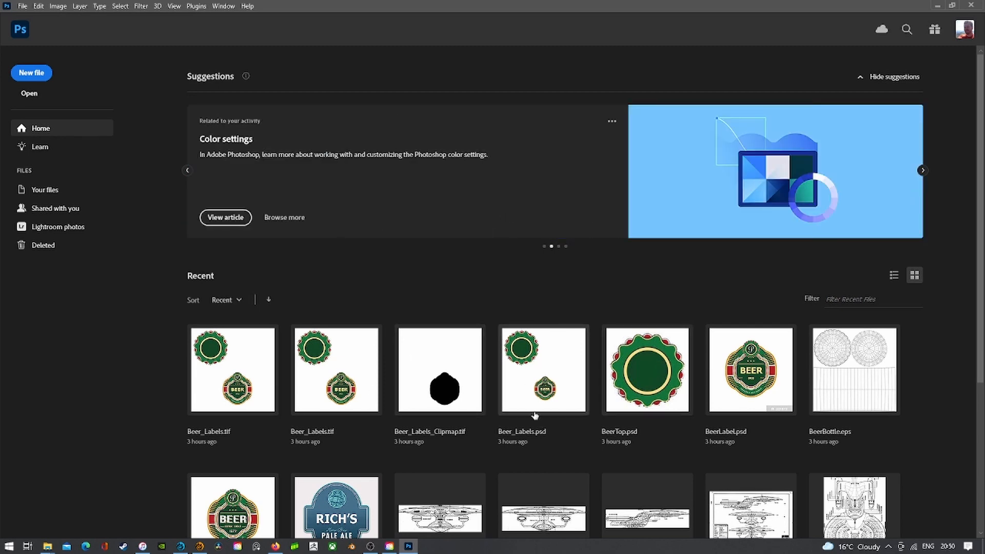
{"action": "left_click", "coordinate": [22, 7]}
{"action": "left_click", "coordinate": [32, 27]}
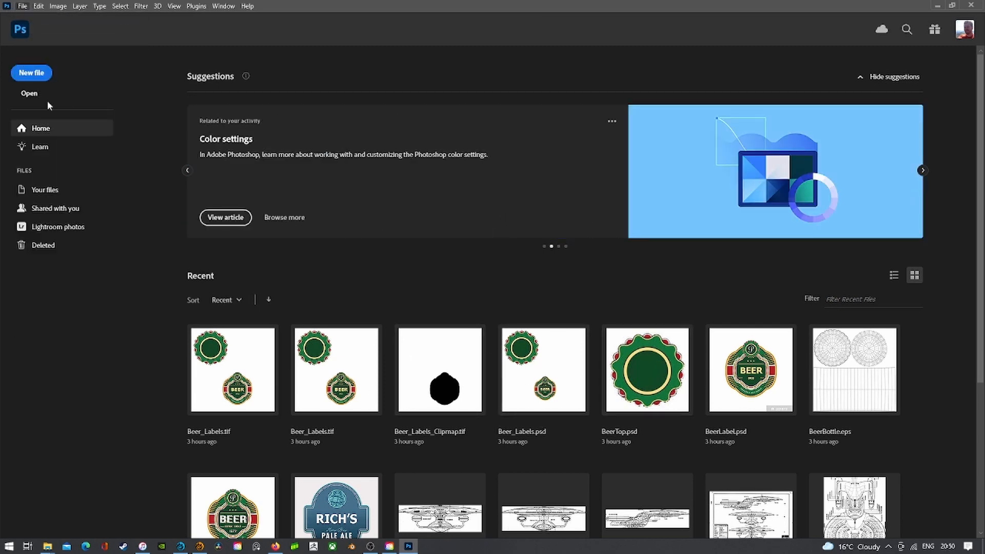
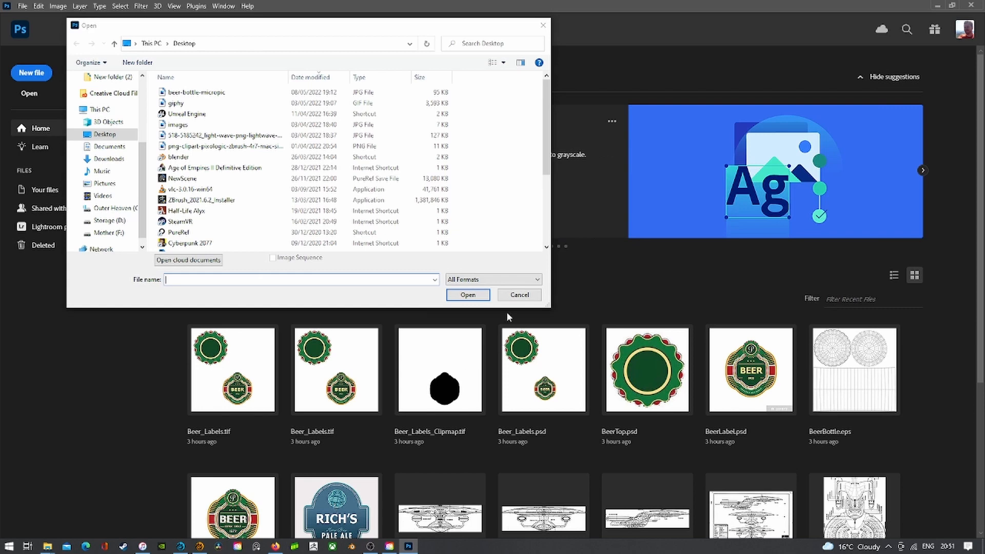
- Open Beer_Bottle.eps from New folder (2), rasterized in RGB Color at 1500 × 1500 px
{"action": "scroll", "coordinate": [241, 154], "scroll_direction": "down", "scroll_amount": 4}
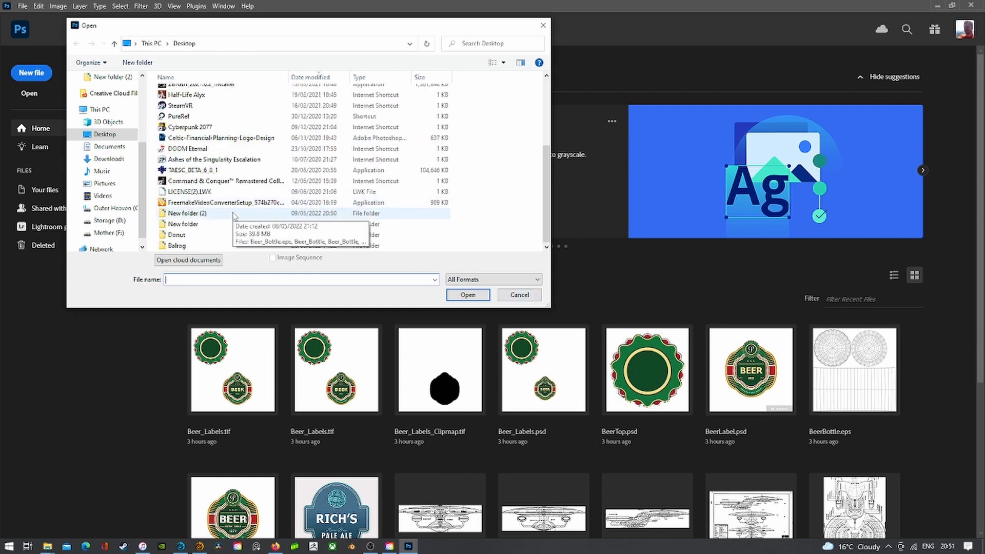
{"action": "double_click", "coordinate": [196, 214]}
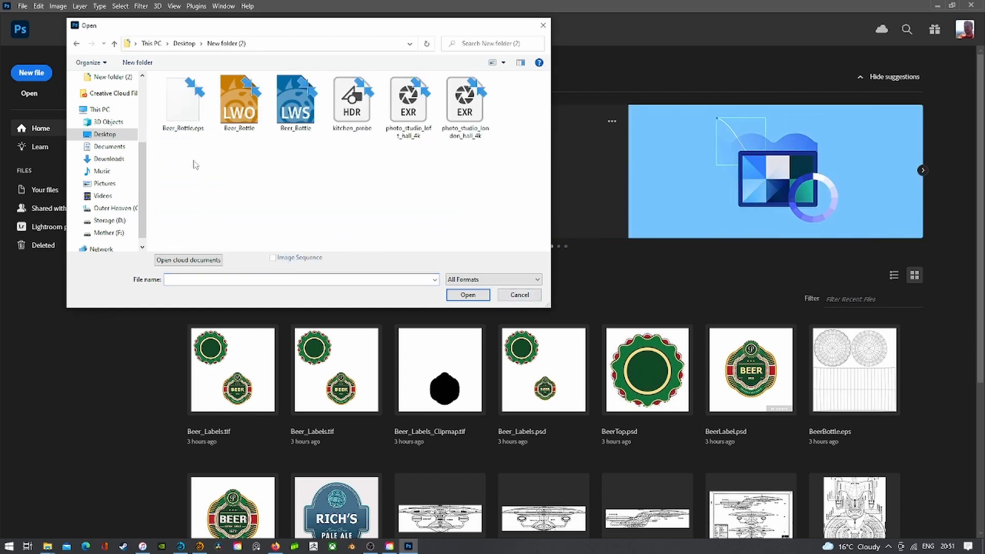
{"action": "double_click", "coordinate": [188, 104]}
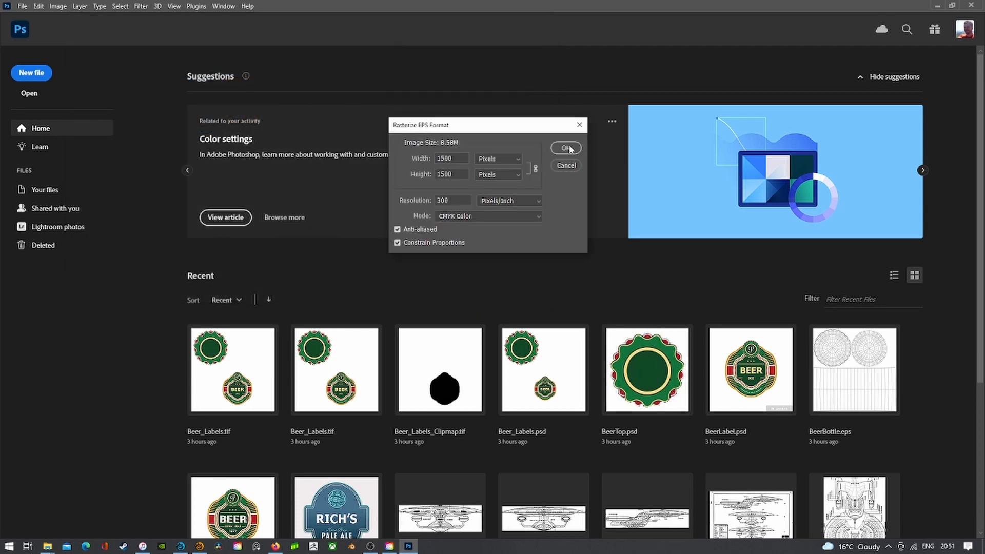
{"action": "left_click", "coordinate": [505, 216]}
{"action": "left_click", "coordinate": [439, 240]}
{"action": "left_click", "coordinate": [572, 147]}
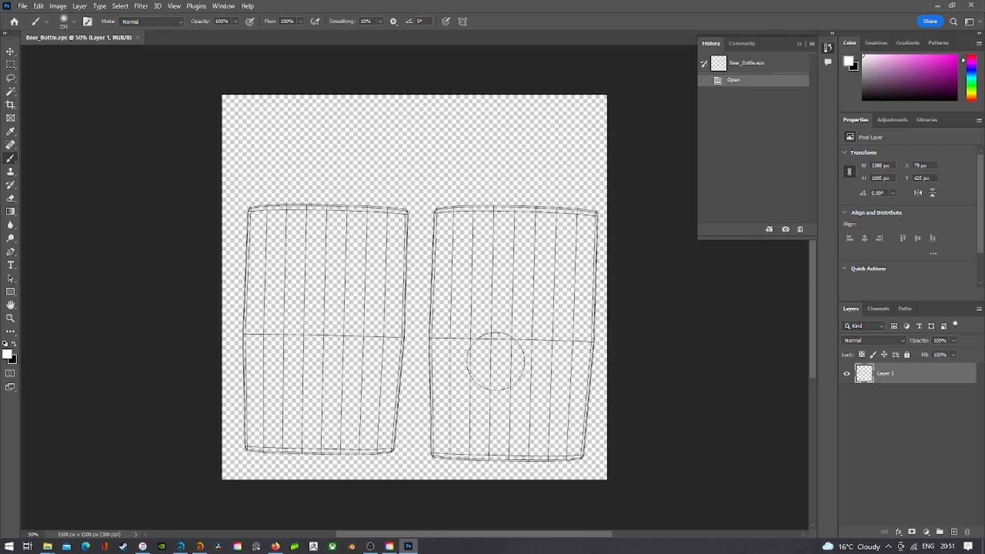
- Add a new empty Layer 2 and stack the wireframe Layer 1 above it
{"action": "left_click", "coordinate": [22, 6]}
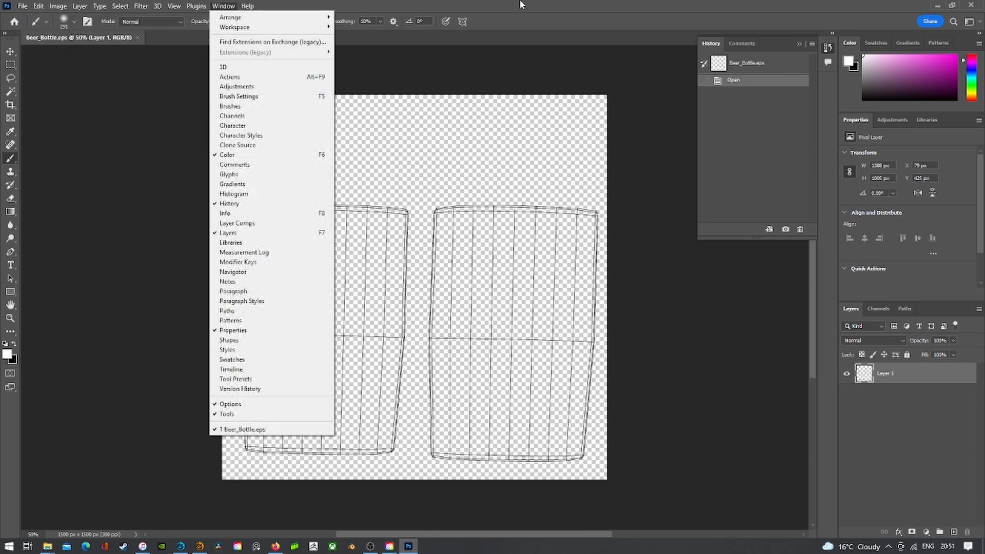
{"action": "left_click", "coordinate": [520, 3]}
{"action": "left_click", "coordinate": [954, 532]}
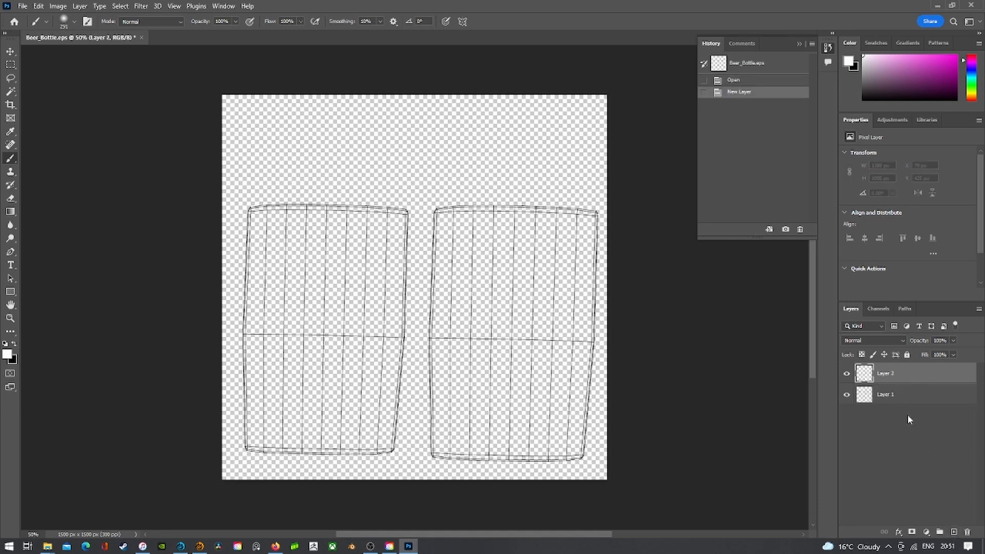
{"action": "left_click_drag", "start_coordinate": [901, 399], "coordinate": [900, 376]}
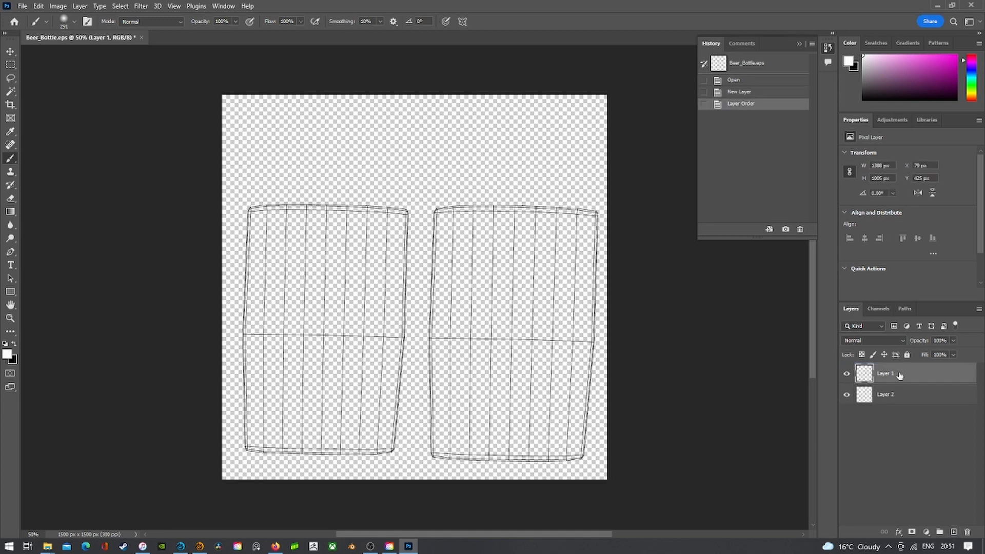
- Browse the Desktop folders in the File > Open dialog, then cancel without opening anything
{"action": "left_click", "coordinate": [26, 8]}
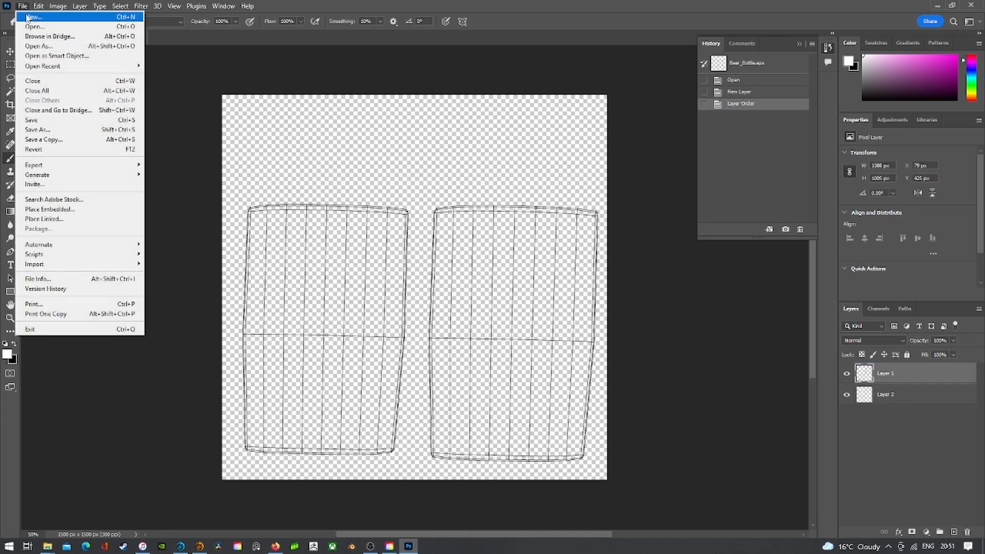
{"action": "left_click", "coordinate": [29, 26]}
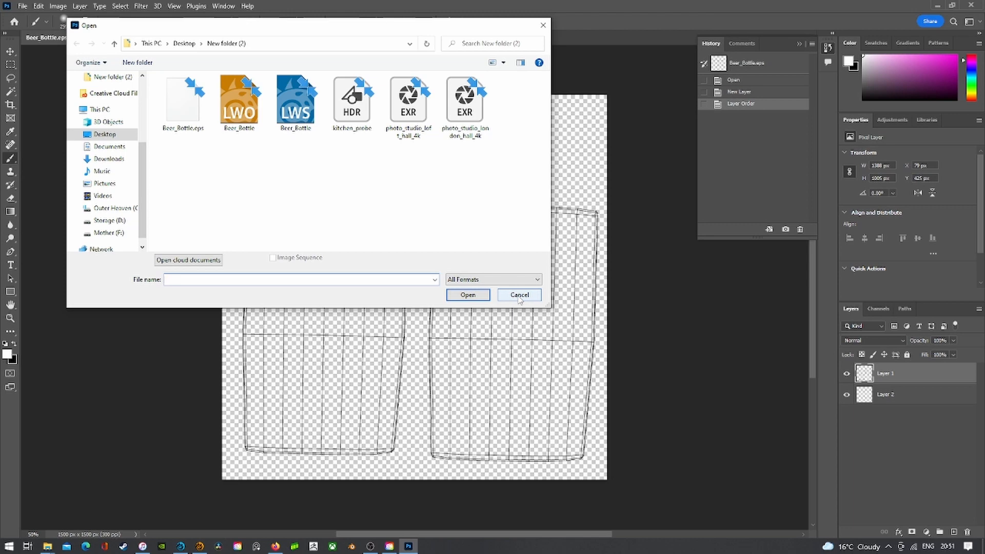
{"action": "left_click", "coordinate": [106, 135]}
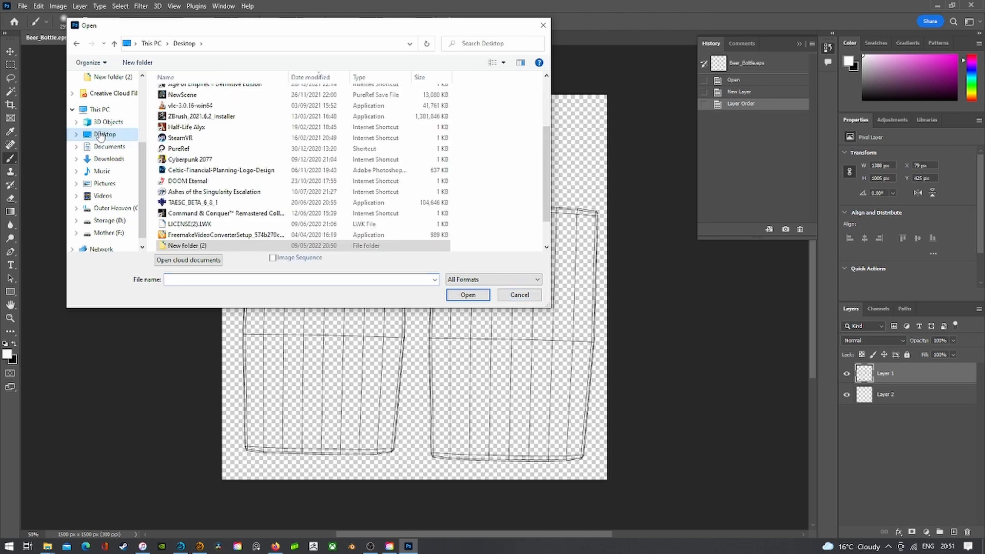
{"action": "scroll", "coordinate": [235, 195], "scroll_direction": "up", "scroll_amount": 3}
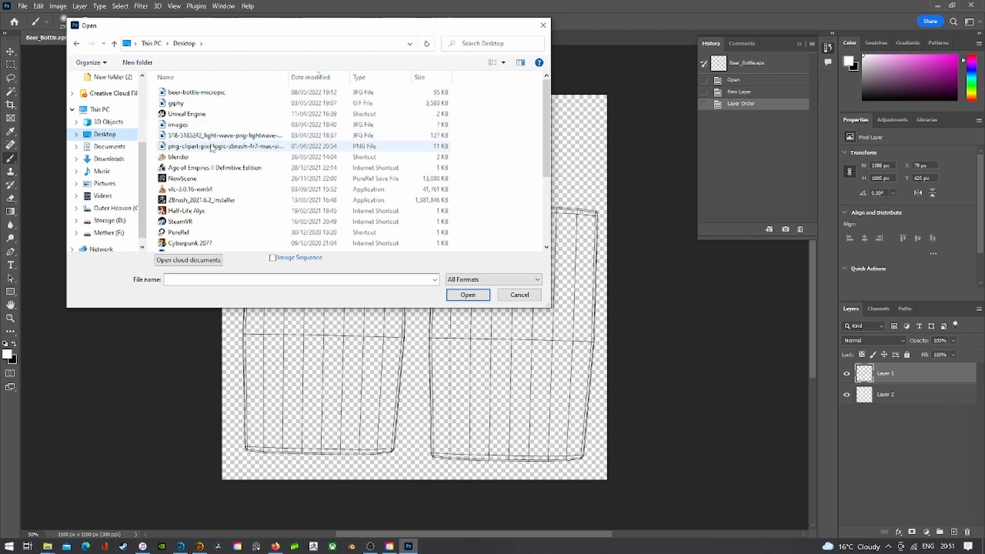
{"action": "scroll", "coordinate": [208, 154], "scroll_direction": "down", "scroll_amount": 4}
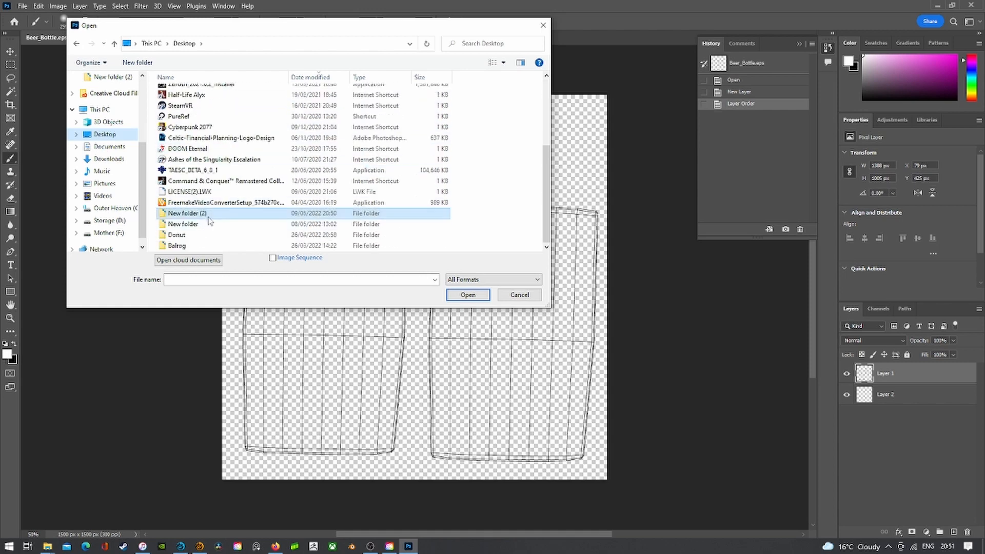
{"action": "left_click", "coordinate": [206, 224]}
{"action": "double_click", "coordinate": [206, 224]}
{"action": "key", "text": "alt+Left"}
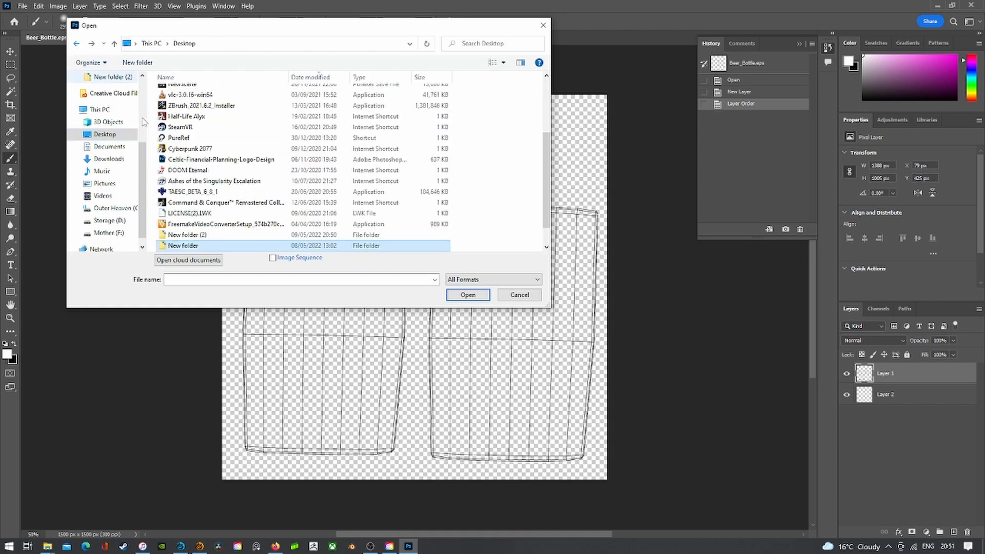
{"action": "double_click", "coordinate": [204, 235]}
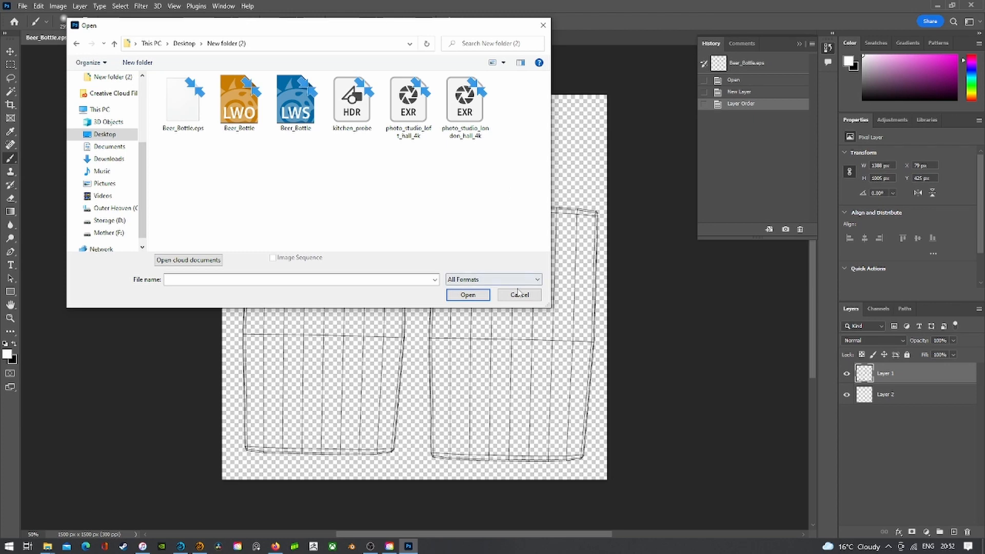
{"action": "left_click", "coordinate": [102, 135]}
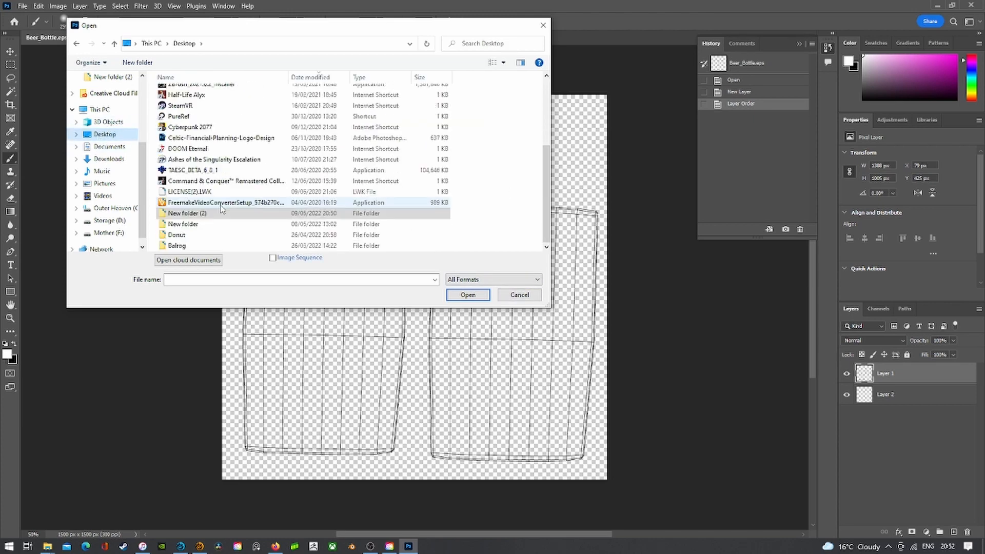
{"action": "scroll", "coordinate": [231, 244], "scroll_direction": "up", "scroll_amount": 3}
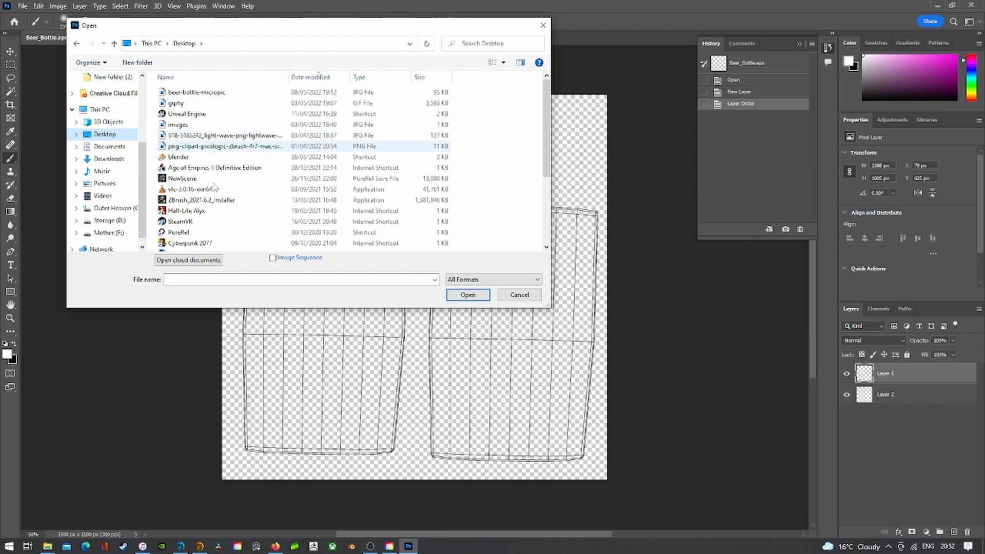
{"action": "left_click", "coordinate": [519, 295]}
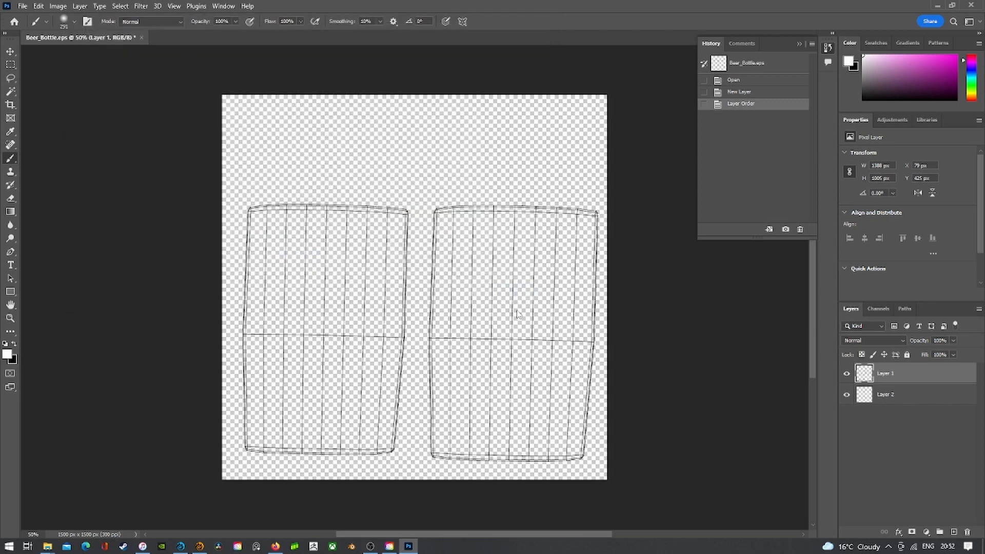
{"action": "left_click", "coordinate": [936, 7]}
{"action": "left_click", "coordinate": [926, 6]}
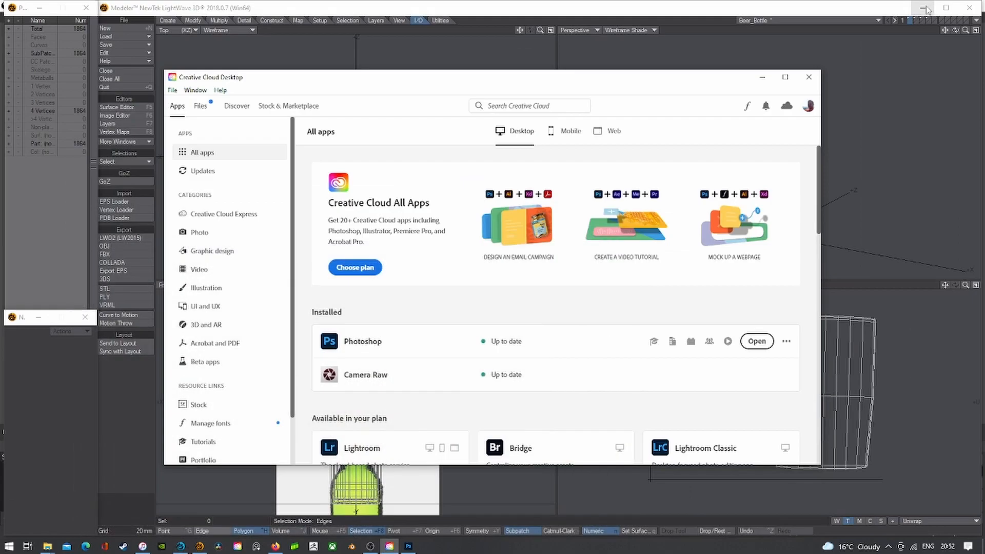
{"action": "left_click", "coordinate": [926, 7]}
{"action": "left_click", "coordinate": [925, 6]}
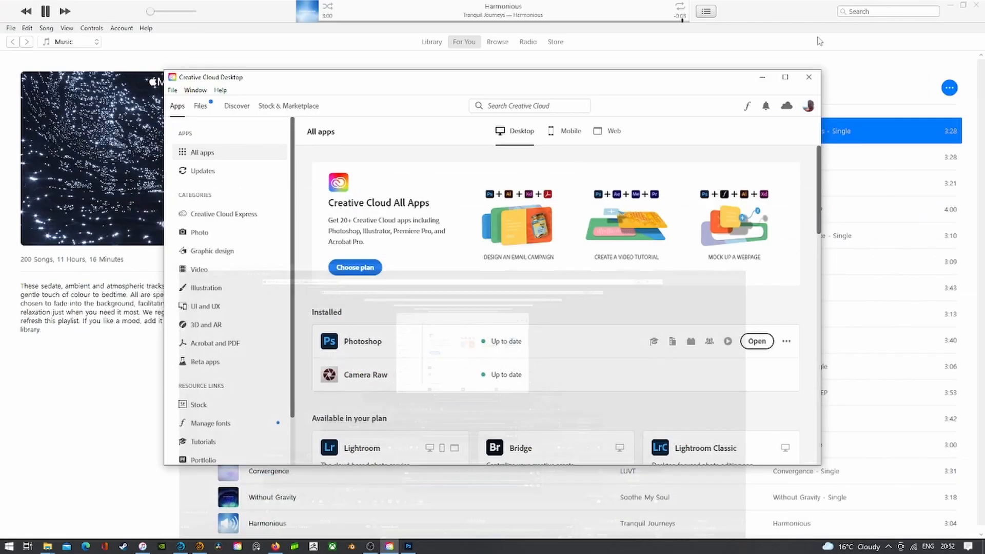
{"action": "left_click", "coordinate": [950, 6]}
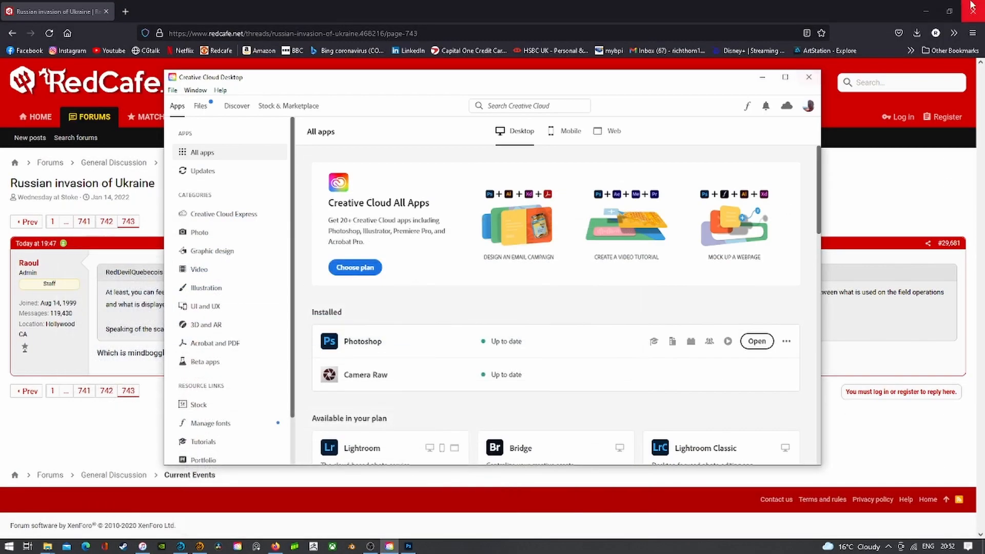
{"action": "left_click", "coordinate": [763, 77]}
{"action": "left_click", "coordinate": [974, 7]}
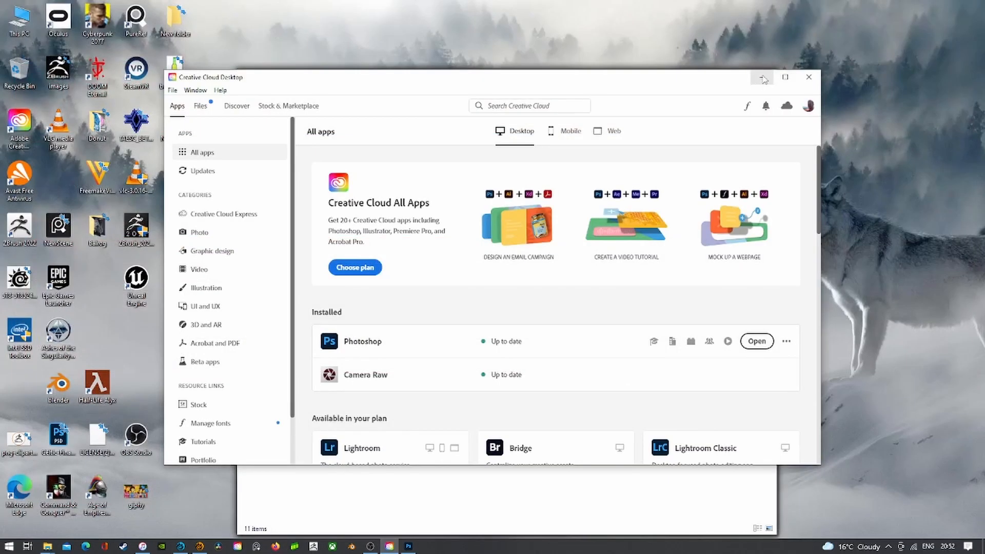
{"action": "left_click", "coordinate": [762, 78]}
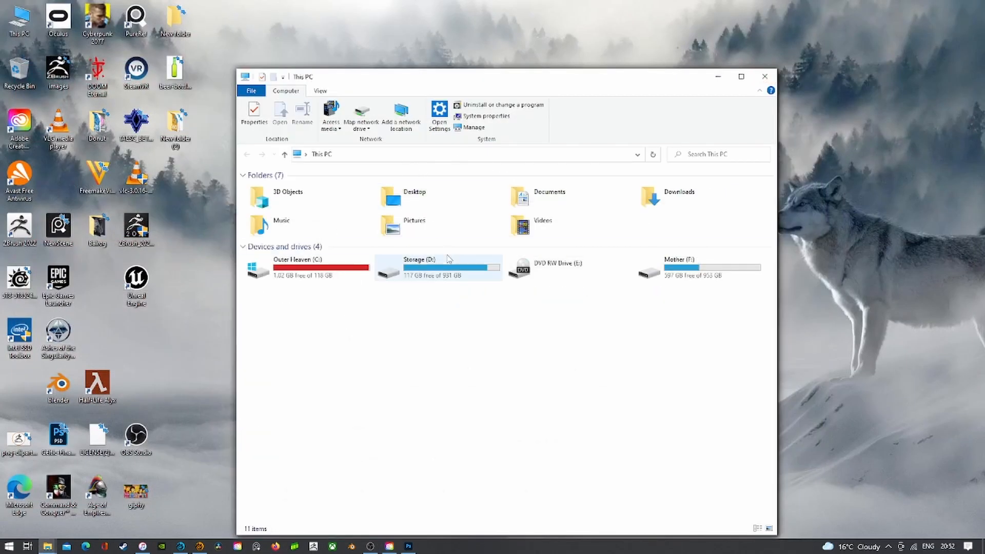
{"action": "double_click", "coordinate": [176, 123]}
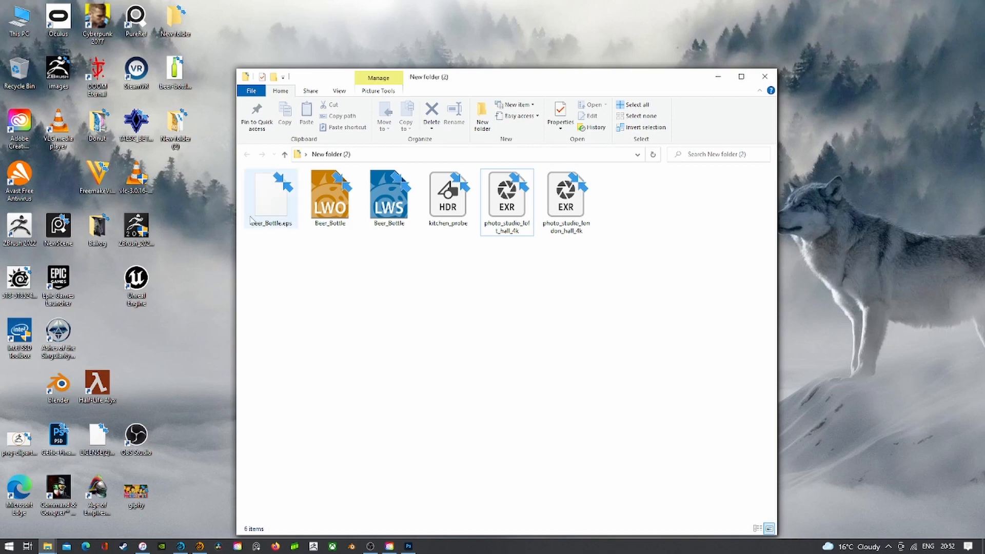
{"action": "left_click", "coordinate": [408, 547]}
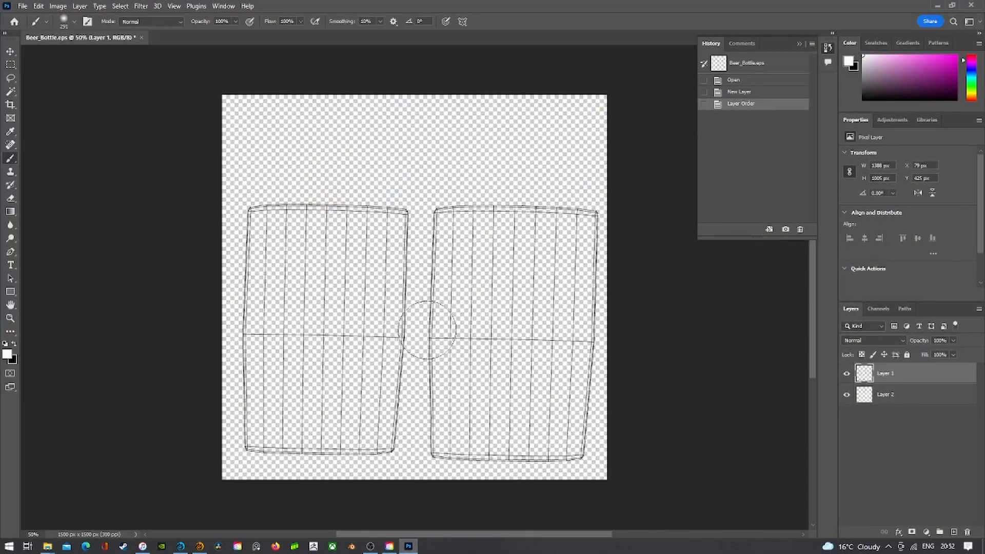
- In Firefox, search Google Images for 'beer bottle label'
{"action": "left_click", "coordinate": [275, 546]}
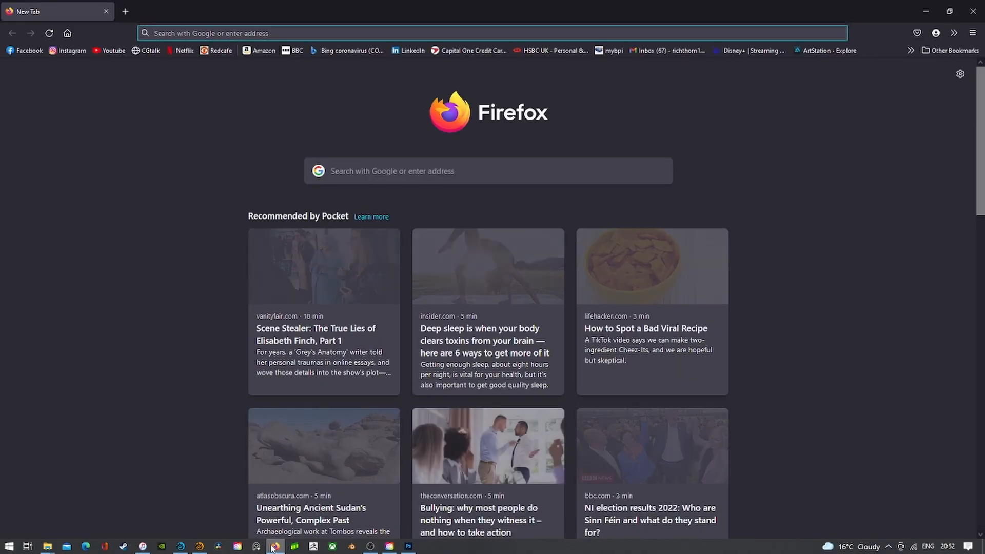
{"action": "type", "text": "www.go"}
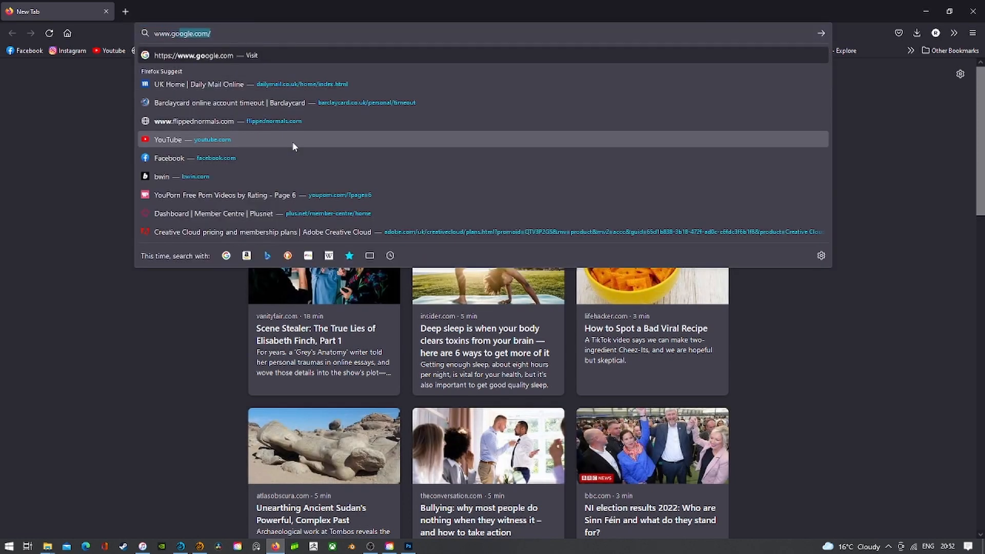
{"action": "type", "text": "ogle.com"}
{"action": "key", "text": "Return"}
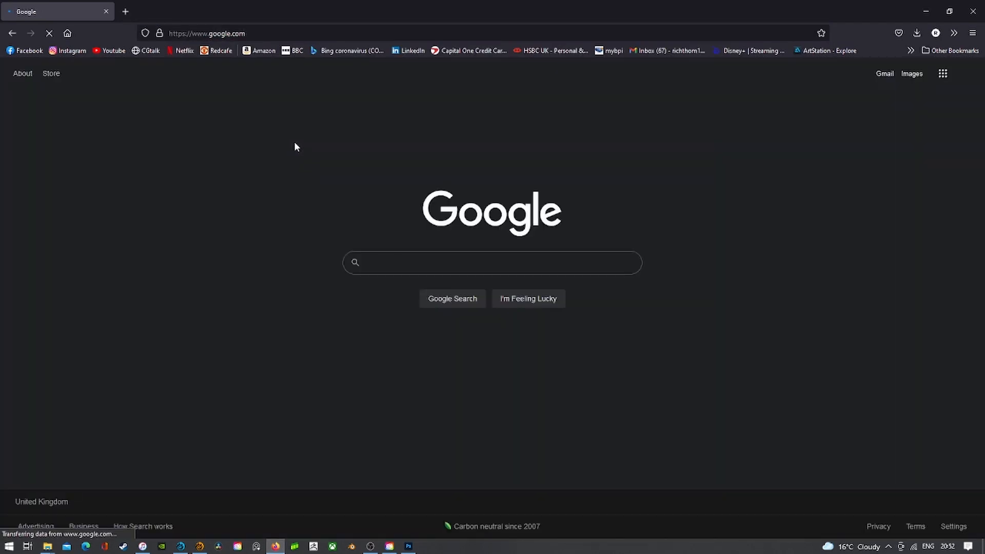
{"action": "type", "text": "beerb"}
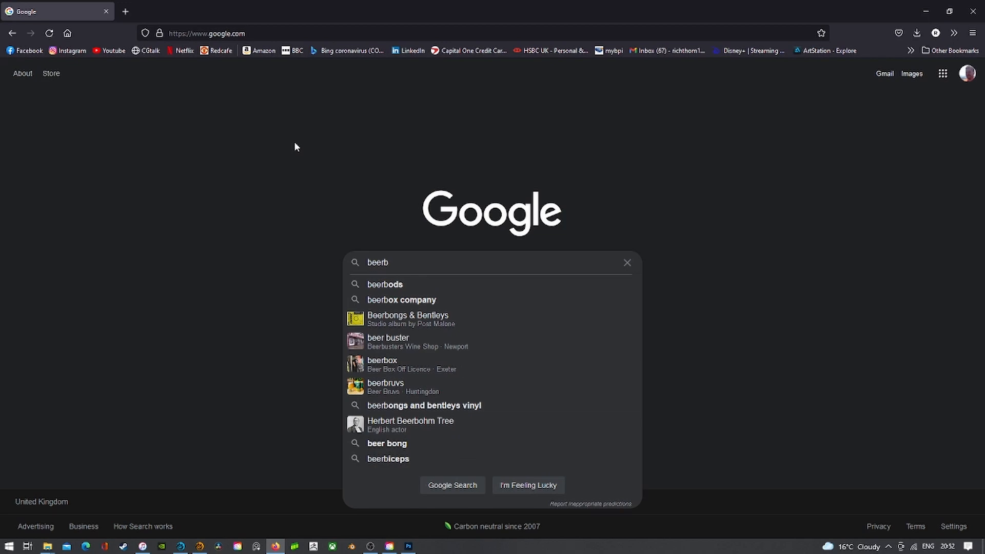
{"action": "key", "text": "BackSpace"}
{"action": "key", "text": "Down"}
{"action": "key", "text": "Down"}
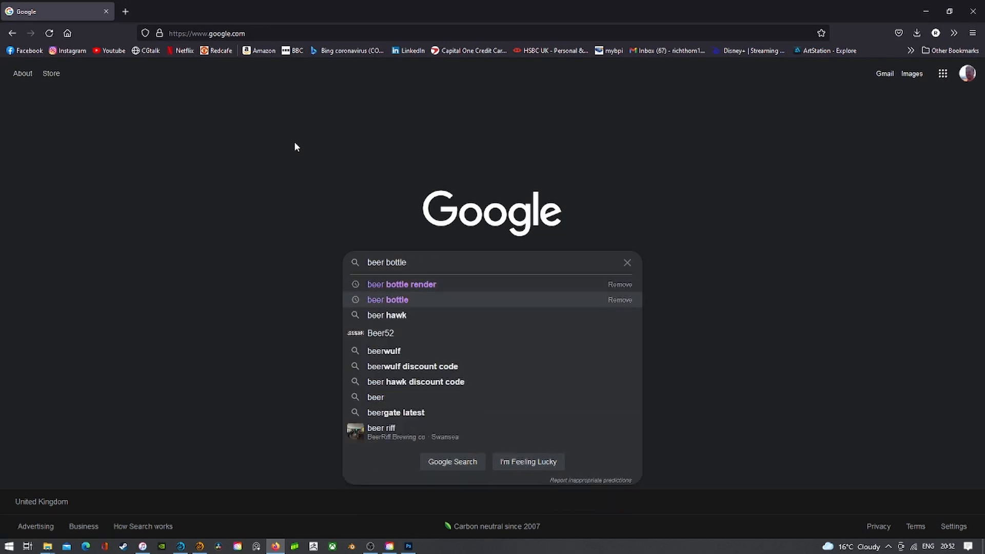
{"action": "type", "text": "label"}
{"action": "key", "text": "Return"}
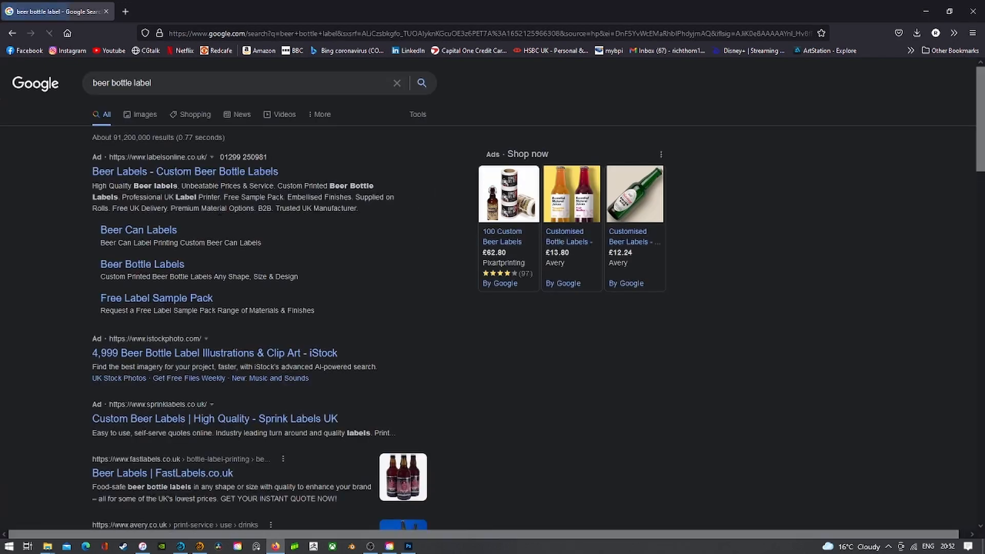
{"action": "left_click", "coordinate": [139, 114]}
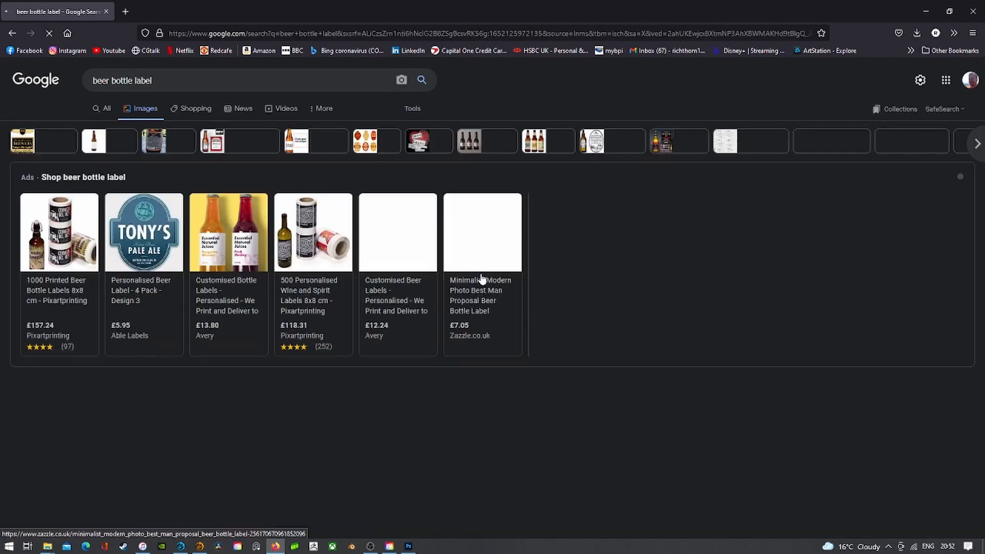
- Save the enlarged Tony's Pale Ale label image to the Desktop as design_3.jpg
{"action": "left_click", "coordinate": [151, 232]}
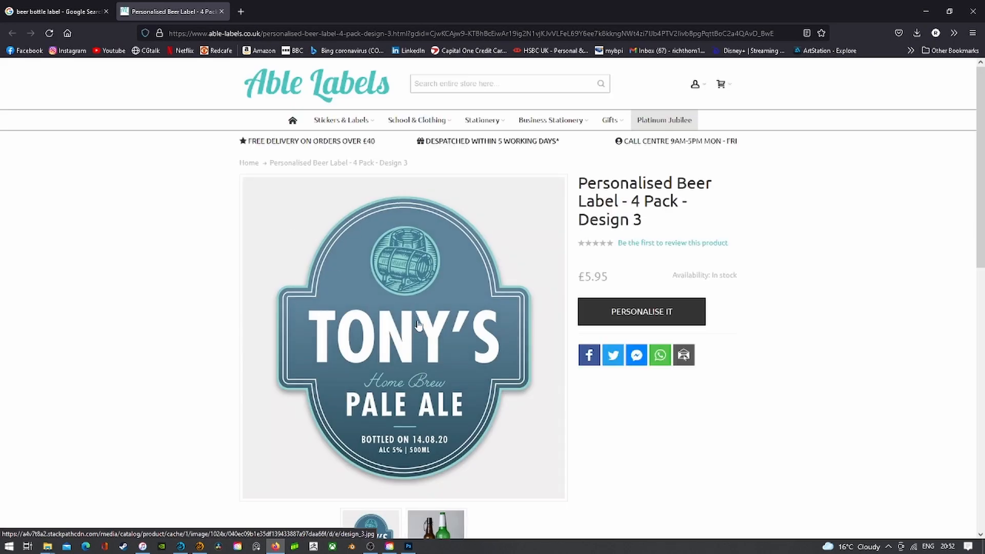
{"action": "scroll", "coordinate": [418, 331], "scroll_direction": "down", "scroll_amount": 1}
{"action": "right_click", "coordinate": [420, 276]}
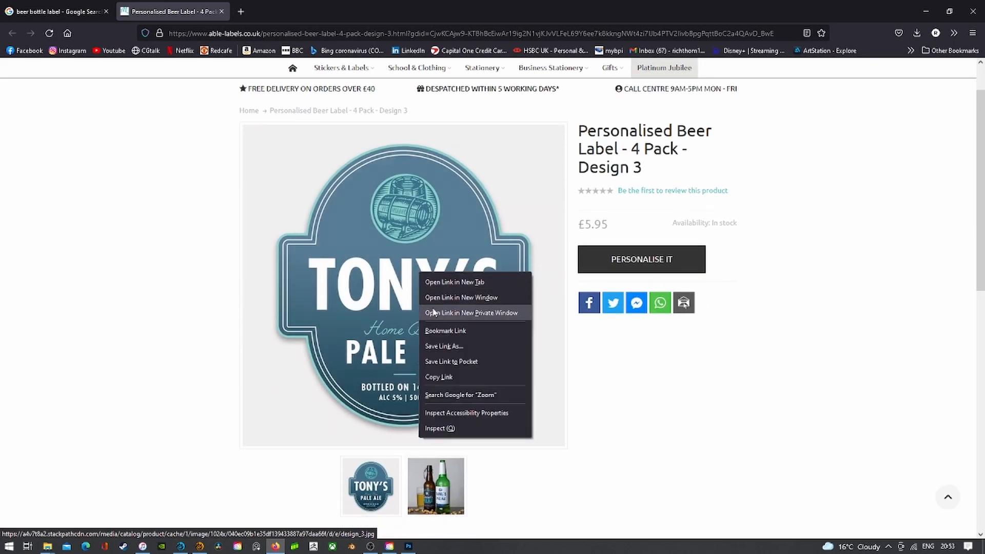
{"action": "left_click", "coordinate": [389, 289]}
{"action": "right_click", "coordinate": [472, 265]}
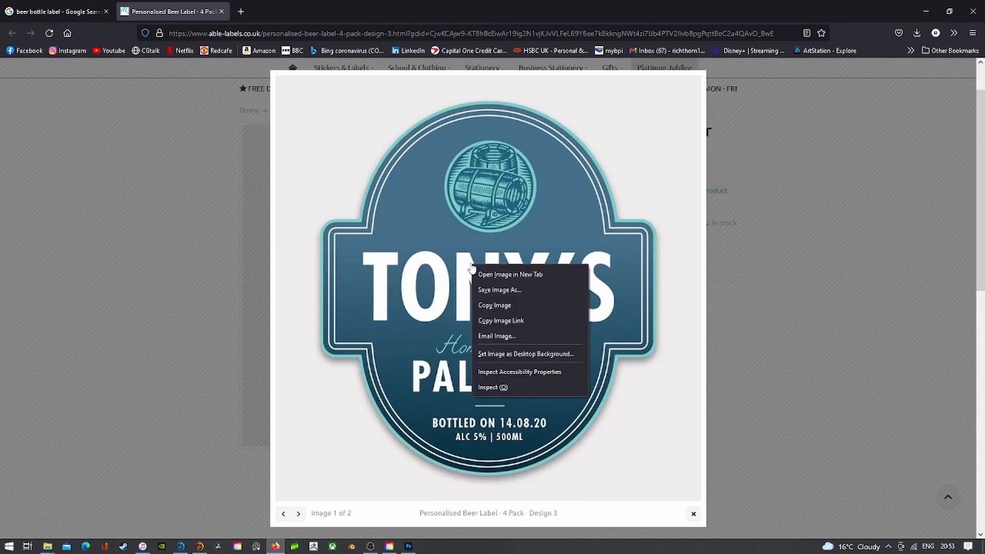
{"action": "left_click", "coordinate": [497, 291]}
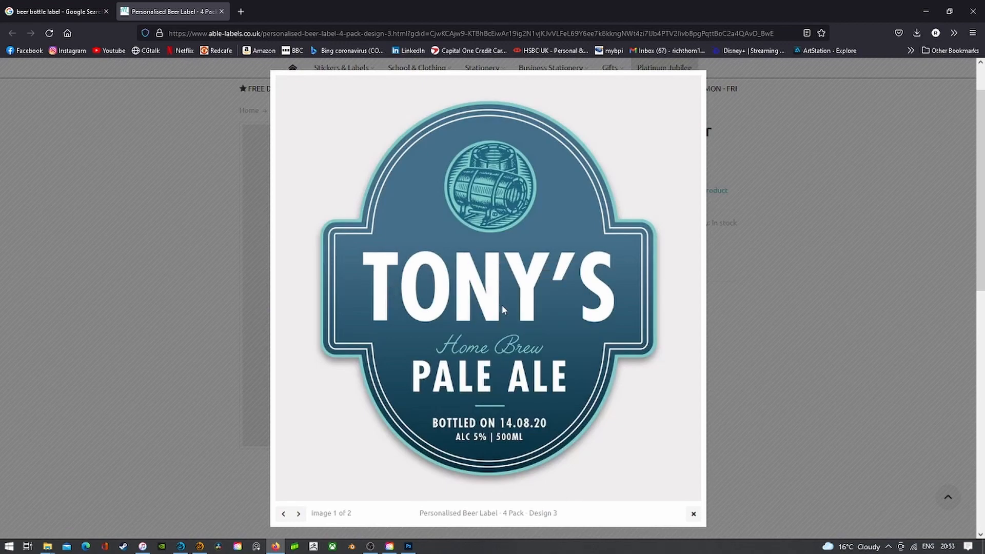
{"action": "left_click", "coordinate": [42, 130]}
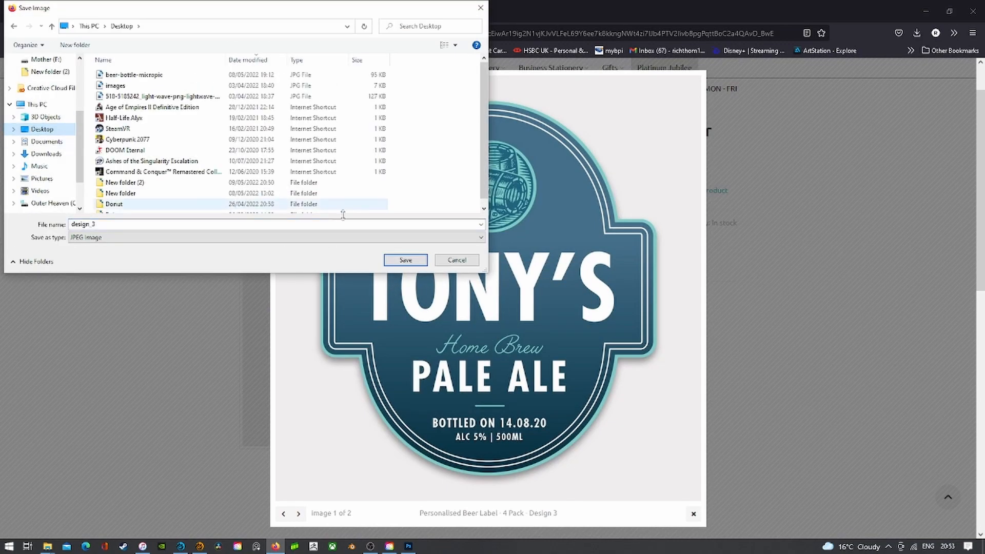
{"action": "left_click", "coordinate": [405, 260]}
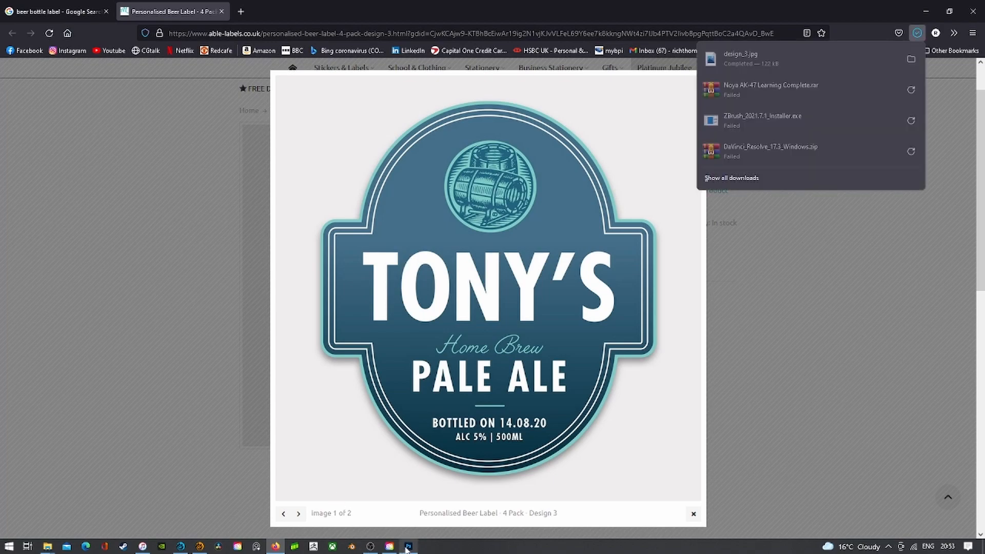
{"action": "left_click", "coordinate": [409, 546]}
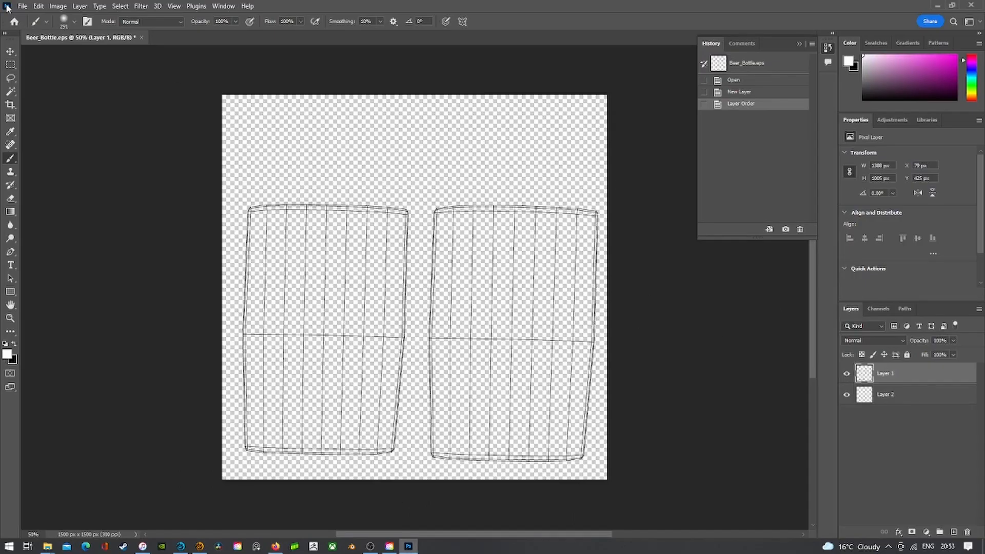
- Open design_3.jpg from the Desktop in Photoshop
{"action": "left_click", "coordinate": [22, 6]}
{"action": "left_click", "coordinate": [33, 28]}
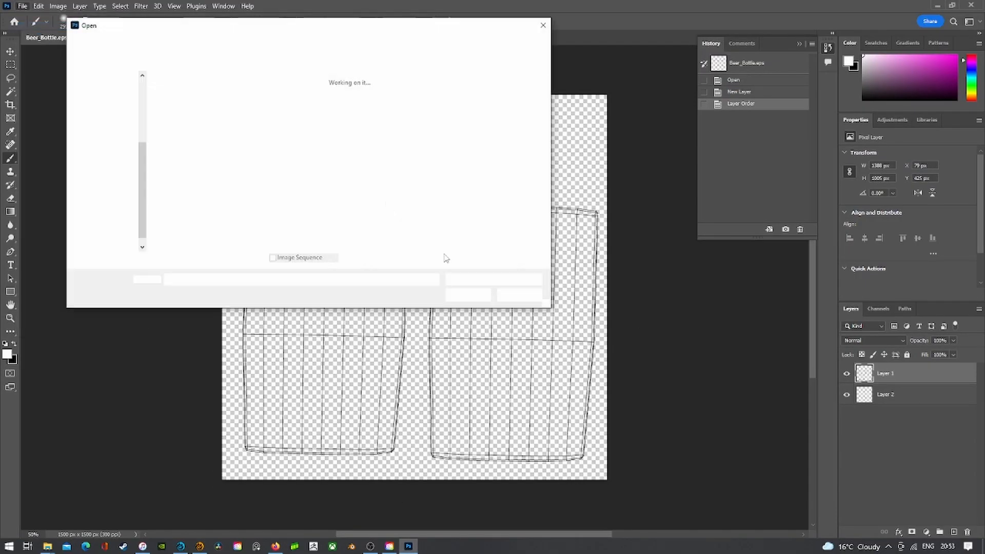
{"action": "left_click", "coordinate": [114, 135]}
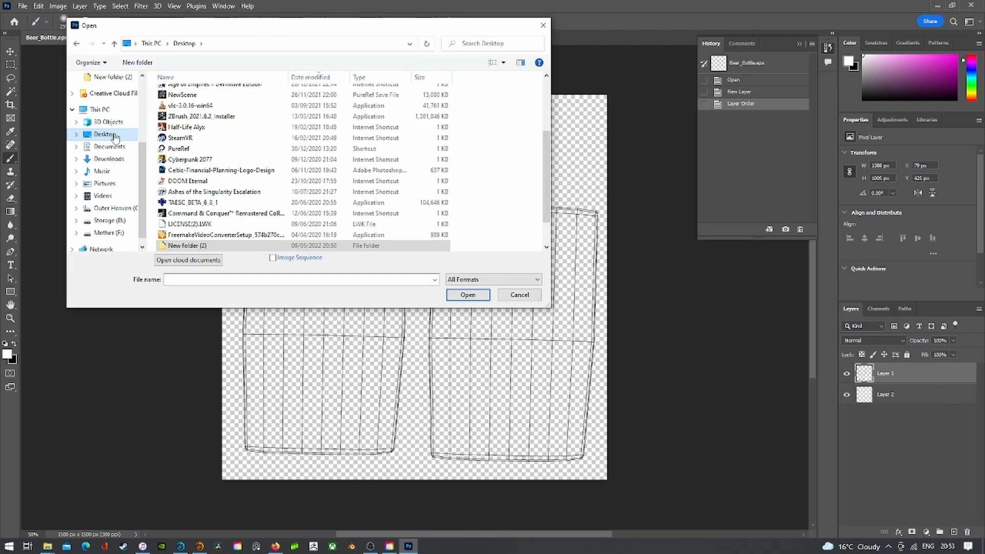
{"action": "scroll", "coordinate": [220, 231], "scroll_direction": "up", "scroll_amount": 10}
{"action": "double_click", "coordinate": [181, 92]}
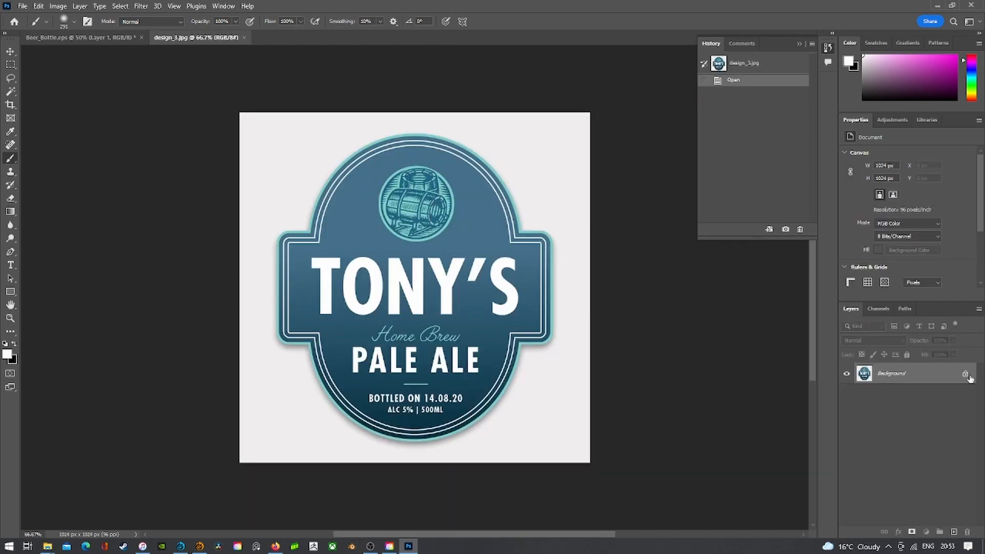
- Unlock the label's background layer and duplicate it into Beer_Bottle.eps
{"action": "left_click", "coordinate": [965, 375]}
{"action": "right_click", "coordinate": [934, 378]}
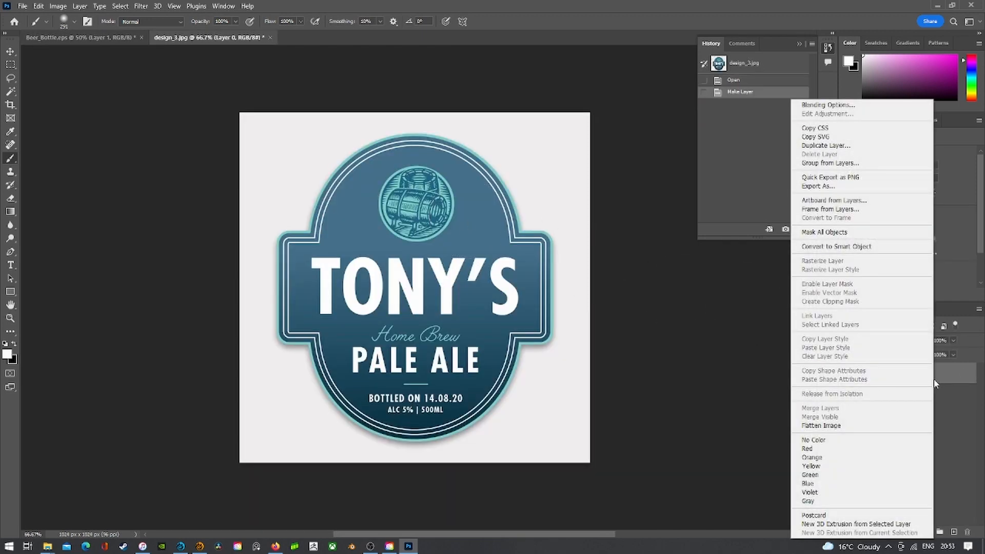
{"action": "key", "text": "Escape"}
{"action": "right_click", "coordinate": [916, 370]}
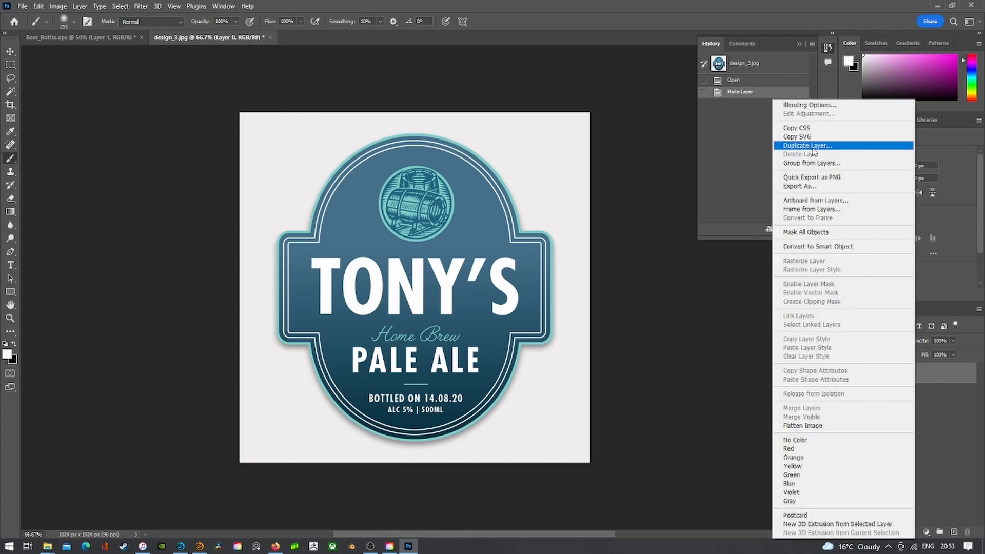
{"action": "left_click", "coordinate": [815, 149]}
{"action": "left_click", "coordinate": [490, 190]}
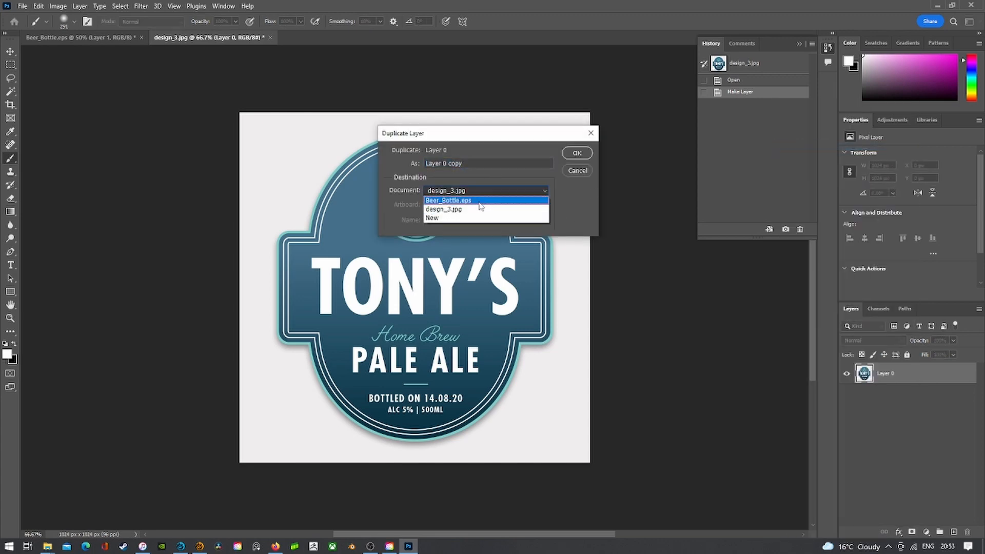
{"action": "left_click", "coordinate": [462, 204]}
{"action": "left_click", "coordinate": [576, 154]}
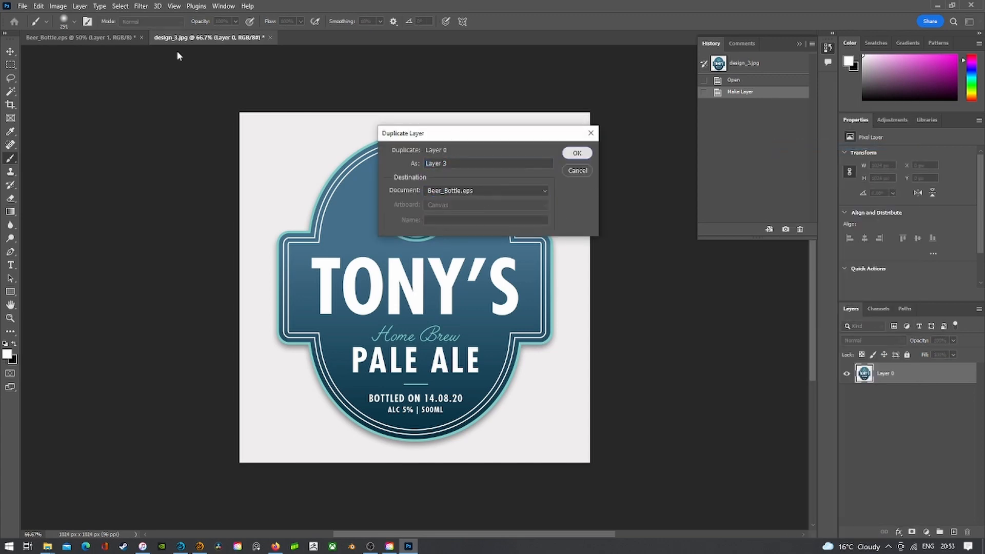
- Move the label down to the lower-left of the Beer_Bottle.eps canvas
{"action": "left_click", "coordinate": [78, 38]}
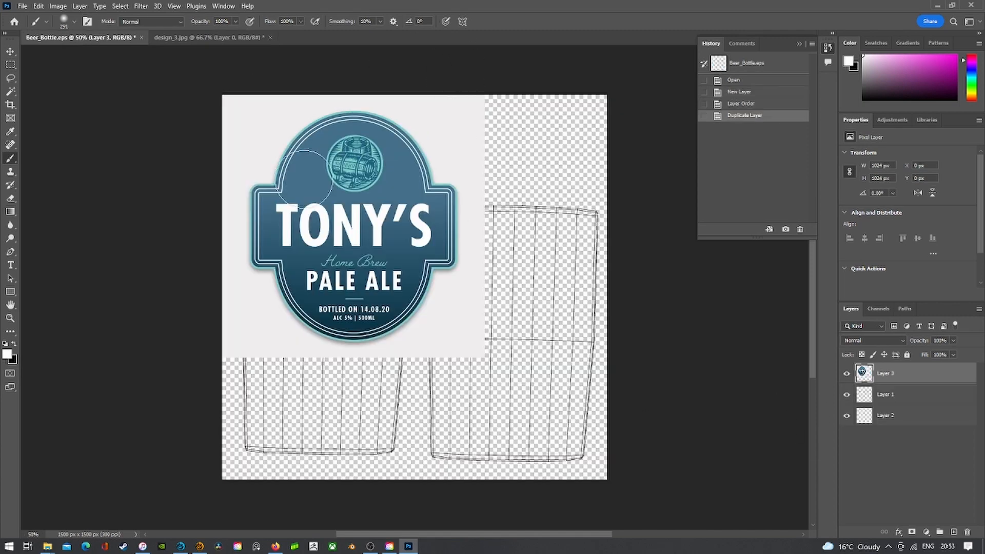
{"action": "left_click", "coordinate": [10, 51]}
{"action": "mouse_move", "coordinate": [384, 228]}
{"action": "left_mouse_down"}
{"action": "mouse_move", "coordinate": [358, 332]}
{"action": "mouse_move", "coordinate": [386, 334]}
{"action": "left_mouse_up"}
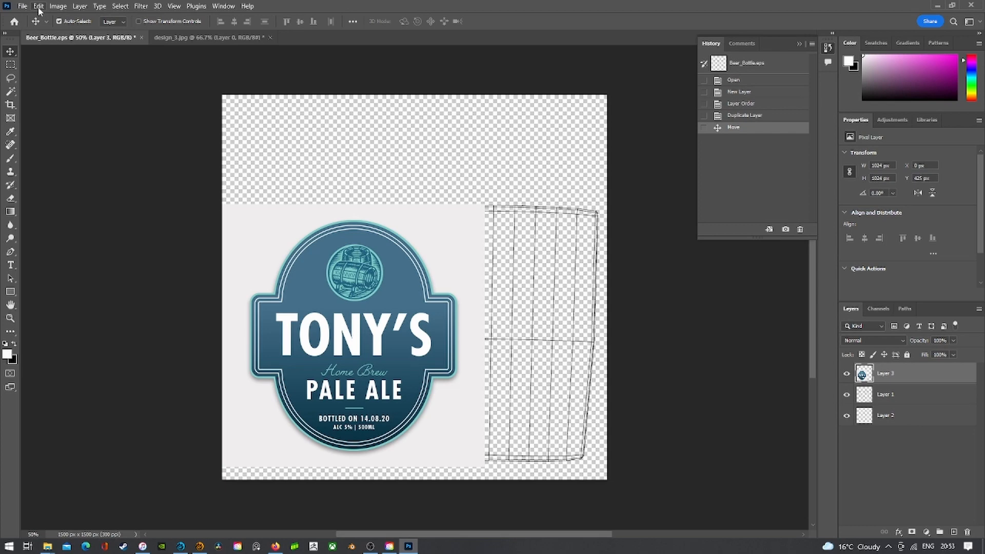
- Scale the label down to about 71% with Edit > Transform > Scale
{"action": "left_click", "coordinate": [39, 6]}
{"action": "left_click", "coordinate": [393, 5]}
{"action": "left_click", "coordinate": [44, 8]}
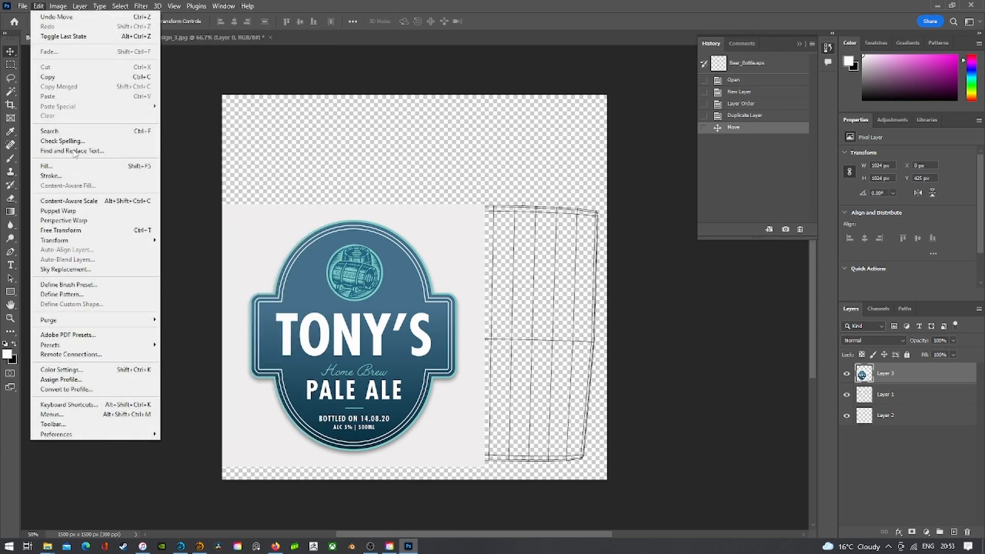
{"action": "mouse_move", "coordinate": [68, 240]}
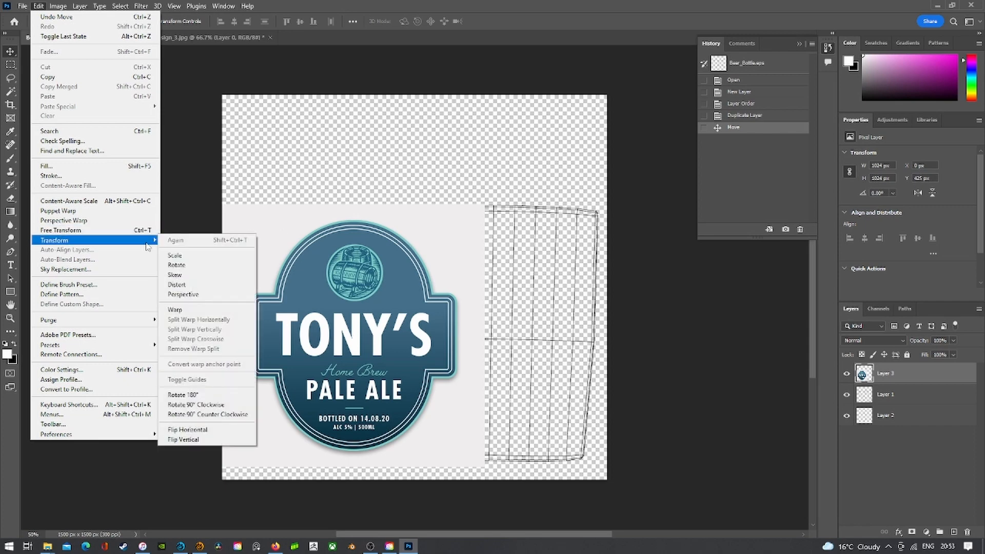
{"action": "left_click", "coordinate": [175, 256]}
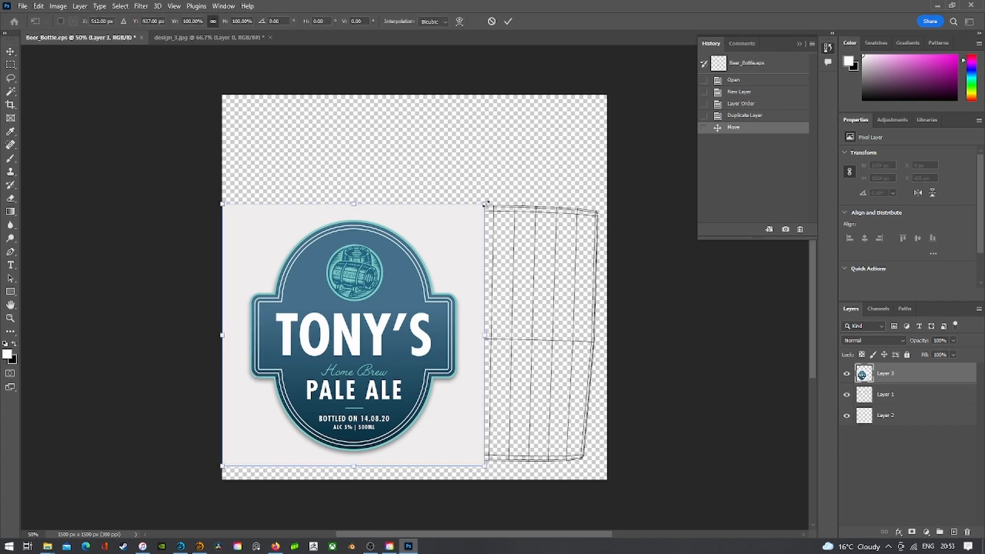
{"action": "left_click_drag", "start_coordinate": [485, 204], "coordinate": [420, 246]}
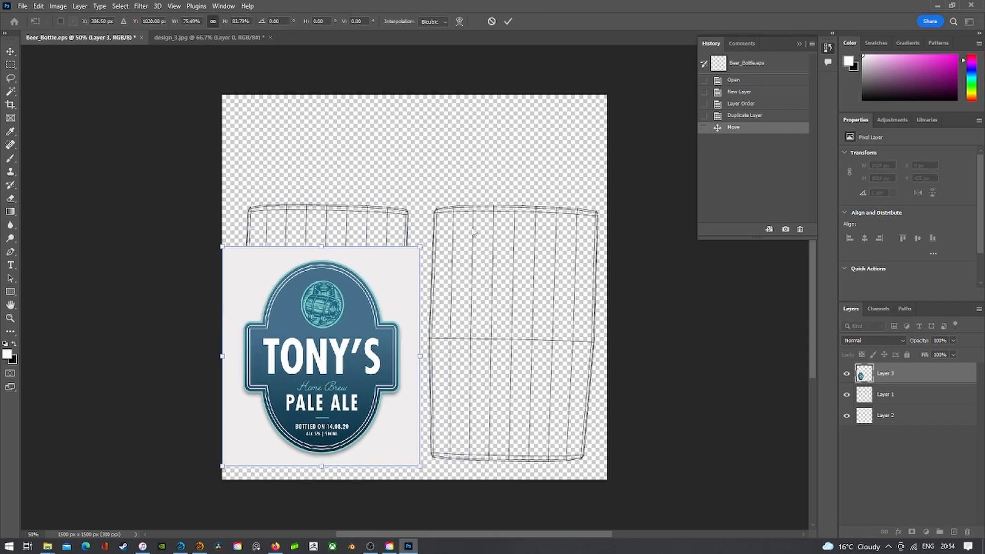
{"action": "key", "text": "ctrl+z"}
{"action": "left_click_drag", "start_coordinate": [483, 207], "coordinate": [408, 280]}
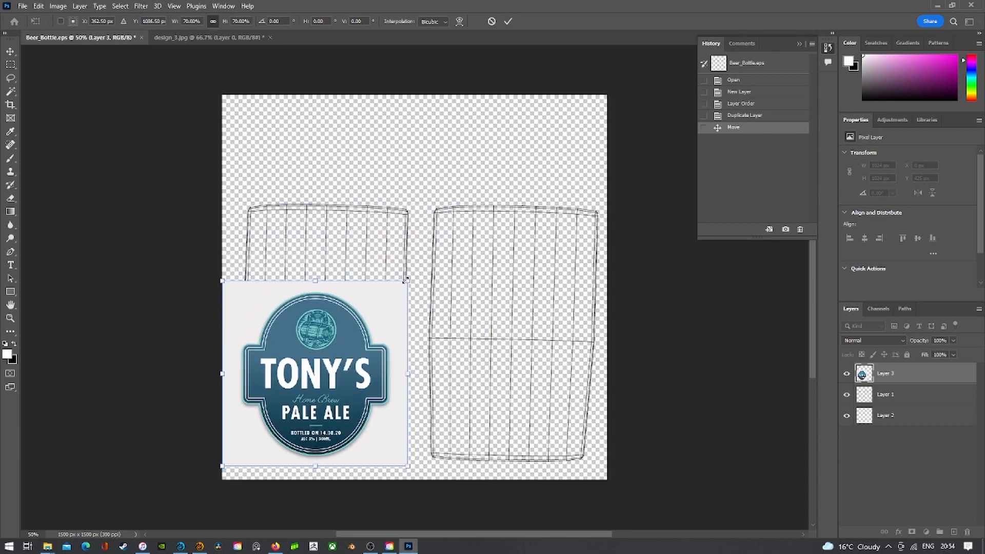
- Shrink the label to about 67% over the left outline and select its grey background
{"action": "left_click_drag", "start_coordinate": [375, 320], "coordinate": [382, 272]}
{"action": "left_click_drag", "start_coordinate": [415, 232], "coordinate": [406, 242]}
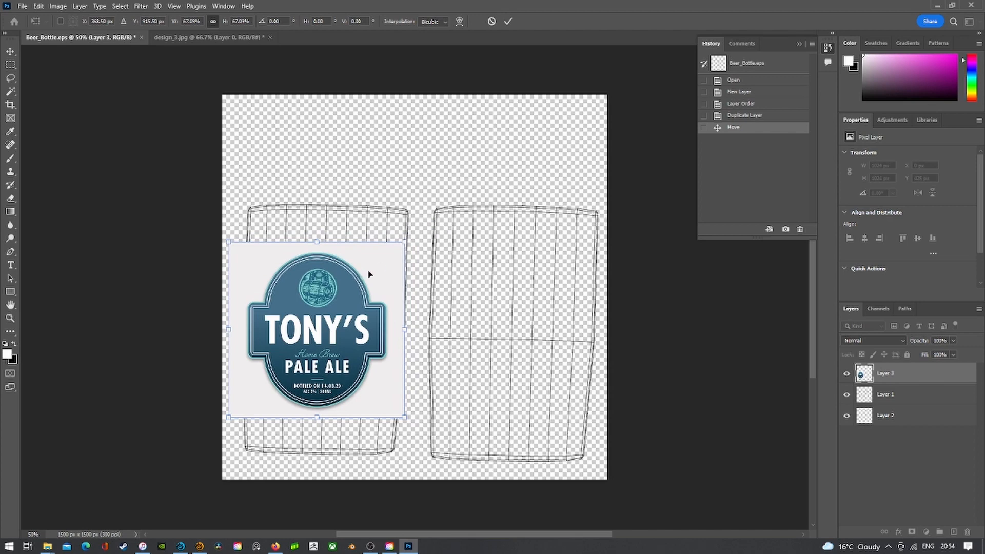
{"action": "left_click_drag", "start_coordinate": [368, 272], "coordinate": [374, 271]}
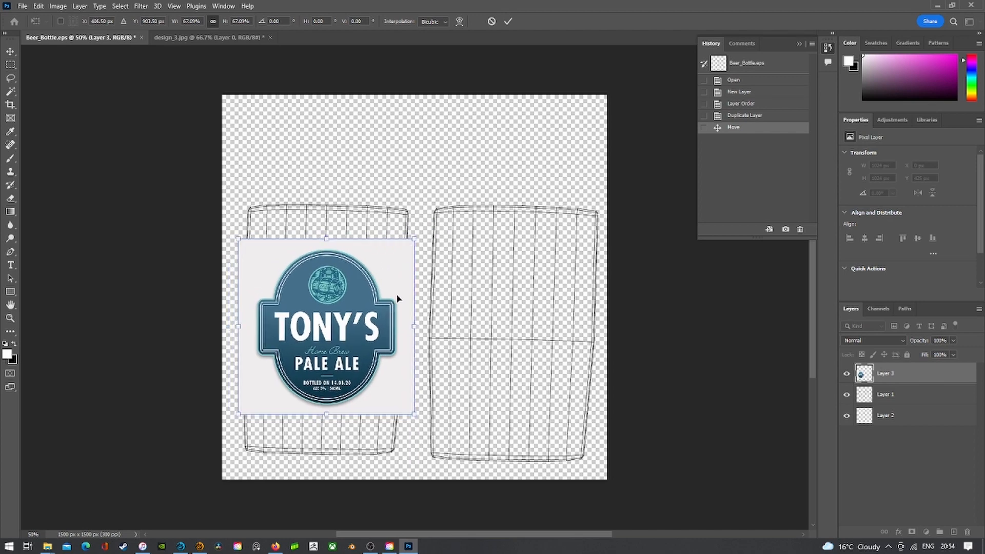
{"action": "left_click", "coordinate": [10, 92]}
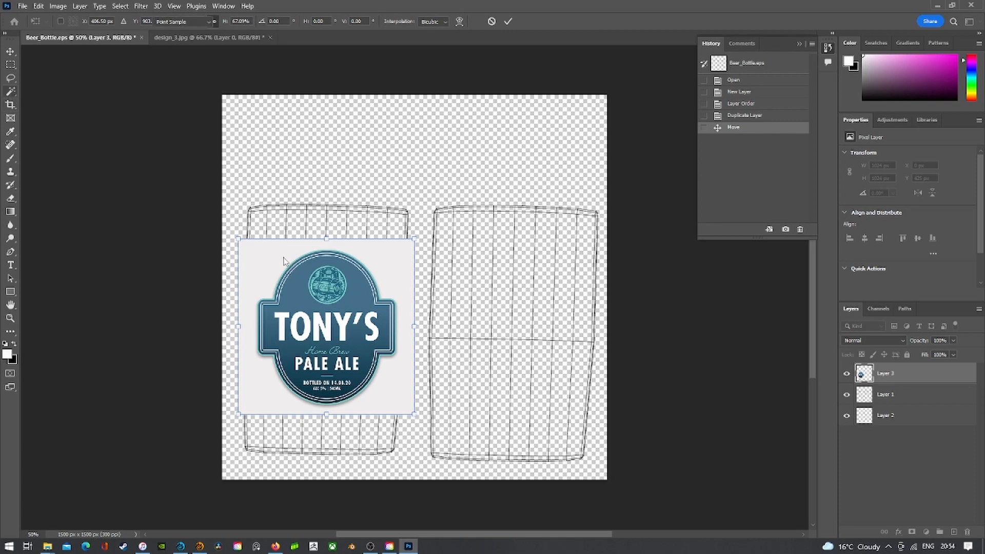
{"action": "left_click", "coordinate": [268, 255]}
- Delete the grey background, nudge the label within the left outline, and deselect
{"action": "key", "text": "Delete"}
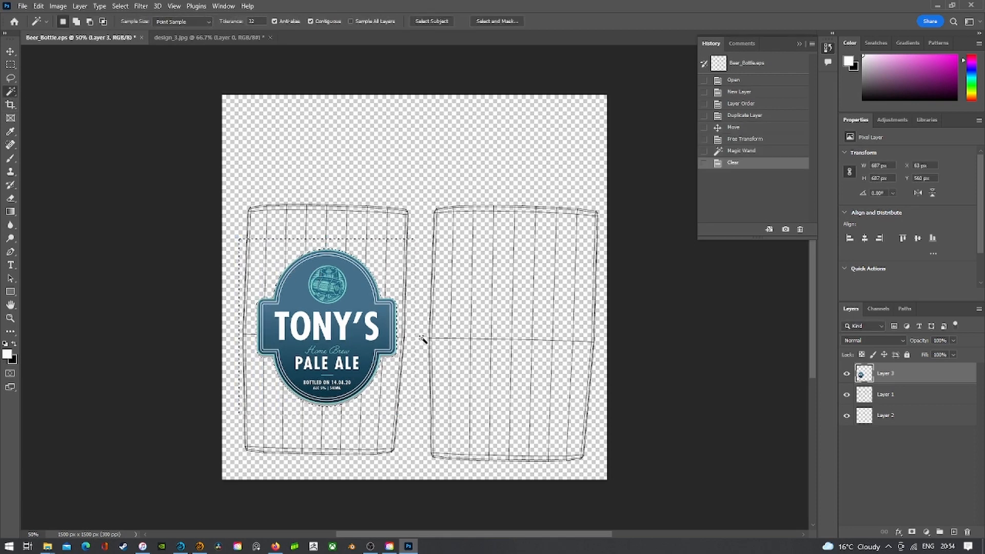
{"action": "left_click", "coordinate": [11, 51]}
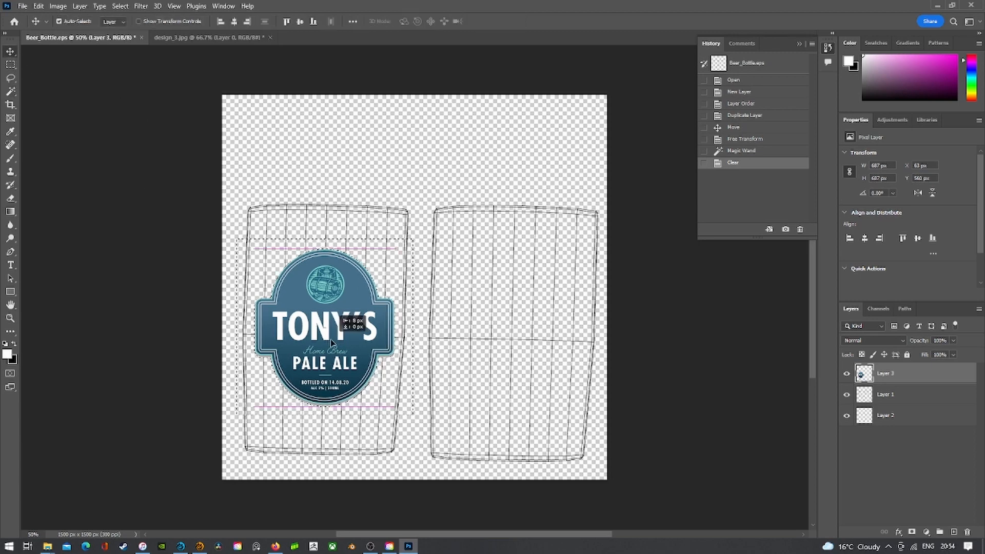
{"action": "left_click_drag", "start_coordinate": [331, 342], "coordinate": [331, 343]}
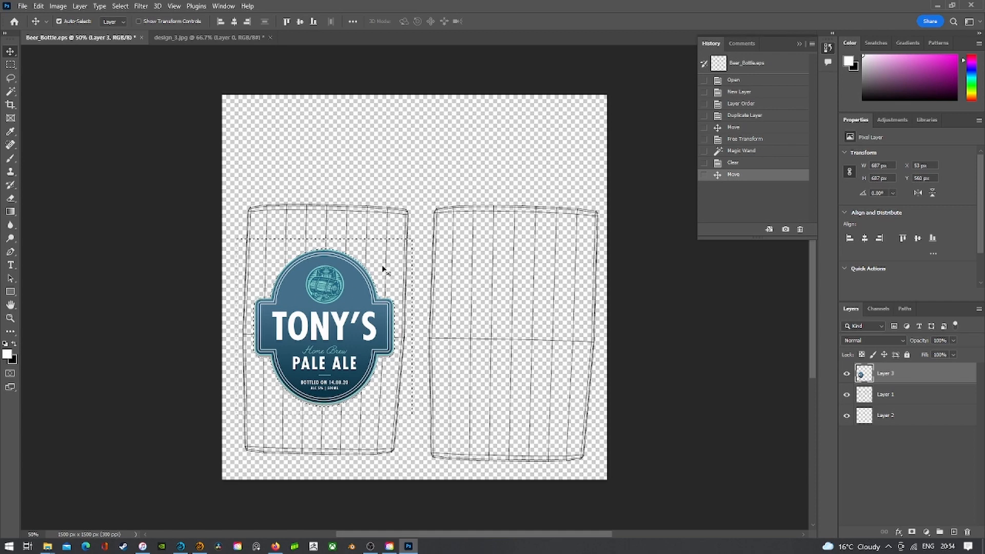
{"action": "left_click", "coordinate": [10, 64]}
{"action": "right_click", "coordinate": [371, 150]}
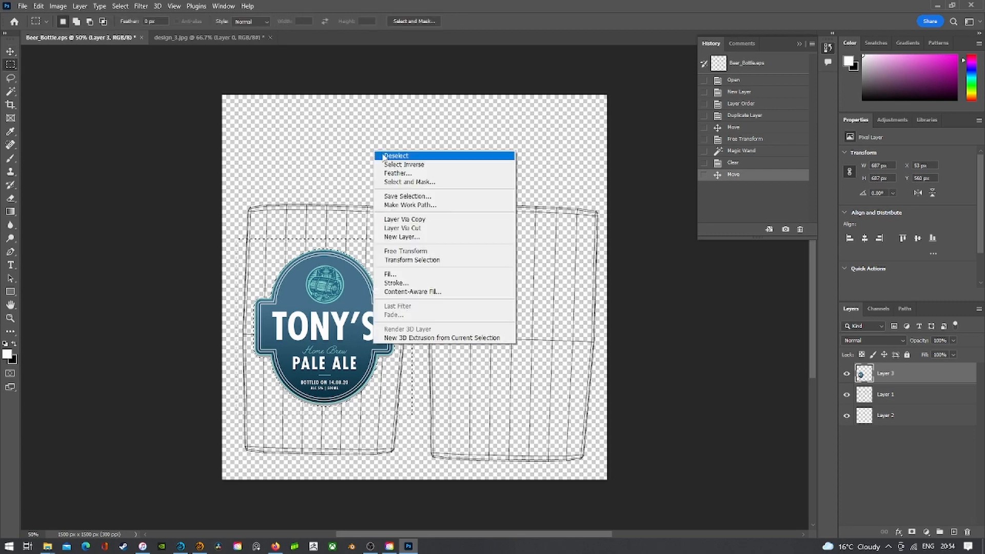
{"action": "left_click", "coordinate": [382, 154]}
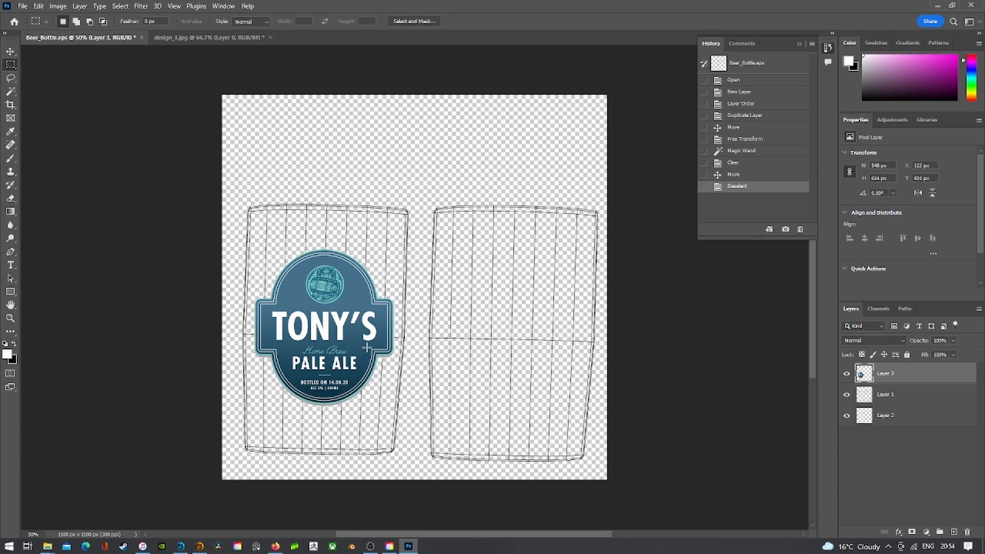
- Duplicate the Layer 3 label and move the copy onto the right bottle outline
{"action": "right_click", "coordinate": [903, 380]}
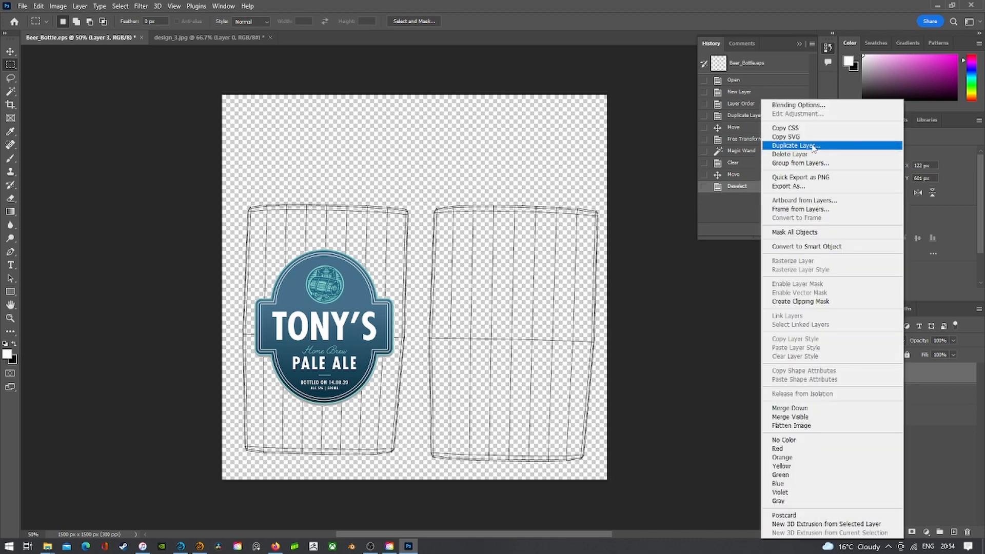
{"action": "left_click", "coordinate": [813, 146]}
{"action": "left_click", "coordinate": [577, 153]}
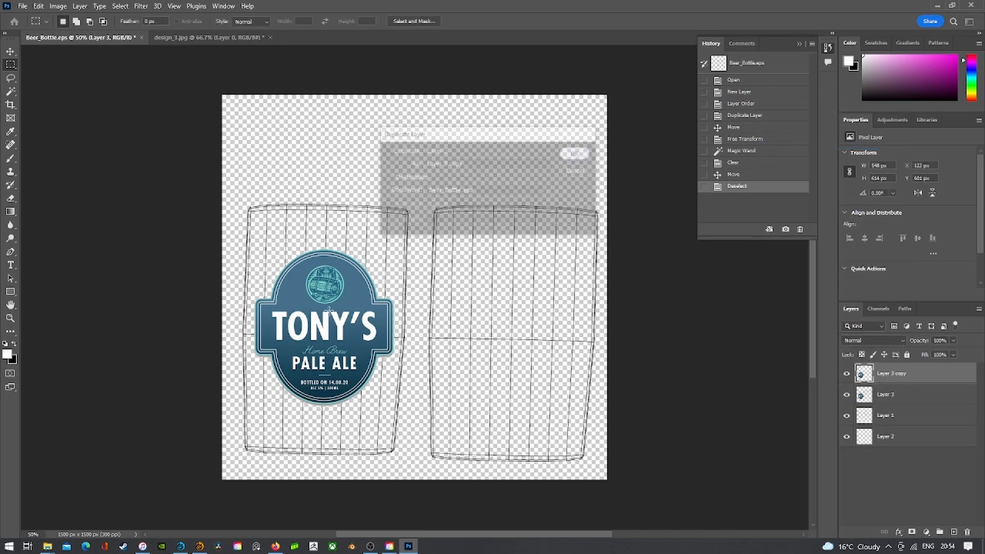
{"action": "left_click", "coordinate": [10, 51]}
{"action": "left_click_drag", "start_coordinate": [289, 295], "coordinate": [505, 310]}
{"action": "left_click_drag", "start_coordinate": [517, 306], "coordinate": [516, 306]}
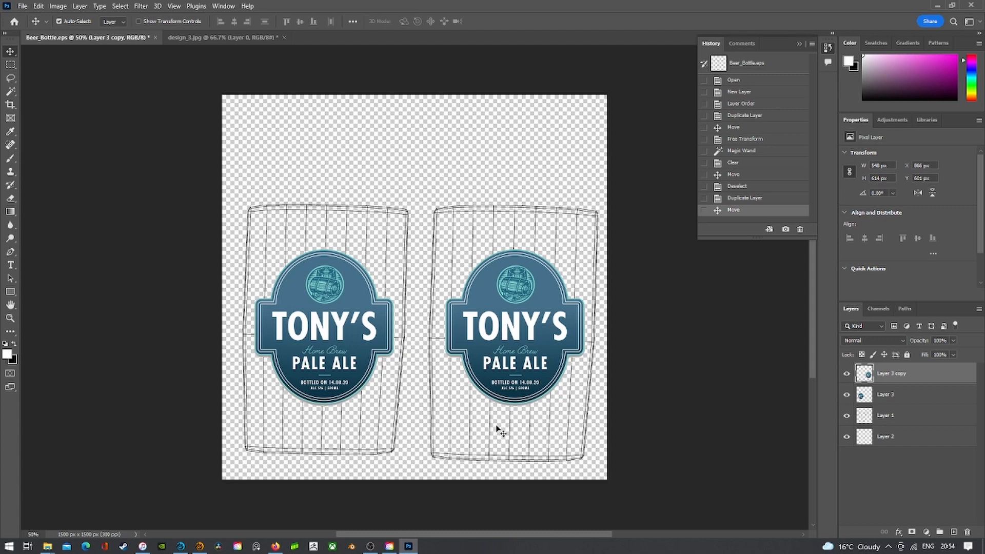
- Toggle the visibility of wireframe Layers 1 and 2 off and back on
{"action": "left_click_drag", "start_coordinate": [846, 415], "coordinate": [847, 437]}
{"action": "left_click", "coordinate": [847, 436]}
{"action": "left_click", "coordinate": [846, 416]}
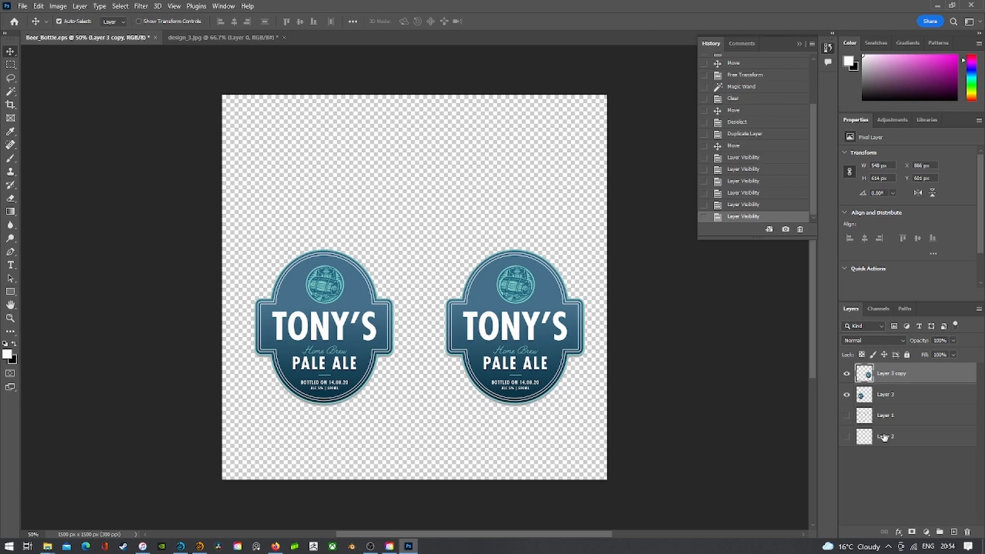
- Merge the label copy down into Layer 3 and delete wireframe Layer 1
{"action": "left_click", "coordinate": [58, 6]}
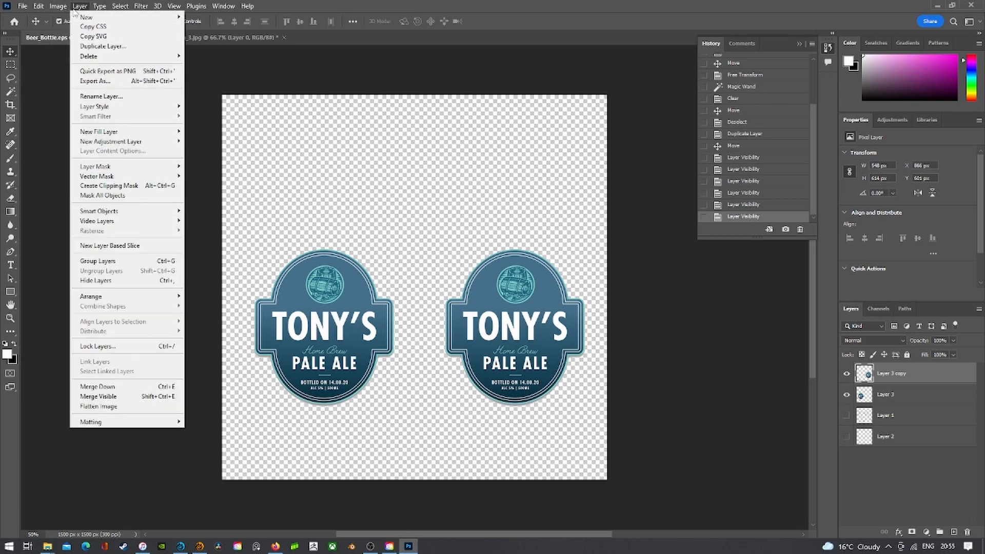
{"action": "left_click", "coordinate": [109, 386]}
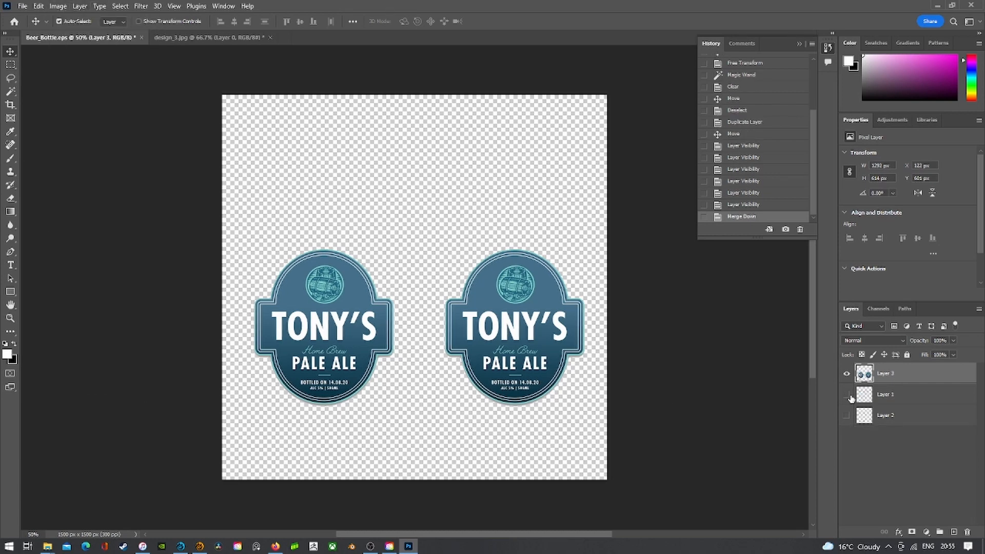
{"action": "left_click", "coordinate": [847, 394]}
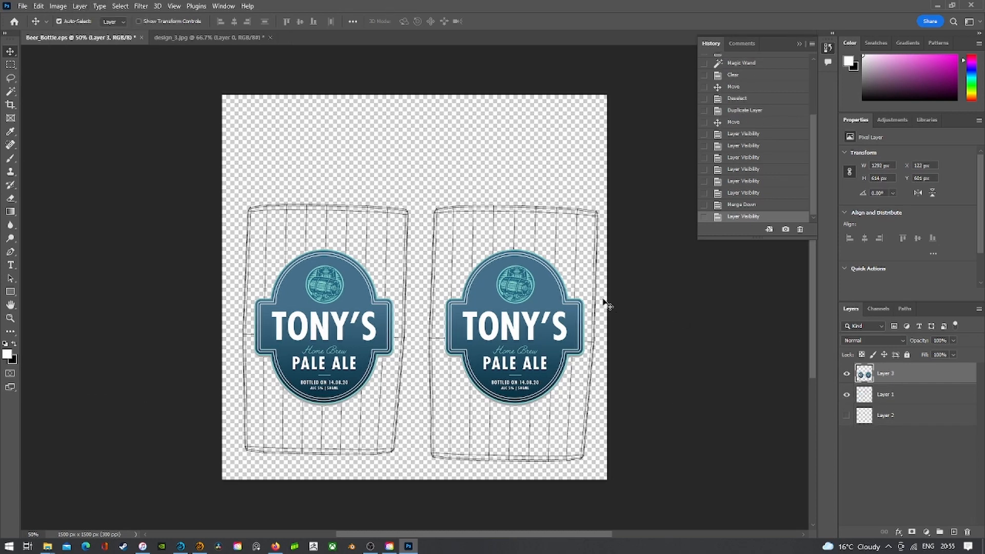
{"action": "left_click", "coordinate": [846, 394]}
{"action": "left_click", "coordinate": [895, 397]}
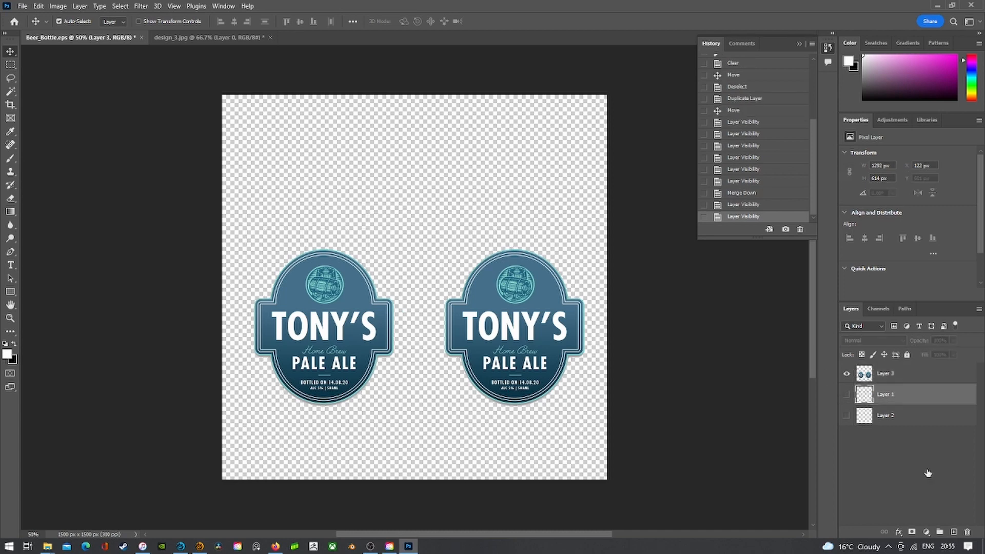
{"action": "left_click", "coordinate": [967, 532]}
{"action": "left_click", "coordinate": [449, 204]}
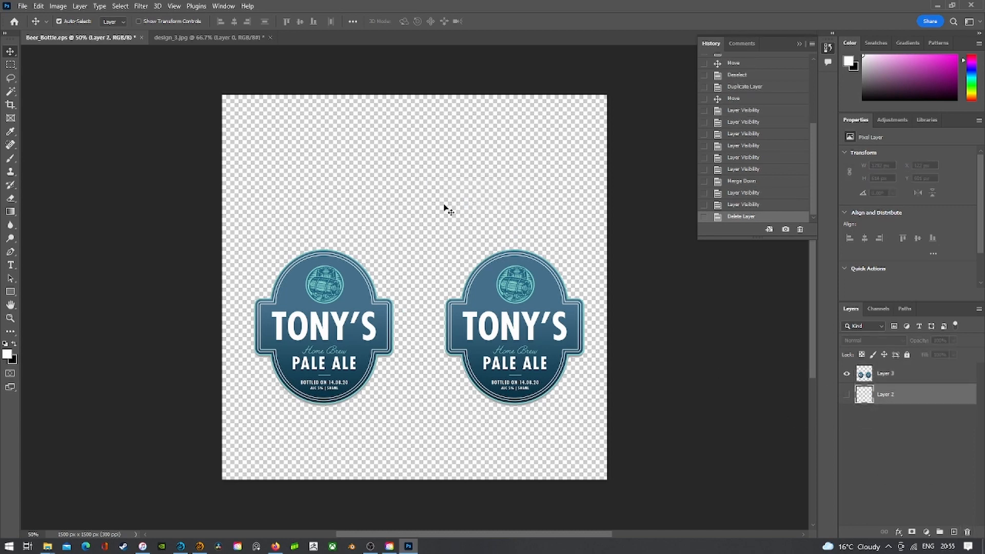
- Hide Layer 2 and Magic Wand-select the transparent area around the labels on Layer 3
{"action": "left_click", "coordinate": [847, 395]}
{"action": "left_click", "coordinate": [847, 395]}
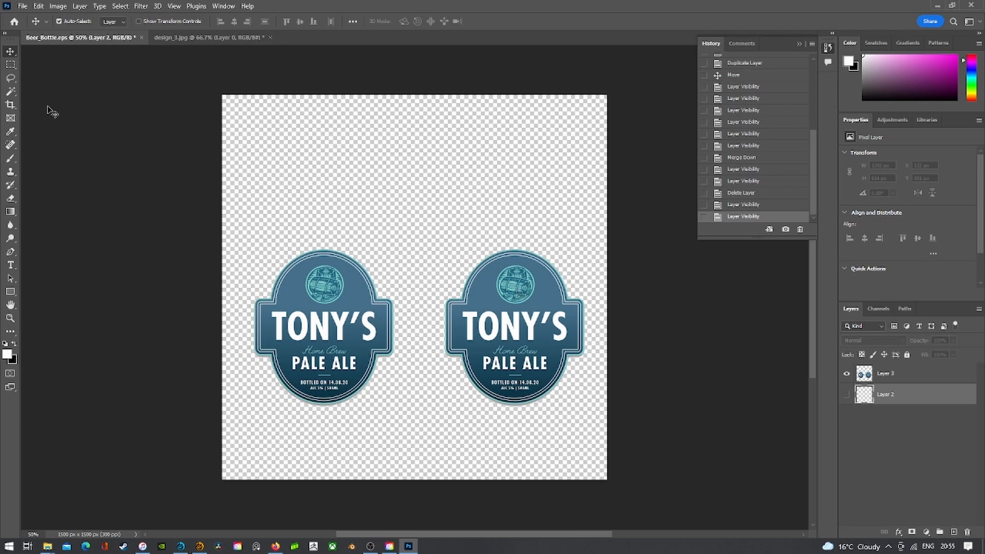
{"action": "left_click", "coordinate": [10, 91]}
{"action": "left_click", "coordinate": [372, 179]}
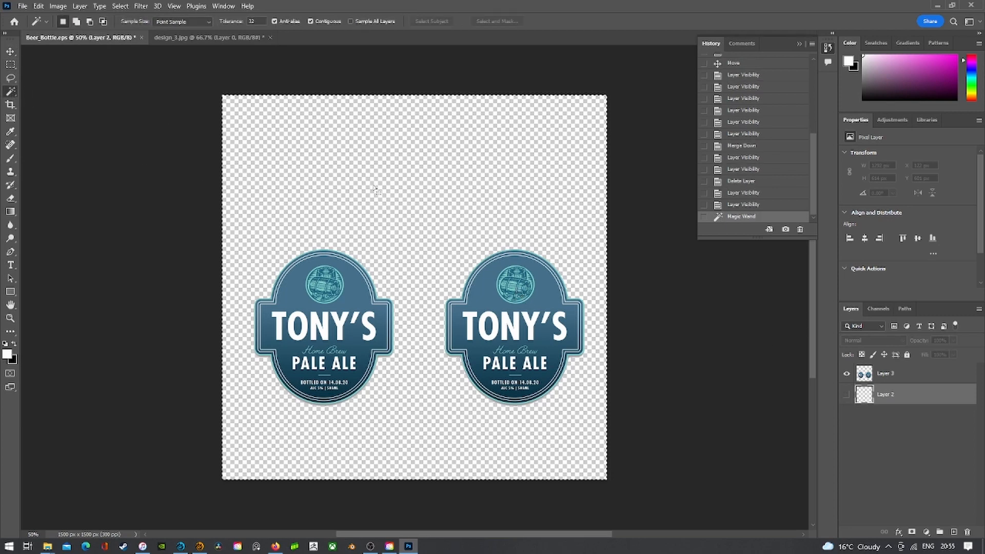
{"action": "right_click", "coordinate": [11, 93]}
{"action": "key", "text": "ctrl+d"}
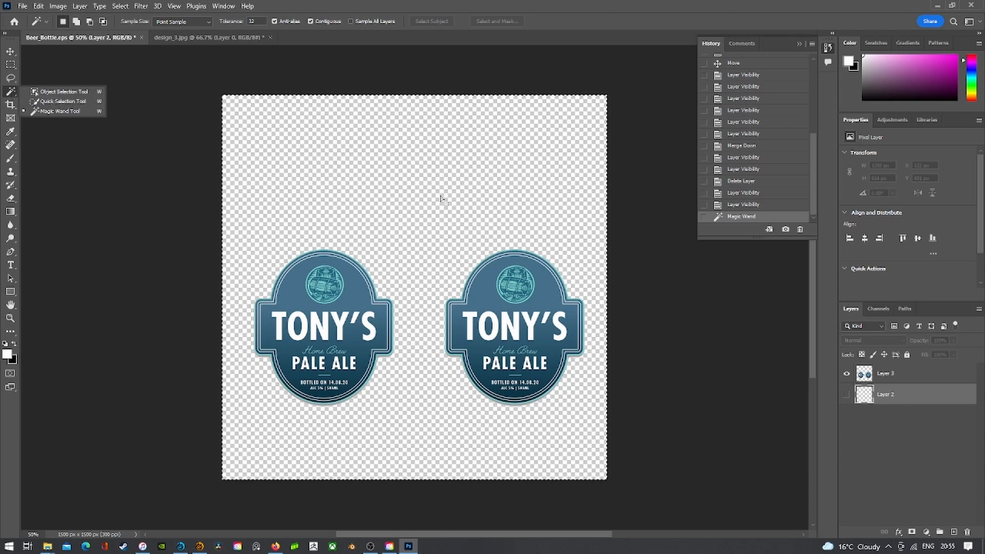
{"action": "left_click", "coordinate": [890, 378]}
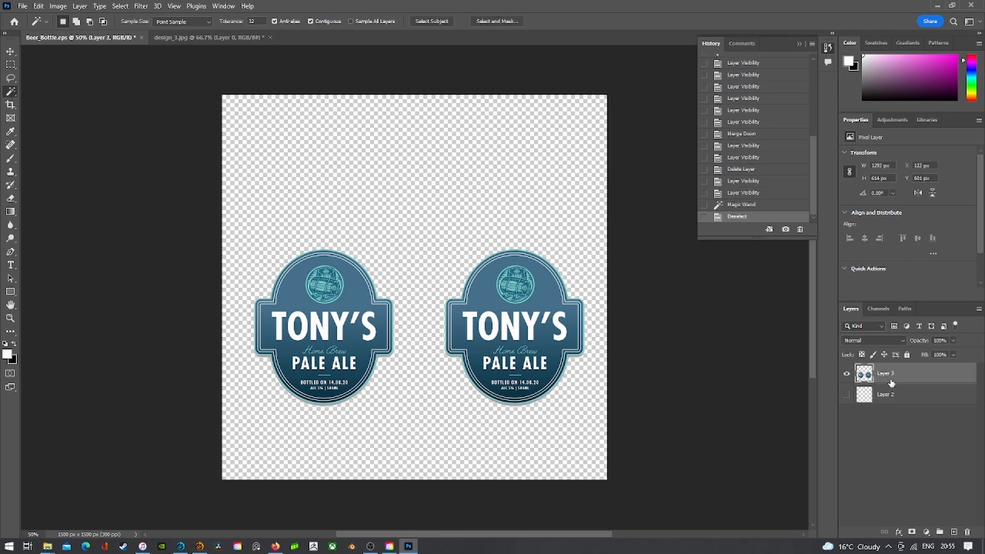
{"action": "left_click", "coordinate": [444, 202]}
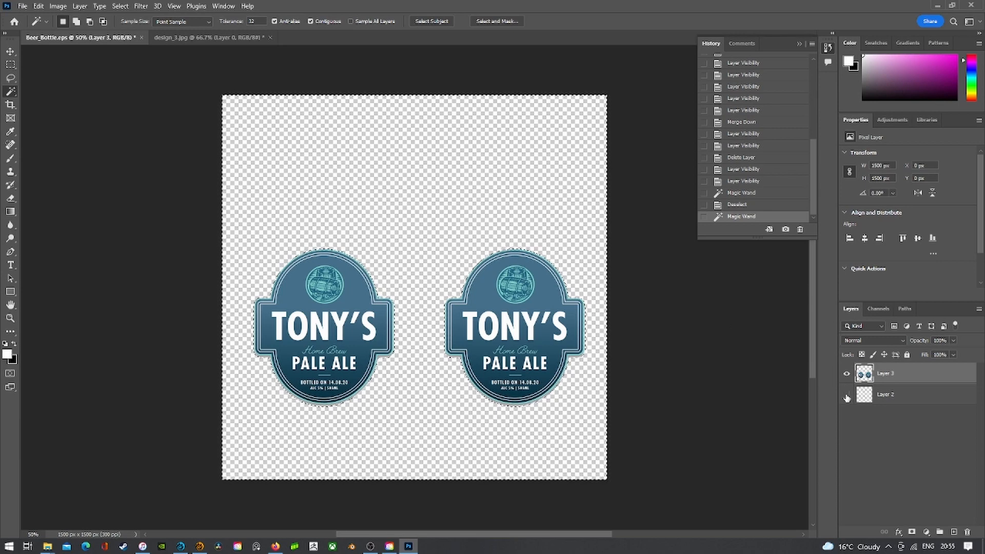
{"action": "left_click", "coordinate": [892, 398]}
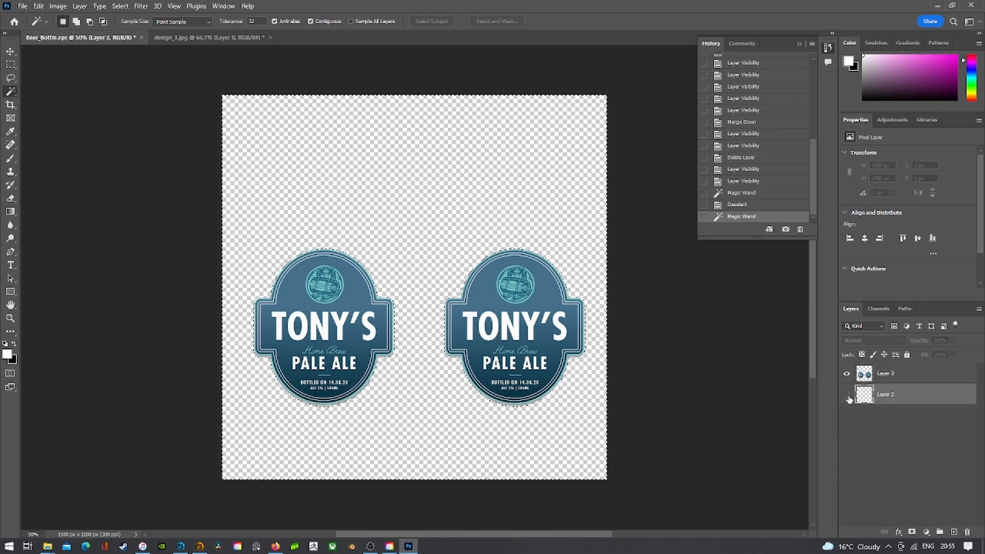
- Fill the selected area around the labels on Layer 2 with white
{"action": "left_click", "coordinate": [846, 394]}
{"action": "left_click", "coordinate": [846, 374]}
{"action": "left_click", "coordinate": [38, 6]}
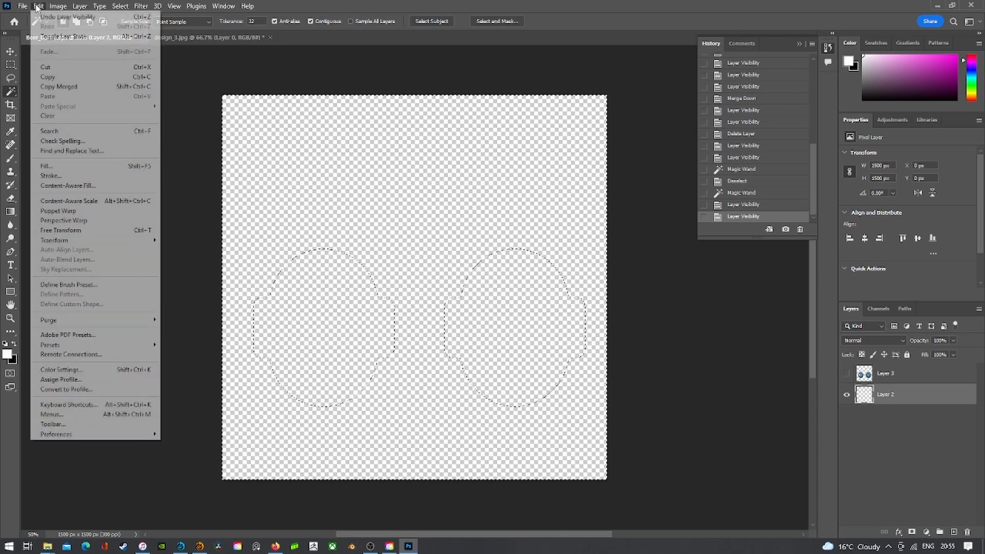
{"action": "left_click", "coordinate": [41, 166]}
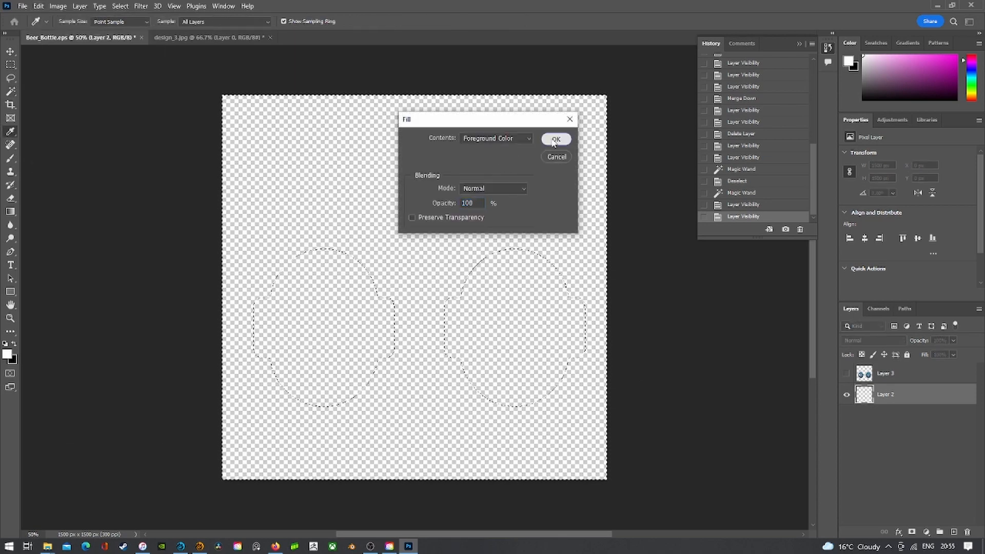
{"action": "left_click", "coordinate": [556, 139]}
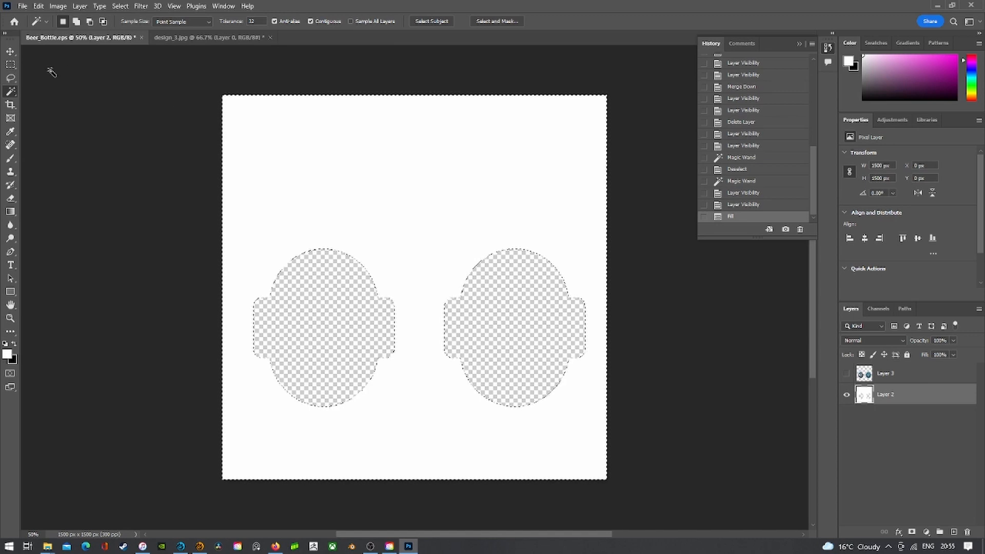
- Deselect, fill all of Layer 2 with the black background colour, and show the labels again
{"action": "left_click", "coordinate": [11, 65]}
{"action": "right_click", "coordinate": [343, 147]}
{"action": "left_click", "coordinate": [359, 151]}
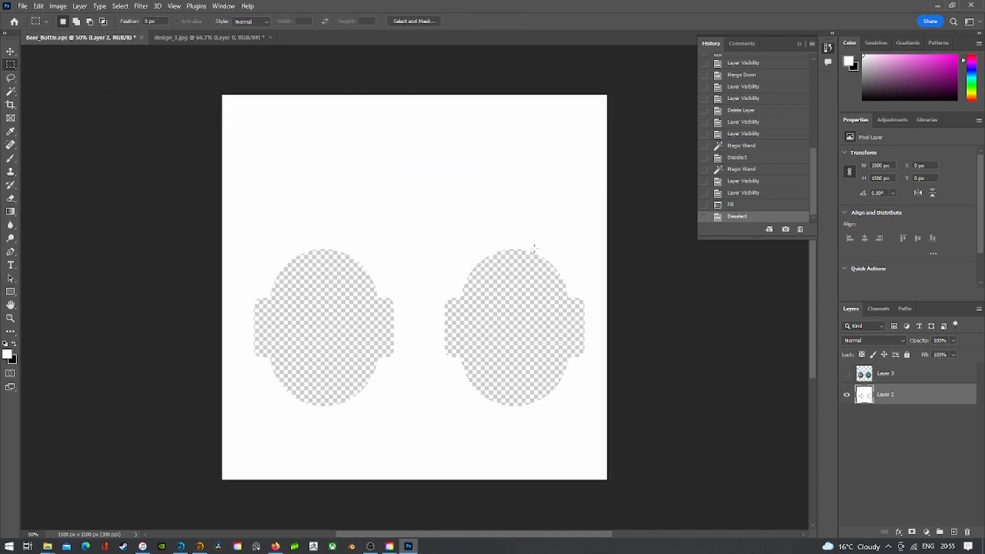
{"action": "left_click", "coordinate": [38, 6]}
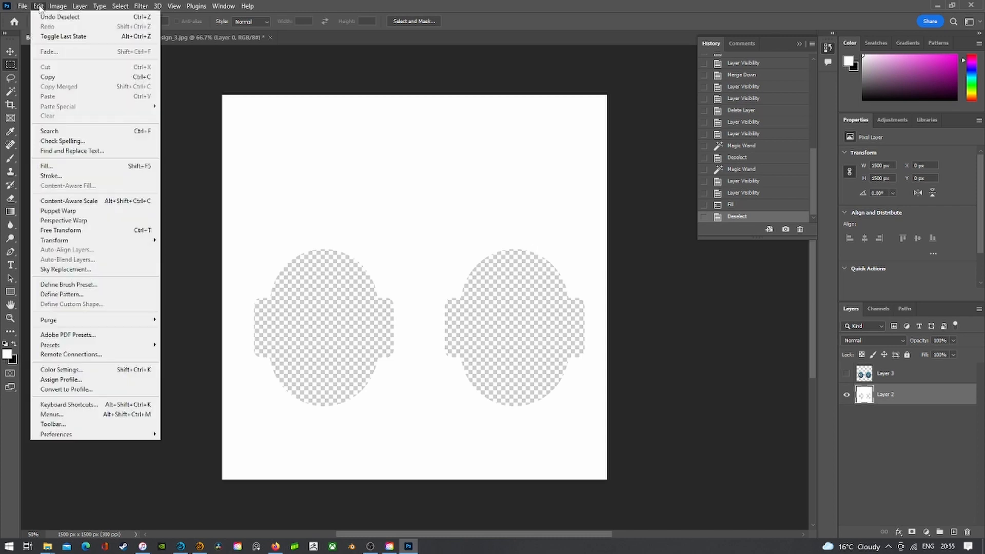
{"action": "left_click", "coordinate": [52, 167]}
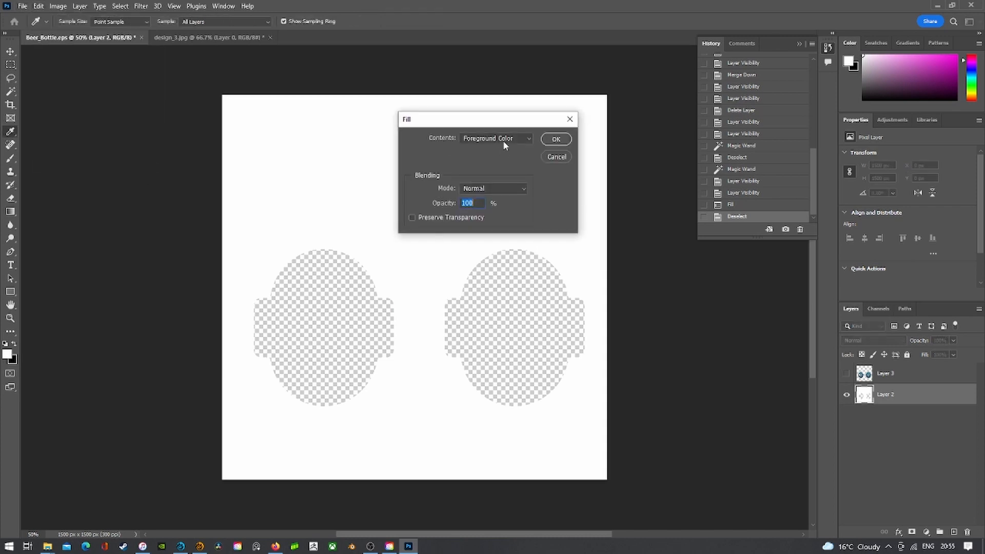
{"action": "left_click", "coordinate": [500, 139]}
{"action": "left_click", "coordinate": [501, 157]}
{"action": "left_click", "coordinate": [556, 139]}
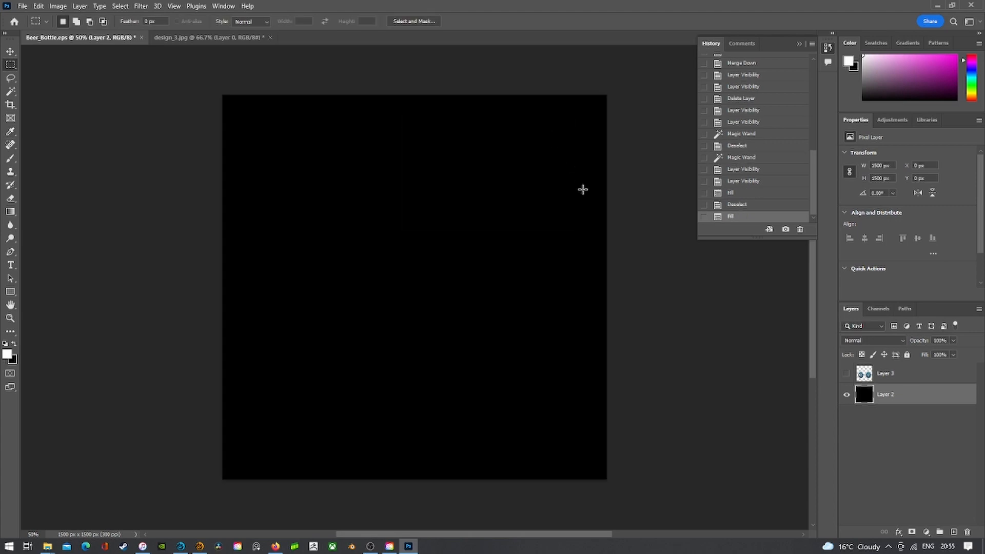
{"action": "left_click", "coordinate": [847, 373]}
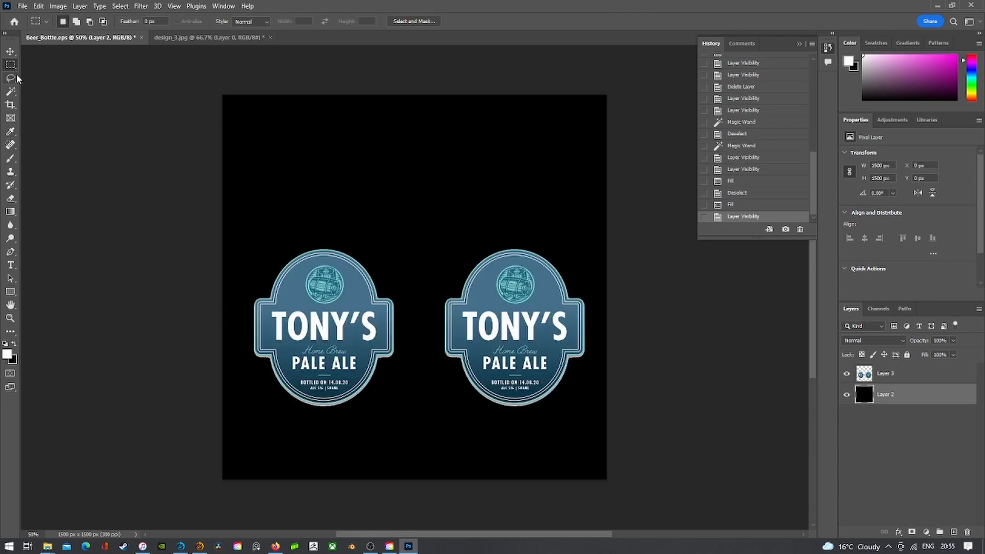
- Select the label shapes by colour-selecting the background on Layer 3 and inverting the selection
{"action": "left_click", "coordinate": [11, 91]}
{"action": "left_click", "coordinate": [56, 113]}
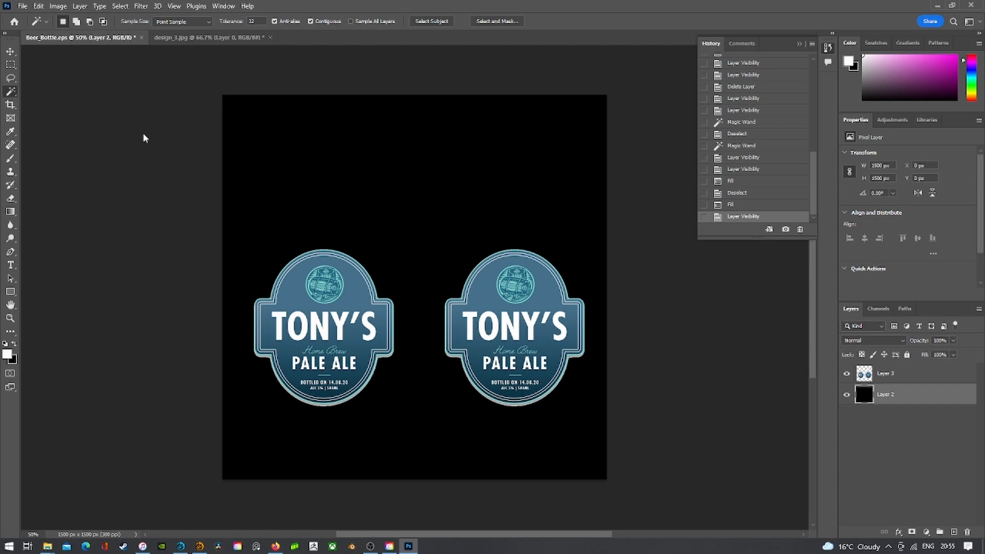
{"action": "left_click", "coordinate": [901, 375]}
{"action": "left_click", "coordinate": [507, 193]}
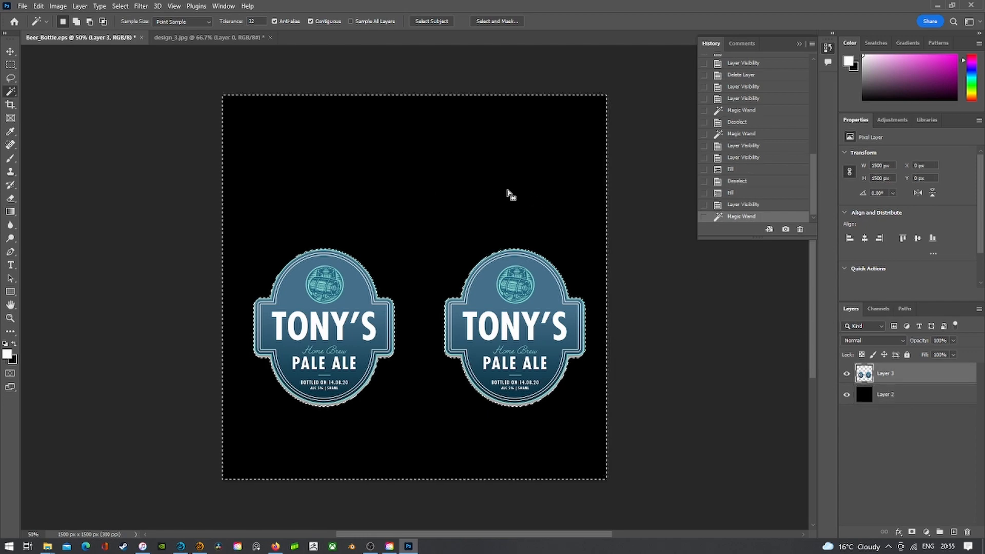
{"action": "left_click", "coordinate": [895, 395]}
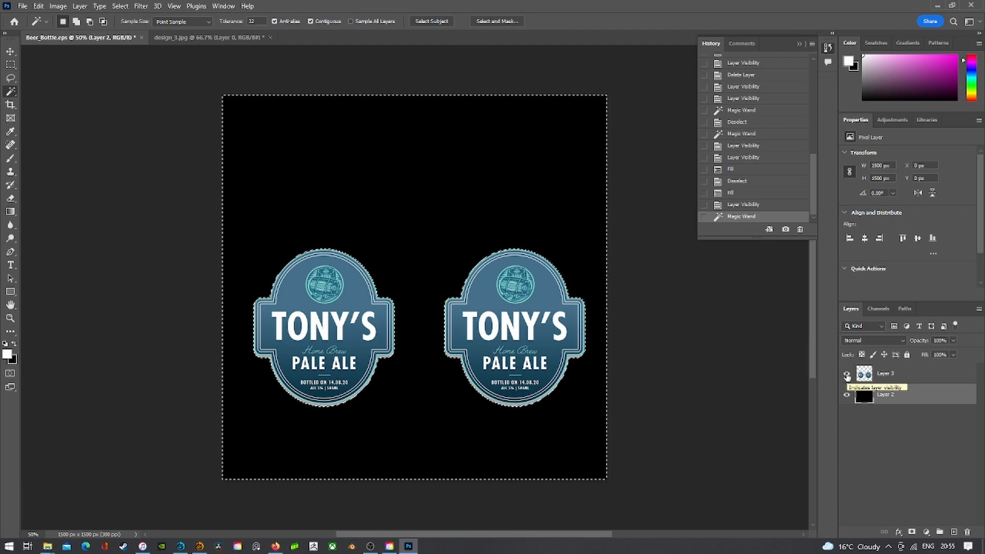
{"action": "right_click", "coordinate": [411, 298]}
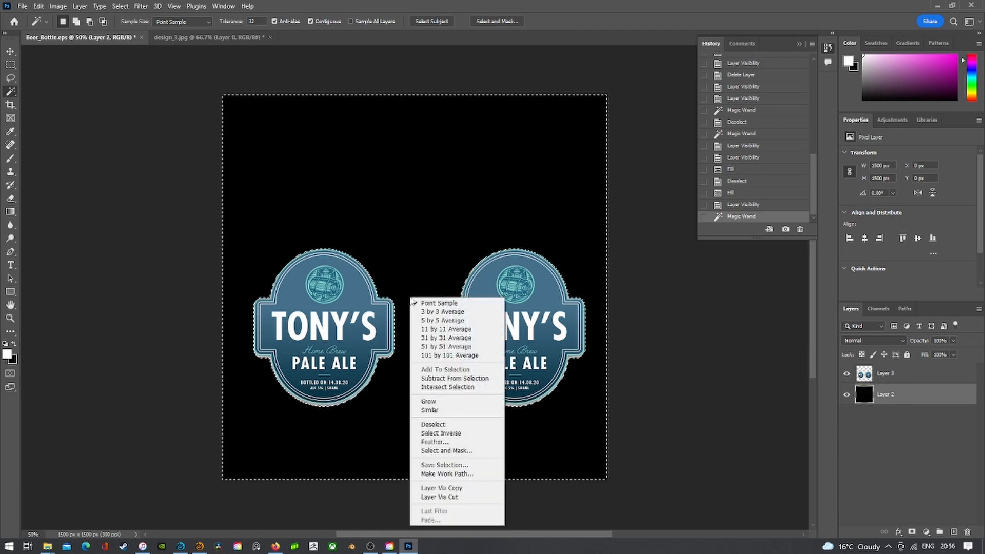
{"action": "left_click", "coordinate": [10, 64]}
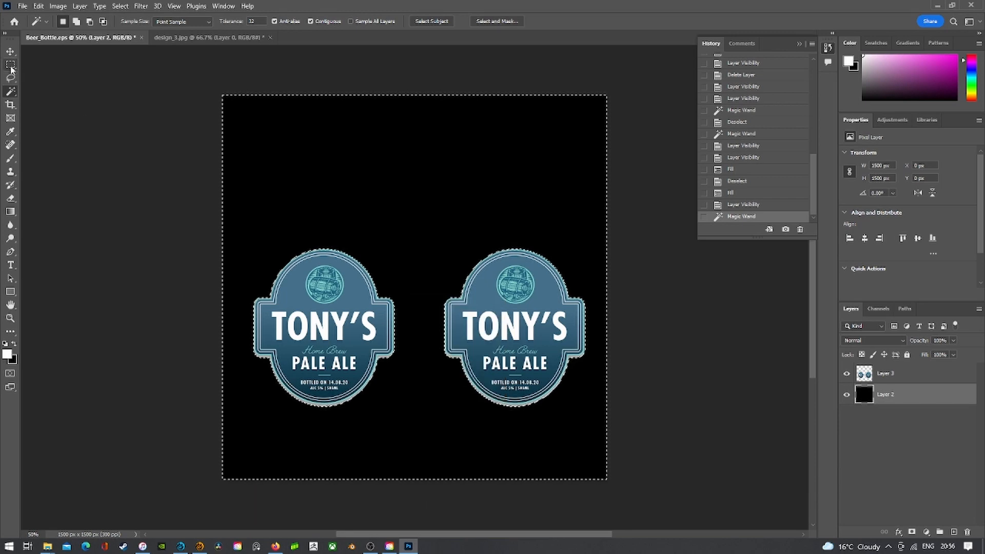
{"action": "left_click", "coordinate": [11, 65]}
{"action": "right_click", "coordinate": [363, 236]}
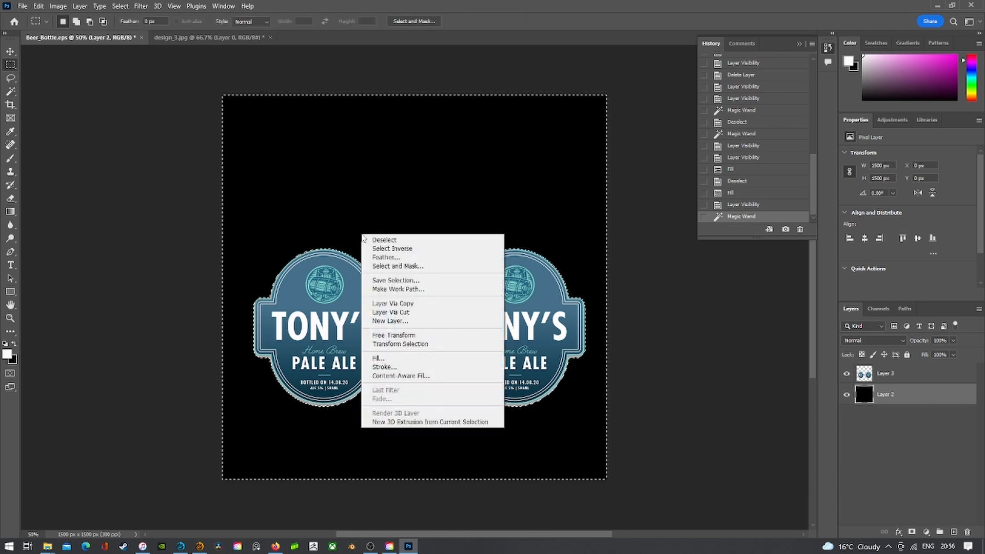
{"action": "left_click", "coordinate": [388, 249]}
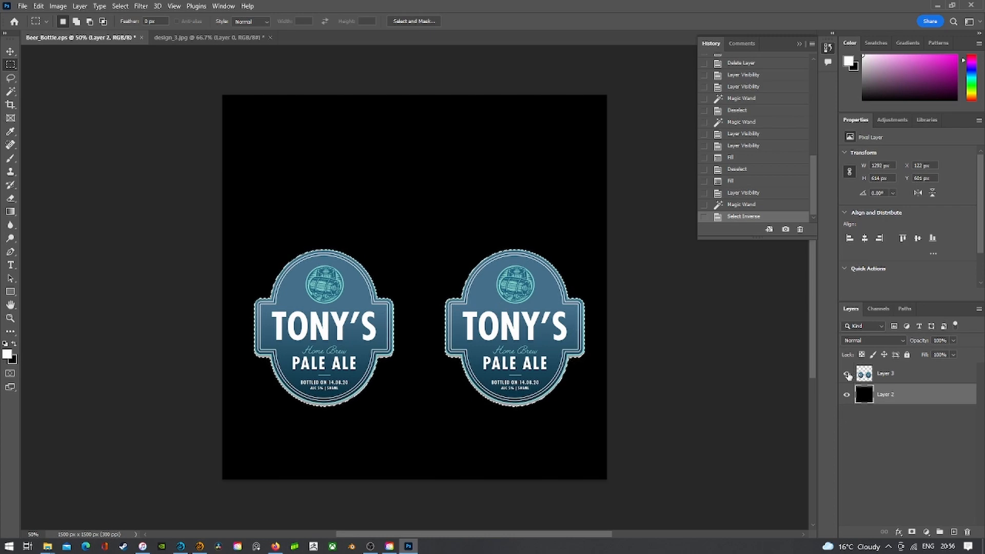
- Fill the selected label shapes on Layer 2 with the white foreground colour
{"action": "left_click", "coordinate": [38, 6]}
{"action": "left_click", "coordinate": [66, 171]}
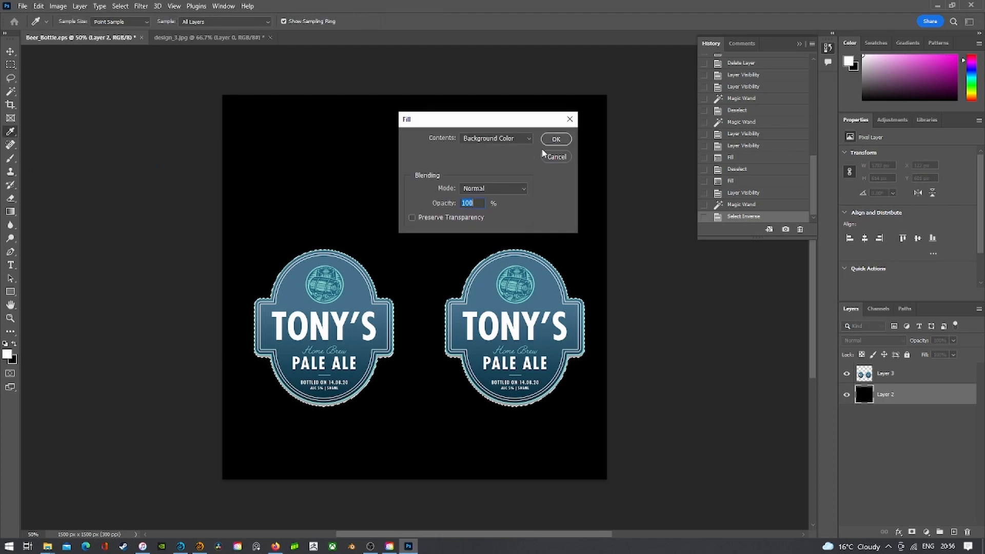
{"action": "left_click", "coordinate": [555, 140]}
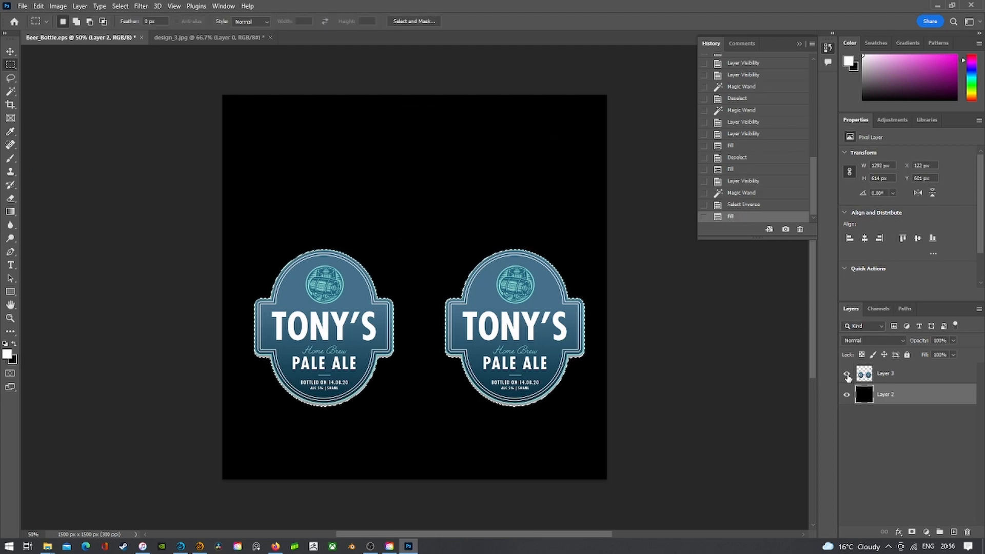
{"action": "left_click", "coordinate": [39, 7]}
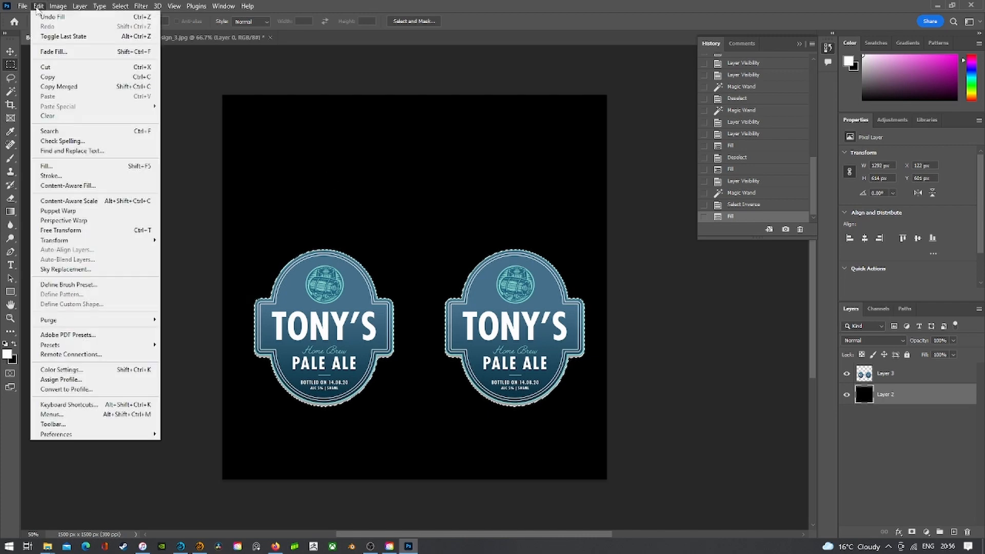
{"action": "left_click", "coordinate": [81, 170]}
{"action": "left_click", "coordinate": [495, 138]}
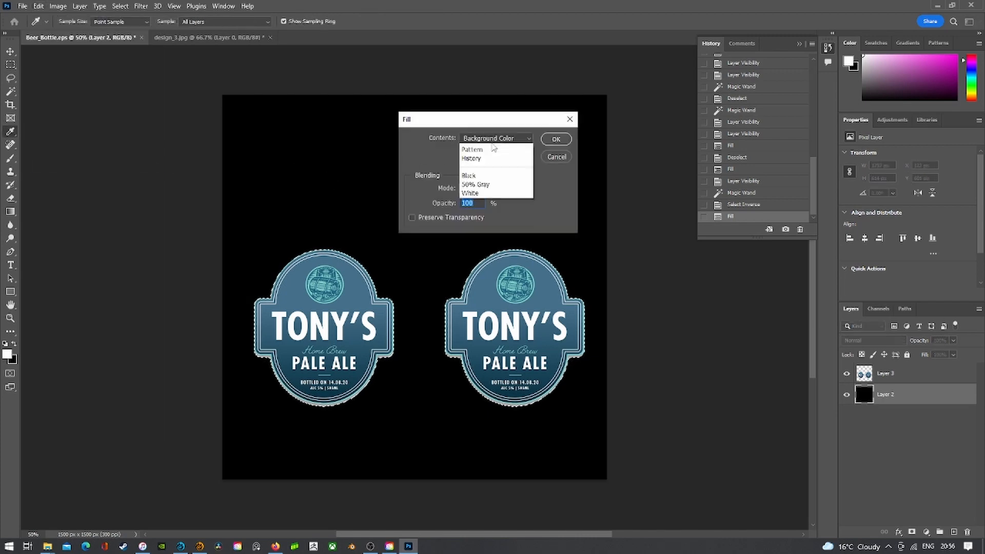
{"action": "left_click", "coordinate": [485, 148]}
{"action": "left_click", "coordinate": [556, 139]}
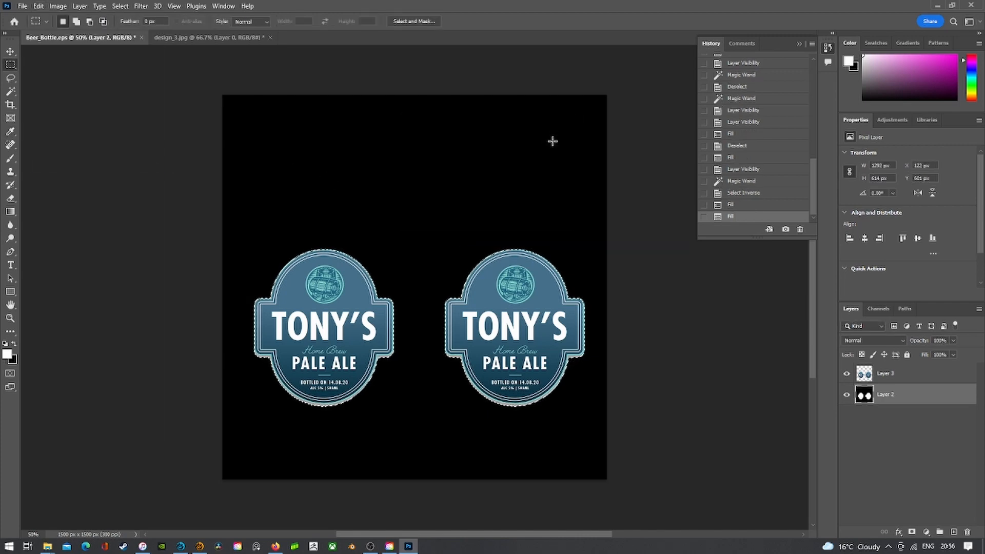
- Deselect, then toggle Layer 3 and Layer 2 visibility to check the white fill
{"action": "left_click", "coordinate": [847, 374]}
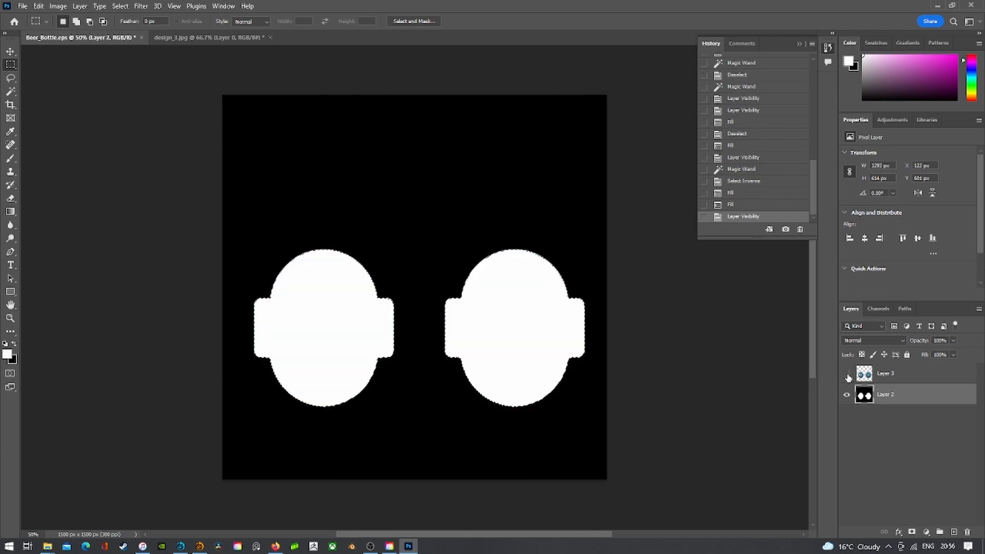
{"action": "right_click", "coordinate": [358, 191]}
{"action": "left_click", "coordinate": [377, 200]}
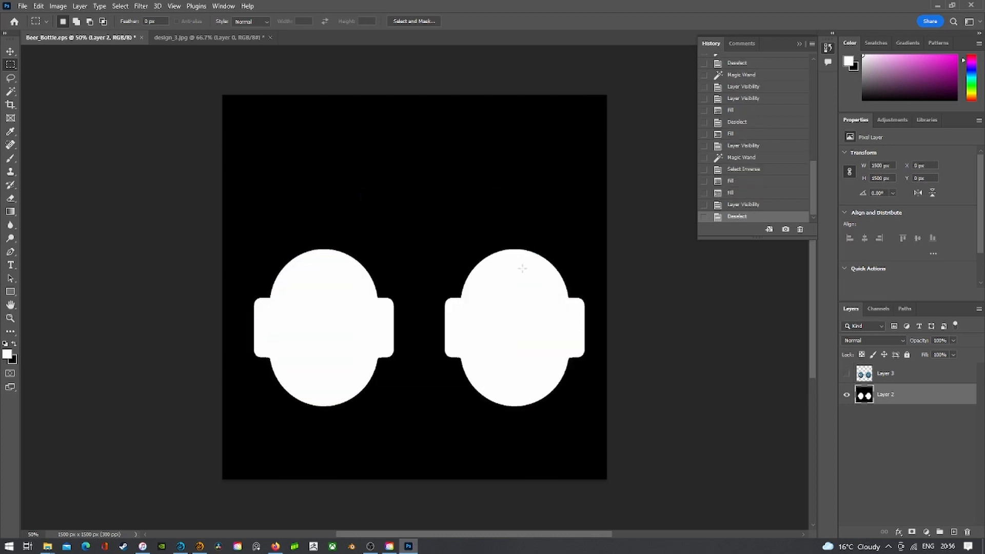
{"action": "left_click", "coordinate": [846, 374]}
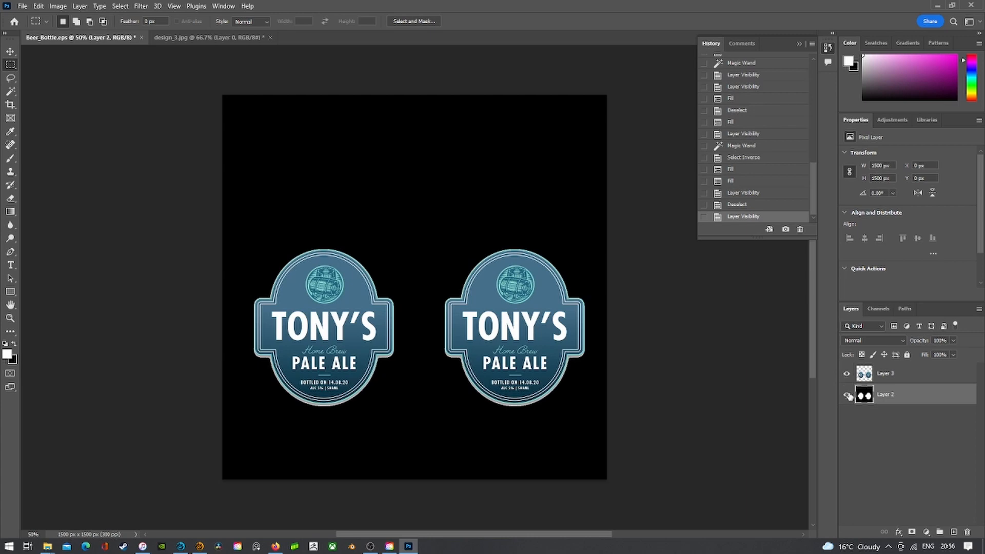
{"action": "left_click", "coordinate": [846, 395]}
{"action": "left_click", "coordinate": [895, 380]}
{"action": "left_click", "coordinate": [845, 396]}
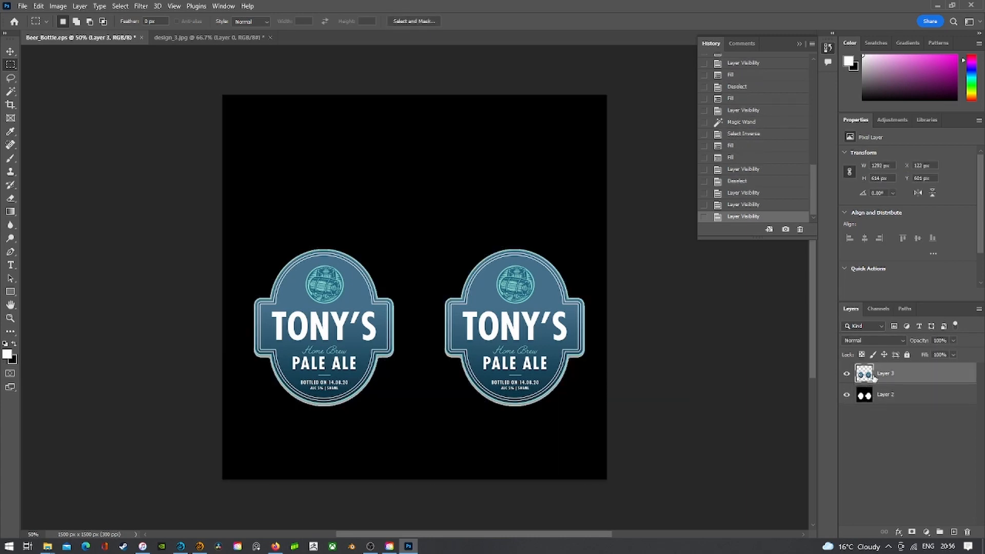
- Check the image colour mode and leave the black mask Layer 2 hidden beneath the labels
{"action": "left_click", "coordinate": [846, 374]}
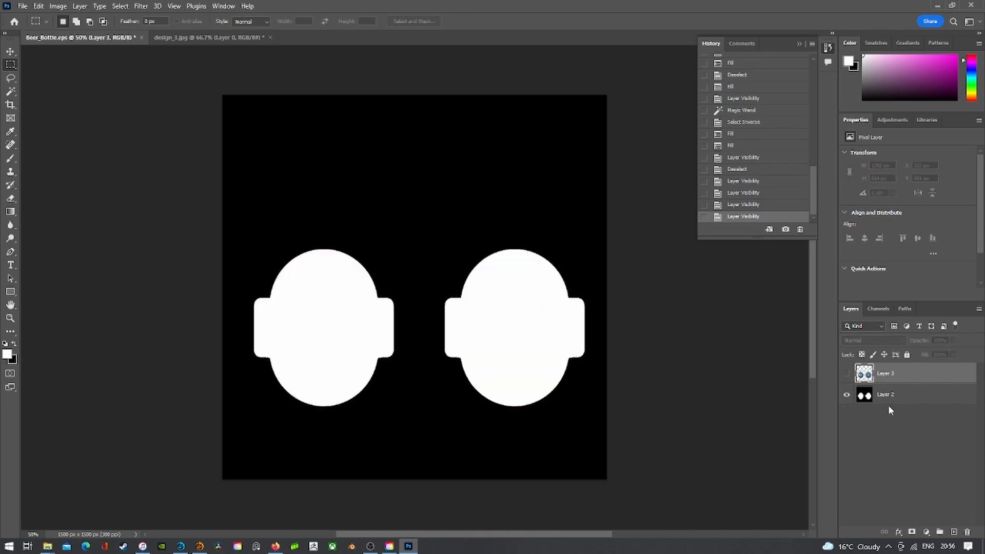
{"action": "left_click", "coordinate": [891, 402]}
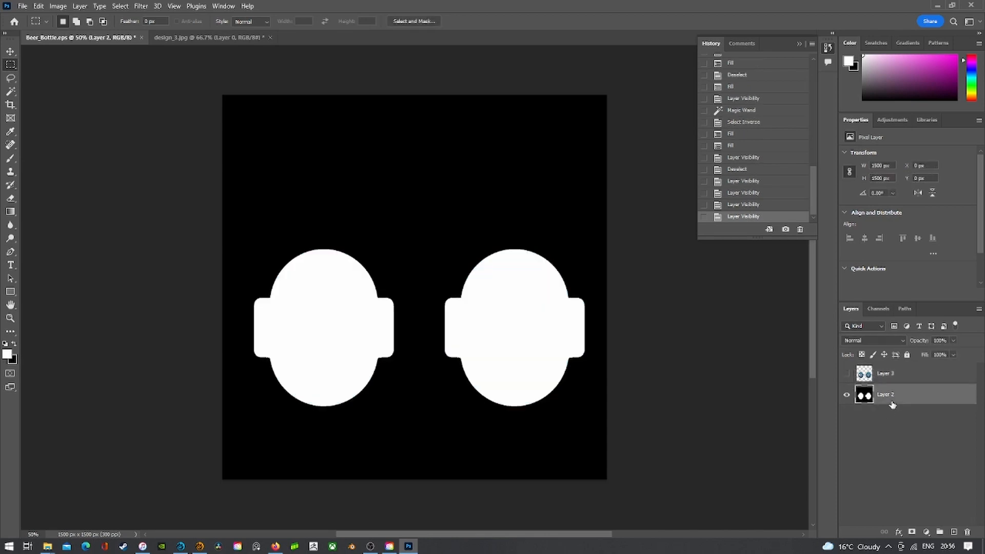
{"action": "left_click", "coordinate": [896, 378]}
{"action": "left_click", "coordinate": [847, 374]}
{"action": "left_click", "coordinate": [846, 395]}
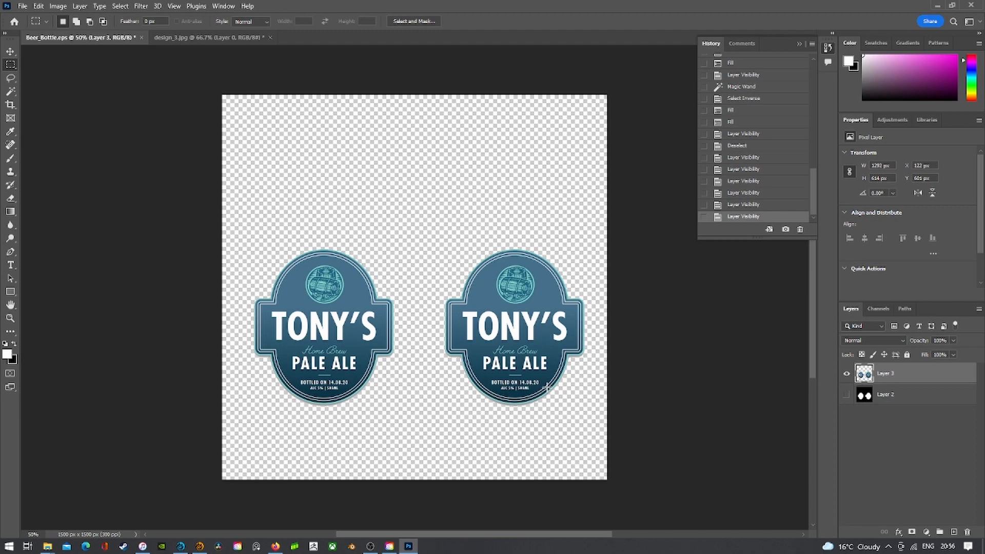
{"action": "left_click", "coordinate": [846, 395]}
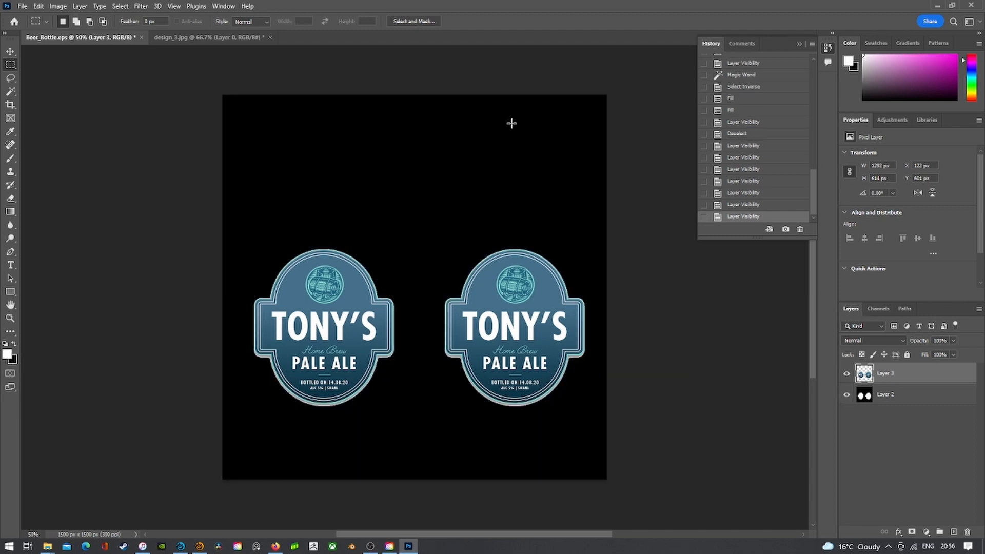
{"action": "left_click", "coordinate": [60, 7]}
{"action": "mouse_move", "coordinate": [73, 23]}
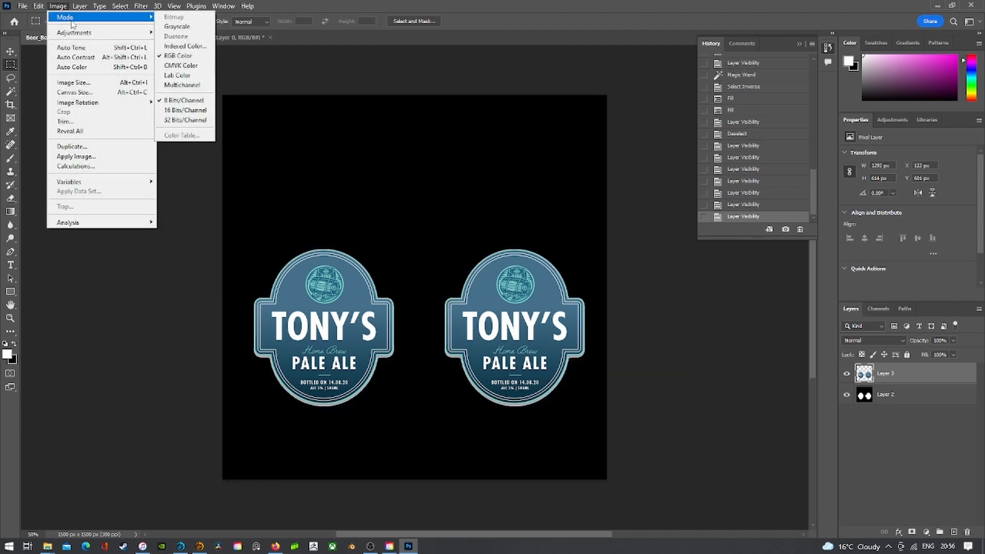
{"action": "left_click", "coordinate": [377, 3]}
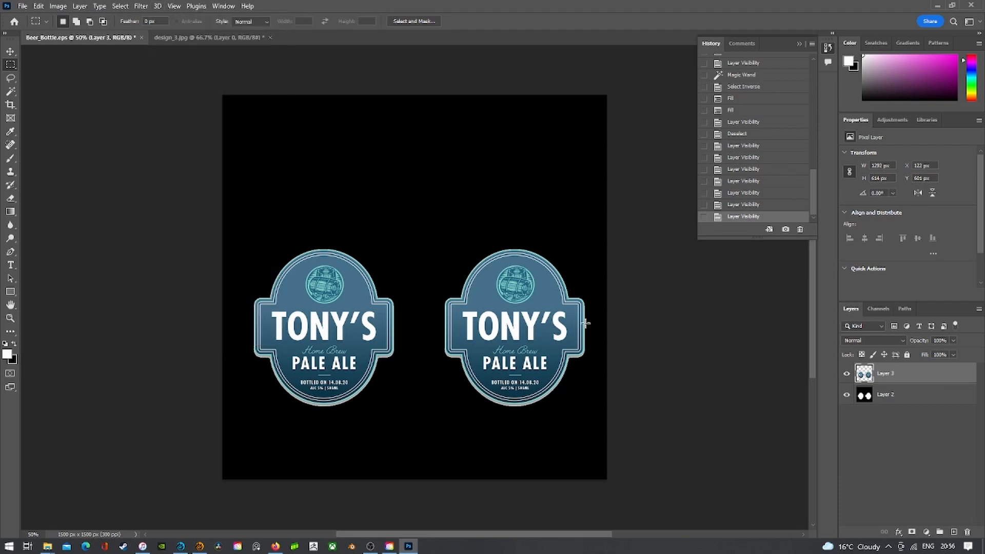
{"action": "left_click", "coordinate": [846, 394]}
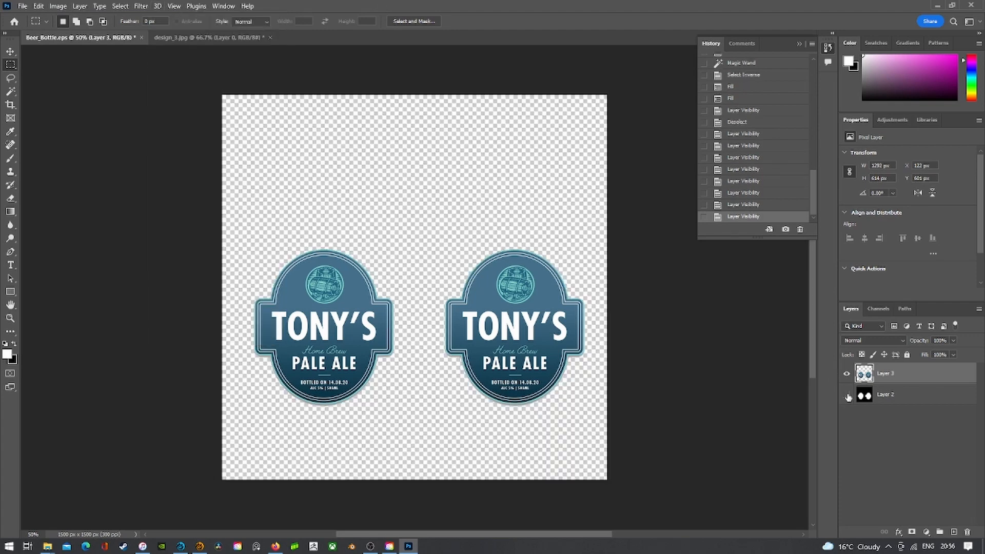
{"action": "left_click", "coordinate": [23, 7]}
- Save to the computer as Label_CM.tif, accepting the TIFF options and the keep-layers warning
{"action": "left_click", "coordinate": [66, 130]}
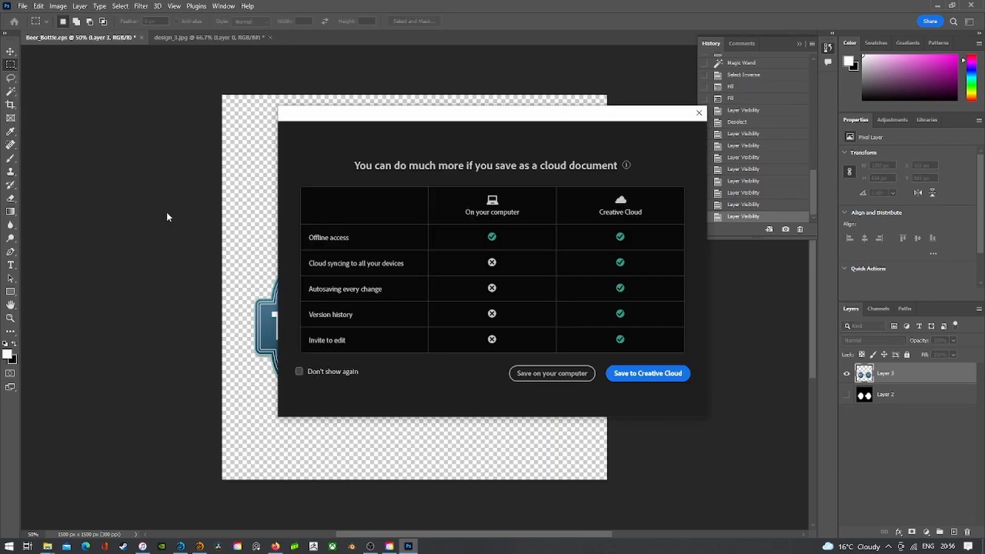
{"action": "left_click", "coordinate": [551, 373]}
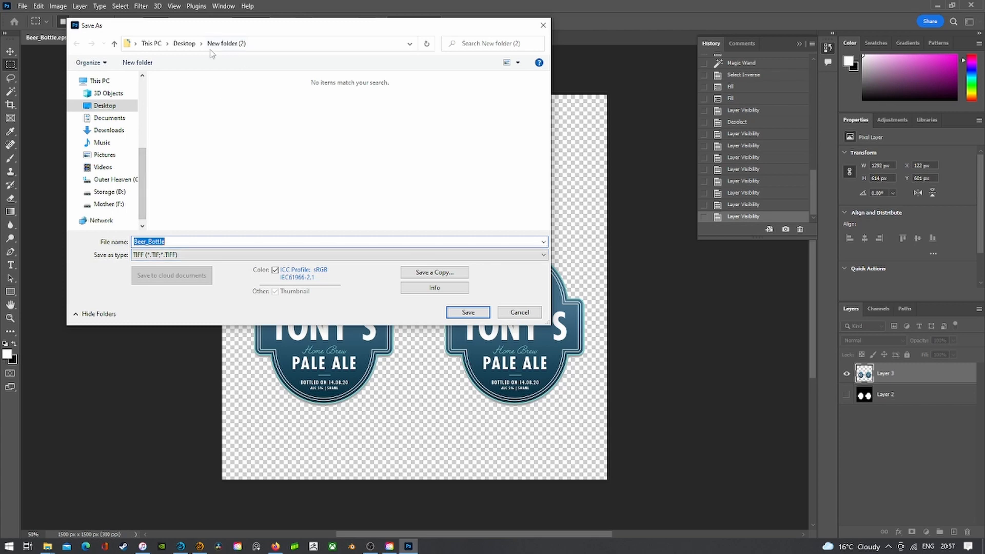
{"action": "type", "text": "Label_CM"}
{"action": "key", "text": "Return"}
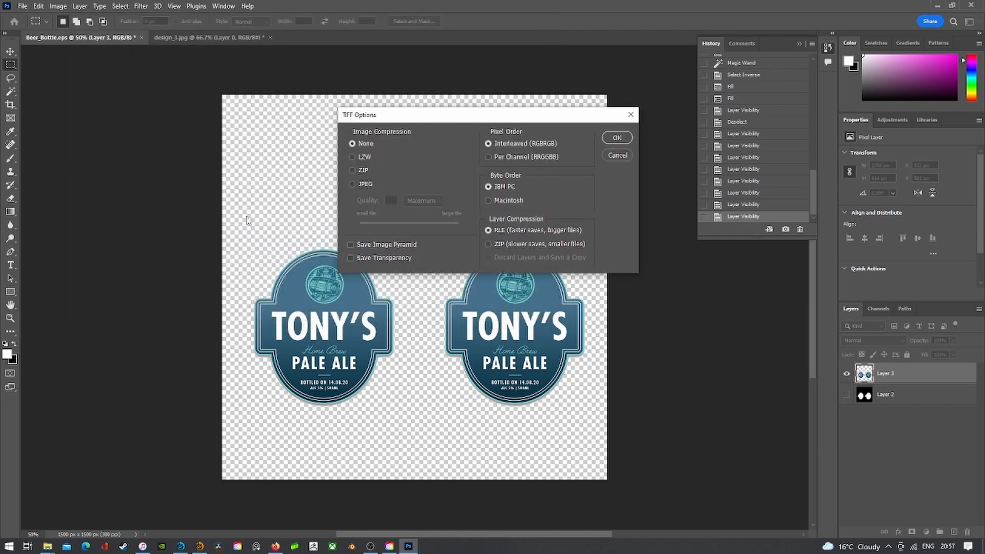
{"action": "left_click", "coordinate": [614, 137]}
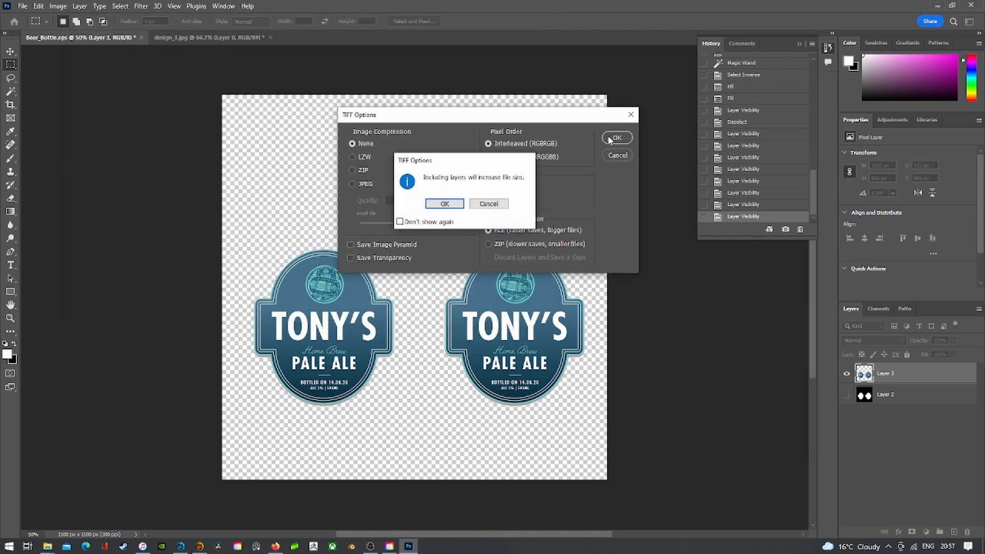
{"action": "left_click", "coordinate": [445, 204]}
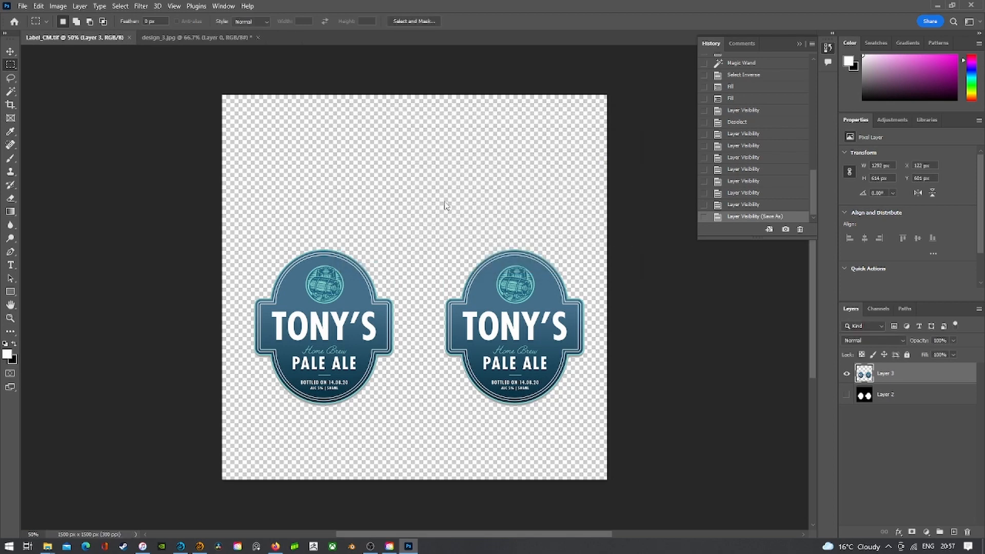
- Hide the label artwork and show and select the white-on-black Layer 2
{"action": "left_click", "coordinate": [847, 373]}
{"action": "left_click", "coordinate": [846, 394]}
{"action": "left_click", "coordinate": [895, 395]}
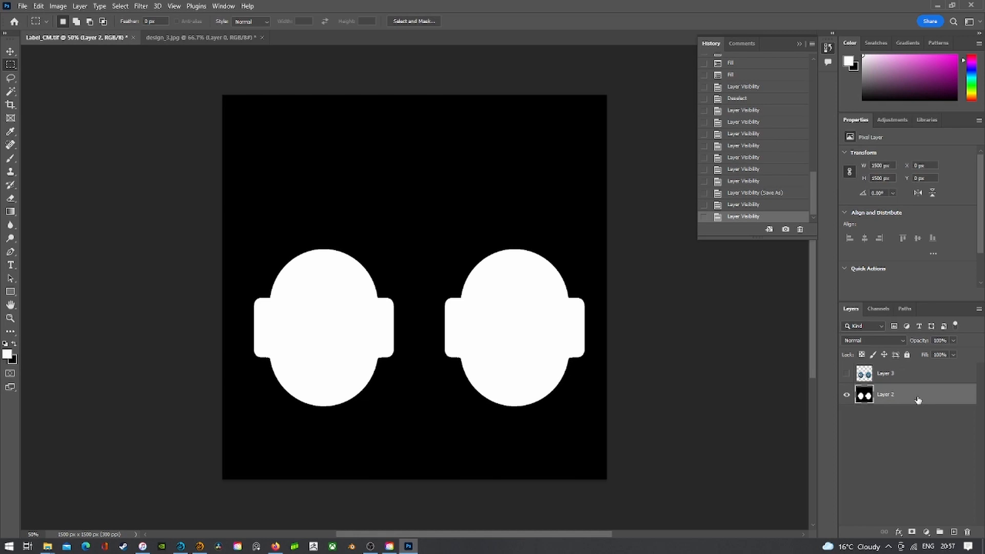
- Save it to the computer as the TIFF Label_CLIPM, accepting the TIFF options
{"action": "left_click", "coordinate": [23, 6]}
{"action": "left_click", "coordinate": [36, 131]}
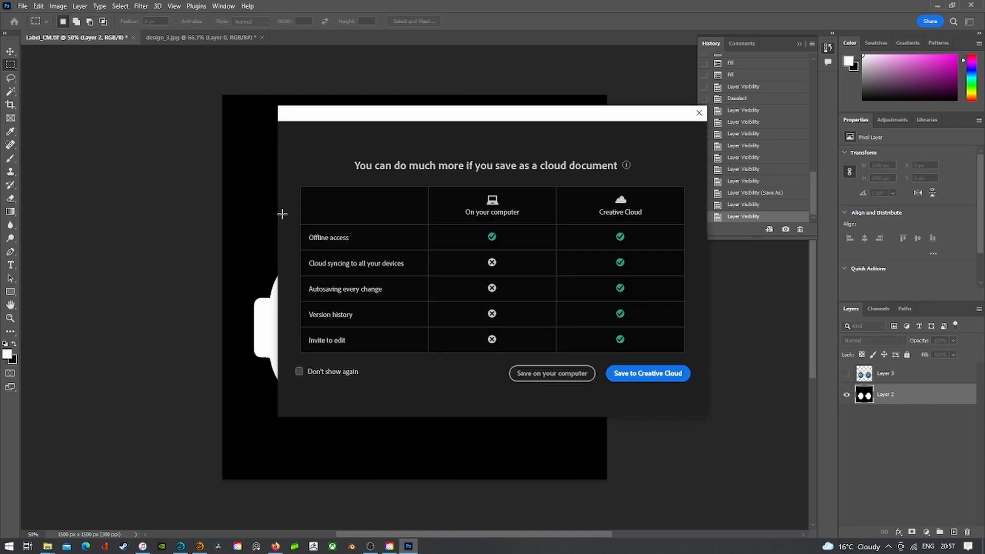
{"action": "left_click", "coordinate": [538, 376]}
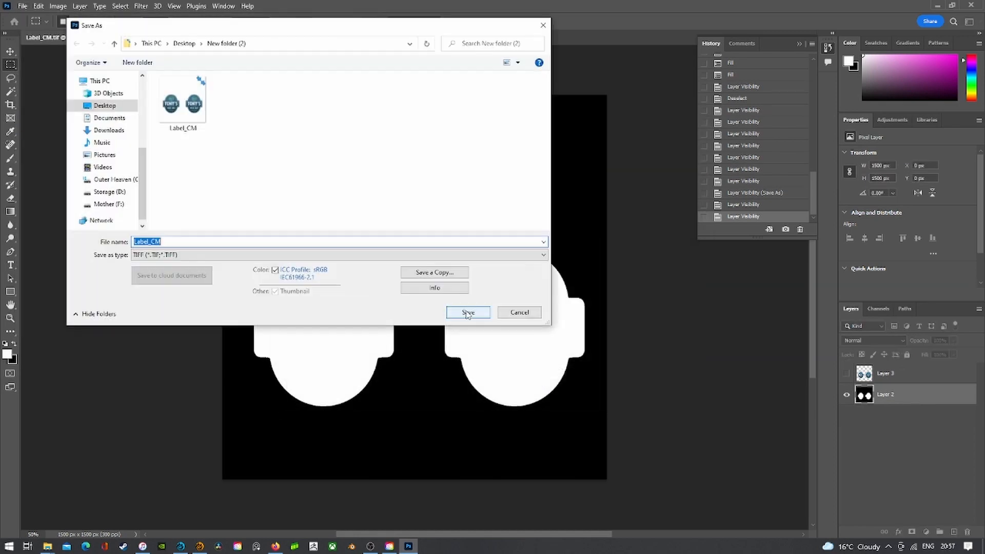
{"action": "left_click", "coordinate": [184, 242]}
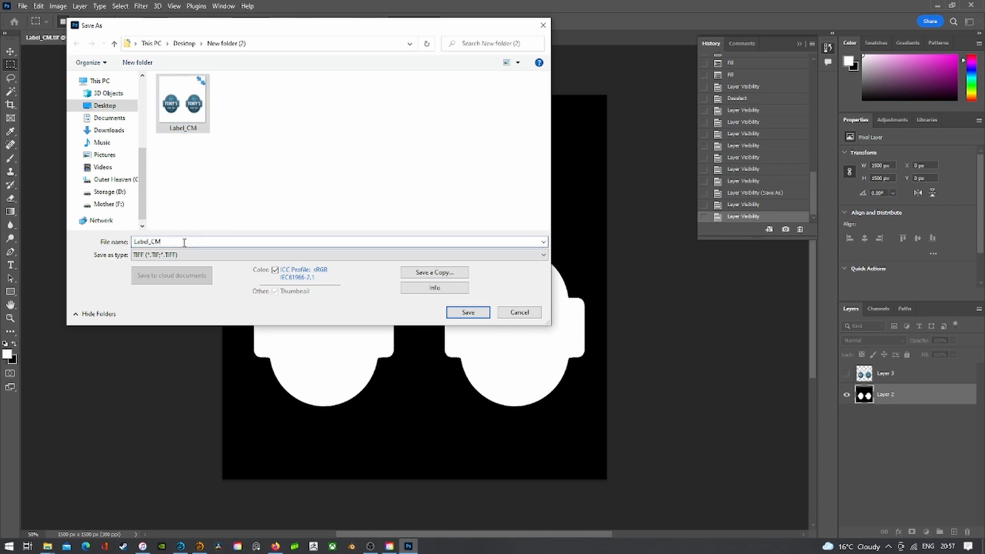
{"action": "key", "text": "BackSpace"}
{"action": "type", "text": "LIP"}
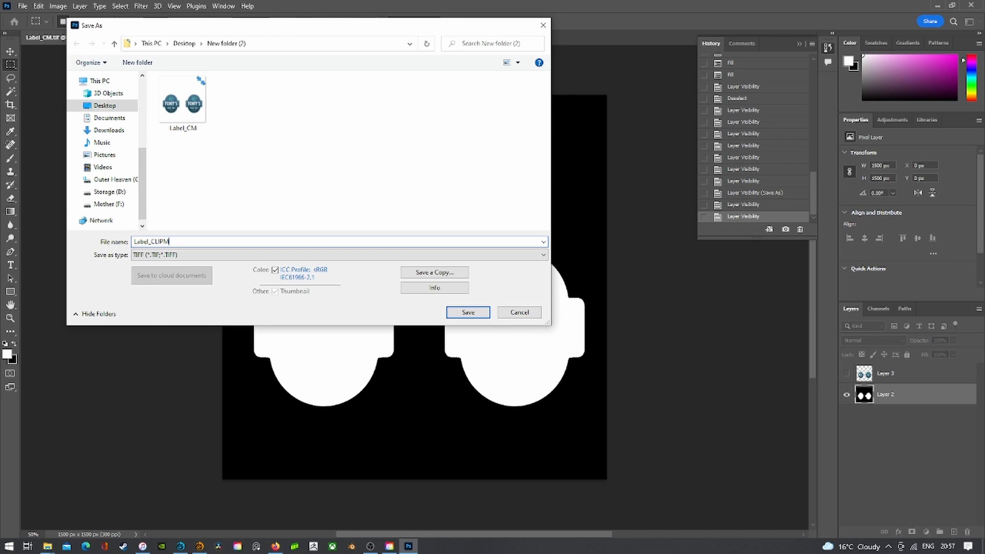
{"action": "key", "text": "Return"}
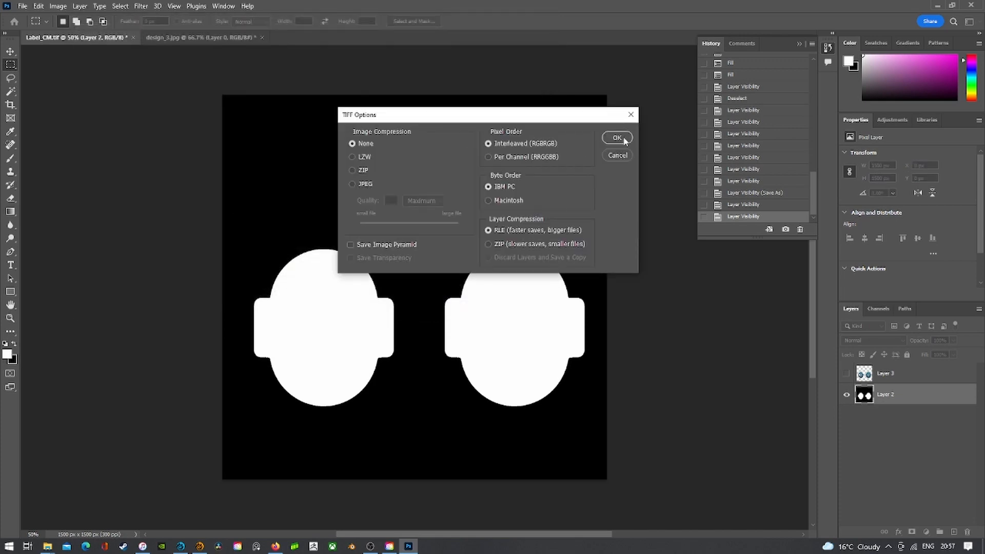
{"action": "left_click", "coordinate": [617, 138]}
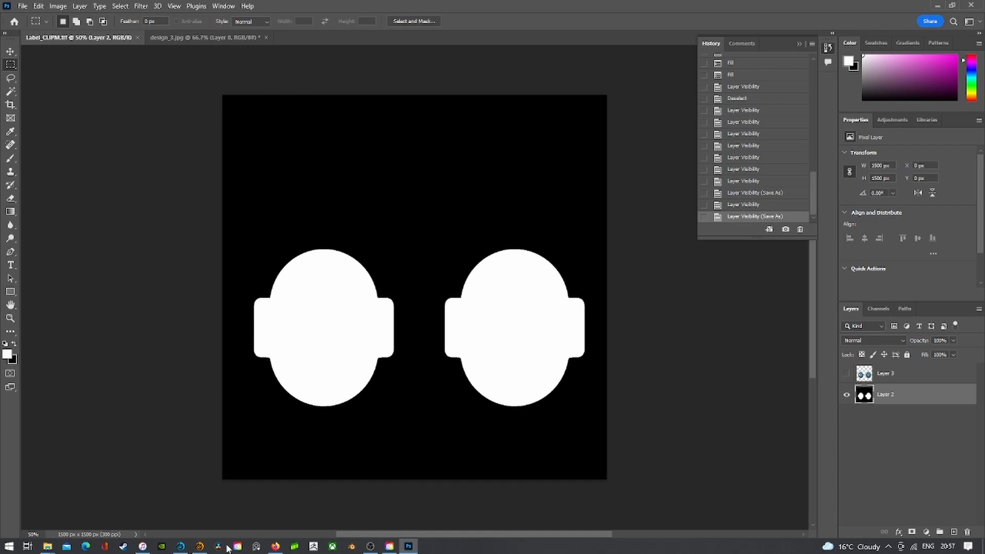
- In LightWave, load Label_CLIPM and Label_CM into the scene's image list
{"action": "left_click", "coordinate": [181, 547]}
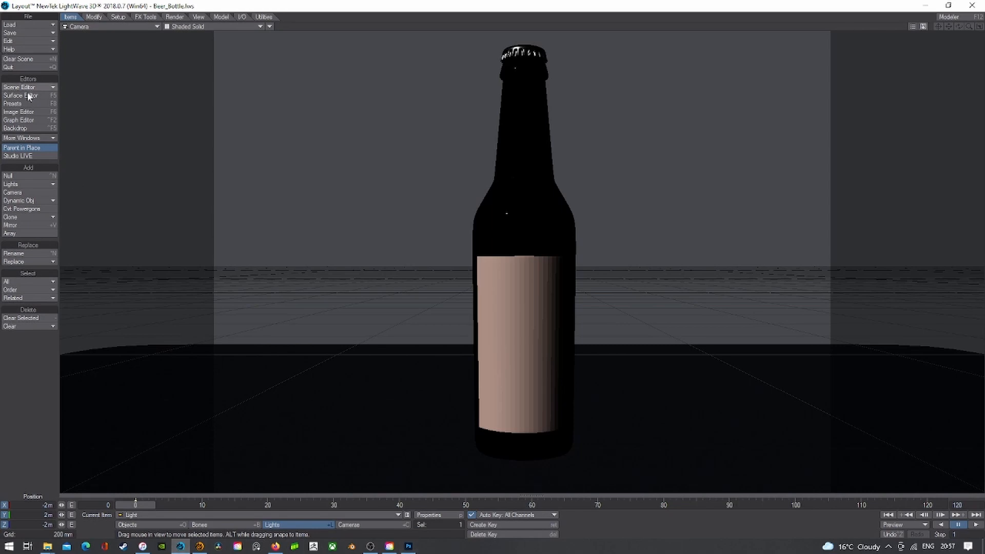
{"action": "left_click", "coordinate": [20, 112]}
{"action": "left_click", "coordinate": [106, 34]}
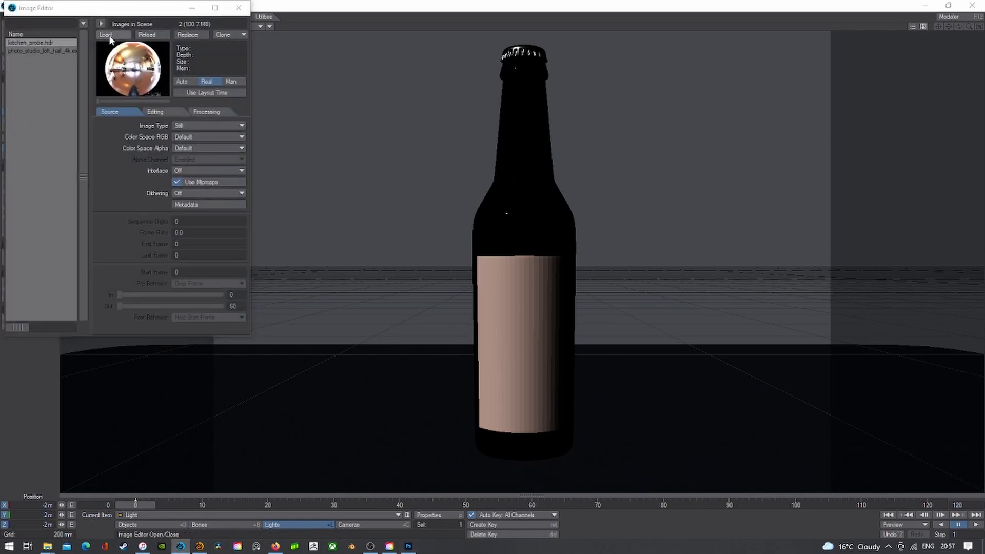
{"action": "double_click", "coordinate": [171, 93]}
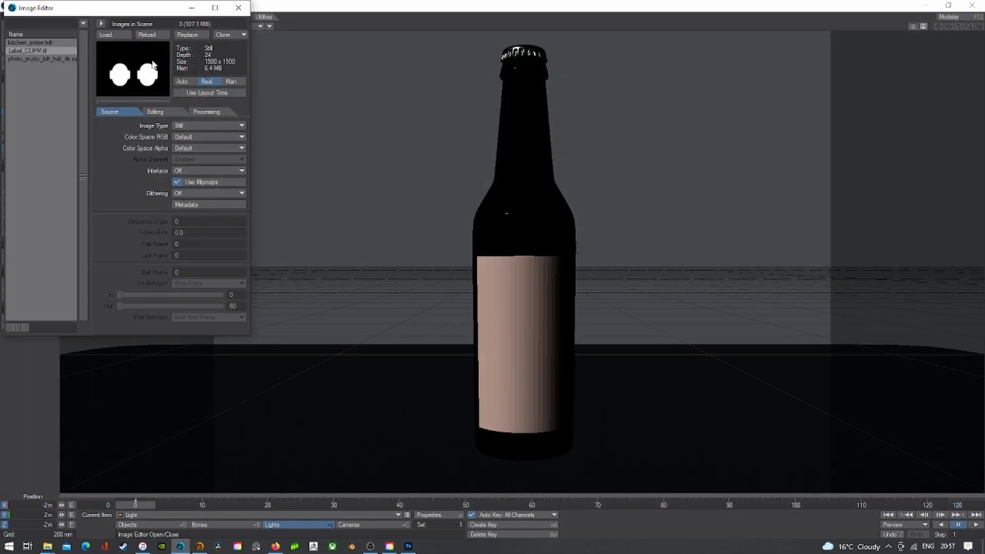
{"action": "left_click", "coordinate": [119, 35]}
{"action": "double_click", "coordinate": [225, 79]}
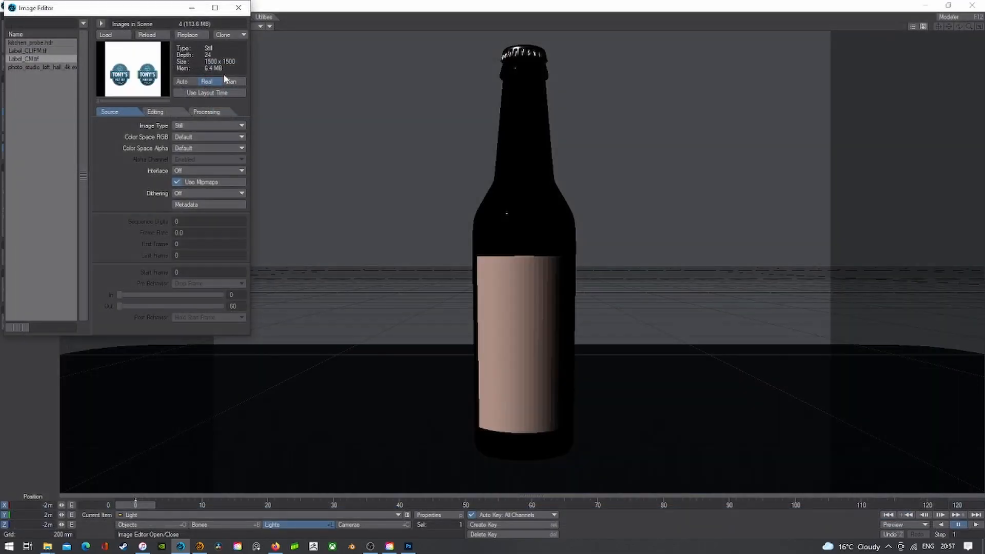
{"action": "left_click", "coordinate": [238, 9]}
- Enable smoothing on the Beer_Label surface and switch the viewport to VPR live render
{"action": "left_click", "coordinate": [20, 95]}
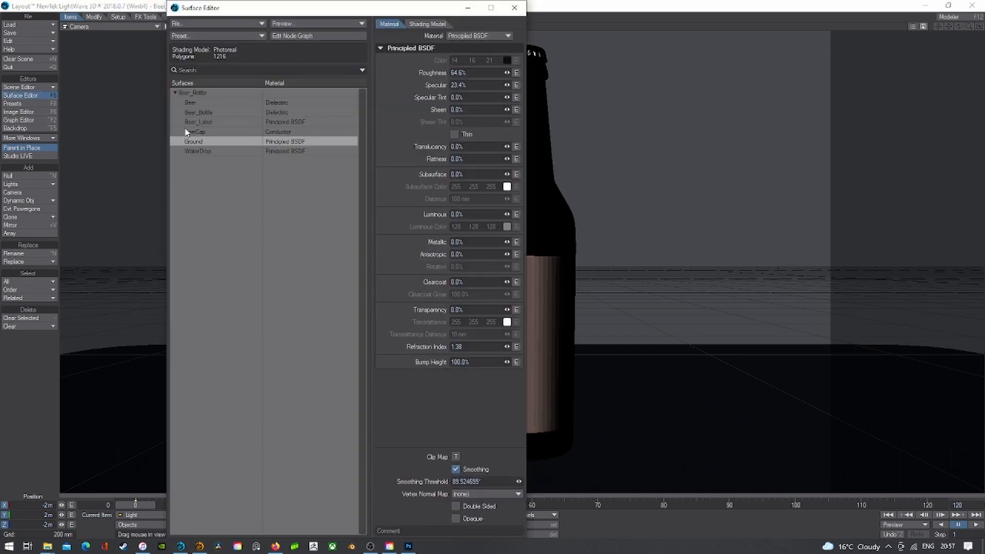
{"action": "left_click", "coordinate": [197, 122]}
{"action": "left_click", "coordinate": [455, 469]}
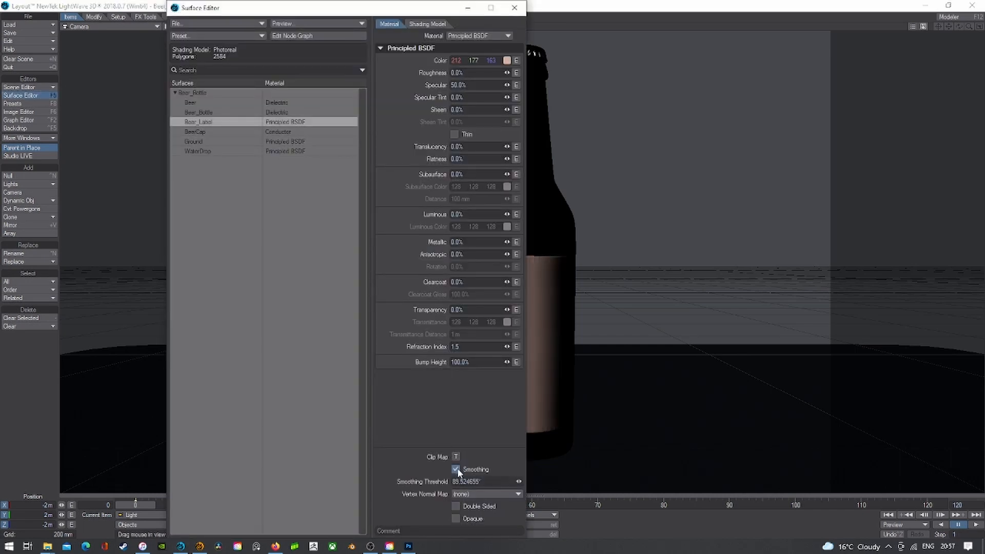
{"action": "left_click_drag", "start_coordinate": [367, 11], "coordinate": [413, 24]}
{"action": "left_click", "coordinate": [185, 26]}
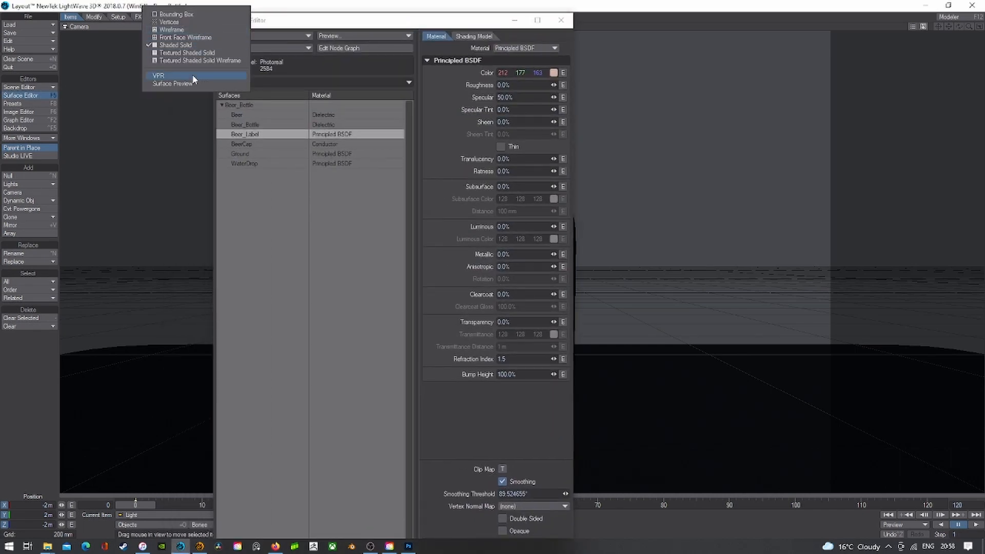
{"action": "left_click", "coordinate": [169, 74]}
{"action": "left_click_drag", "start_coordinate": [287, 21], "coordinate": [105, 28]}
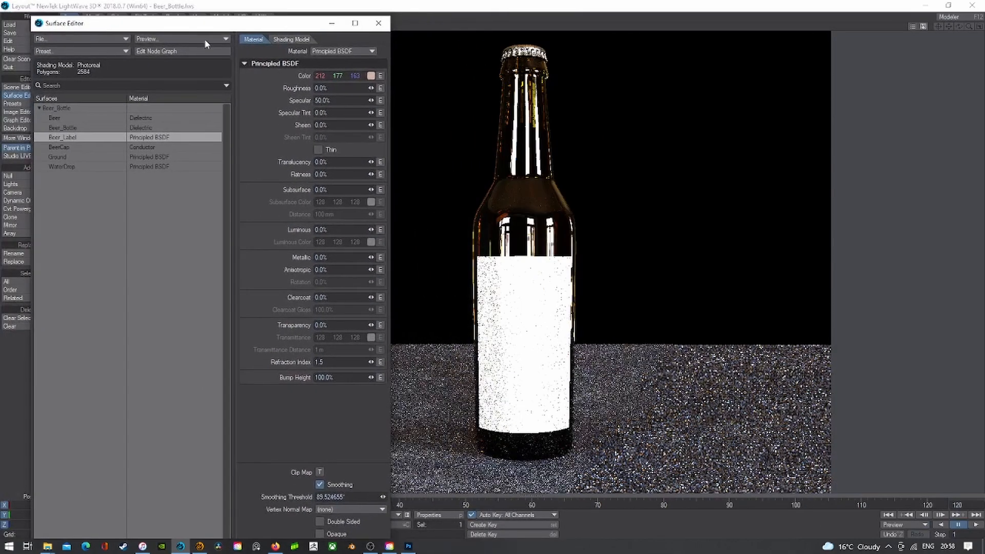
- Add a 2D Image node to Beer_Label's graph, wiring its Color into the Principled BSDF Color
{"action": "left_click", "coordinate": [169, 52]}
{"action": "left_click", "coordinate": [37, 23]}
{"action": "mouse_move", "coordinate": [37, 24]}
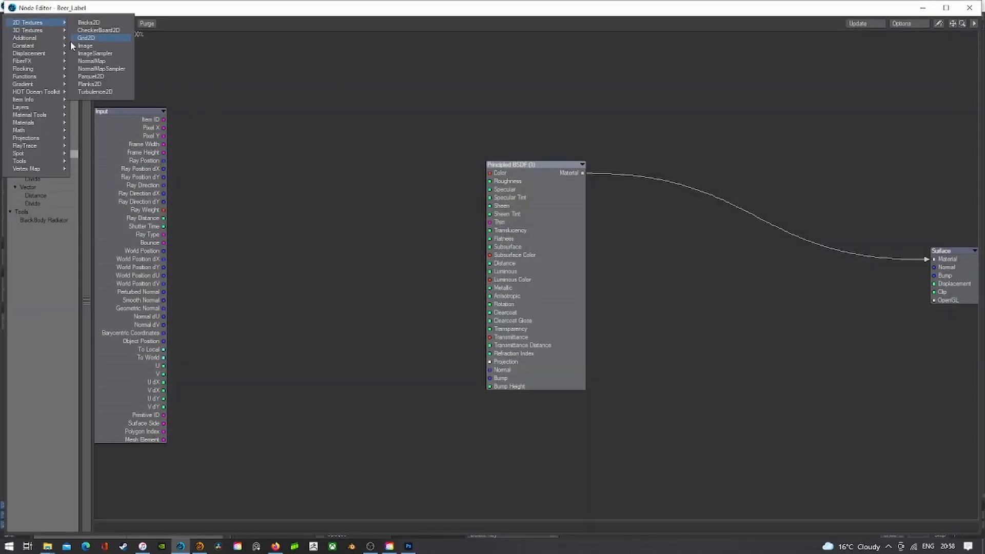
{"action": "left_click", "coordinate": [87, 41]}
{"action": "left_click_drag", "start_coordinate": [531, 205], "coordinate": [277, 165]}
{"action": "left_click_drag", "start_coordinate": [310, 211], "coordinate": [515, 178]}
- Set the Image node to Label_CM.tif with UV mapping on the bottle's Unwrap map
{"action": "double_click", "coordinate": [299, 177]}
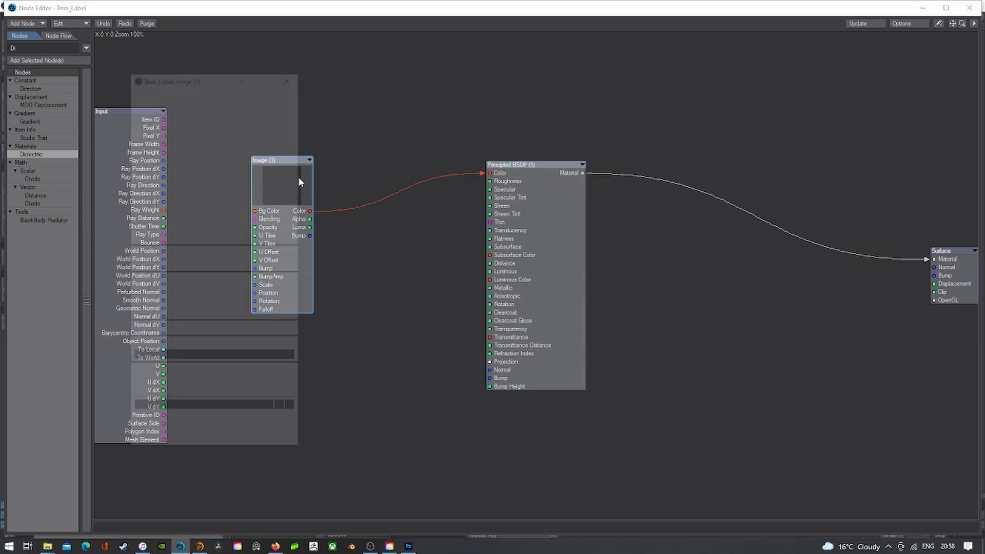
{"action": "left_click", "coordinate": [246, 102]}
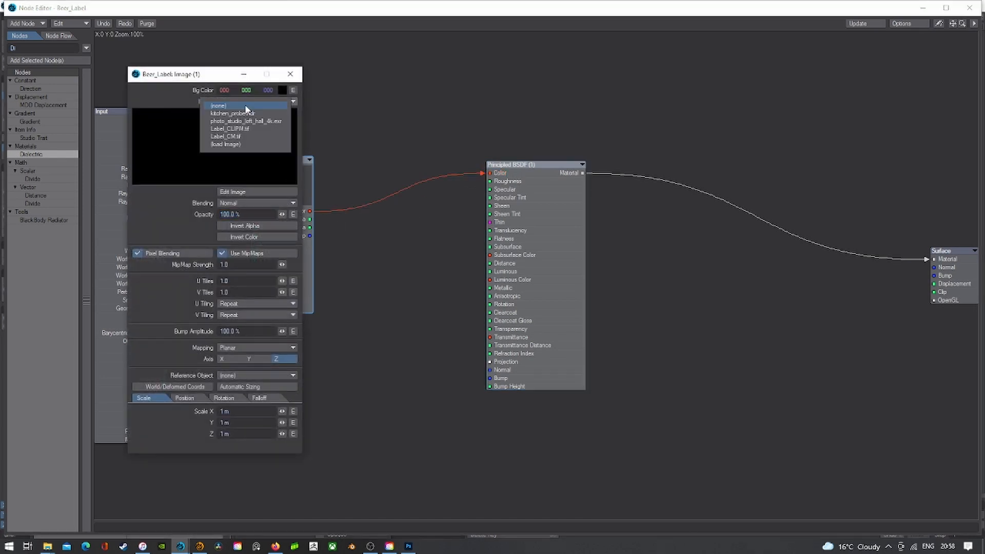
{"action": "left_click", "coordinate": [244, 136]}
{"action": "left_click", "coordinate": [257, 347]}
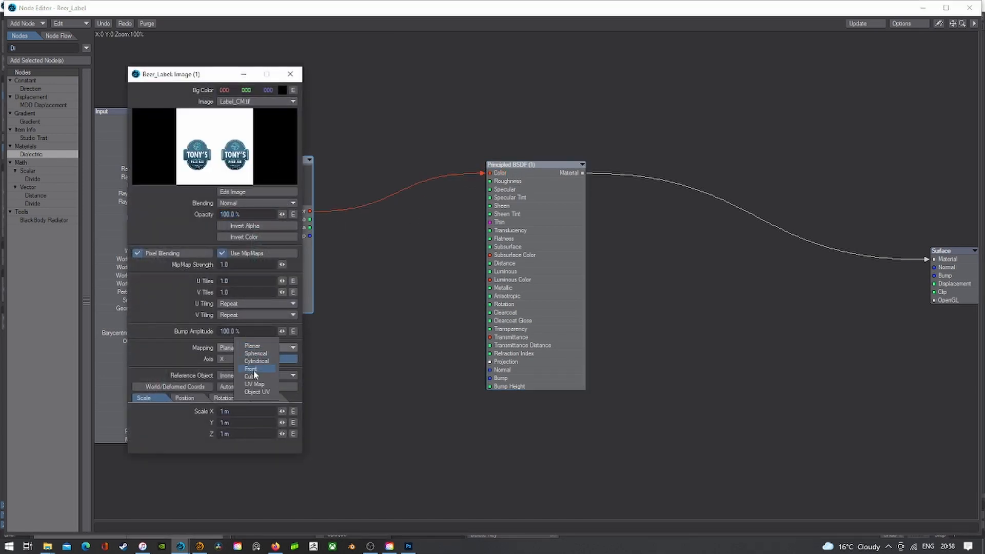
{"action": "left_click", "coordinate": [251, 383]}
{"action": "left_click", "coordinate": [252, 359]}
{"action": "left_click", "coordinate": [252, 368]}
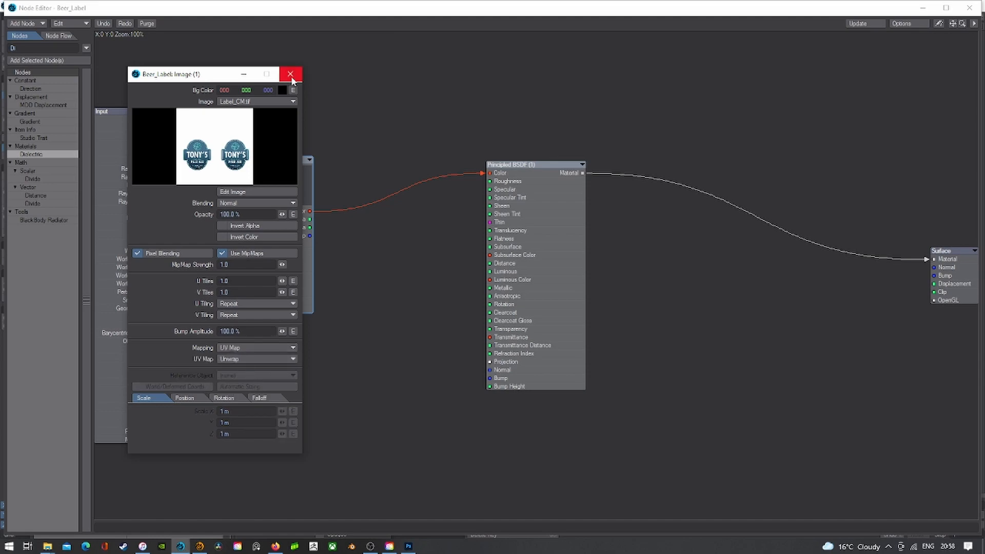
{"action": "left_click", "coordinate": [289, 74]}
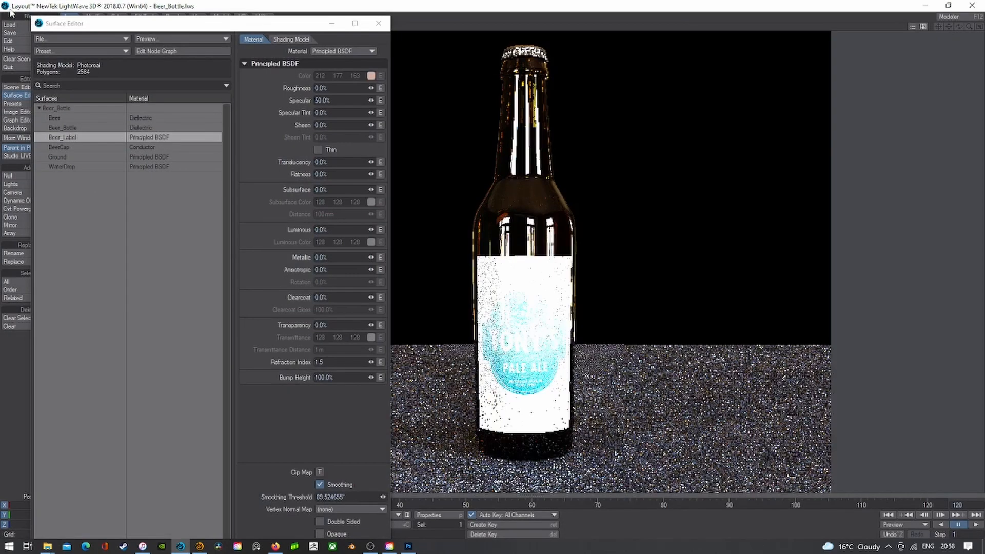
- Close the surface settings and view the labelled bottle through the scene camera
{"action": "left_click", "coordinate": [377, 26]}
{"action": "left_click", "coordinate": [117, 25]}
{"action": "left_click", "coordinate": [106, 65]}
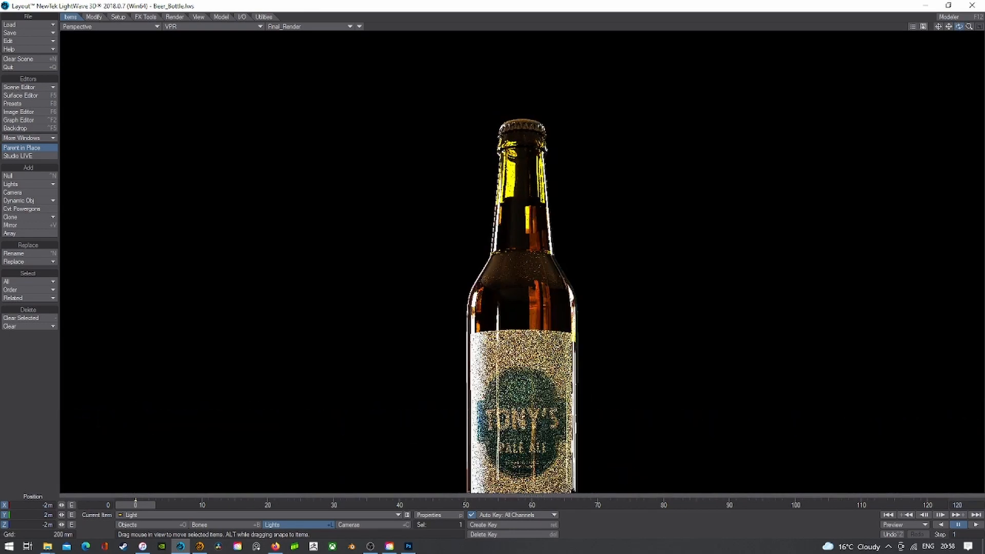
{"action": "left_click_drag", "start_coordinate": [959, 27], "coordinate": [432, 15]}
{"action": "left_click", "coordinate": [131, 28]}
{"action": "mouse_move", "coordinate": [128, 81]}
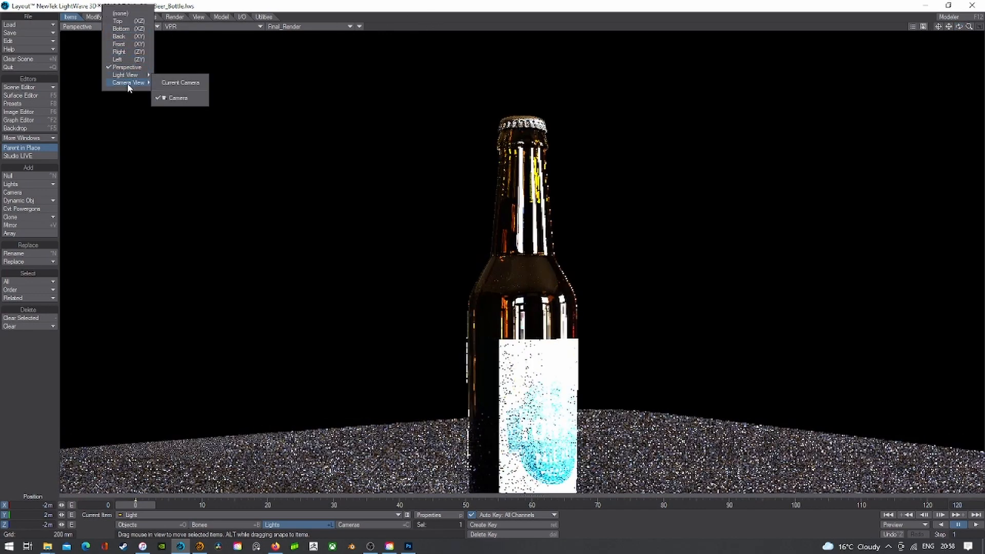
{"action": "left_click", "coordinate": [169, 96]}
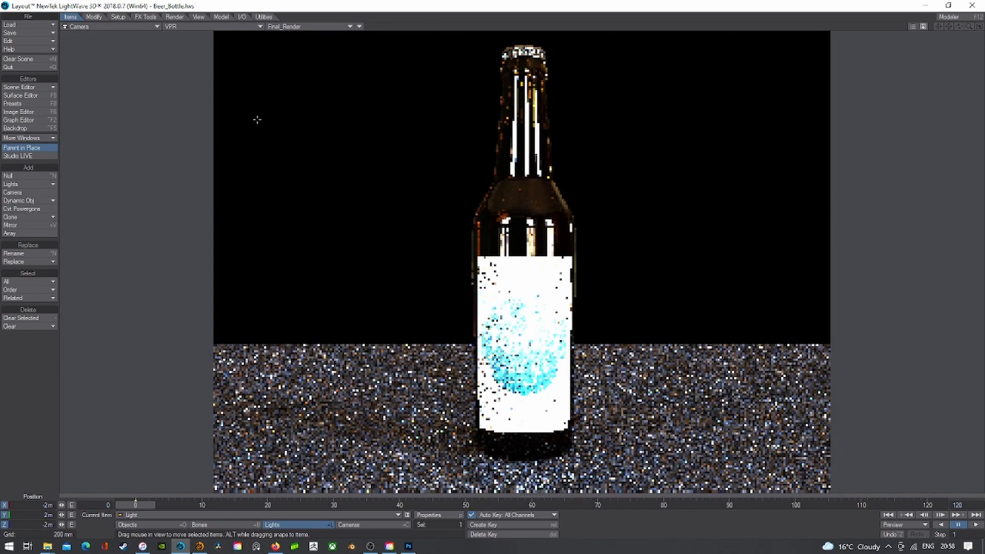
{"action": "left_click", "coordinate": [21, 95]}
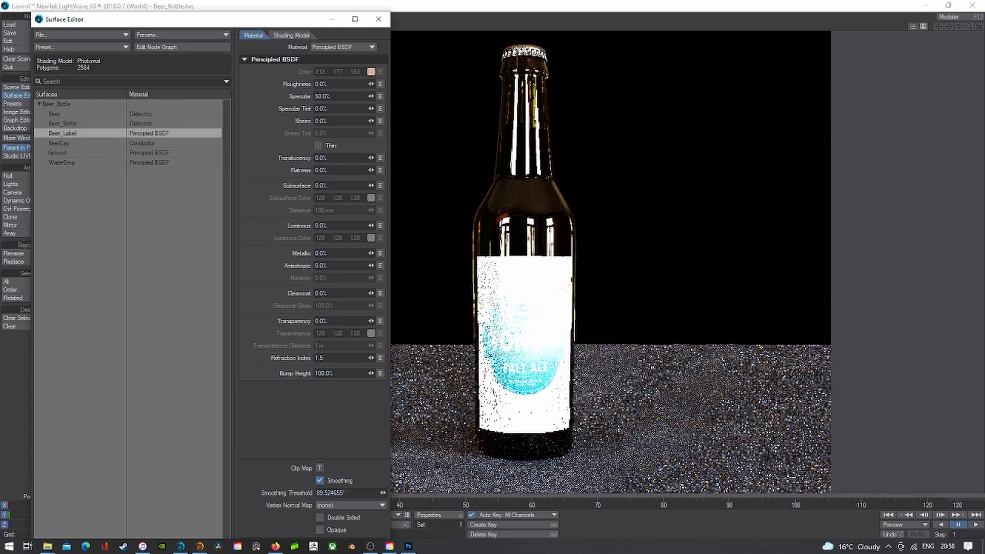
- Duplicate the image node, set it to Label_CLIPM.tif, and connect its Alpha to the surface Clip
{"action": "left_click", "coordinate": [171, 45]}
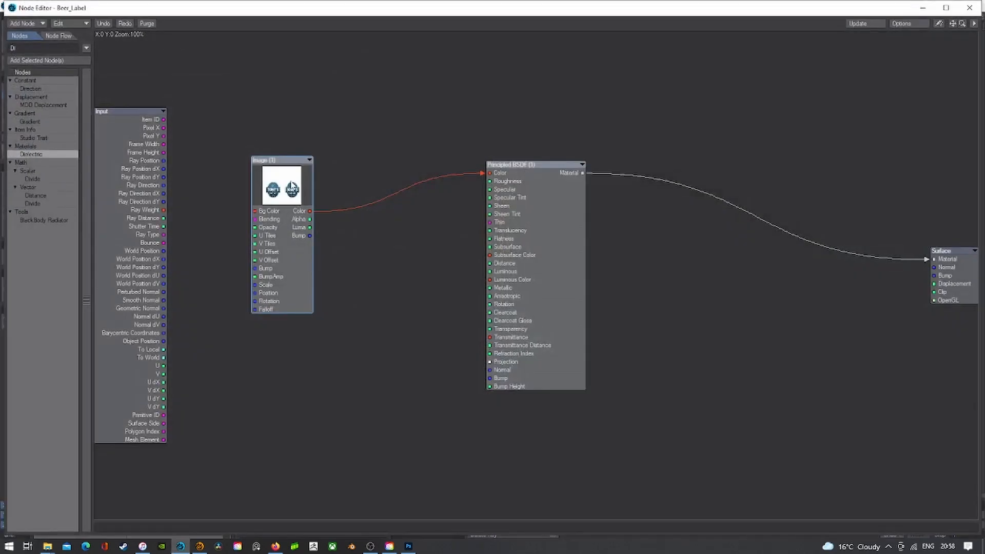
{"action": "right_click", "coordinate": [291, 186]}
{"action": "left_click", "coordinate": [287, 218]}
{"action": "right_click", "coordinate": [379, 247]}
{"action": "left_click", "coordinate": [405, 250]}
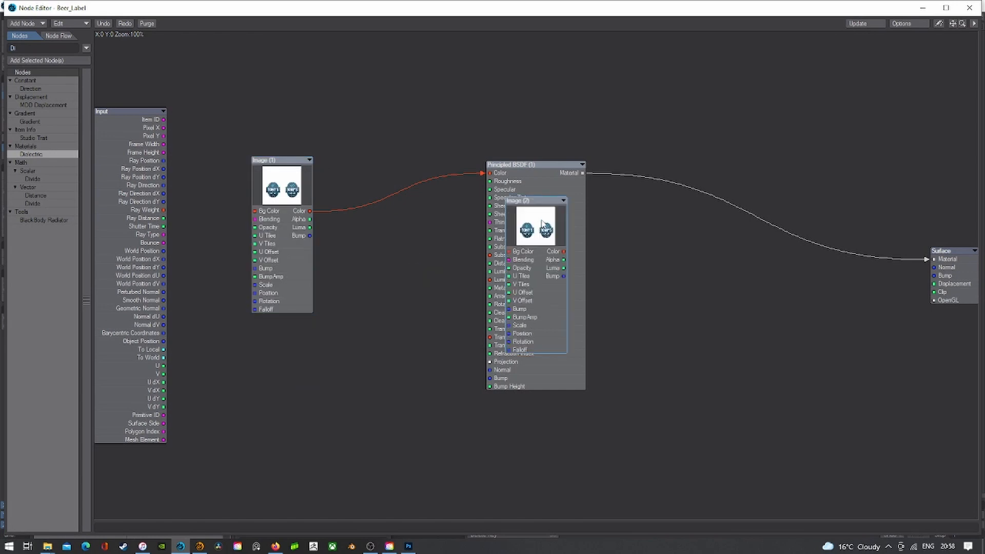
{"action": "left_click_drag", "start_coordinate": [554, 207], "coordinate": [399, 273]}
{"action": "double_click", "coordinate": [400, 316]}
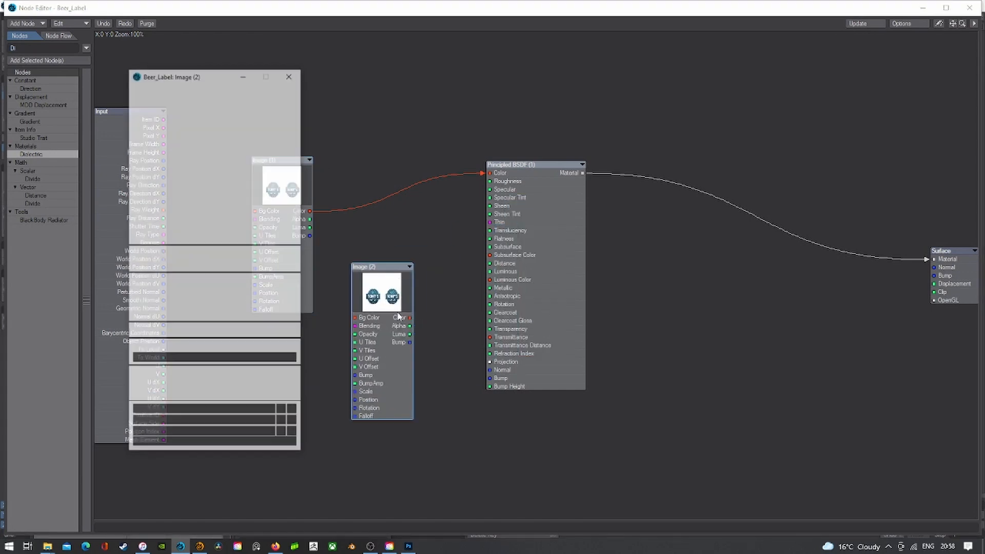
{"action": "left_click", "coordinate": [249, 101]}
{"action": "left_click", "coordinate": [251, 95]}
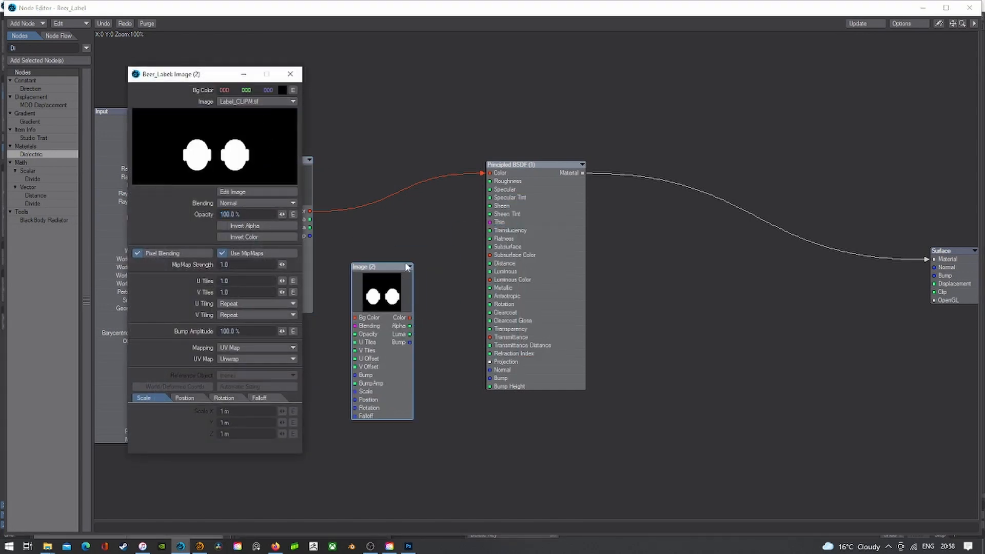
{"action": "left_click_drag", "start_coordinate": [410, 330], "coordinate": [934, 291]}
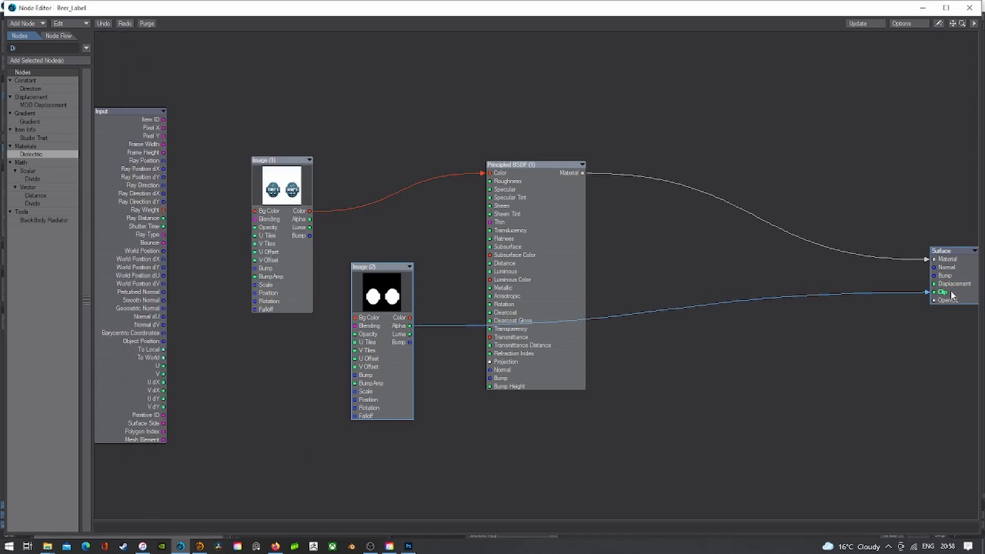
- Close the node graph and surface settings and inspect the clipped label in perspective
{"action": "double_click", "coordinate": [14, 7]}
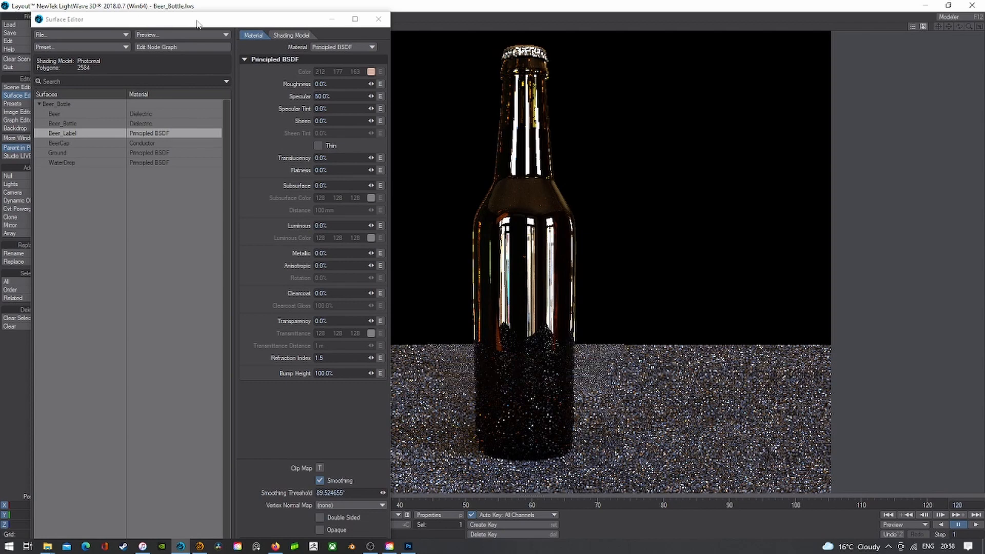
{"action": "left_click", "coordinate": [379, 20]}
{"action": "left_click", "coordinate": [122, 29]}
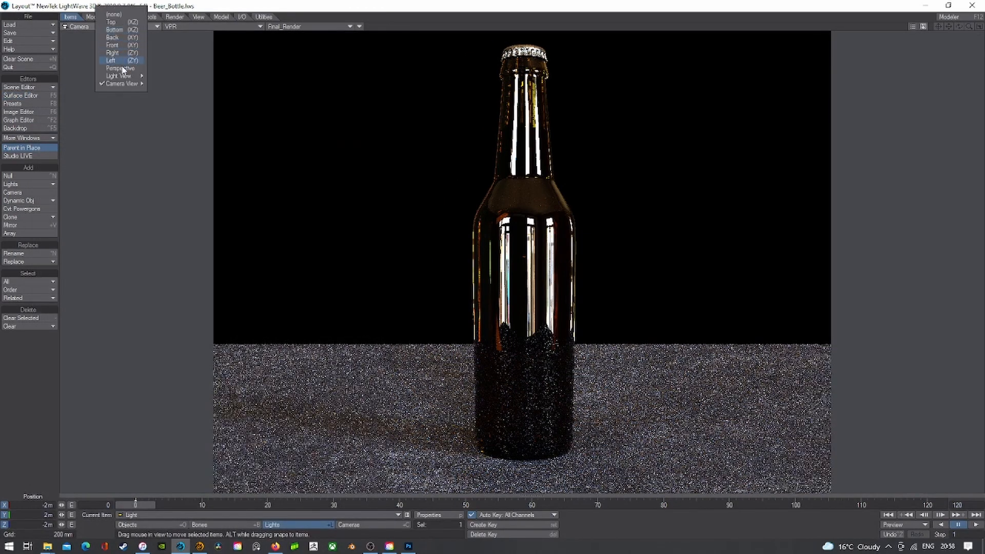
{"action": "left_click", "coordinate": [123, 71]}
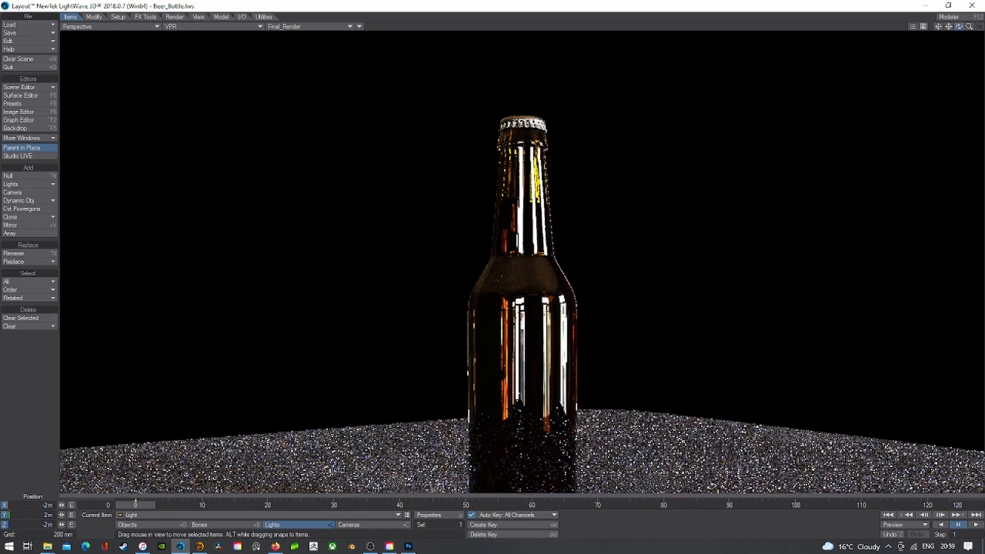
{"action": "left_click_drag", "start_coordinate": [958, 26], "coordinate": [913, 17]}
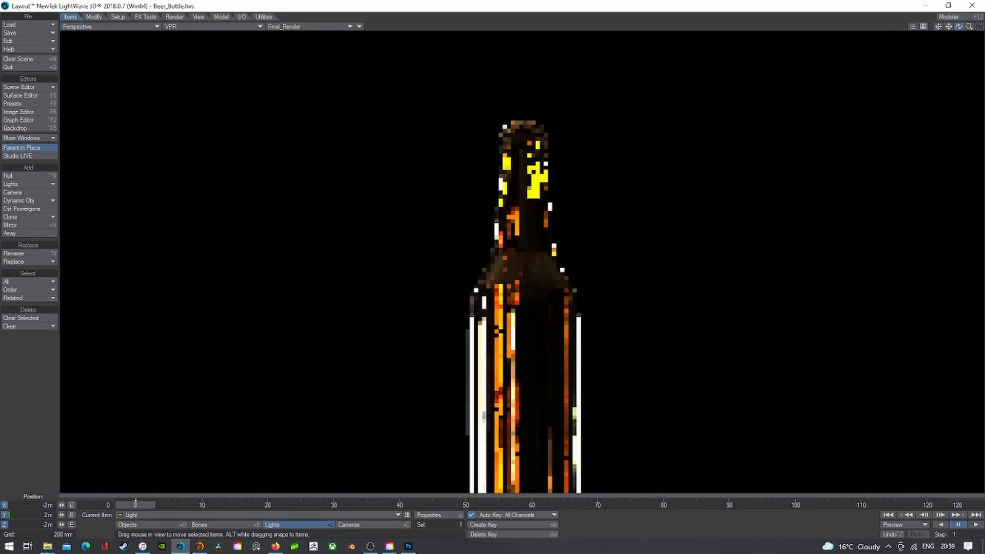
- Try Invert Color and Invert Alpha on the mask image node, then turn both off
{"action": "left_click", "coordinate": [20, 95]}
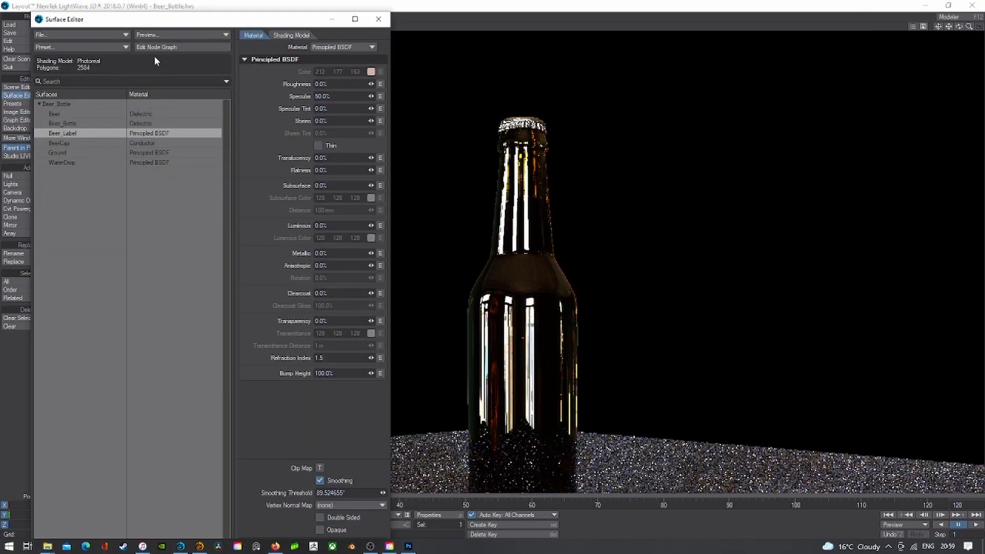
{"action": "left_click", "coordinate": [153, 47]}
{"action": "double_click", "coordinate": [362, 271]}
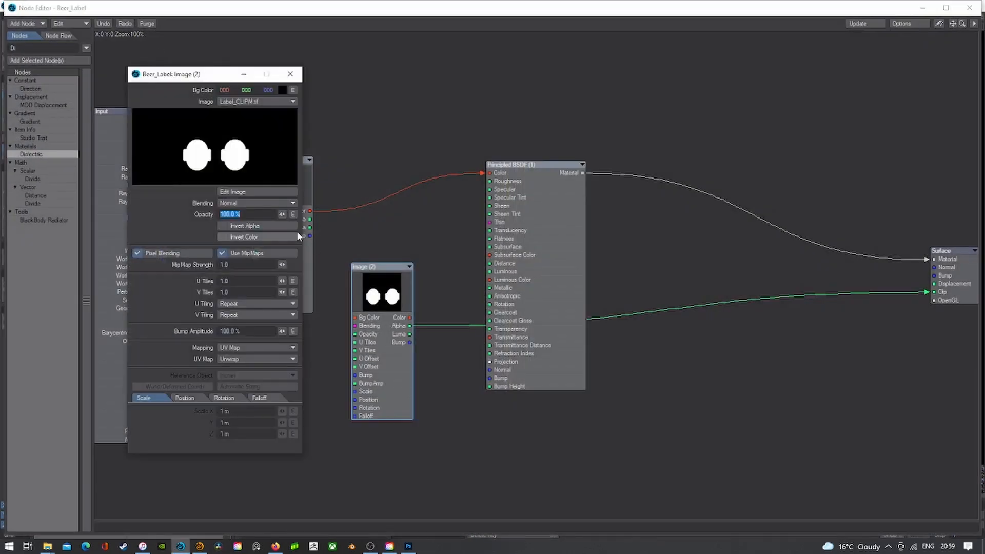
{"action": "left_click", "coordinate": [248, 236]}
{"action": "left_click_drag", "start_coordinate": [326, 8], "coordinate": [609, 69]}
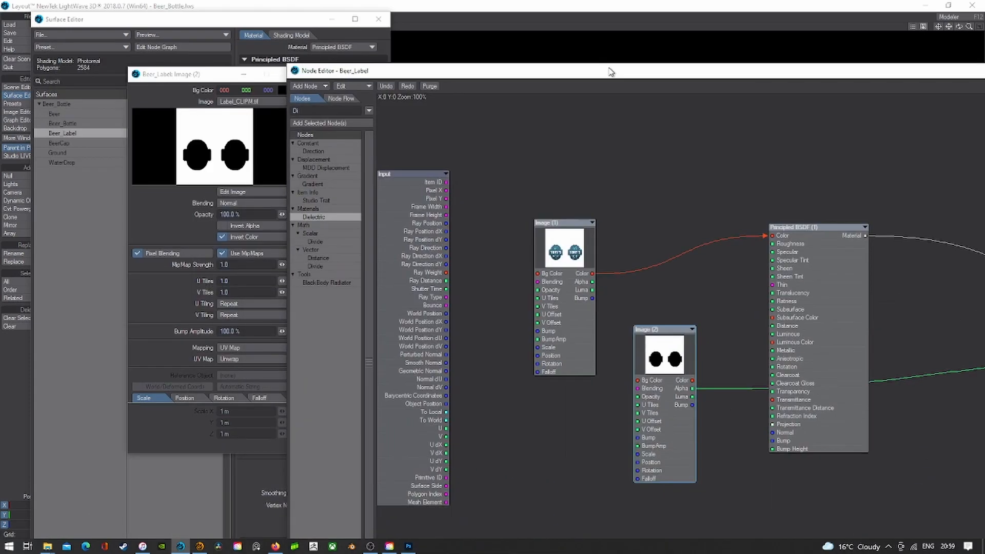
{"action": "left_click", "coordinate": [256, 224]}
{"action": "left_click", "coordinate": [222, 226]}
{"action": "left_click_drag", "start_coordinate": [446, 71], "coordinate": [711, 362]}
{"action": "left_click", "coordinate": [244, 238]}
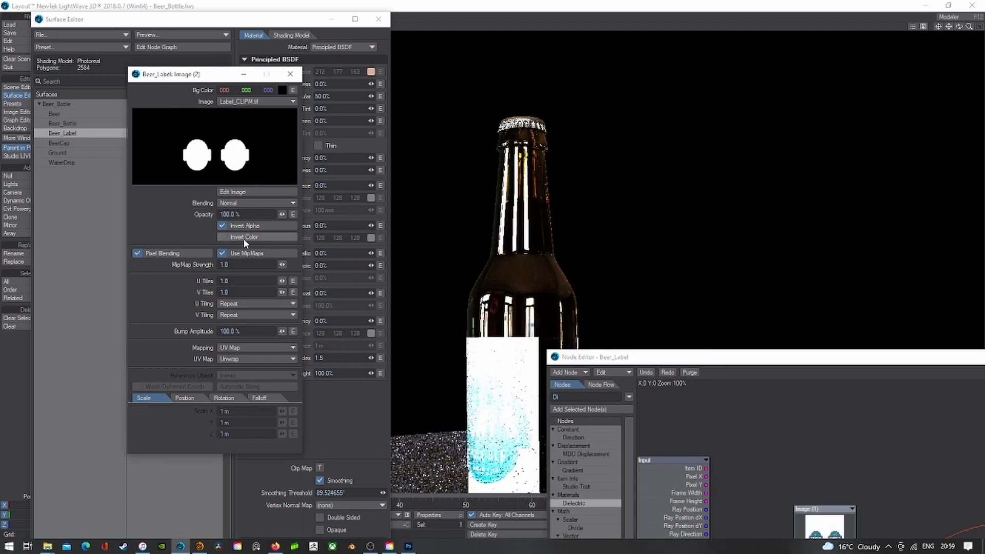
{"action": "left_click", "coordinate": [233, 227]}
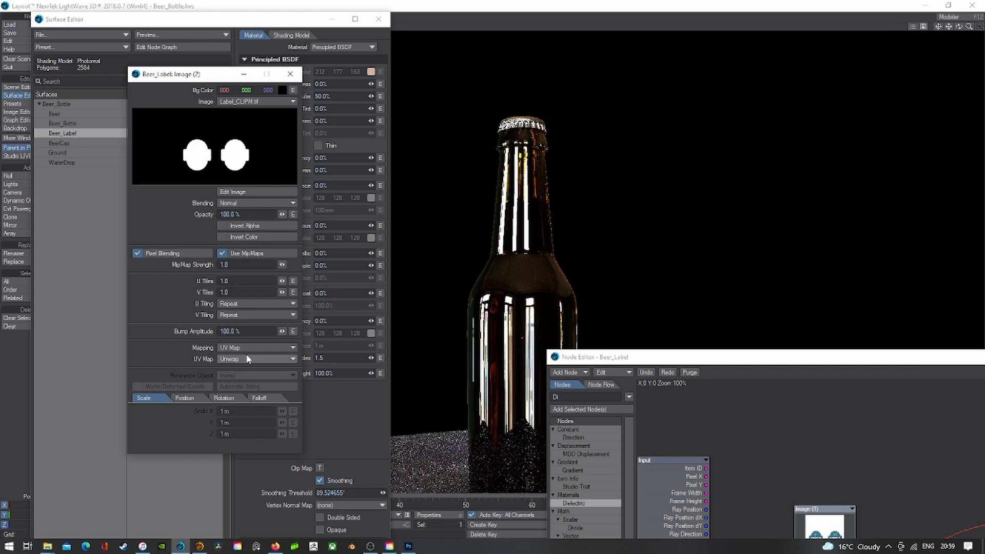
- Drive the Clip from the mask's Luma with Invert Color on, then close both editors
{"action": "left_click_drag", "start_coordinate": [624, 359], "coordinate": [453, 83]}
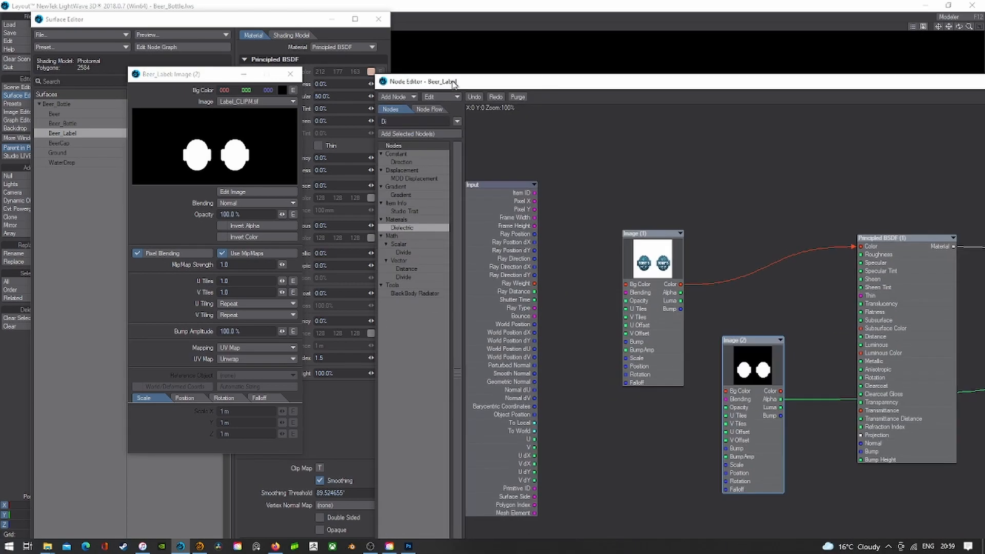
{"action": "left_click_drag", "start_coordinate": [839, 90], "coordinate": [458, 193]}
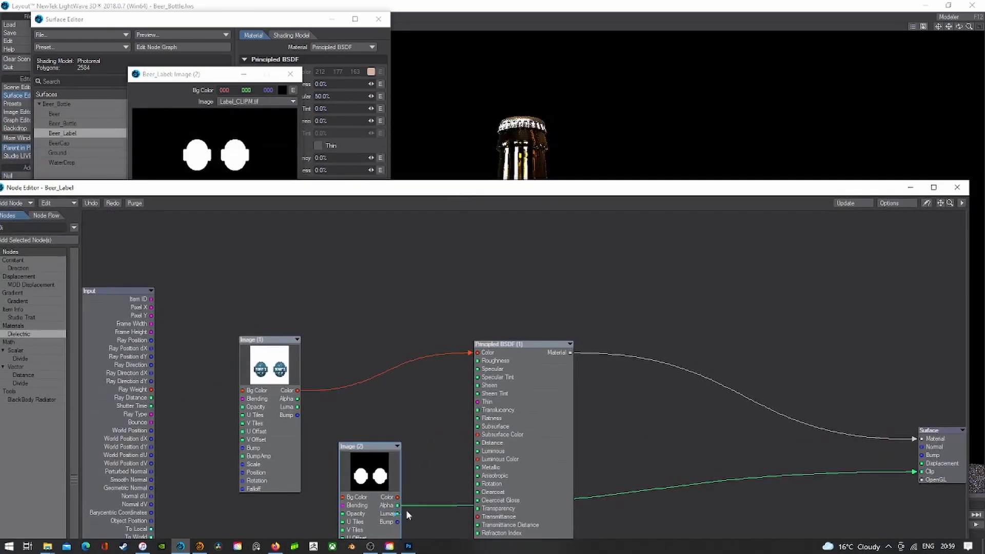
{"action": "left_click_drag", "start_coordinate": [398, 513], "coordinate": [918, 471]}
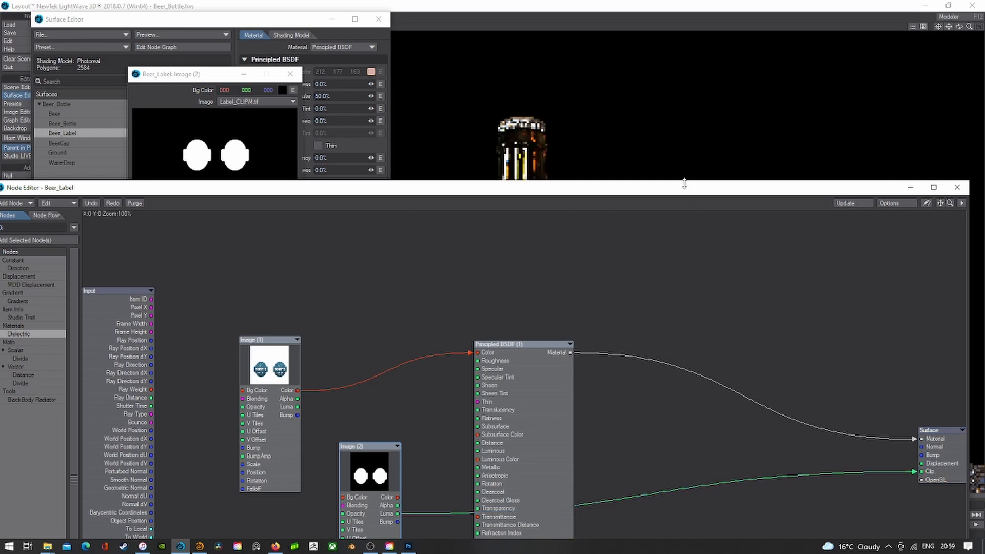
{"action": "left_click_drag", "start_coordinate": [685, 183], "coordinate": [676, 520]}
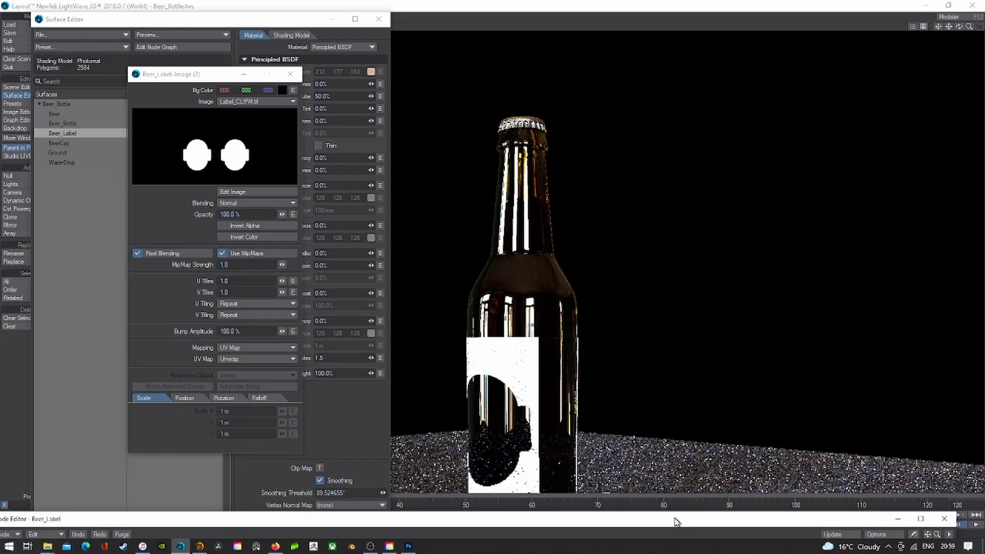
{"action": "left_click", "coordinate": [243, 226]}
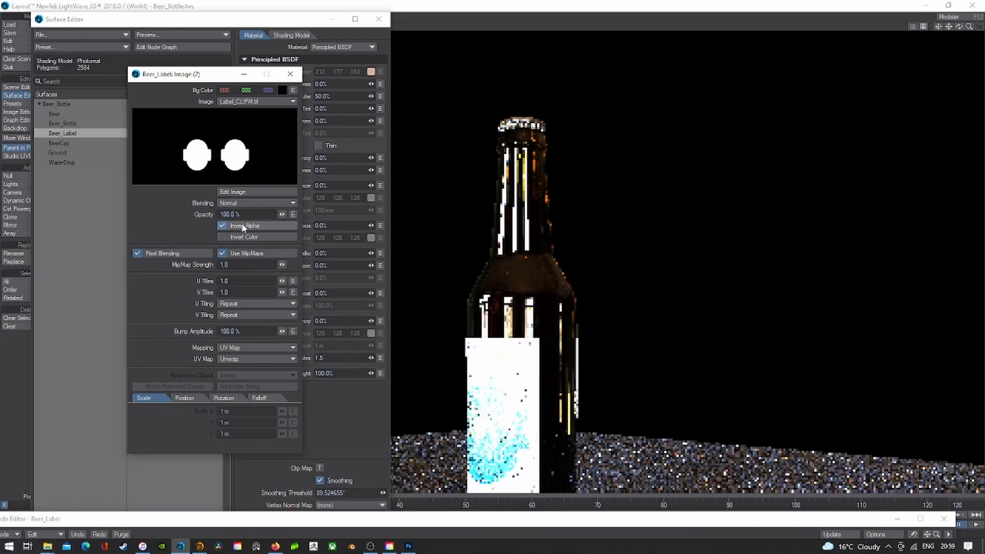
{"action": "left_click", "coordinate": [242, 226]}
{"action": "left_click", "coordinate": [237, 238]}
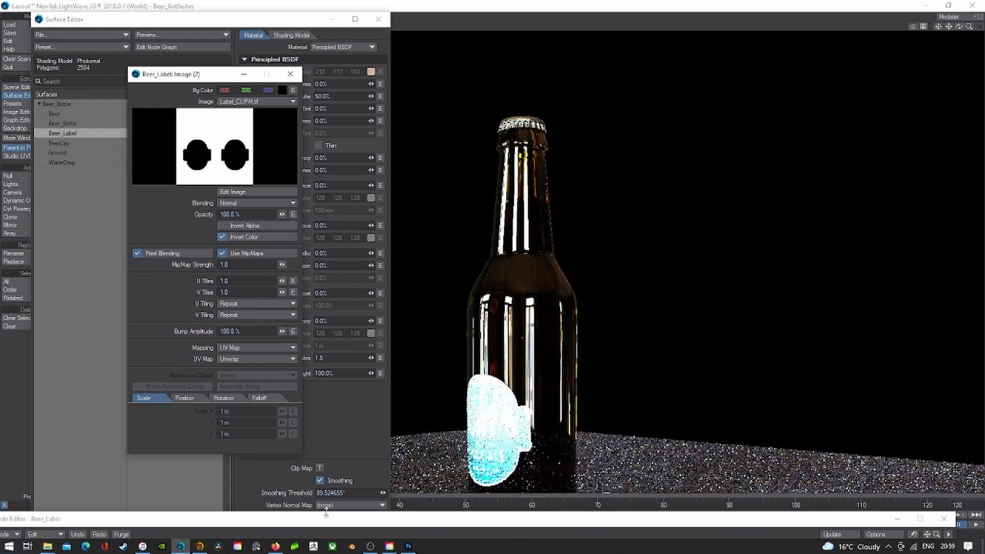
{"action": "left_click_drag", "start_coordinate": [341, 522], "coordinate": [468, 64]}
{"action": "double_click", "coordinate": [113, 62]}
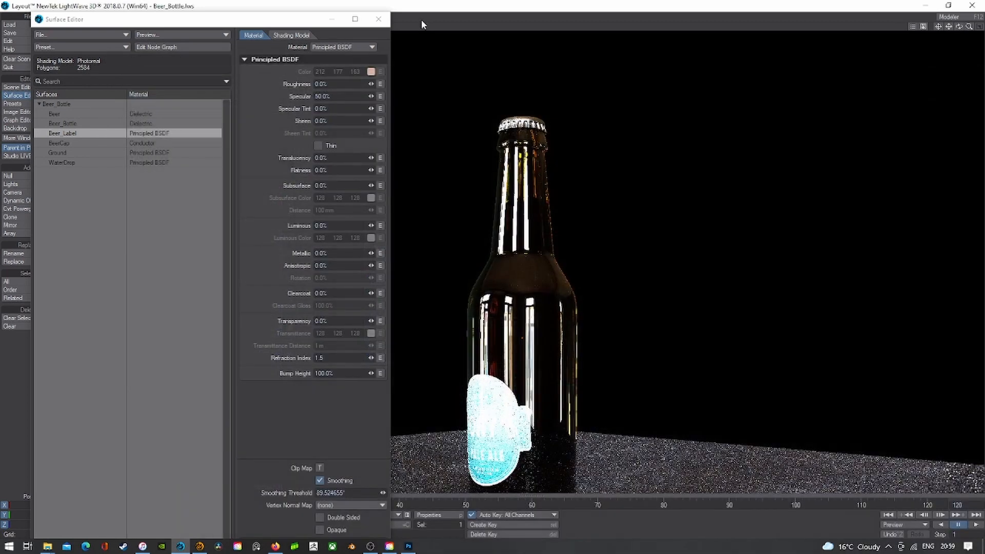
{"action": "left_click", "coordinate": [378, 19]}
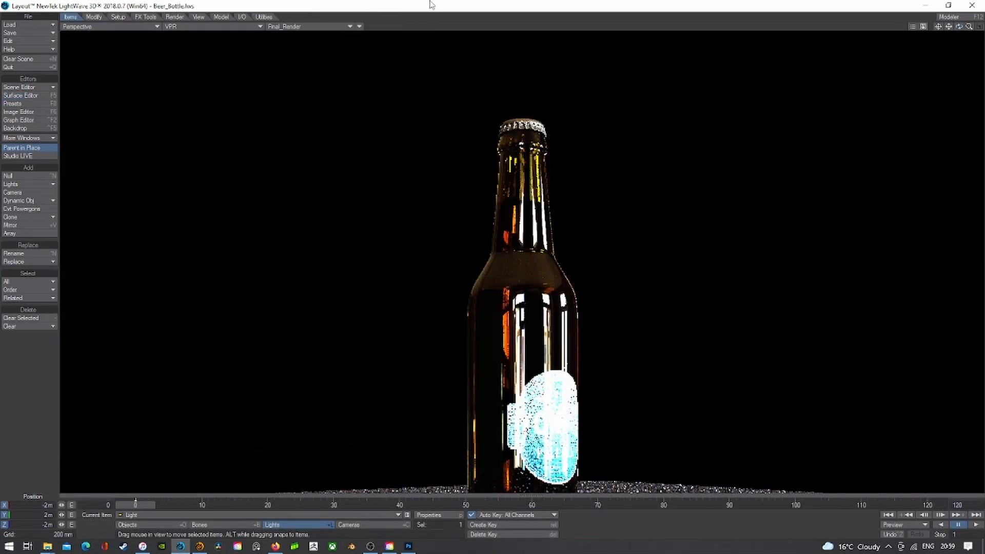
- Switch the viewport to Camera View and save the scene over Beer_Bottle.lws
{"action": "left_click", "coordinate": [135, 26]}
{"action": "mouse_move", "coordinate": [141, 84]}
{"action": "left_click", "coordinate": [216, 102]}
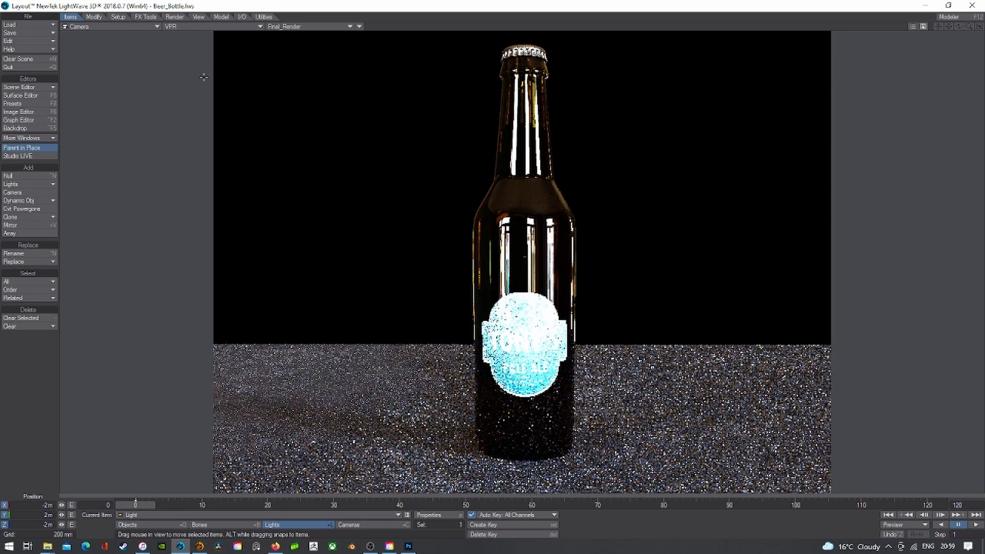
{"action": "left_click", "coordinate": [29, 32]}
{"action": "left_click", "coordinate": [33, 48]}
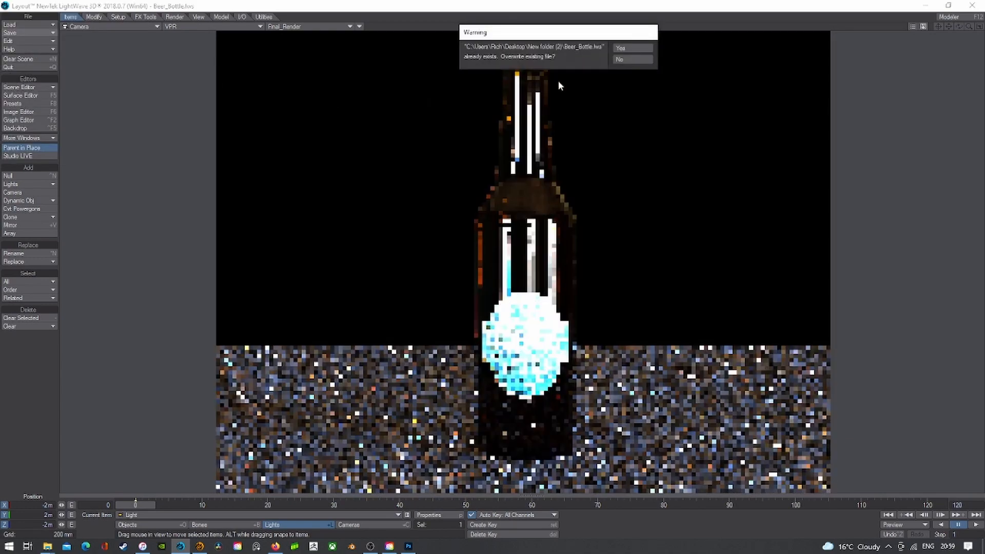
{"action": "left_click", "coordinate": [629, 50]}
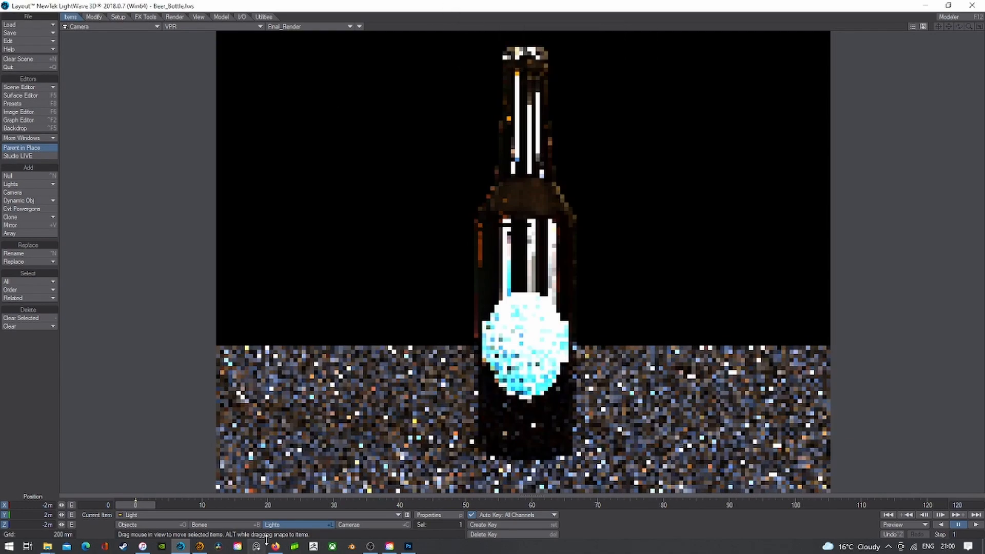
- In Modeler, show the bottle textured and check its UV map and image list, then return to Layout
{"action": "left_click", "coordinate": [214, 545]}
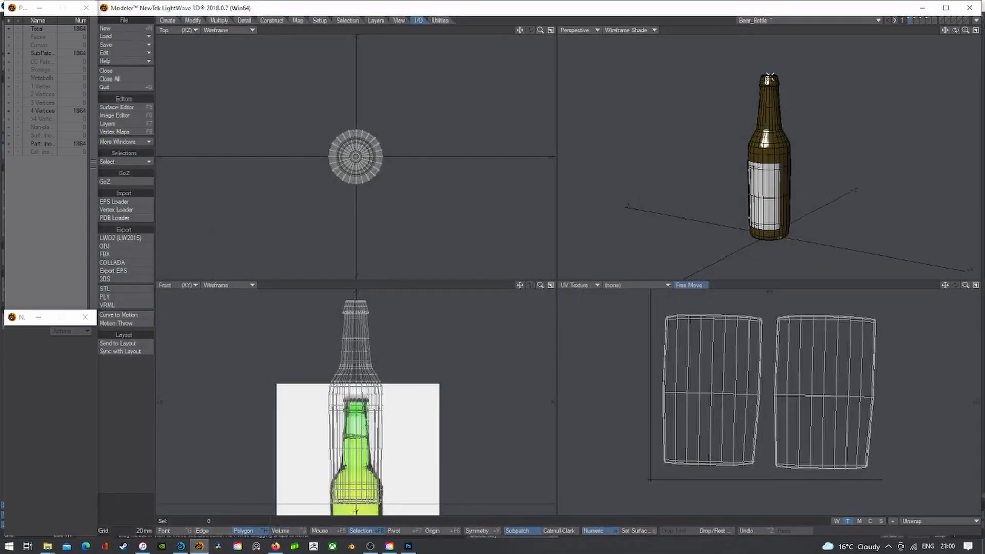
{"action": "left_click", "coordinate": [648, 31]}
{"action": "left_click", "coordinate": [638, 71]}
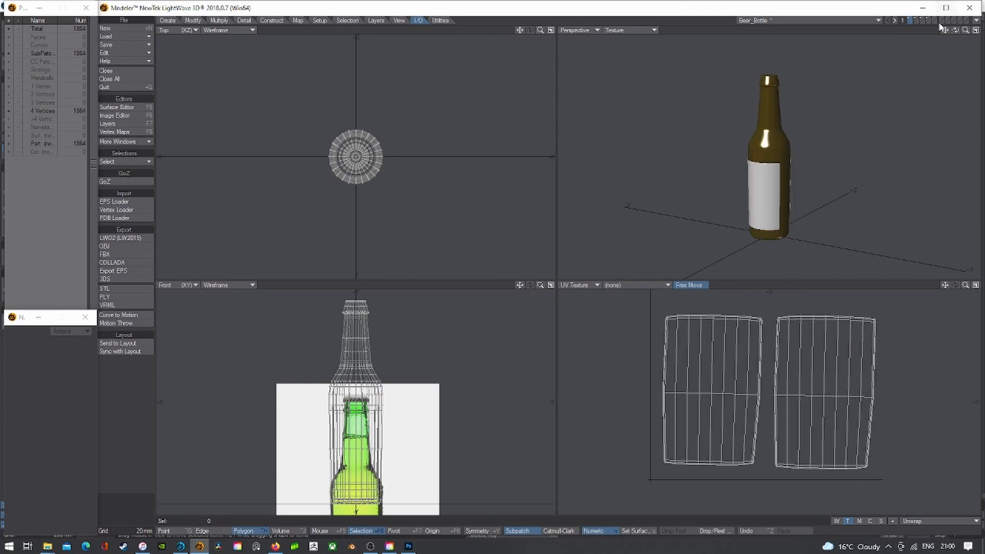
{"action": "left_click", "coordinate": [648, 285]}
{"action": "left_click", "coordinate": [116, 115]}
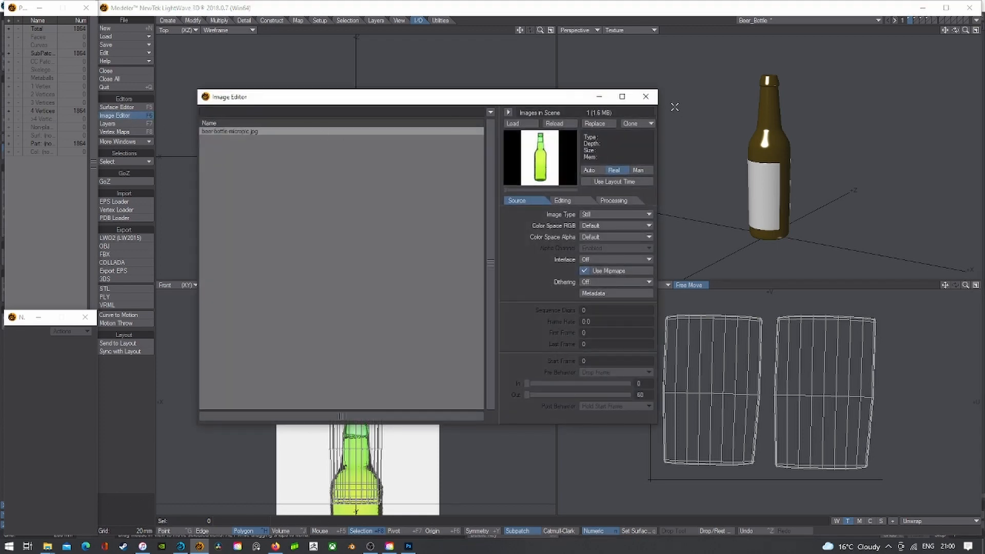
{"action": "left_click", "coordinate": [645, 96]}
{"action": "left_click", "coordinate": [180, 546]}
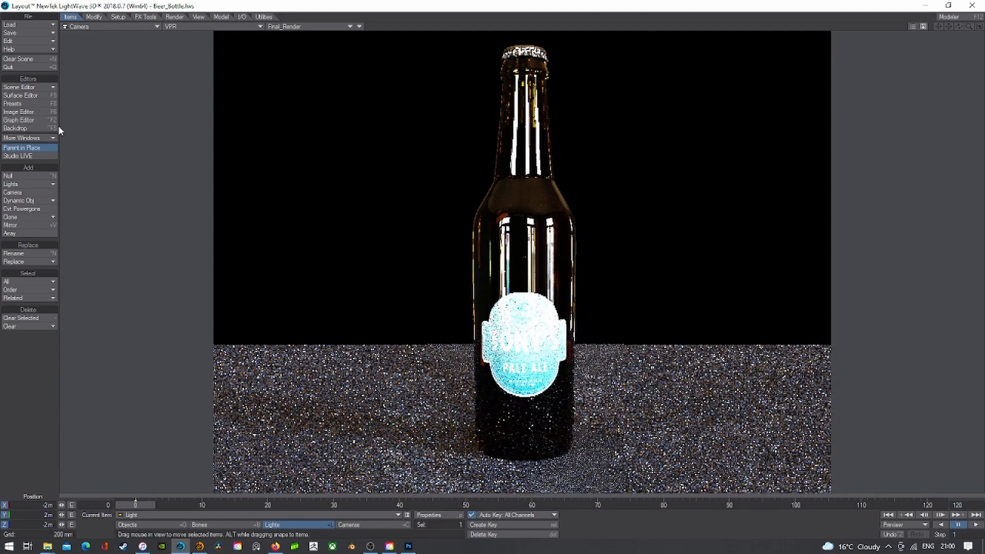
- Switch the viewport to Perspective, pan down to the floor, then return to Camera view
{"action": "left_click", "coordinate": [89, 27]}
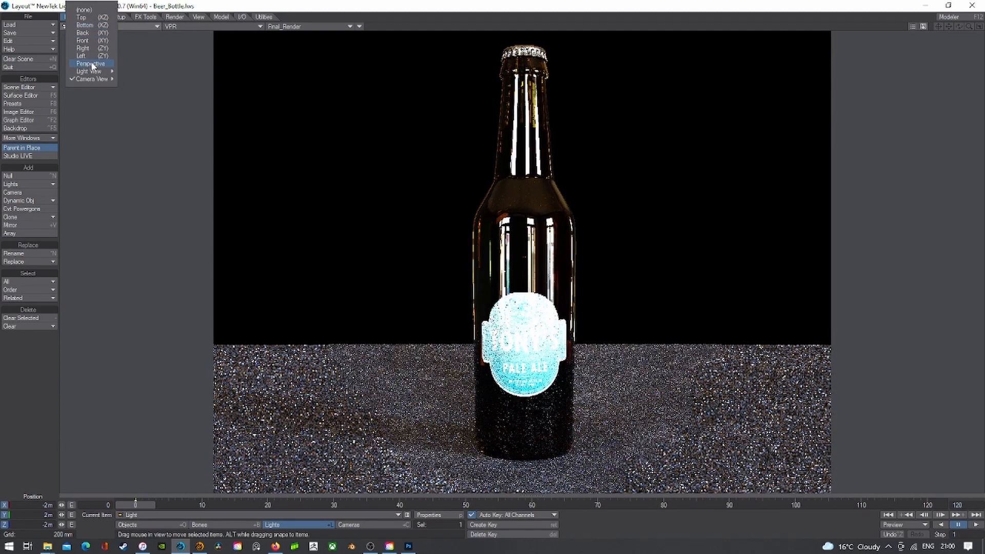
{"action": "left_click", "coordinate": [91, 64]}
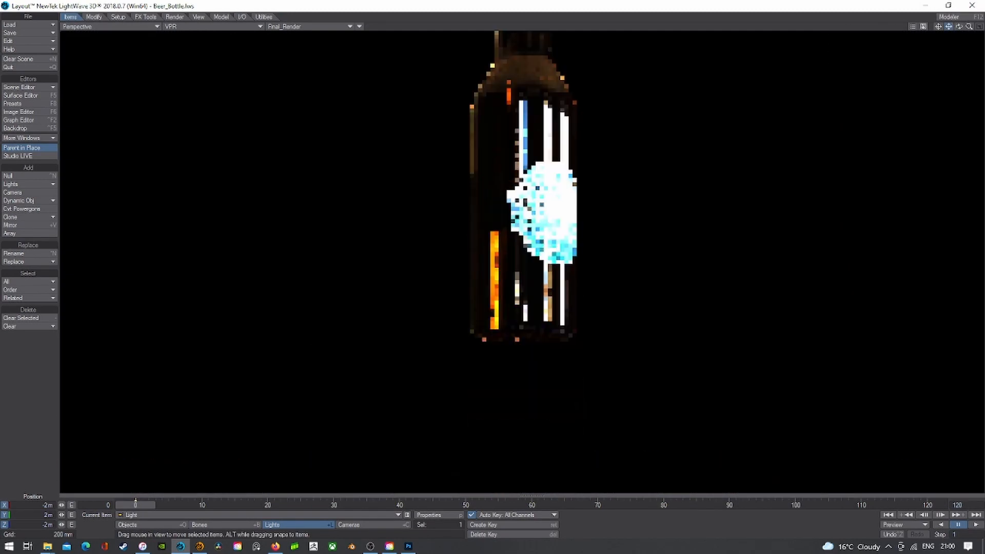
{"action": "left_click_drag", "start_coordinate": [950, 29], "coordinate": [950, 195]}
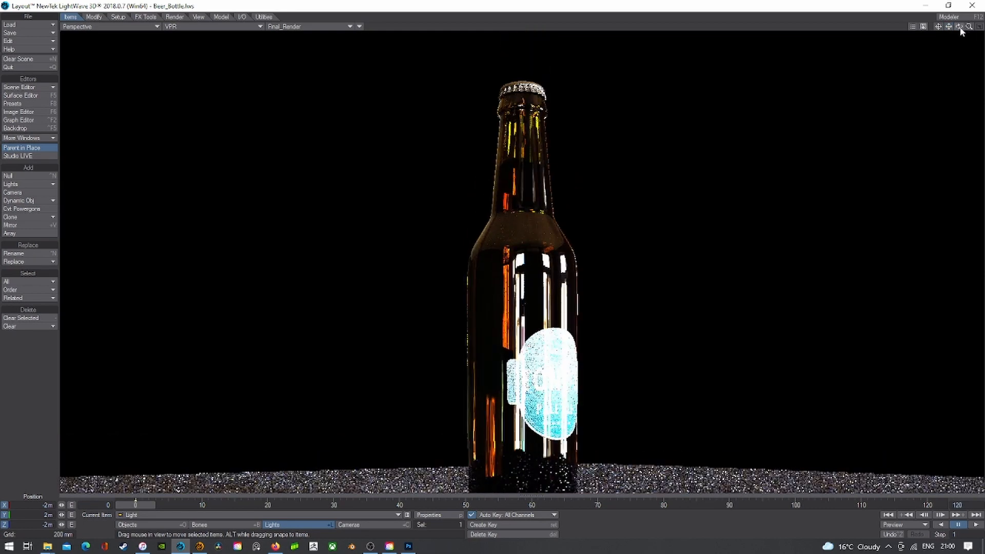
{"action": "left_click", "coordinate": [99, 28]}
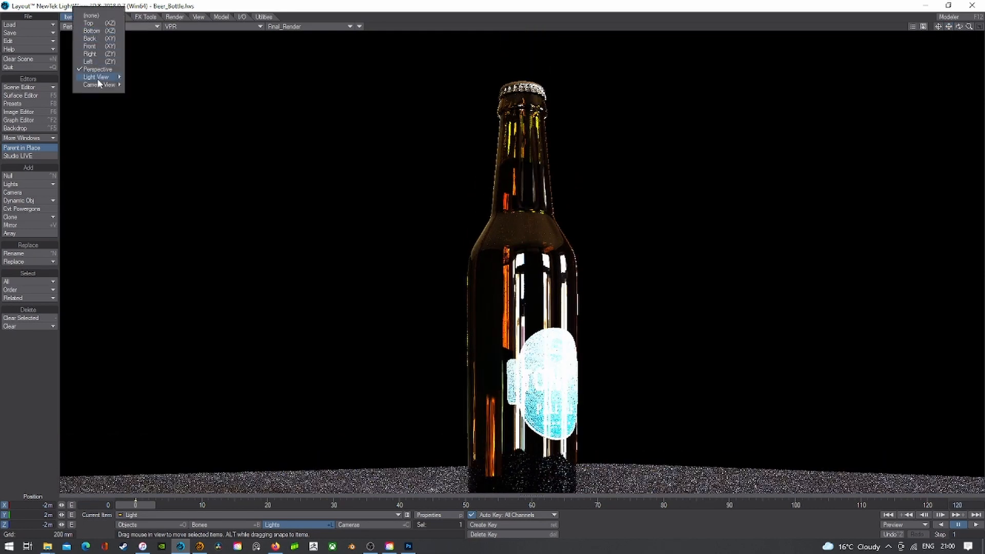
{"action": "mouse_move", "coordinate": [100, 84]}
{"action": "left_click", "coordinate": [145, 99]}
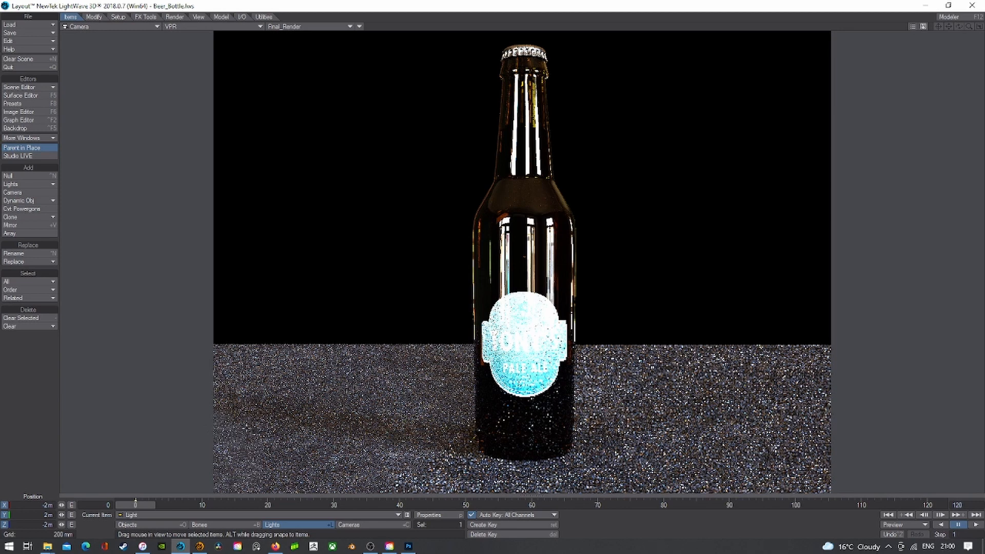
- Give the Beer_Label surface 10% specular and 25% roughness in the Surface Editor
{"action": "left_click", "coordinate": [20, 95]}
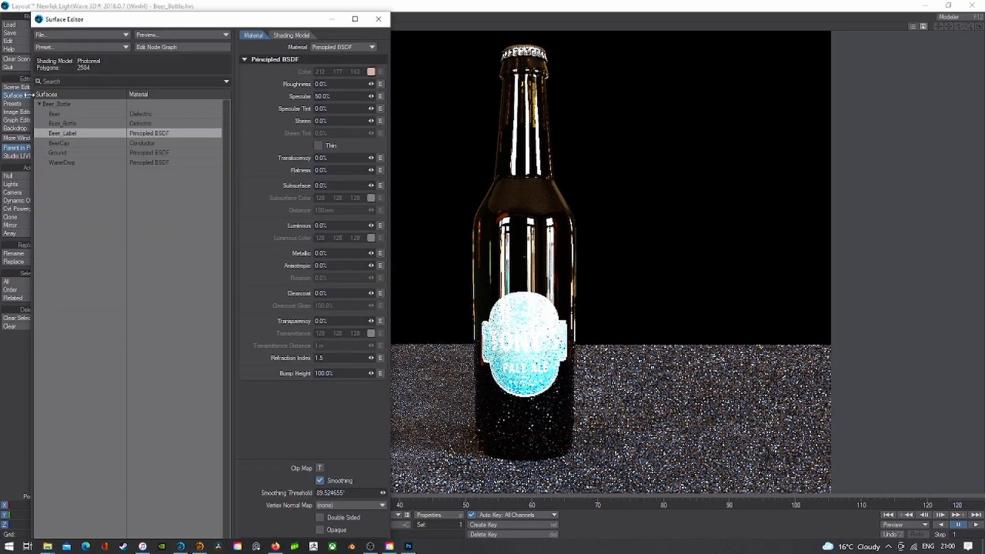
{"action": "left_click", "coordinate": [342, 96]}
{"action": "type", "text": "0"}
{"action": "key", "text": "Return"}
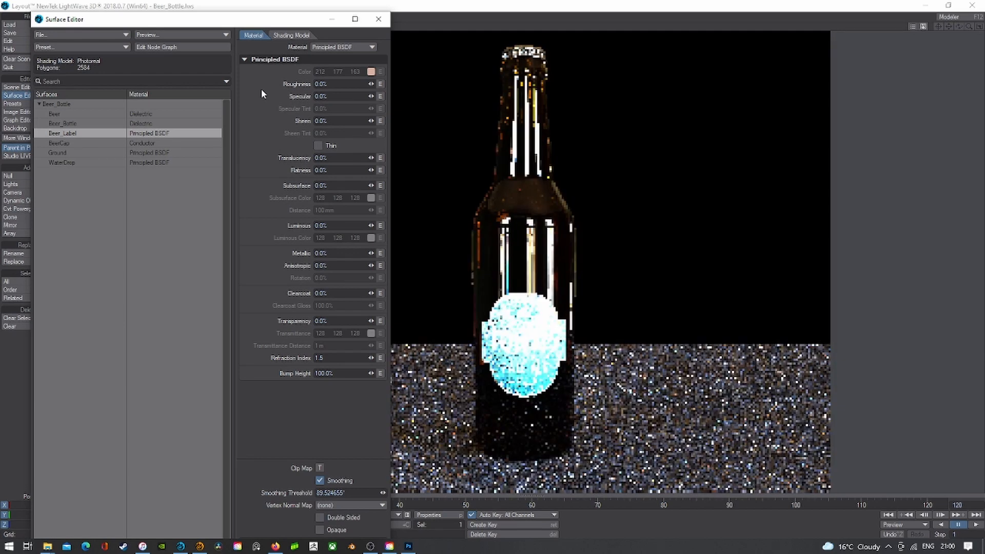
{"action": "left_click", "coordinate": [320, 96]}
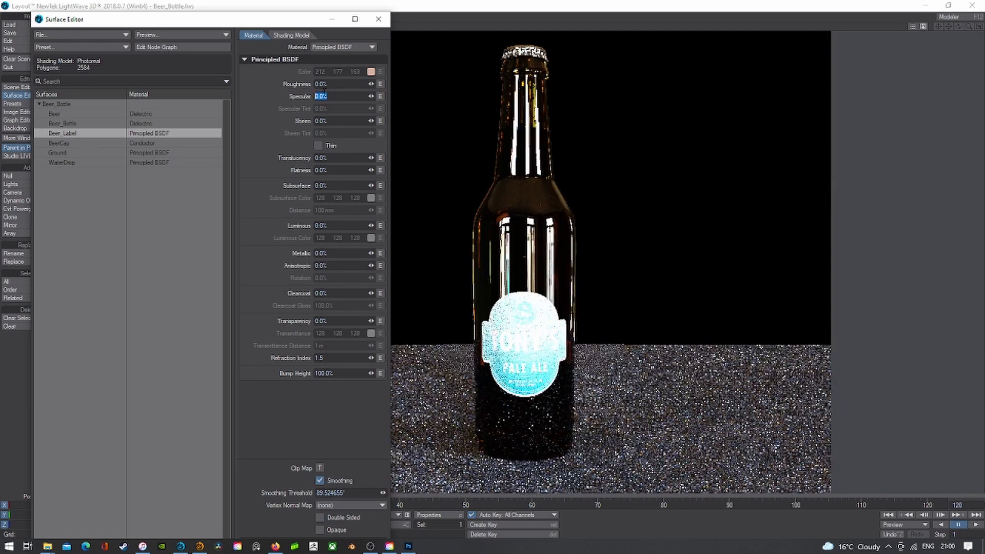
{"action": "type", "text": "10"}
{"action": "key", "text": "Tab"}
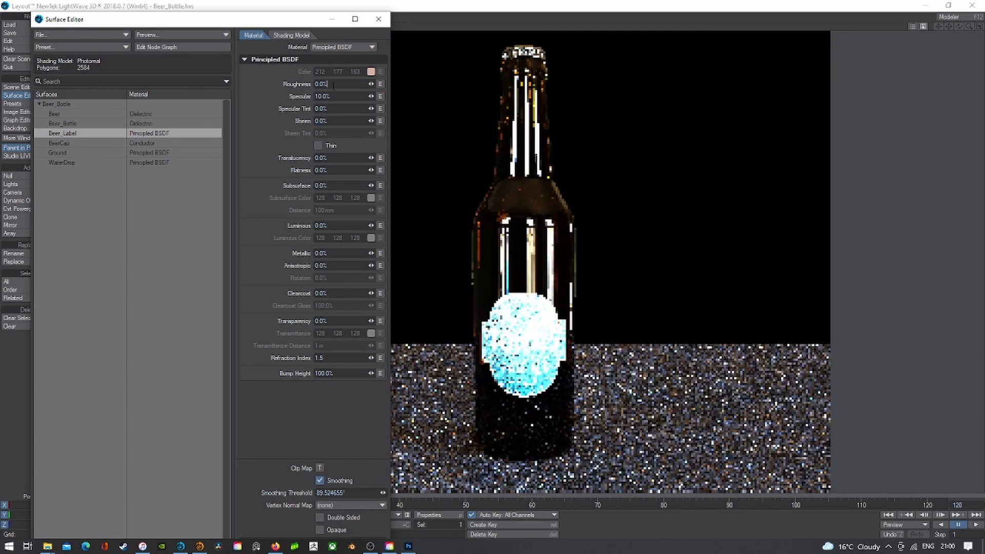
{"action": "type", "text": "25"}
{"action": "key", "text": "Tab"}
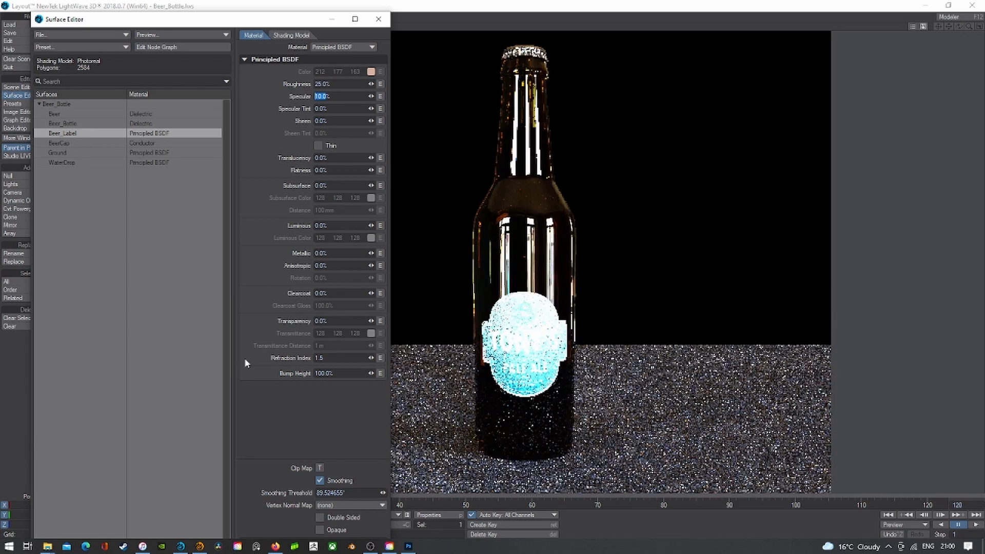
{"action": "left_click", "coordinate": [91, 143]}
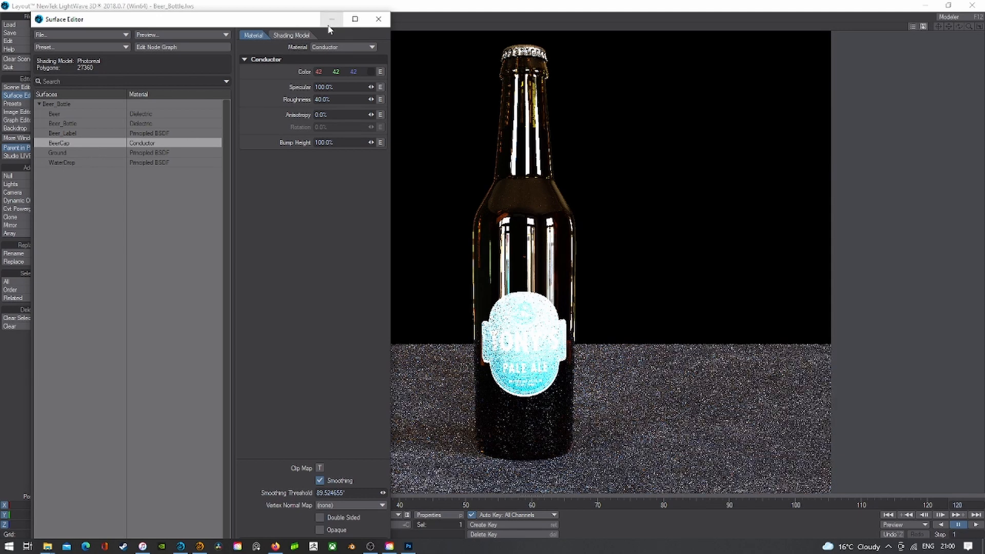
{"action": "left_click", "coordinate": [379, 19]}
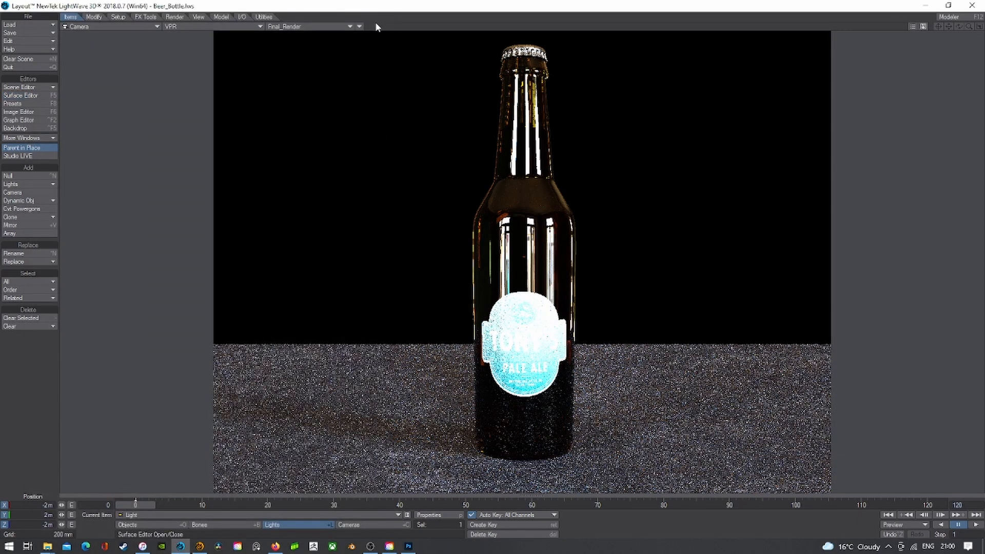
- Show Perspective view in Objects mode with Beer_Bottle:Water current, rendered as Shaded Solid
{"action": "left_click", "coordinate": [117, 26]}
{"action": "left_click", "coordinate": [115, 61]}
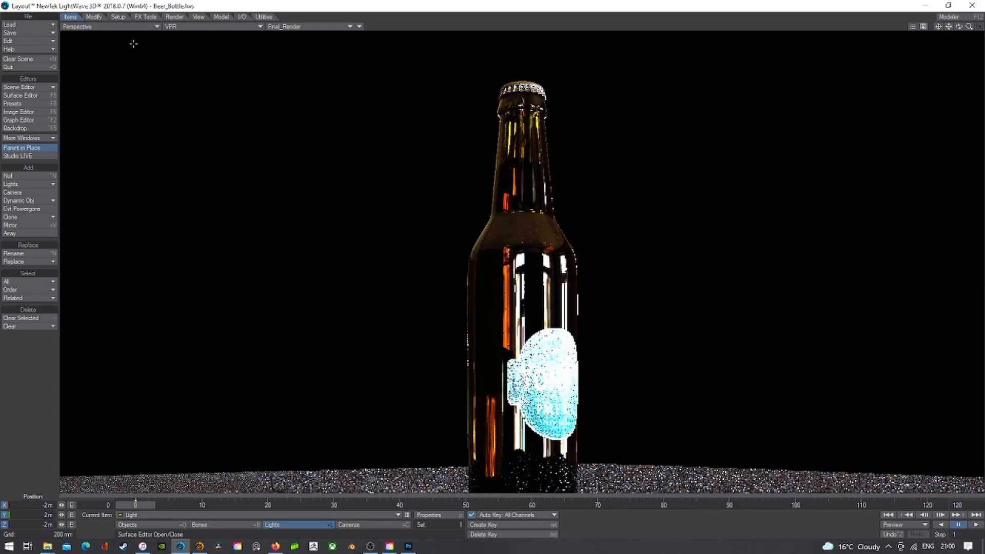
{"action": "left_click", "coordinate": [145, 525]}
{"action": "left_click", "coordinate": [162, 514]}
{"action": "left_click", "coordinate": [165, 514]}
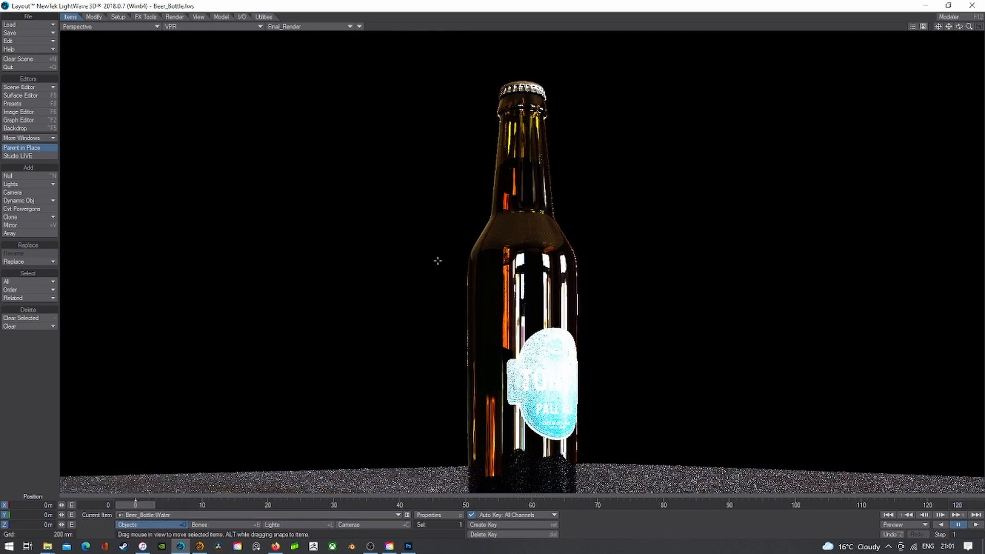
{"action": "left_click", "coordinate": [183, 30]}
{"action": "left_click", "coordinate": [183, 41]}
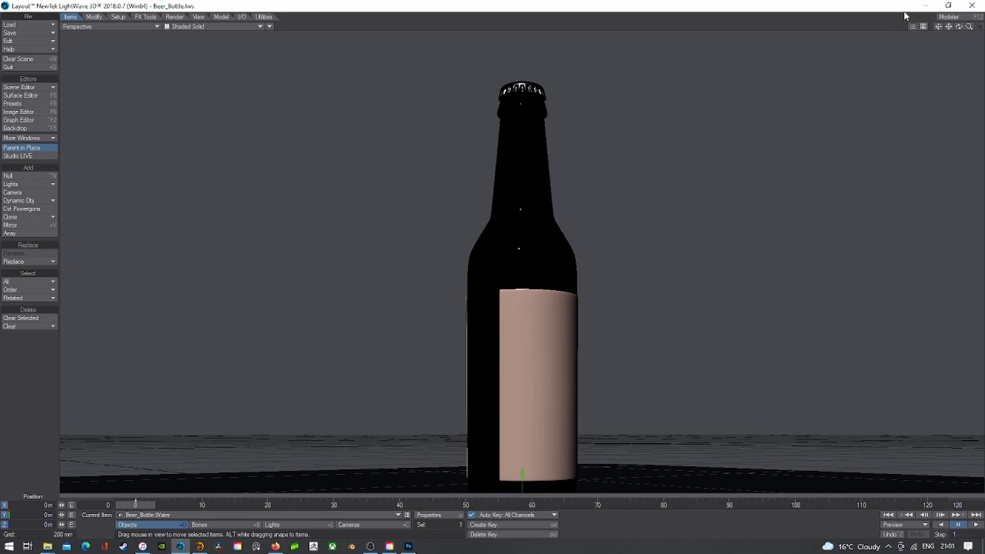
- Add an Instance Generator to the water object from its Instancing properties
{"action": "left_click_drag", "start_coordinate": [955, 30], "coordinate": [959, 34]}
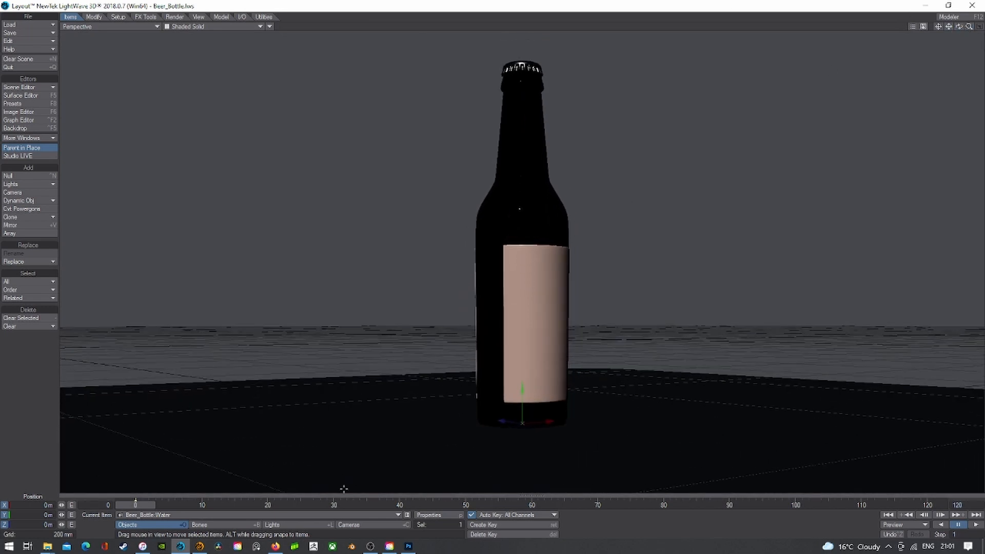
{"action": "left_click", "coordinate": [380, 514]}
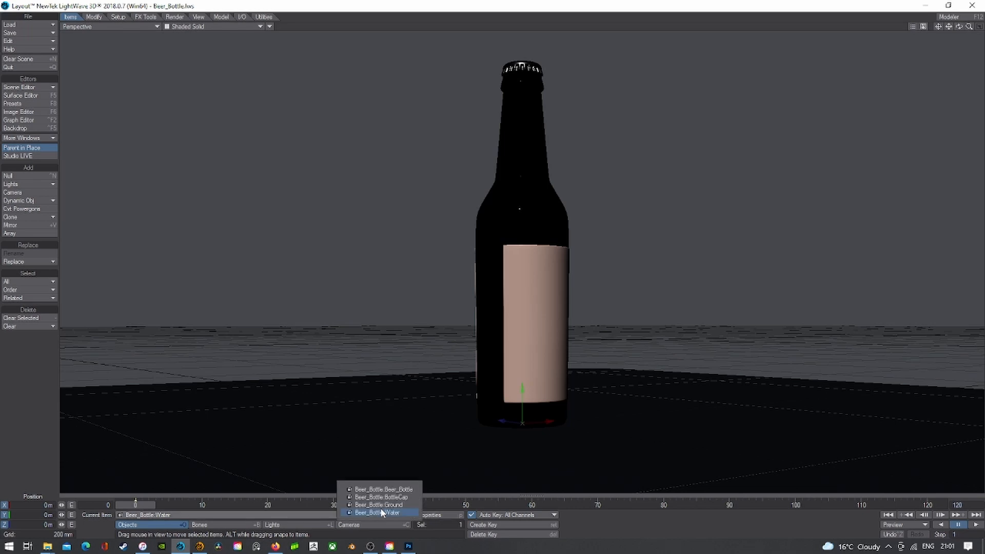
{"action": "left_click", "coordinate": [580, 444]}
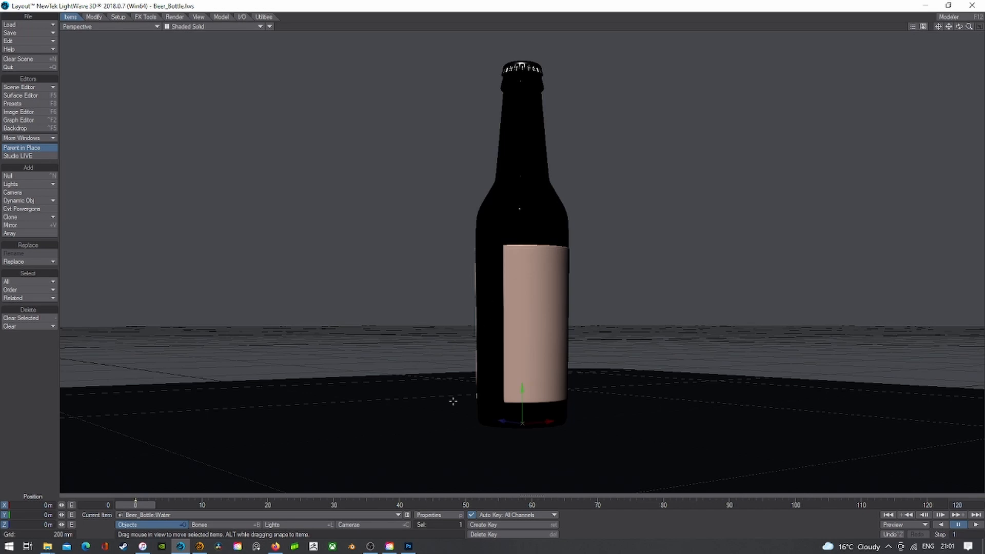
{"action": "left_click", "coordinate": [429, 516]}
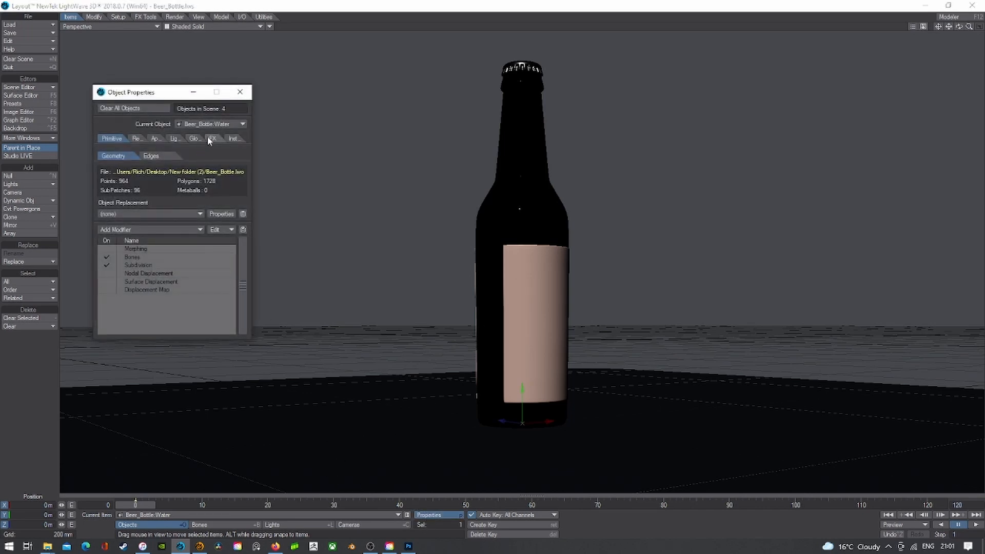
{"action": "left_click", "coordinate": [237, 139]}
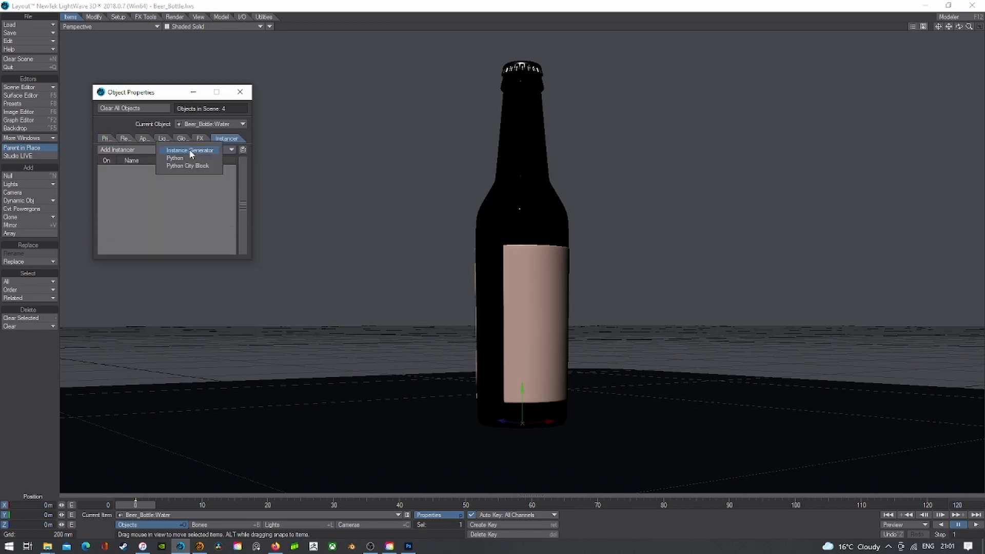
{"action": "left_click", "coordinate": [189, 150]}
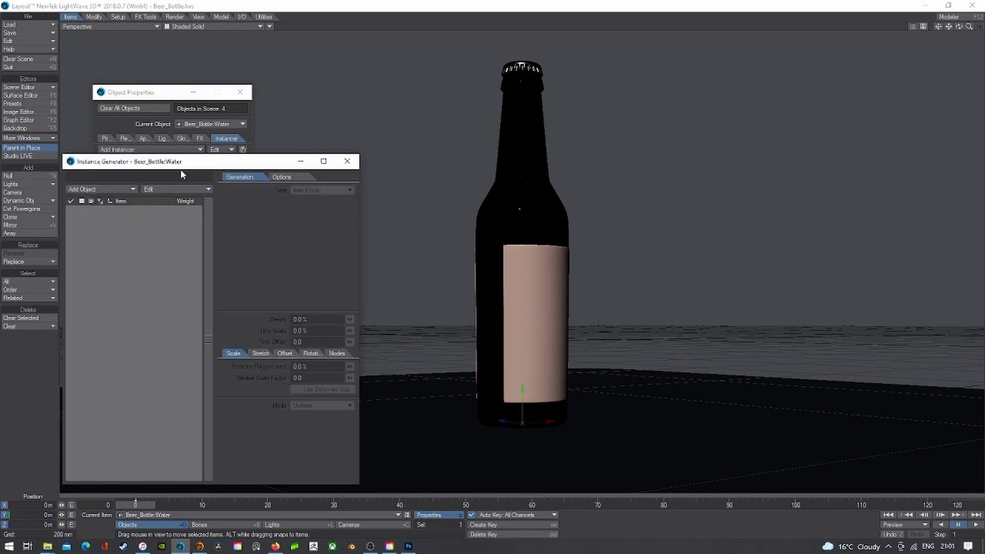
- Add Beer_Bottle:Water as the instanced object and choose its display style
{"action": "left_click", "coordinate": [113, 192]}
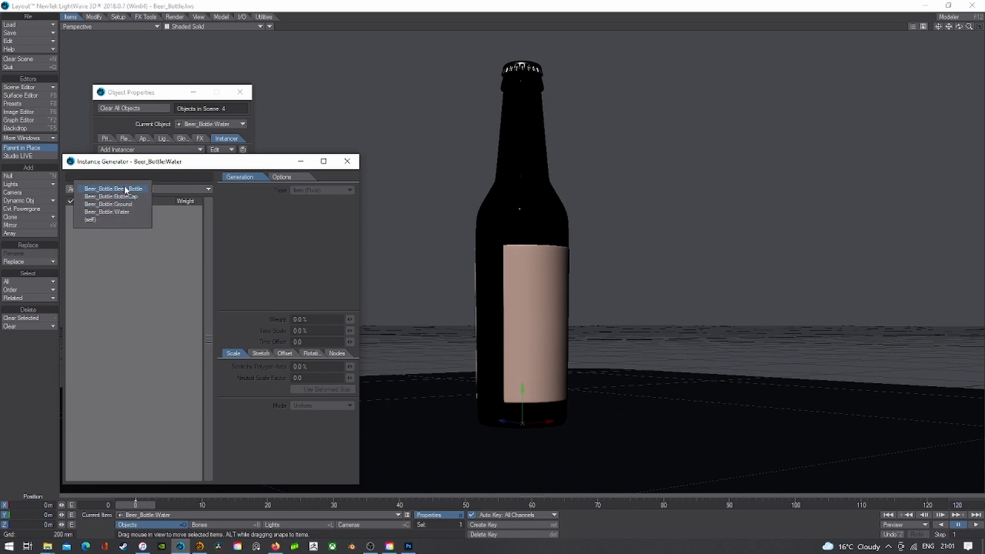
{"action": "left_click", "coordinate": [120, 213]}
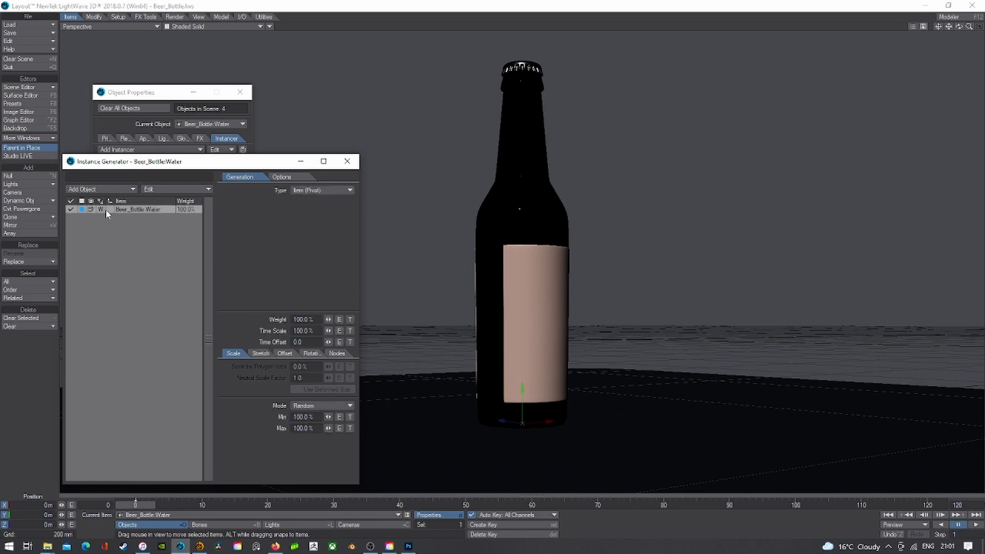
{"action": "left_click", "coordinate": [90, 210]}
{"action": "left_click", "coordinate": [90, 235]}
- Set generation Type to Surface on Beer_Bottle and raise the instance count
{"action": "left_click", "coordinate": [318, 192]}
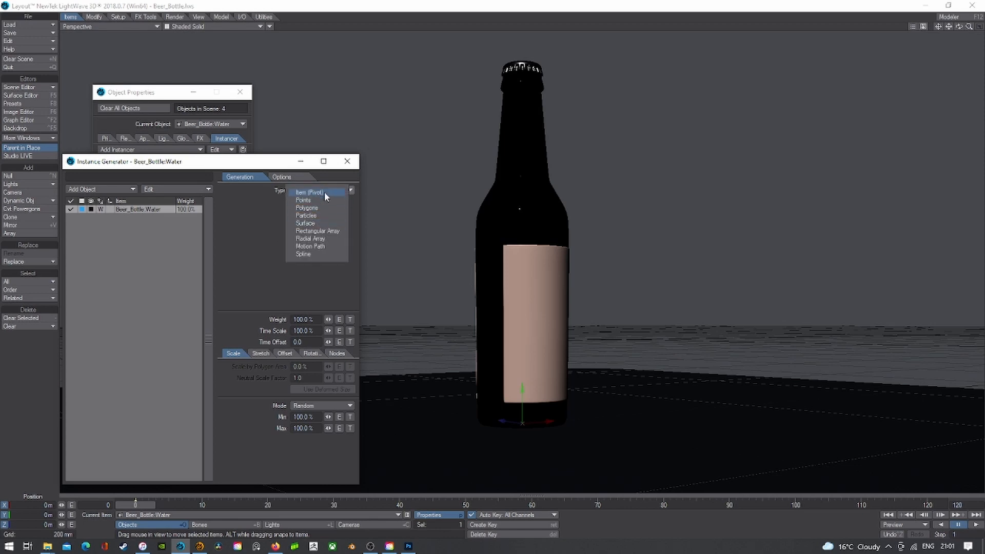
{"action": "left_click", "coordinate": [324, 225]}
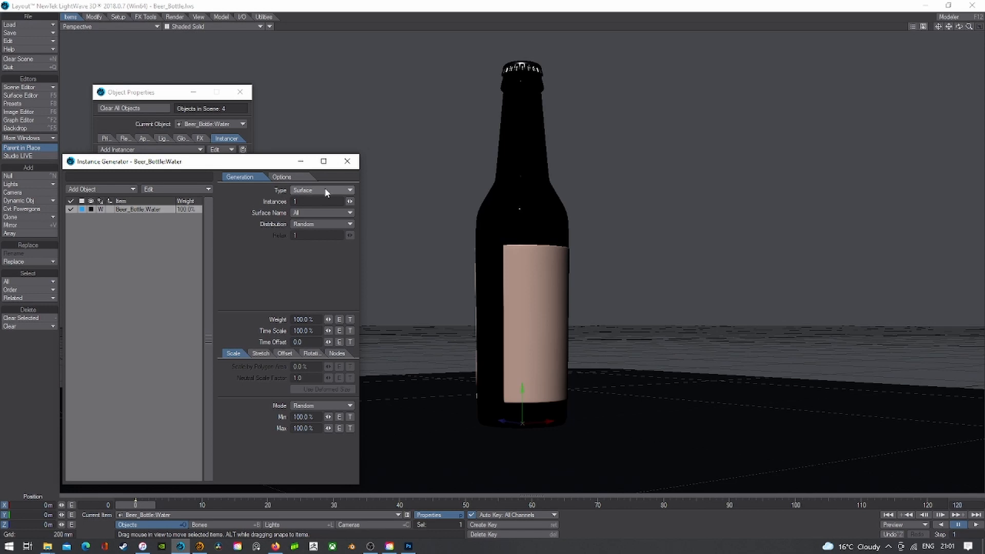
{"action": "left_click", "coordinate": [319, 213]}
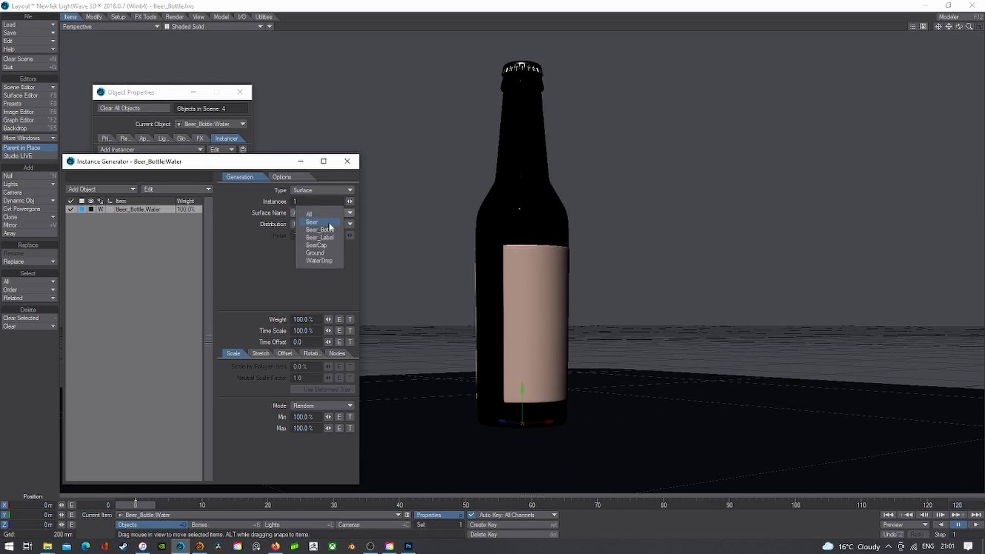
{"action": "left_click", "coordinate": [328, 229]}
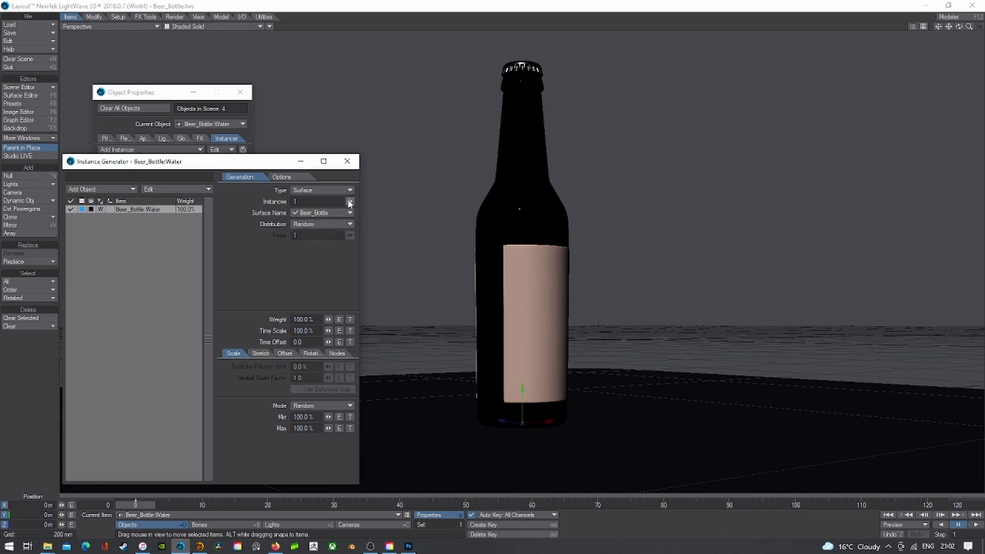
{"action": "left_click_drag", "start_coordinate": [349, 203], "coordinate": [359, 201]}
- Switch the viewport to Wireframe and raise the instance count to 118
{"action": "left_click", "coordinate": [210, 26]}
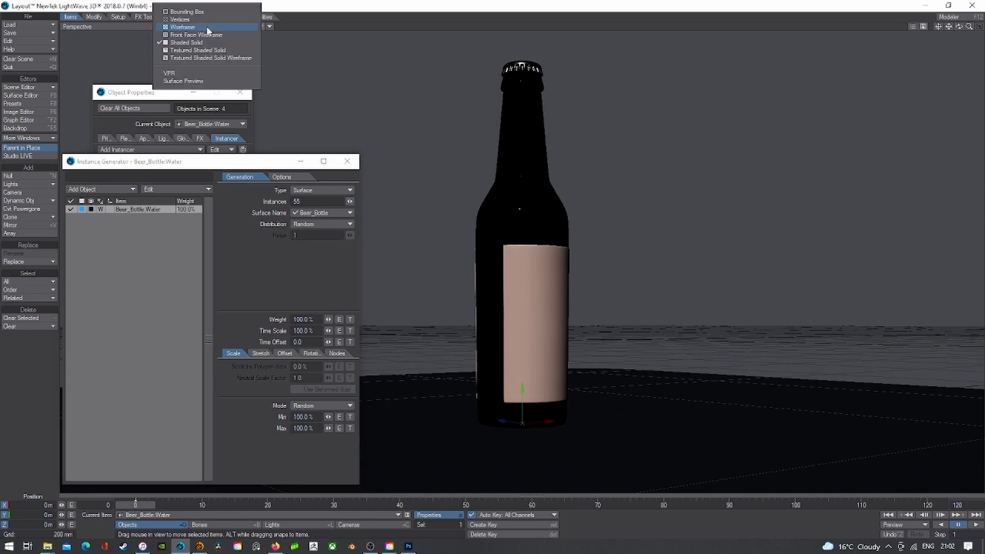
{"action": "left_click", "coordinate": [207, 28]}
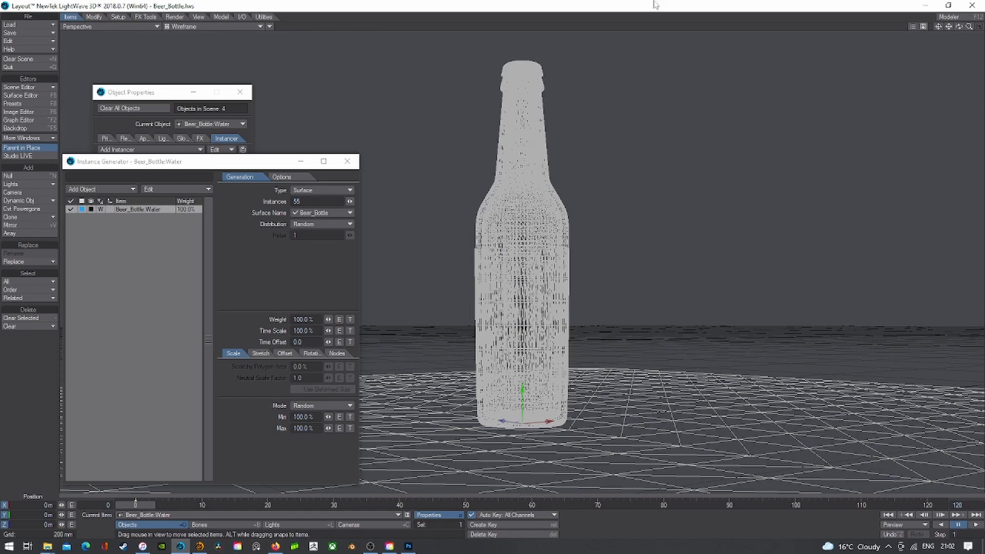
{"action": "mouse_move", "coordinate": [958, 26]}
{"action": "left_mouse_down"}
{"action": "mouse_move", "coordinate": [959, 37]}
{"action": "mouse_move", "coordinate": [949, 32]}
{"action": "mouse_move", "coordinate": [962, 34]}
{"action": "left_mouse_up"}
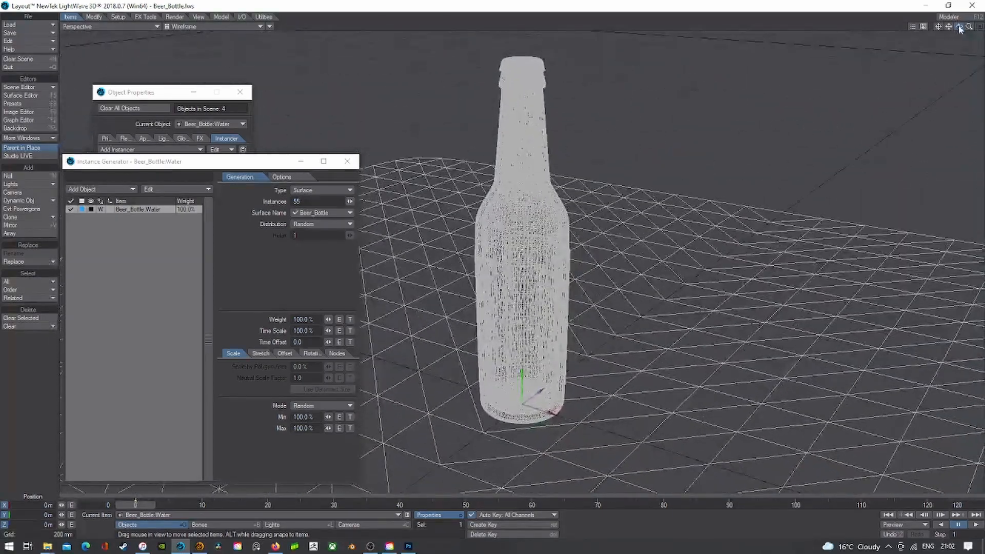
{"action": "left_click_drag", "start_coordinate": [350, 202], "coordinate": [350, 199]}
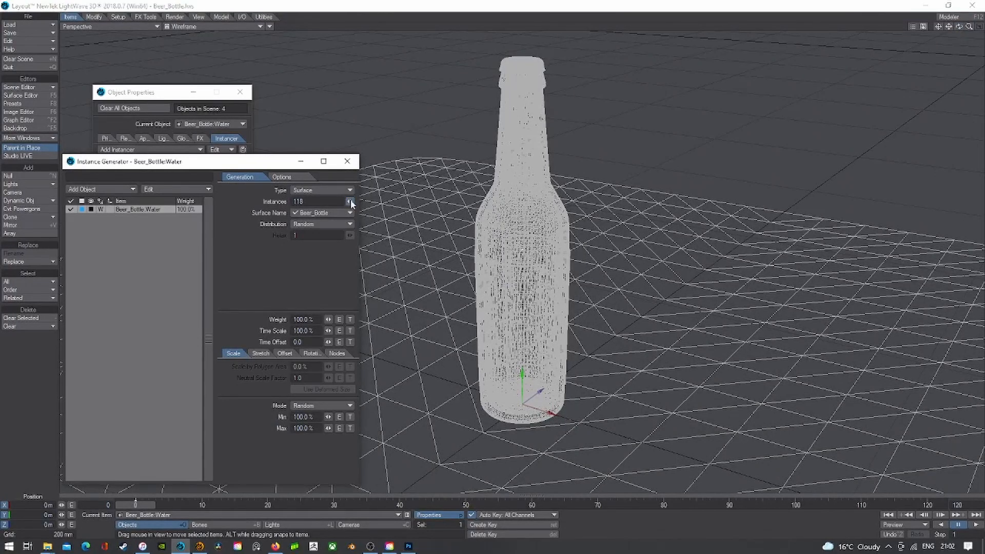
{"action": "left_click", "coordinate": [93, 208]}
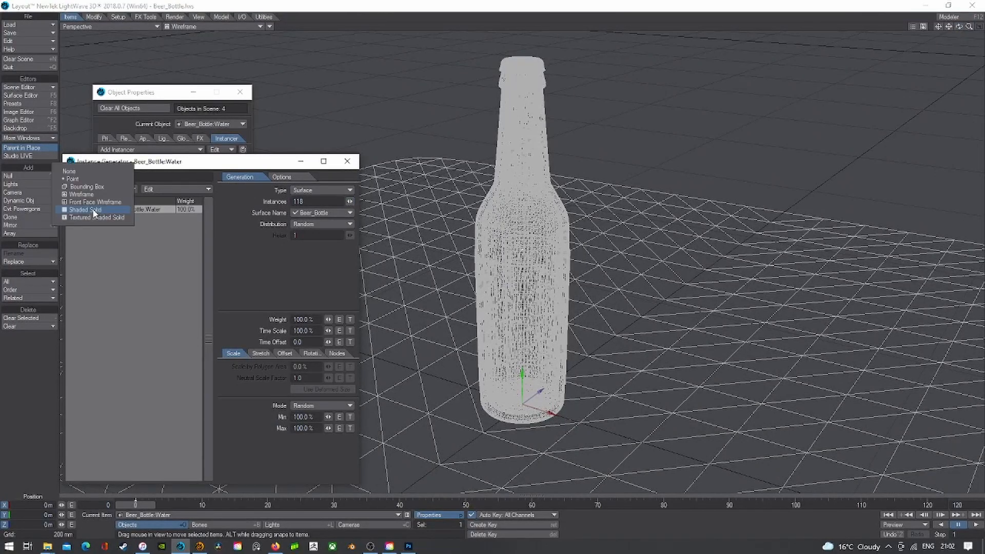
- Return the viewport to Shaded Solid and orbit around the bottle
{"action": "left_click", "coordinate": [202, 26]}
{"action": "left_click", "coordinate": [200, 43]}
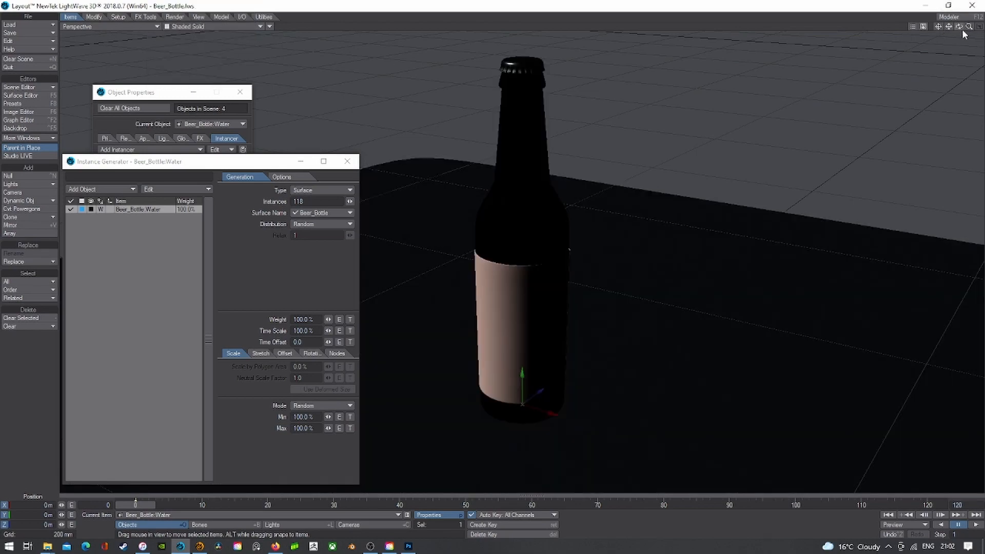
{"action": "mouse_move", "coordinate": [959, 28]}
{"action": "left_mouse_down"}
{"action": "mouse_move", "coordinate": [967, 15]}
{"action": "mouse_move", "coordinate": [978, 22]}
{"action": "mouse_move", "coordinate": [964, 46]}
{"action": "left_mouse_up"}
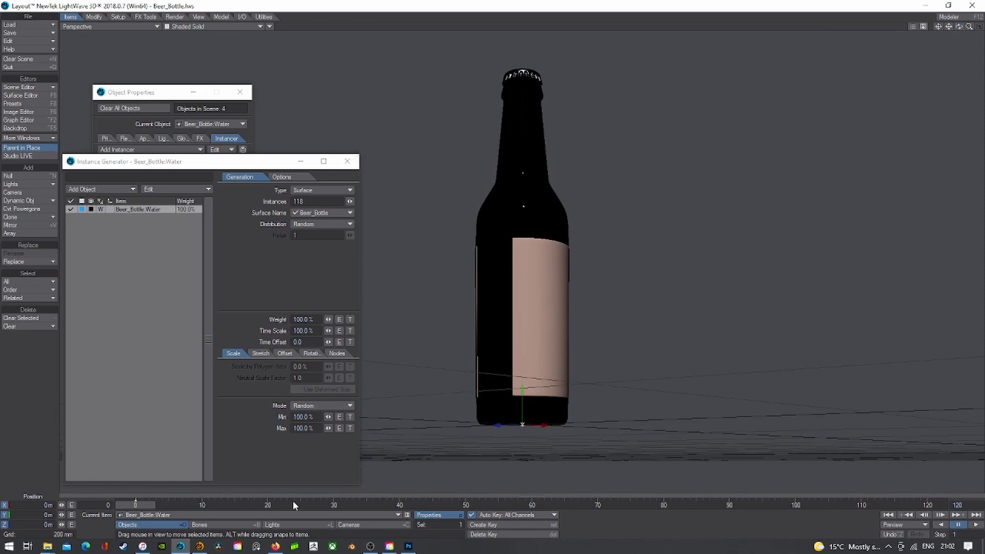
- Remove the Instance Generator from the water object via Edit > Remove
{"action": "left_click", "coordinate": [300, 515]}
{"action": "left_click", "coordinate": [300, 490]}
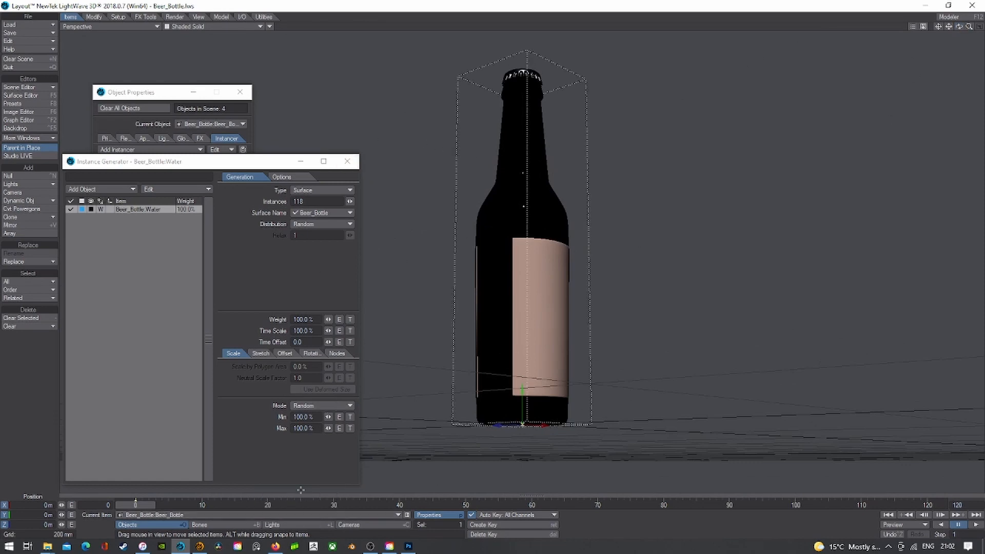
{"action": "left_click", "coordinate": [347, 161]}
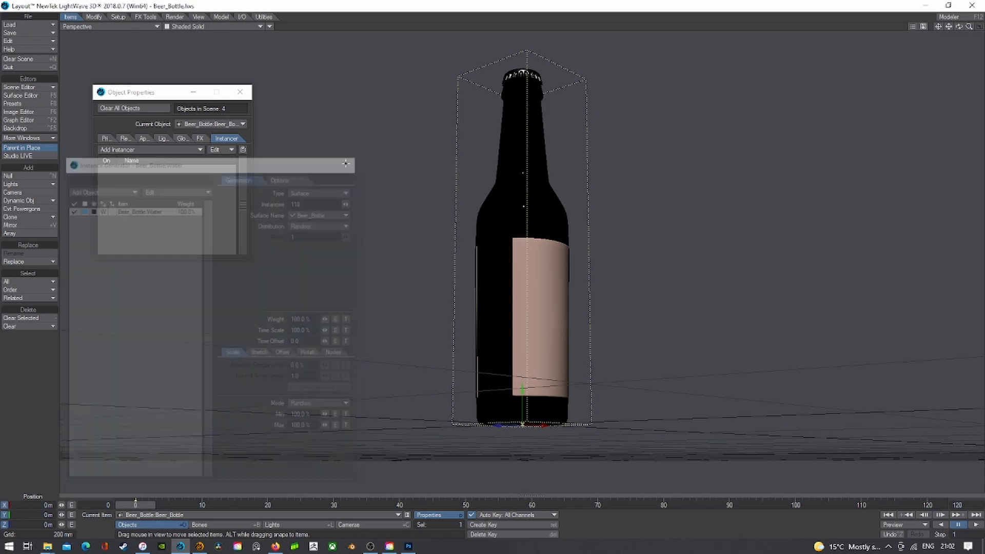
{"action": "left_click", "coordinate": [226, 515]}
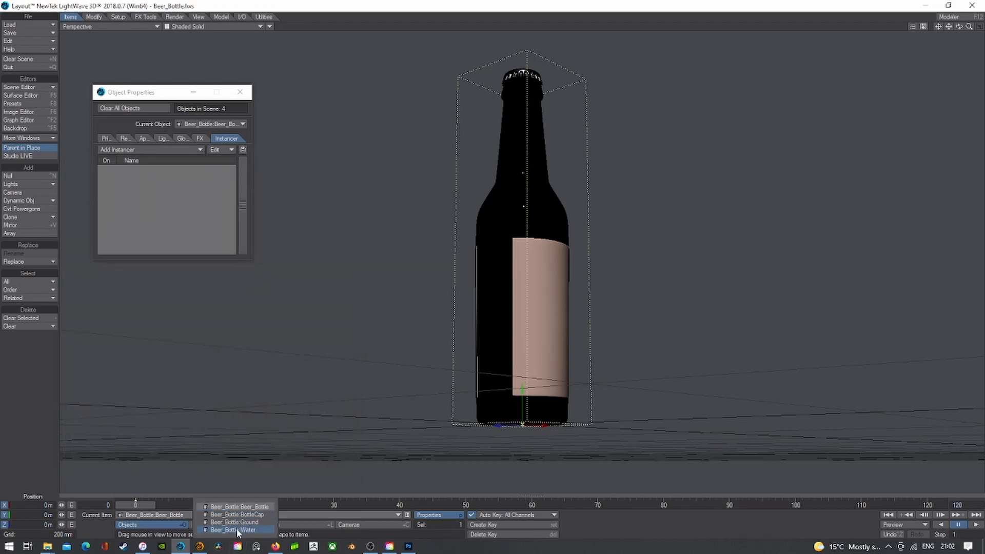
{"action": "left_click", "coordinate": [239, 533]}
{"action": "left_click", "coordinate": [218, 149]}
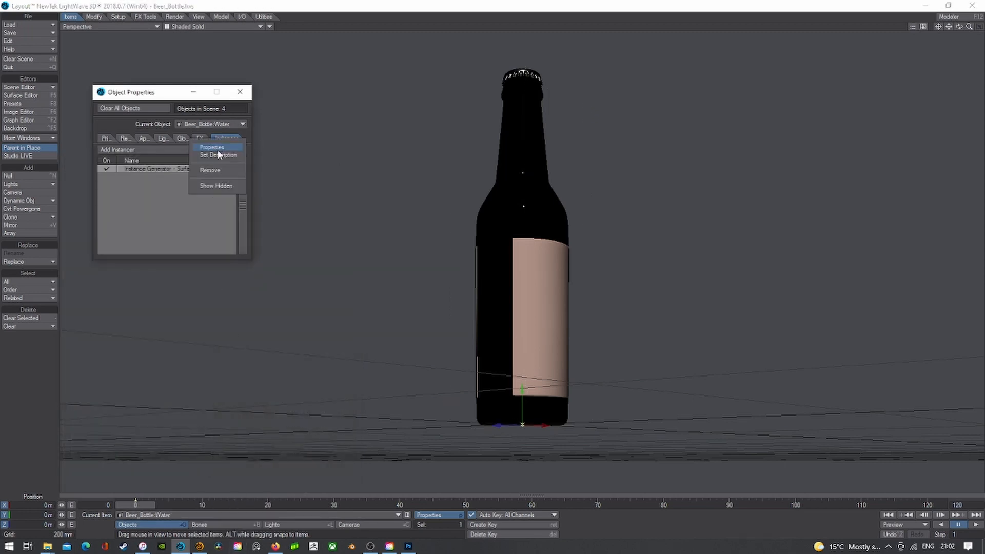
{"action": "left_click", "coordinate": [214, 177]}
- Add an Instance Generator to Beer_Bottle instancing the Beer_Bottle:Water object
{"action": "left_click", "coordinate": [193, 516]}
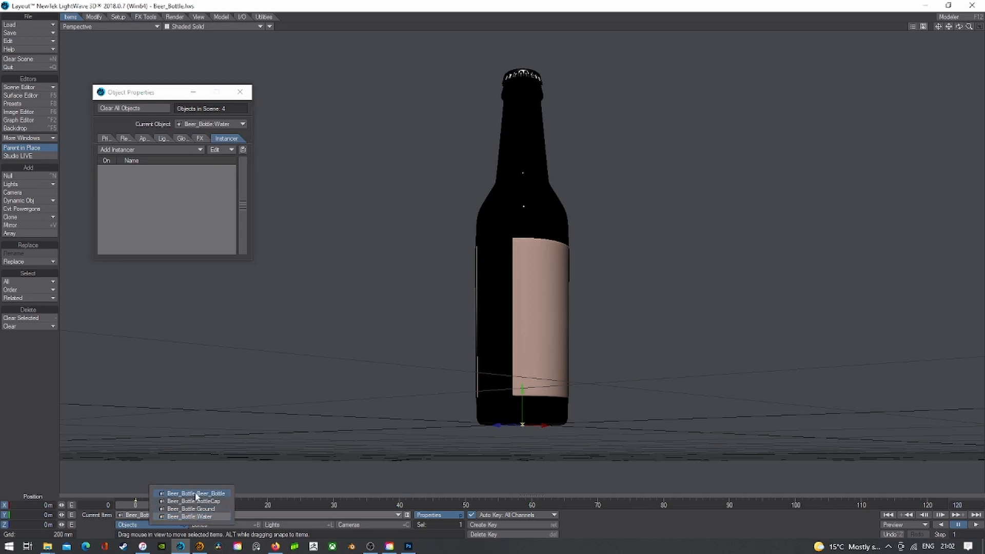
{"action": "left_click", "coordinate": [197, 498]}
{"action": "left_click", "coordinate": [164, 150]}
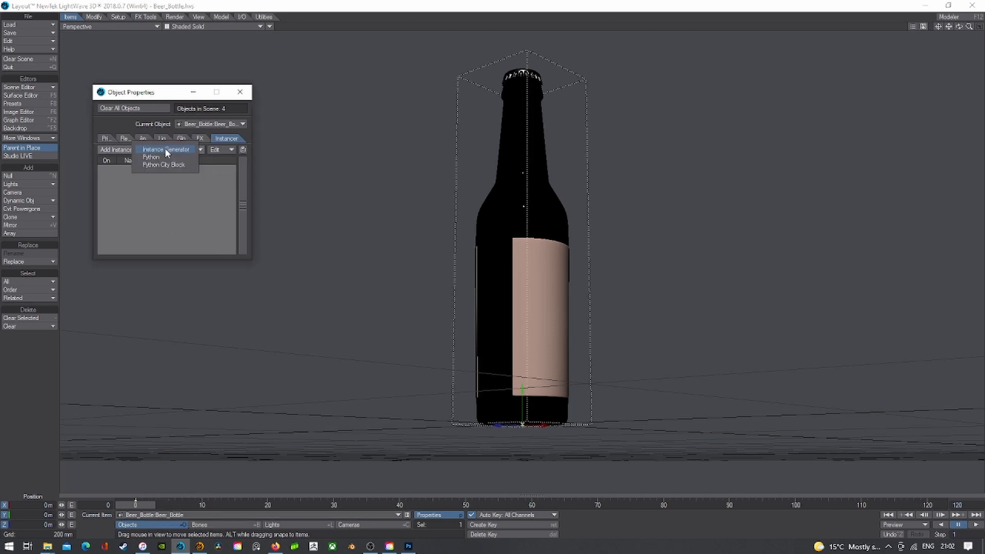
{"action": "left_click", "coordinate": [166, 157]}
{"action": "double_click", "coordinate": [167, 169]}
{"action": "left_click", "coordinate": [137, 186]}
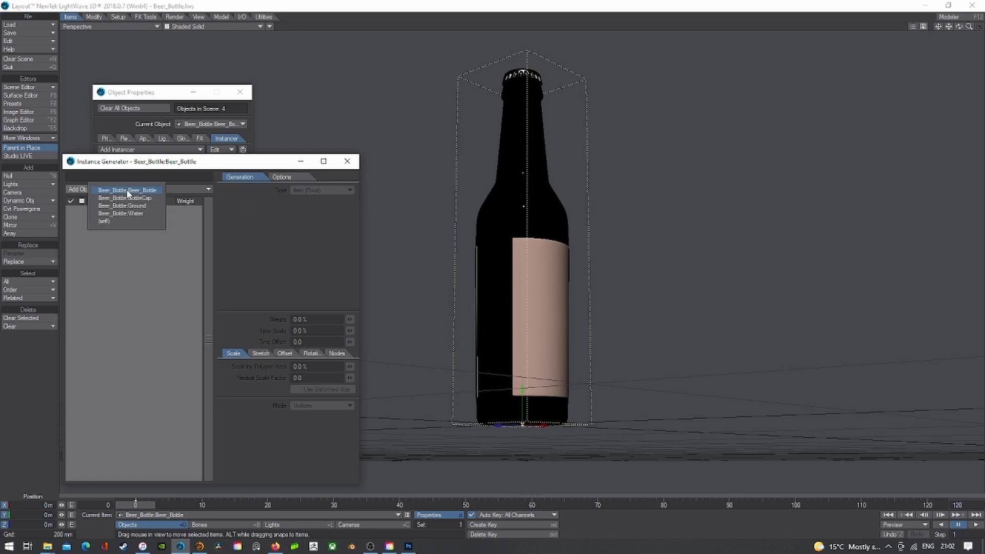
{"action": "left_click", "coordinate": [130, 214]}
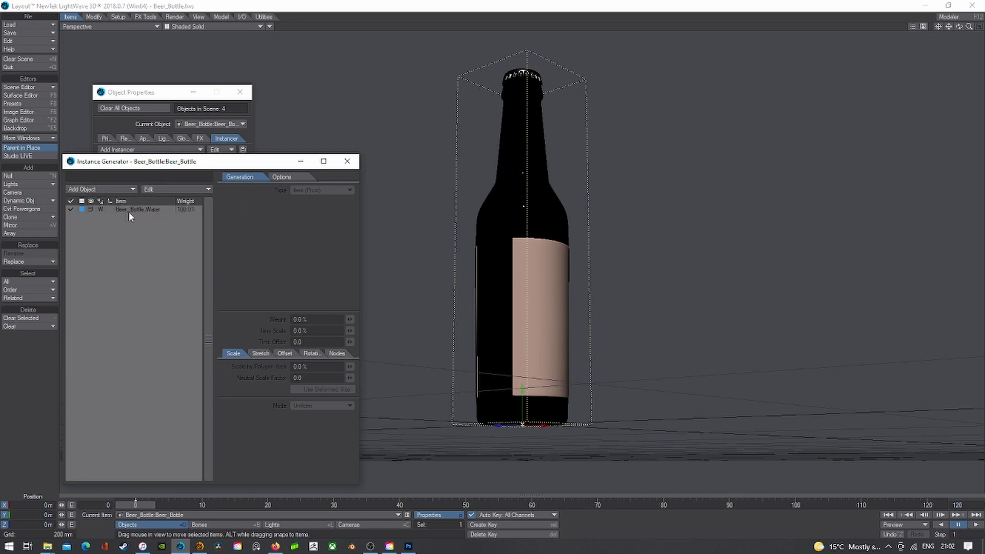
- Set the generator Type to Surface with Surface Name Beer_Bottle
{"action": "left_click", "coordinate": [129, 212]}
{"action": "left_click", "coordinate": [321, 190]}
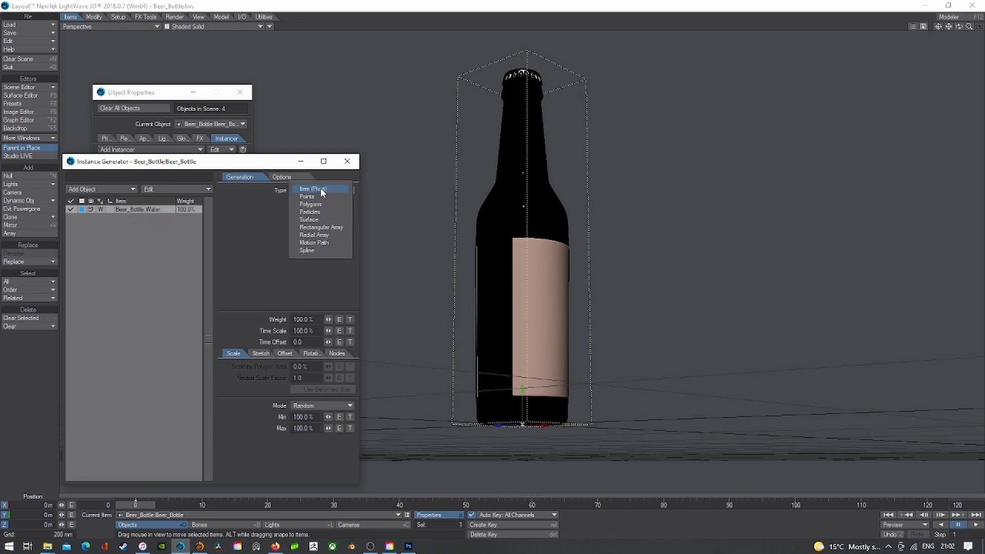
{"action": "left_click", "coordinate": [318, 219]}
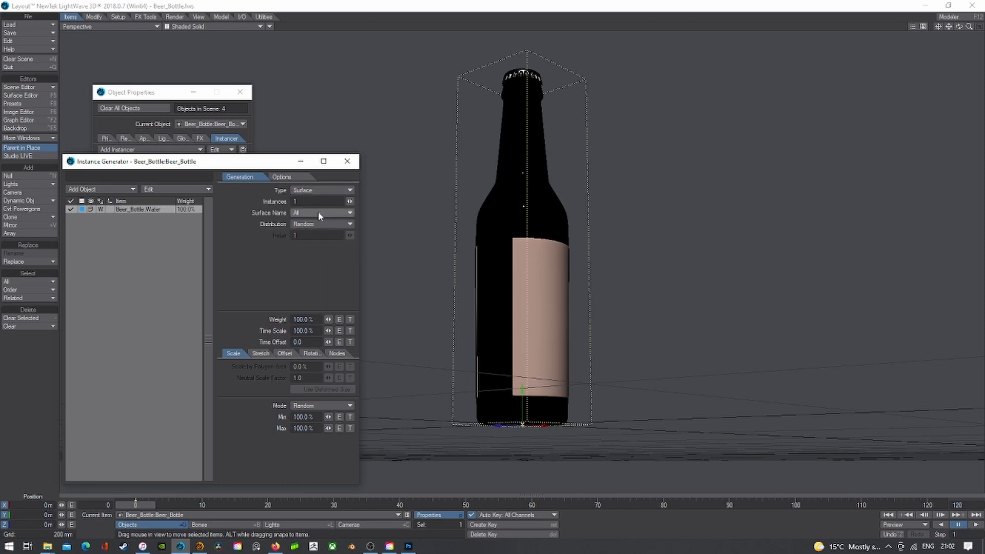
{"action": "left_click", "coordinate": [318, 213]}
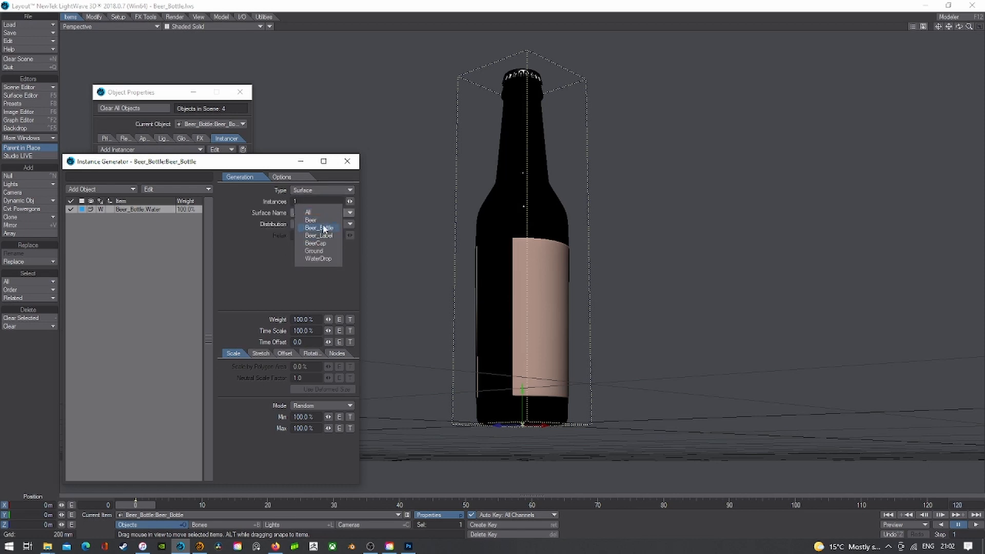
{"action": "left_click", "coordinate": [326, 228]}
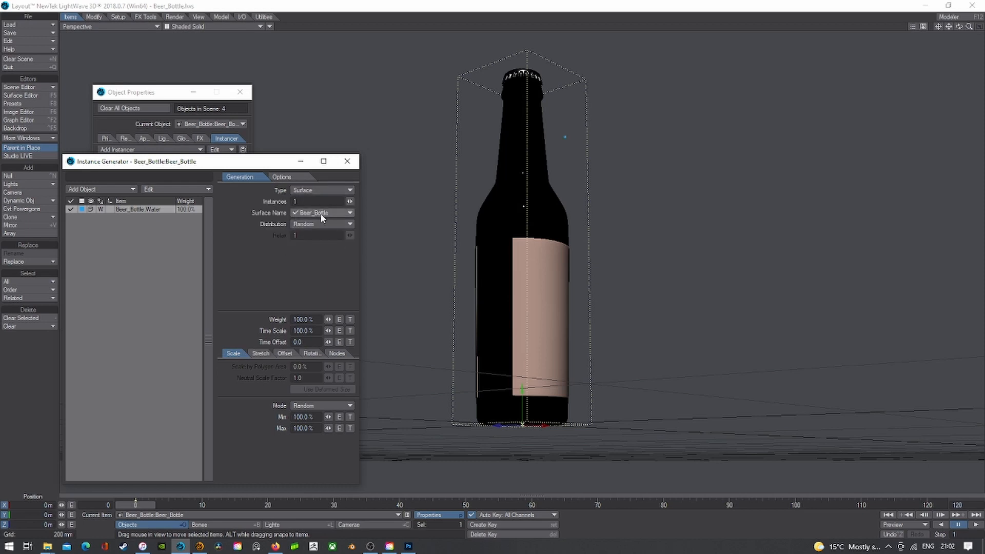
{"action": "left_click_drag", "start_coordinate": [349, 202], "coordinate": [350, 201]}
{"action": "left_click", "coordinate": [348, 212]}
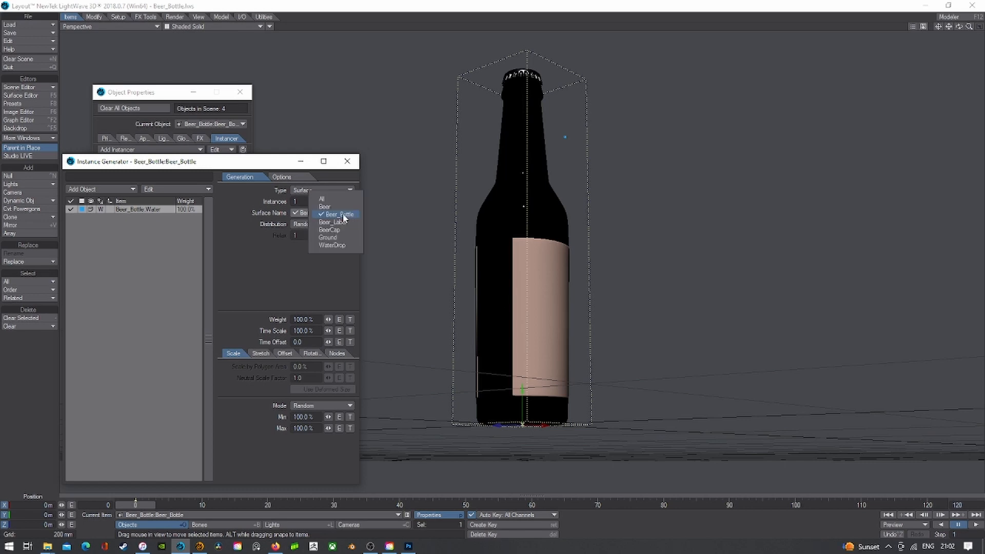
{"action": "left_click", "coordinate": [345, 215]}
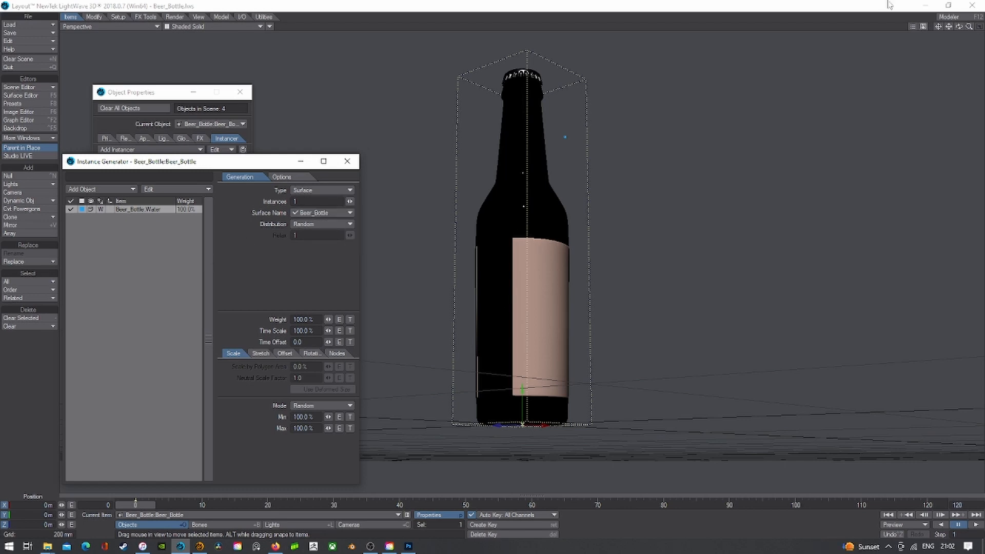
{"action": "left_click_drag", "start_coordinate": [959, 26], "coordinate": [959, 39]}
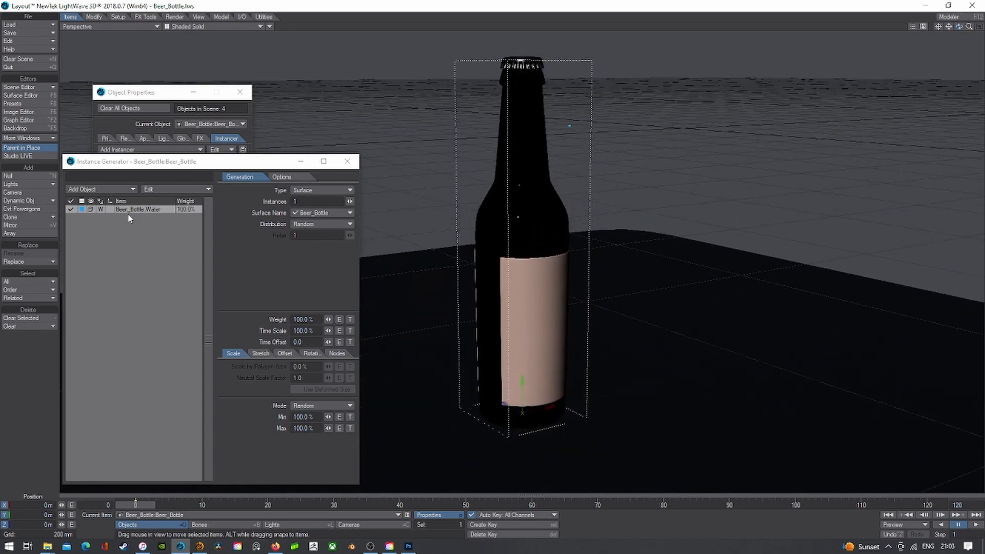
- Change the instance display style, switch Type to Polygons, and lower the instance count
{"action": "left_click", "coordinate": [90, 209]}
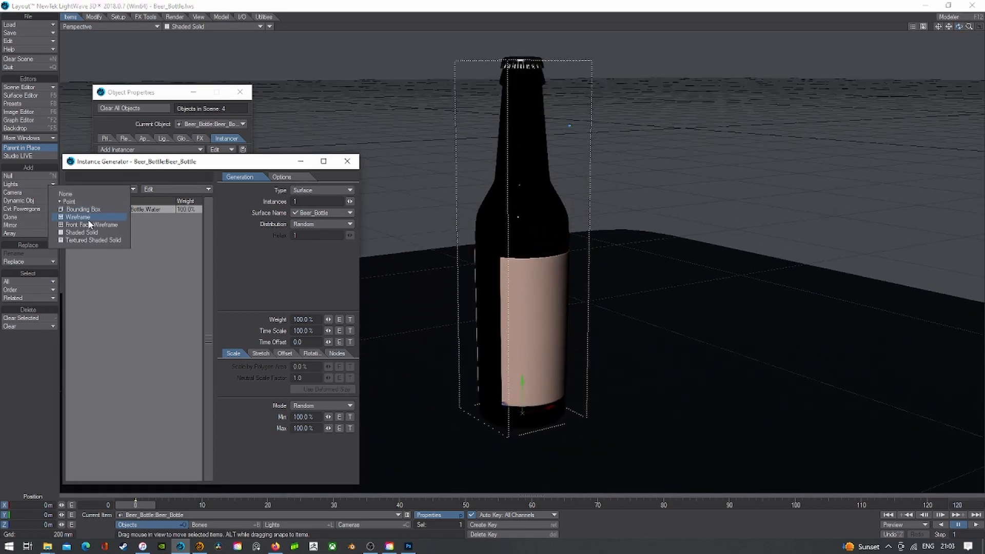
{"action": "left_click", "coordinate": [90, 224]}
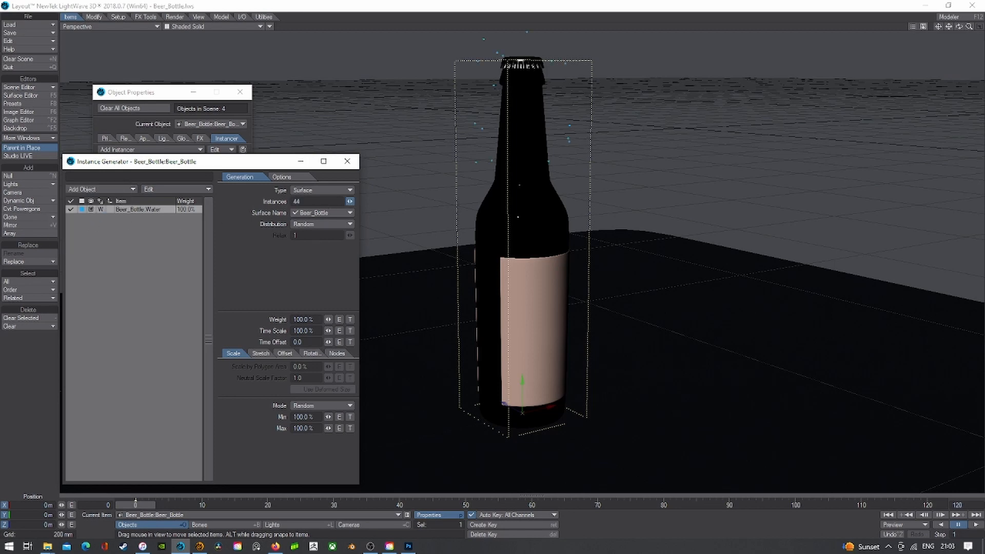
{"action": "left_click_drag", "start_coordinate": [349, 201], "coordinate": [350, 201]}
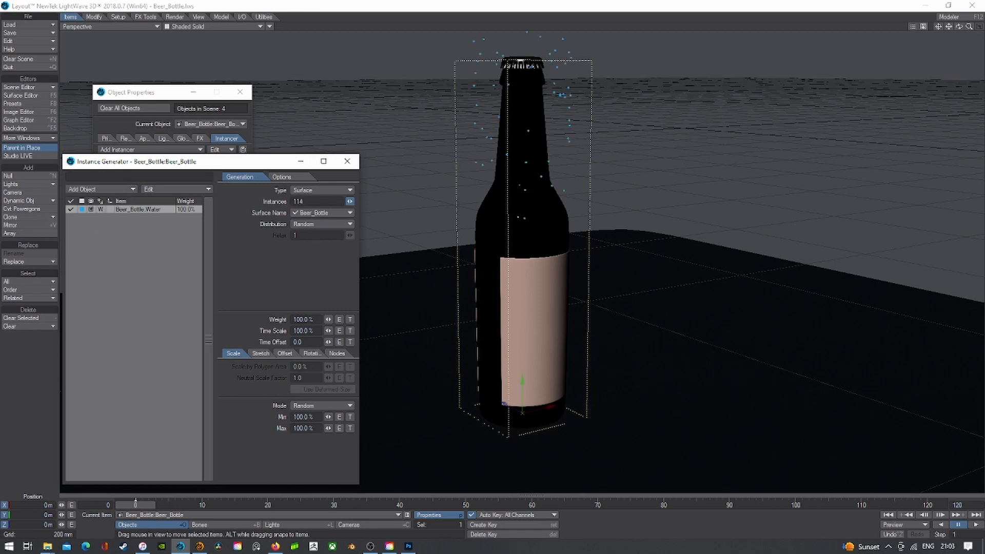
{"action": "left_click", "coordinate": [339, 191]}
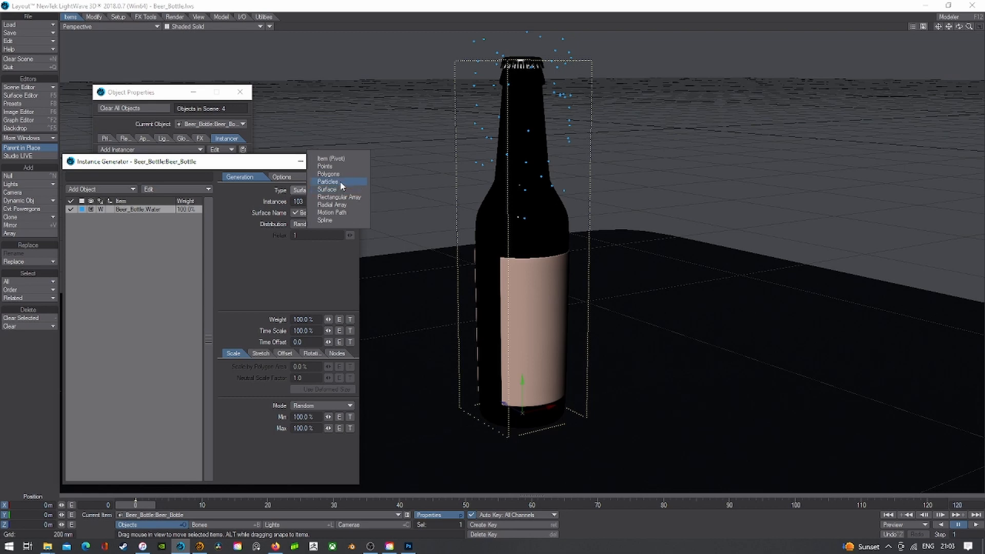
{"action": "left_click", "coordinate": [342, 174]}
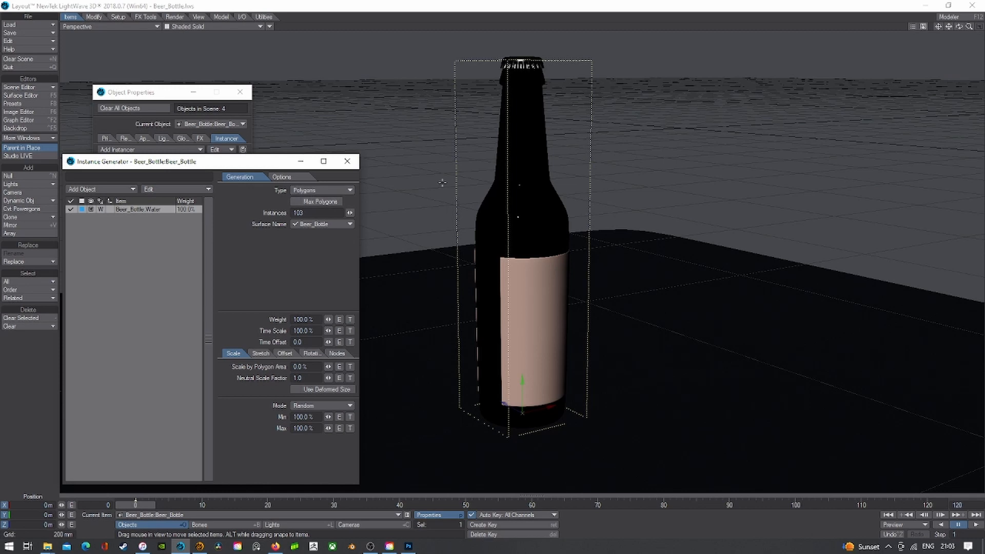
{"action": "left_click_drag", "start_coordinate": [349, 213], "coordinate": [339, 212]}
- Set Type back to Surface with Surface Name All and close the generator settings
{"action": "left_click", "coordinate": [332, 189]}
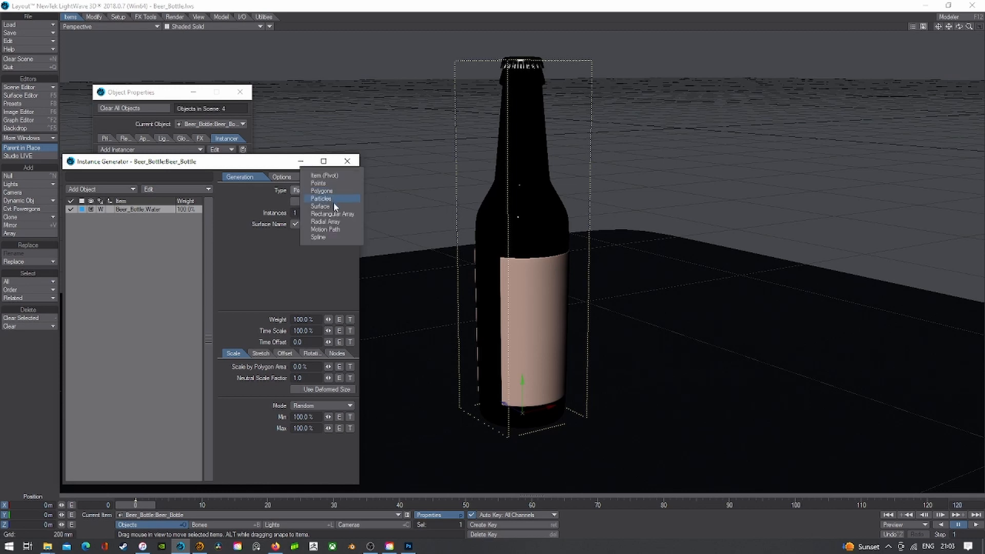
{"action": "left_click", "coordinate": [333, 206]}
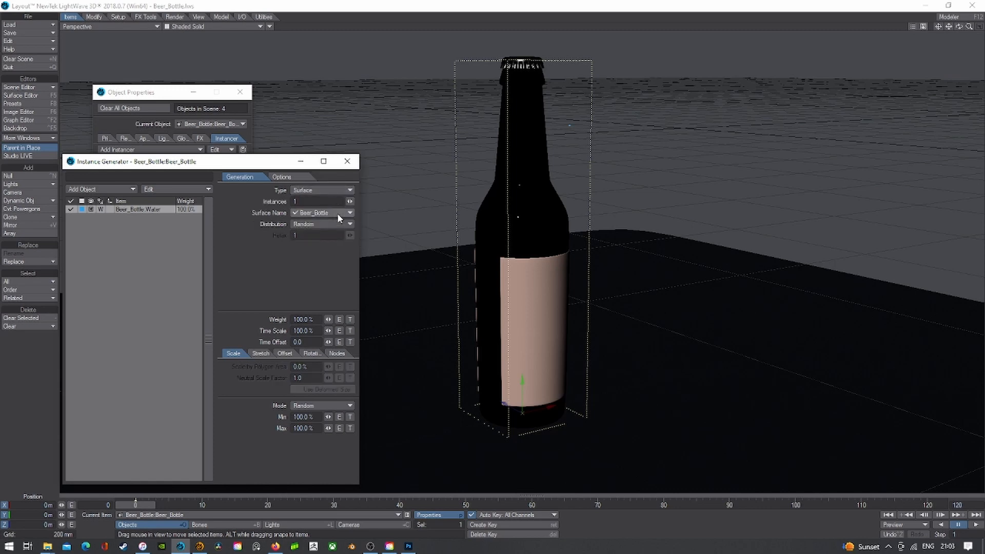
{"action": "left_click", "coordinate": [338, 213]}
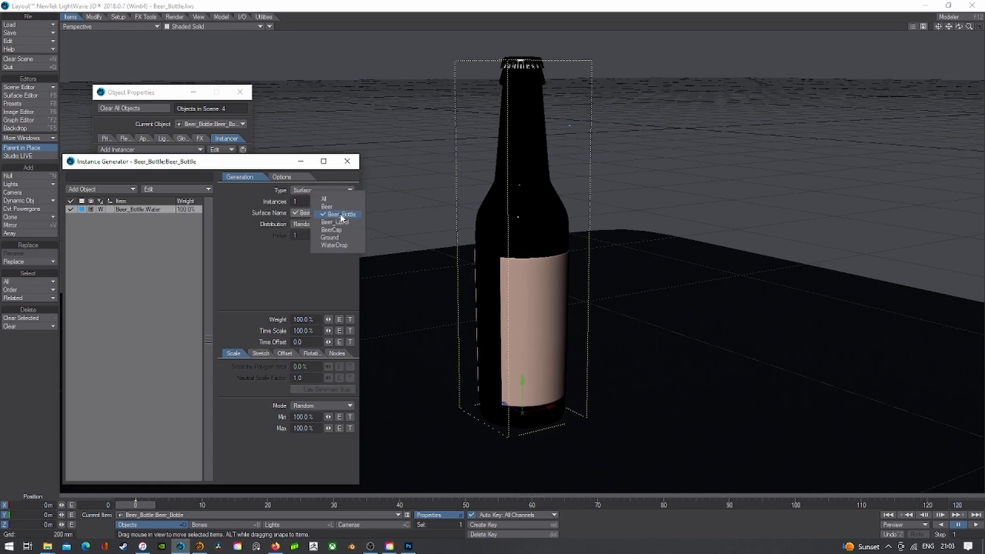
{"action": "left_click", "coordinate": [357, 208]}
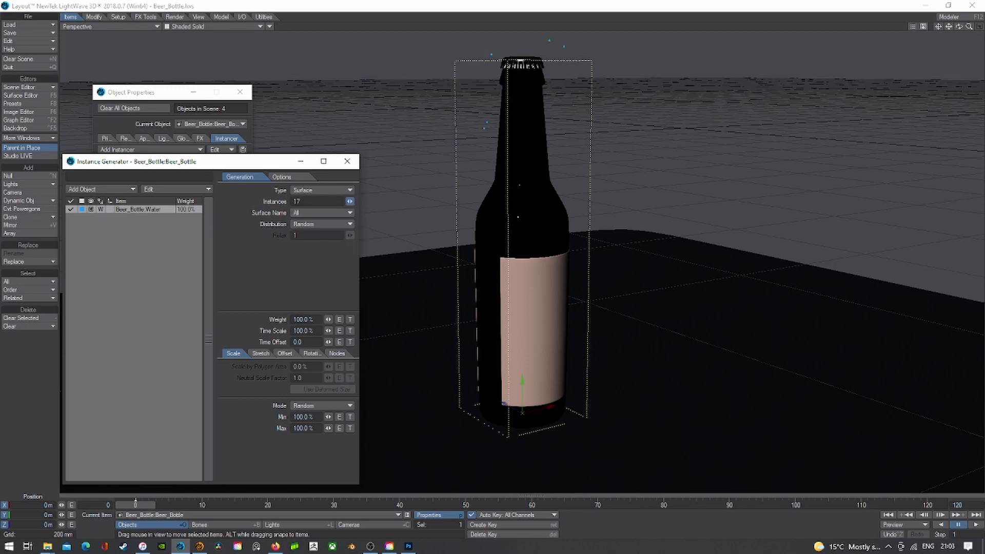
{"action": "left_click", "coordinate": [347, 161]}
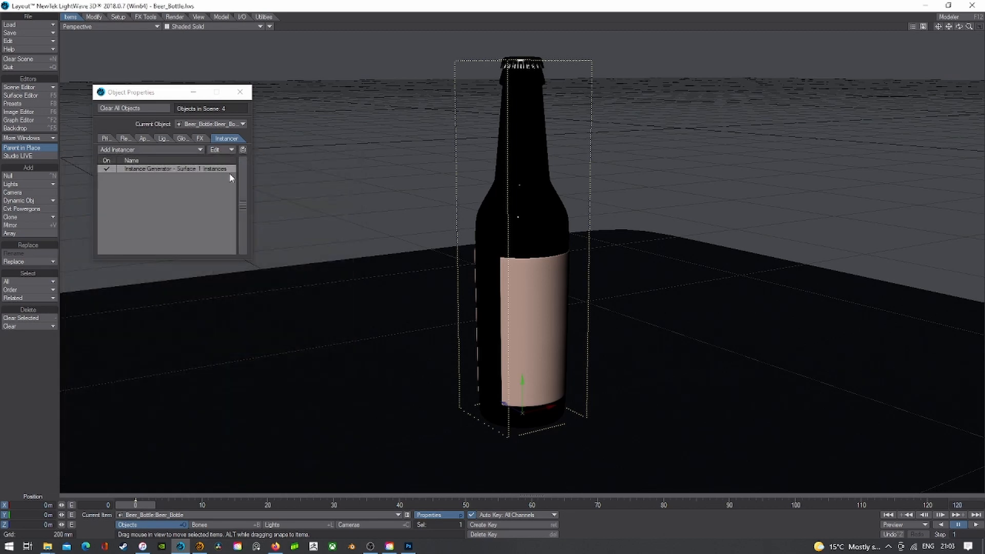
- Remove the bottle's Instance Generator and make Beer_Bottle:Water the current item
{"action": "left_click", "coordinate": [222, 151]}
{"action": "left_click", "coordinate": [222, 177]}
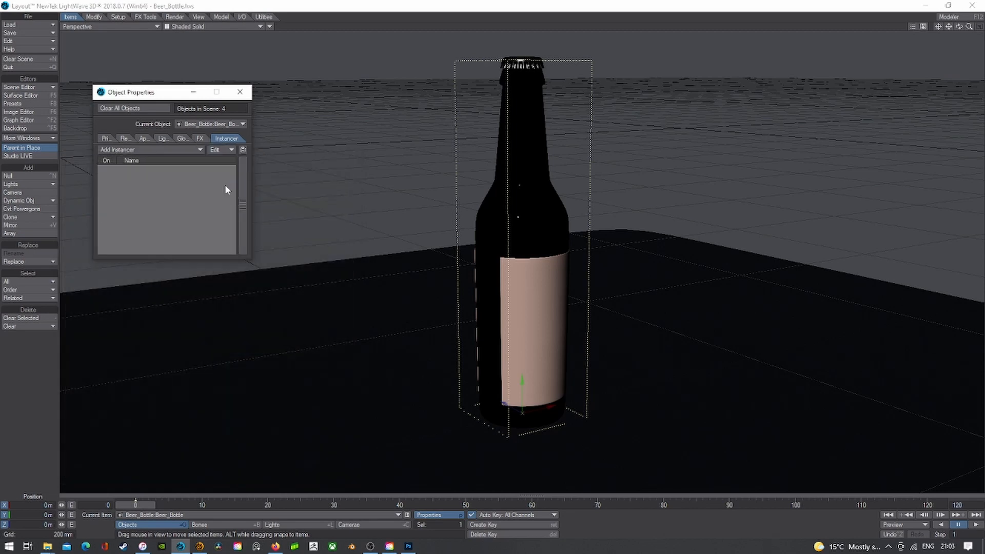
{"action": "left_click", "coordinate": [241, 516]}
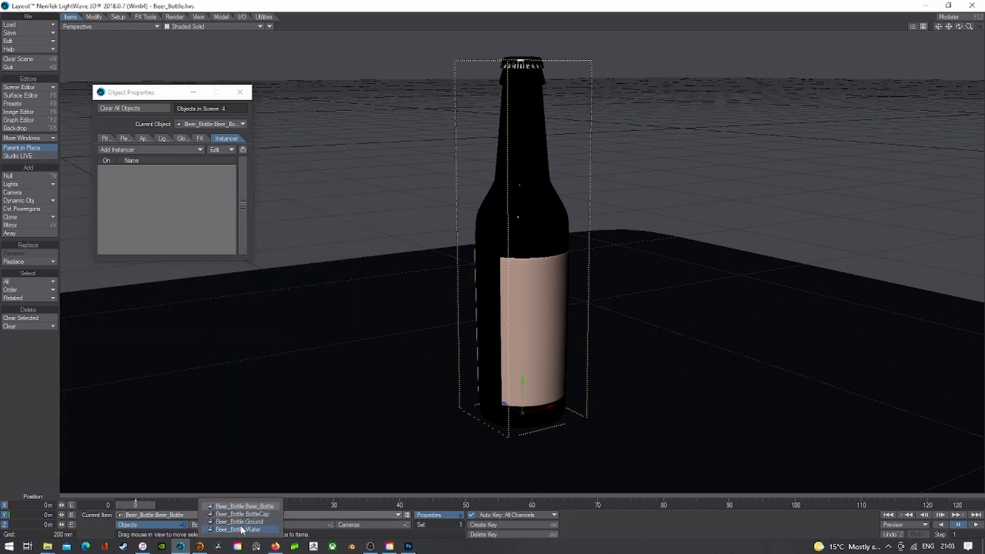
{"action": "left_click", "coordinate": [242, 529]}
{"action": "left_click", "coordinate": [240, 92]}
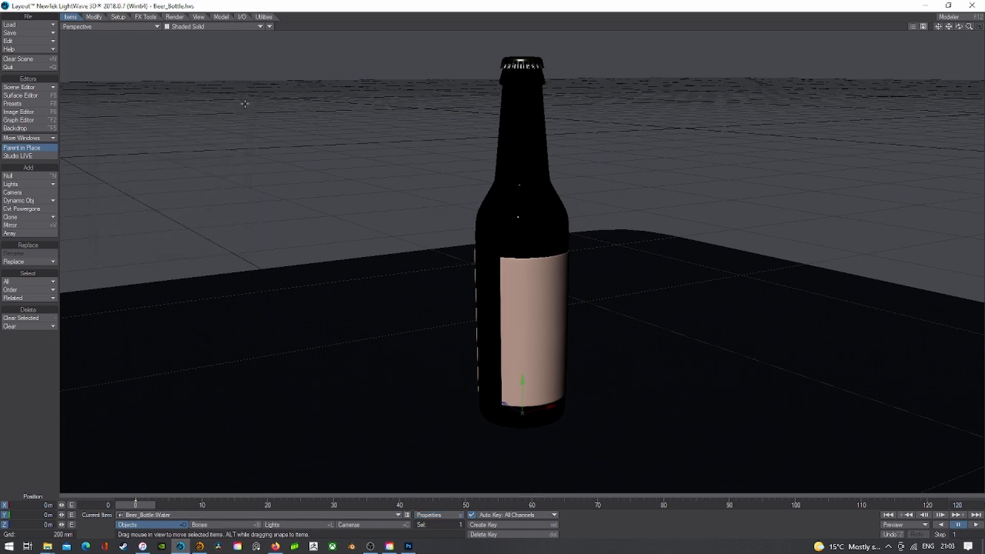
- Move the water drop in Bottom and Perspective views, then undo the last move
{"action": "left_click", "coordinate": [110, 26]}
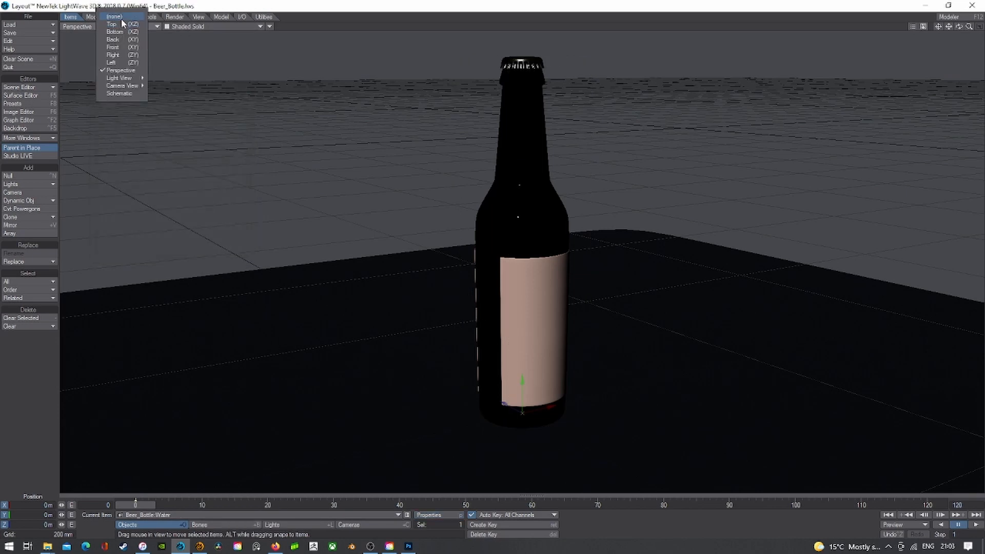
{"action": "left_click", "coordinate": [122, 19]}
{"action": "left_click_drag", "start_coordinate": [515, 253], "coordinate": [521, 172]}
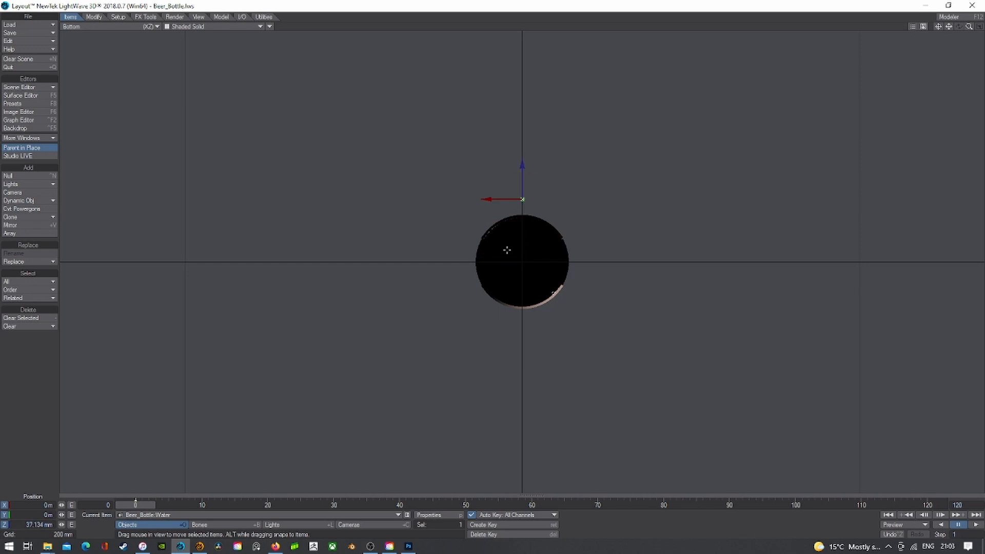
{"action": "mouse_move", "coordinate": [969, 27]}
{"action": "left_mouse_down"}
{"action": "mouse_move", "coordinate": [983, 28]}
{"action": "mouse_move", "coordinate": [962, 31]}
{"action": "left_mouse_up"}
{"action": "left_click", "coordinate": [938, 27]}
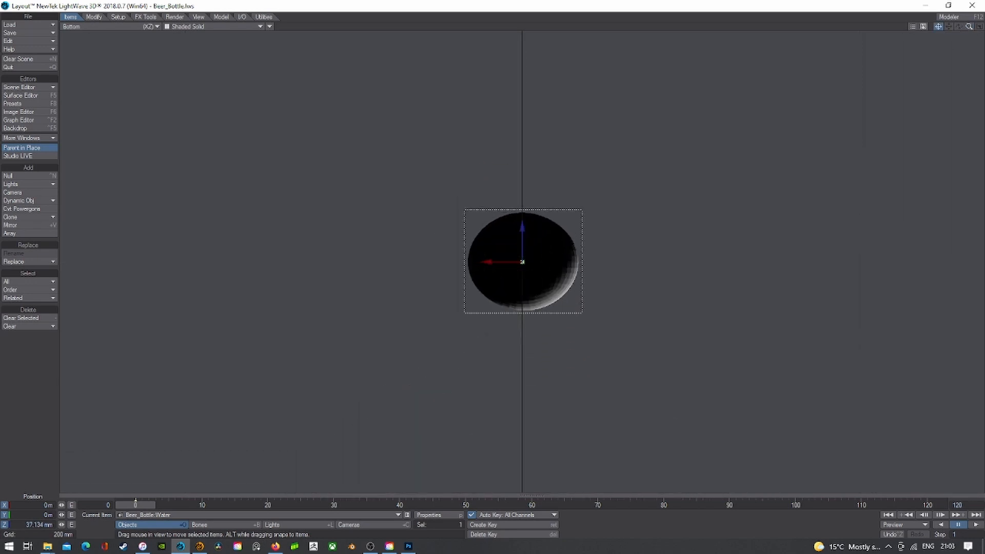
{"action": "left_click", "coordinate": [117, 26]}
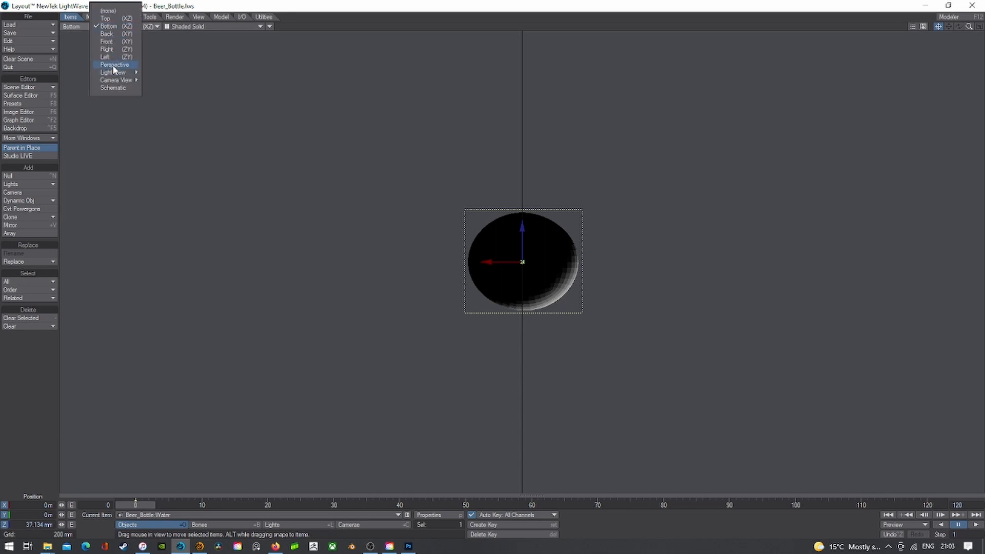
{"action": "left_click", "coordinate": [113, 65]}
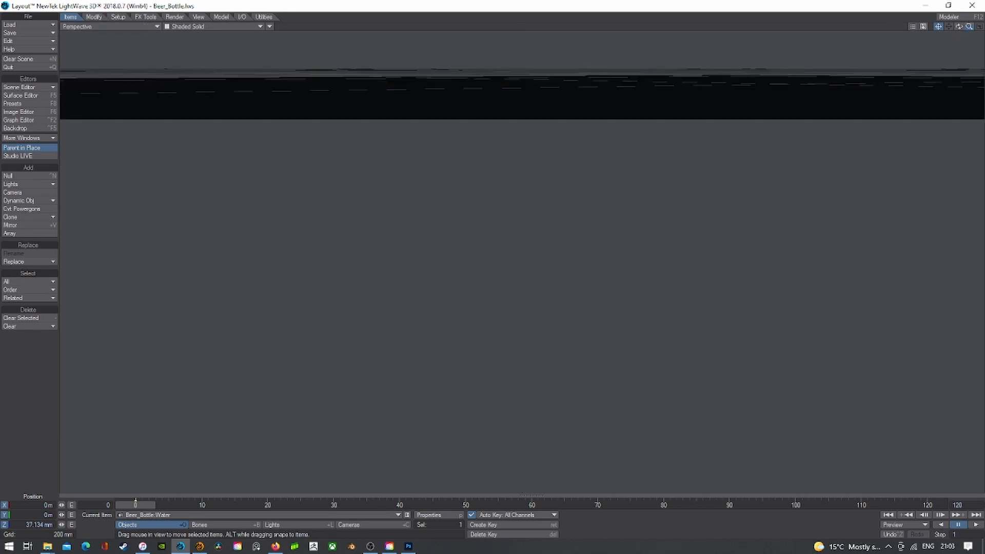
{"action": "left_click_drag", "start_coordinate": [968, 27], "coordinate": [980, 28]}
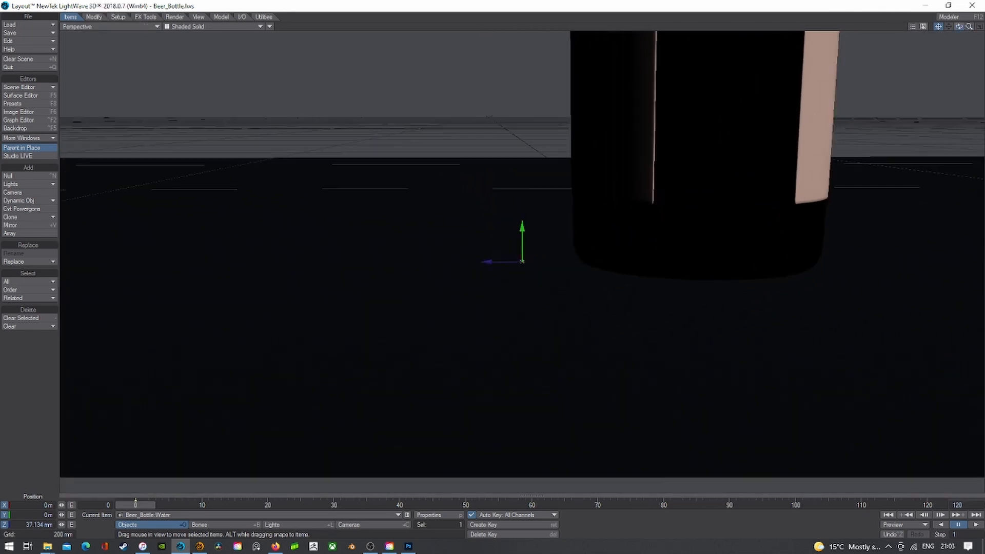
{"action": "mouse_move", "coordinate": [521, 233]}
{"action": "left_mouse_down"}
{"action": "mouse_move", "coordinate": [522, 210]}
{"action": "mouse_move", "coordinate": [518, 225]}
{"action": "left_mouse_up"}
{"action": "key", "text": "ctrl+z"}
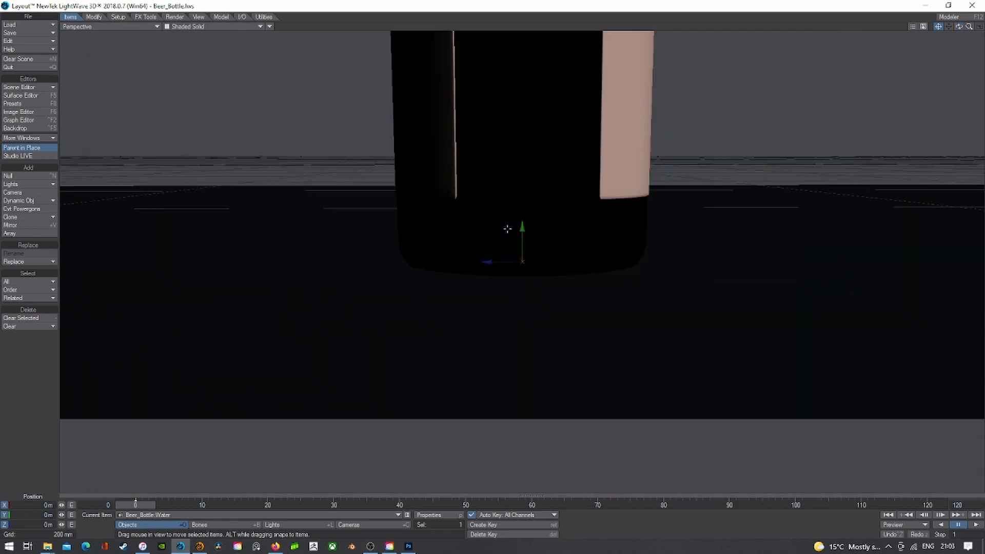
- Make Beer_Bottle current and open its Instancer properties
{"action": "left_click", "coordinate": [393, 514]}
{"action": "left_click", "coordinate": [397, 495]}
{"action": "key", "text": "p"}
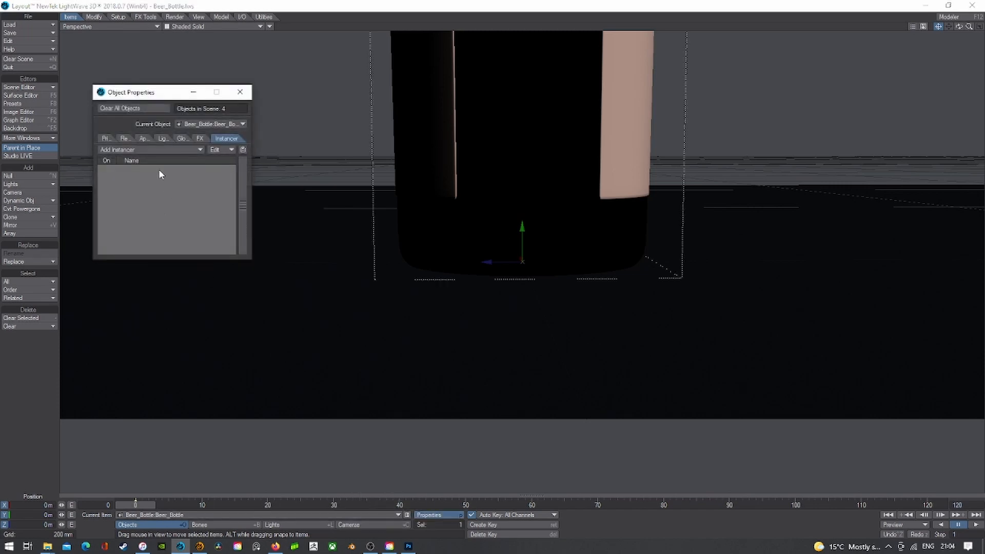
{"action": "left_click", "coordinate": [163, 150]}
- Add an Instance Generator to the bottle instancing the Beer_Bottle:Water drop
{"action": "left_click", "coordinate": [163, 153]}
{"action": "double_click", "coordinate": [164, 167]}
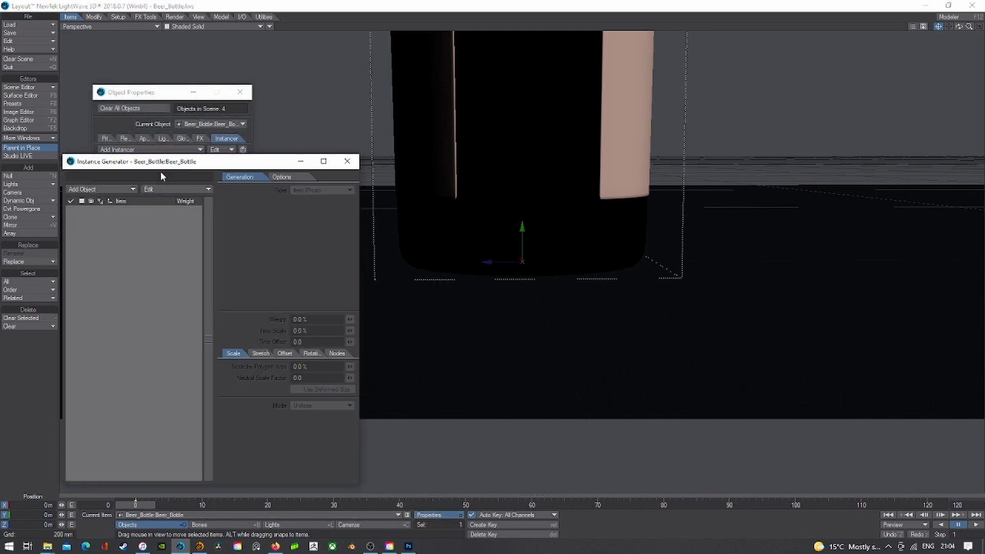
{"action": "left_click", "coordinate": [115, 191]}
{"action": "left_click", "coordinate": [122, 215]}
- Set Type to Surface with 39 instances displayed as Shaded Solid
{"action": "left_click", "coordinate": [308, 191]}
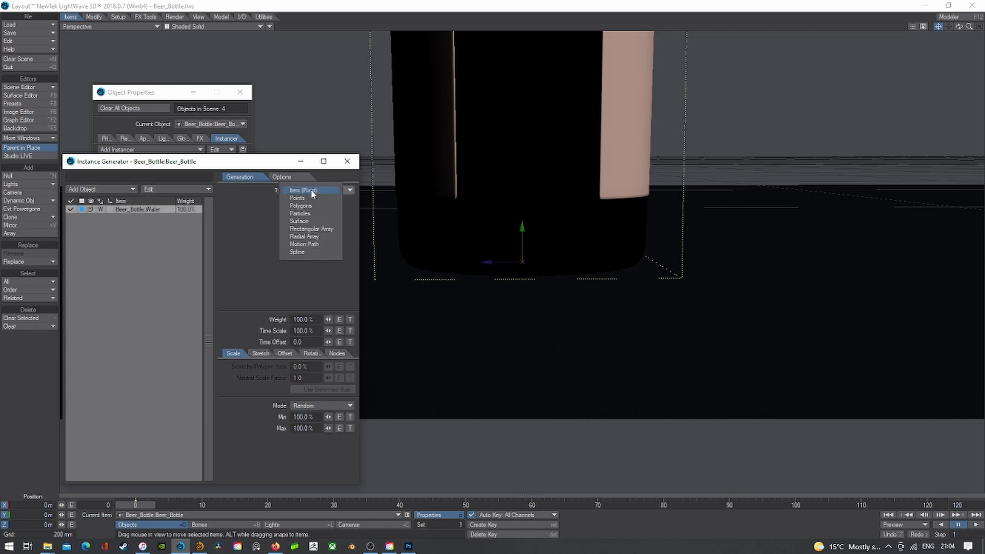
{"action": "left_click", "coordinate": [308, 216]}
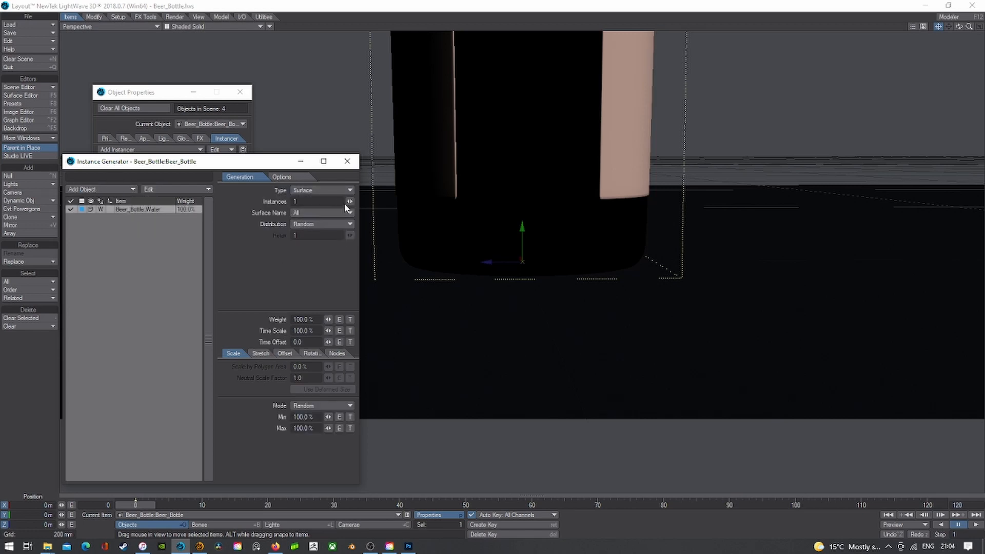
{"action": "left_click_drag", "start_coordinate": [349, 202], "coordinate": [369, 201]}
{"action": "left_click", "coordinate": [91, 210]}
{"action": "left_click", "coordinate": [99, 234]}
{"action": "mouse_move", "coordinate": [968, 27]}
{"action": "left_mouse_down"}
{"action": "mouse_move", "coordinate": [892, 26]}
{"action": "mouse_move", "coordinate": [953, 26]}
{"action": "left_mouse_up"}
{"action": "right_click_drag", "start_coordinate": [947, 29], "coordinate": [948, 173]}
{"action": "left_click_drag", "start_coordinate": [960, 27], "coordinate": [918, 3]}
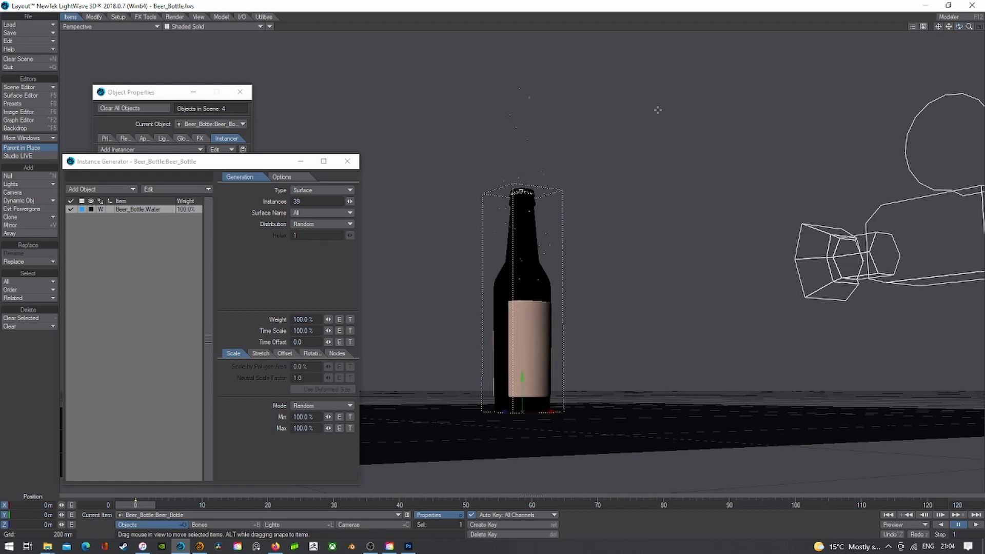
- Restrict the instances to the Beer_Bottle surface and close both settings windows
{"action": "left_click", "coordinate": [325, 225]}
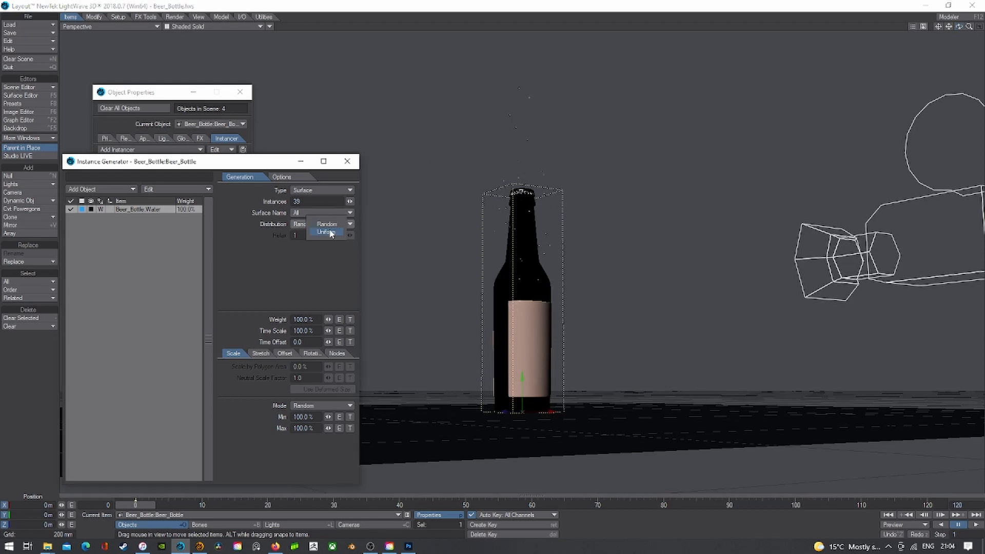
{"action": "left_click", "coordinate": [330, 234]}
{"action": "left_click", "coordinate": [321, 213]}
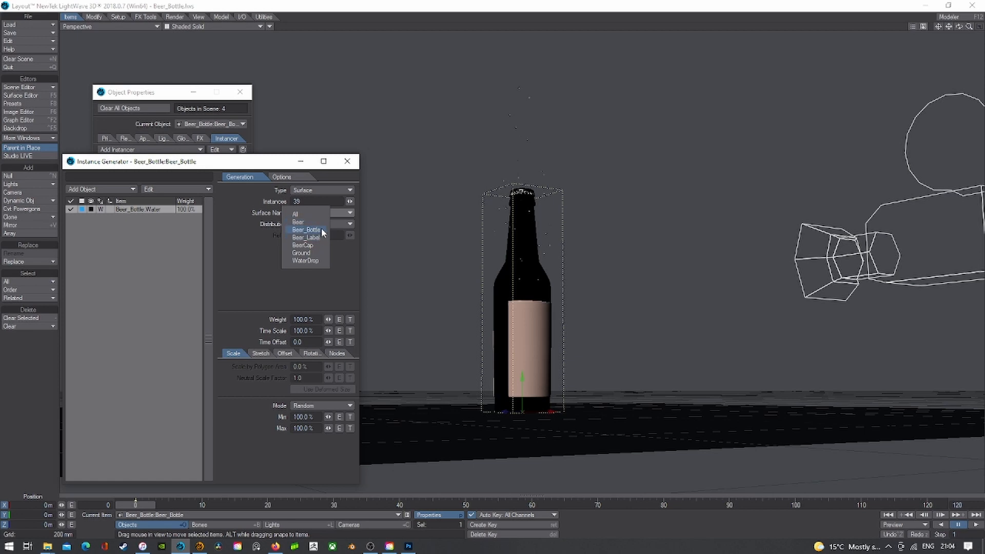
{"action": "left_click", "coordinate": [322, 229]}
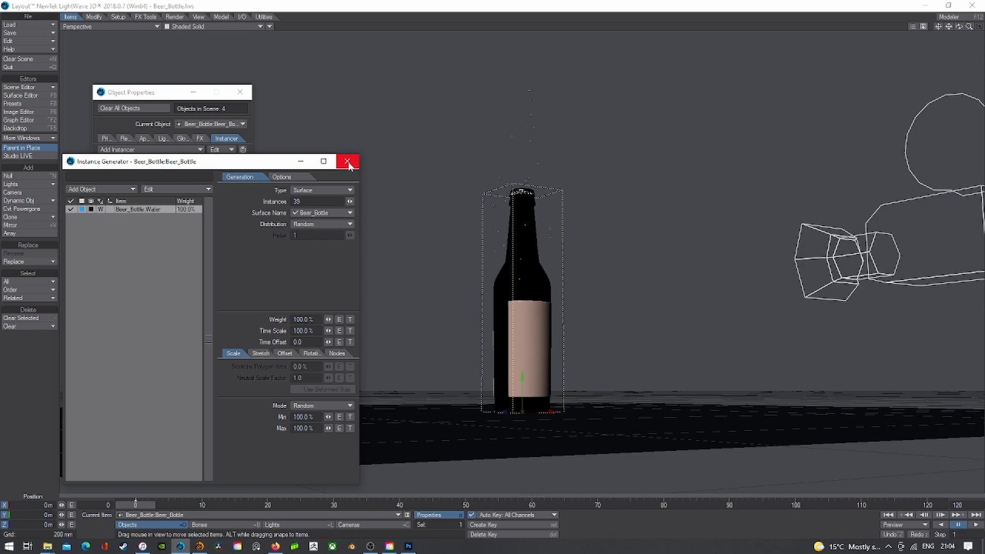
{"action": "left_click", "coordinate": [347, 162]}
{"action": "left_click", "coordinate": [240, 92]}
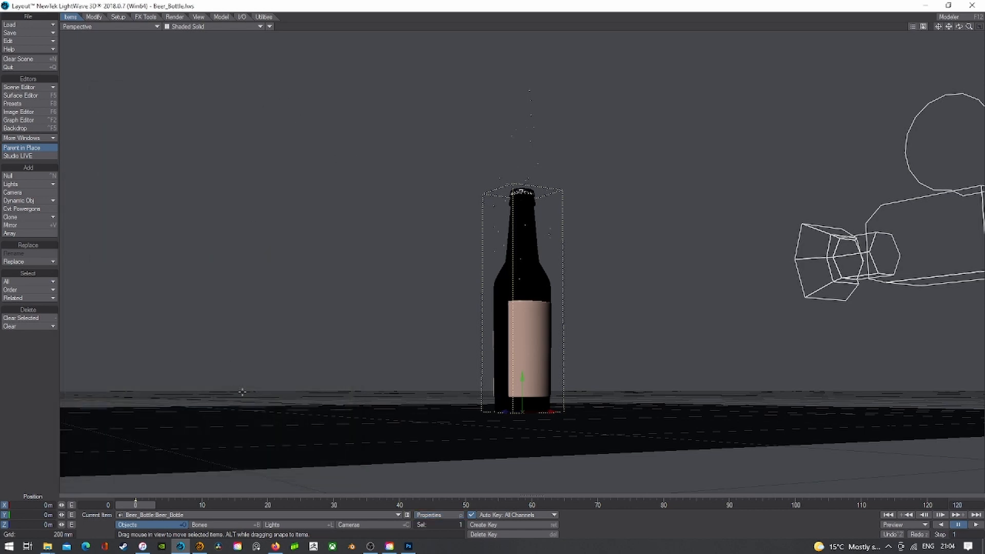
- Remove the bottle's Instance Generator and make the water drop current
{"action": "left_click", "coordinate": [435, 515]}
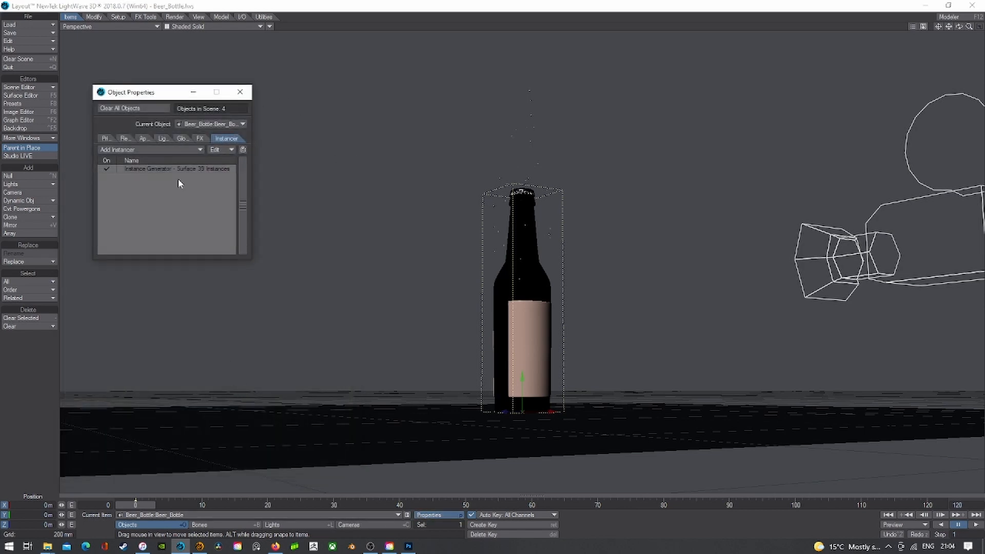
{"action": "left_click", "coordinate": [218, 149]}
{"action": "left_click", "coordinate": [224, 184]}
{"action": "left_click", "coordinate": [185, 515]}
{"action": "left_click", "coordinate": [172, 526]}
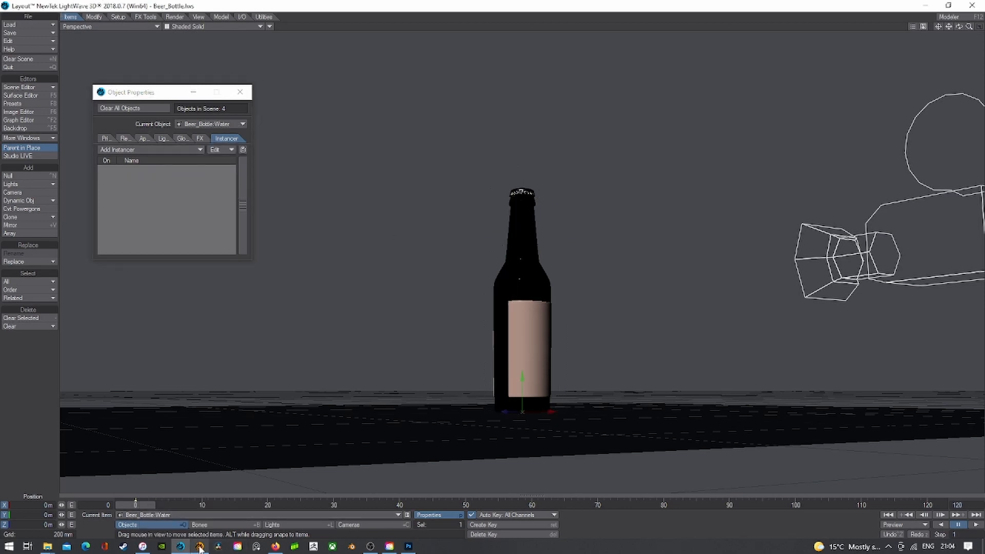
{"action": "left_click", "coordinate": [240, 92]}
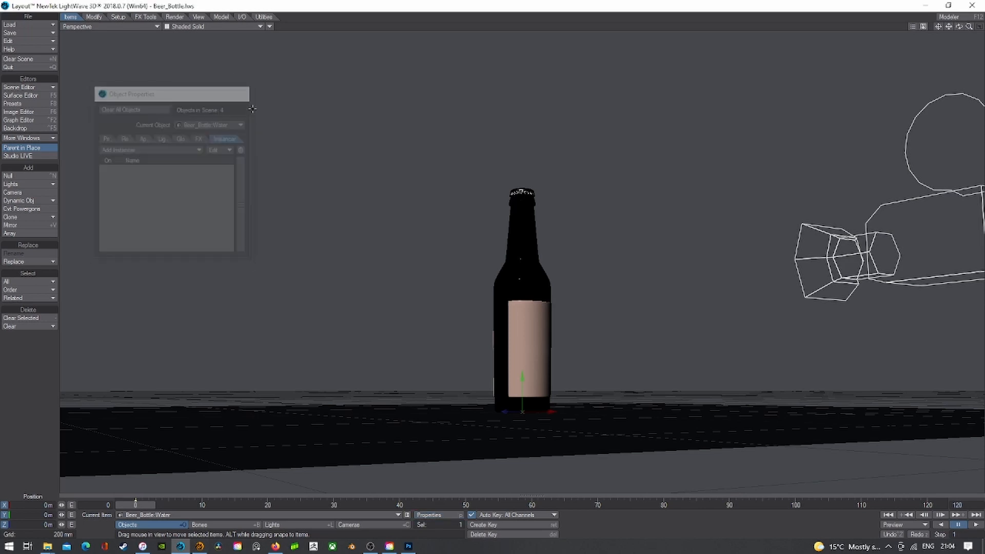
- Show the Camera view with the interactive preview render on
{"action": "left_click", "coordinate": [103, 26]}
{"action": "mouse_move", "coordinate": [115, 79]}
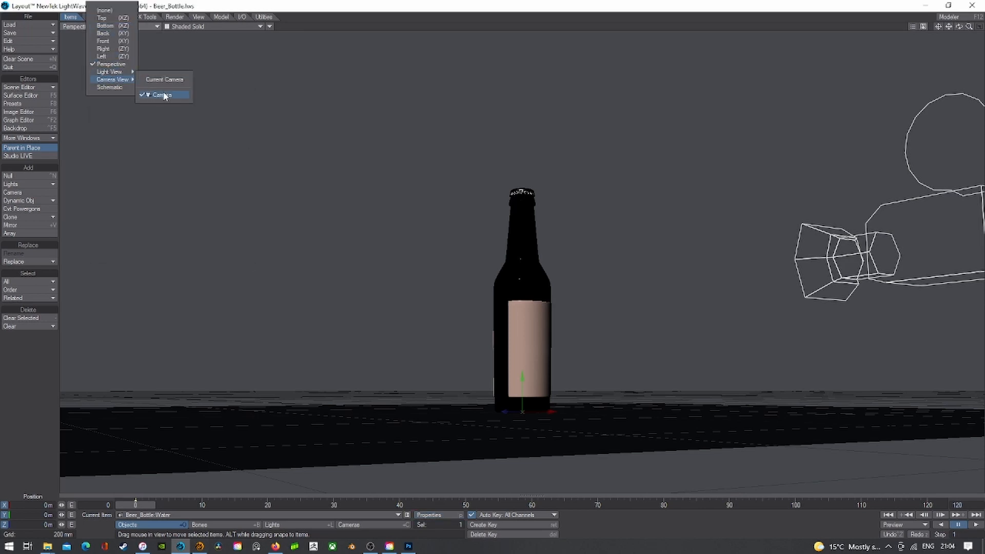
{"action": "left_click", "coordinate": [163, 95]}
{"action": "left_click", "coordinate": [196, 74]}
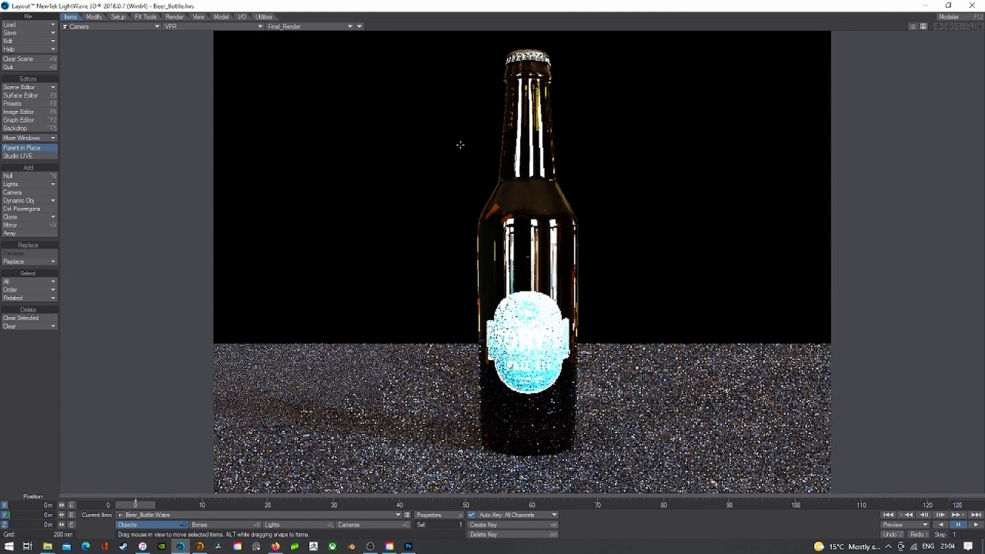
- Save All, overwriting the scene and all objects, then switch to Modeler
{"action": "left_click", "coordinate": [31, 32]}
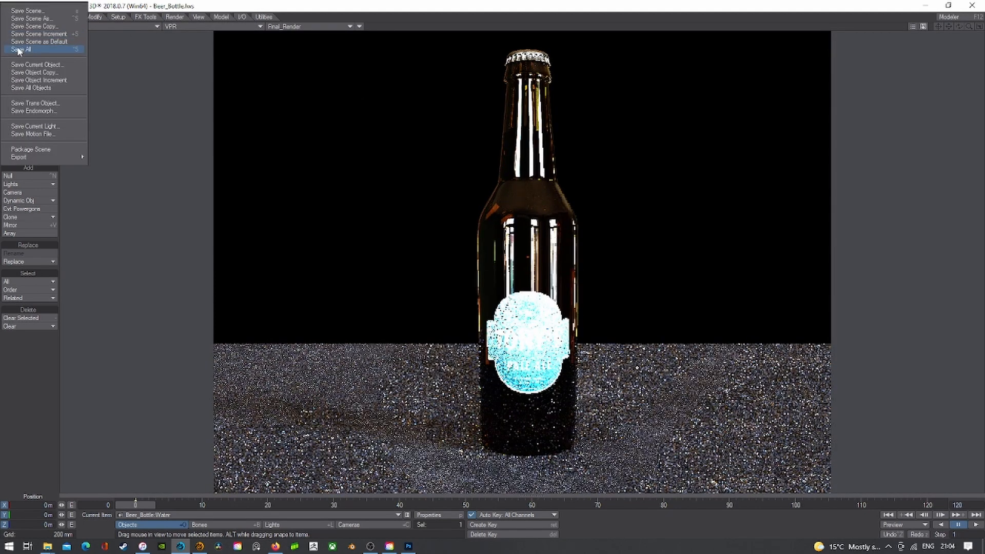
{"action": "left_click", "coordinate": [16, 46]}
{"action": "left_click", "coordinate": [633, 48]}
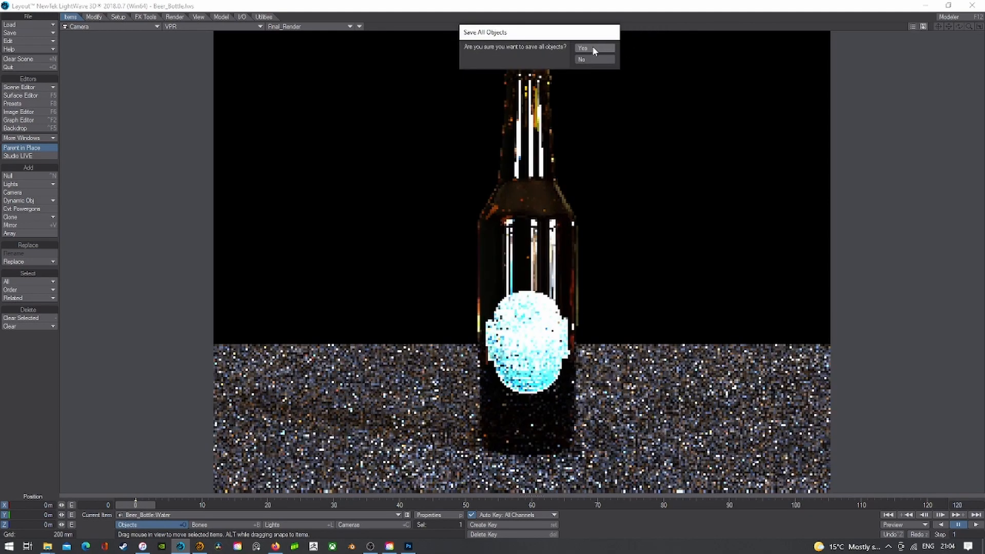
{"action": "left_click", "coordinate": [593, 47]}
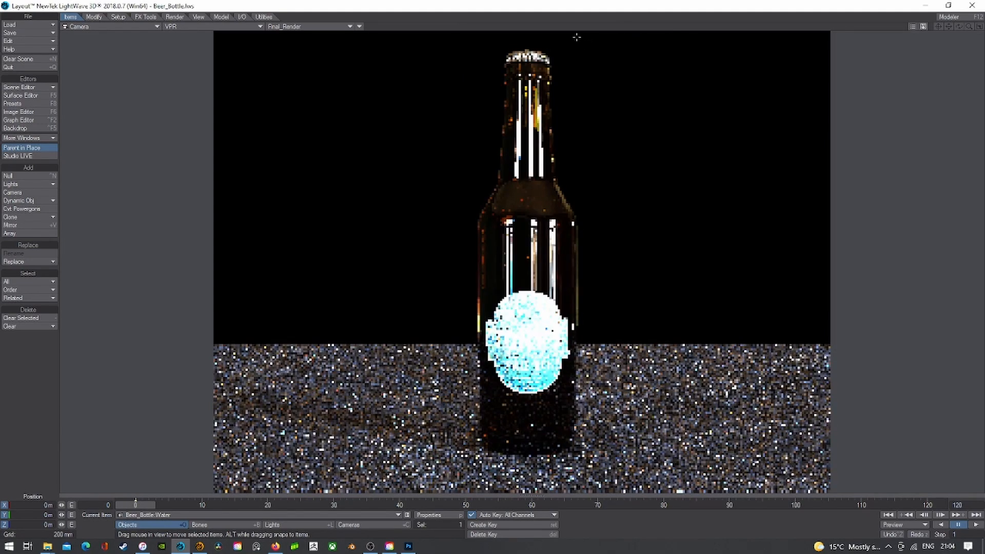
{"action": "left_click", "coordinate": [200, 547]}
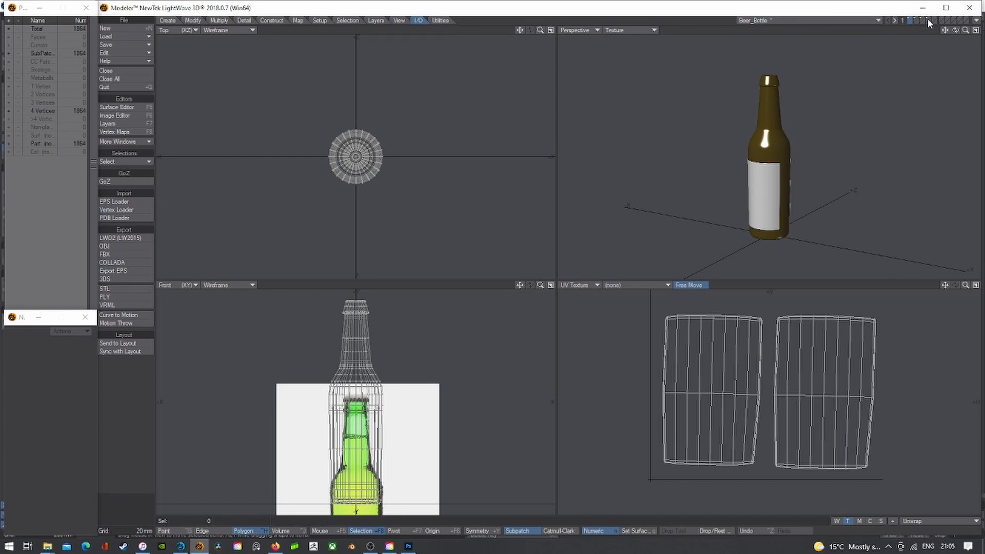
- Close the bottle object without saving and relaunch Modeler
{"action": "left_click", "coordinate": [970, 8]}
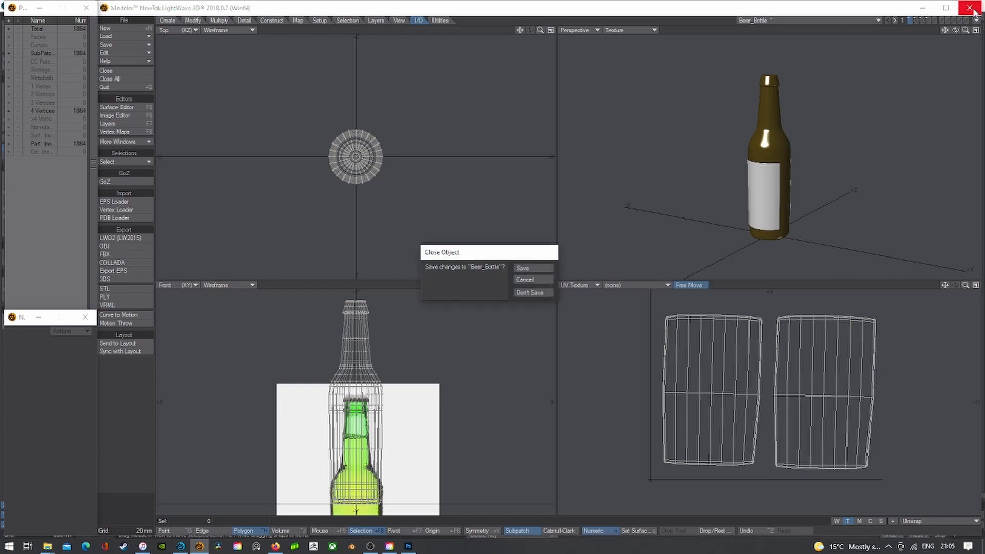
{"action": "left_click", "coordinate": [538, 294]}
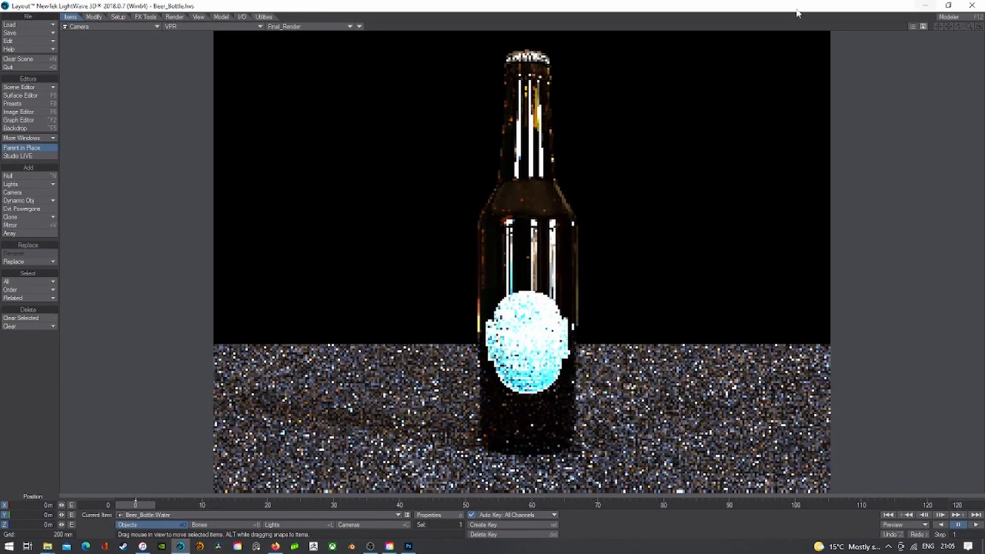
{"action": "left_click", "coordinate": [962, 19]}
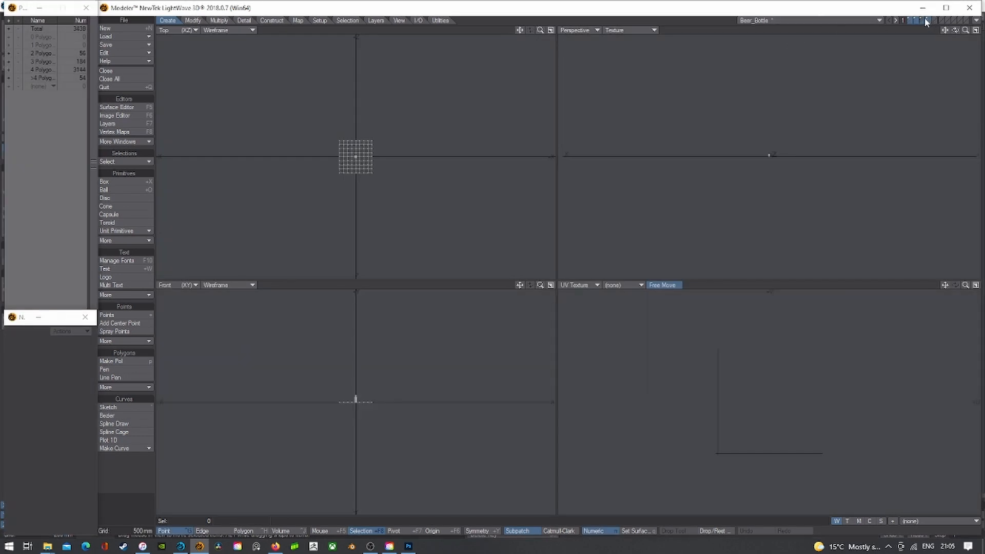
- Check the water droplet layer fitted in view, save the object, and return to the bottle layer
{"action": "left_click", "coordinate": [926, 20]}
{"action": "left_click", "coordinate": [921, 19]}
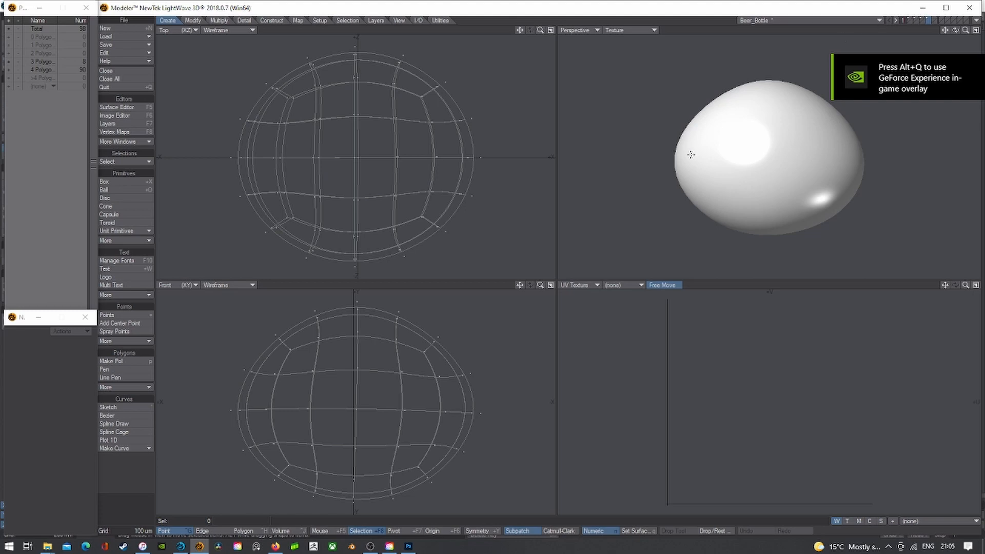
{"action": "key", "text": "a"}
{"action": "scroll", "coordinate": [458, 370], "scroll_direction": "down", "scroll_amount": 5}
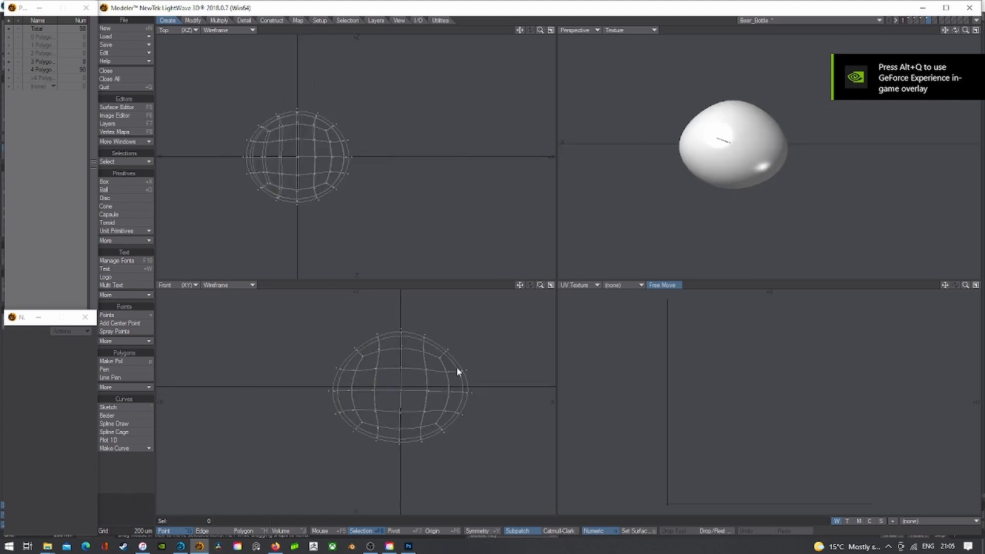
{"action": "key", "text": "s"}
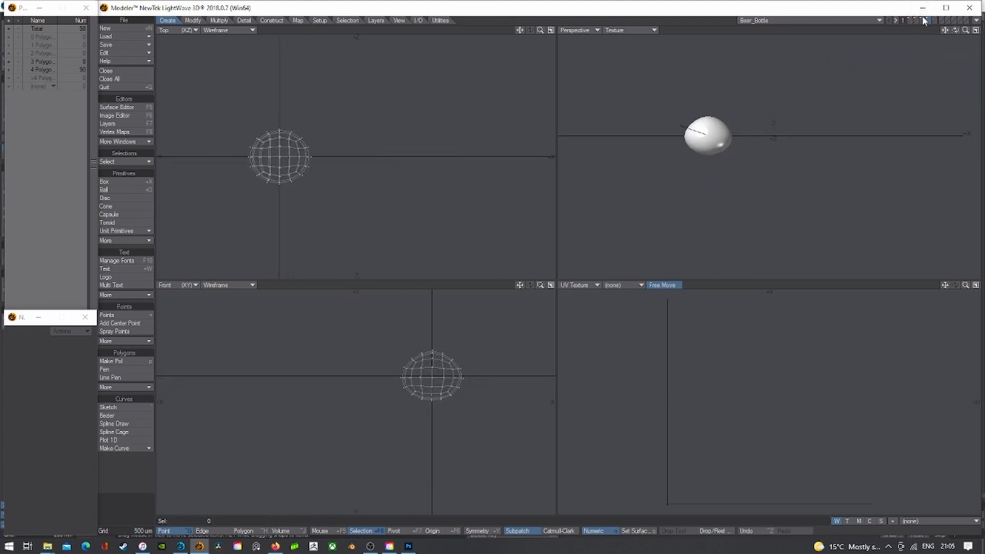
{"action": "left_click", "coordinate": [909, 19]}
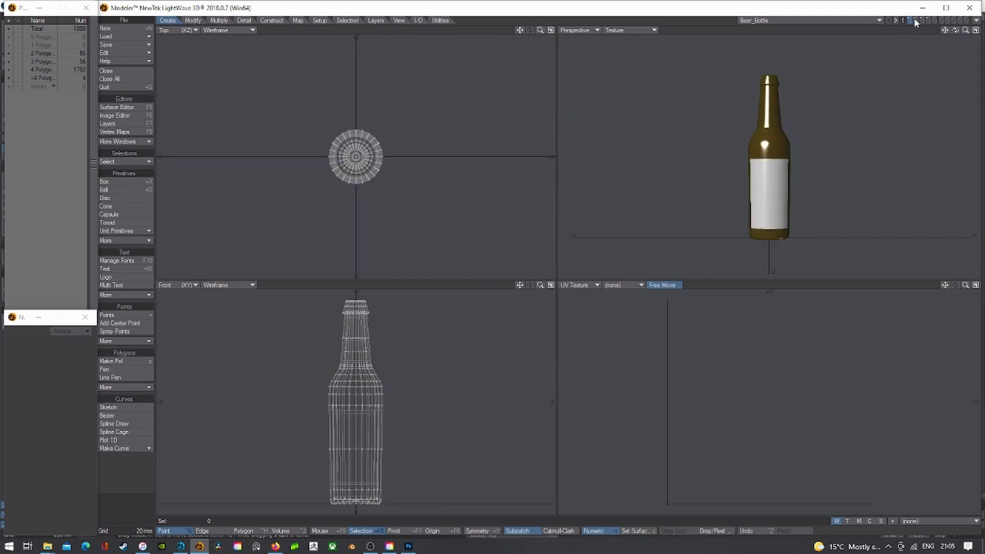
- Show Label_CM.tif behind the UVs and switch to the label's Unwrap UV map
{"action": "left_click", "coordinate": [619, 285]}
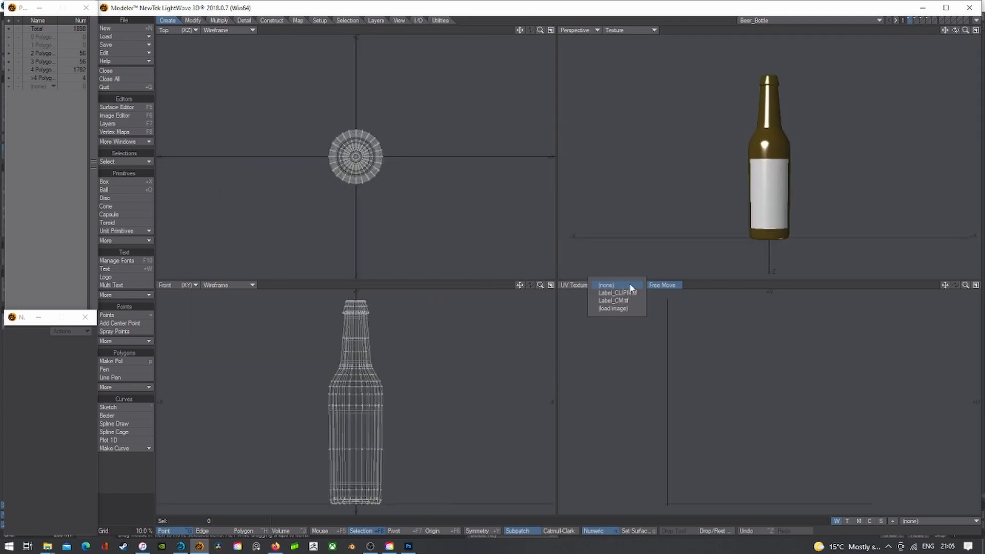
{"action": "left_click", "coordinate": [642, 300]}
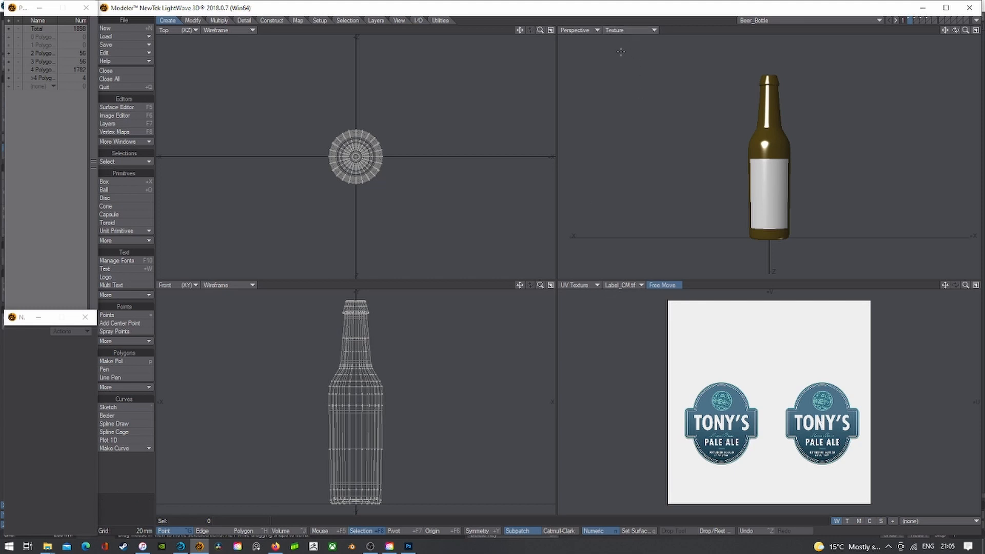
{"action": "mouse_move", "coordinate": [707, 352]}
{"action": "right_mouse_down"}
{"action": "mouse_move", "coordinate": [669, 353]}
{"action": "mouse_move", "coordinate": [895, 355]}
{"action": "right_mouse_up"}
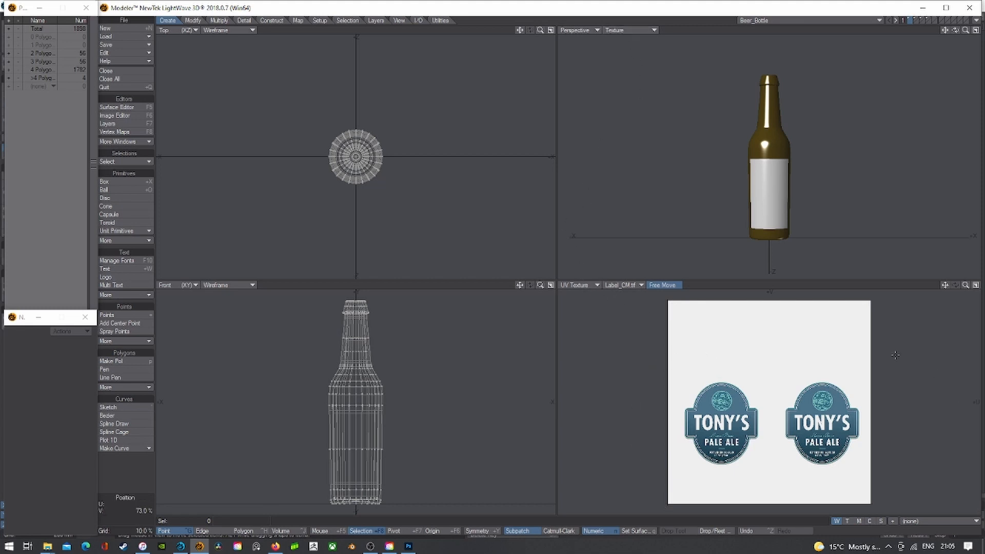
{"action": "left_click", "coordinate": [858, 520]}
{"action": "left_click", "coordinate": [848, 521]}
{"action": "left_click", "coordinate": [938, 521]}
{"action": "left_click", "coordinate": [935, 534]}
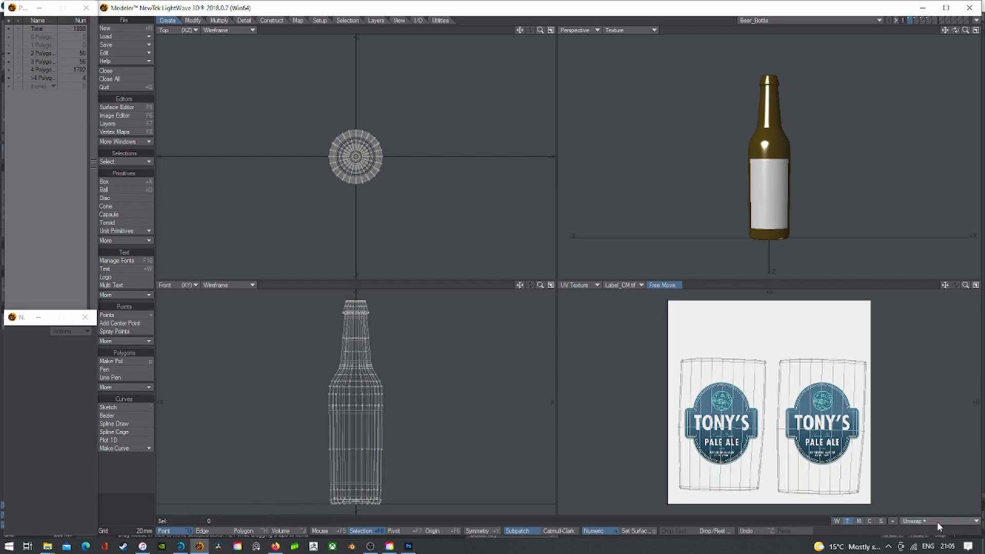
- Select all the label's UV points and move them up slightly, about 15 mm
{"action": "mouse_move", "coordinate": [911, 369]}
{"action": "right_mouse_down"}
{"action": "mouse_move", "coordinate": [558, 358]}
{"action": "mouse_move", "coordinate": [906, 341]}
{"action": "right_mouse_up"}
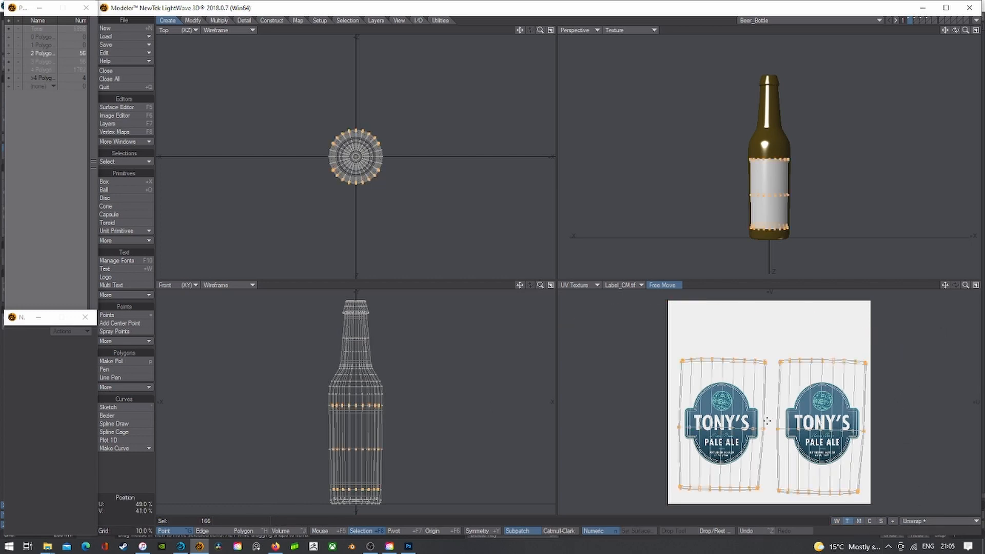
{"action": "scroll", "coordinate": [766, 423], "scroll_direction": "up", "scroll_amount": 2}
{"action": "scroll", "coordinate": [764, 423], "scroll_direction": "up", "scroll_amount": 1}
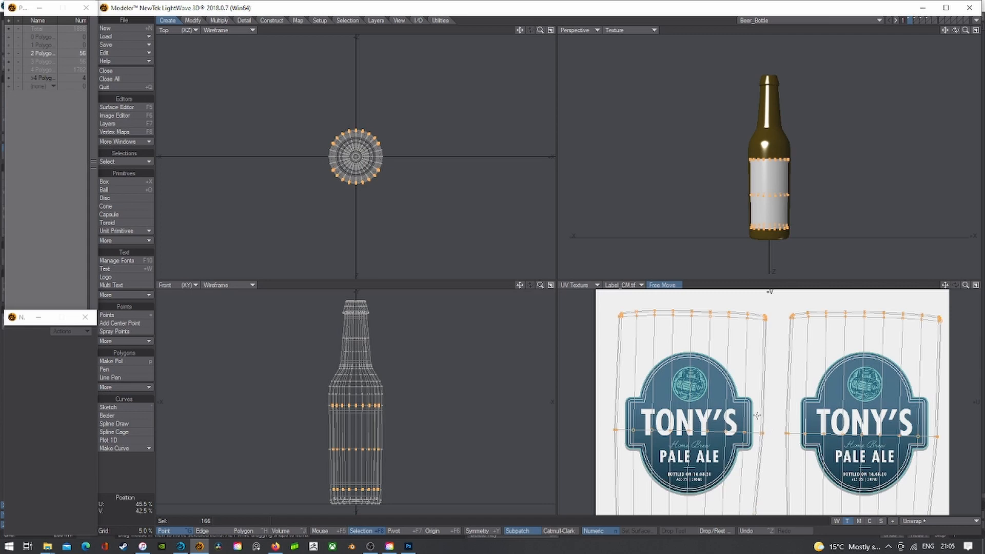
{"action": "key", "text": "t"}
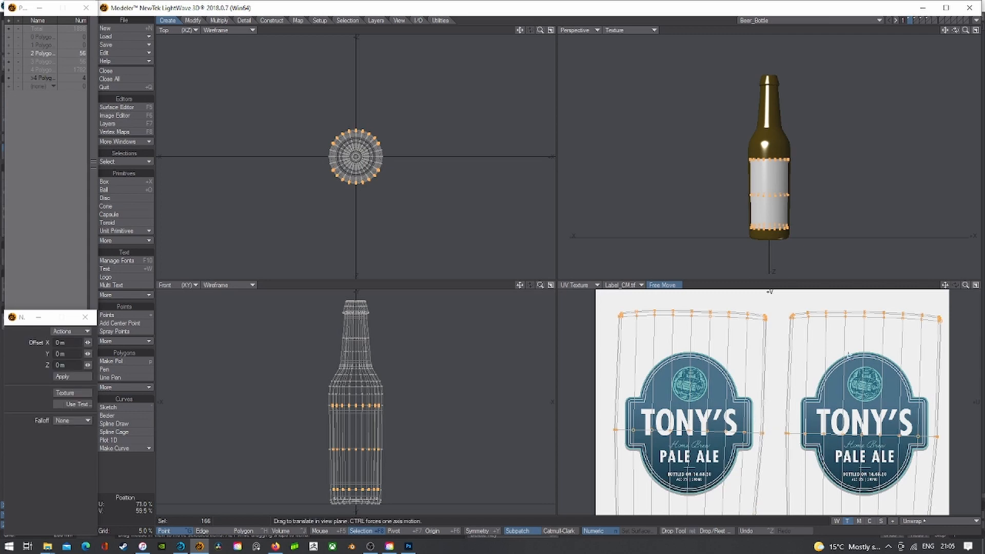
{"action": "left_click_drag", "start_coordinate": [783, 439], "coordinate": [779, 357], "text": "alt"}
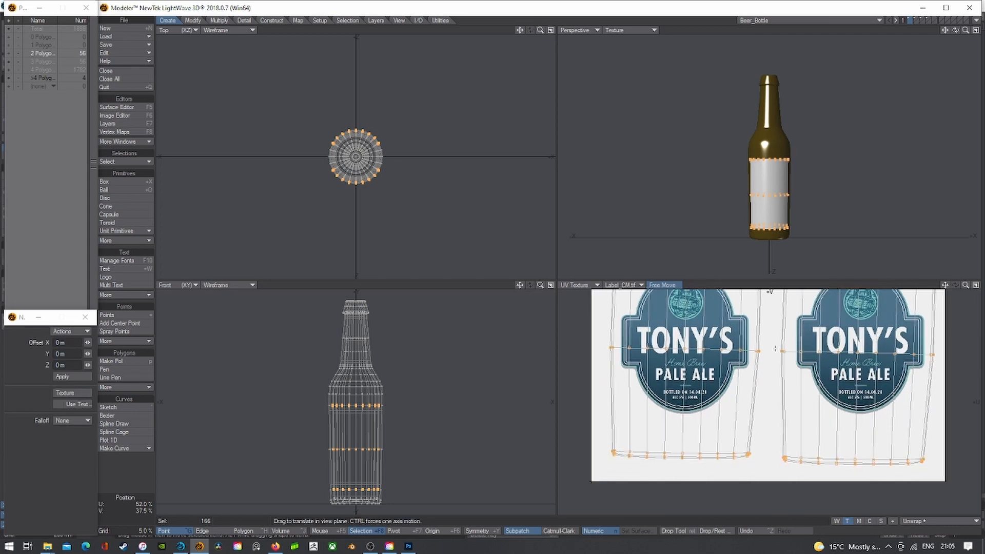
{"action": "left_click_drag", "start_coordinate": [766, 338], "coordinate": [767, 330]}
{"action": "key", "text": "Return"}
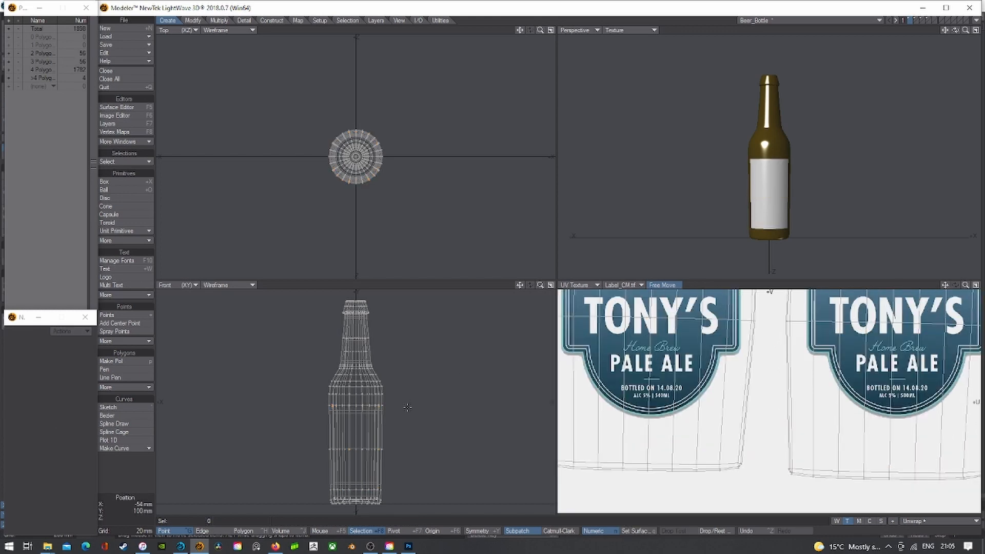
- Save the Beer_Bottle object and return to Layout
{"action": "scroll", "coordinate": [411, 403], "scroll_direction": "down", "scroll_amount": 4}
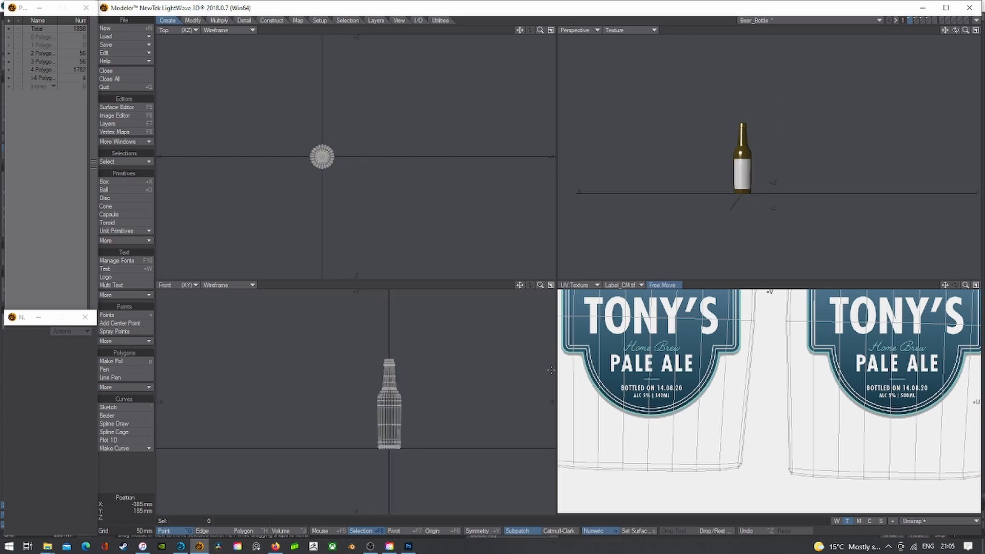
{"action": "key", "text": "s"}
{"action": "left_click", "coordinate": [180, 546]}
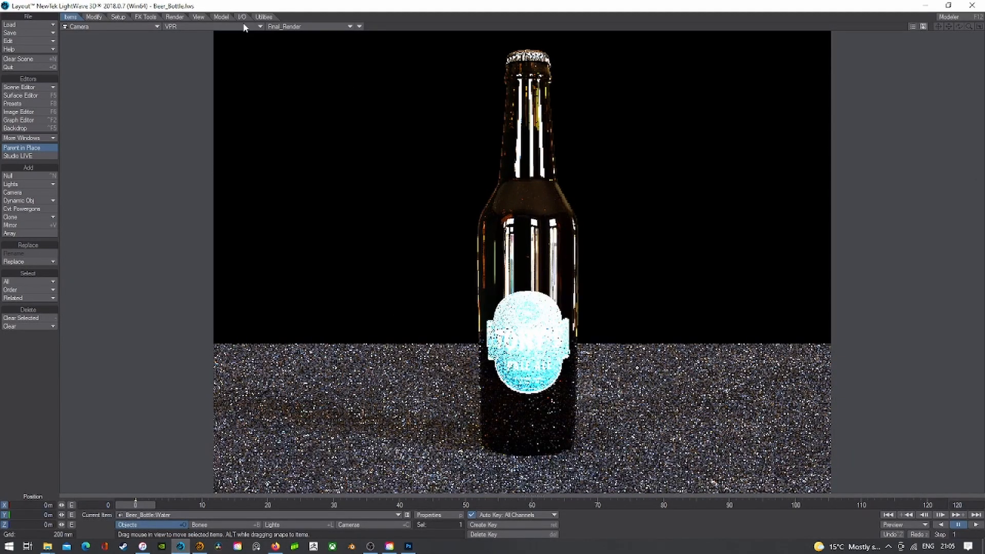
- Set the viewport to Shaded Solid in Left view and select the Beer_Bottle object
{"action": "left_click", "coordinate": [208, 26]}
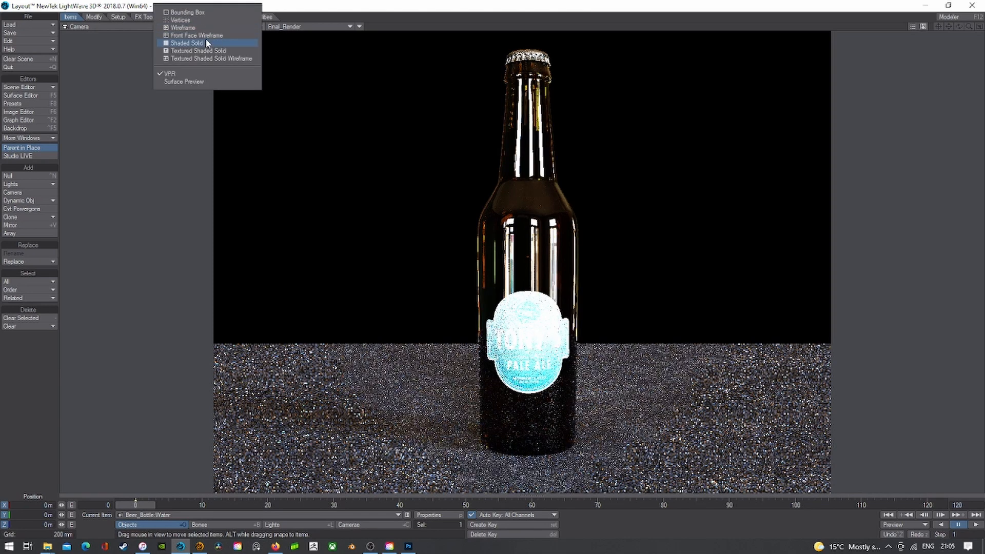
{"action": "left_click", "coordinate": [205, 41]}
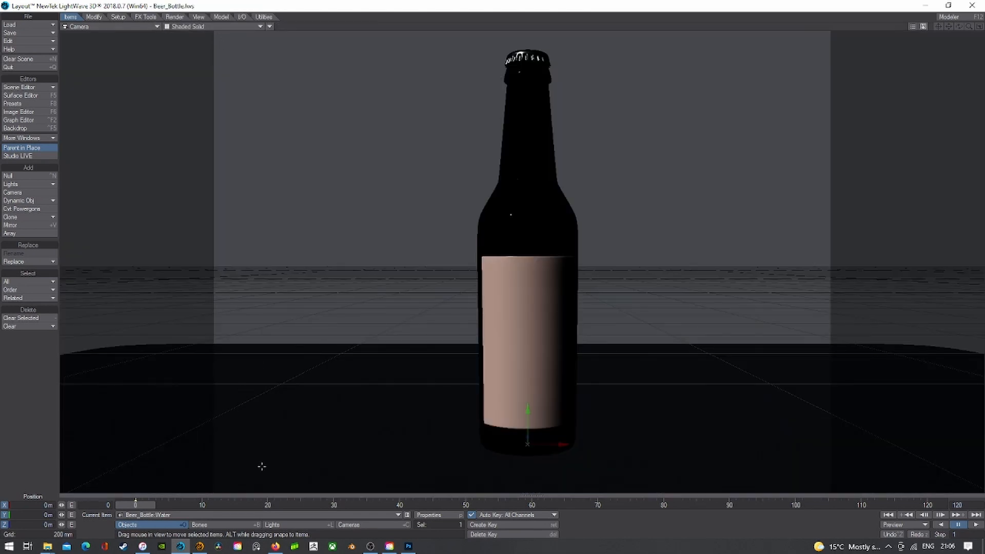
{"action": "left_click", "coordinate": [77, 27]}
{"action": "left_click", "coordinate": [77, 61]}
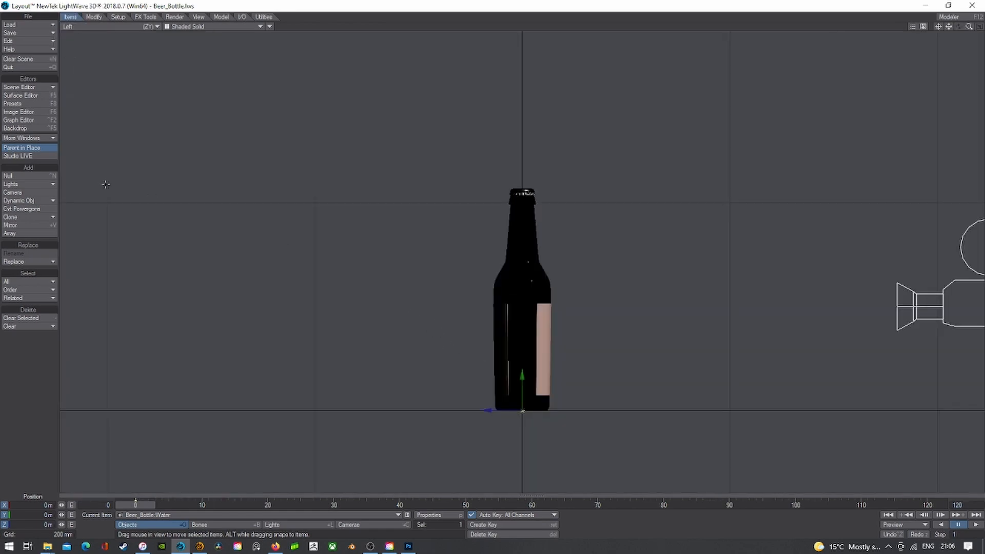
{"action": "left_click", "coordinate": [195, 514]}
{"action": "left_click", "coordinate": [197, 488]}
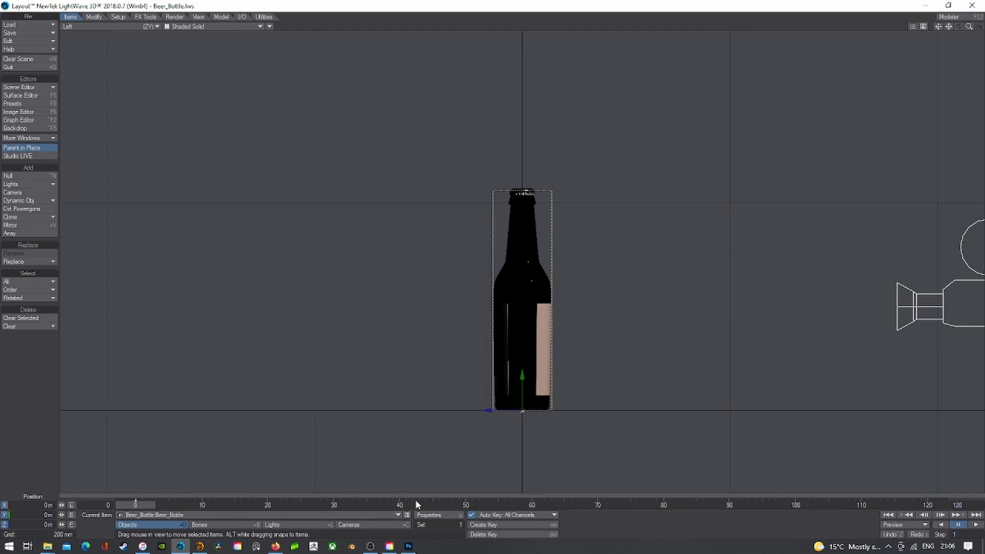
- Add an Instance Generator to the bottle that scatters Beer_Bottle:Water across its surface
{"action": "left_click", "coordinate": [429, 515]}
{"action": "left_click", "coordinate": [104, 139]}
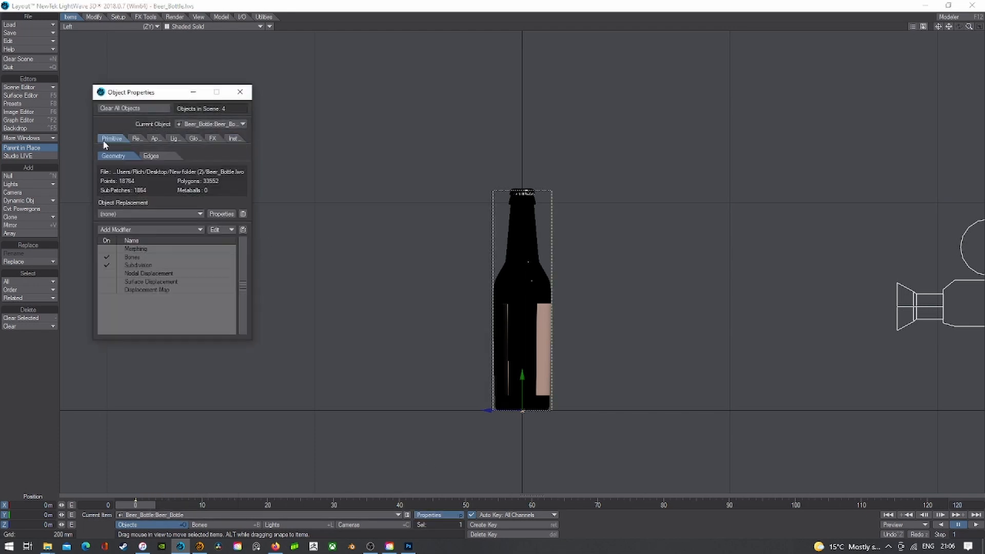
{"action": "left_click", "coordinate": [233, 138]}
{"action": "left_click", "coordinate": [169, 149]}
{"action": "left_click", "coordinate": [168, 164]}
{"action": "double_click", "coordinate": [168, 169]}
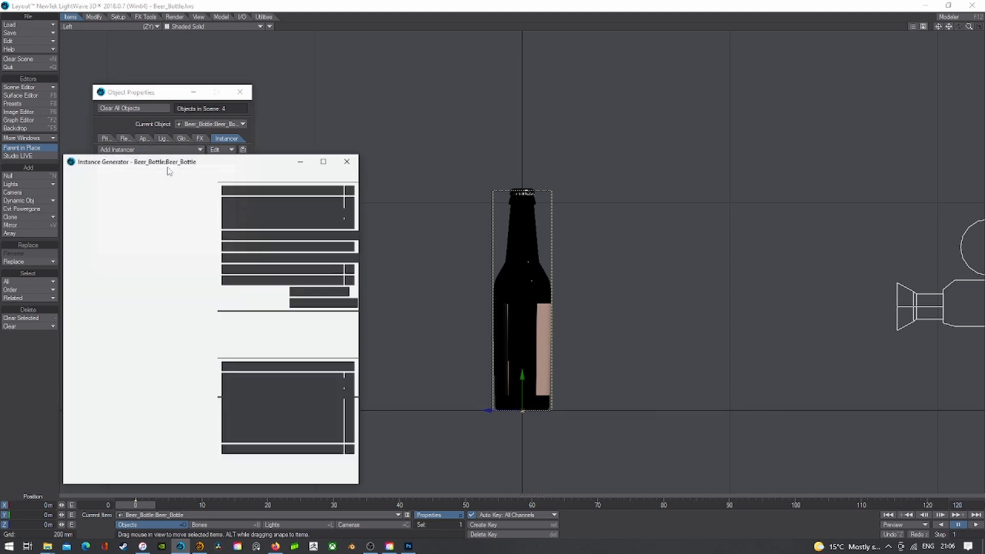
{"action": "left_click", "coordinate": [125, 189]}
{"action": "left_click", "coordinate": [126, 212]}
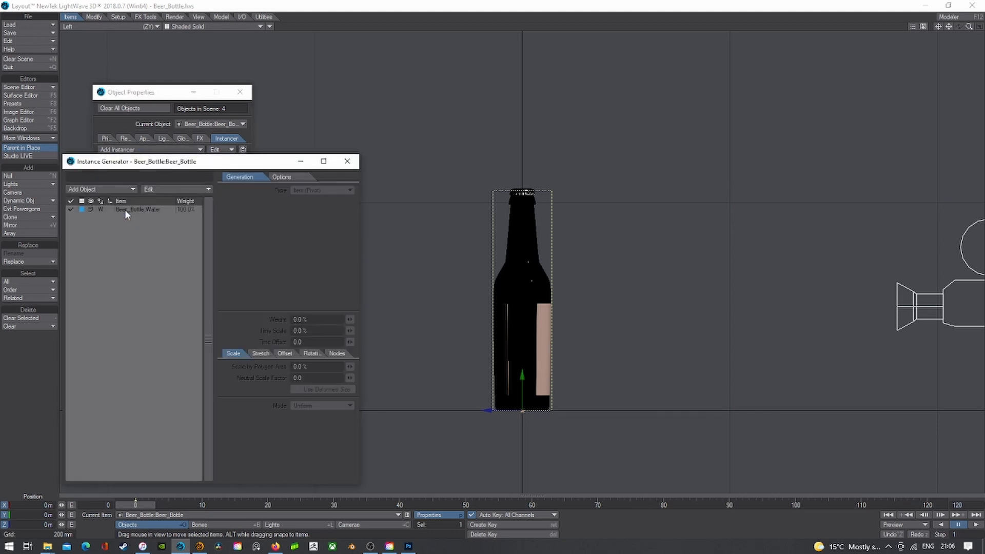
{"action": "left_click", "coordinate": [319, 192]}
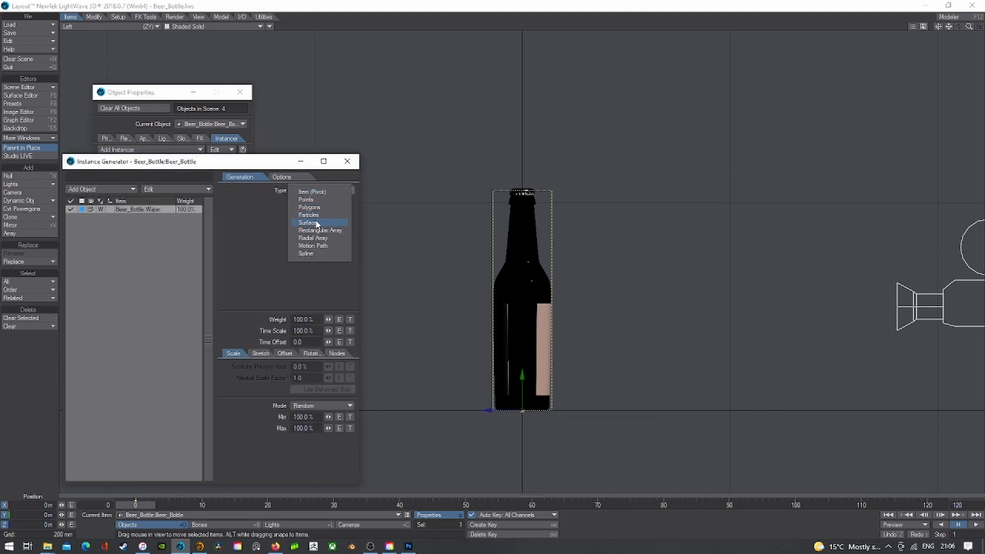
{"action": "left_click", "coordinate": [308, 223]}
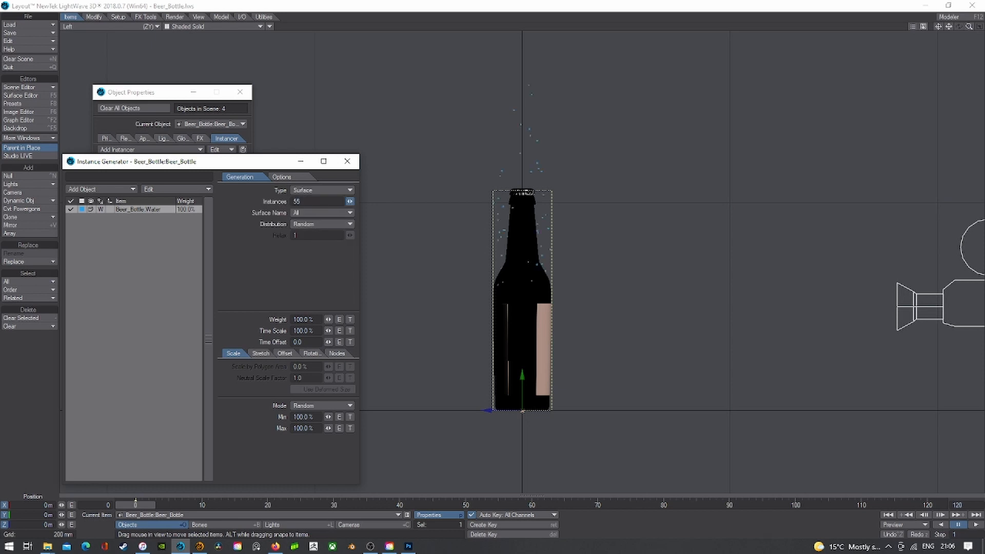
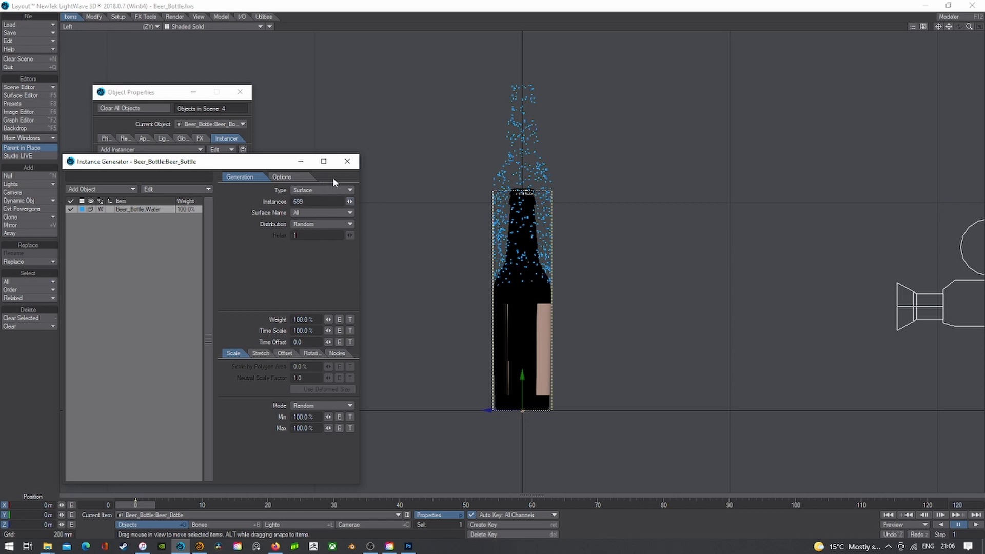
- Close the Instance Generator unchanged and make Beer_Bottle:Water the current item
{"action": "left_click", "coordinate": [174, 190]}
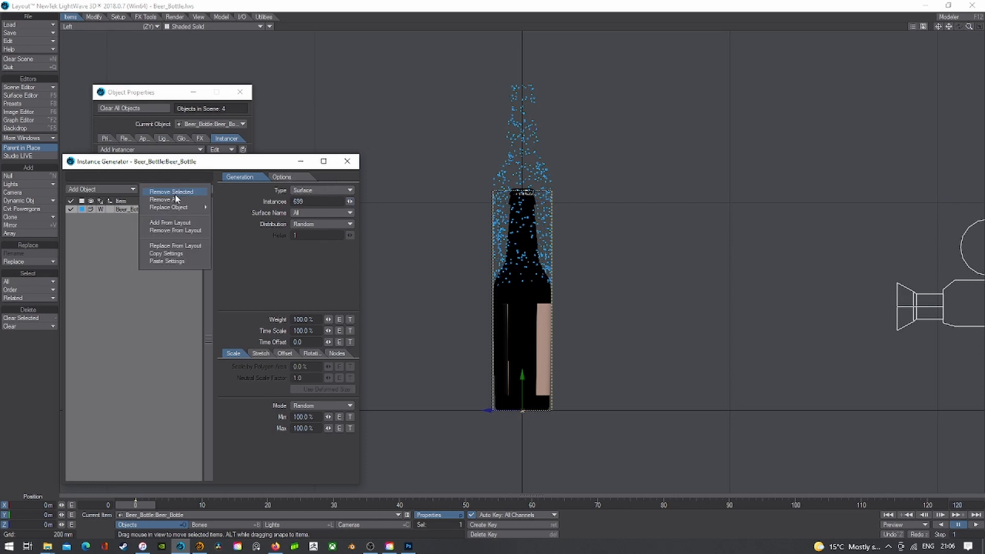
{"action": "left_click", "coordinate": [273, 133]}
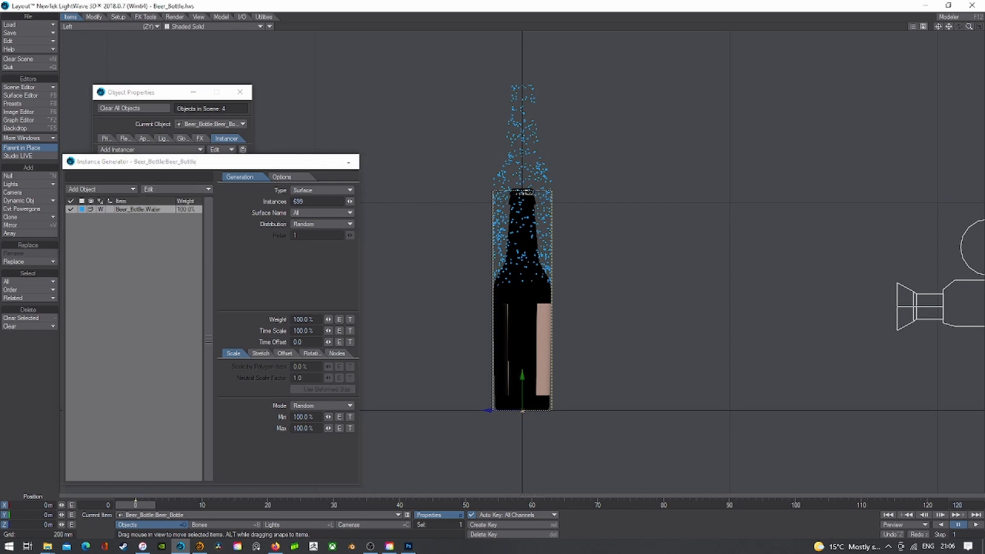
{"action": "left_click", "coordinate": [347, 161]}
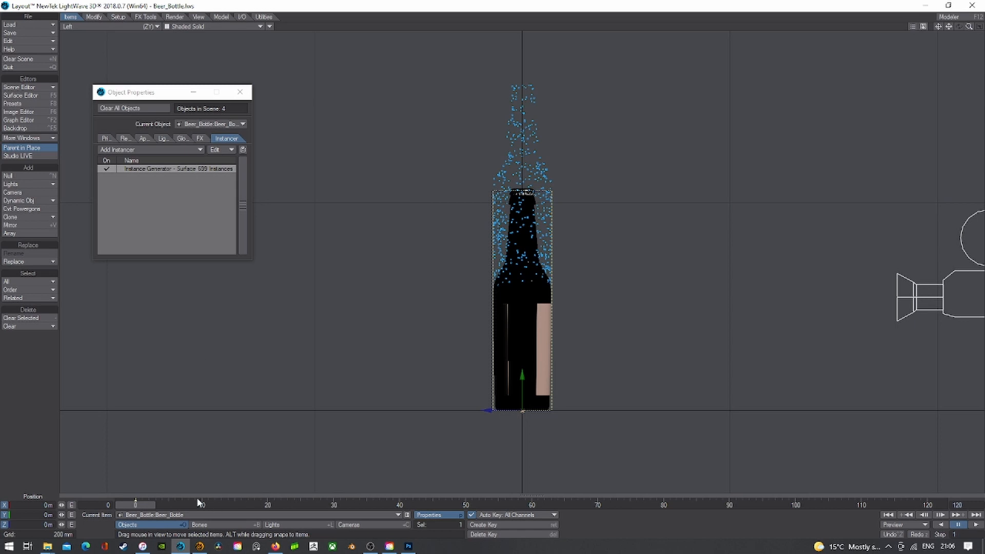
{"action": "left_click", "coordinate": [200, 515]}
{"action": "left_click", "coordinate": [205, 529]}
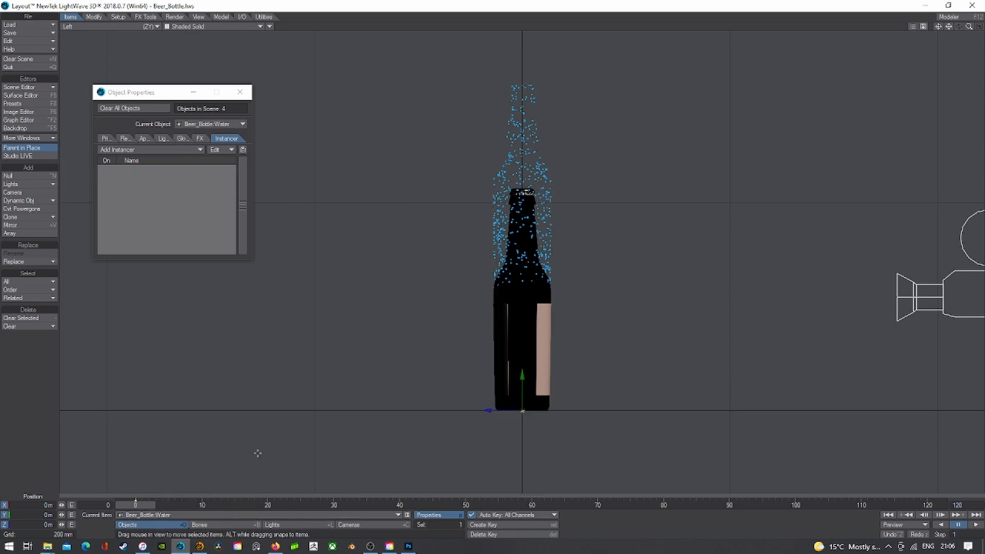
- Try moving the Water particles, undo it, and switch the viewport to Perspective
{"action": "left_click_drag", "start_coordinate": [532, 366], "coordinate": [531, 469]}
{"action": "key", "text": "ctrl+z"}
{"action": "left_click", "coordinate": [239, 92]}
{"action": "left_click", "coordinate": [68, 26]}
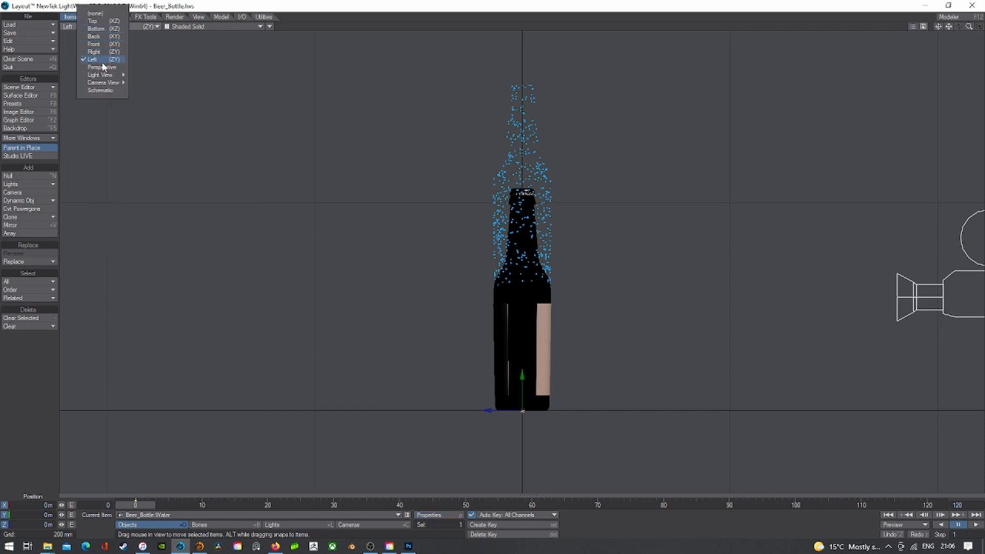
{"action": "left_click", "coordinate": [102, 67]}
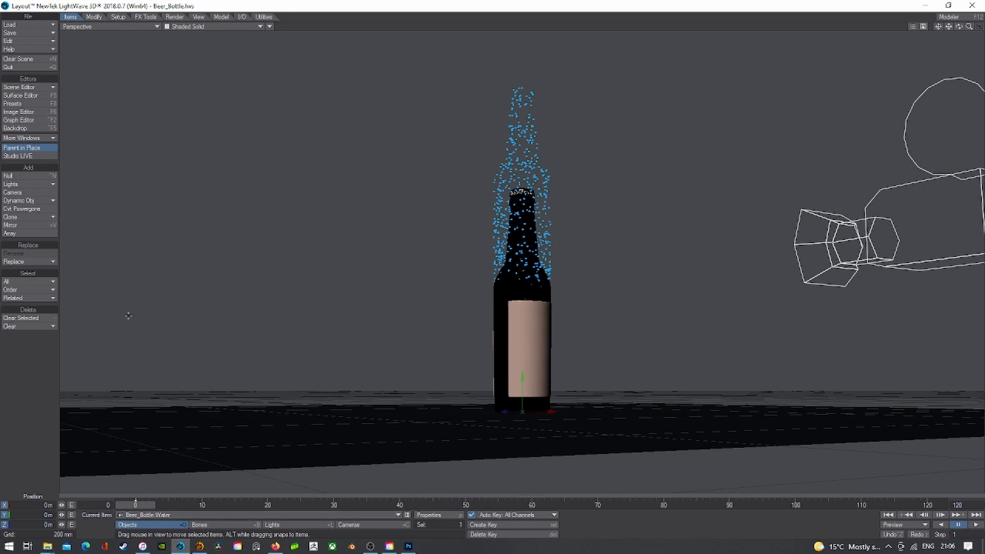
- Clear Beer_Bottle:Water from the scene and switch over to Modeler
{"action": "left_click", "coordinate": [34, 318]}
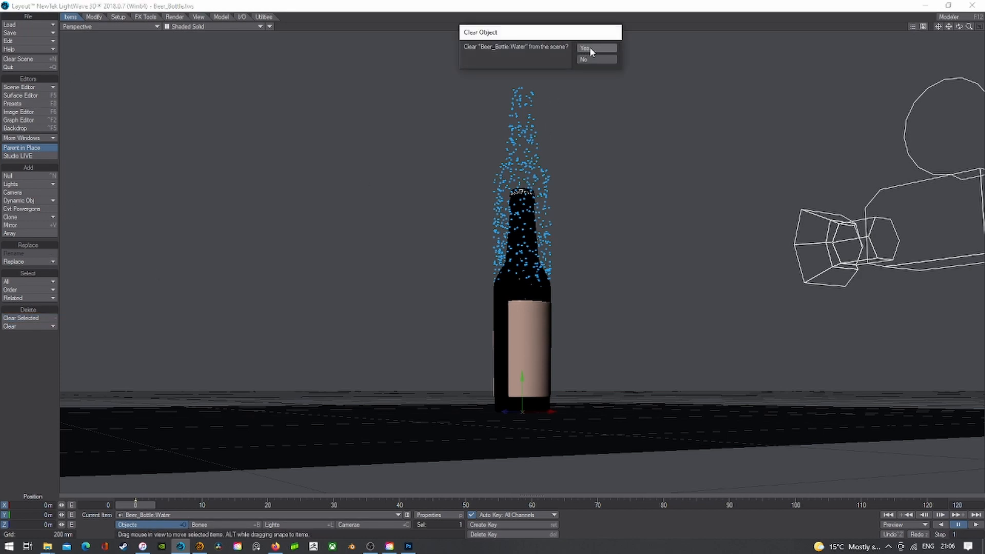
{"action": "left_click", "coordinate": [589, 47]}
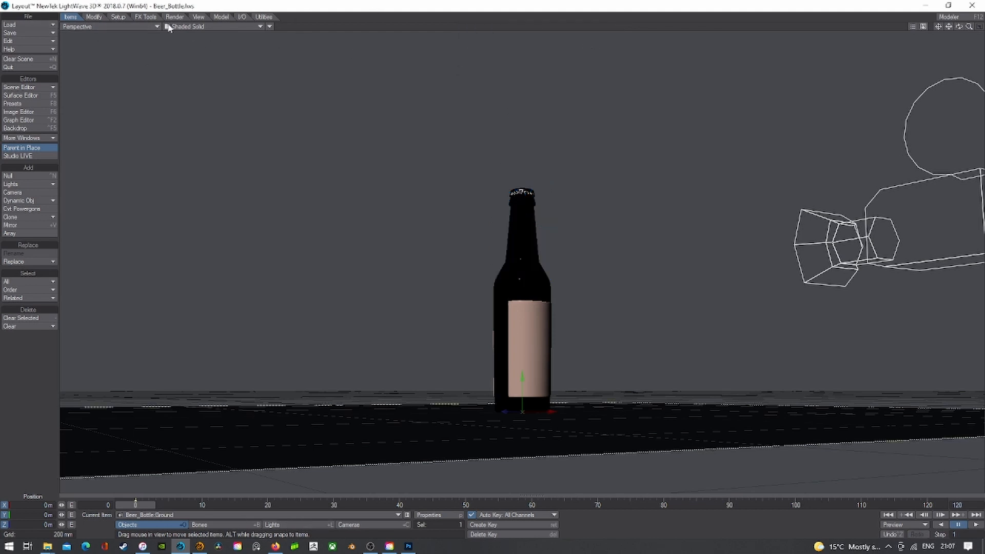
{"action": "left_click", "coordinate": [199, 547]}
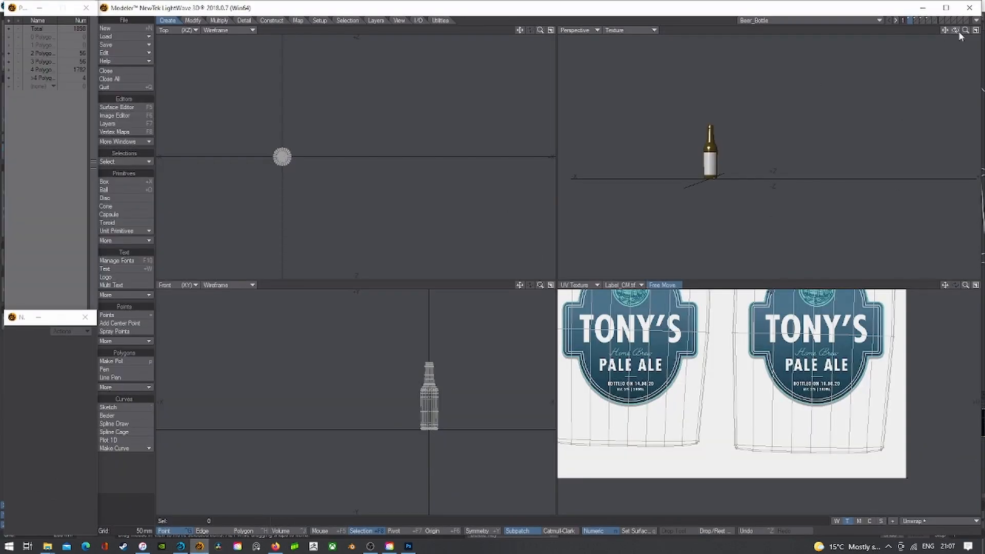
- Paste the droplet layer into a new object, save it as 'water', and return to Layout
{"action": "key", "text": "a"}
{"action": "left_click", "coordinate": [926, 20]}
{"action": "key", "text": "a"}
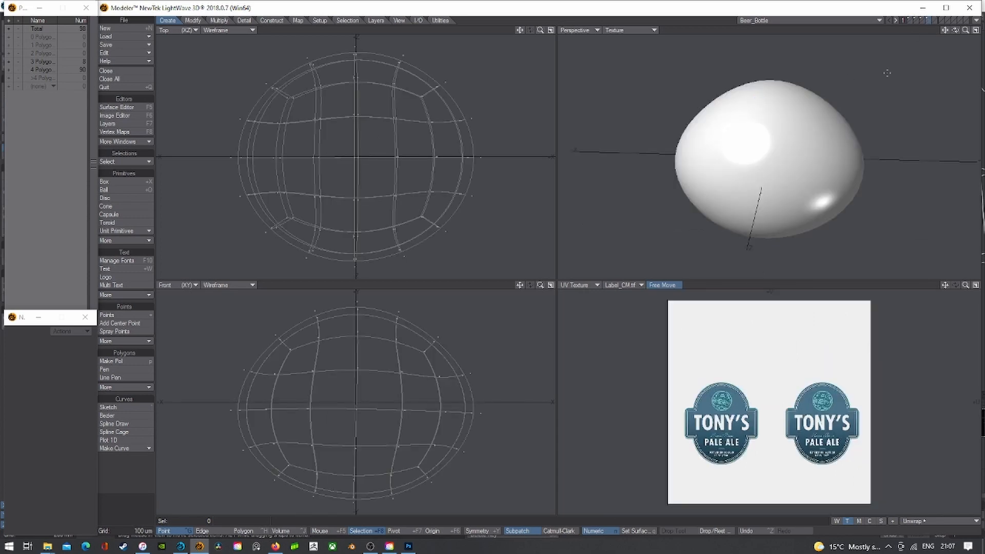
{"action": "left_click", "coordinate": [106, 70]}
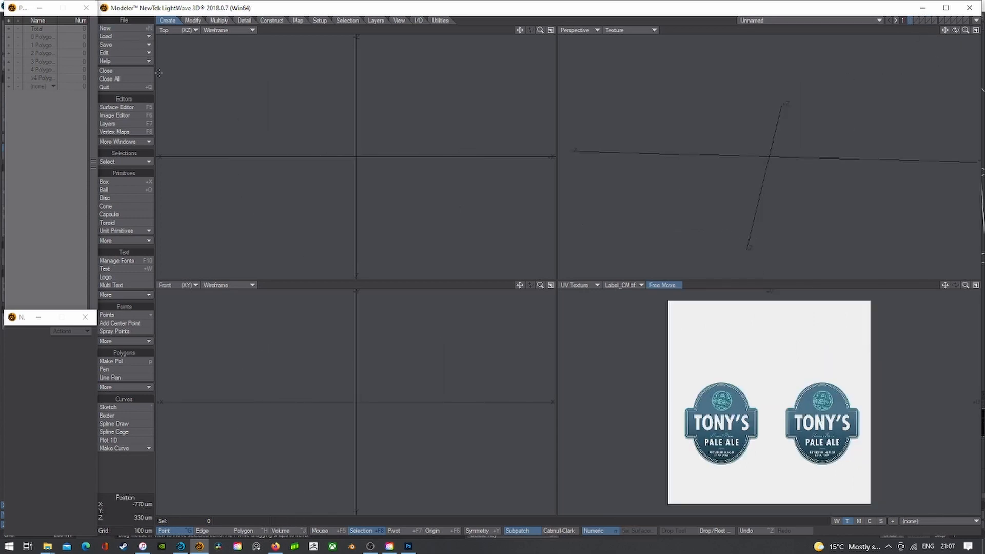
{"action": "key", "text": "ctrl+v"}
{"action": "key", "text": "shift+s"}
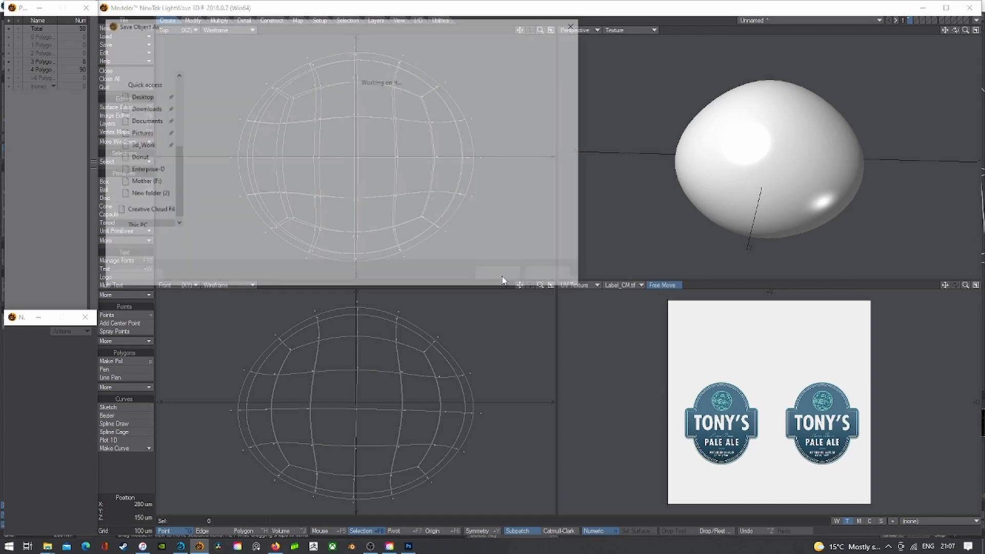
{"action": "type", "text": "water"}
{"action": "key", "text": "Return"}
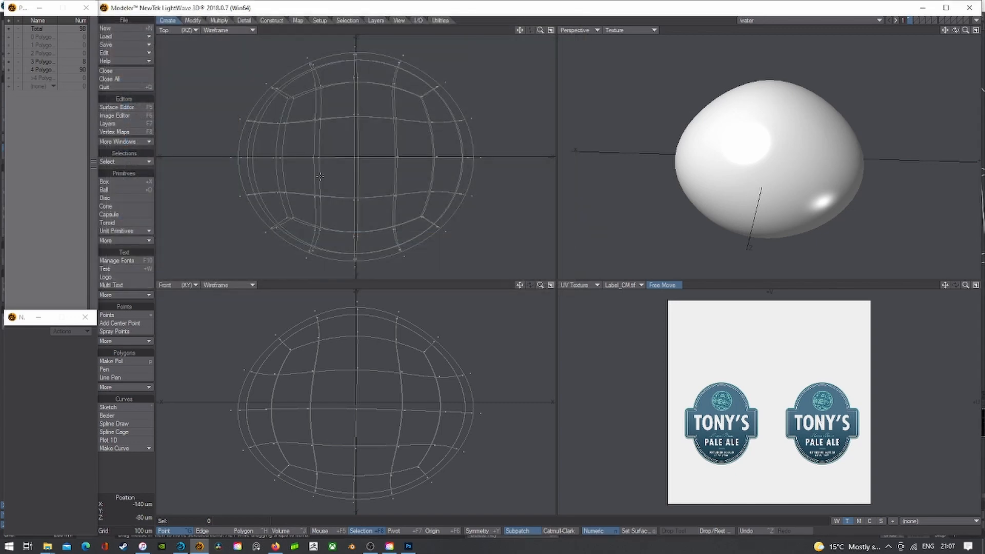
{"action": "left_click", "coordinate": [180, 547]}
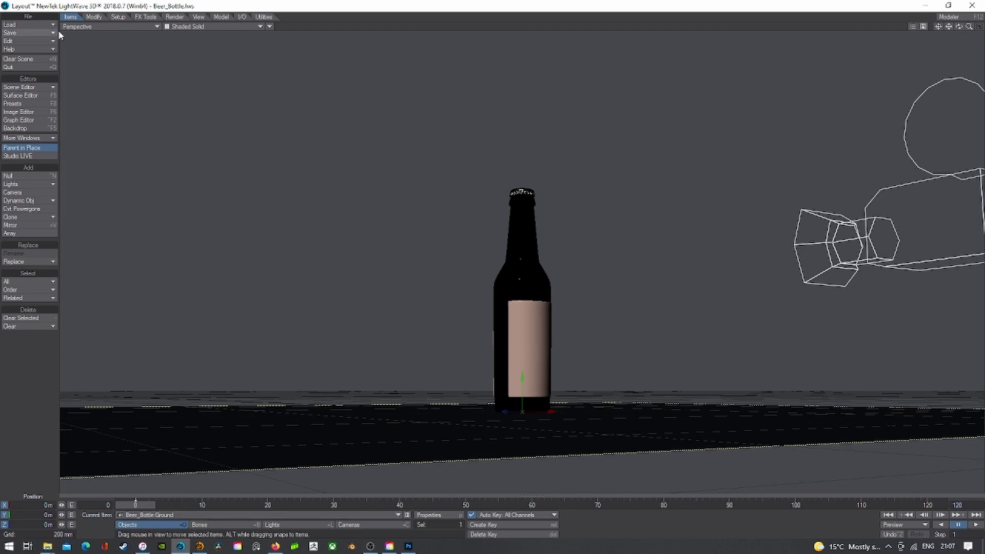
- Load the water object into the scene and open Beer_Bottle's Object Properties
{"action": "left_click", "coordinate": [31, 26]}
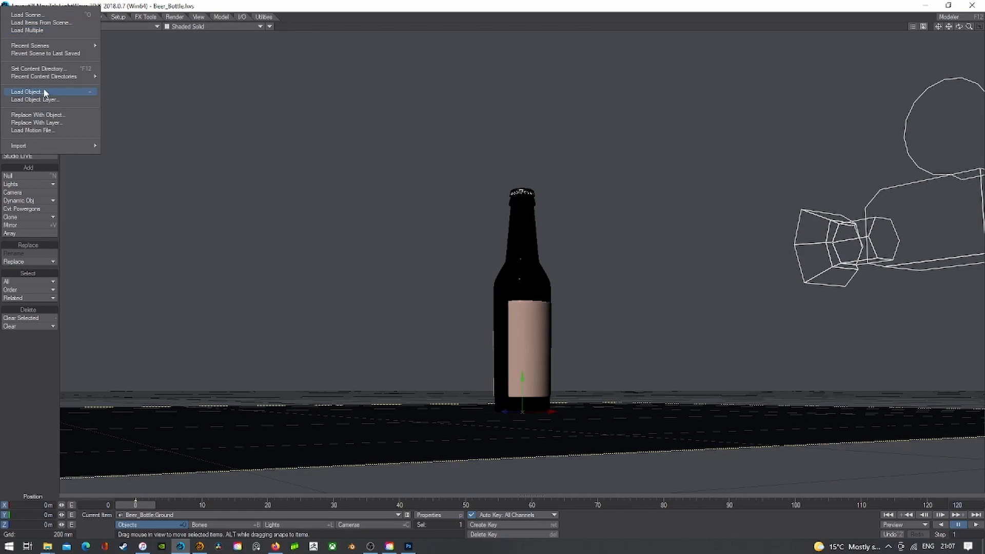
{"action": "left_click", "coordinate": [51, 121]}
{"action": "double_click", "coordinate": [170, 89]}
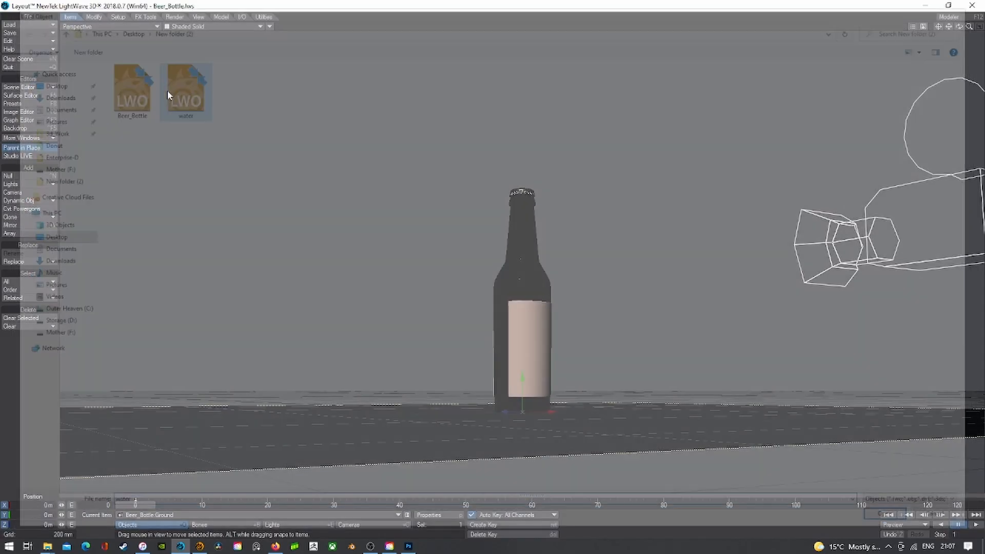
{"action": "left_click", "coordinate": [361, 513]}
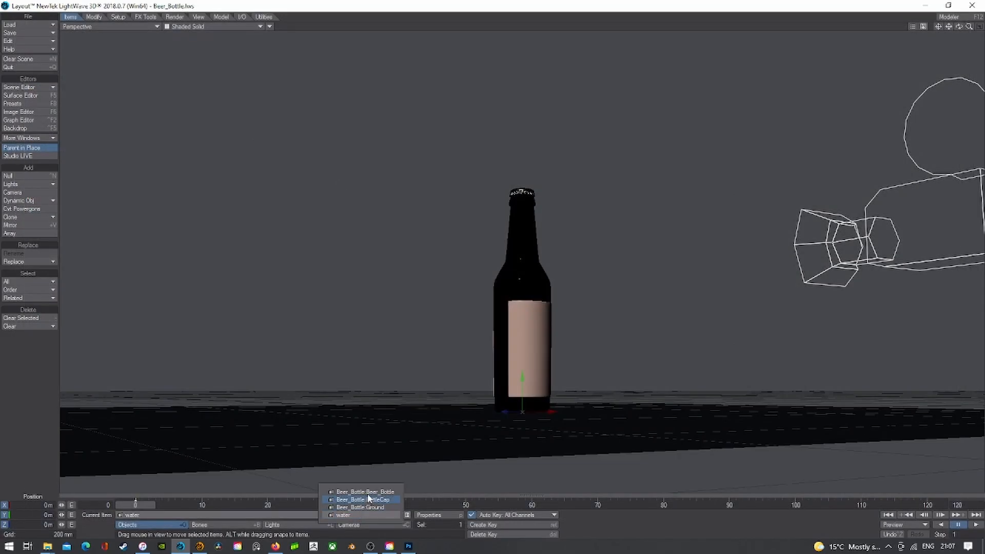
{"action": "left_click", "coordinate": [392, 492]}
{"action": "left_click", "coordinate": [443, 514]}
- Instance water 700 times on the Beer_Bottle surface only, then close the panels
{"action": "double_click", "coordinate": [184, 169]}
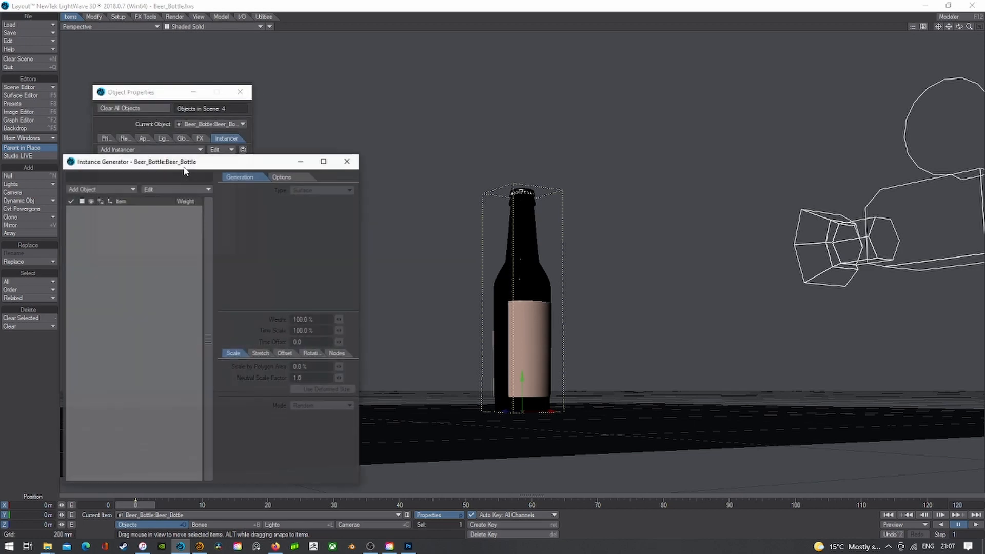
{"action": "left_click", "coordinate": [108, 190]}
{"action": "left_click", "coordinate": [109, 197]}
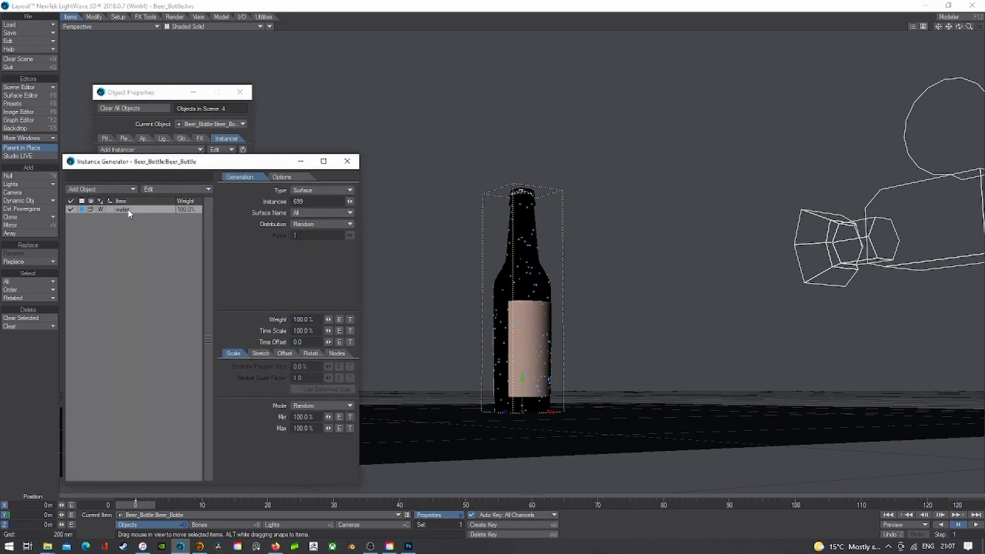
{"action": "left_click", "coordinate": [325, 214]}
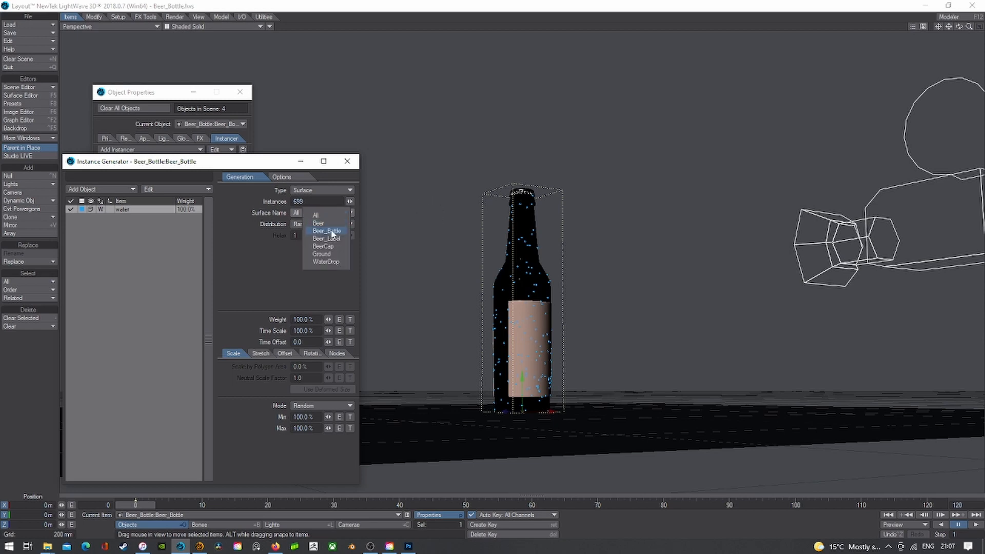
{"action": "left_click", "coordinate": [328, 231]}
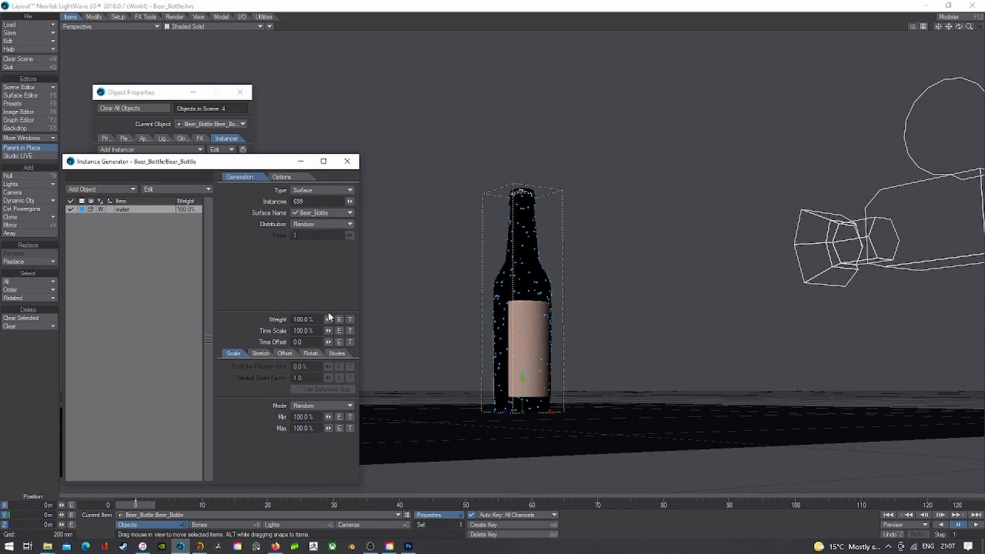
{"action": "left_click", "coordinate": [350, 201]}
{"action": "left_click", "coordinate": [347, 161]}
{"action": "left_click", "coordinate": [239, 92]}
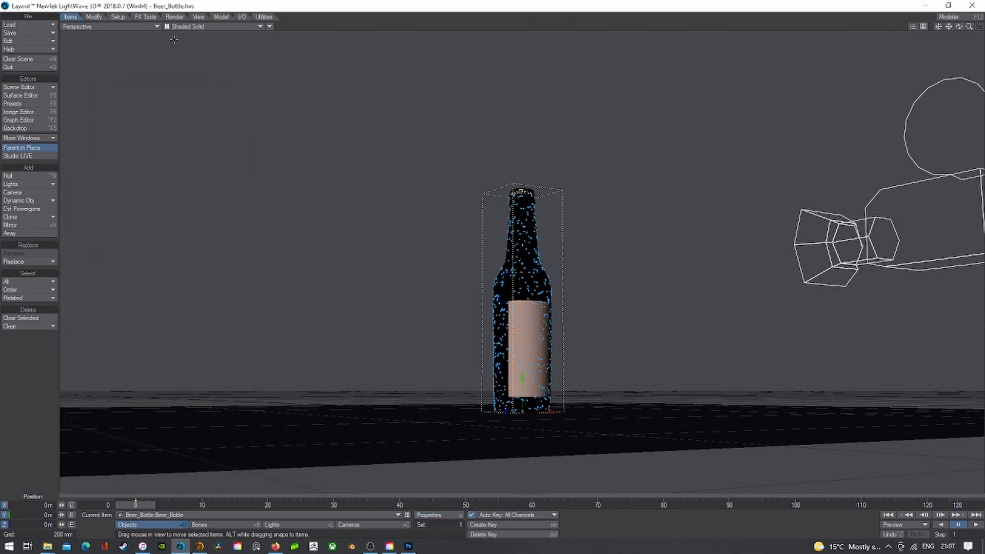
- Look through the scene camera with a live VPR render
{"action": "left_click", "coordinate": [134, 27]}
{"action": "mouse_move", "coordinate": [149, 73]}
{"action": "left_click", "coordinate": [194, 94]}
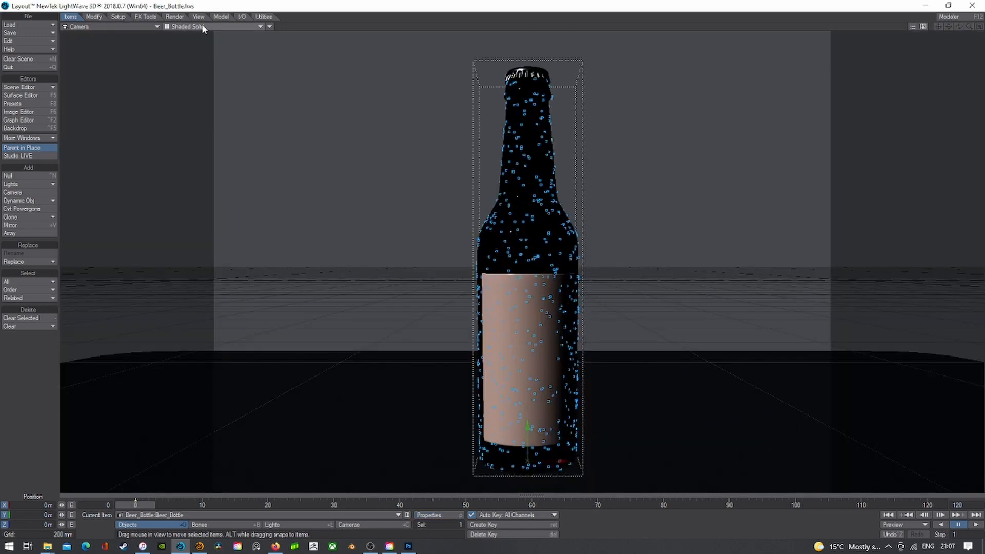
{"action": "left_click", "coordinate": [201, 26]}
{"action": "left_click", "coordinate": [199, 72]}
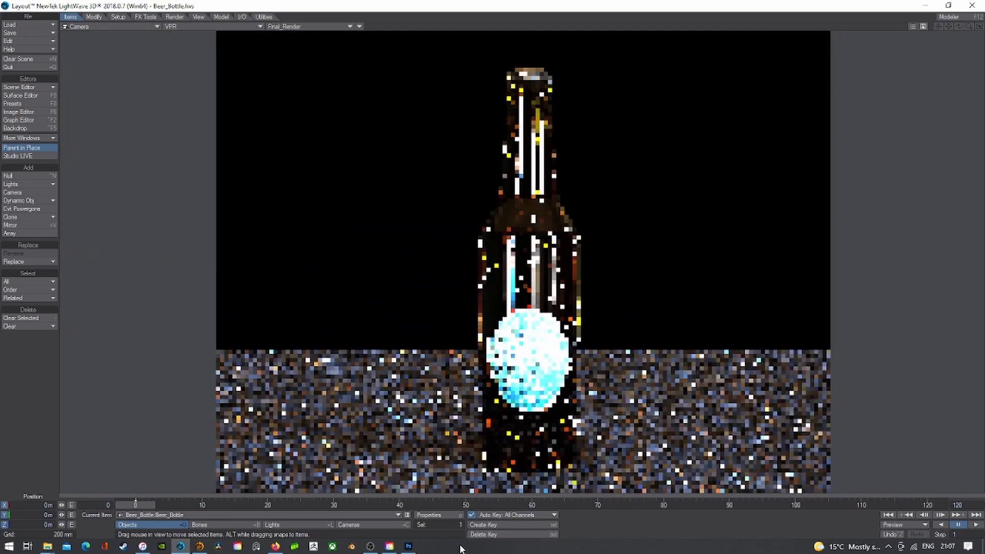
- Change the water instances' display mode and set their scale range to 15%–125%
{"action": "left_click", "coordinate": [433, 515]}
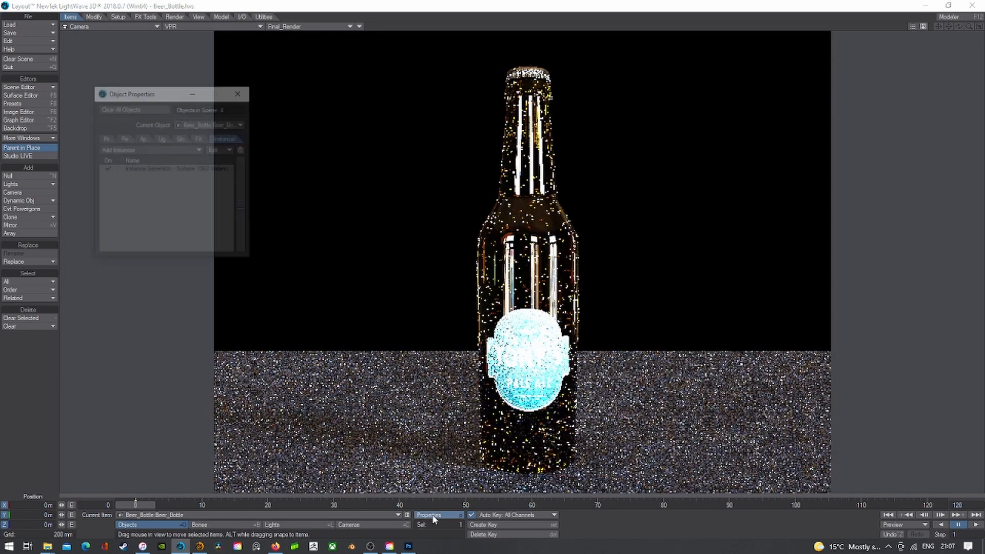
{"action": "double_click", "coordinate": [170, 172]}
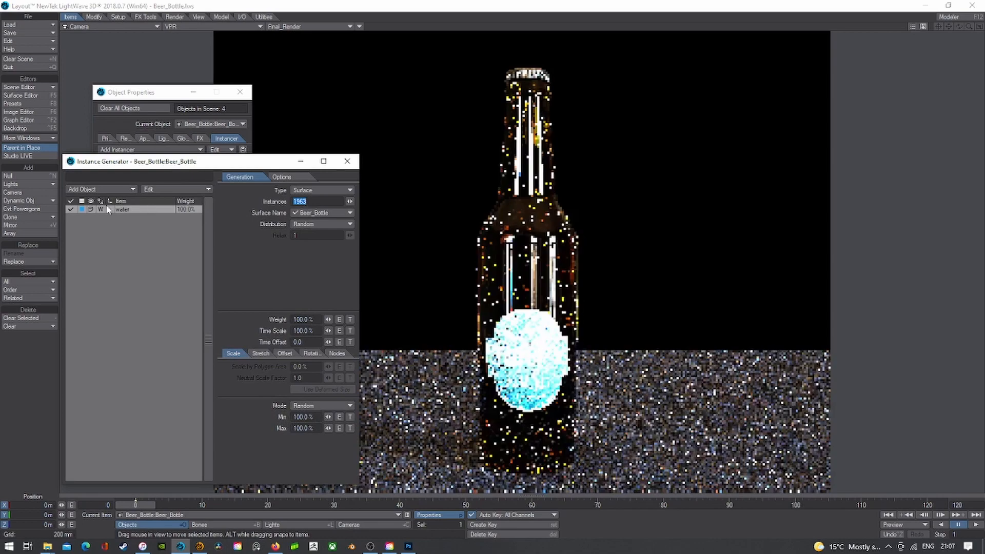
{"action": "left_click", "coordinate": [94, 212]}
{"action": "left_click", "coordinate": [87, 232]}
{"action": "left_click_drag", "start_coordinate": [313, 416], "coordinate": [249, 414]}
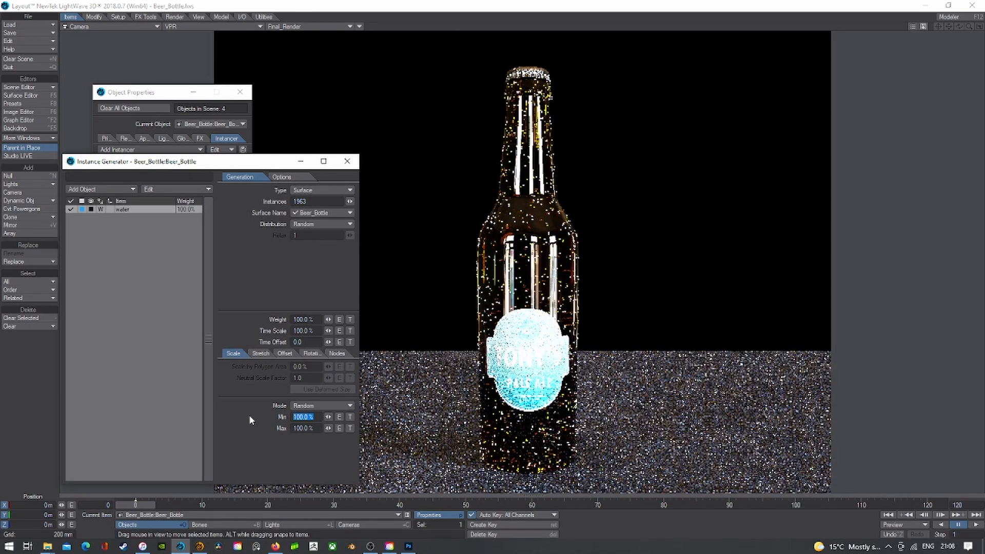
{"action": "type", "text": "15"}
{"action": "key", "text": "Tab"}
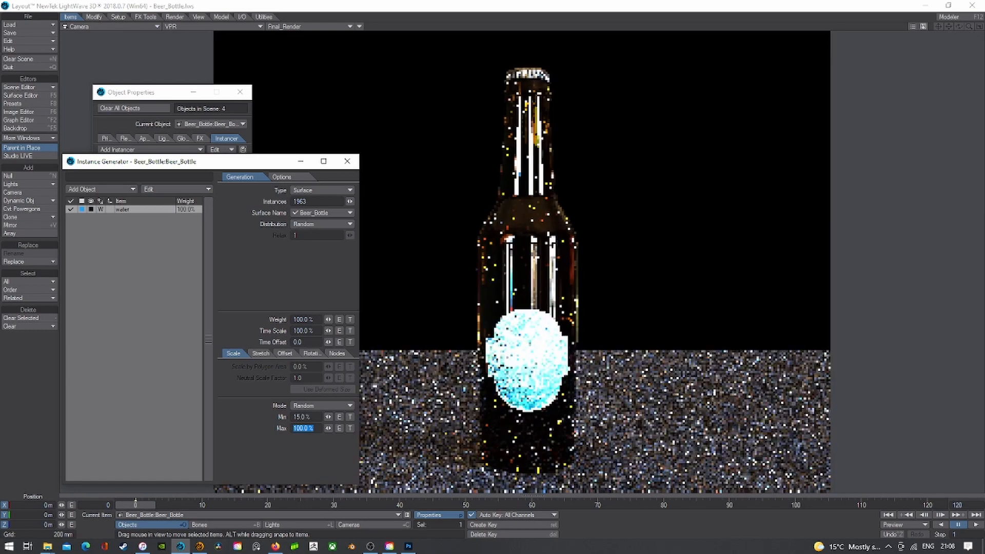
{"action": "type", "text": "125"}
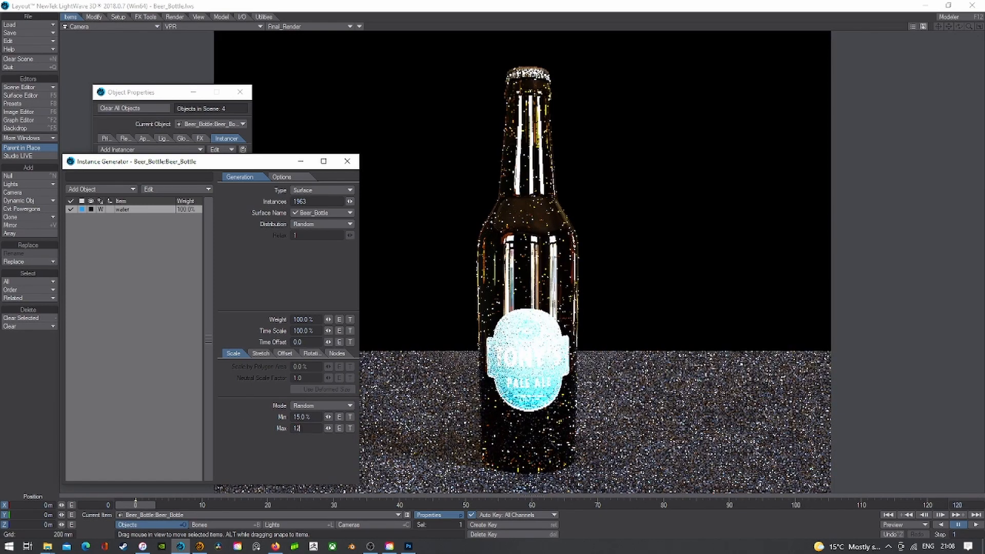
{"action": "key", "text": "Tab"}
{"action": "left_click", "coordinate": [347, 161]}
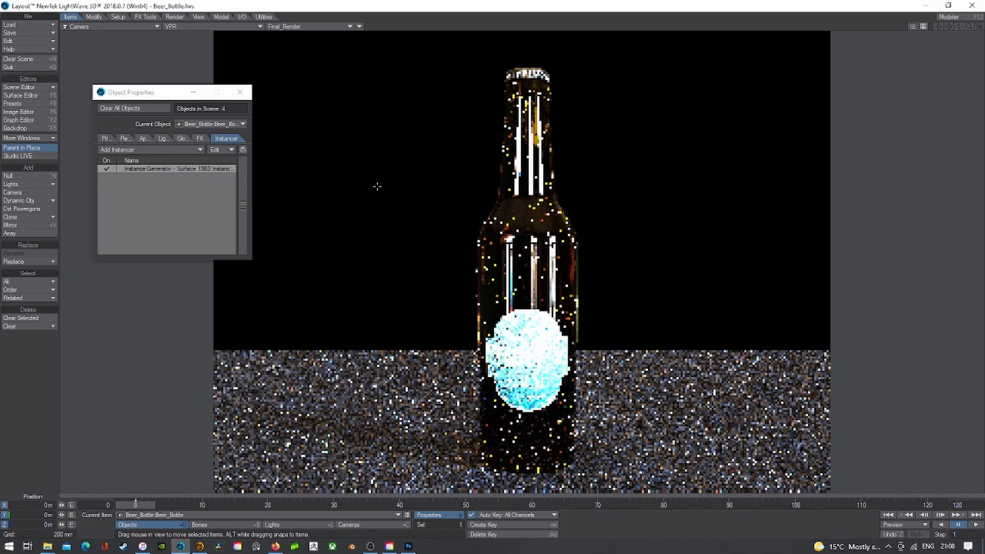
- In solid shading, raise droplet instances to about 2960 and set max scale to 150%
{"action": "double_click", "coordinate": [197, 171]}
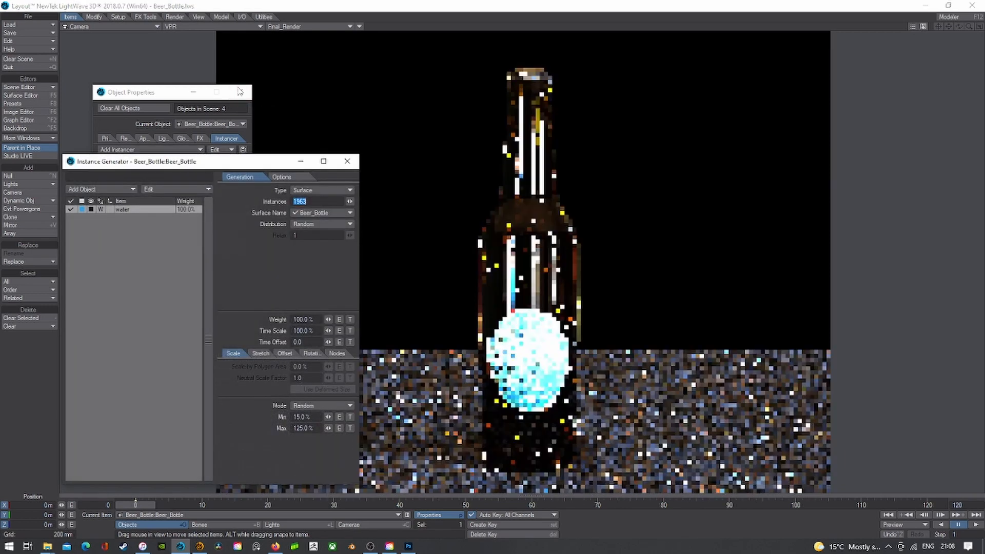
{"action": "left_click", "coordinate": [223, 29]}
{"action": "left_click", "coordinate": [221, 46]}
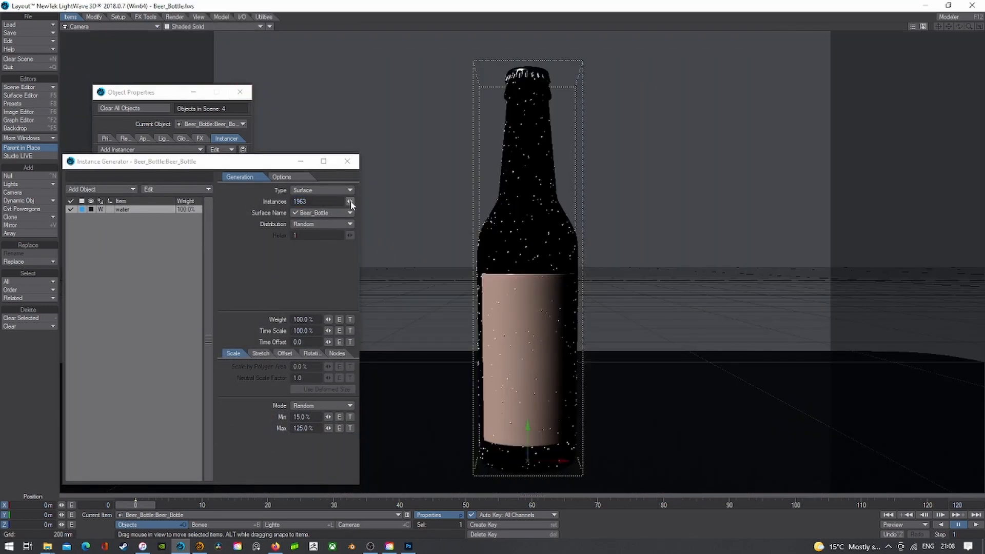
{"action": "left_click_drag", "start_coordinate": [350, 202], "coordinate": [351, 201]}
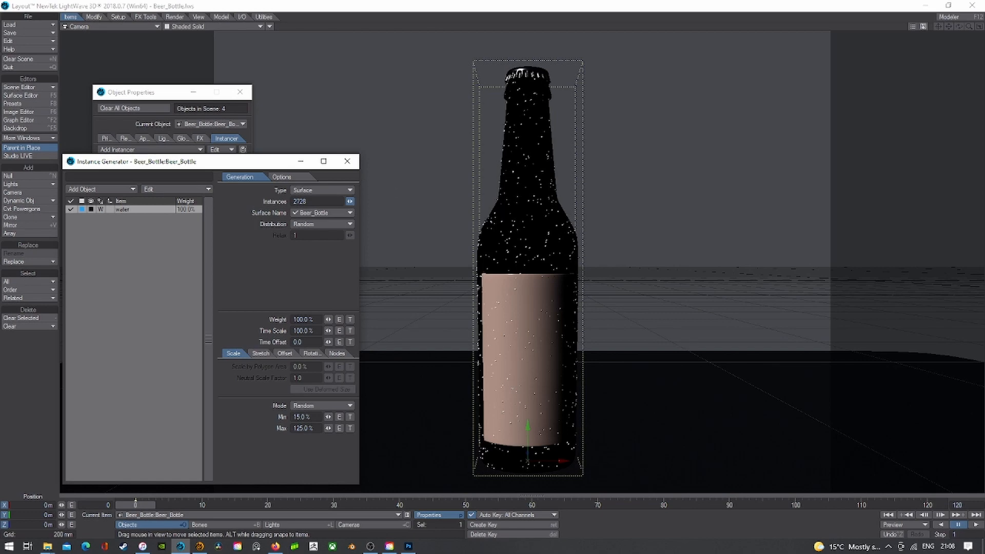
{"action": "left_click", "coordinate": [307, 428]}
{"action": "type", "text": "150"}
{"action": "key", "text": "Tab"}
- Close the Instance Generator and open the Surface Editor on the WaterDrop surface
{"action": "left_click", "coordinate": [348, 161]}
{"action": "left_click", "coordinate": [41, 96]}
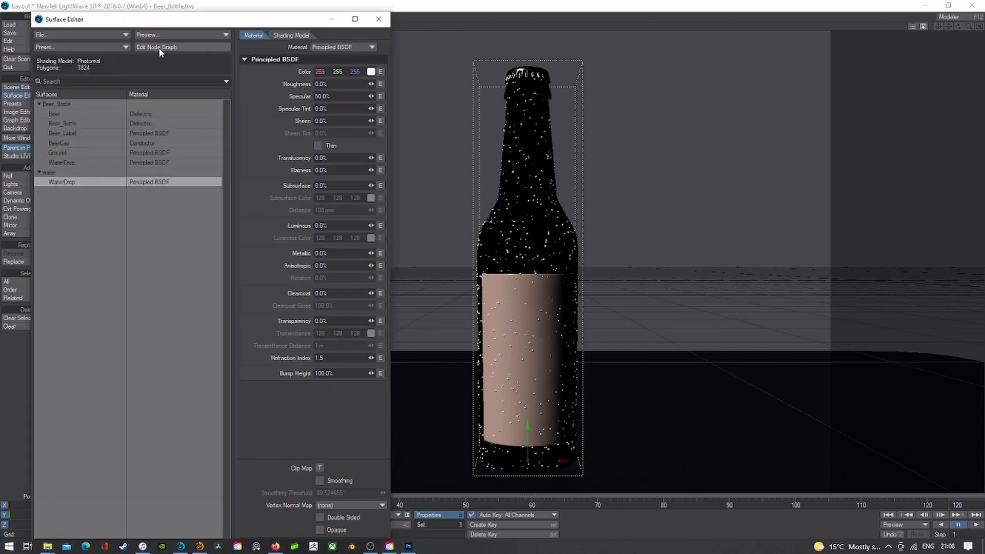
{"action": "left_click", "coordinate": [158, 47]}
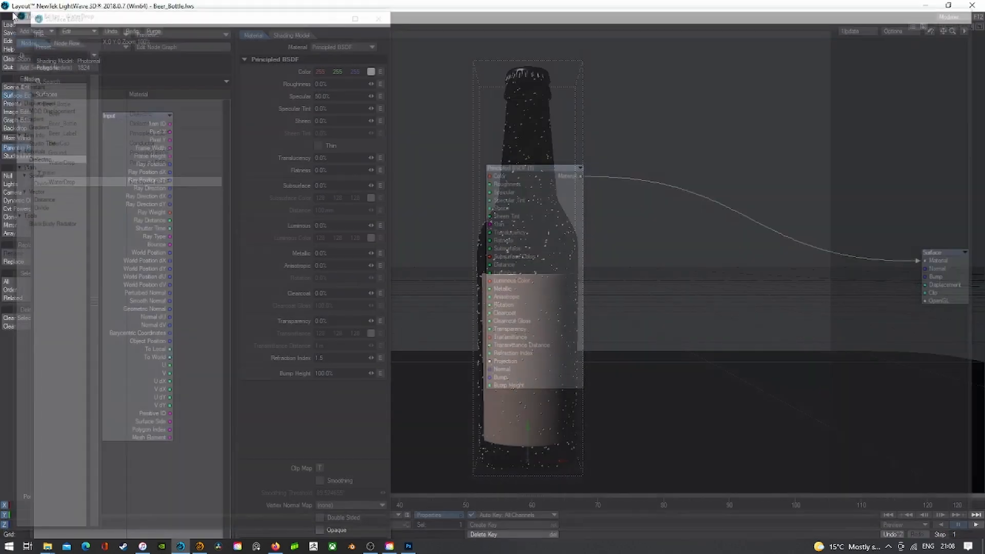
{"action": "left_click", "coordinate": [46, 34]}
- Apply the built-in Liquid Water preset to WaterDrop and view the result in VPR
{"action": "left_click", "coordinate": [43, 48]}
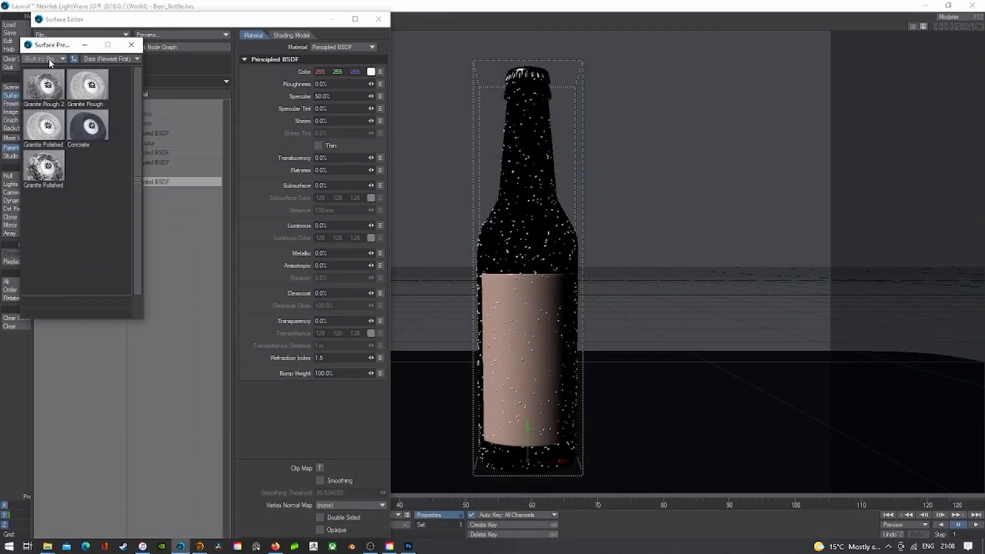
{"action": "left_click", "coordinate": [50, 59]}
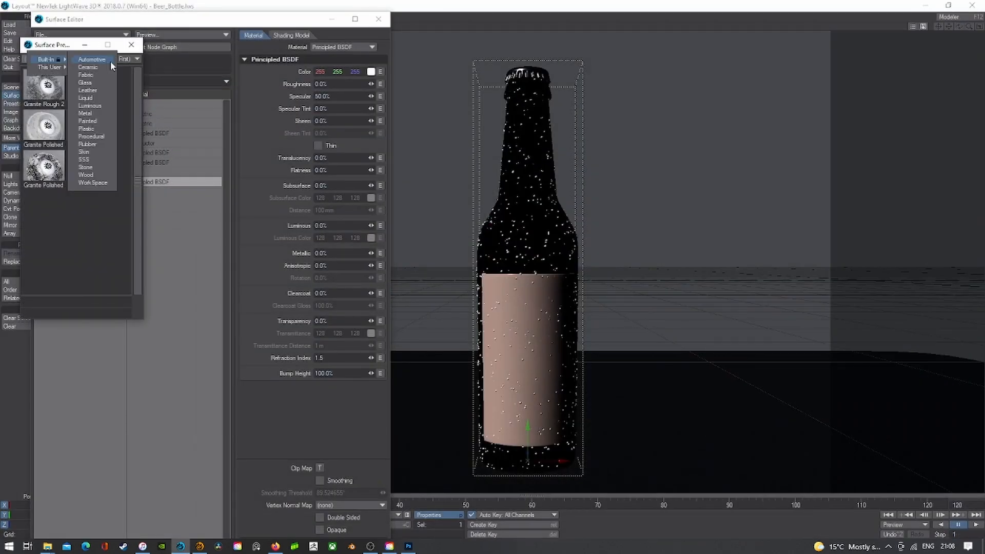
{"action": "left_click", "coordinate": [85, 97]}
{"action": "double_click", "coordinate": [45, 90]}
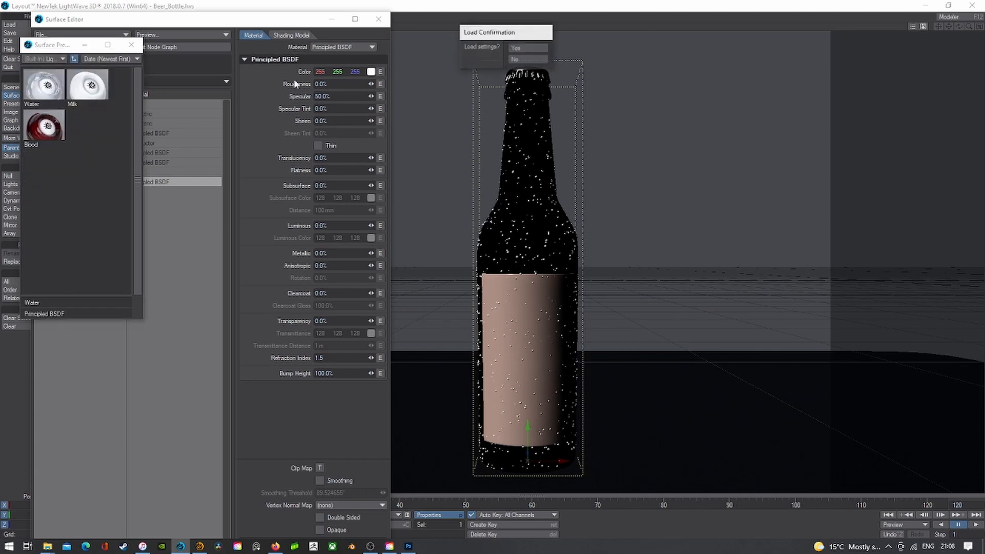
{"action": "left_click", "coordinate": [526, 48]}
{"action": "left_click", "coordinate": [379, 19]}
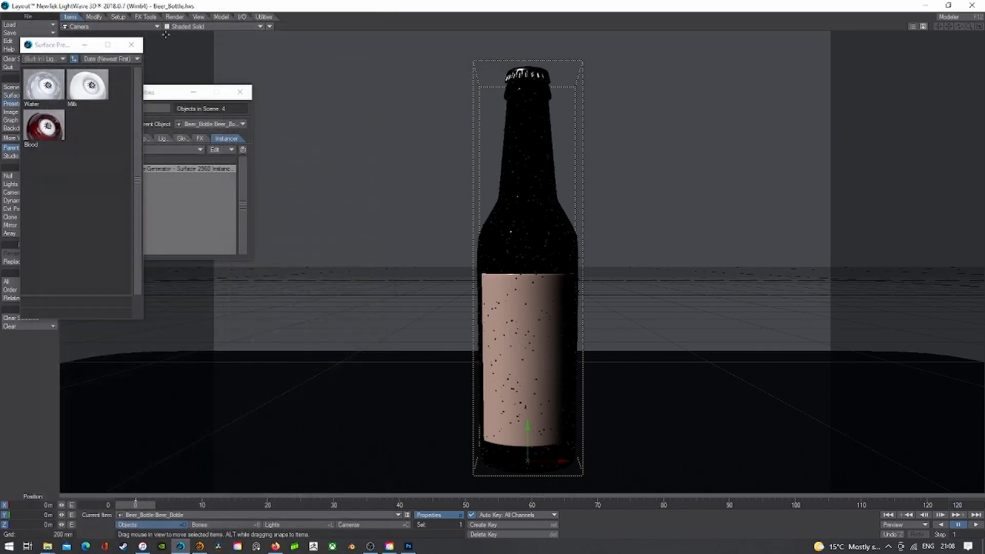
{"action": "left_click", "coordinate": [132, 44]}
{"action": "left_click", "coordinate": [198, 27]}
{"action": "left_click", "coordinate": [188, 73]}
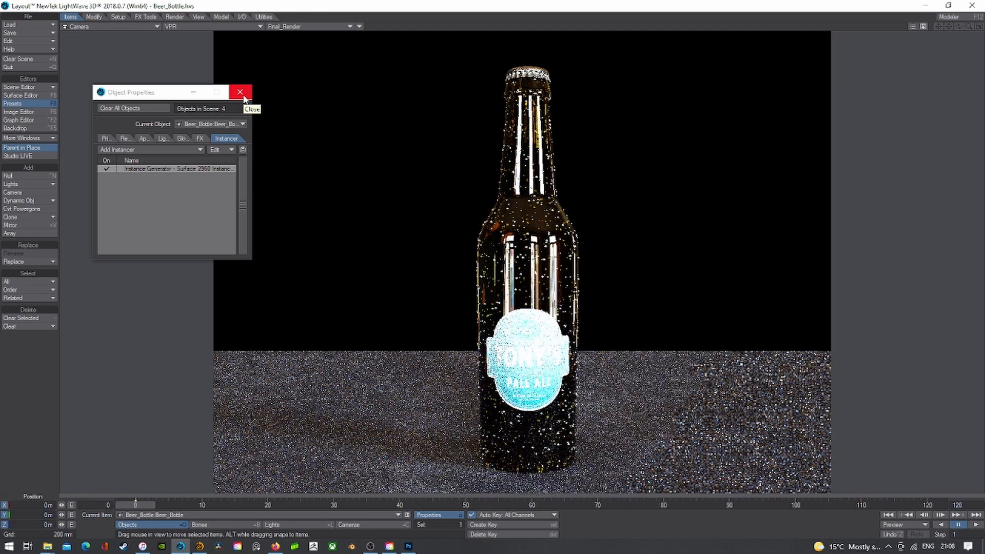
- Orbit a Perspective view to check camera and light, then return to Camera View in VPR
{"action": "left_click", "coordinate": [239, 92]}
{"action": "left_click", "coordinate": [210, 26]}
{"action": "left_click", "coordinate": [225, 56]}
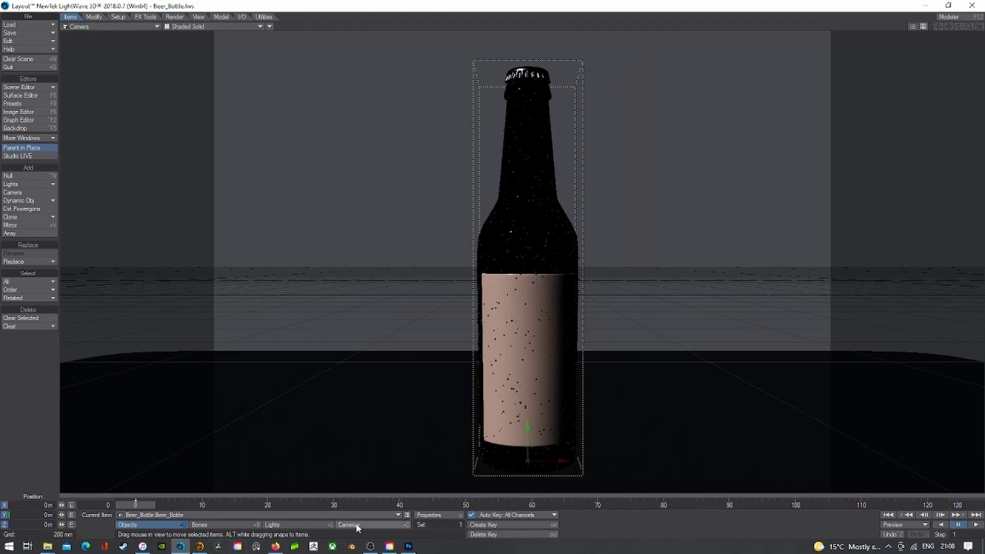
{"action": "left_click", "coordinate": [134, 26]}
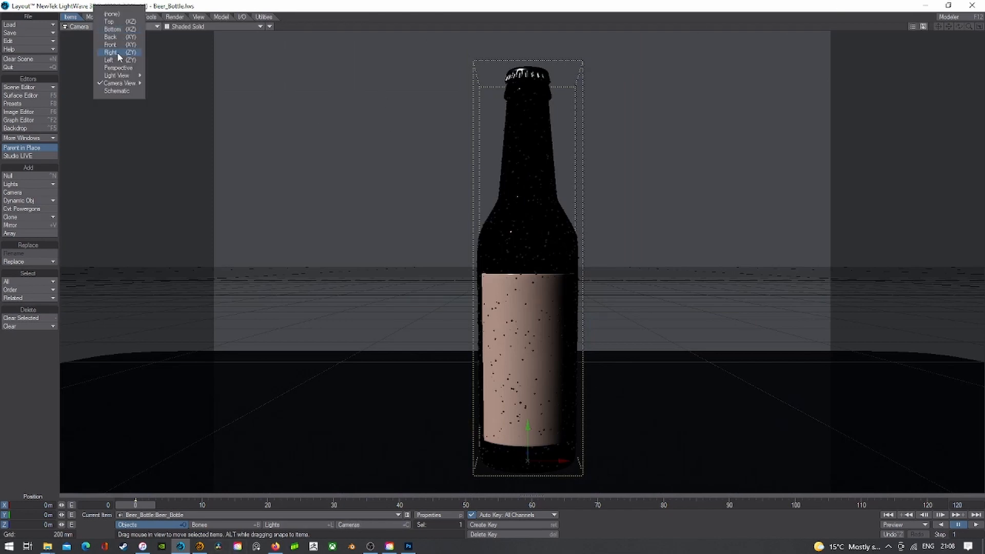
{"action": "left_click", "coordinate": [118, 68]}
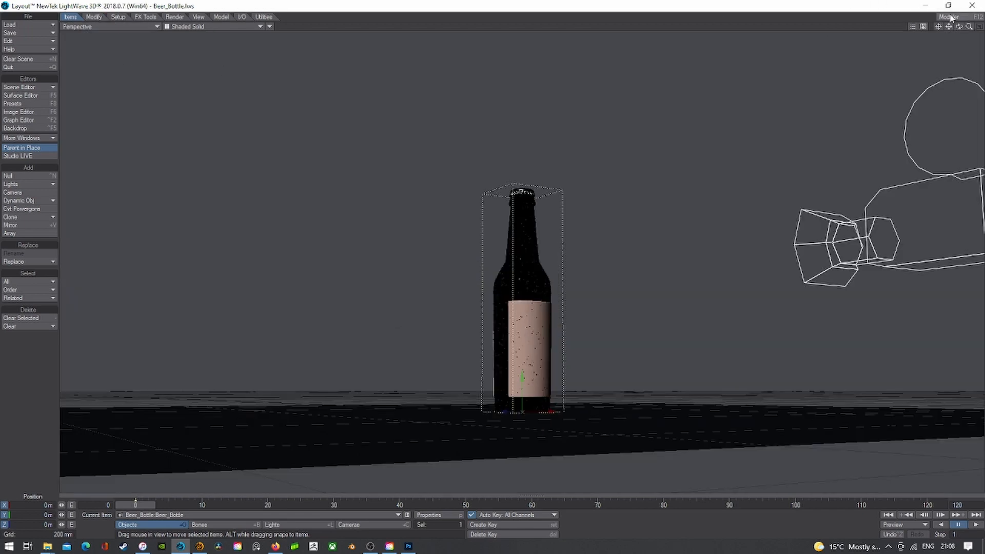
{"action": "left_click_drag", "start_coordinate": [958, 26], "coordinate": [300, 1]}
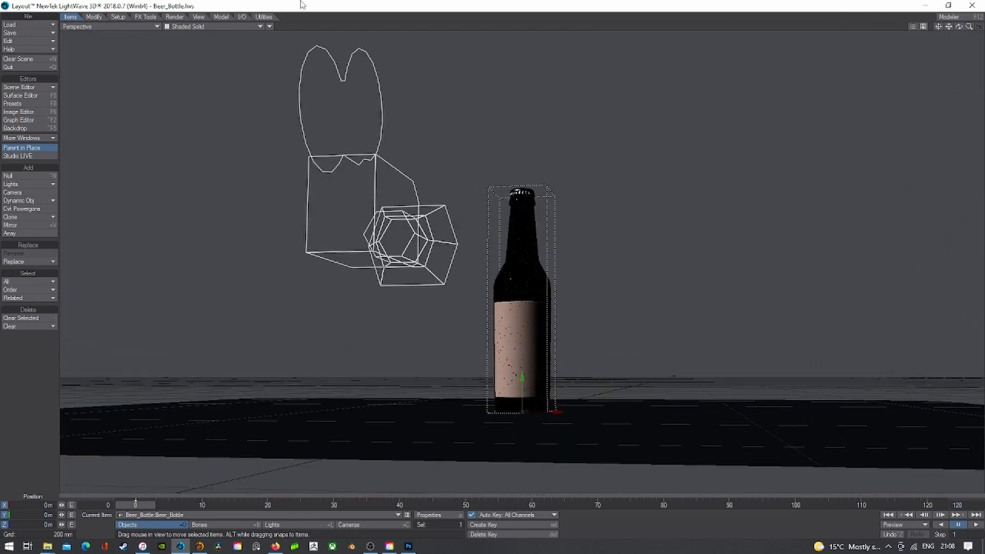
{"action": "left_click", "coordinate": [69, 26]}
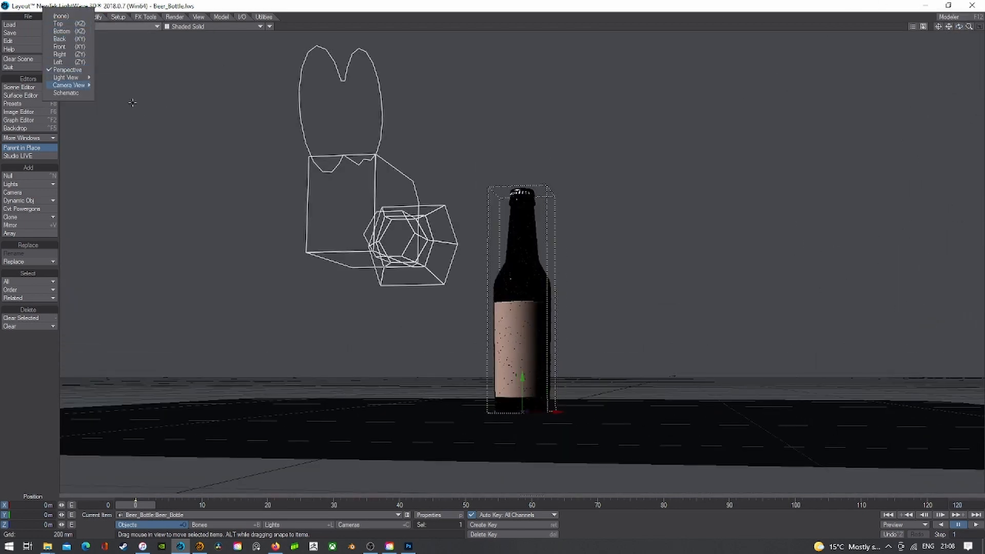
{"action": "left_click", "coordinate": [83, 84]}
{"action": "left_click", "coordinate": [199, 29]}
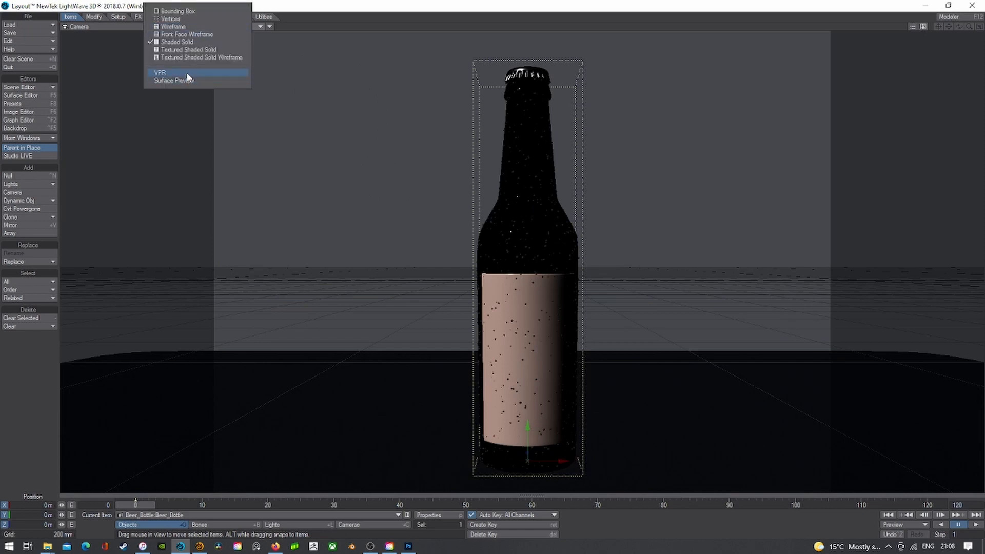
{"action": "left_click", "coordinate": [187, 74]}
- Switch to Lights and look through the existing light in Shaded Solid
{"action": "left_click", "coordinate": [364, 524]}
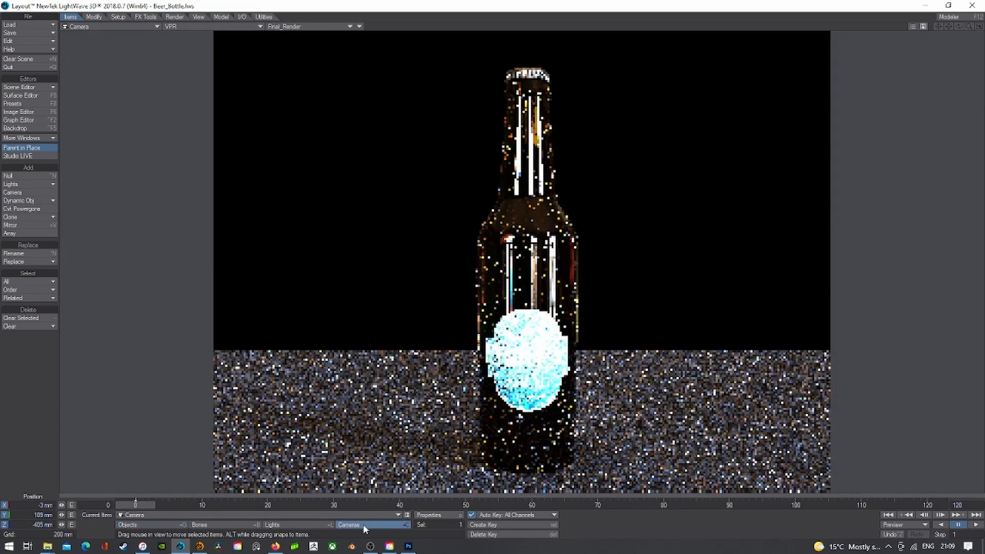
{"action": "left_click", "coordinate": [314, 524]}
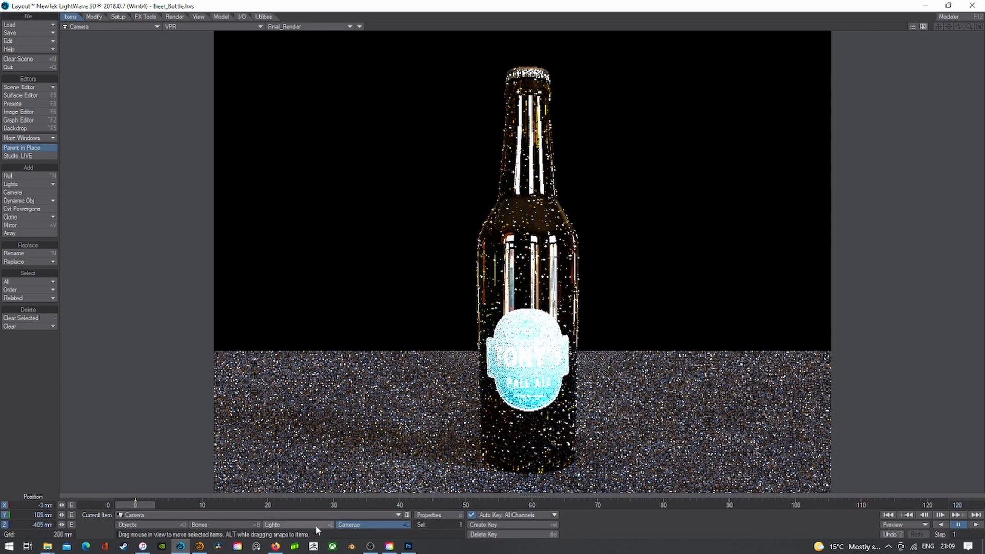
{"action": "left_click", "coordinate": [109, 28]}
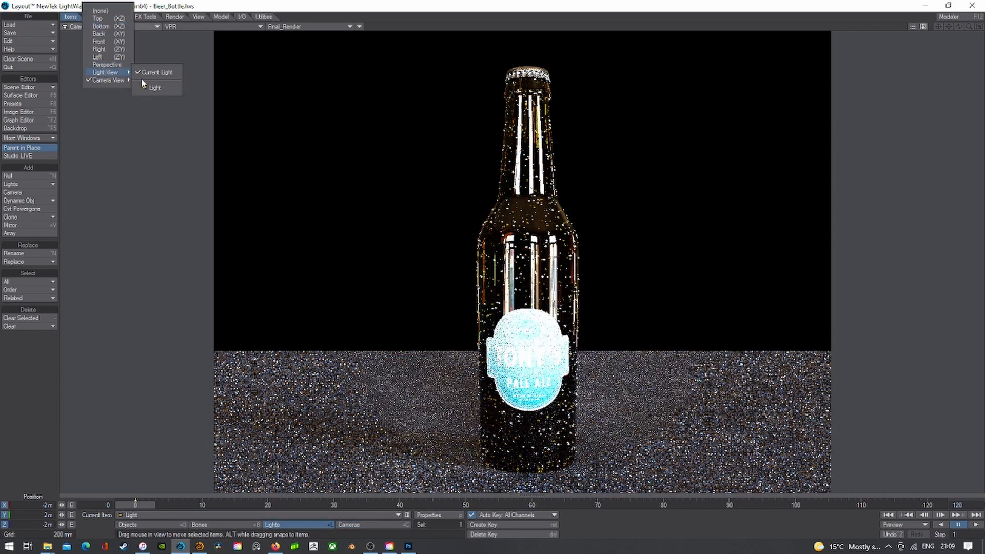
{"action": "left_click", "coordinate": [154, 84]}
{"action": "left_click", "coordinate": [178, 30]}
{"action": "left_click", "coordinate": [174, 41]}
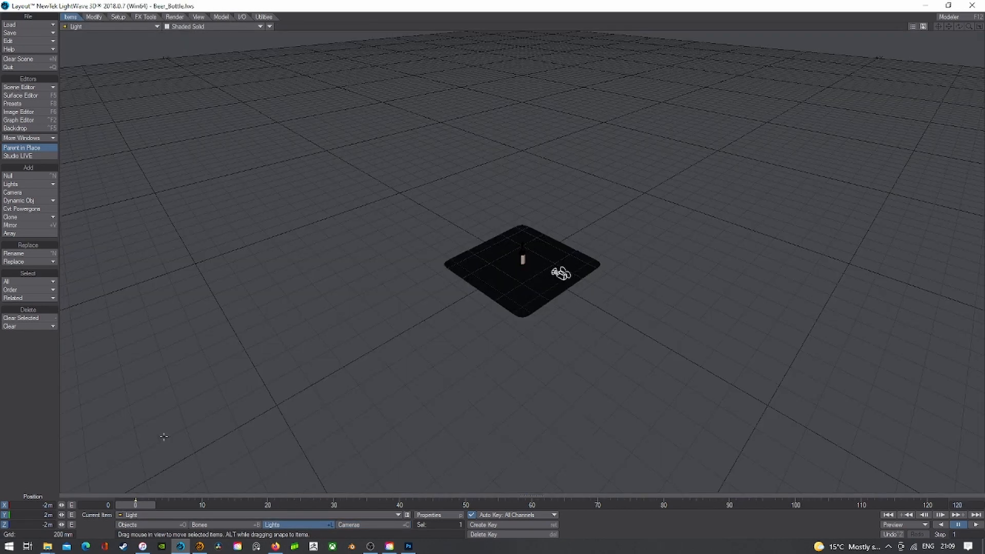
- Add a spot light named Light (2) and view the scene through it
{"action": "left_click", "coordinate": [36, 184]}
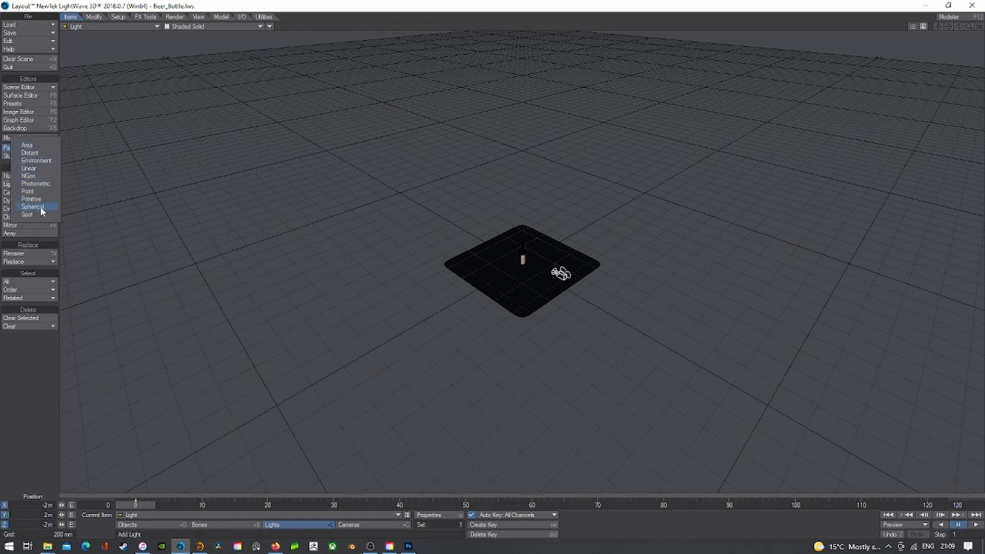
{"action": "left_click", "coordinate": [41, 208]}
{"action": "left_click", "coordinate": [616, 48]}
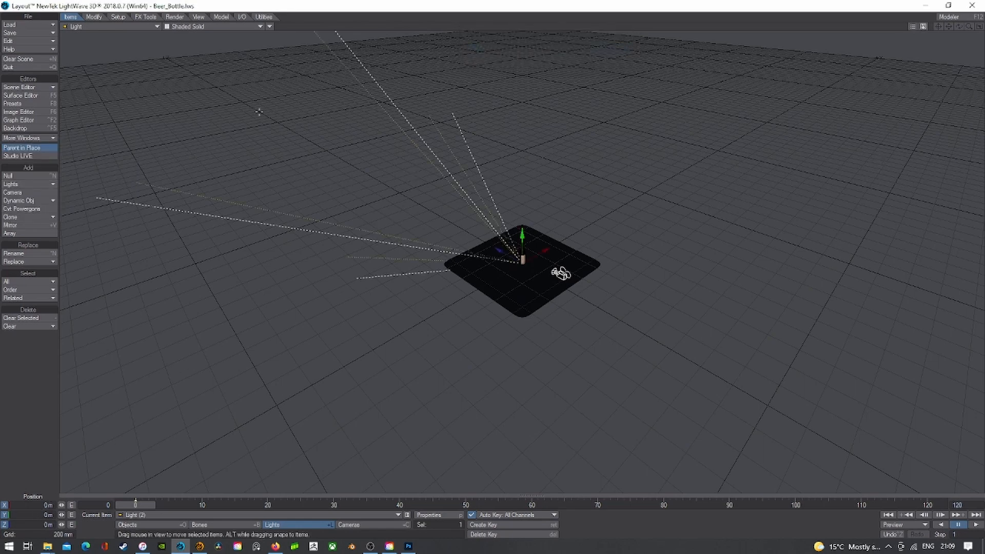
{"action": "left_click", "coordinate": [117, 24]}
{"action": "mouse_move", "coordinate": [119, 81]}
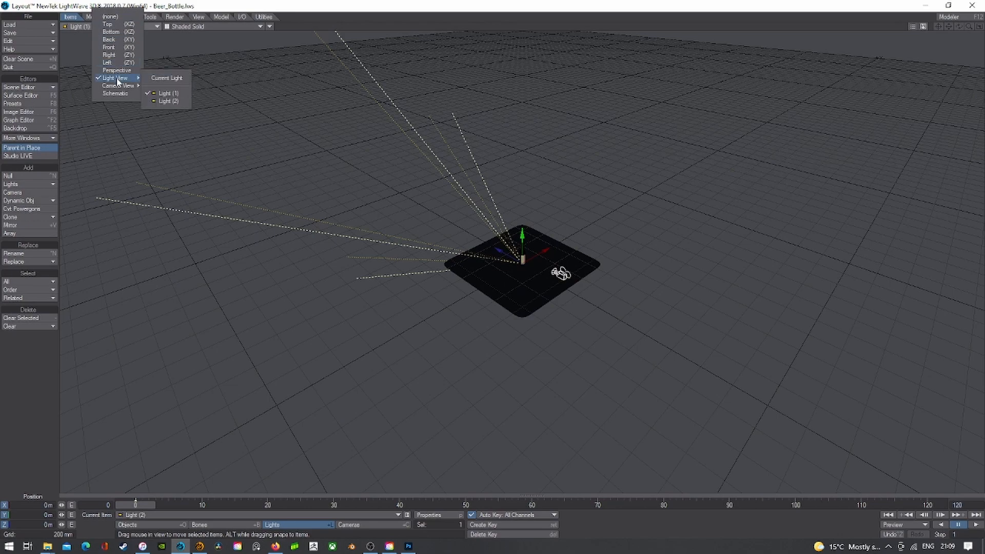
{"action": "left_click", "coordinate": [182, 100]}
- Raise Light (2) to about 398 mm and aim it down onto the bottle
{"action": "right_click_drag", "start_coordinate": [265, 140], "coordinate": [264, 97]}
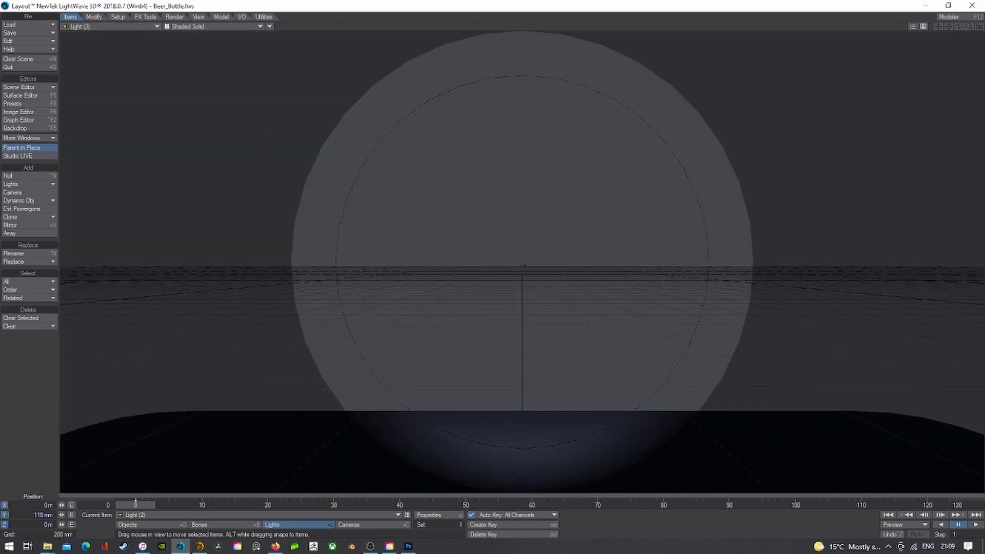
{"action": "key", "text": "y"}
{"action": "left_click_drag", "start_coordinate": [265, 97], "coordinate": [439, 123]}
{"action": "key", "text": "t"}
{"action": "left_click_drag", "start_coordinate": [439, 123], "coordinate": [464, 85]}
{"action": "key", "text": "y"}
{"action": "key", "text": "t"}
{"action": "right_click_drag", "start_coordinate": [463, 85], "coordinate": [464, 52]}
{"action": "left_click_drag", "start_coordinate": [464, 154], "coordinate": [461, 126]}
{"action": "key", "text": "y"}
{"action": "mouse_move", "coordinate": [461, 126]}
{"action": "left_mouse_down"}
{"action": "mouse_move", "coordinate": [461, 141]}
{"action": "mouse_move", "coordinate": [461, 131]}
{"action": "left_mouse_up"}
{"action": "key", "text": "t"}
{"action": "right_click_drag", "start_coordinate": [460, 130], "coordinate": [461, 113]}
- Return to Camera View with a live VPR render
{"action": "left_click", "coordinate": [69, 26]}
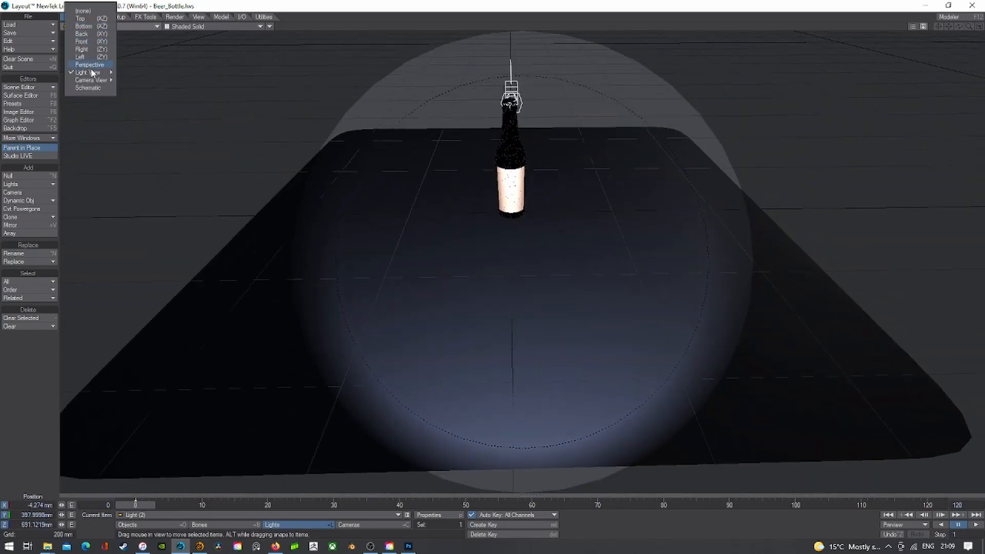
{"action": "mouse_move", "coordinate": [103, 79]}
{"action": "left_click", "coordinate": [157, 94]}
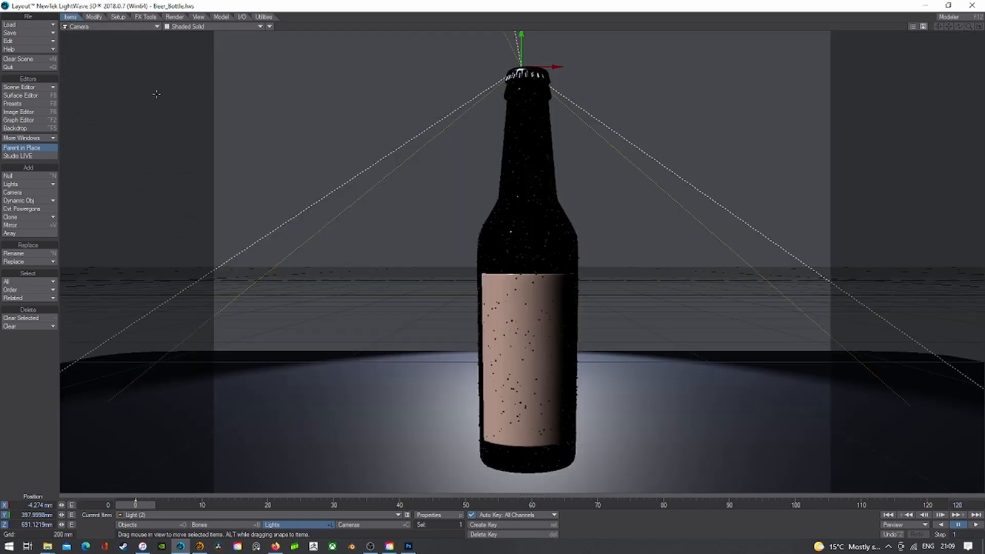
{"action": "left_click", "coordinate": [229, 27]}
{"action": "left_click", "coordinate": [222, 74]}
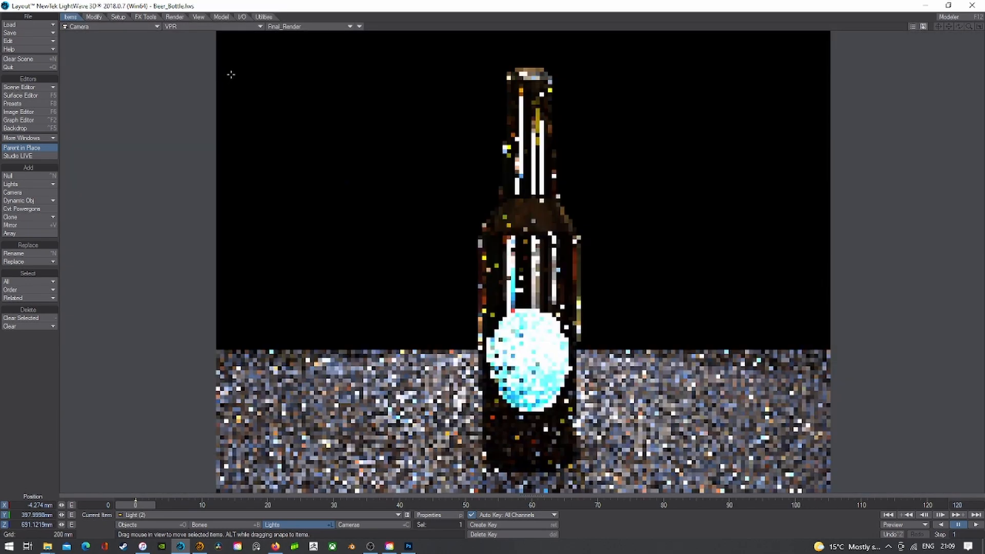
- Warm Light (2)'s colour temperature and try intensities of 10, 6 and 4 lx
{"action": "left_click", "coordinate": [434, 515]}
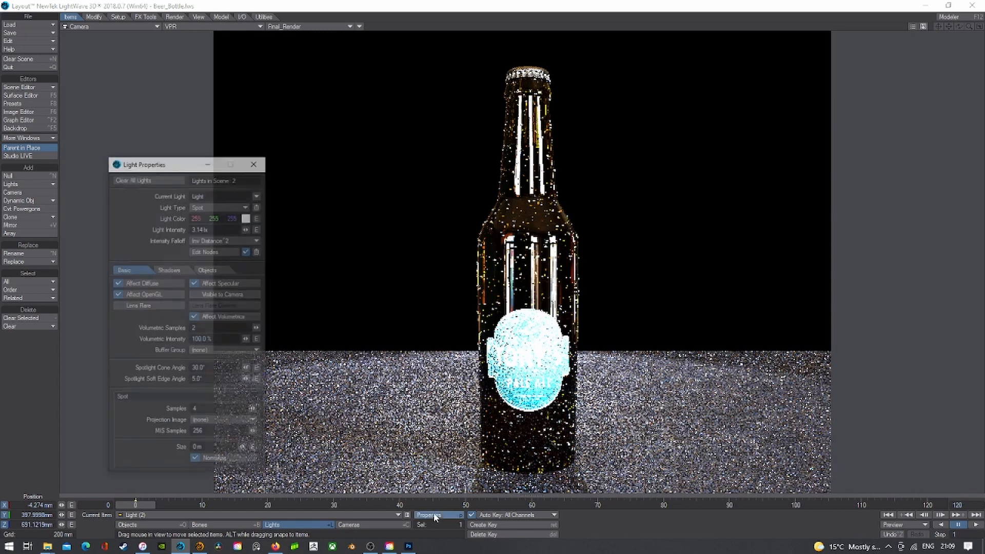
{"action": "left_click", "coordinate": [247, 219]}
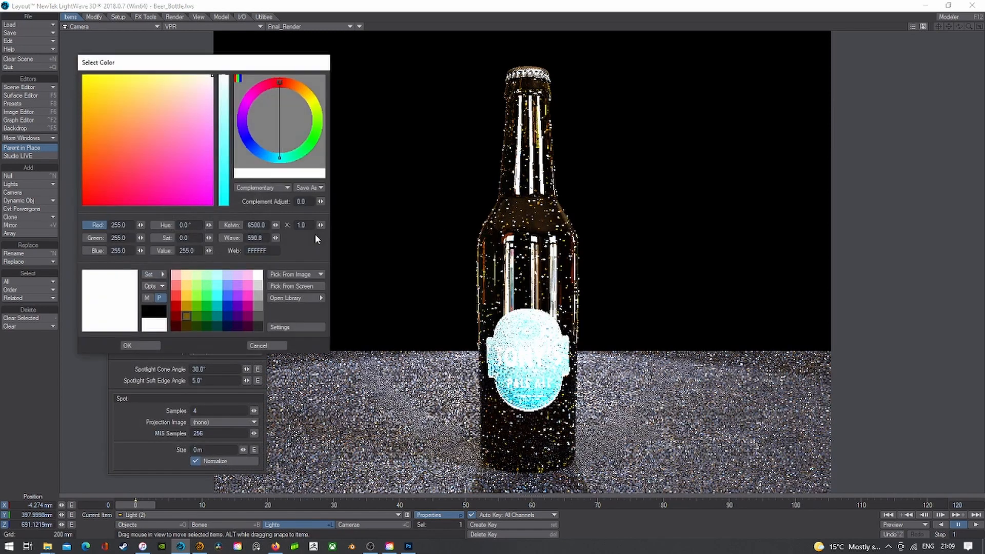
{"action": "left_click_drag", "start_coordinate": [275, 225], "coordinate": [164, 225]}
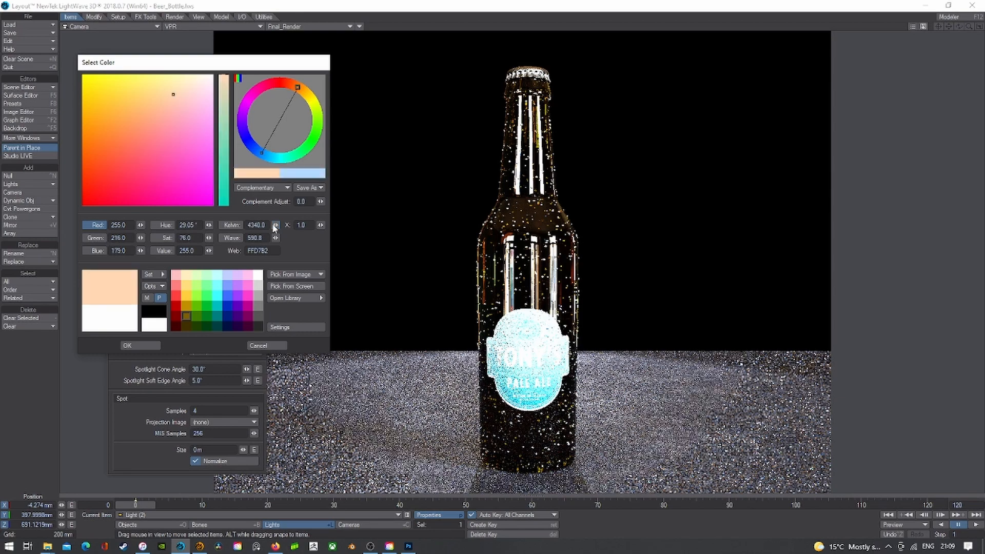
{"action": "left_click", "coordinate": [130, 343]}
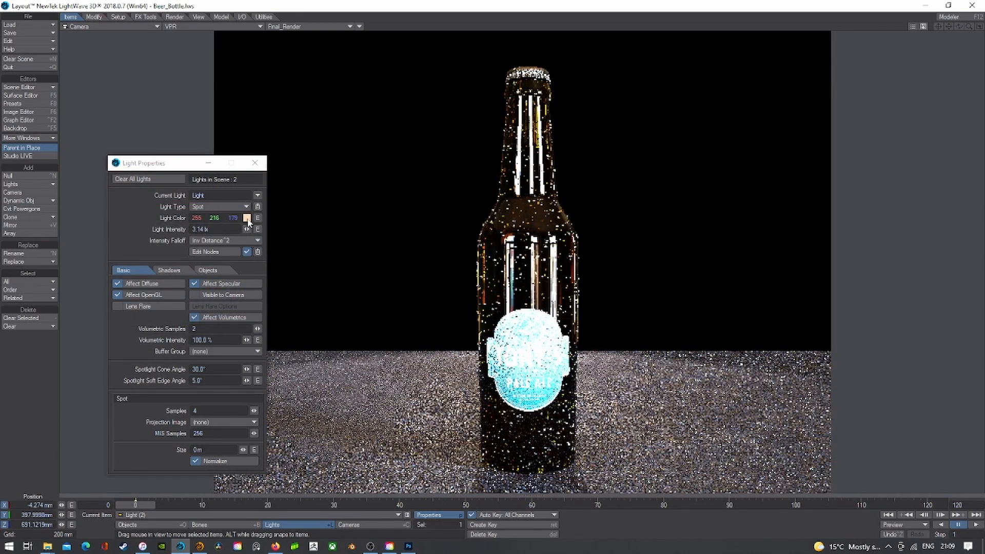
{"action": "left_click_drag", "start_coordinate": [228, 229], "coordinate": [116, 229]}
{"action": "type", "text": "10"}
{"action": "key", "text": "Tab"}
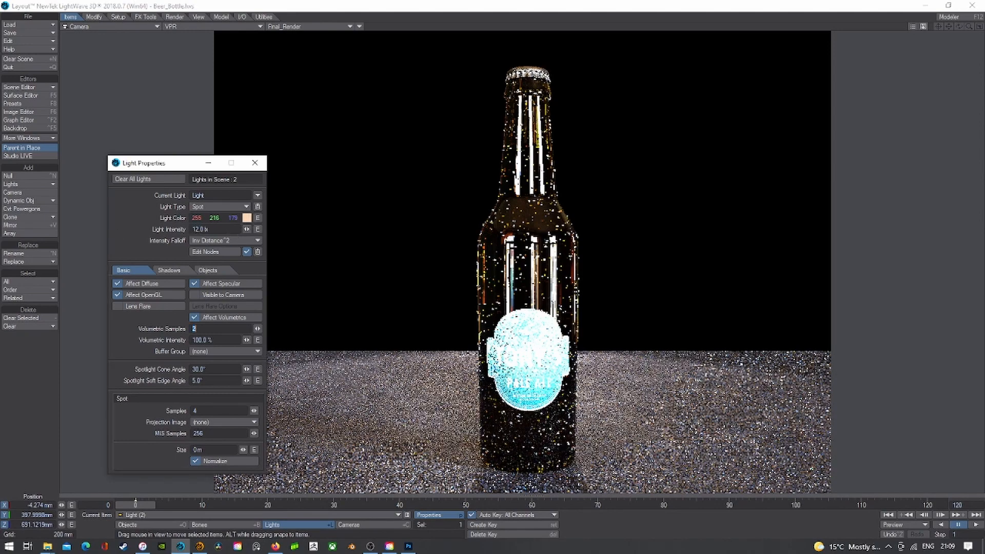
{"action": "left_click_drag", "start_coordinate": [212, 229], "coordinate": [155, 232]}
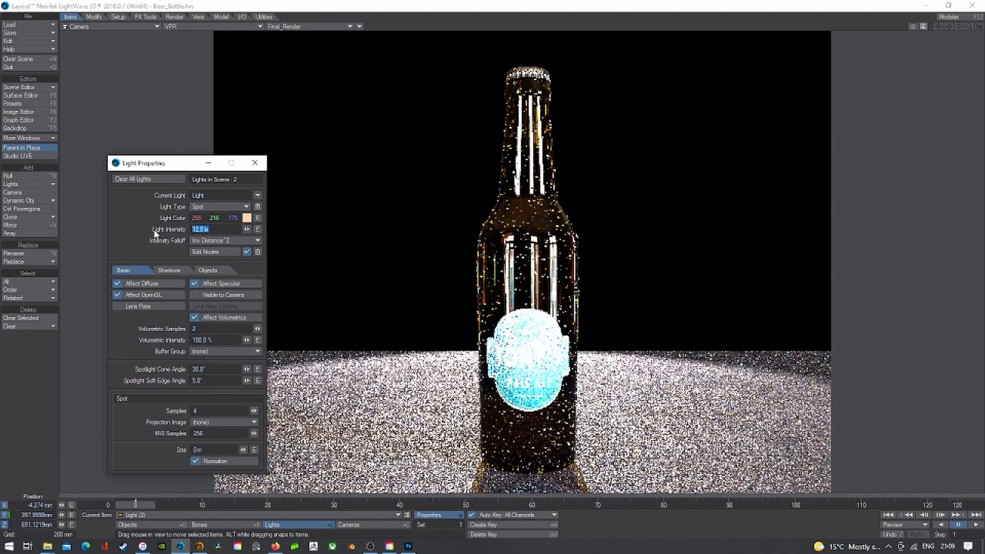
{"action": "type", "text": "6"}
{"action": "key", "text": "Tab"}
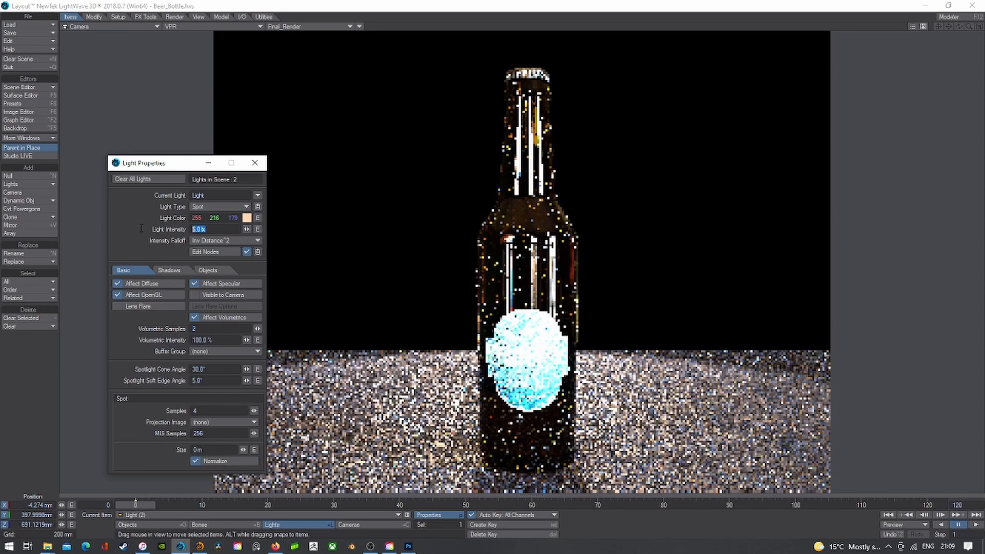
{"action": "type", "text": "4"}
{"action": "key", "text": "Tab"}
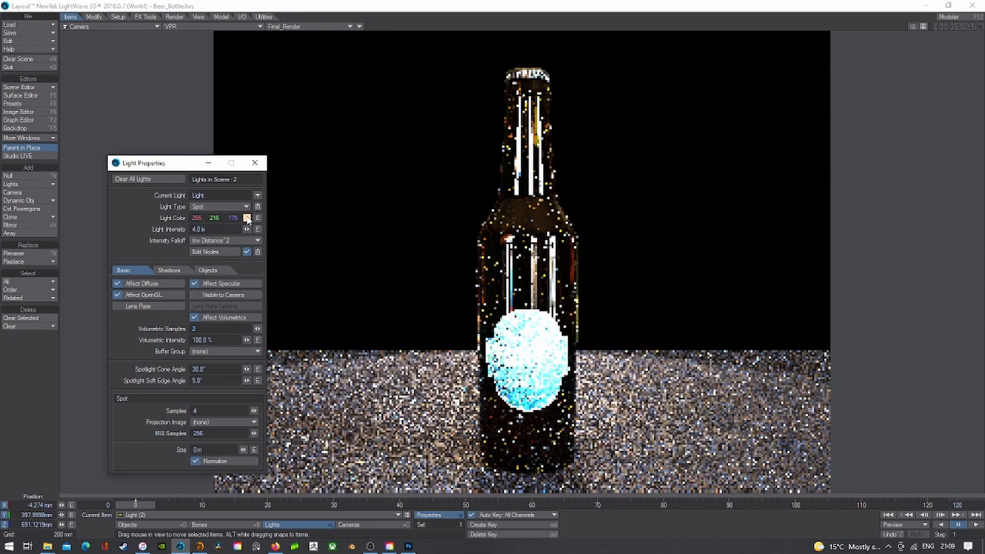
- Set the spot colour to about 3690 K (255/201/147) and intensity to 8 lx
{"action": "left_click", "coordinate": [247, 218]}
{"action": "left_click_drag", "start_coordinate": [274, 227], "coordinate": [276, 228]}
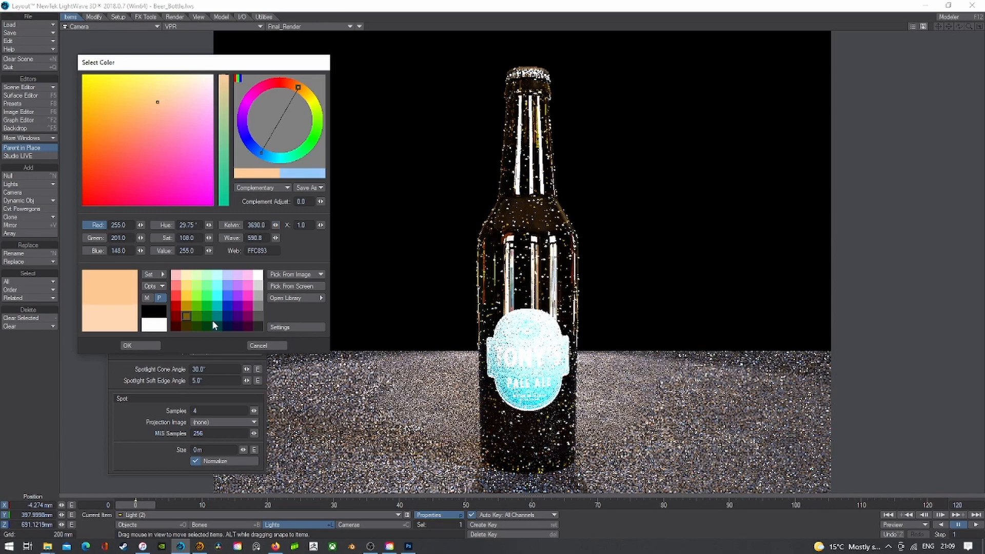
{"action": "left_click", "coordinate": [129, 345]}
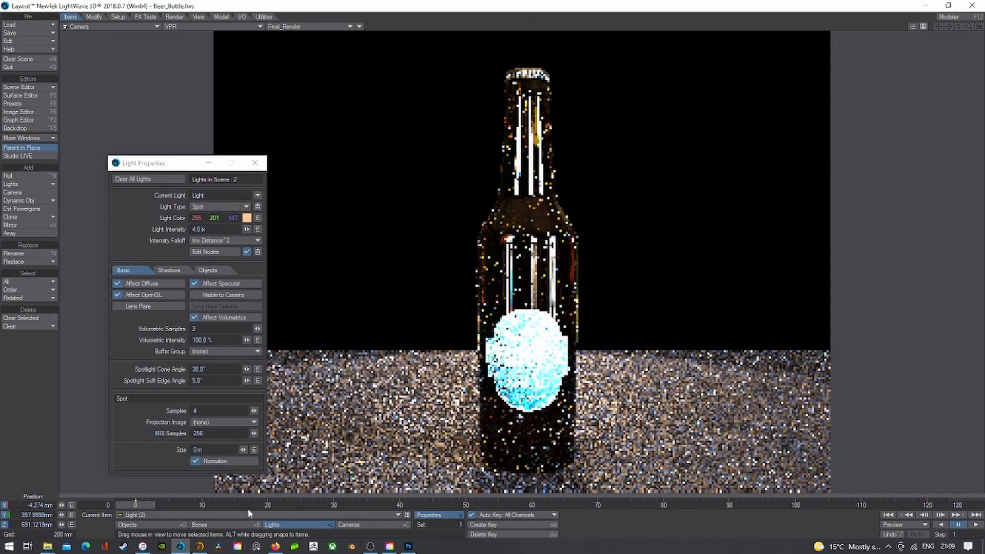
{"action": "left_click", "coordinate": [244, 514]}
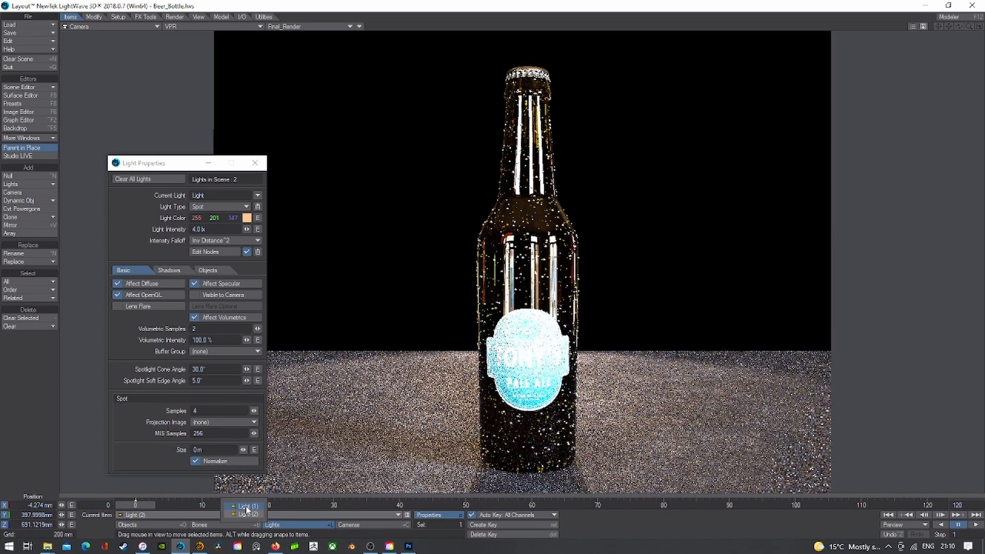
{"action": "left_click", "coordinate": [325, 453]}
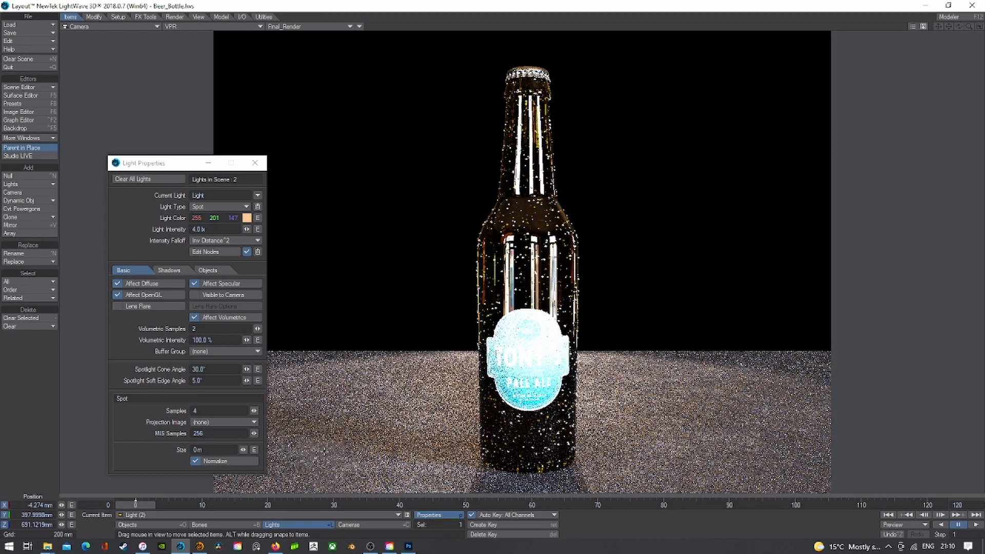
{"action": "left_click", "coordinate": [221, 230]}
{"action": "type", "text": "8"}
{"action": "key", "text": "Tab"}
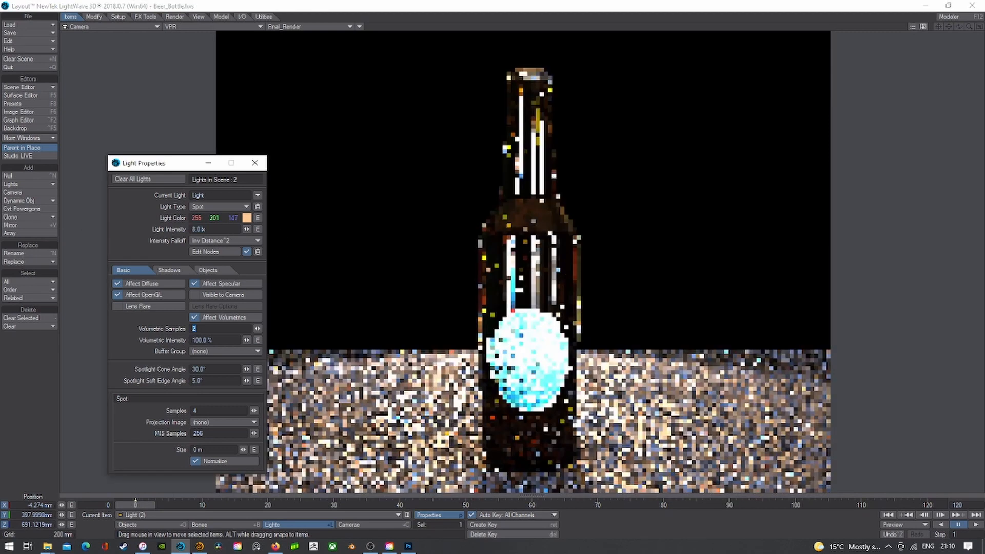
- Close Light Properties and switch the viewport to Shaded Solid
{"action": "left_click", "coordinate": [255, 162]}
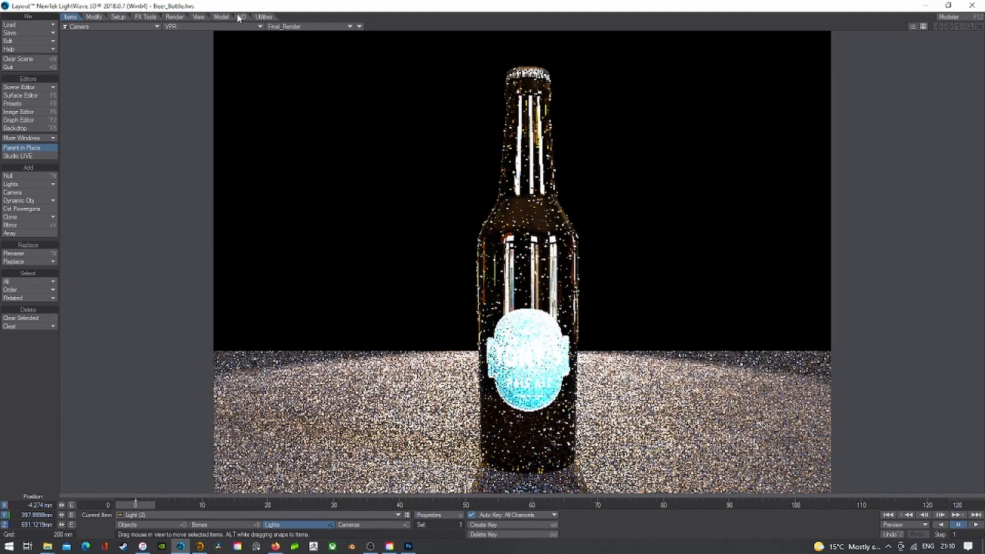
{"action": "left_click", "coordinate": [190, 26]}
{"action": "left_click", "coordinate": [172, 40]}
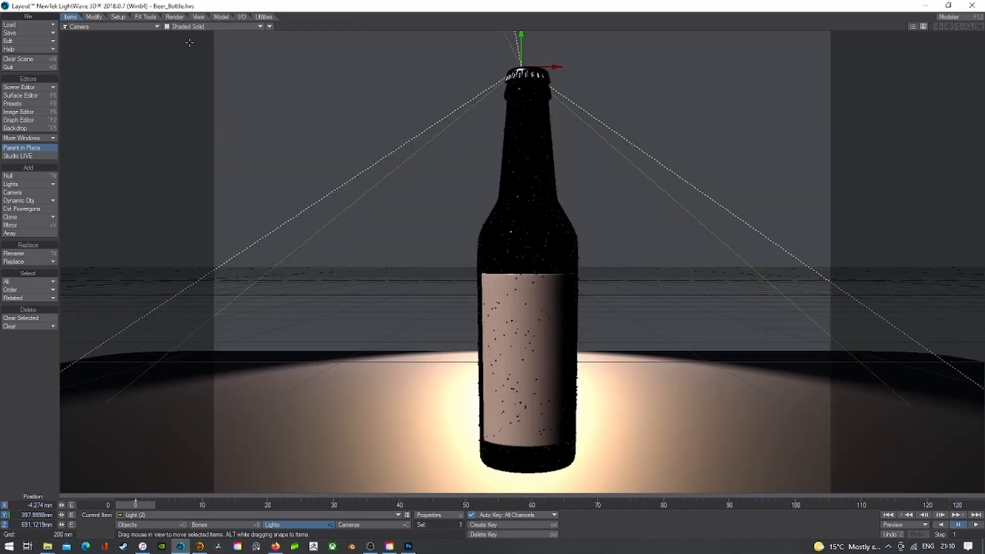
- Add an area light with its default name and pull it back in its Light (3) view so the bottle shows
{"action": "left_click", "coordinate": [22, 182]}
{"action": "left_click", "coordinate": [32, 124]}
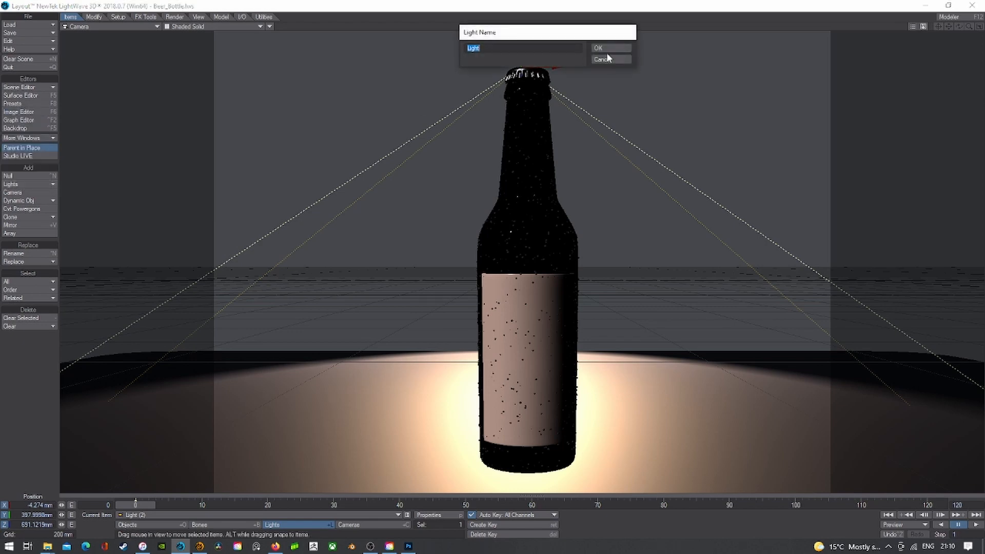
{"action": "left_click", "coordinate": [607, 58]}
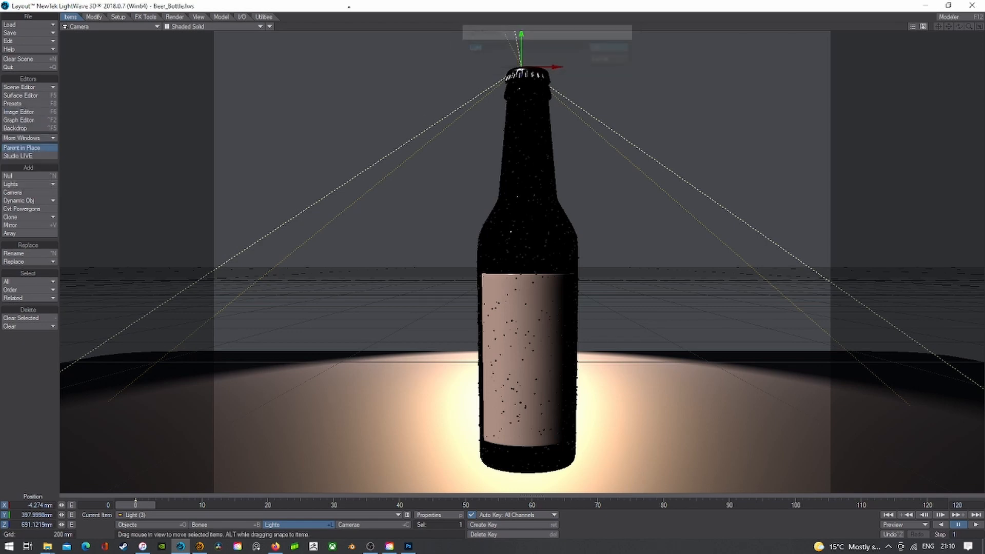
{"action": "left_click", "coordinate": [187, 29]}
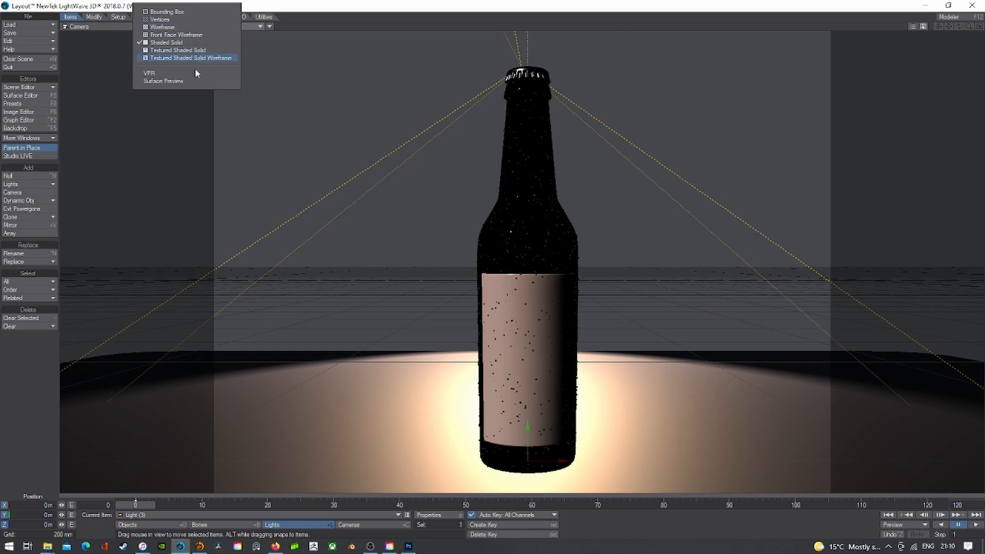
{"action": "left_click", "coordinate": [97, 28]}
{"action": "mouse_move", "coordinate": [97, 72]}
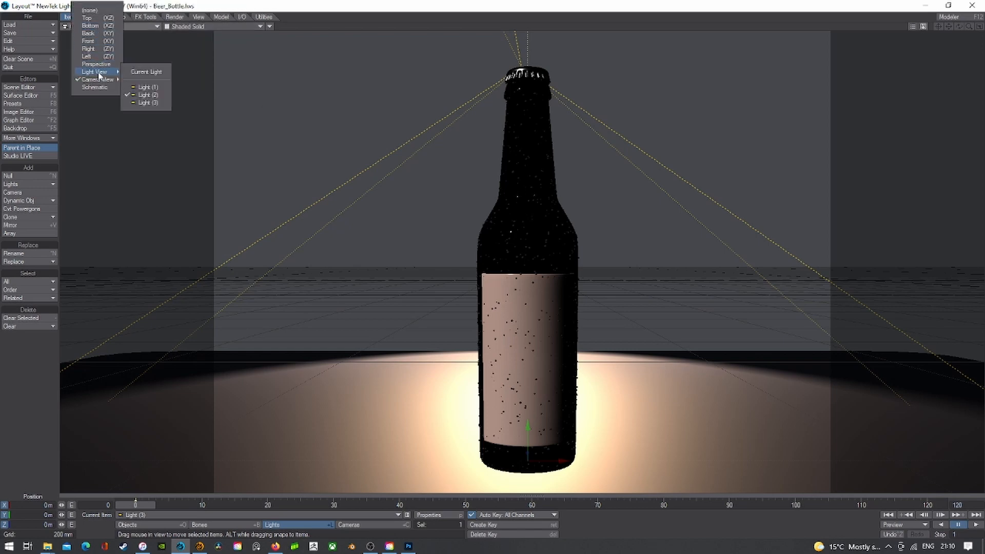
{"action": "left_click", "coordinate": [145, 93]}
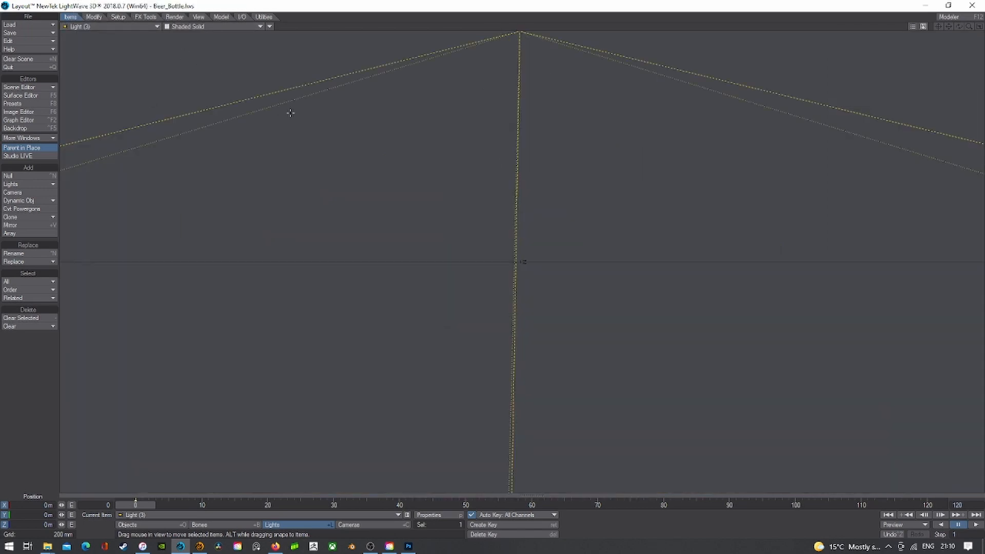
{"action": "left_click_drag", "start_coordinate": [288, 109], "coordinate": [294, 242]}
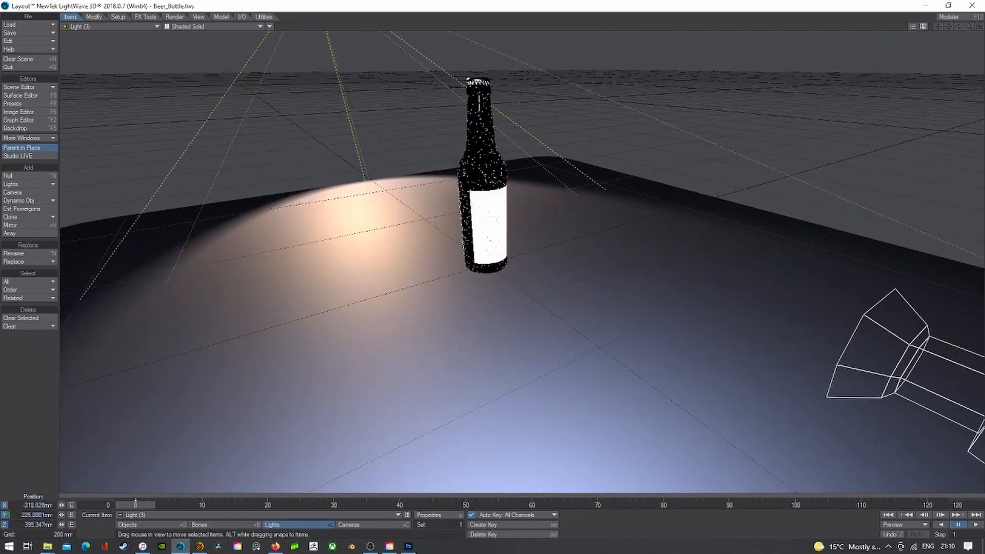
- Color the new area light pale yellow FFEFC0, then return the viewport to Camera view
{"action": "left_click", "coordinate": [449, 515]}
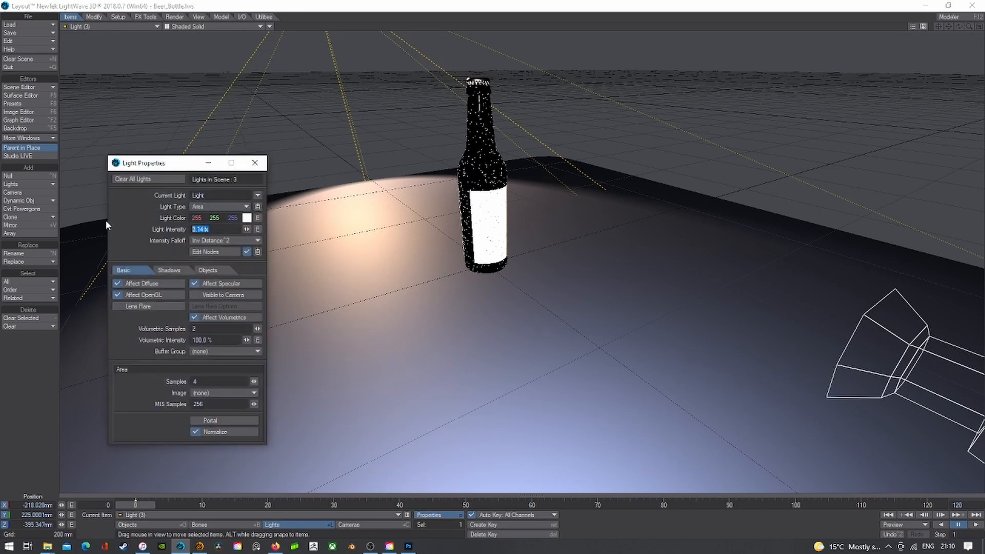
{"action": "left_click", "coordinate": [246, 219]}
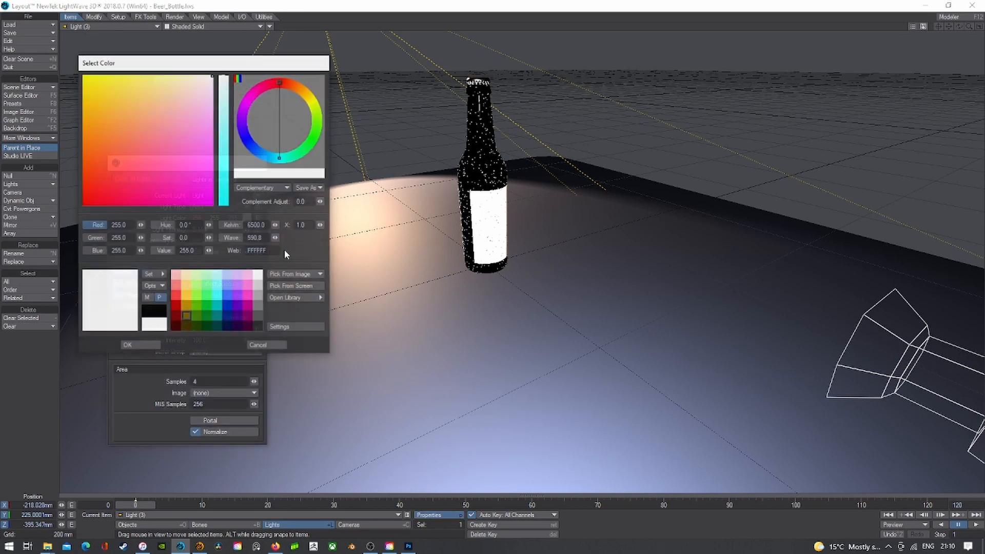
{"action": "left_click", "coordinate": [186, 276]}
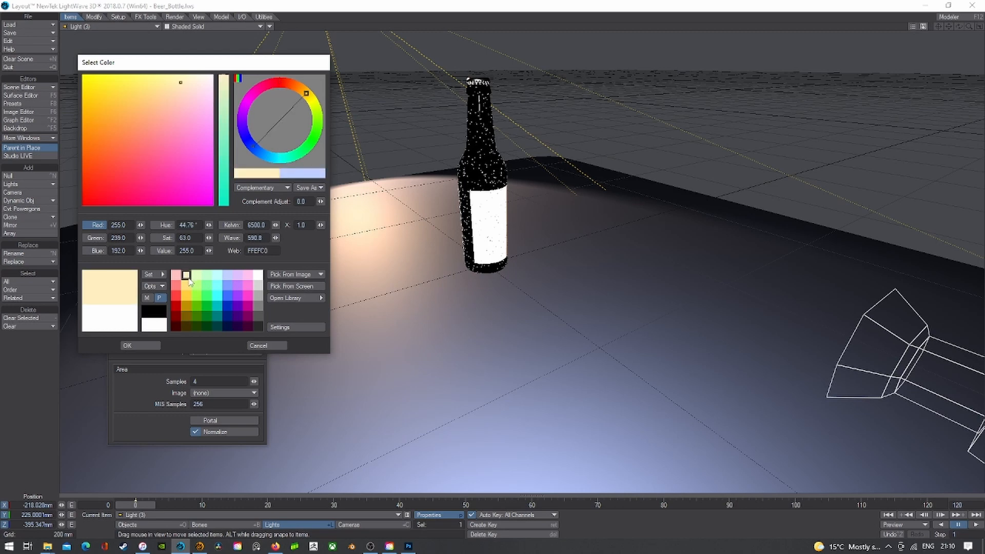
{"action": "left_click", "coordinate": [140, 342]}
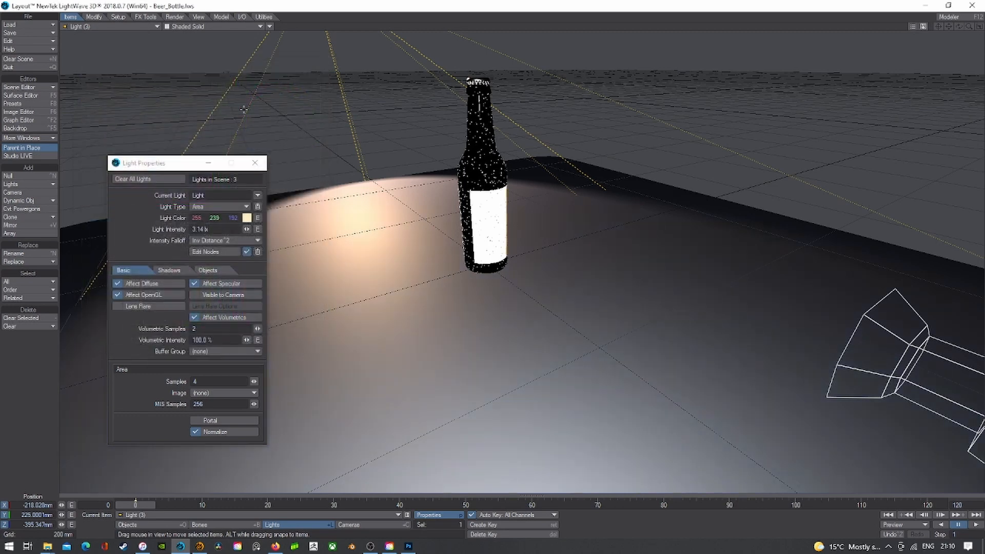
{"action": "left_click", "coordinate": [122, 29]}
{"action": "mouse_move", "coordinate": [120, 85]}
{"action": "left_click", "coordinate": [193, 95]}
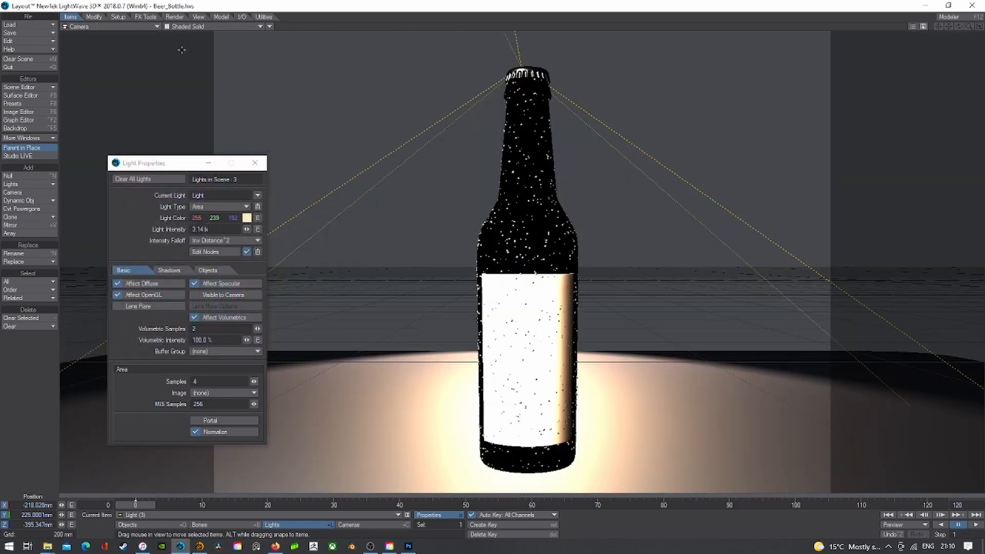
- Switch to the live render and give the area light no falloff and 8 lx intensity
{"action": "left_click", "coordinate": [188, 29]}
{"action": "left_click", "coordinate": [188, 73]}
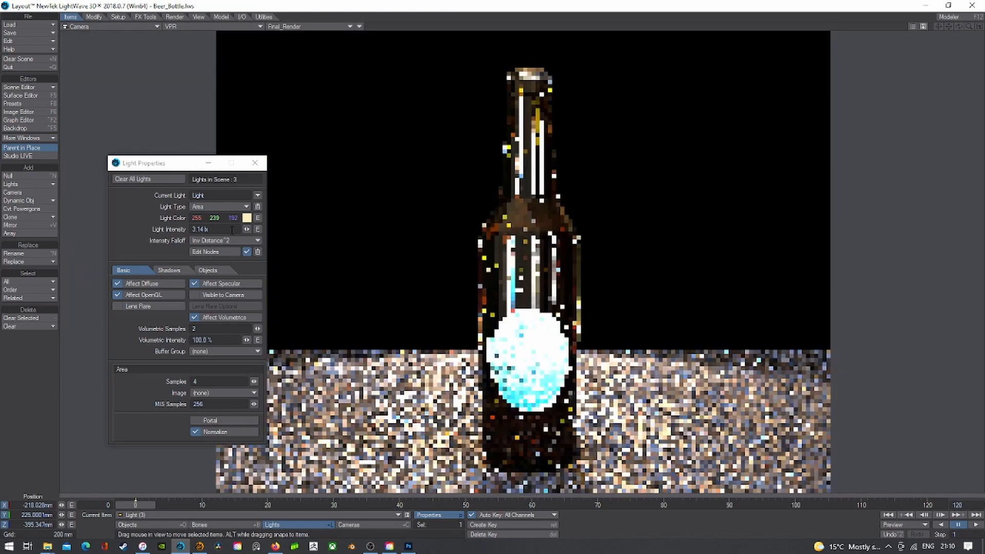
{"action": "left_click", "coordinate": [229, 240]}
{"action": "left_click", "coordinate": [229, 233]}
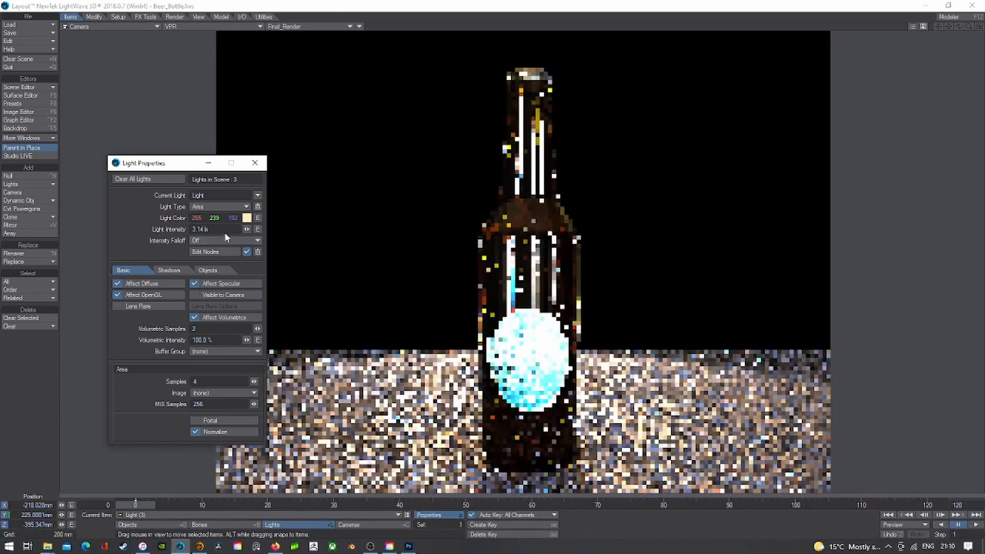
{"action": "type", "text": "8"}
{"action": "key", "text": "Tab"}
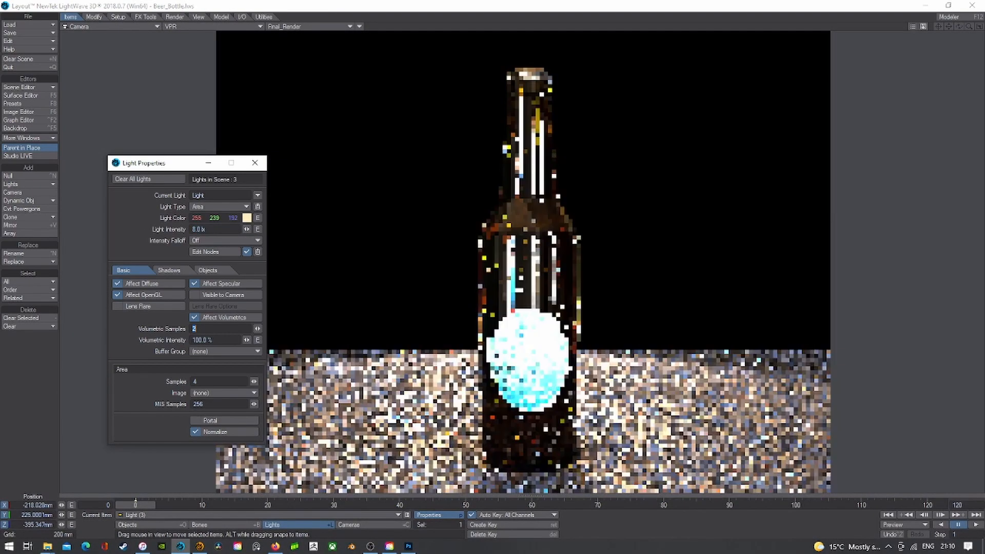
- Set the spot light Light (2) intensity to 8 lx
{"action": "left_click", "coordinate": [253, 514]}
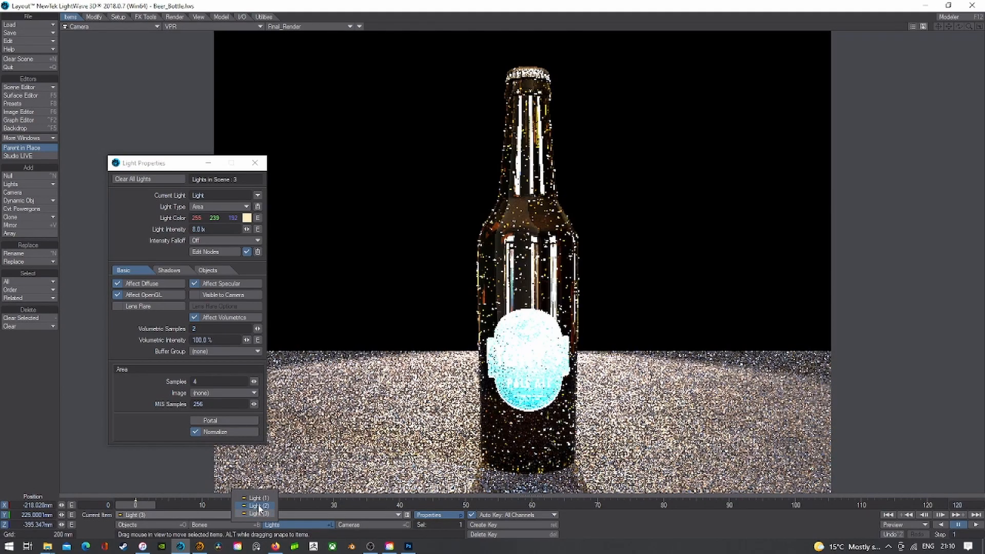
{"action": "left_click", "coordinate": [258, 506]}
{"action": "left_click", "coordinate": [139, 225]}
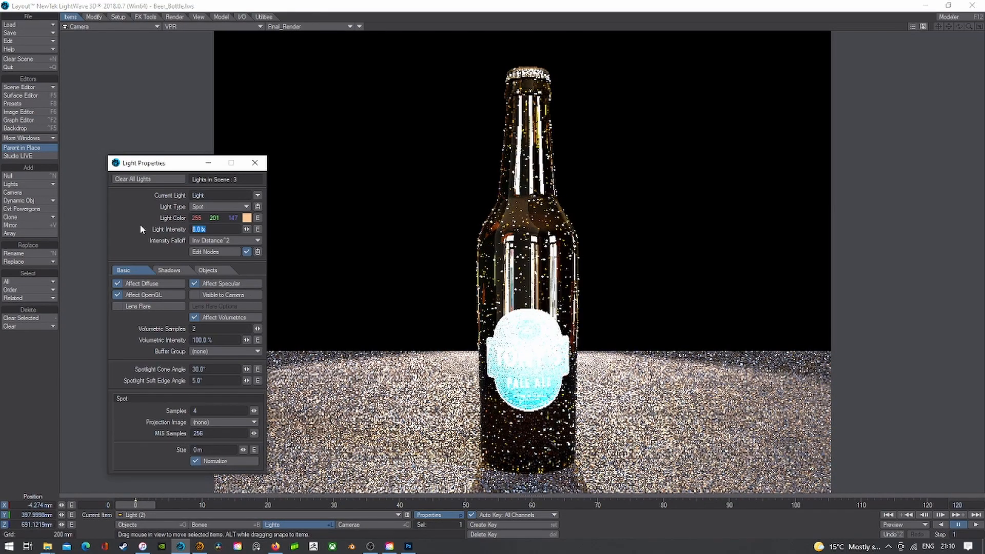
{"action": "type", "text": "4"}
{"action": "key", "text": "Tab"}
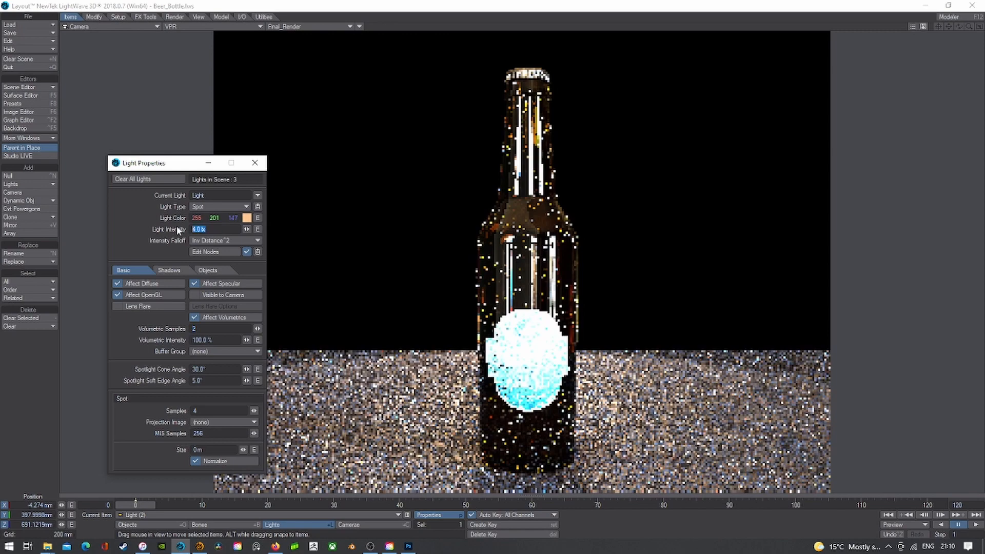
{"action": "type", "text": "8"}
{"action": "key", "text": "Tab"}
- Give environment Light (1) 2.0 lx intensity and a cream 255/239/192 colour, then close properties
{"action": "left_click", "coordinate": [256, 512]}
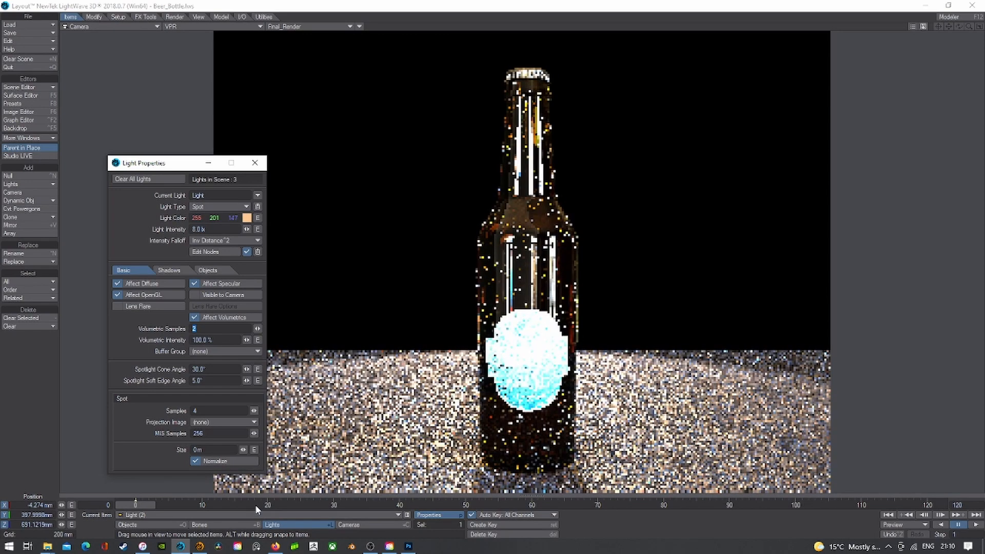
{"action": "left_click", "coordinate": [260, 507]}
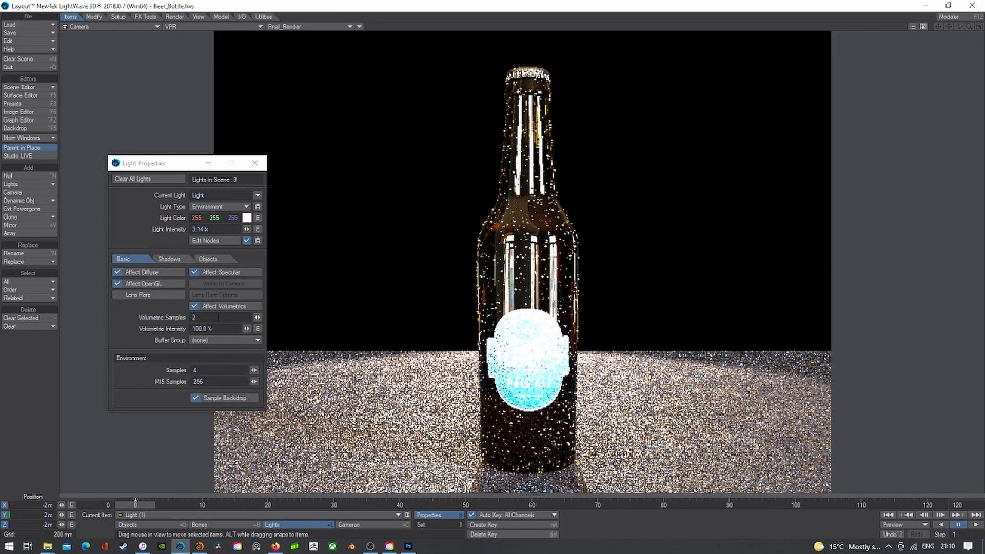
{"action": "left_click", "coordinate": [210, 230]}
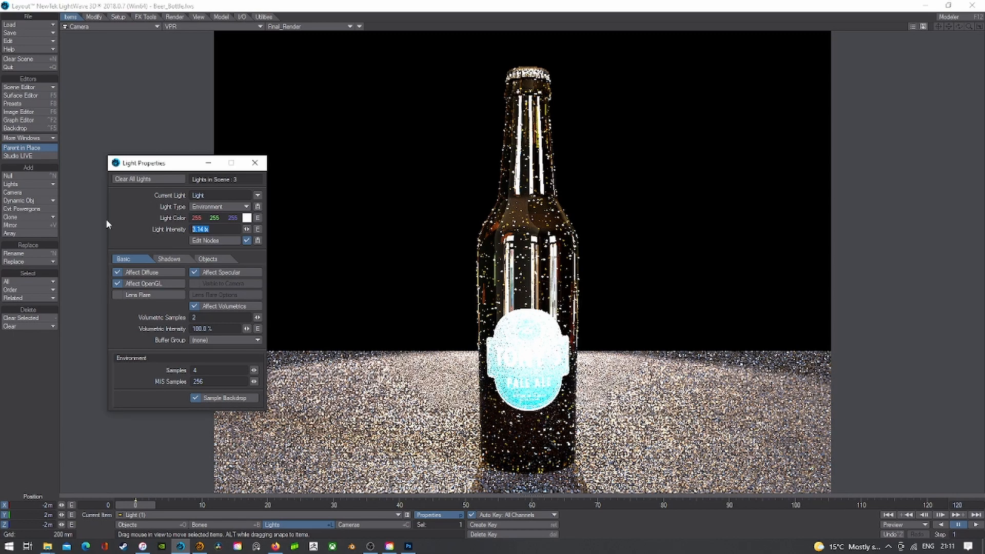
{"action": "type", "text": "2"}
{"action": "key", "text": "Tab"}
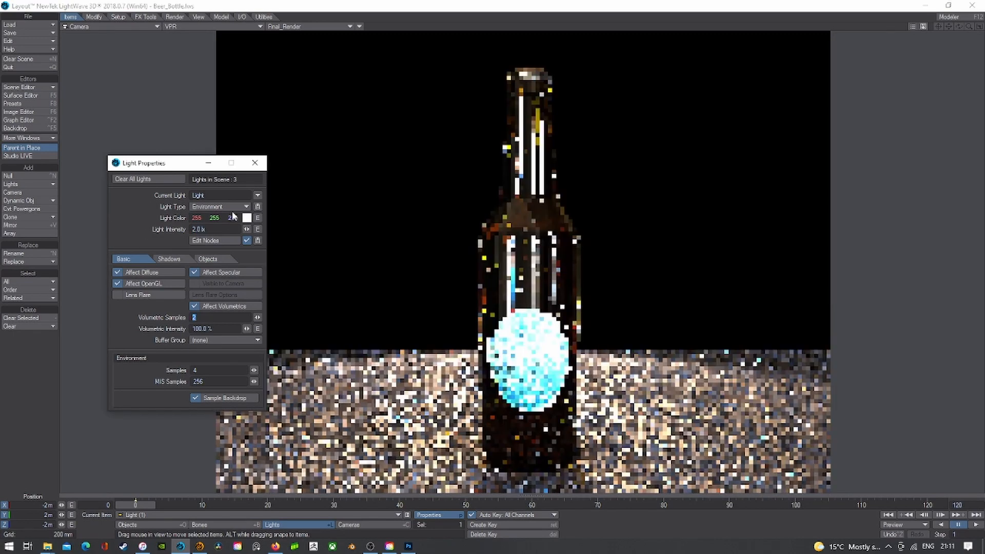
{"action": "left_click", "coordinate": [248, 218]}
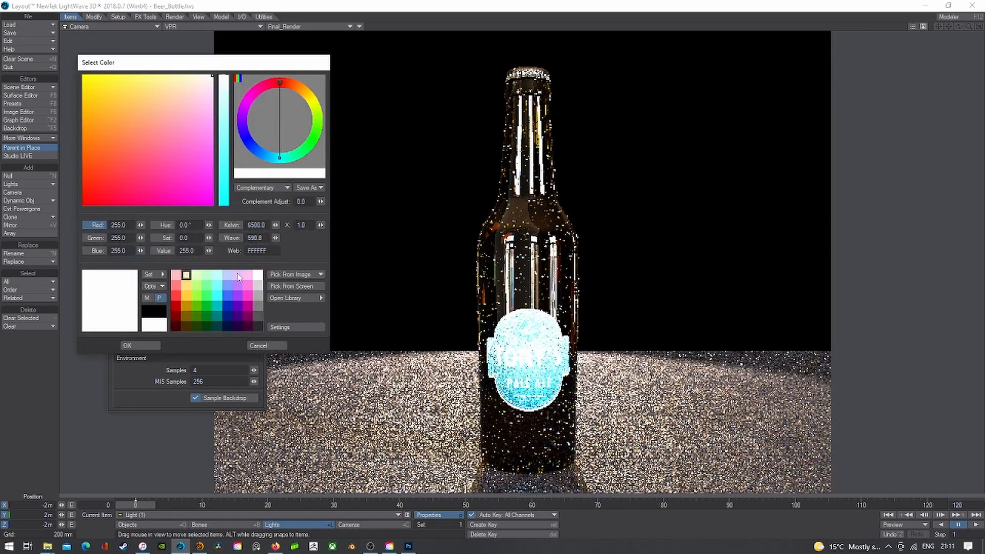
{"action": "left_click", "coordinate": [186, 275]}
{"action": "left_click", "coordinate": [146, 345]}
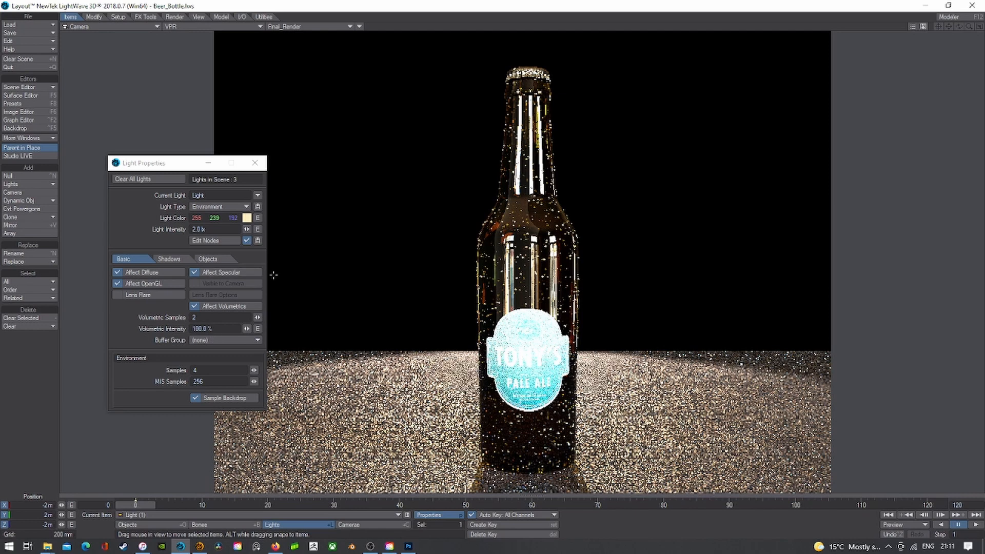
{"action": "left_click", "coordinate": [255, 162]}
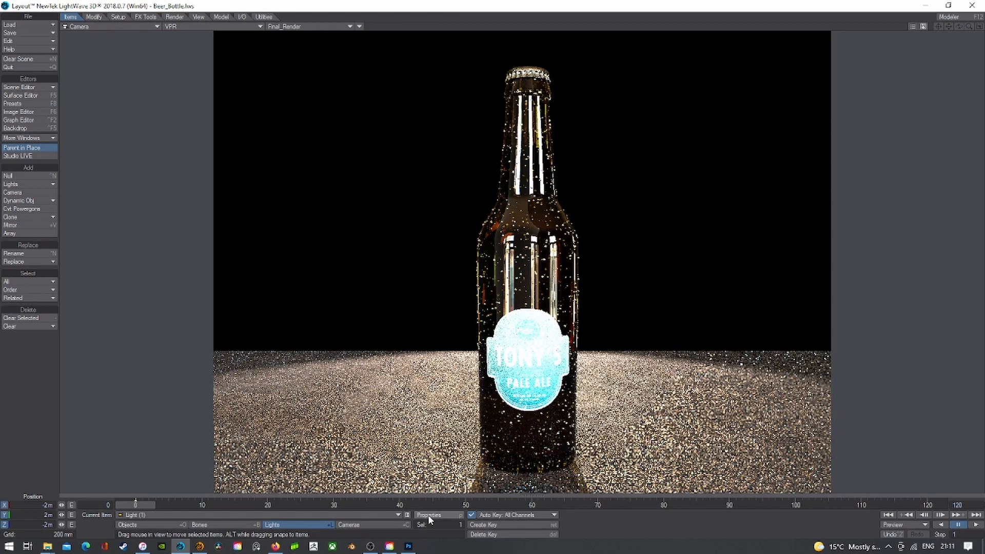
- Set the Light (2) spotlight cone angle to 25°
{"action": "left_click", "coordinate": [383, 516]}
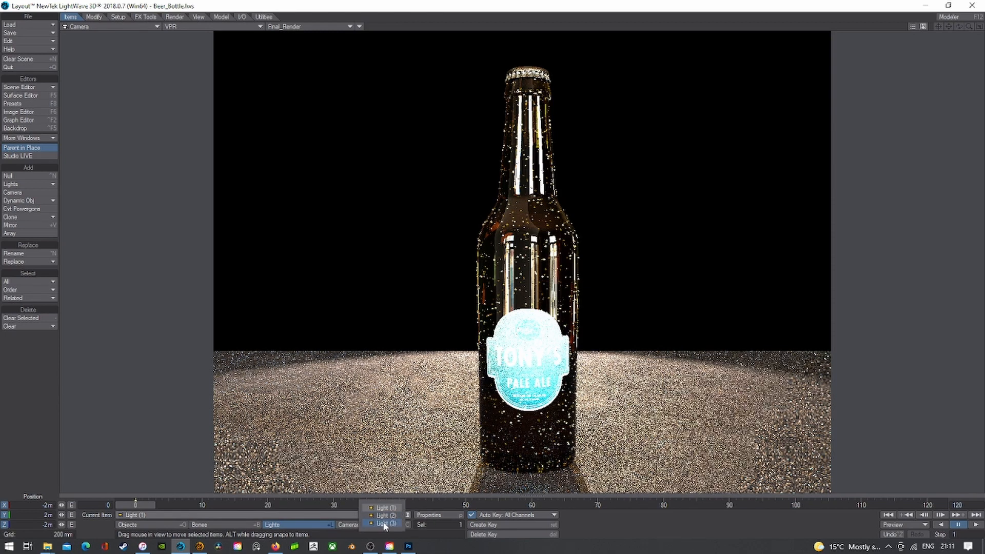
{"action": "left_click", "coordinate": [381, 517]}
{"action": "left_click", "coordinate": [435, 516]}
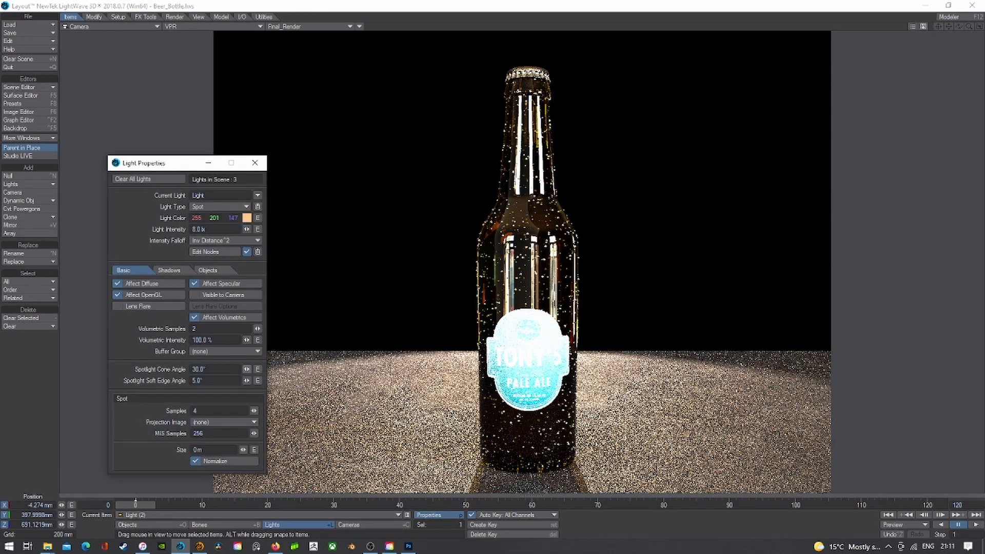
{"action": "type", "text": "15"}
{"action": "key", "text": "Tab"}
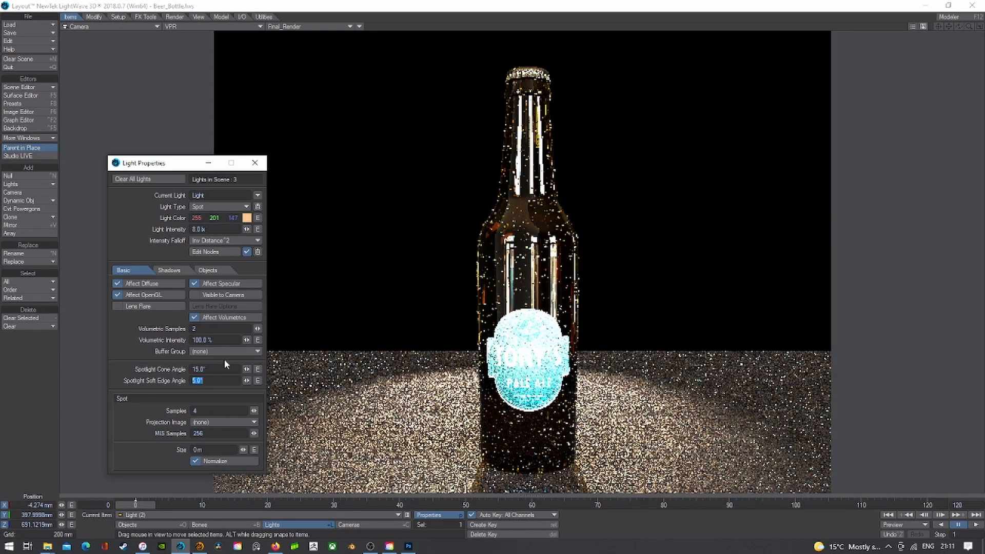
{"action": "left_click", "coordinate": [218, 369]}
{"action": "type", "text": "25"}
{"action": "key", "text": "Return"}
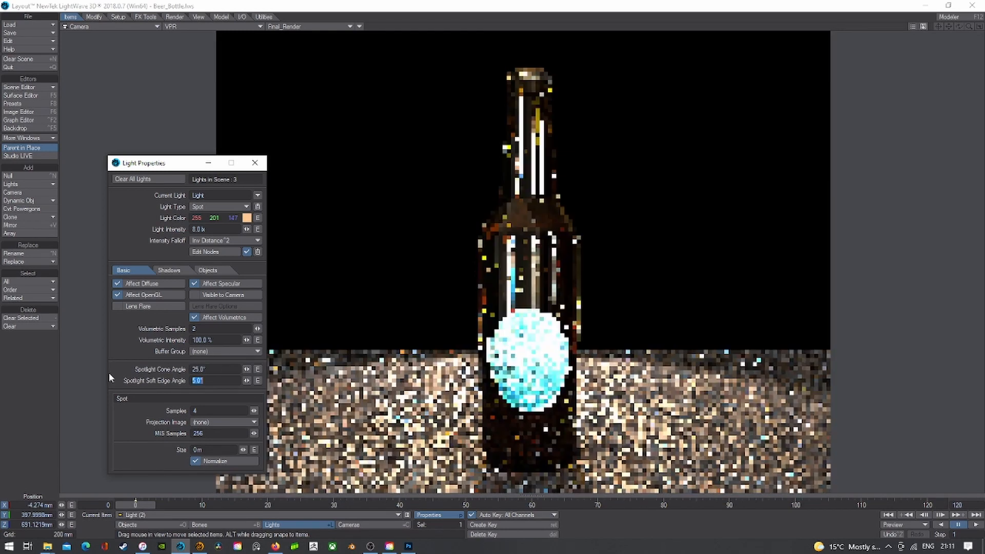
{"action": "left_click", "coordinate": [255, 162]}
- From the spotlight's own solid-shaded view, move it back and tilt it to center the bottle
{"action": "left_click", "coordinate": [189, 27]}
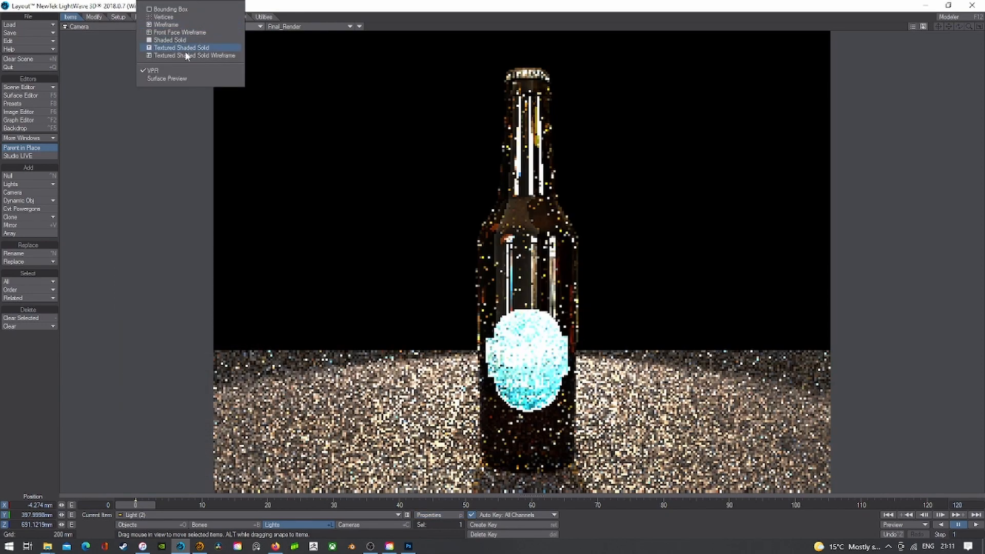
{"action": "left_click", "coordinate": [185, 51]}
{"action": "left_click", "coordinate": [115, 26]}
{"action": "mouse_move", "coordinate": [112, 75]}
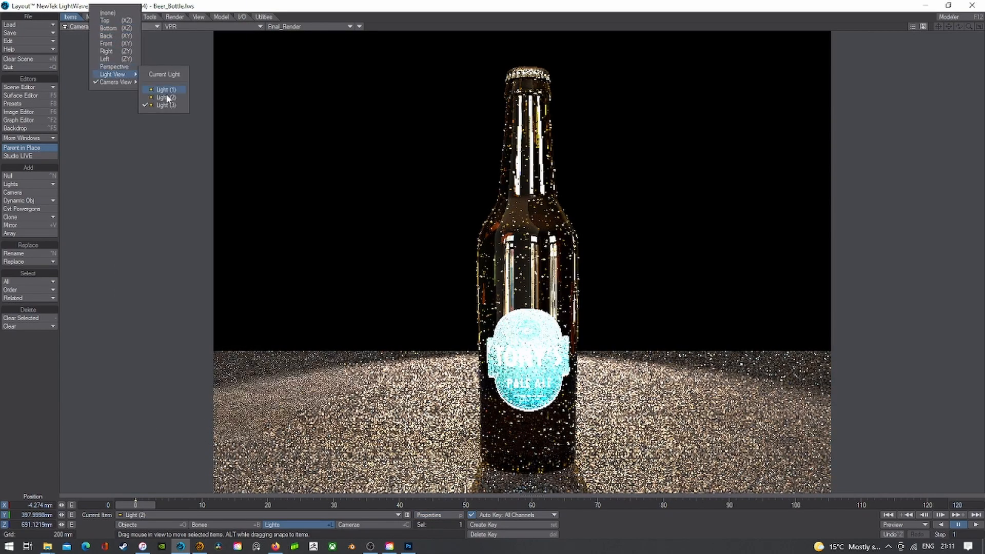
{"action": "left_click", "coordinate": [167, 99]}
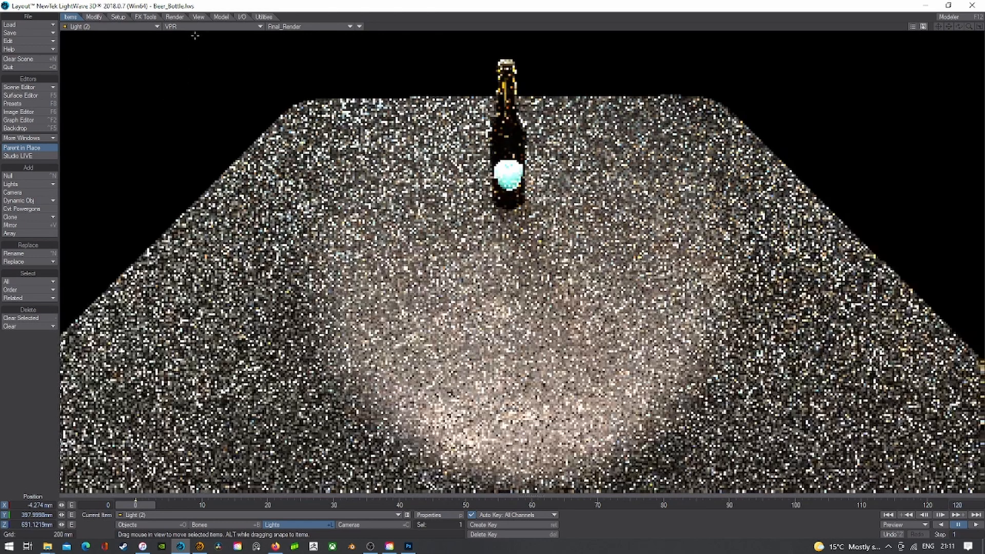
{"action": "left_click", "coordinate": [194, 26]}
{"action": "left_click", "coordinate": [204, 44]}
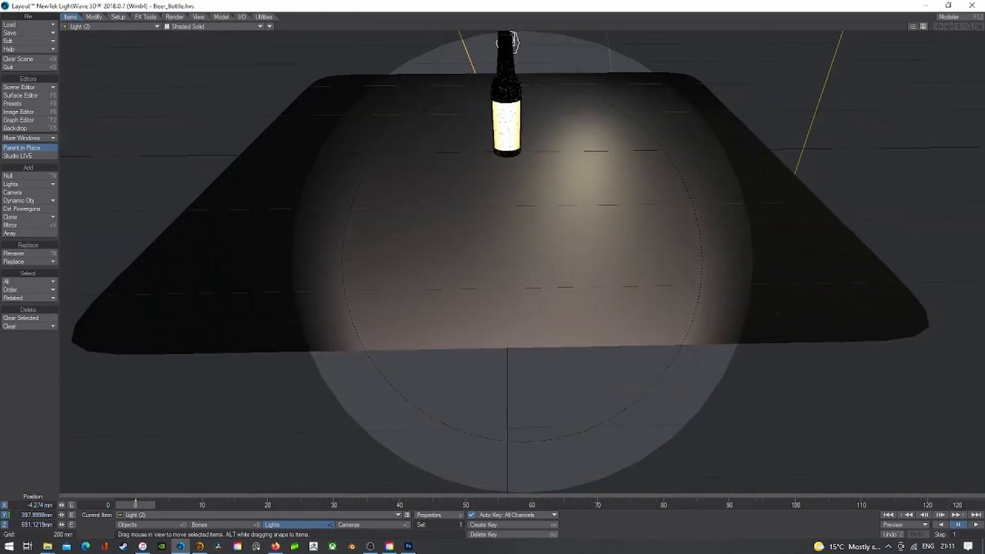
{"action": "left_click_drag", "start_coordinate": [508, 256], "coordinate": [508, 283]}
{"action": "right_click_drag", "start_coordinate": [508, 282], "coordinate": [507, 338]}
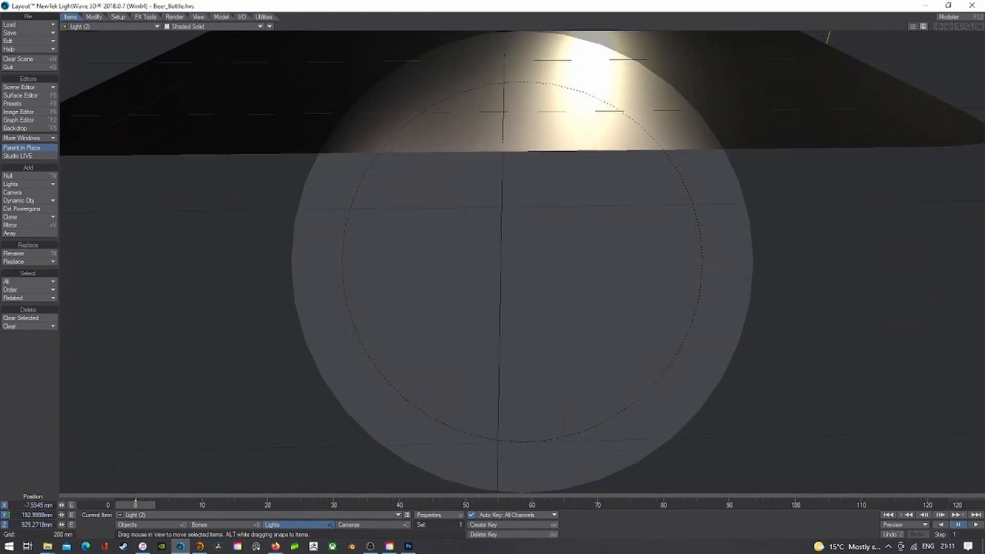
{"action": "key", "text": "y"}
{"action": "left_click_drag", "start_coordinate": [508, 308], "coordinate": [504, 235]}
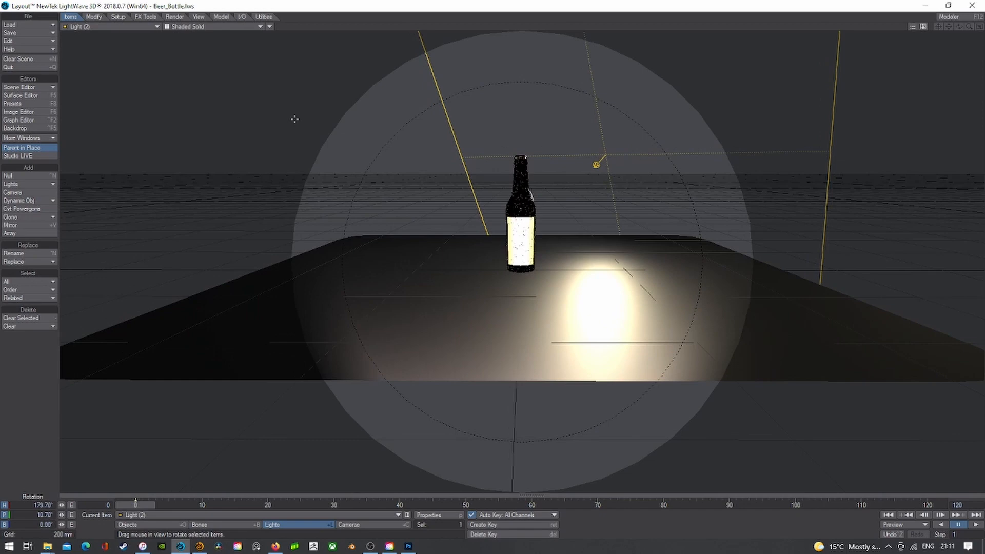
- Return the viewport to the scene camera with the live rendered preview
{"action": "left_click", "coordinate": [102, 26]}
{"action": "mouse_move", "coordinate": [112, 85]}
{"action": "left_click", "coordinate": [149, 95]}
{"action": "left_click", "coordinate": [182, 26]}
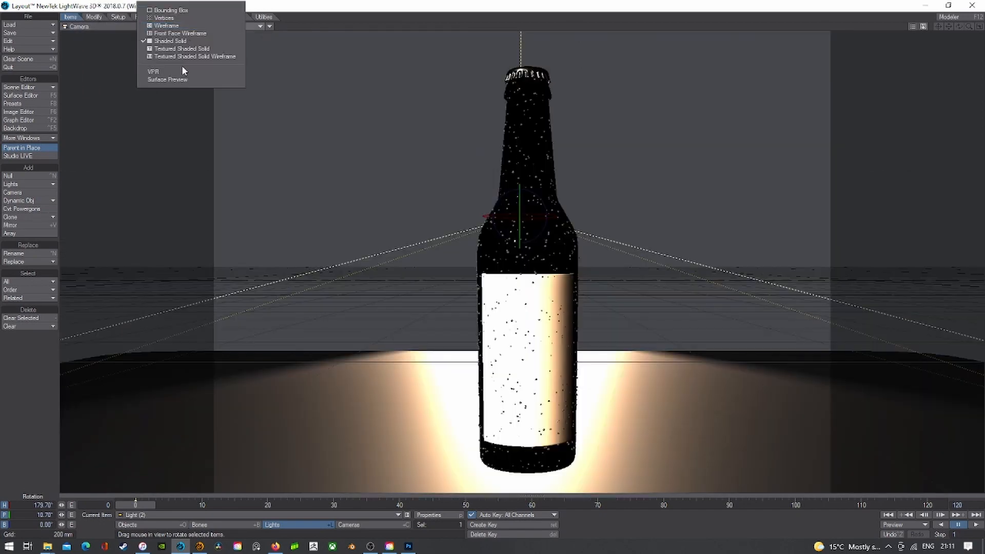
{"action": "left_click", "coordinate": [180, 70]}
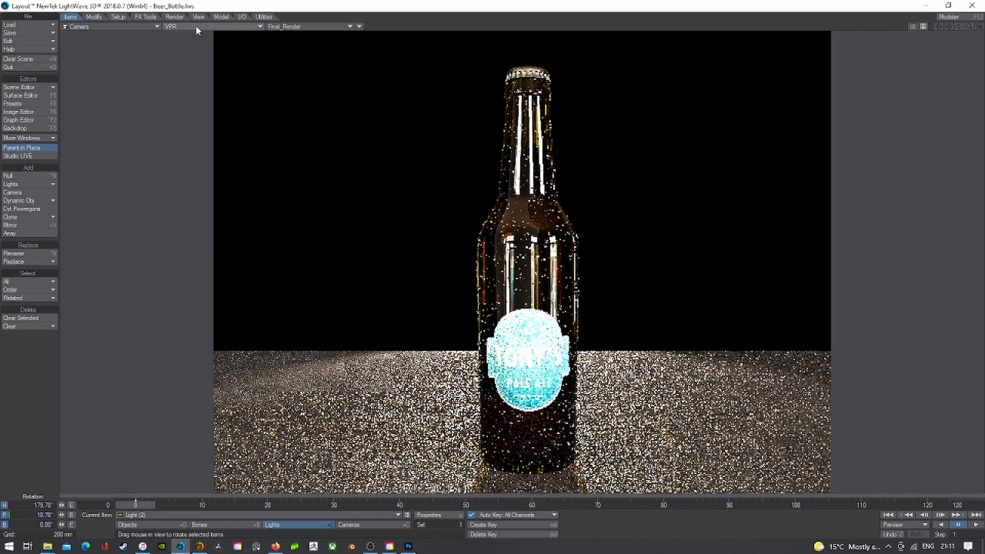
- With Beer_Bottle current, open Render Properties on the Volumetrics tab
{"action": "left_click", "coordinate": [149, 524]}
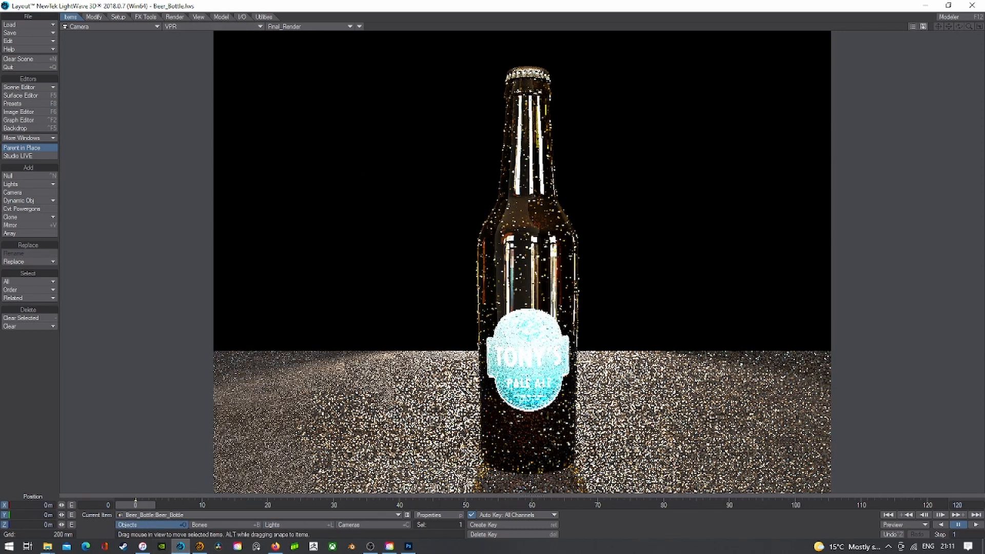
{"action": "left_click", "coordinate": [174, 16]}
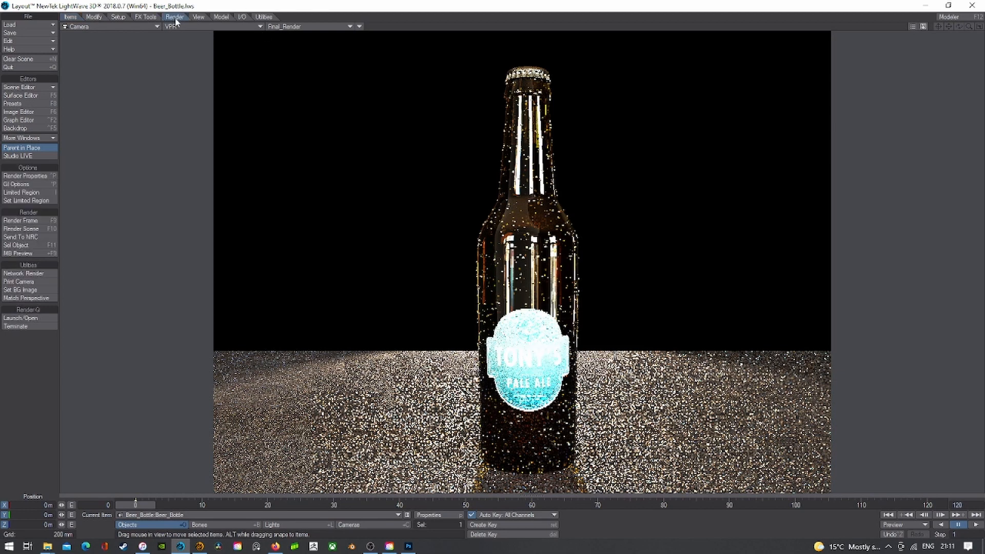
{"action": "left_click", "coordinate": [24, 176]}
{"action": "left_click", "coordinate": [128, 147]}
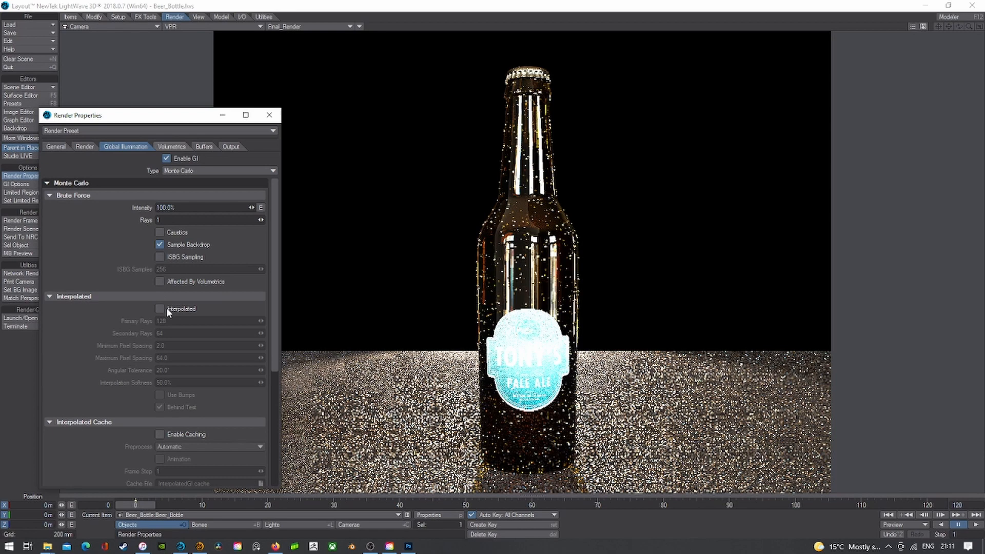
{"action": "left_click", "coordinate": [172, 147]}
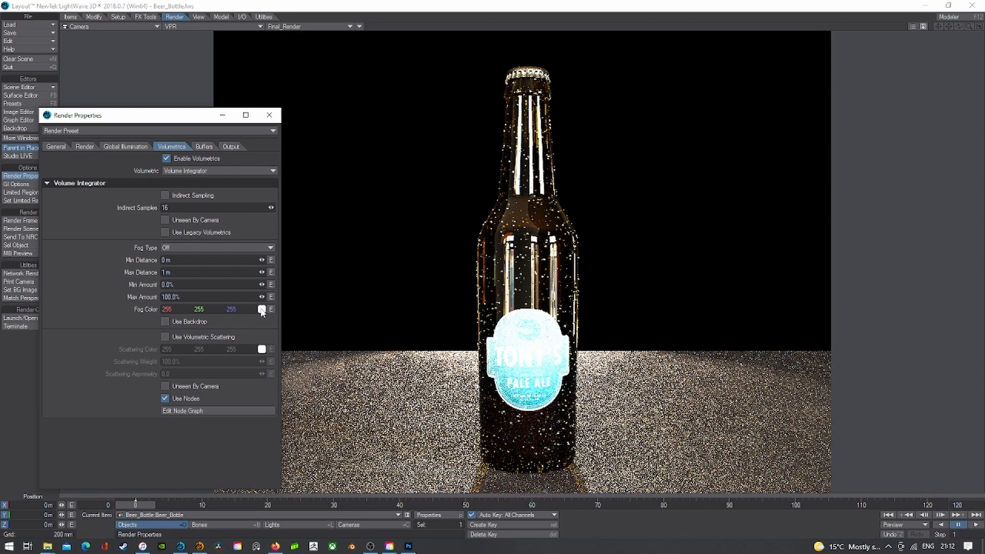
- Set Fog Type to Realistic with Use Backdrop off, and open the fog colour picker
{"action": "left_click", "coordinate": [167, 321]}
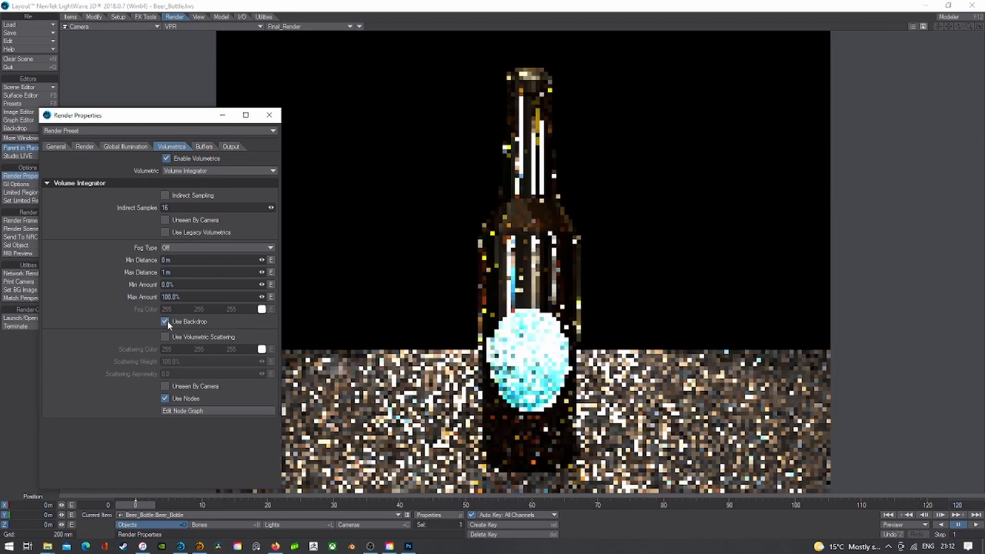
{"action": "left_click", "coordinate": [165, 321]}
{"action": "left_click", "coordinate": [204, 247]}
{"action": "left_click", "coordinate": [207, 275]}
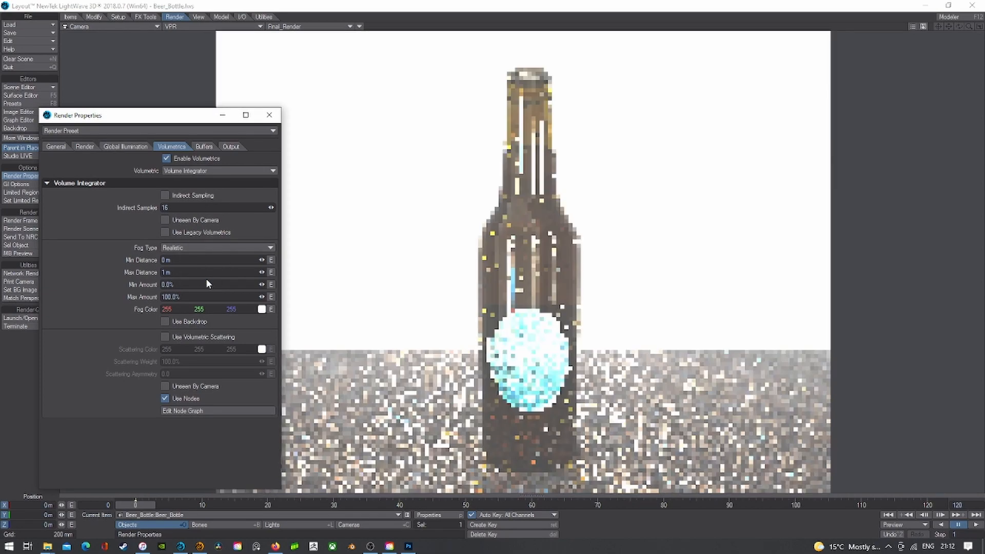
{"action": "left_click", "coordinate": [165, 322]}
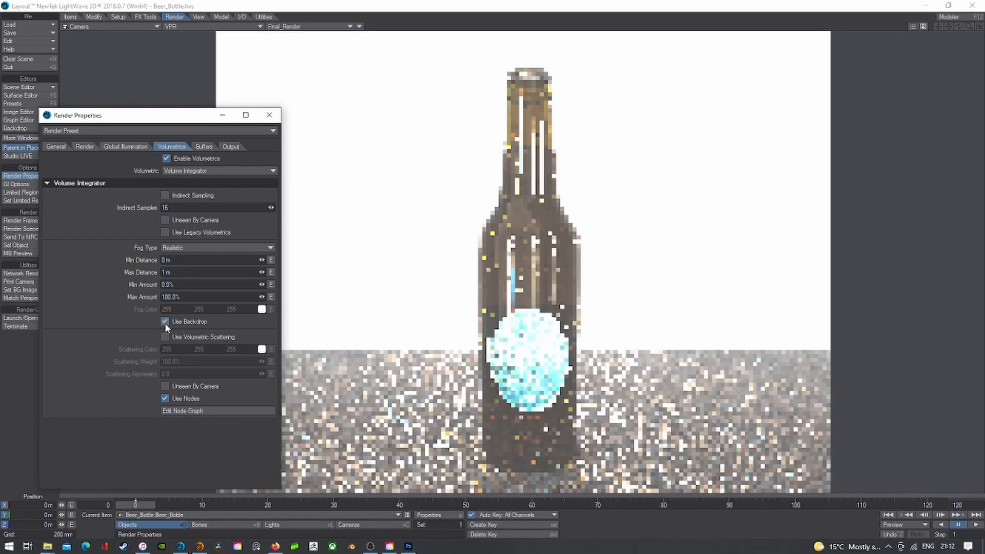
{"action": "left_click", "coordinate": [165, 322]}
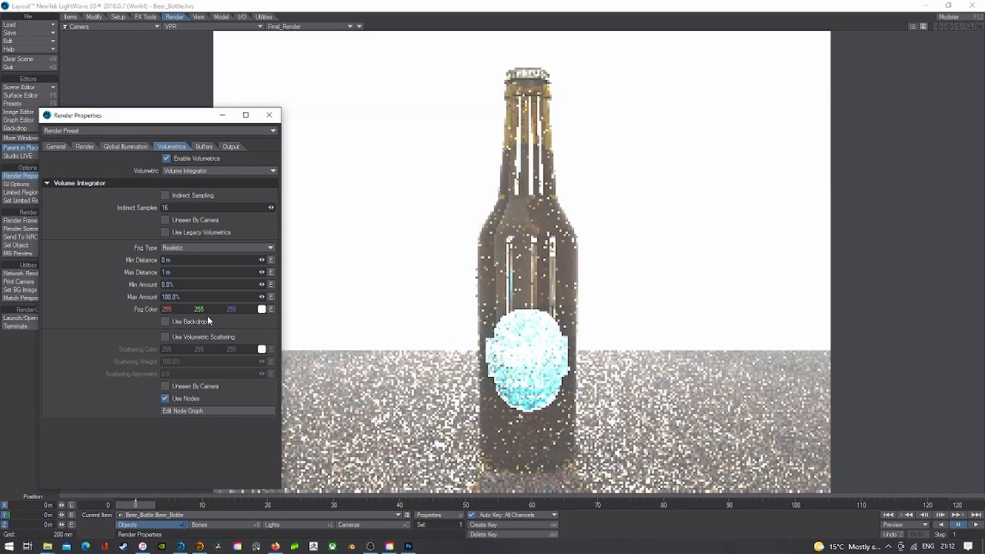
{"action": "left_click", "coordinate": [262, 309]}
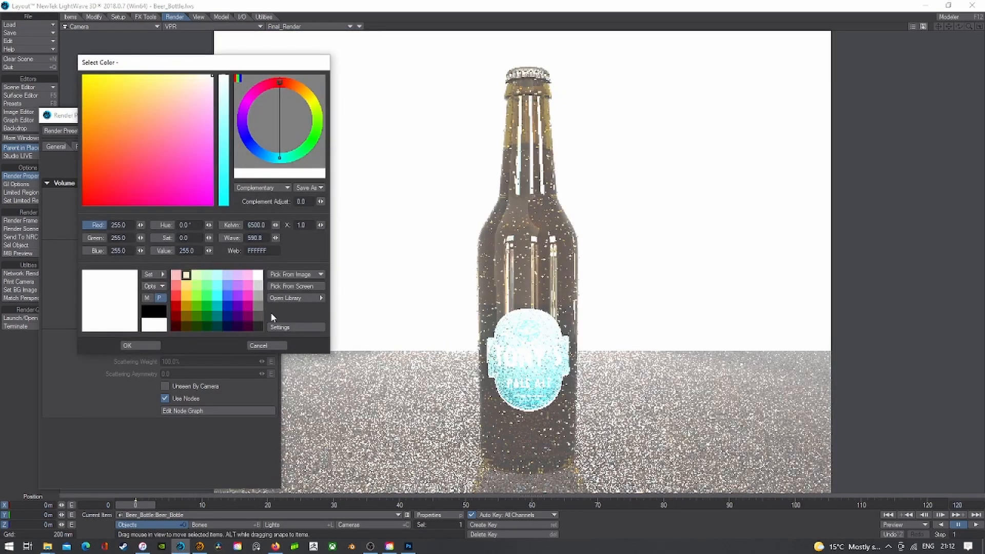
- Set the volumetric fog colour to black
{"action": "left_click", "coordinate": [259, 324]}
{"action": "left_click", "coordinate": [151, 345]}
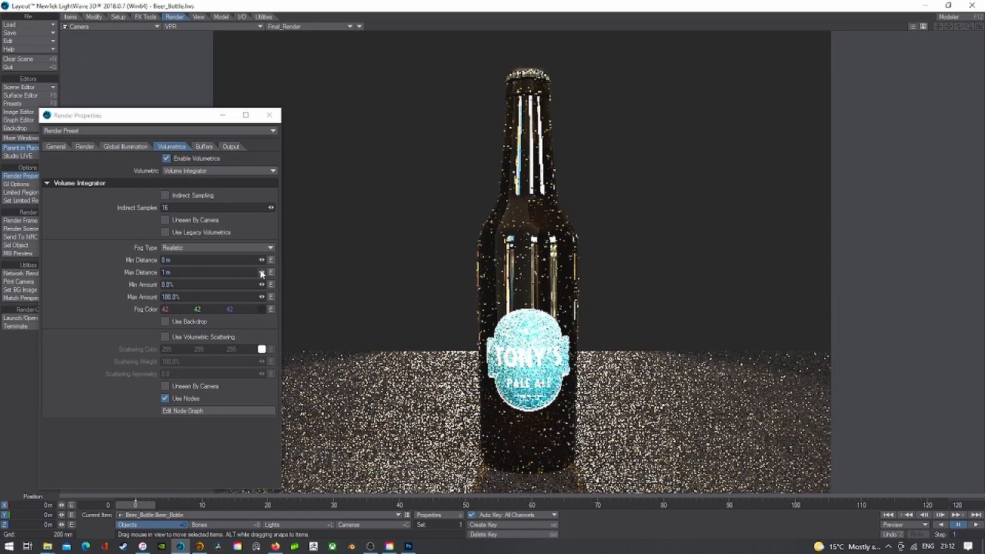
{"action": "mouse_move", "coordinate": [262, 272]}
{"action": "left_mouse_down"}
{"action": "mouse_move", "coordinate": [333, 272]}
{"action": "mouse_move", "coordinate": [254, 273]}
{"action": "mouse_move", "coordinate": [272, 273]}
{"action": "mouse_move", "coordinate": [256, 272]}
{"action": "mouse_move", "coordinate": [264, 273]}
{"action": "left_mouse_up"}
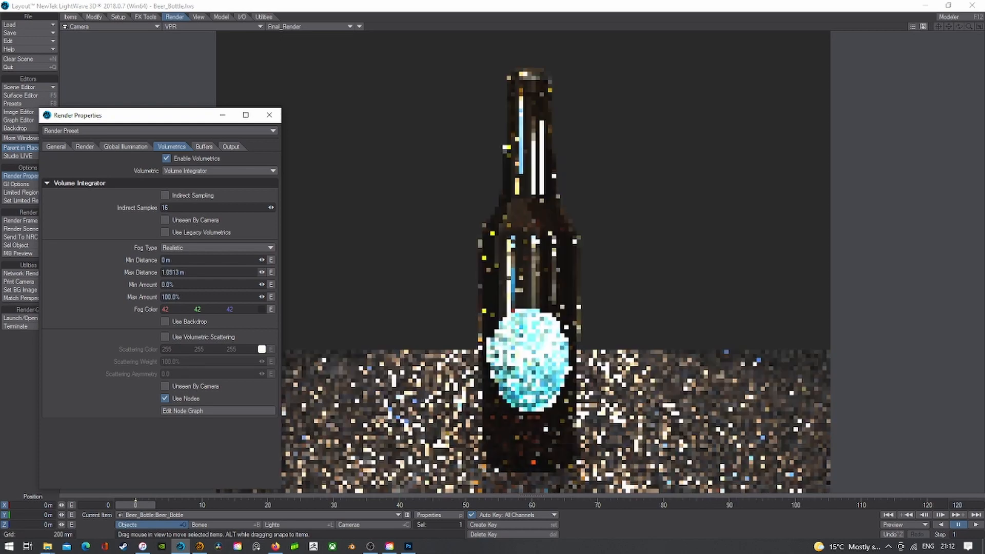
{"action": "left_click", "coordinate": [260, 309]}
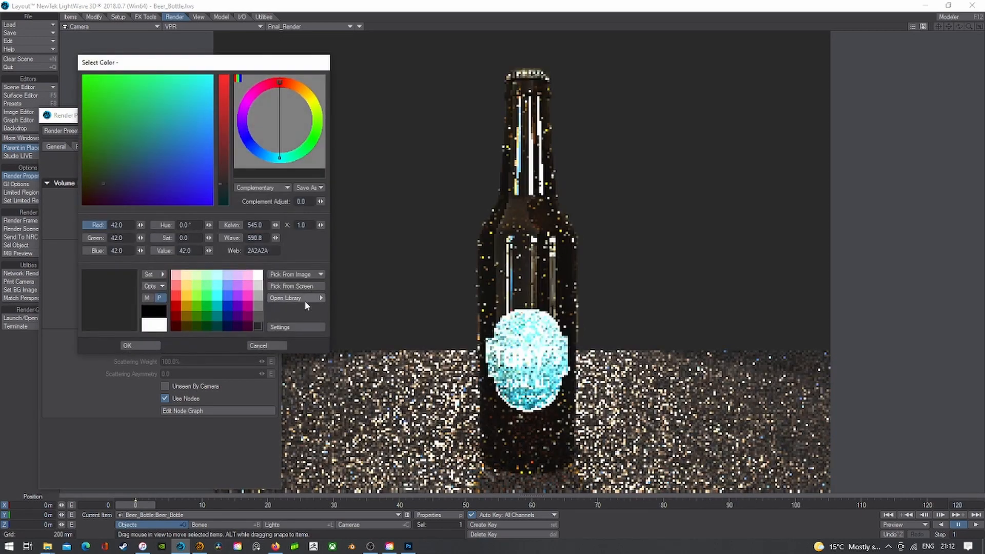
{"action": "left_click", "coordinate": [155, 311]}
{"action": "left_click", "coordinate": [146, 347]}
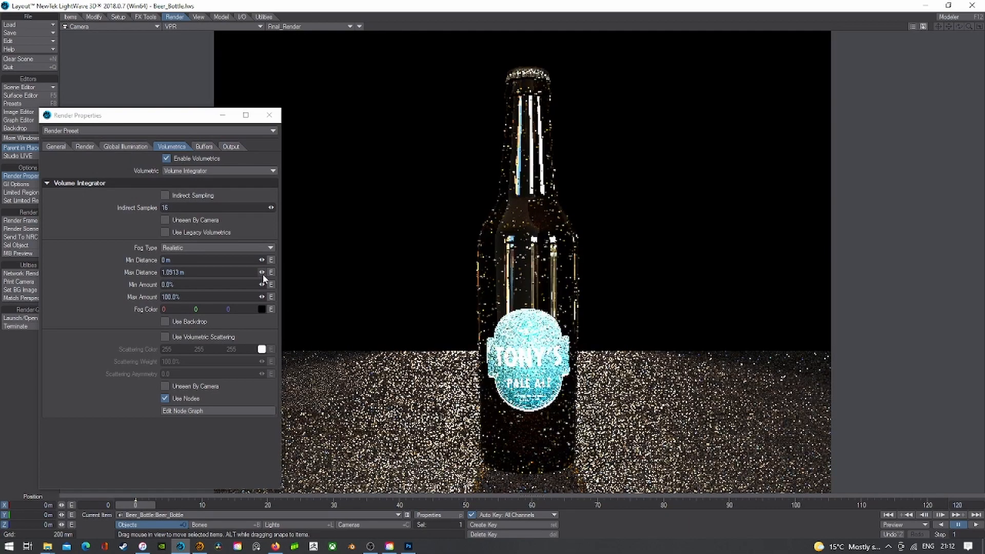
- Set the fog Max Distance to 4 m
{"action": "left_click_drag", "start_coordinate": [261, 271], "coordinate": [389, 272]}
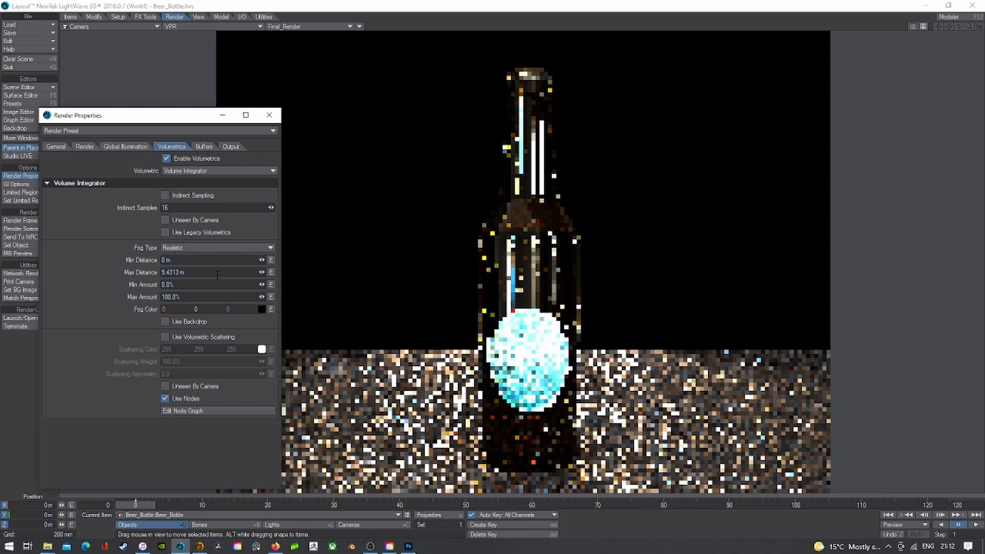
{"action": "left_click", "coordinate": [217, 272]}
{"action": "type", "text": "3"}
{"action": "key", "text": "Tab"}
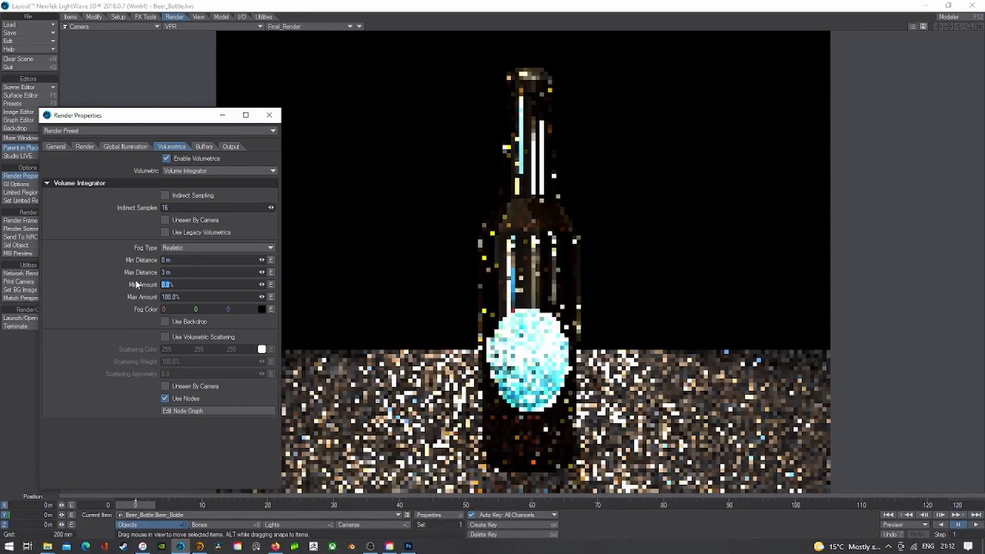
{"action": "left_click_drag", "start_coordinate": [182, 273], "coordinate": [83, 264]}
{"action": "type", "text": "4"}
{"action": "key", "text": "Tab"}
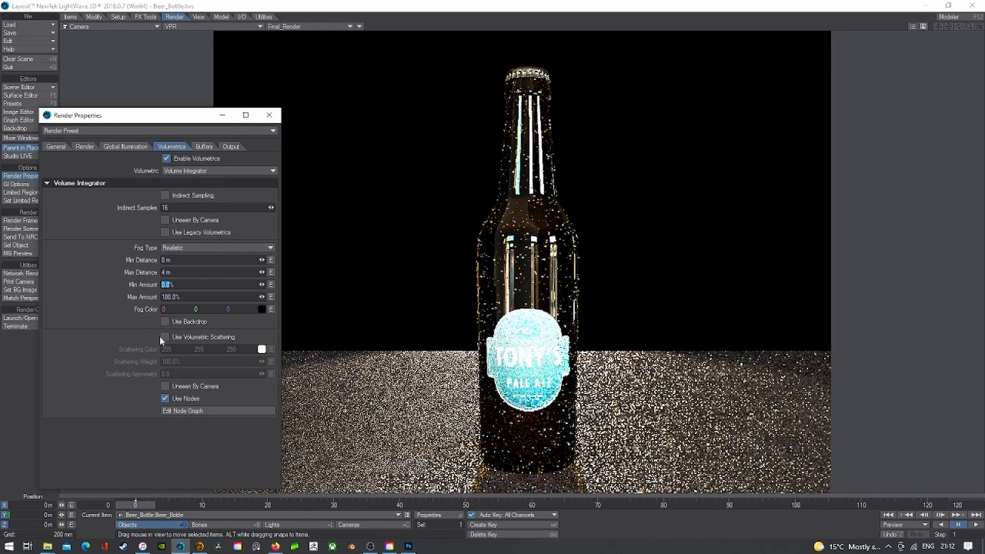
- Turn on volumetric scattering with a 25% Scattering Weight
{"action": "left_click", "coordinate": [165, 337]}
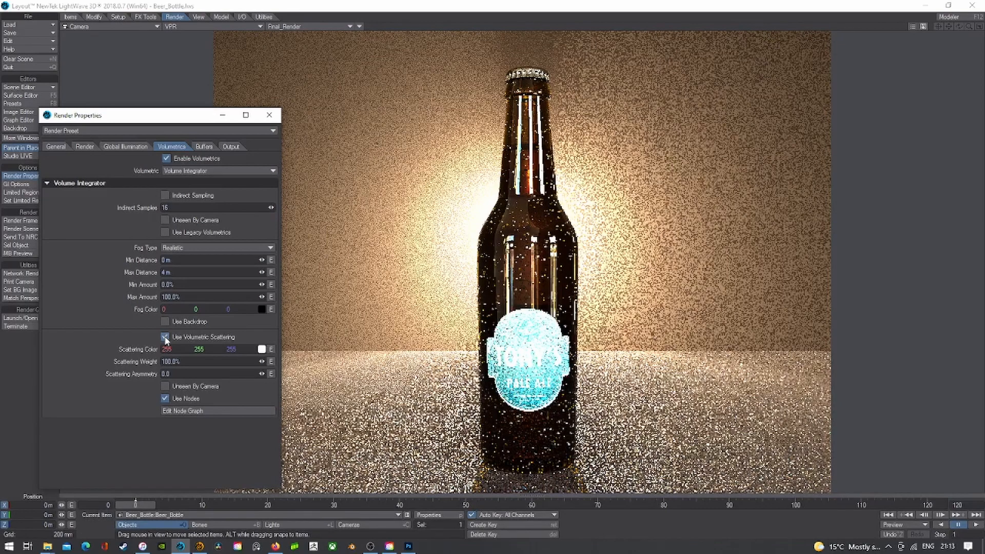
{"action": "double_click", "coordinate": [198, 365]}
{"action": "type", "text": "25"}
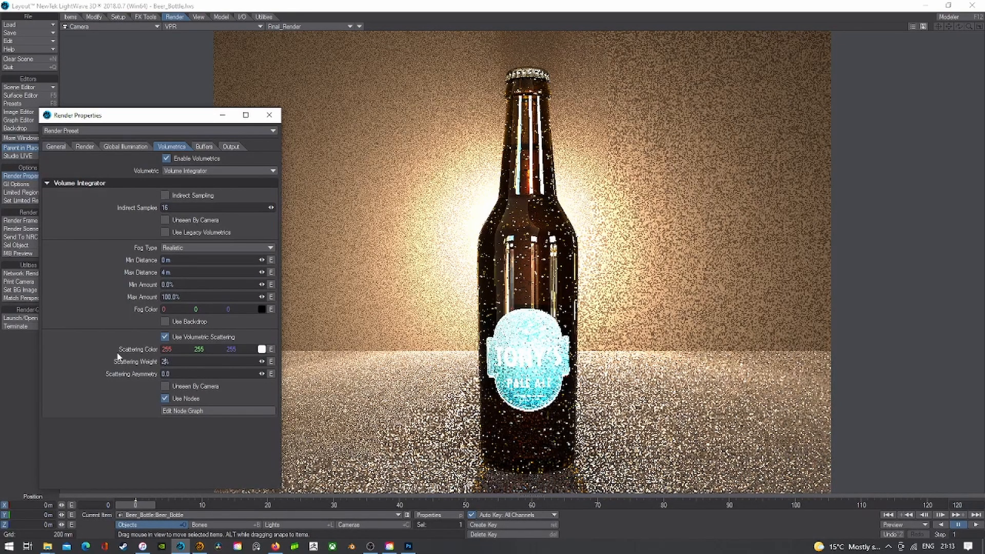
{"action": "key", "text": "Tab"}
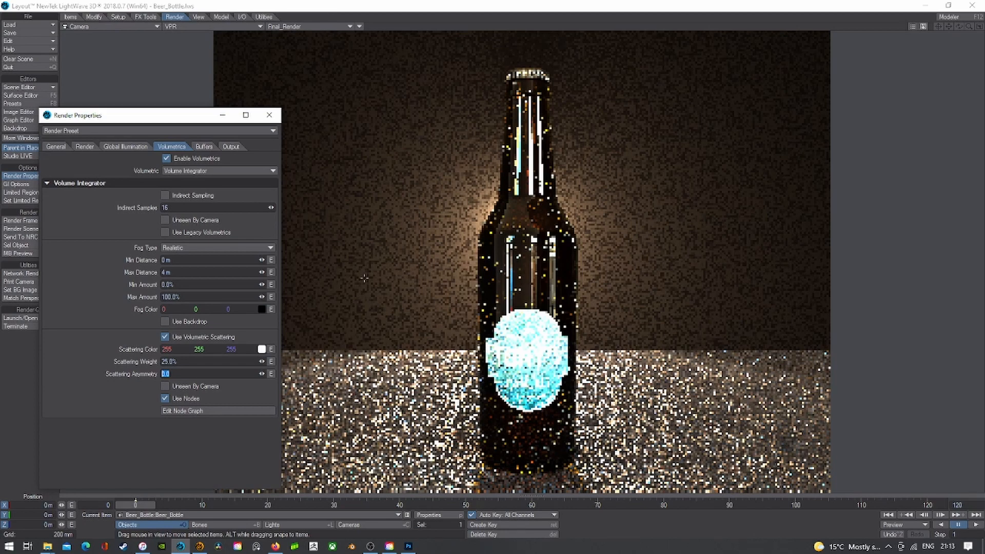
- Settle the fog Max Distance at 3 m
{"action": "left_click_drag", "start_coordinate": [190, 274], "coordinate": [104, 282]}
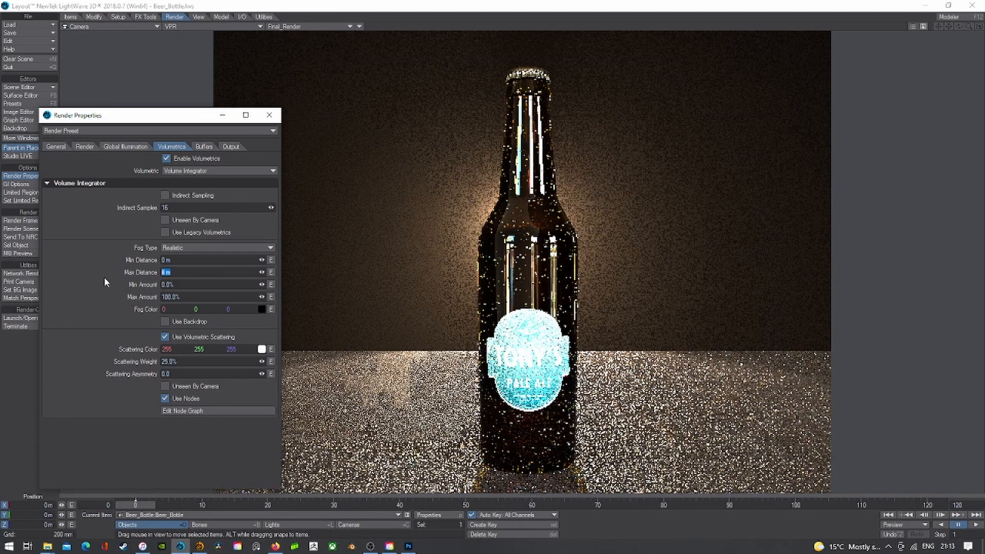
{"action": "type", "text": "3"}
{"action": "key", "text": "Tab"}
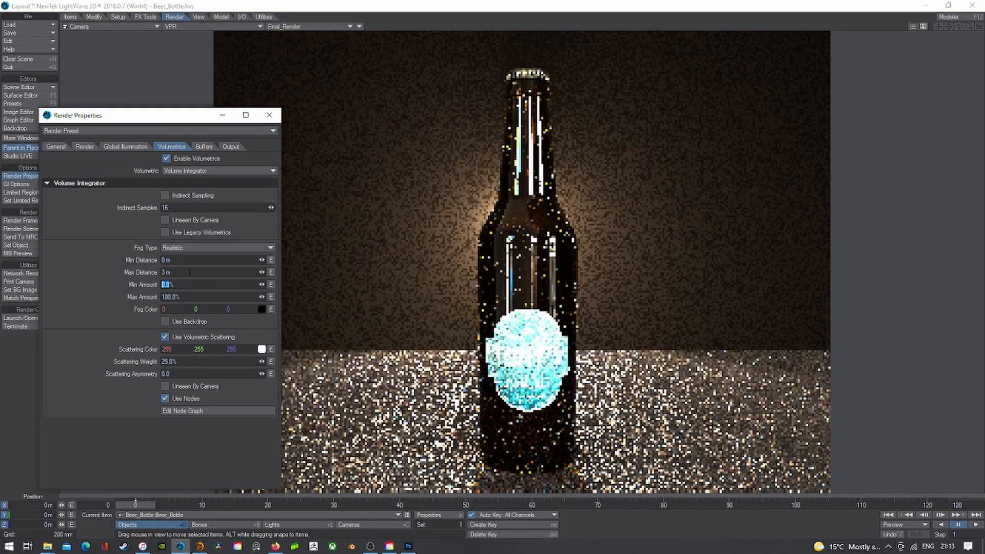
{"action": "left_click_drag", "start_coordinate": [190, 272], "coordinate": [92, 271]}
{"action": "type", "text": "1"}
{"action": "key", "text": "Tab"}
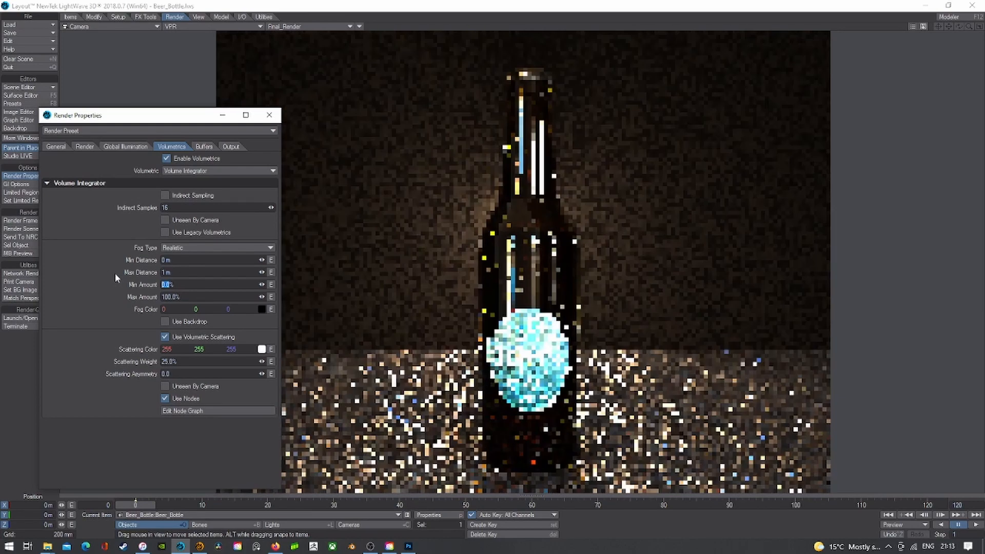
{"action": "left_click_drag", "start_coordinate": [188, 273], "coordinate": [125, 273]}
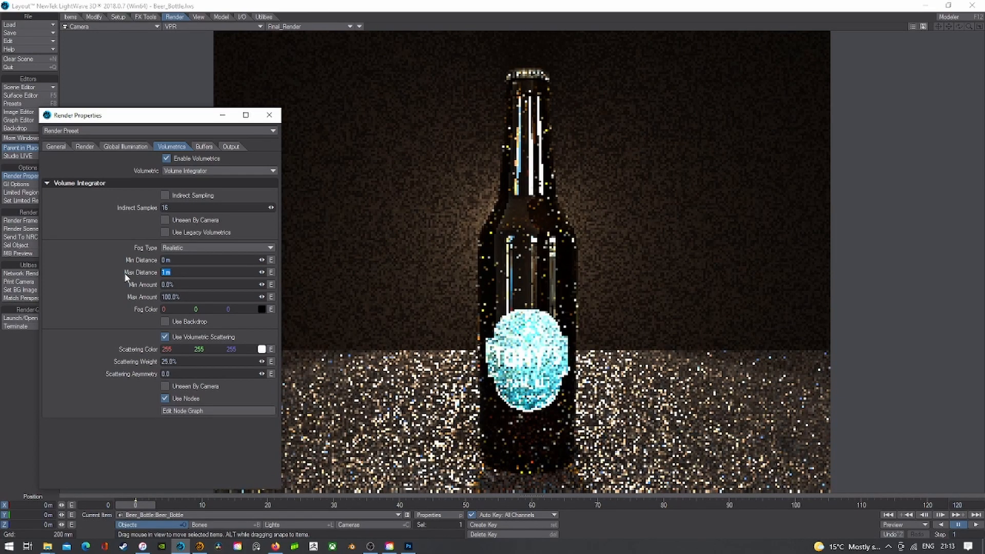
{"action": "type", "text": "3"}
{"action": "key", "text": "Tab"}
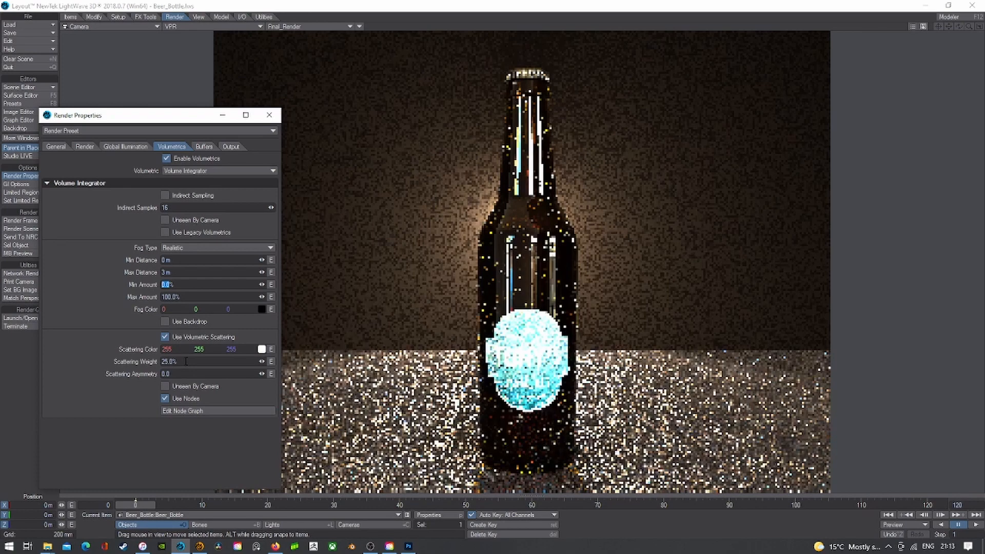
- Change Scattering Weight to 15% and close Render Properties
{"action": "left_click_drag", "start_coordinate": [186, 362], "coordinate": [100, 352]}
{"action": "type", "text": "5"}
{"action": "key", "text": "Tab"}
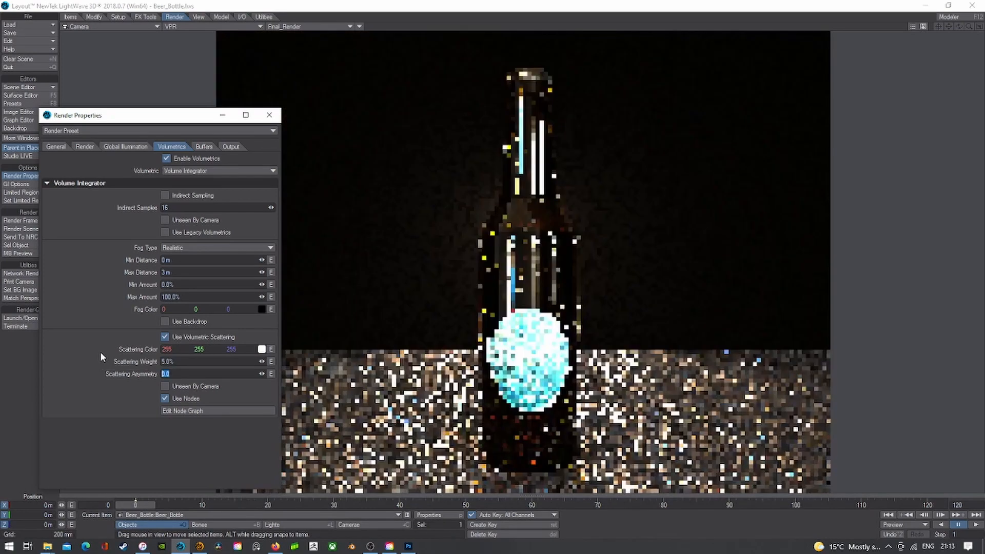
{"action": "type", "text": "15"}
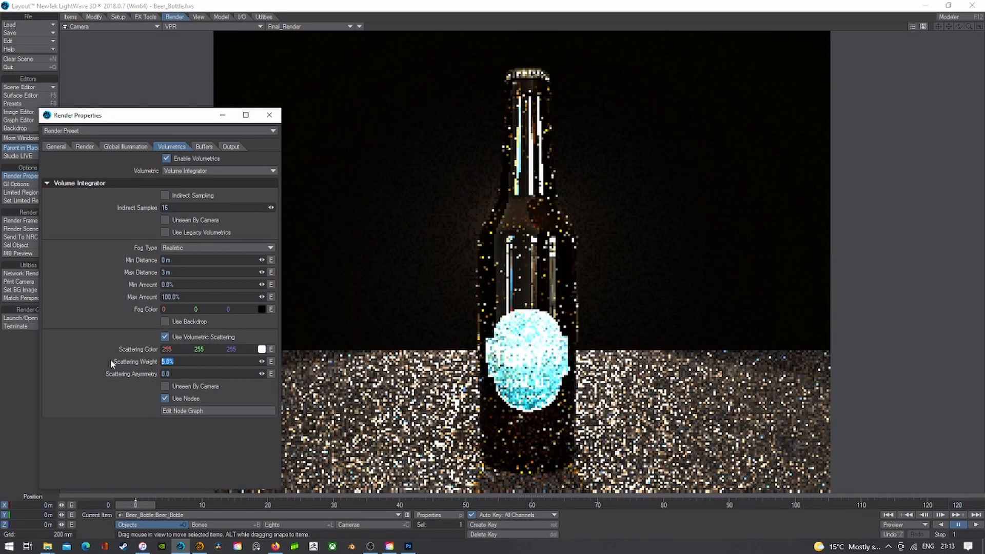
{"action": "key", "text": "Tab"}
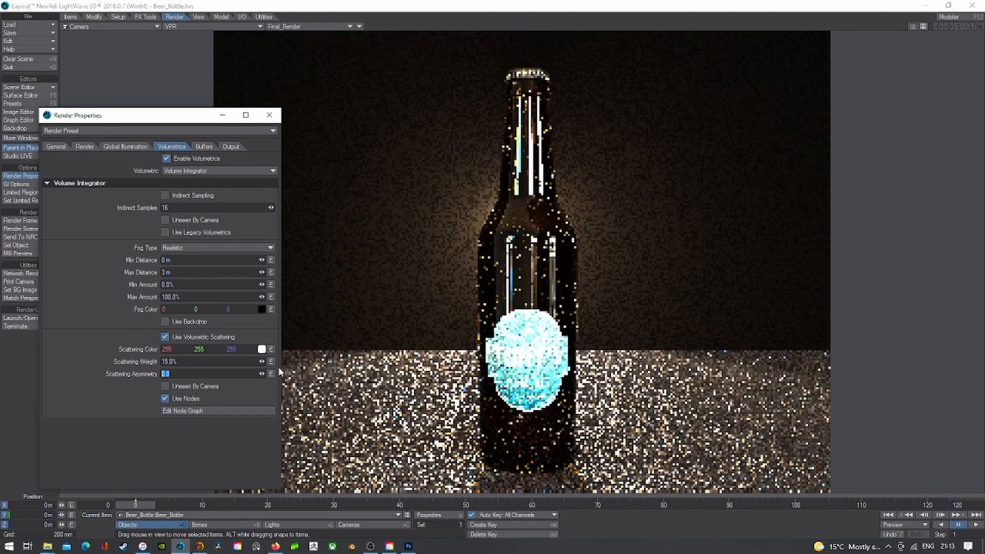
{"action": "left_click", "coordinate": [269, 115]}
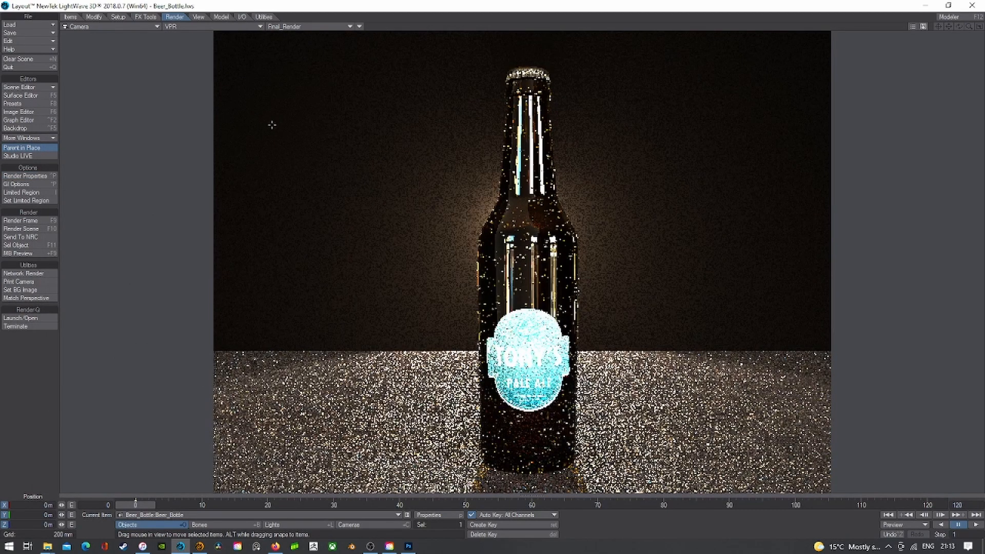
- In solid-shaded Top view, select Beer_Bottle:Ground and drag it along Z
{"action": "left_click", "coordinate": [182, 26]}
{"action": "left_click", "coordinate": [174, 41]}
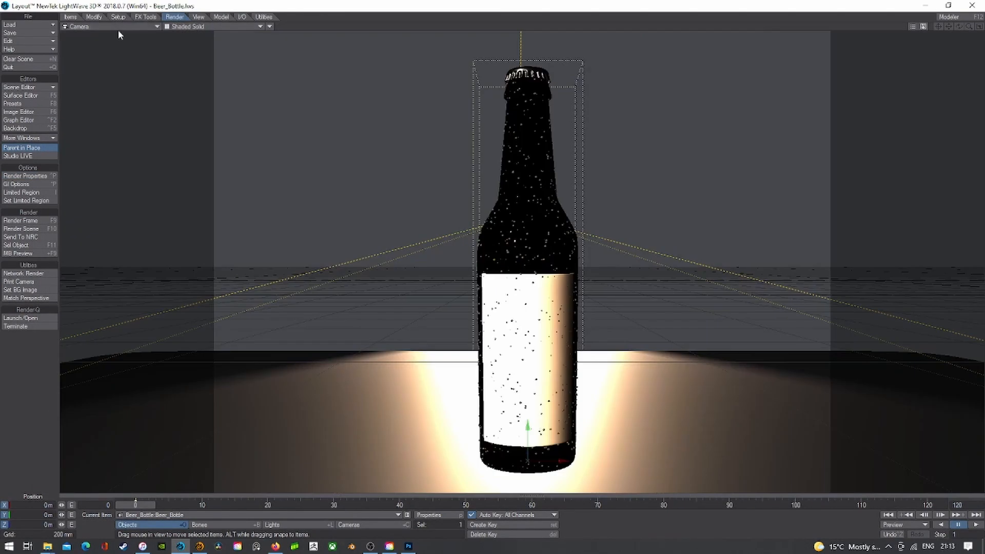
{"action": "left_click", "coordinate": [116, 26]}
{"action": "left_click", "coordinate": [111, 19]}
{"action": "left_click", "coordinate": [156, 515]}
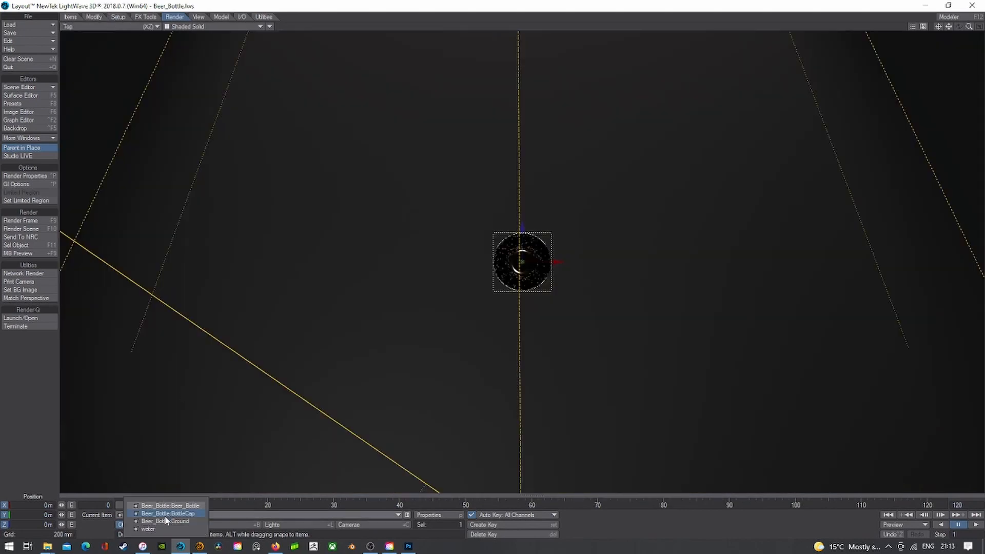
{"action": "left_click", "coordinate": [165, 521]}
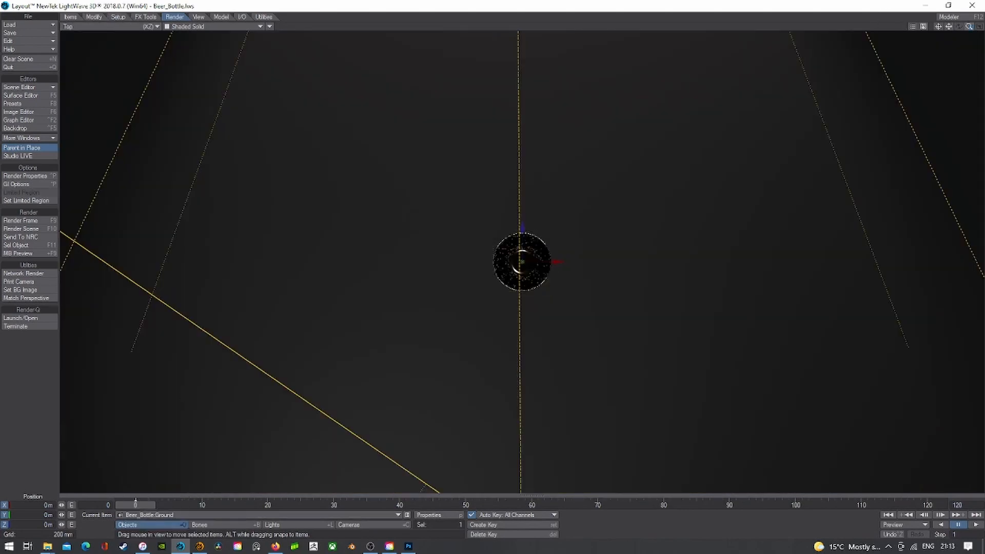
{"action": "key", "text": "a"}
{"action": "left_click_drag", "start_coordinate": [517, 230], "coordinate": [522, 326]}
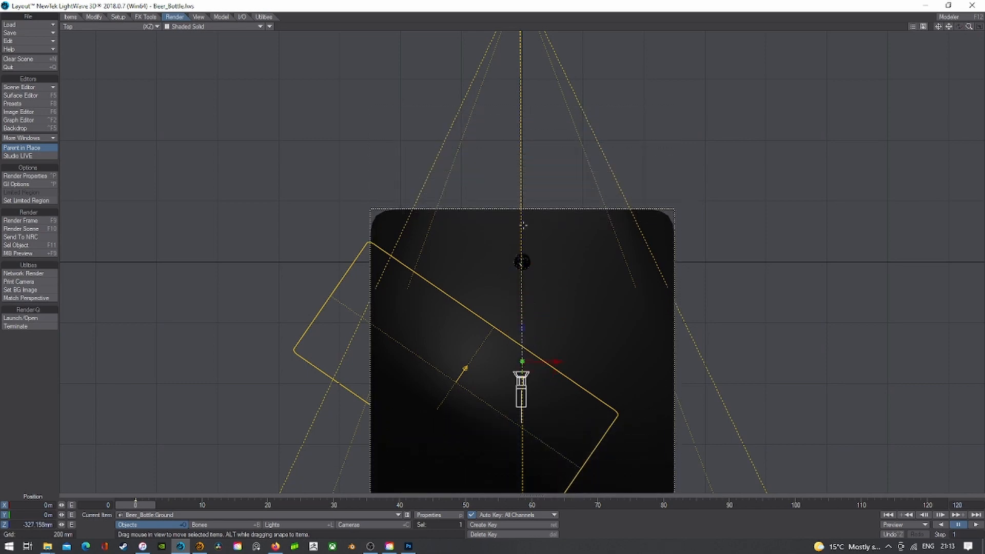
- Back in Camera view, undo that move and place the ground at Z 382 mm with Z-only movement
{"action": "left_click", "coordinate": [98, 26]}
{"action": "mouse_move", "coordinate": [103, 91]}
{"action": "left_click", "coordinate": [147, 106]}
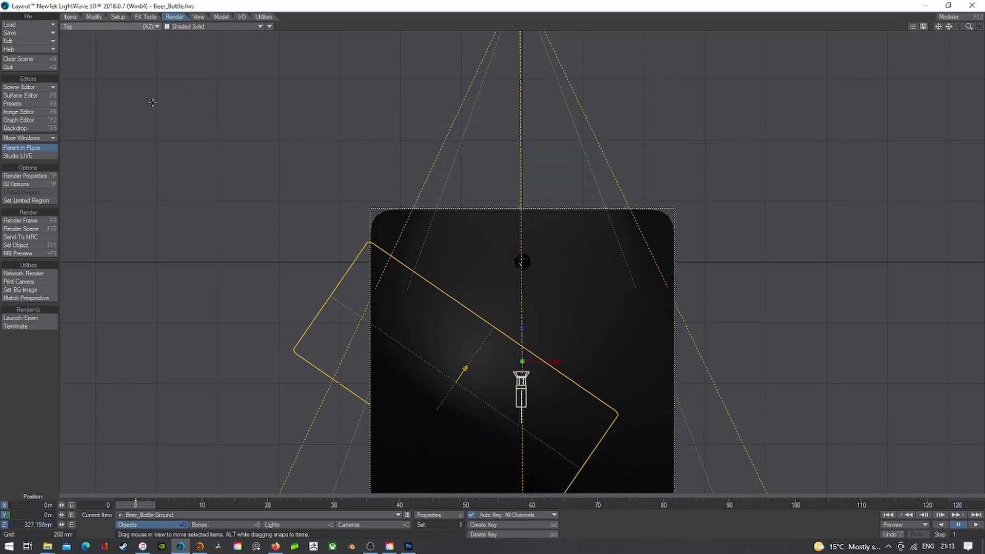
{"action": "key", "text": "ctrl+z"}
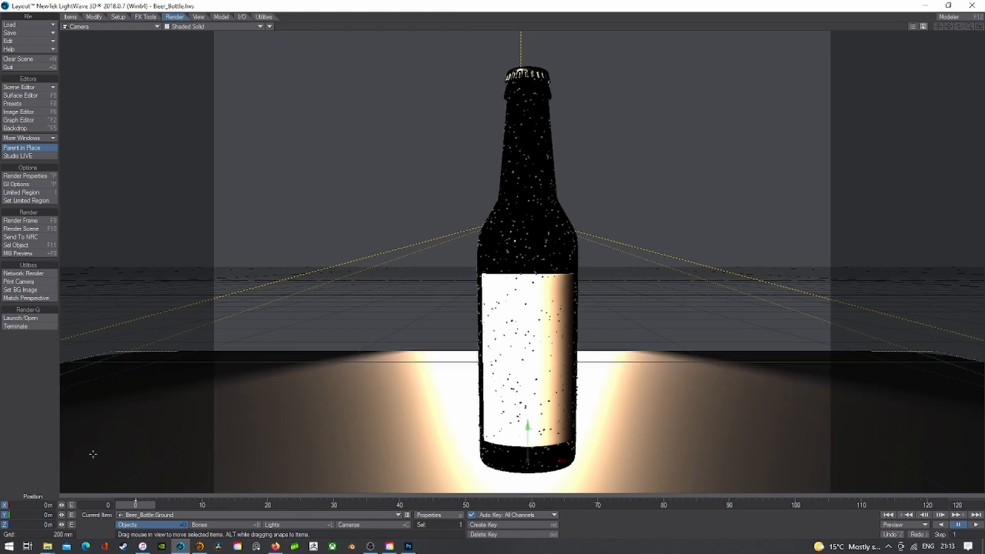
{"action": "left_click", "coordinate": [4, 506]}
{"action": "left_click", "coordinate": [4, 515]}
{"action": "left_click_drag", "start_coordinate": [62, 524], "coordinate": [302, 524]}
{"action": "left_click_drag", "start_coordinate": [185, 359], "coordinate": [186, 404]}
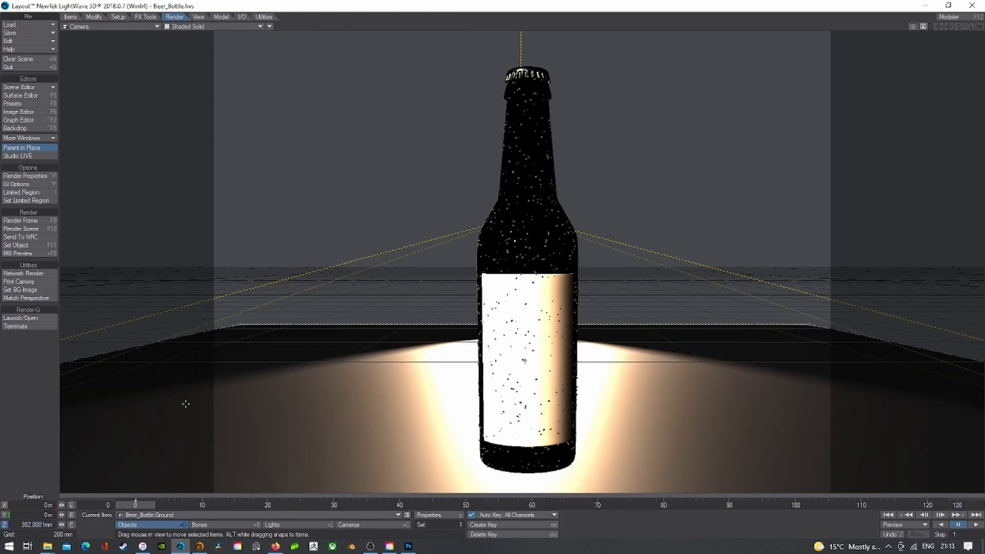
- Return the viewport to the live preview render and show the transform tools
{"action": "left_click", "coordinate": [192, 28]}
{"action": "left_click", "coordinate": [182, 75]}
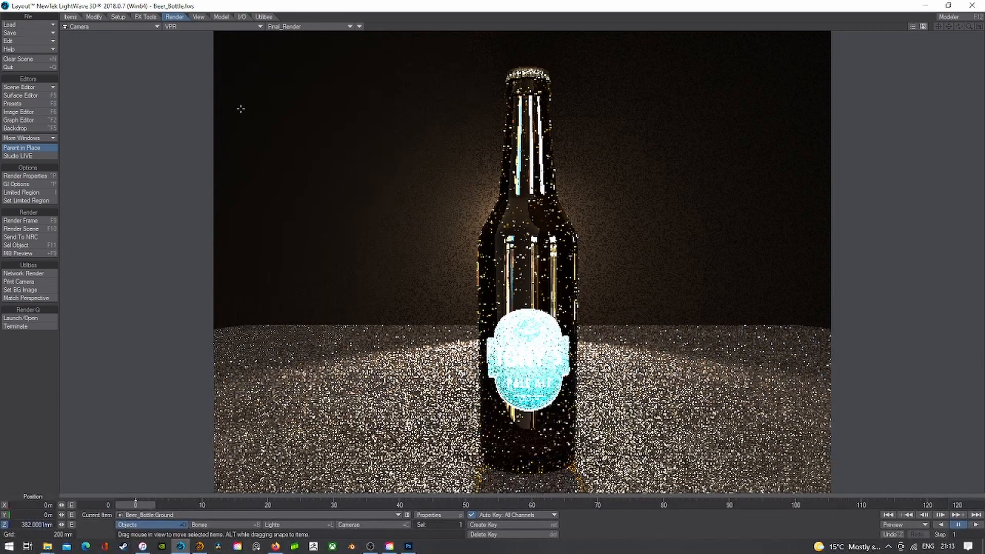
{"action": "left_click", "coordinate": [71, 17]}
{"action": "left_click", "coordinate": [93, 17]}
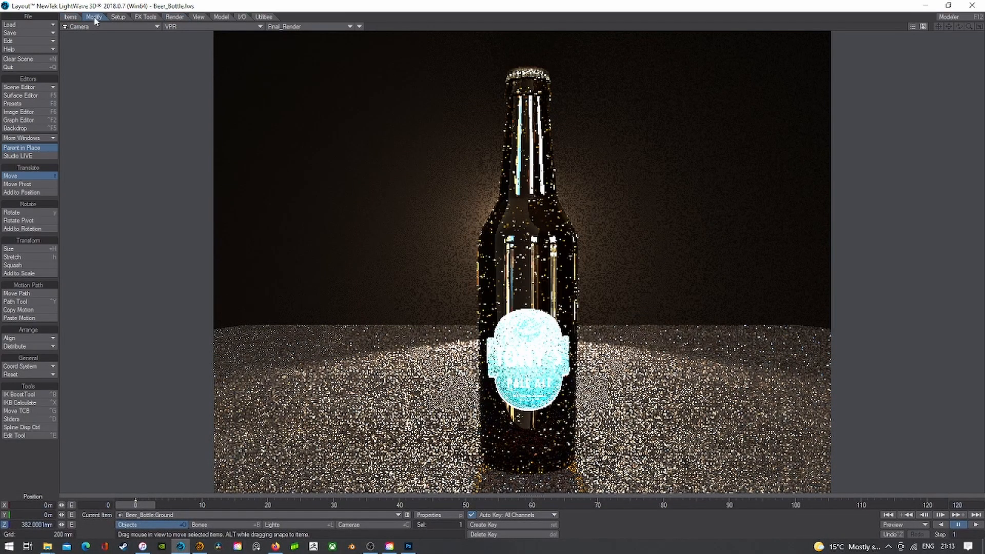
- Try ground scale values of 5 and then 100
{"action": "left_click", "coordinate": [16, 248]}
{"action": "left_click", "coordinate": [33, 507]}
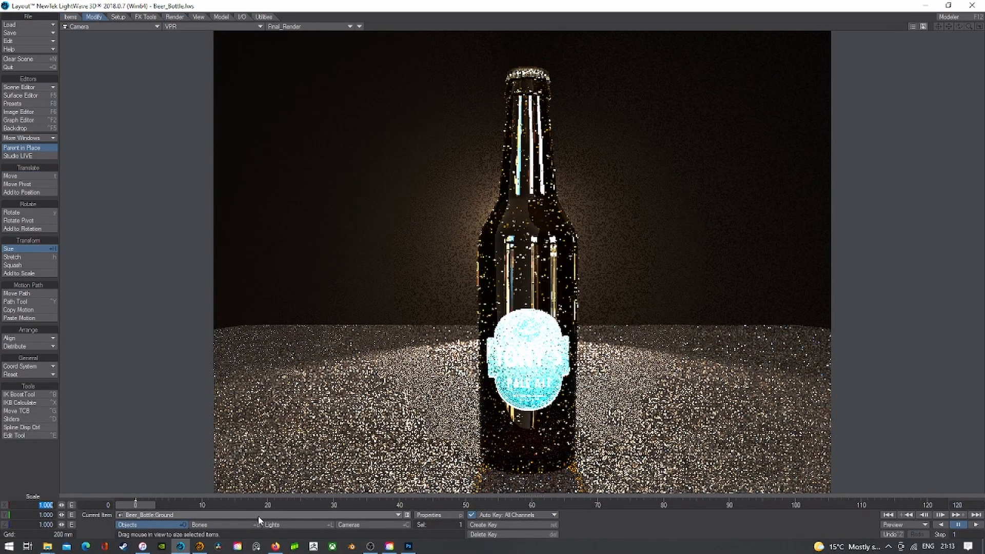
{"action": "type", "text": "5"}
{"action": "key", "text": "Return"}
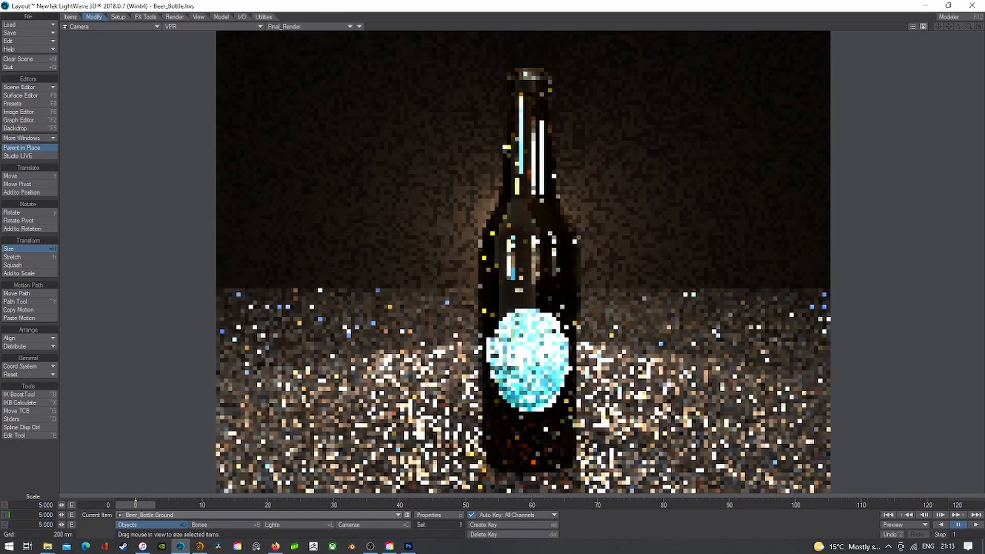
{"action": "left_click", "coordinate": [33, 507]}
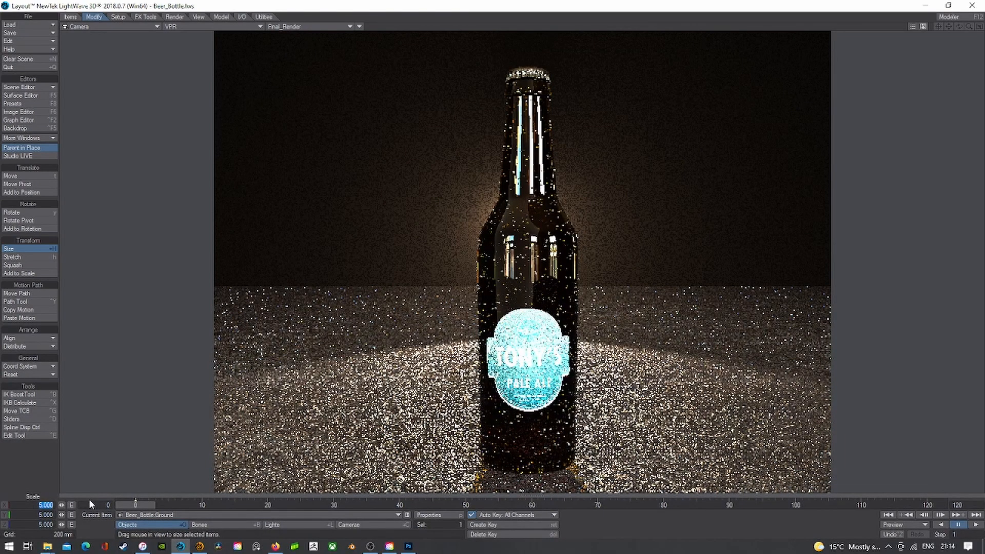
{"action": "type", "text": "100"}
{"action": "key", "text": "Return"}
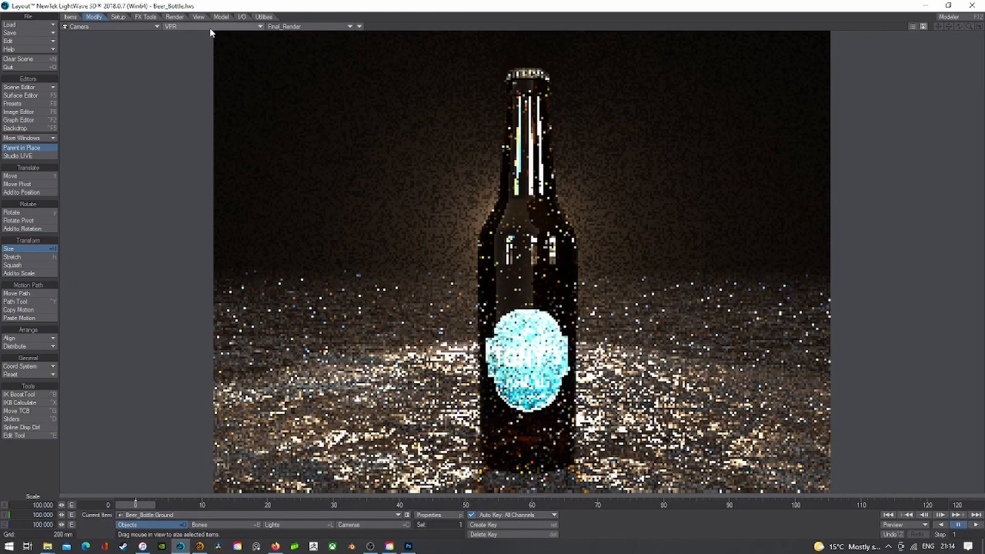
- In Shaded Solid view, set the ground's Scale X, Y and Z to 10
{"action": "left_click", "coordinate": [208, 28]}
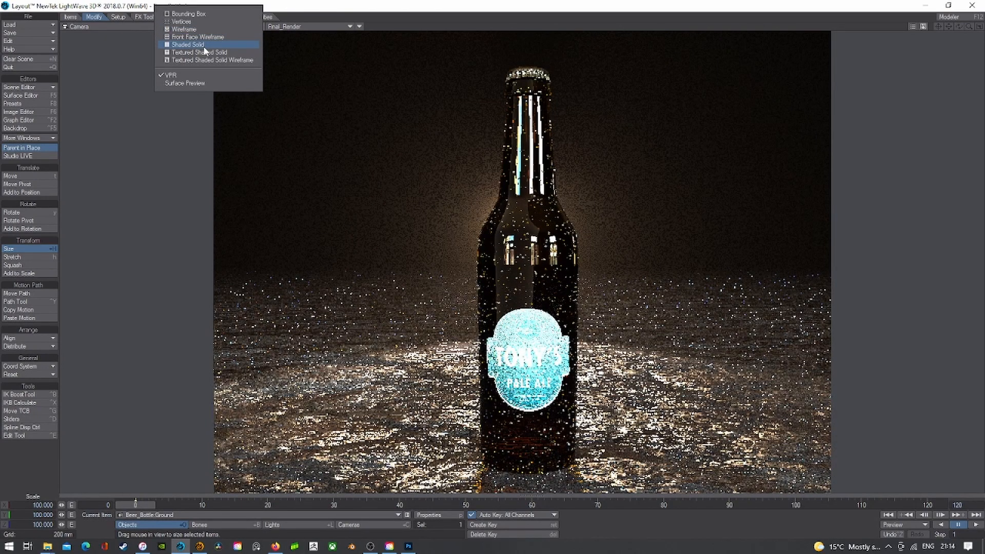
{"action": "left_click", "coordinate": [204, 46]}
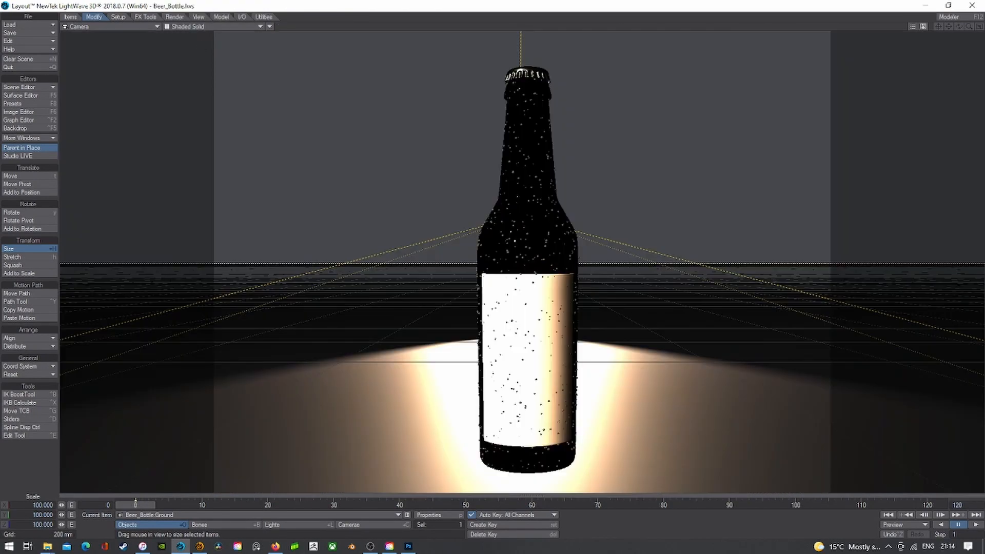
{"action": "type", "text": "n"}
{"action": "type", "text": "10"}
{"action": "key", "text": "Tab"}
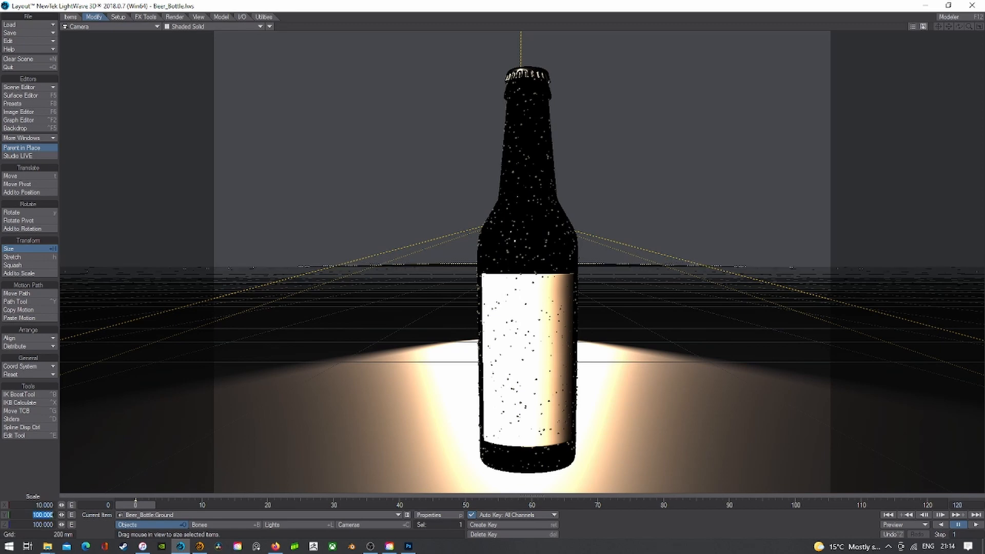
{"action": "type", "text": "10"}
{"action": "key", "text": "Tab"}
{"action": "type", "text": "10"}
{"action": "key", "text": "Return"}
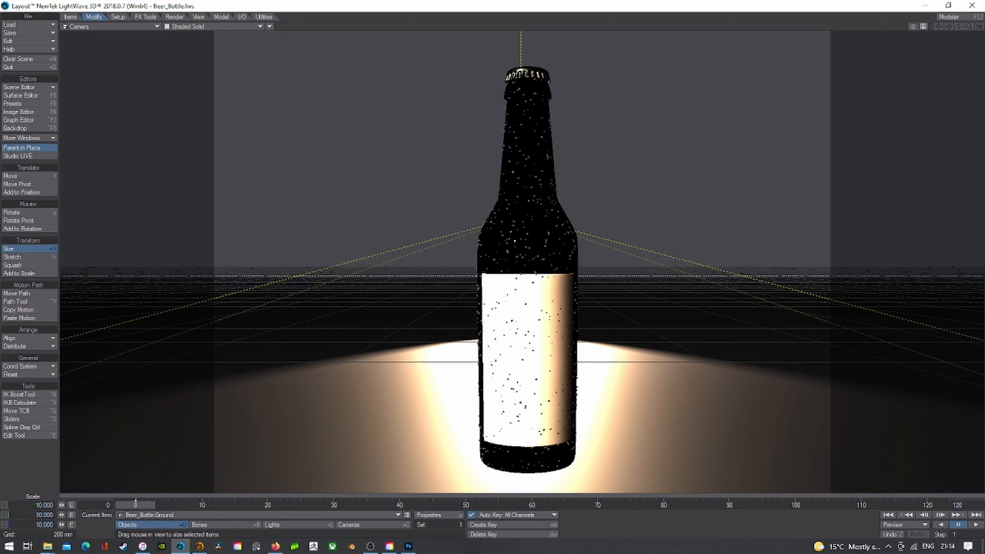
- Return the viewport to VPR live rendering and check the Backdrop settings
{"action": "left_click", "coordinate": [179, 27]}
{"action": "left_click", "coordinate": [171, 72]}
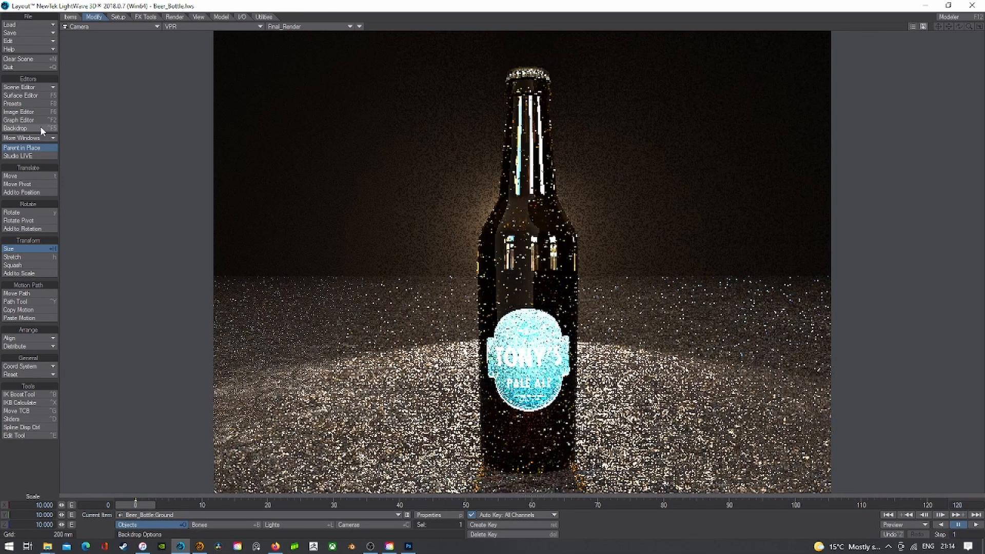
{"action": "left_click", "coordinate": [40, 128]}
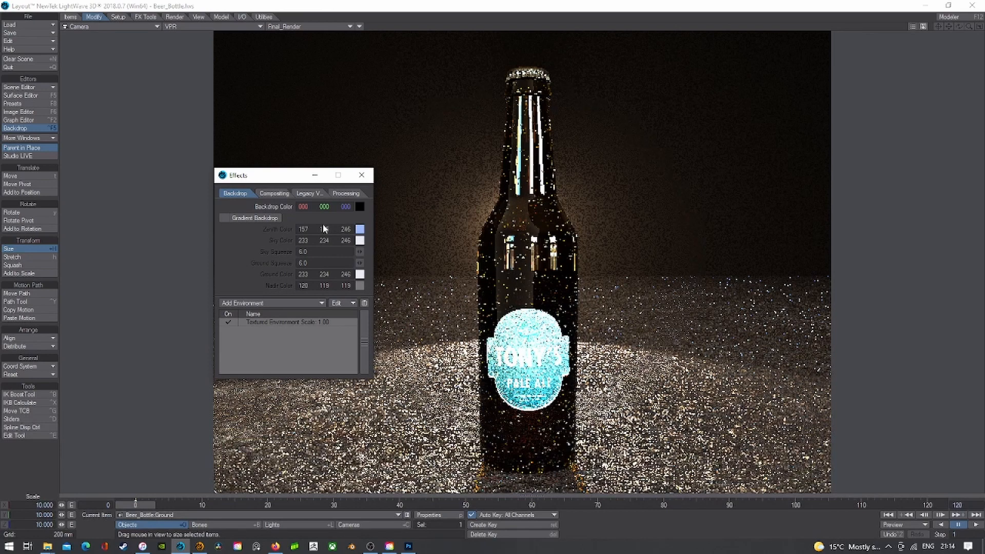
{"action": "left_click", "coordinate": [362, 175]}
{"action": "left_click", "coordinate": [228, 27]}
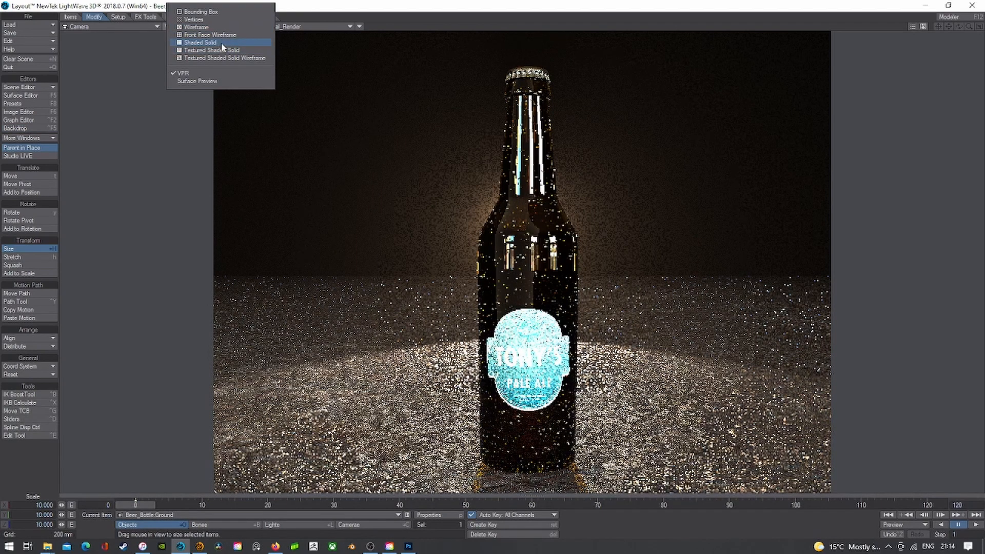
- In Shaded Solid with lights active, look through spotlight Light (2); undo a trial move
{"action": "left_click", "coordinate": [220, 43]}
{"action": "left_click", "coordinate": [284, 525]}
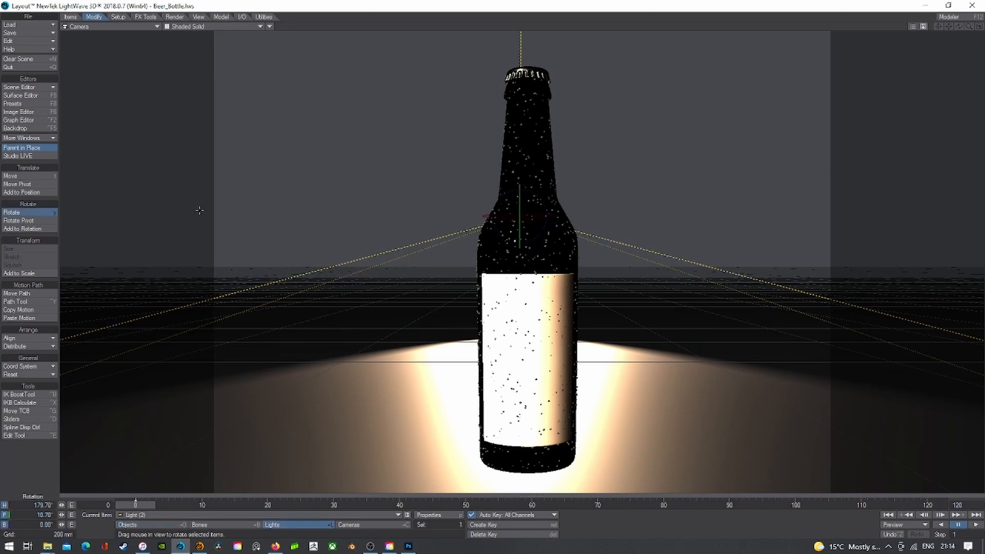
{"action": "left_click", "coordinate": [105, 26]}
{"action": "mouse_move", "coordinate": [103, 72]}
{"action": "left_click", "coordinate": [167, 93]}
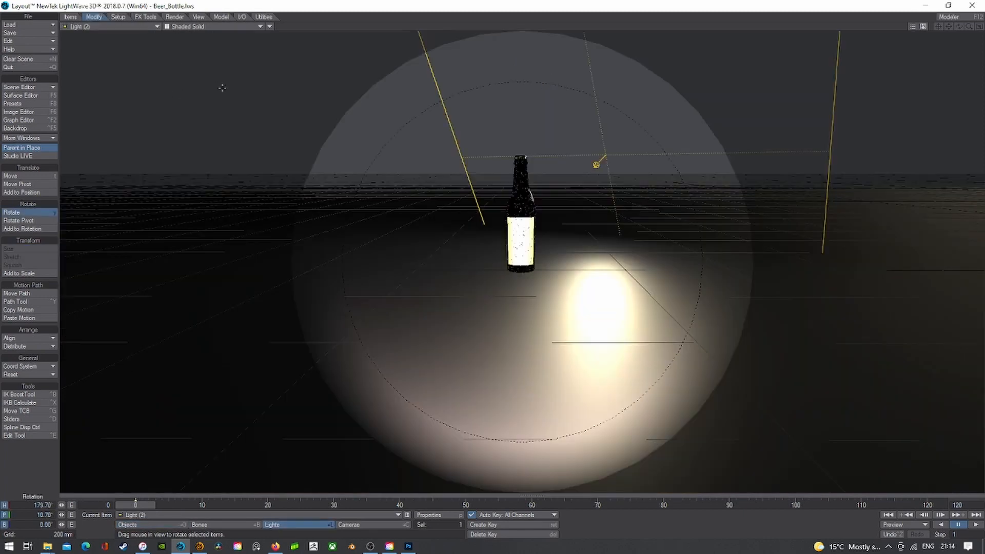
{"action": "key", "text": "t"}
{"action": "left_click_drag", "start_coordinate": [222, 87], "coordinate": [217, 59]}
{"action": "key", "text": "ctrl+z"}
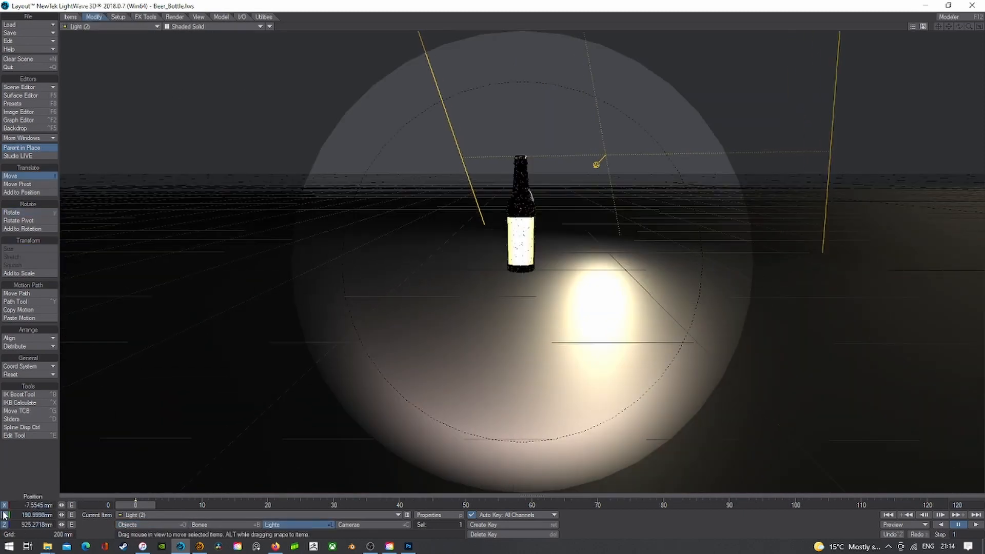
- With X and Y locked, pull Light (2) back to Z 2.21 m, then view the camera in VPR
{"action": "left_click", "coordinate": [5, 505]}
{"action": "left_click", "coordinate": [4, 516]}
{"action": "left_click_drag", "start_coordinate": [218, 318], "coordinate": [220, 209]}
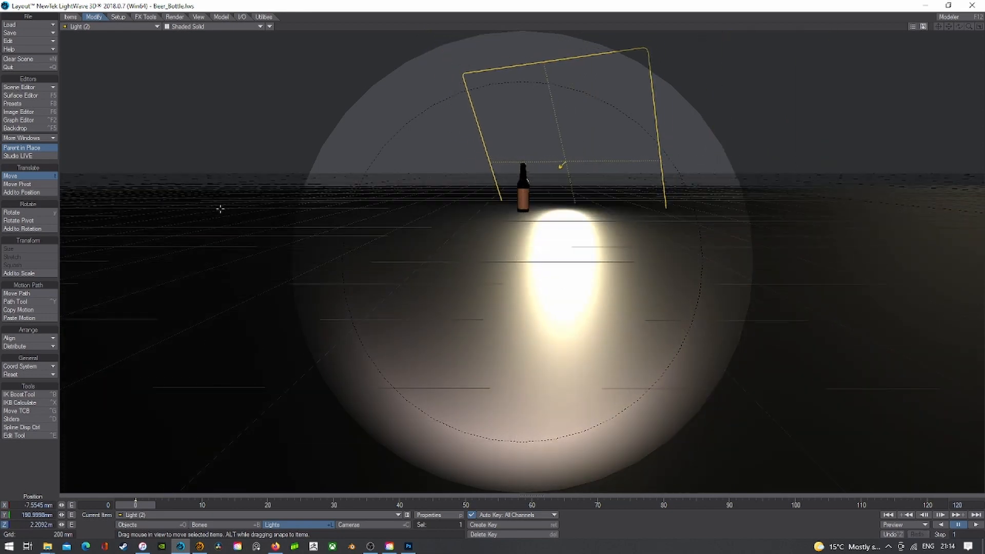
{"action": "left_click", "coordinate": [131, 26]}
{"action": "left_click", "coordinate": [177, 96]}
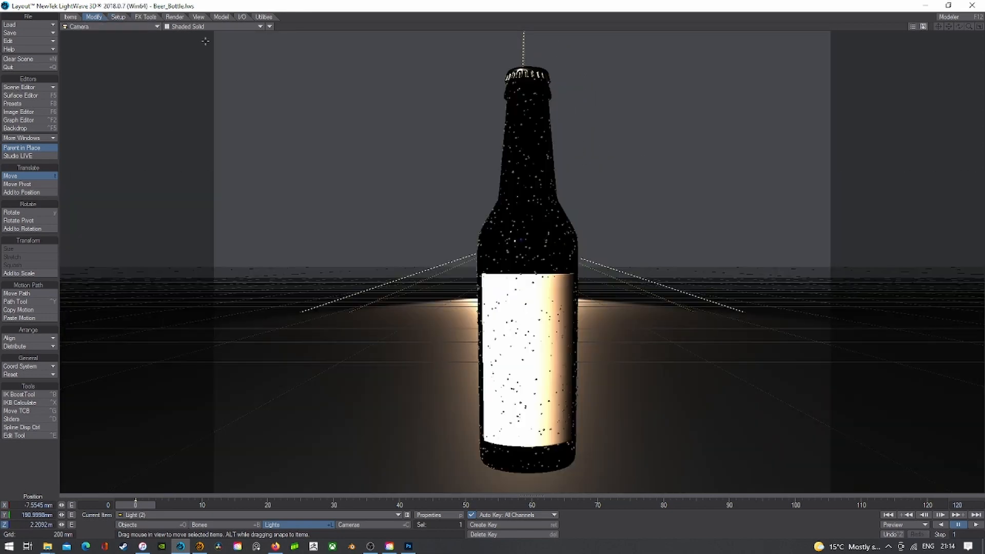
{"action": "left_click", "coordinate": [204, 26]}
{"action": "left_click", "coordinate": [197, 72]}
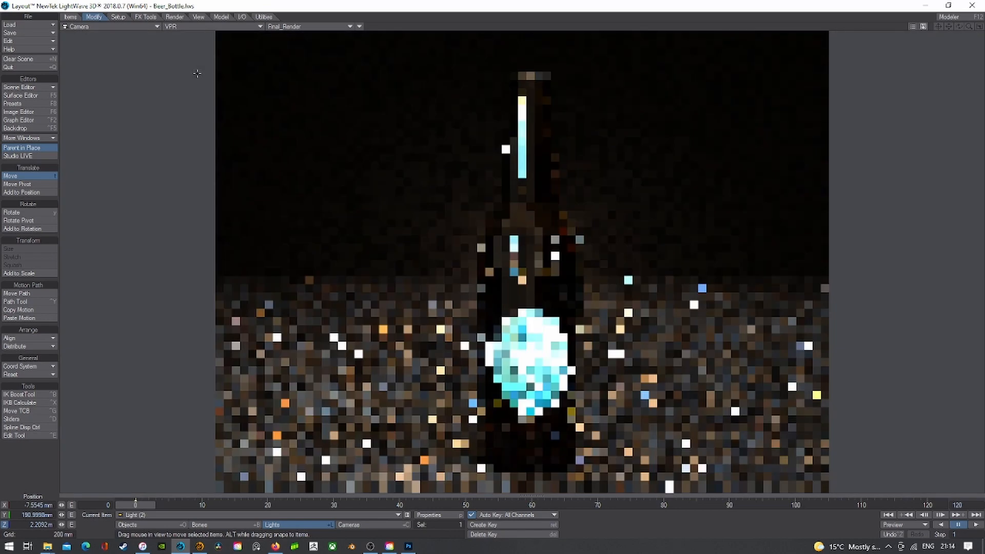
- Set Light (2)'s intensity to 24 lx, keeping Inverse Distance^2 falloff
{"action": "left_click", "coordinate": [441, 515]}
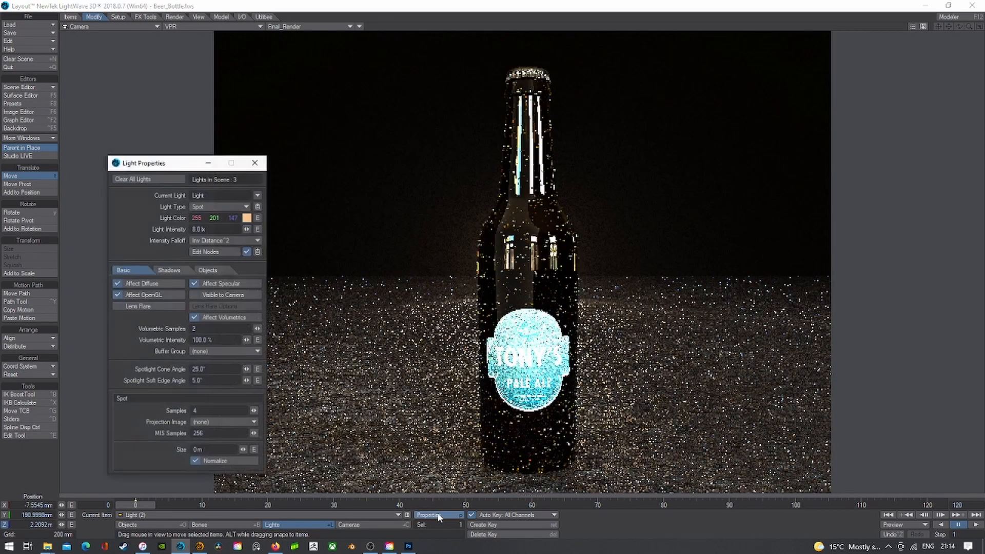
{"action": "left_click", "coordinate": [223, 230]}
{"action": "type", "text": "12"}
{"action": "key", "text": "Tab"}
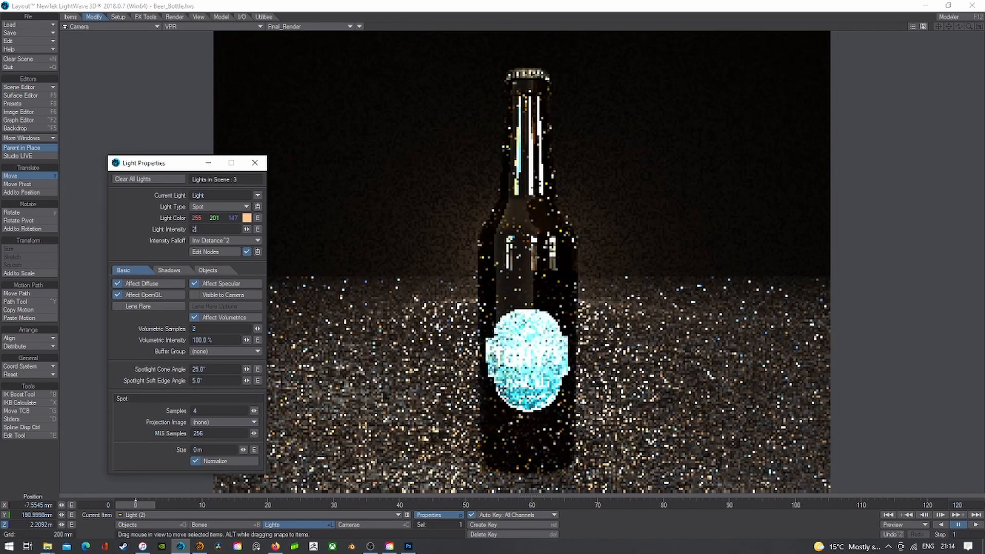
{"action": "type", "text": "4"}
{"action": "key", "text": "Tab"}
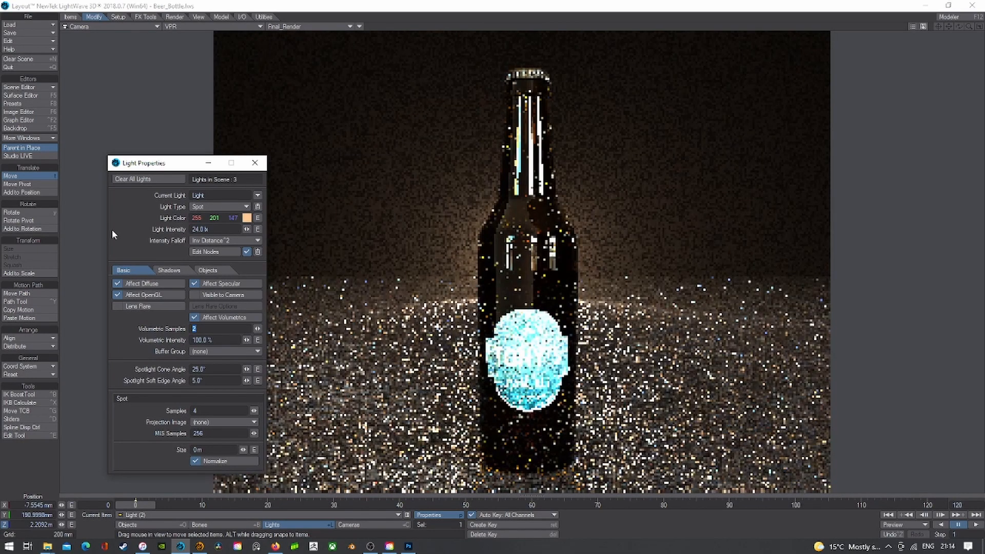
{"action": "left_click", "coordinate": [223, 240]}
{"action": "left_click", "coordinate": [223, 235]}
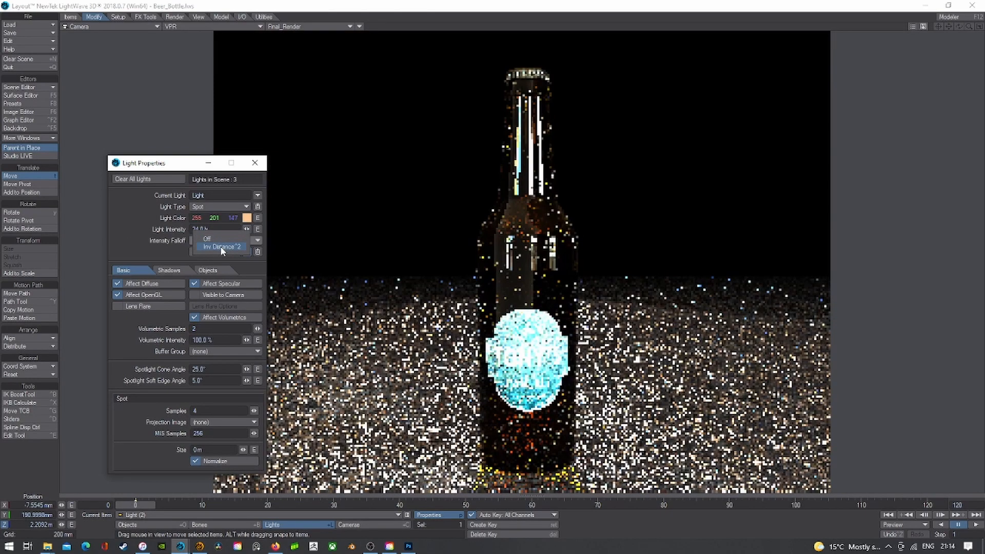
{"action": "left_click", "coordinate": [221, 248]}
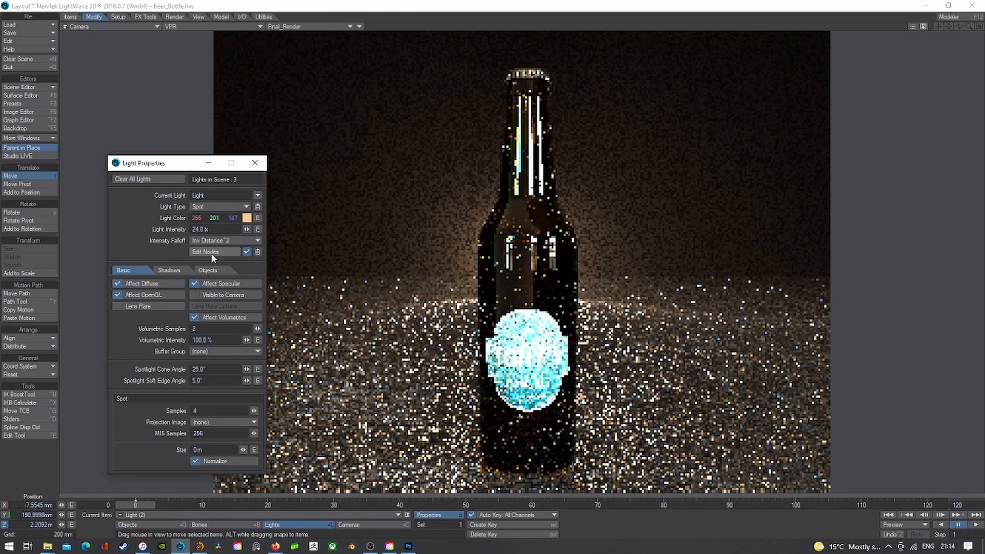
{"action": "left_click", "coordinate": [255, 163]}
- From Light (2)'s view, raise the spotlight and tilt it down toward the bottle
{"action": "left_click", "coordinate": [132, 26]}
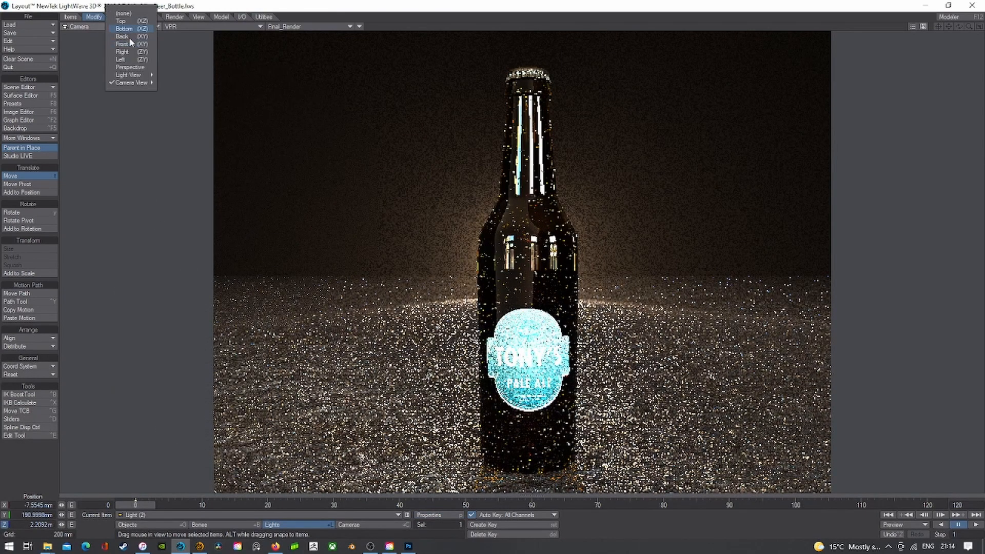
{"action": "mouse_move", "coordinate": [131, 75]}
{"action": "left_click", "coordinate": [177, 102]}
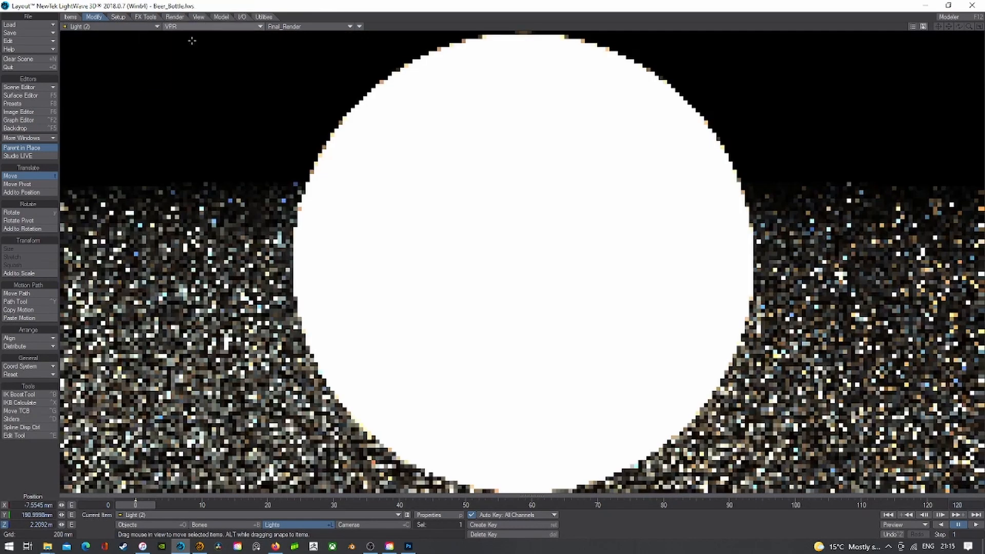
{"action": "left_click", "coordinate": [192, 40]}
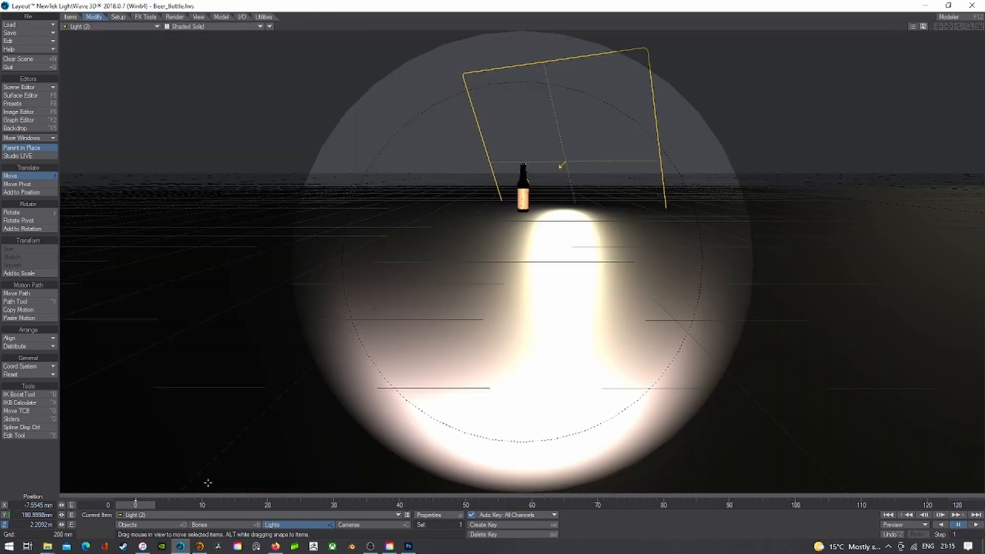
{"action": "left_click_drag", "start_coordinate": [61, 514], "coordinate": [129, 515]}
{"action": "key", "text": "y"}
{"action": "left_click_drag", "start_coordinate": [301, 303], "coordinate": [366, 212]}
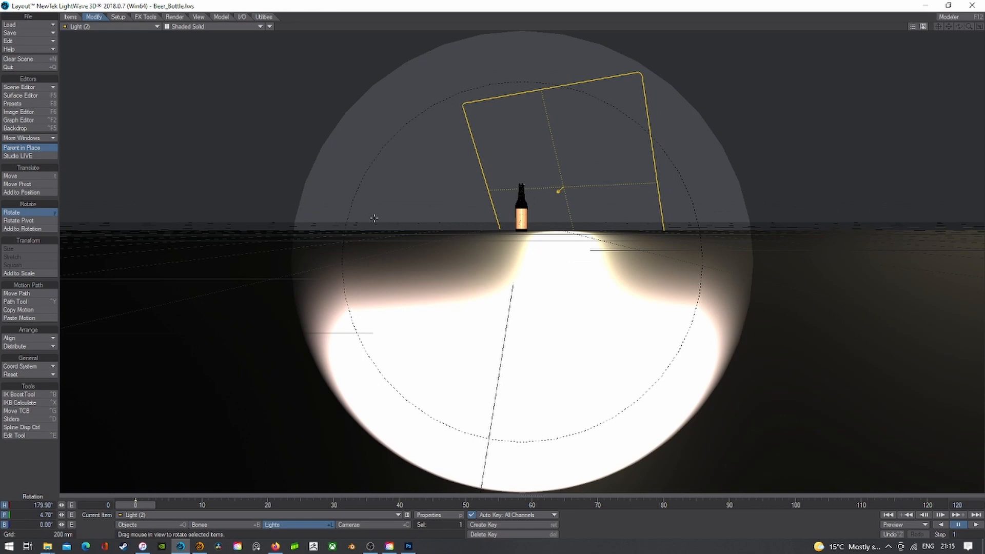
{"action": "key", "text": "t"}
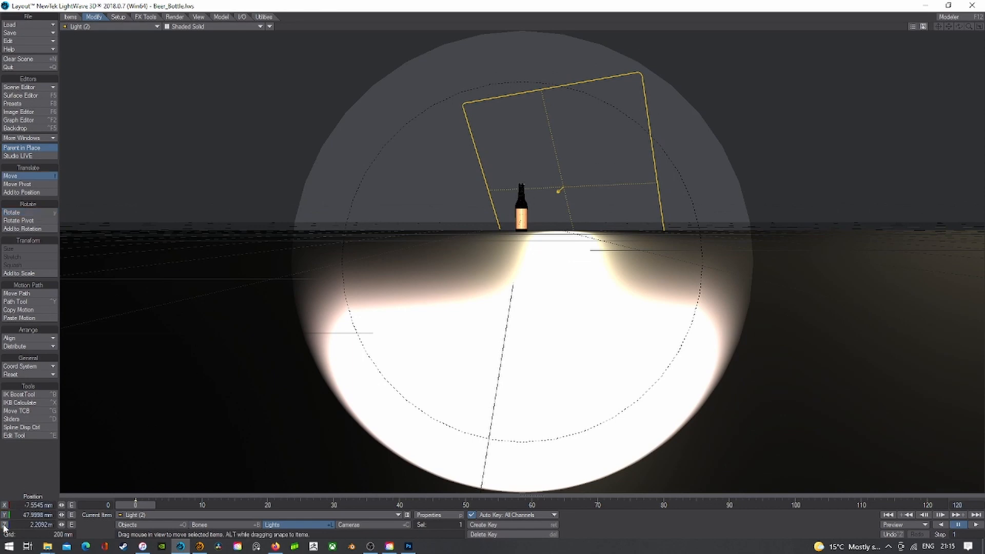
{"action": "left_click_drag", "start_coordinate": [217, 326], "coordinate": [219, 324]}
- Preview the camera view in VPR, then return to Shaded Solid
{"action": "left_click", "coordinate": [112, 26]}
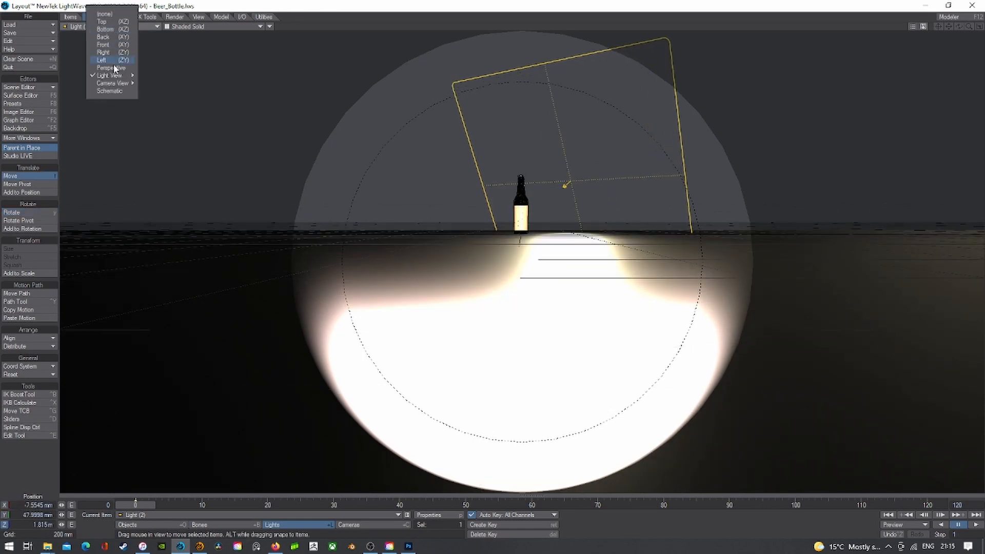
{"action": "mouse_move", "coordinate": [116, 84]}
{"action": "left_click", "coordinate": [154, 98]}
{"action": "left_click", "coordinate": [193, 27]}
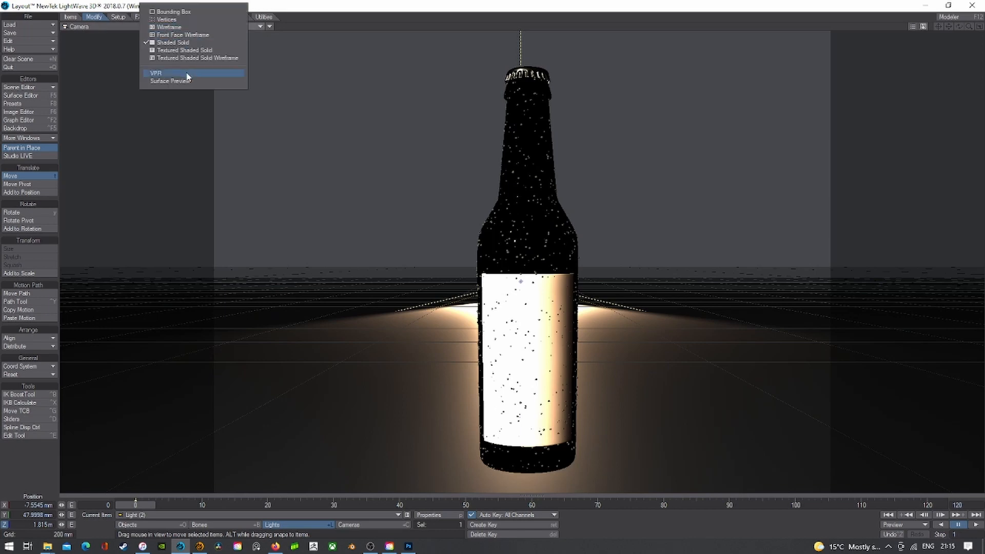
{"action": "left_click", "coordinate": [186, 73]}
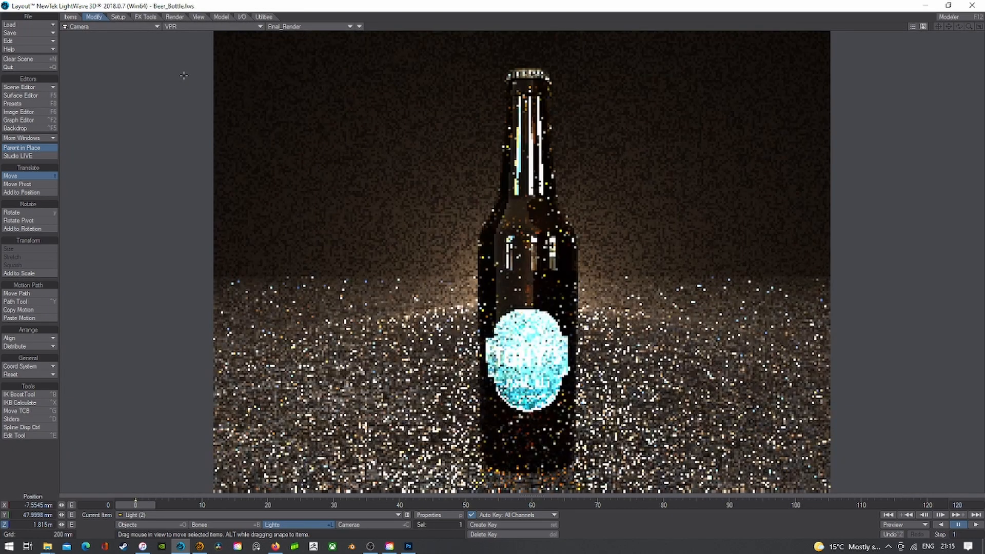
{"action": "left_click", "coordinate": [190, 27]}
{"action": "left_click", "coordinate": [189, 38]}
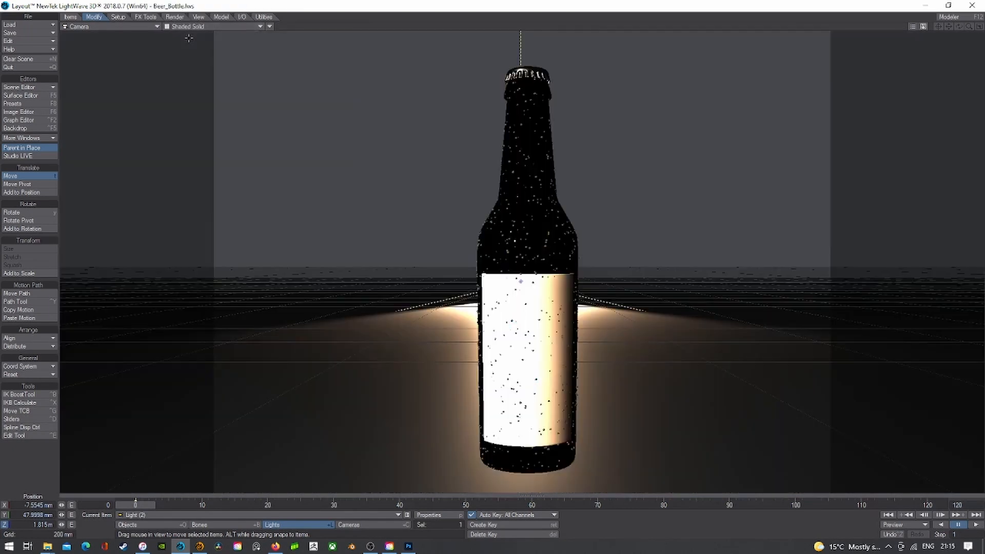
- In Left view with Z locked, raise Light (2) to about Y 284 mm
{"action": "left_click", "coordinate": [129, 27]}
{"action": "left_click", "coordinate": [126, 57]}
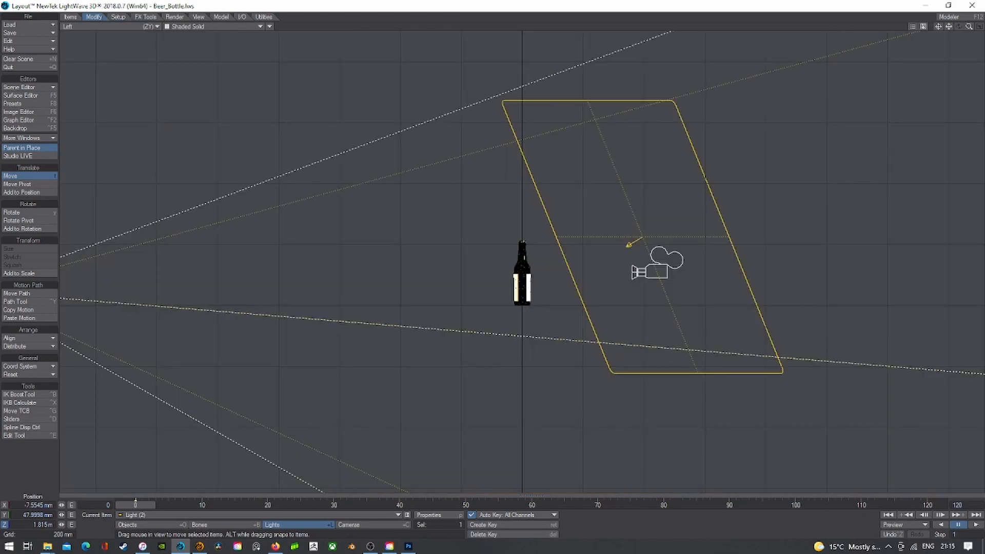
{"action": "left_click_drag", "start_coordinate": [328, 198], "coordinate": [321, 198]}
{"action": "key", "text": "ctrl+z"}
{"action": "left_click", "coordinate": [4, 516]}
{"action": "left_click", "coordinate": [4, 525]}
{"action": "left_click_drag", "start_coordinate": [250, 336], "coordinate": [251, 333]}
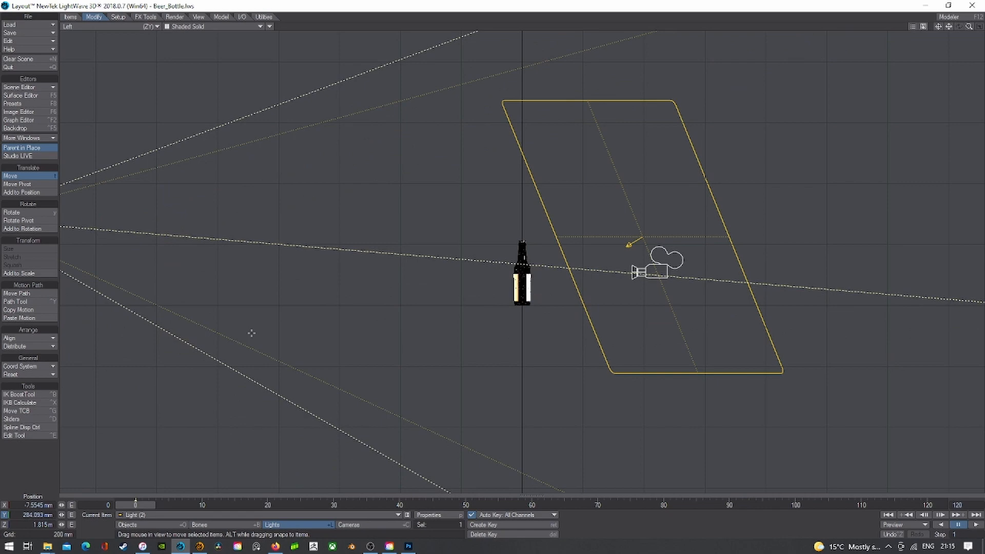
- From Light (2)'s view, rotate the spotlight to about 180.2° heading and 8.2° pitch
{"action": "left_click", "coordinate": [106, 26]}
{"action": "mouse_move", "coordinate": [102, 72]}
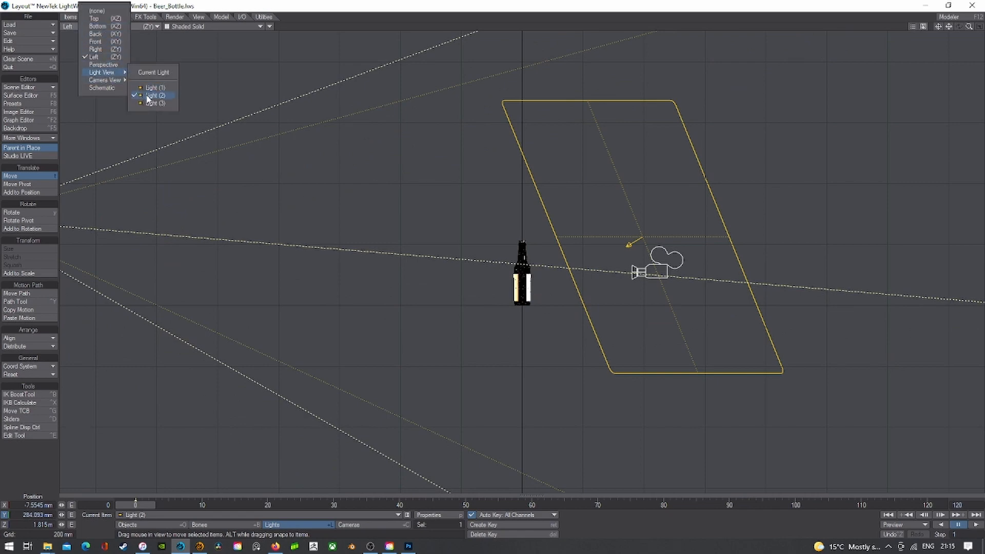
{"action": "left_click", "coordinate": [152, 95]}
{"action": "key", "text": "y"}
{"action": "left_click_drag", "start_coordinate": [262, 125], "coordinate": [263, 126]}
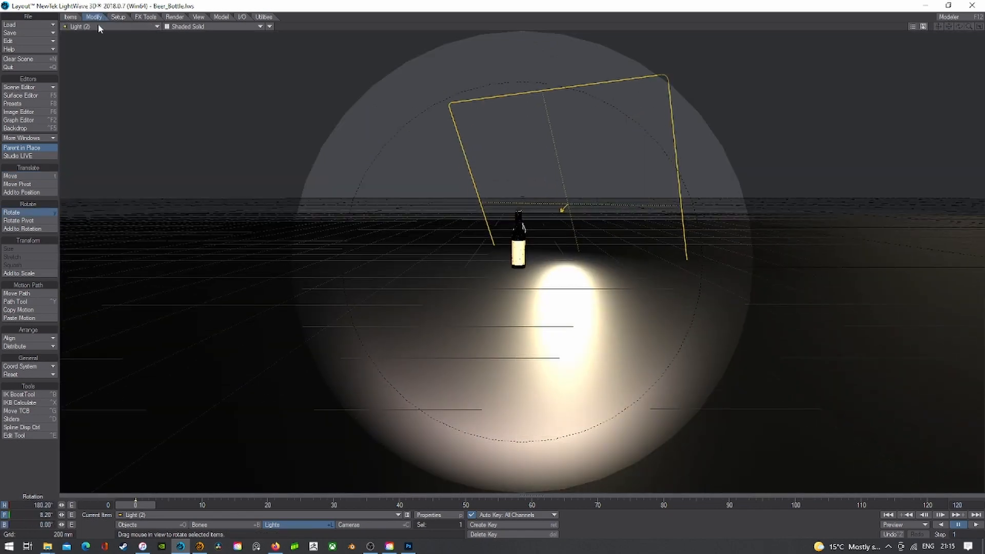
- Show the camera view in VPR and open the spotlight's Light Properties
{"action": "left_click", "coordinate": [98, 26]}
{"action": "mouse_move", "coordinate": [113, 80]}
{"action": "left_click", "coordinate": [147, 97]}
{"action": "left_click", "coordinate": [192, 28]}
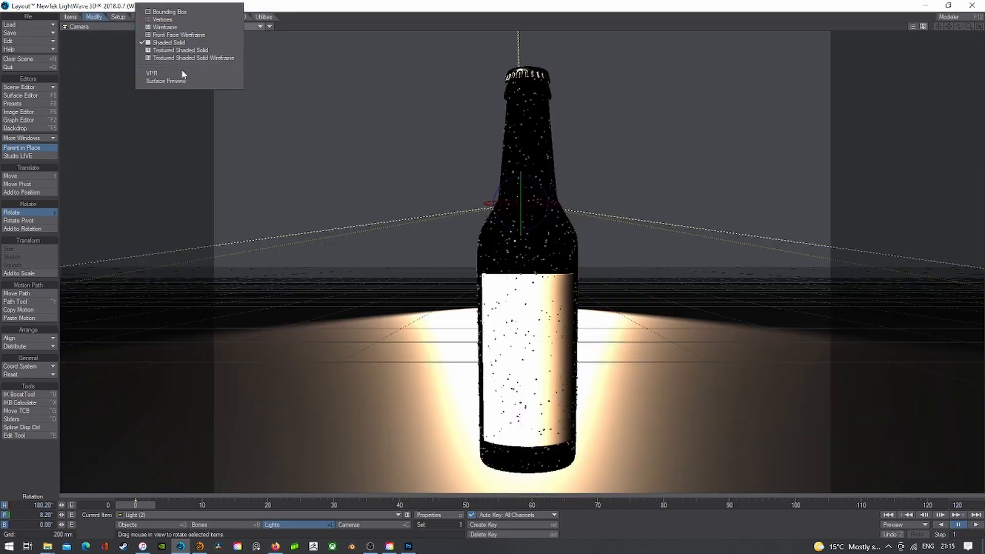
{"action": "left_click", "coordinate": [183, 72]}
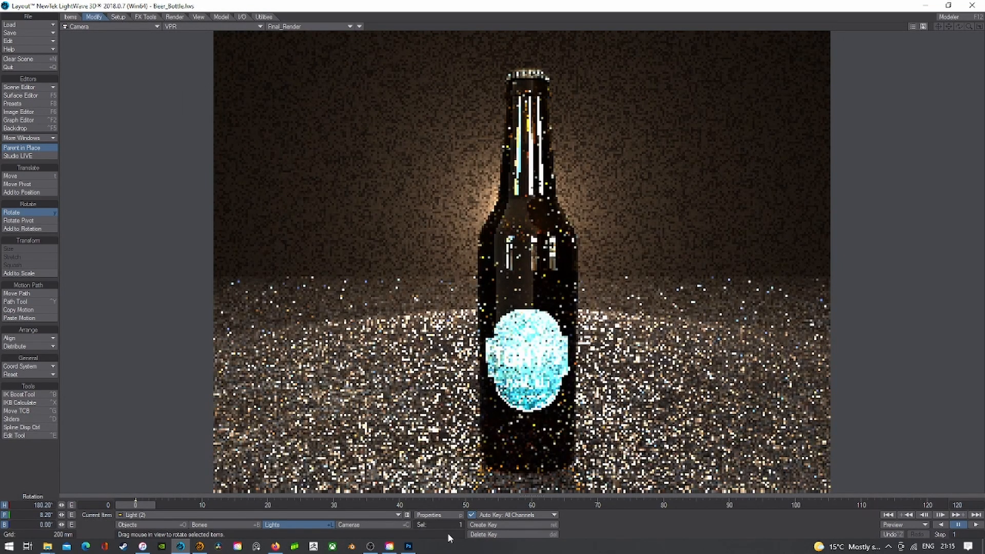
{"action": "left_click", "coordinate": [444, 513]}
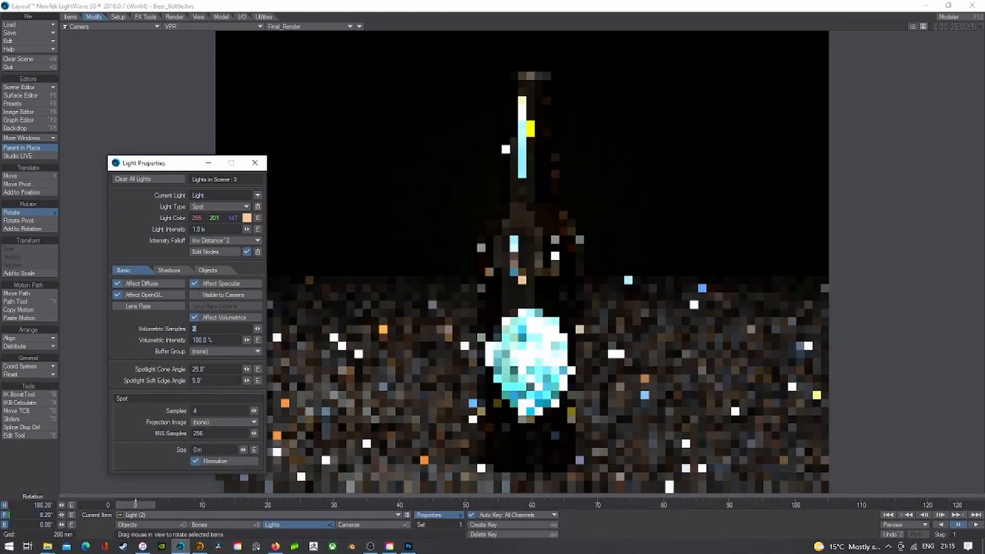
- Set Light (2)'s intensity to 12 lx and return to Shaded Solid display
{"action": "left_click_drag", "start_coordinate": [215, 230], "coordinate": [129, 224]}
{"action": "type", "text": "1"}
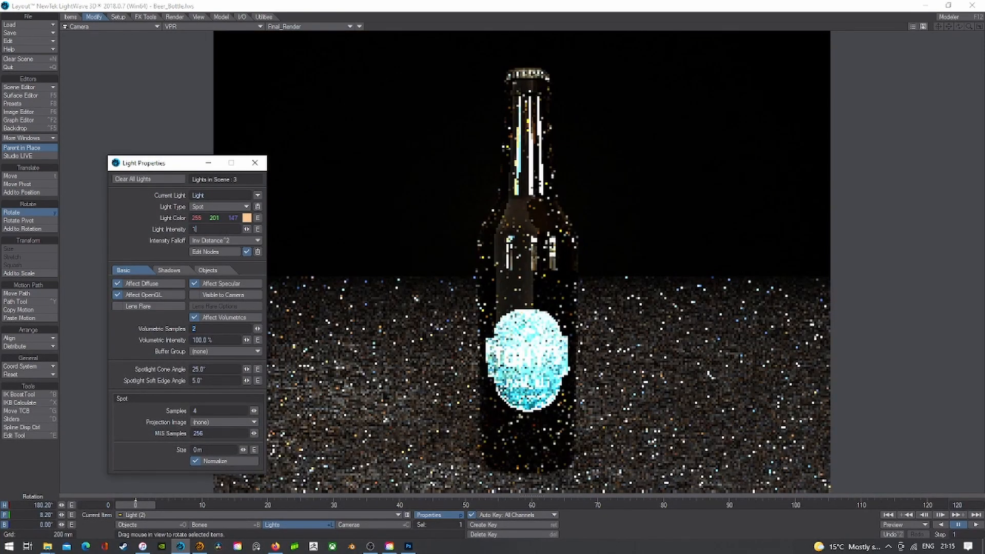
{"action": "type", "text": "2"}
{"action": "key", "text": "Tab"}
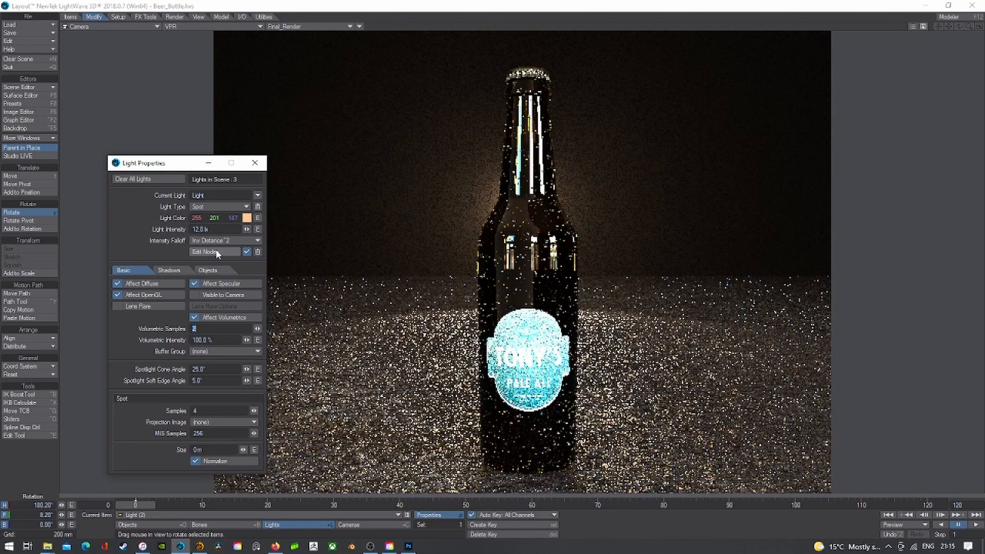
{"action": "left_click", "coordinate": [255, 162]}
{"action": "left_click", "coordinate": [215, 27]}
{"action": "left_click", "coordinate": [213, 44]}
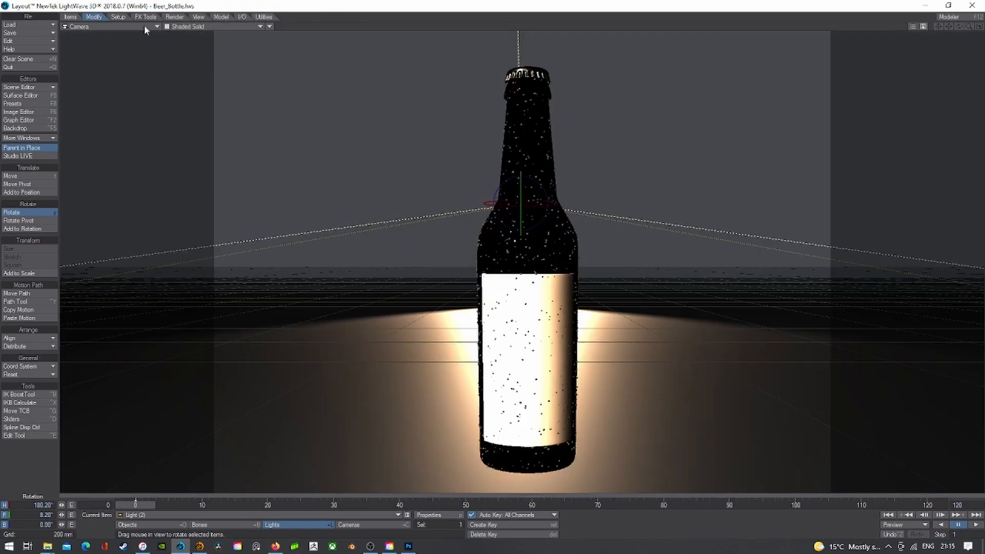
- From Light (2)'s view, raise the spotlight and pitch it down toward the floor
{"action": "left_click", "coordinate": [144, 26]}
{"action": "mouse_move", "coordinate": [122, 71]}
{"action": "left_click", "coordinate": [169, 97]}
{"action": "key", "text": "t"}
{"action": "right_click_drag", "start_coordinate": [297, 170], "coordinate": [297, 163]}
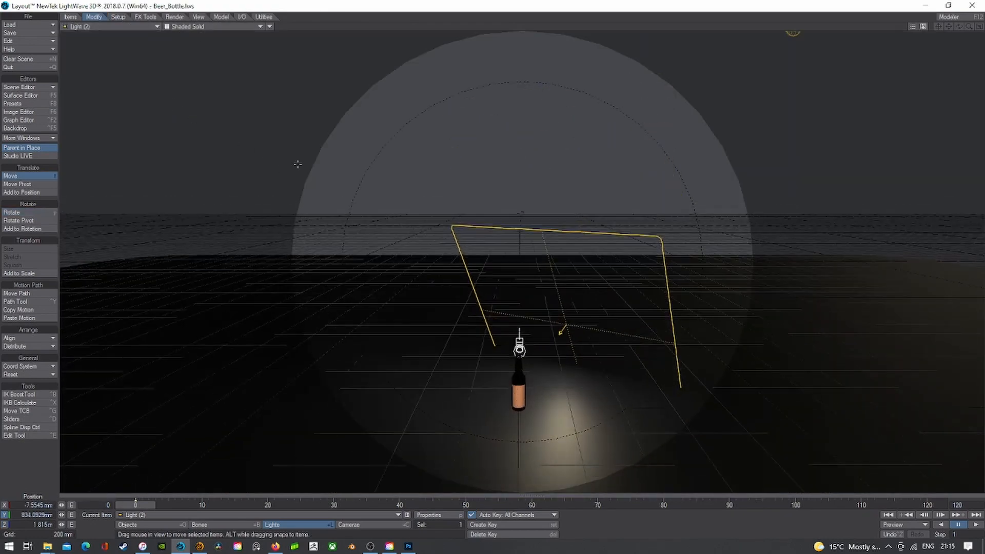
{"action": "key", "text": "y"}
{"action": "left_click_drag", "start_coordinate": [297, 162], "coordinate": [299, 190]}
{"action": "key", "text": "t"}
- Check the lighting in a camera VPR render, then go back to Shaded Solid
{"action": "left_click", "coordinate": [109, 26]}
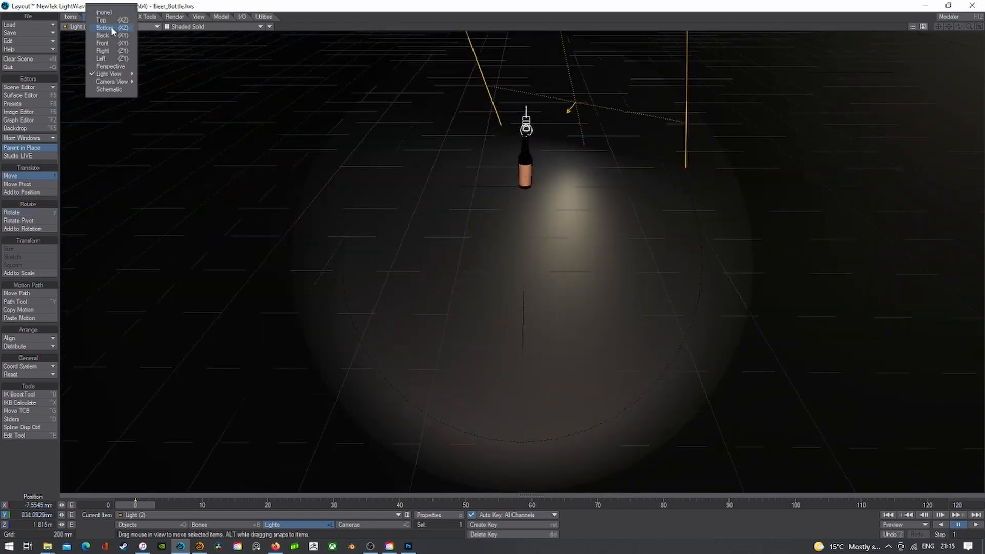
{"action": "mouse_move", "coordinate": [111, 82]}
{"action": "left_click", "coordinate": [169, 99]}
{"action": "left_click", "coordinate": [182, 26]}
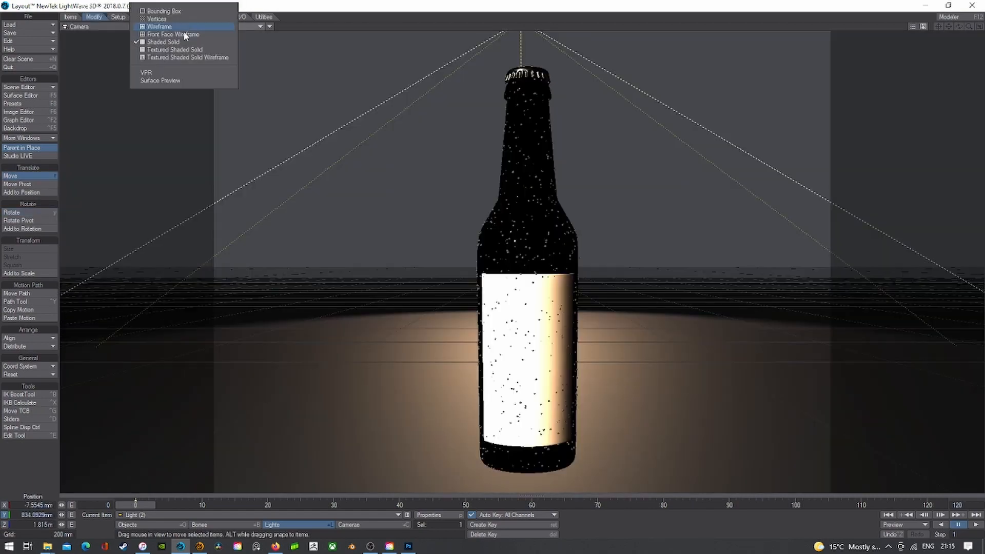
{"action": "left_click", "coordinate": [178, 74]}
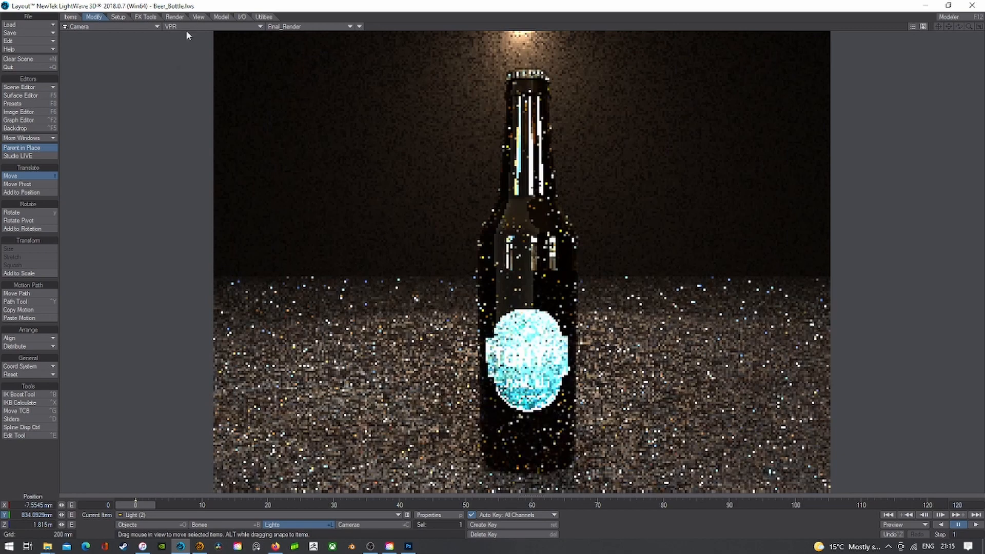
{"action": "left_click", "coordinate": [184, 26]}
{"action": "left_click", "coordinate": [183, 39]}
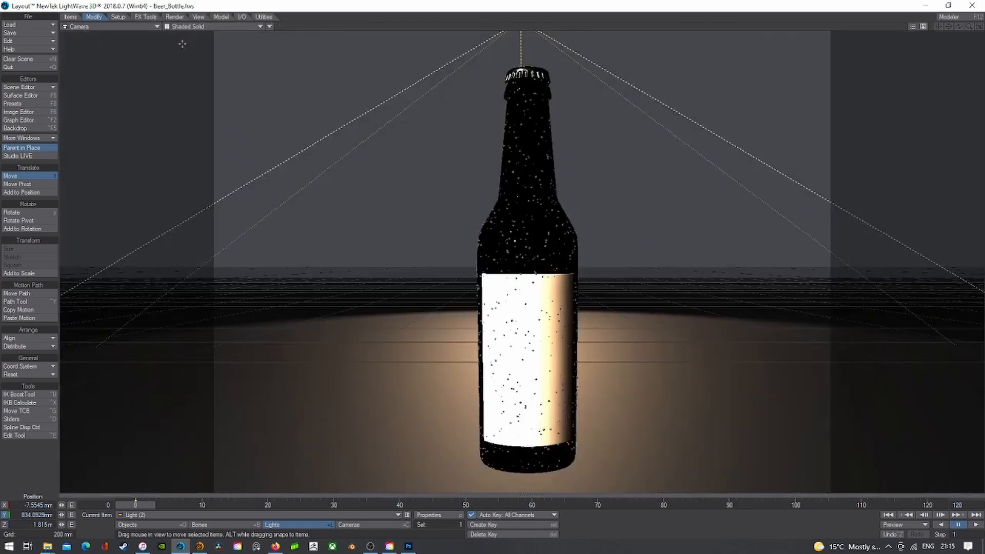
- Unlock X and Z, slide Light (2) so its pool nears the bottle, and re-pitch the beam
{"action": "left_click", "coordinate": [131, 26]}
{"action": "mouse_move", "coordinate": [127, 77]}
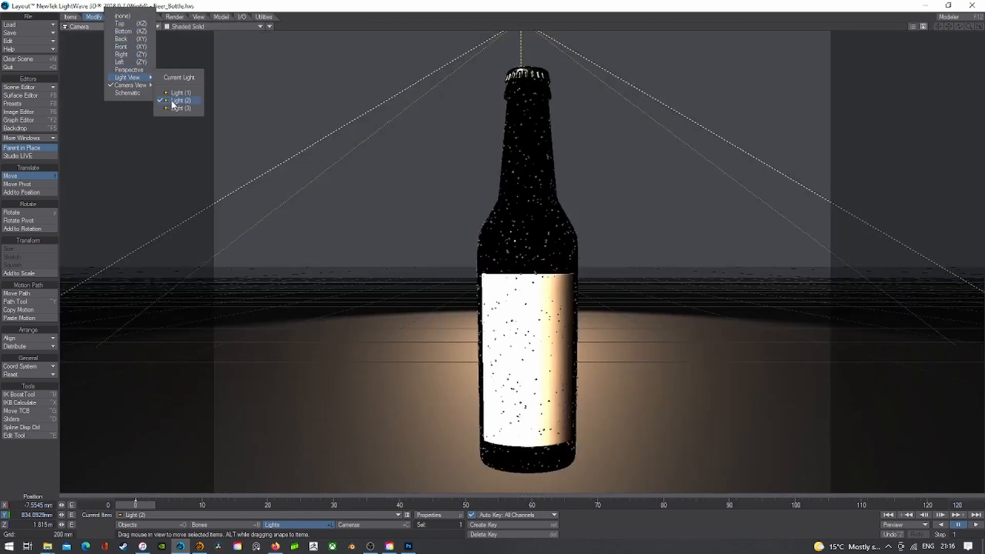
{"action": "left_click", "coordinate": [173, 100]}
{"action": "left_click", "coordinate": [5, 505]}
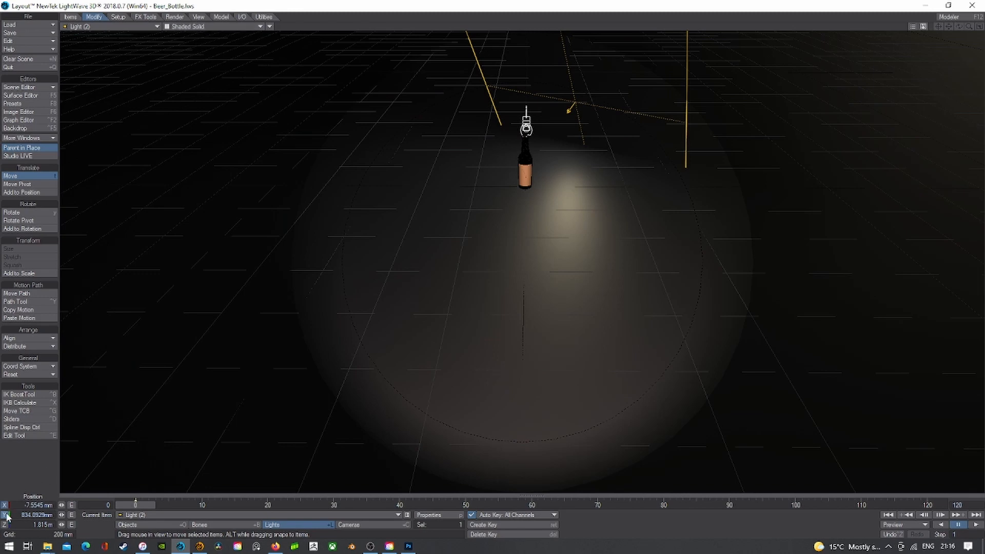
{"action": "left_click", "coordinate": [5, 525]}
{"action": "left_click_drag", "start_coordinate": [233, 334], "coordinate": [239, 210]}
{"action": "right_click_drag", "start_coordinate": [238, 210], "coordinate": [238, 277]}
{"action": "key", "text": "y"}
{"action": "left_click_drag", "start_coordinate": [238, 277], "coordinate": [239, 226]}
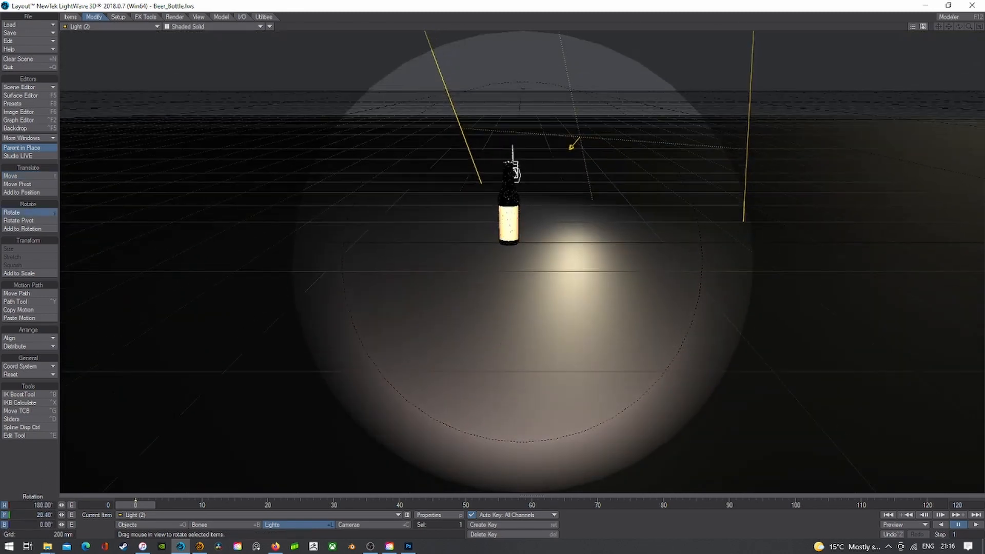
- Preview the repositioned spotlight through the camera in VPR, then return to Shaded Solid
{"action": "left_click", "coordinate": [112, 26]}
{"action": "mouse_move", "coordinate": [123, 84]}
{"action": "left_click", "coordinate": [147, 96]}
{"action": "left_click", "coordinate": [186, 26]}
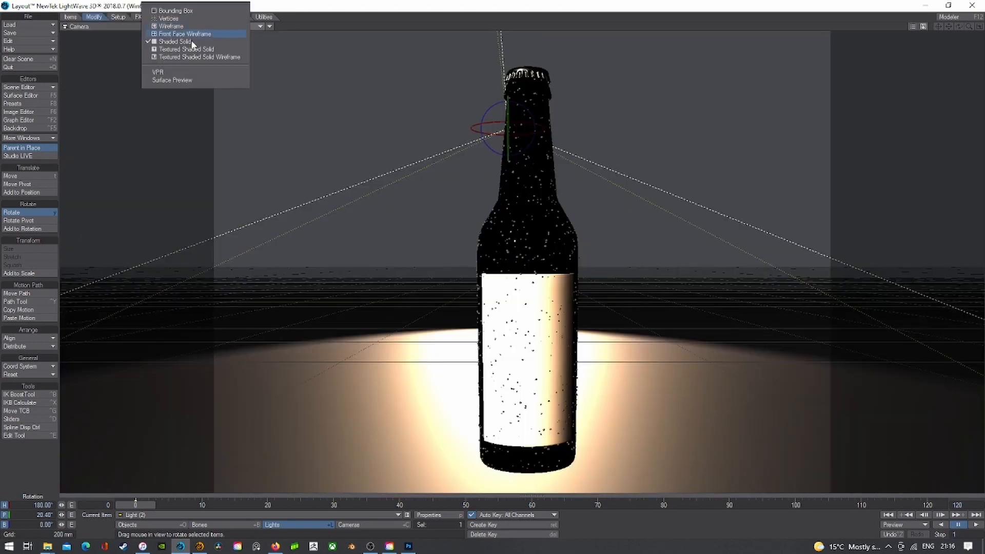
{"action": "left_click", "coordinate": [184, 71]}
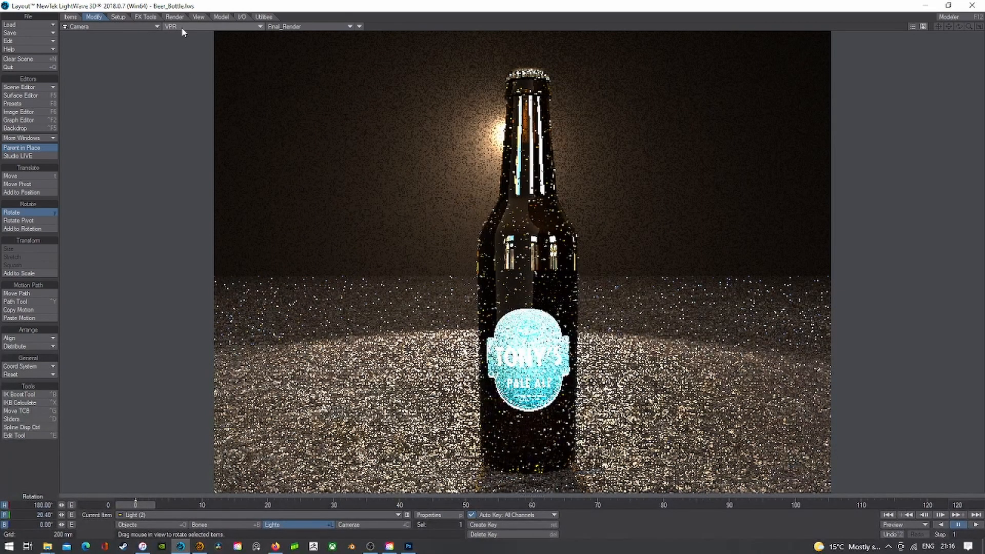
{"action": "left_click", "coordinate": [183, 27]}
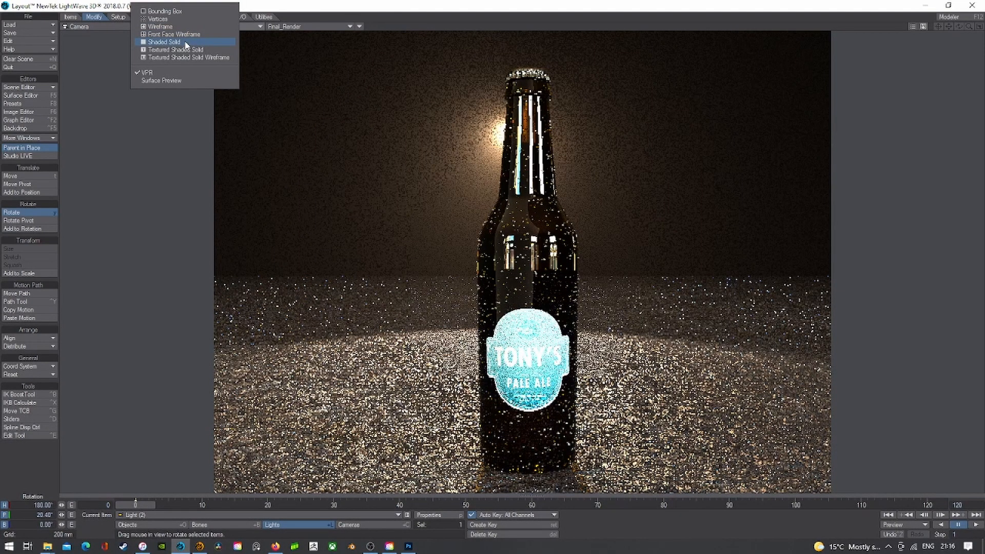
{"action": "left_click", "coordinate": [186, 43]}
- From Light (2)'s view, pull the spotlight back from the bottle
{"action": "left_click", "coordinate": [120, 28]}
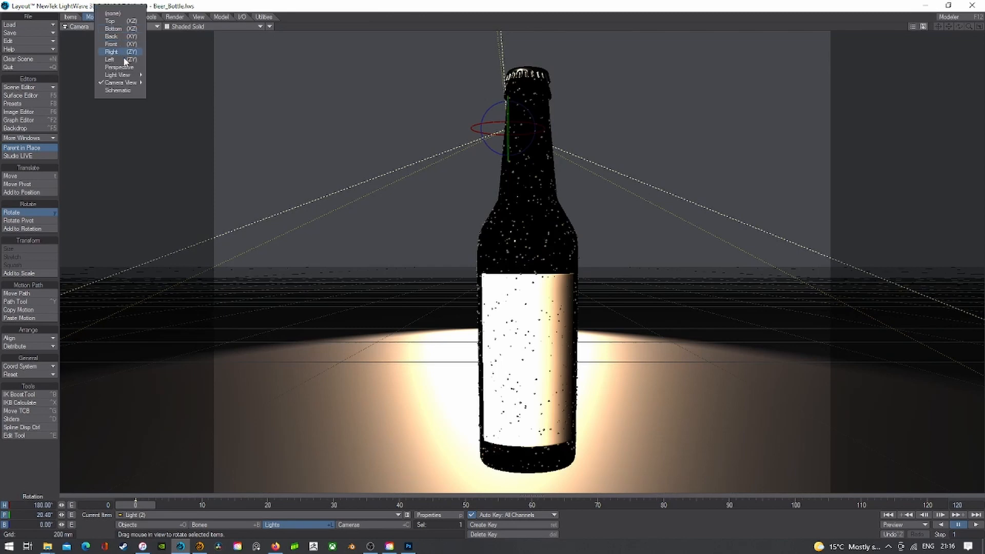
{"action": "mouse_move", "coordinate": [123, 76]}
{"action": "left_click", "coordinate": [169, 98]}
{"action": "key", "text": "t"}
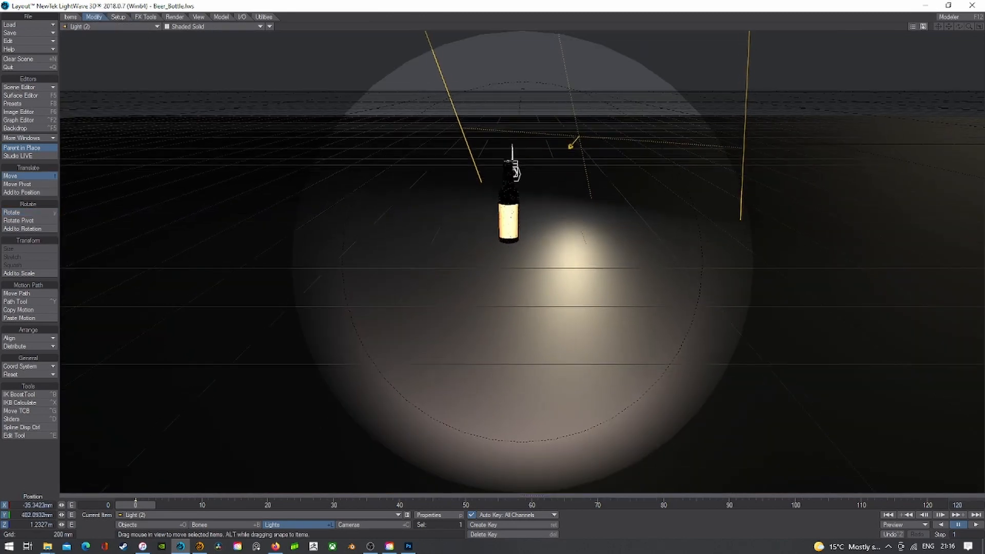
{"action": "left_click_drag", "start_coordinate": [523, 267], "coordinate": [528, 254]}
{"action": "key", "text": "y"}
- Widen the spot light's cone angle to 45° and preview it from the camera with a live render
{"action": "left_click", "coordinate": [428, 516]}
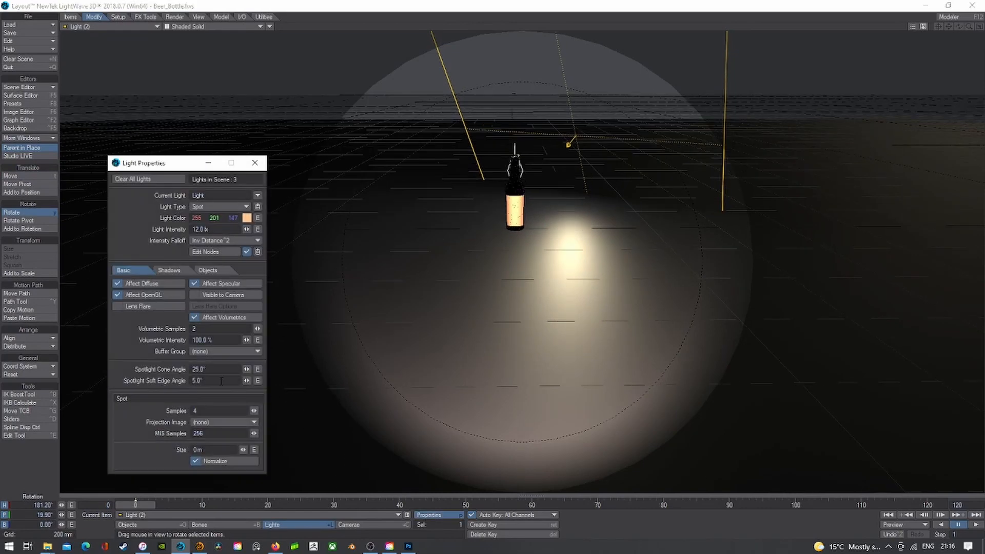
{"action": "type", "text": "45"}
{"action": "key", "text": "Tab"}
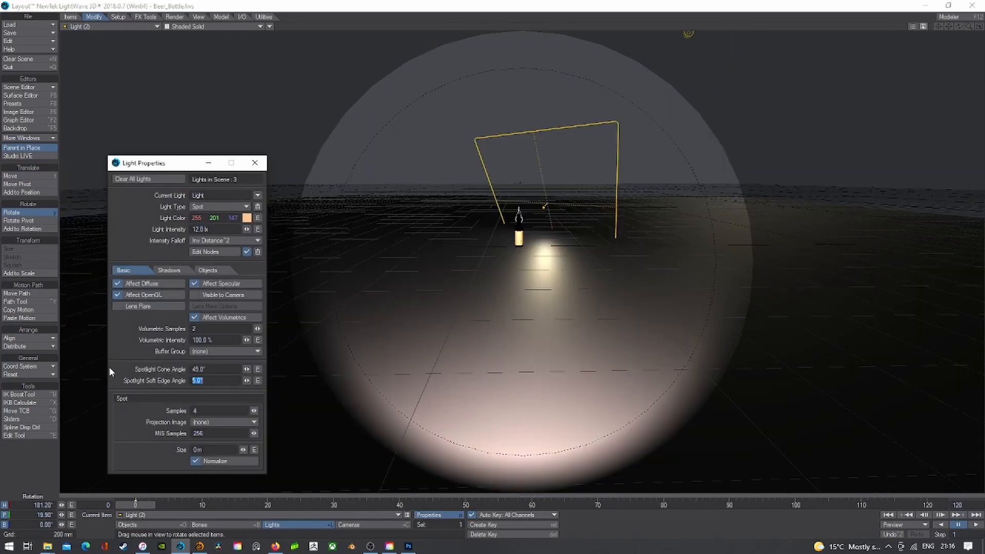
{"action": "left_click", "coordinate": [97, 26]}
{"action": "left_click", "coordinate": [149, 92]}
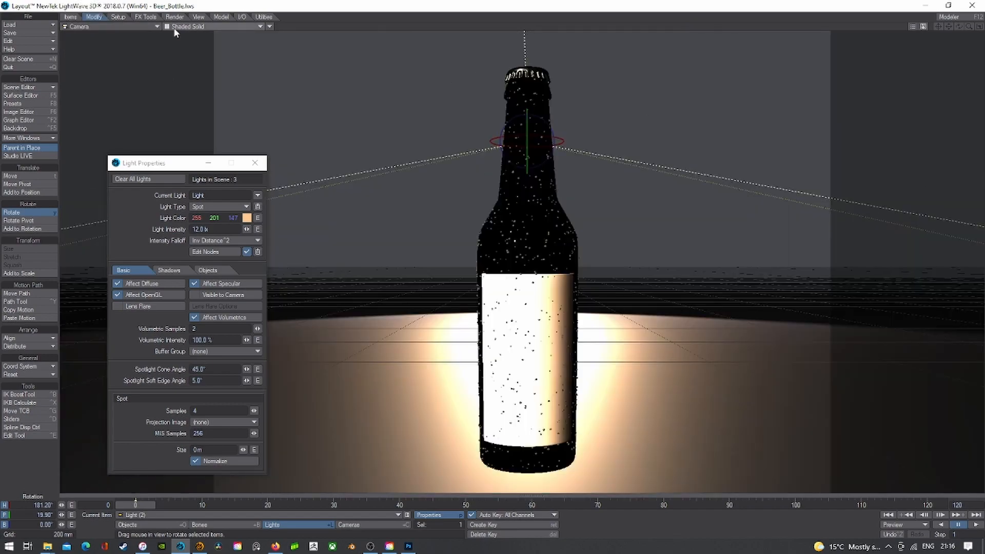
{"action": "left_click", "coordinate": [171, 26]}
{"action": "left_click", "coordinate": [170, 72]}
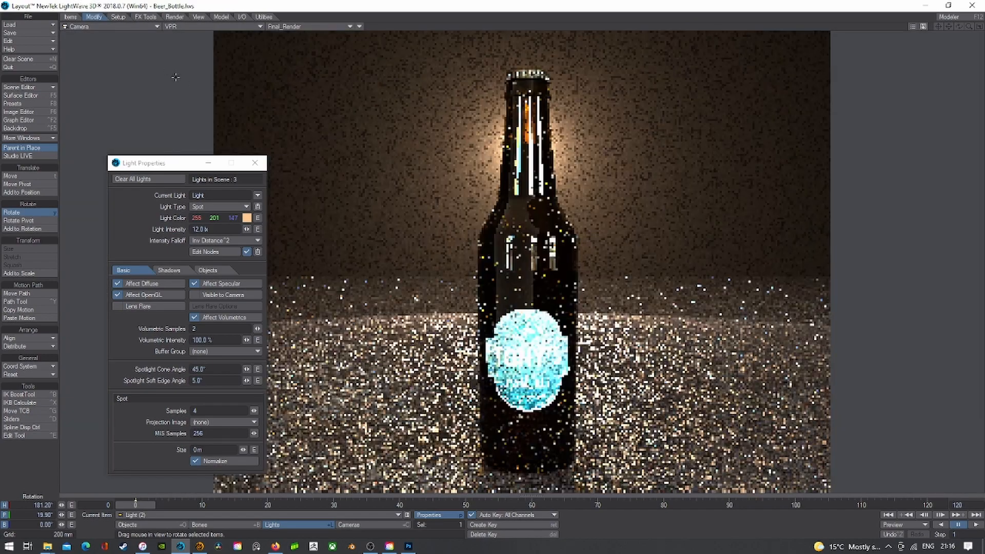
{"action": "left_click", "coordinate": [264, 167]}
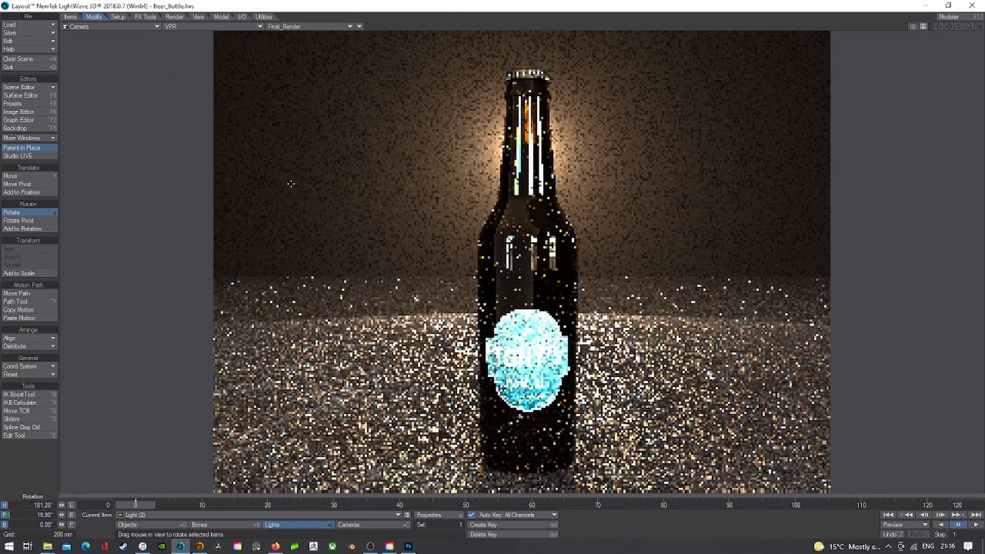
{"action": "left_click", "coordinate": [224, 27]}
{"action": "left_click", "coordinate": [219, 46]}
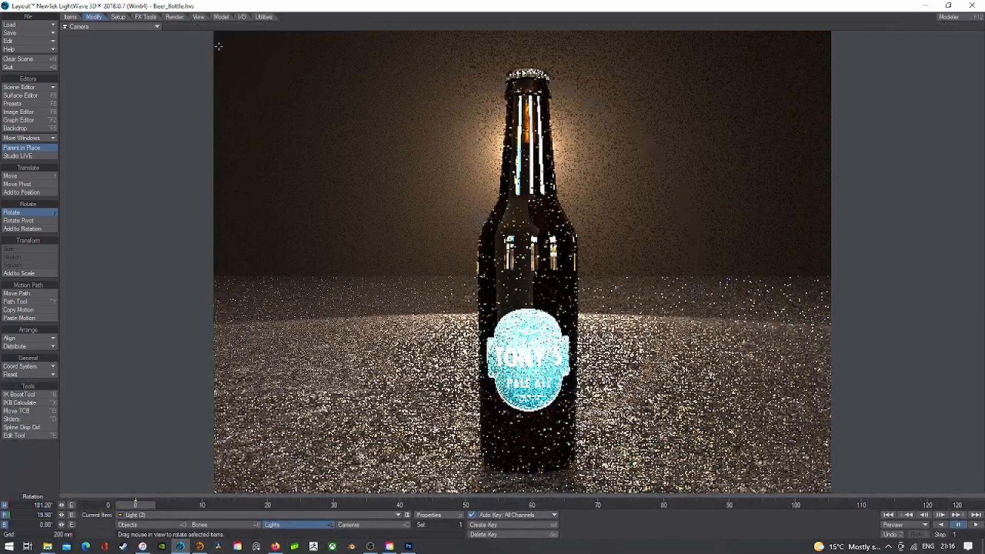
- Lower the Light (1) environment light intensity to 3.0 lx, then to 1.0 lx, previewing live
{"action": "left_click", "coordinate": [337, 515]}
{"action": "left_click", "coordinate": [336, 513]}
{"action": "left_click", "coordinate": [446, 515]}
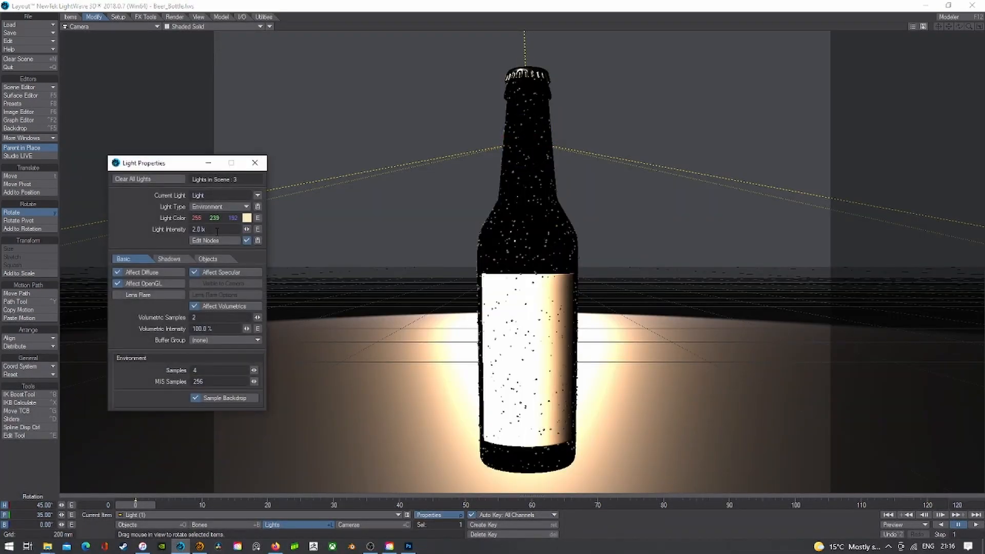
{"action": "type", "text": "3"}
{"action": "key", "text": "Tab"}
{"action": "left_click", "coordinate": [183, 28]}
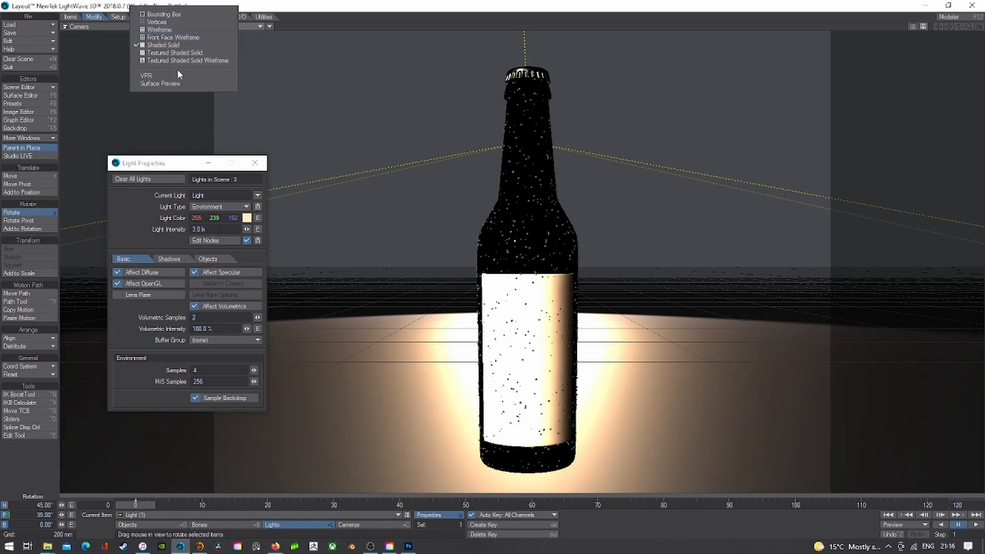
{"action": "left_click", "coordinate": [177, 72]}
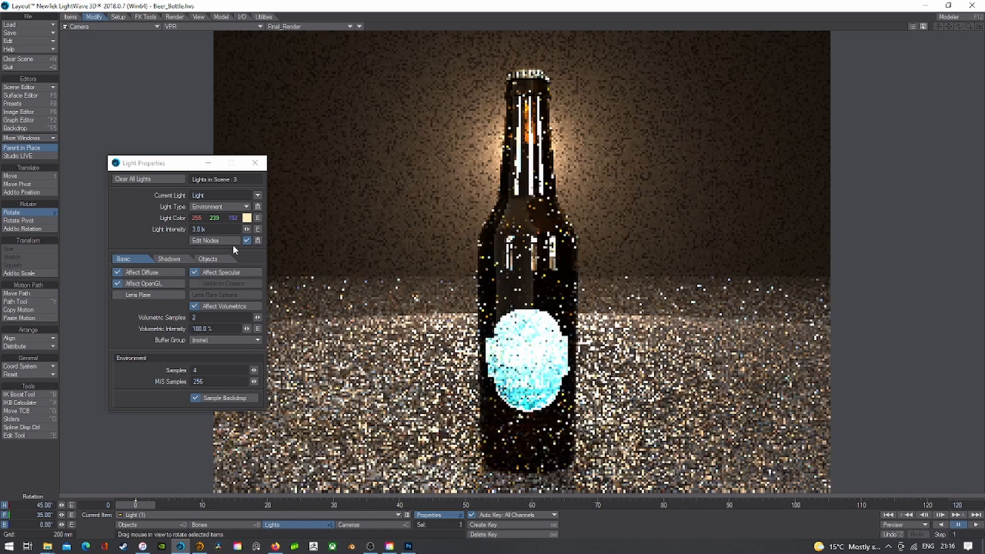
{"action": "left_click_drag", "start_coordinate": [217, 229], "coordinate": [201, 230]}
{"action": "type", "text": "1"}
{"action": "key", "text": "Tab"}
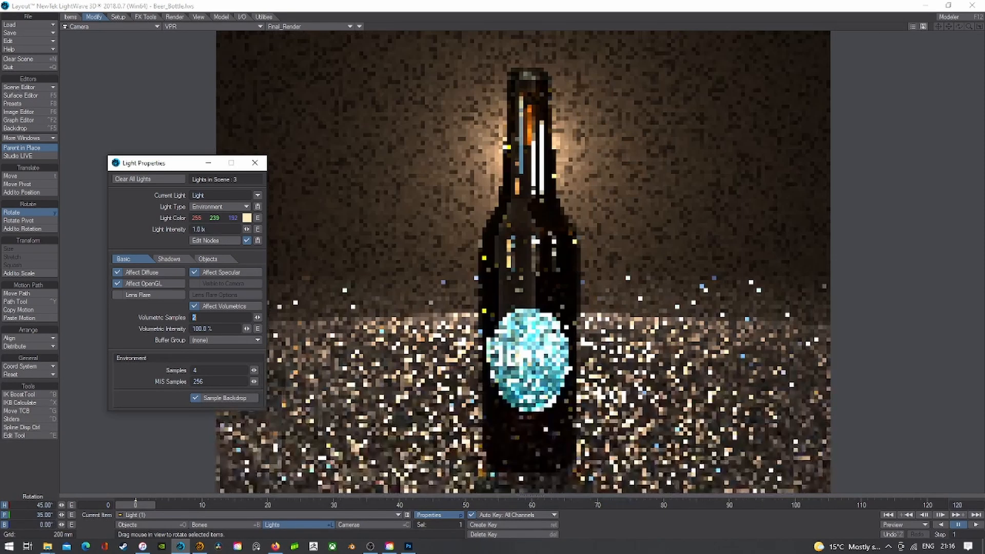
- Raise the Light (3) area light intensity through 4.0 and 12.0 to 24.0 lx
{"action": "left_click", "coordinate": [239, 515]}
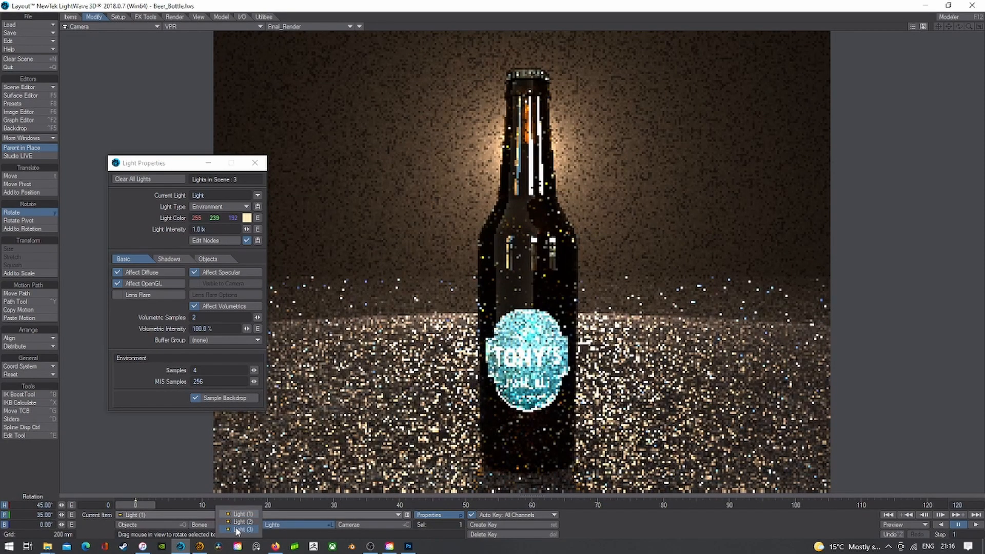
{"action": "left_click", "coordinate": [237, 532]}
{"action": "left_click_drag", "start_coordinate": [212, 230], "coordinate": [147, 227]}
{"action": "type", "text": "4"}
{"action": "key", "text": "Tab"}
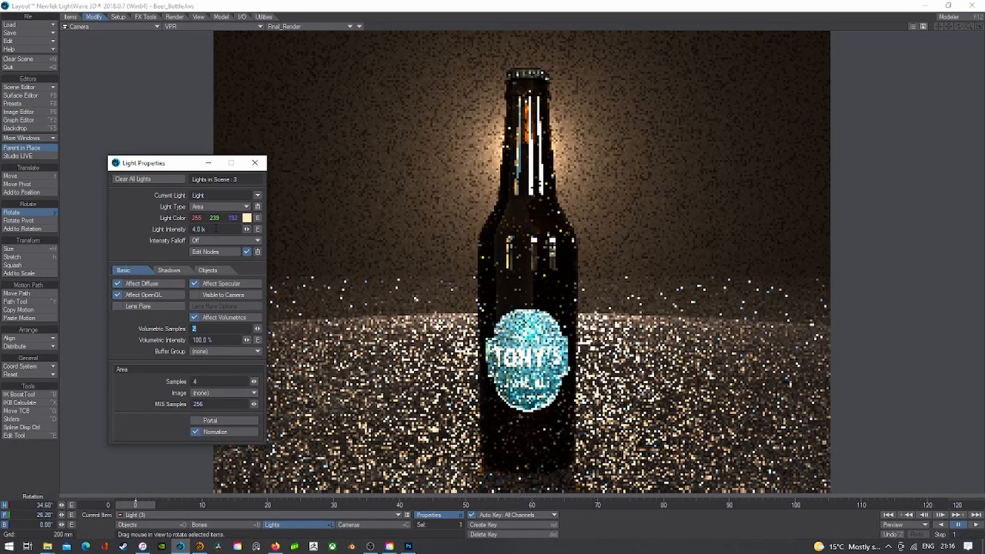
{"action": "type", "text": "12"}
{"action": "key", "text": "Tab"}
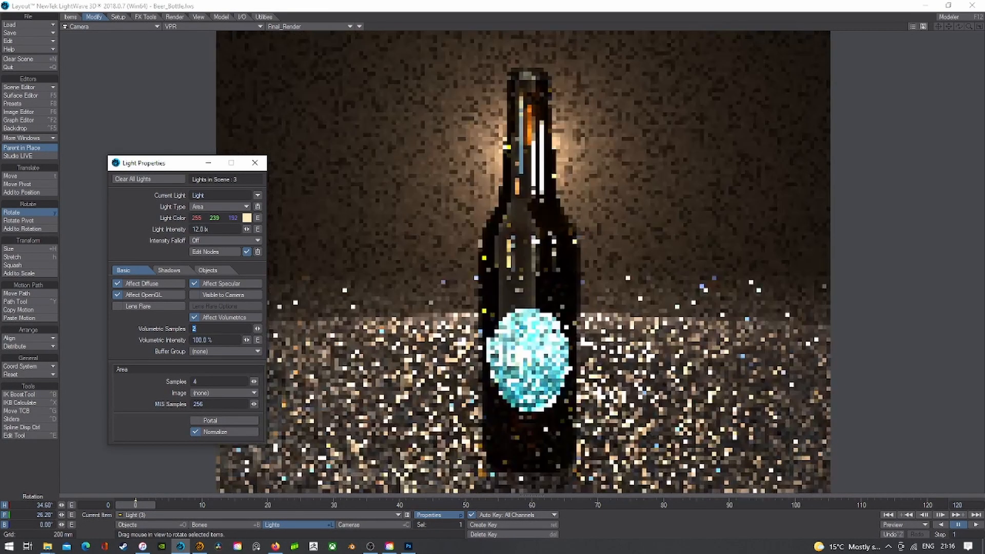
{"action": "left_click_drag", "start_coordinate": [222, 229], "coordinate": [171, 234]}
{"action": "type", "text": "24"}
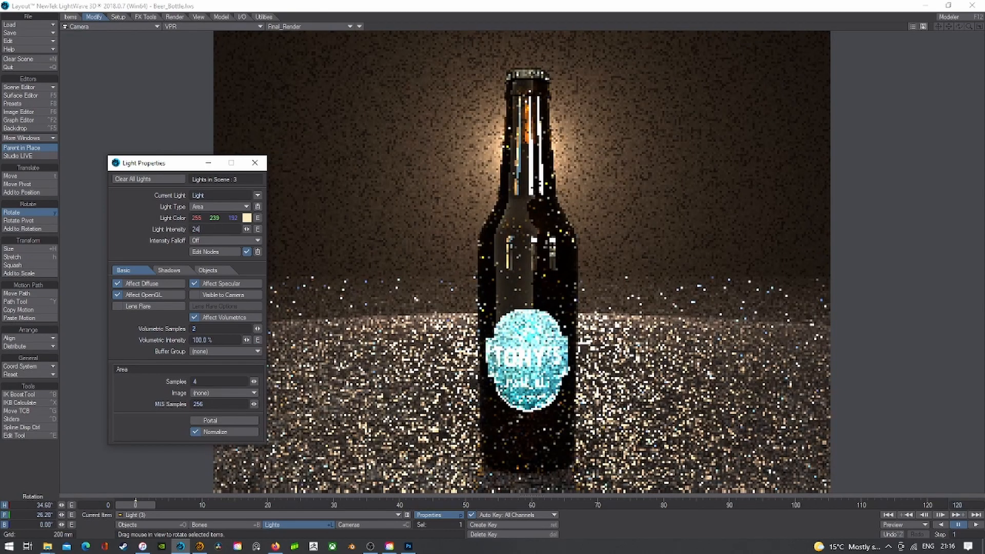
{"action": "key", "text": "Tab"}
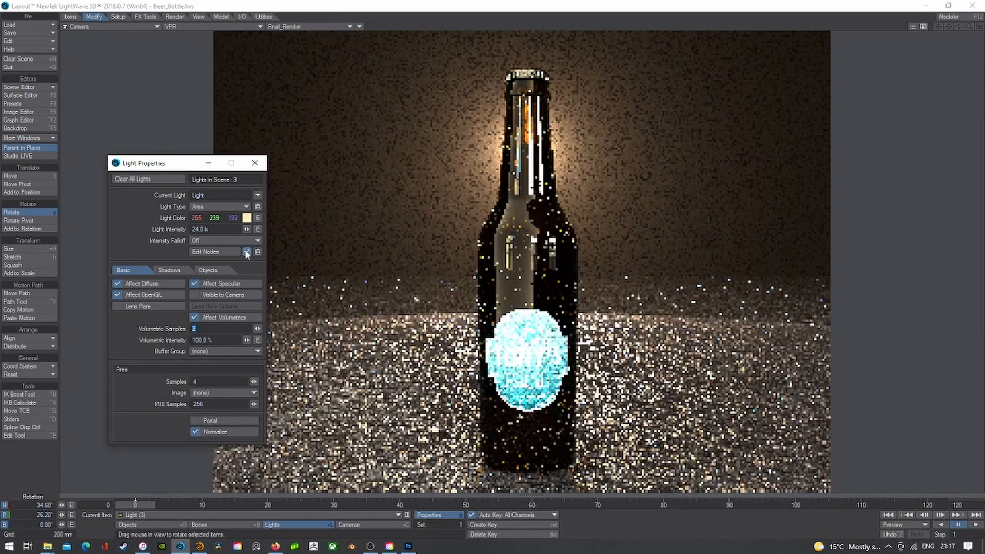
- Briefly exclude Beer_Bottle:Ground from the area light, re-include it, and close Light Properties
{"action": "left_click", "coordinate": [208, 271]}
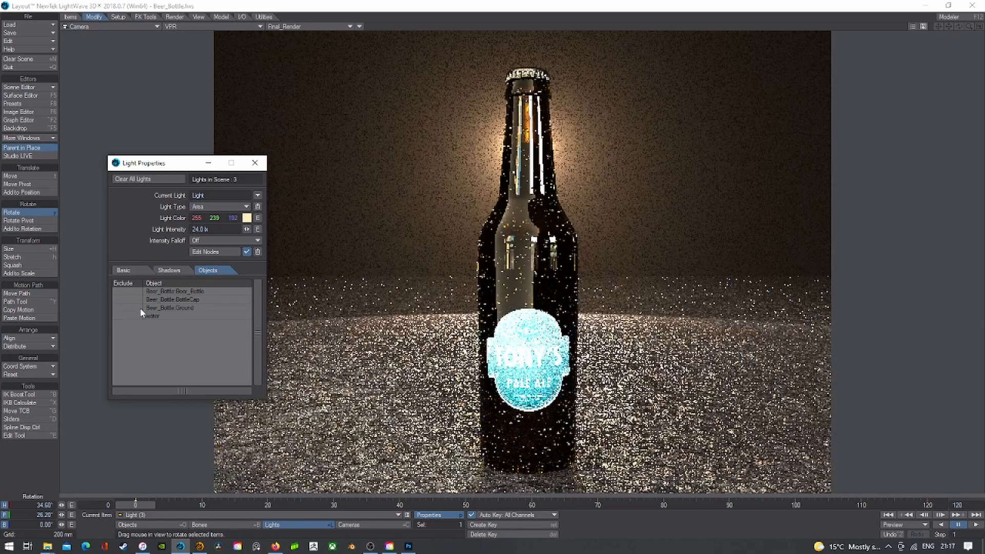
{"action": "left_click", "coordinate": [120, 308]}
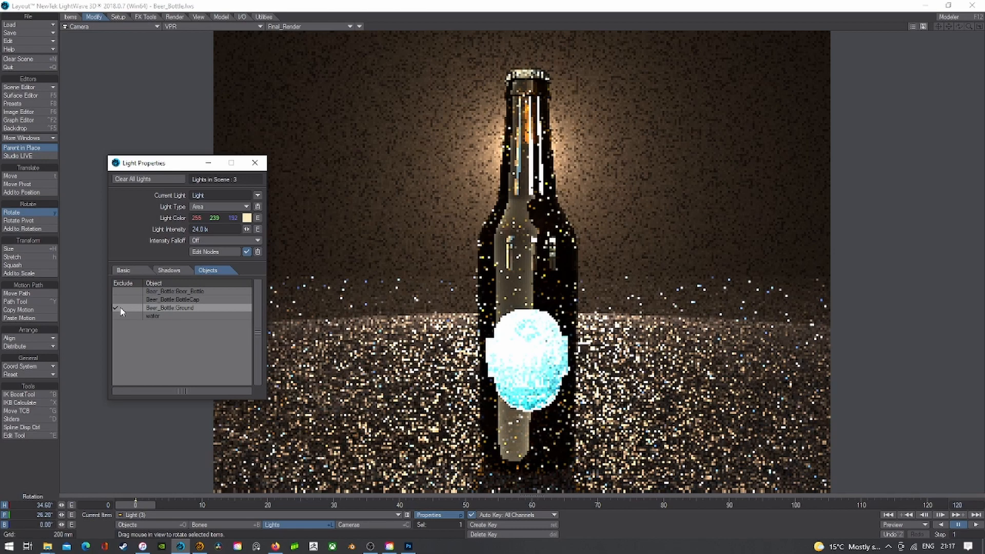
{"action": "left_click", "coordinate": [120, 309]}
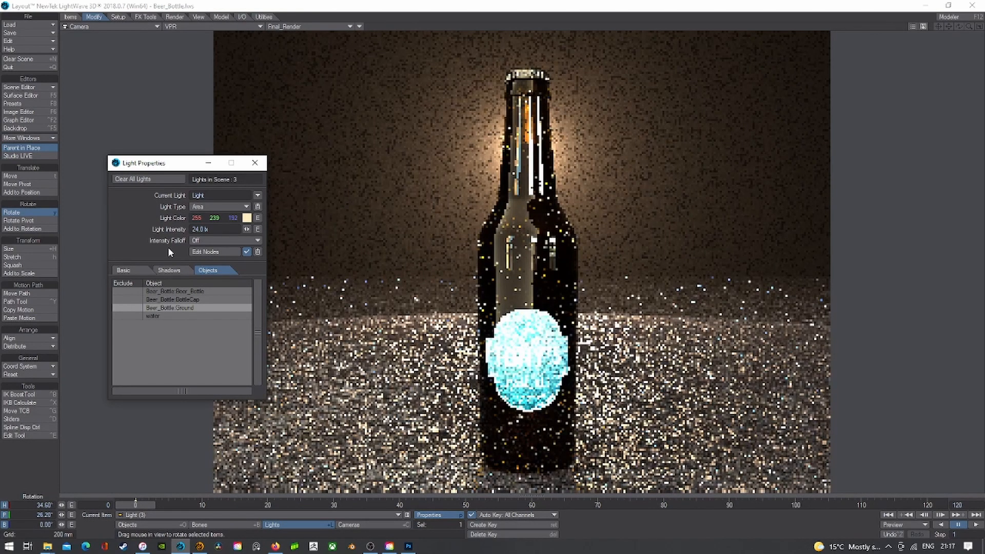
{"action": "left_click", "coordinate": [255, 165]}
{"action": "left_click", "coordinate": [219, 28]}
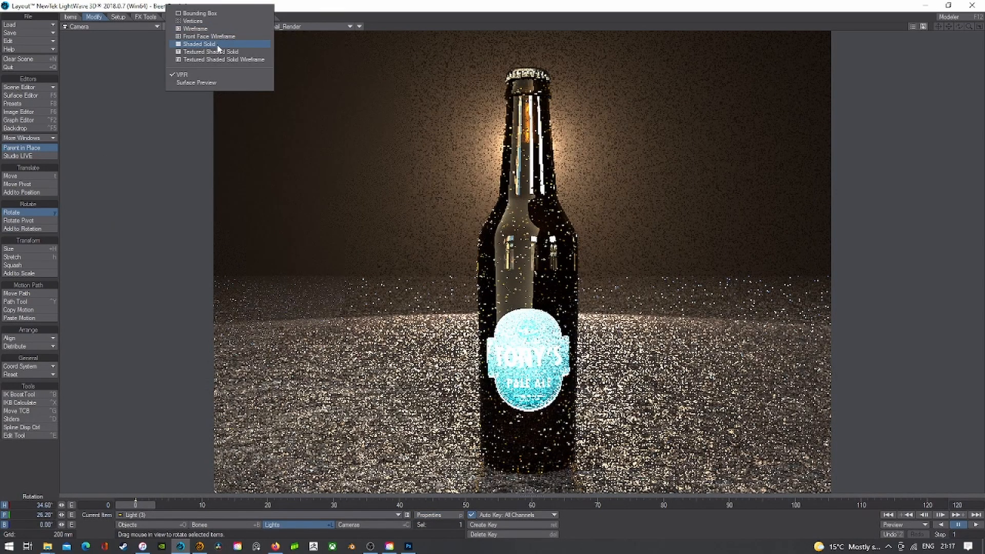
{"action": "left_click", "coordinate": [217, 45]}
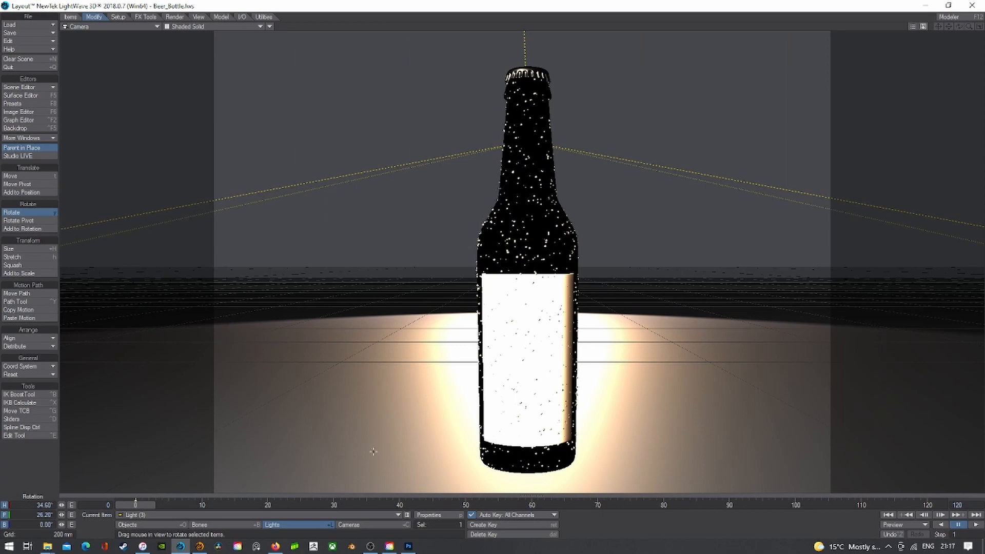
{"action": "left_click", "coordinate": [352, 525]}
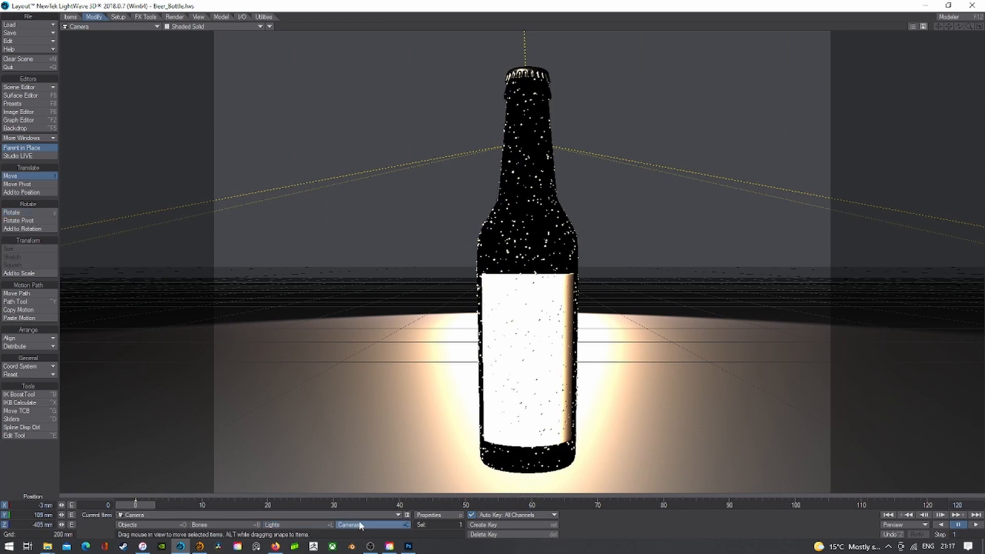
{"action": "left_click", "coordinate": [152, 525]}
{"action": "key", "text": "shift+h"}
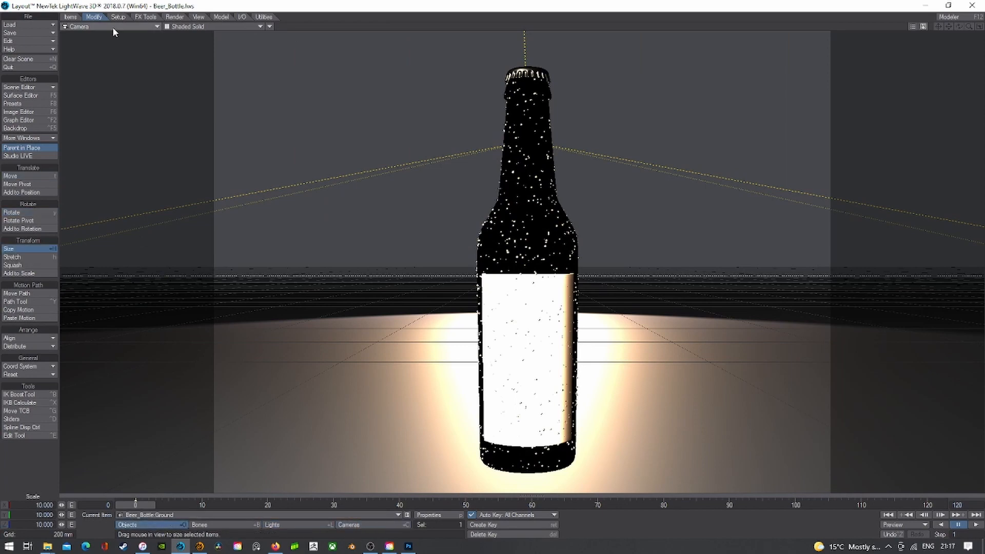
{"action": "left_click", "coordinate": [113, 27]}
{"action": "left_click", "coordinate": [116, 66]}
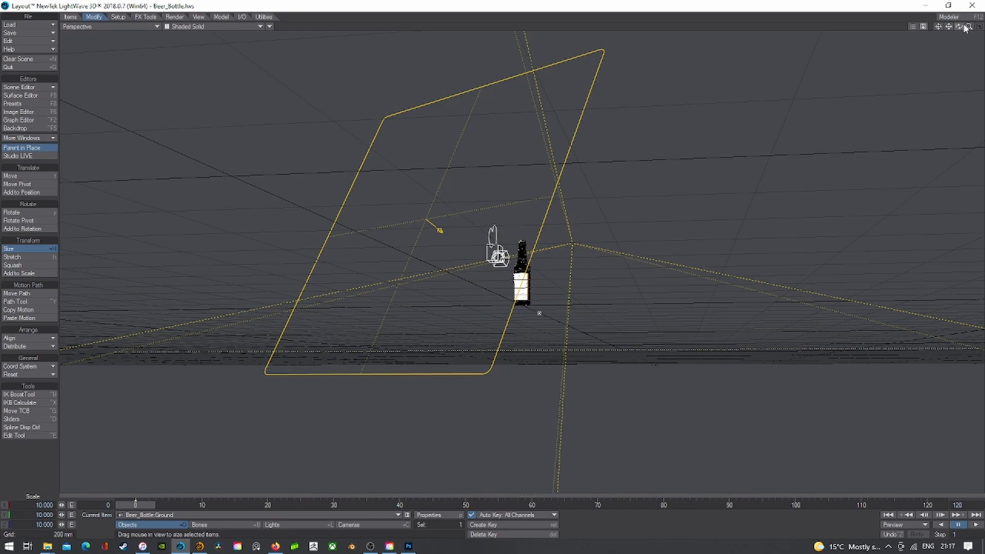
{"action": "left_click_drag", "start_coordinate": [968, 26], "coordinate": [980, 26]}
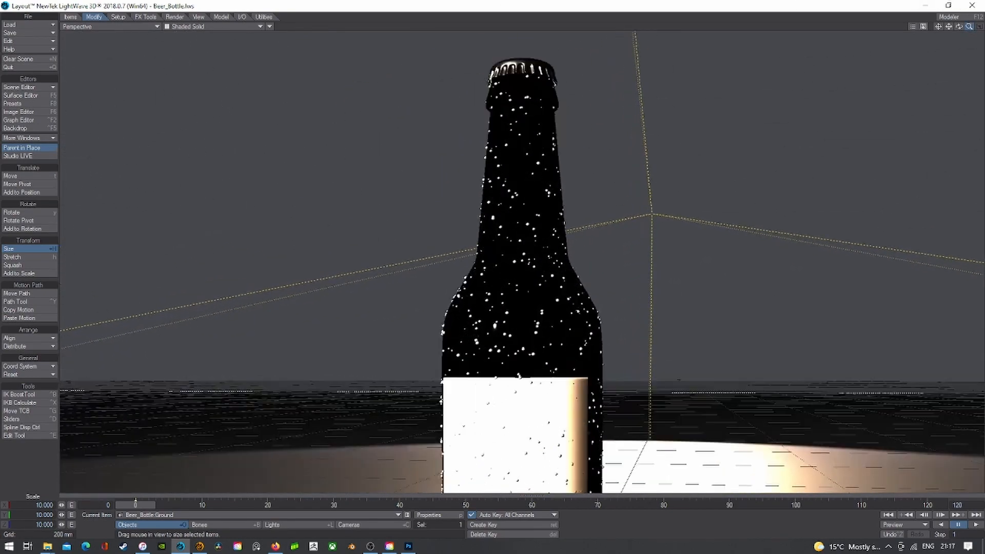
{"action": "left_click", "coordinate": [223, 27]}
{"action": "left_click", "coordinate": [209, 71]}
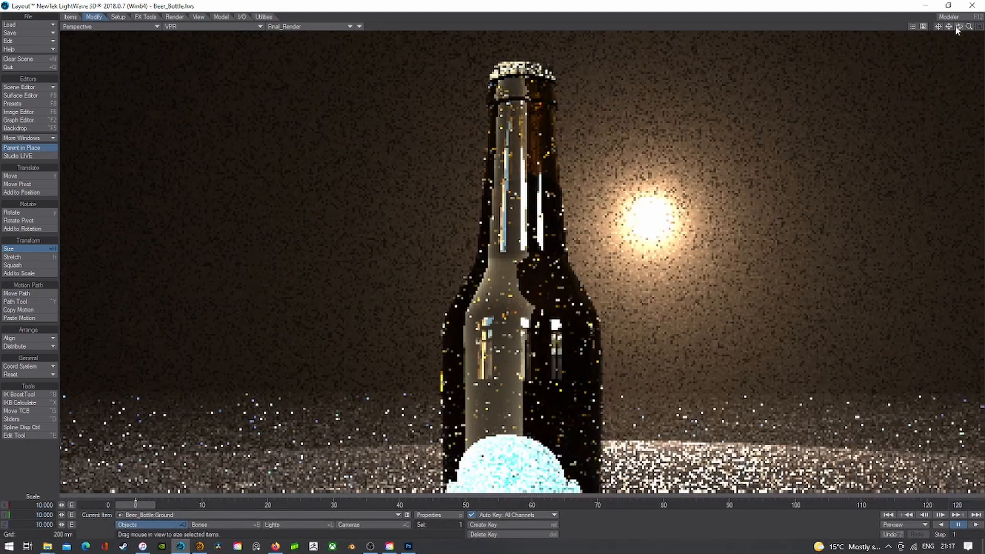
{"action": "left_click_drag", "start_coordinate": [959, 28], "coordinate": [979, 42]}
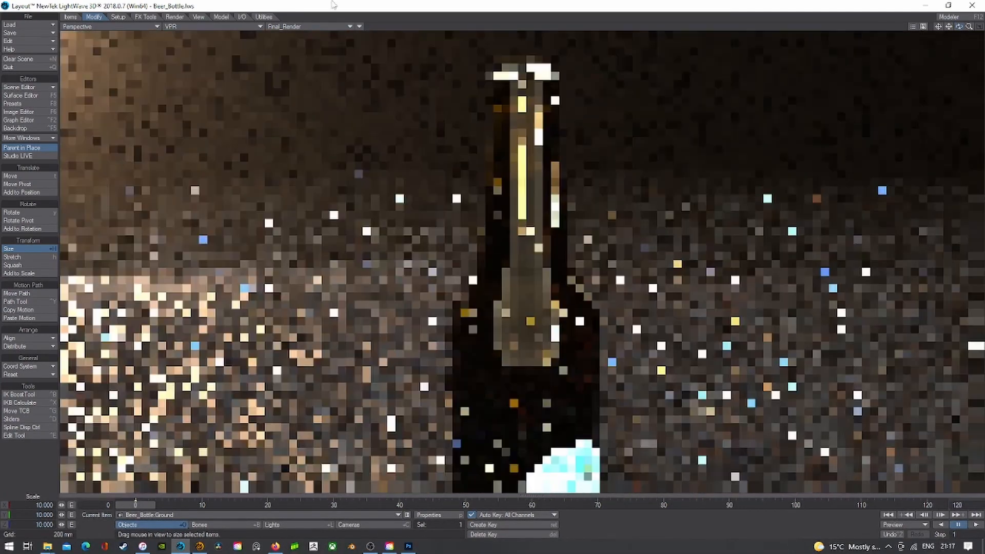
{"action": "left_click", "coordinate": [122, 28]}
{"action": "mouse_move", "coordinate": [126, 83]}
{"action": "left_click", "coordinate": [173, 98]}
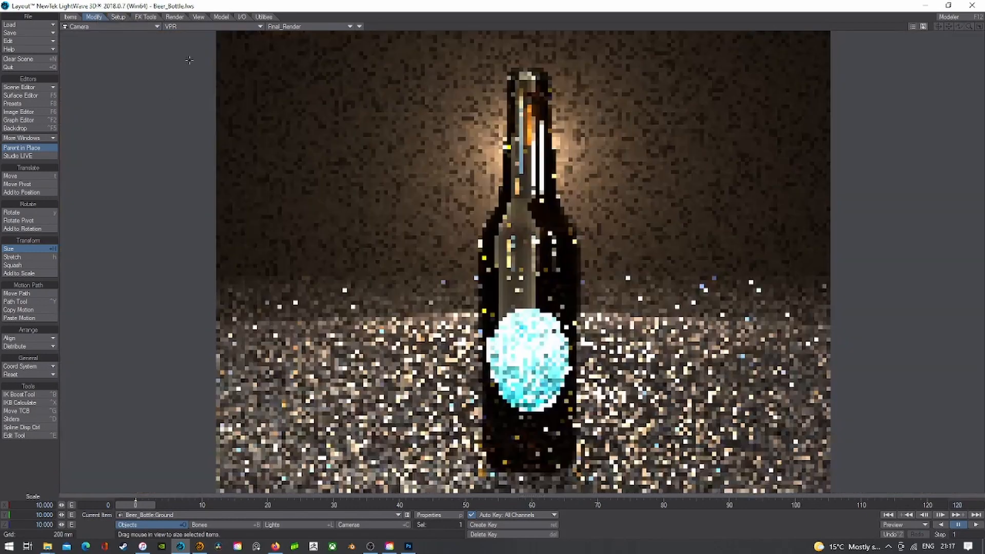
- Show the Beer_Bottle surface in the Surface Editor, trying a yellow tint before reverting to brown
{"action": "left_click", "coordinate": [19, 99]}
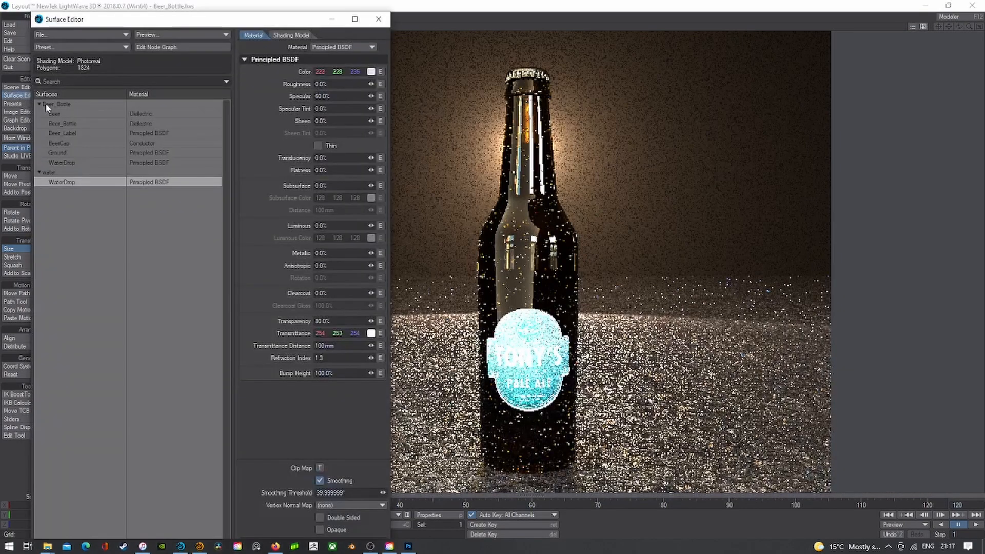
{"action": "left_click", "coordinate": [63, 123]}
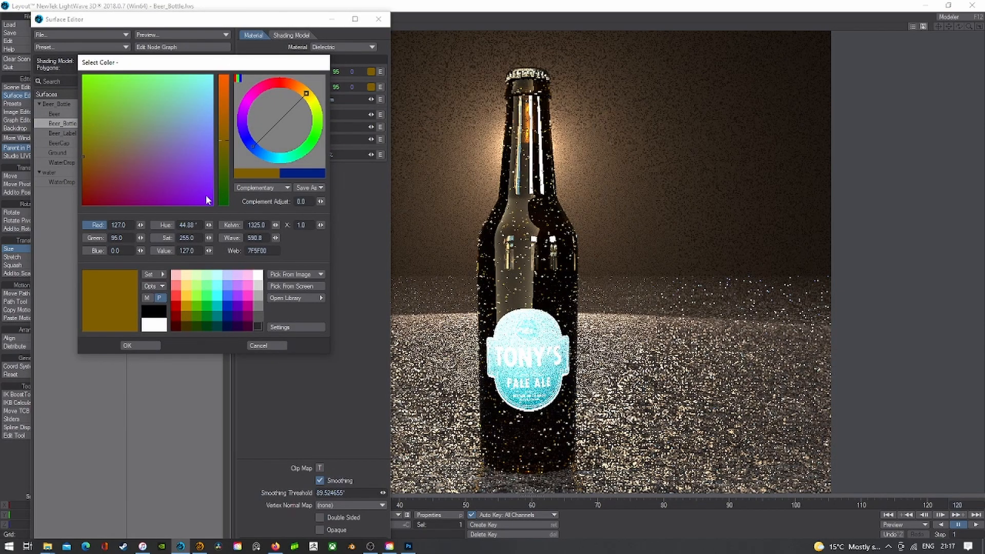
{"action": "left_click", "coordinate": [185, 296]}
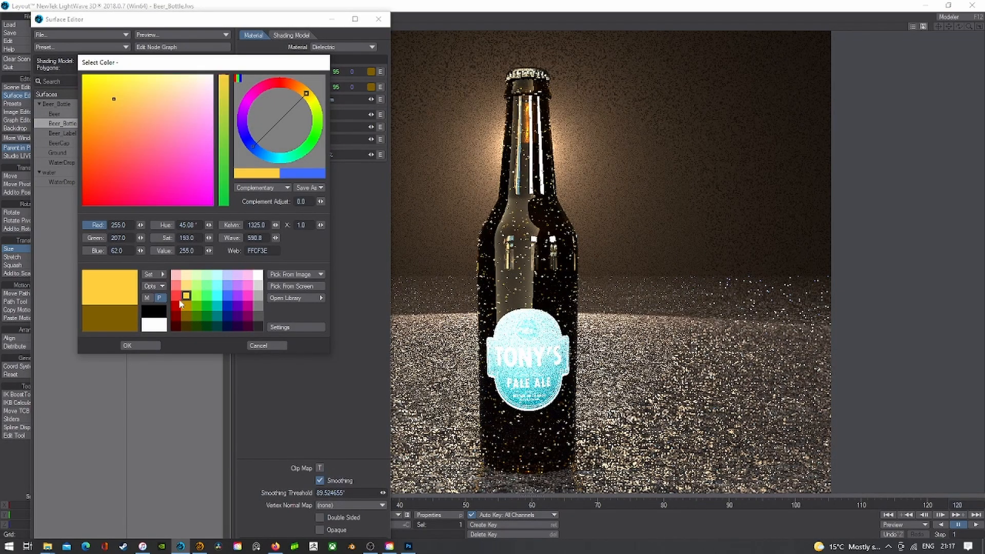
{"action": "left_click", "coordinate": [131, 322]}
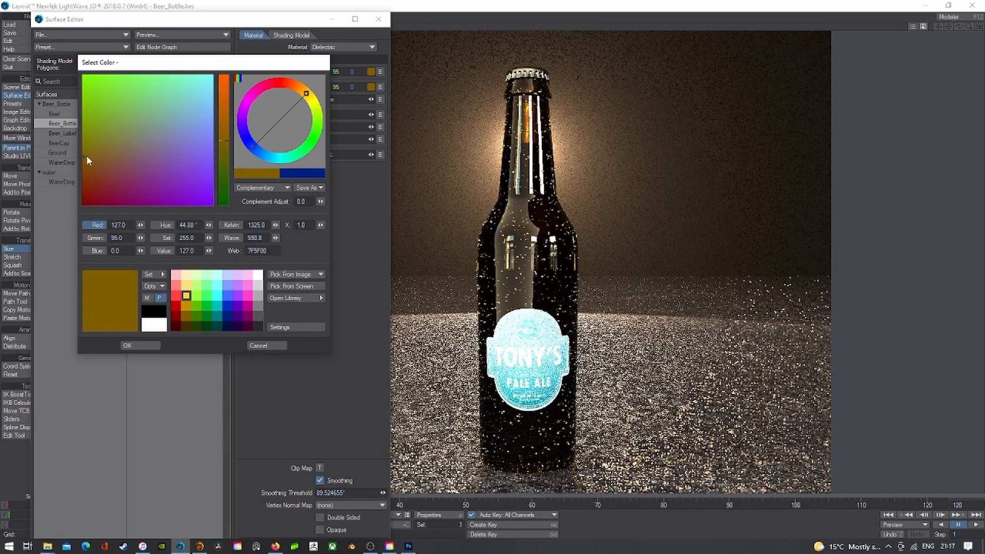
{"action": "left_click", "coordinate": [141, 345]}
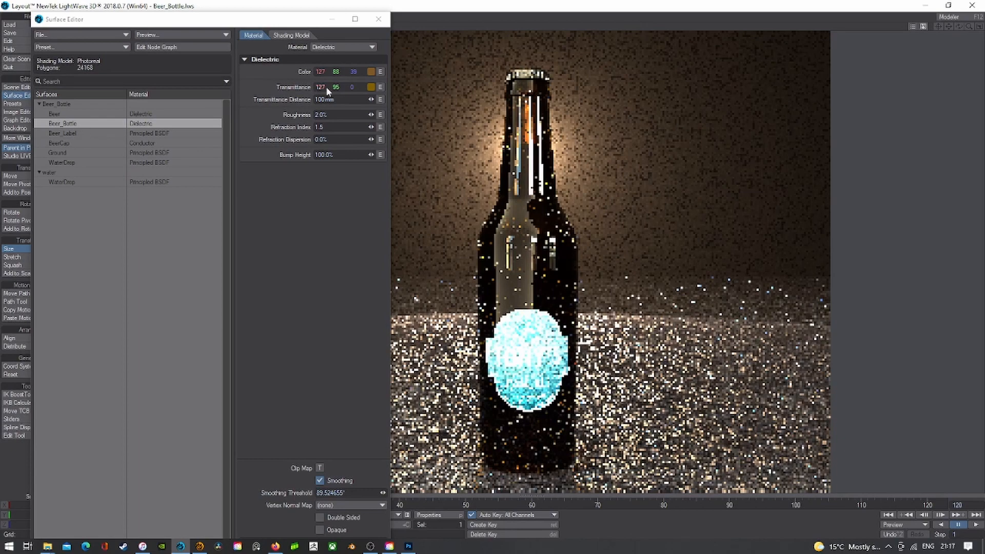
- Set the Beer_Bottle transmittance to a darker brown 127/82/46, then select the Beer surface
{"action": "left_click", "coordinate": [371, 87]}
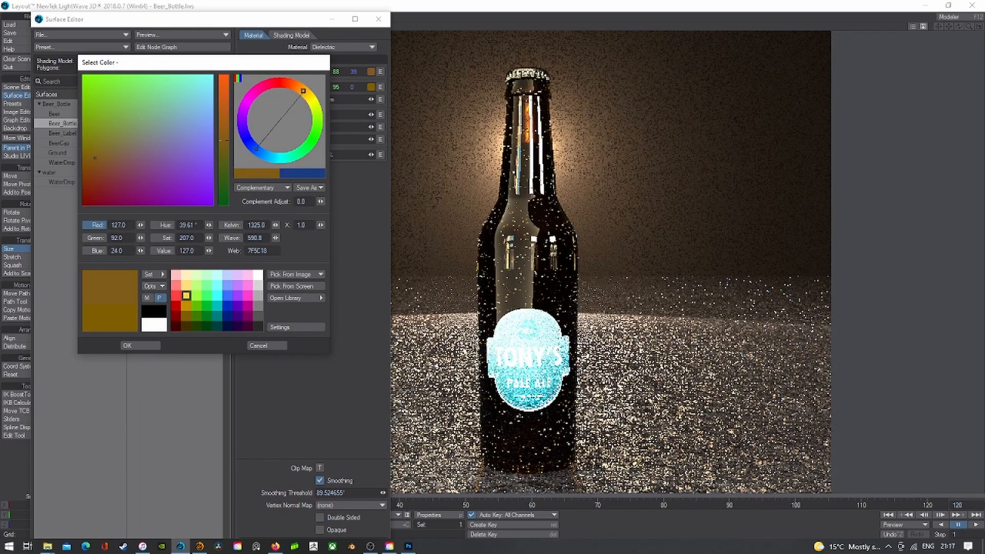
{"action": "left_click", "coordinate": [110, 164]}
{"action": "left_click", "coordinate": [140, 345]}
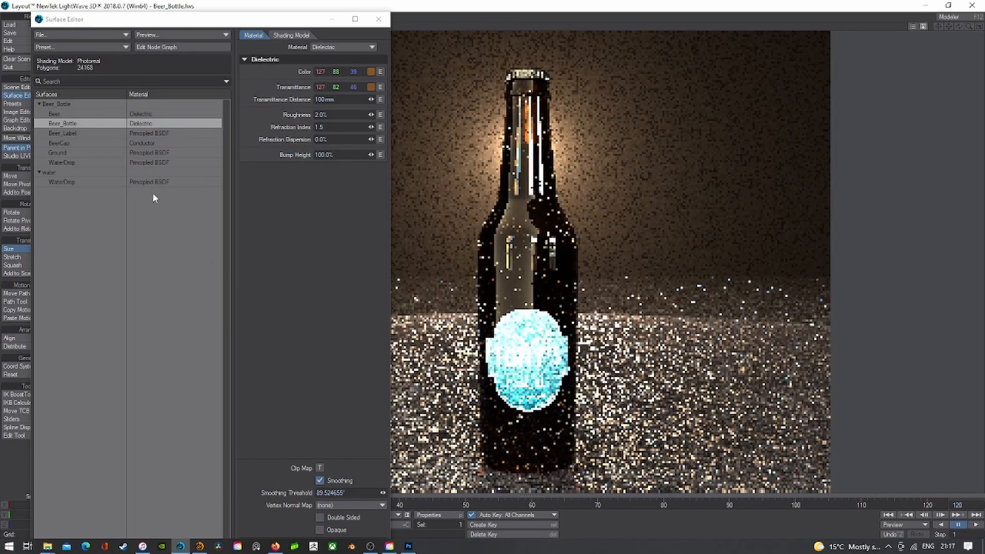
{"action": "left_click", "coordinate": [84, 114]}
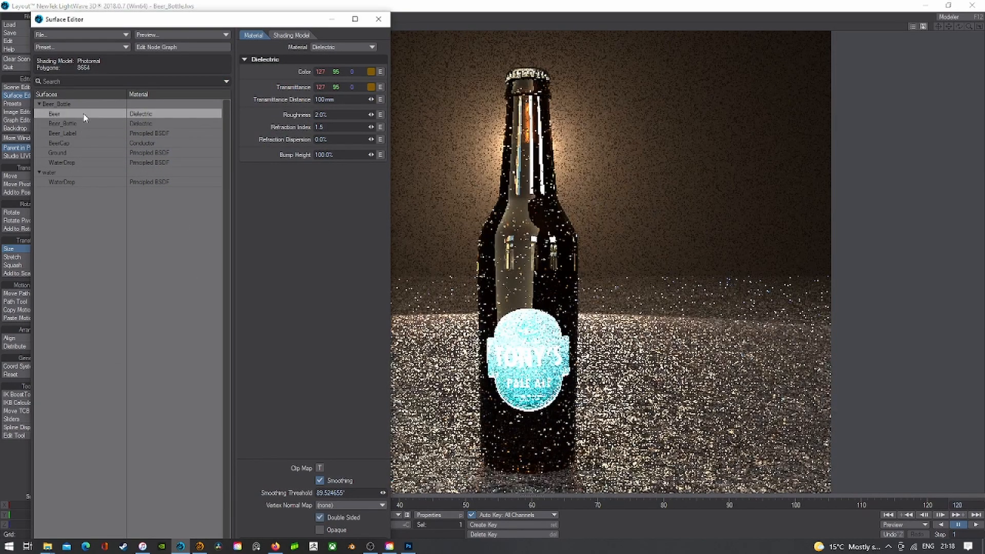
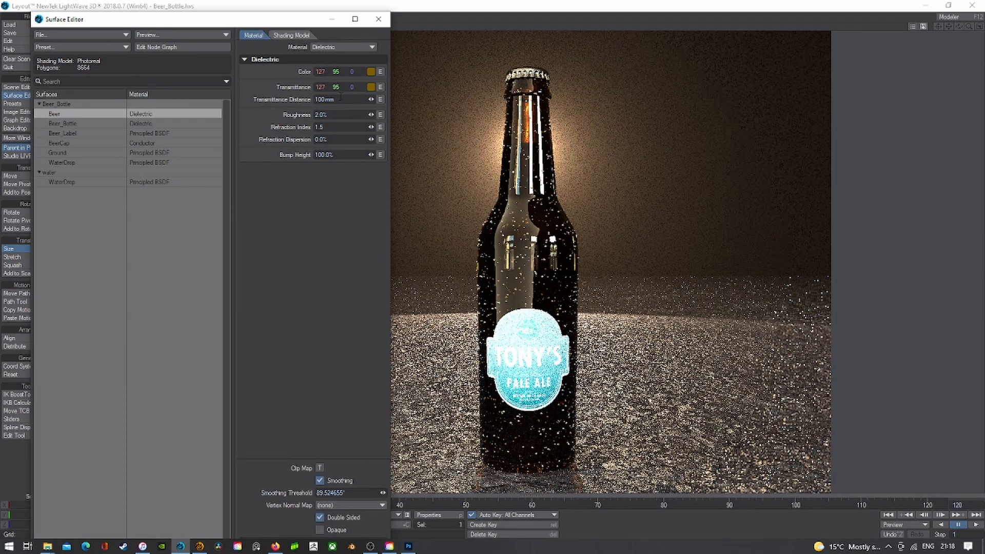
- Try Beer transmittance distances of 50 and 200 mm, settling back on 100 mm
{"action": "left_click_drag", "start_coordinate": [341, 98], "coordinate": [290, 99]}
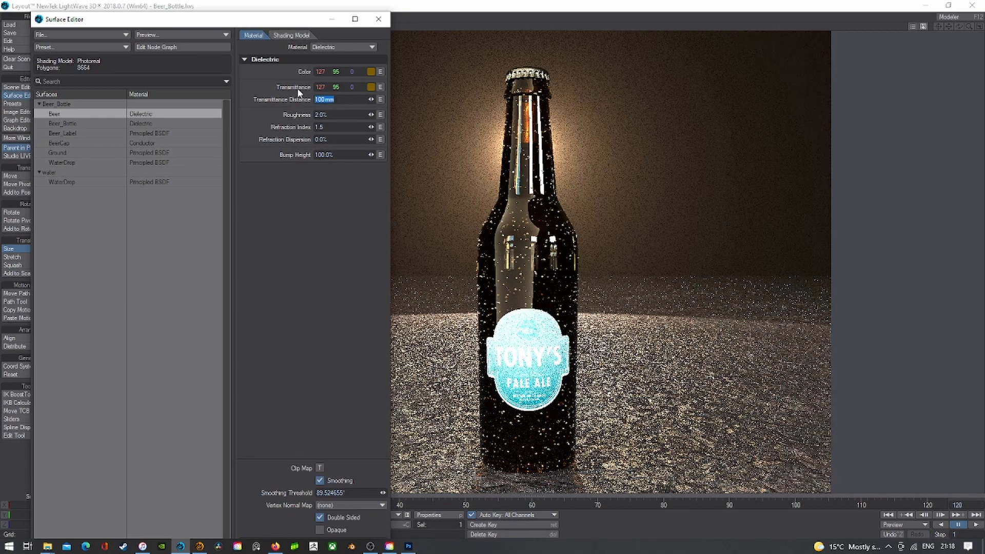
{"action": "type", "text": "50m"}
{"action": "key", "text": "Tab"}
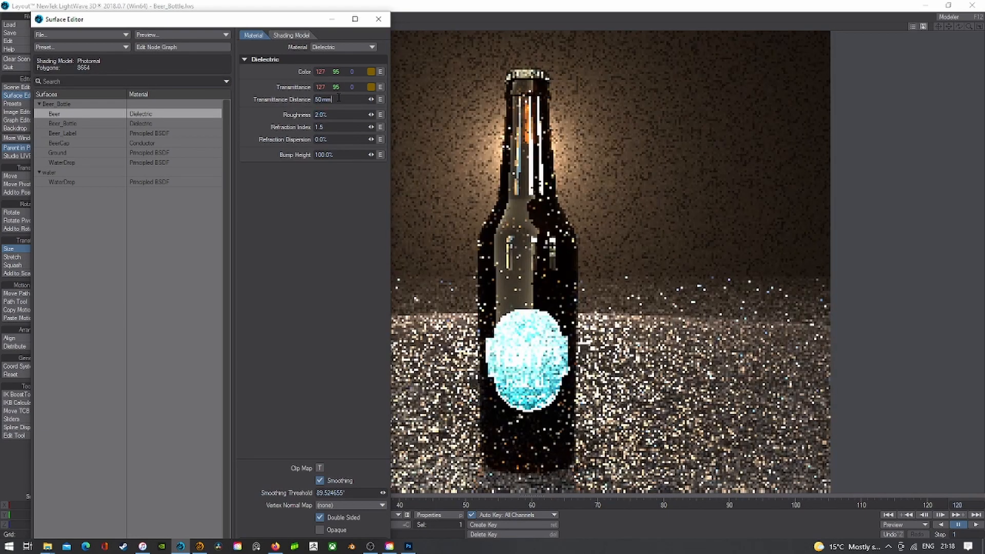
{"action": "left_click_drag", "start_coordinate": [338, 98], "coordinate": [316, 105]}
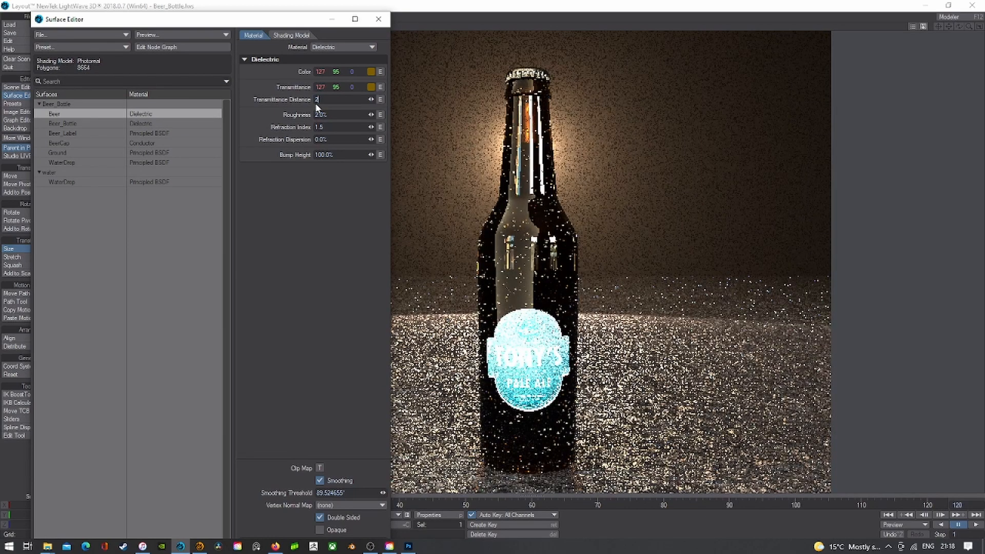
{"action": "type", "text": "200"}
{"action": "key", "text": "Tab"}
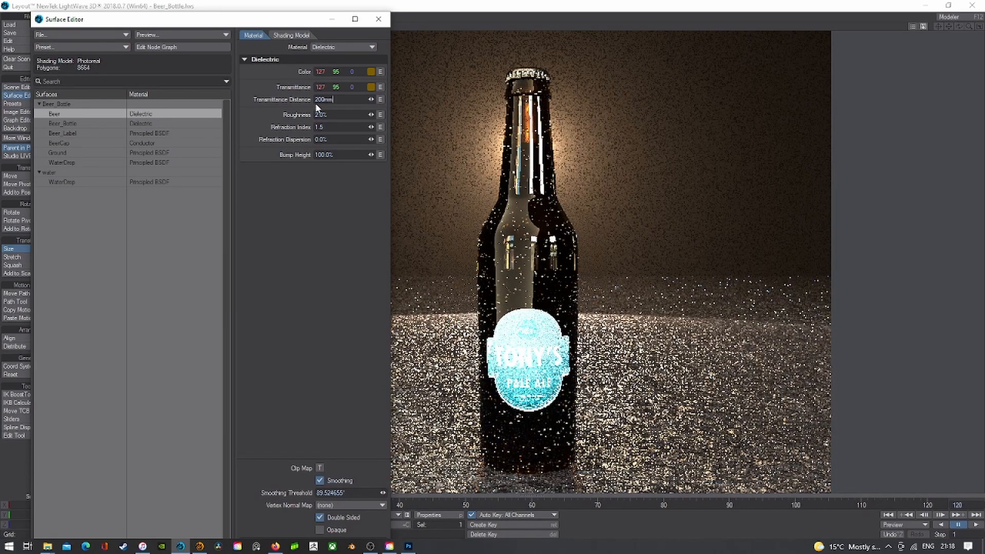
{"action": "left_click_drag", "start_coordinate": [333, 99], "coordinate": [307, 103]}
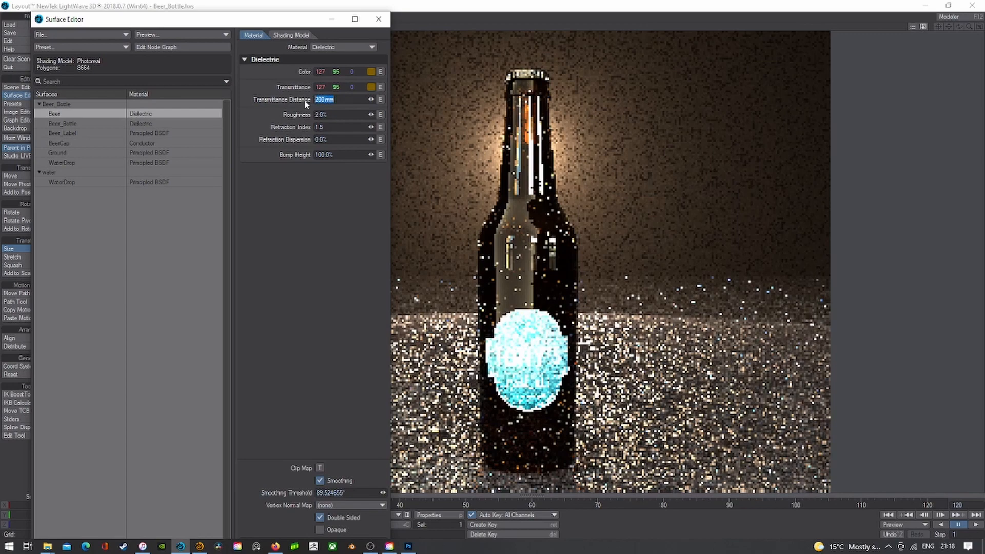
{"action": "type", "text": "100mm"}
{"action": "key", "text": "Tab"}
- On Beer_Bottle, try a 50 mm transmittance distance, settle on 100 mm, and set roughness 0%
{"action": "left_click", "coordinate": [159, 124]}
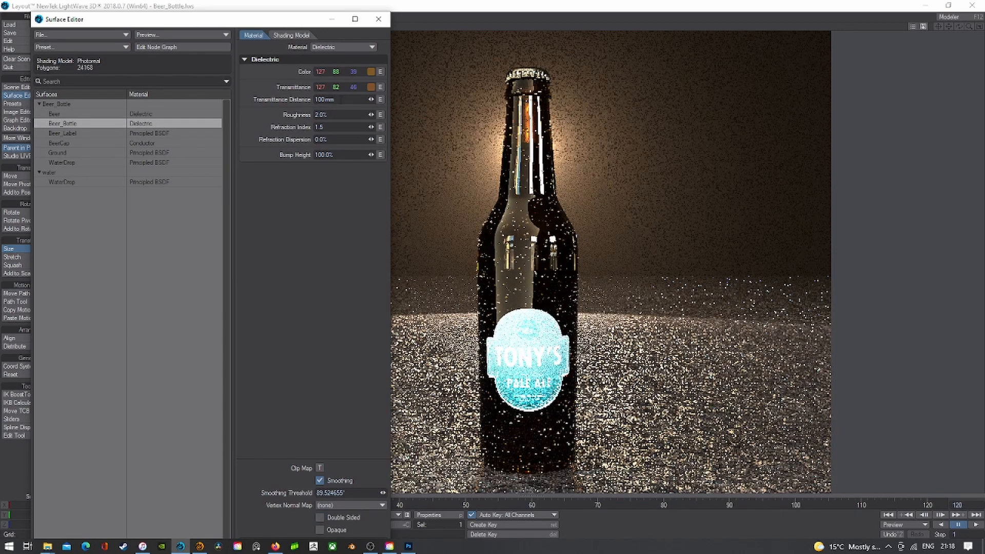
{"action": "left_click_drag", "start_coordinate": [336, 100], "coordinate": [304, 100]}
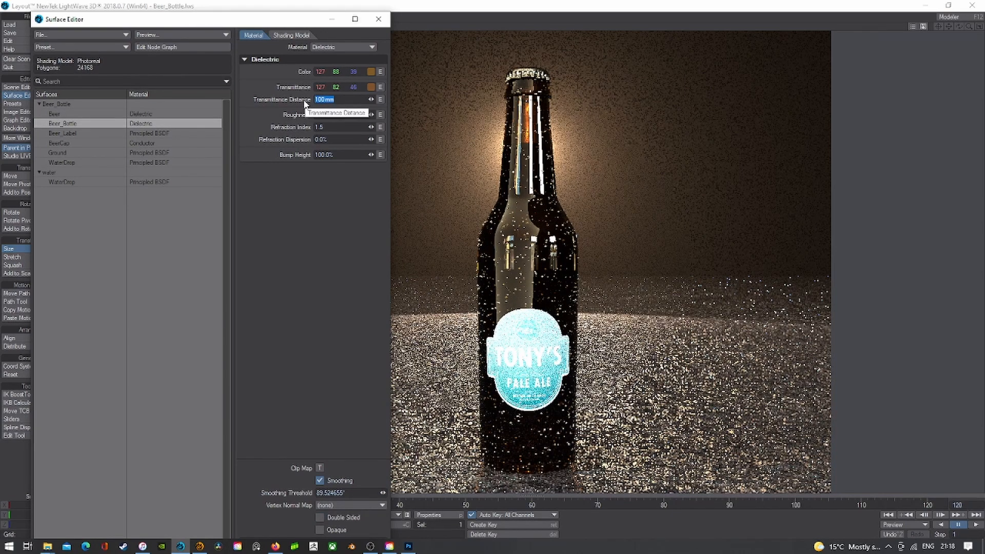
{"action": "type", "text": "50 mm"}
{"action": "key", "text": "Tab"}
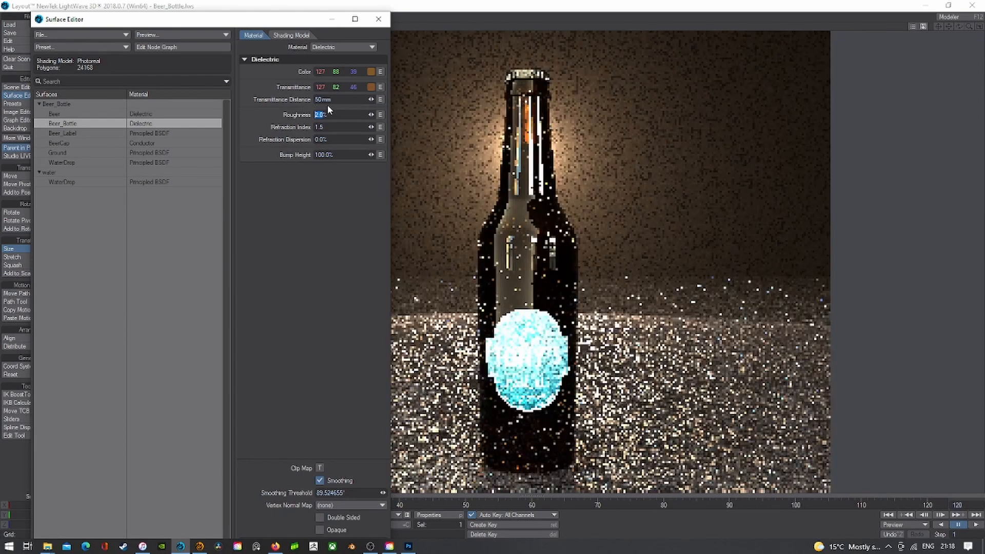
{"action": "left_click_drag", "start_coordinate": [371, 98], "coordinate": [459, 73]}
{"action": "left_click", "coordinate": [356, 99]}
{"action": "type", "text": "100mm"}
{"action": "key", "text": "Tab"}
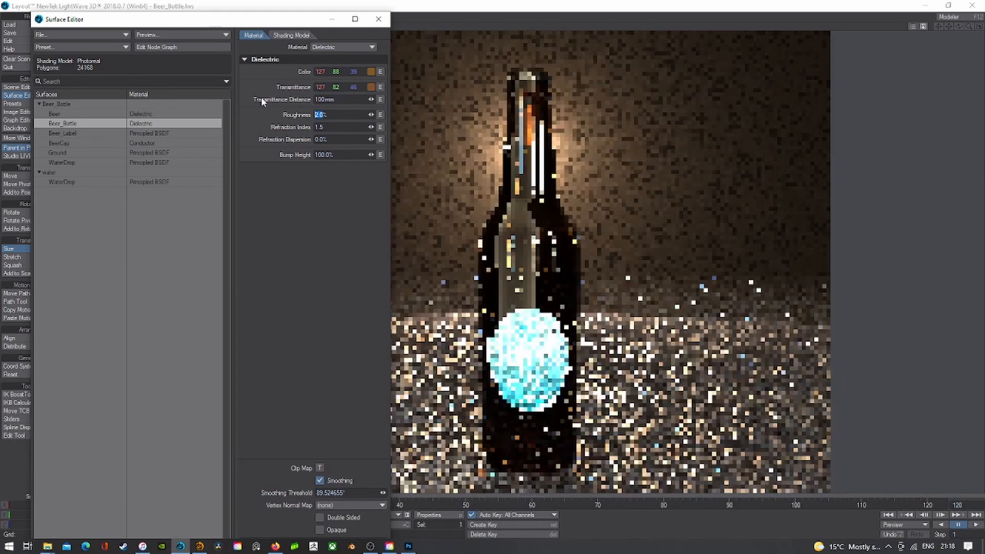
{"action": "type", "text": "0"}
{"action": "key", "text": "Tab"}
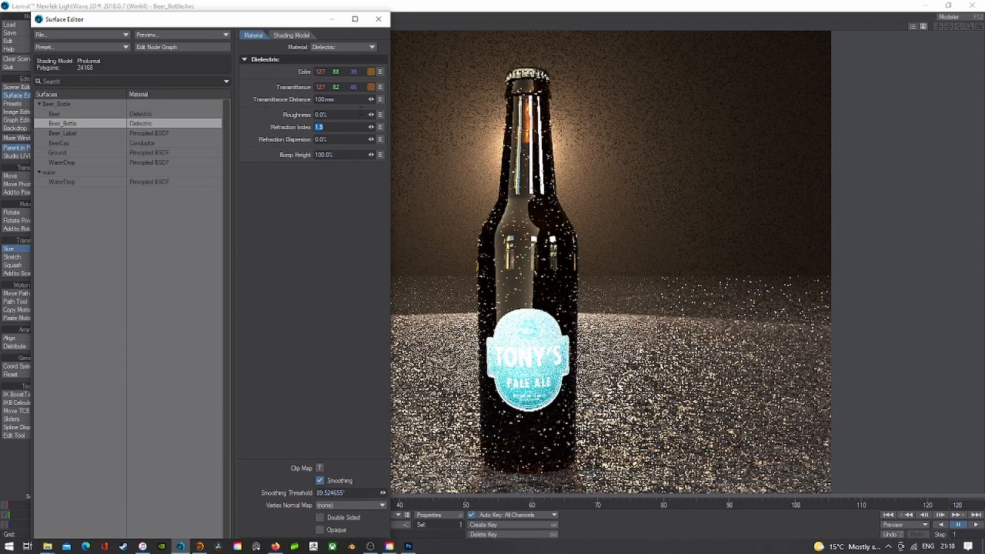
- Lengthen the bottle's transmittance distance to 1 m and give it a warmer 127/94/39 transmittance colour
{"action": "left_click", "coordinate": [329, 99]}
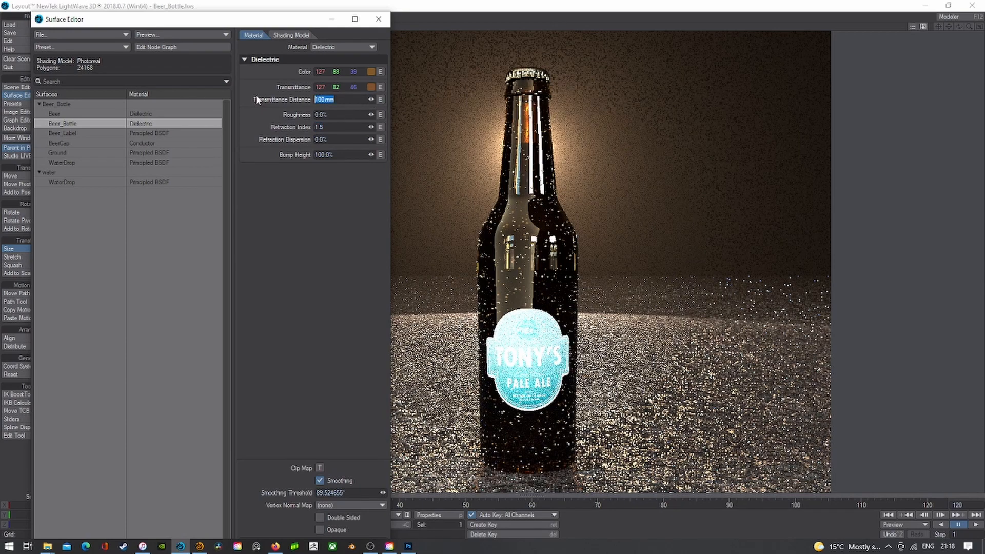
{"action": "type", "text": "5m"}
{"action": "key", "text": "Tab"}
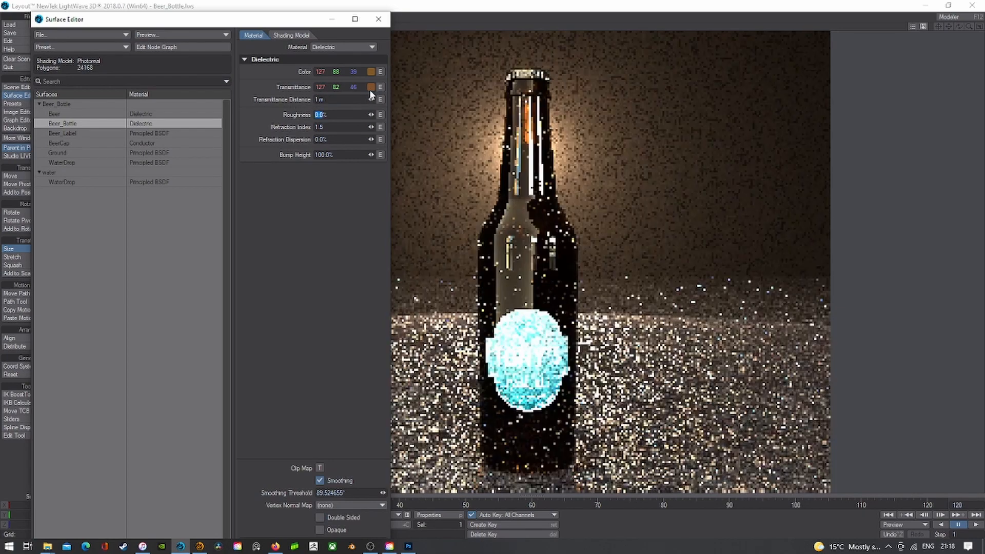
{"action": "left_click", "coordinate": [371, 88]}
{"action": "left_click", "coordinate": [114, 164]}
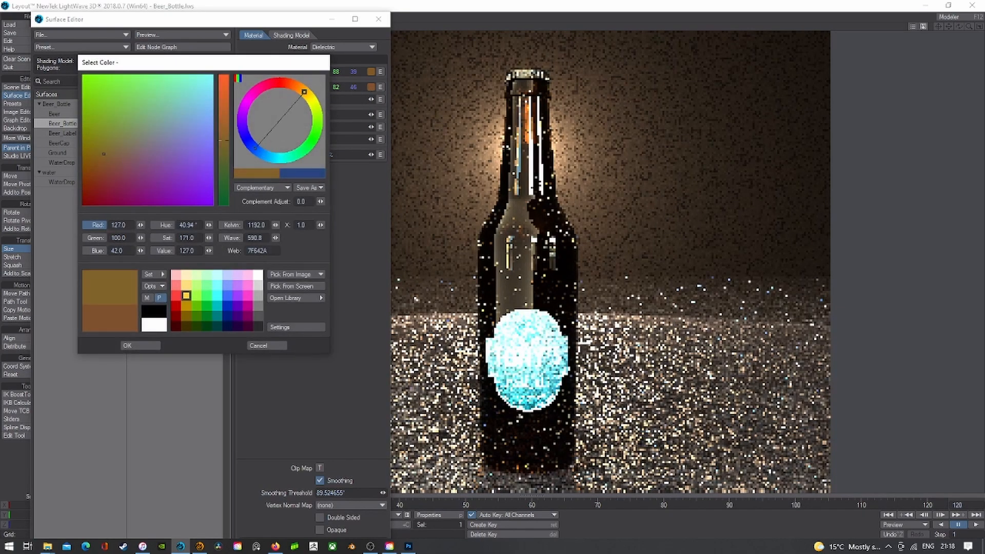
{"action": "left_click", "coordinate": [127, 346]}
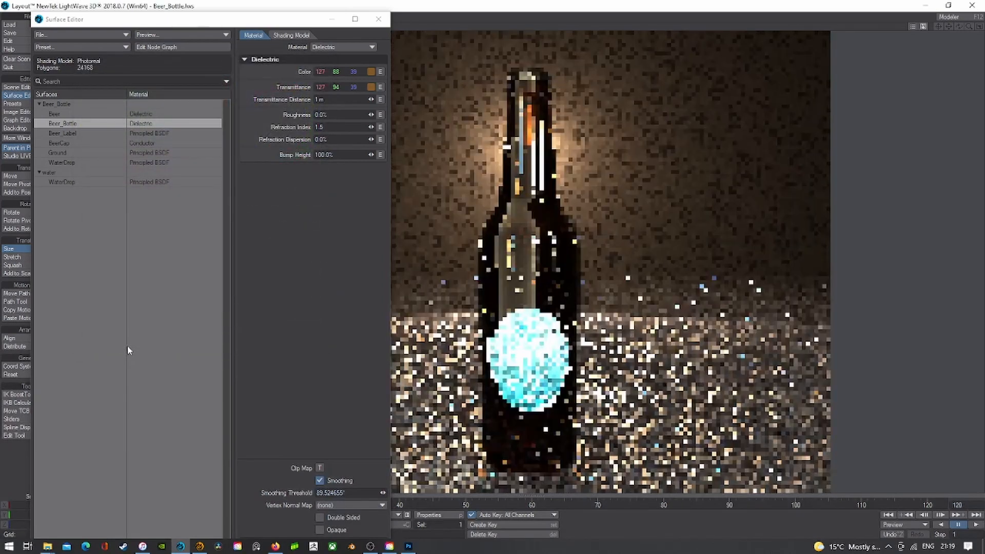
{"action": "left_click", "coordinate": [378, 20]}
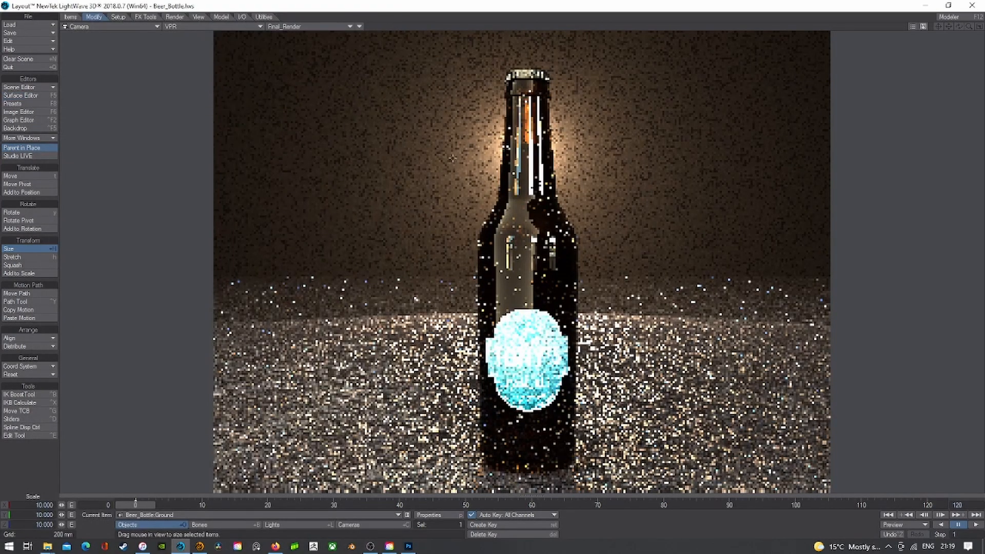
- Switch the viewport to Shaded Solid, select the camera, and set the end frame to 5
{"action": "left_click", "coordinate": [212, 26]}
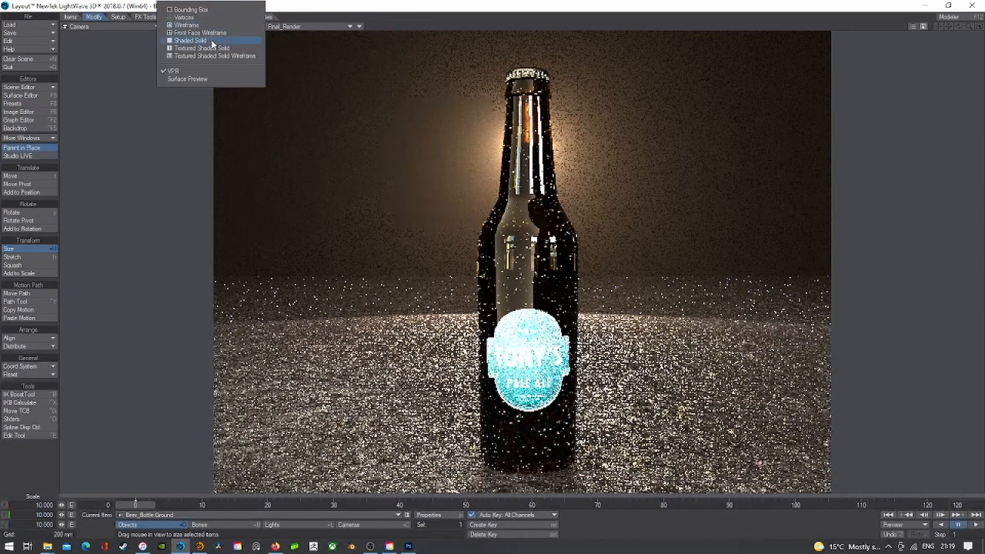
{"action": "left_click", "coordinate": [213, 41]}
{"action": "left_click", "coordinate": [358, 526]}
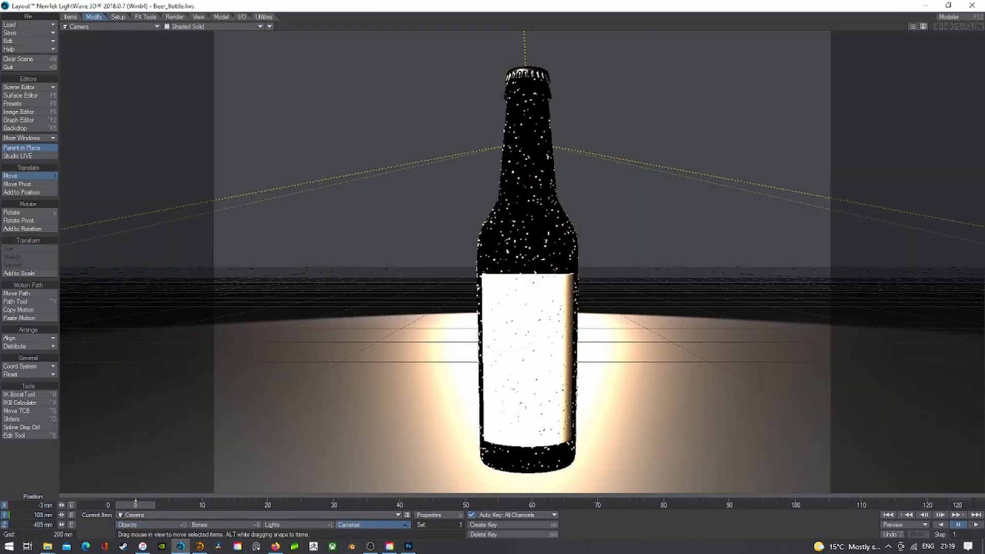
{"action": "type", "text": "5"}
{"action": "key", "text": "Return"}
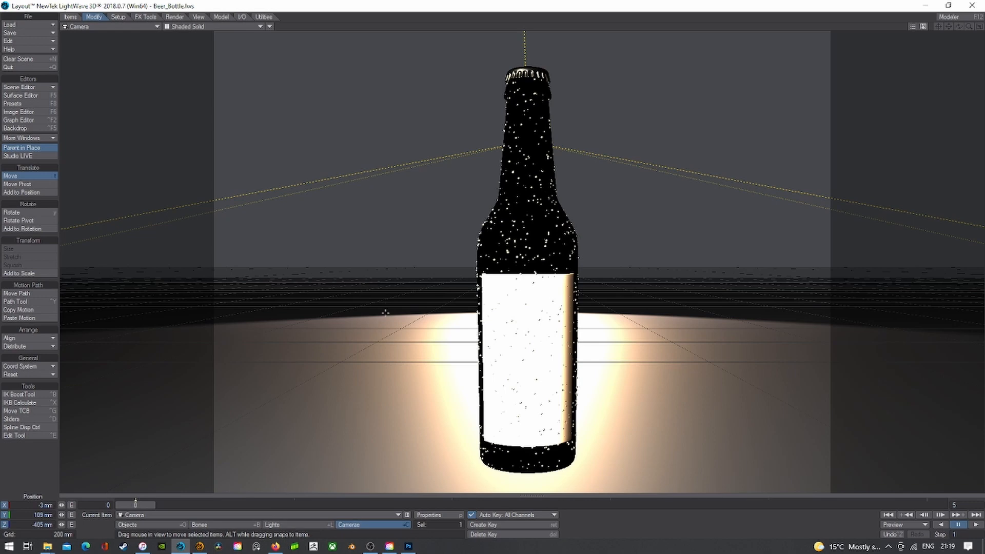
- Lower the camera, pitch it to -11.5° toward the bottle, and check the shot in VPR
{"action": "right_click_drag", "start_coordinate": [384, 311], "coordinate": [385, 359]}
{"action": "key", "text": "y"}
{"action": "left_click_drag", "start_coordinate": [384, 359], "coordinate": [387, 300]}
{"action": "left_click", "coordinate": [205, 26]}
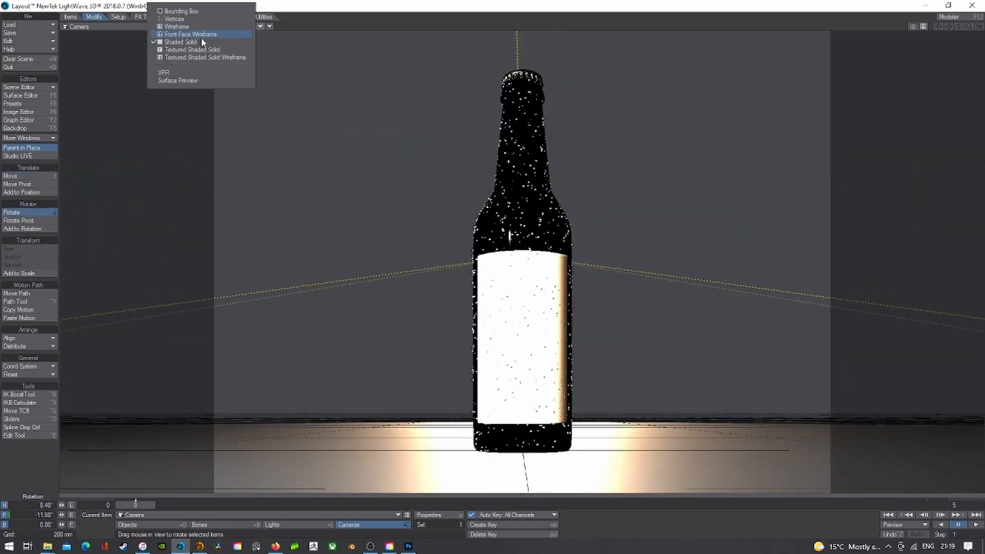
{"action": "left_click", "coordinate": [197, 74]}
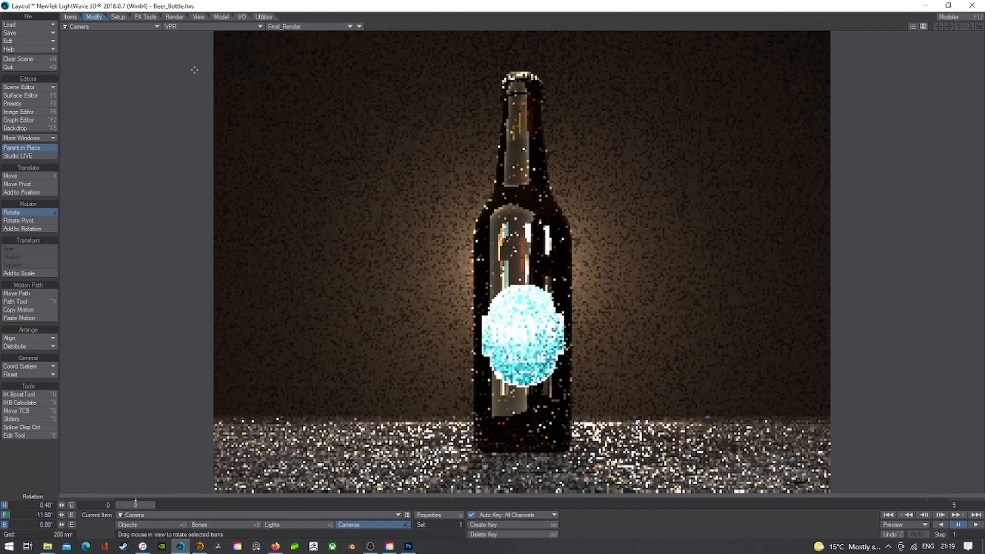
{"action": "left_click", "coordinate": [179, 29]}
{"action": "left_click", "coordinate": [180, 41]}
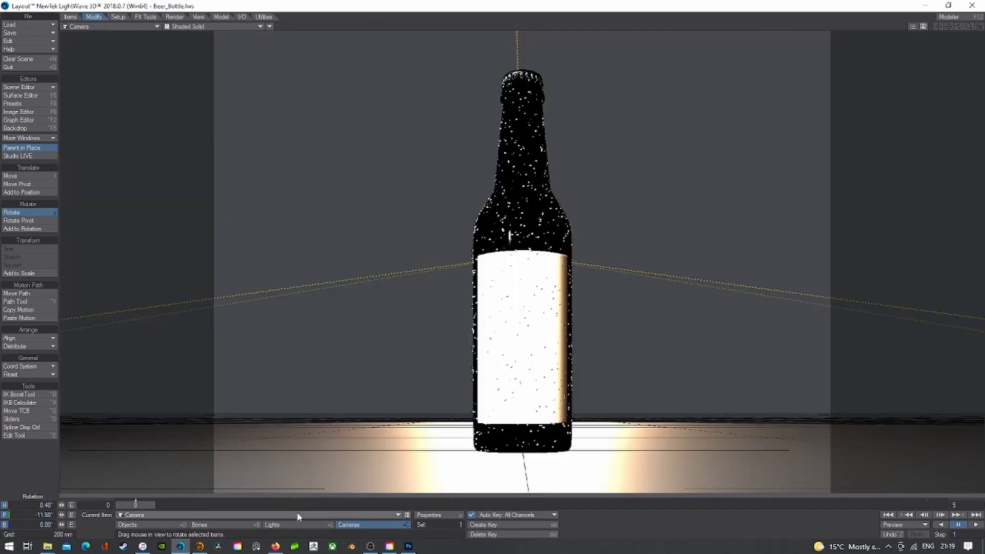
- Key the camera on frame 1, then move it lower and closer to the bottle
{"action": "key", "text": "Right"}
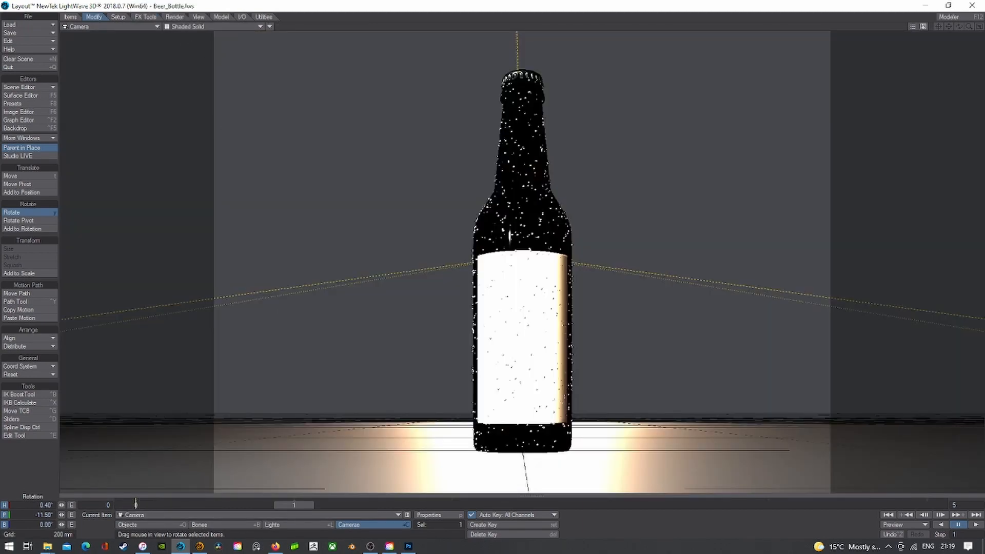
{"action": "key", "text": "Return"}
{"action": "key", "text": "Return"}
{"action": "key", "text": "t"}
{"action": "mouse_move", "coordinate": [400, 299]}
{"action": "left_mouse_down"}
{"action": "mouse_move", "coordinate": [511, 280]}
{"action": "mouse_move", "coordinate": [431, 262]}
{"action": "mouse_move", "coordinate": [410, 295]}
{"action": "left_mouse_up"}
{"action": "key", "text": "y"}
{"action": "key", "text": "t"}
{"action": "right_click_drag", "start_coordinate": [411, 295], "coordinate": [410, 310]}
{"action": "key", "text": "y"}
{"action": "left_click_drag", "start_coordinate": [410, 310], "coordinate": [443, 313]}
{"action": "key", "text": "t"}
{"action": "right_click_drag", "start_coordinate": [455, 262], "coordinate": [455, 249]}
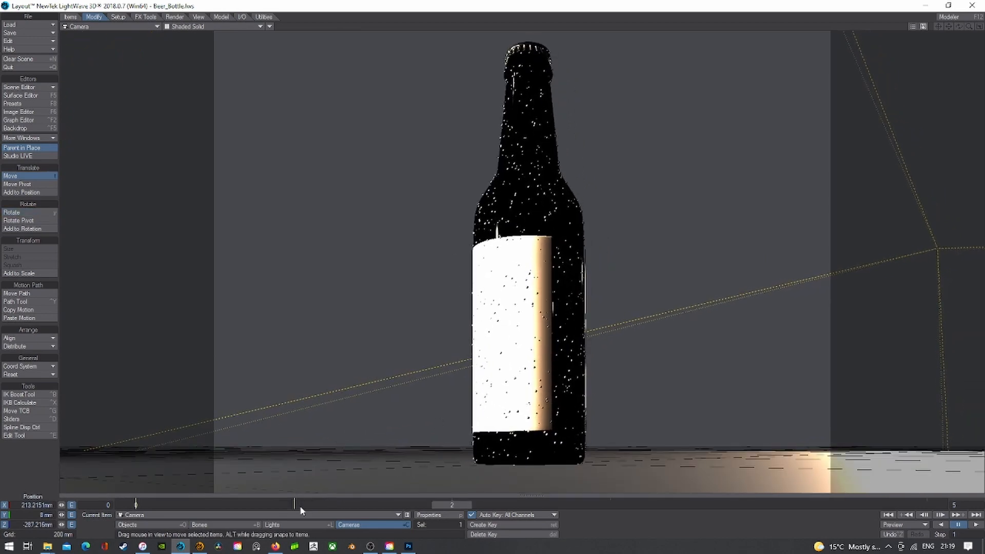
{"action": "left_click_drag", "start_coordinate": [545, 256], "coordinate": [569, 262]}
- Bring the camera close to the label, pitched down, at about 29 mm height
{"action": "key", "text": "y"}
{"action": "key", "text": "t"}
{"action": "mouse_move", "coordinate": [569, 261]}
{"action": "left_mouse_down"}
{"action": "mouse_move", "coordinate": [736, 370]}
{"action": "mouse_move", "coordinate": [570, 246]}
{"action": "left_mouse_up"}
{"action": "key", "text": "y"}
{"action": "key", "text": "t"}
{"action": "right_click_drag", "start_coordinate": [569, 247], "coordinate": [569, 209]}
{"action": "key", "text": "y"}
{"action": "left_click_drag", "start_coordinate": [570, 209], "coordinate": [562, 237]}
{"action": "key", "text": "t"}
{"action": "right_click_drag", "start_coordinate": [562, 237], "coordinate": [562, 260]}
{"action": "mouse_move", "coordinate": [562, 260]}
{"action": "left_mouse_down"}
{"action": "mouse_move", "coordinate": [561, 246]}
{"action": "mouse_move", "coordinate": [574, 277]}
{"action": "mouse_move", "coordinate": [572, 246]}
{"action": "mouse_move", "coordinate": [559, 275]}
{"action": "mouse_move", "coordinate": [588, 261]}
{"action": "mouse_move", "coordinate": [550, 259]}
{"action": "left_mouse_up"}
- Roll the camera to a 27.3° bank with the label in view, and preview it in VPR
{"action": "key", "text": "y"}
{"action": "key", "text": "t"}
{"action": "key", "text": "y"}
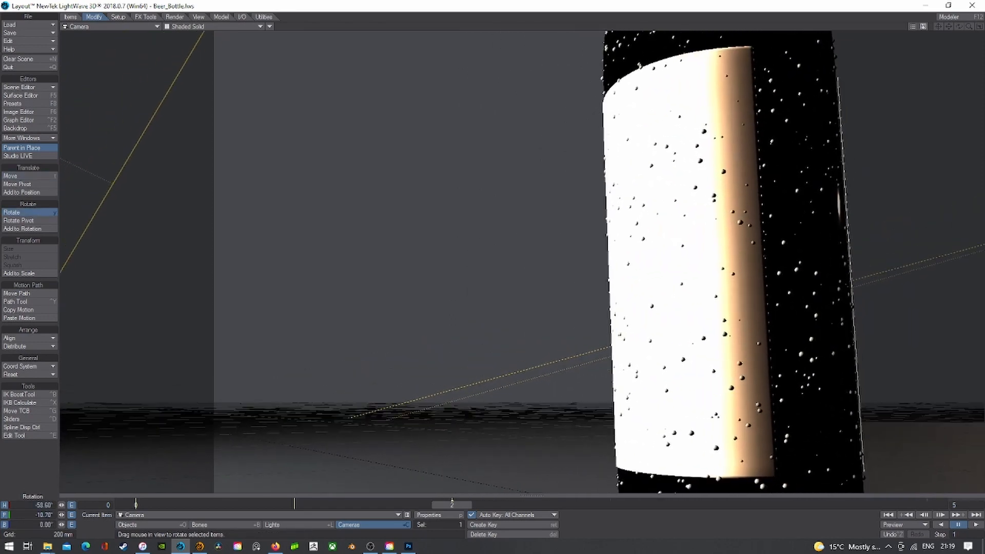
{"action": "right_click_drag", "start_coordinate": [584, 259], "coordinate": [630, 260]}
{"action": "left_click_drag", "start_coordinate": [630, 260], "coordinate": [646, 271]}
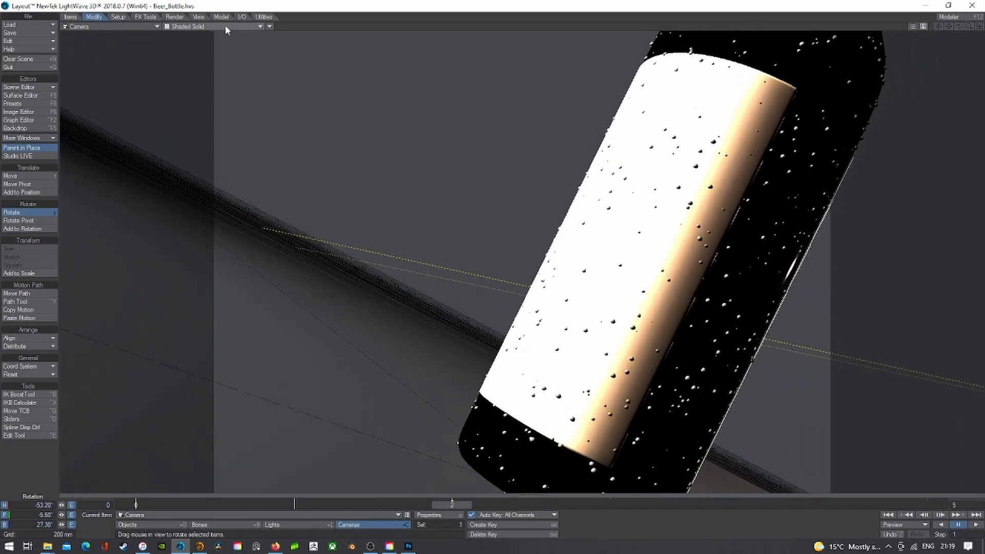
{"action": "left_click", "coordinate": [248, 26]}
{"action": "left_click", "coordinate": [241, 73]}
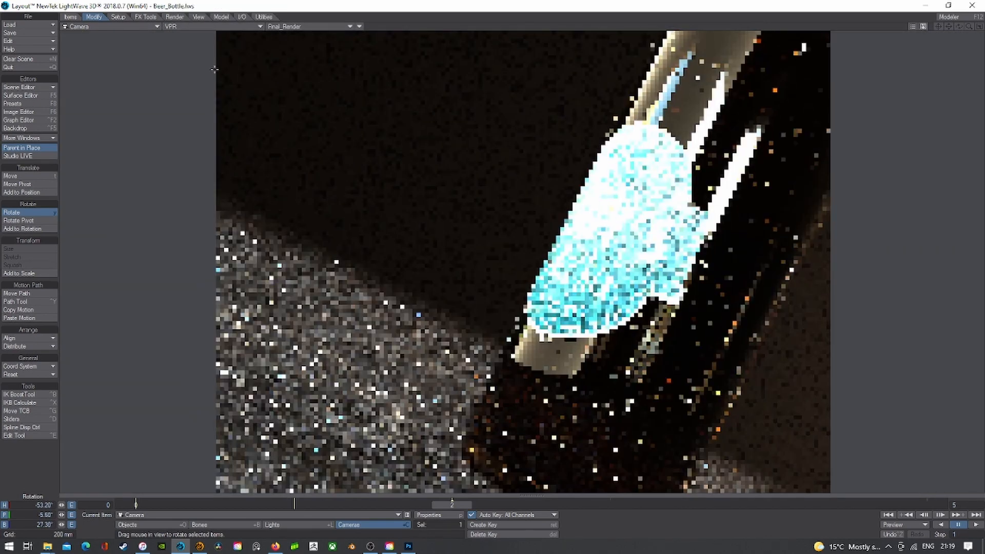
{"action": "left_click", "coordinate": [187, 28]}
{"action": "left_click", "coordinate": [187, 39]}
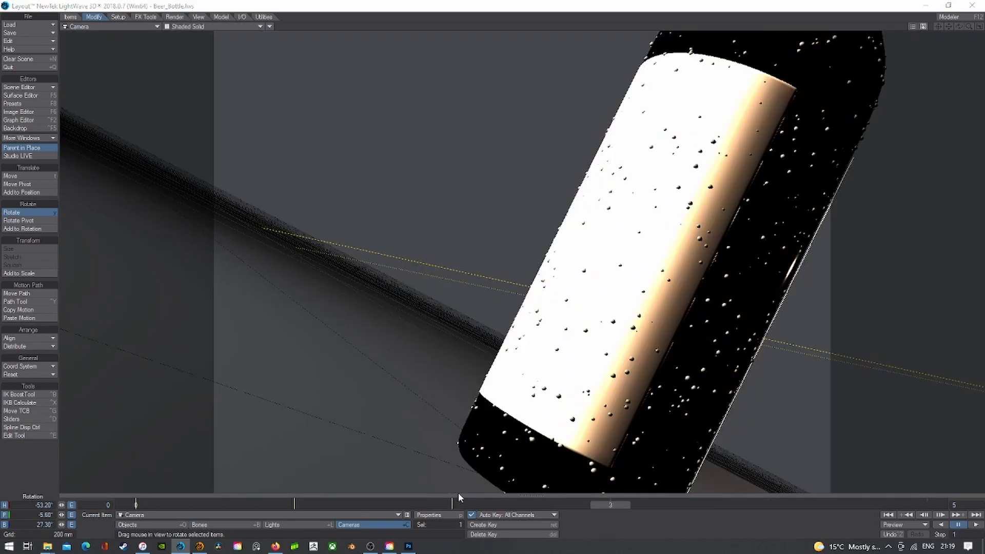
- Raise the camera toward the bottle cap and pitch it down along the bottle
{"action": "key", "text": "t"}
{"action": "key", "text": "y"}
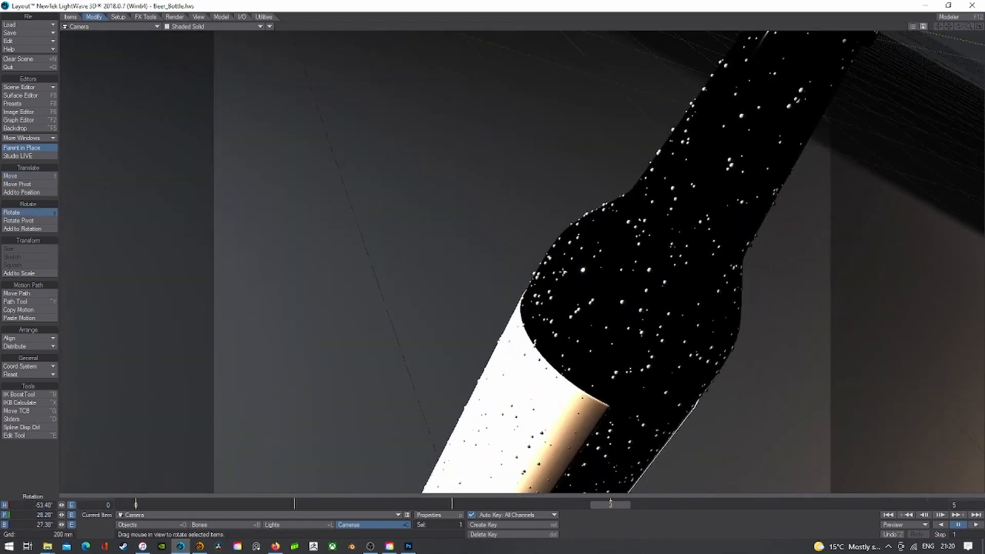
{"action": "mouse_move", "coordinate": [562, 272]}
{"action": "left_mouse_down"}
{"action": "mouse_move", "coordinate": [566, 243]}
{"action": "mouse_move", "coordinate": [566, 274]}
{"action": "left_mouse_up"}
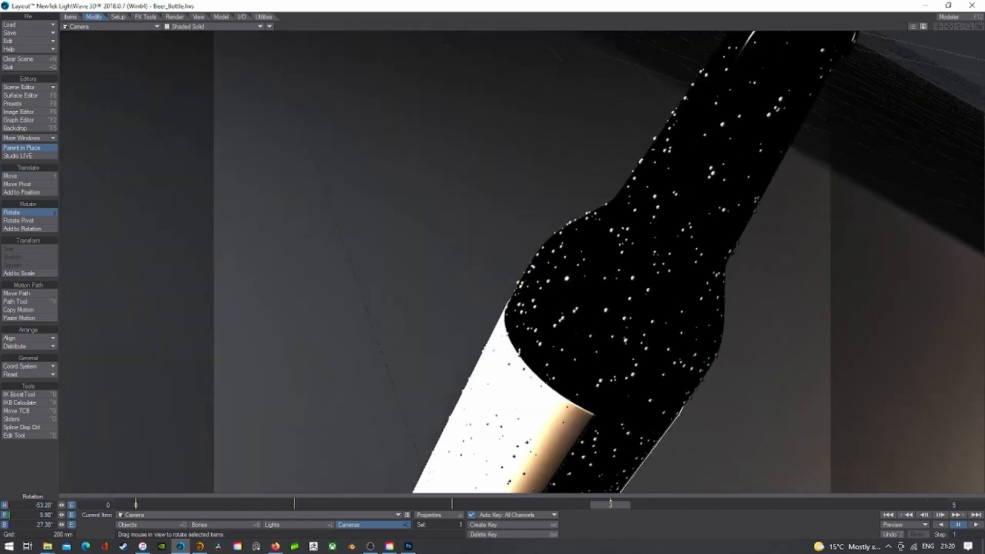
{"action": "key", "text": "t"}
{"action": "right_click_drag", "start_coordinate": [567, 274], "coordinate": [566, 246]}
{"action": "key", "text": "y"}
{"action": "left_click_drag", "start_coordinate": [566, 247], "coordinate": [567, 265]}
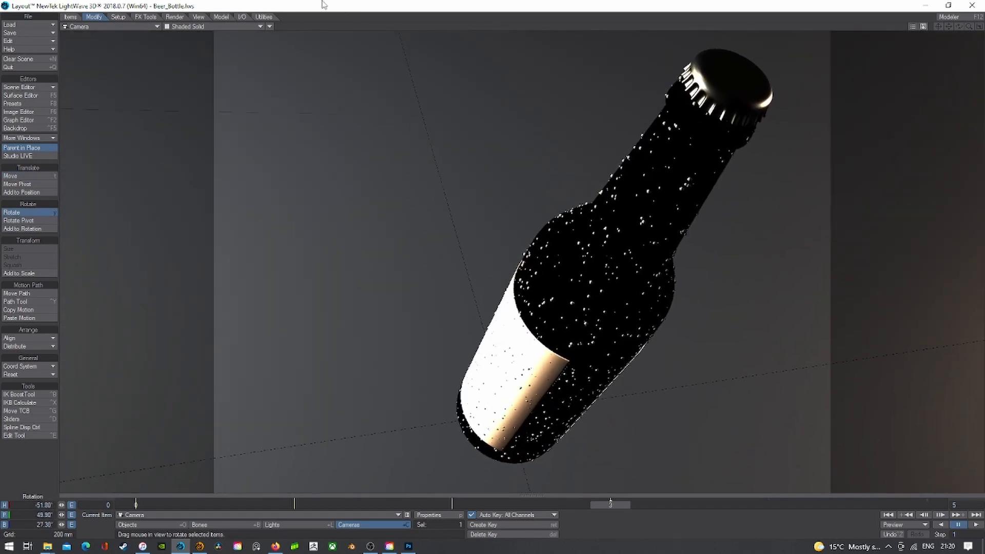
- On frame 4, move the camera closer with the bottle upper right, banked to lean left
{"action": "left_click", "coordinate": [734, 503]}
{"action": "key", "text": "t"}
{"action": "left_click_drag", "start_coordinate": [661, 307], "coordinate": [587, 304]}
{"action": "key", "text": "y"}
{"action": "left_click_drag", "start_coordinate": [698, 377], "coordinate": [687, 353]}
{"action": "key", "text": "t"}
{"action": "mouse_move", "coordinate": [699, 376]}
{"action": "right_mouse_down"}
{"action": "mouse_move", "coordinate": [699, 390]}
{"action": "mouse_move", "coordinate": [711, 384]}
{"action": "right_mouse_up"}
{"action": "left_click_drag", "start_coordinate": [711, 372], "coordinate": [702, 379]}
{"action": "key", "text": "y"}
{"action": "right_click_drag", "start_coordinate": [712, 372], "coordinate": [674, 373]}
{"action": "key", "text": "t"}
{"action": "left_click_drag", "start_coordinate": [714, 372], "coordinate": [712, 373]}
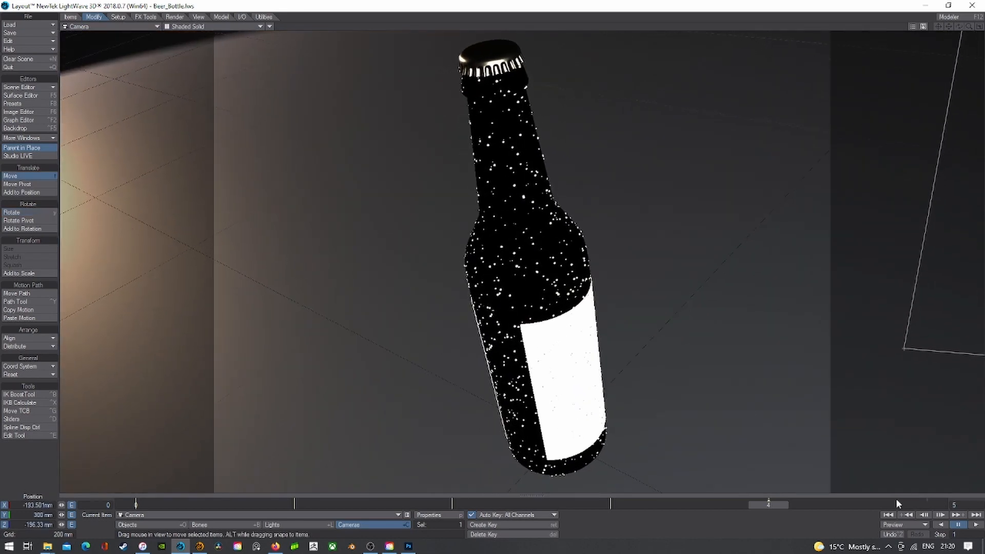
- On frame 5, bank the bottle to lean right and lower the camera near the ground
{"action": "left_click", "coordinate": [920, 504]}
{"action": "key", "text": "y"}
{"action": "right_click_drag", "start_coordinate": [770, 377], "coordinate": [820, 377]}
{"action": "key", "text": "t"}
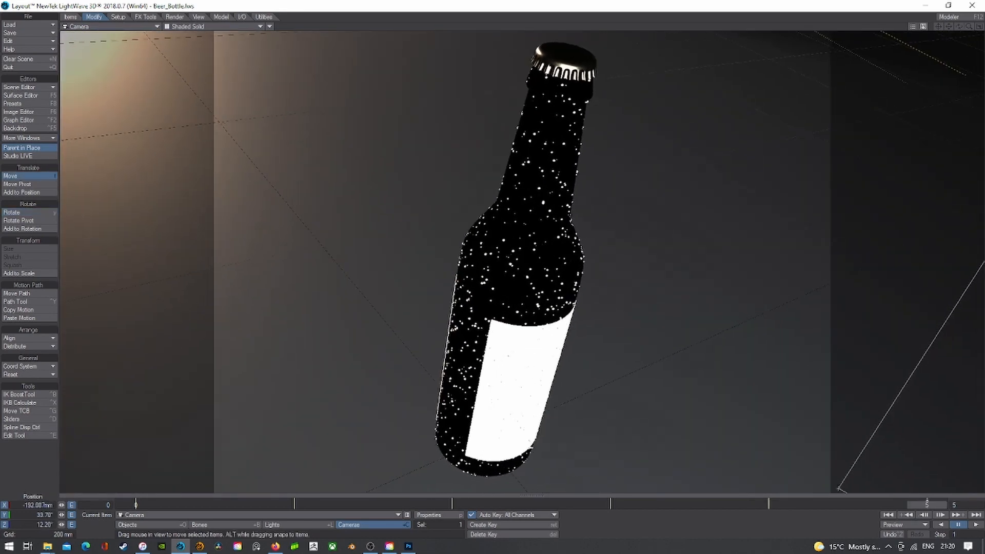
{"action": "key", "text": "y"}
{"action": "left_click_drag", "start_coordinate": [769, 377], "coordinate": [692, 359]}
{"action": "key", "text": "t"}
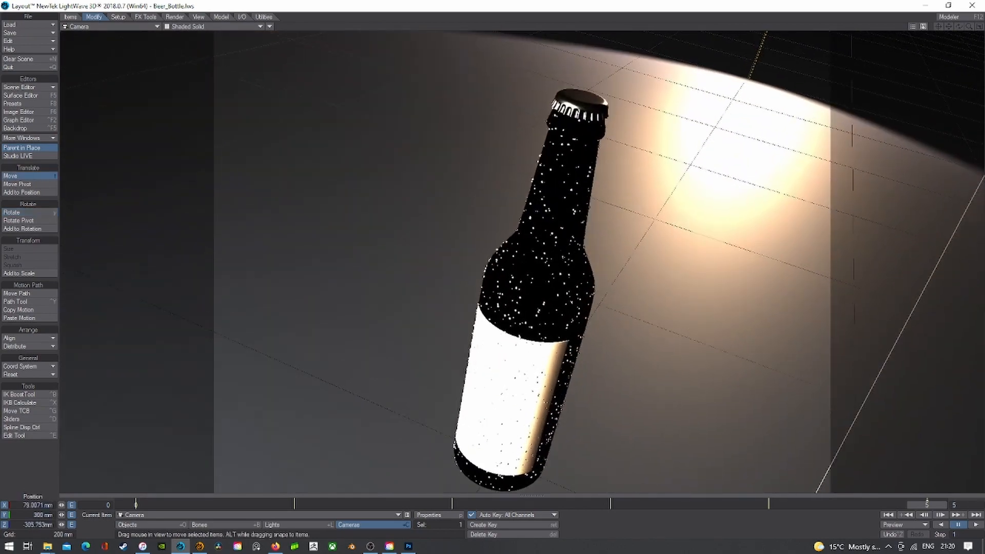
{"action": "right_click_drag", "start_coordinate": [691, 257], "coordinate": [691, 390]}
{"action": "key", "text": "y"}
{"action": "left_click_drag", "start_coordinate": [692, 390], "coordinate": [821, 400]}
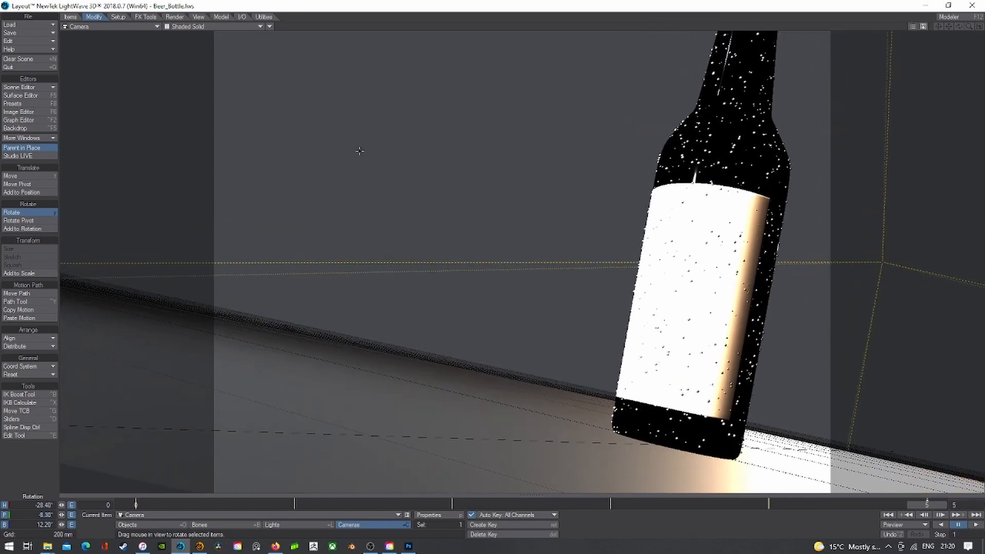
- Preview the new camera framing in VPR, then return to solid shading
{"action": "left_click", "coordinate": [204, 26]}
{"action": "left_click", "coordinate": [197, 71]}
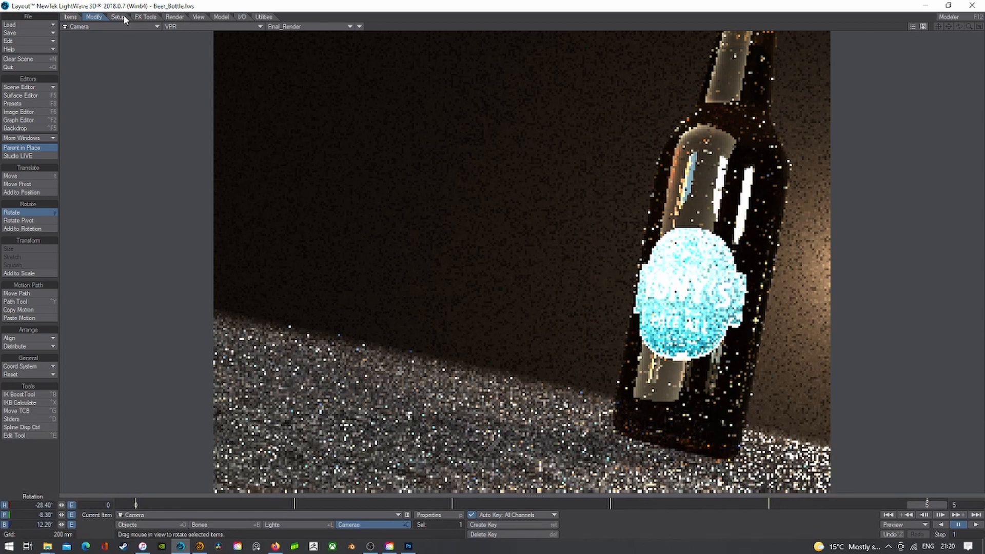
{"action": "left_click", "coordinate": [183, 26]}
{"action": "left_click", "coordinate": [183, 40]}
- Check the Ground surface in the Surface Editor and look over the viewport view types
{"action": "left_click", "coordinate": [158, 523]}
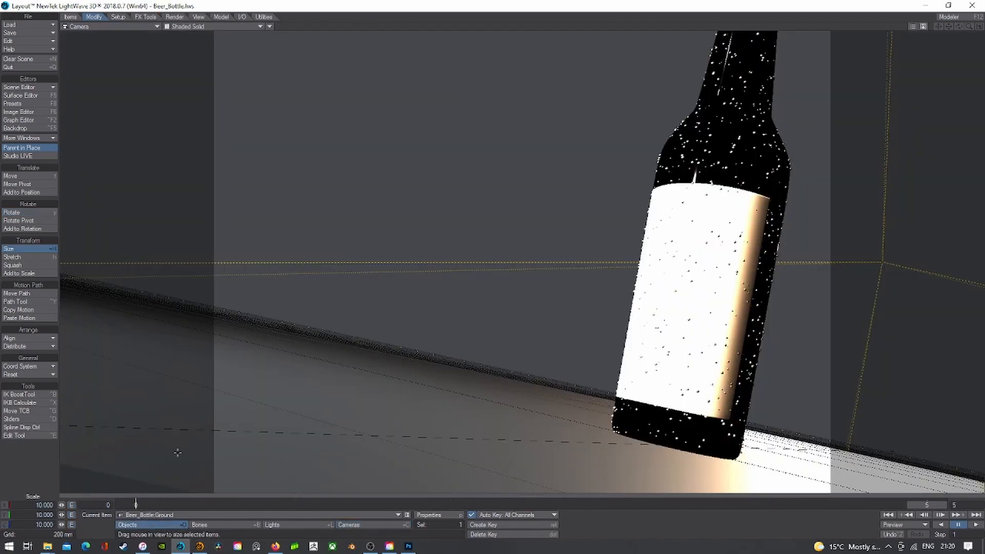
{"action": "left_click", "coordinate": [26, 95]}
{"action": "left_click", "coordinate": [74, 154]}
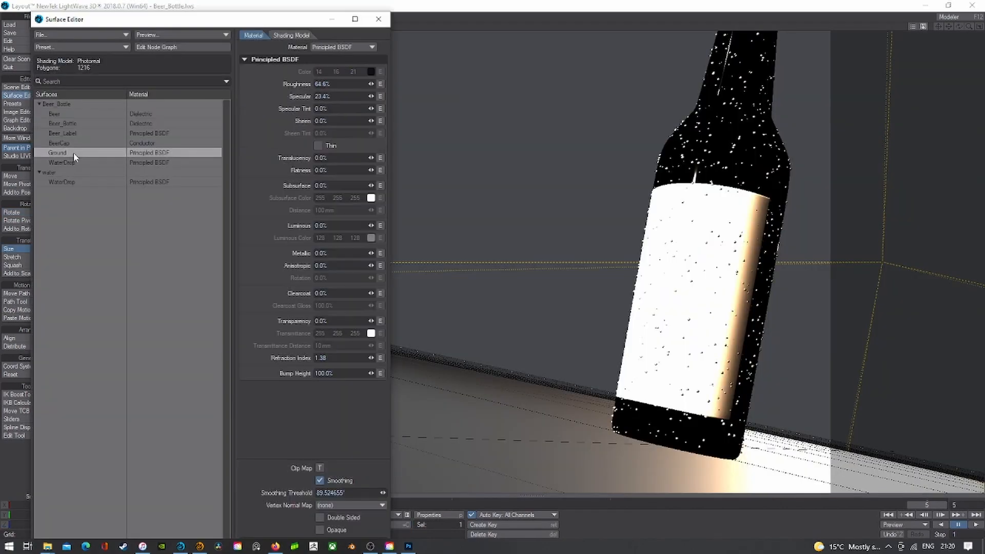
{"action": "left_click", "coordinate": [378, 19]}
{"action": "left_click", "coordinate": [110, 26]}
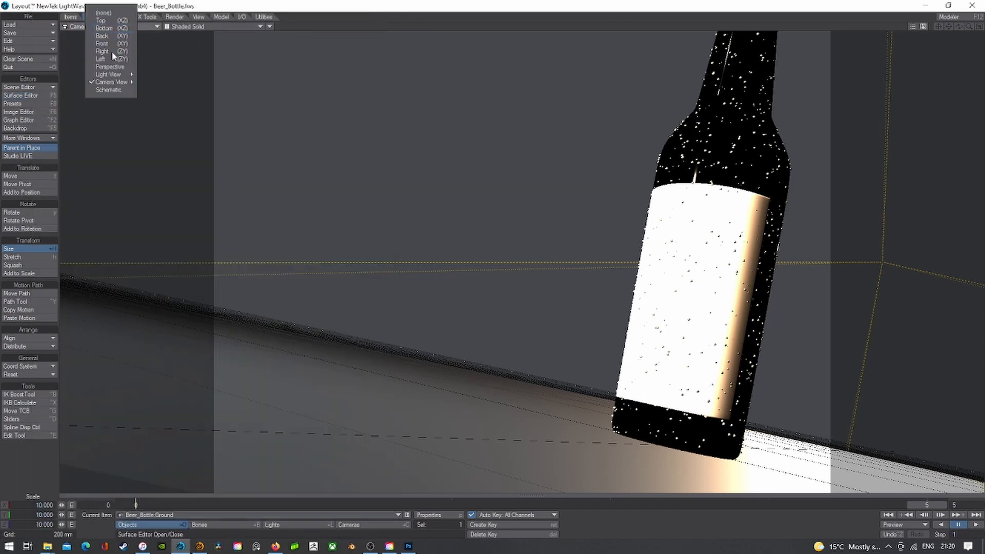
{"action": "mouse_move", "coordinate": [111, 82]}
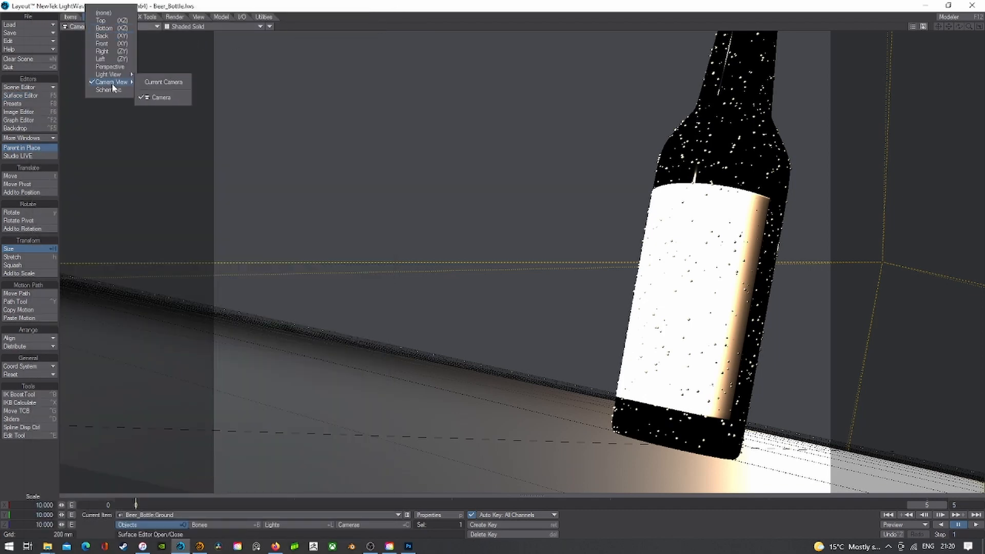
{"action": "left_click", "coordinate": [273, 84]}
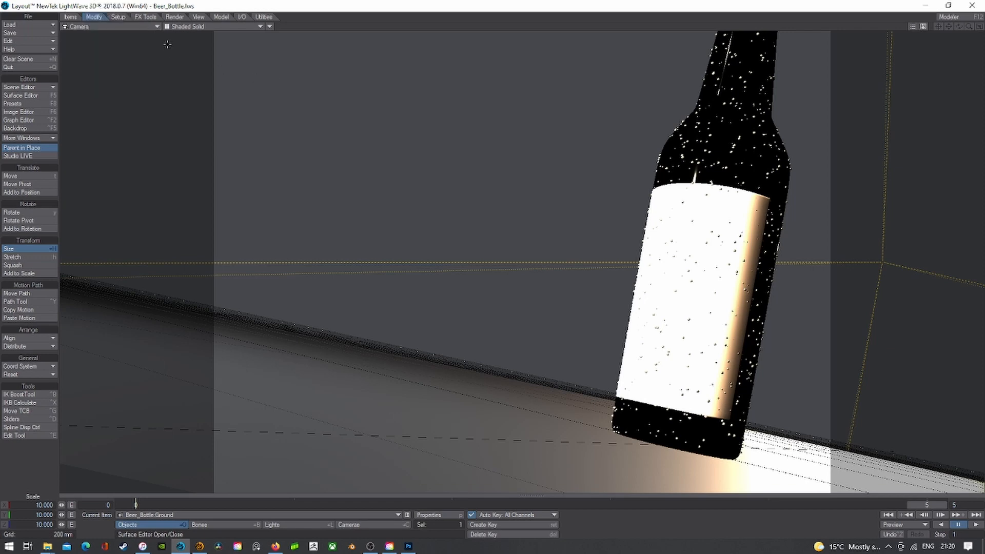
{"action": "left_click", "coordinate": [176, 18]}
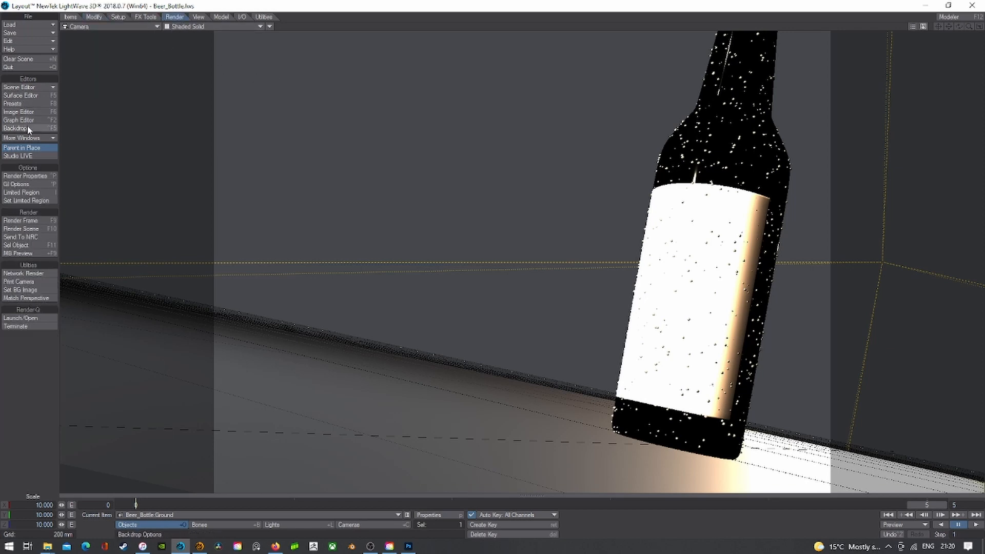
- Browse the built-in Painted presets on the surface preset shelf
{"action": "left_click", "coordinate": [23, 95]}
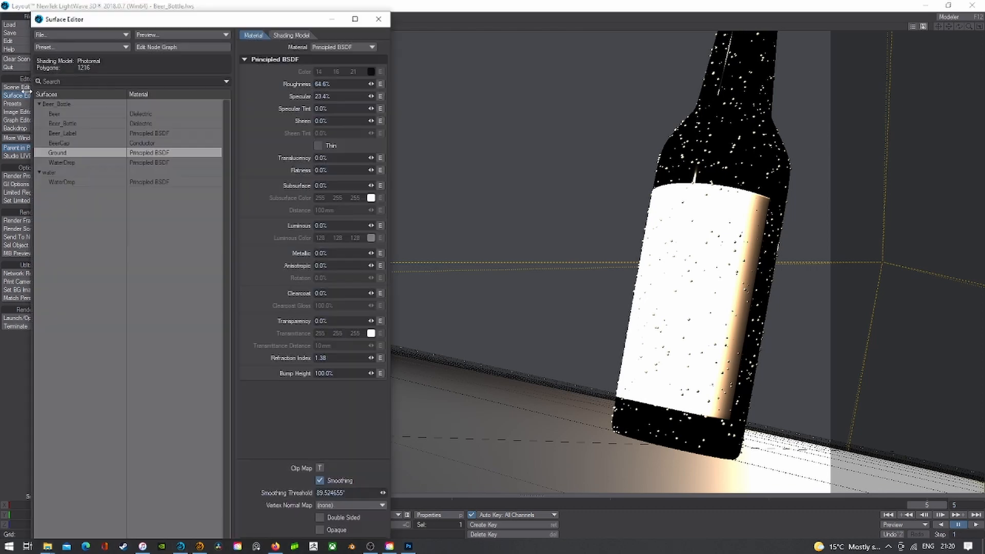
{"action": "left_click", "coordinate": [66, 46]}
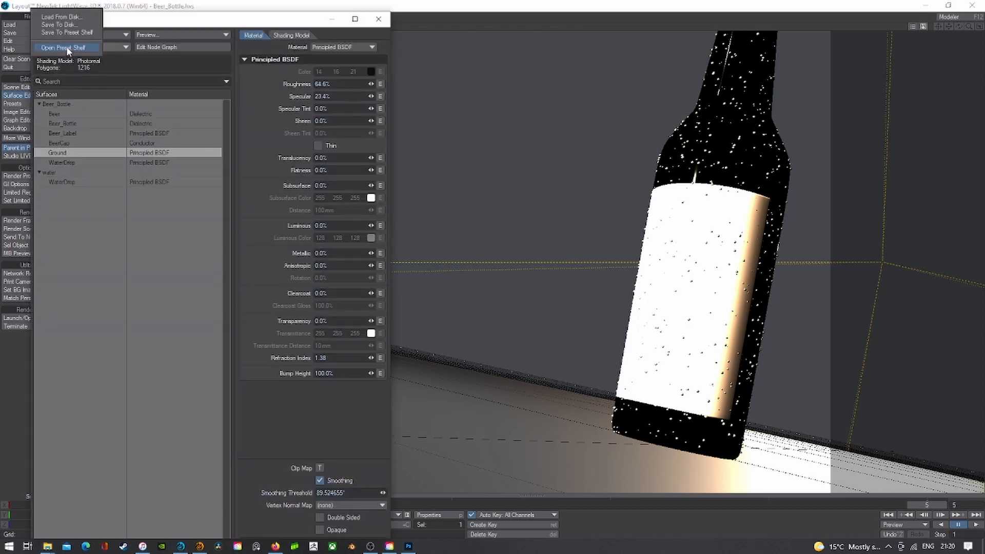
{"action": "left_click", "coordinate": [66, 46]}
{"action": "left_click", "coordinate": [48, 60]}
{"action": "mouse_move", "coordinate": [48, 61]}
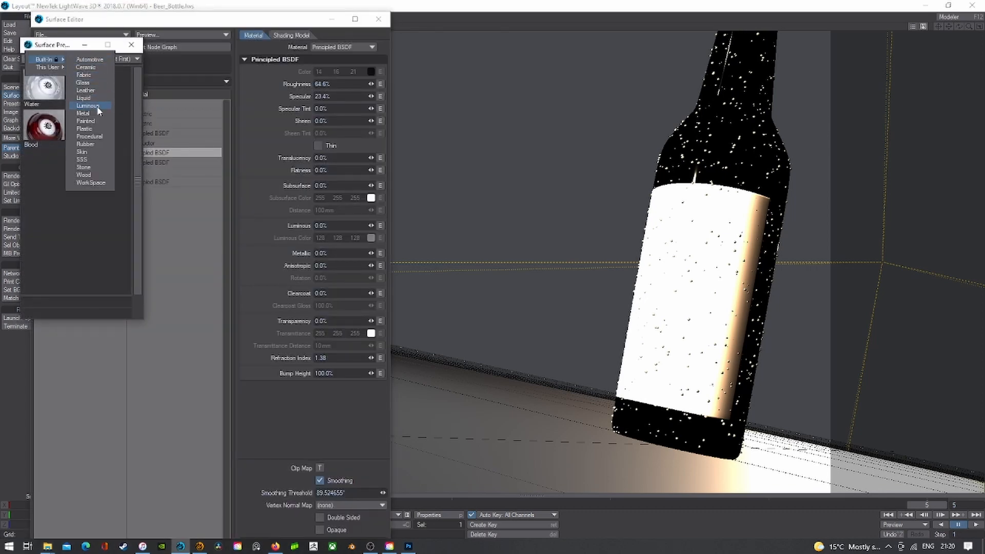
{"action": "left_click", "coordinate": [86, 121]}
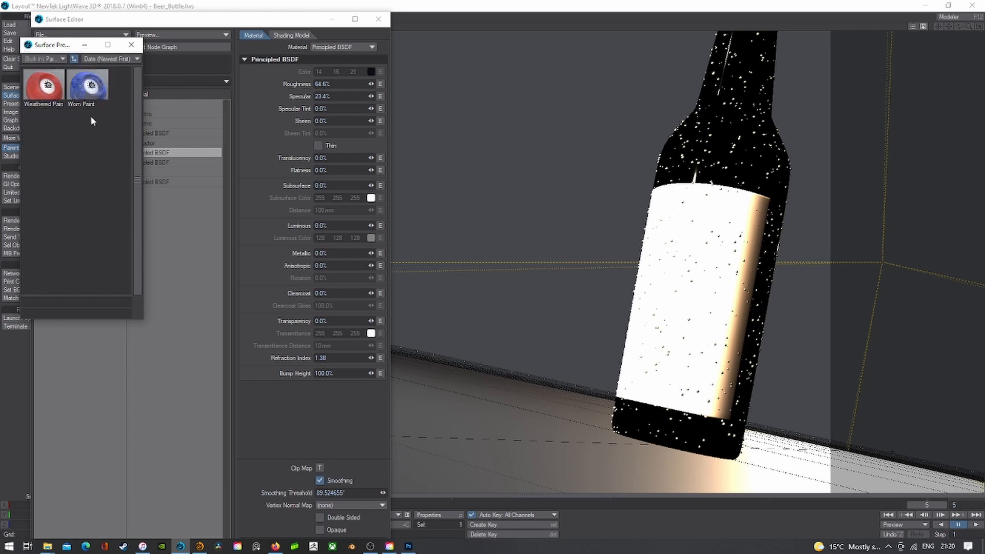
{"action": "left_click", "coordinate": [132, 45]}
- Load the built-in Stone preset Granite Polished onto the Ground surface
{"action": "left_click", "coordinate": [85, 46]}
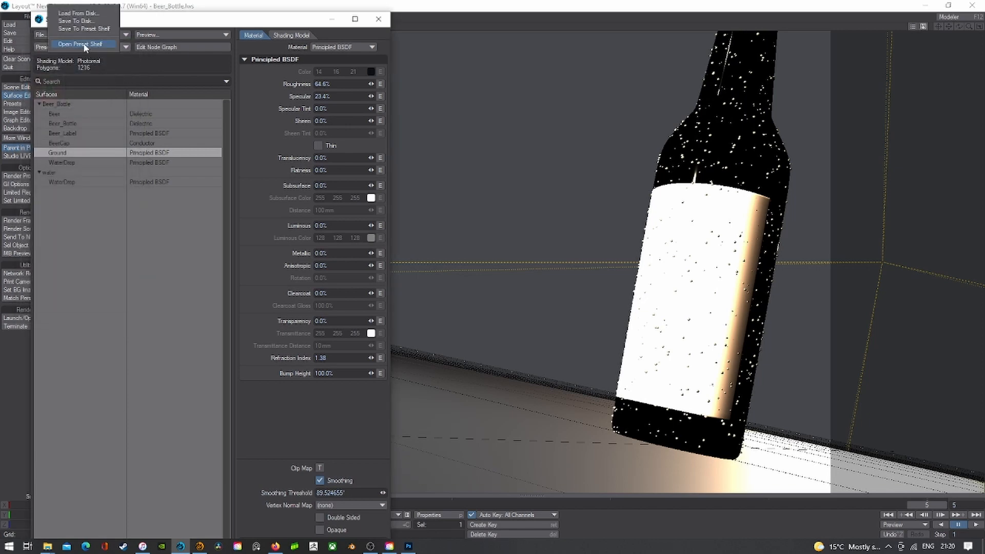
{"action": "left_click", "coordinate": [82, 45]}
{"action": "left_click", "coordinate": [58, 59]}
{"action": "mouse_move", "coordinate": [59, 57]}
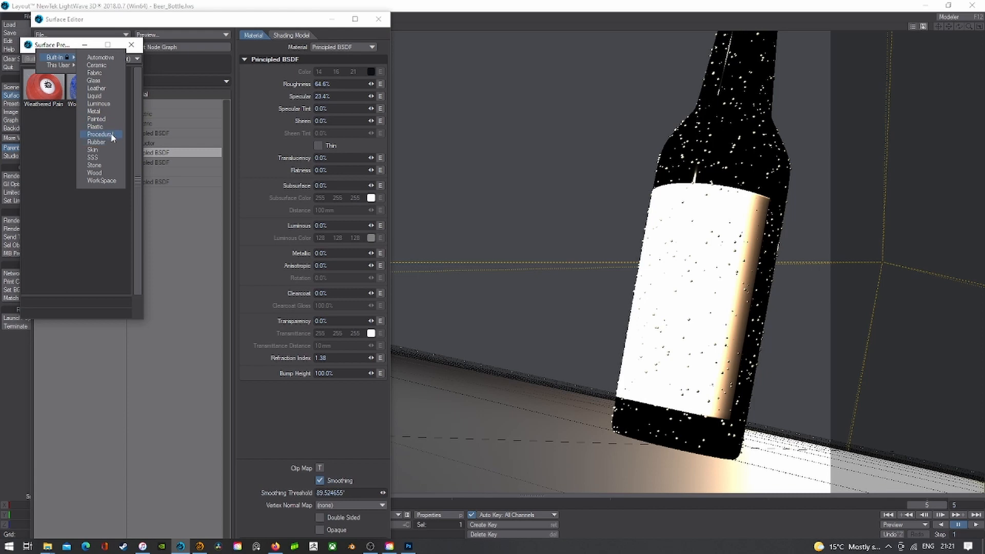
{"action": "left_click", "coordinate": [114, 167]}
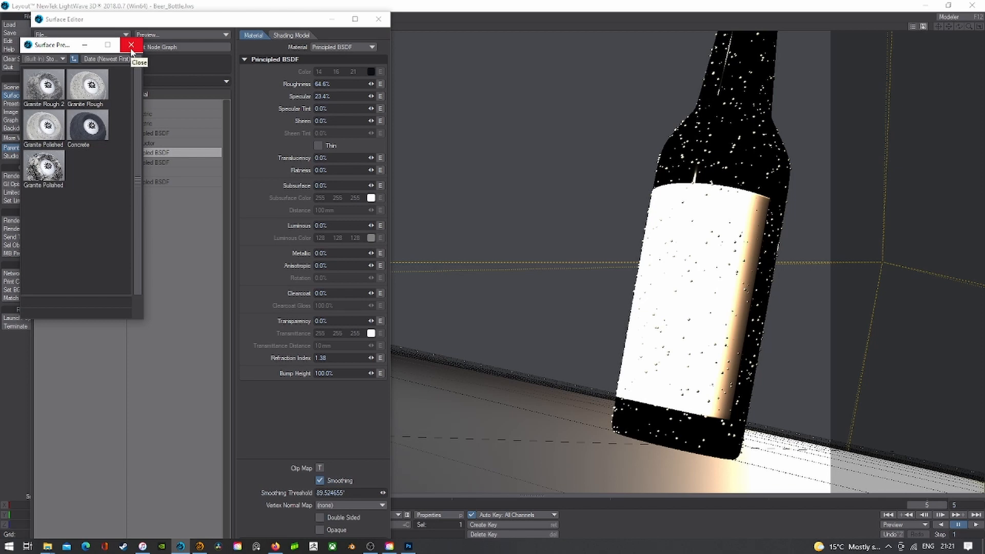
{"action": "double_click", "coordinate": [40, 133]}
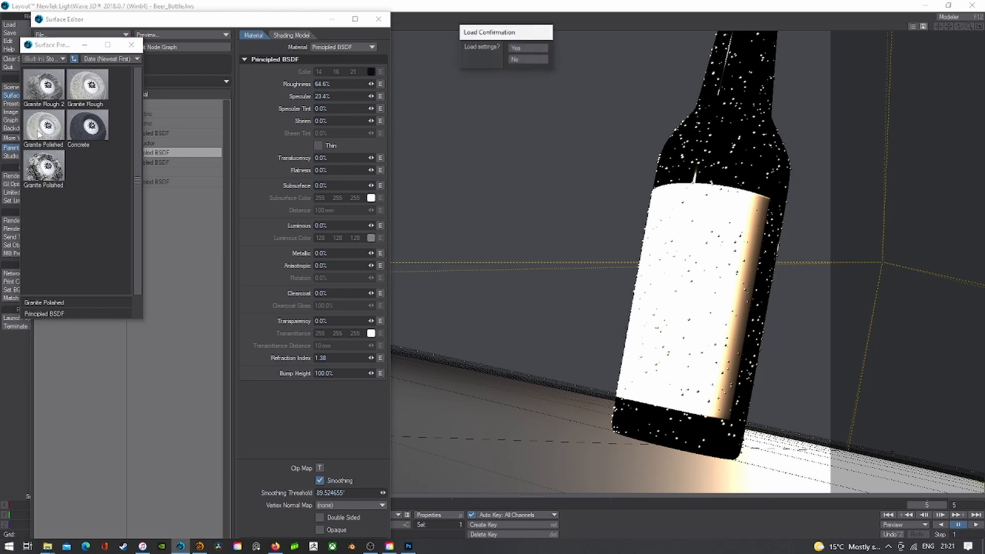
{"action": "left_click", "coordinate": [523, 47]}
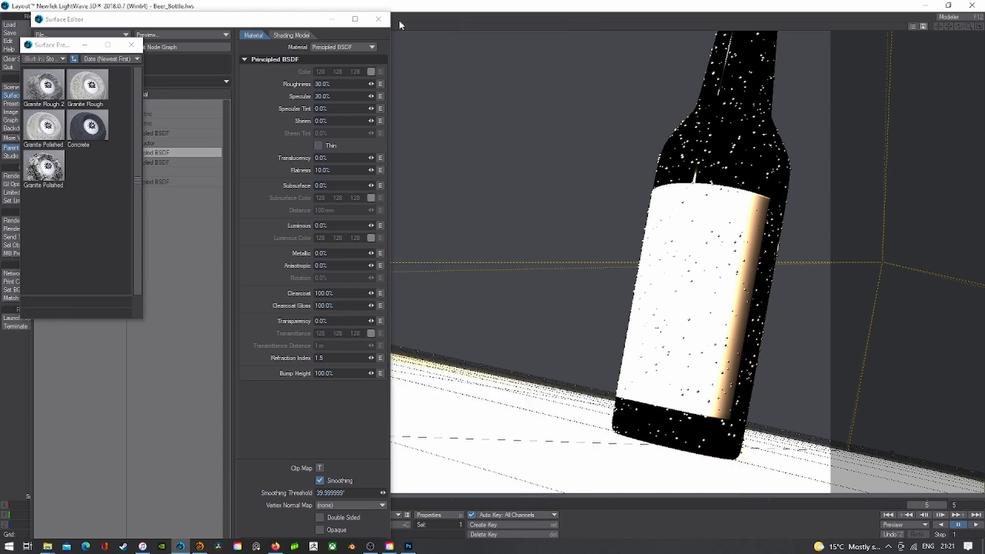
{"action": "left_click", "coordinate": [132, 45]}
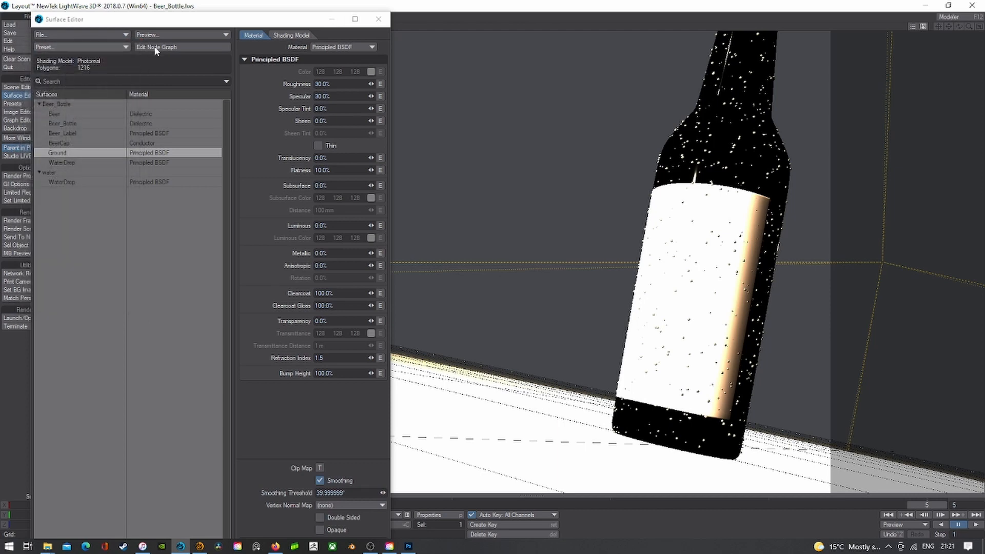
- Inspect the Mixer (1) and Mixer (2) nodes in the Ground surface's node graph
{"action": "left_click", "coordinate": [161, 47]}
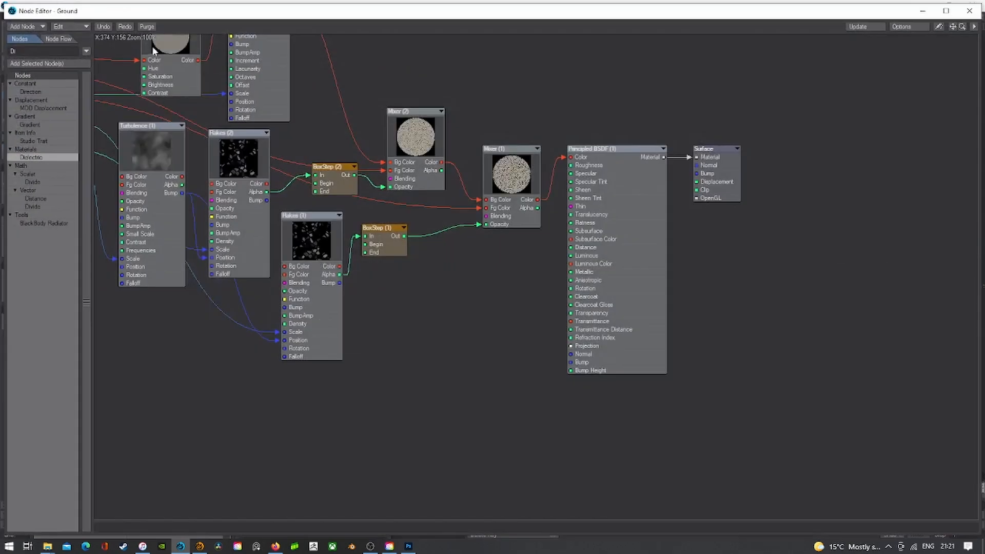
{"action": "double_click", "coordinate": [516, 173]}
{"action": "left_click", "coordinate": [289, 74]}
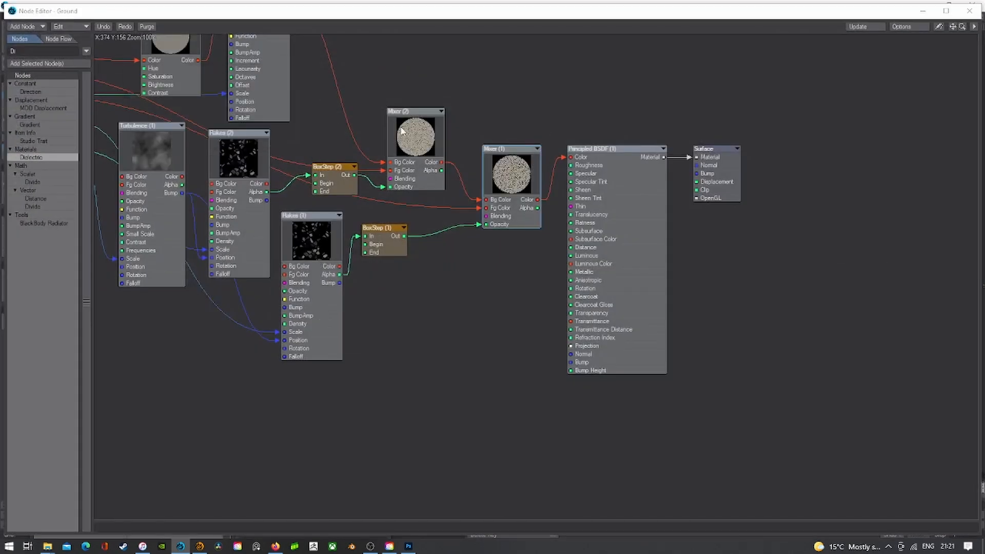
{"action": "double_click", "coordinate": [404, 130]}
{"action": "left_click", "coordinate": [290, 74]}
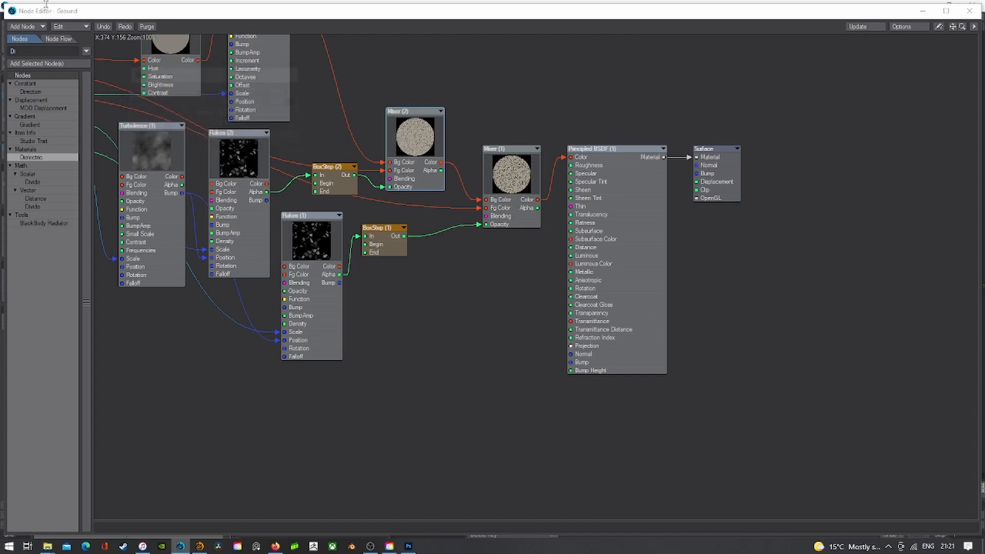
{"action": "double_click", "coordinate": [13, 10]}
- Show the polished-ground scene as a VPR live render and reopen the Surface Editor
{"action": "left_click", "coordinate": [223, 27]}
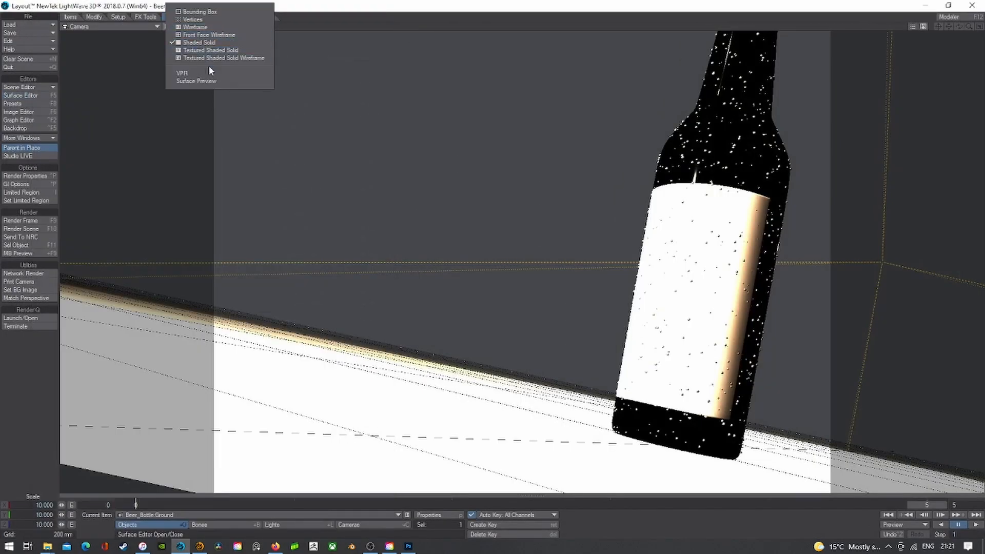
{"action": "left_click", "coordinate": [209, 73]}
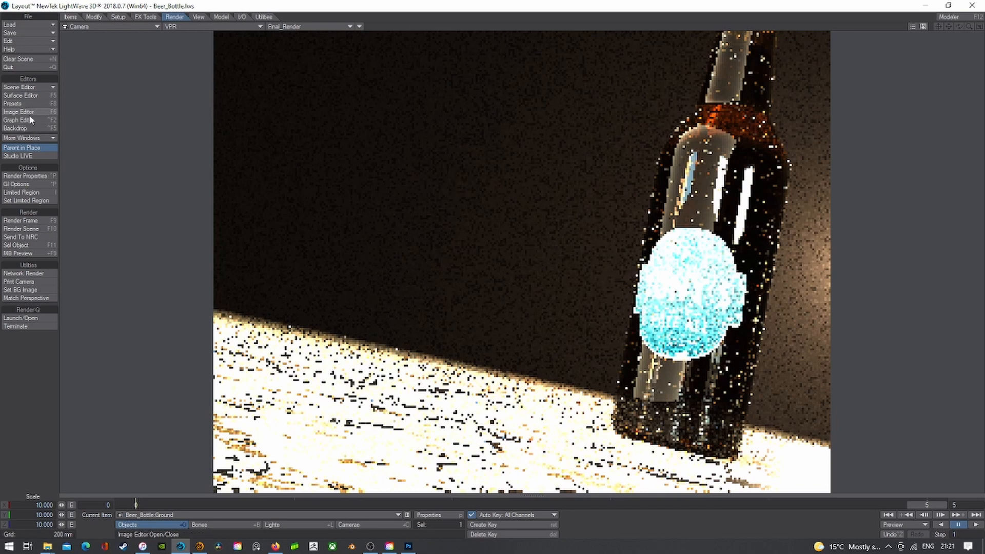
{"action": "left_click", "coordinate": [21, 95]}
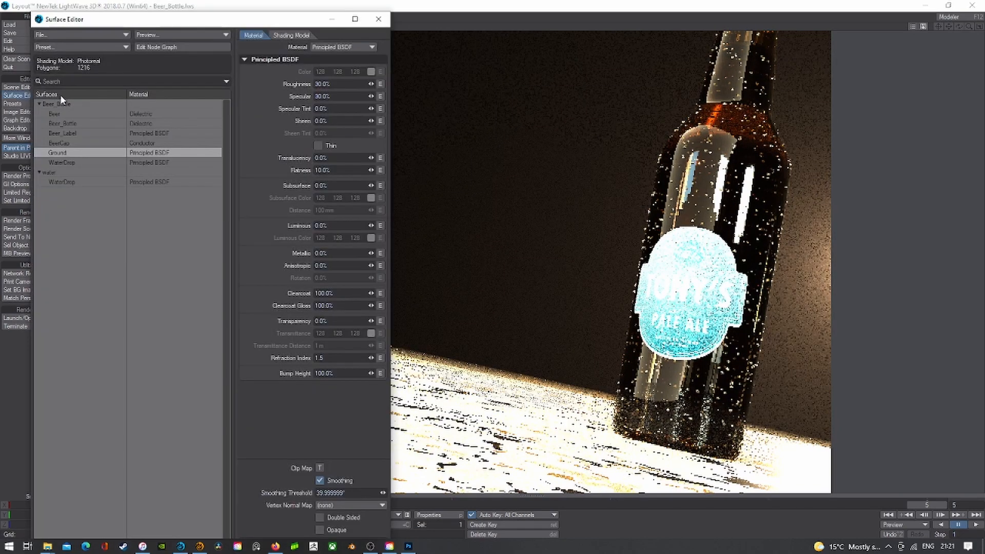
- Apply the WorkSpace library's Default Smooth preset to the Ground surface
{"action": "left_click", "coordinate": [169, 46]}
{"action": "double_click", "coordinate": [6, 10]}
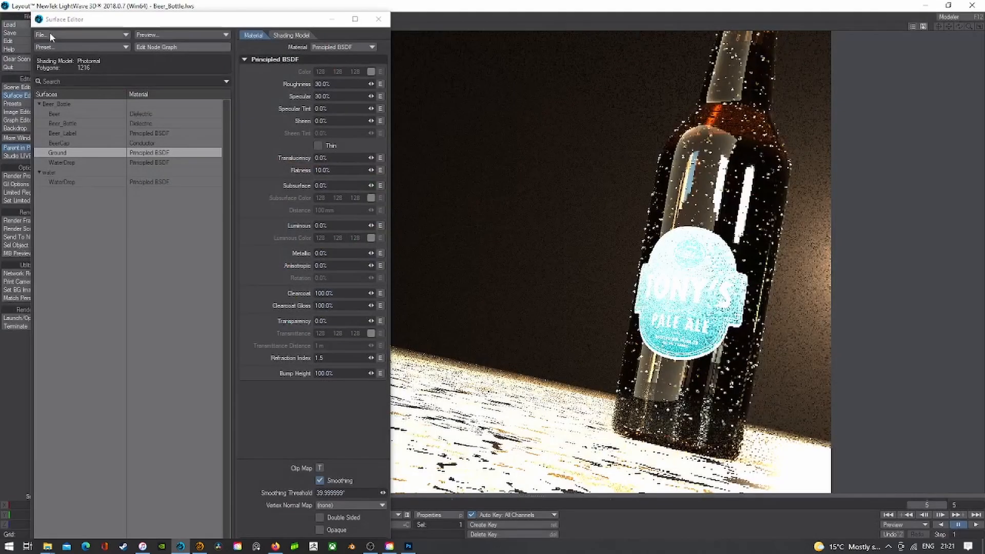
{"action": "left_click", "coordinate": [49, 34]}
{"action": "left_click", "coordinate": [52, 45]}
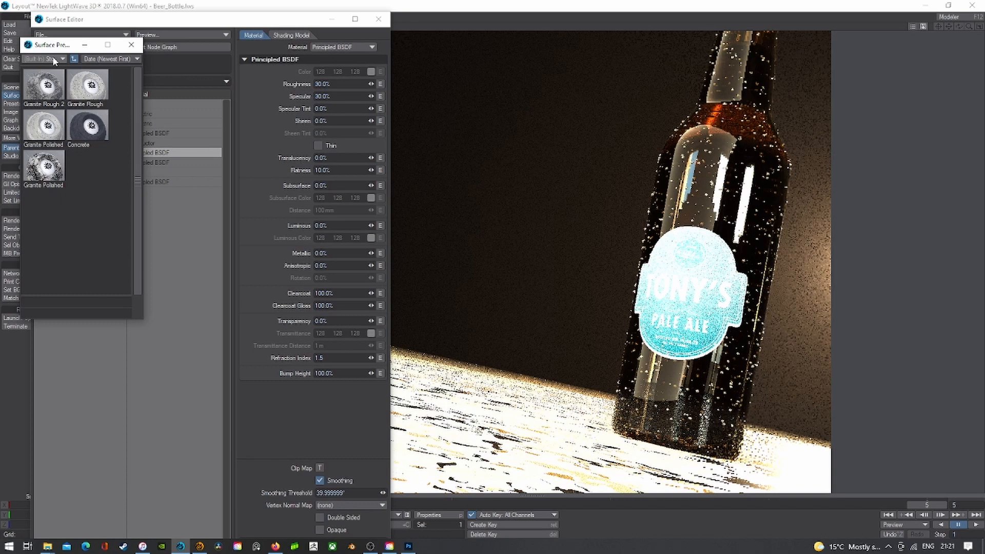
{"action": "left_click", "coordinate": [53, 57]}
{"action": "left_click", "coordinate": [97, 180]}
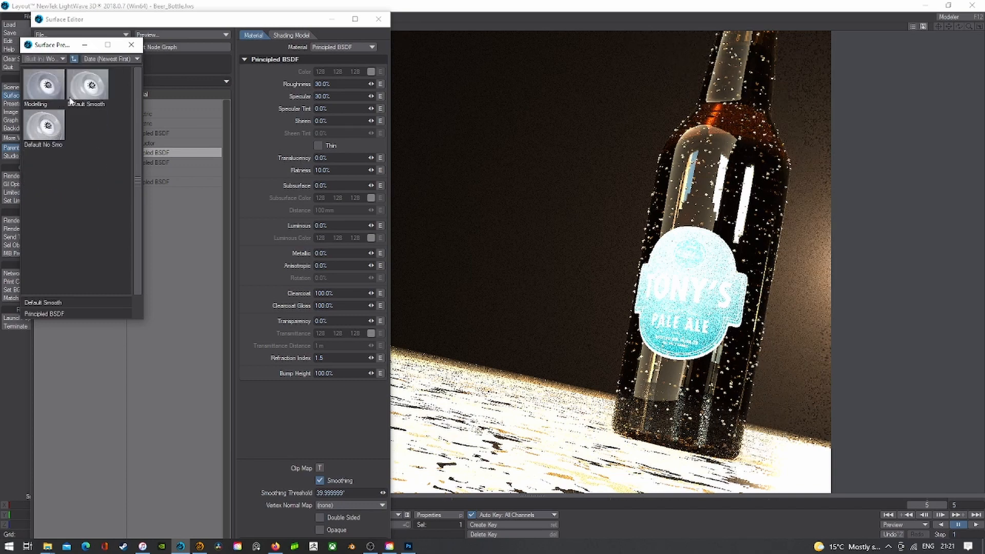
{"action": "double_click", "coordinate": [85, 96]}
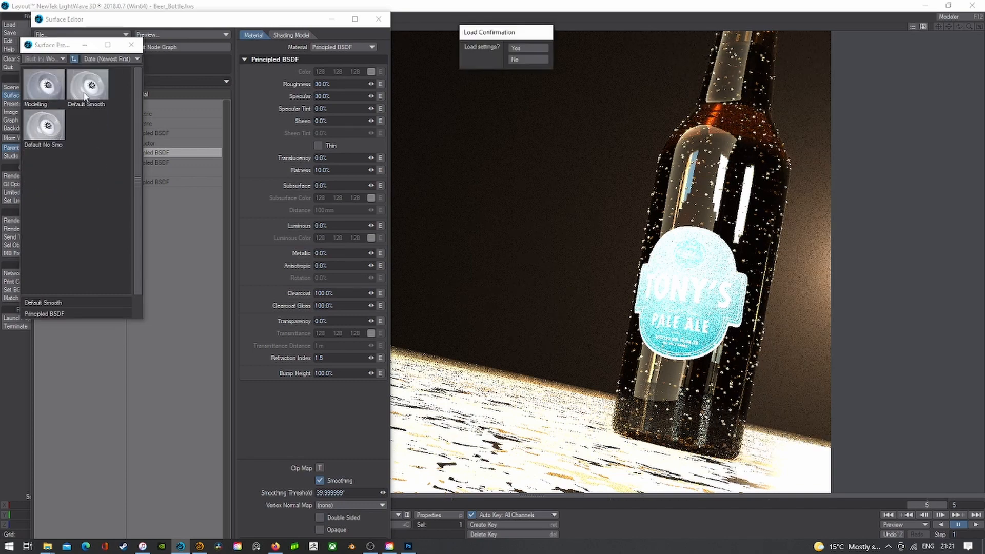
{"action": "left_click", "coordinate": [518, 48]}
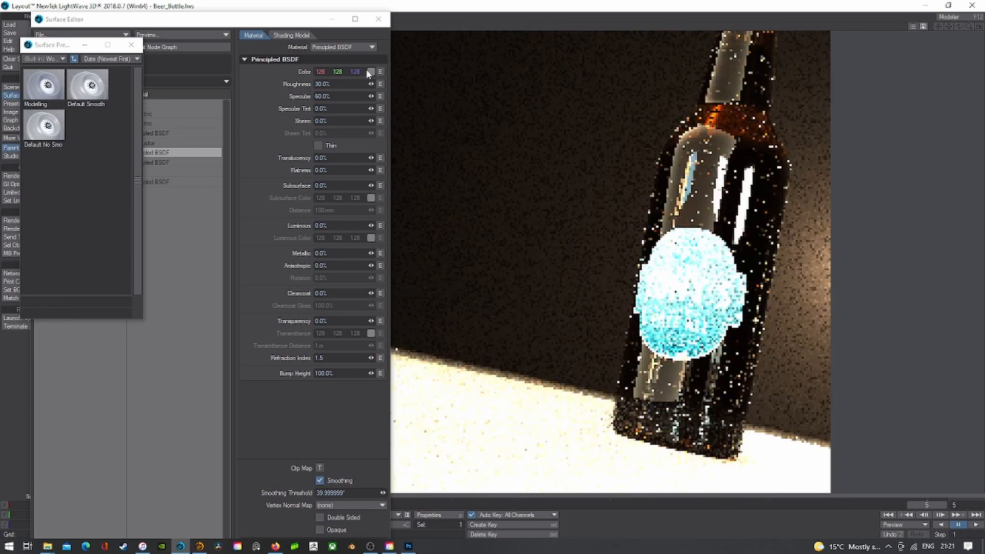
- Set the Ground surface colour to black (0, 0, 0) and close the Surface Editor
{"action": "left_click", "coordinate": [370, 71]}
{"action": "left_click", "coordinate": [370, 72]}
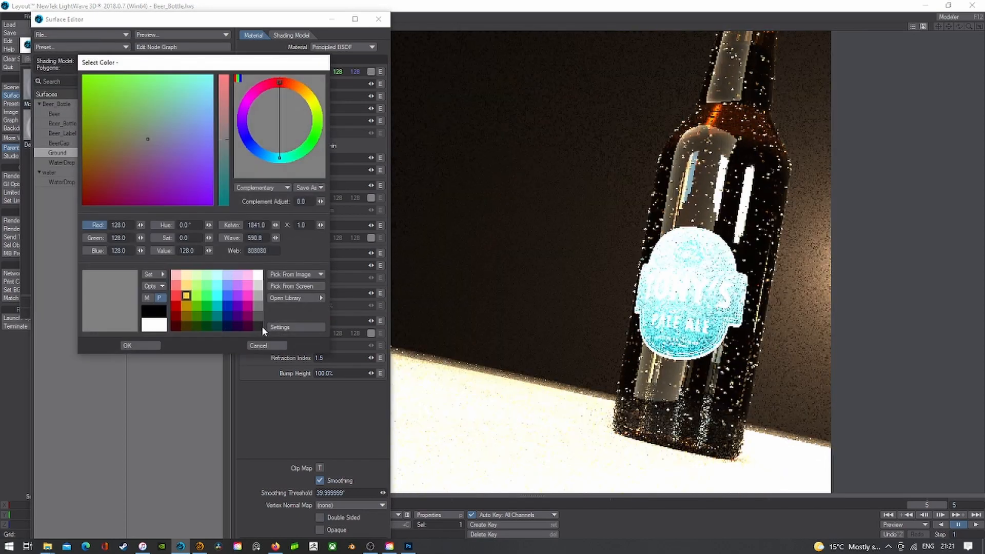
{"action": "left_click", "coordinate": [258, 326]}
{"action": "left_click", "coordinate": [147, 347]}
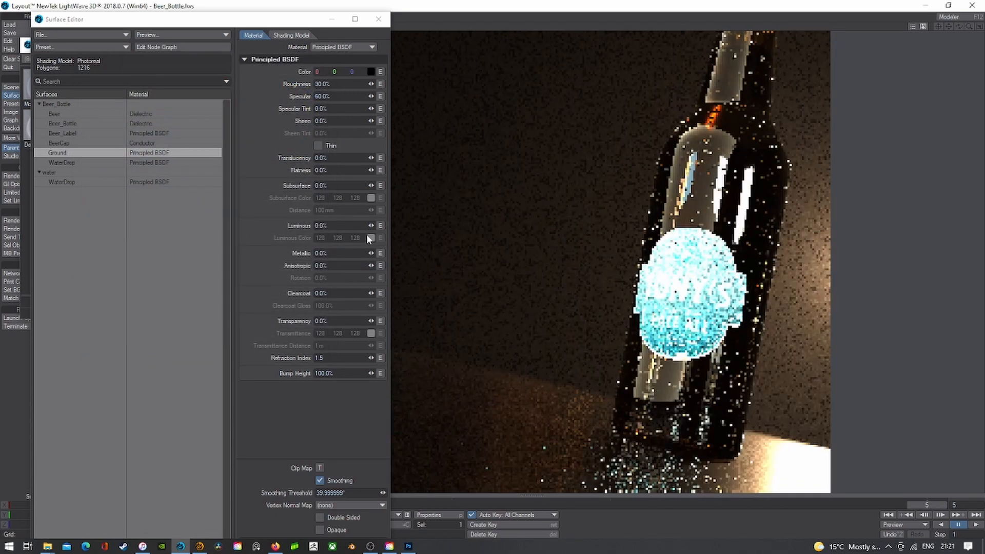
{"action": "left_click", "coordinate": [377, 20]}
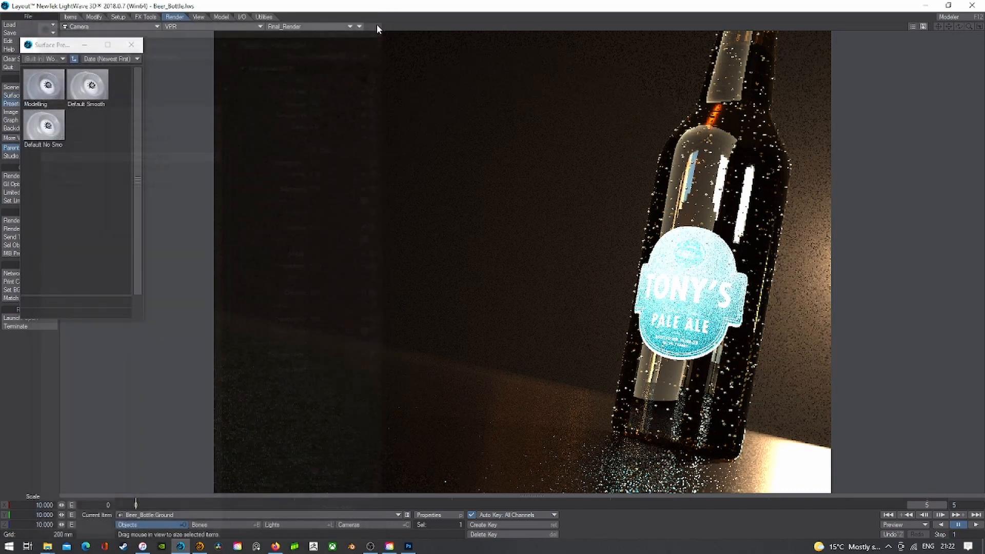
- Close the Surface Presets window, switch to Perspective and back to Camera view, and go to frame 0
{"action": "left_click", "coordinate": [131, 45]}
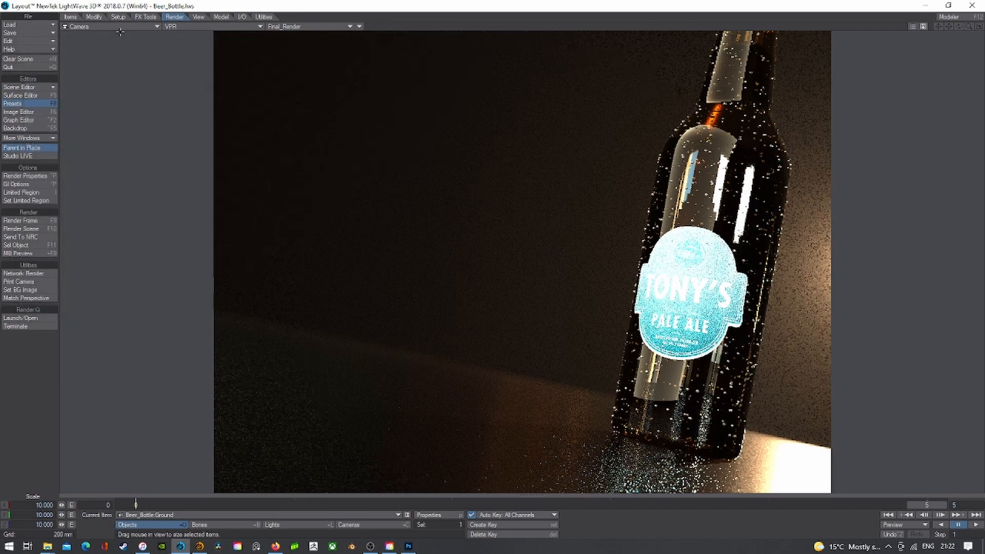
{"action": "left_click", "coordinate": [110, 27]}
{"action": "left_click", "coordinate": [118, 64]}
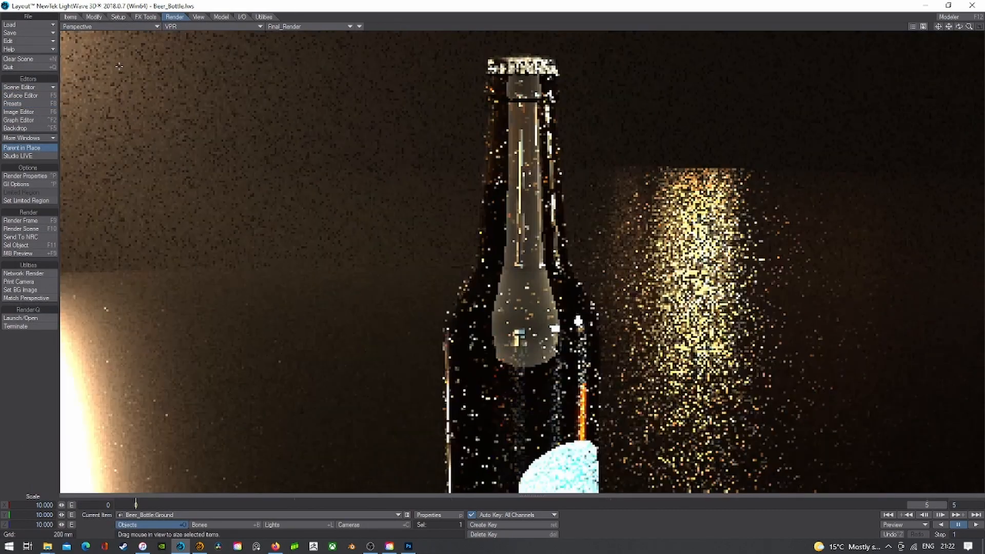
{"action": "left_click", "coordinate": [118, 26]}
{"action": "mouse_move", "coordinate": [115, 83]}
{"action": "left_click", "coordinate": [169, 96]}
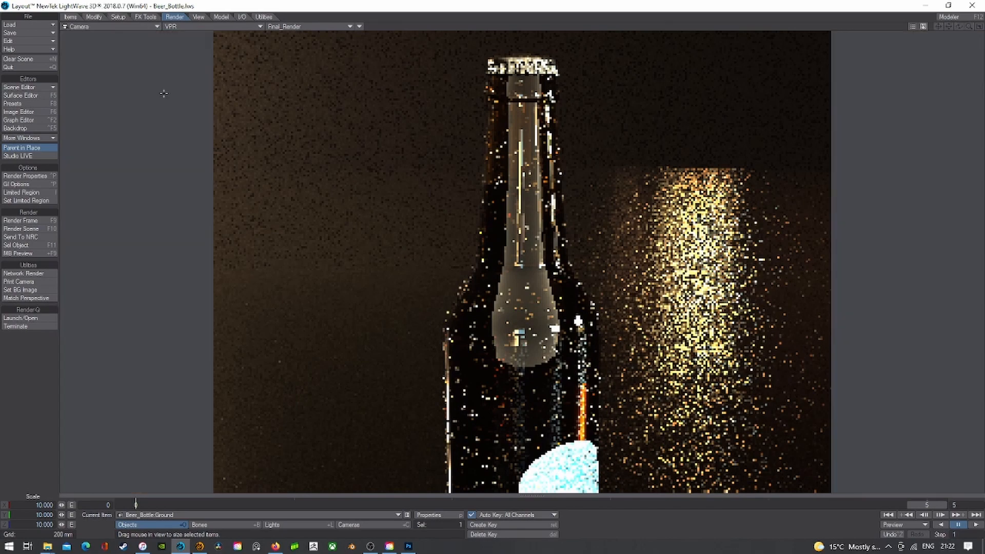
{"action": "left_click", "coordinate": [257, 504]}
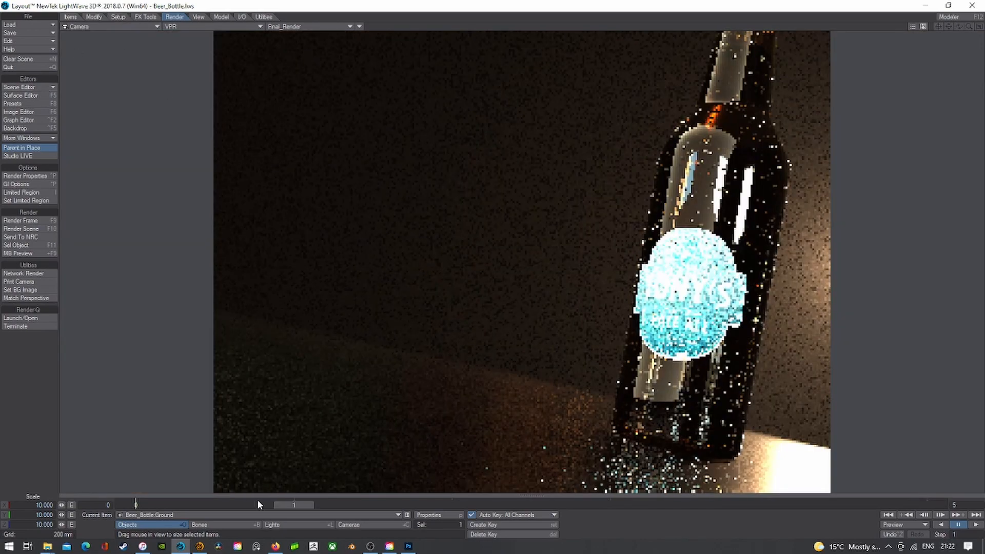
{"action": "left_click", "coordinate": [167, 505]}
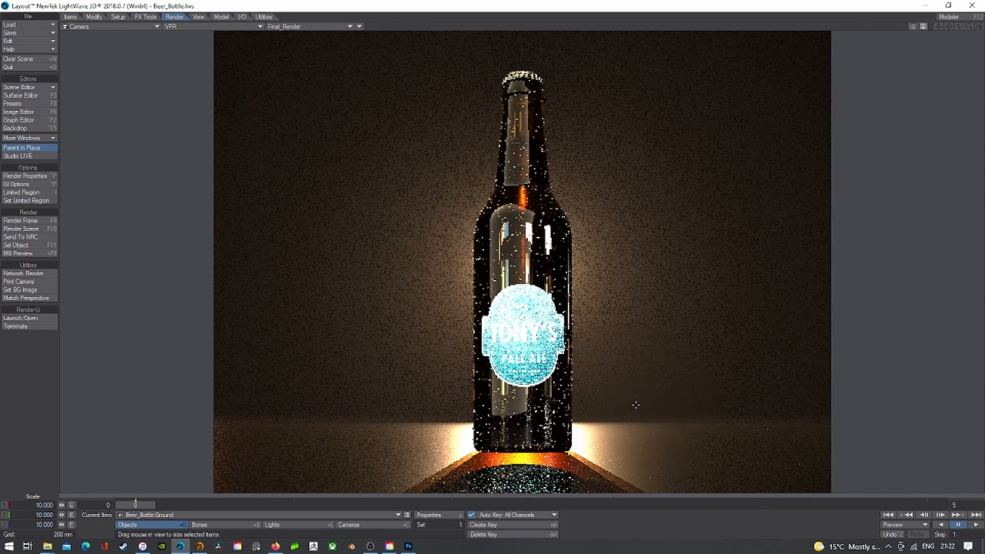
- Select the BeerCap surface and set its colour to white
{"action": "left_click", "coordinate": [28, 97]}
{"action": "left_click", "coordinate": [67, 143]}
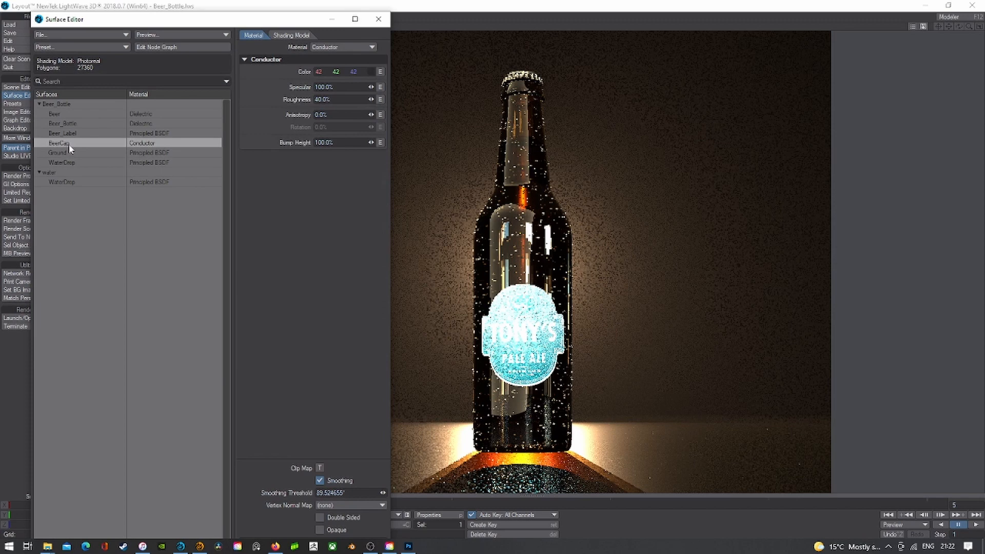
{"action": "left_click", "coordinate": [370, 70]}
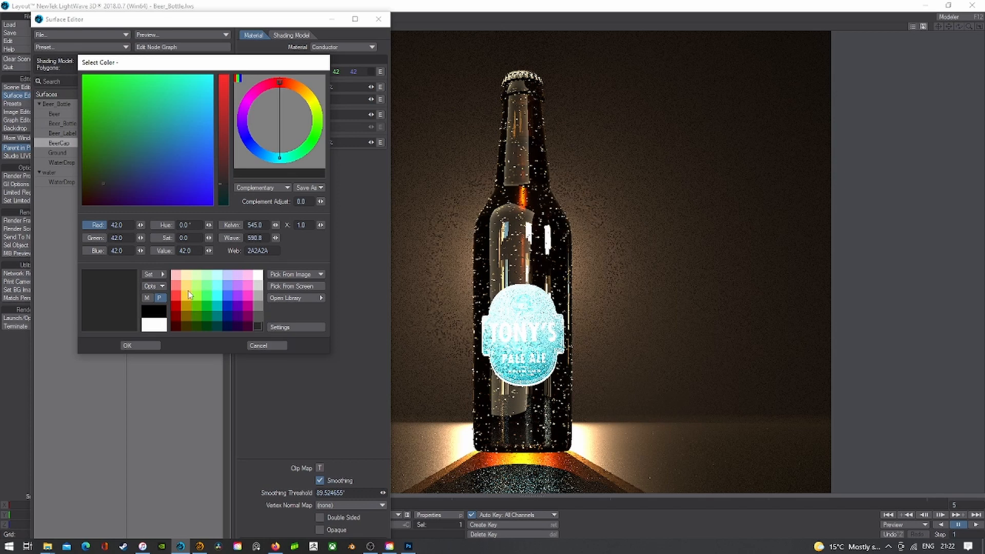
{"action": "left_click", "coordinate": [258, 345]}
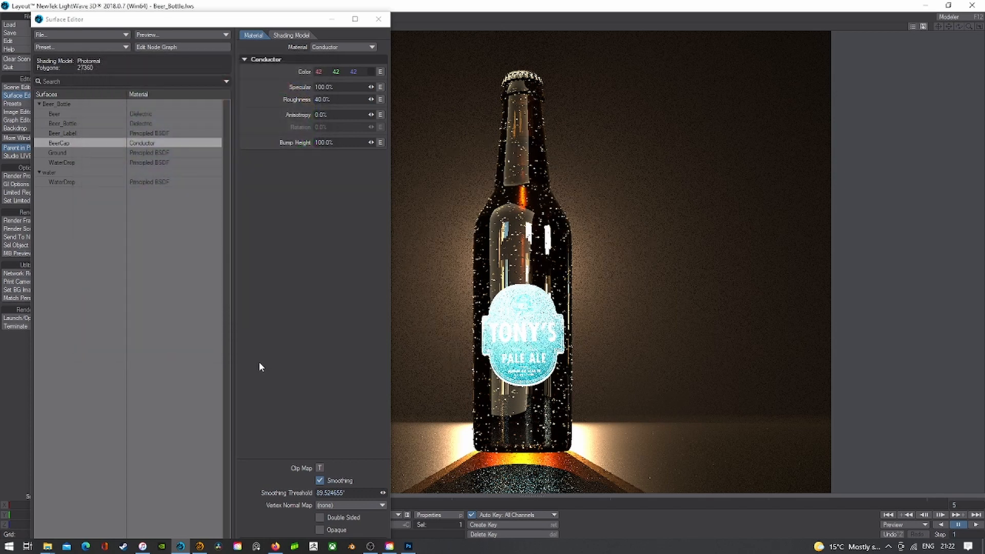
{"action": "left_click", "coordinate": [369, 75]}
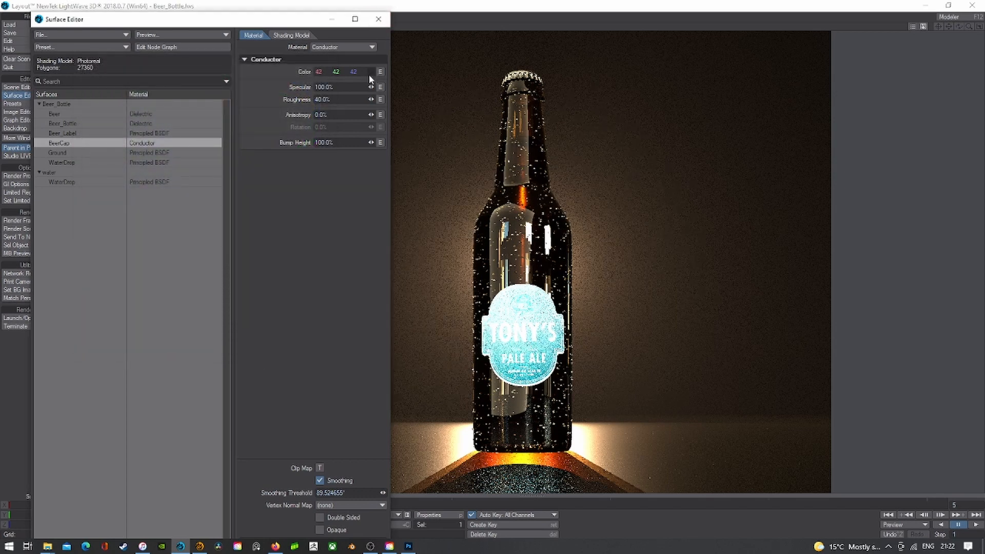
{"action": "left_click", "coordinate": [369, 76]}
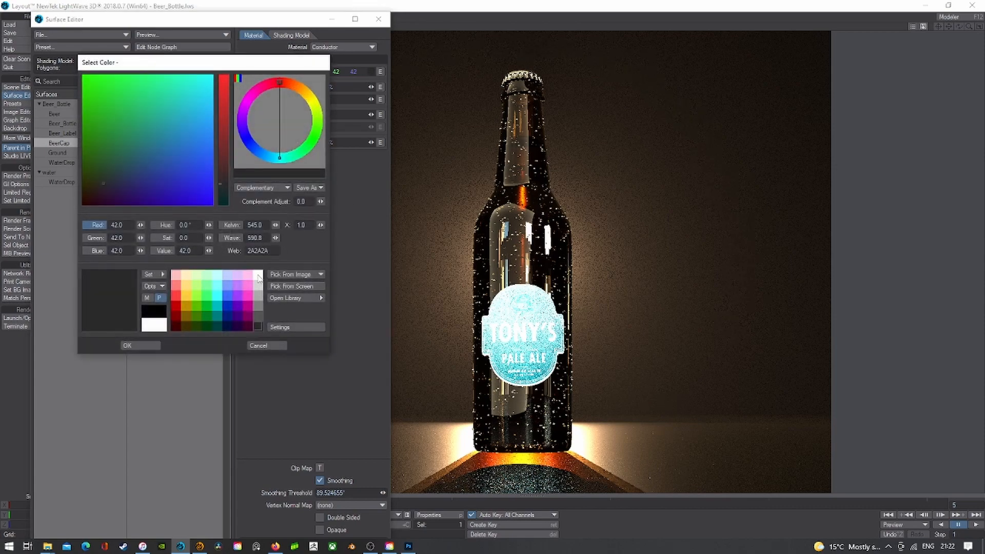
{"action": "left_click", "coordinate": [258, 276]}
{"action": "left_click", "coordinate": [145, 346]}
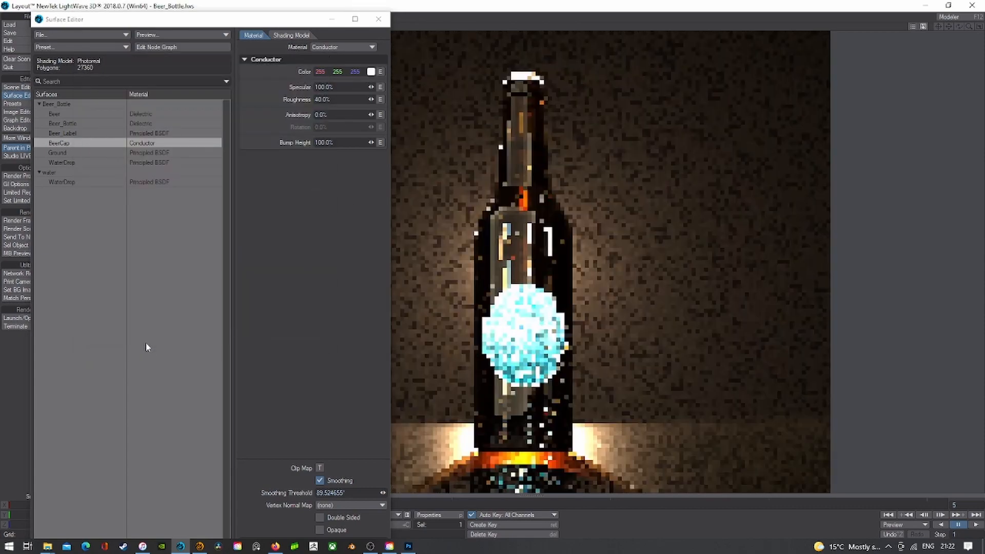
- Try cyan and black for the cap, settle on dark grey 85/85/85, and close
{"action": "left_click", "coordinate": [370, 73]}
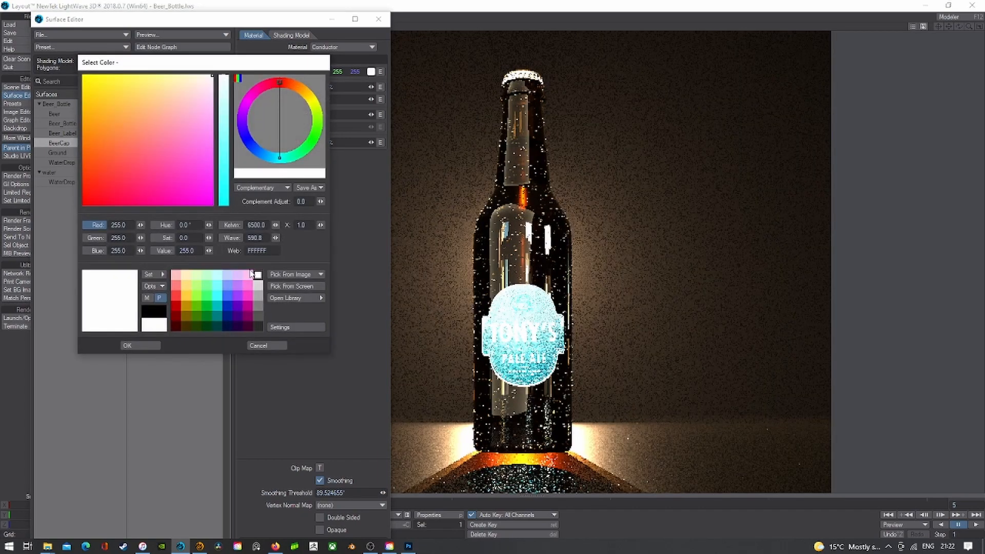
{"action": "left_click", "coordinate": [217, 285]}
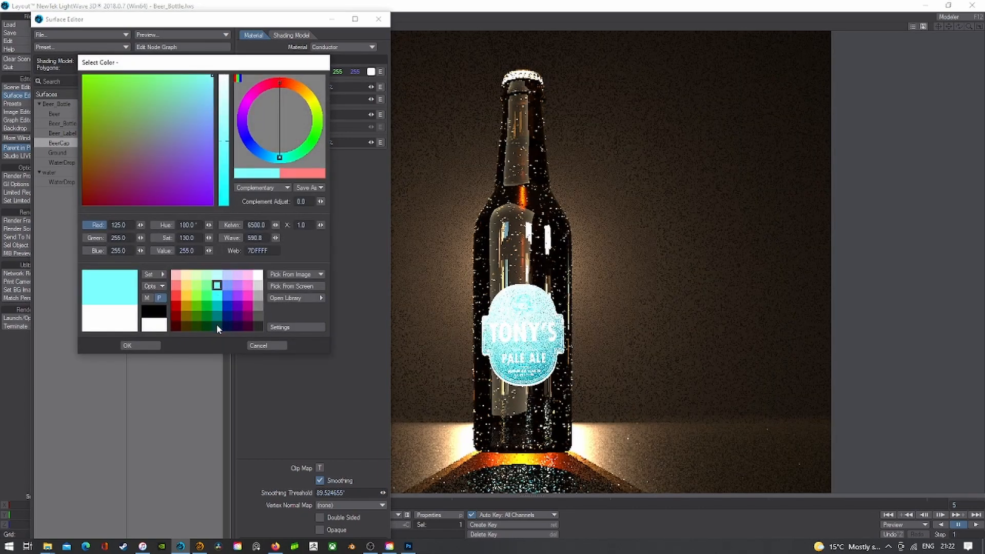
{"action": "left_click", "coordinate": [153, 311]}
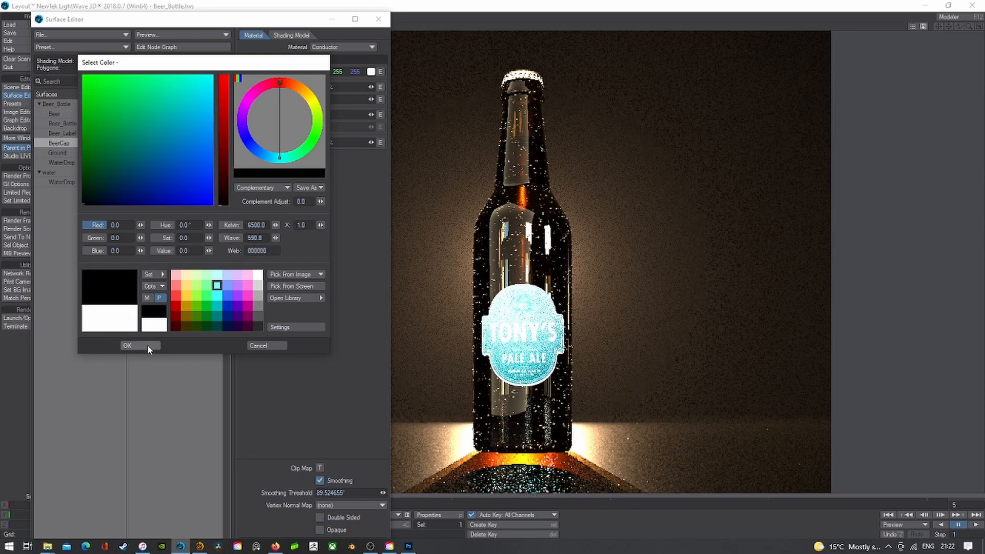
{"action": "left_click", "coordinate": [147, 346]}
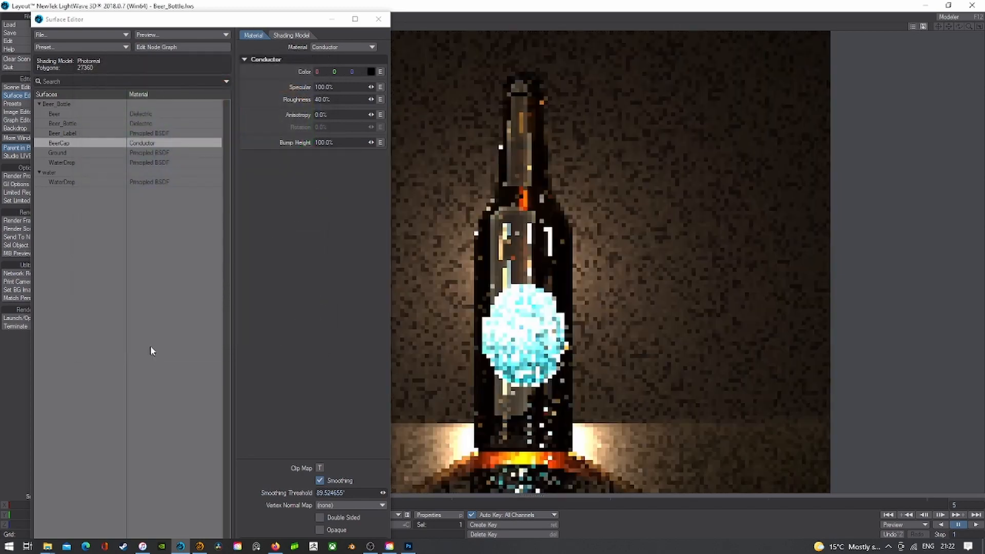
{"action": "left_click", "coordinate": [371, 71]}
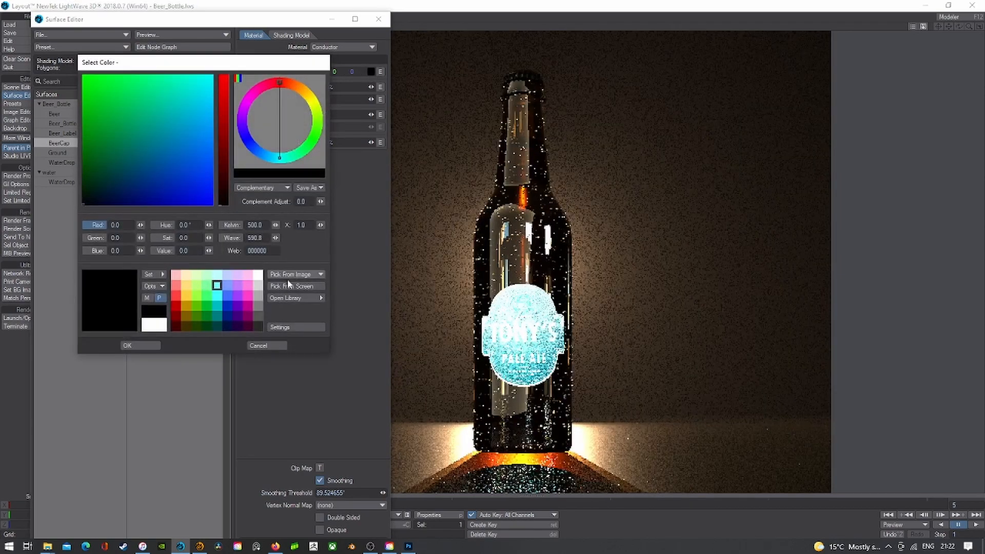
{"action": "left_click", "coordinate": [256, 318]}
{"action": "left_click", "coordinate": [146, 345]}
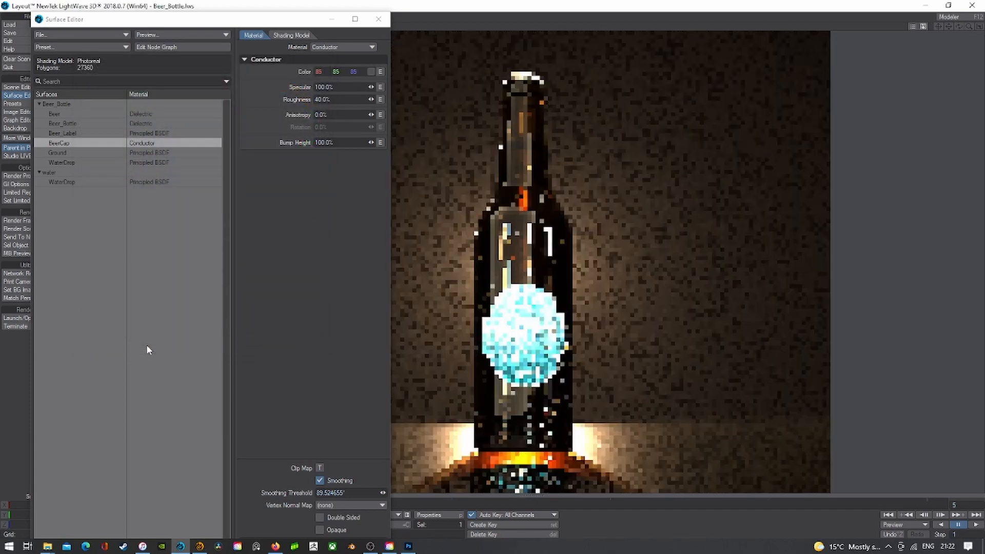
{"action": "left_click", "coordinate": [378, 19]}
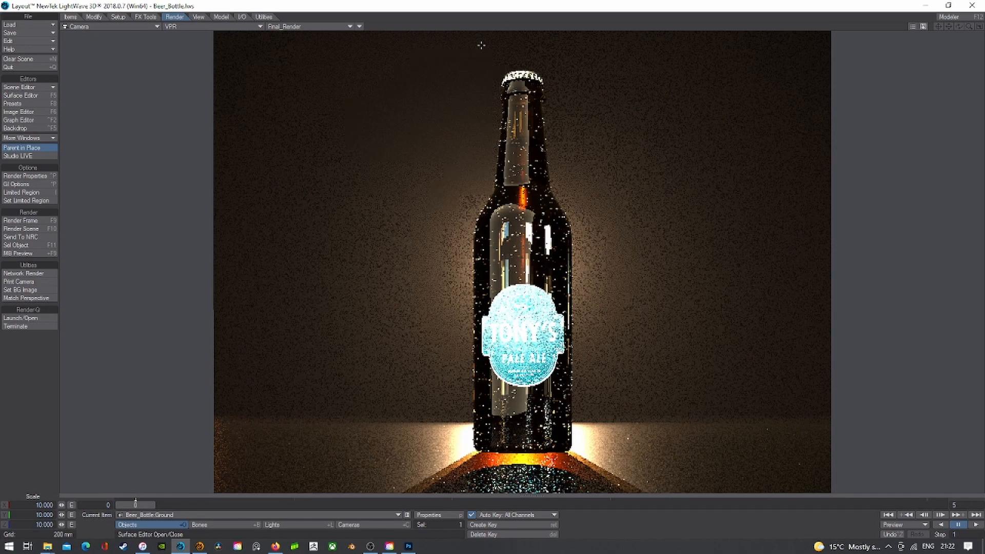
- Save the scene, overwriting the existing scene file
{"action": "left_click", "coordinate": [28, 32]}
{"action": "left_click", "coordinate": [41, 48]}
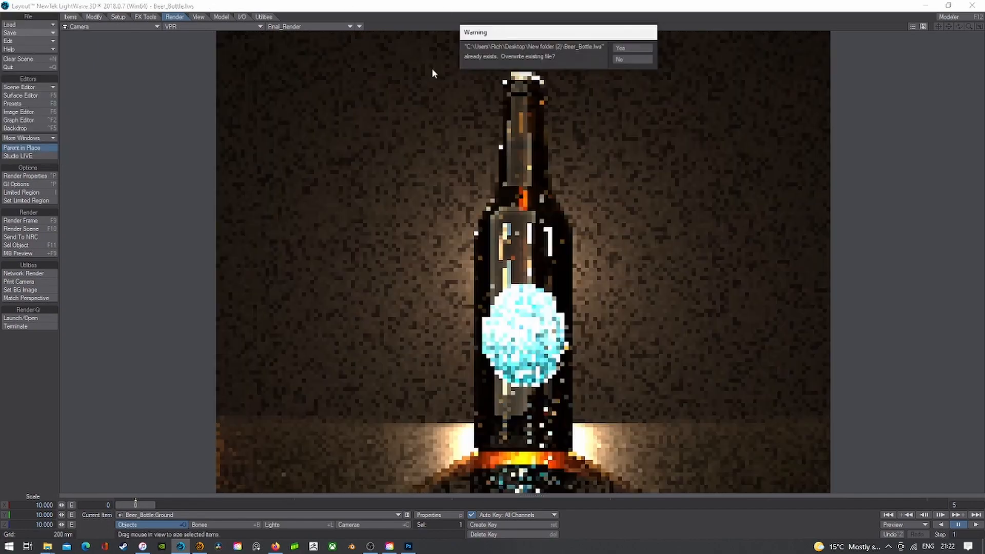
{"action": "left_click", "coordinate": [626, 47]}
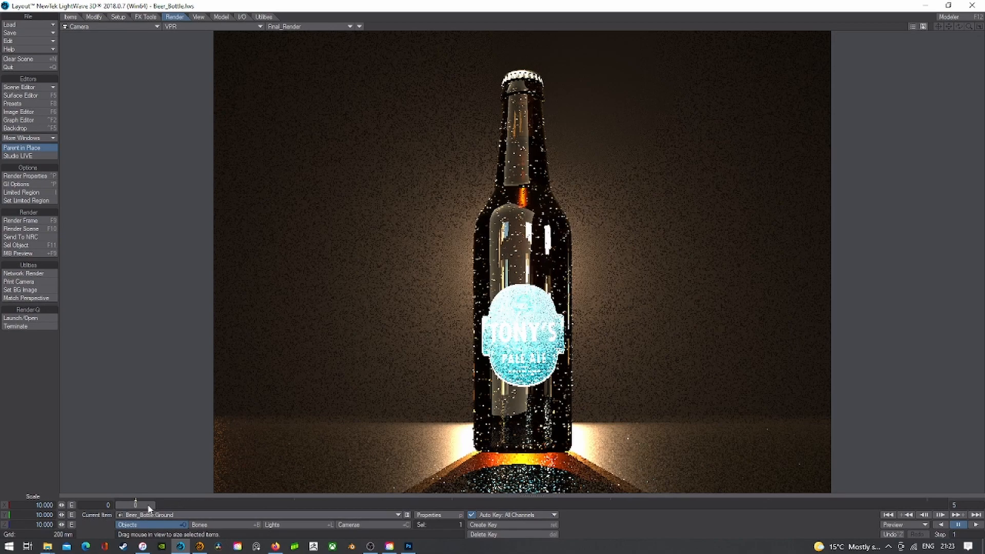
{"action": "left_click", "coordinate": [960, 515]}
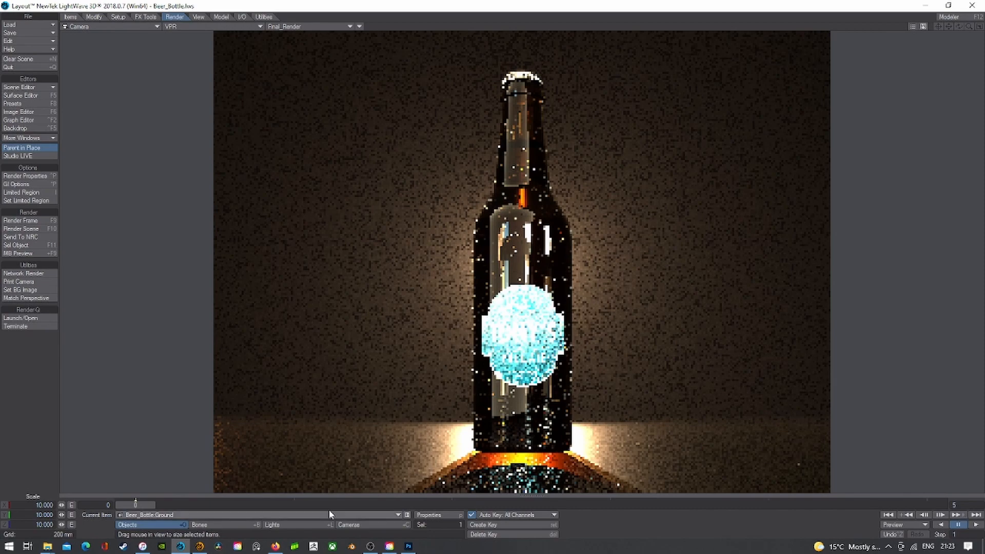
- Preview frames 1 to 4, return to frame 0, and make the camera the current item
{"action": "left_click", "coordinate": [308, 505]}
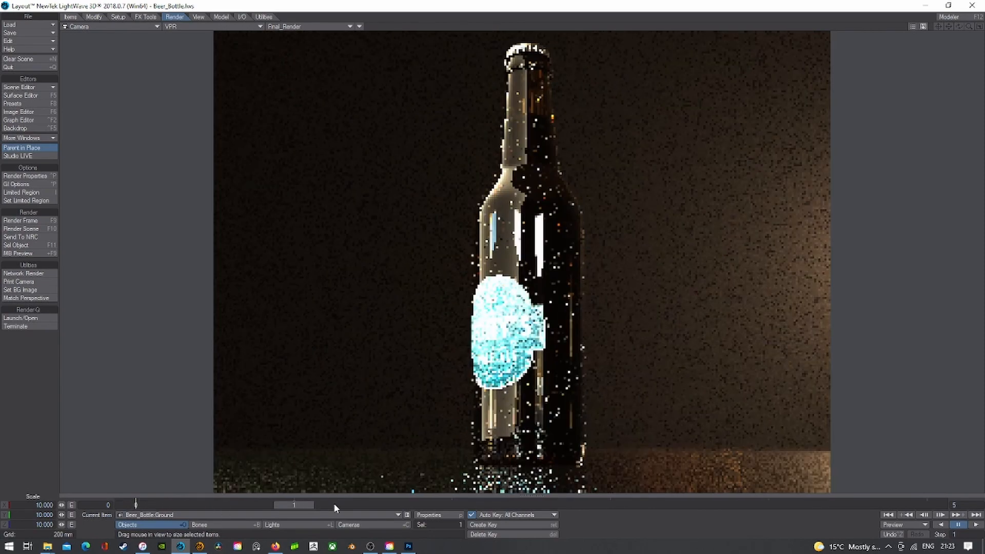
{"action": "left_click", "coordinate": [418, 499]}
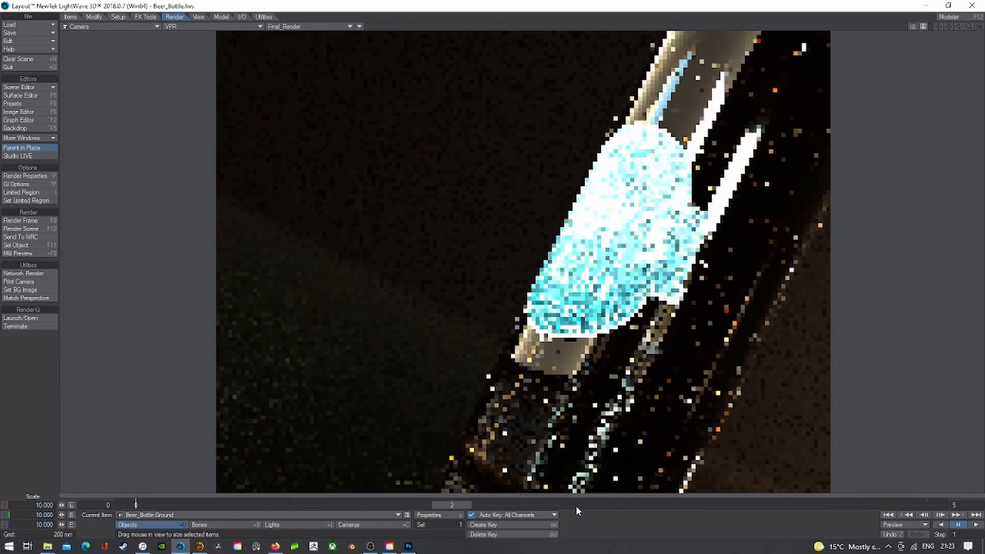
{"action": "left_click", "coordinate": [575, 506]}
{"action": "left_click", "coordinate": [734, 503]}
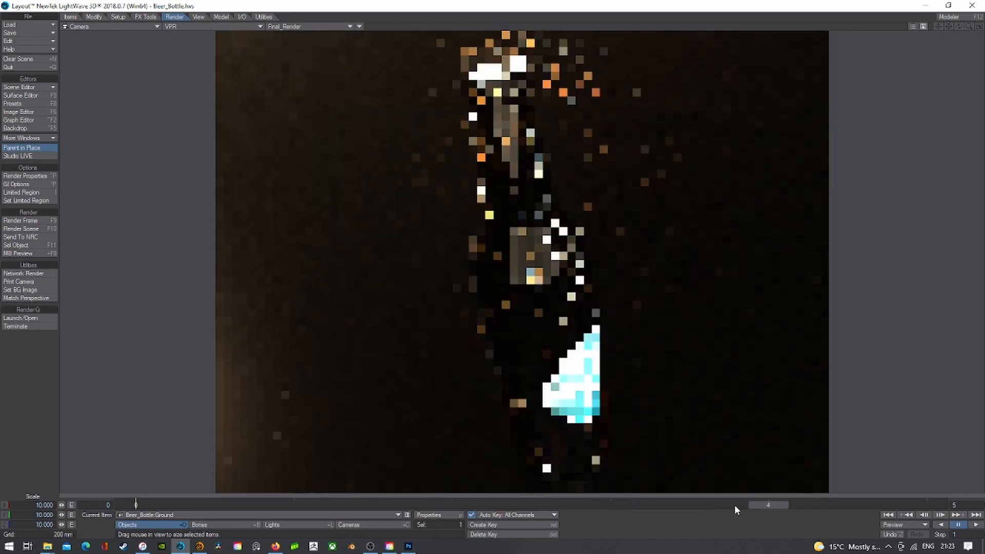
{"action": "left_click", "coordinate": [895, 512]}
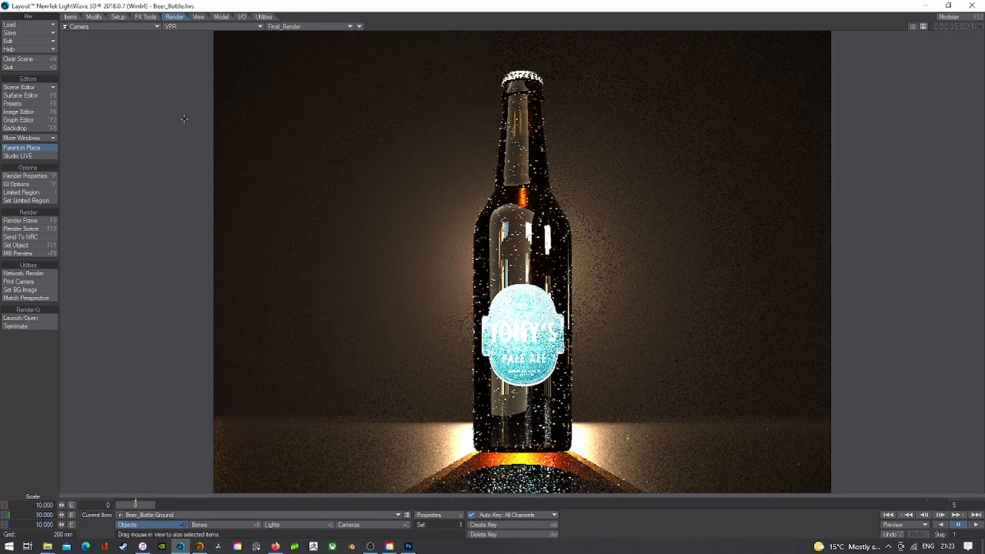
{"action": "left_click", "coordinate": [359, 525]}
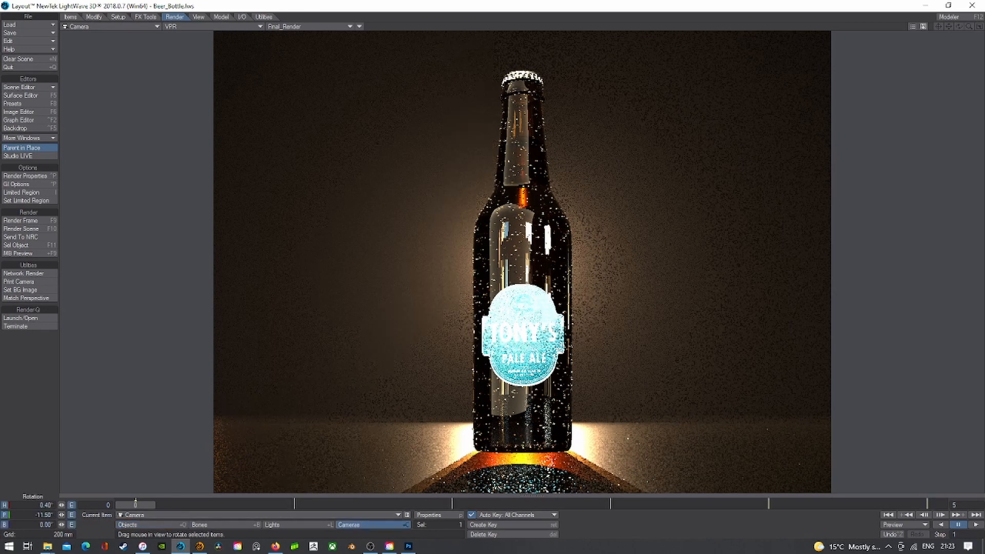
- Set the camera's Maximum Samples to 32 and its resolution to HDTV 1280 x 720
{"action": "left_click", "coordinate": [436, 515]}
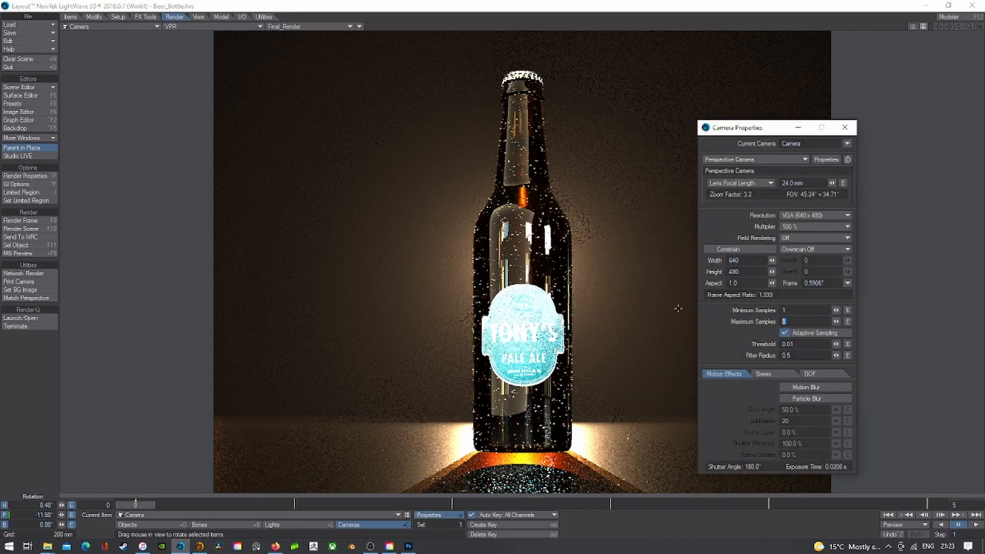
{"action": "type", "text": "32"}
{"action": "key", "text": "Return"}
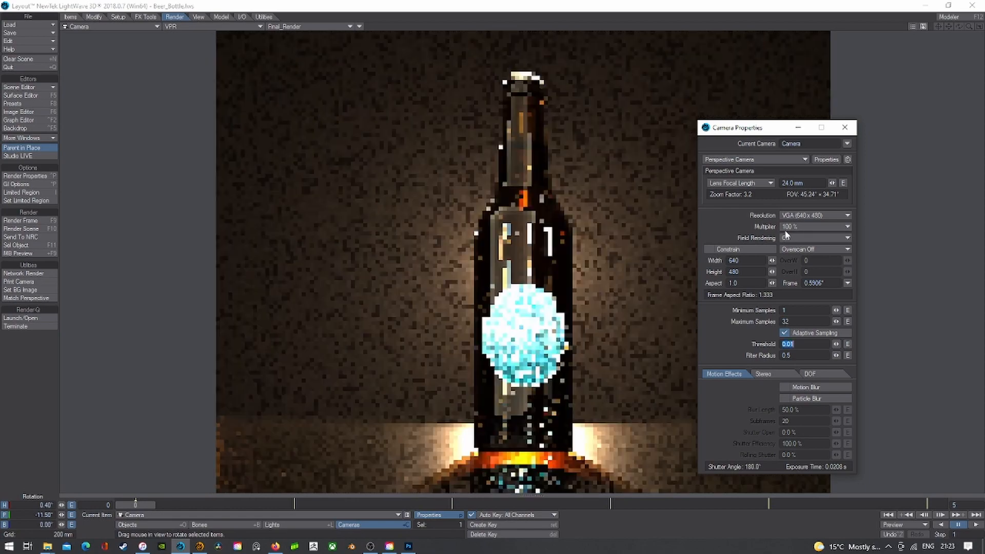
{"action": "left_click", "coordinate": [799, 215]}
{"action": "left_click", "coordinate": [800, 214]}
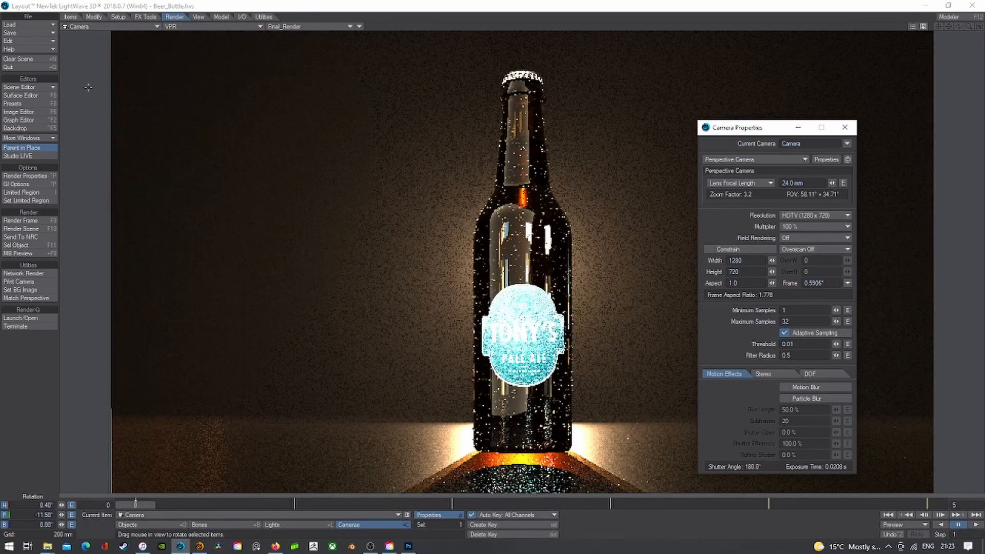
{"action": "left_click", "coordinate": [24, 175]}
- Set Global Illumination to 8 rays with Interpolated enabled
{"action": "left_click", "coordinate": [126, 147]}
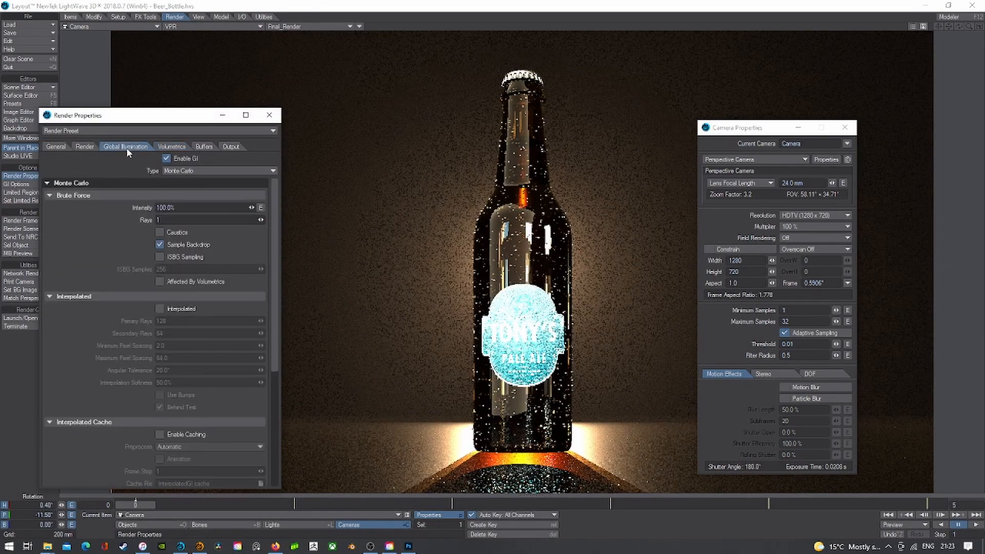
{"action": "left_click_drag", "start_coordinate": [165, 220], "coordinate": [84, 211]}
{"action": "type", "text": "8"}
{"action": "key", "text": "Tab"}
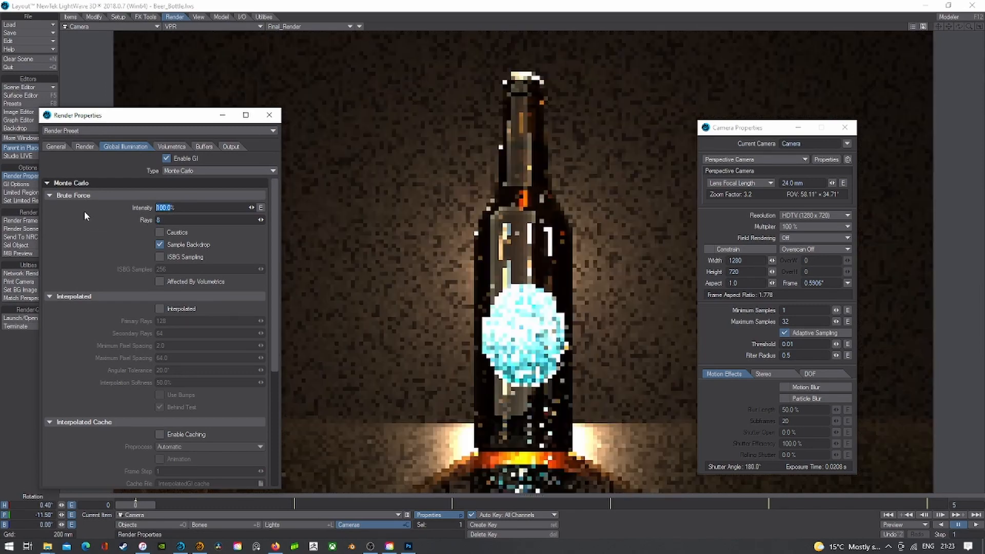
{"action": "left_click", "coordinate": [160, 308]}
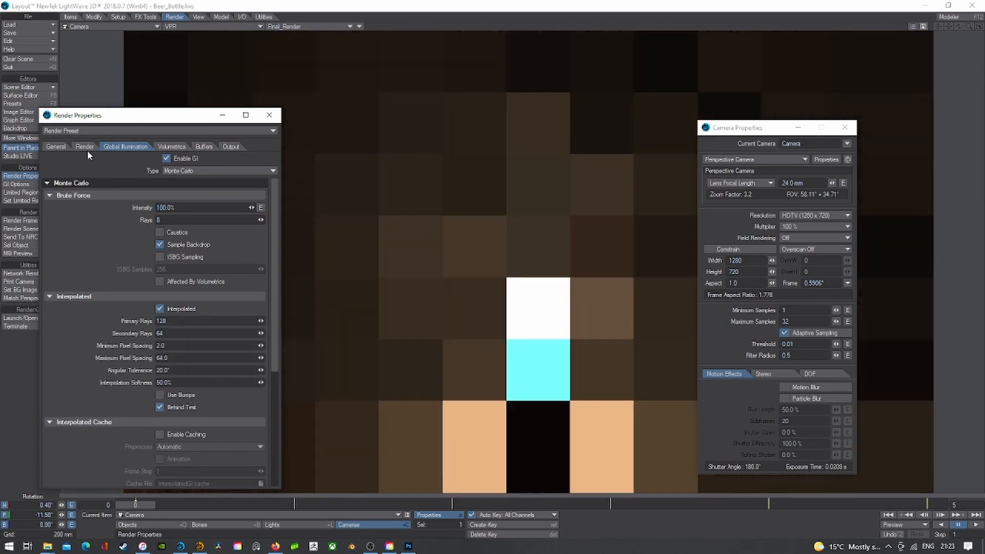
- Set the render reflection and refraction sample counts to 4
{"action": "left_click", "coordinate": [85, 147]}
{"action": "left_click_drag", "start_coordinate": [169, 310], "coordinate": [116, 311]}
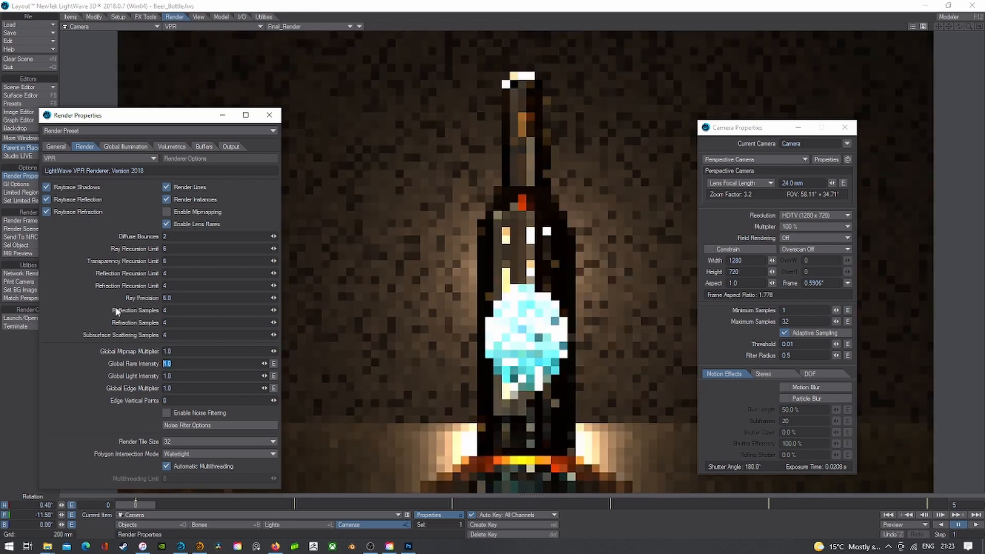
{"action": "type", "text": "4"}
{"action": "key", "text": "Tab"}
{"action": "type", "text": "4"}
{"action": "key", "text": "Tab"}
{"action": "key", "text": "Tab"}
{"action": "left_click", "coordinate": [126, 146]}
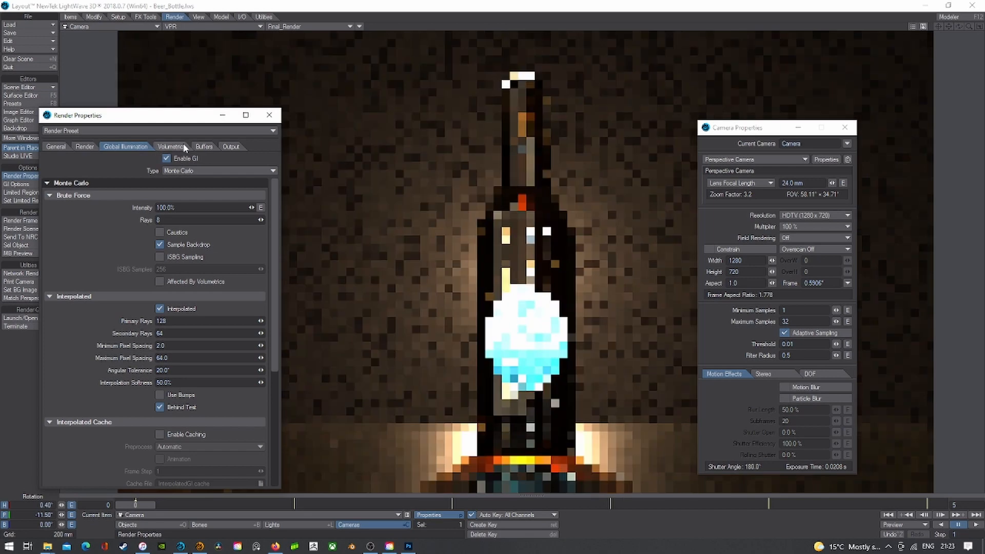
{"action": "left_click", "coordinate": [179, 146]}
- Try fog Max Distance values of 2 m and 1 m, then set it to 3 m
{"action": "left_click", "coordinate": [201, 271]}
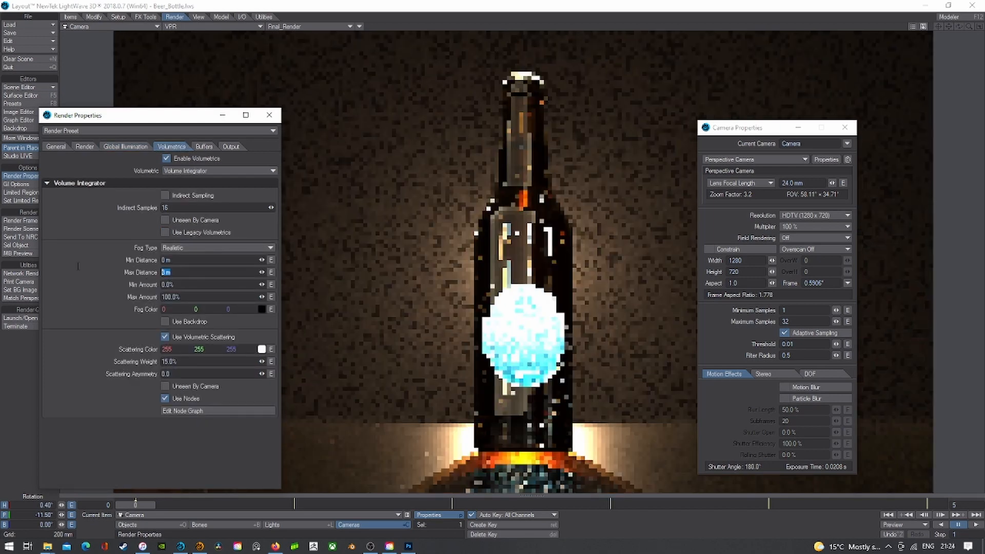
{"action": "type", "text": "2"}
{"action": "key", "text": "Tab"}
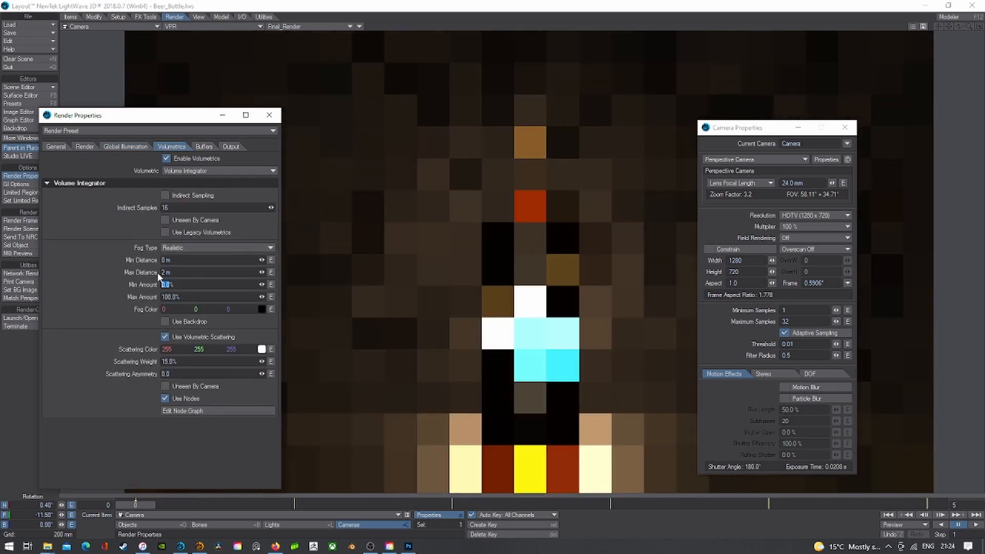
{"action": "left_click_drag", "start_coordinate": [173, 272], "coordinate": [90, 269]}
{"action": "type", "text": "1"}
{"action": "key", "text": "Tab"}
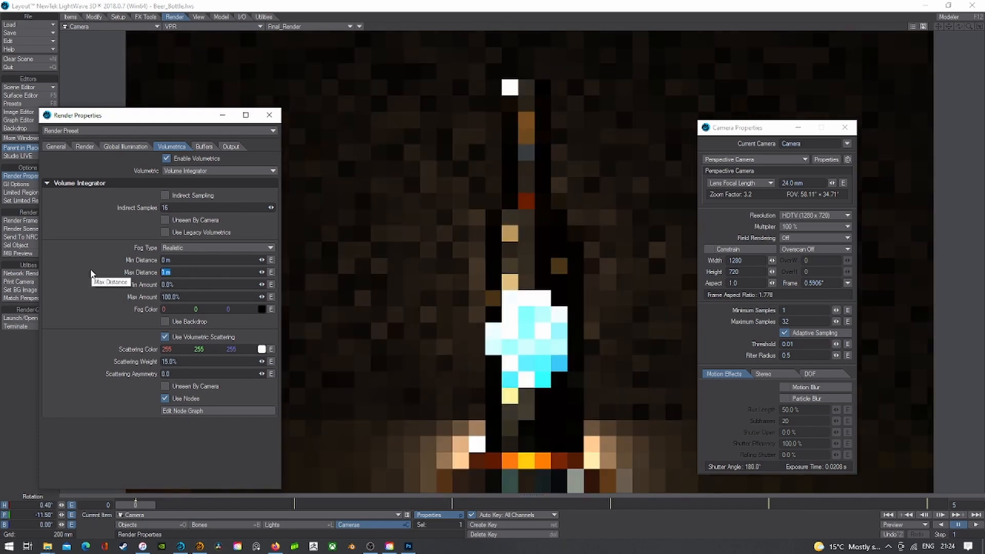
{"action": "type", "text": "3"}
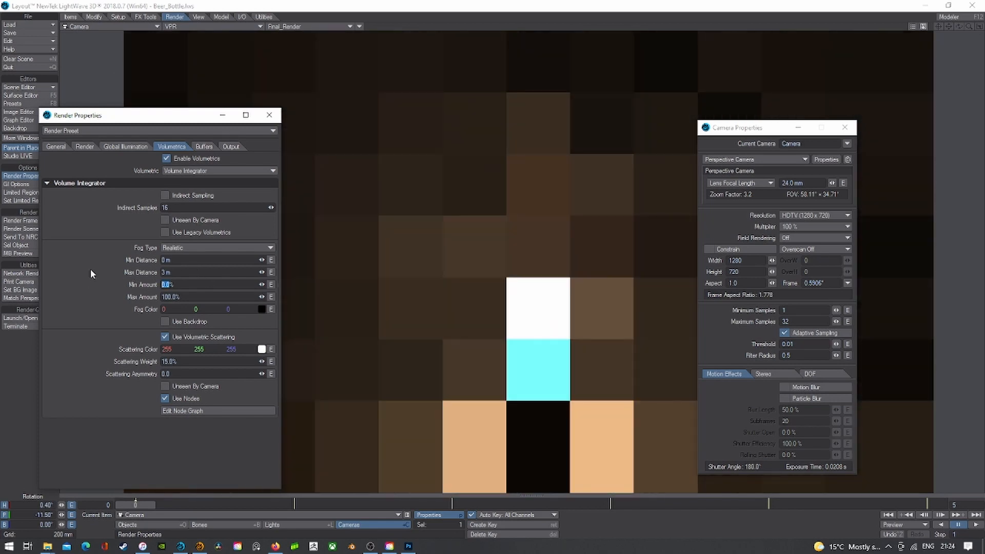
{"action": "key", "text": "Tab"}
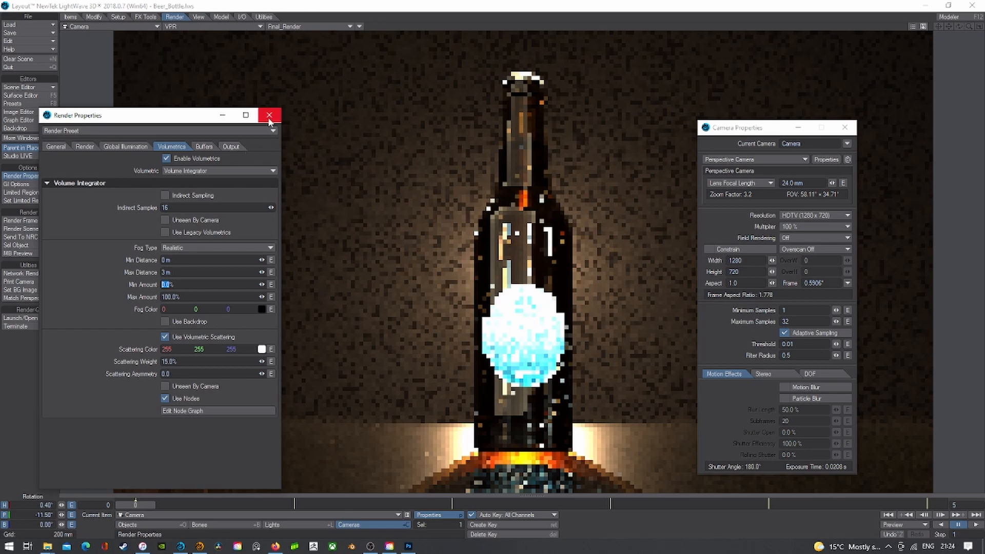
- Retry 2 m for Max Distance, return it to 3 m, and close Render Properties
{"action": "key", "text": "shift+Tab"}
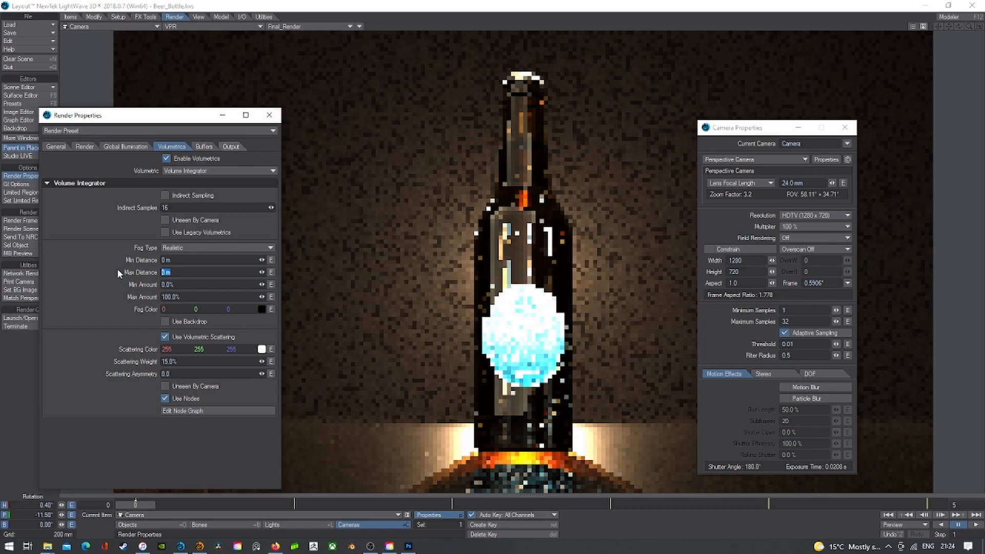
{"action": "type", "text": "4"}
{"action": "key", "text": "BackSpace"}
{"action": "type", "text": "2"}
{"action": "key", "text": "Tab"}
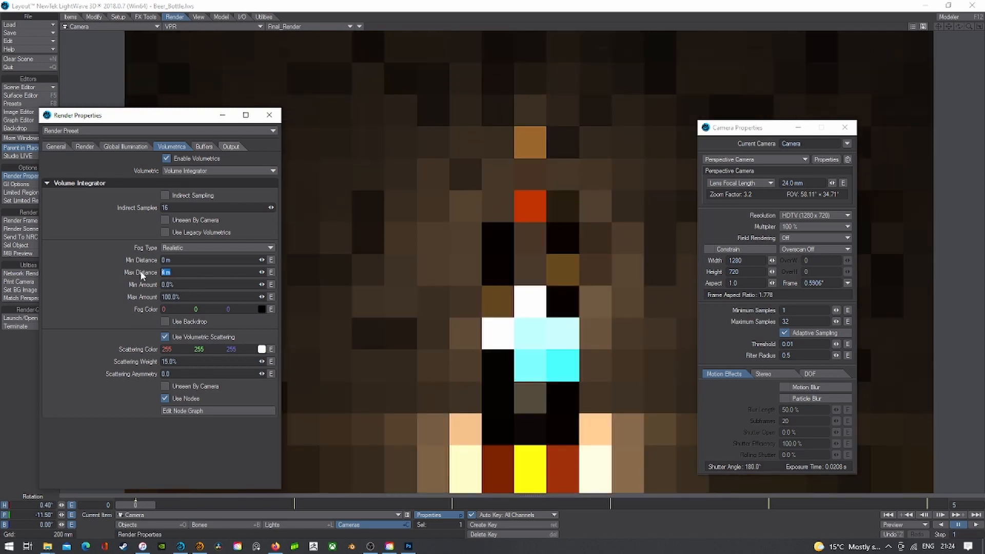
{"action": "key", "text": "shift+Tab"}
{"action": "type", "text": "3"}
{"action": "key", "text": "Tab"}
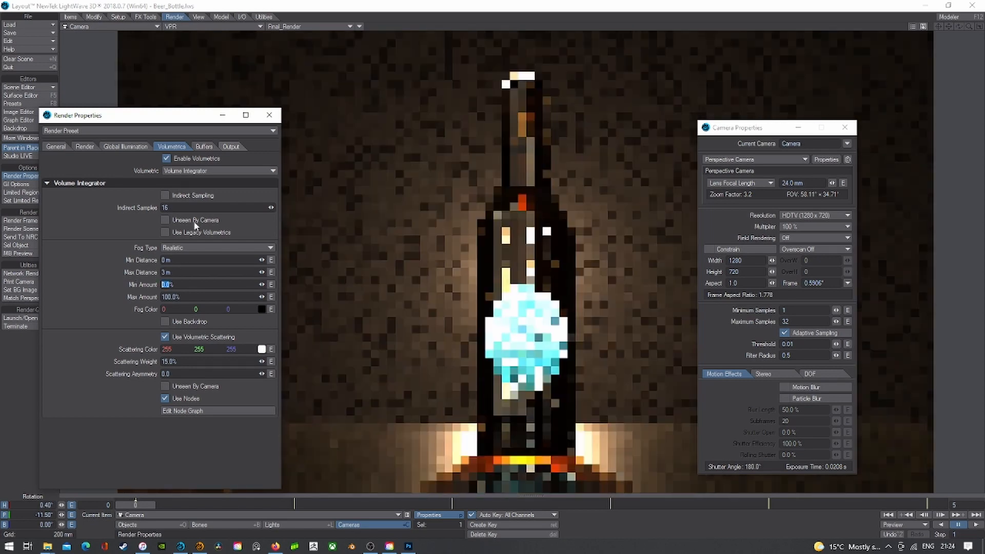
{"action": "left_click", "coordinate": [270, 115]}
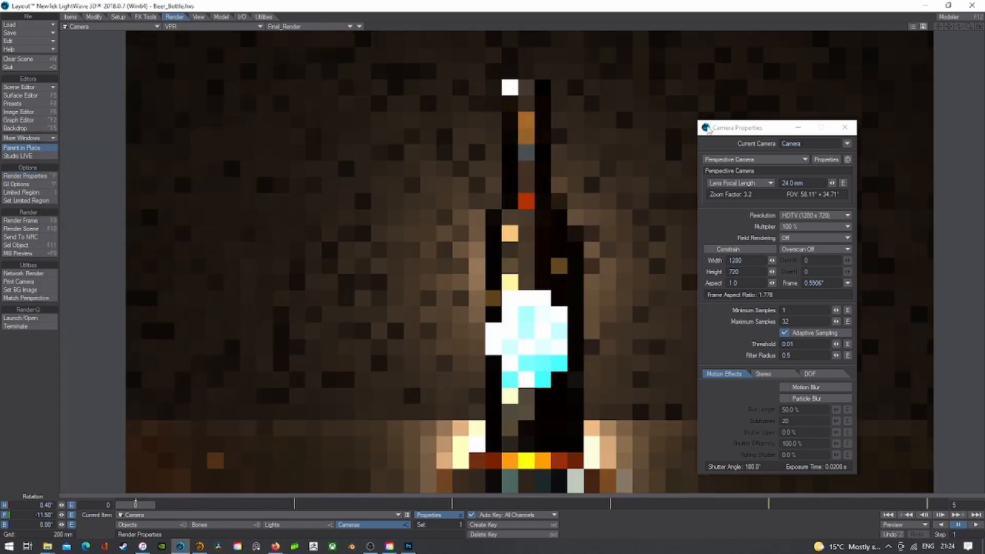
- Close Camera Properties and inspect the scene in a zoomed, panned Perspective view
{"action": "double_click", "coordinate": [707, 128]}
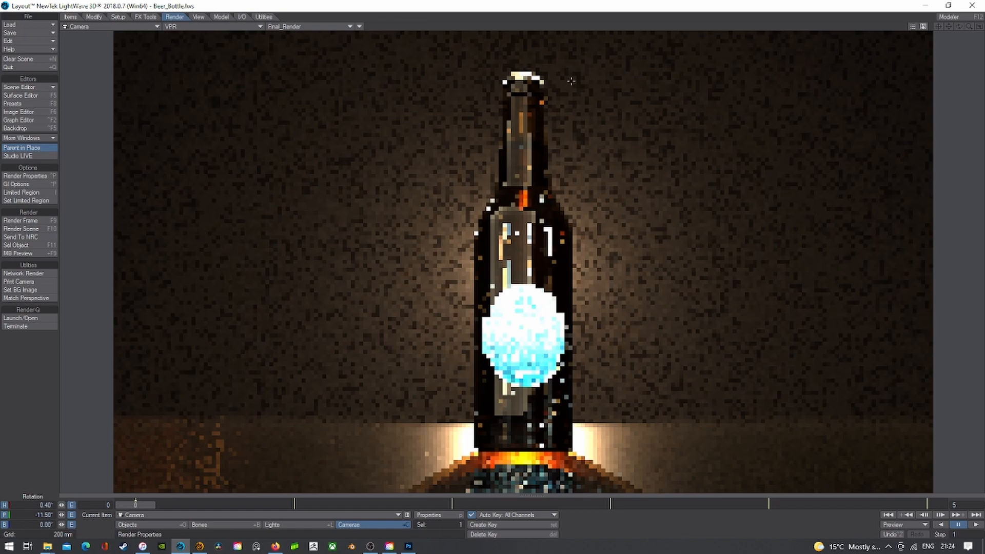
{"action": "left_click", "coordinate": [108, 27]}
{"action": "left_click", "coordinate": [97, 76]}
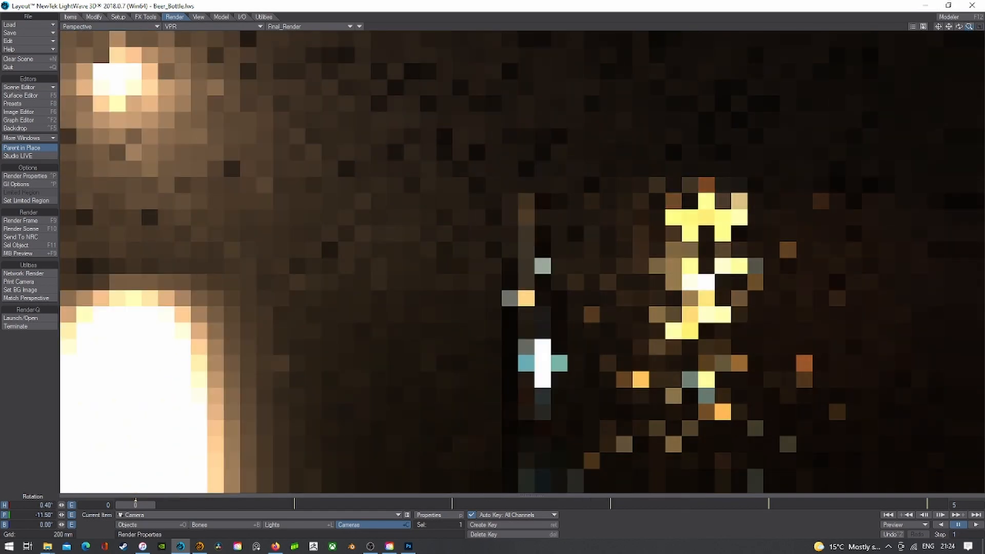
{"action": "left_click_drag", "start_coordinate": [969, 26], "coordinate": [949, 27]}
{"action": "left_click", "coordinate": [969, 27]}
{"action": "left_click", "coordinate": [948, 27]}
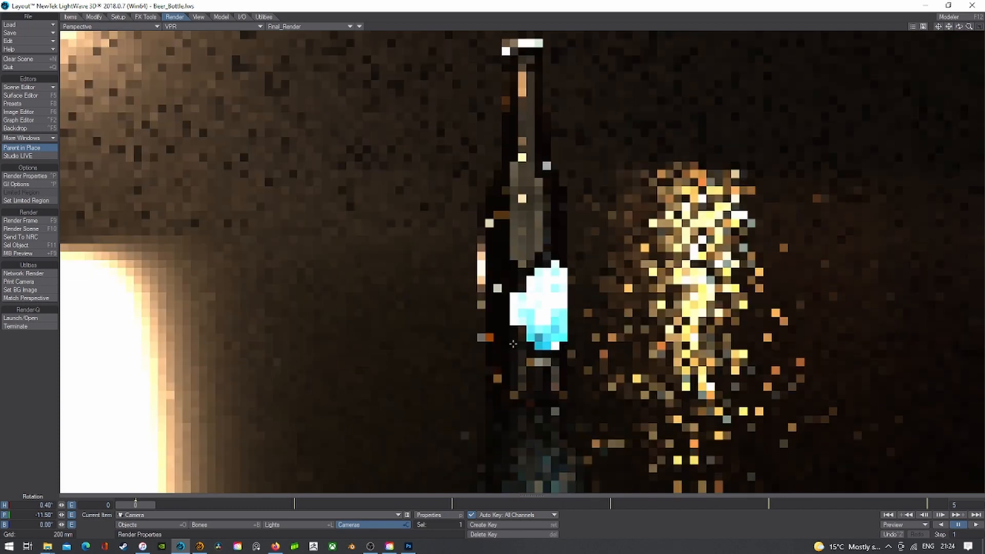
{"action": "left_click_drag", "start_coordinate": [948, 27], "coordinate": [949, 29]}
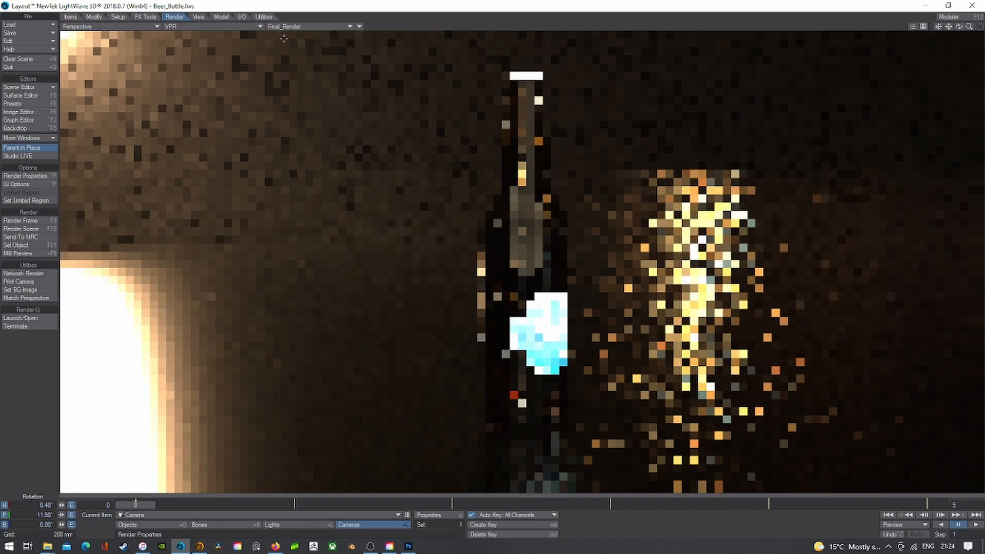
- Return to the Camera view and render frame 0 at 1280 x 720
{"action": "left_click", "coordinate": [149, 27]}
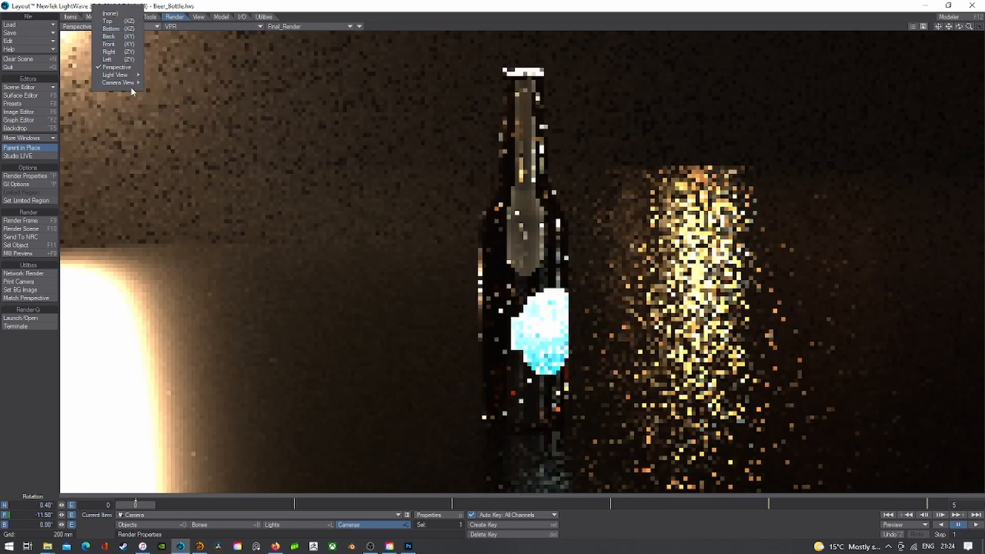
{"action": "left_click", "coordinate": [159, 83]}
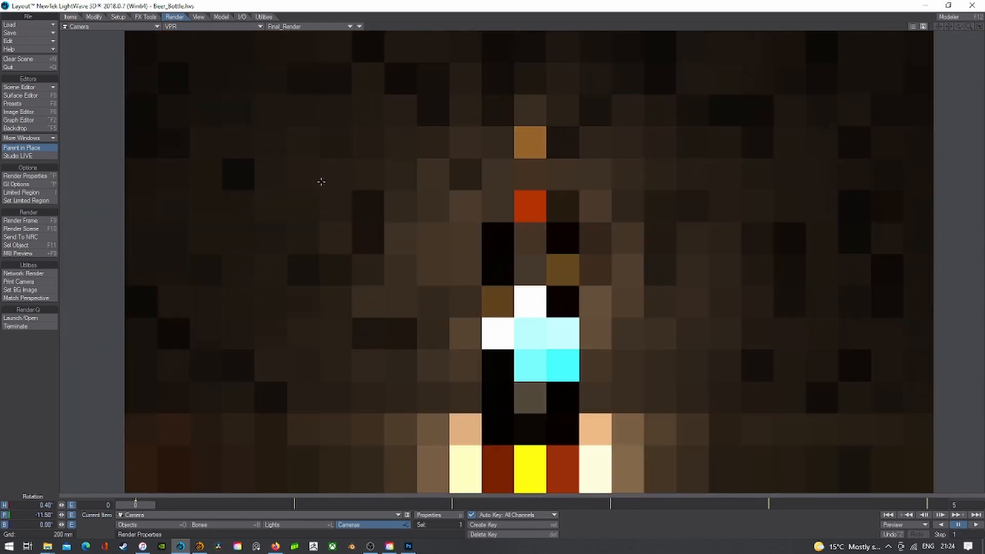
{"action": "left_click", "coordinate": [34, 222]}
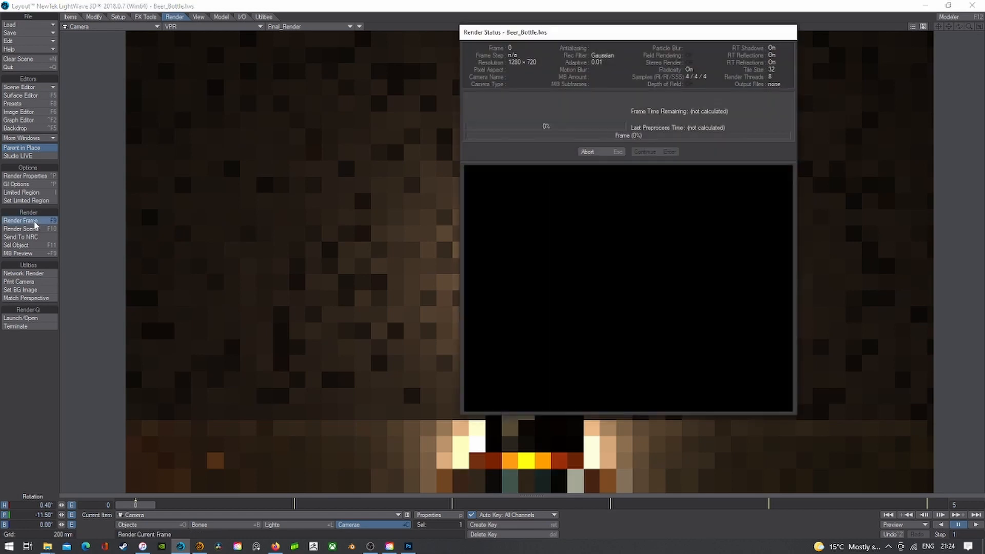